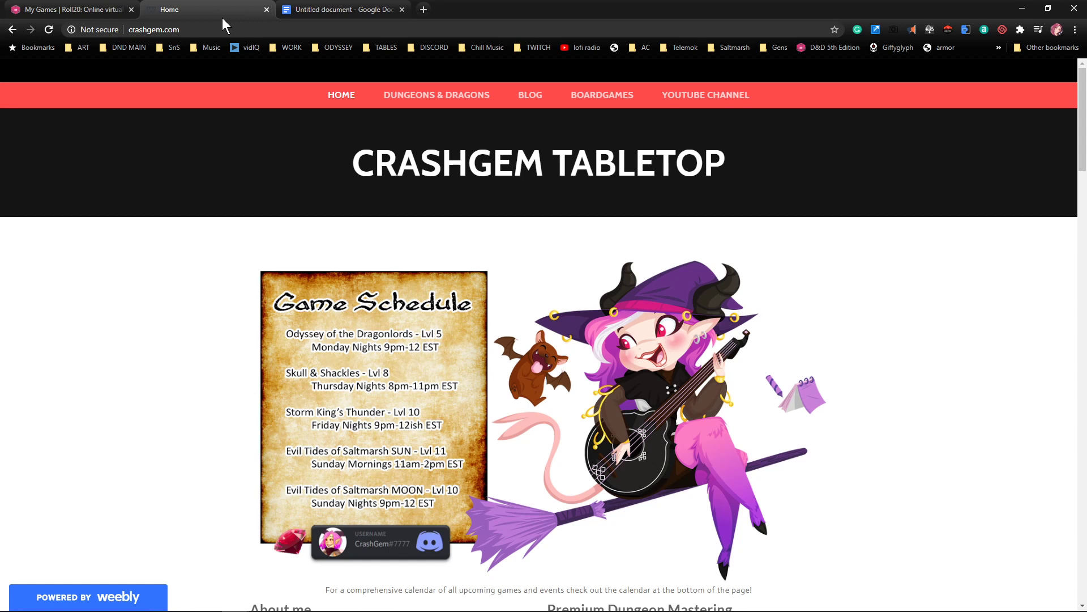
Head the Google Docs document with "July 2020 - Random Adventure" in Title style, leave a new line below, and give the file the same name
click(348, 12)
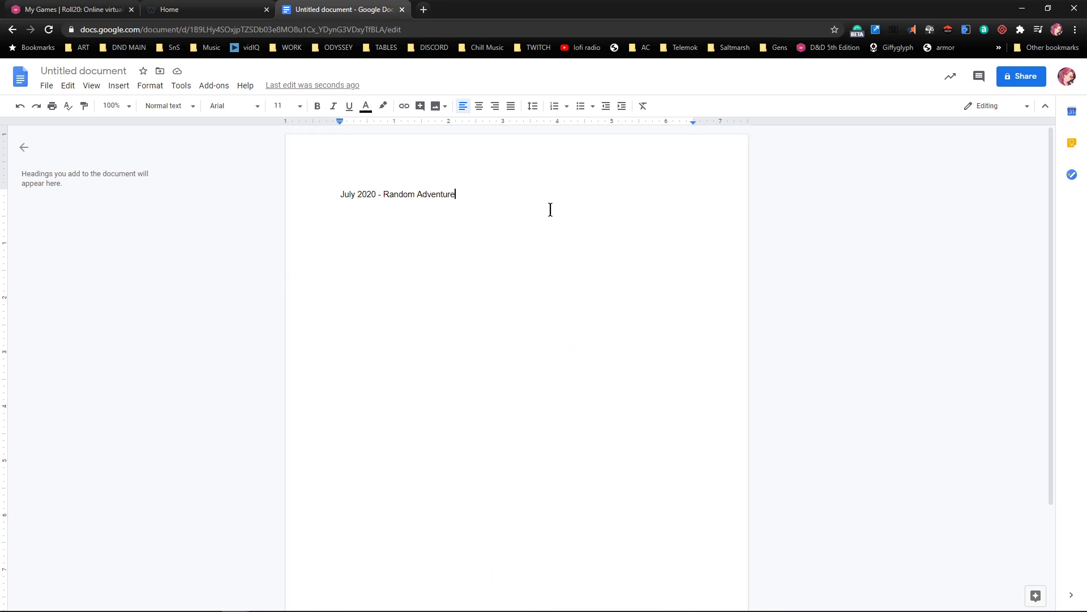
click(173, 108)
click(198, 170)
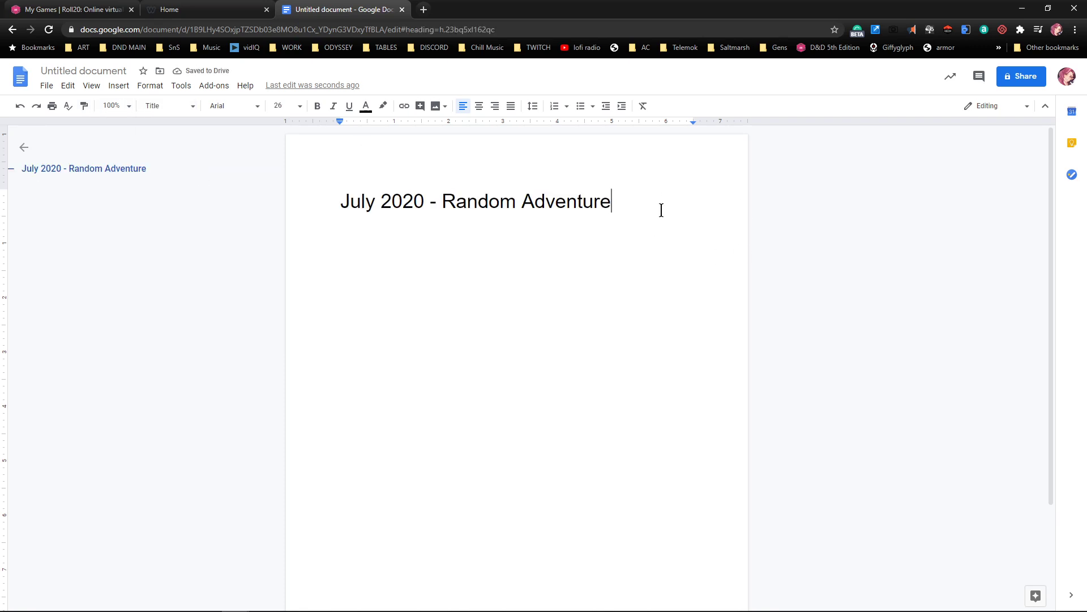
key(Return)
key(Return)
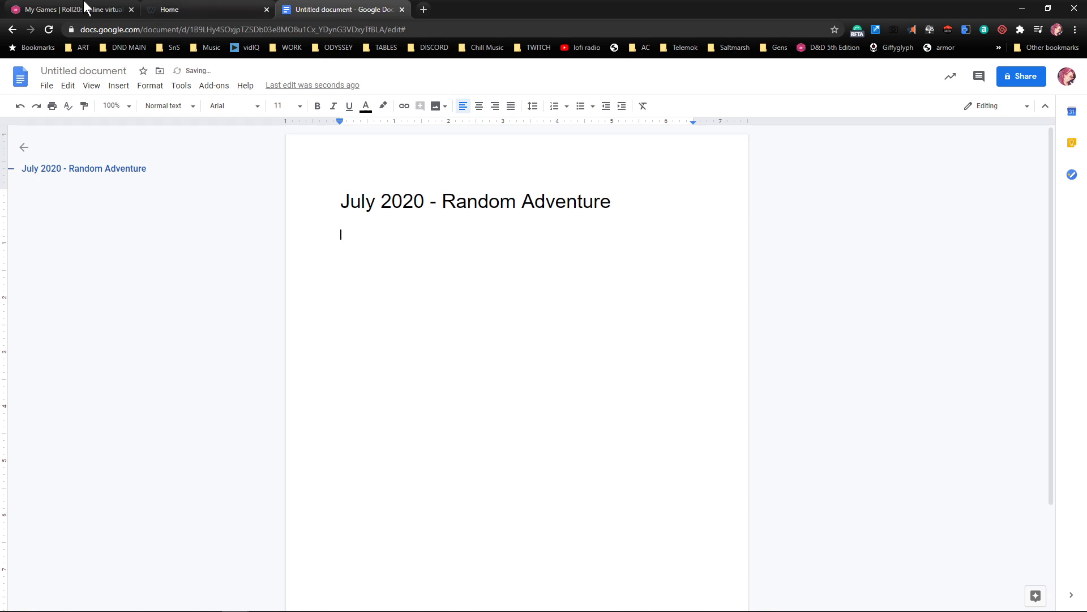
click(82, 65)
key(Return)
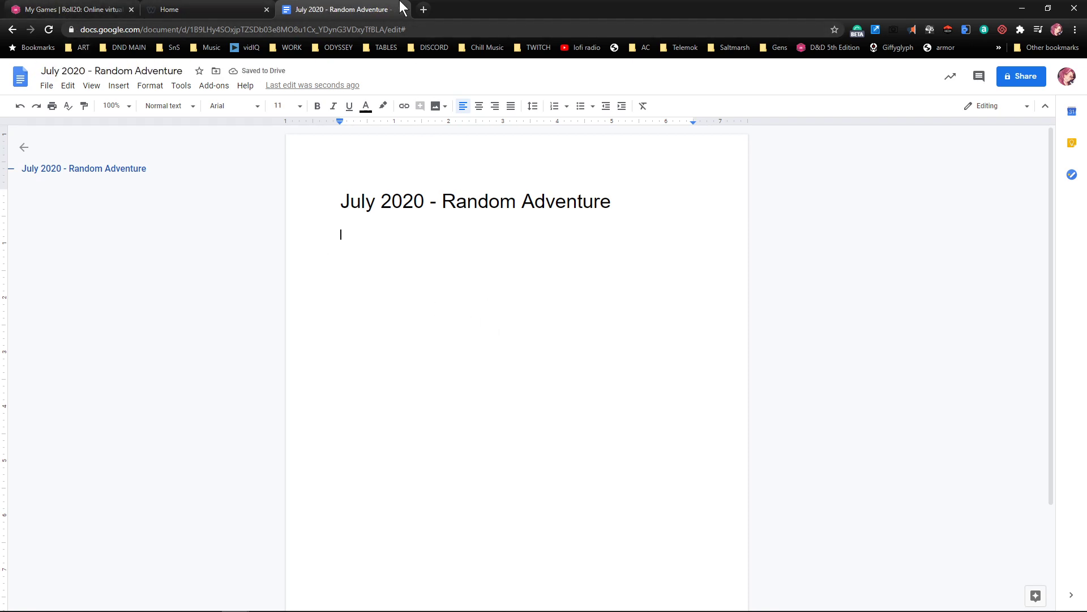
Open kassoon.com in a new browser tab and log in with the saved account credentials
click(424, 10)
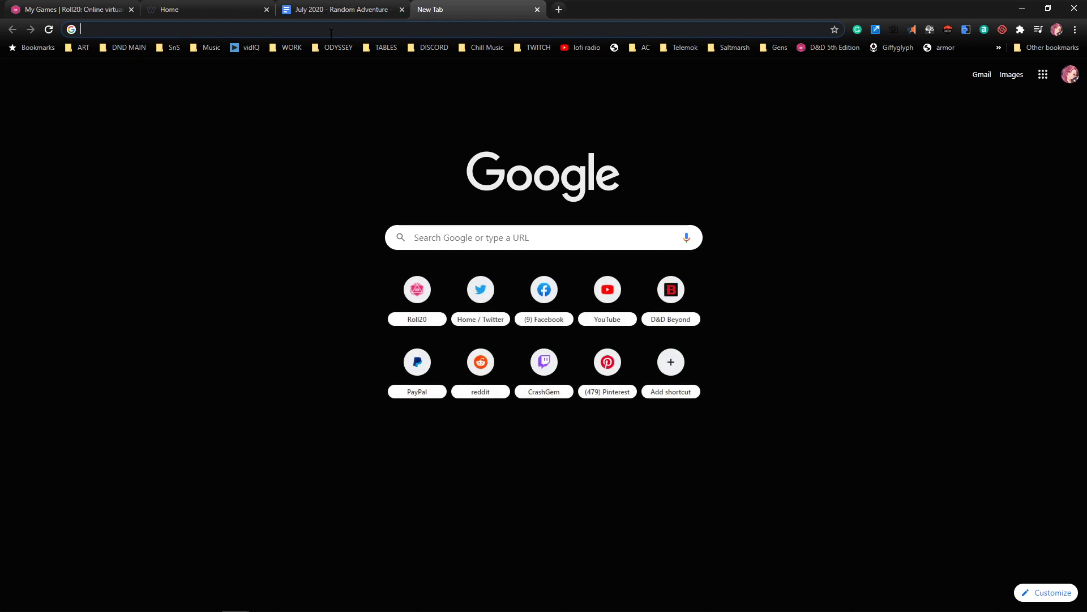
text(kas)
key(Return)
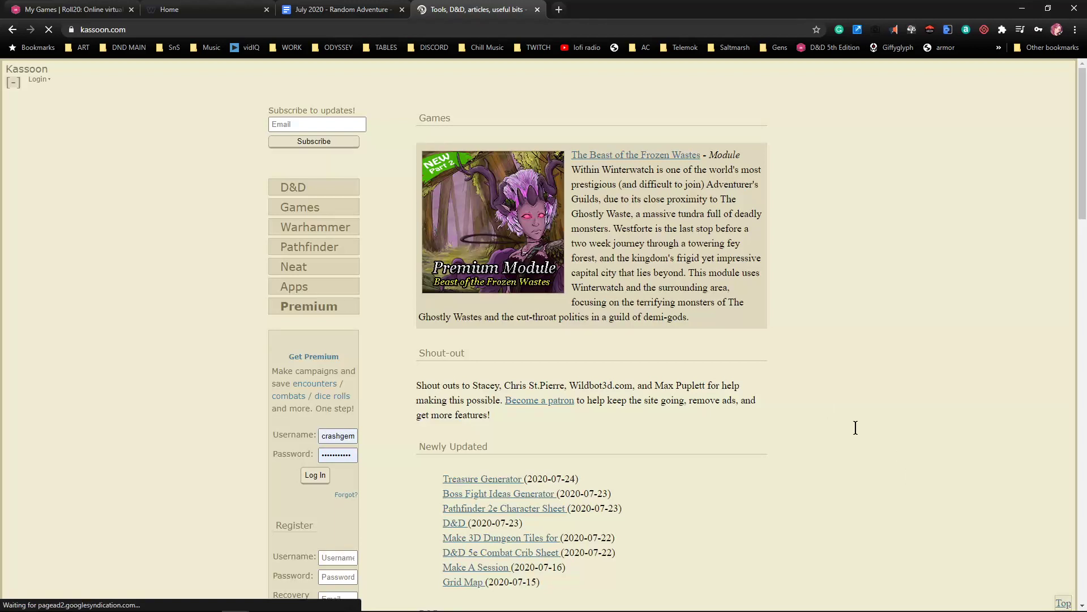
click(319, 481)
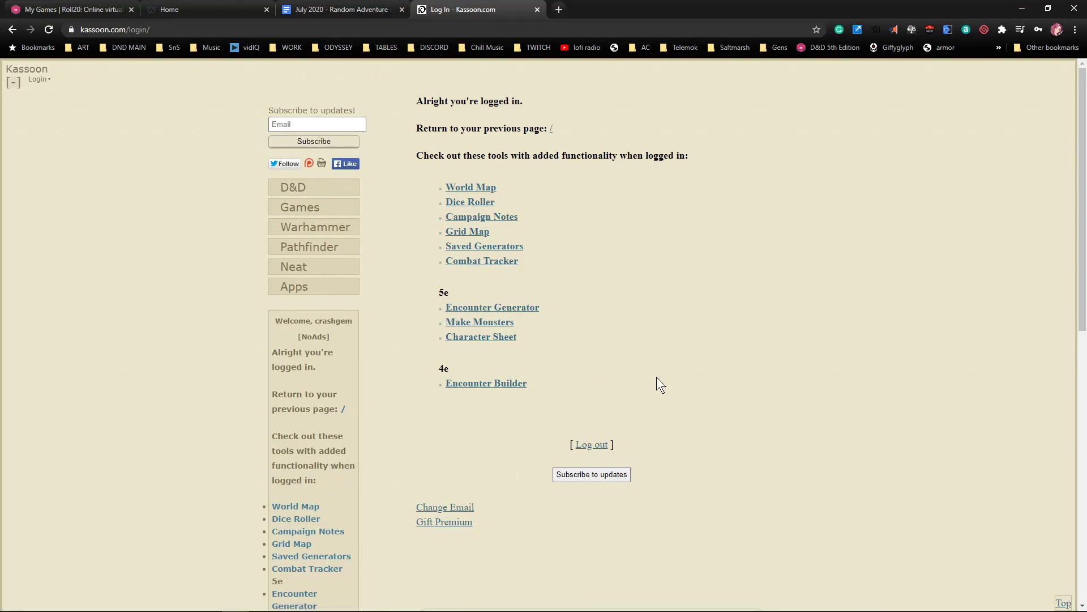
Look through the login page for the tools offered to logged-in members and the options for supporting the site
scroll(679, 255, down, 7)
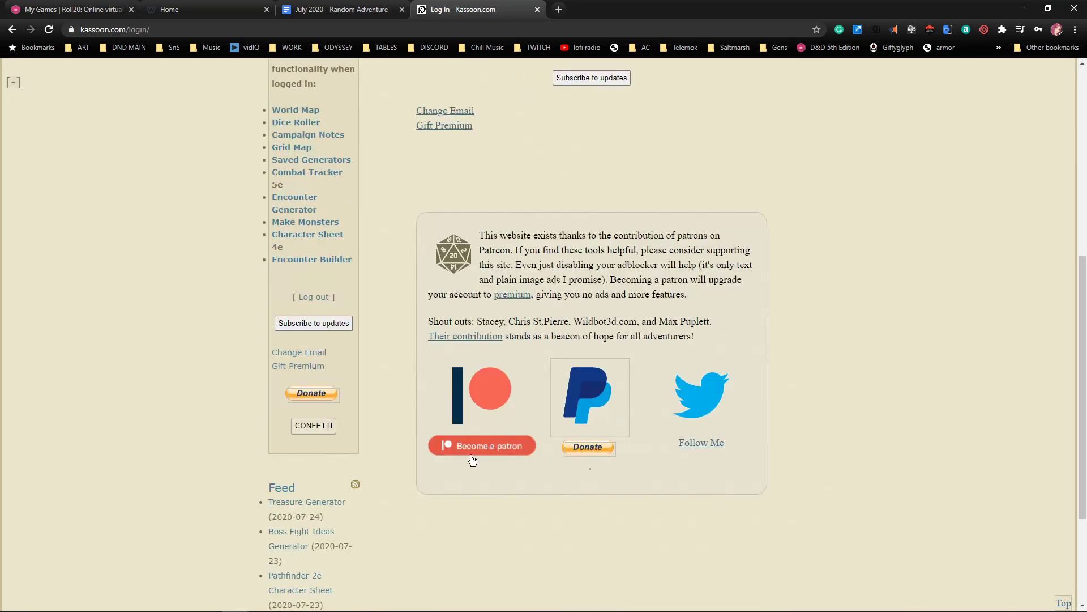
scroll(578, 410, up, 4)
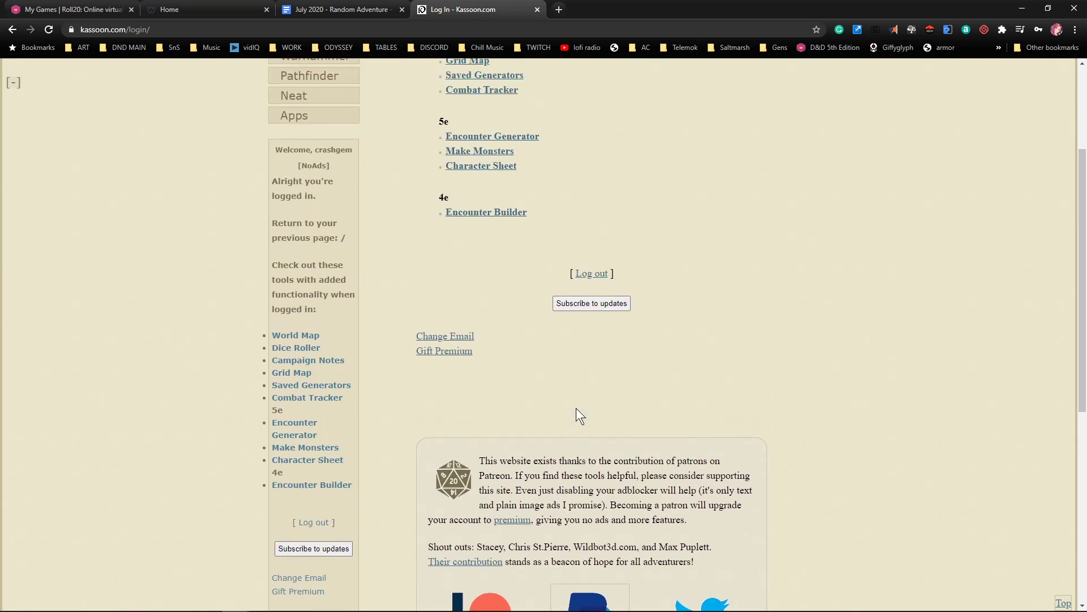
scroll(474, 399, up, 3)
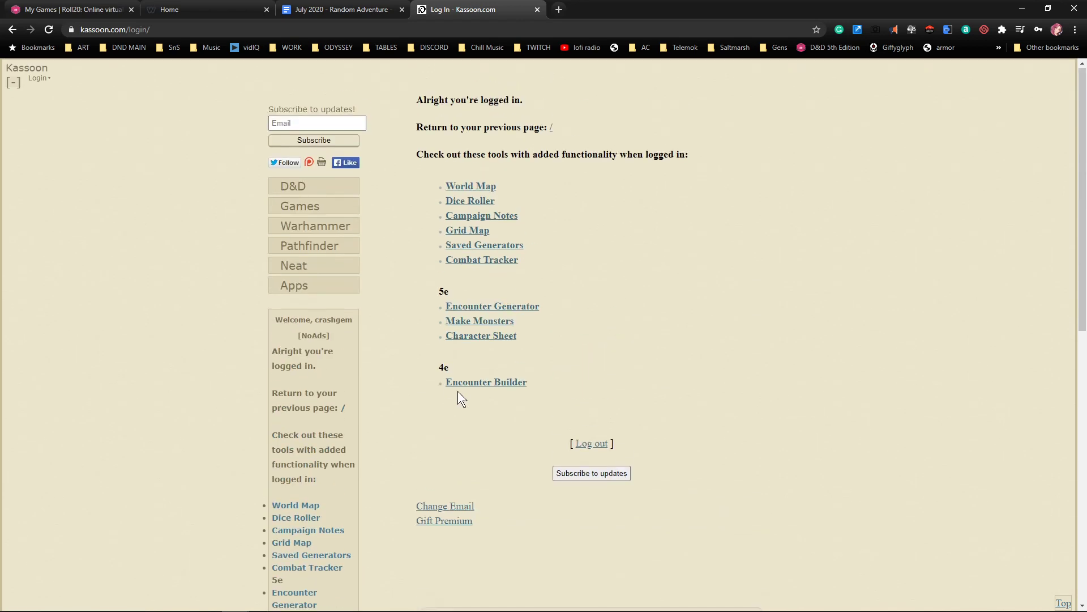
scroll(403, 391, down, 1)
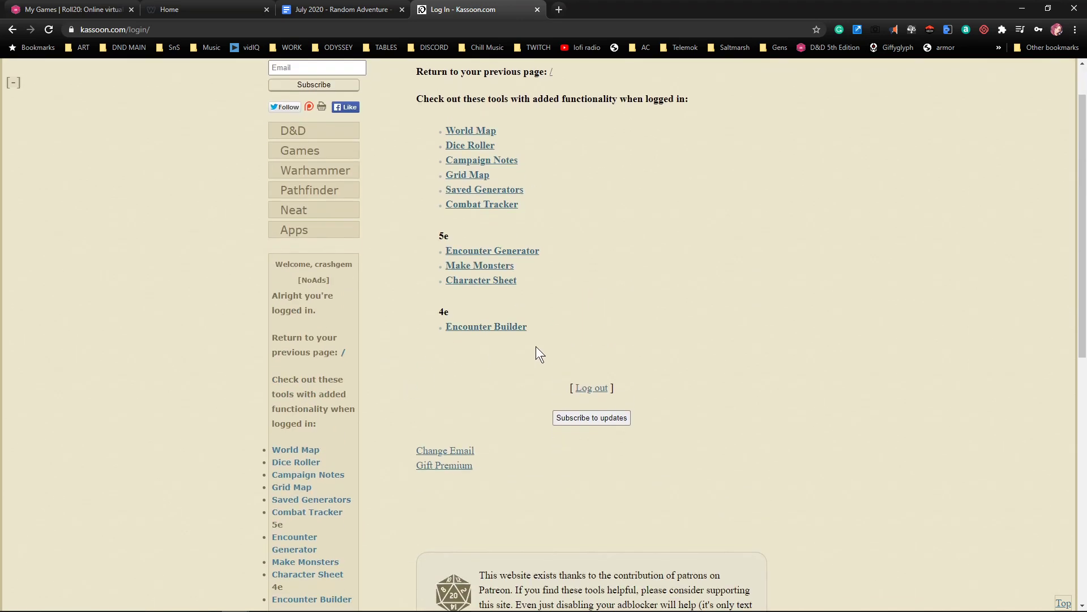
scroll(521, 342, up, 1)
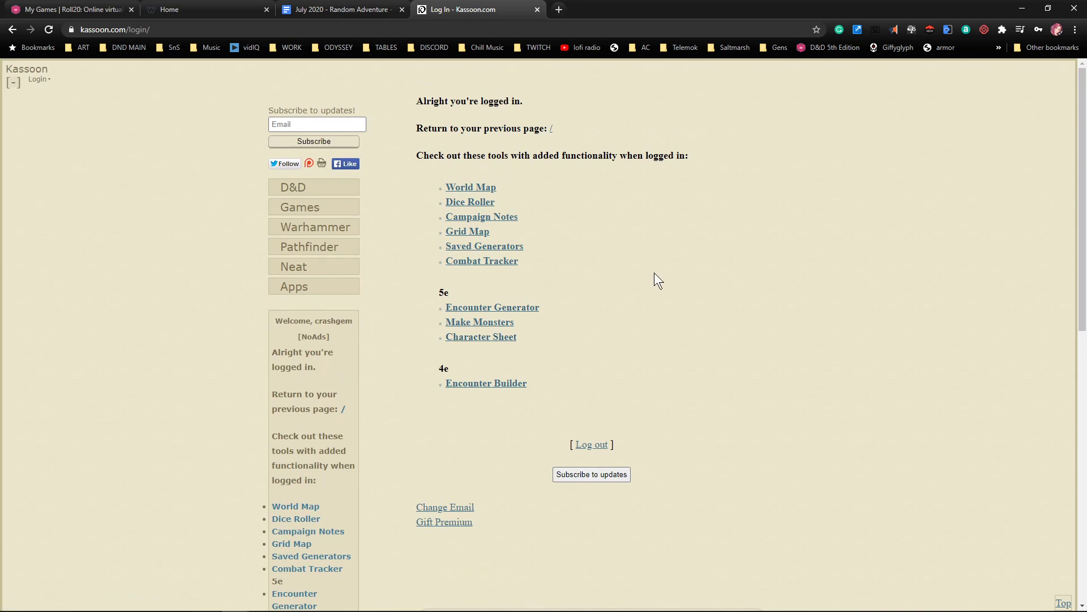
scroll(654, 273, down, 7)
scroll(422, 303, up, 1)
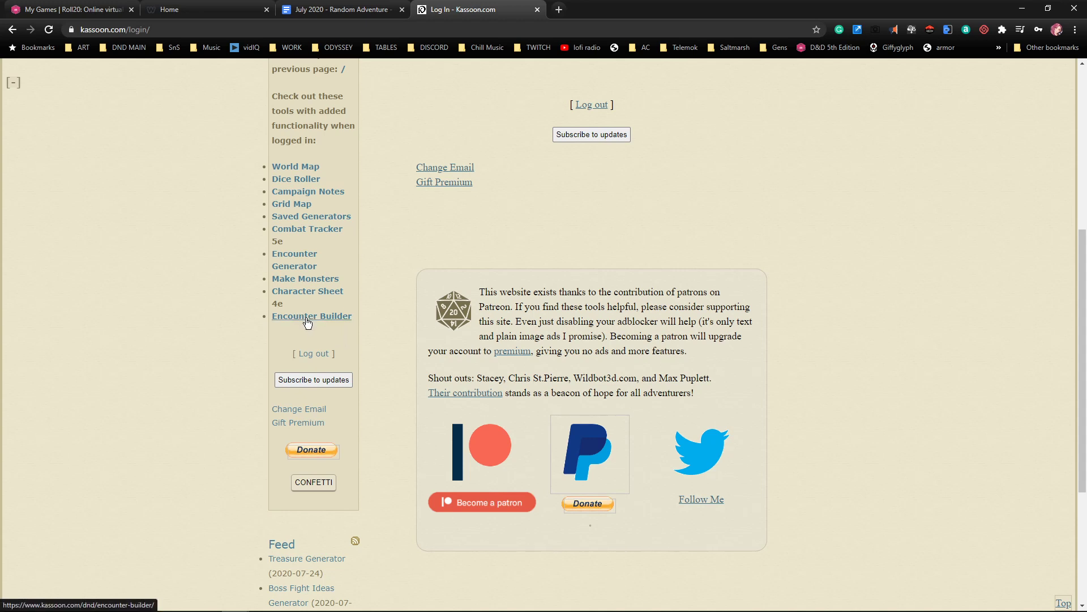
scroll(307, 323, up, 6)
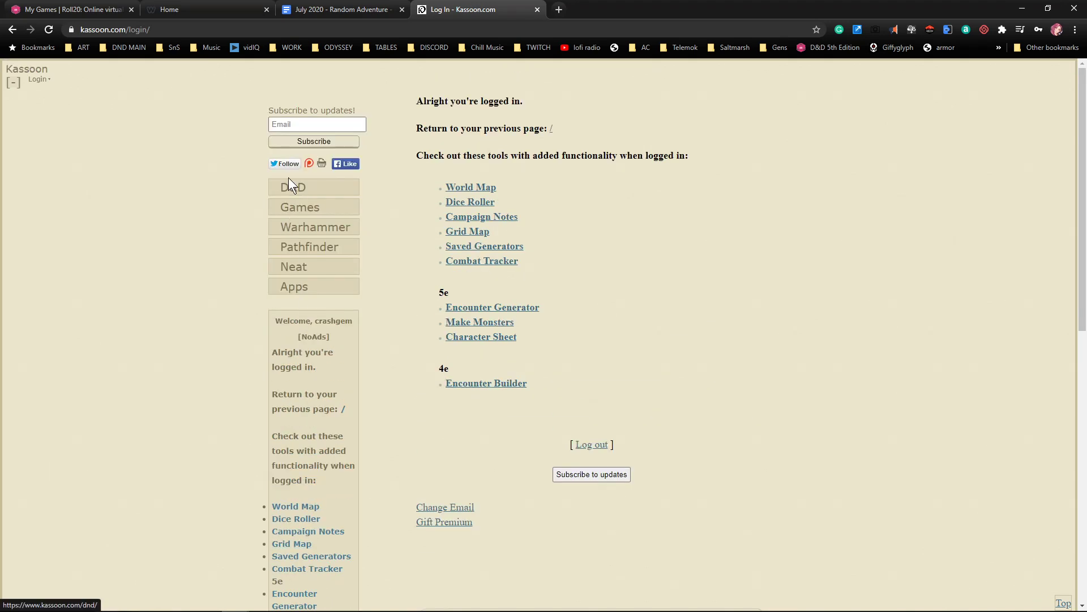
Go to the site's D&D section and open the Plot Hooks generator
click(288, 185)
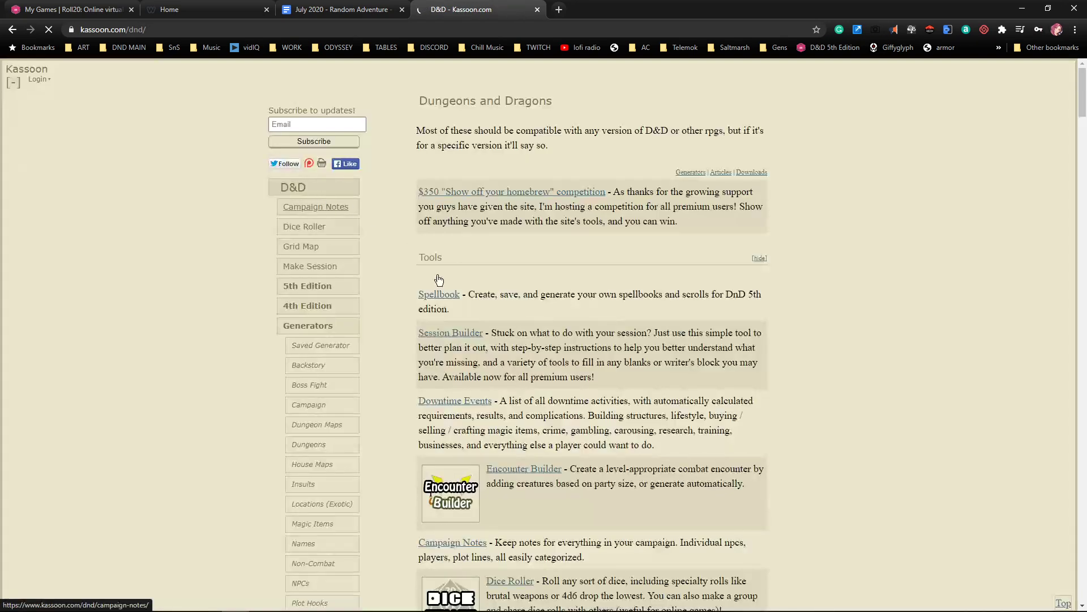
scroll(361, 294, down, 3)
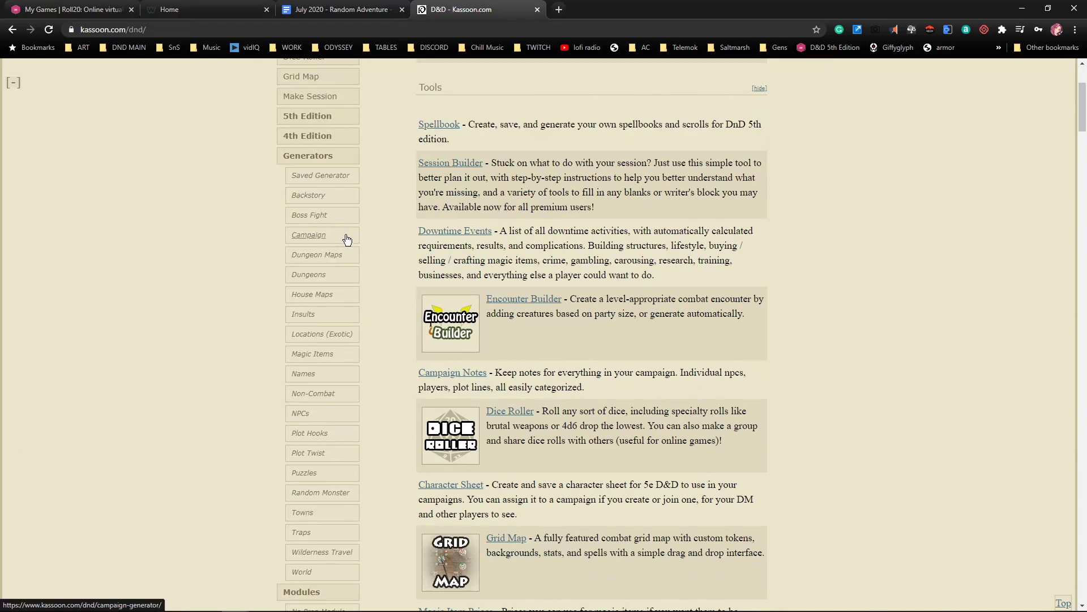
scroll(347, 239, down, 1)
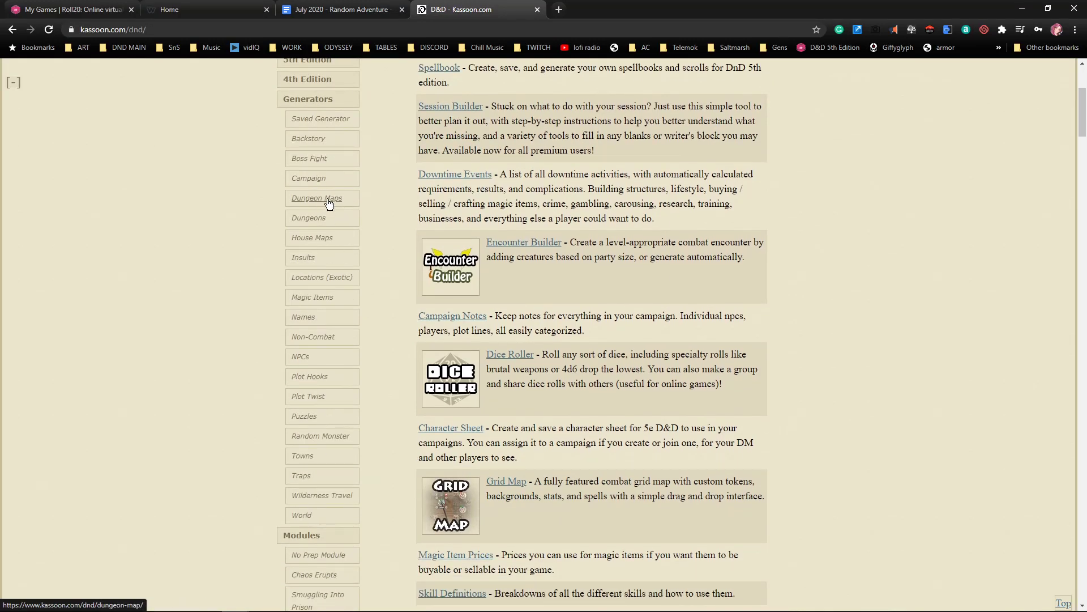
scroll(330, 380, down, 4)
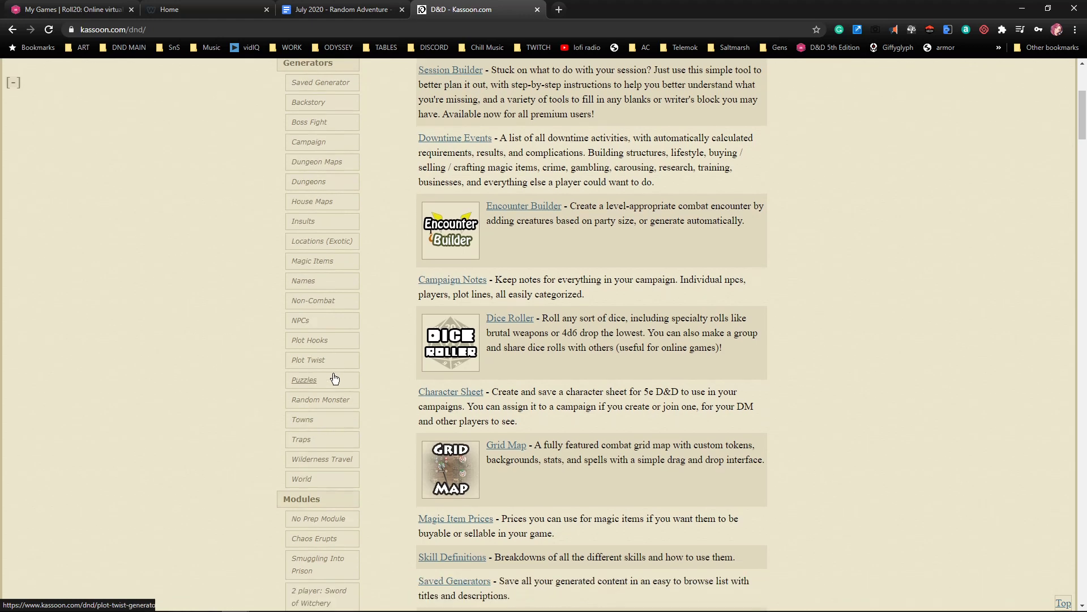
scroll(348, 474, down, 3)
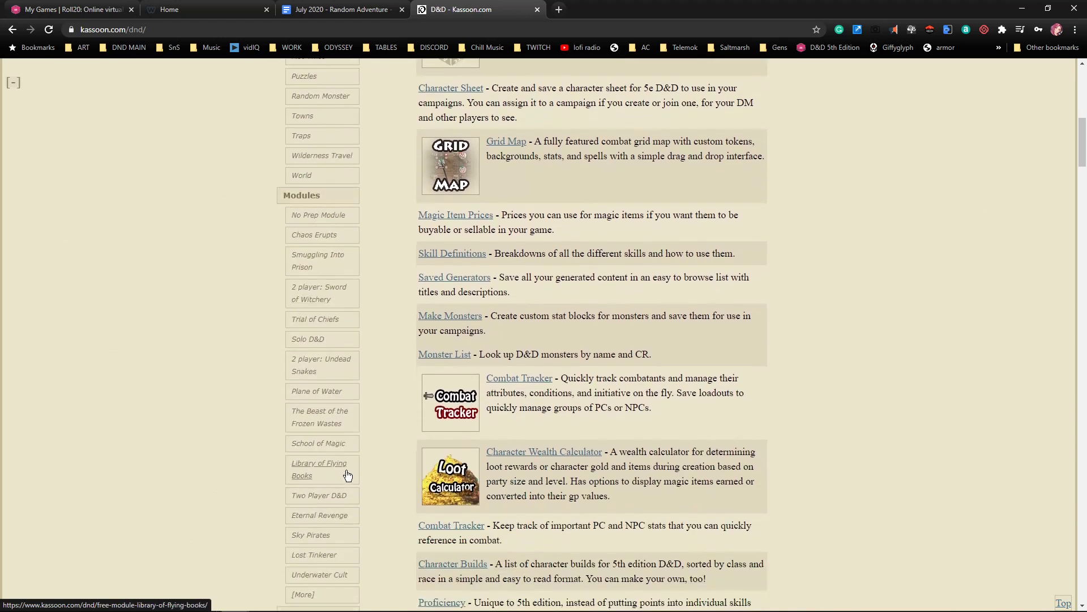
scroll(347, 461, up, 5)
scroll(348, 444, up, 1)
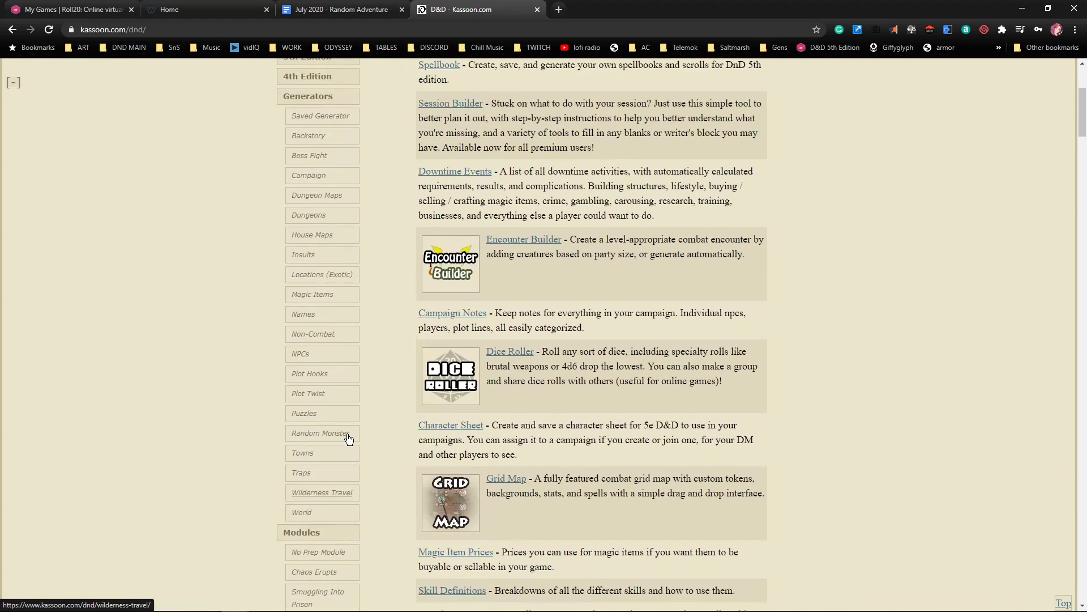
scroll(399, 331, up, 1)
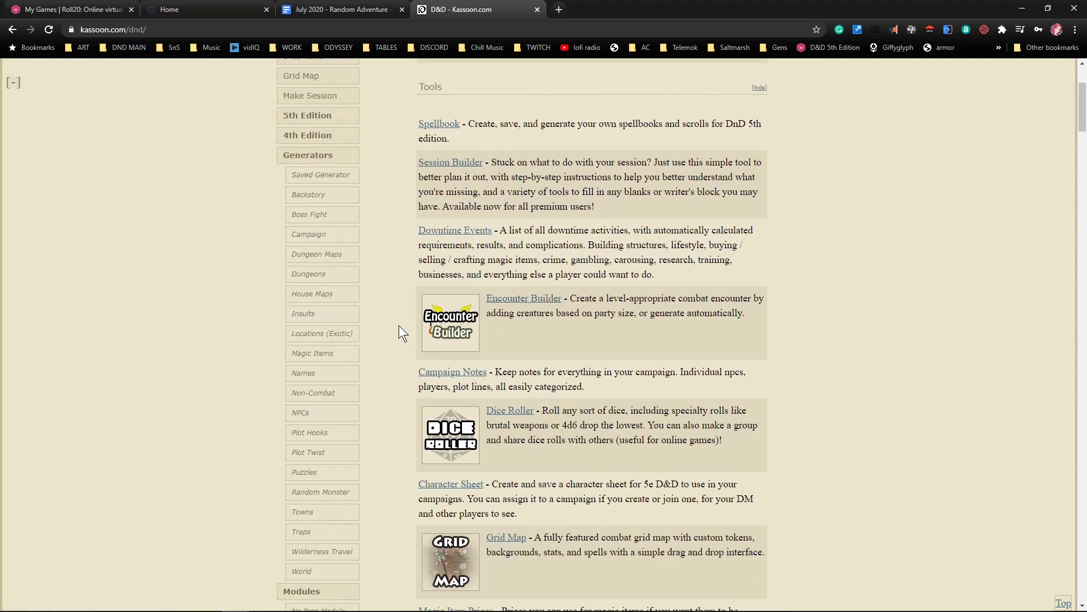
click(318, 438)
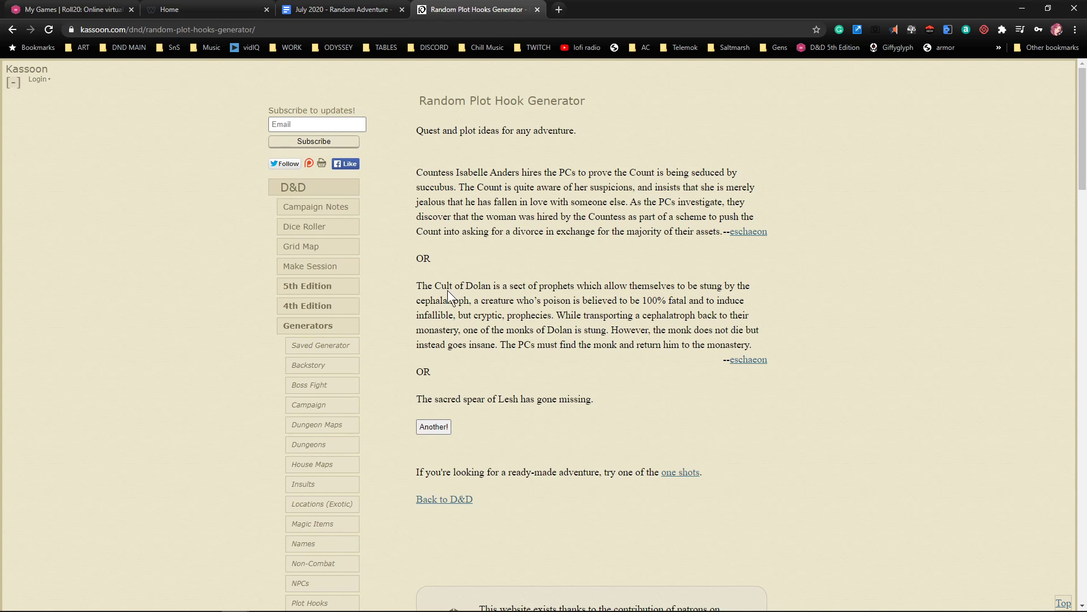
Copy the plot hooks about the Countess and the Cult of Dolan into the Google Docs document below its title
drag(576, 290, 606, 331)
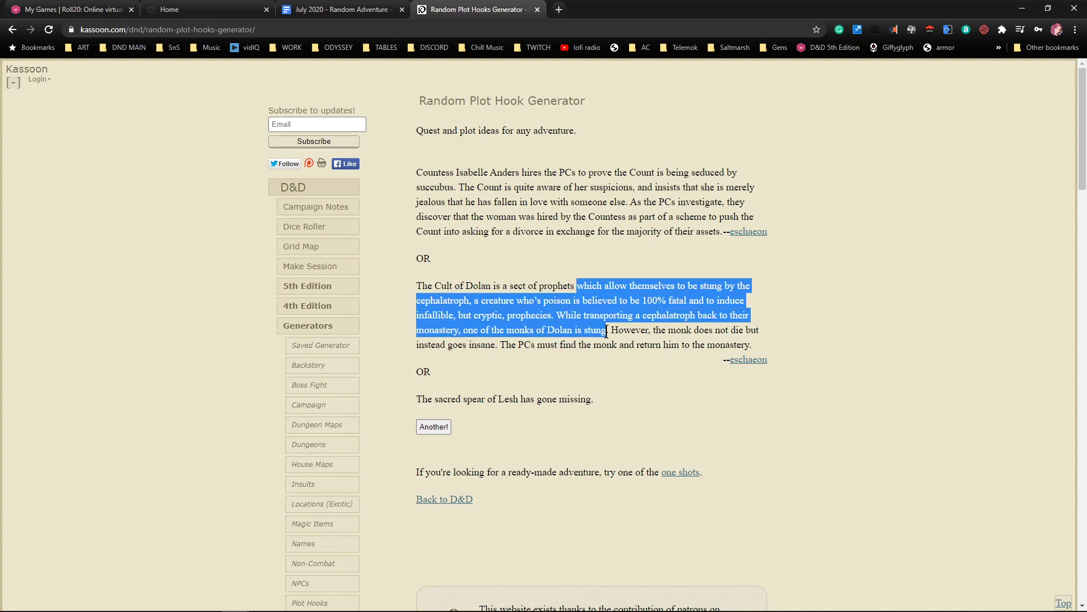
click(634, 352)
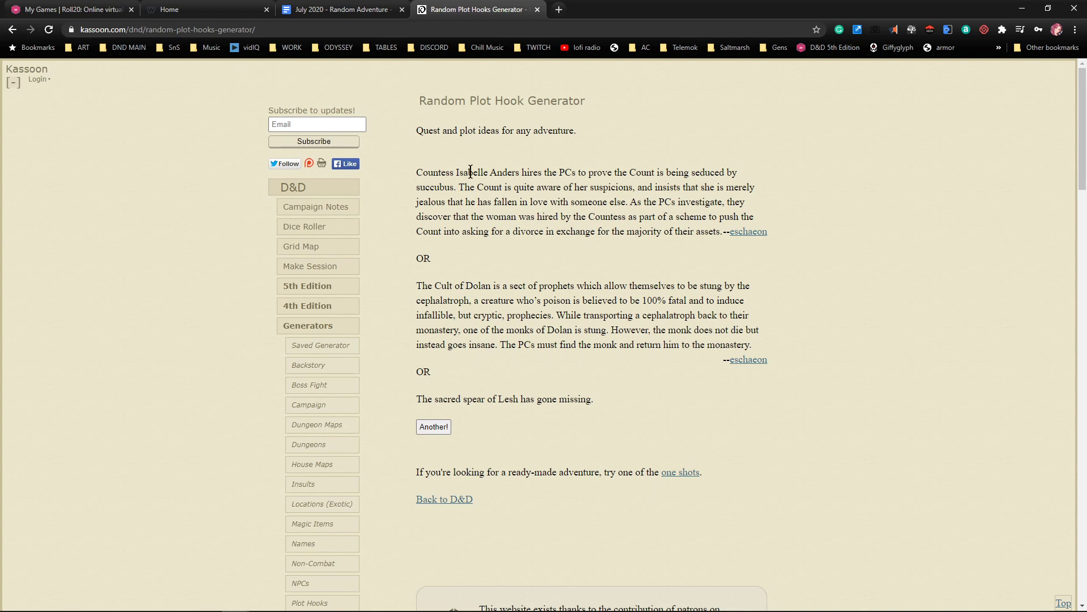
drag(489, 172, 572, 224)
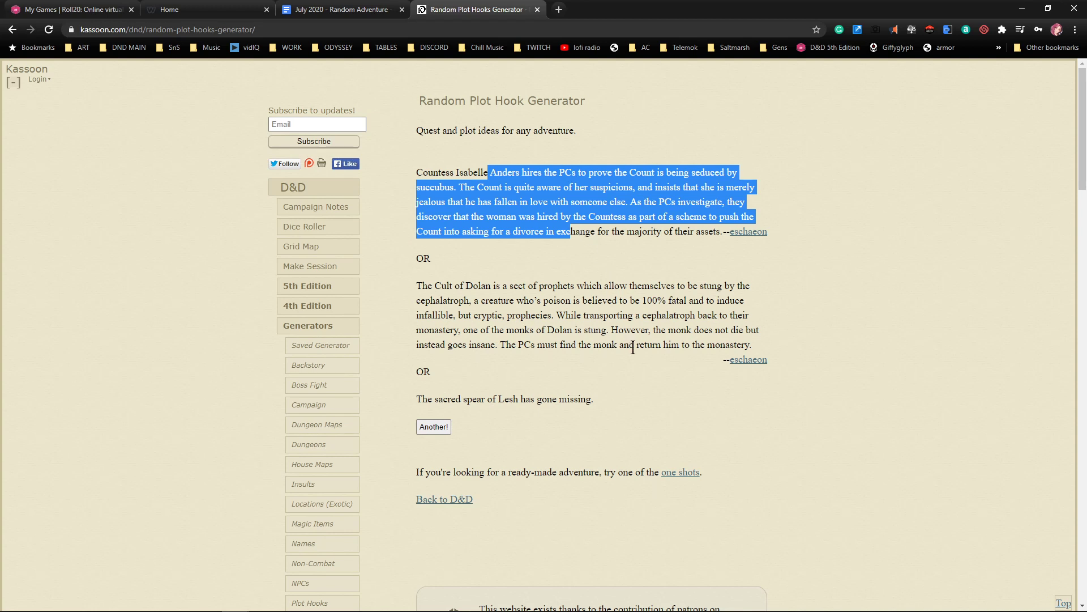
click(627, 233)
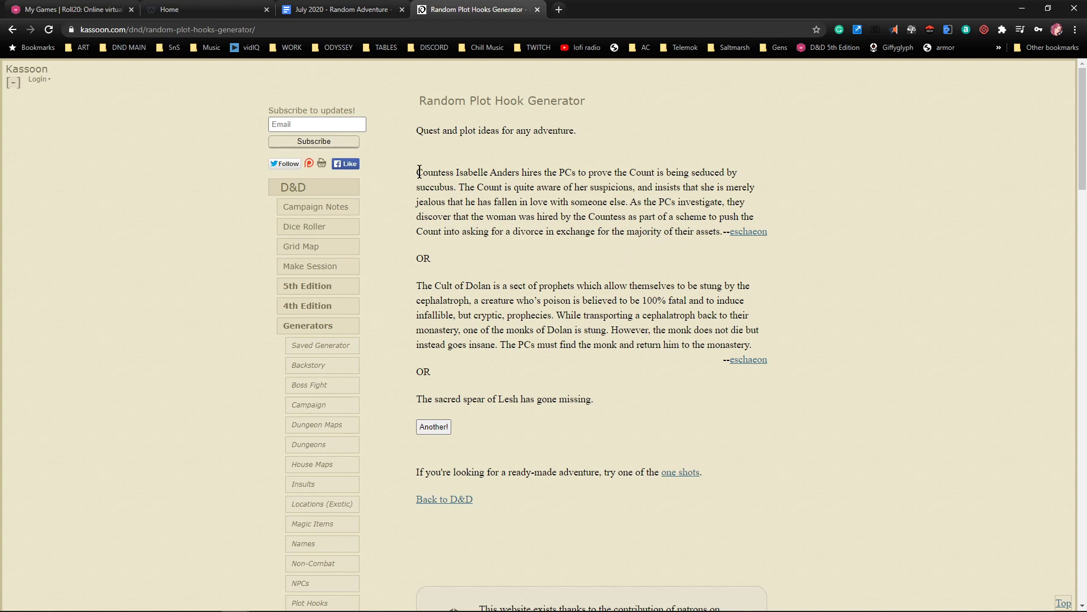
drag(414, 170, 769, 353)
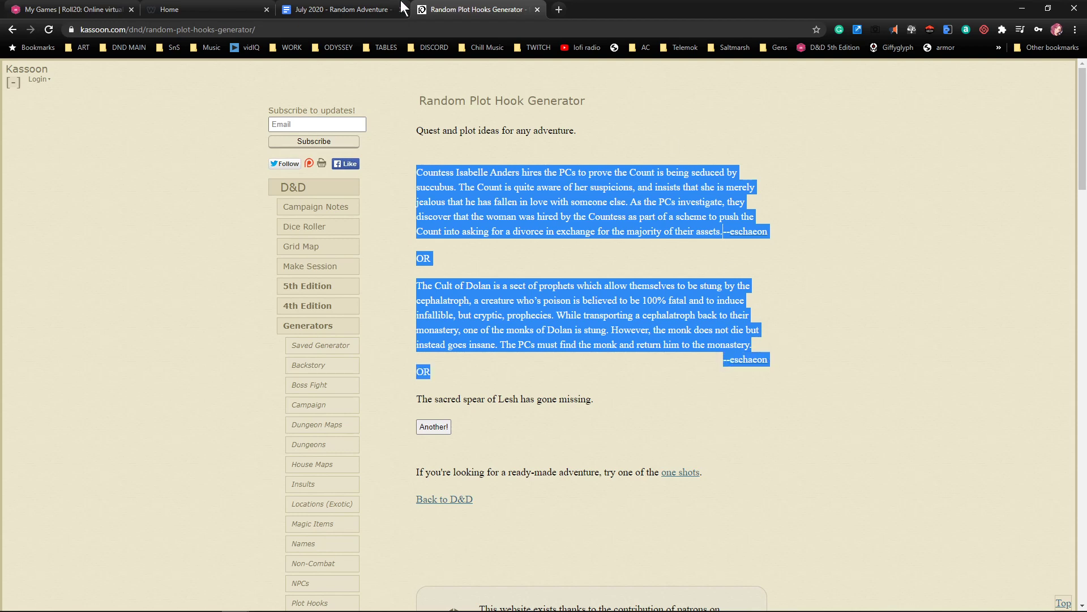
click(334, 10)
text(Countess Isabelle Anders hires the PCs to prove the Count is being seduced by succubus. The Count is quite aware of her suspicions, and insists that she is merely jealous that he has fallen in love with someone else. As the PCs investigate, they discover that the woman was hired by the Countess as part of a scheme to push the Count into asking for a divorce in exchange for the majority of their assets.--eschaeon  OR  The Cult of Dolan is a sect of prophets which allow themselves to be stung by the cephalatroph, a creature who’s poison is believed to be 100% fatal and to induce infallible, but cryptic, prophecies. While transporting a cephalatroph back to their monastery, one of the monks of Dolan is stung. However, the monk does not die but instead goes insane. The PCs must find the monk and return him to the monastery.--eschaeon  OR)
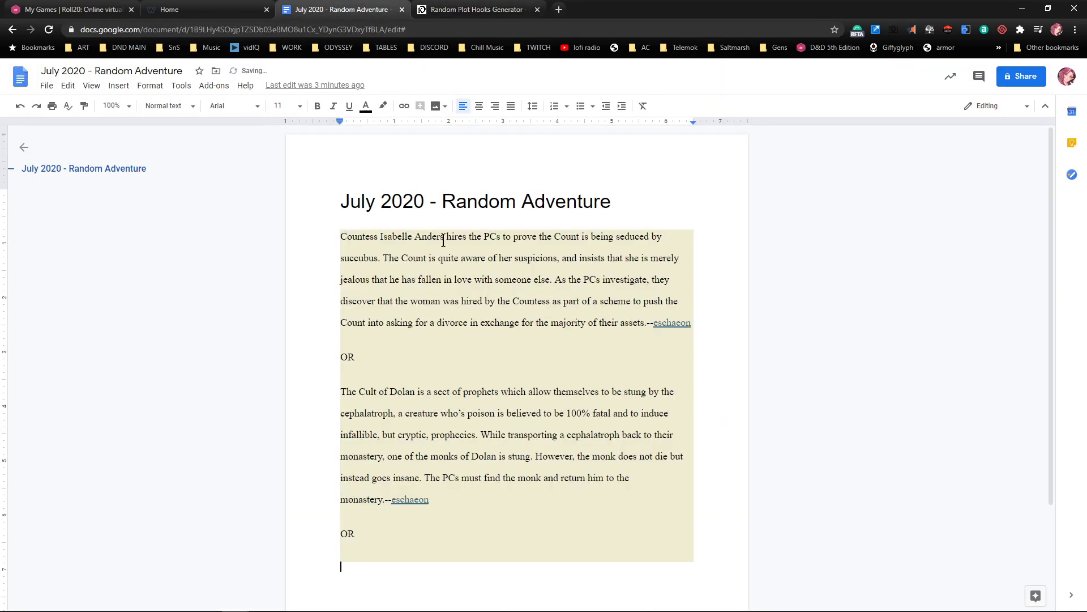
Generate another set of plot hooks and add the one about guarding a merchant ship to the end of the Google Docs document
click(467, 11)
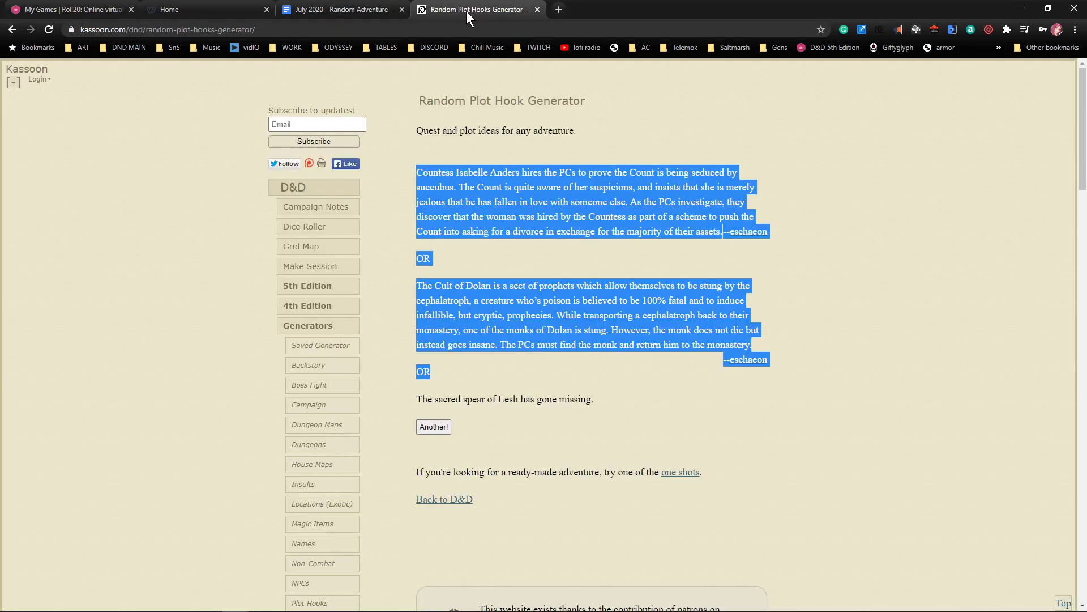
click(440, 430)
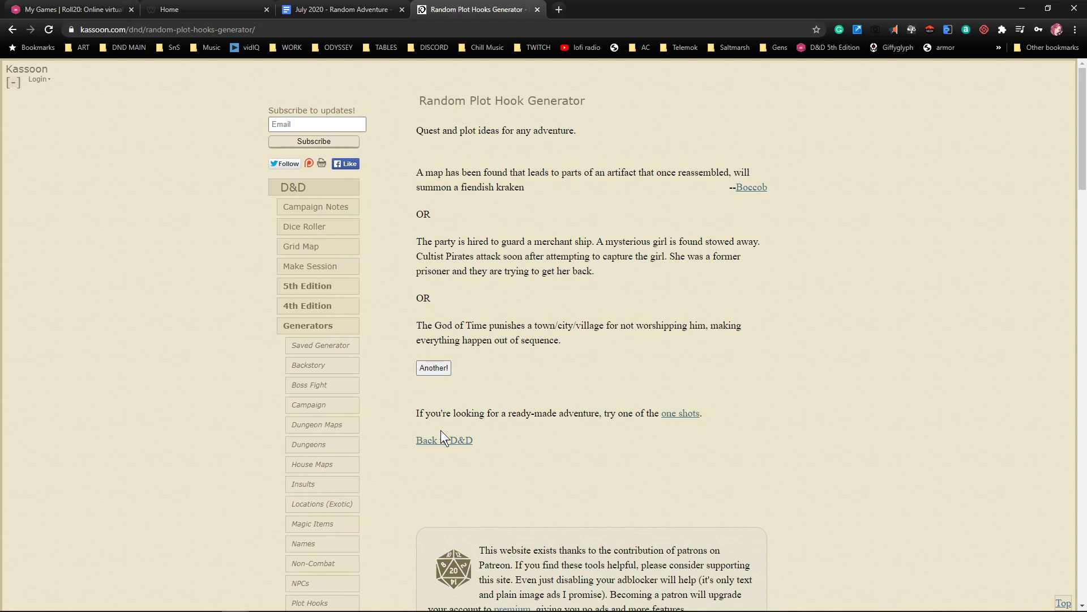
drag(606, 278, 425, 243)
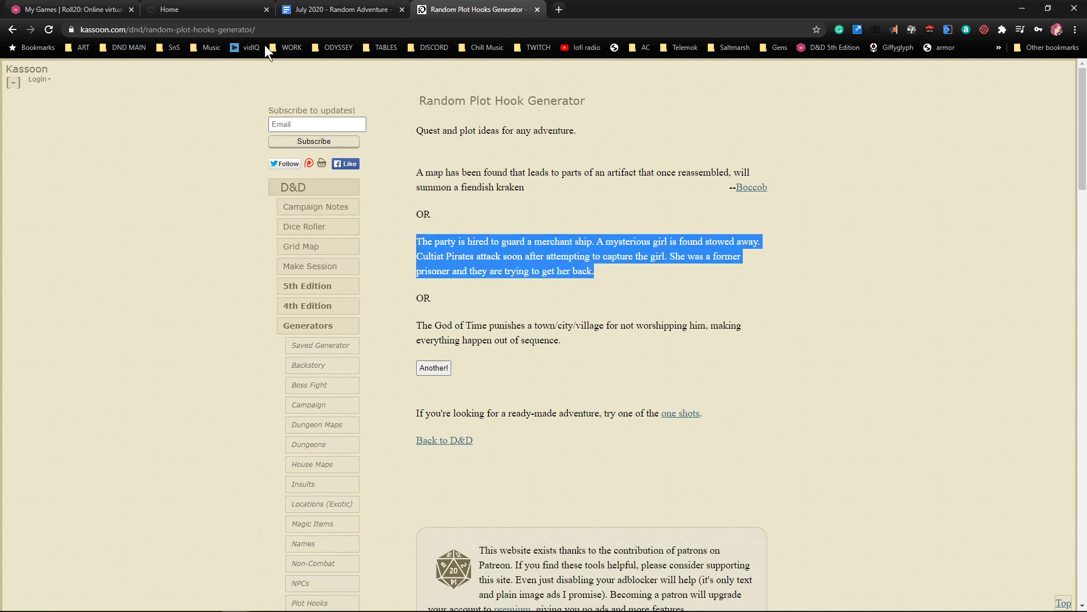
click(301, 10)
text(The party is hired to guard a merchant ship. A mysterious girl is found stowed away. Cultist Pirates attack soon after attempting to capture the girl. She was a former prisoner and they are trying to get her back.)
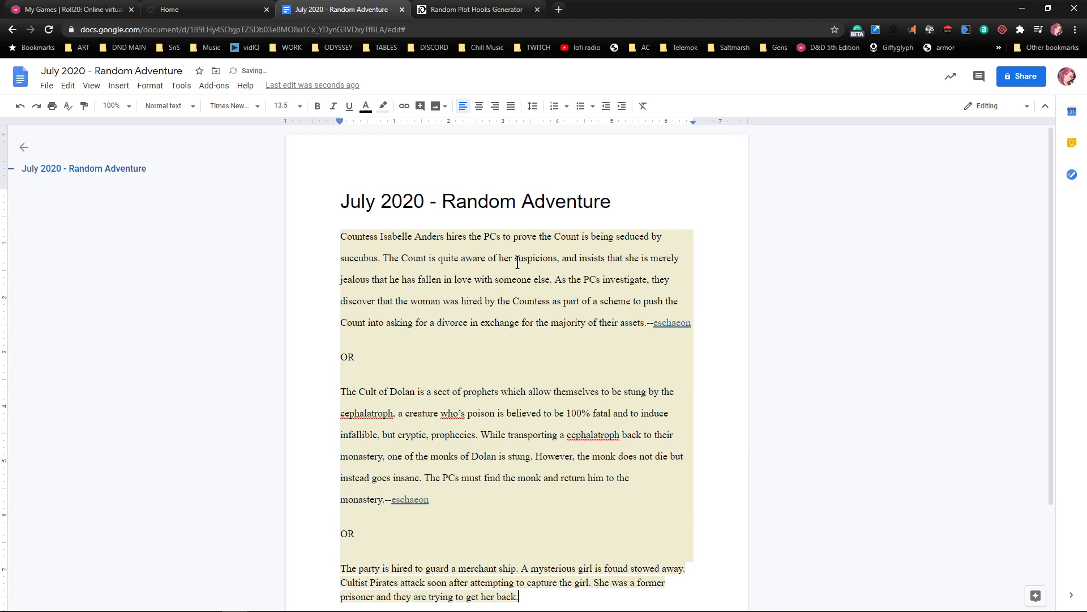
Copy the God of Time plot hook from the generator onto a new page at the end of the Google Docs document
click(453, 9)
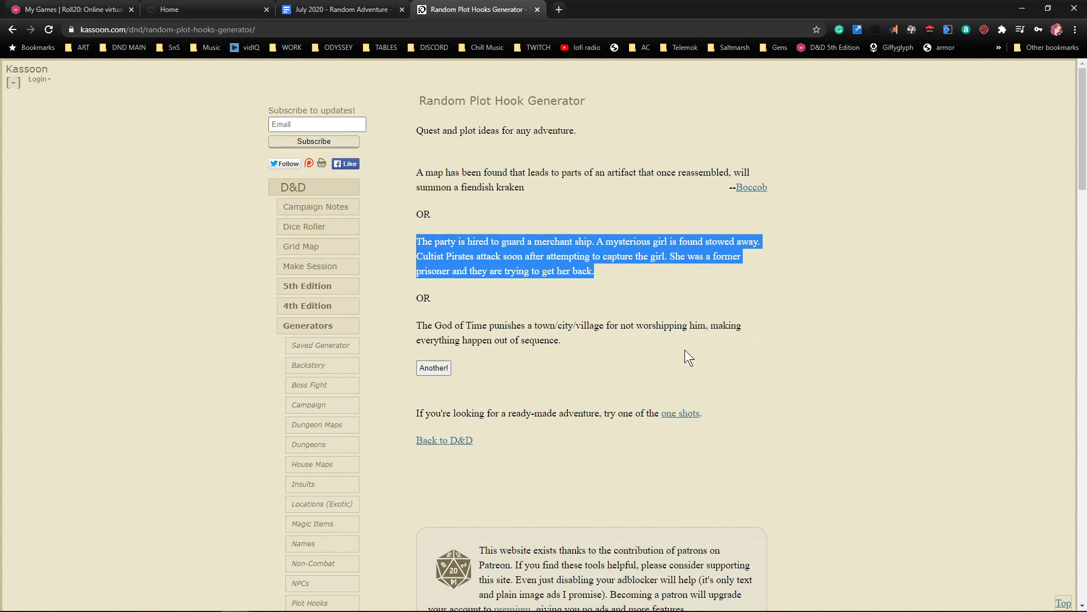
drag(573, 343, 418, 327)
key(ctrl+c)
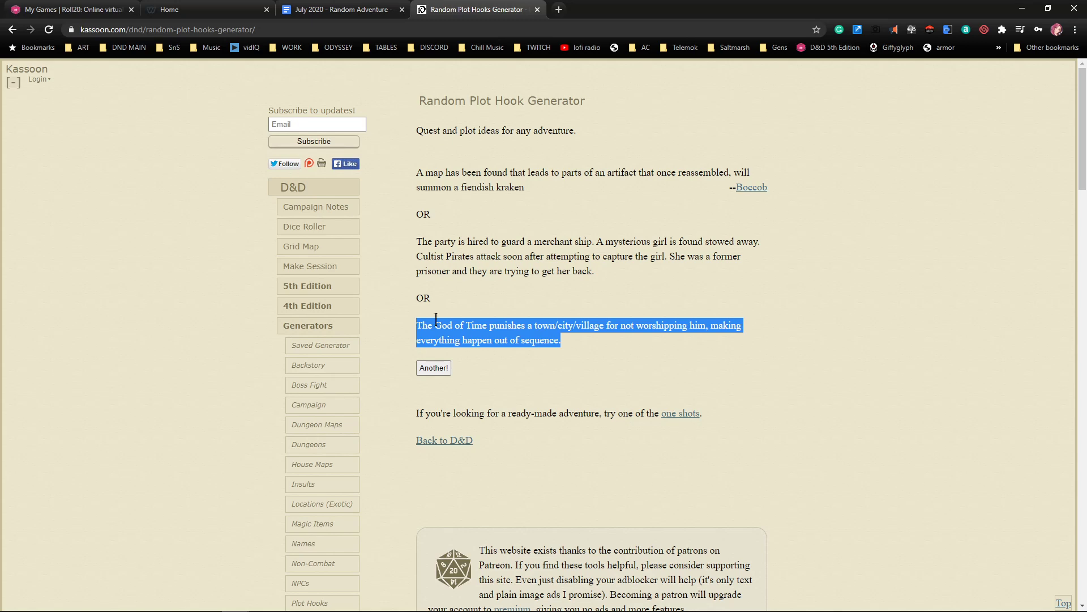
click(334, 10)
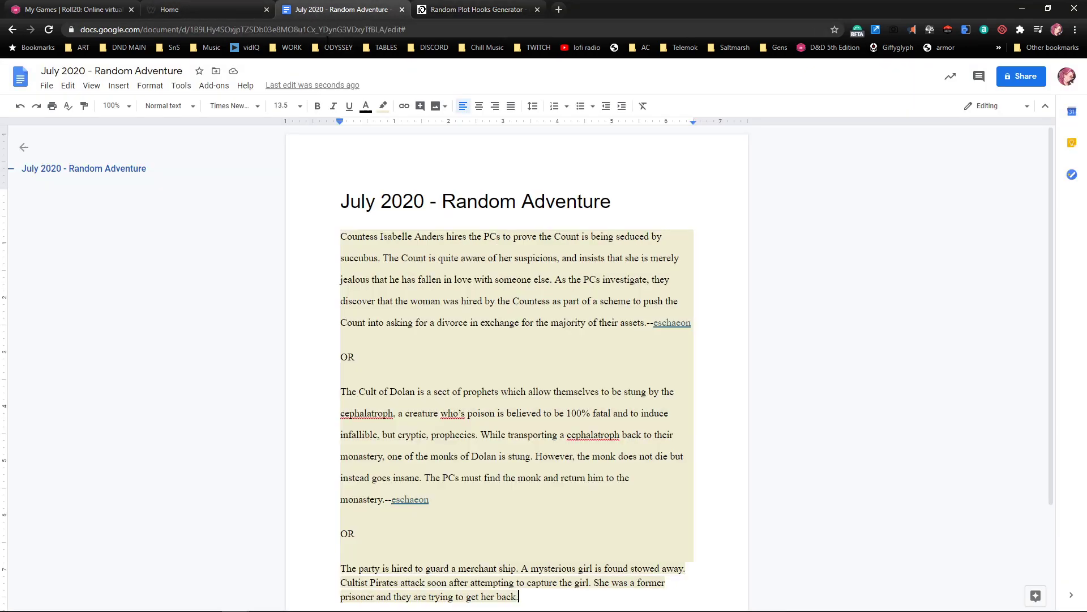
scroll(497, 484, down, 2)
key(ctrl+Return)
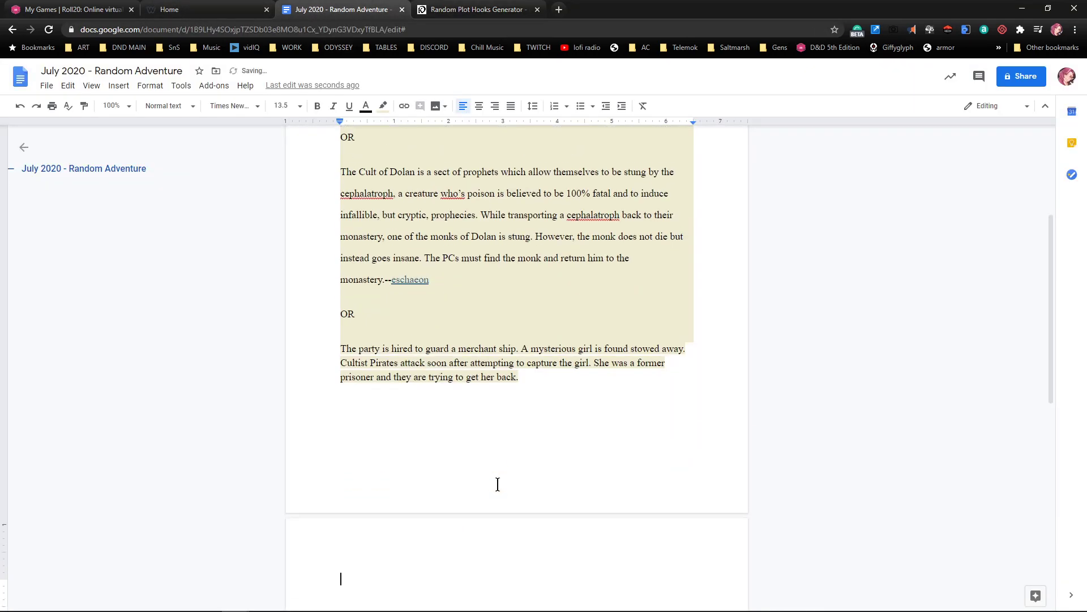
key(ctrl+v)
Generate another set of plot hooks and add the one about dragons awarding badges below the God of Time hook in the Google Docs document
click(502, 8)
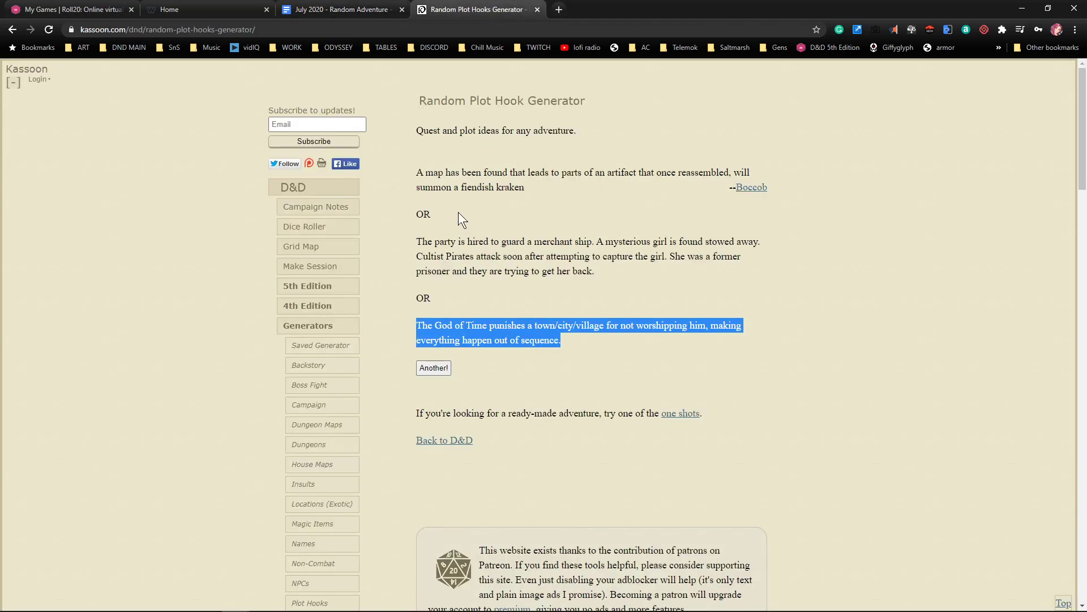
click(433, 367)
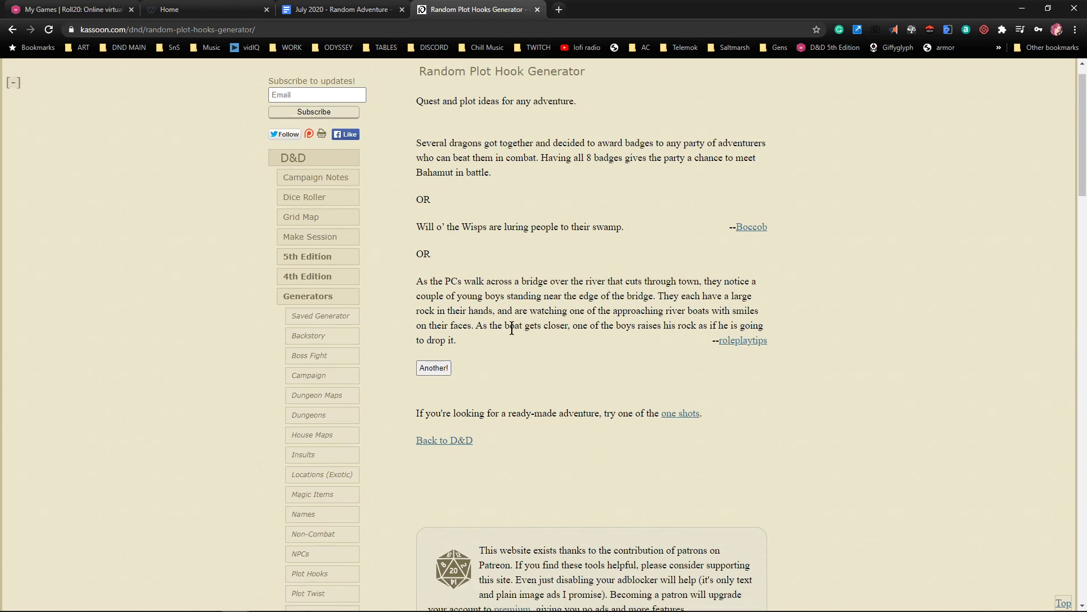
scroll(514, 324, up, 1)
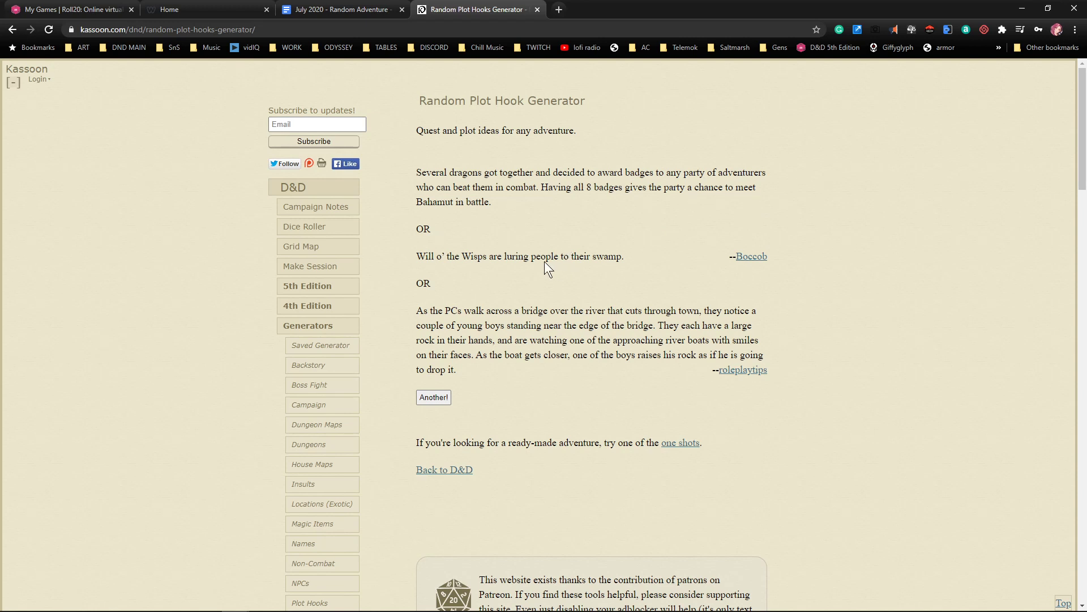
drag(495, 205, 418, 172)
key(ctrl+c)
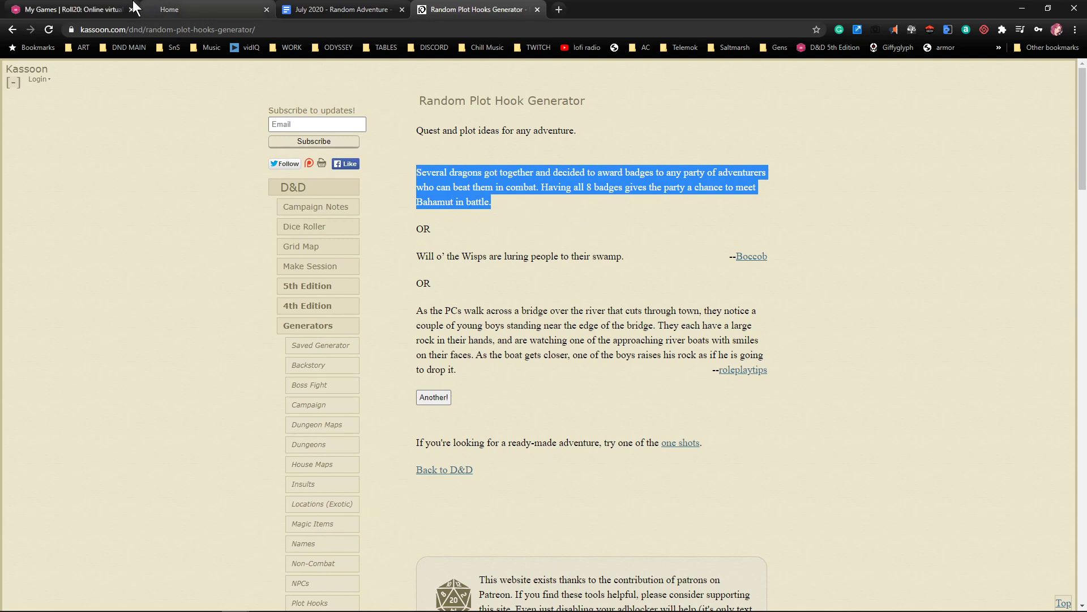
click(317, 9)
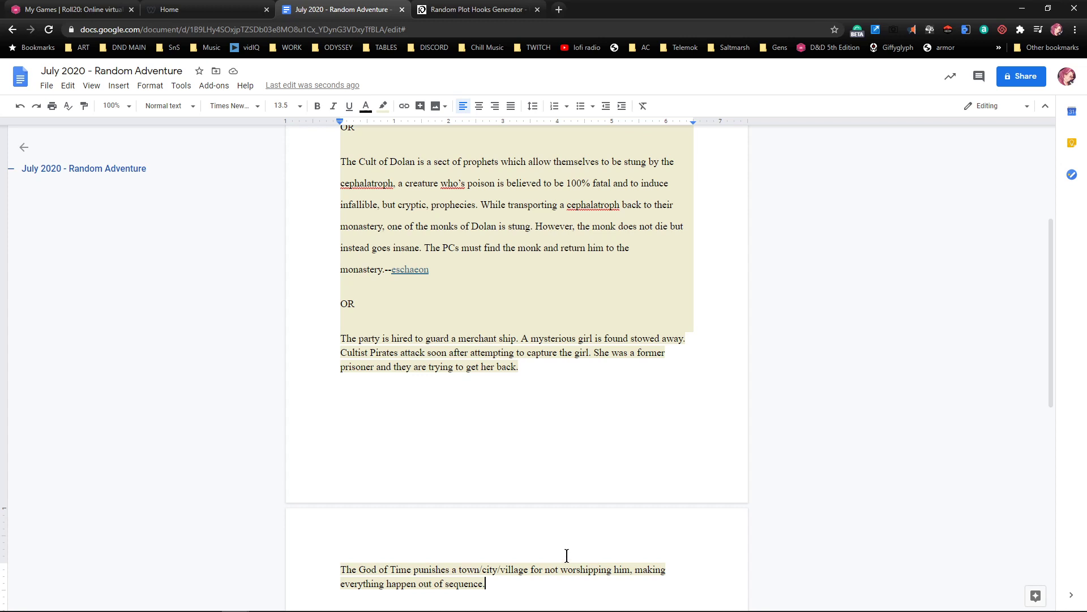
key(Return)
key(Return)
key(ctrl+v)
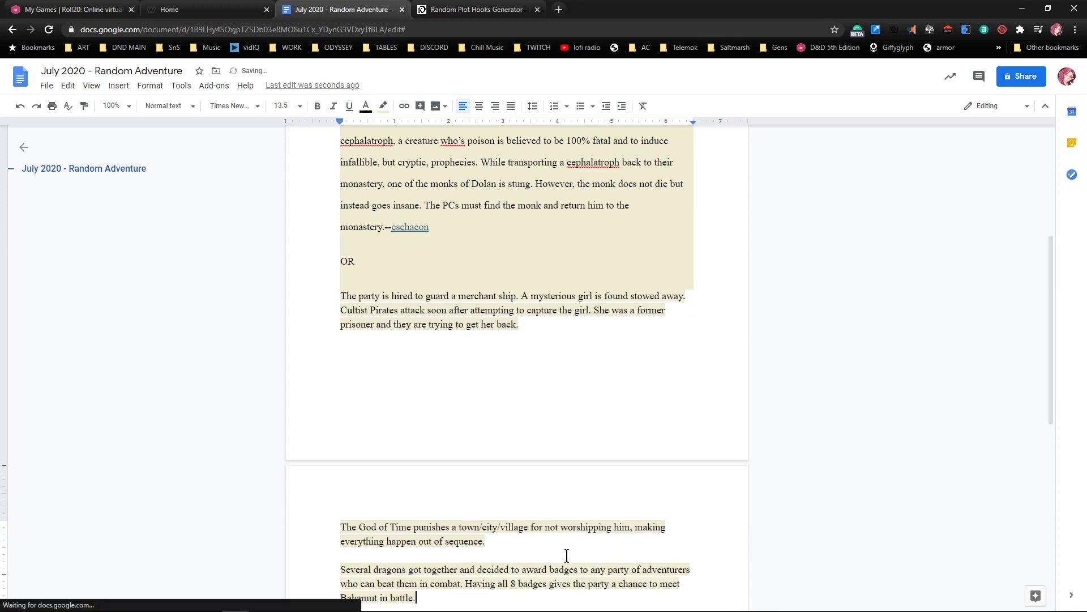
Return to the plot hook generator, produce another set of hooks and read through them
click(461, 10)
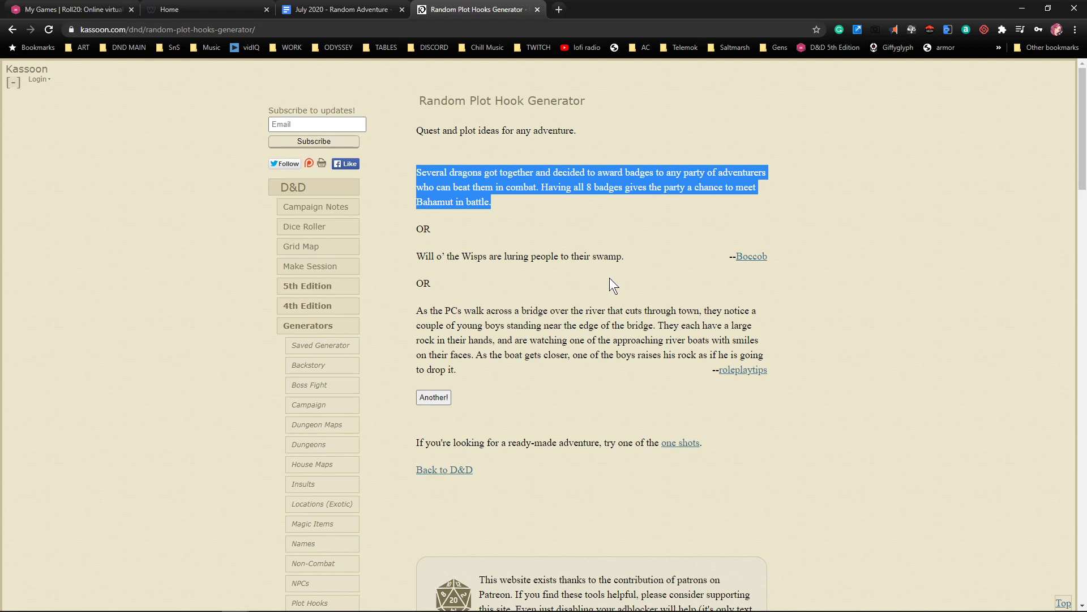
scroll(609, 278, down, 2)
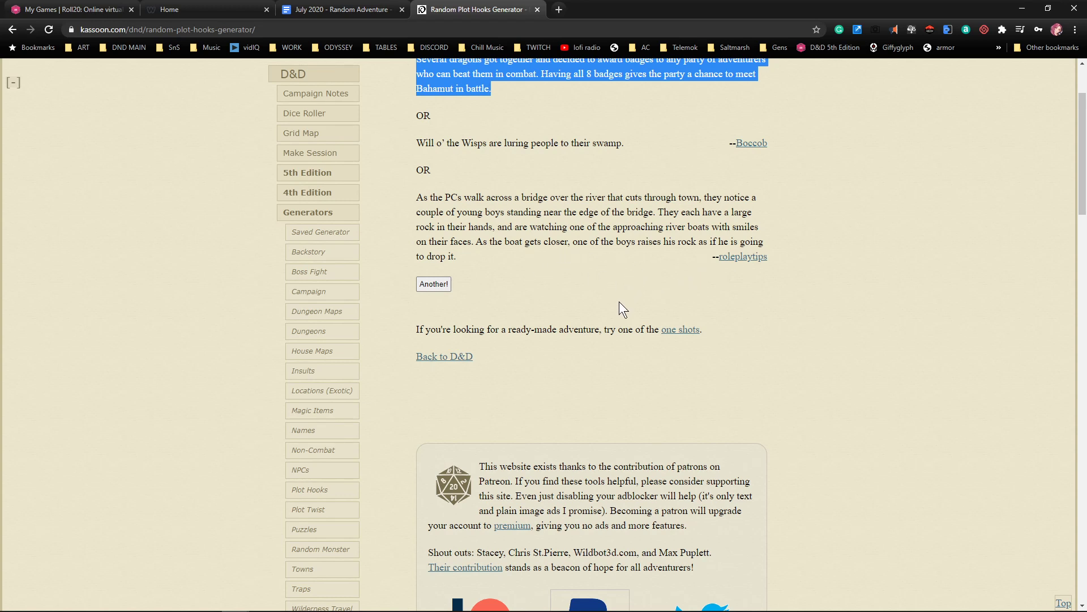
click(426, 285)
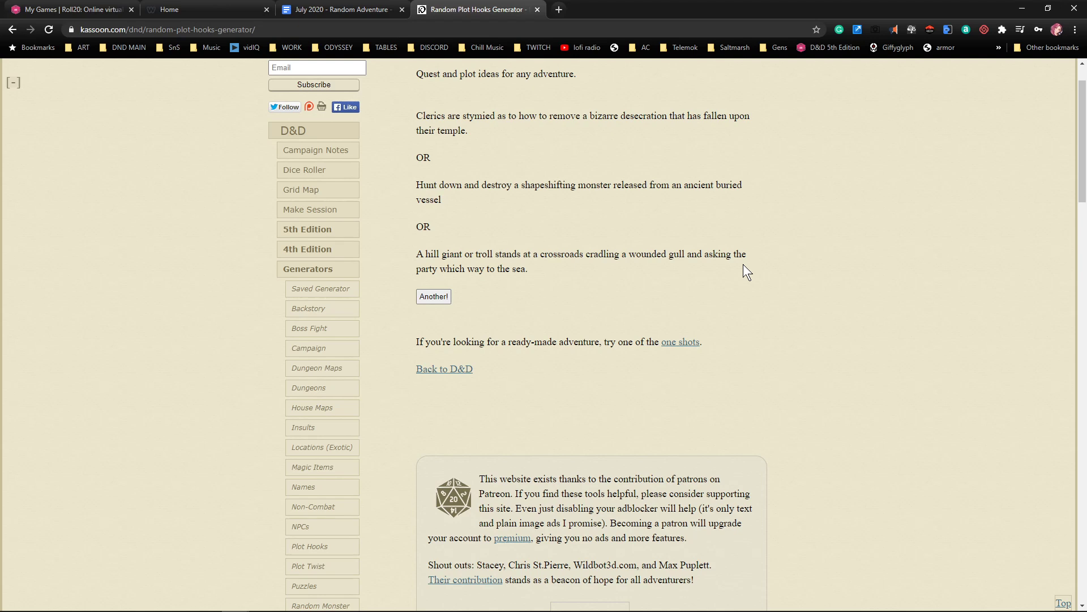
scroll(642, 304, up, 1)
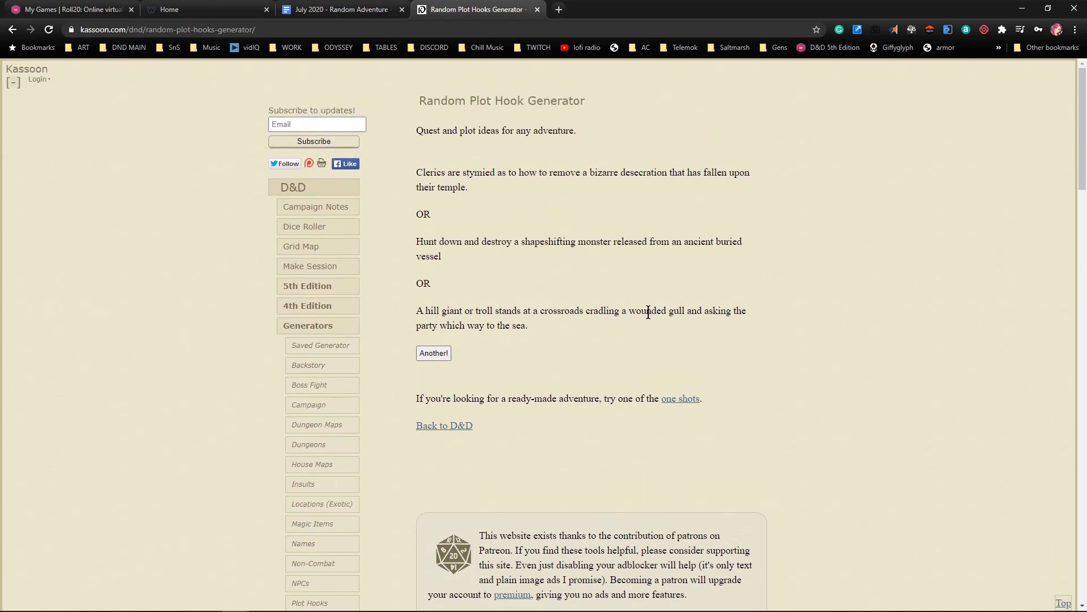
Move the Cult of Dolan hook in the Google Docs document directly below the title, leaving several blank lines before the Countess hook
click(339, 6)
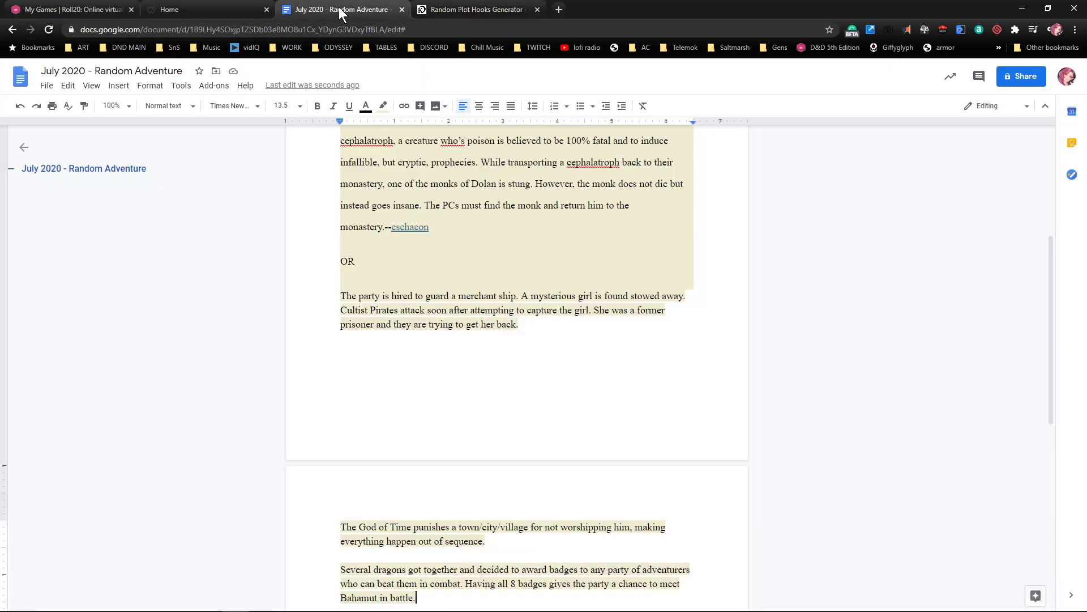
scroll(556, 304, up, 3)
scroll(556, 304, up, 2)
scroll(556, 304, down, 2)
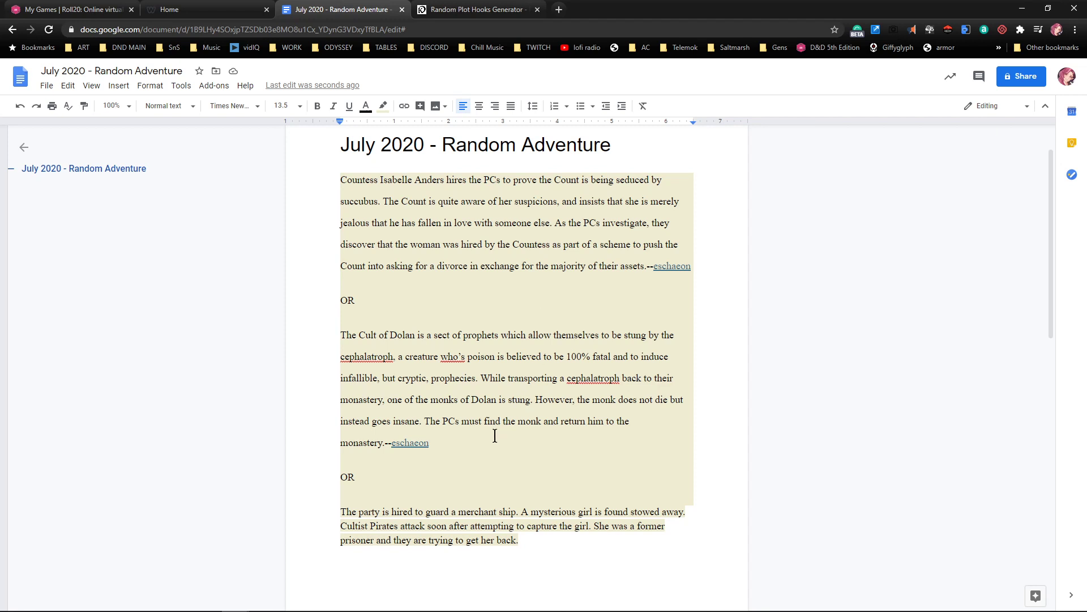
drag(446, 451, 338, 339)
key(ctrl+c)
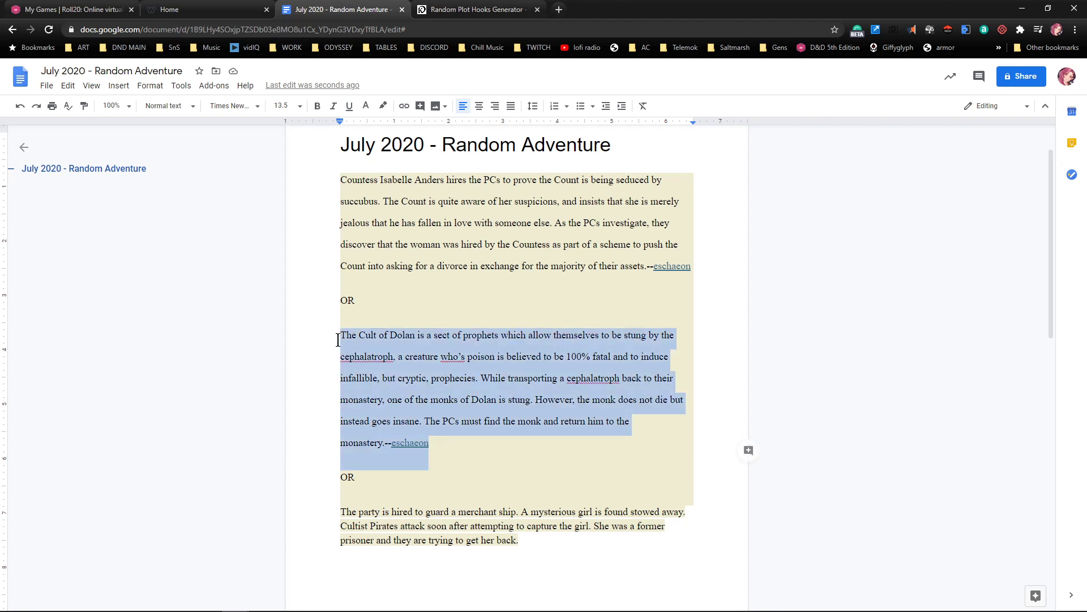
key(BackSpace)
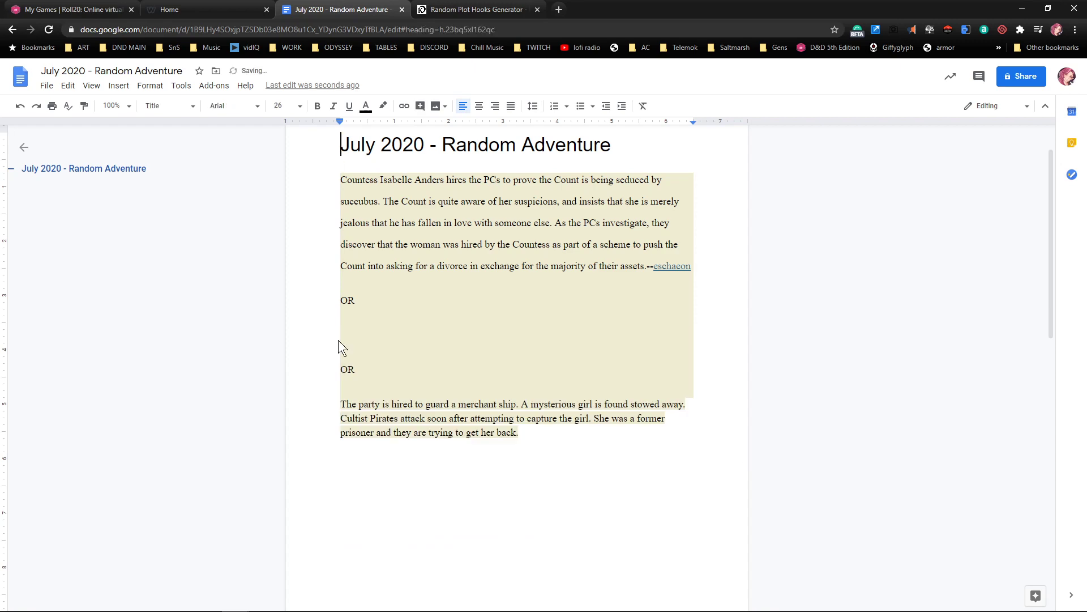
key(Up)
key(Up)
key(Up)
key(Up)
key(Up)
key(Up)
key(Return)
key(Return)
key(Return)
key(Return)
key(Return)
key(Return)
key(Up)
key(Up)
key(Up)
key(Up)
key(Up)
key(Up)
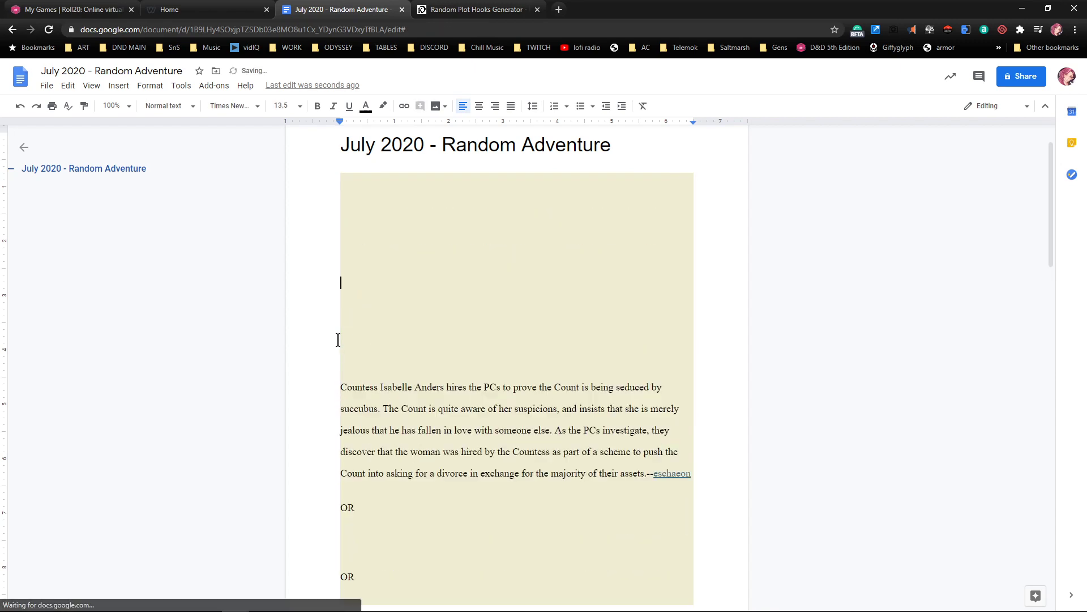
key(ctrl+v)
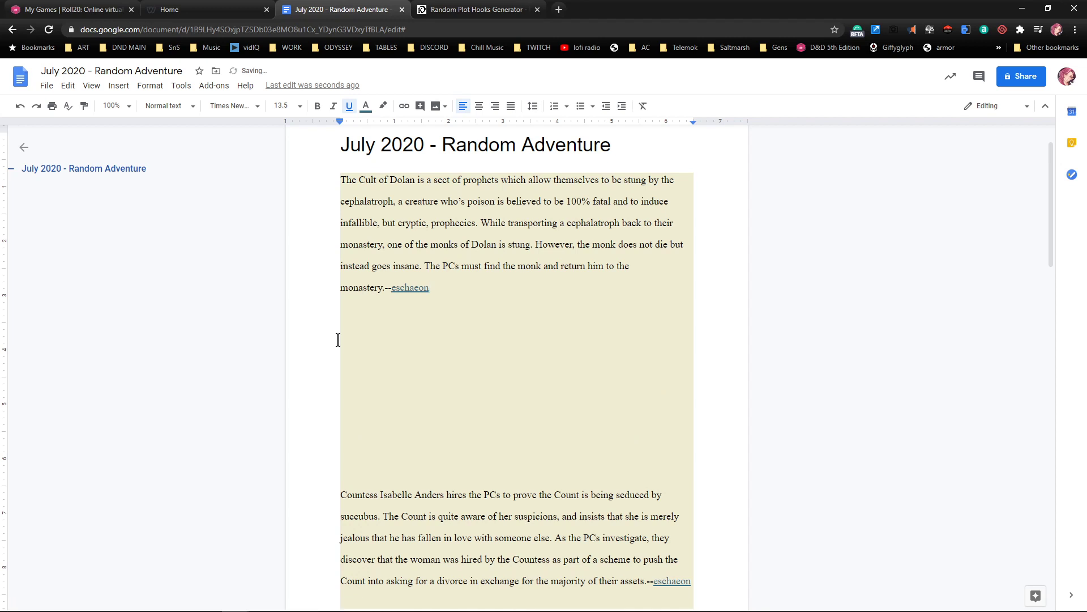
Add more blank lines under the Cult of Dolan hook and write "Sight of the attack" below it
key(Down)
key(Down)
key(Down)
key(Return)
key(Up)
key(Return)
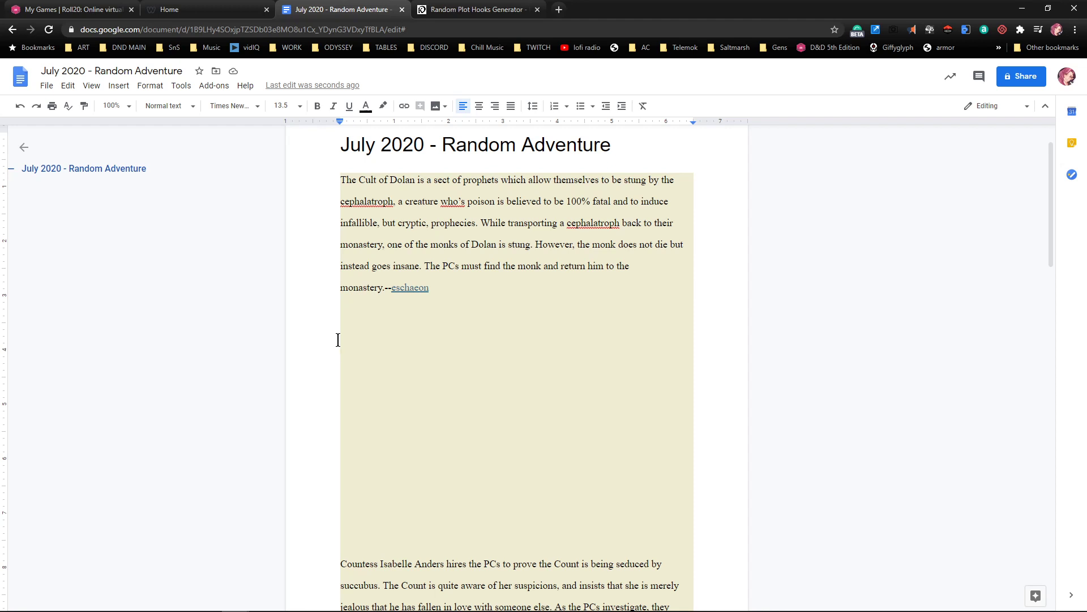
key(Up)
key(Down)
key(Return)
key(Return)
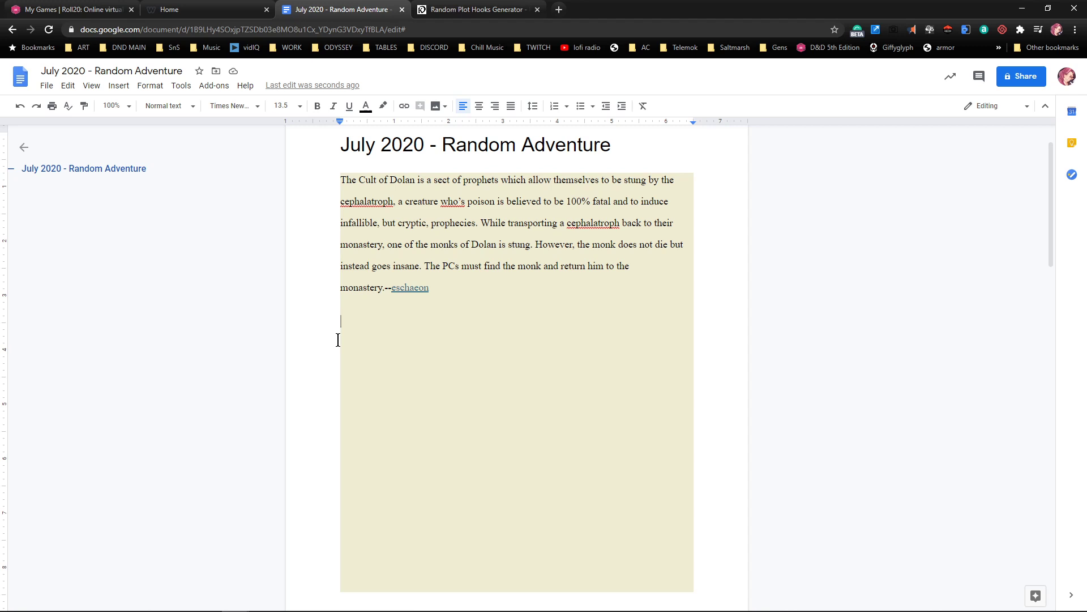
text(Sight of the atta)
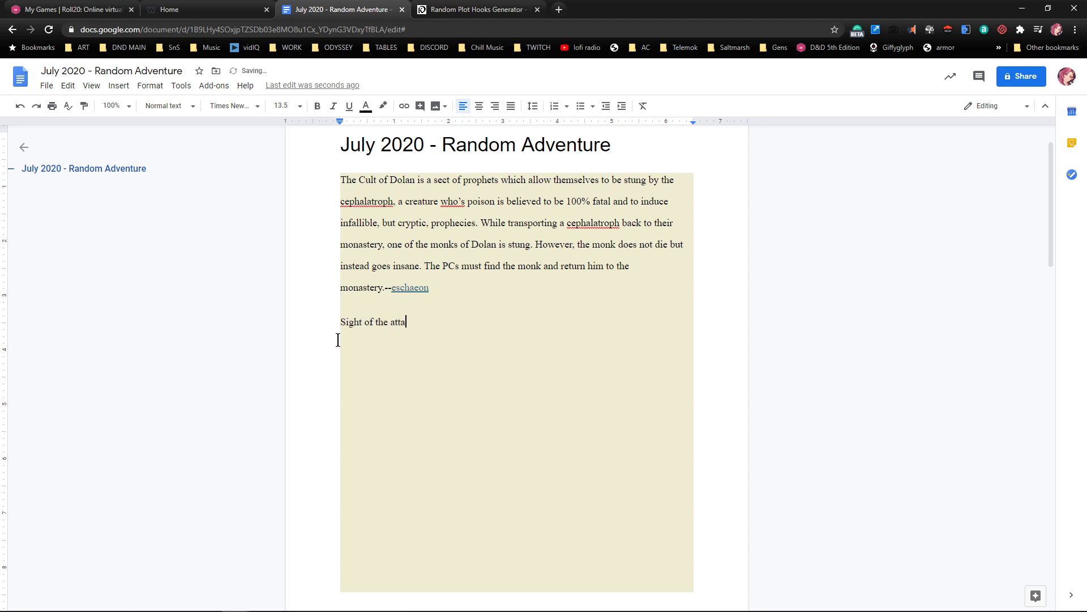
key(Return)
key(Up)
key(Up)
key(Up)
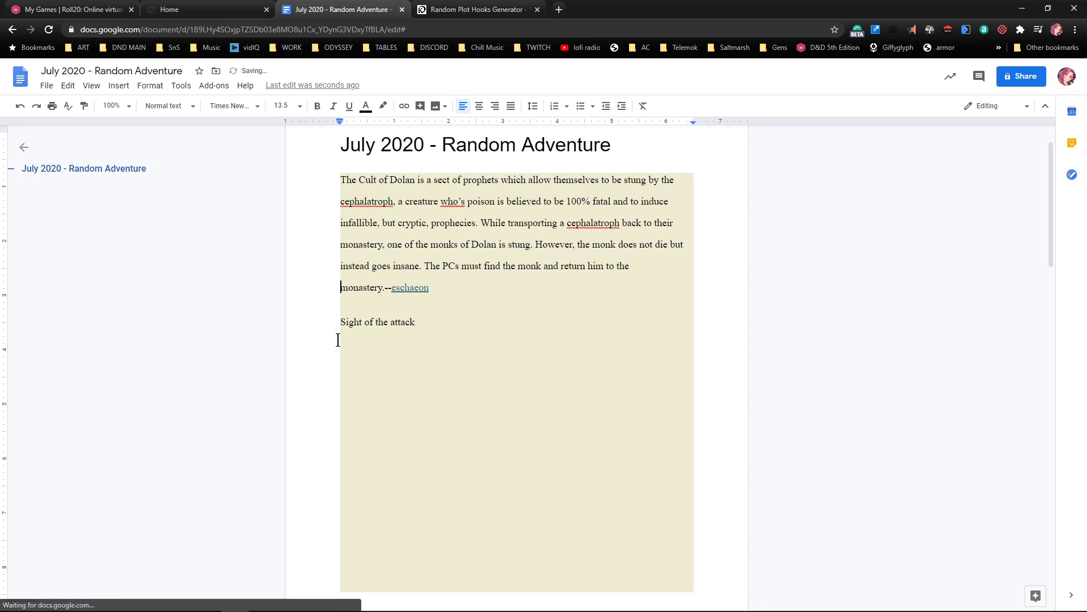
Clear the formatting of the whole document and insert blank lines between the Cult of Dolan hook and "Sight of the attack"
key(ctrl+a)
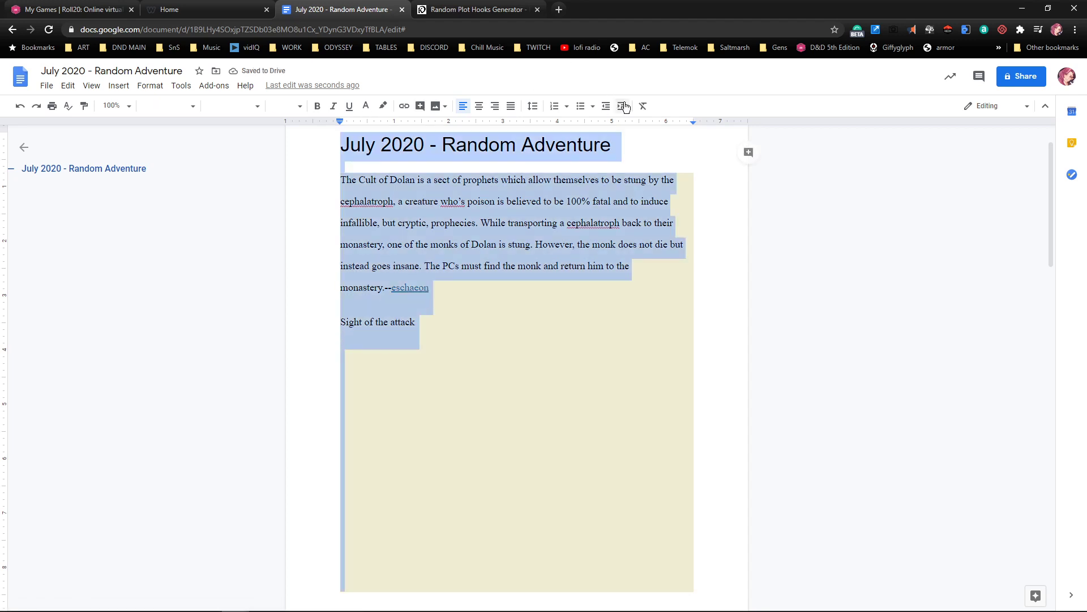
click(643, 106)
click(505, 280)
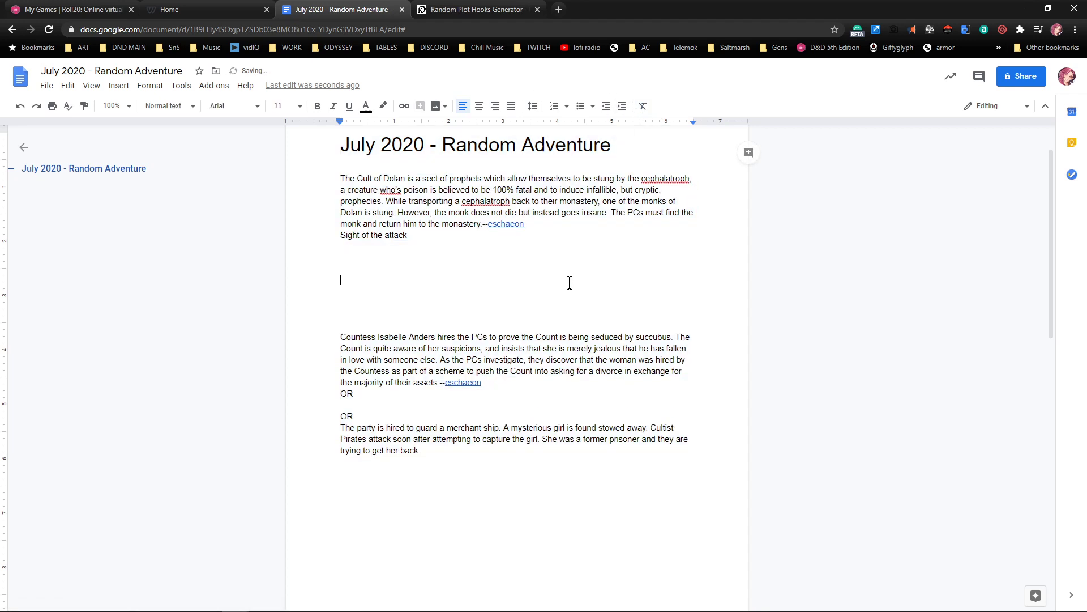
click(547, 228)
key(Return)
key(Return)
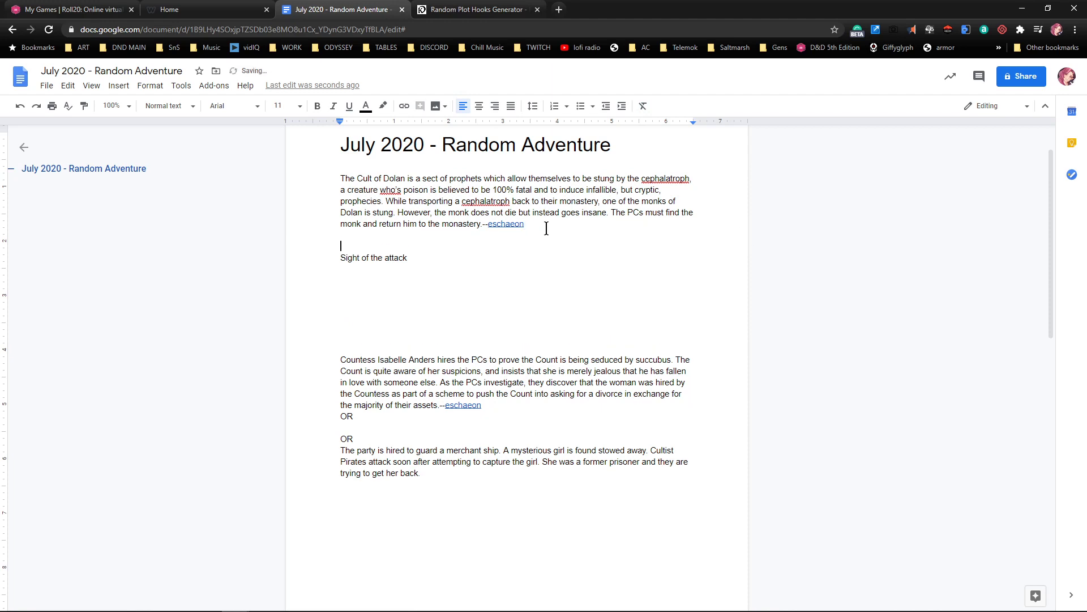
Enlarge the page view to 175% and hide the document outline, leaving the cursor on the "Sight of the attack" line
key(ctrl+plus)
key(ctrl+plus)
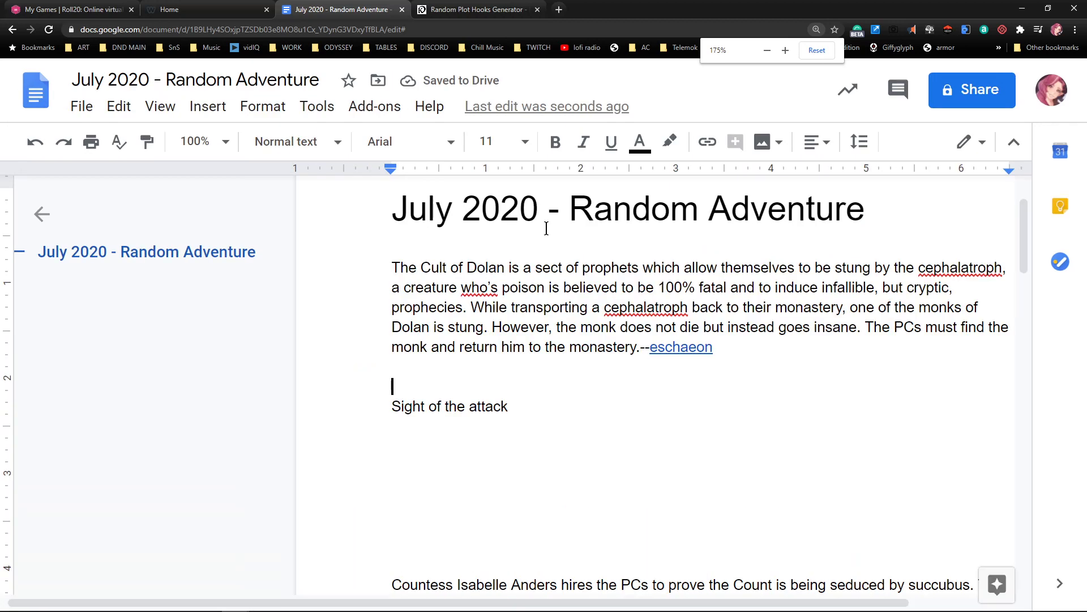
double_click(581, 403)
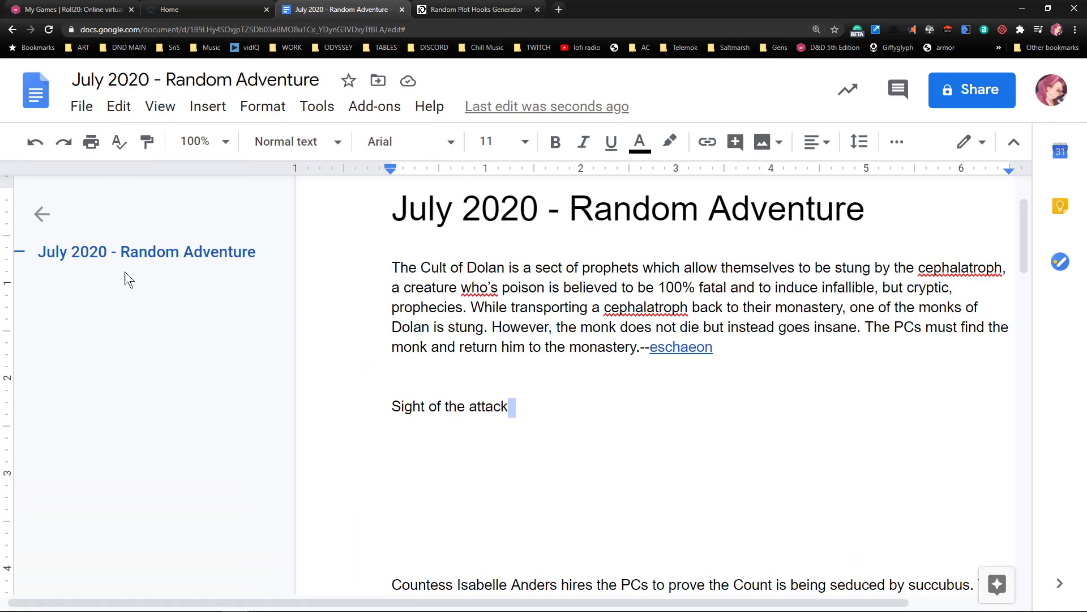
click(41, 213)
key(Return)
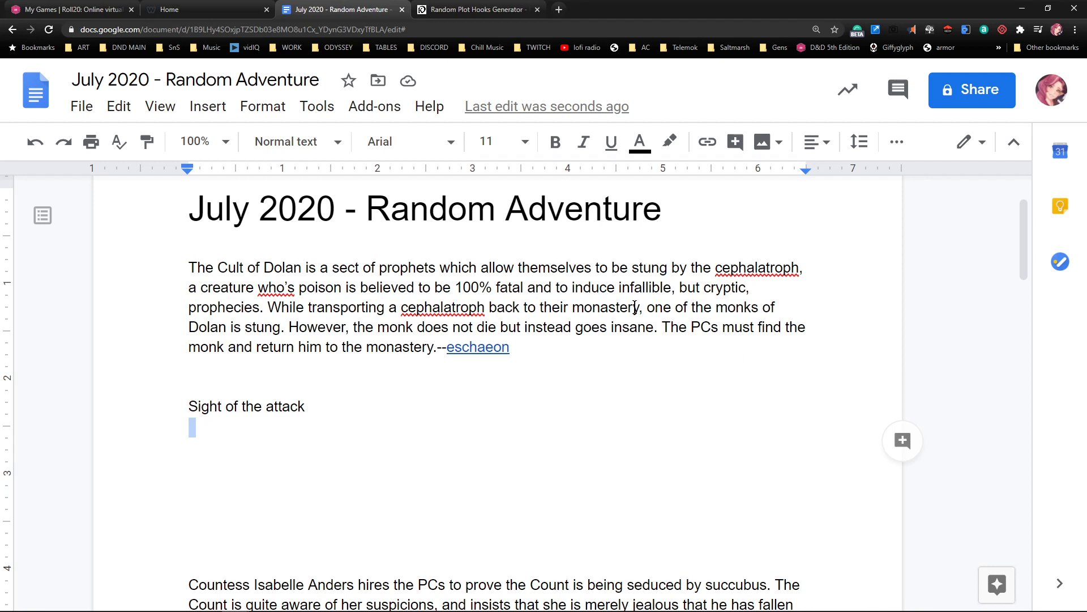
key(BackSpace)
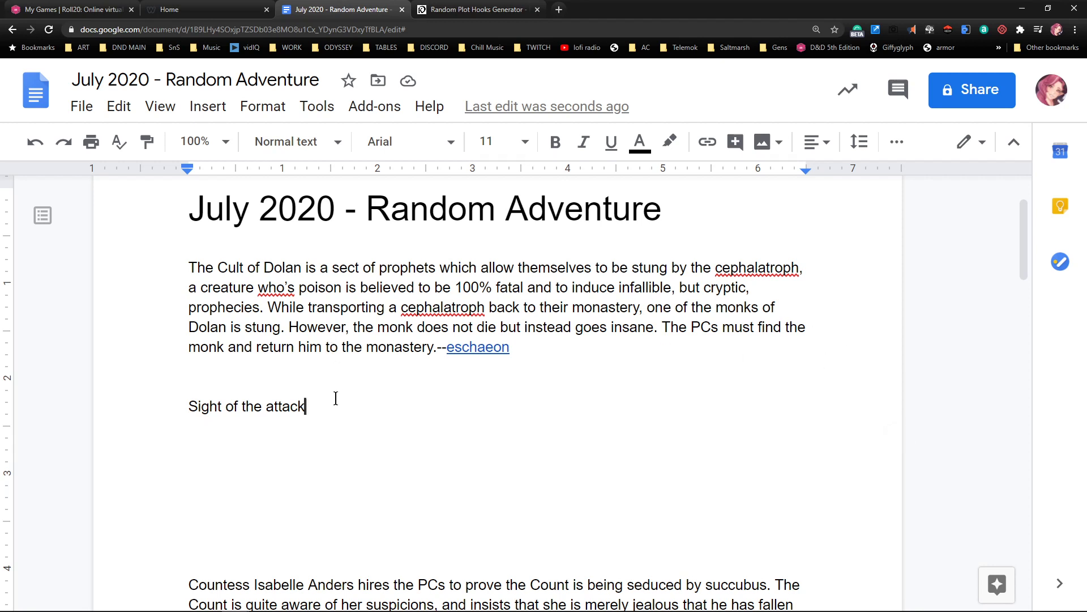
Reword the line below the Cult of Dolan hook to "Adventure starts at the sight of the attack"
key(Home)
text(Adventure )
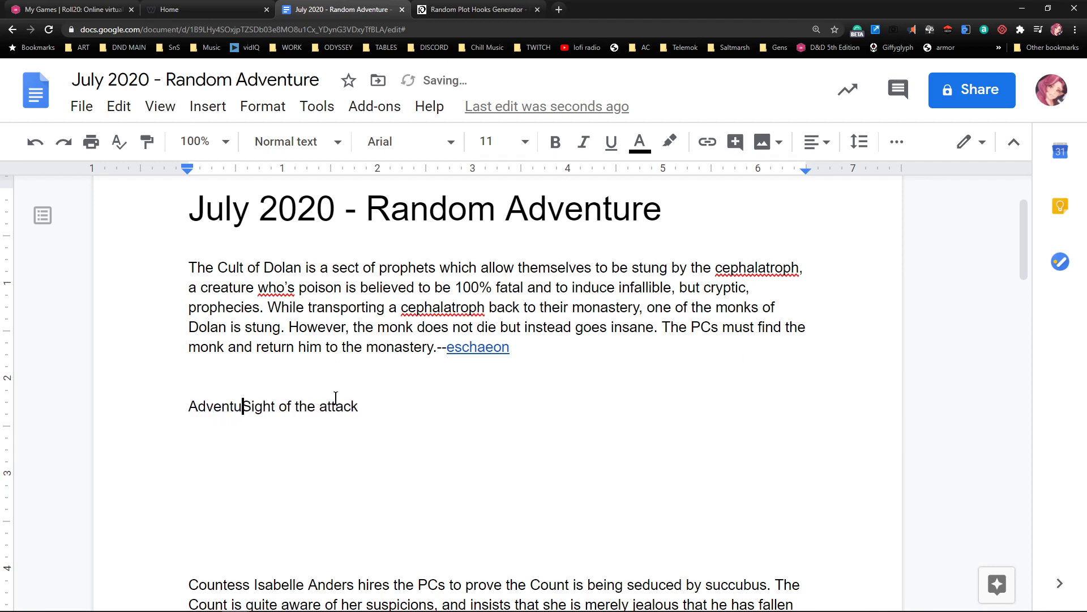
text(starts at )
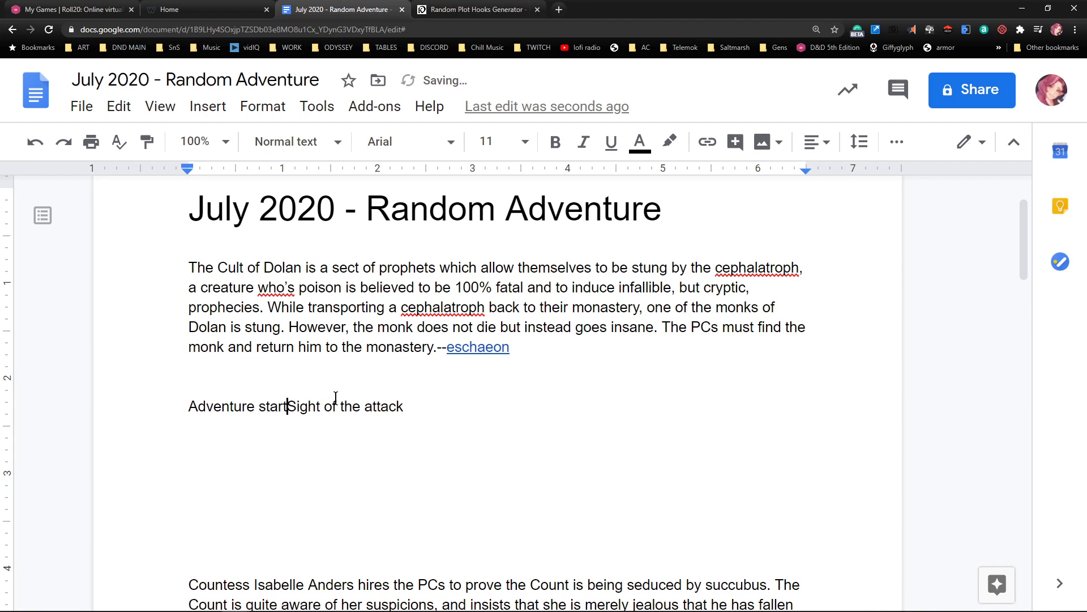
text(the)
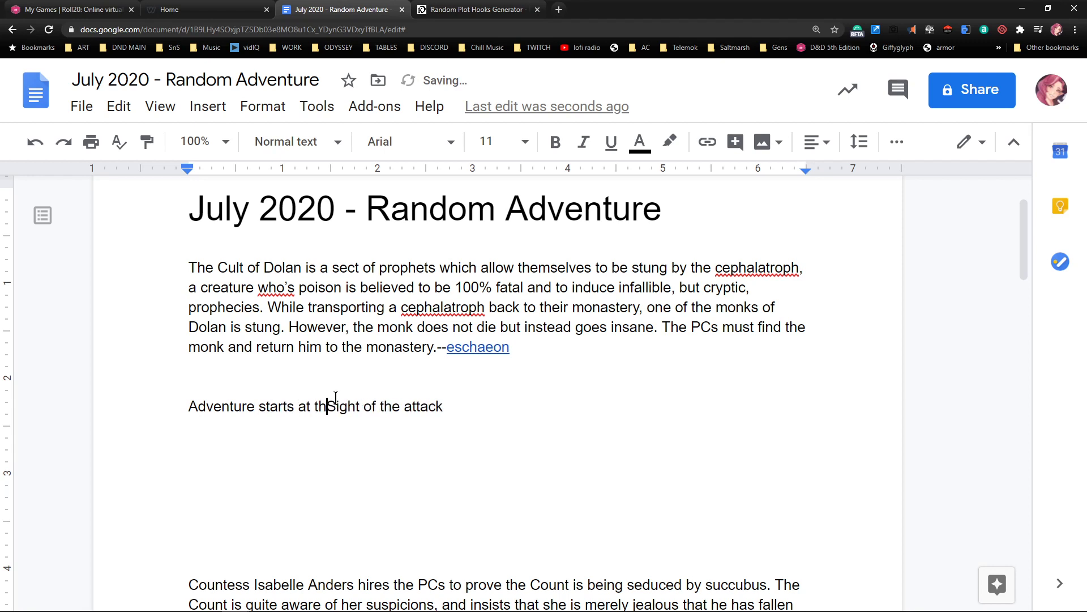
key(shift+Right)
text(s)
key(End)
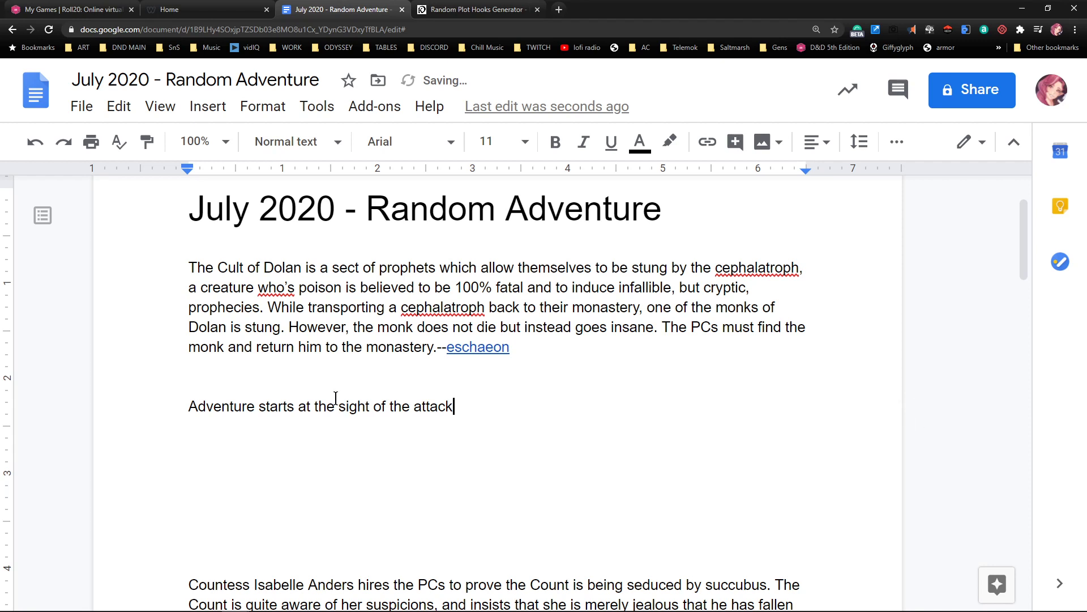
Add a blank line below "Adventure starts at the sight of the attack" and turn that sentence into a bulleted list item
key(Return)
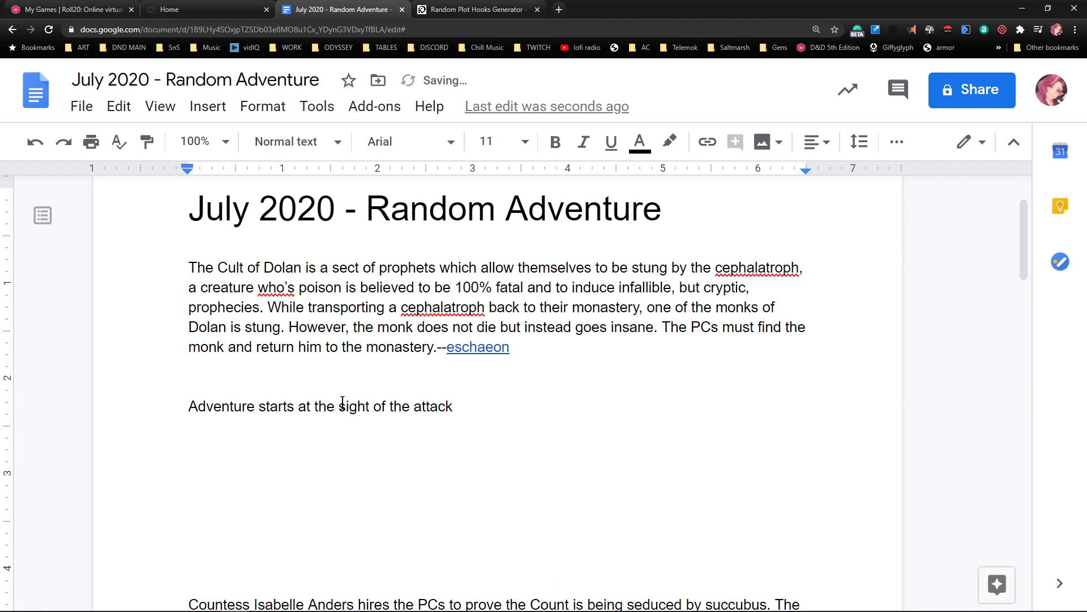
click(341, 406)
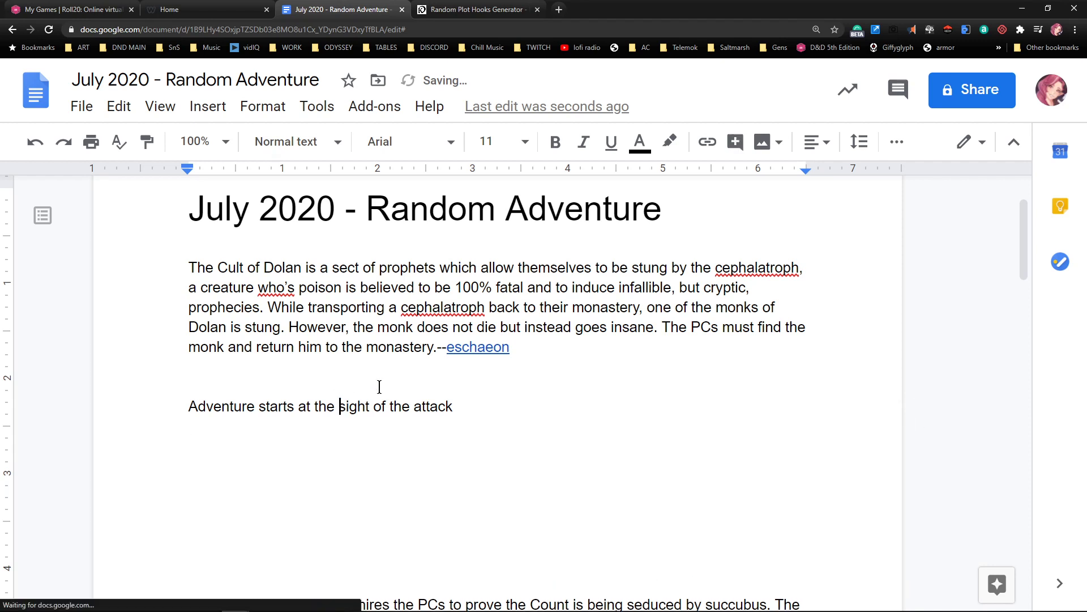
click(897, 142)
click(790, 179)
click(567, 407)
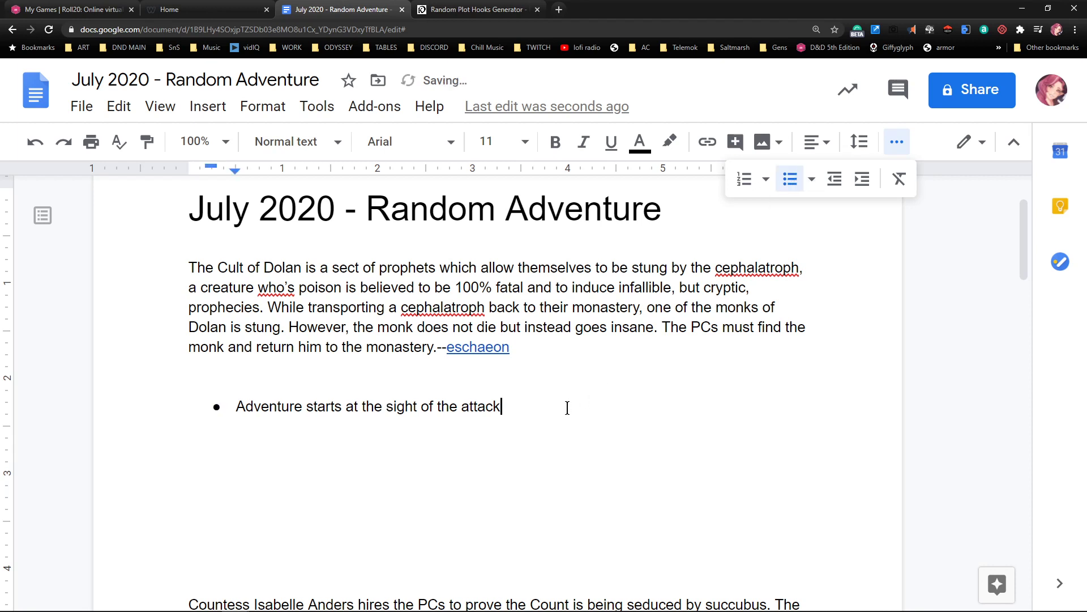
Add sub-bullets "Road map" and "Ala the witcher they gotta track and put together clues", followed by an empty sub-bullet
key(Return)
key(Tab)
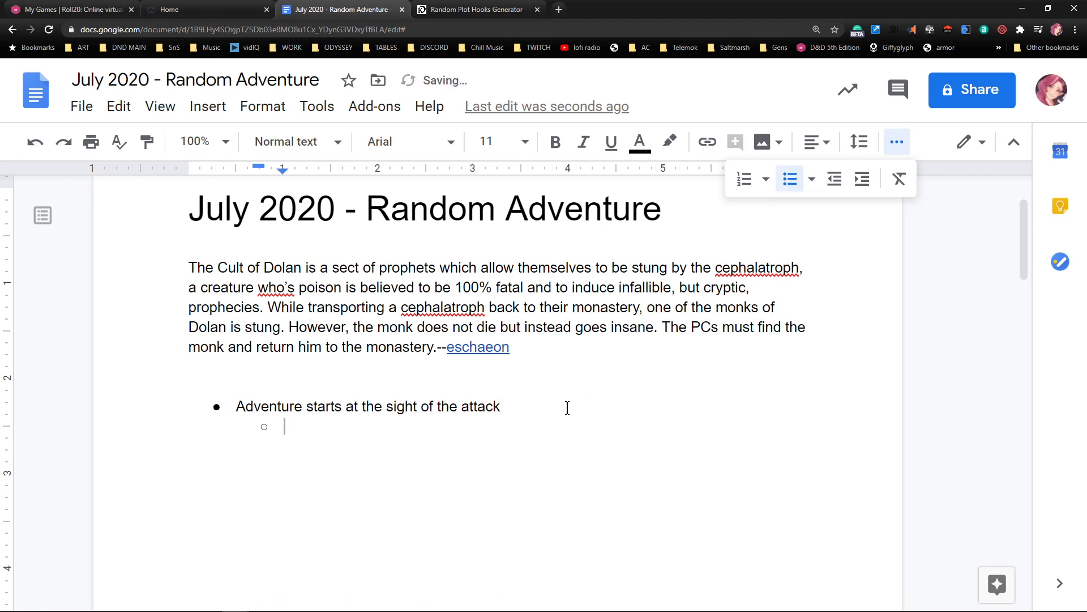
text(Road map)
key(Return)
text(Ala t)
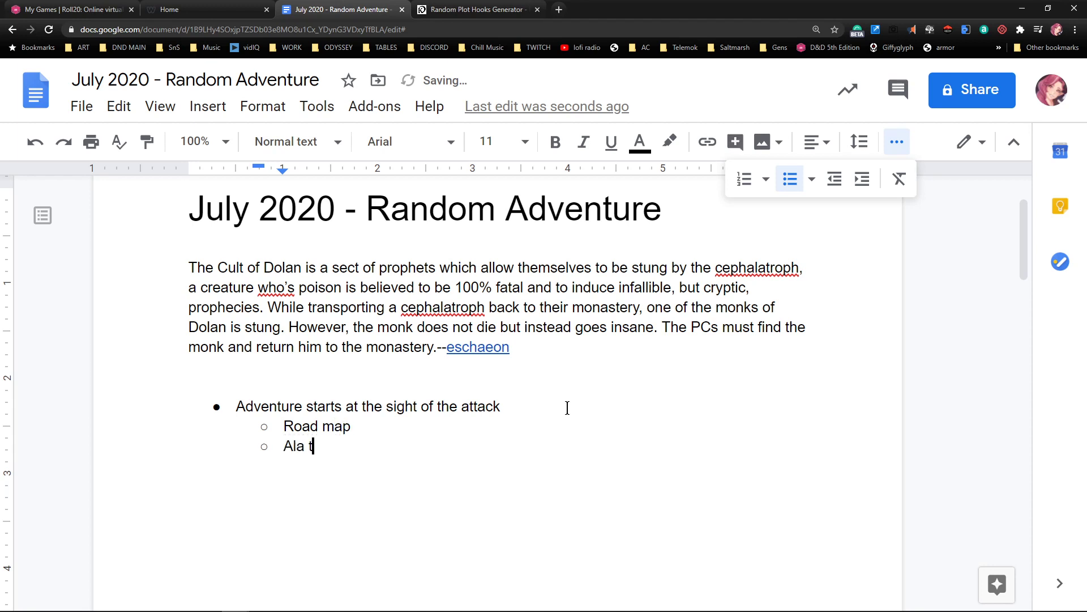
text(he witcher t)
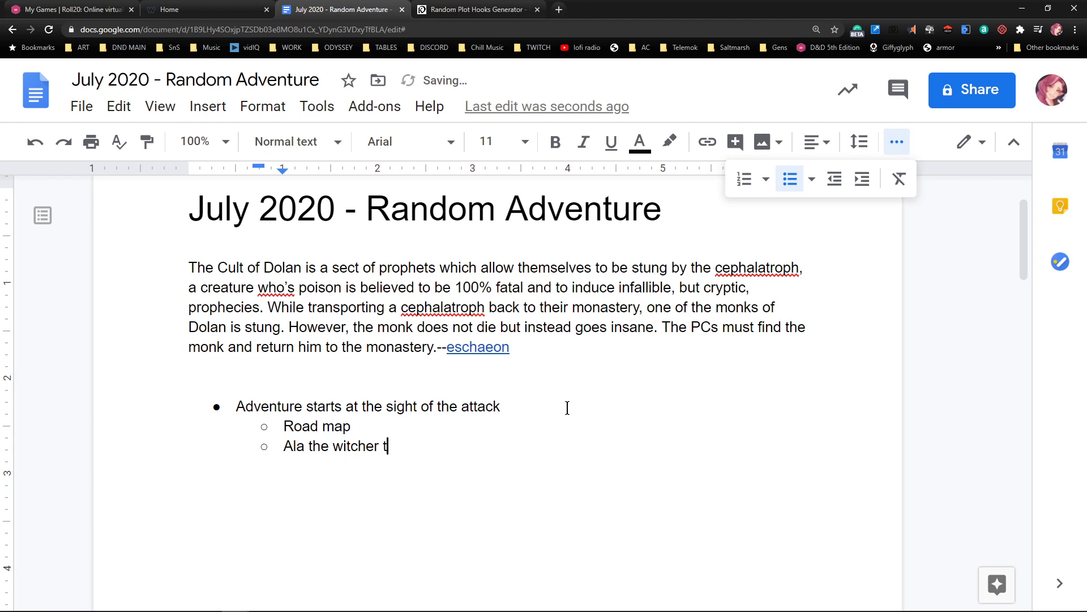
text(hey gotta tra)
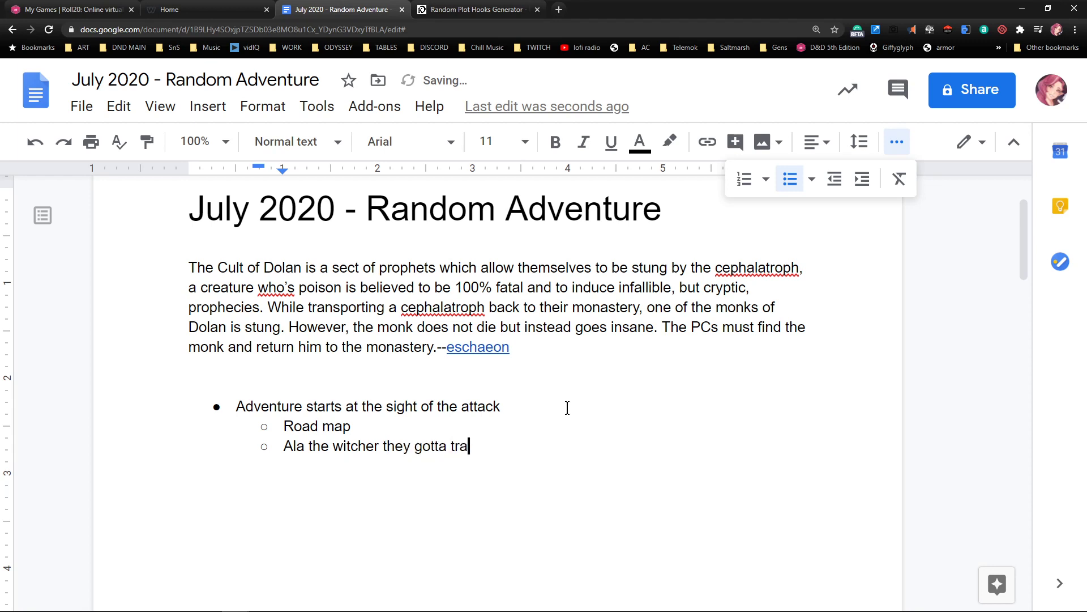
text(ck and put to)
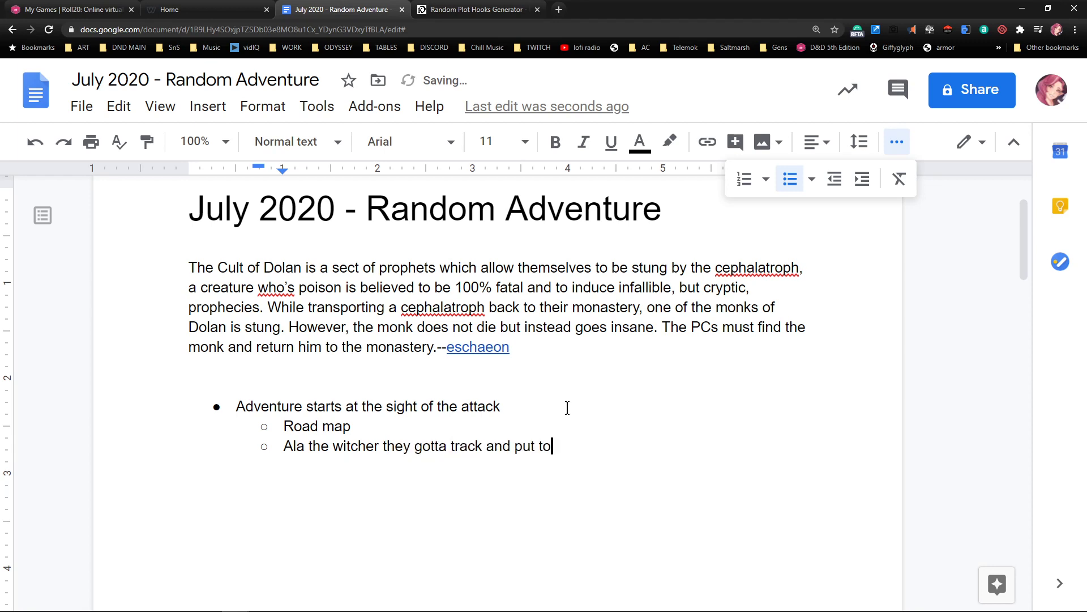
text(gether clues)
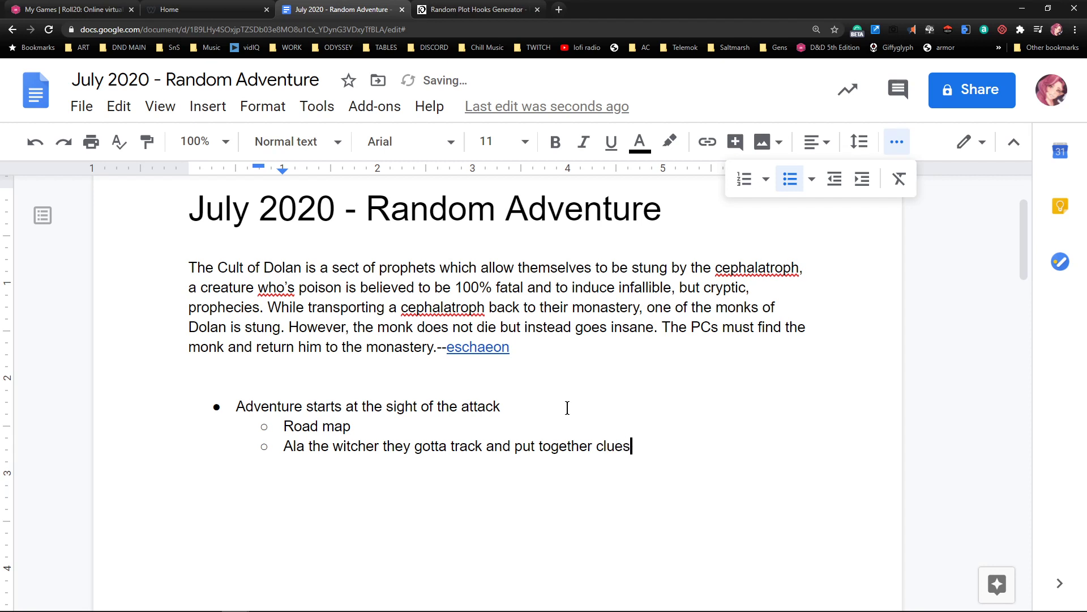
key(Return)
Insert blank lines between the Cult of Dolan hook and the bulleted list, and write "Not much is known about the" there
key(Up)
key(Up)
key(Up)
key(Up)
key(Return)
key(Return)
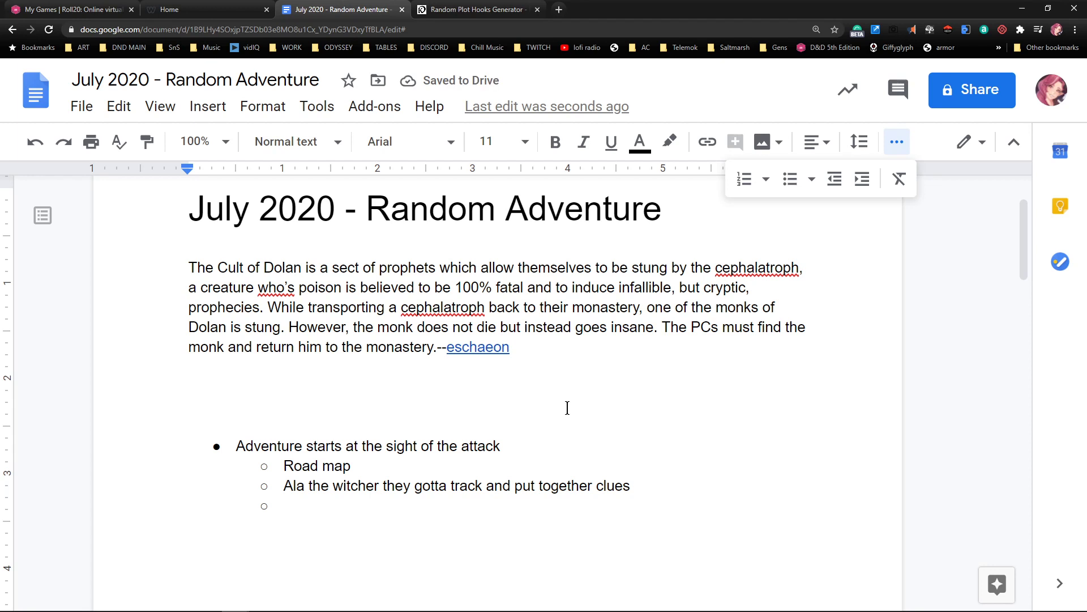
text(Not m)
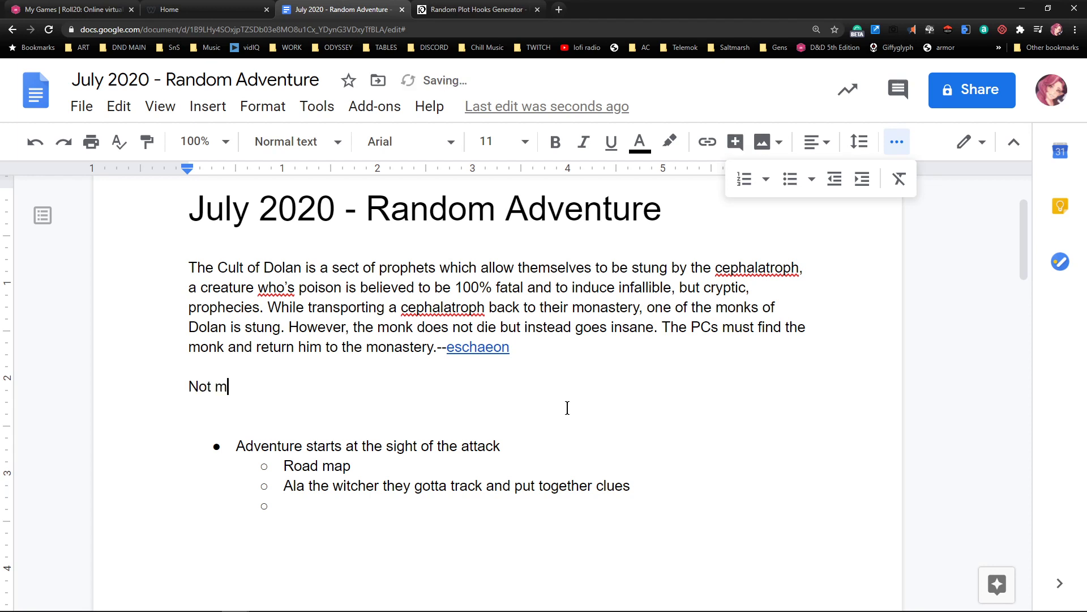
text(uch is known )
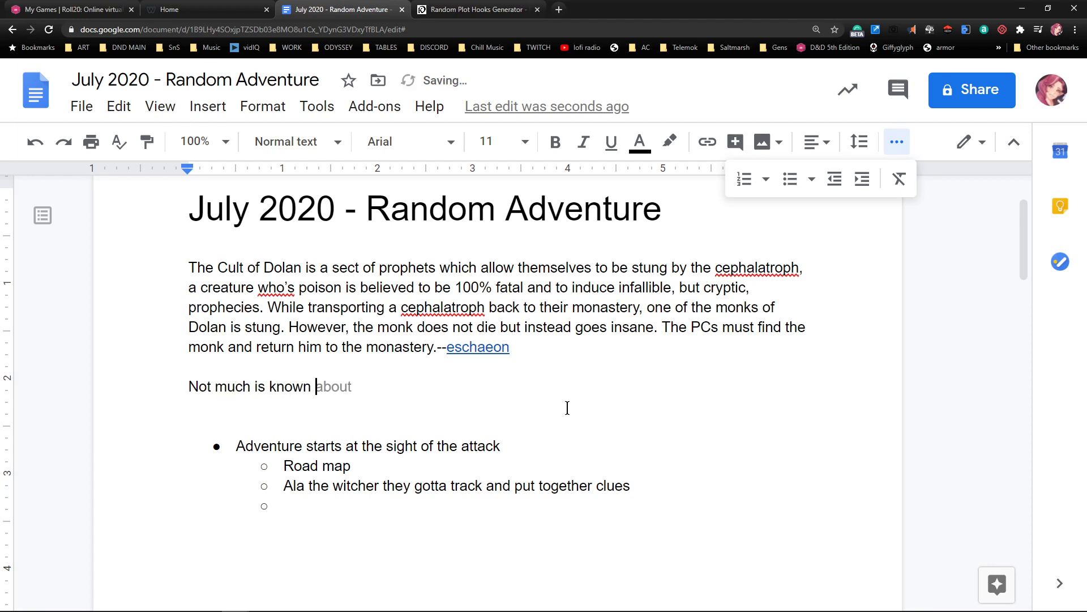
text(about the)
Copy "cephalatroph" from the hook into the sentence and continue "species. Turns out, every century or so, they must reproduce. Their eggs and injected via tier stinger."
drag(718, 272, 799, 269)
key(ctrl+c)
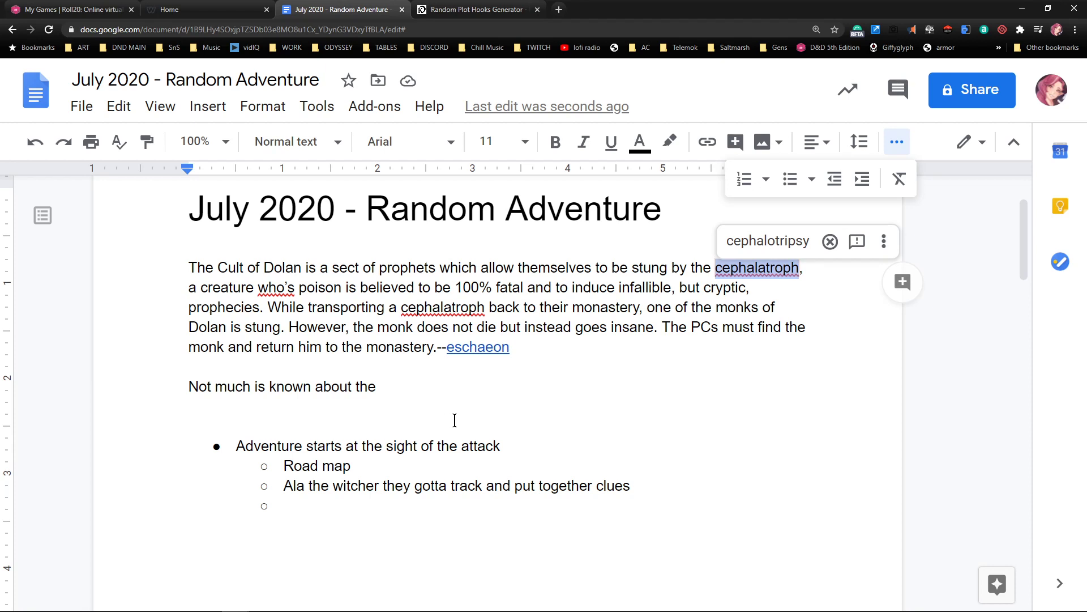
click(389, 385)
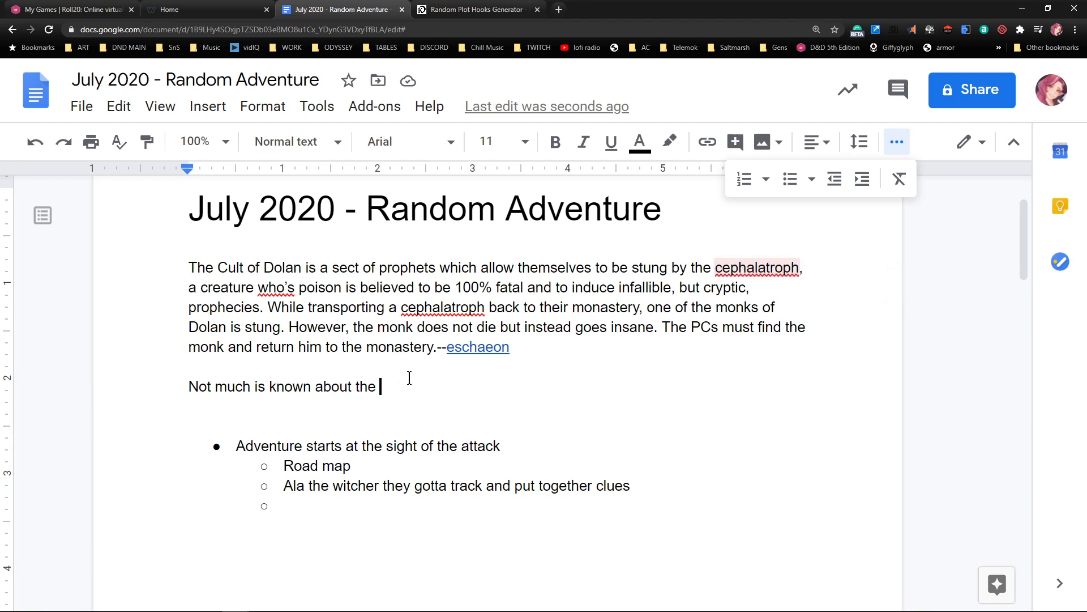
key(ctrl+v)
text(species. Turns out, every )
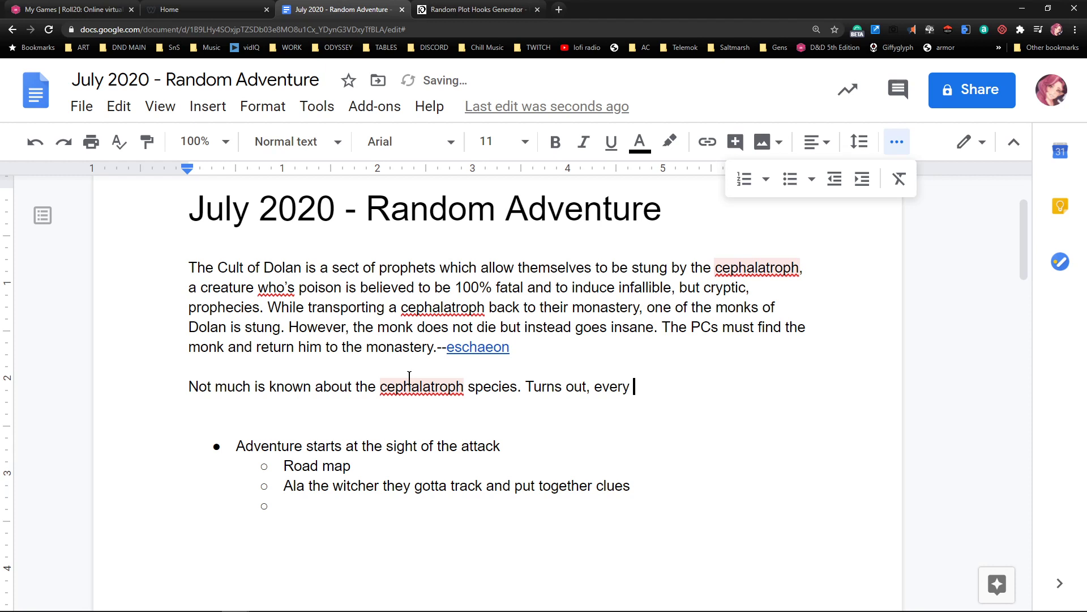
text(century or so, they m)
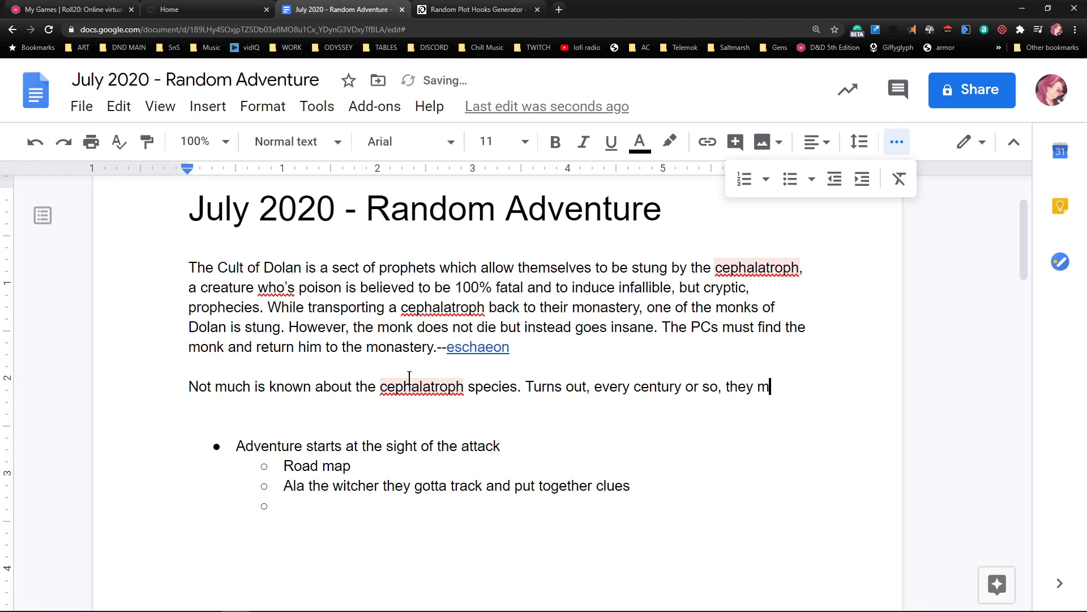
text(ust rep)
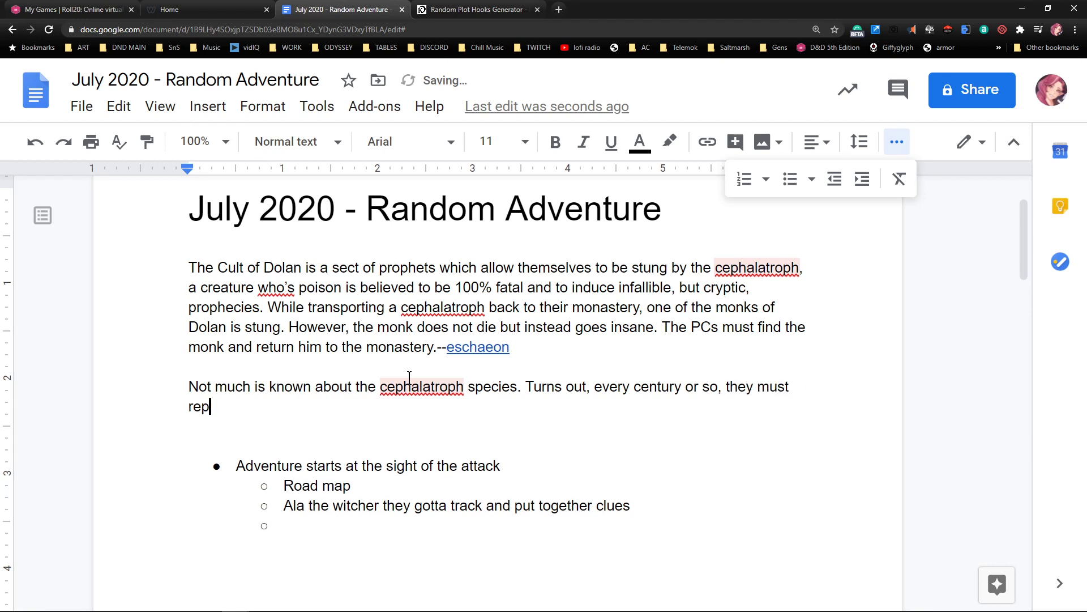
text(roduce. Their eggs and injected via )
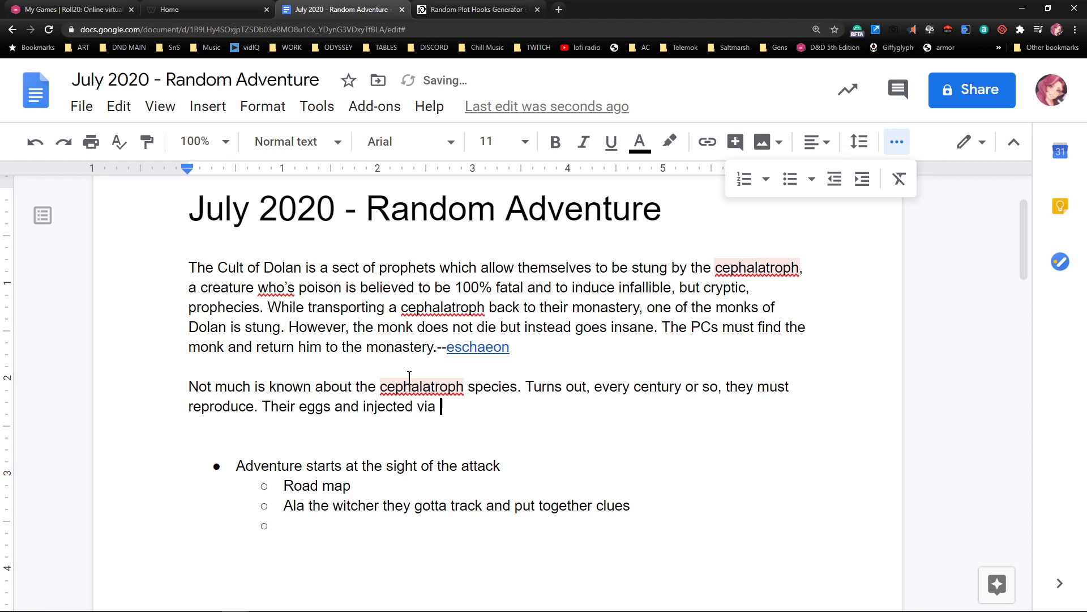
text(tier stinger.)
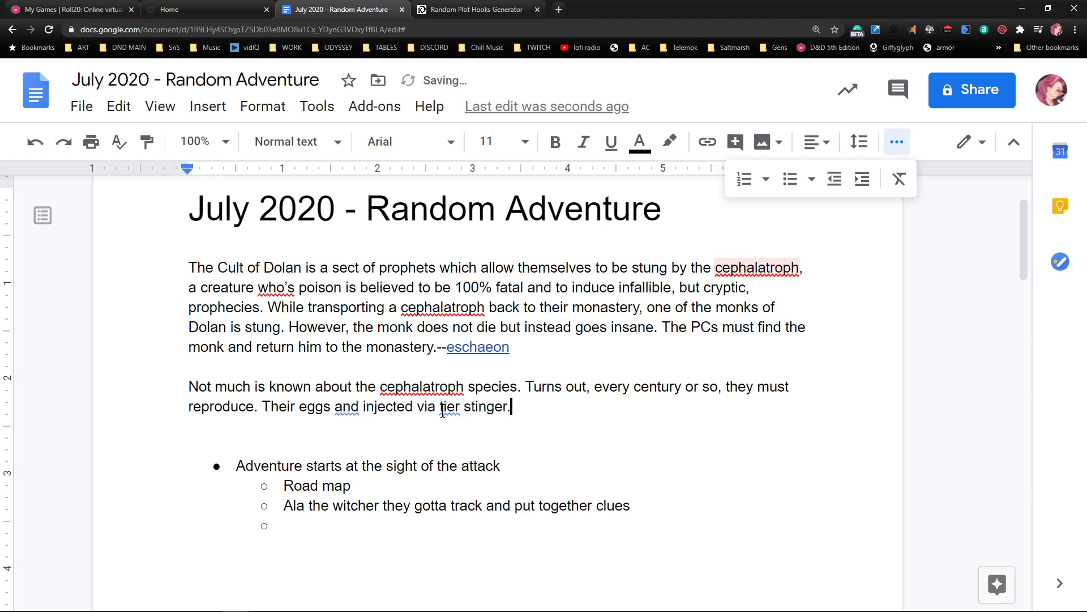
Correct the last sentence of the cephalatroph paragraph to read "Their eggs are injected via their stinger."
click(443, 407)
text(h)
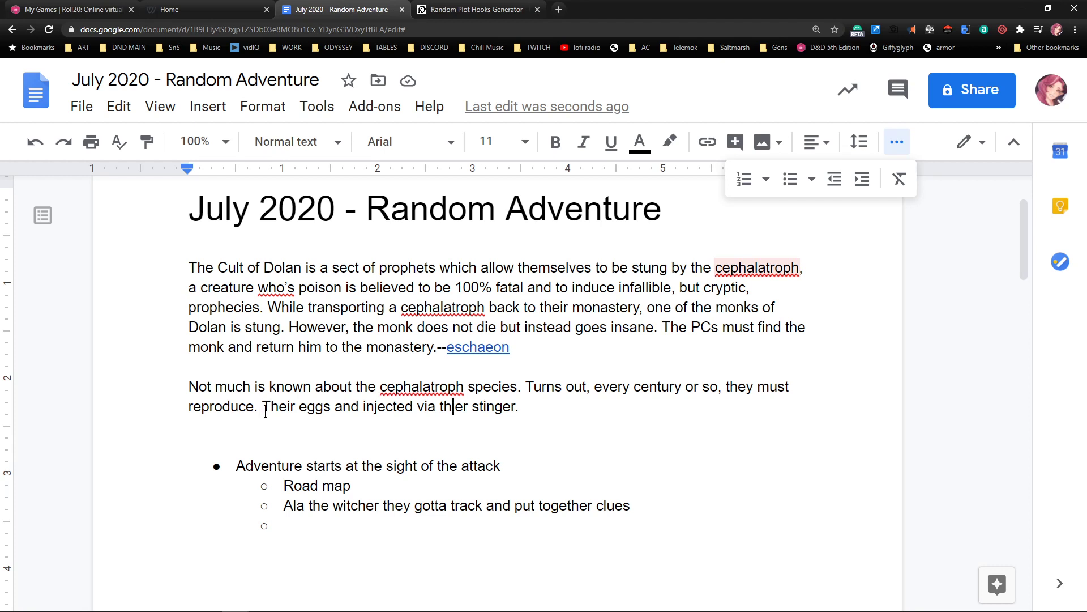
drag(190, 390, 194, 426)
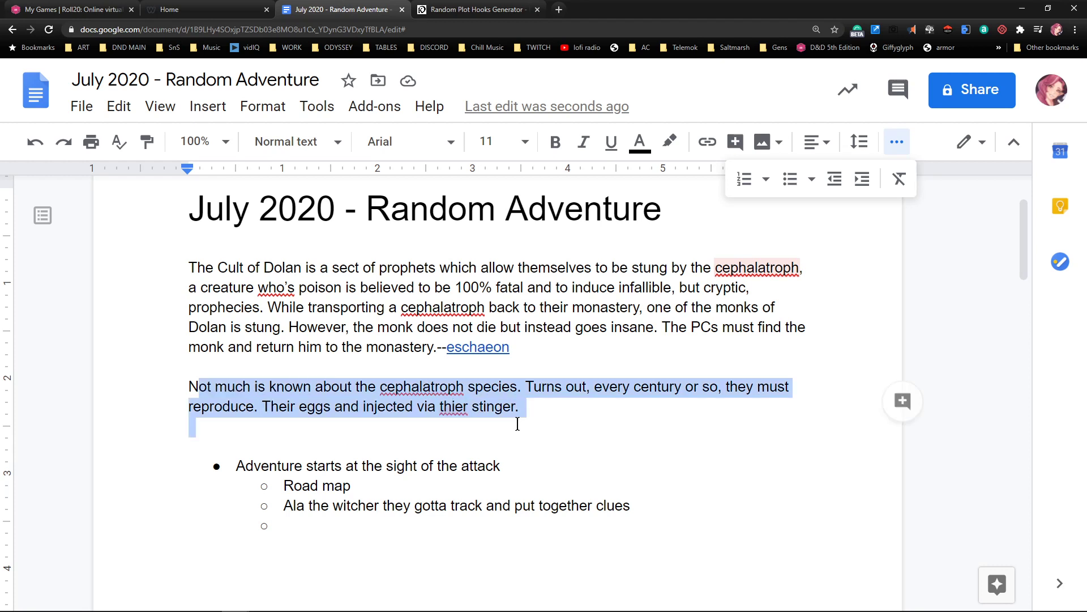
click(611, 407)
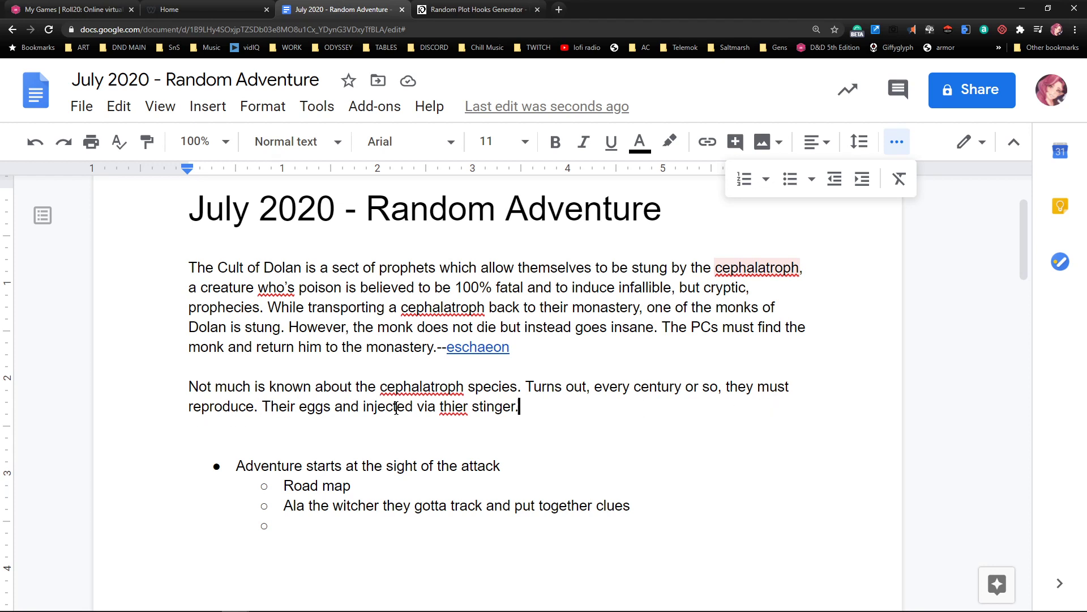
drag(347, 406, 345, 403)
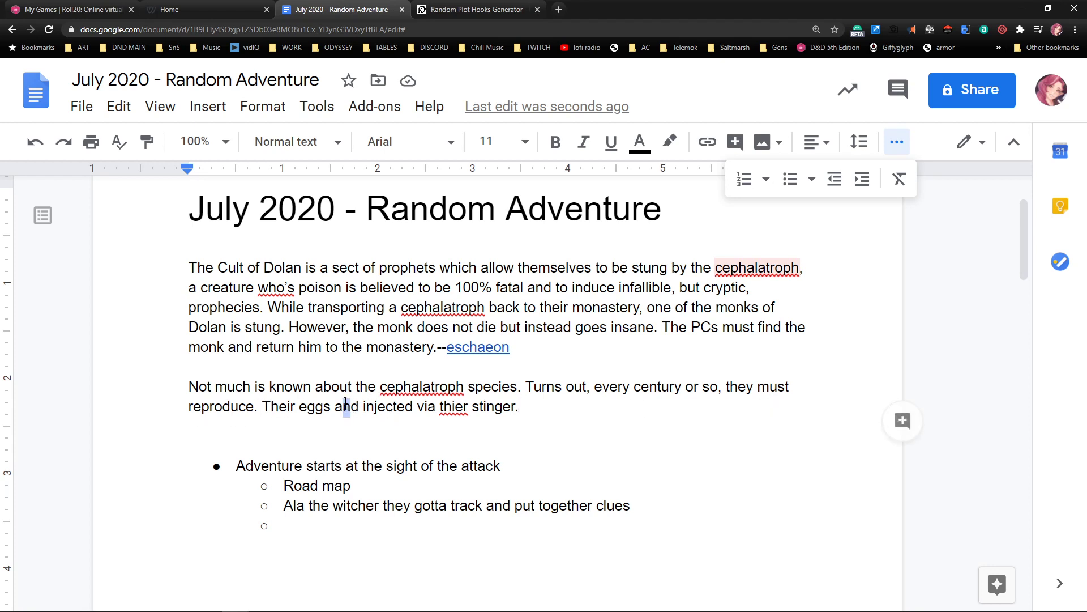
key(shift+Right)
key(BackSpace)
text(re)
right_click(450, 407)
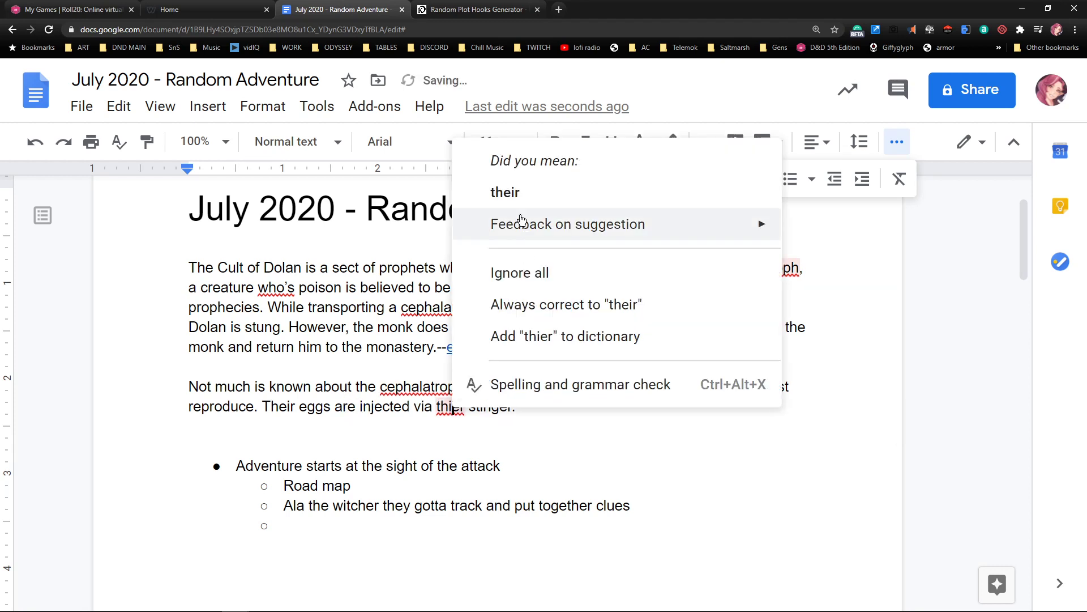
click(504, 193)
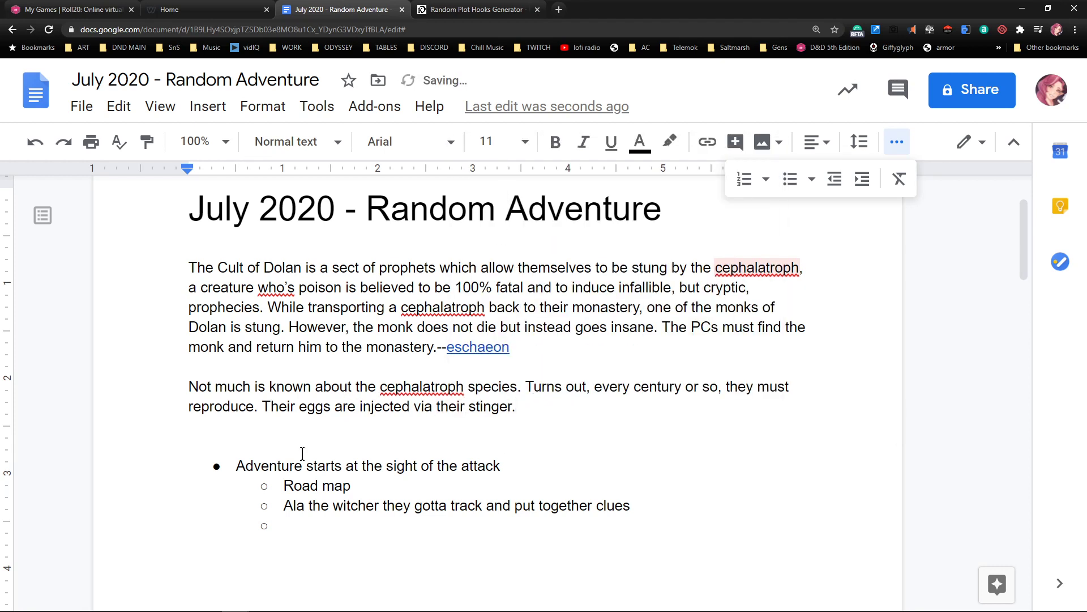
Remove one blank line above the bulleted list and insert two blank lines below the cephalatroph paragraph
click(244, 423)
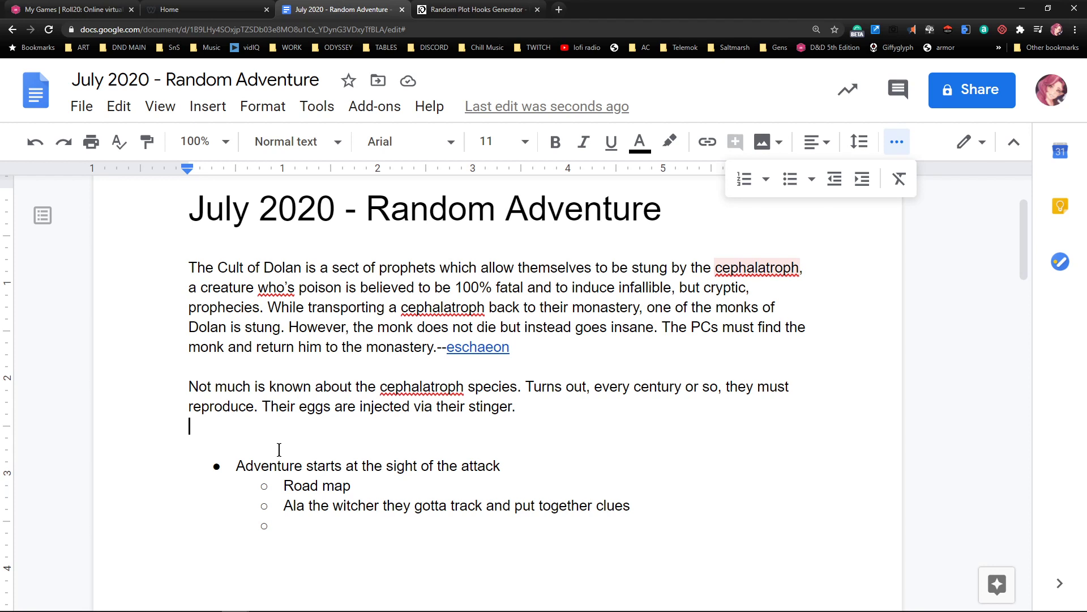
key(BackSpace)
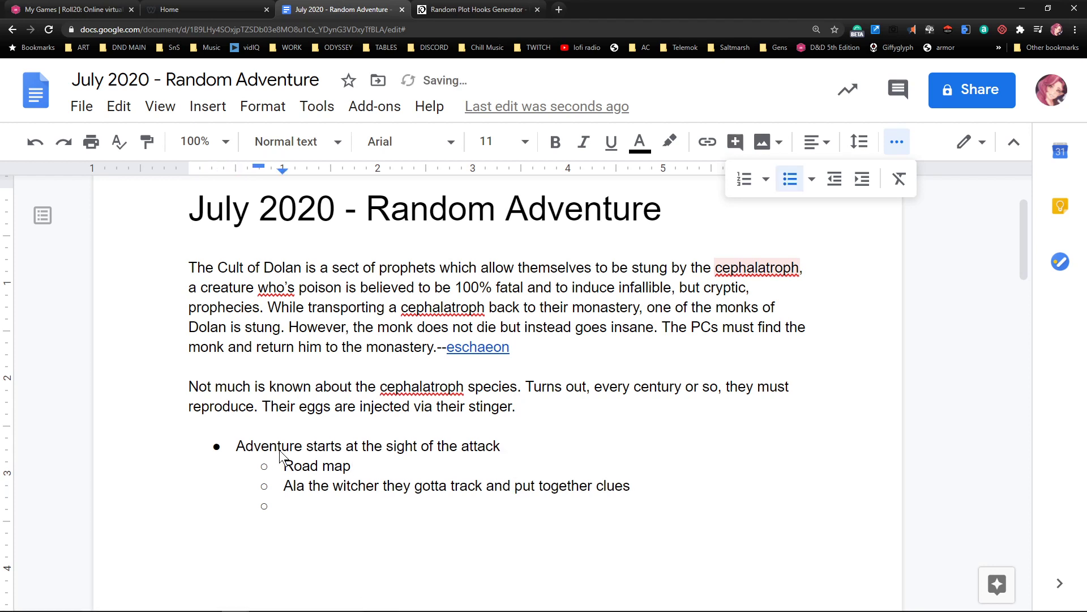
key(Up)
key(Up)
key(Up)
key(Up)
key(Return)
text(\)
key(BackSpace)
key(Return)
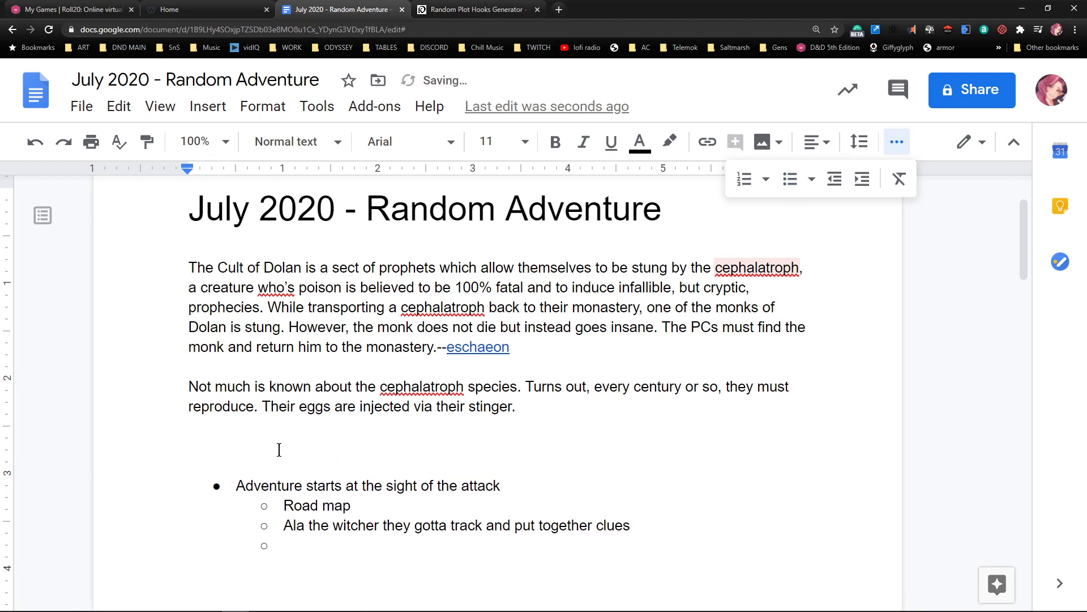
Write the line "Prologue" between the cephalatroph paragraph and the bulleted list, using the suggested spelling correction
text(Prolouge)
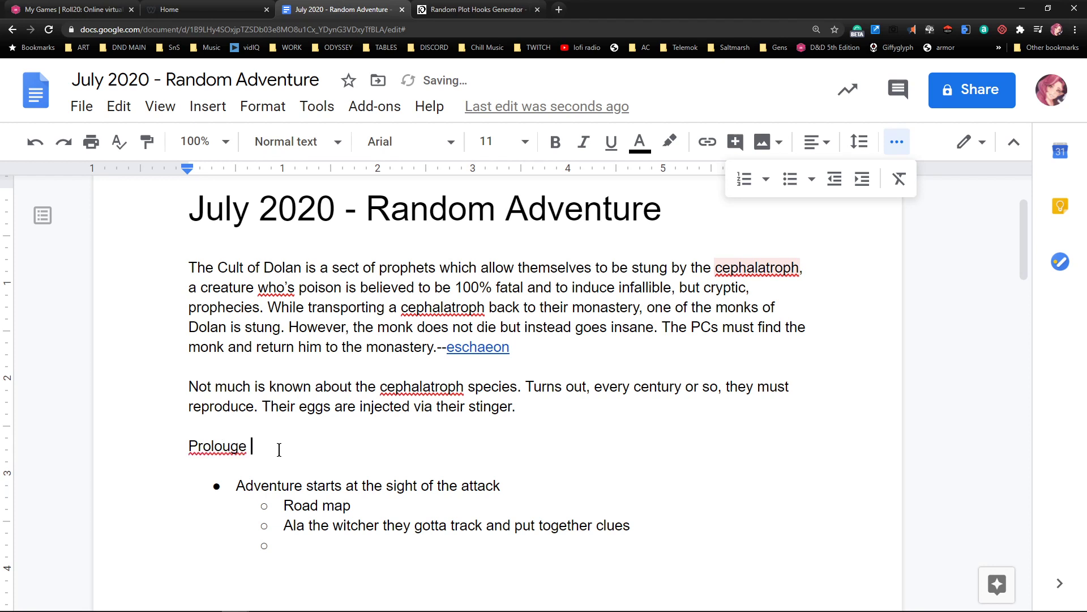
key(Return)
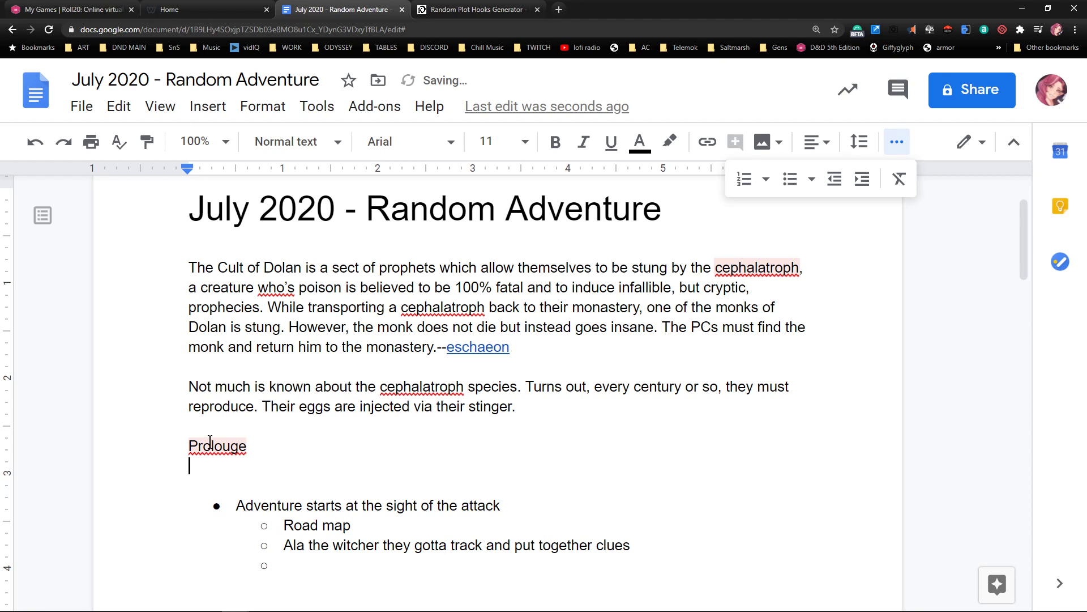
right_click(218, 446)
click(266, 222)
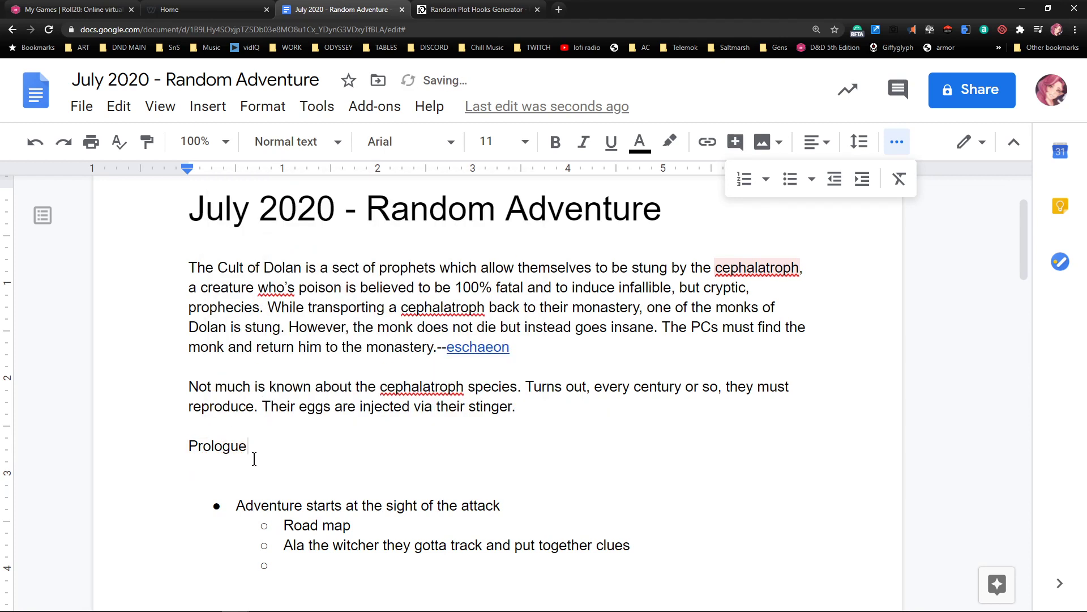
Write "Monks hire PCs to retrieve wayward and insane monk." below the "Prologue" line and start a new line
key(Return)
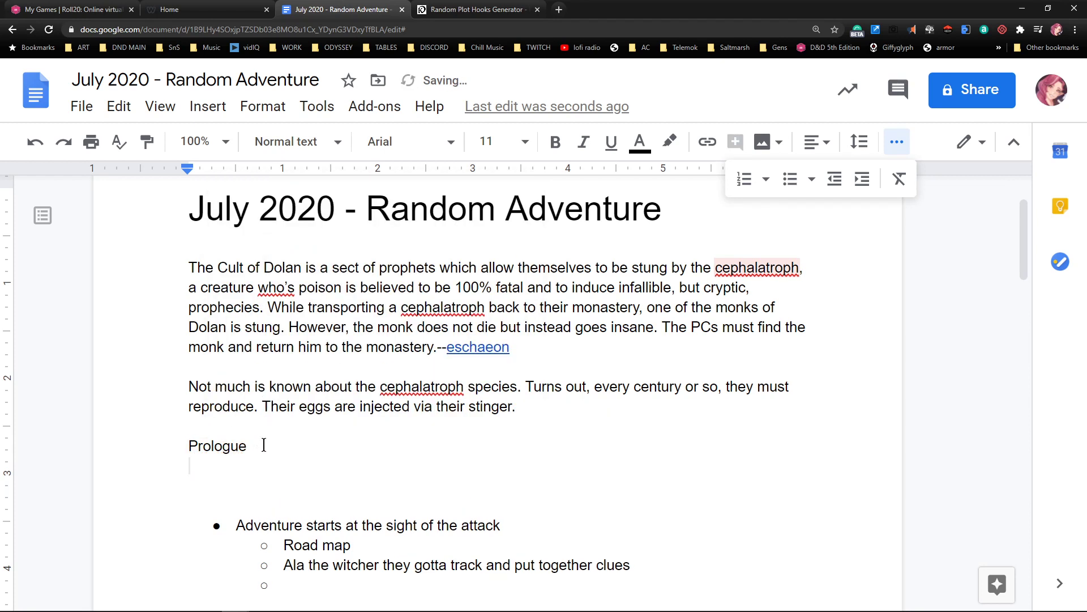
text(Monks hire)
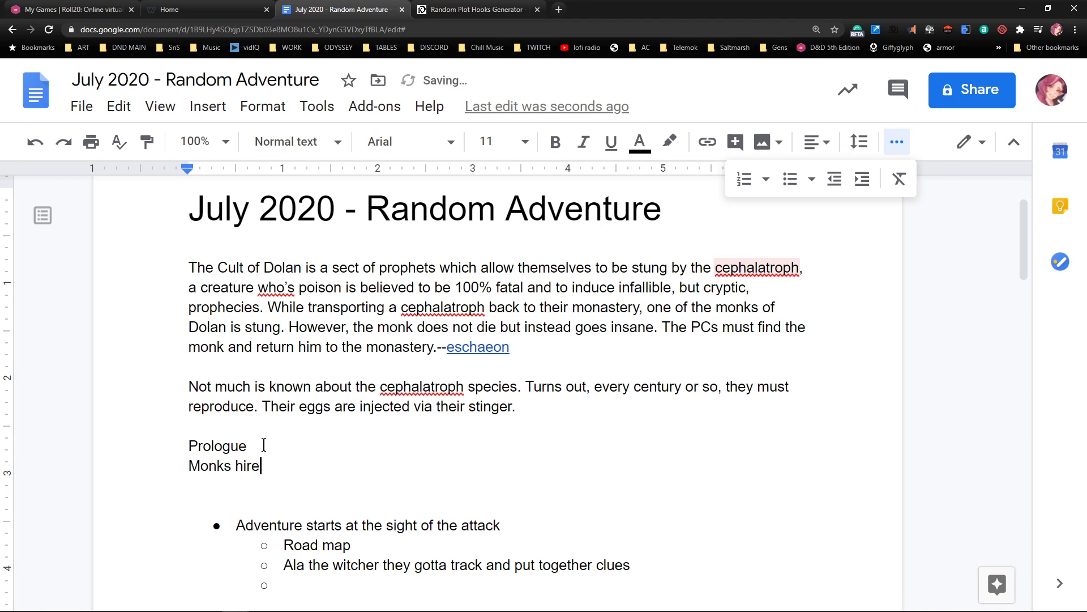
text( PCs to retrieve wayward and insane monk)
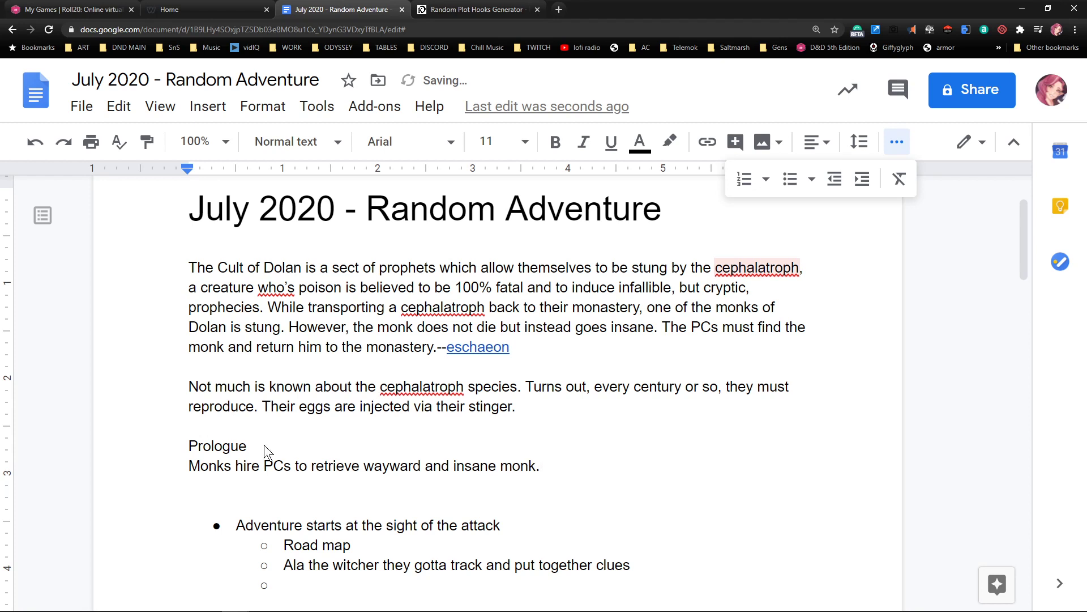
text(.)
key(Return)
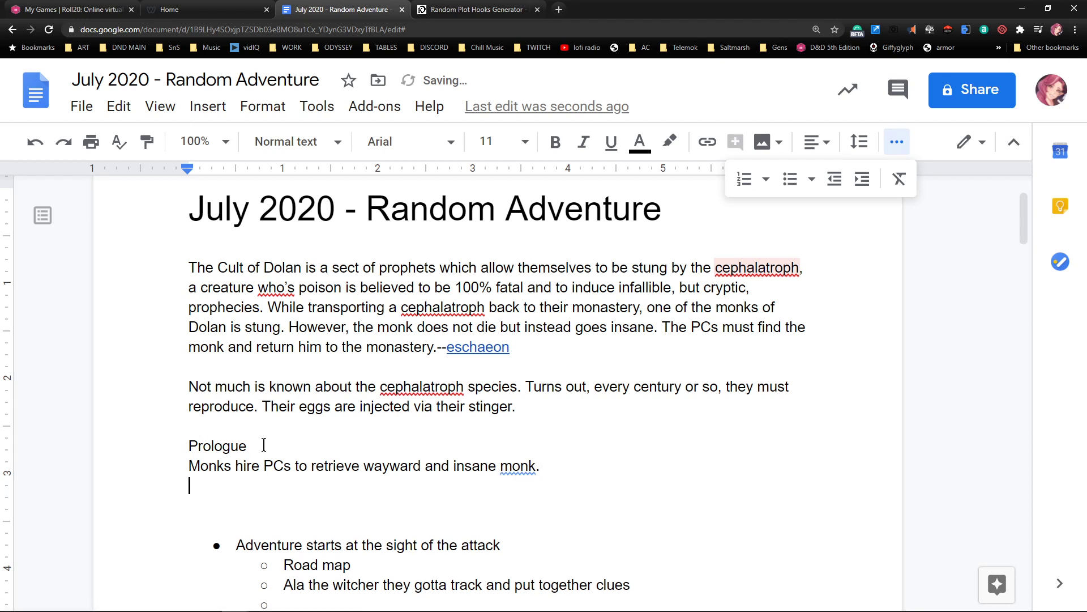
key(Up)
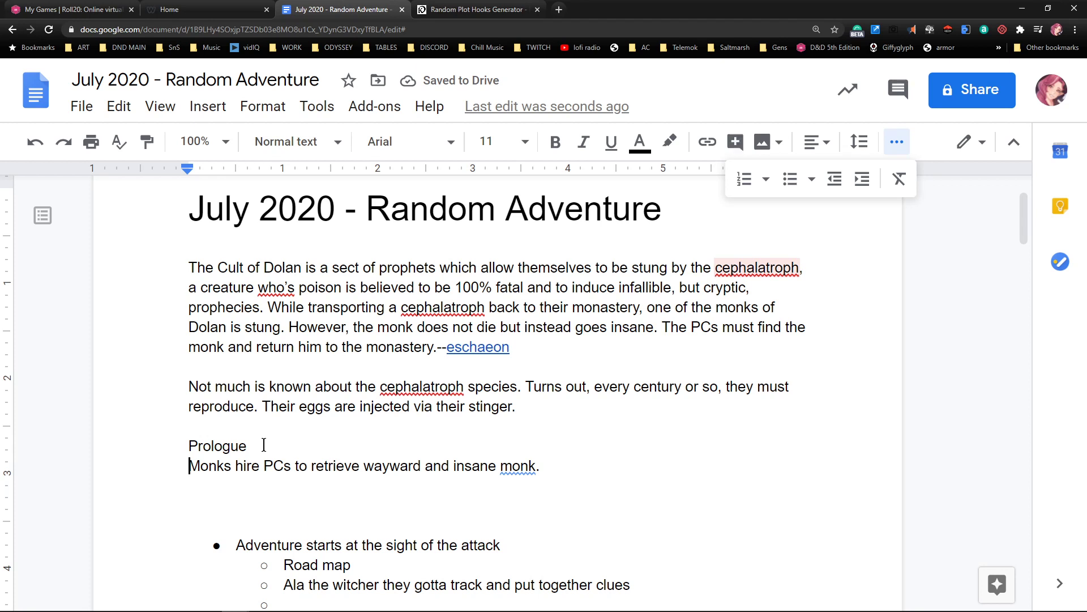
key(Down)
key(Left)
key(Right)
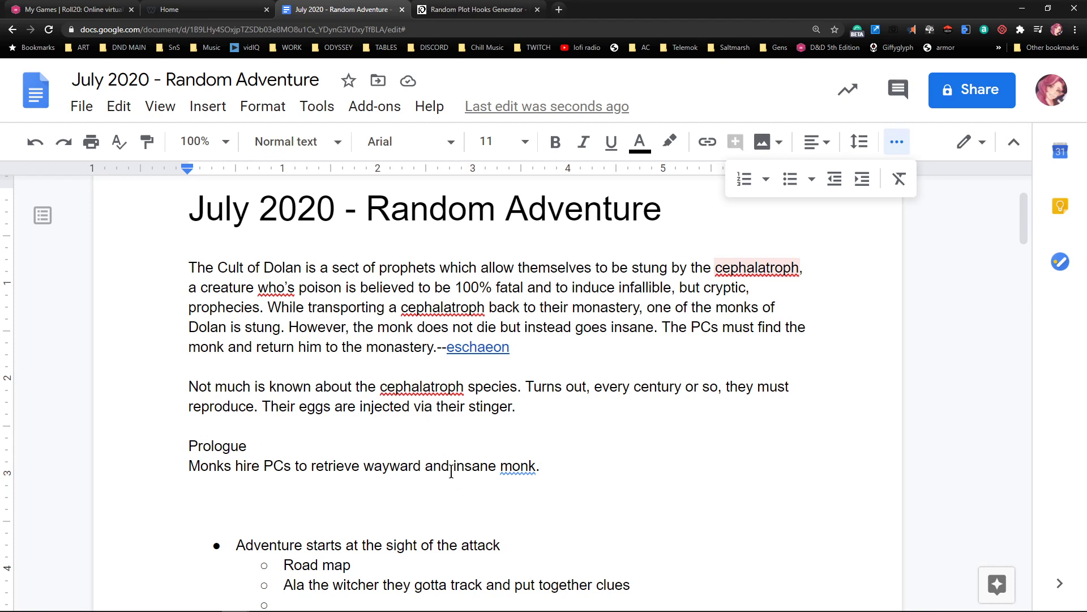
Promote the empty sub-bullet at the end of the list to a main bullet reading "Lead deeper into the woods"
scroll(448, 481, down, 1)
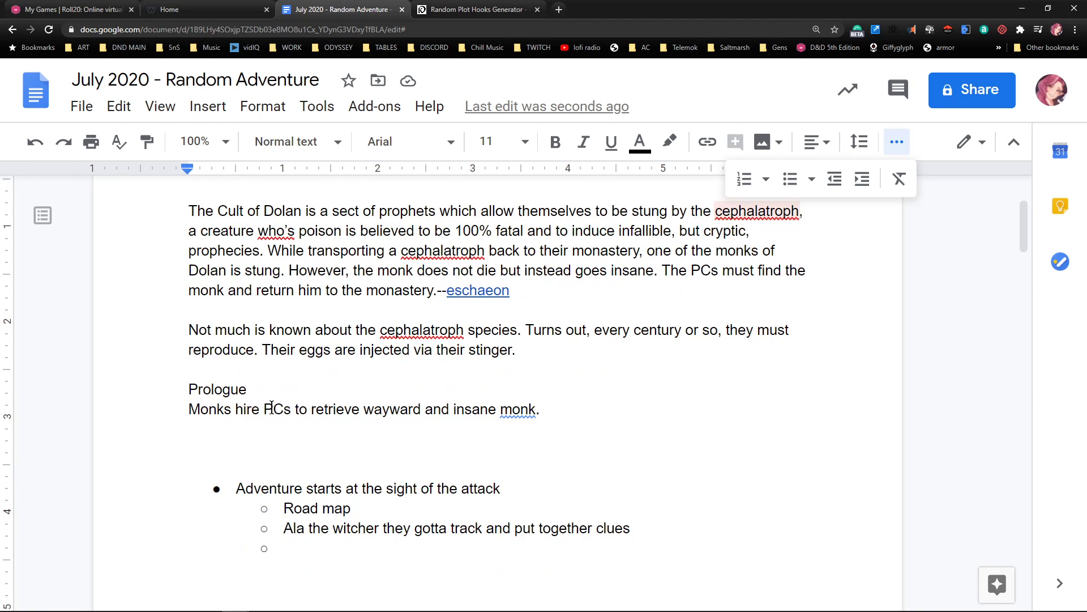
scroll(397, 430, down, 2)
double_click(341, 440)
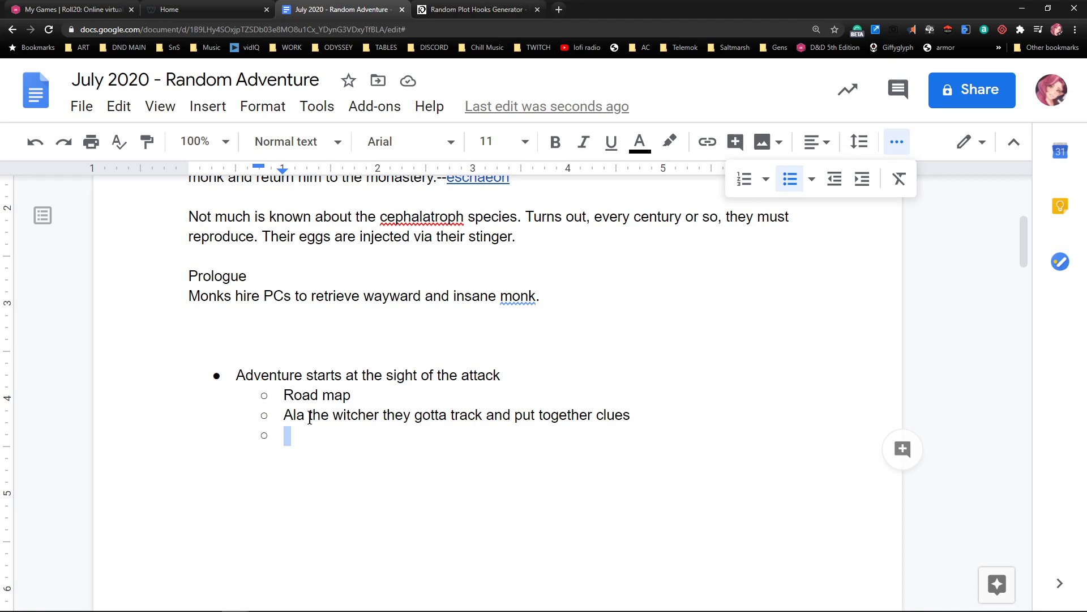
click(310, 396)
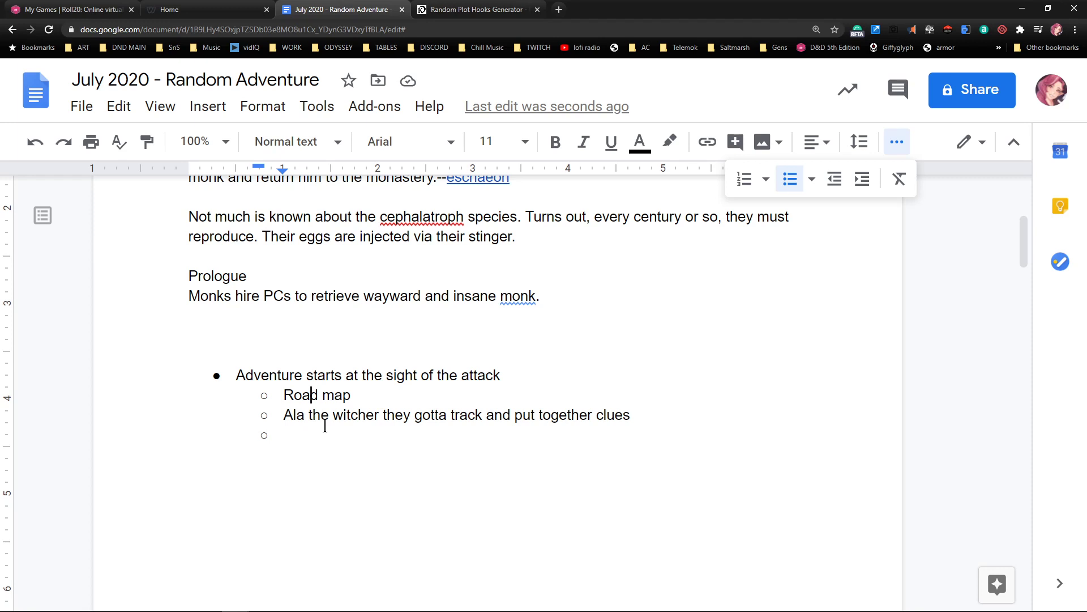
click(307, 435)
key(shift+Tab)
text(Lead deeper into the woods)
Append to cephalatroph paragraph: "The host of the eggs begins to manifest strange powers that are used to keep the host “safe” until the eggs gestate and hatch."
key(Up)
key(Up)
key(Up)
key(Up)
key(Up)
key(Up)
key(Up)
key(Up)
key(Up)
key(Up)
key(End)
text(The host of the e)
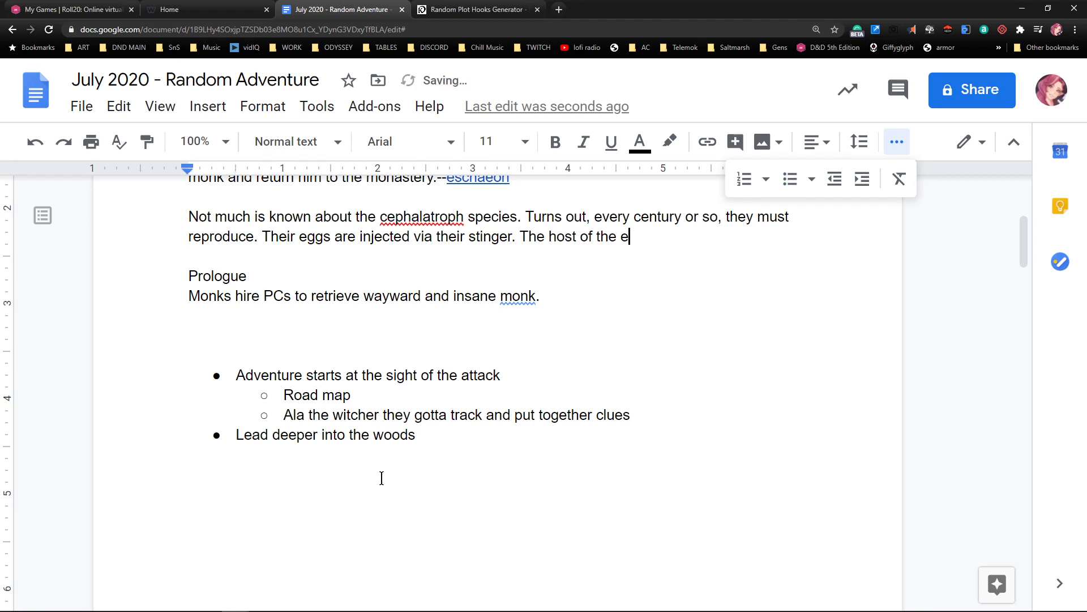
text(ggs begins to ma)
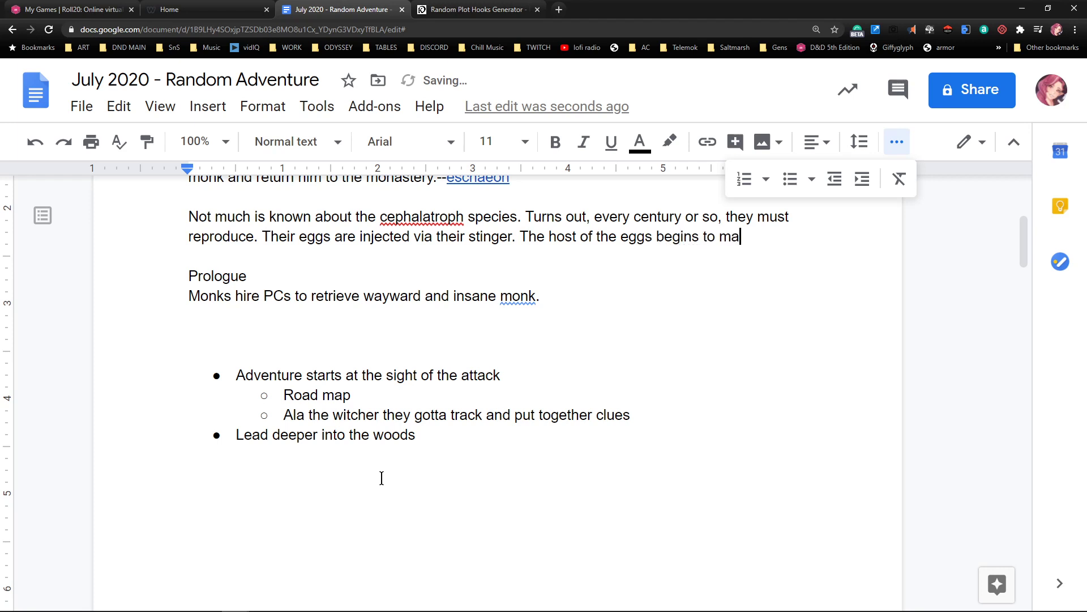
text(nefest strange powers th)
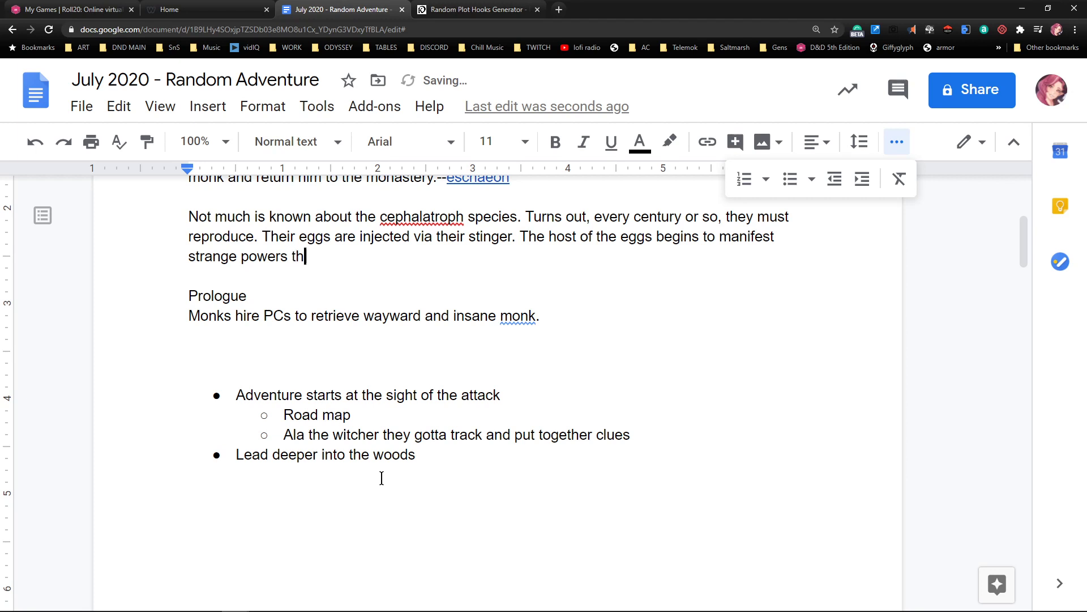
text(at are used to )
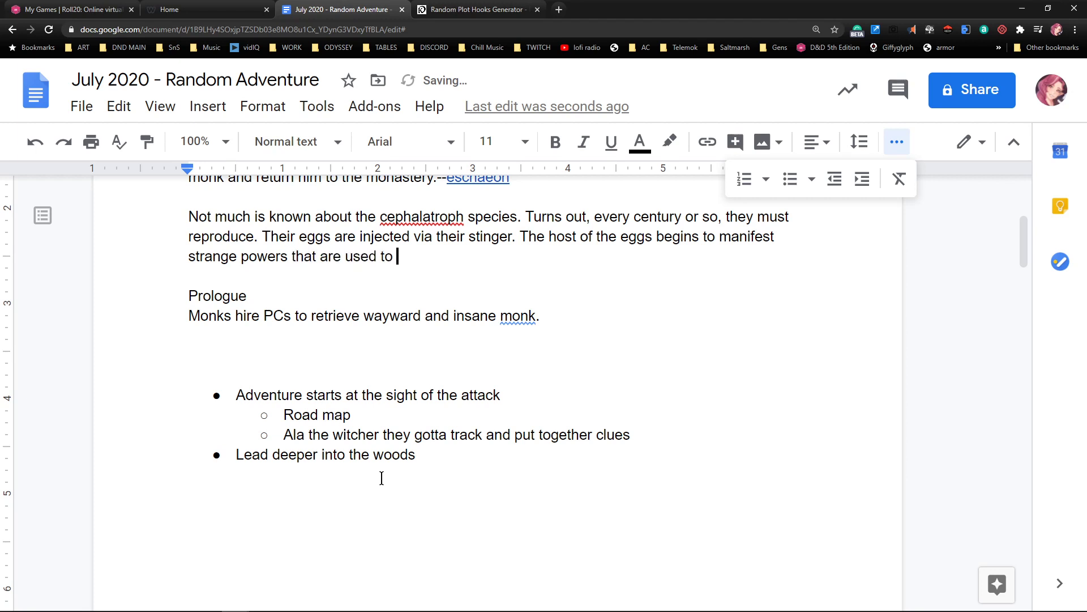
text(keep the host)
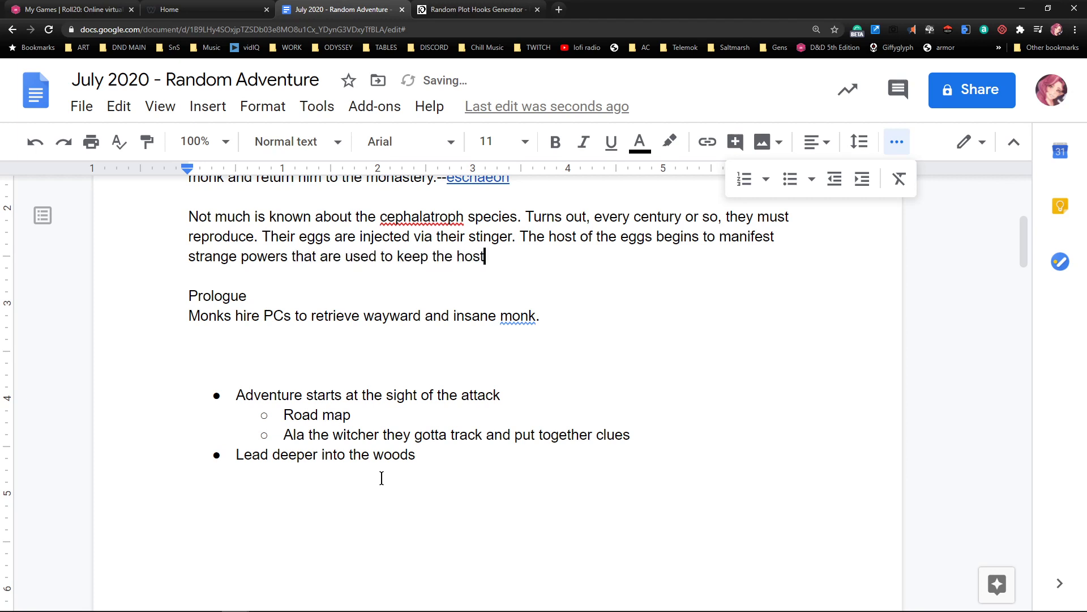
text( "safe" until the eg)
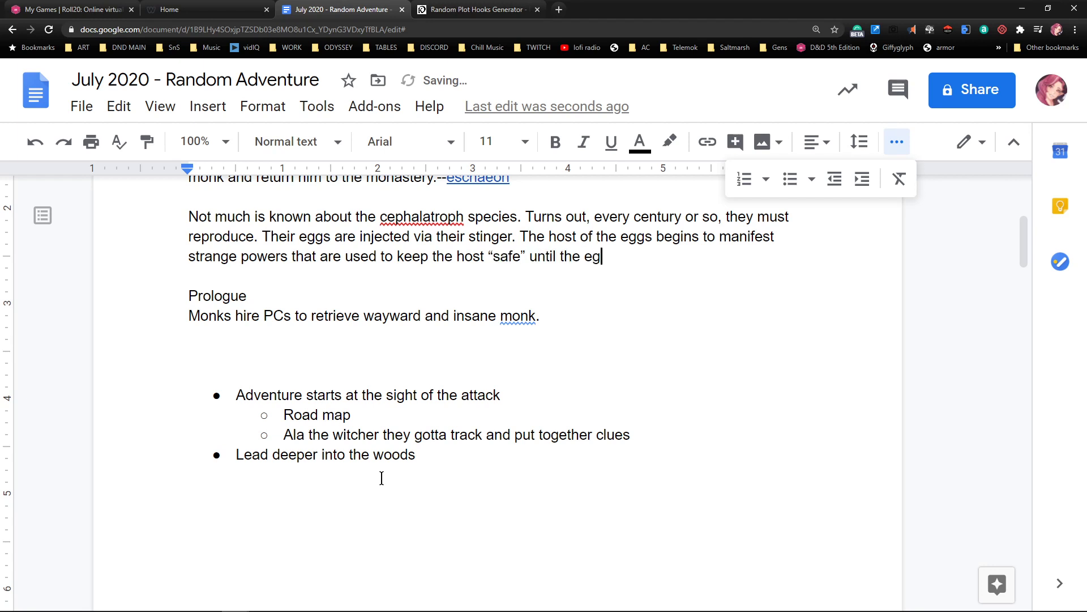
text(gs gestate and hatch.)
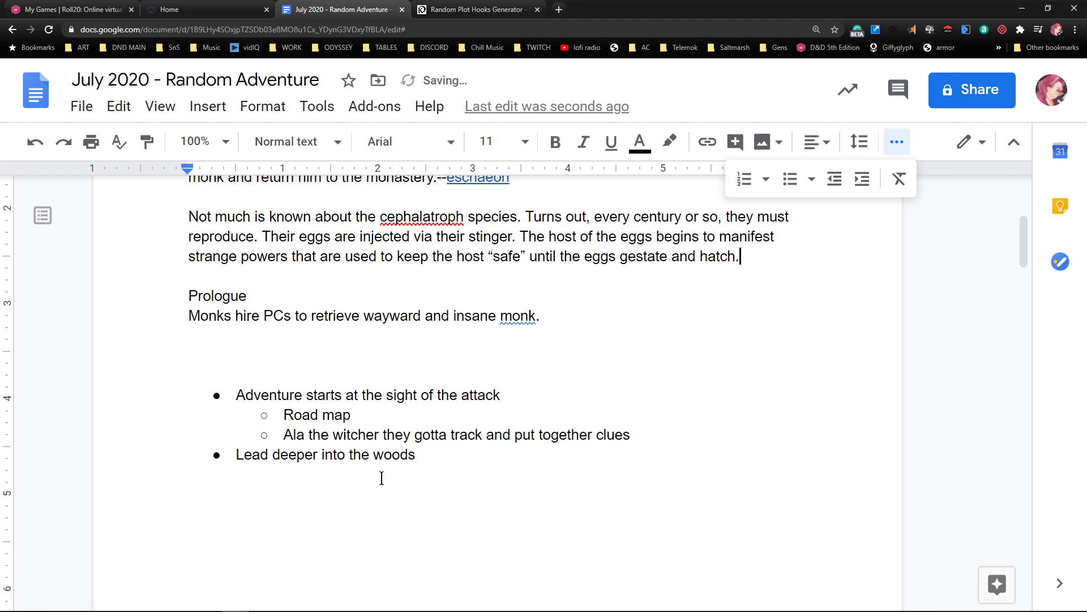
key(Down)
key(Down)
key(Down)
key(Down)
key(Down)
key(Down)
key(Down)
key(Down)
key(Up)
key(Up)
key(Up)
key(Up)
key(Up)
key(Up)
key(Up)
key(Up)
Append the sentence "These include controlling the minds of local flora and fauna." to the cephalatroph paragraph
text(These inc)
text(lude )
text(controlling the )
text(minds of )
text(local flora an)
text(d fauna.)
Add the main bullet "Finds a dank cave to hole up in" below "Lead deeper into the woods"
key(Down)
key(Down)
key(Down)
key(Down)
key(Down)
key(Down)
key(Down)
key(End)
key(Down)
key(Down)
key(Down)
key(Return)
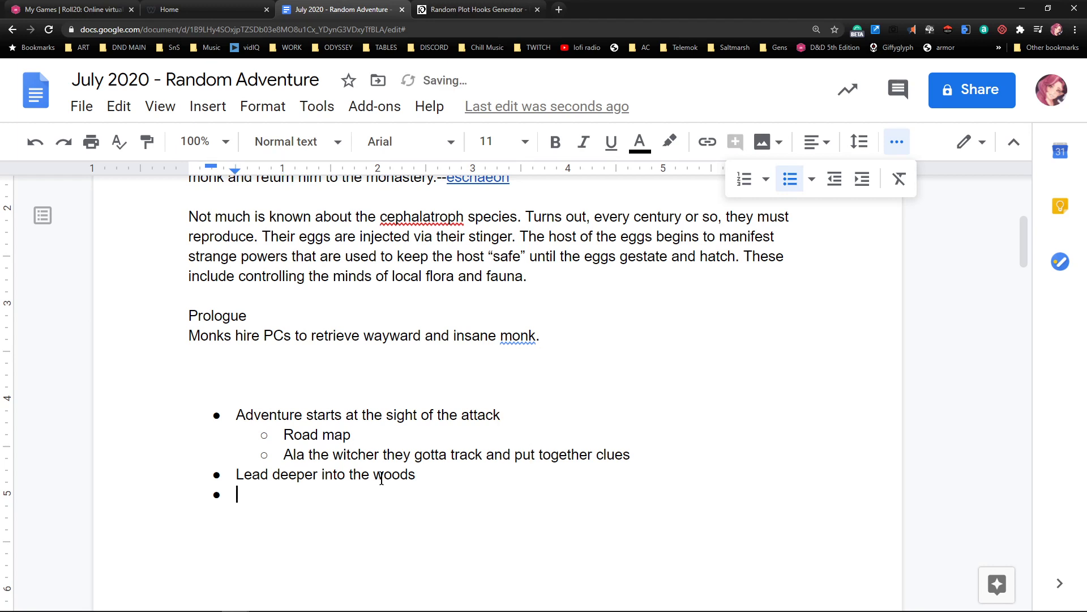
text(Finds a dank cave to hol)
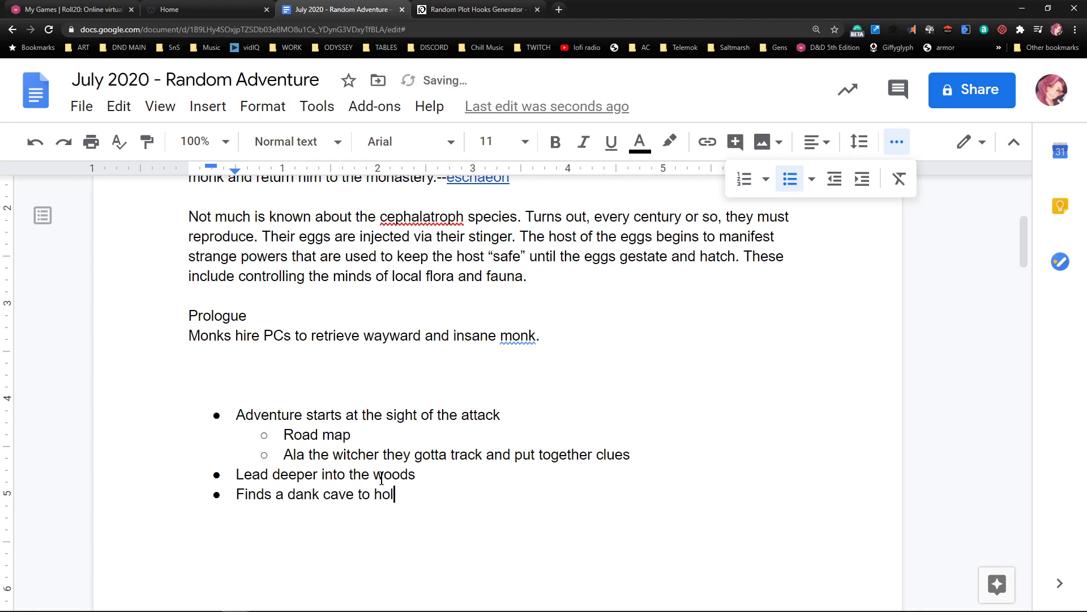
text(e up in)
click(441, 456)
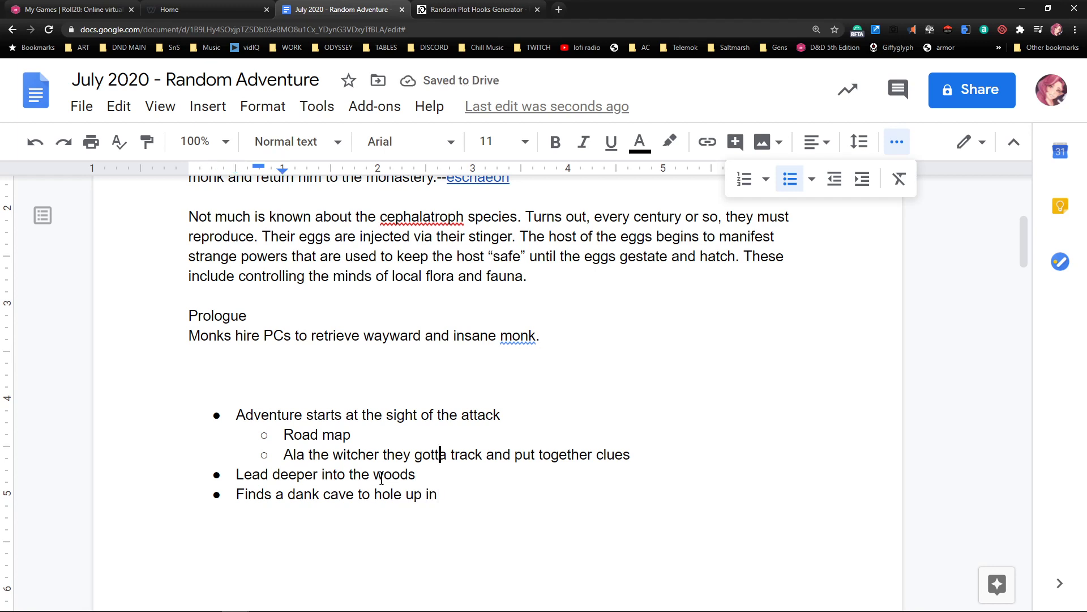
drag(253, 417, 413, 455)
drag(256, 476, 419, 479)
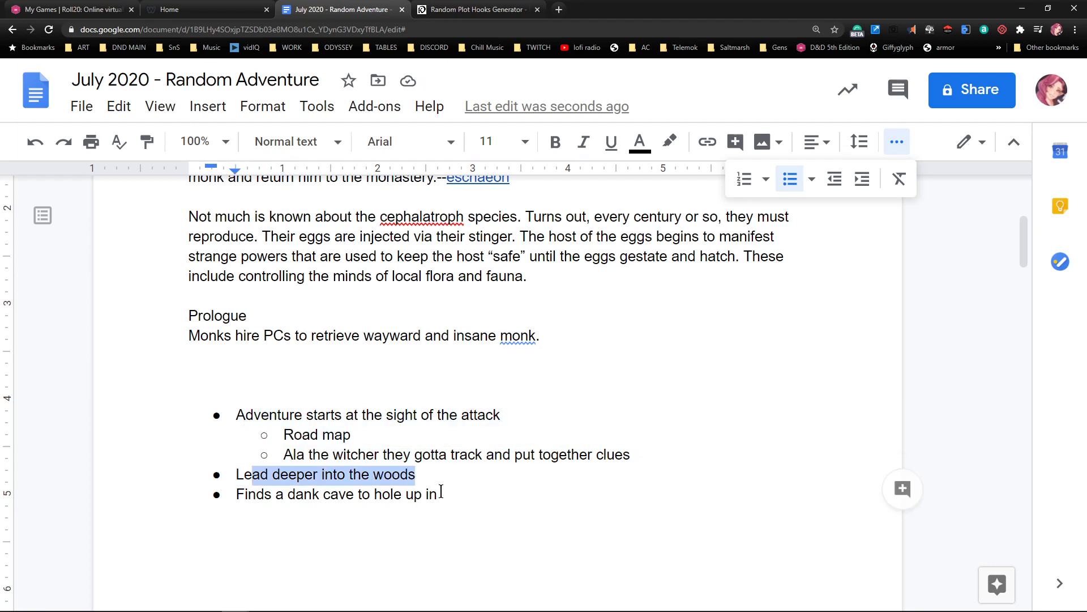
Add the sub-bullets "Entrance", "Middle" and "Boss Room" under the dank cave bullet
click(441, 491)
key(Return)
key(Tab)
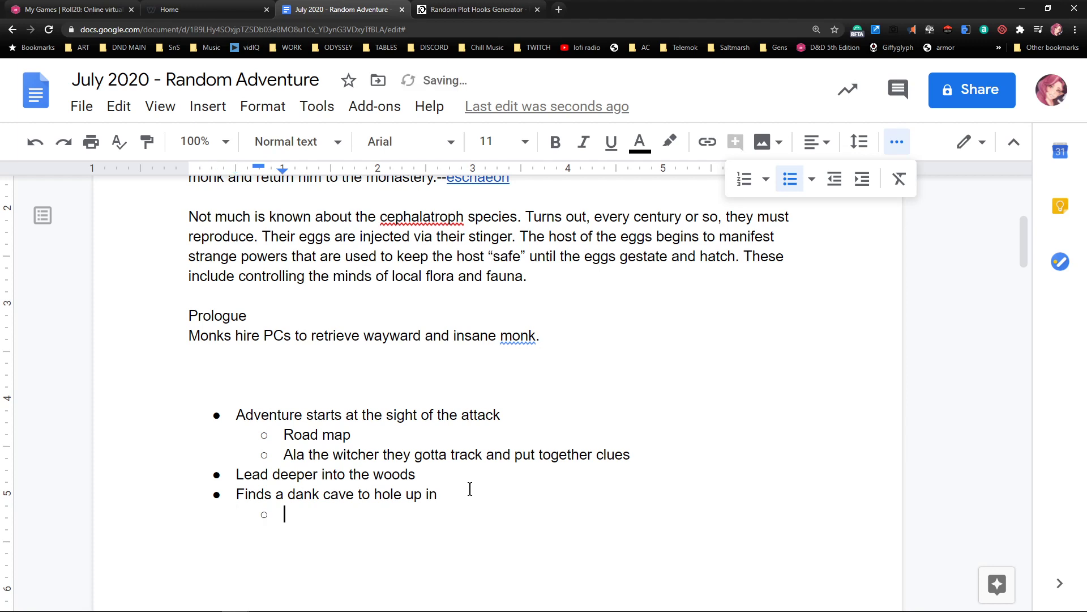
text(entrance)
key(Return)
text(Middle)
key(Return)
text(Boss Room)
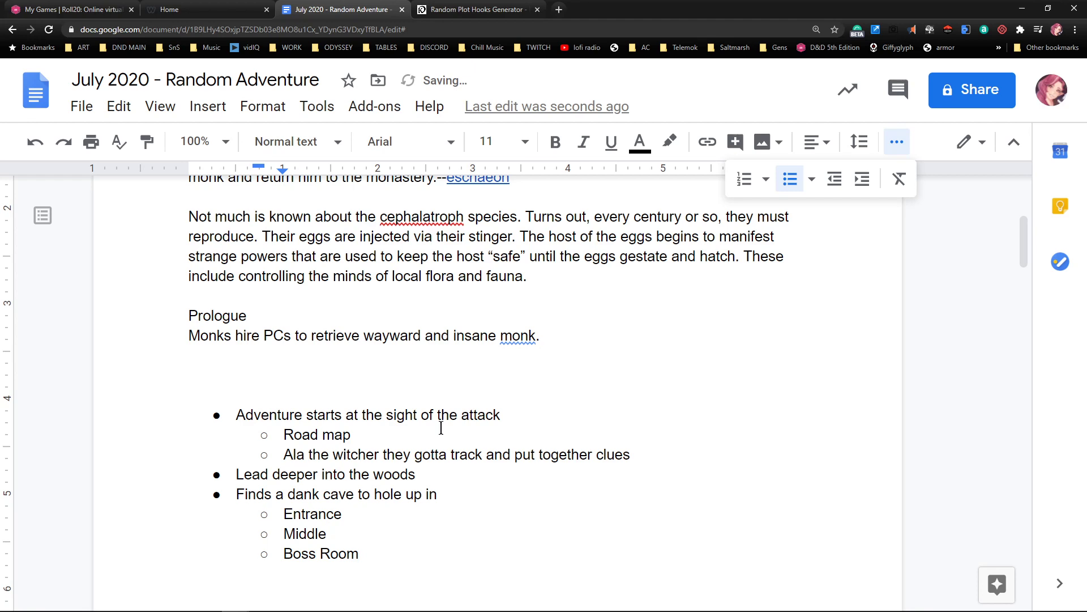
Delete two of the blank lines between the Prologue text and the bulleted list
click(286, 361)
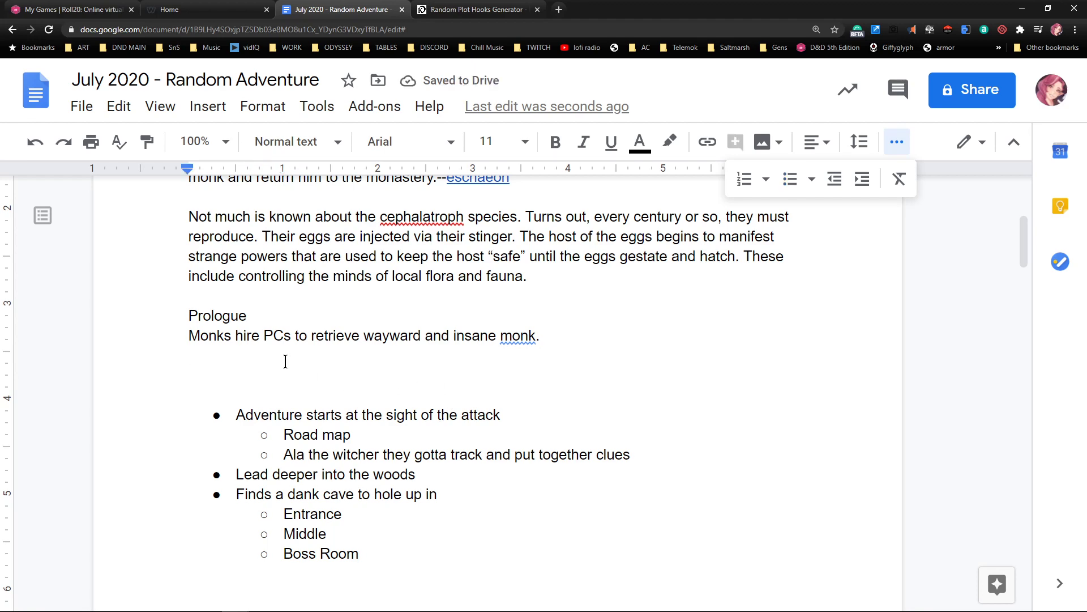
key(Delete)
key(Delete)
Italicize the whole opening paragraph about the Cult of Dolan, including the eschaeon credit
scroll(214, 317, up, 3)
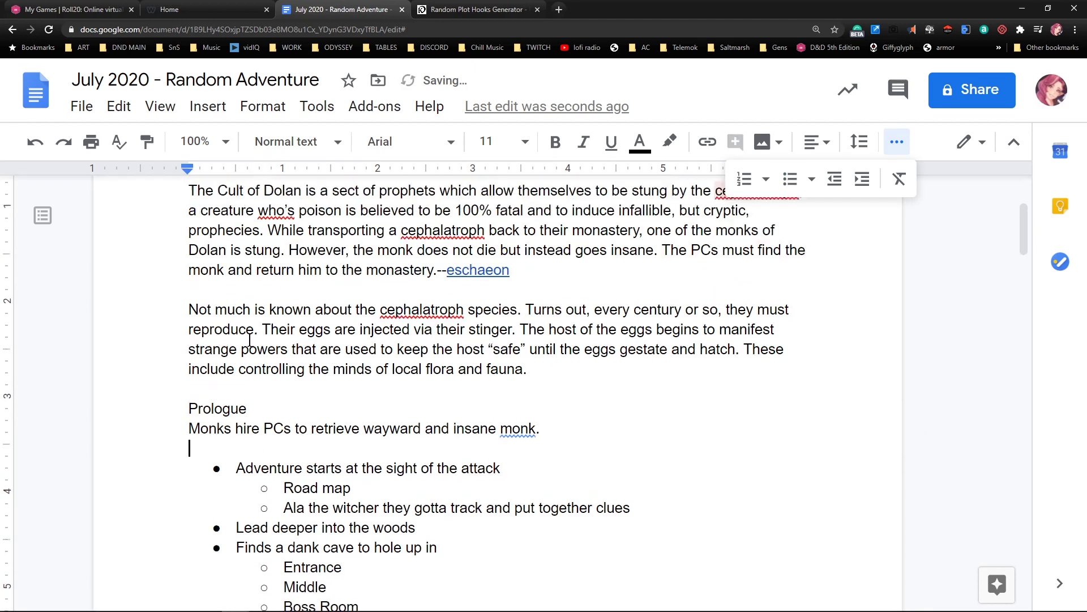
drag(191, 267, 581, 341)
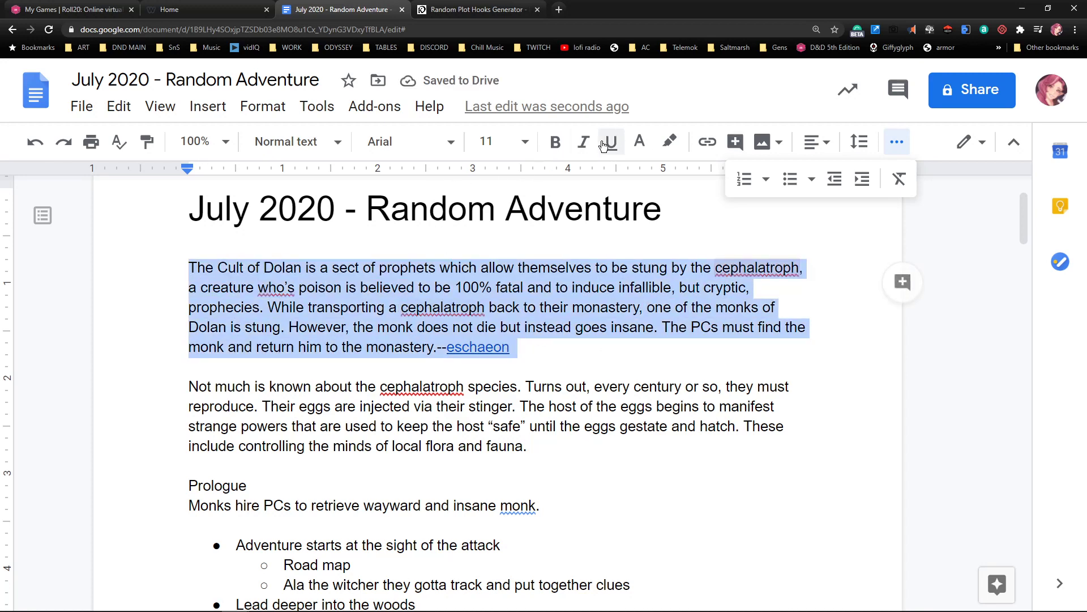
click(575, 148)
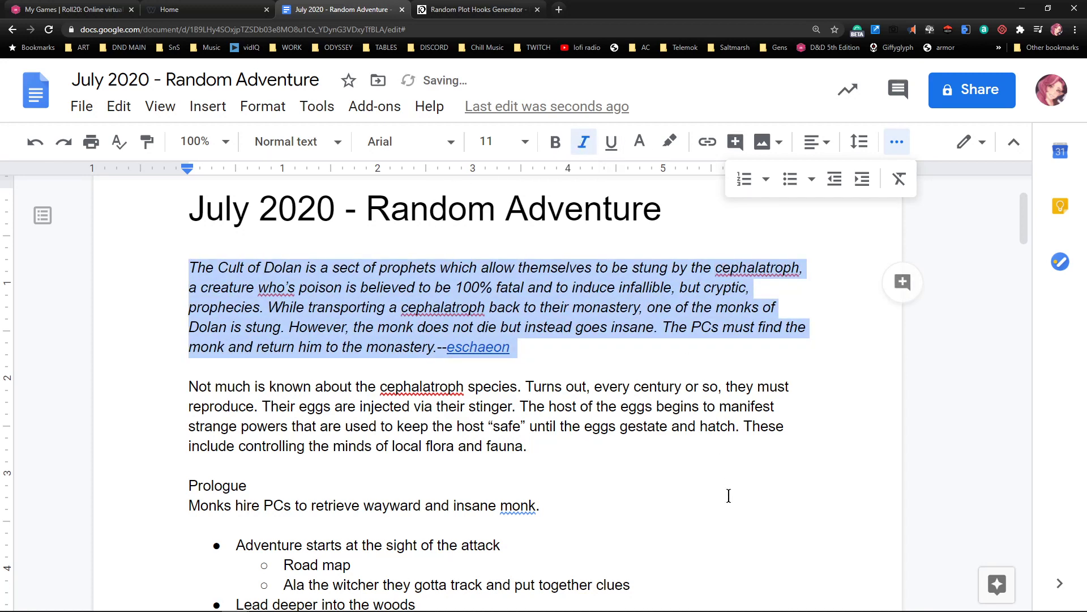
Append "Originates from the underdark. Was a creation of the lillithids." to the cephalatroph paragraph
scroll(378, 369, down, 2)
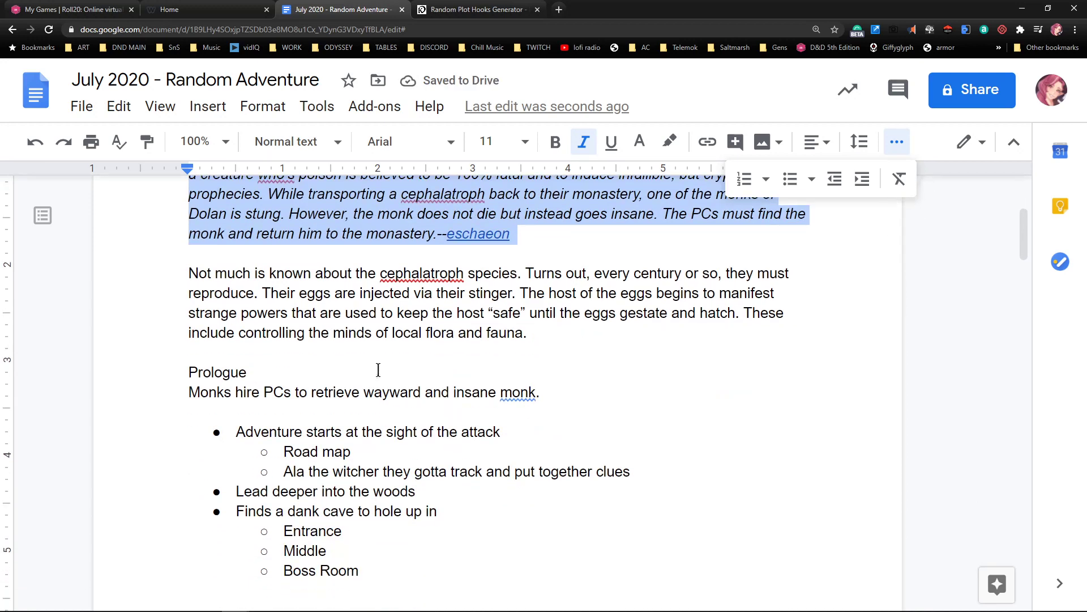
scroll(301, 324, up, 1)
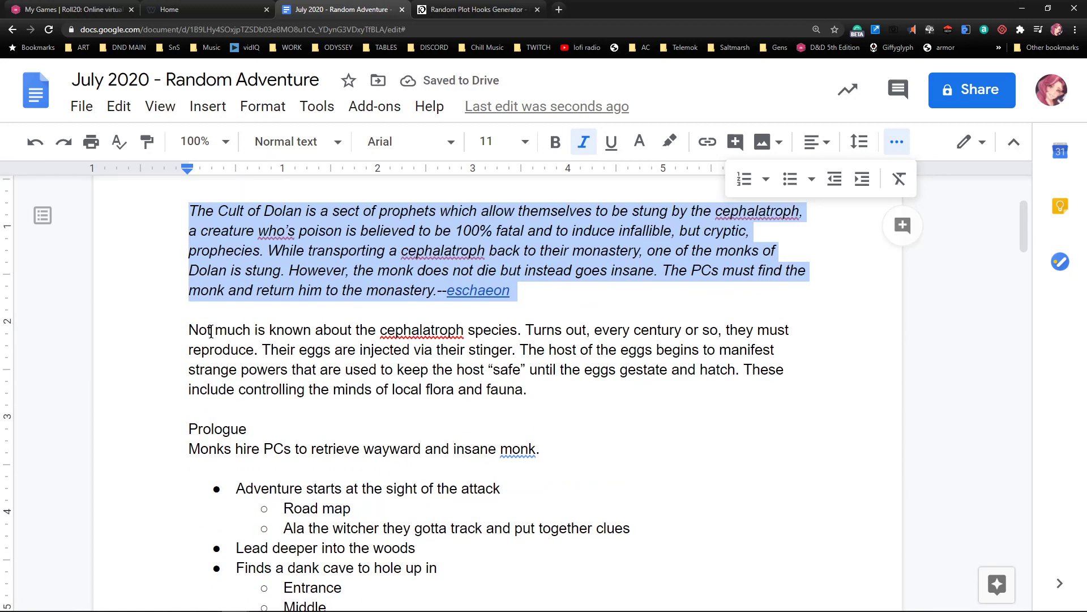
click(324, 332)
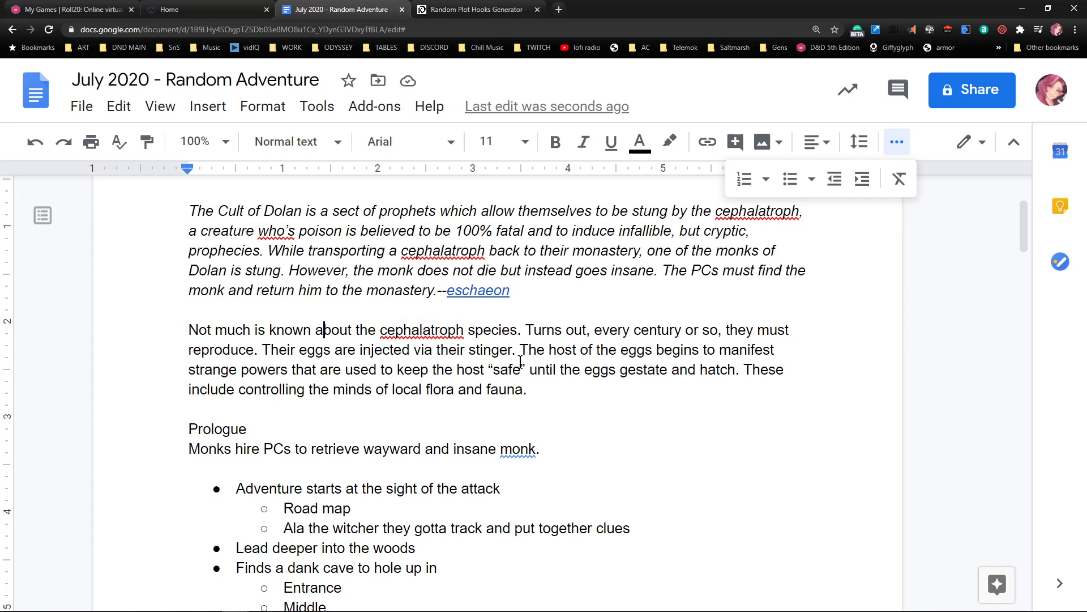
click(533, 389)
text(Originat)
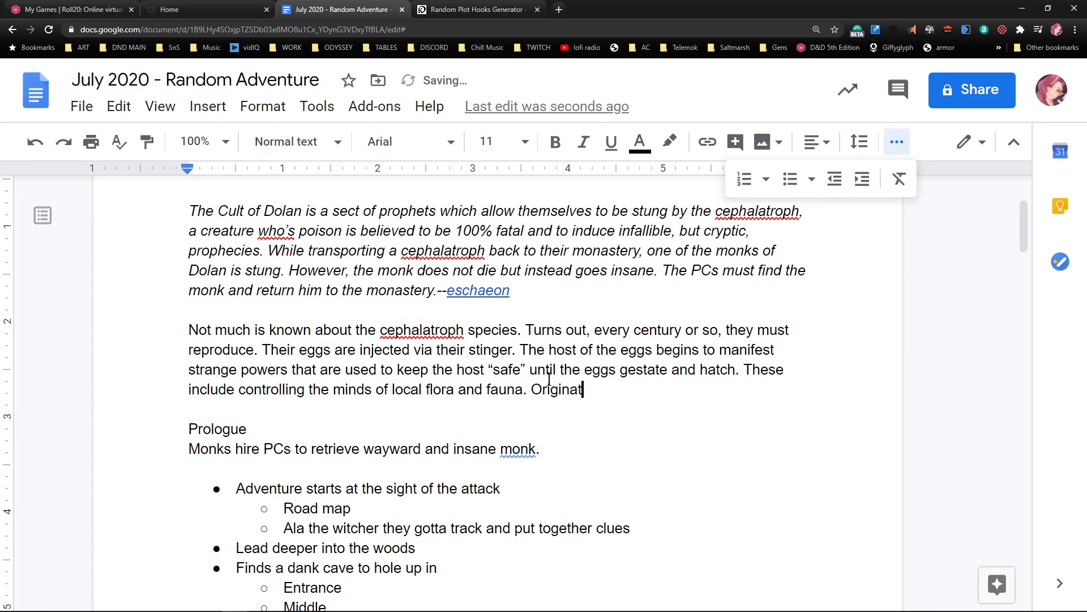
text(es from the under)
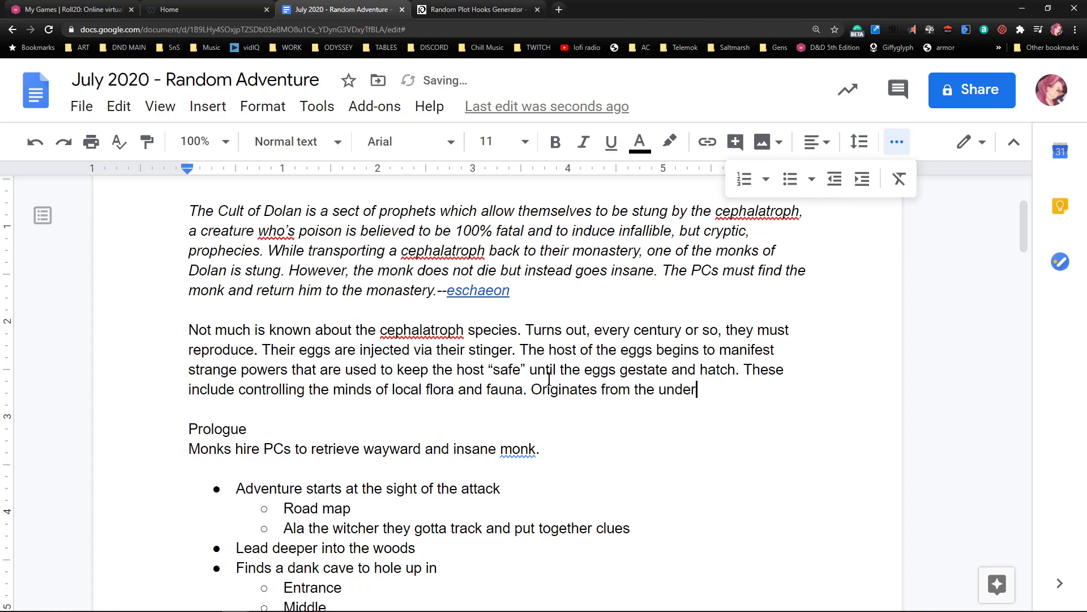
text(dark. Was a creatio)
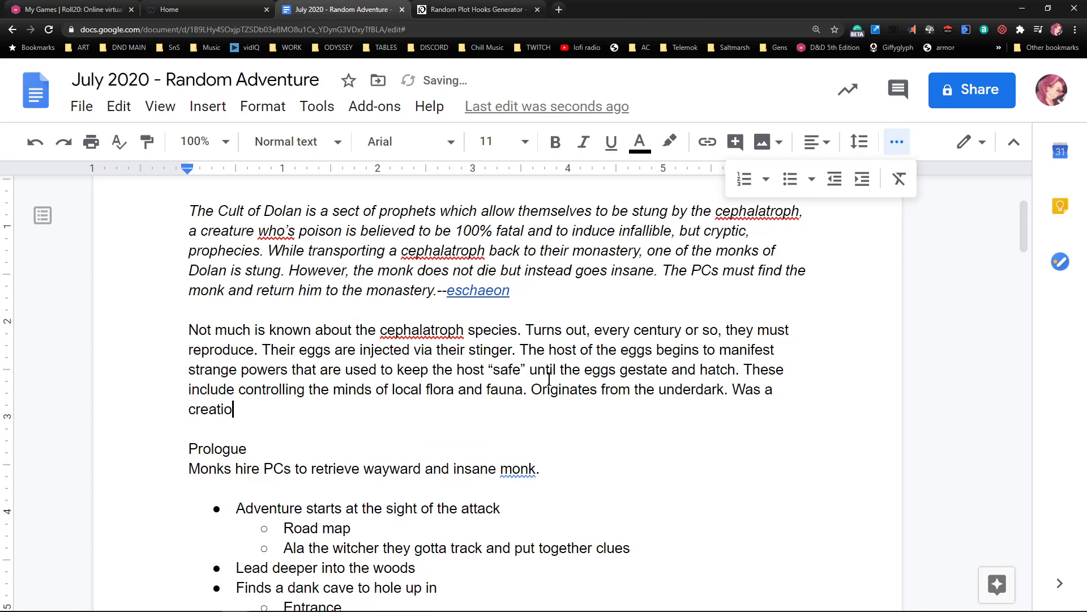
text(n of the lillithids. )
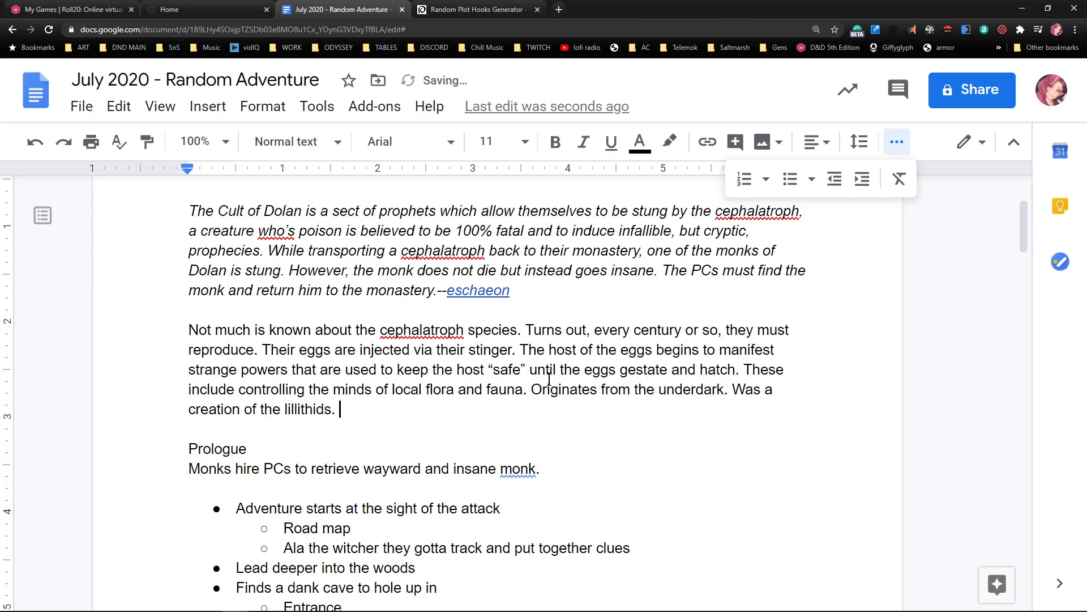
Append "A few specimen escaped to the surface and were discovered by the Cult of Dolan." to the cephalatroph paragraph, correcting the capitalization of Dolan
text( A few spe)
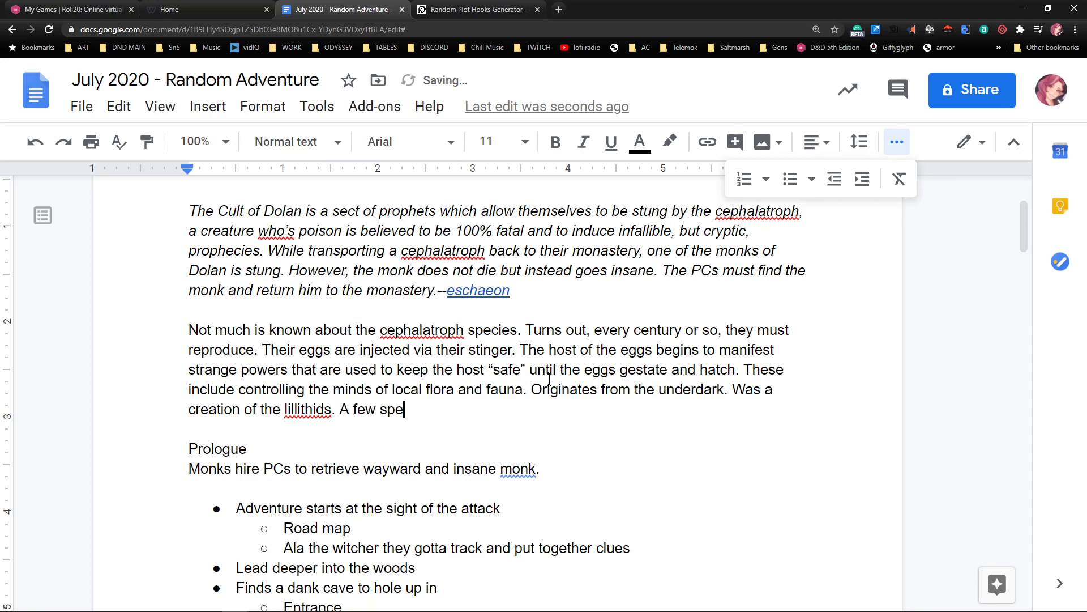
text(cimen escaped to the sur)
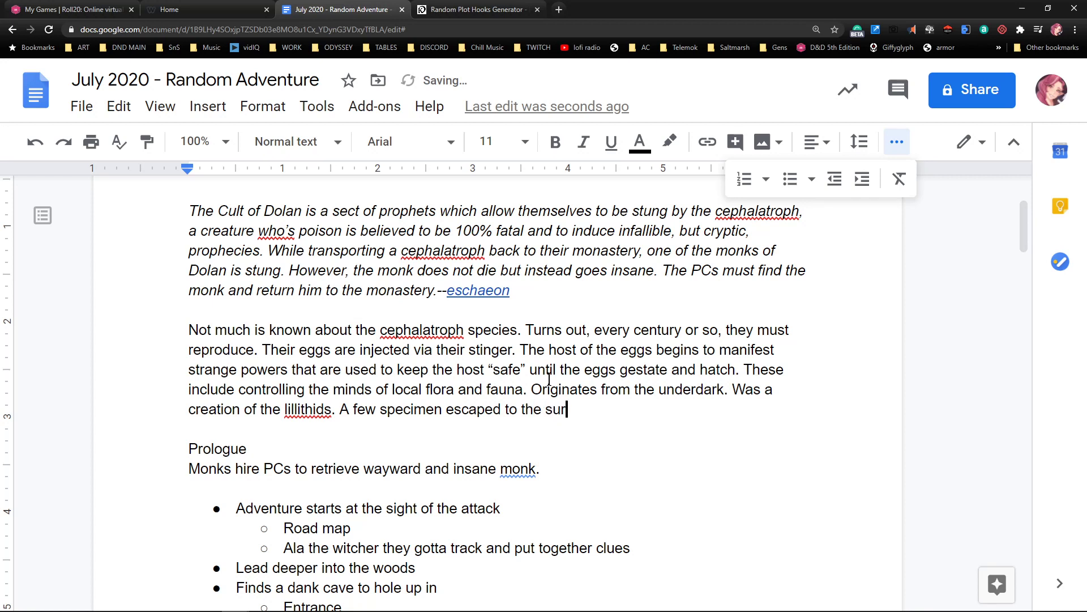
text(face and were d)
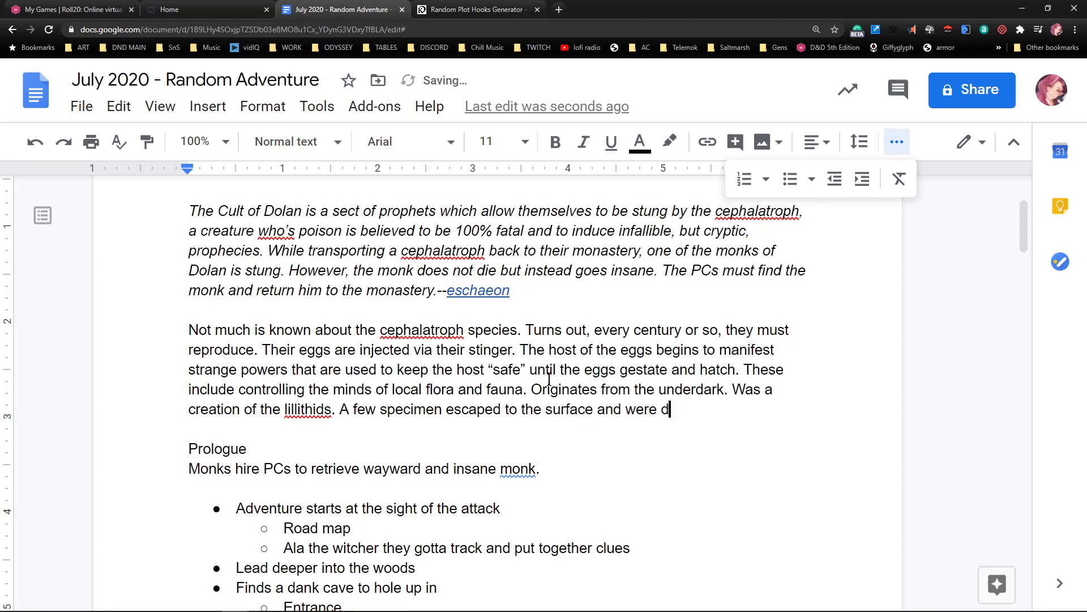
text(iscovered by the Cu)
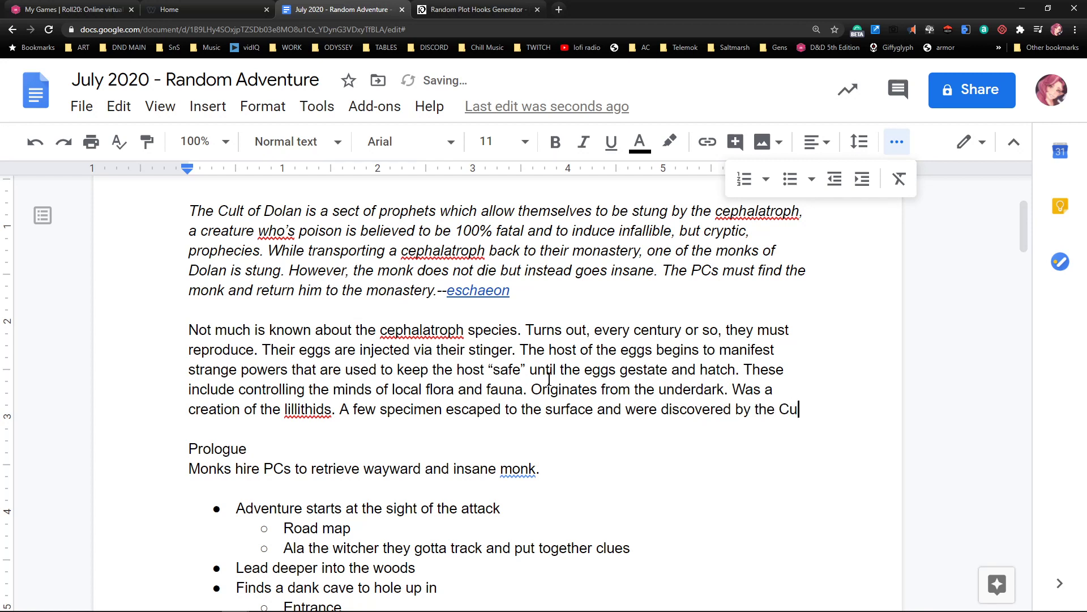
text(lt of DOlan)
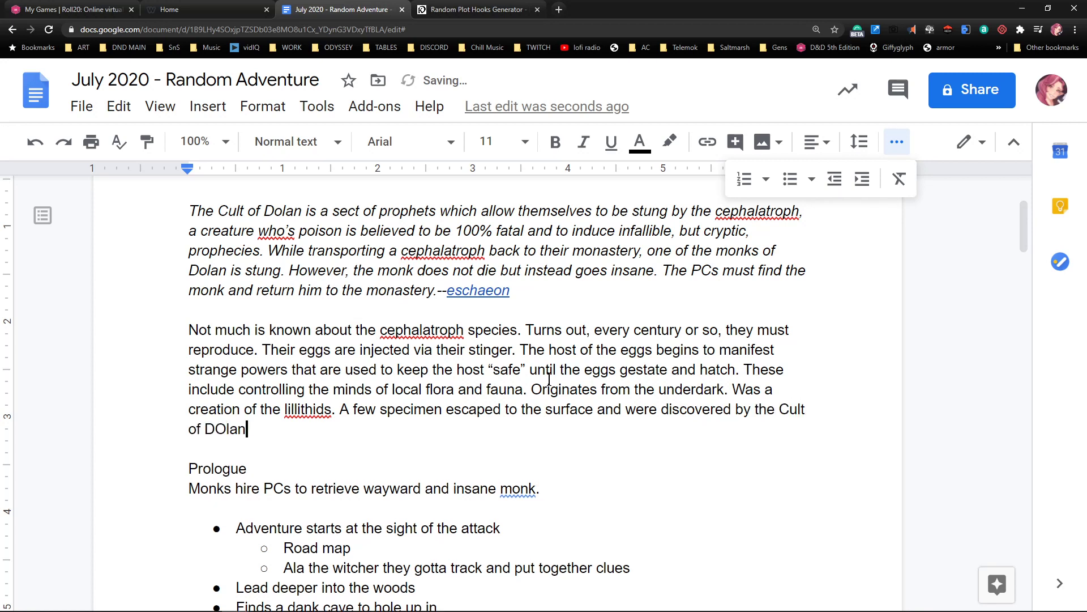
text(.)
key(Left)
key(Left)
key(Left)
key(Left)
key(BackSpace)
text(olan. T)
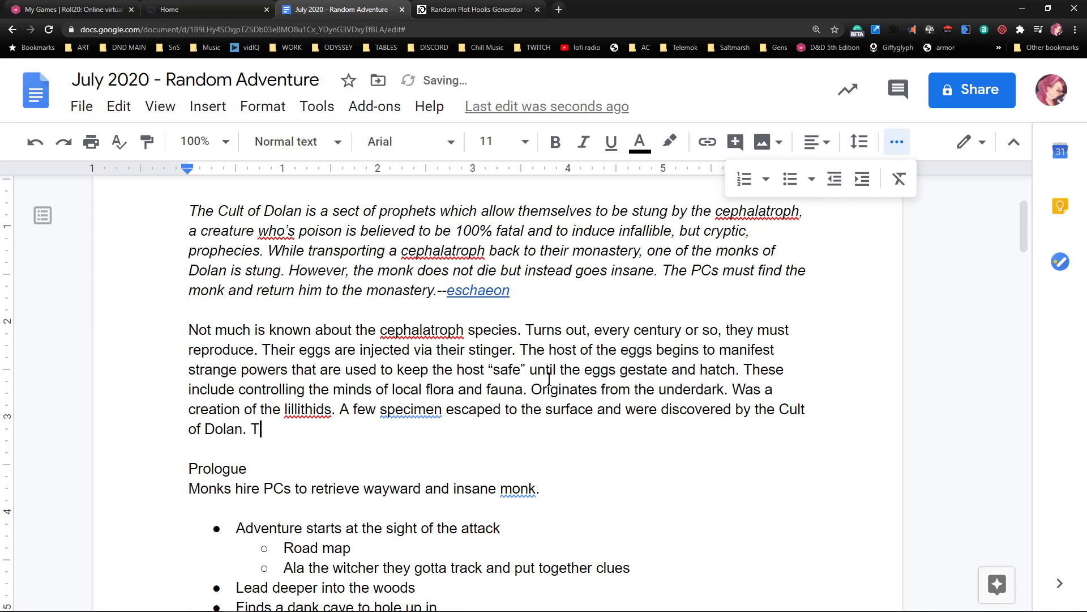
Continue the cephalatroph paragraph with "The divining owers of their poiso are very real, but has long term side effects"
text(he divining owers)
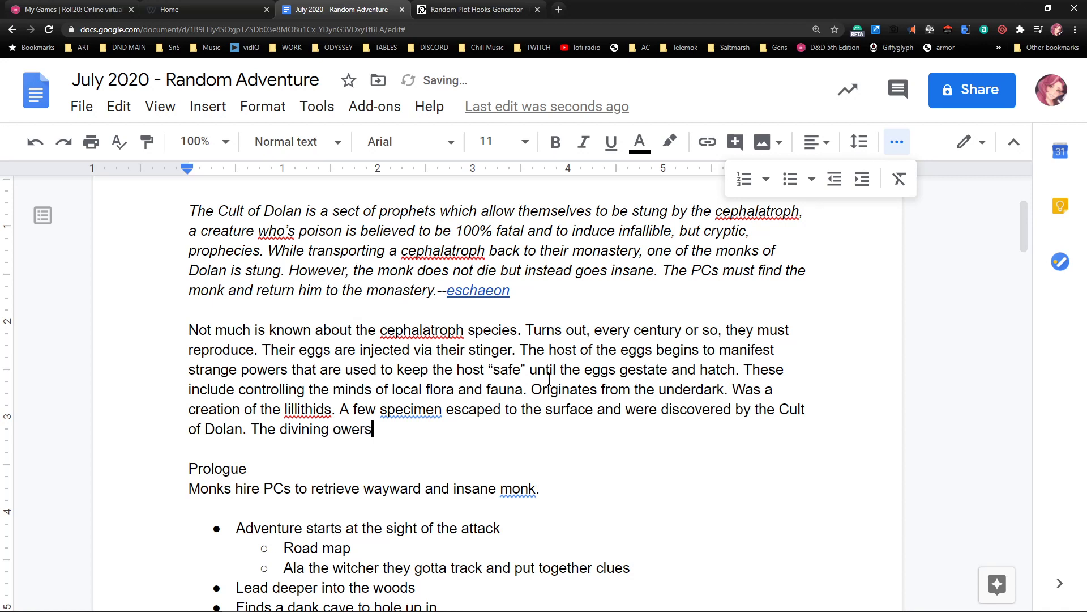
text( of their poiso are ver)
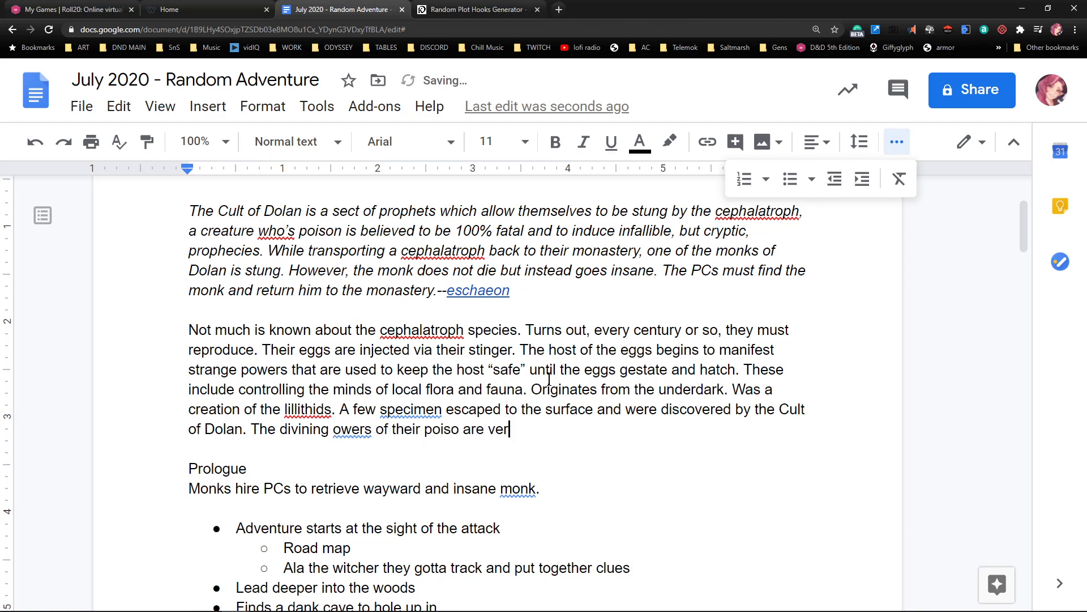
text(y real, but)
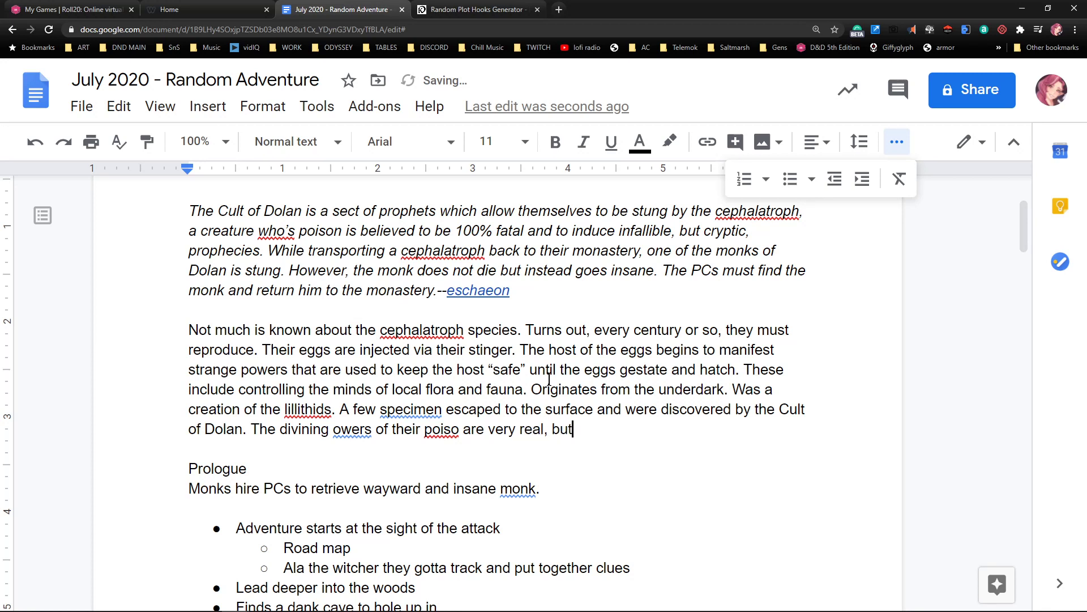
text( has long term )
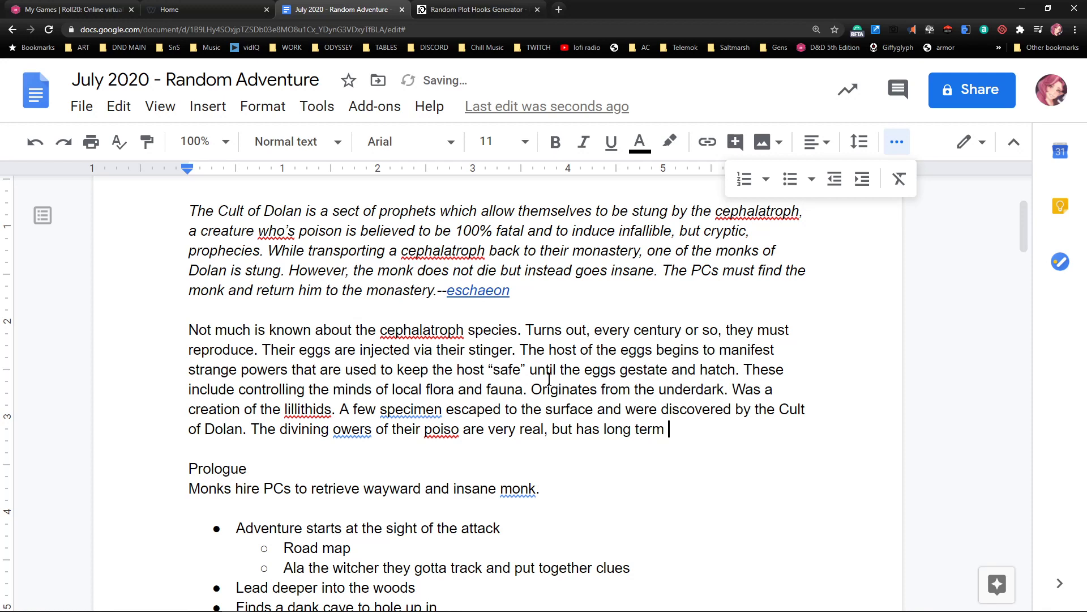
text(side effects)
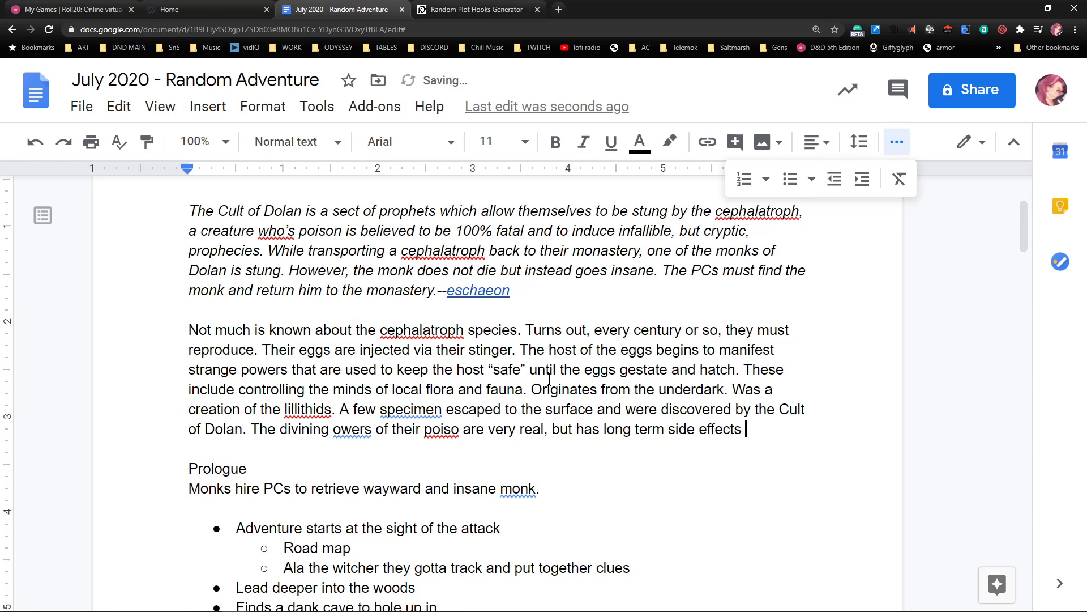
key(BackSpace)
Finish the sentence with ", also, when they are “in season” they become deadly to anyone they sting." and add two blank lines below the paragraph
text(, also, )
text(when they)
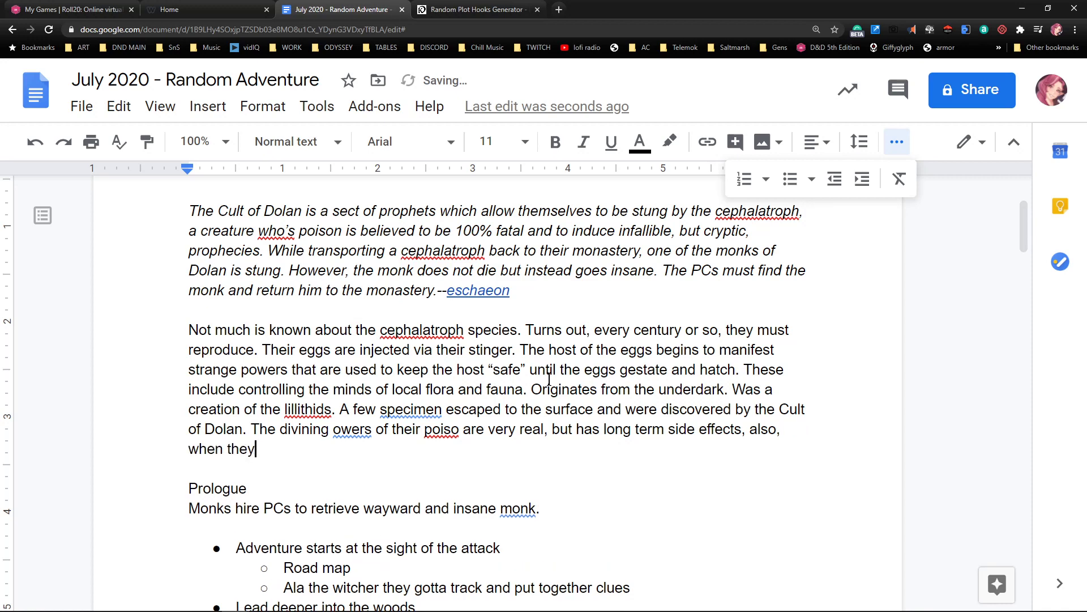
text( are “in season” th)
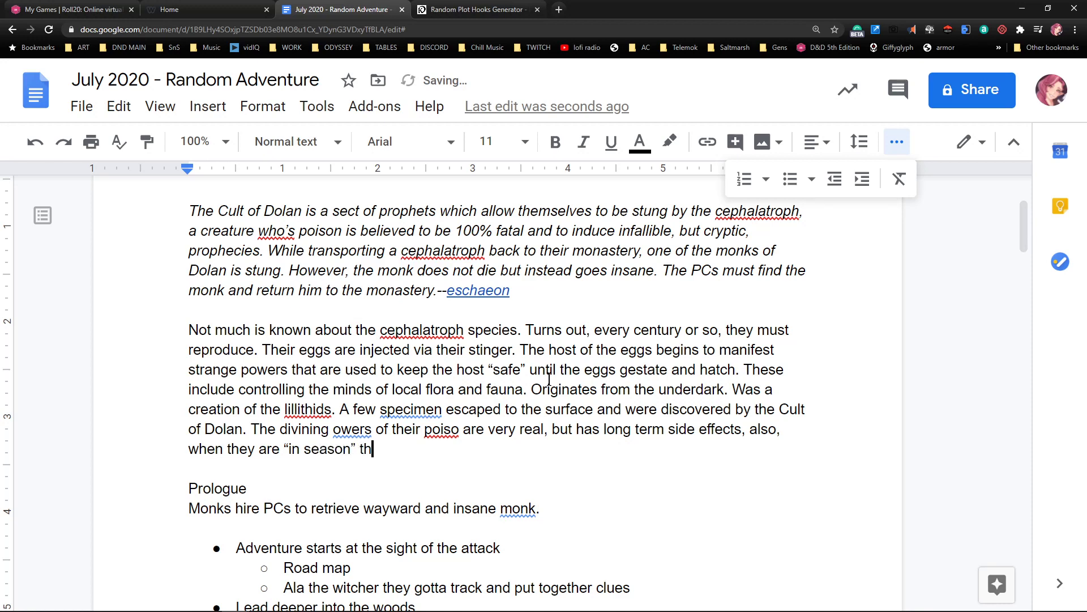
text(ey become deadly to)
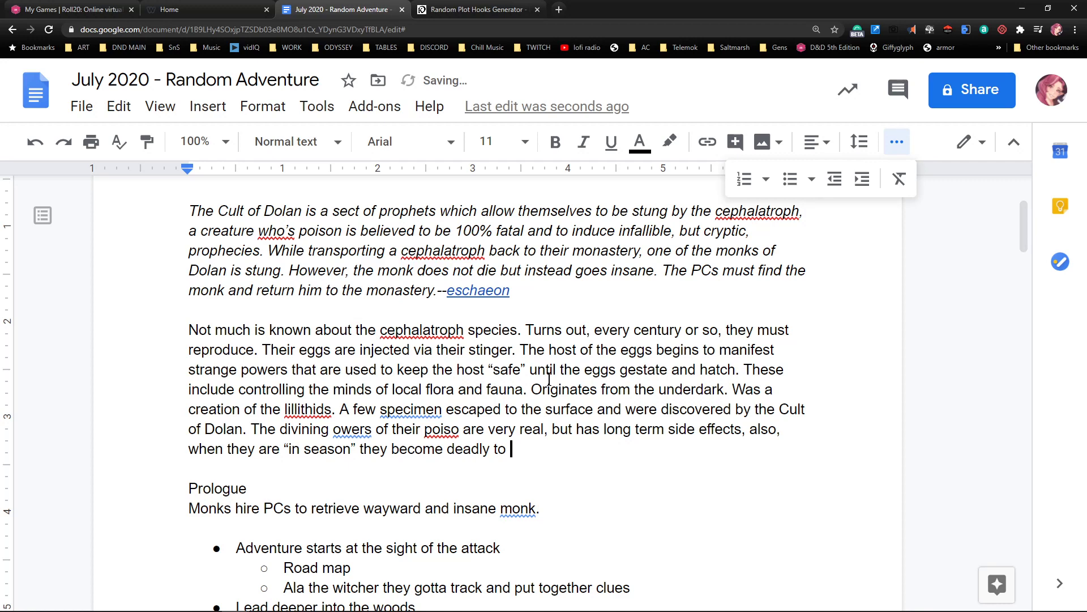
text( anyone they sting.)
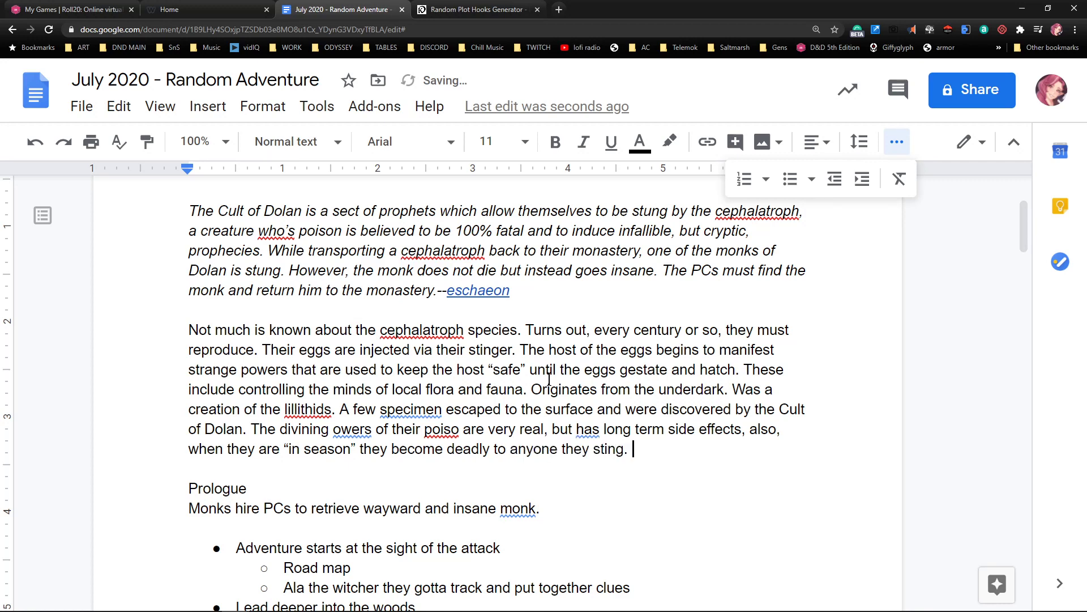
key(Return)
key(Return)
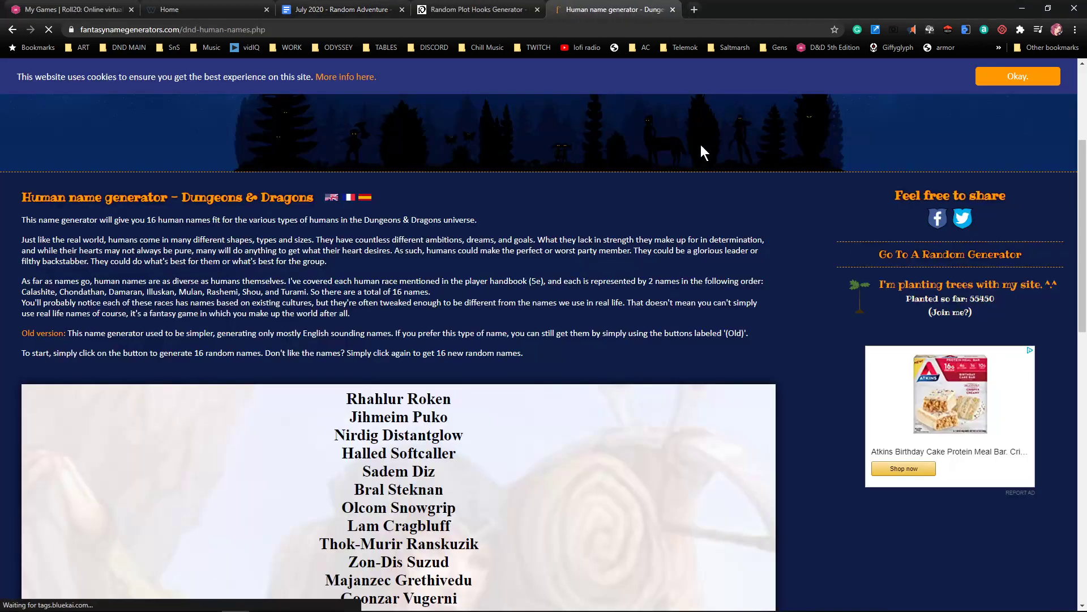
On the Dungeons & Dragons human name generator page, generate a list of old-version male names and pick out Emery and Cyrill
scroll(510, 295, down, 4)
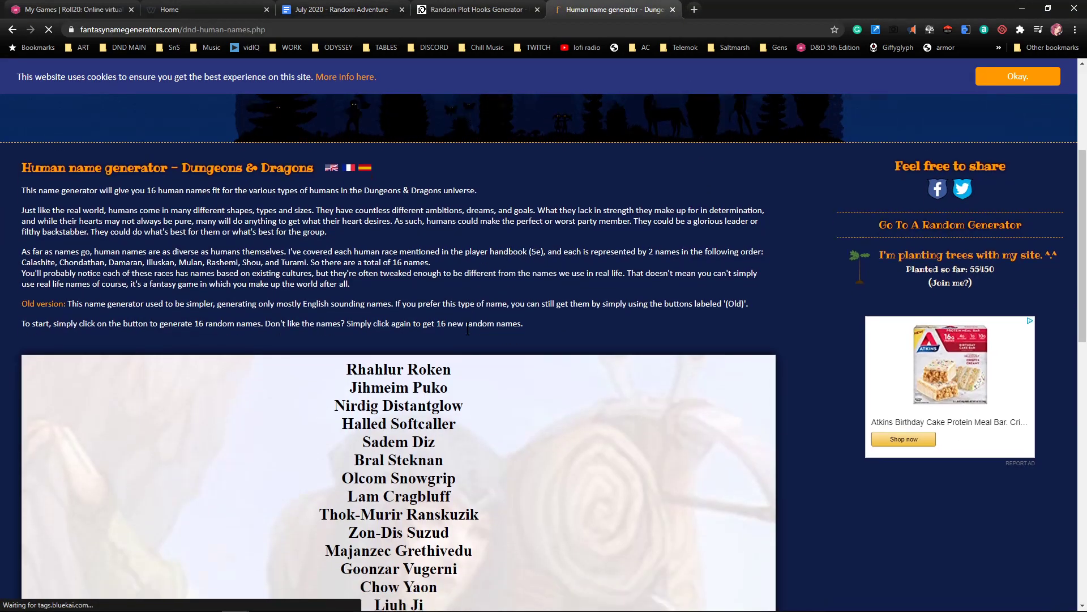
scroll(487, 315, up, 5)
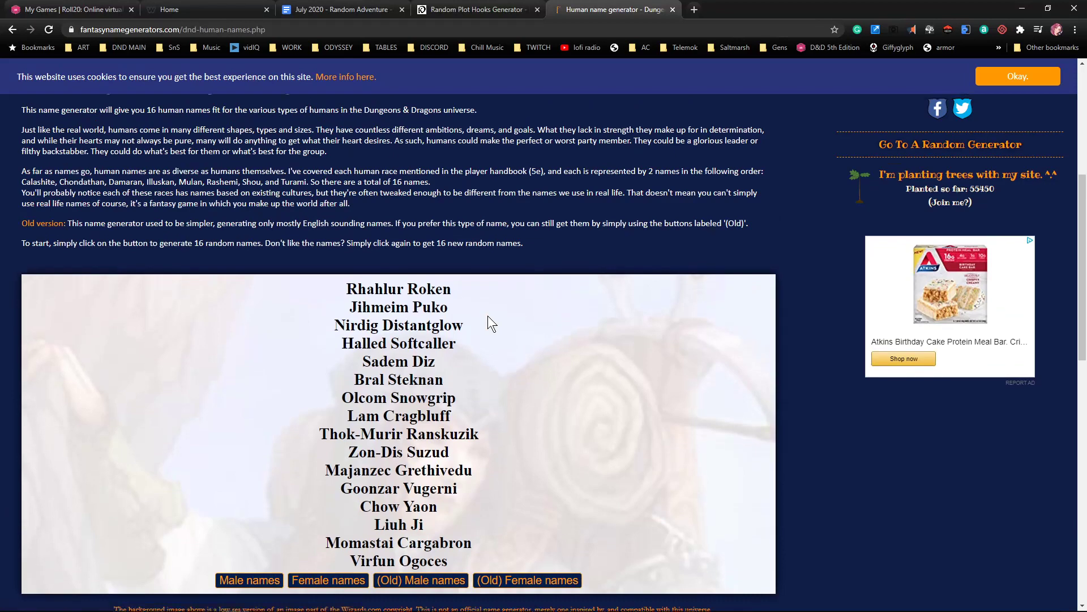
scroll(487, 315, down, 4)
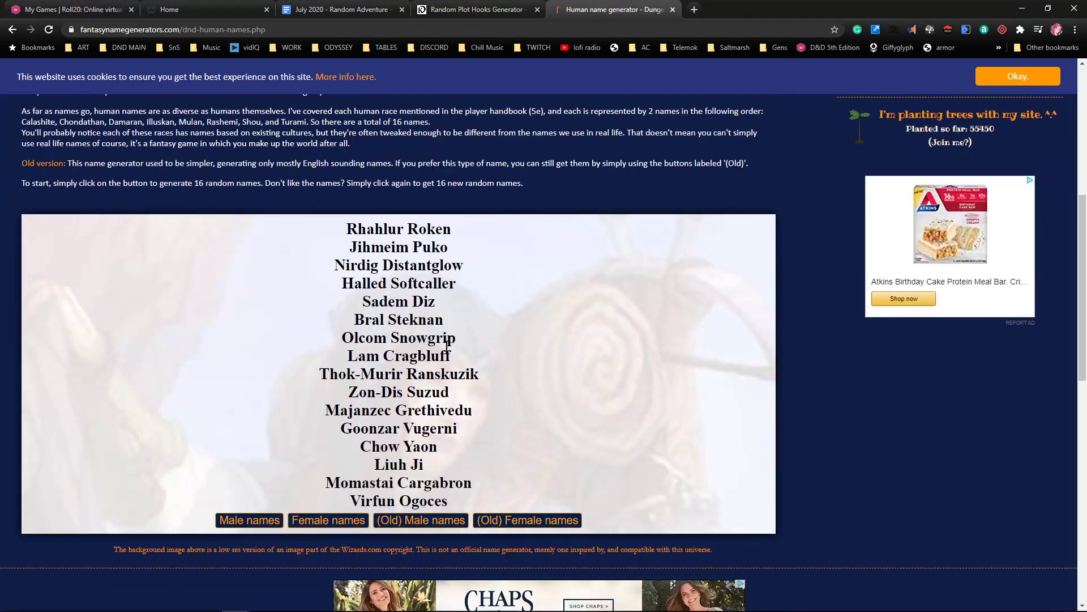
drag(323, 253, 464, 435)
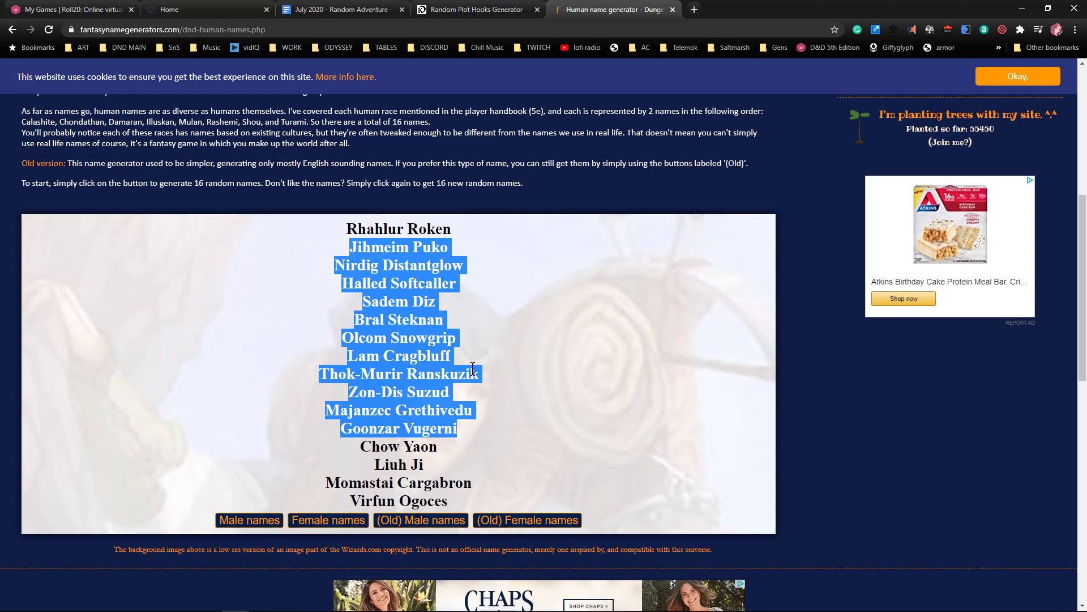
click(403, 388)
scroll(363, 294, down, 1)
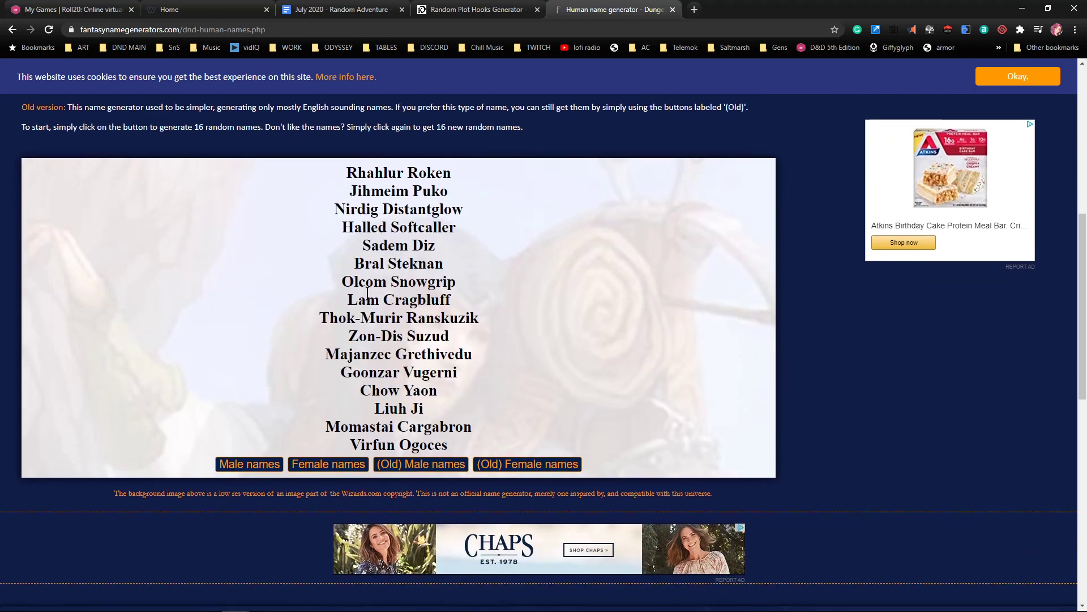
click(428, 464)
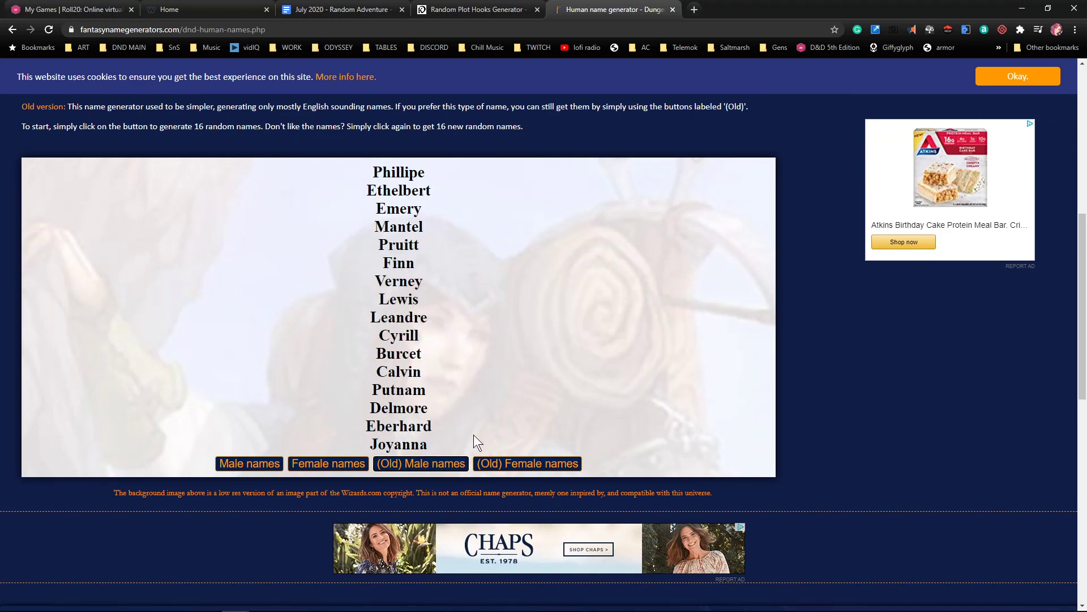
drag(425, 210, 375, 209)
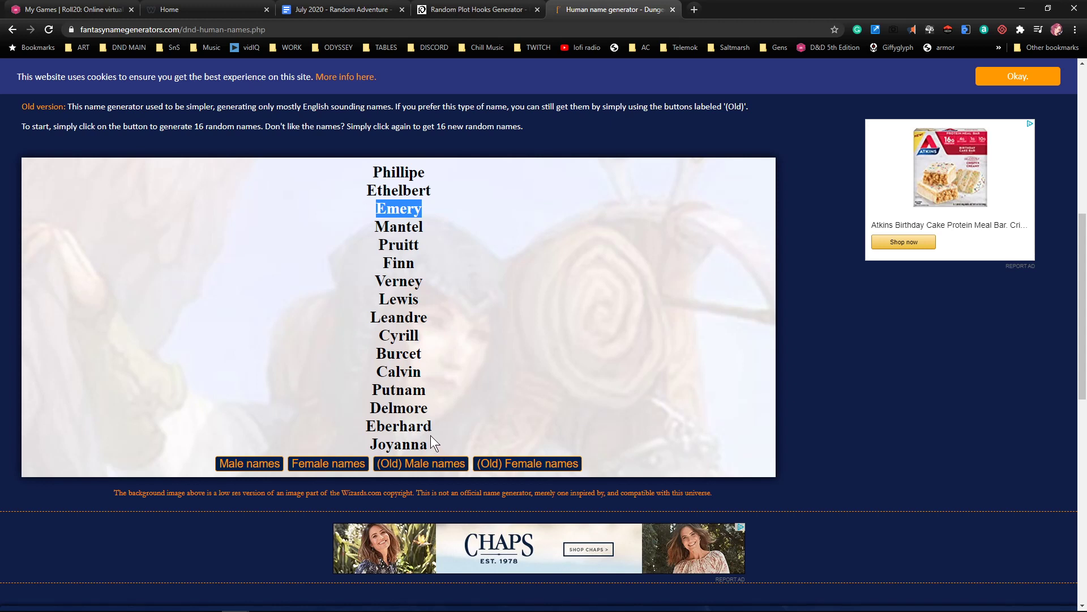
drag(422, 339, 387, 325)
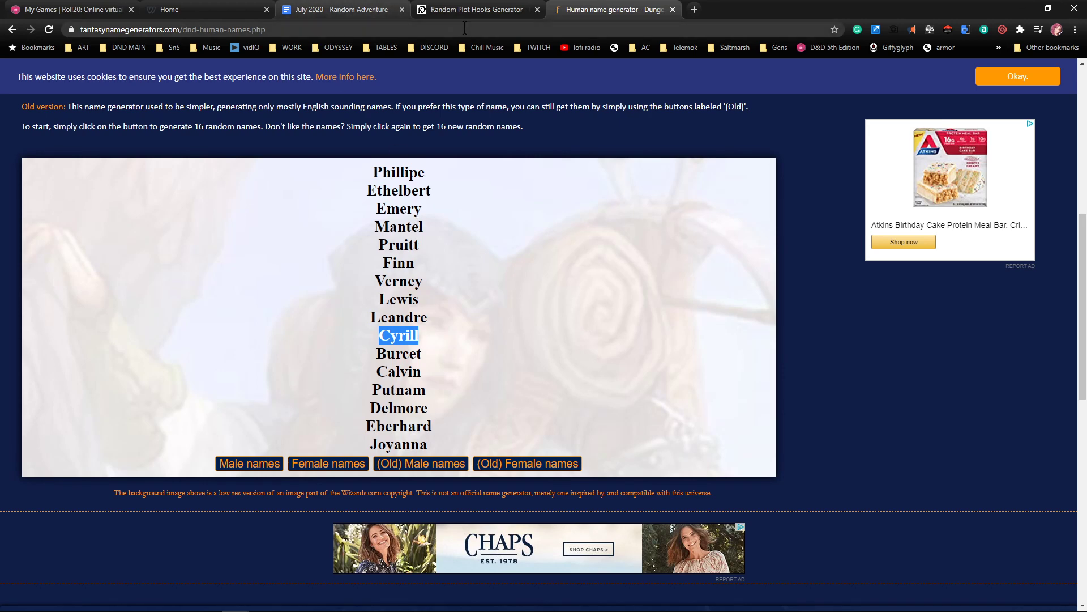
Switch back to the "July 2020 - Random Adventure" document and add the line "Father Emery -" below the Prologue sentence about monks hiring PCs
click(340, 10)
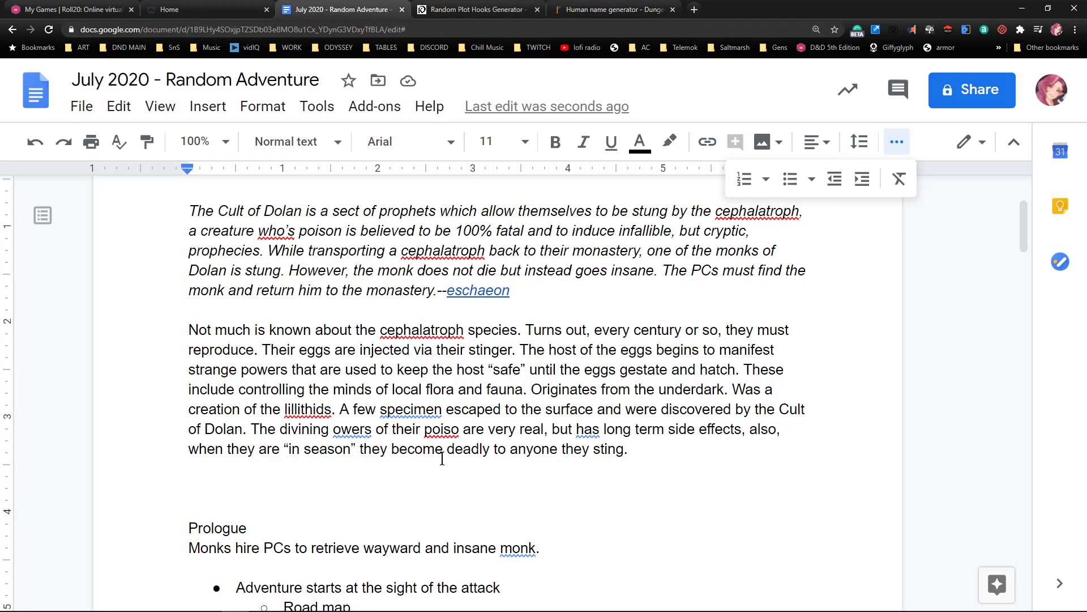
scroll(442, 458, down, 1)
click(561, 488)
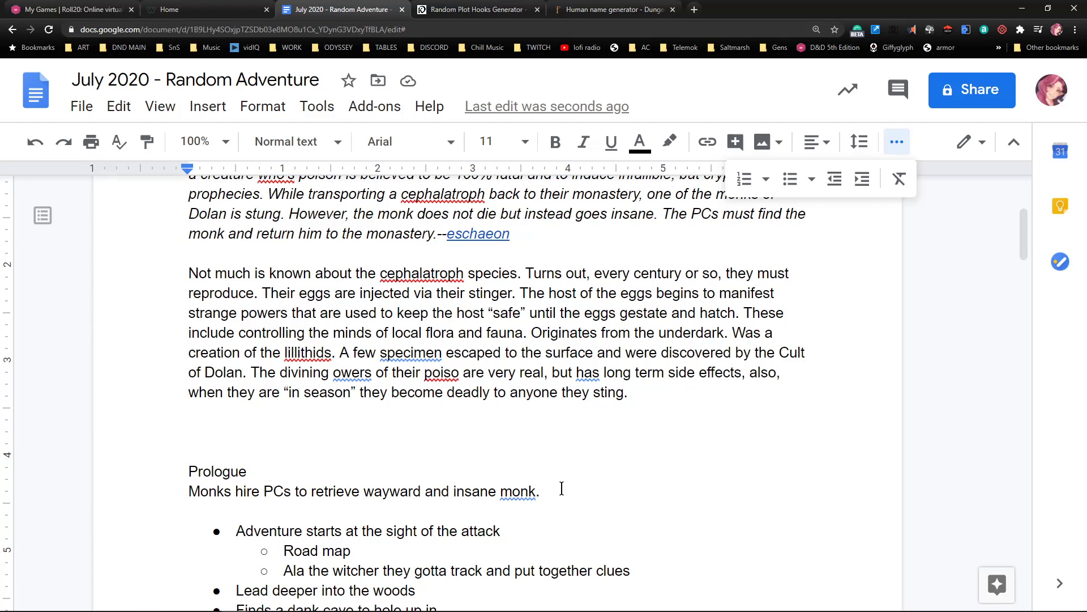
key(Return)
text(C)
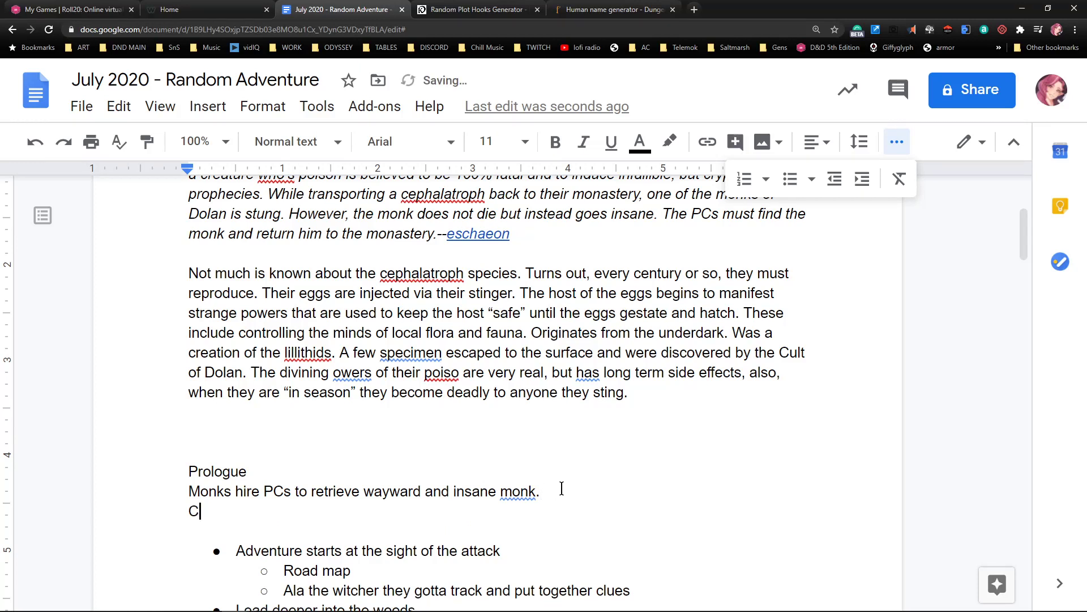
key(BackSpace)
text(Emery)
key(Left)
key(Left)
key(Left)
key(Left)
text(Father)
key(End)
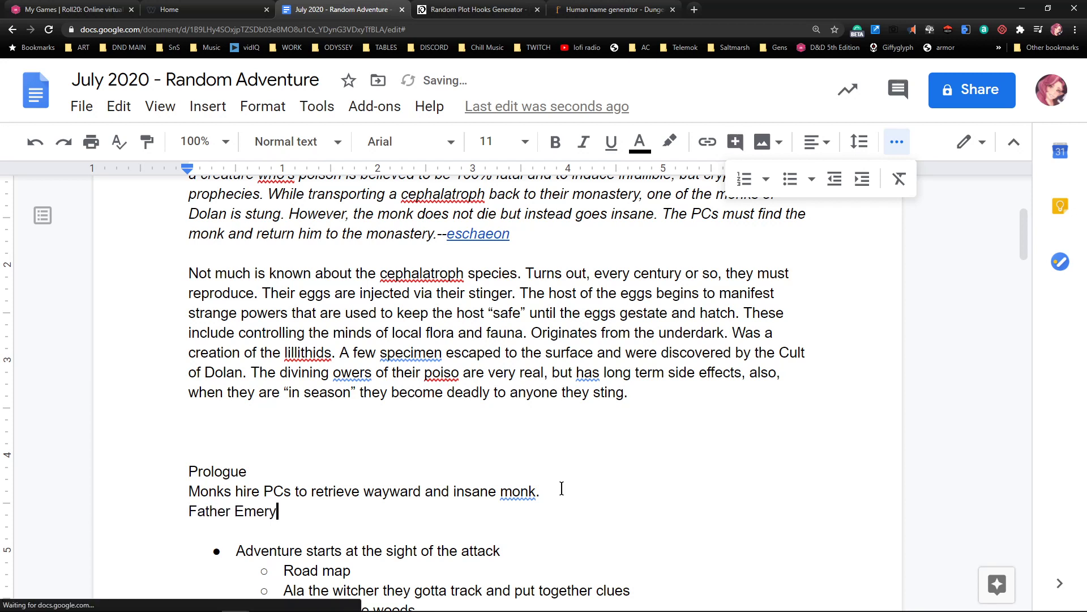
text(-)
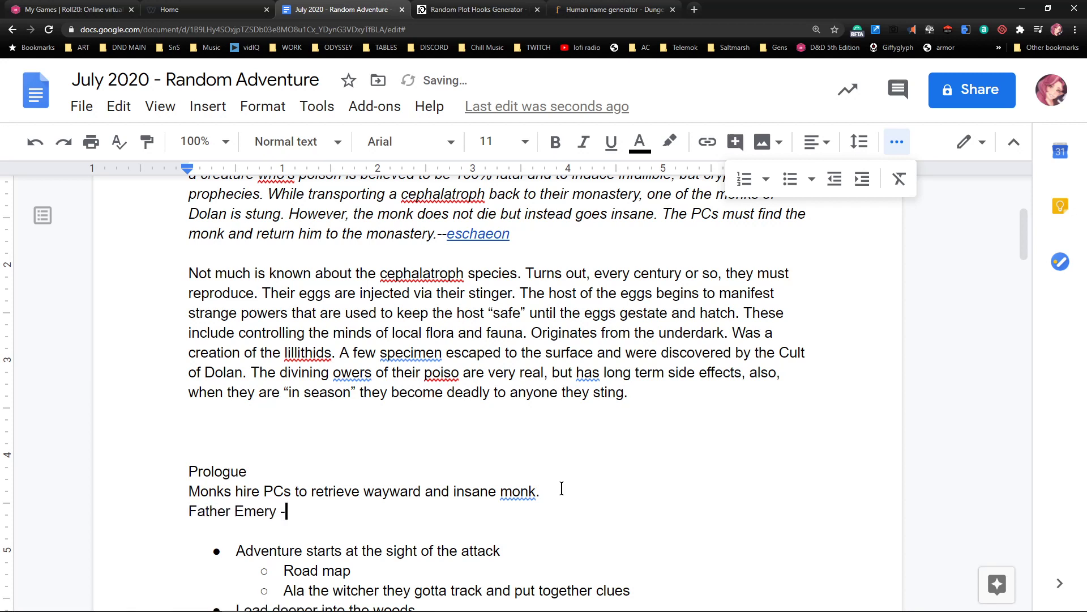
Insert a line under "Father Emery -" reading "Looking for Brother Cyrill", keeping a blank line before the bulleted list
key(Down)
key(Return)
key(Left)
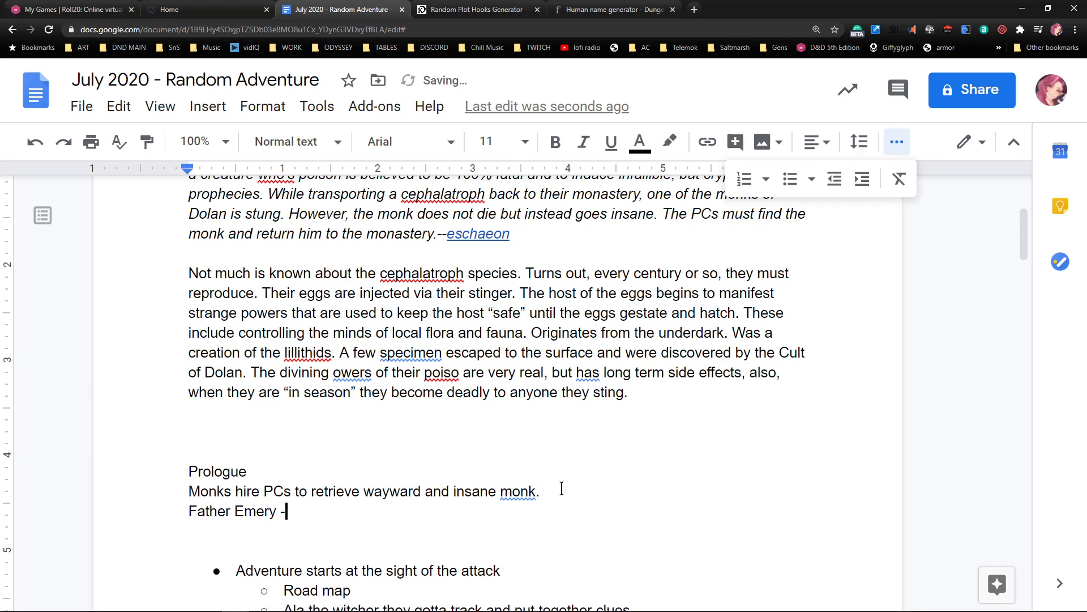
key(Right)
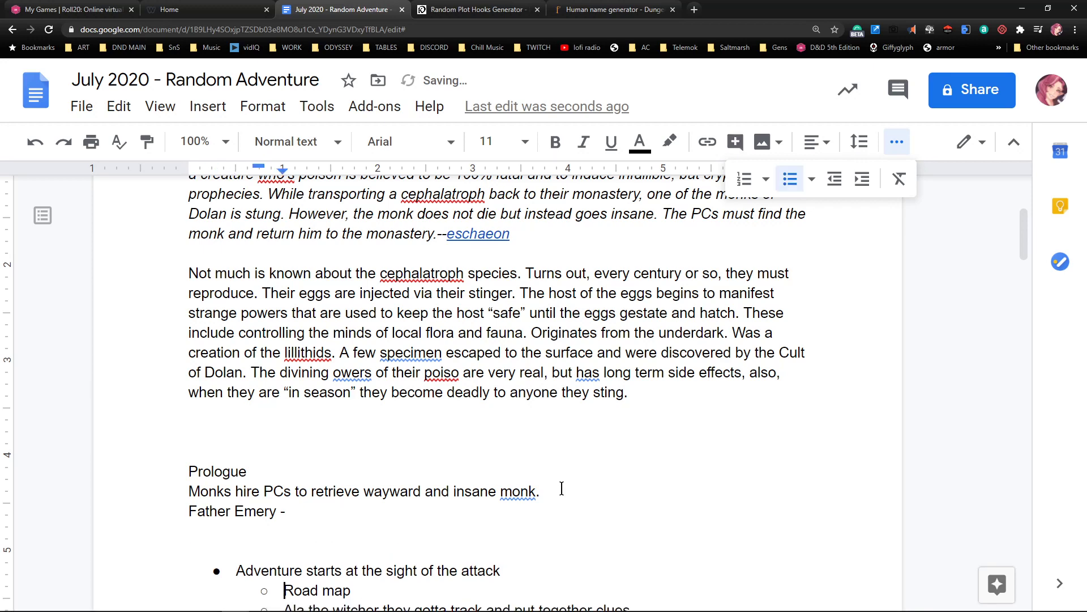
key(Down)
key(Down)
key(Down)
key(Down)
key(Up)
key(Up)
key(Up)
key(Up)
key(Up)
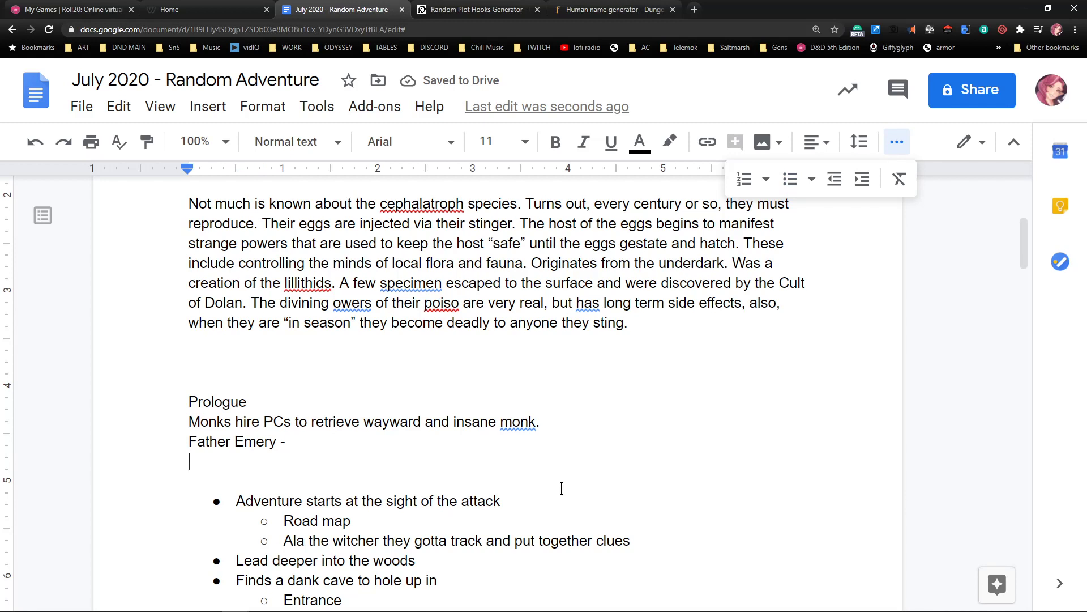
text(L)
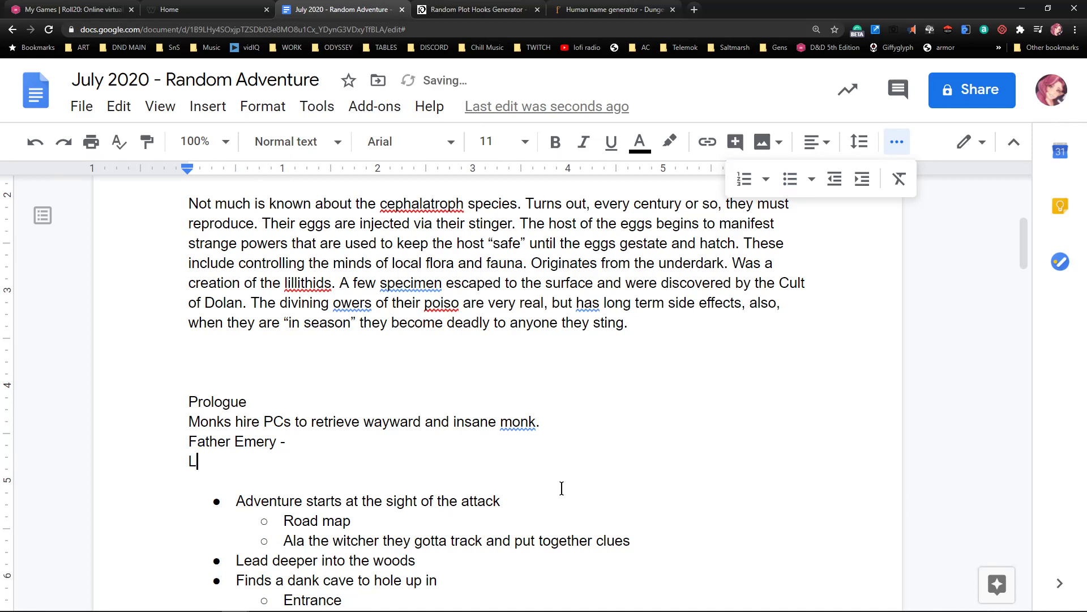
text(ooking for Brother Cyrill)
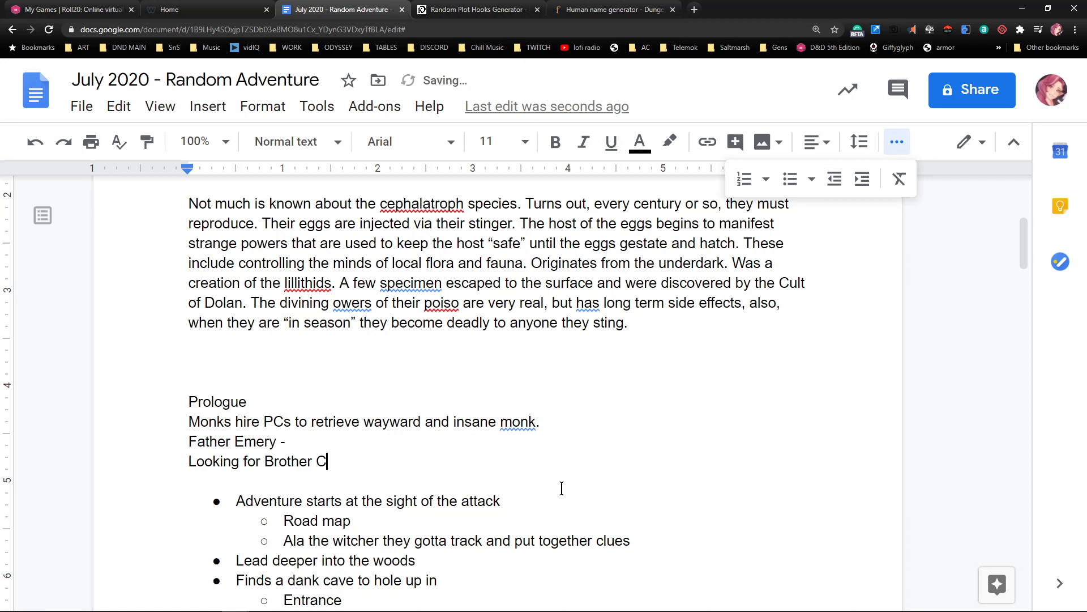
key(Up)
key(Down)
key(Down)
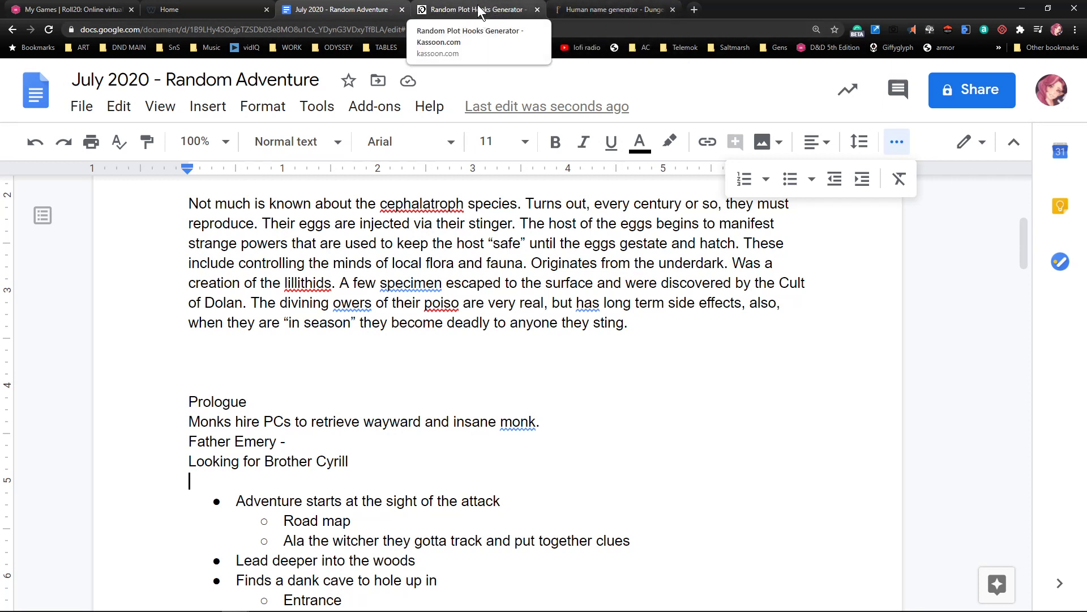
In the Prologue, label Father Emery as "quest giver" and append "- the target" to the line about looking for Brother Cyrill
scroll(210, 381, down, 1)
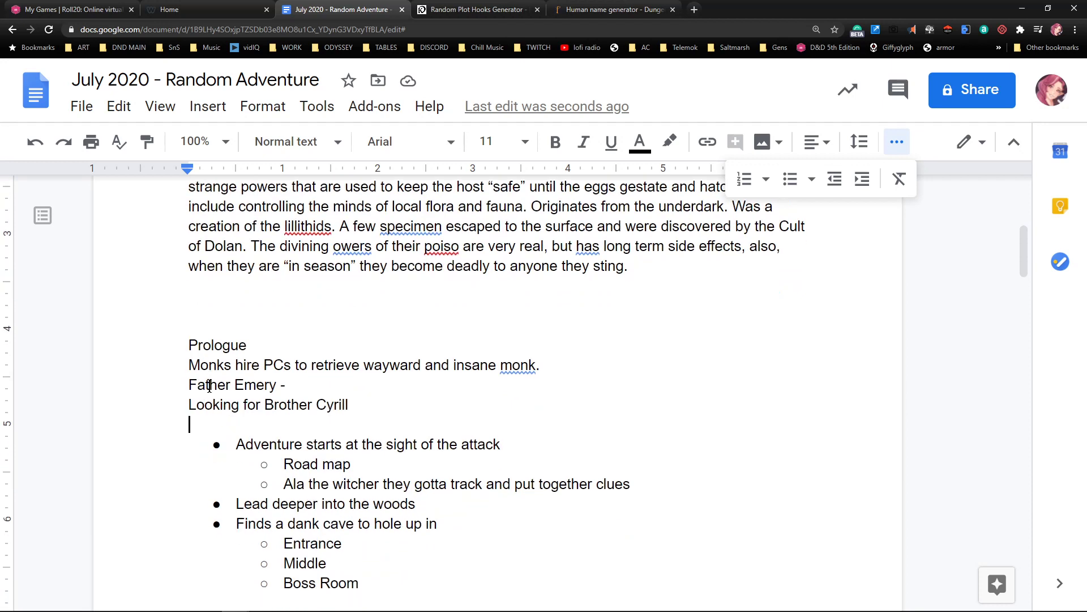
drag(200, 385, 286, 386)
double_click(306, 385)
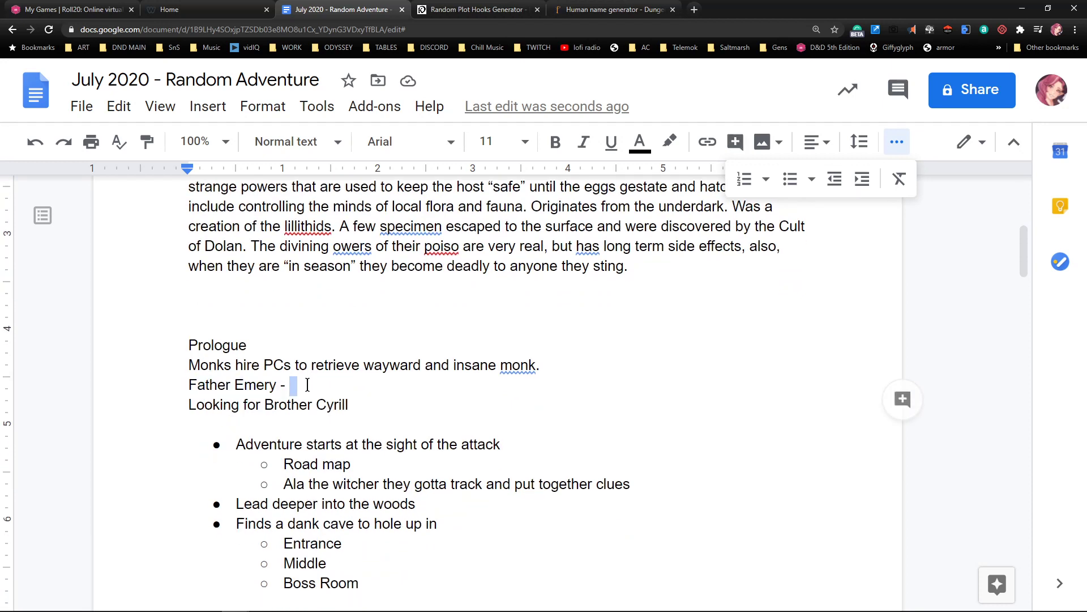
text(quest giver)
key(Down)
text(- the target)
key(Down)
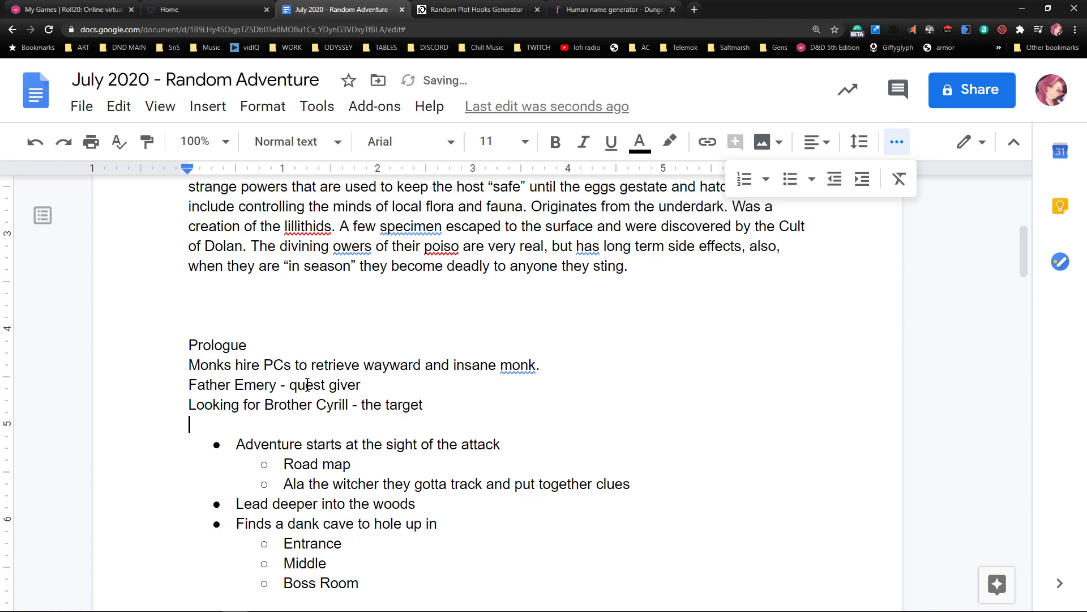
Add the heading "FIVE ROOM DUNGEON" directly above the bulleted scene list, with a blank line before it
scroll(370, 352, down, 2)
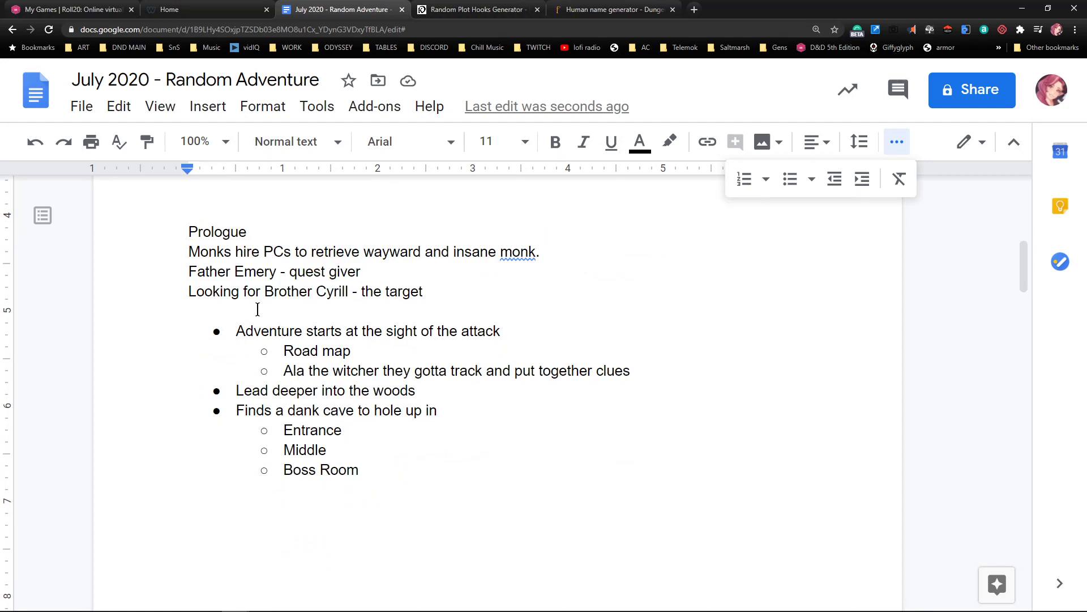
key(Return)
text(FIVE RO)
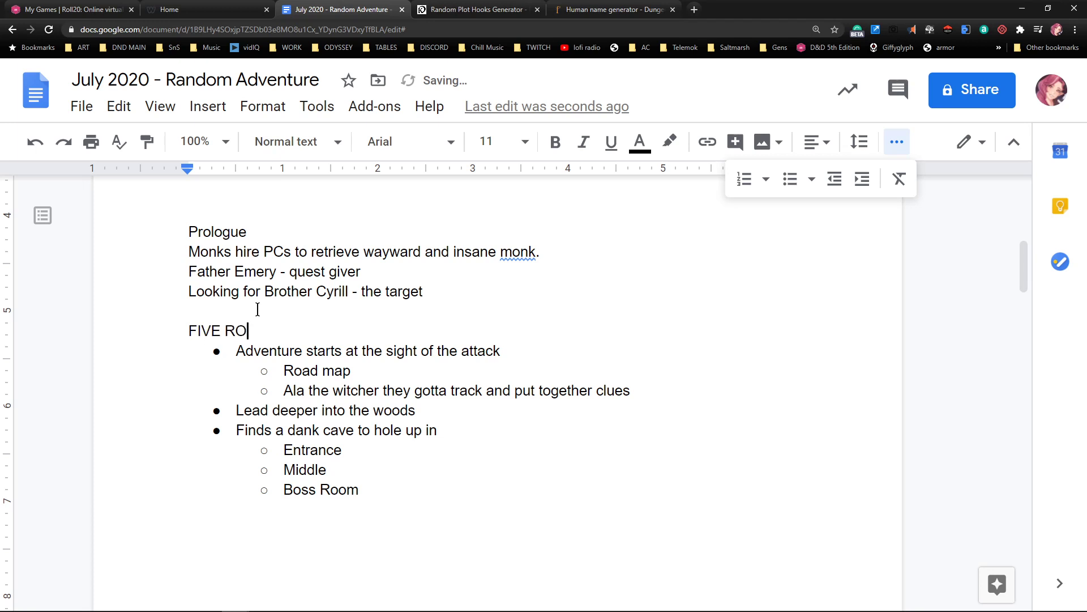
text(OM DUNGEON)
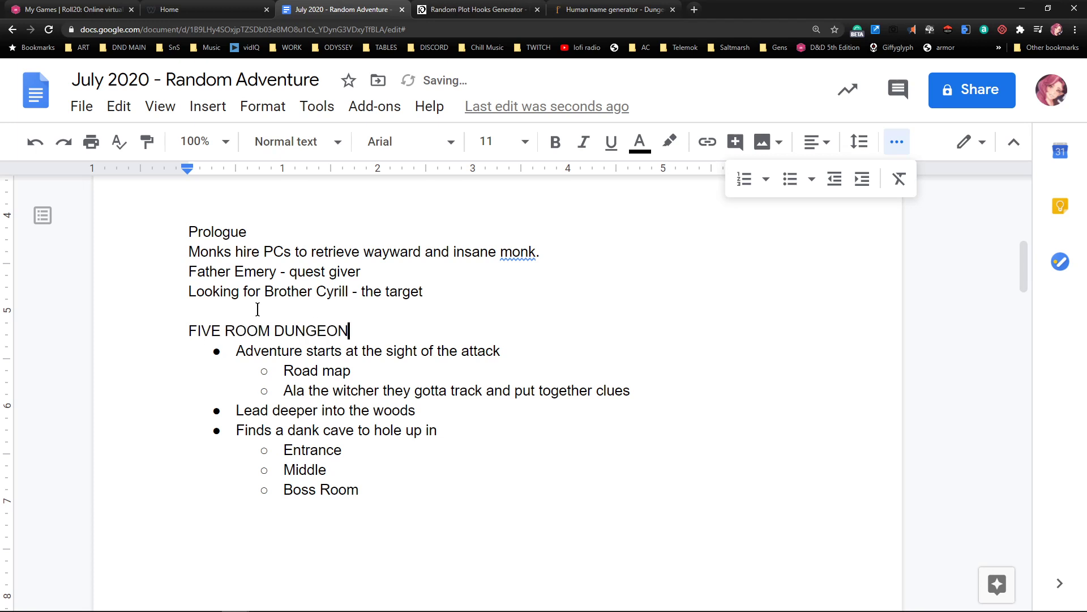
Switch to the Kassoon plot hook generator page and open the site's Wilderness Travel generator
scroll(258, 310, up, 1)
click(471, 11)
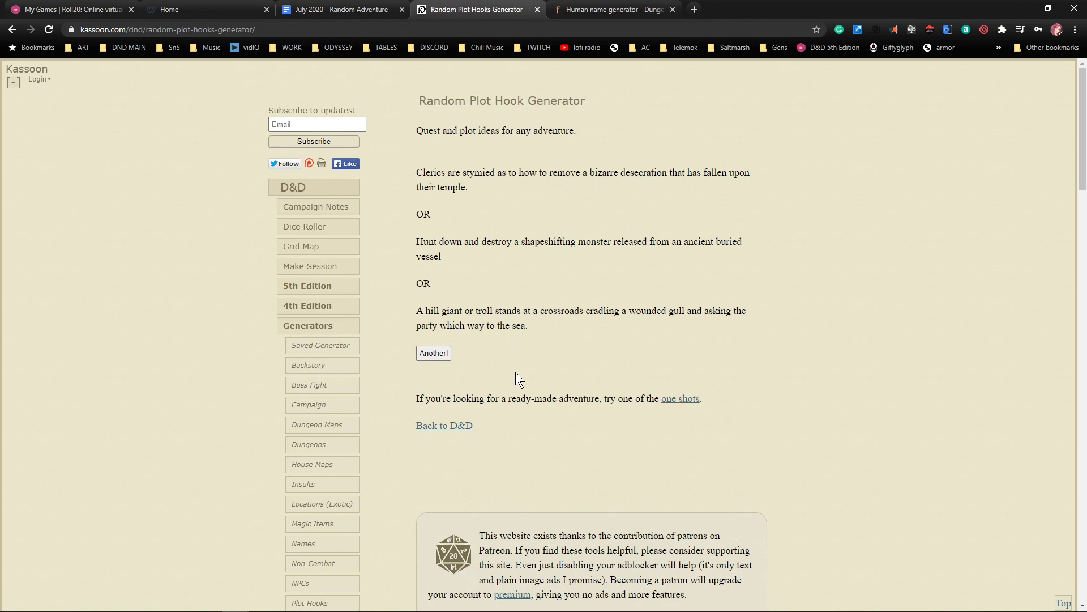
scroll(318, 370, down, 4)
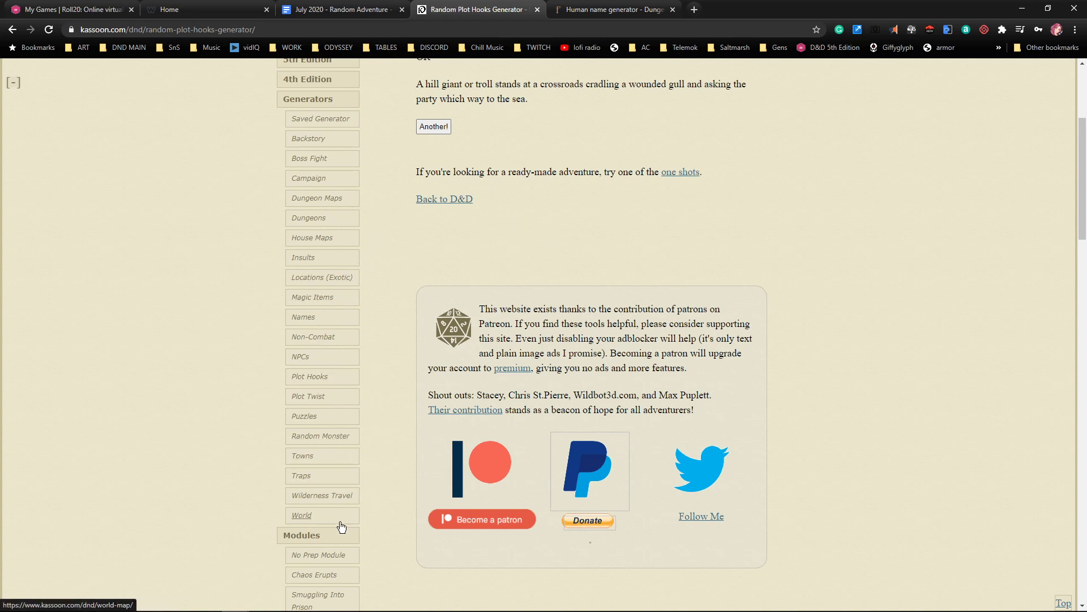
click(326, 497)
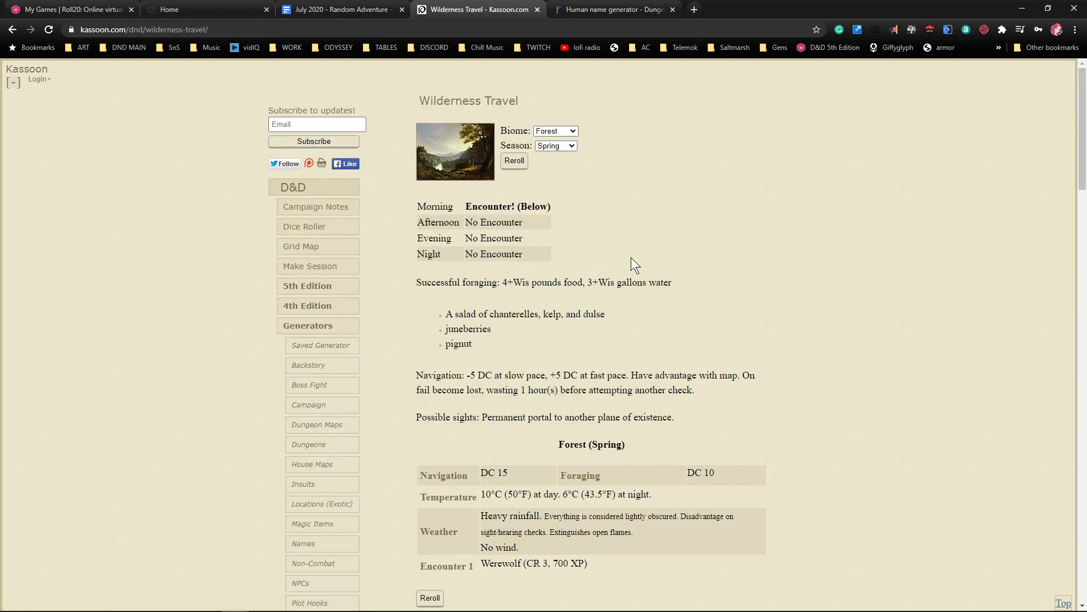
Generate wilderness travel results for the Forest biome, trying Summer first and settling on Autumn as the season
click(569, 133)
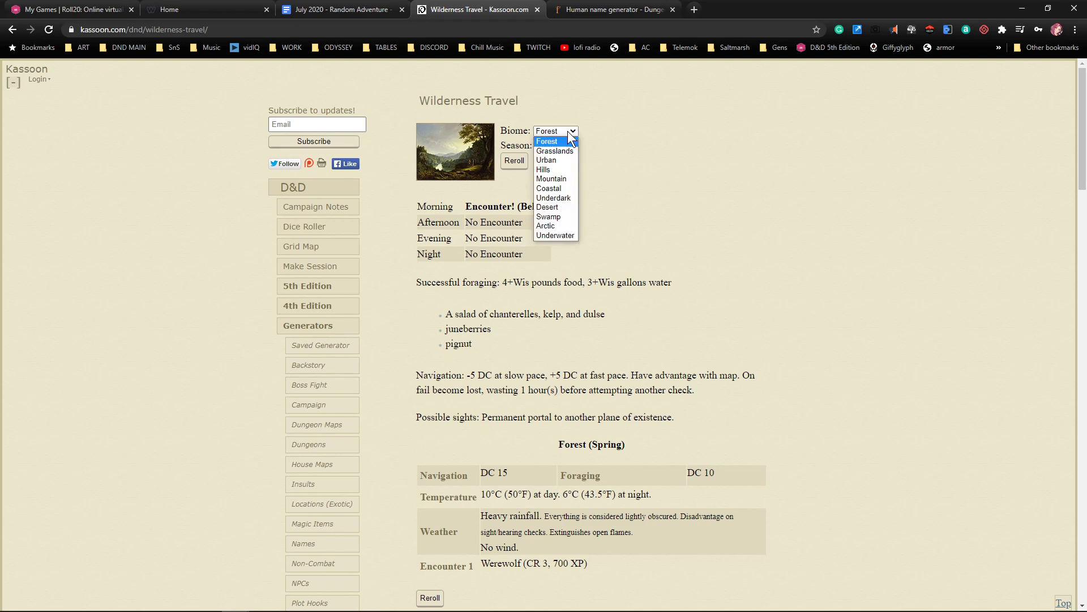
click(565, 142)
click(556, 145)
click(562, 161)
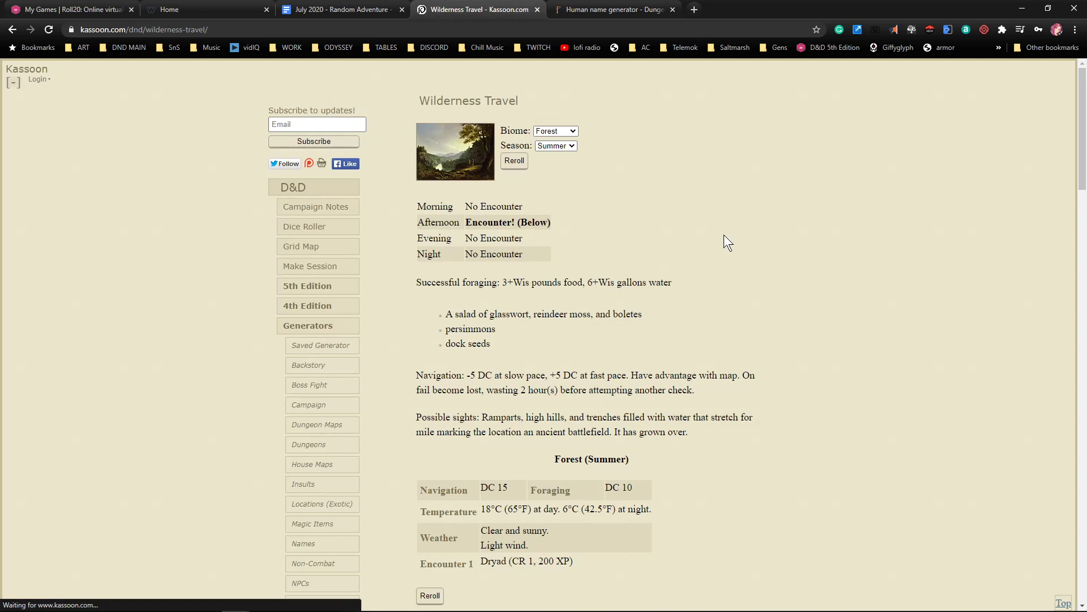
click(568, 148)
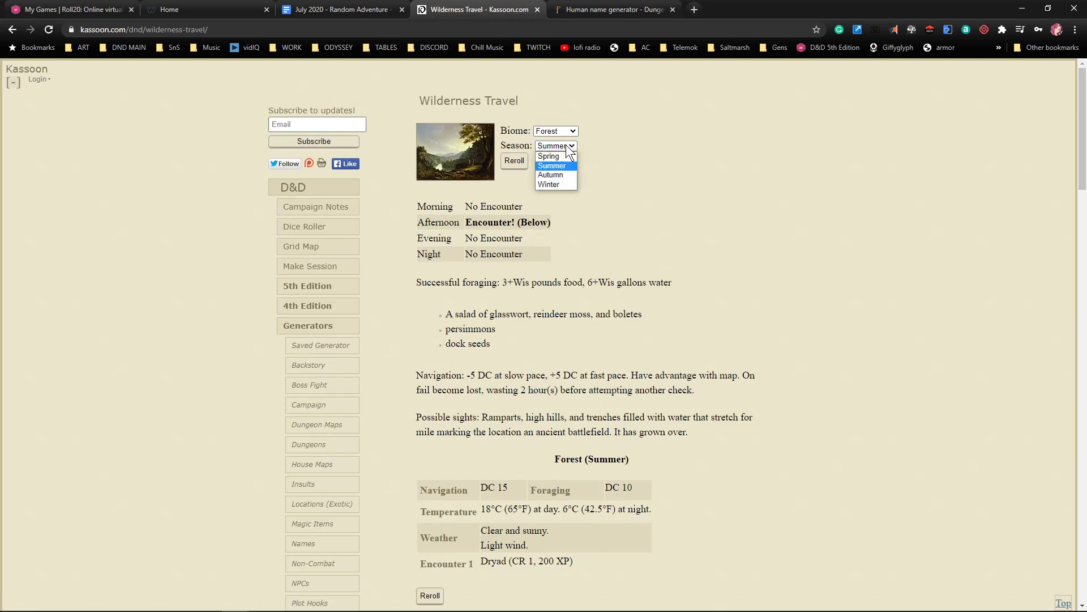
click(566, 176)
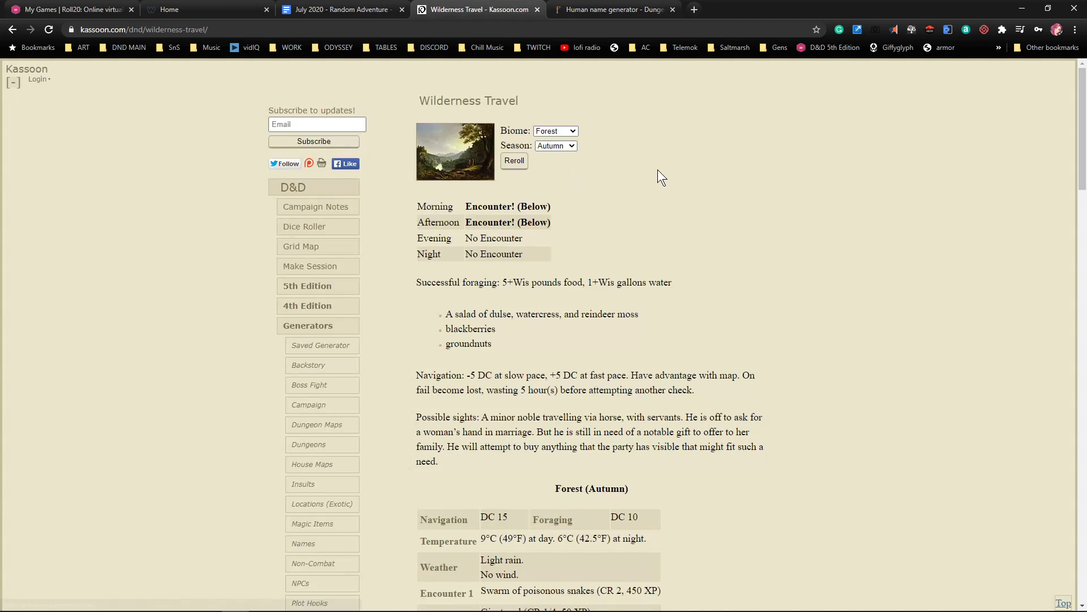
Review the generated Autumn forest results, including the encounter times, foraging, navigation, possible sights, weather and listed encounters
scroll(499, 221, down, 3)
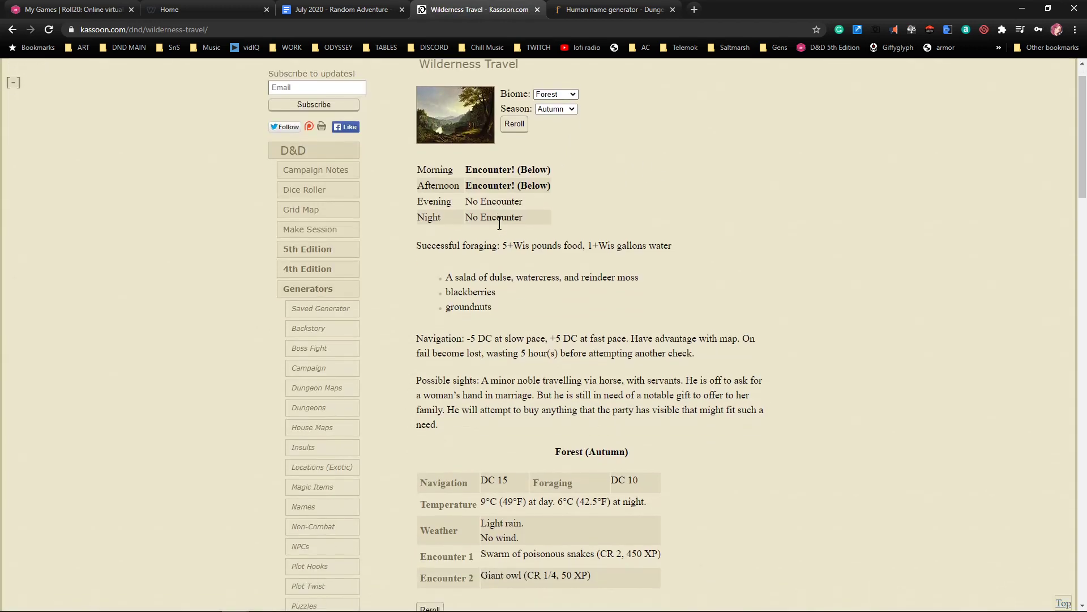
scroll(511, 236, down, 6)
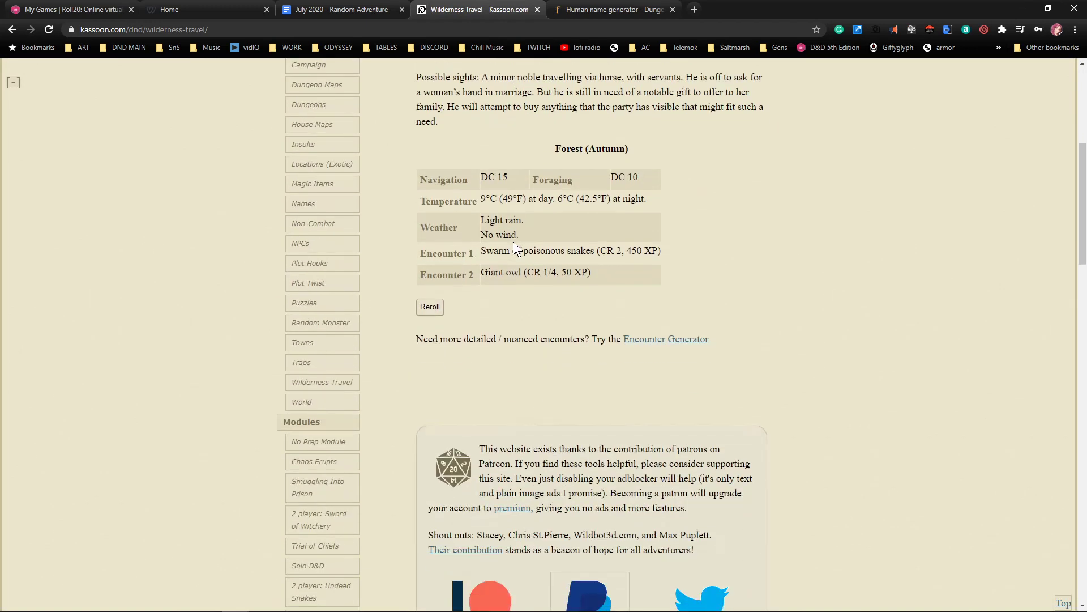
scroll(532, 262, up, 6)
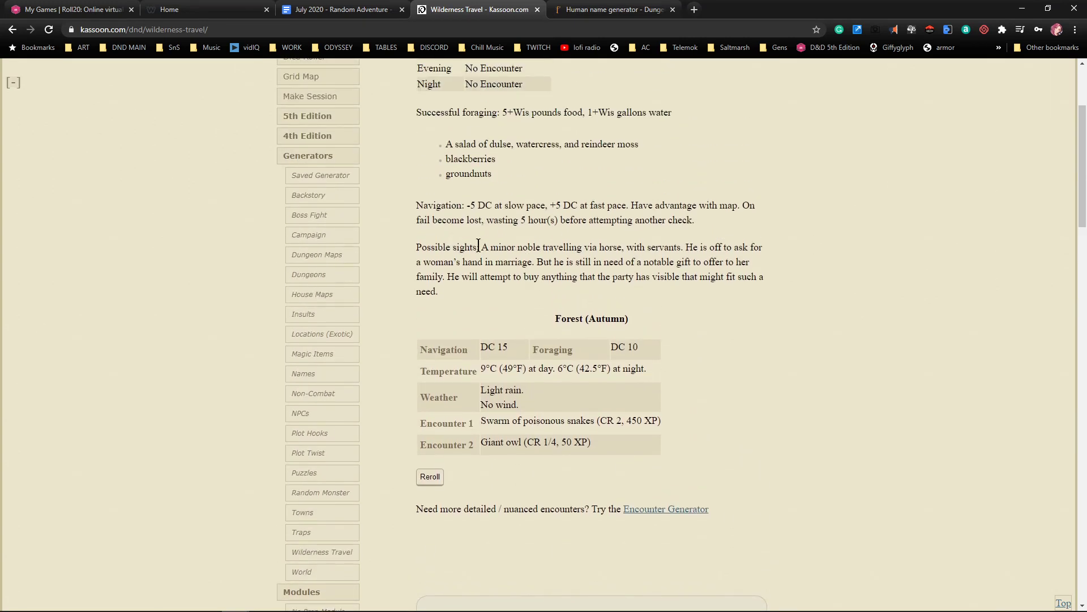
drag(482, 247, 687, 266)
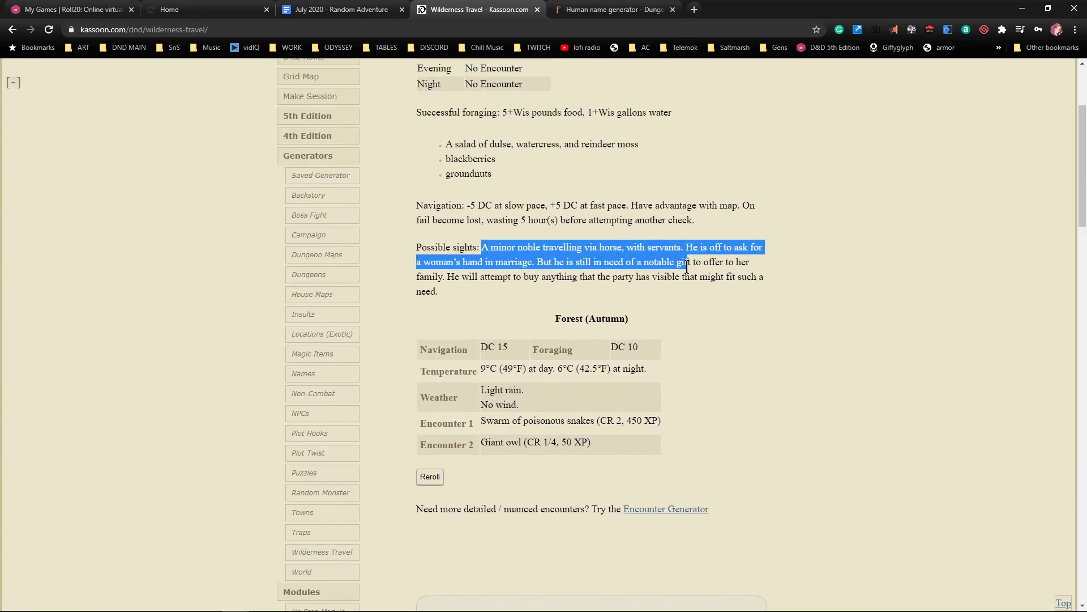
scroll(674, 280, up, 3)
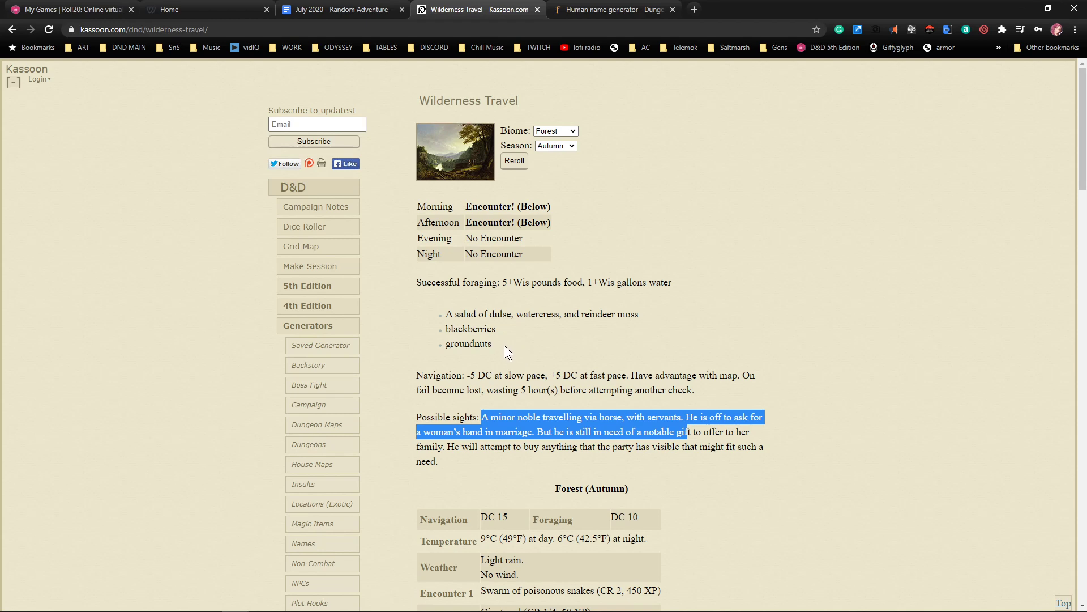
drag(504, 345, 416, 272)
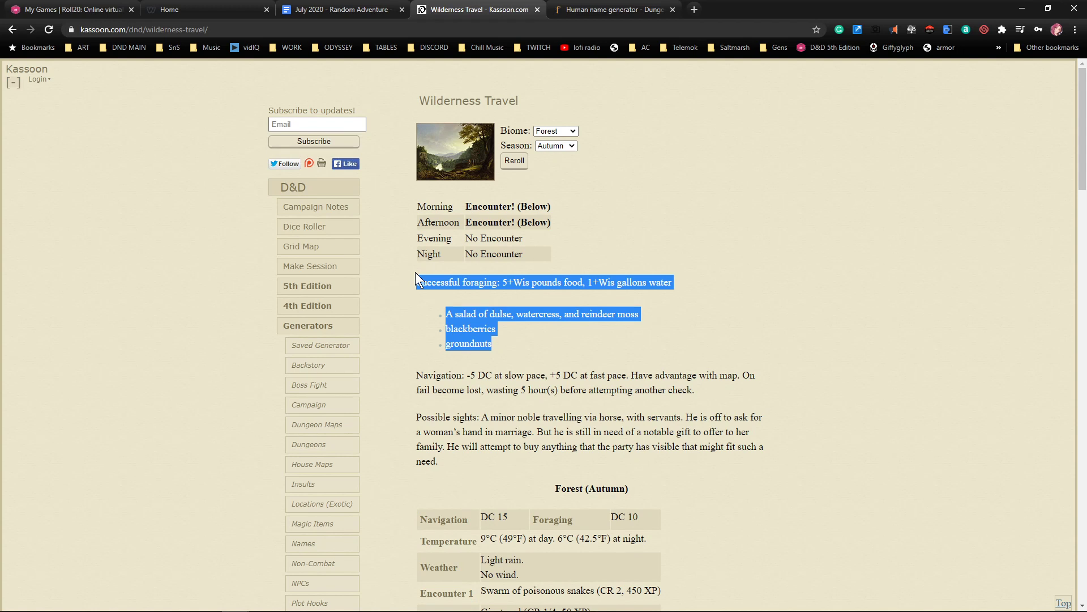
scroll(634, 388, down, 1)
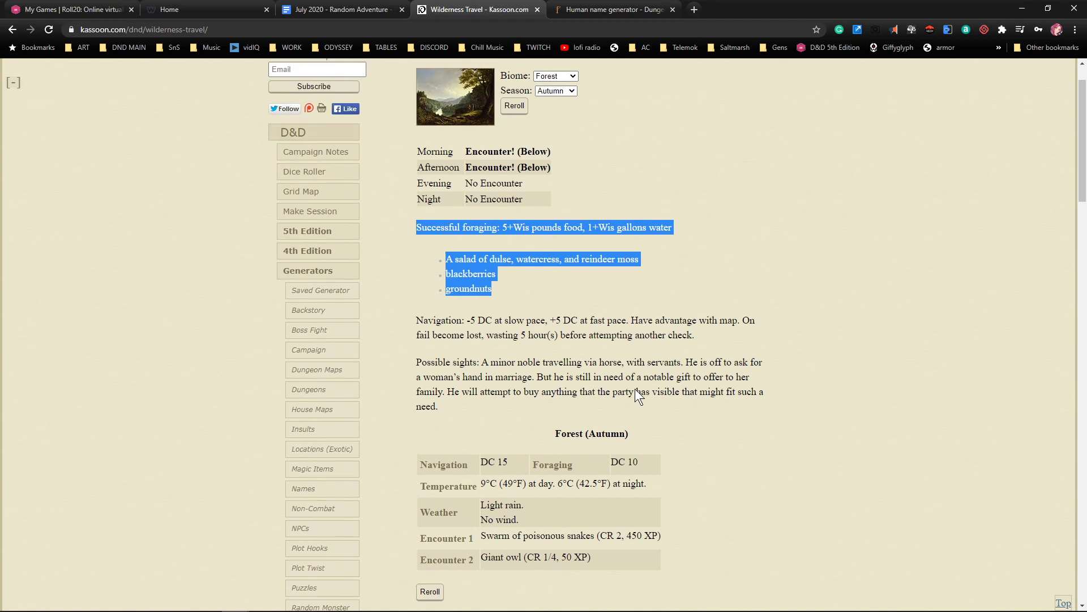
scroll(634, 388, down, 3)
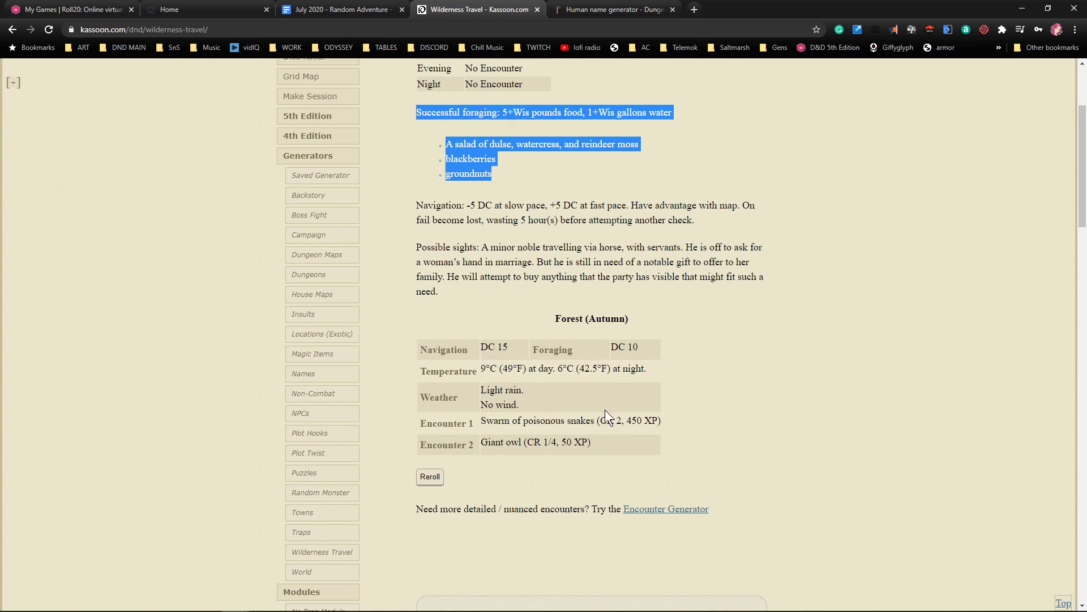
drag(509, 423, 567, 429)
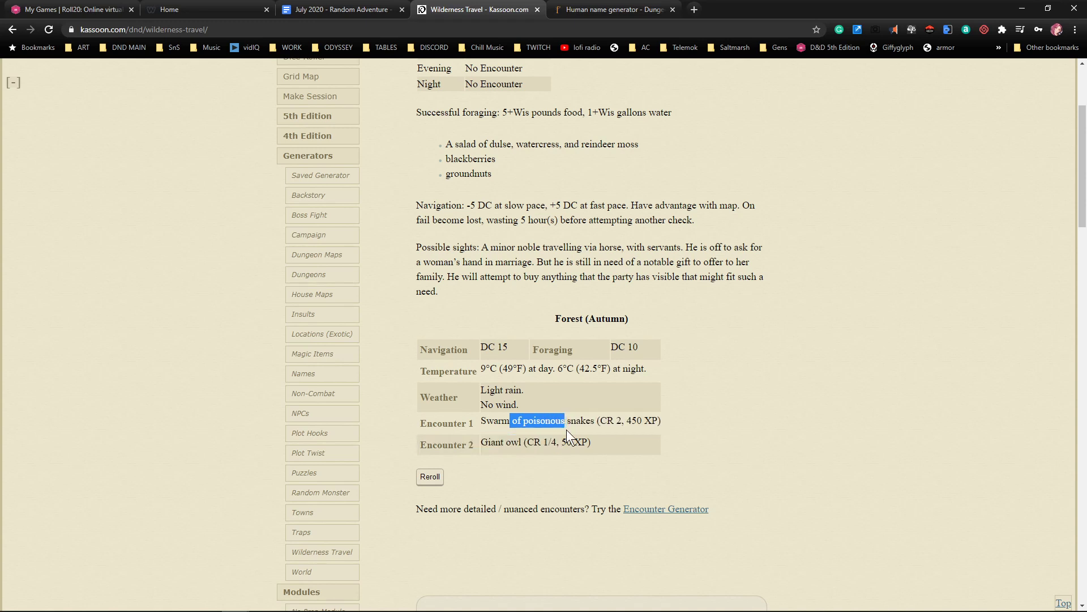
click(648, 437)
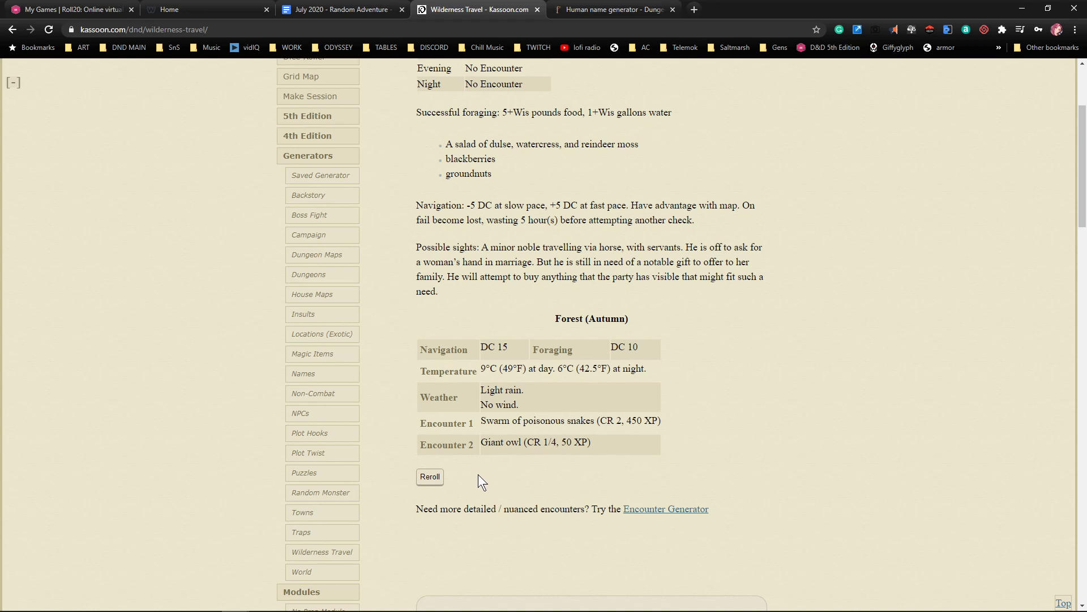
scroll(491, 483, up, 2)
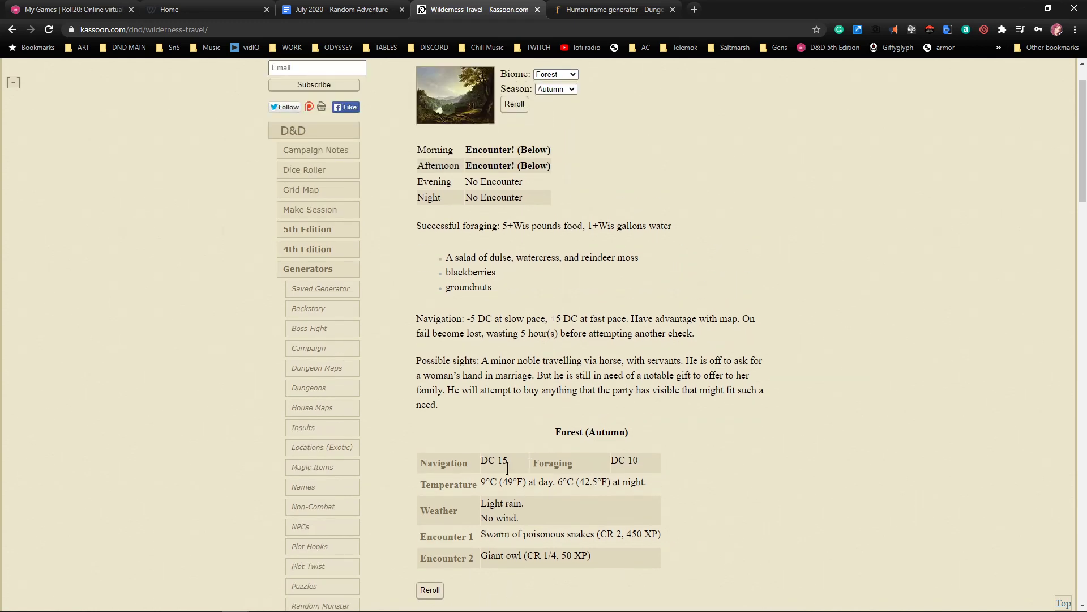
scroll(507, 468, up, 1)
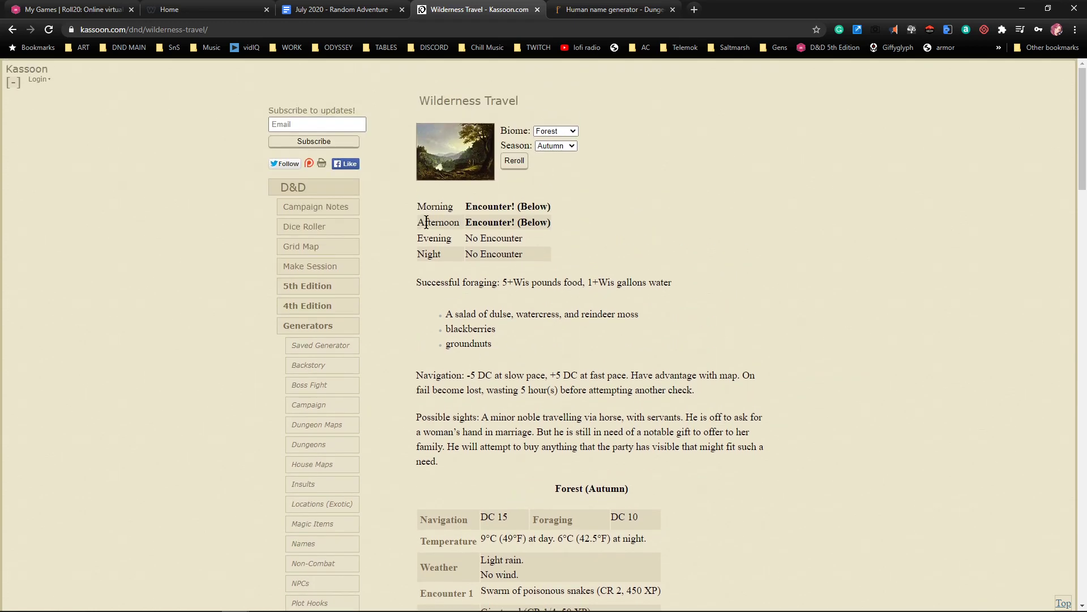
scroll(444, 237, down, 5)
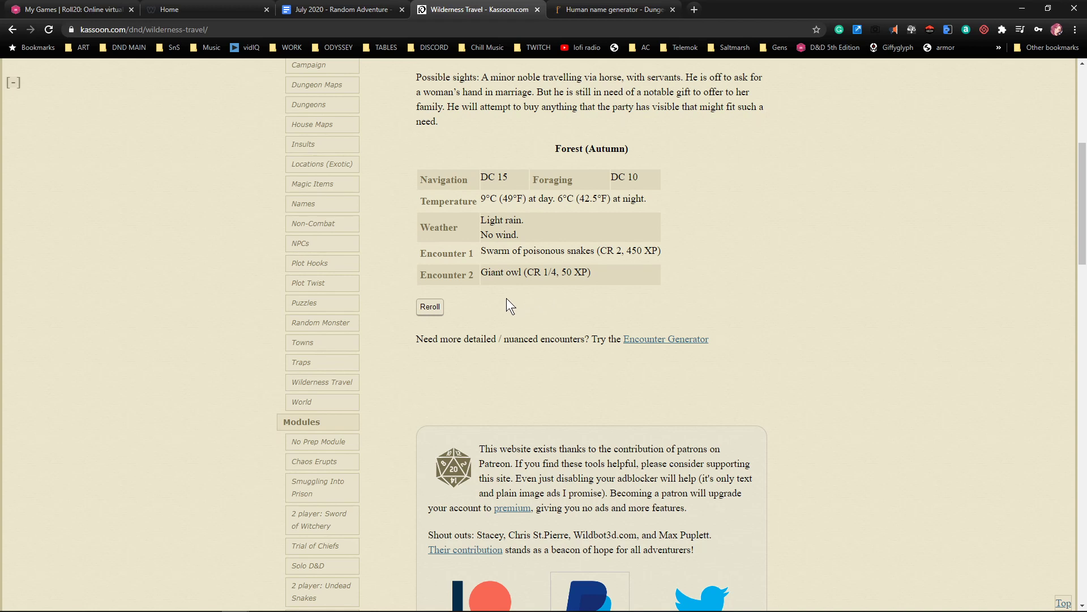
scroll(567, 306, up, 1)
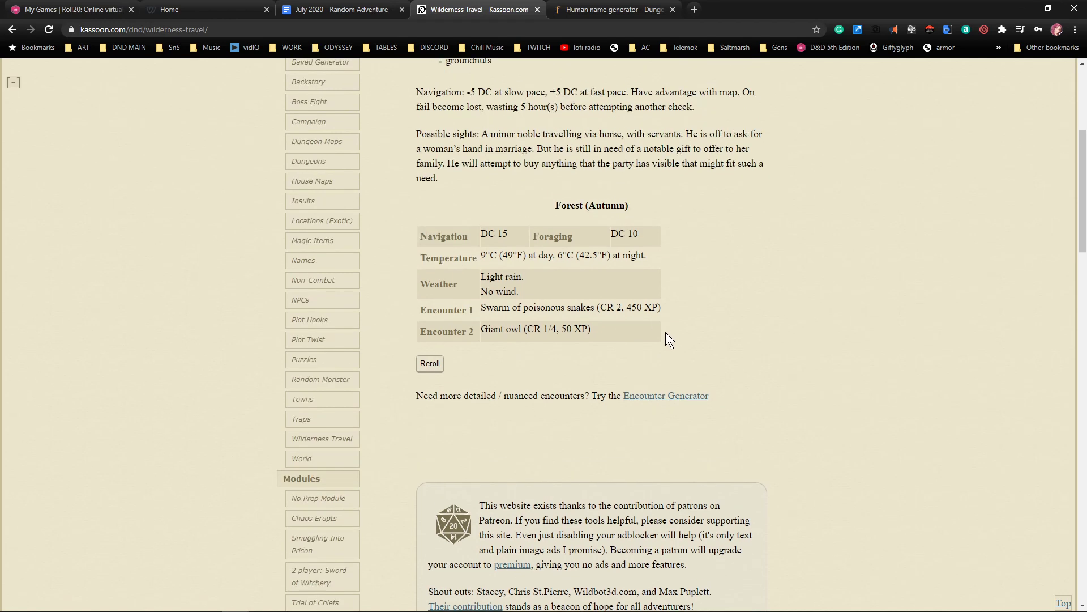
Copy the entire Autumn forest result, from the Morning encounter row through the Encounter 2 row
drag(691, 337, 417, 217)
scroll(470, 179, up, 4)
scroll(443, 245, up, 1)
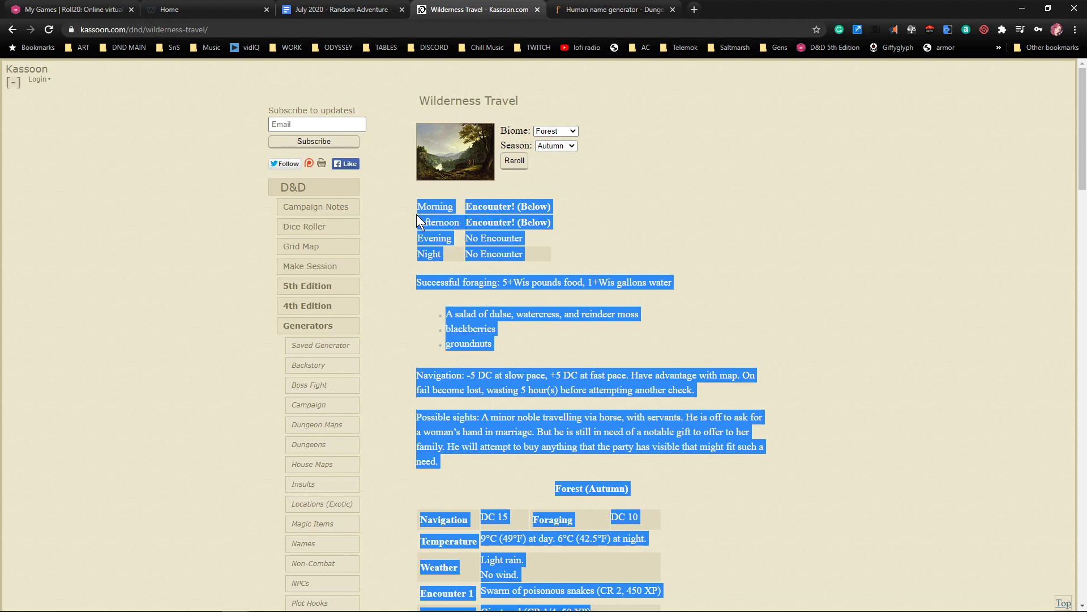
Switch back to the "July 2020 - Random Adventure" document and add a "Forest" line below the bulleted list, followed by the copied travel results
click(322, 8)
scroll(444, 424, down, 3)
click(442, 408)
key(Return)
key(Return)
key(Return)
text(Forest)
key(Return)
scroll(443, 407, down, 15)
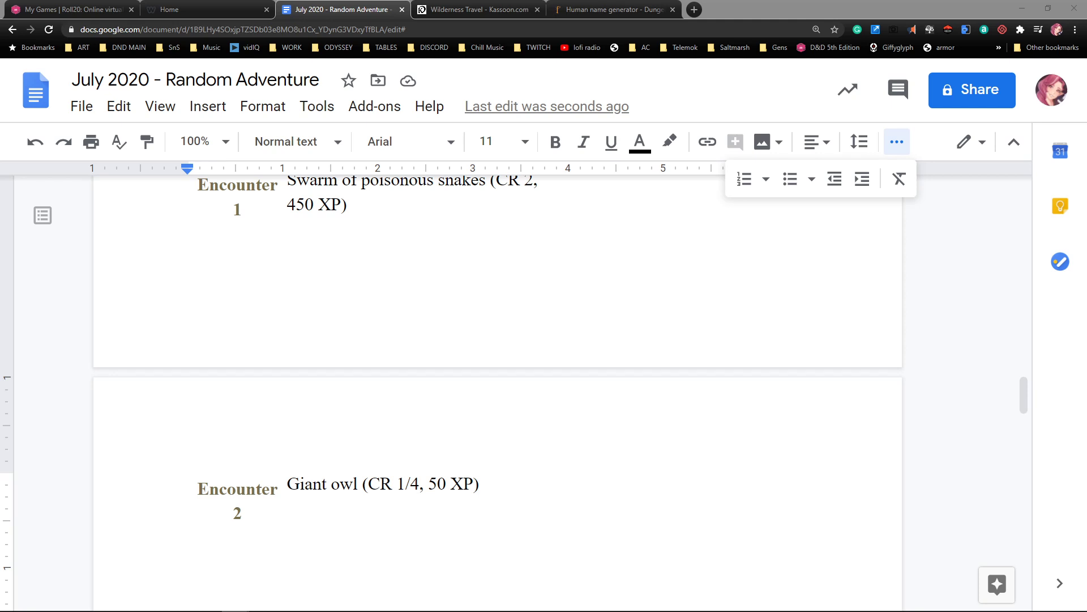
Open the forest name generator in a new browser tab and copy the name "Langberg Woods"
mouse_move(637, 2)
mouse_down()
mouse_move(634, 22)
mouse_move(651, 10)
mouse_move(641, 8)
mouse_up()
scroll(563, 276, down, 4)
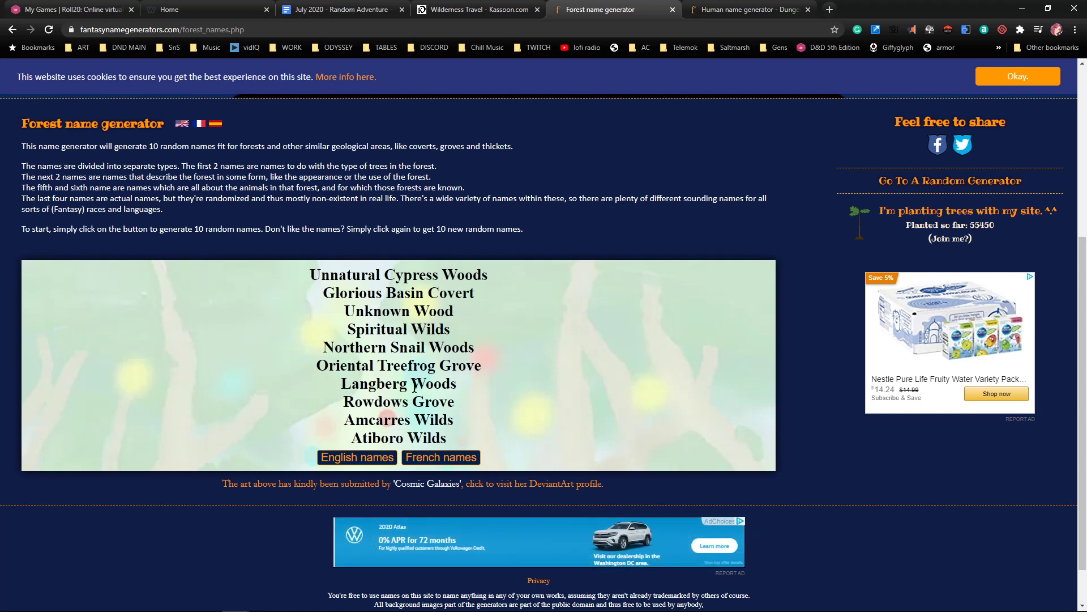
drag(341, 384, 462, 385)
key(ctrl+c)
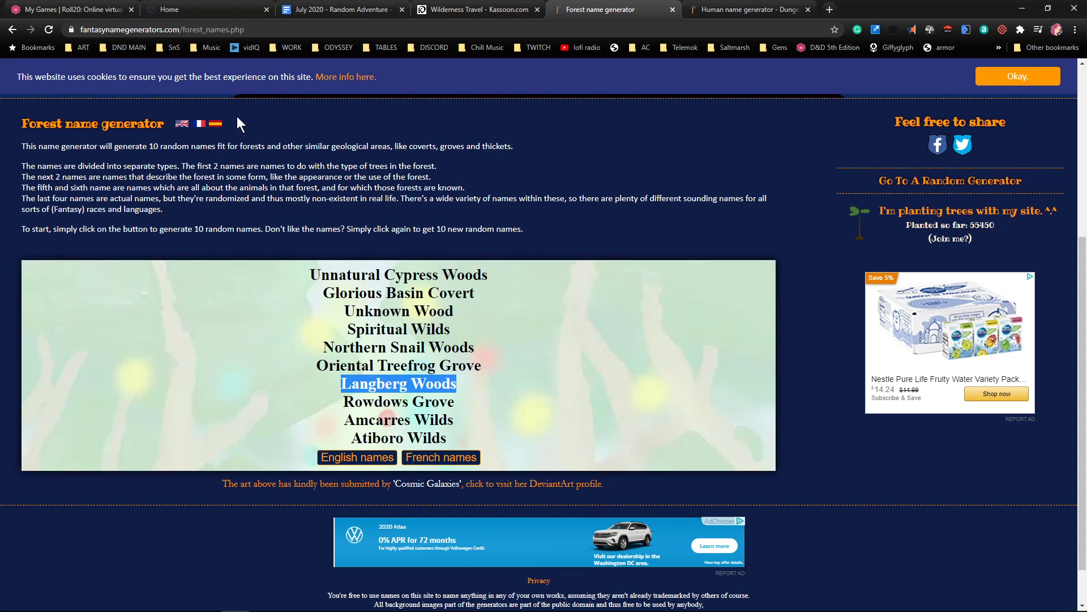
Return to the "July 2020 - Random Adventure" document and clear the formatting of all its text, including the pasted travel results
click(340, 10)
scroll(360, 395, up, 8)
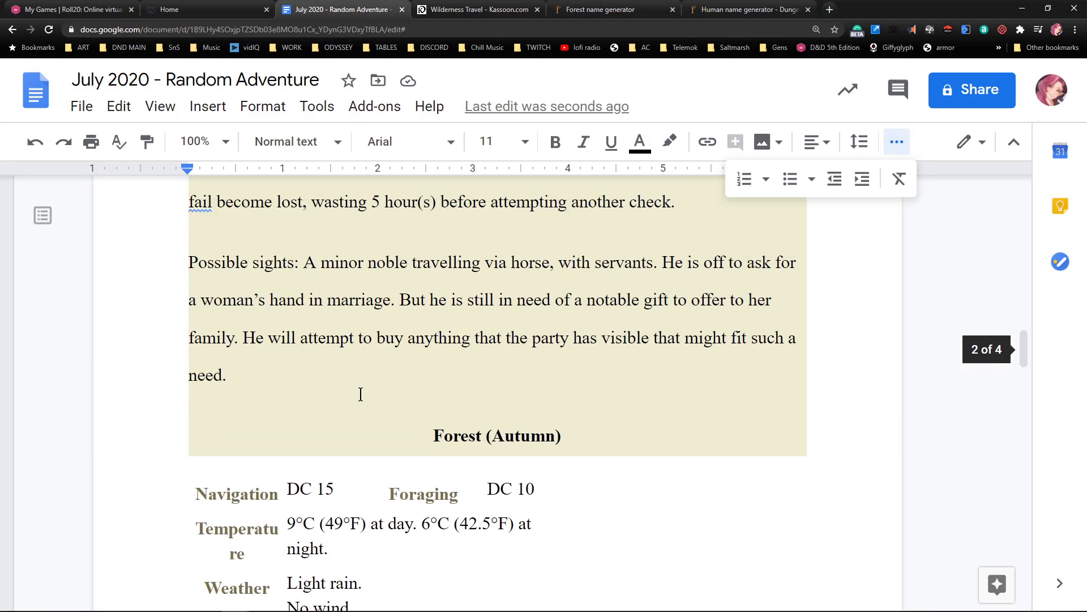
key(ctrl+a)
click(899, 179)
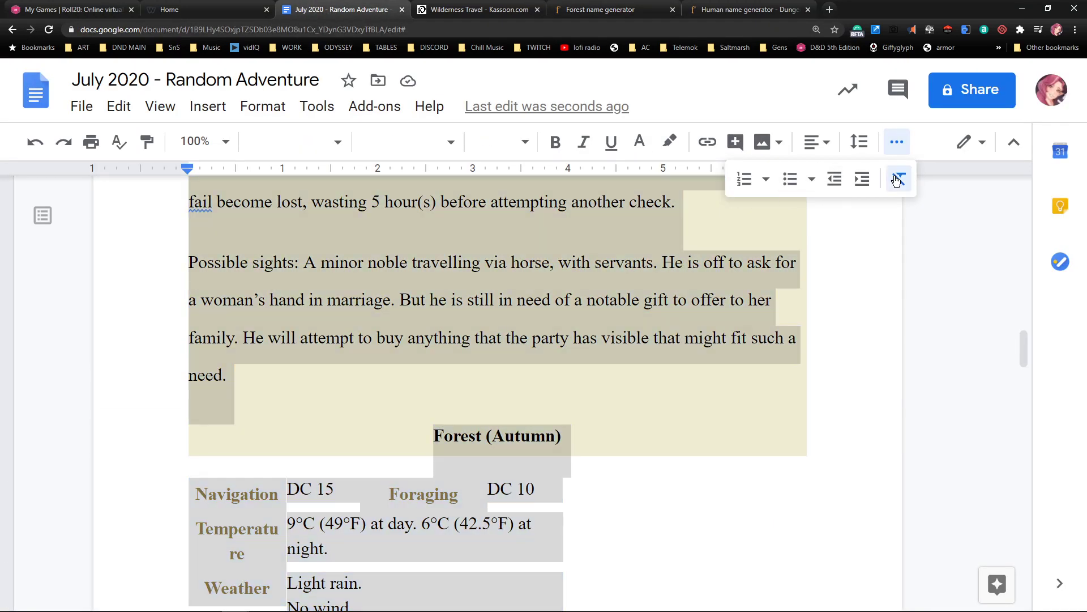
scroll(502, 470, up, 15)
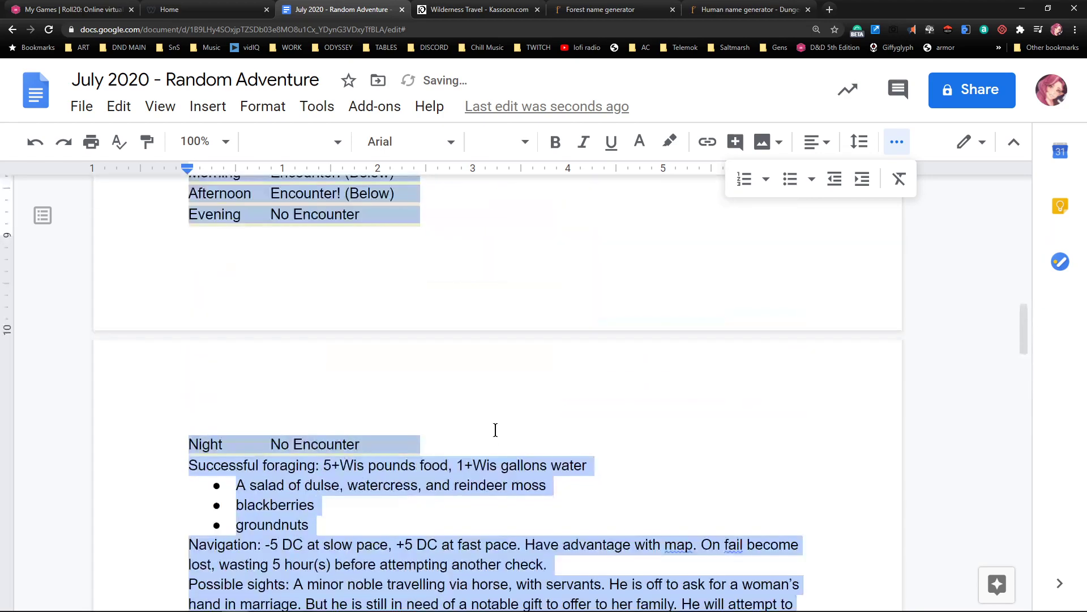
scroll(479, 447, down, 7)
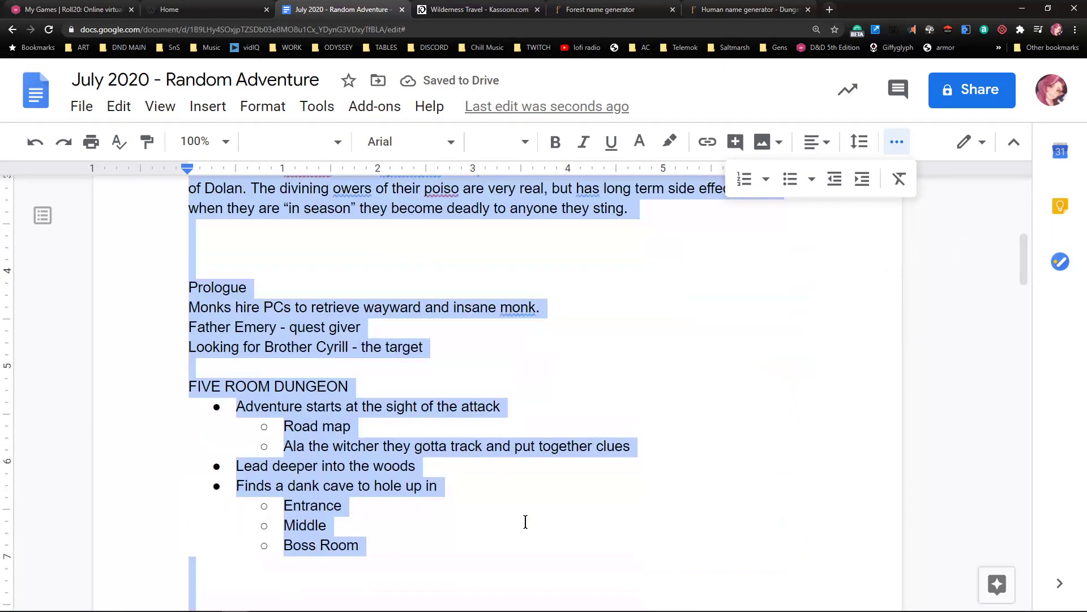
Complete the "Forest" line as "Forest - Langberg Woods" and clear the formatting of all the document's text
click(516, 521)
scroll(468, 481, down, 3)
scroll(467, 480, down, 1)
click(229, 413)
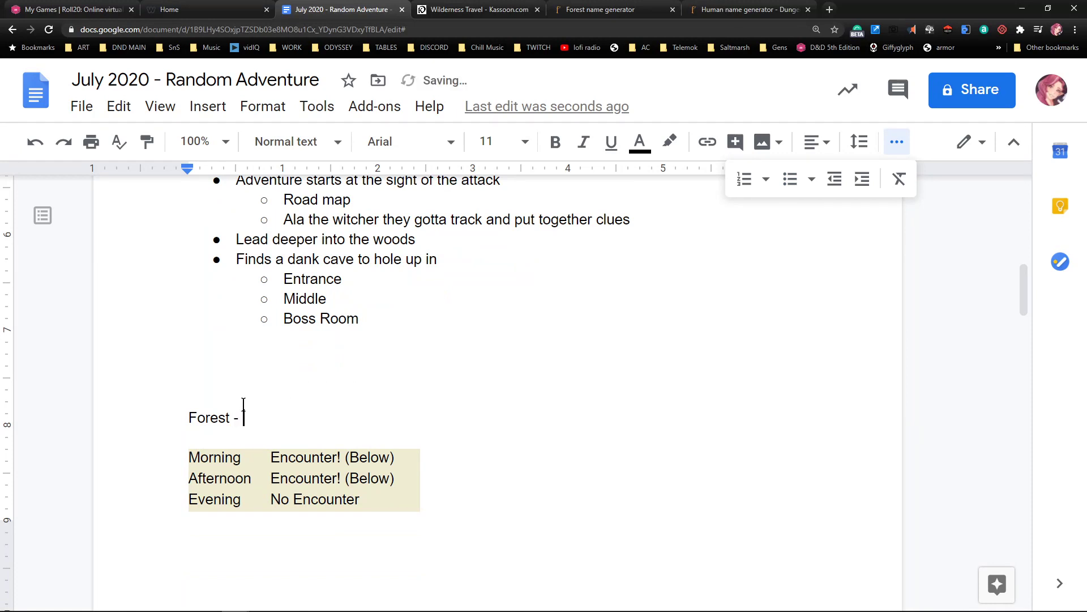
key(ctrl+v)
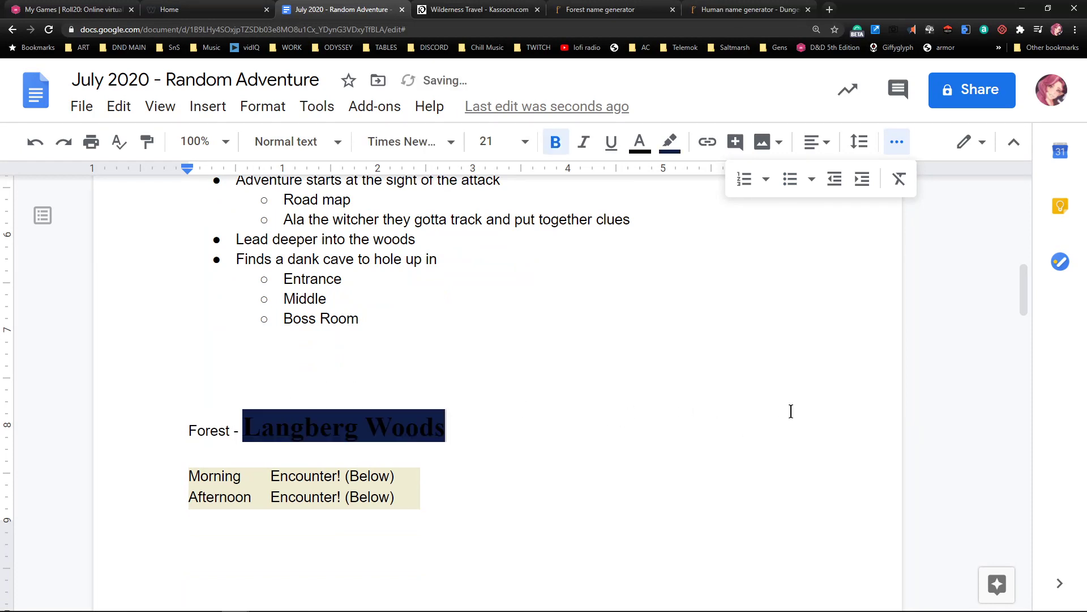
key(ctrl+a)
click(899, 178)
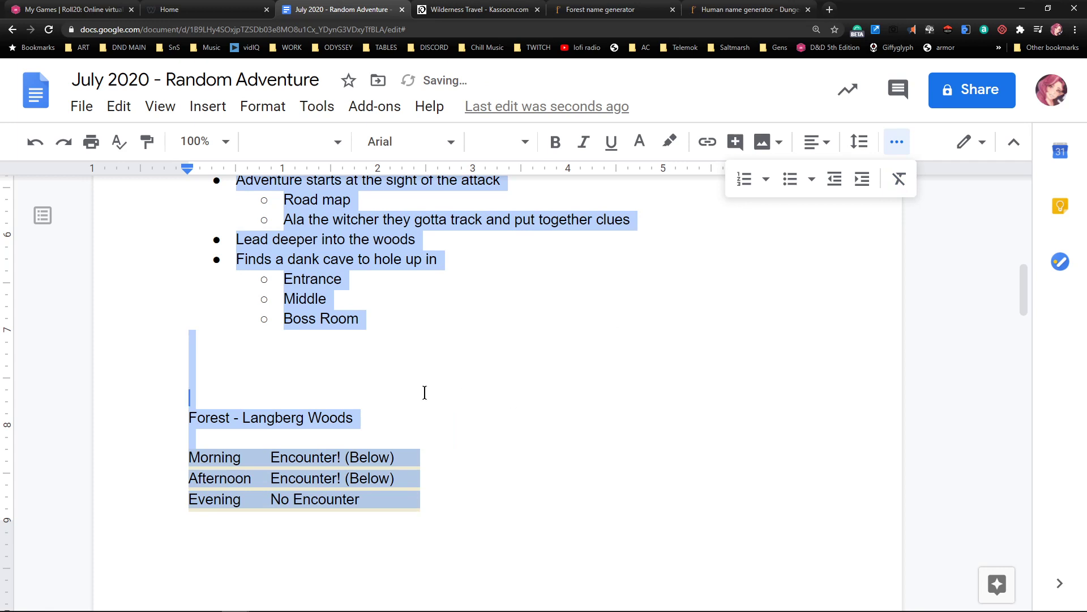
click(465, 395)
Delete the table with the Morning, Afternoon, Evening and Night encounter rows below "Forest - Langberg Woods"
scroll(344, 399, down, 4)
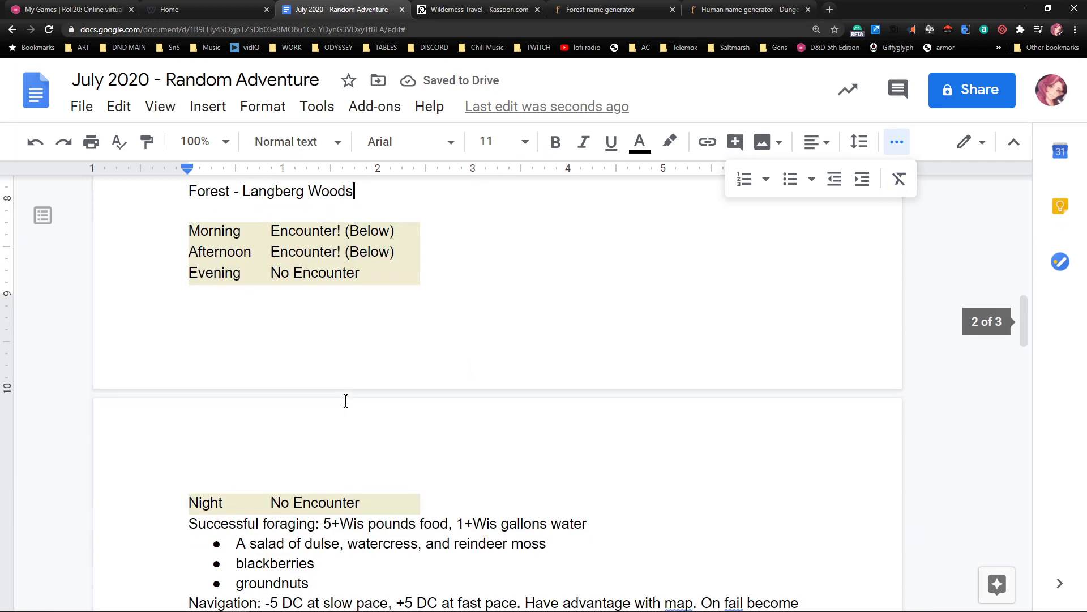
scroll(354, 415, down, 1)
scroll(351, 421, up, 1)
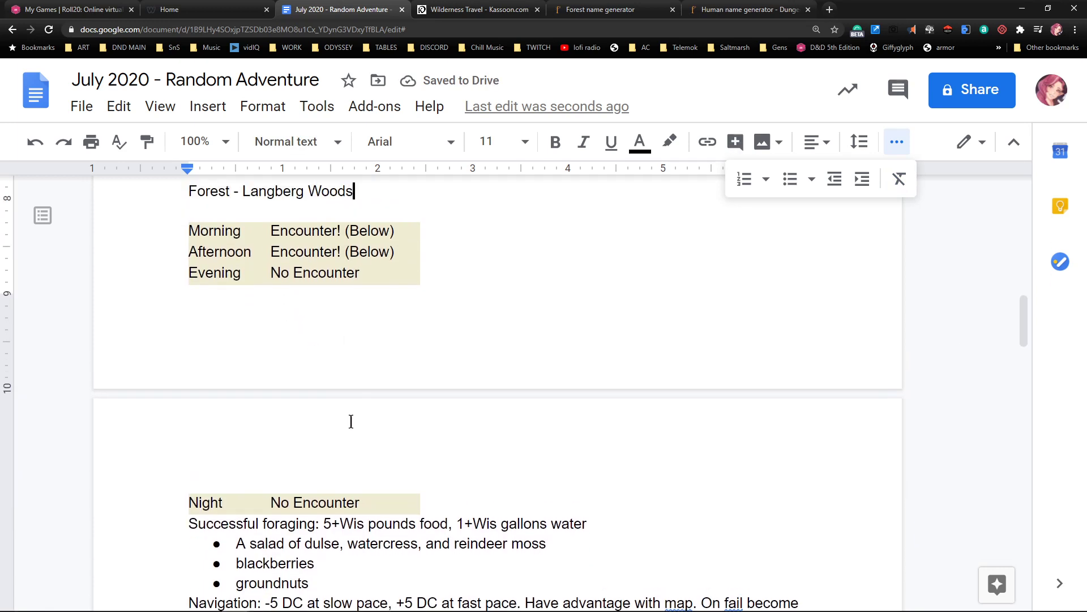
click(369, 503)
drag(273, 434, 182, 235)
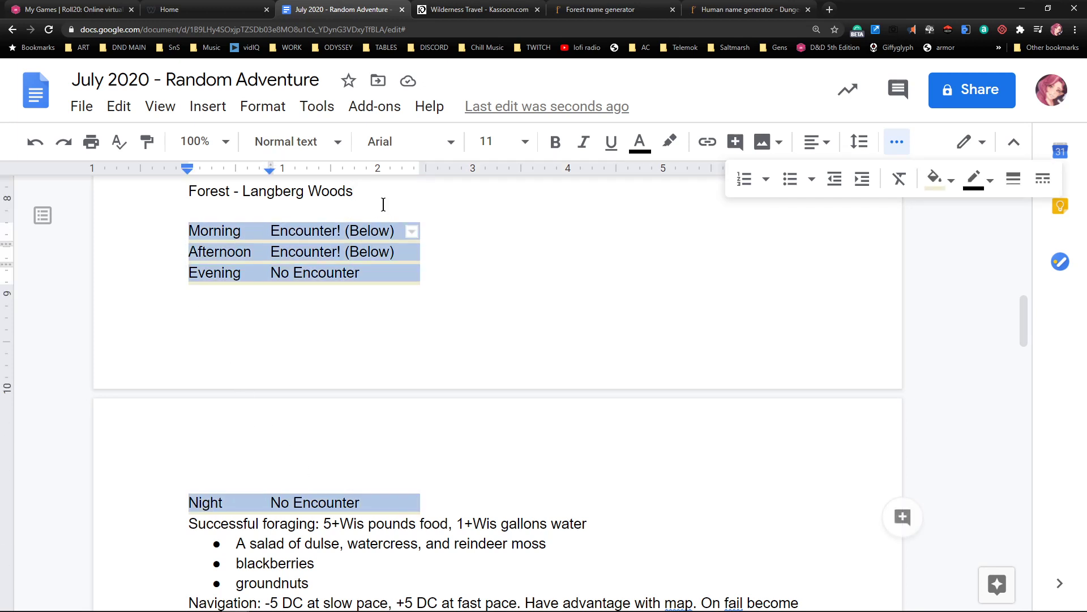
drag(384, 205, 386, 202)
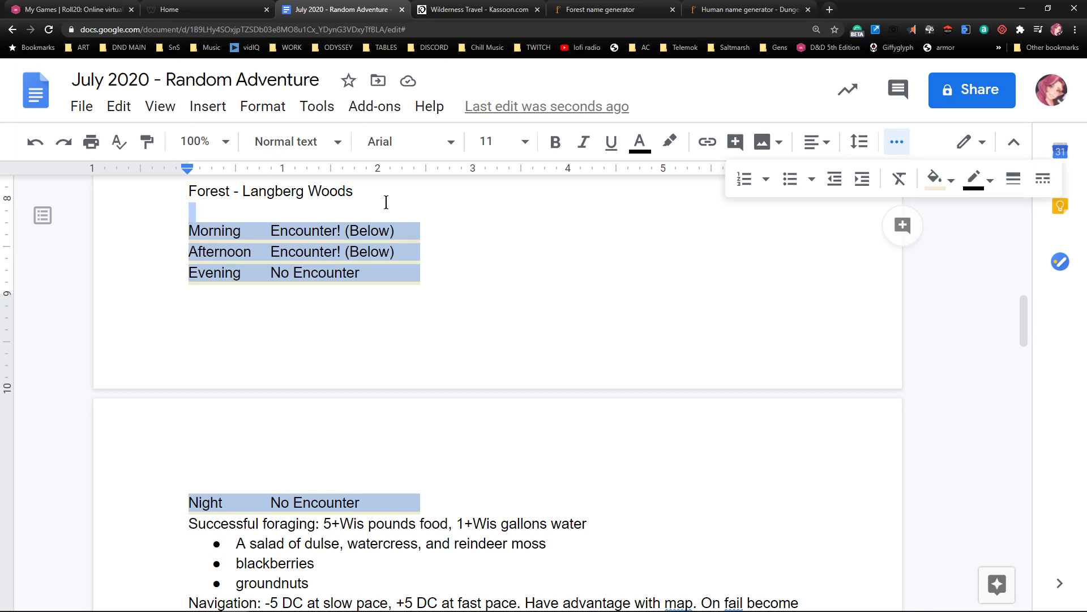
key(Delete)
Below "Forest - Langberg Woods", add the lines "Bizarre mix of", "Giant Owls", "Poisonous Snake Swarms" and "Glowing magenta eyes."
key(Return)
key(Return)
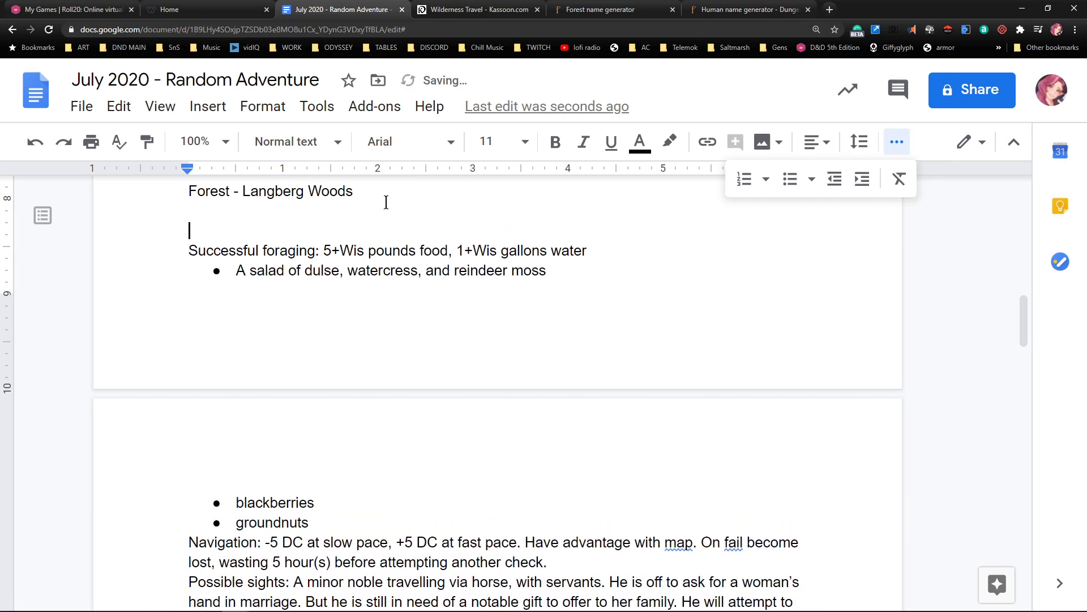
text(Bizarre mix of)
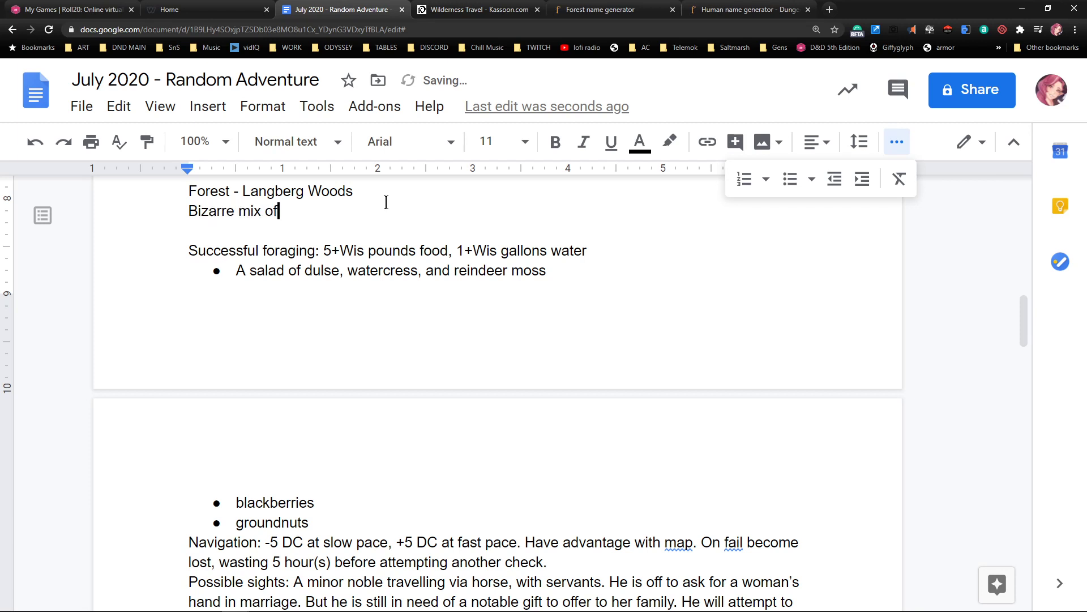
key(Return)
text(Giant Owls)
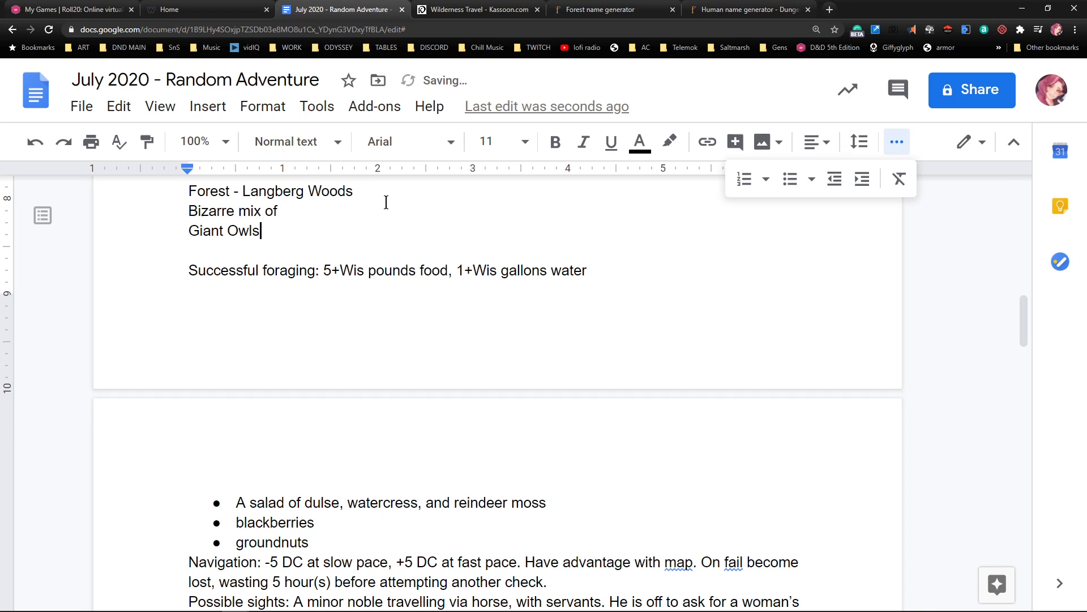
key(Return)
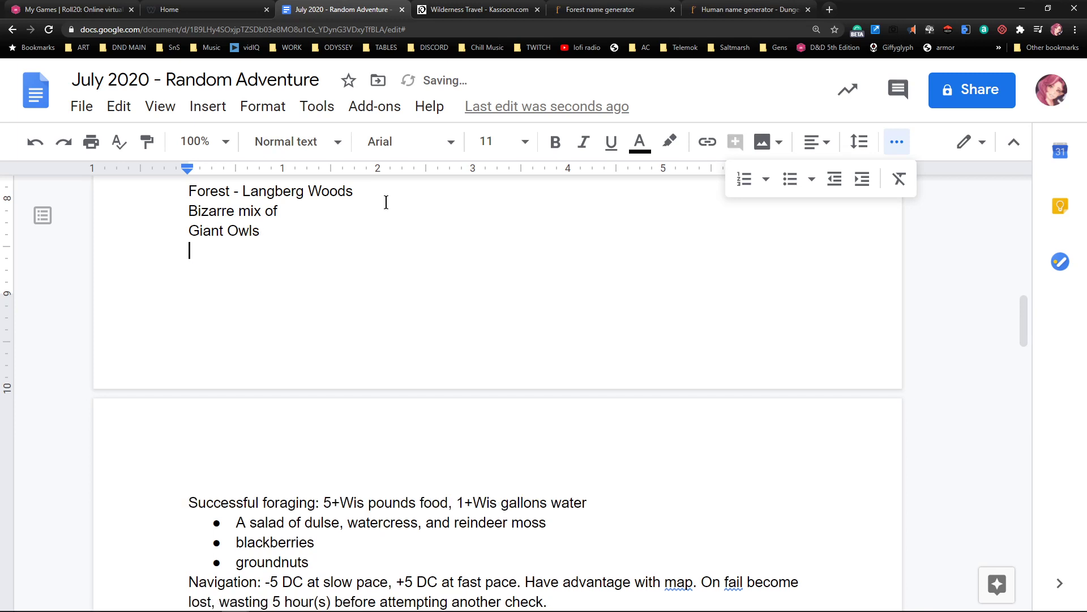
text(Poisonous SNake Swarms)
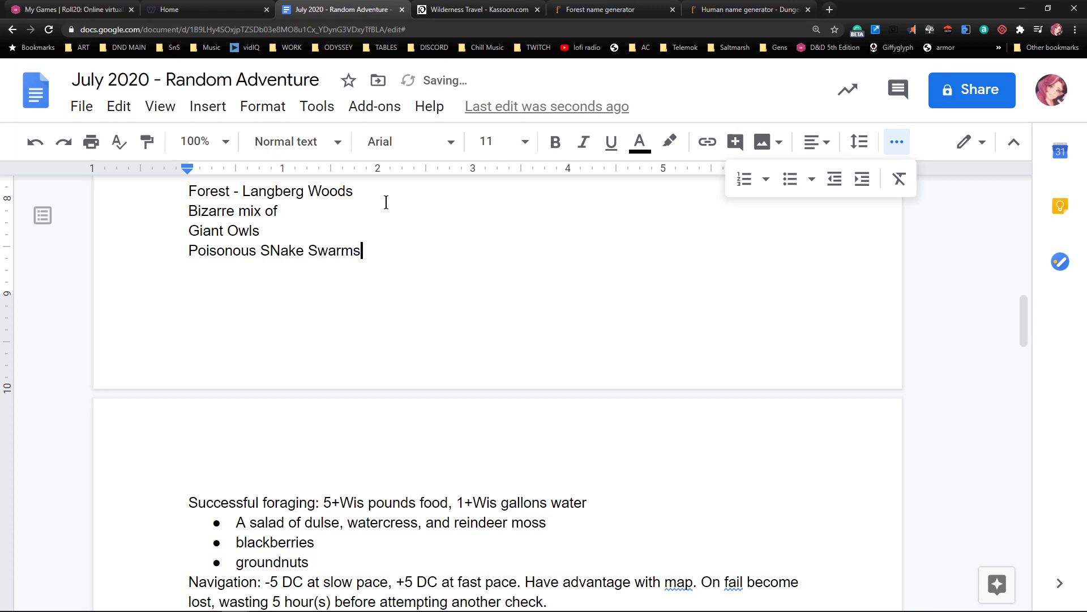
key(BackSpace)
text(n)
key(Right)
key(Return)
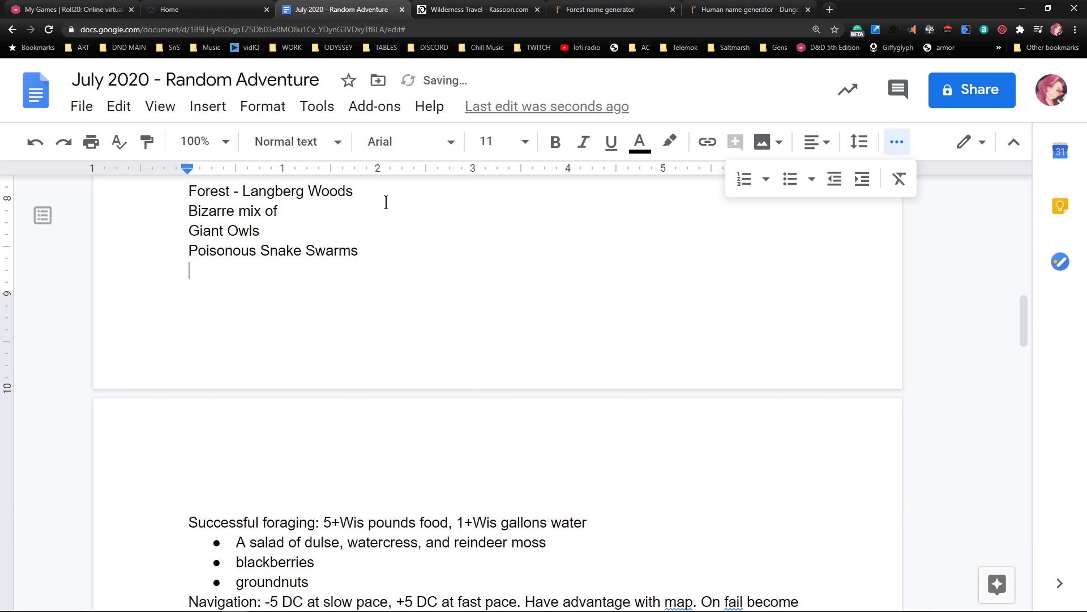
text(Glowing magenta eyes.)
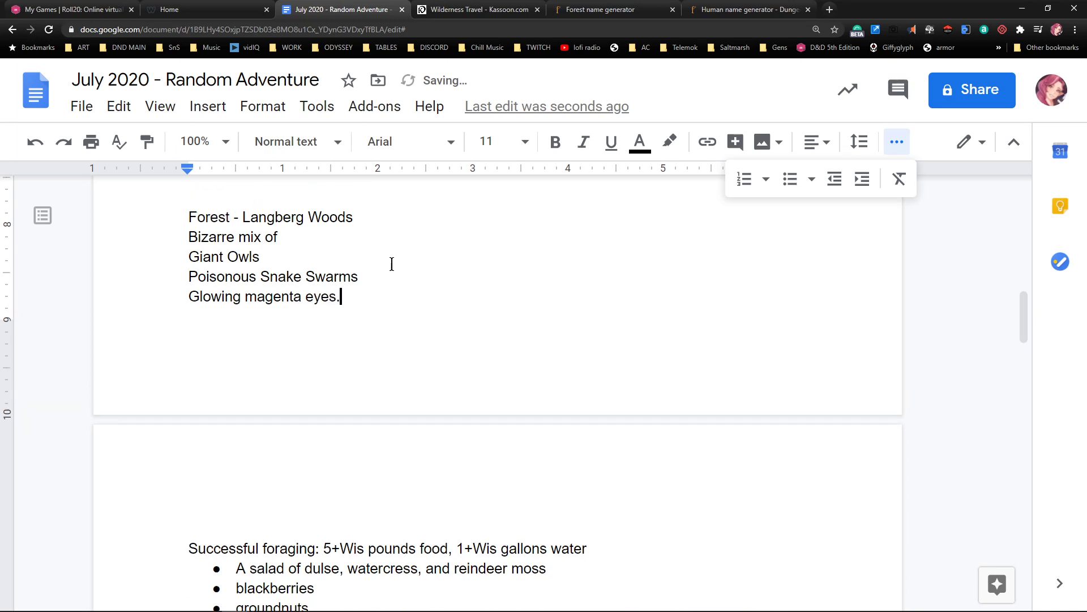
Delete the "Possible sights" paragraph about the travelling minor noble from the forest travel results
scroll(386, 266, up, 4)
scroll(383, 294, down, 5)
scroll(387, 341, down, 2)
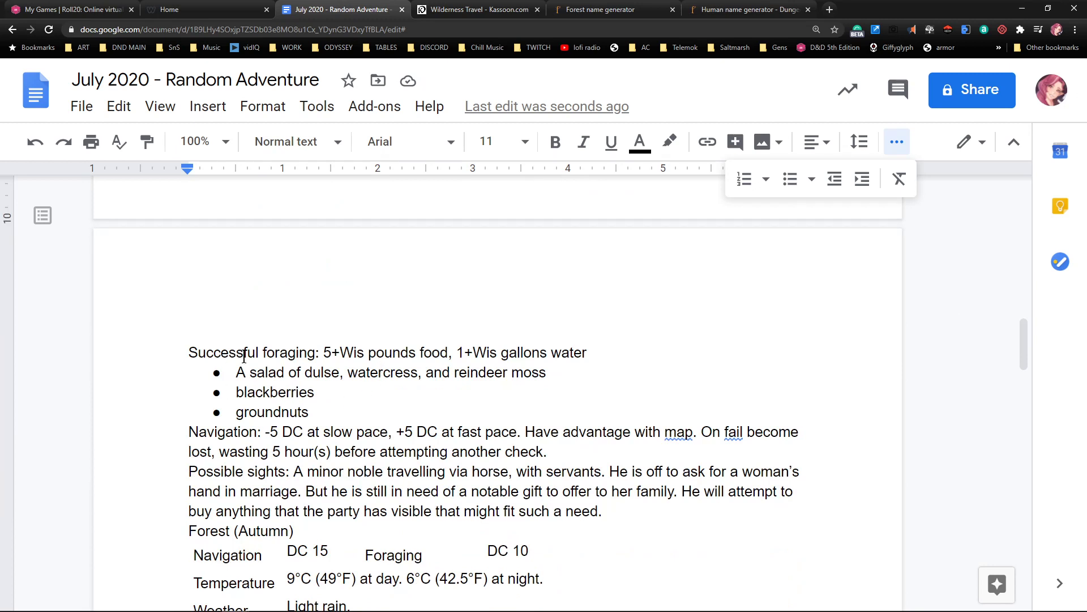
scroll(229, 356, down, 3)
scroll(227, 311, down, 1)
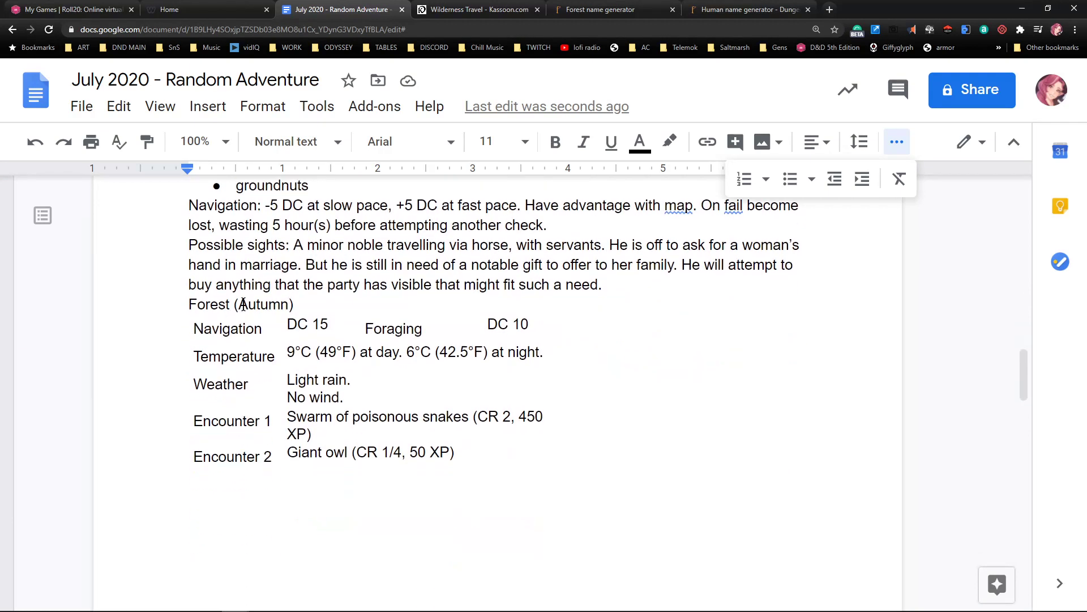
drag(191, 248, 633, 278)
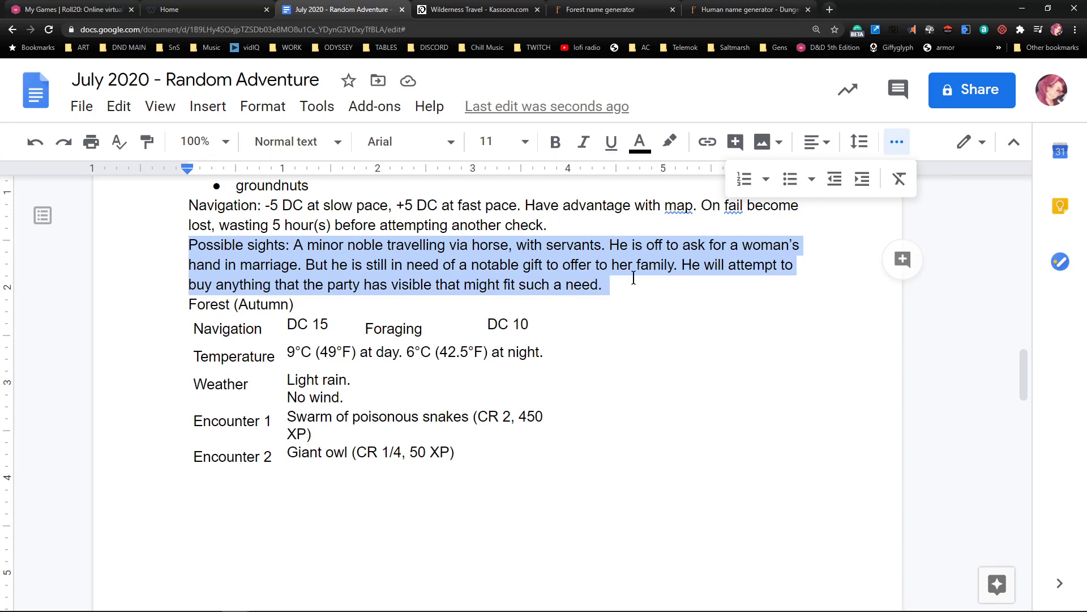
key(BackSpace)
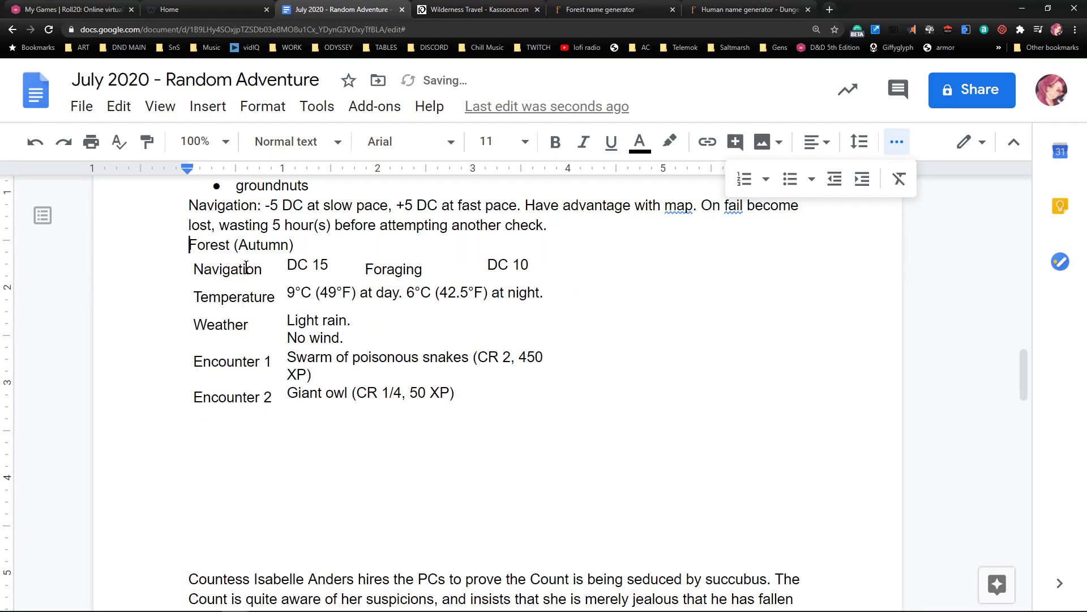
Insert a horizontal line between the Forest (Autumn) table and the Countess paragraph, with extra blank space above it
scroll(272, 284, up, 1)
scroll(338, 312, down, 1)
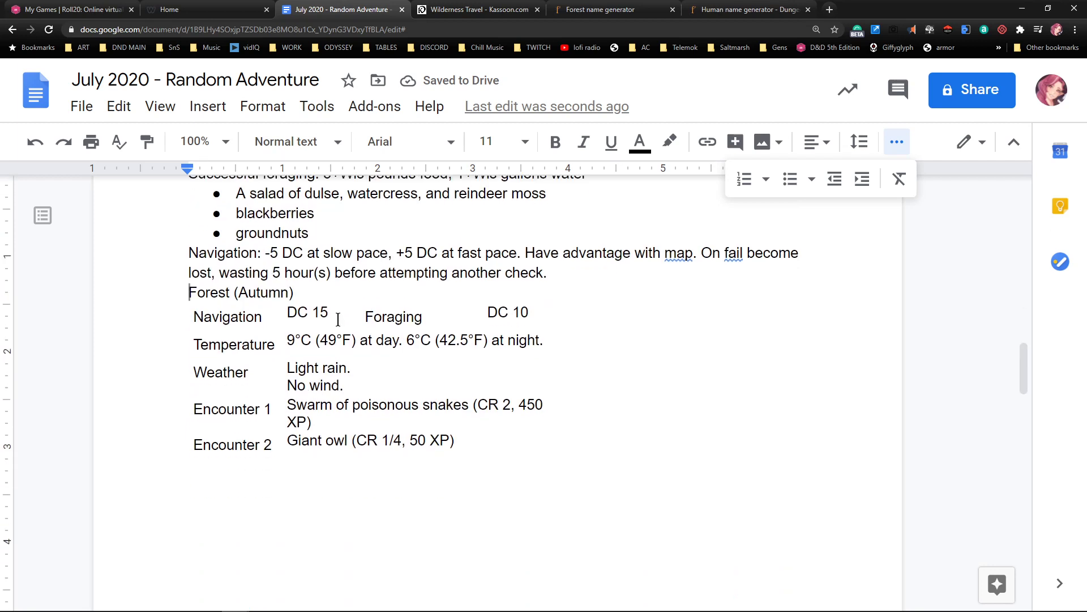
scroll(339, 322, down, 3)
double_click(215, 265)
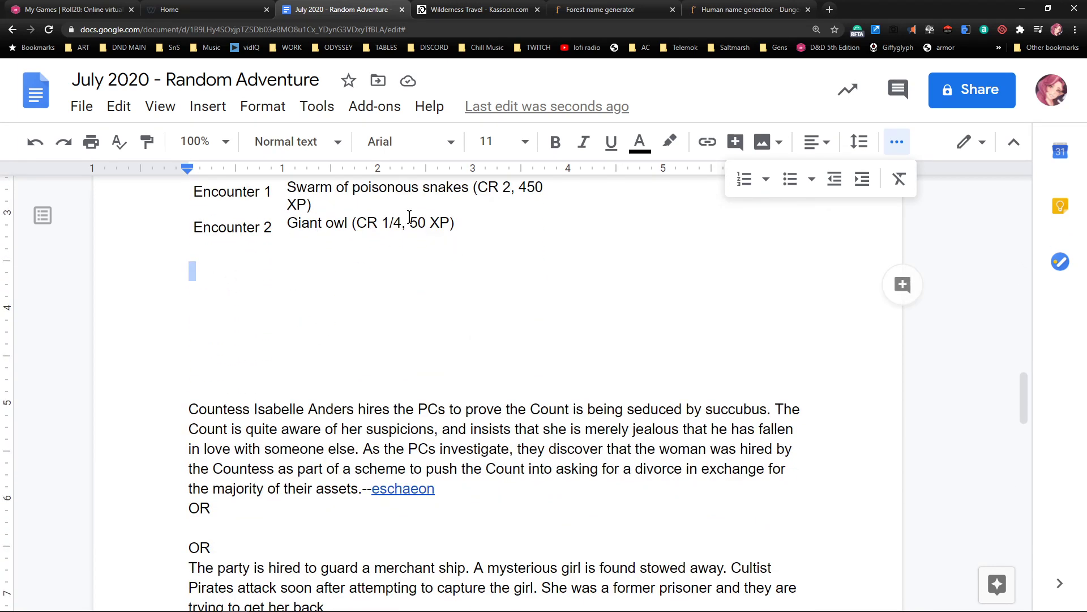
click(215, 111)
click(245, 265)
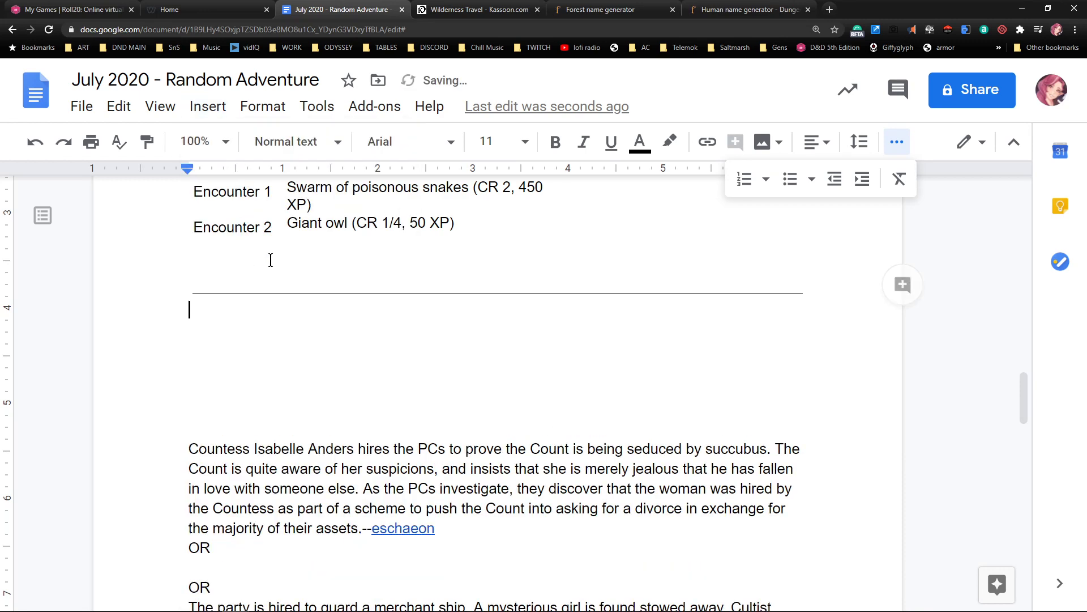
key(Return)
key(Return)
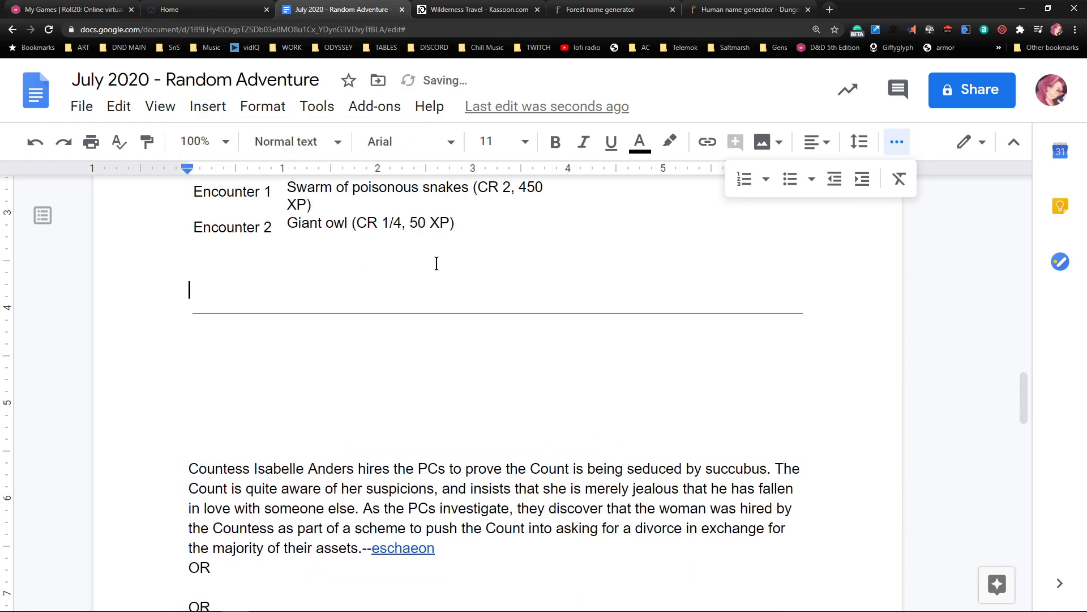
Delete the Encounter 1 and Encounter 2 entries from the Forest (Autumn) table
scroll(447, 317, up, 6)
scroll(452, 338, down, 2)
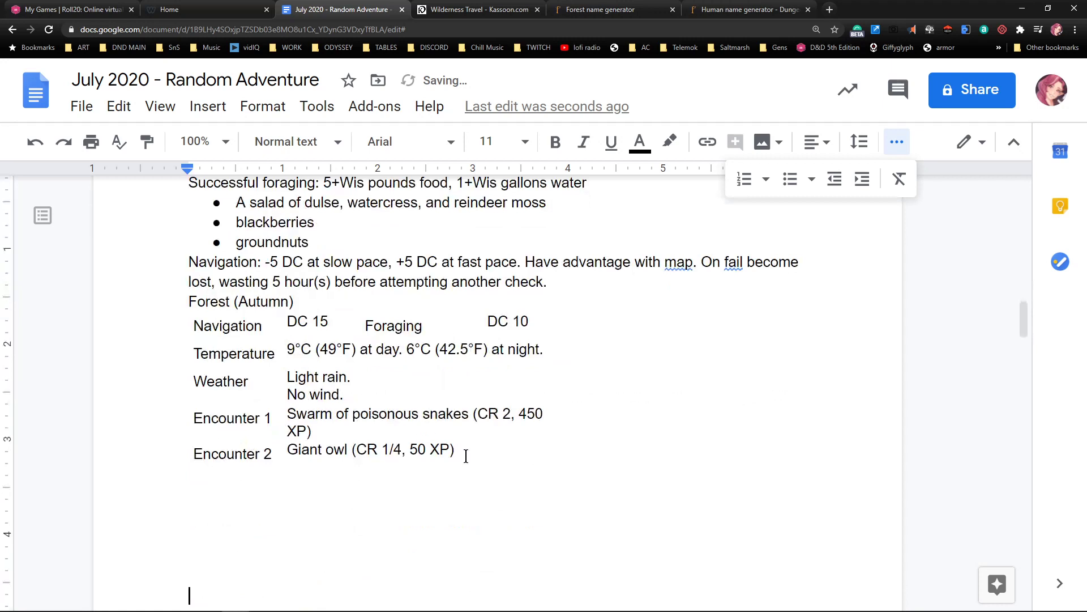
drag(462, 452, 240, 415)
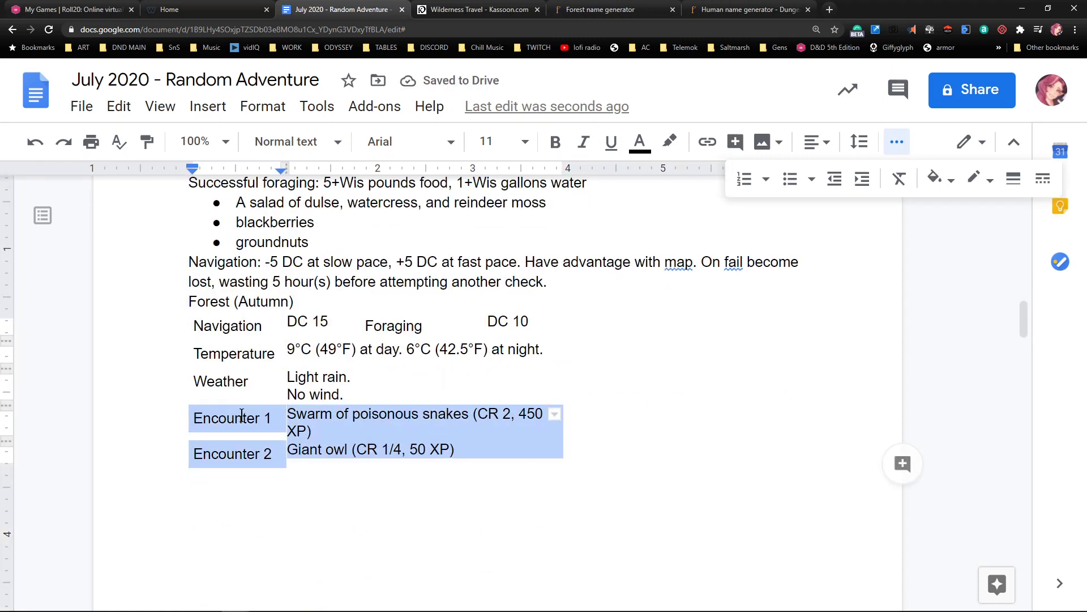
key(BackSpace)
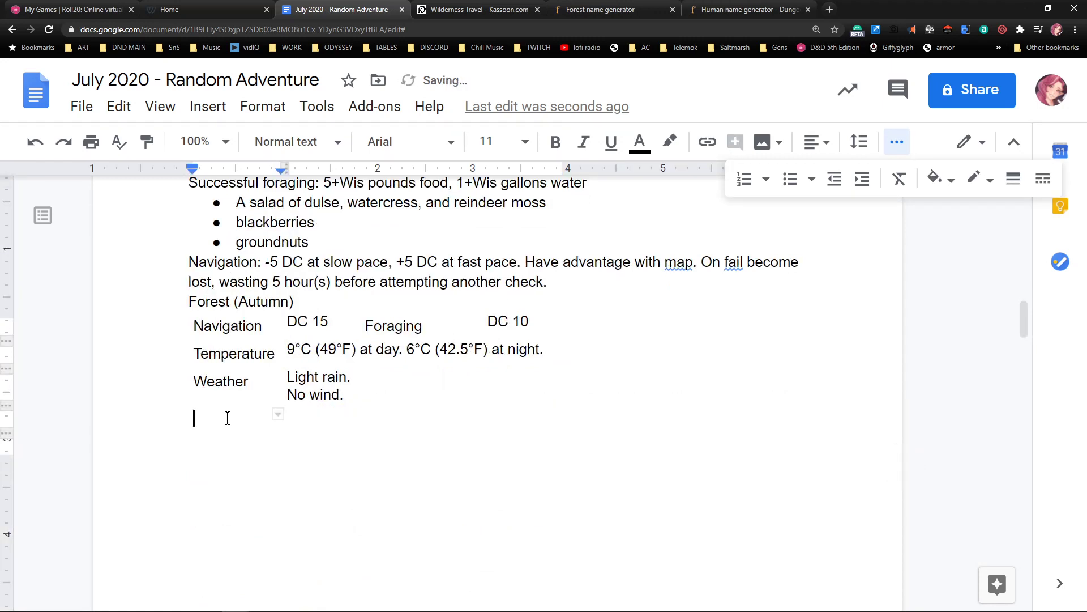
Add the line "Starts to rain, a light drizzle, clouds blocking out most of the sun" directly below "Forest - Langberg Woods"
drag(354, 396, 288, 396)
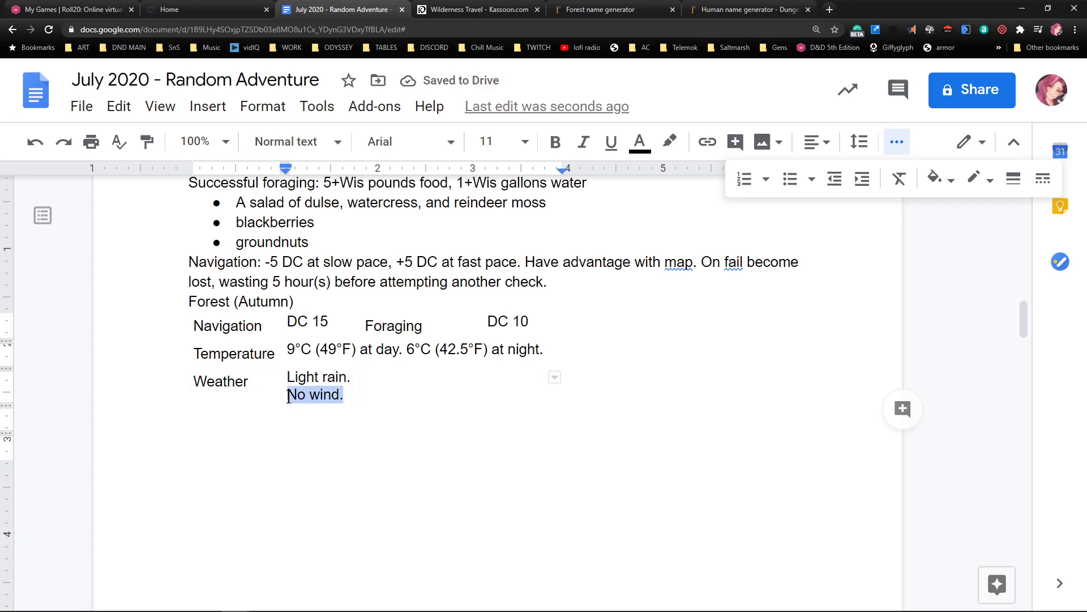
click(409, 449)
scroll(420, 452, up, 12)
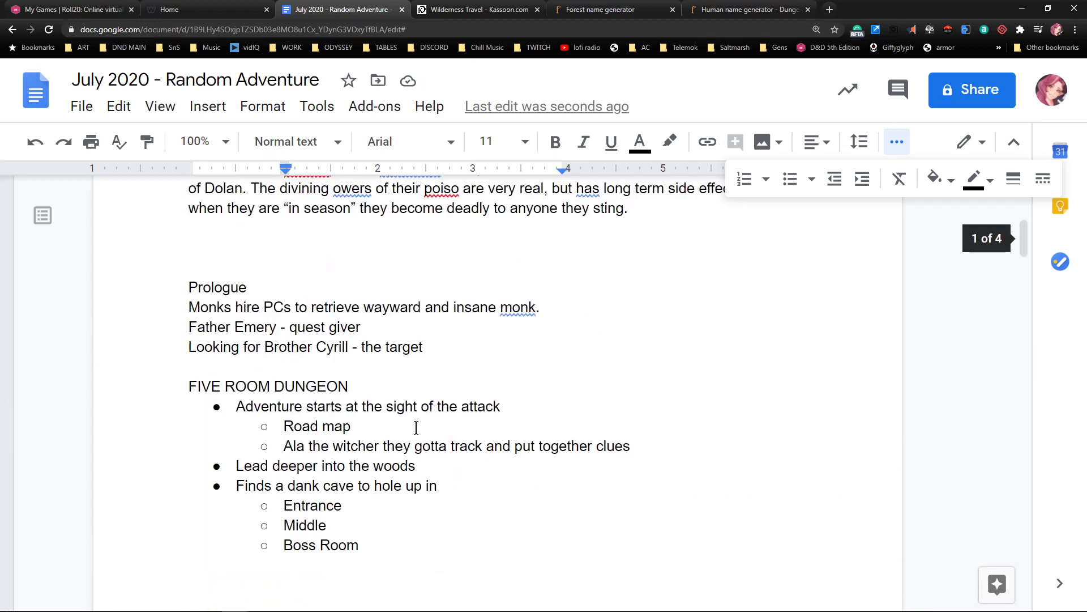
scroll(432, 442, down, 3)
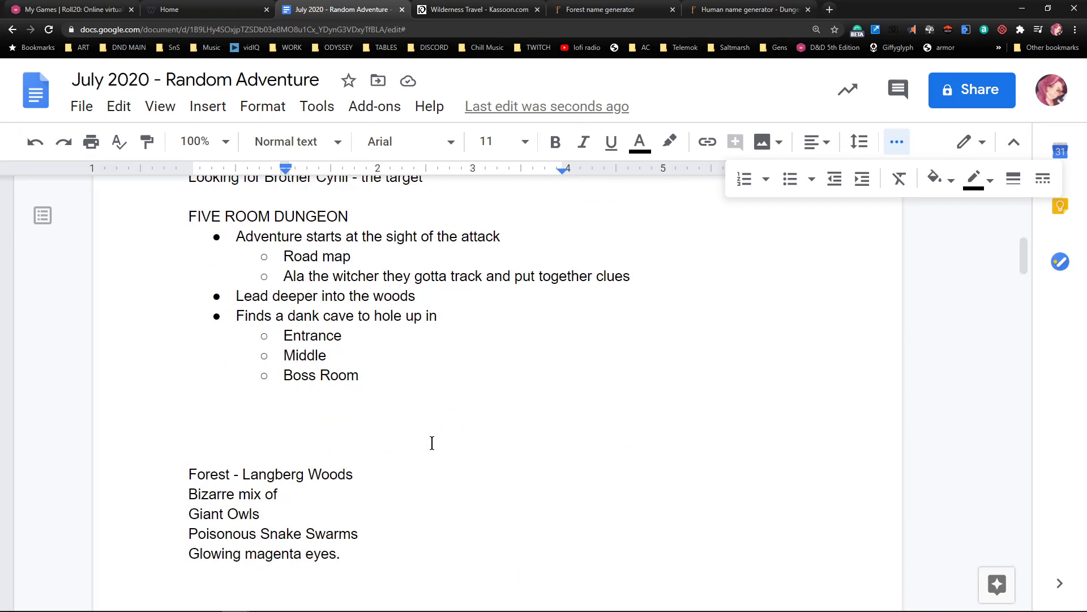
click(366, 475)
key(Return)
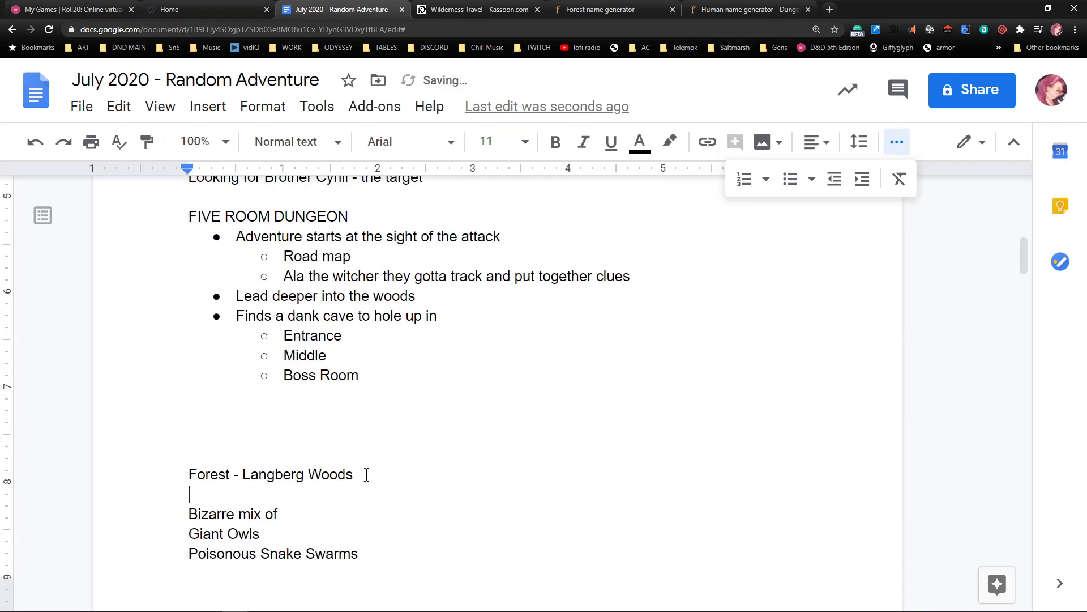
text(Starts to rai)
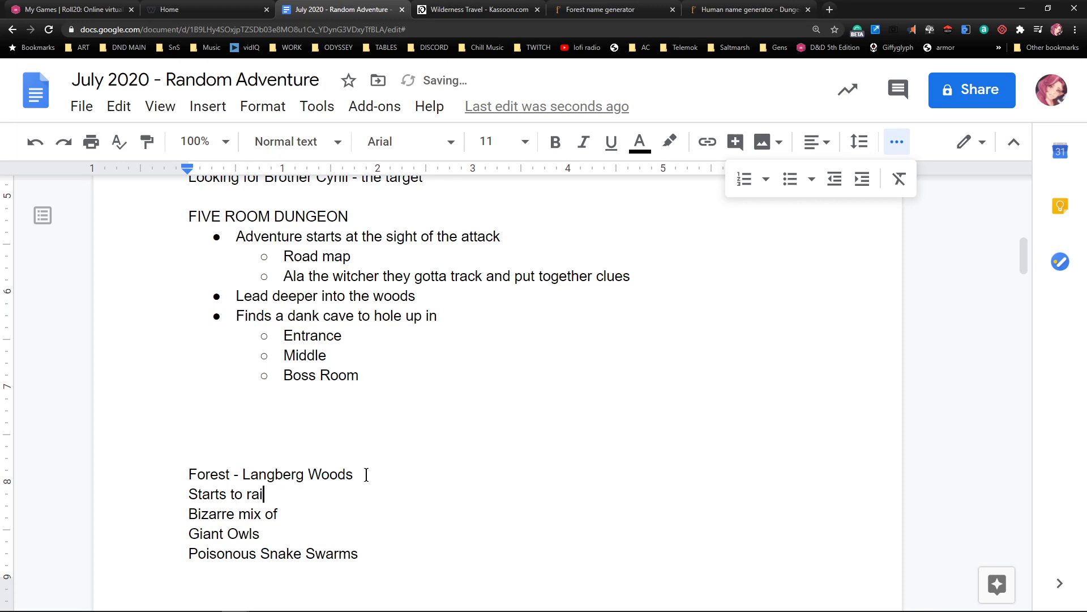
text(n, a light driz)
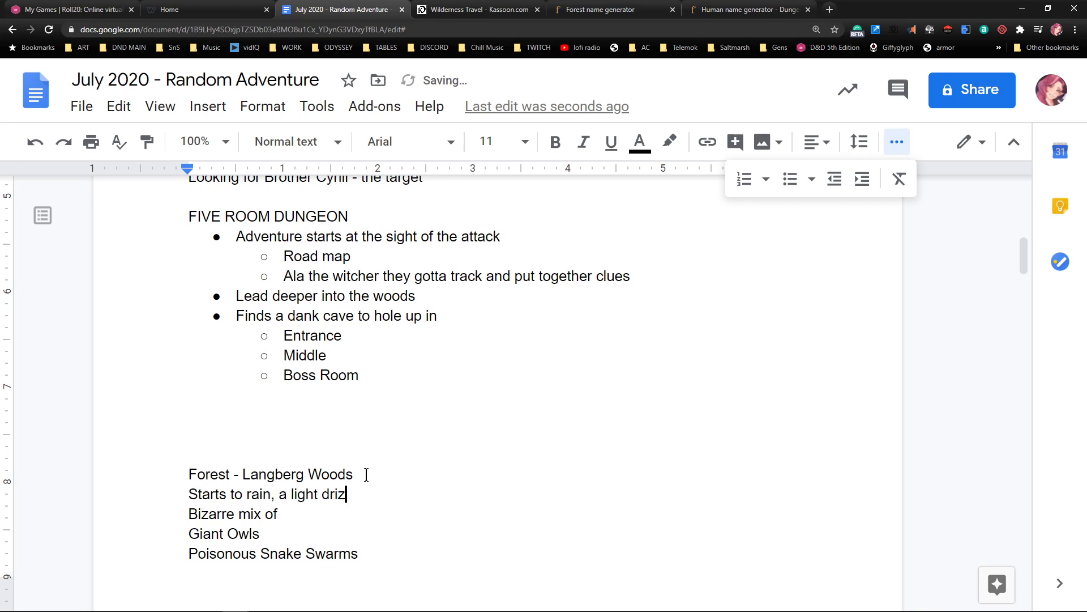
text(zle, clouds blocking out mo)
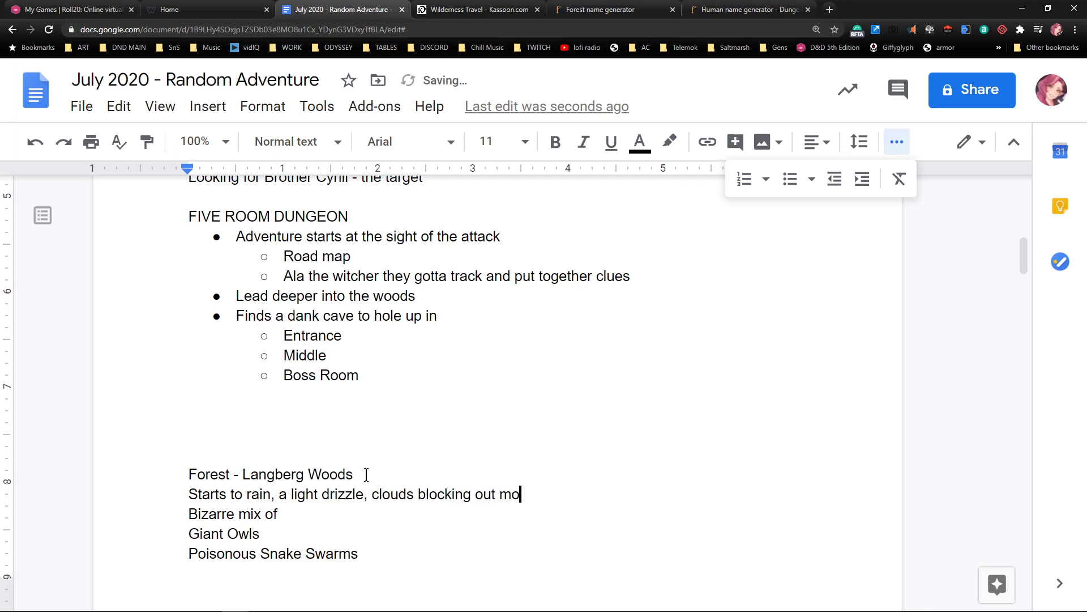
text(st of the sun)
Format the "Giant Owls" and "Poisonous Snake Swarms" lines as a bulleted list
scroll(247, 439, down, 2)
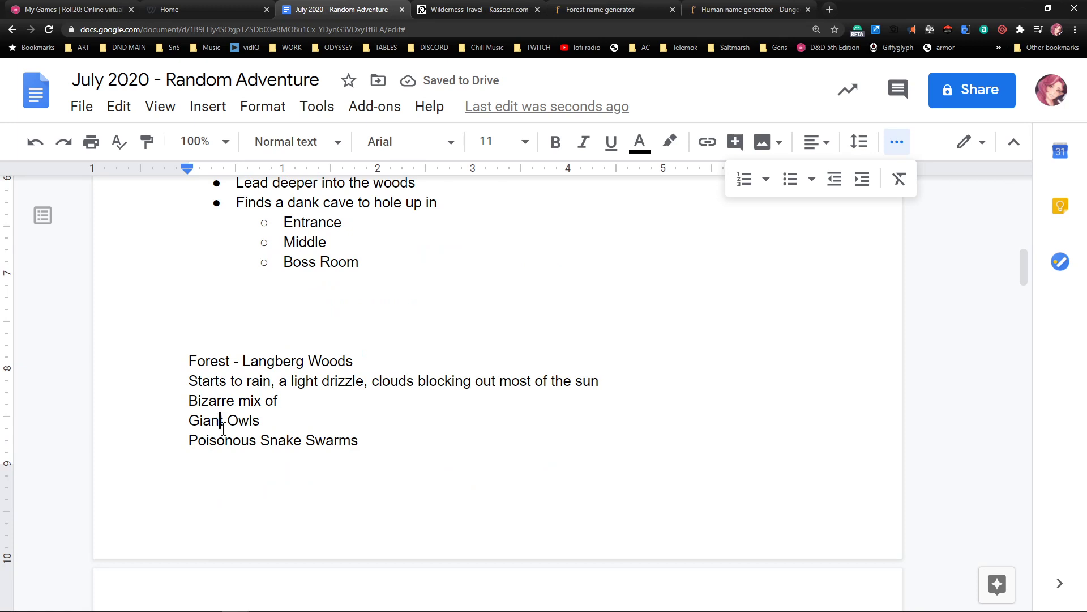
drag(219, 422, 234, 443)
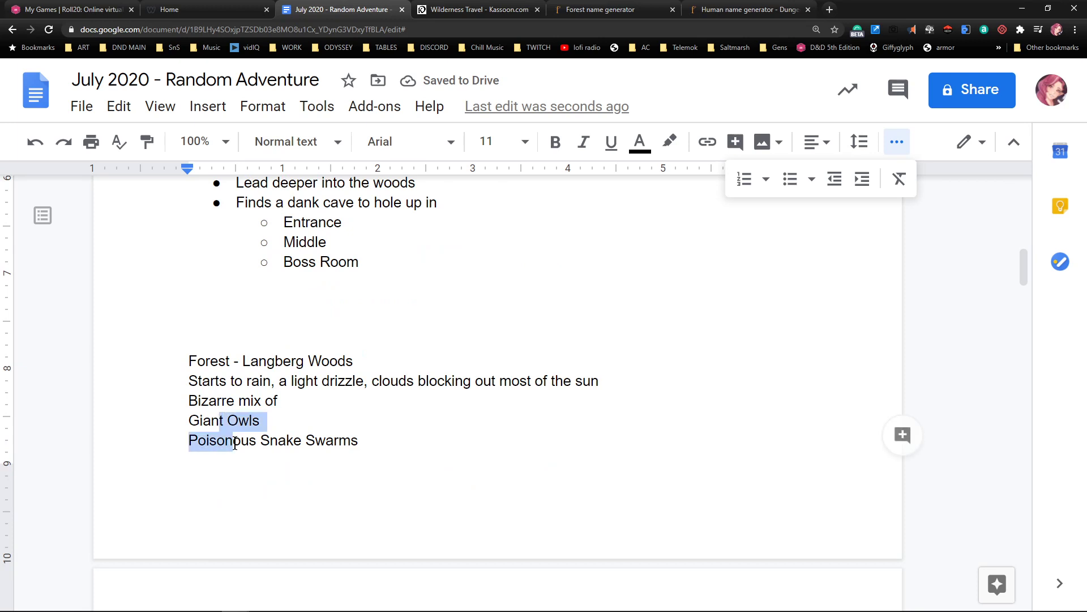
click(791, 179)
click(729, 363)
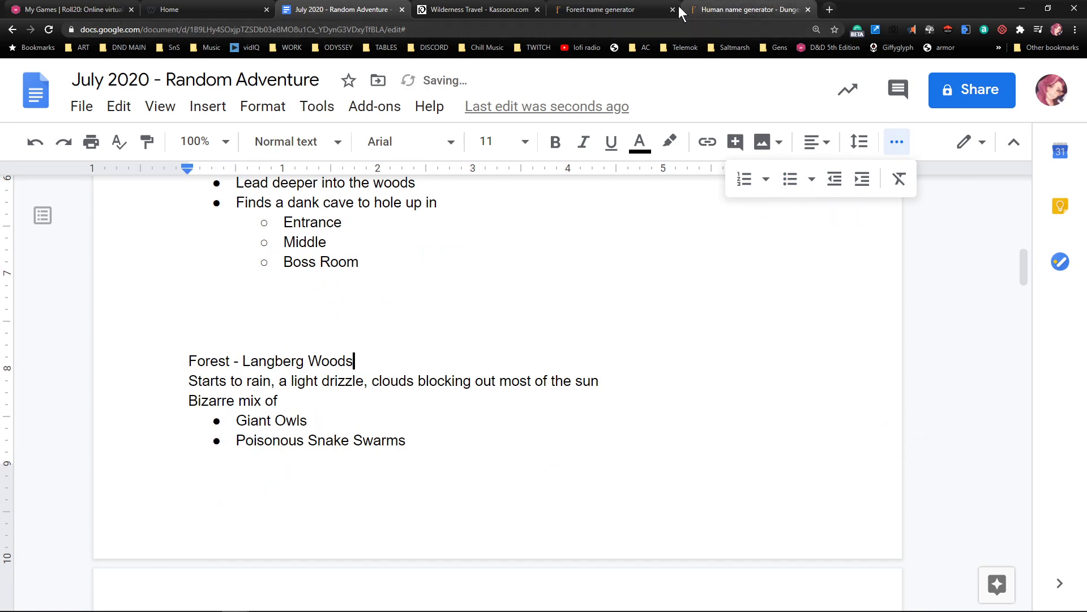
Add the sub-bullet "Forest in autumn" under "Lead deeper into the woods" in the five room dungeon outline
scroll(442, 280, up, 1)
scroll(442, 280, up, 2)
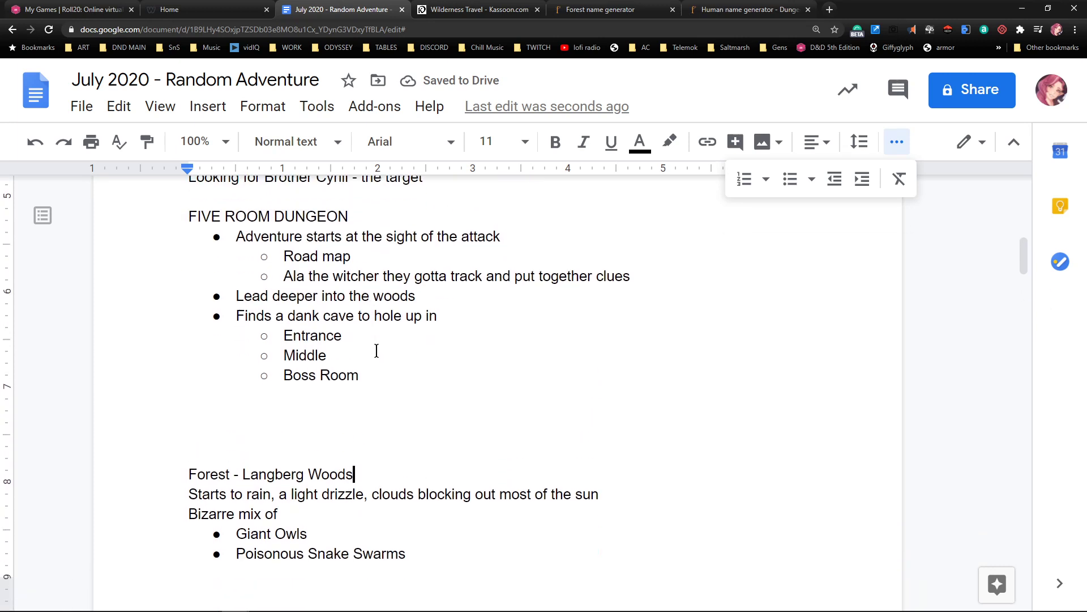
scroll(366, 319, down, 2)
scroll(376, 333, up, 1)
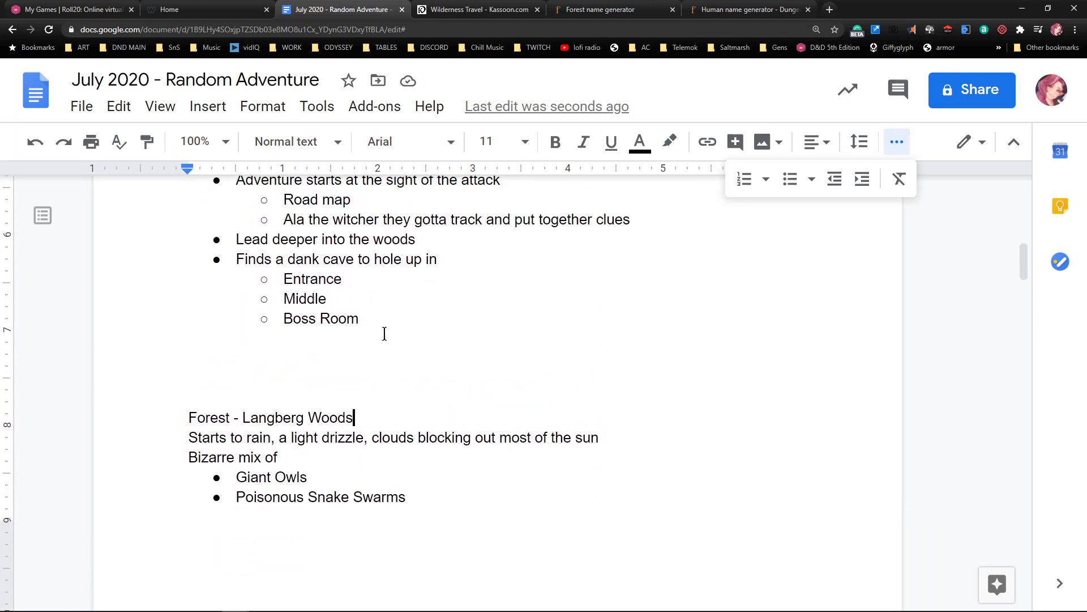
click(424, 238)
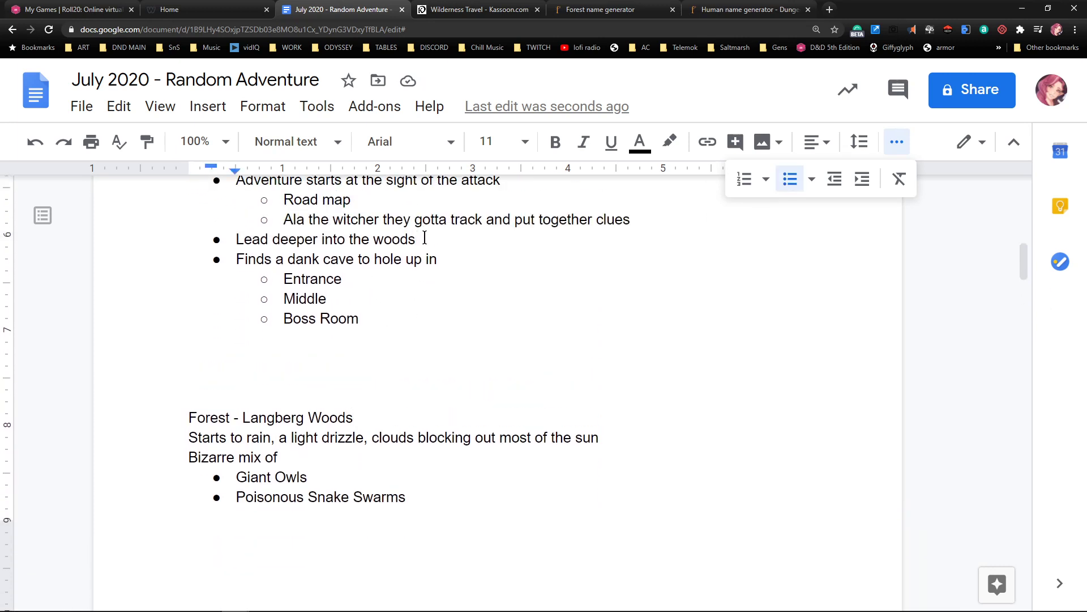
key(Return)
key(Tab)
text(fo)
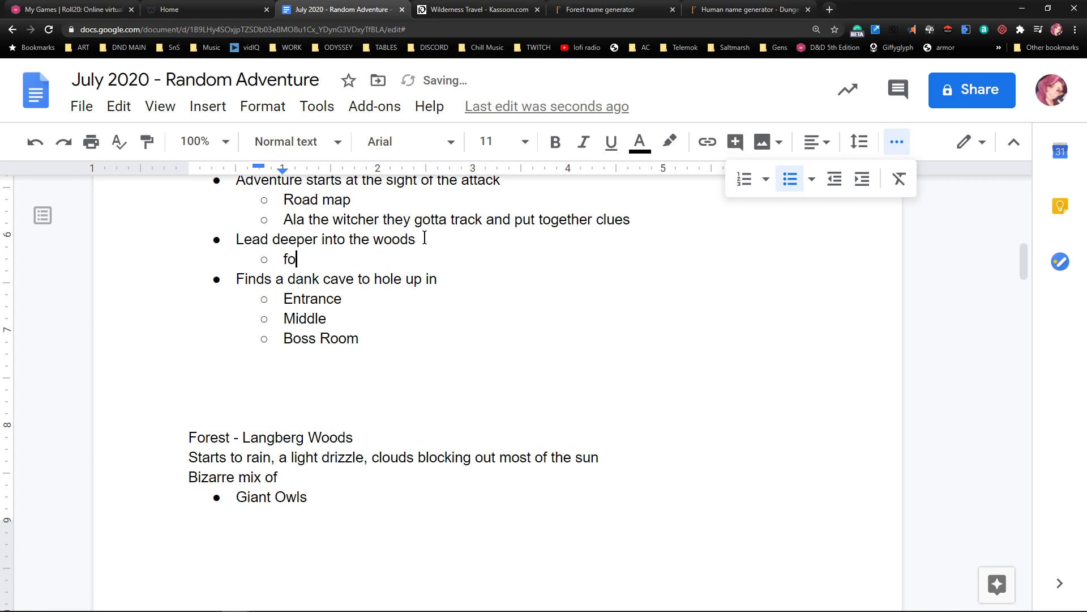
text(rest in autumn)
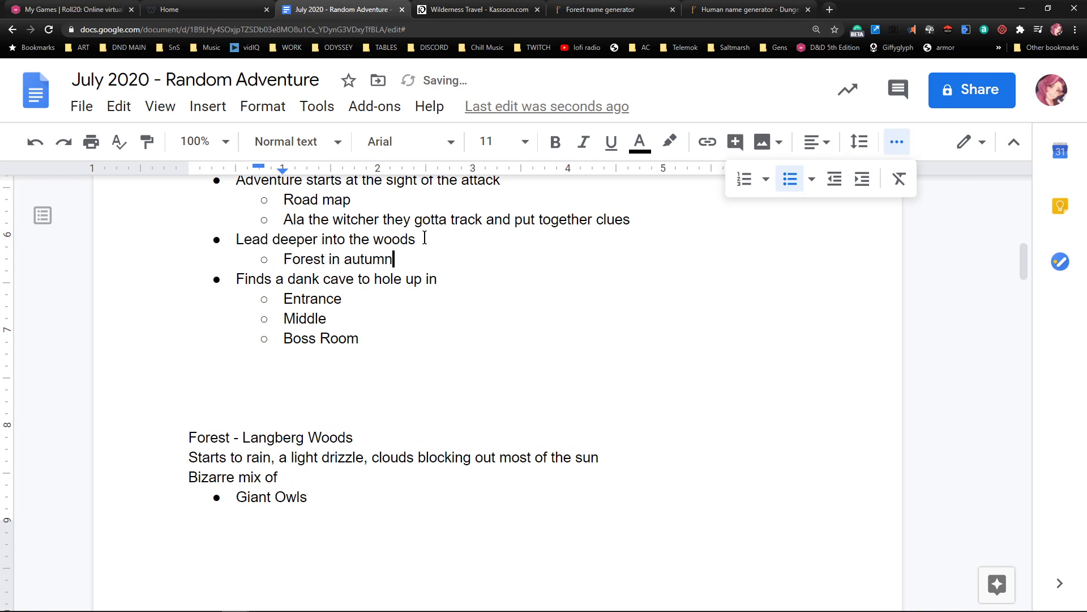
key(Down)
click(599, 13)
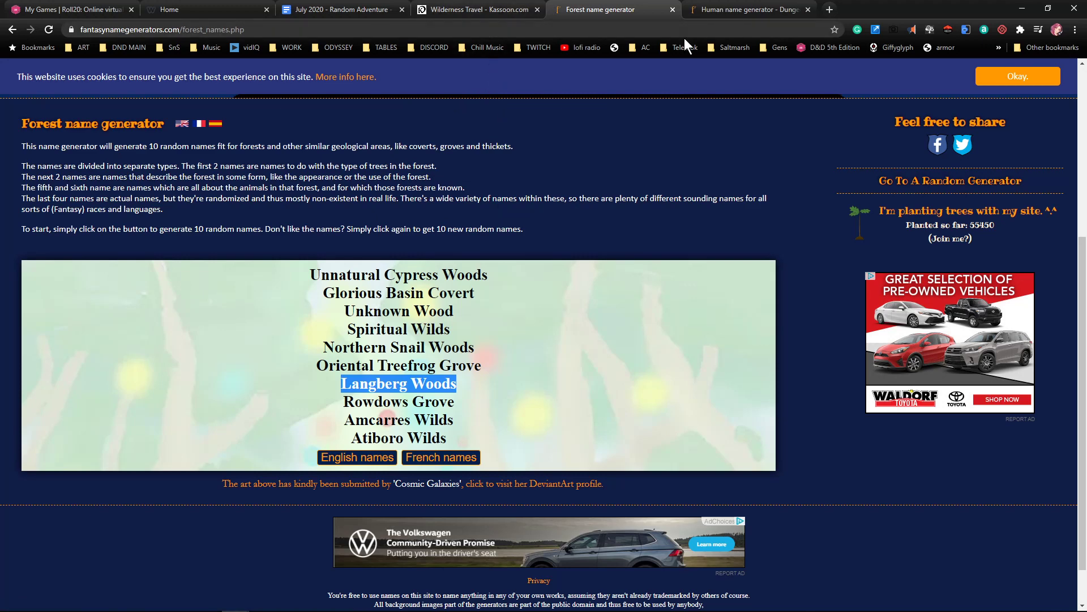
click(341, 9)
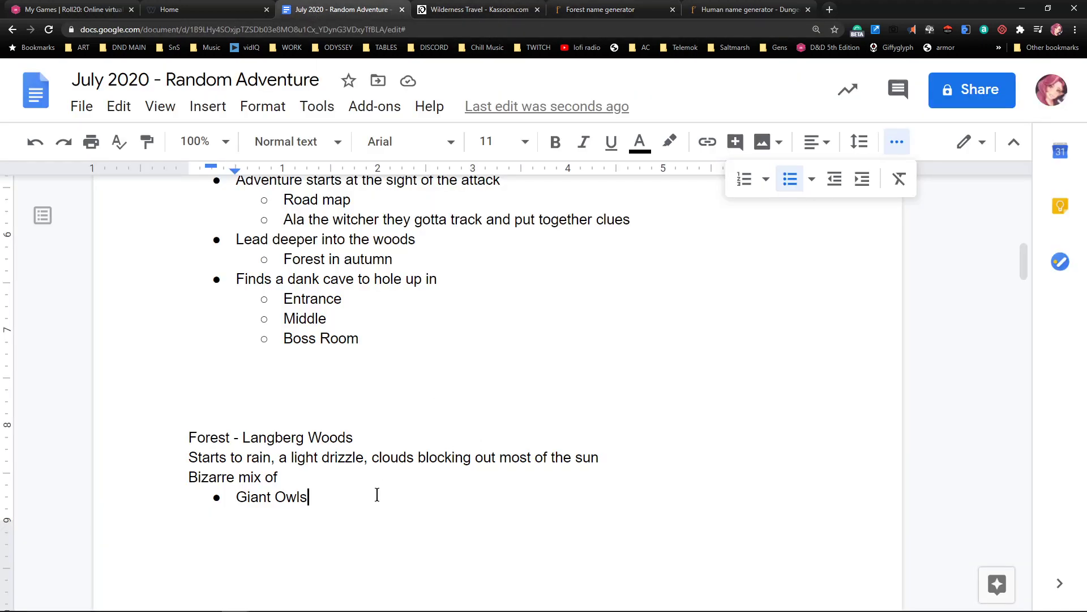
scroll(377, 495, down, 4)
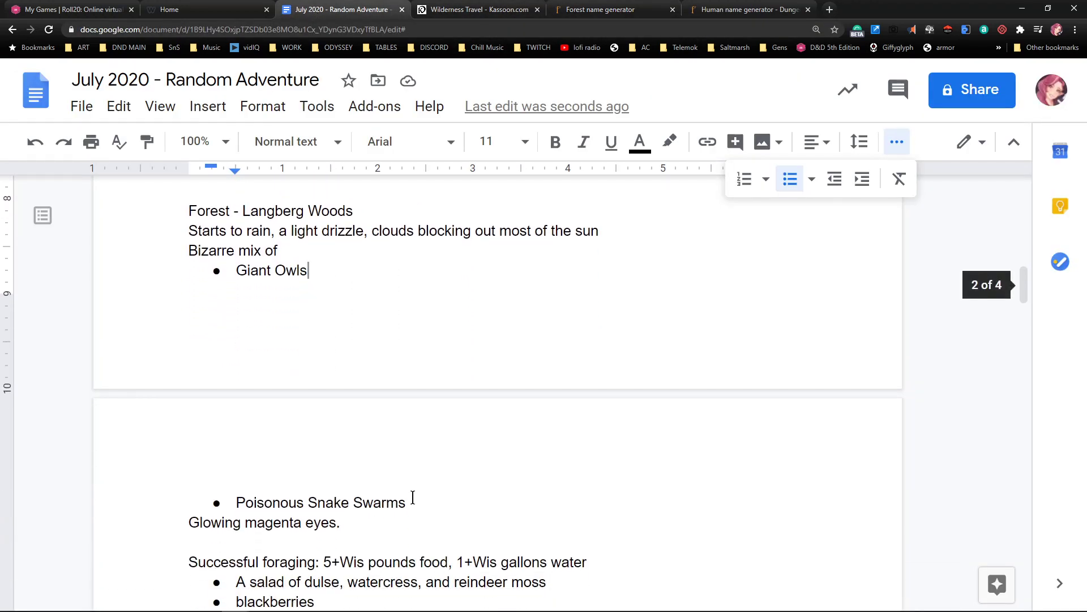
scroll(373, 403, up, 2)
scroll(376, 411, down, 2)
scroll(374, 392, up, 4)
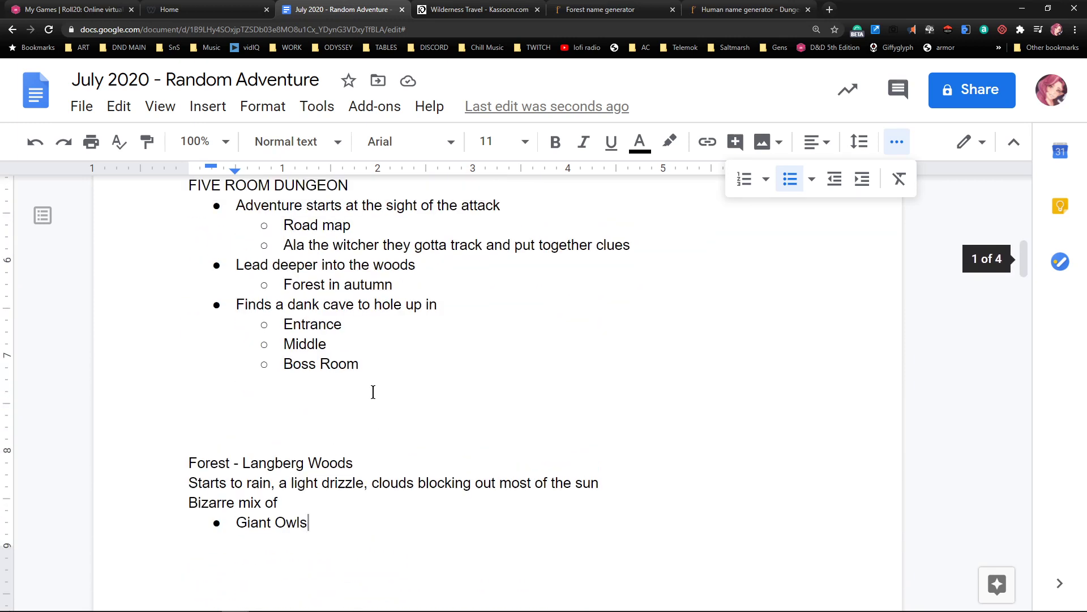
Add the sub-bullets "Battle mind controlled animals" and "Continue hunt for missing monk" below "Forest in autumn"
scroll(373, 392, up, 1)
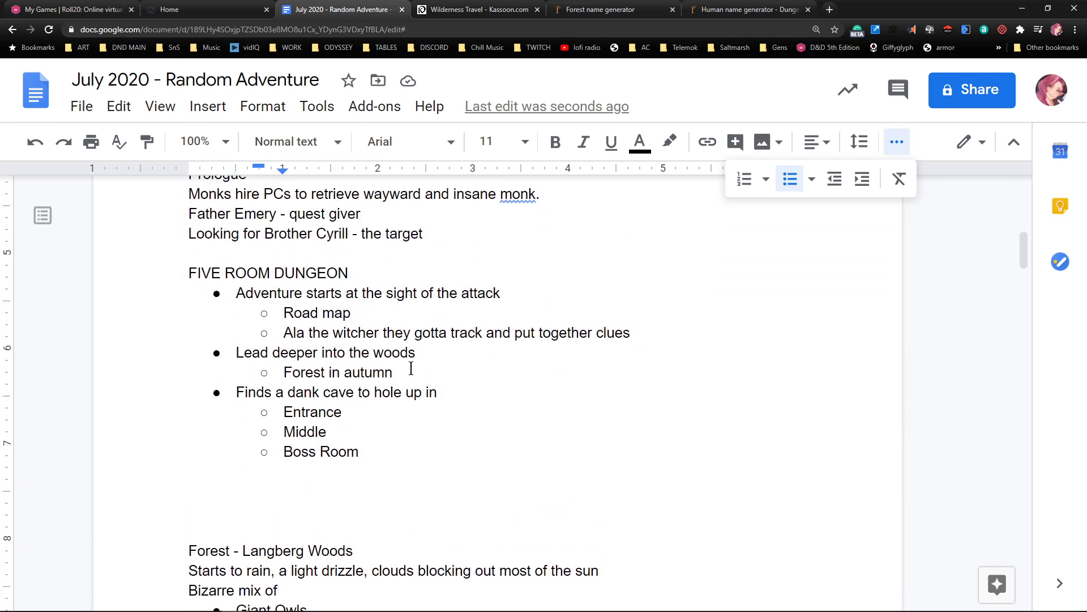
key(Return)
text(battle mind controlled animals)
key(Return)
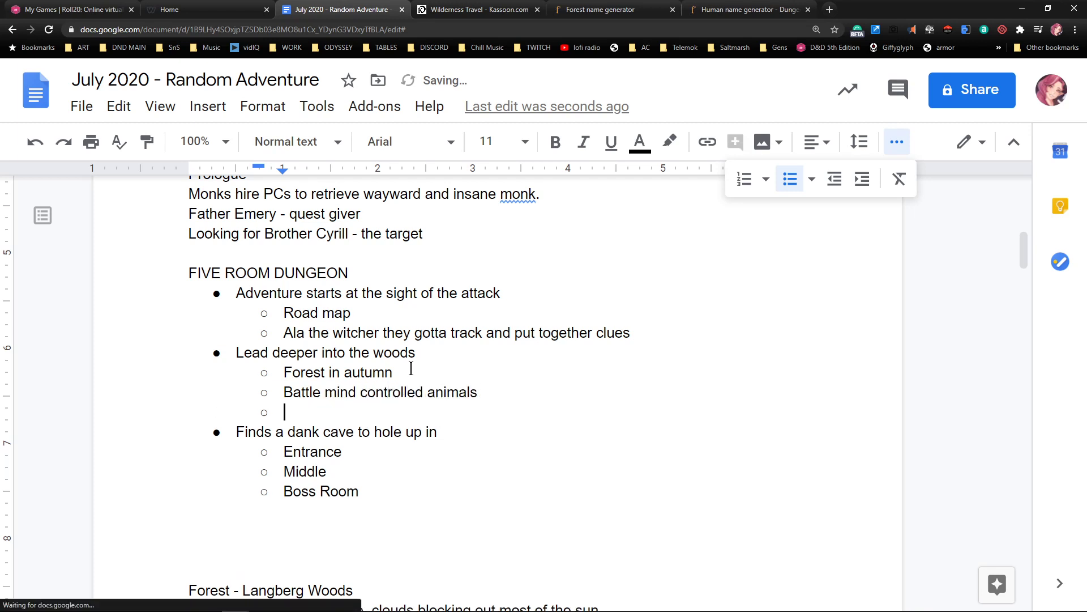
text(continue hunt for missing monk)
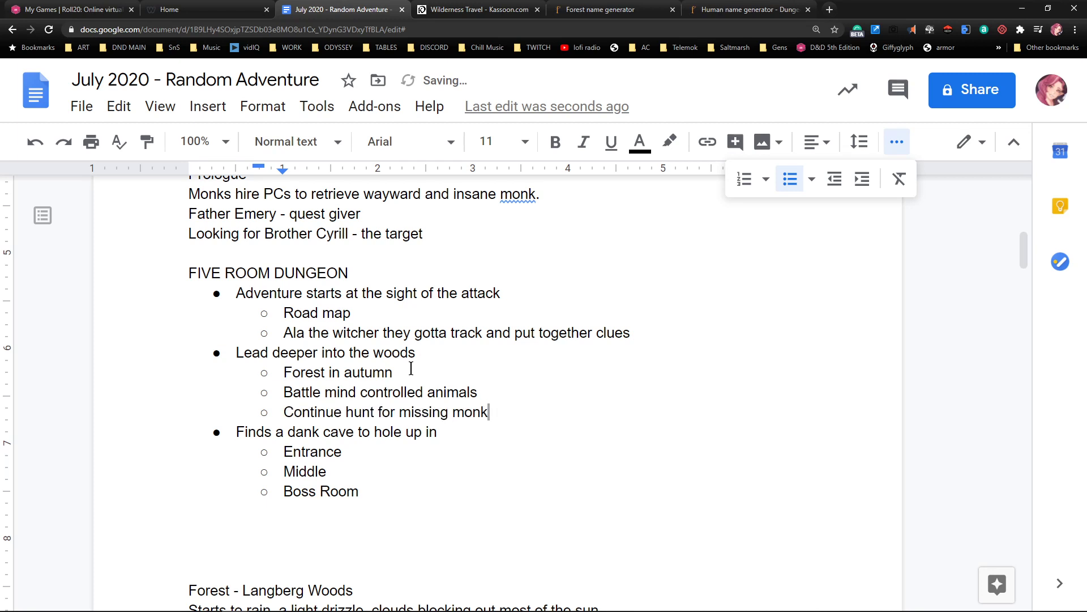
key(Right)
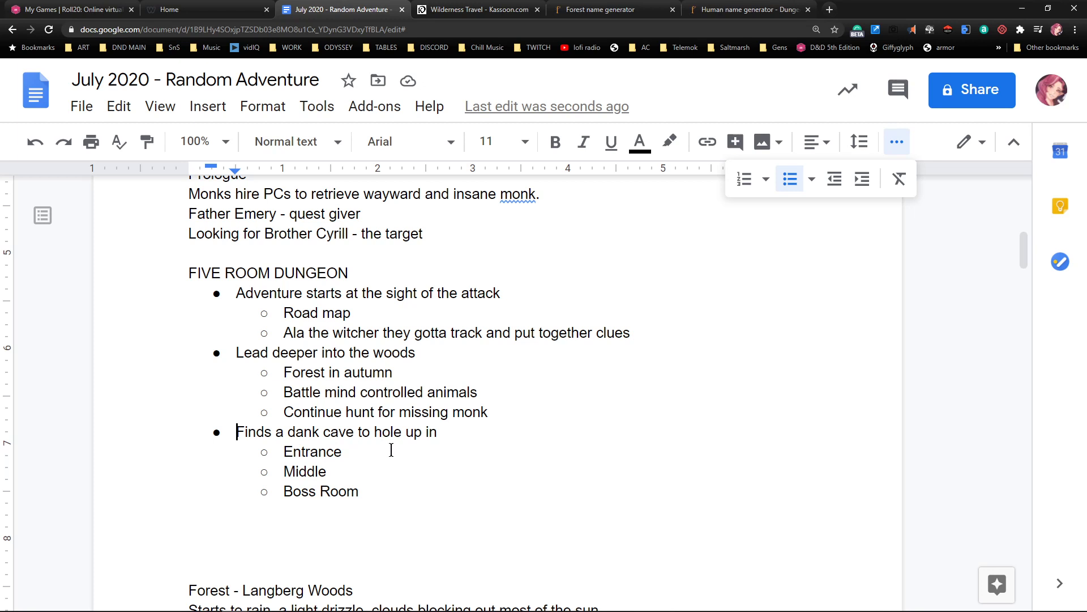
scroll(298, 431, down, 2)
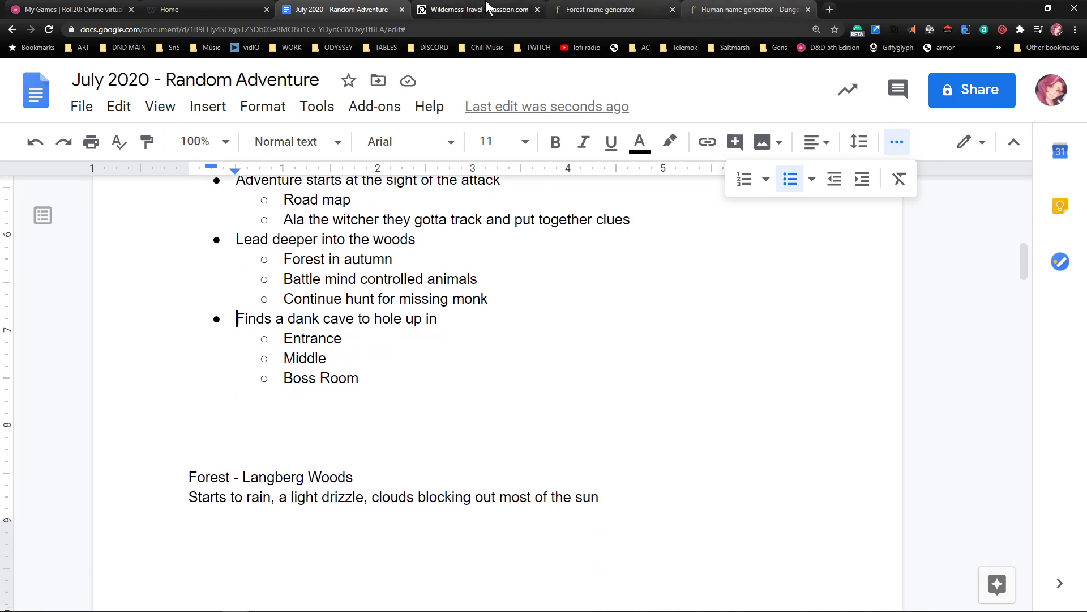
Switch to the Kassoon site and open its random Dungeon Generator for D&D
click(470, 10)
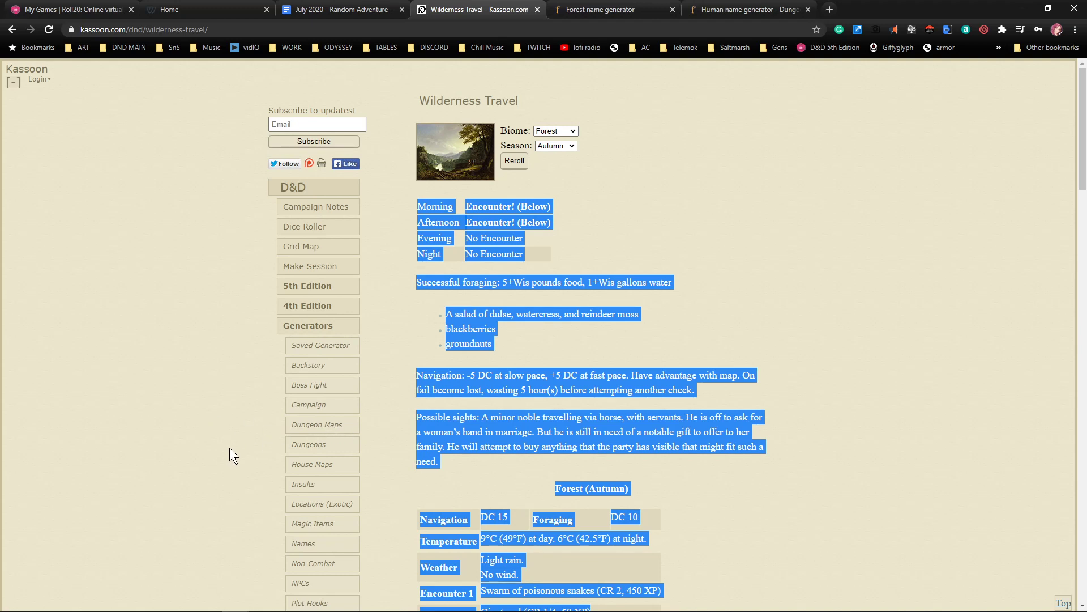
click(267, 485)
scroll(267, 485, down, 2)
click(310, 331)
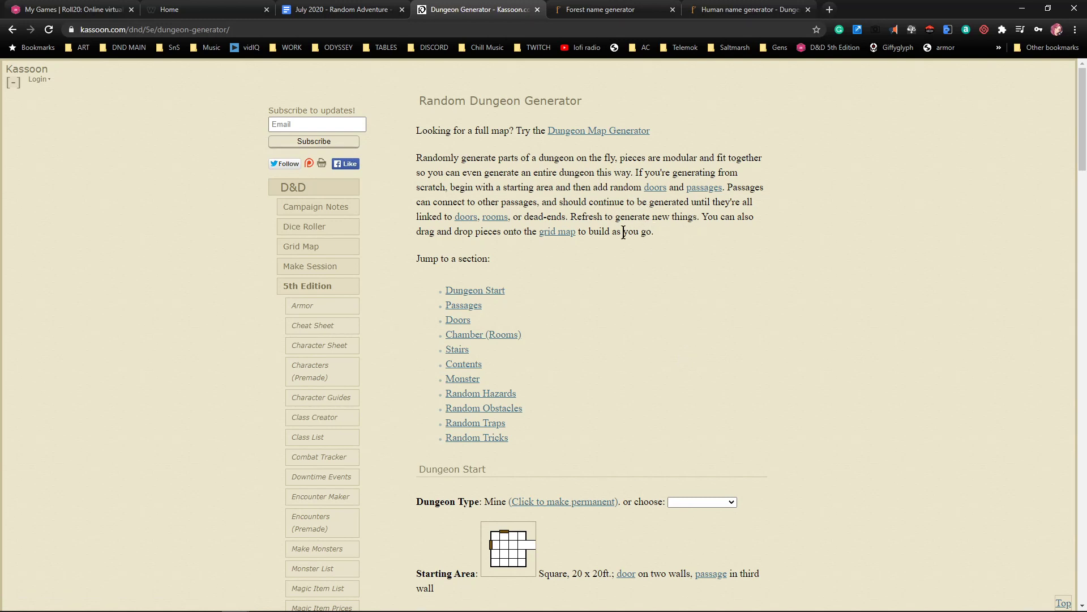
Examine the random dungeon's starting area, passages, doors, chambers, hazards, obstacles, traps and tricks
scroll(611, 238, down, 1)
scroll(453, 321, down, 4)
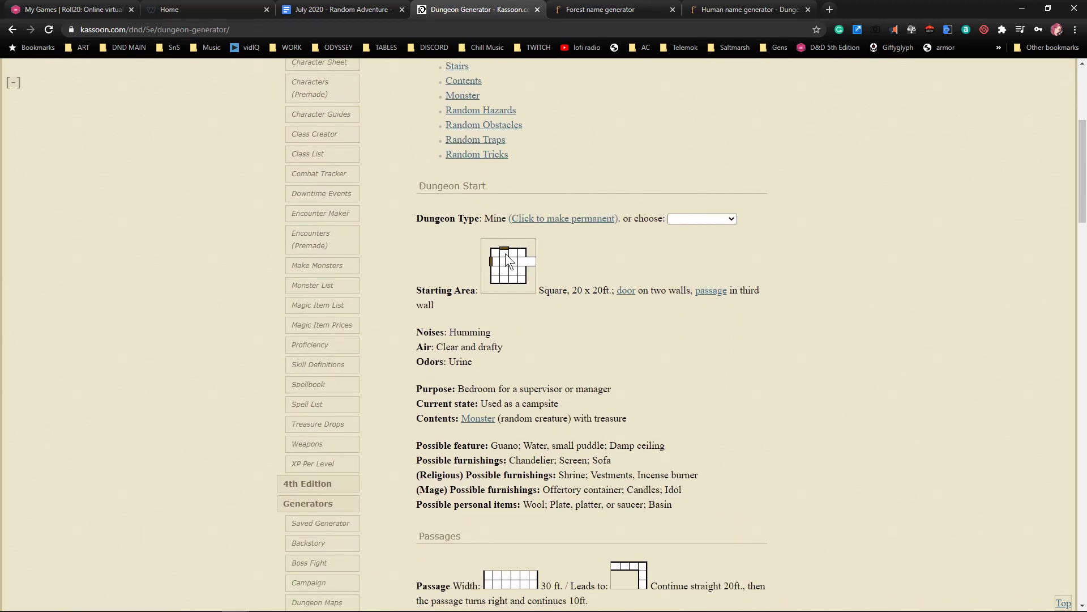
scroll(511, 338, down, 1)
scroll(506, 240, down, 12)
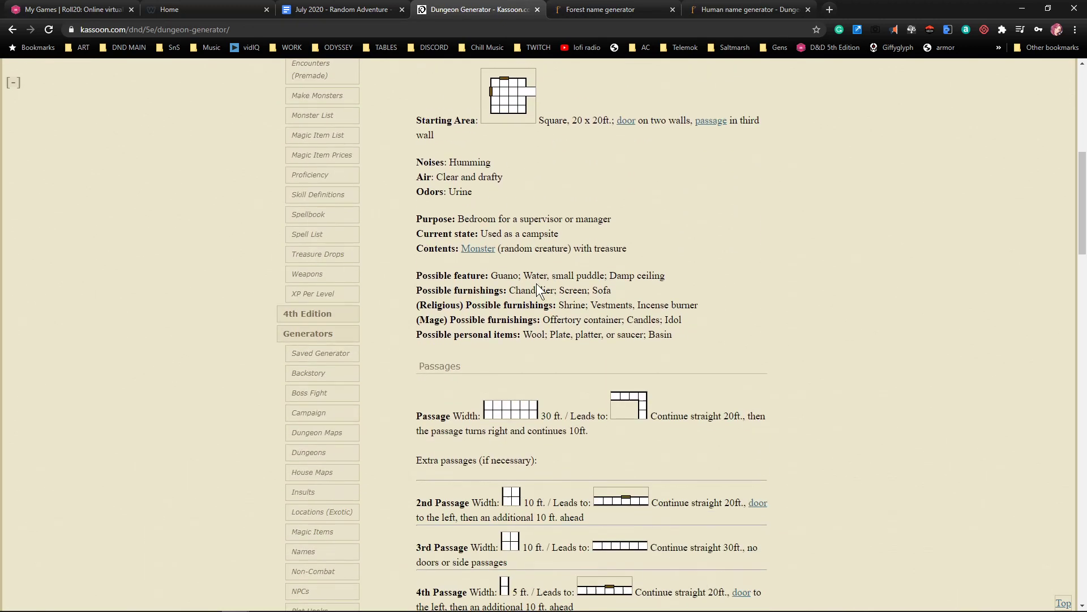
scroll(519, 359, down, 15)
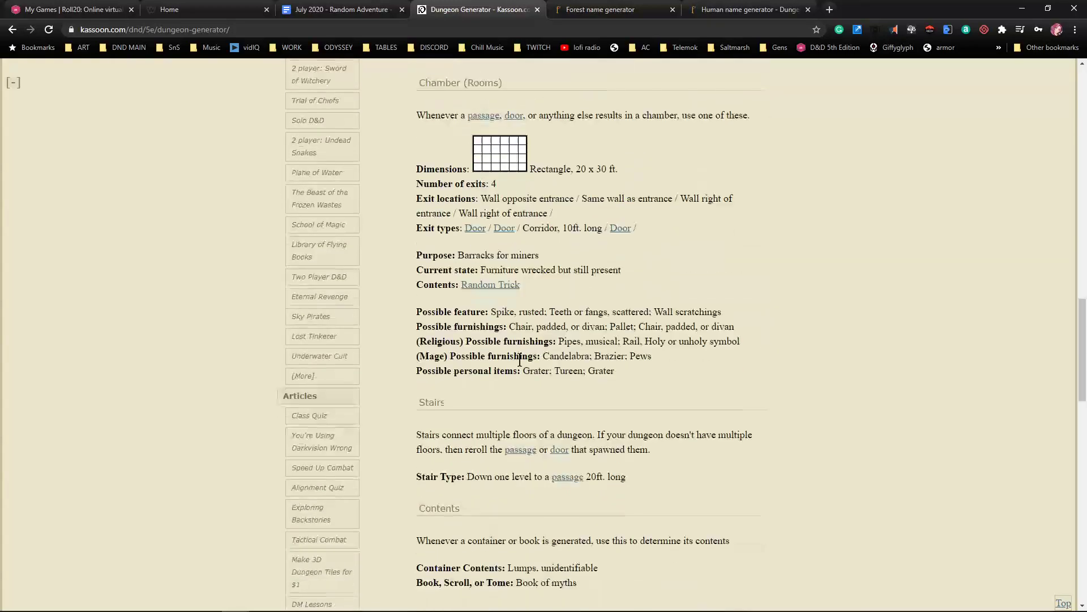
scroll(541, 397, up, 18)
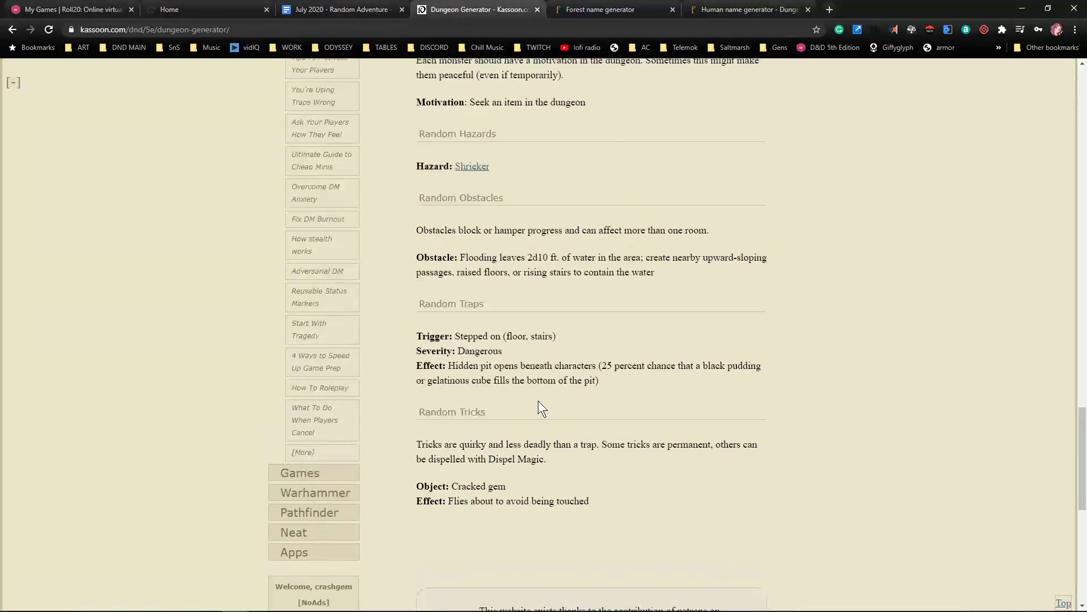
scroll(550, 377, up, 12)
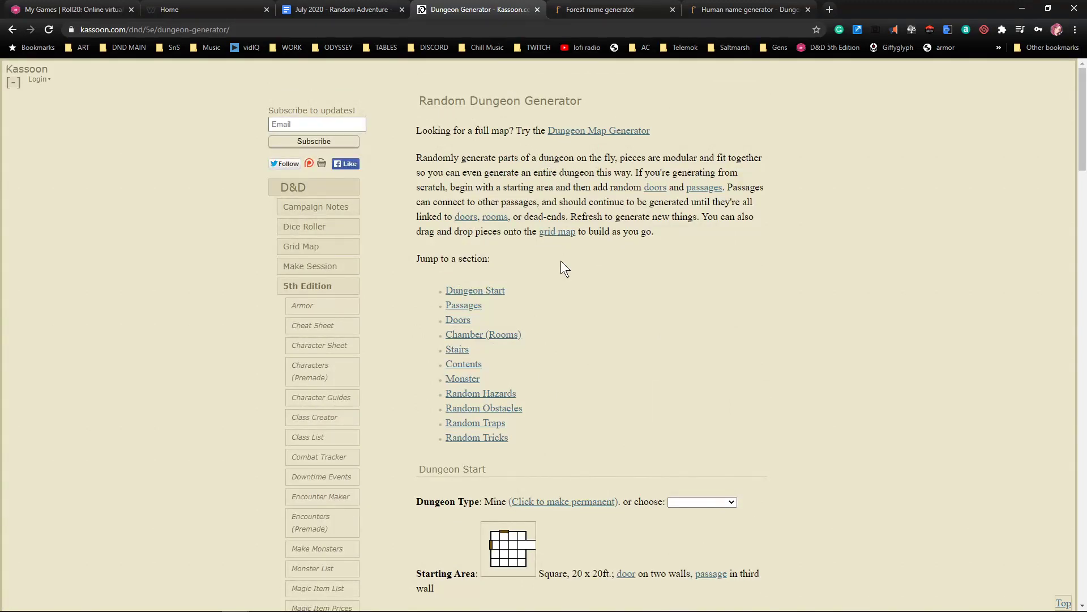
scroll(567, 297, down, 4)
scroll(559, 303, down, 4)
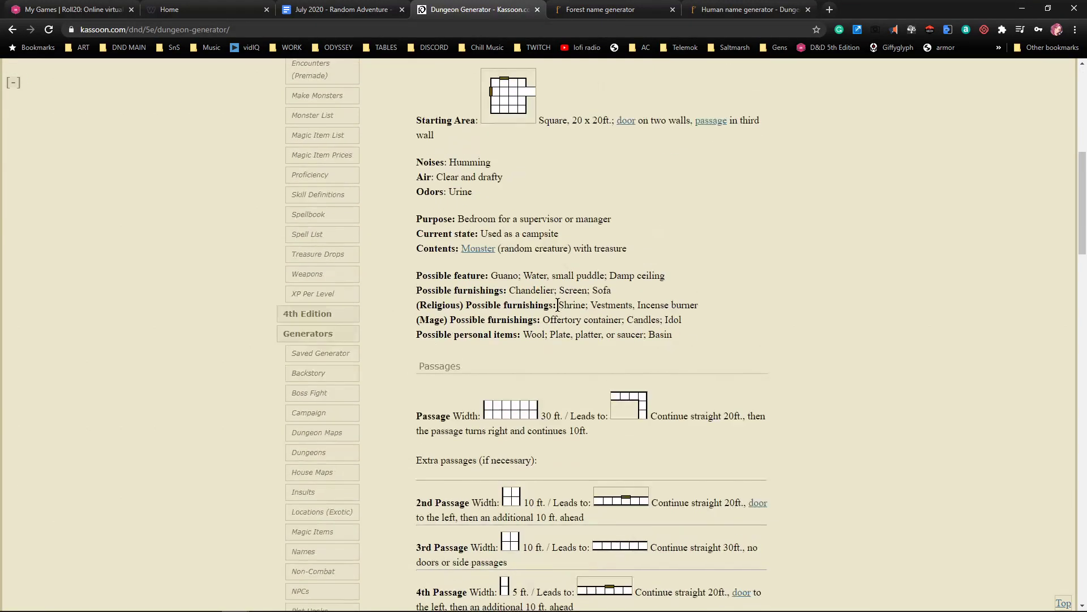
scroll(561, 306, down, 8)
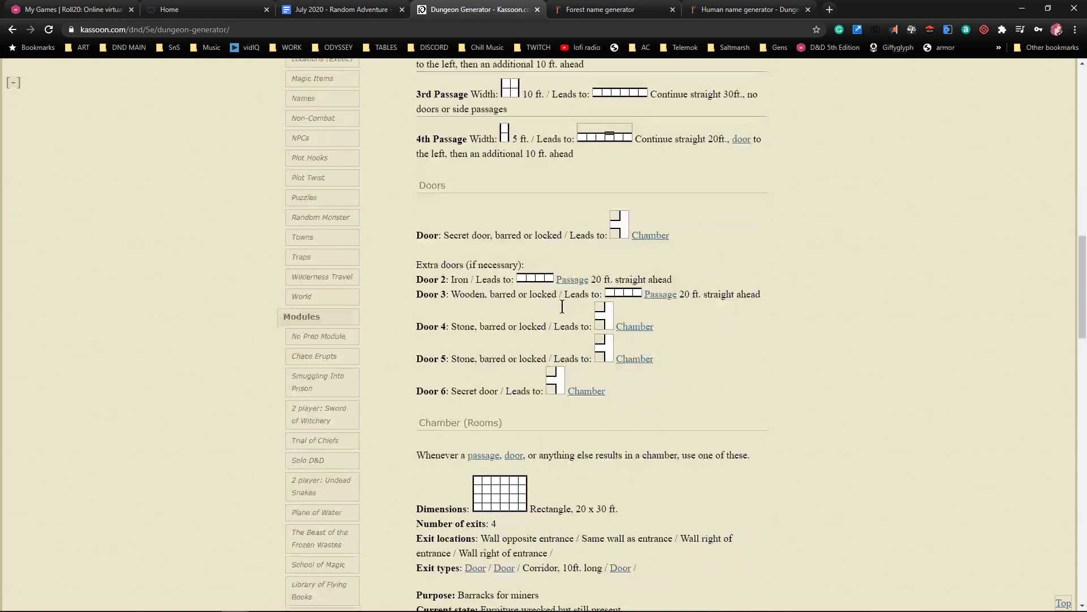
scroll(500, 249, down, 1)
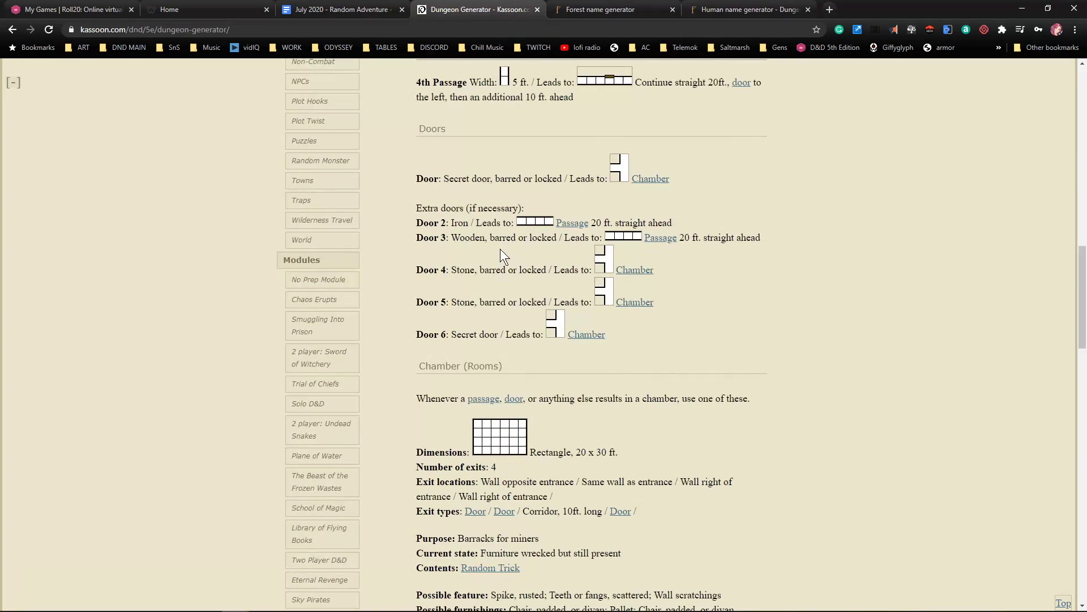
scroll(577, 246, down, 4)
scroll(576, 249, down, 1)
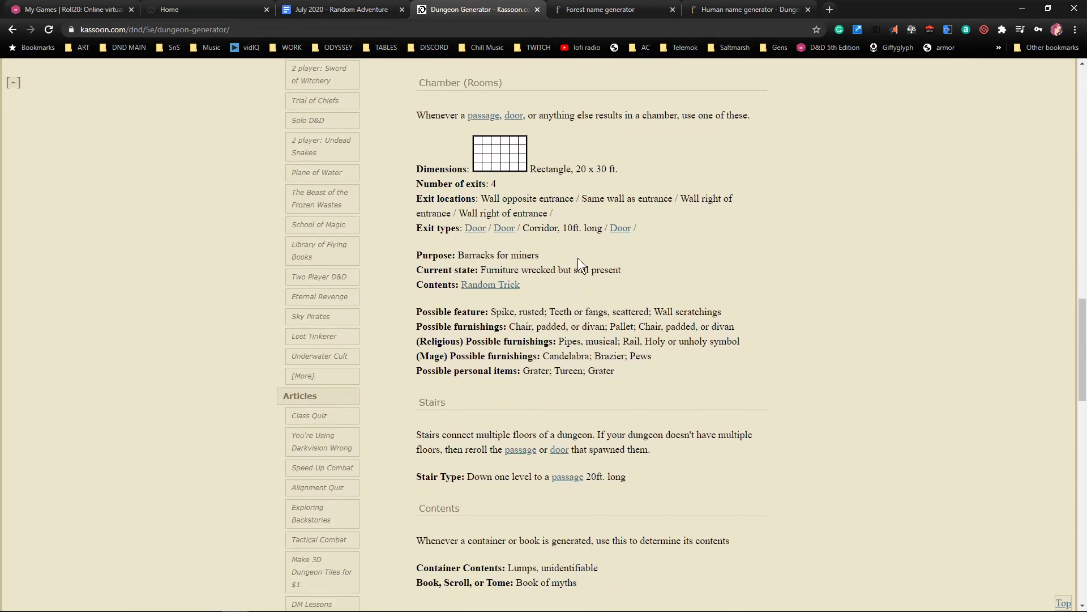
scroll(578, 326, down, 5)
scroll(581, 334, down, 5)
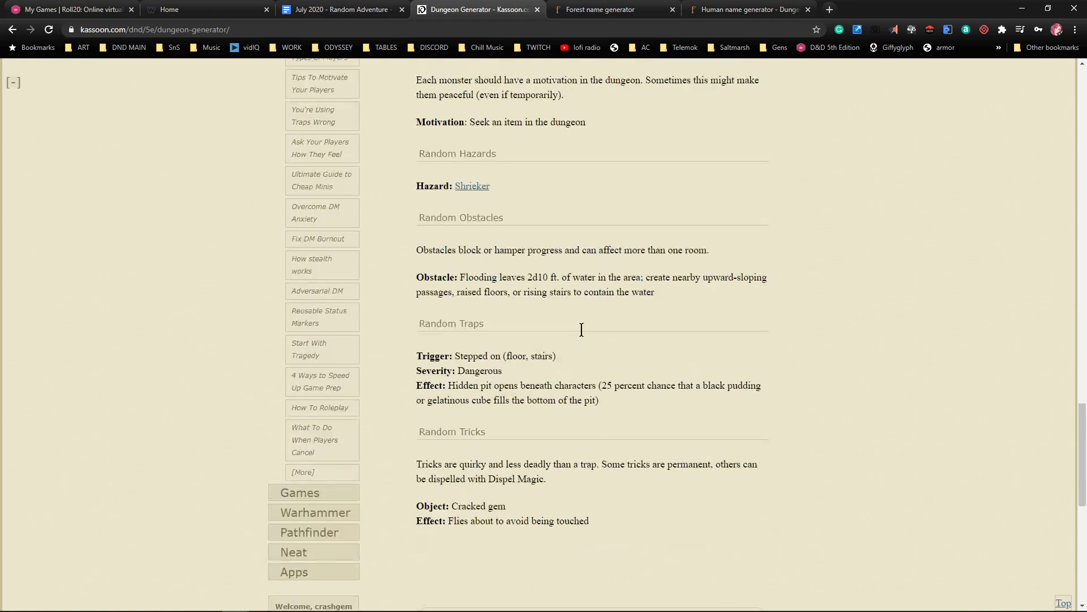
scroll(582, 333, up, 20)
scroll(589, 321, up, 9)
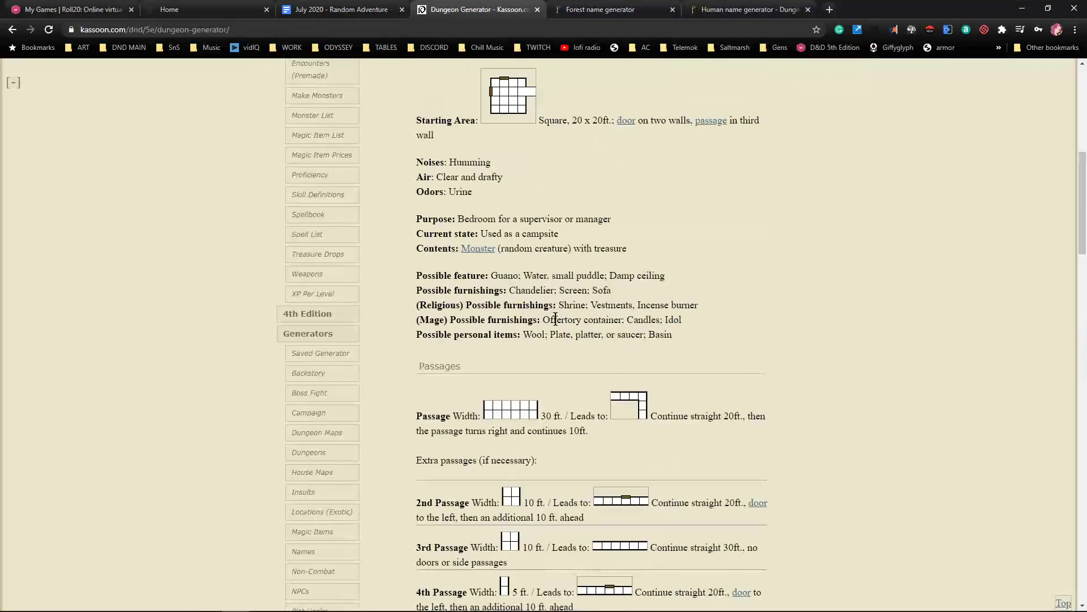
scroll(453, 285, up, 2)
scroll(363, 334, down, 17)
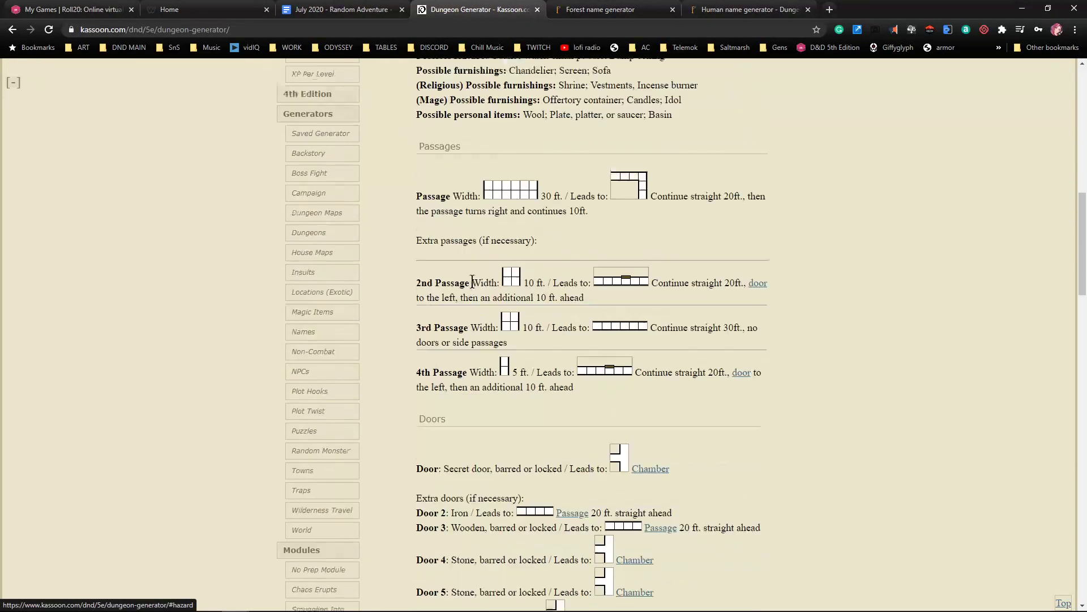
scroll(342, 327, down, 2)
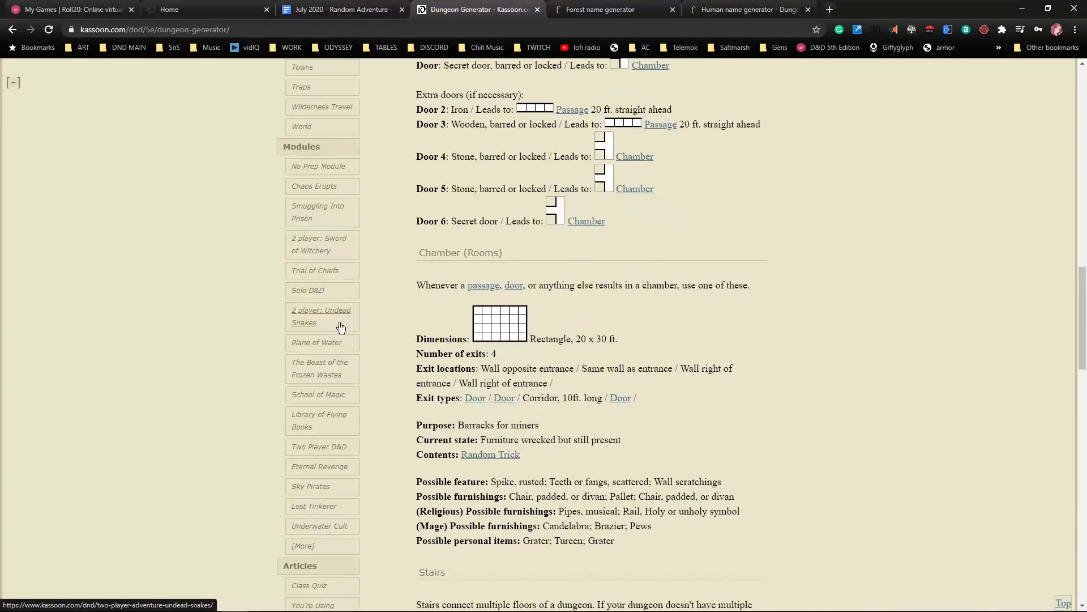
scroll(341, 327, down, 8)
Open the Dungeon Map Generator from the site's list of generators and look over its sample map
scroll(344, 321, up, 17)
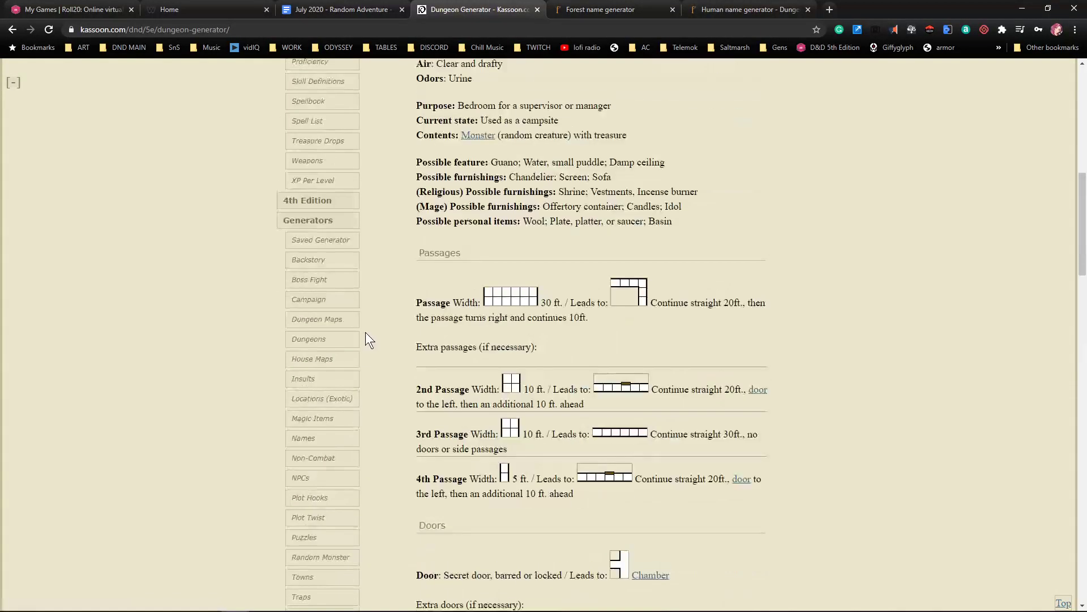
scroll(364, 328, up, 2)
scroll(364, 329, down, 2)
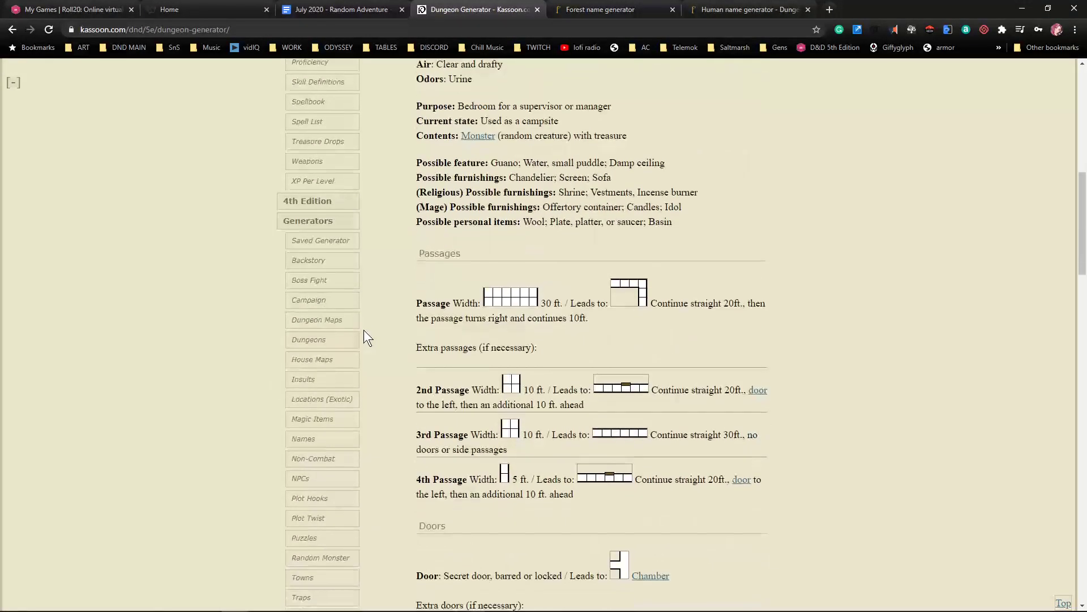
click(332, 330)
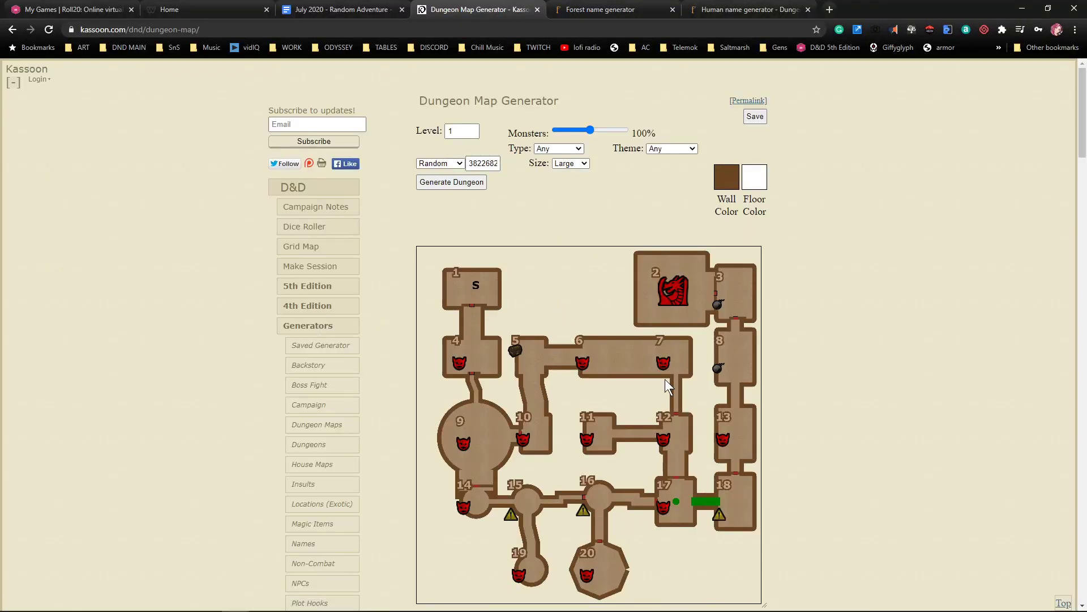
scroll(666, 385, down, 1)
scroll(644, 336, up, 1)
Set the dungeon map's level to 5 and its type to Lair
double_click(458, 131)
click(562, 210)
click(560, 149)
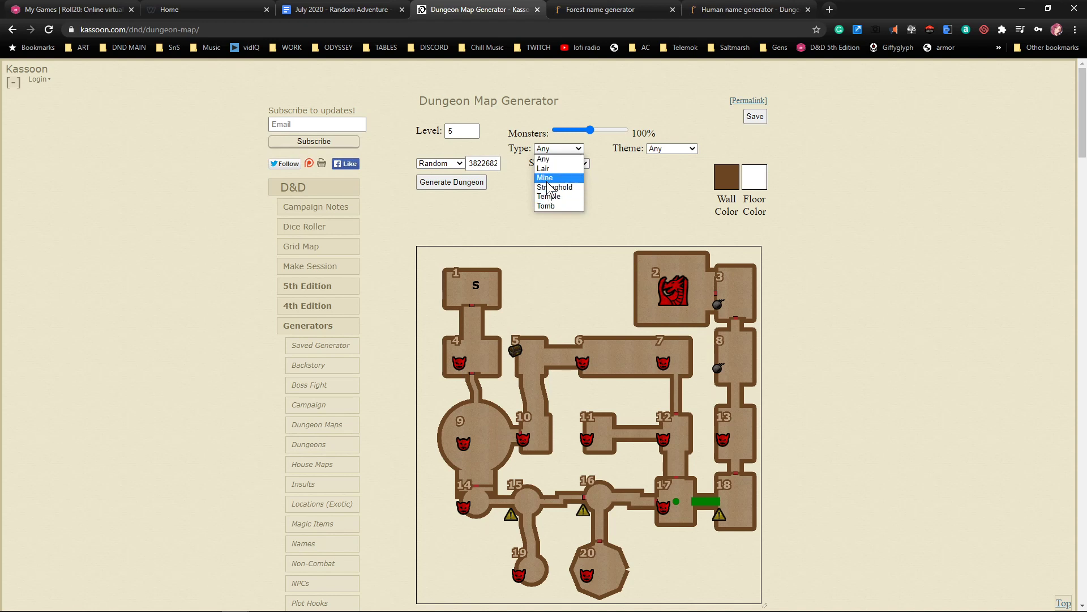
click(560, 169)
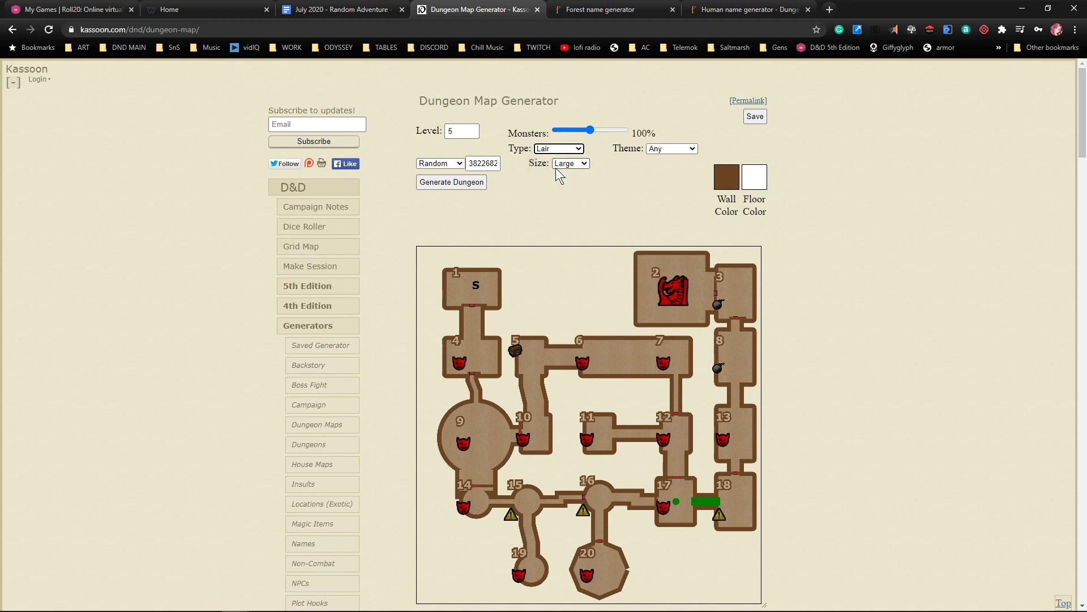
Set the dungeon map's theme to Forest and its size to Small
click(657, 149)
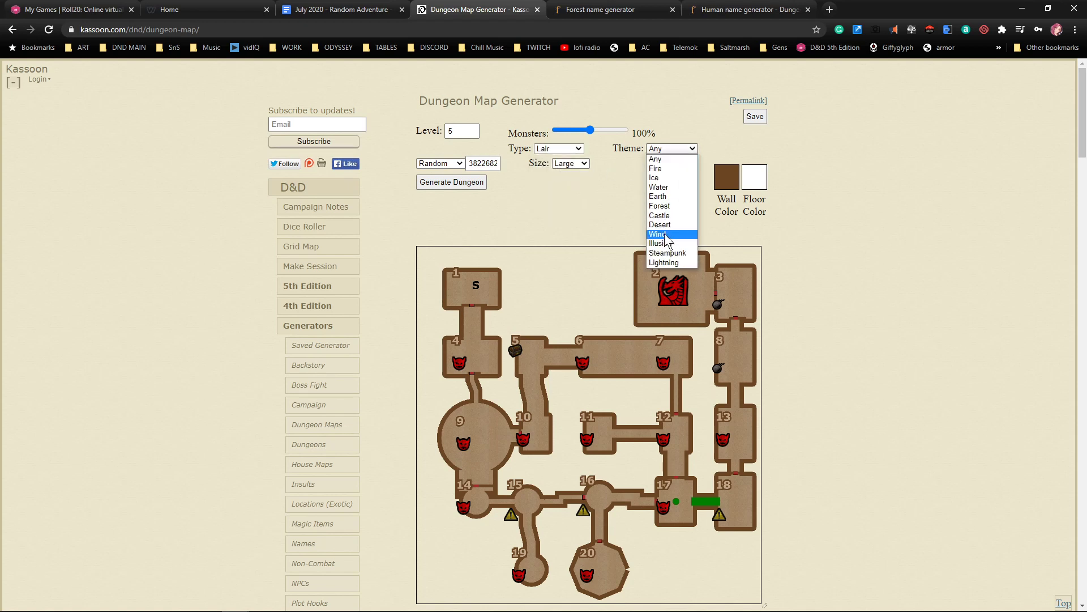
click(656, 160)
click(663, 149)
click(674, 206)
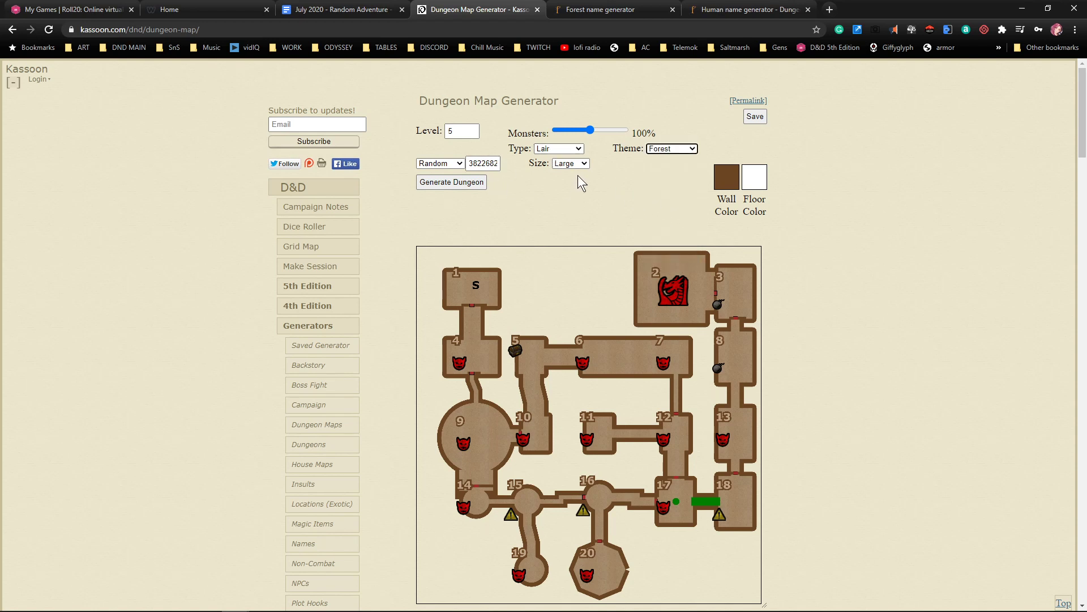
click(571, 163)
click(575, 191)
click(628, 199)
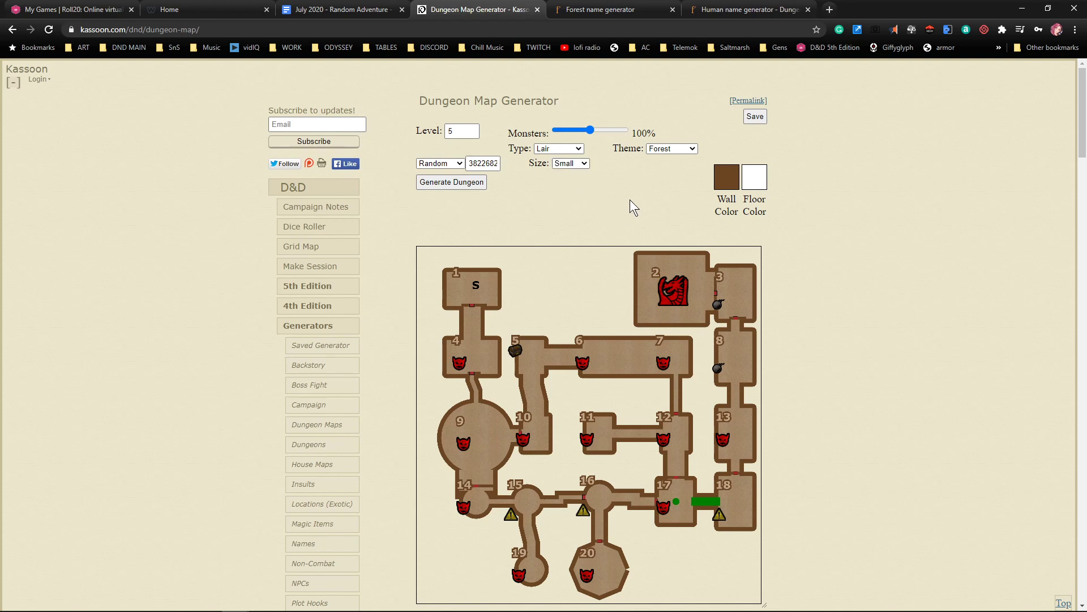
click(757, 119)
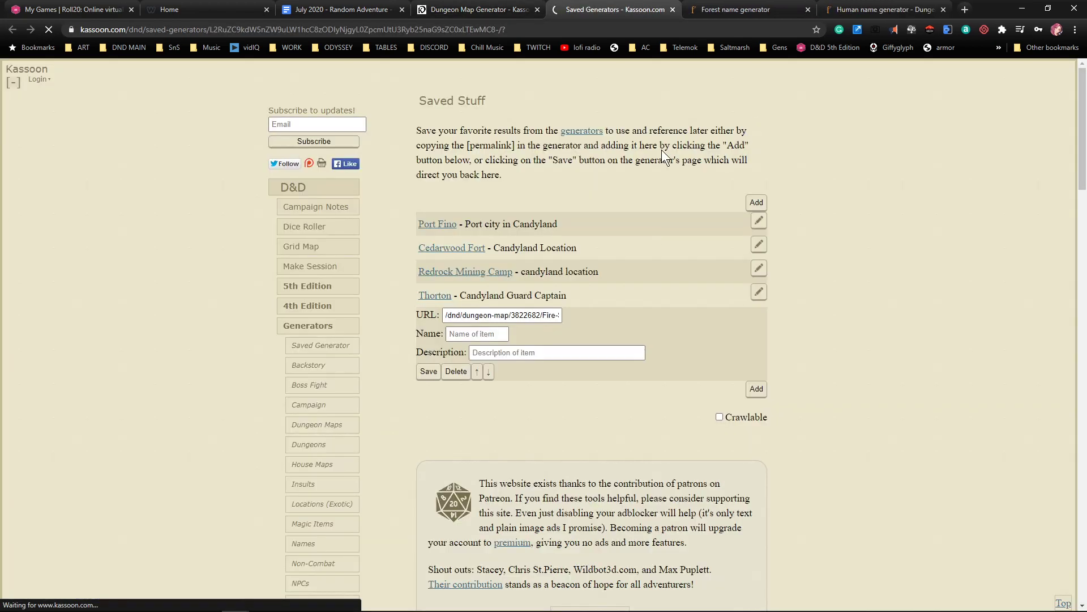
scroll(607, 169, down, 1)
scroll(609, 172, down, 2)
scroll(609, 172, up, 3)
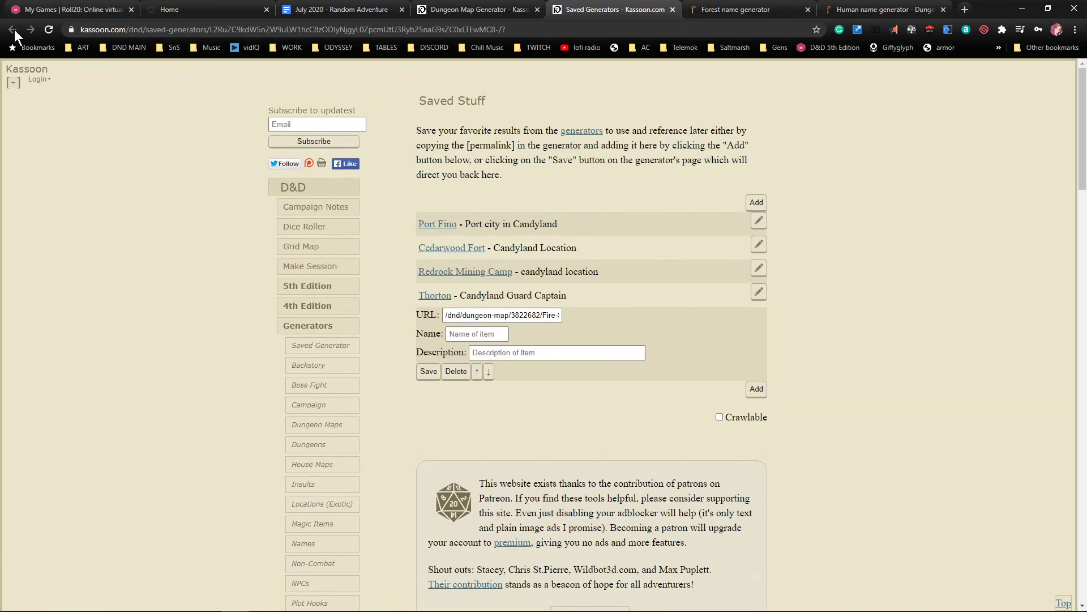
click(486, 8)
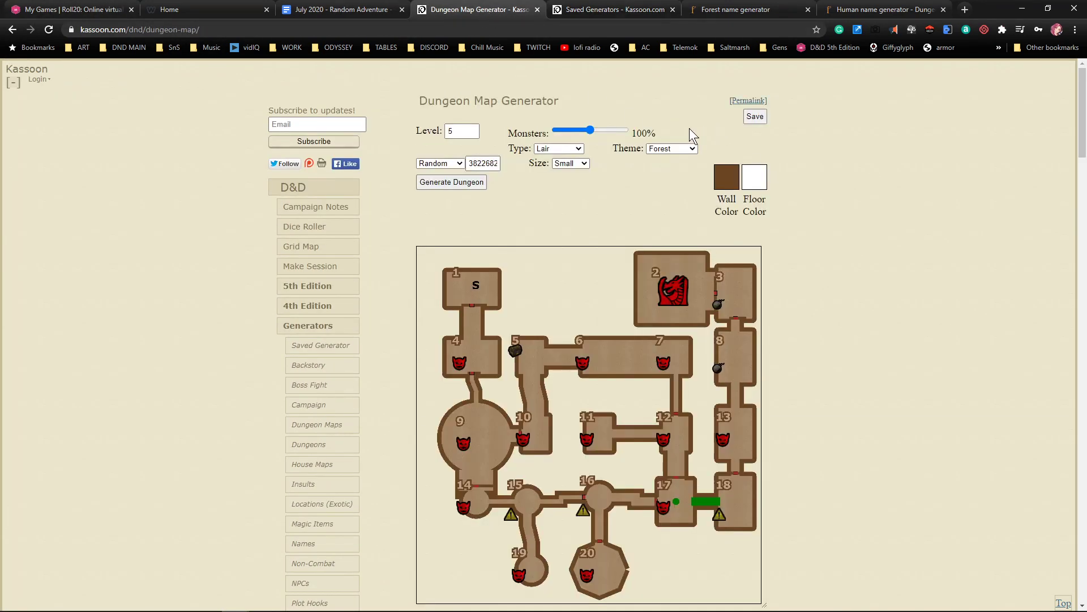
Generate the dungeon with the chosen options and look over its map, dungeon info and first room contents
scroll(533, 188, down, 1)
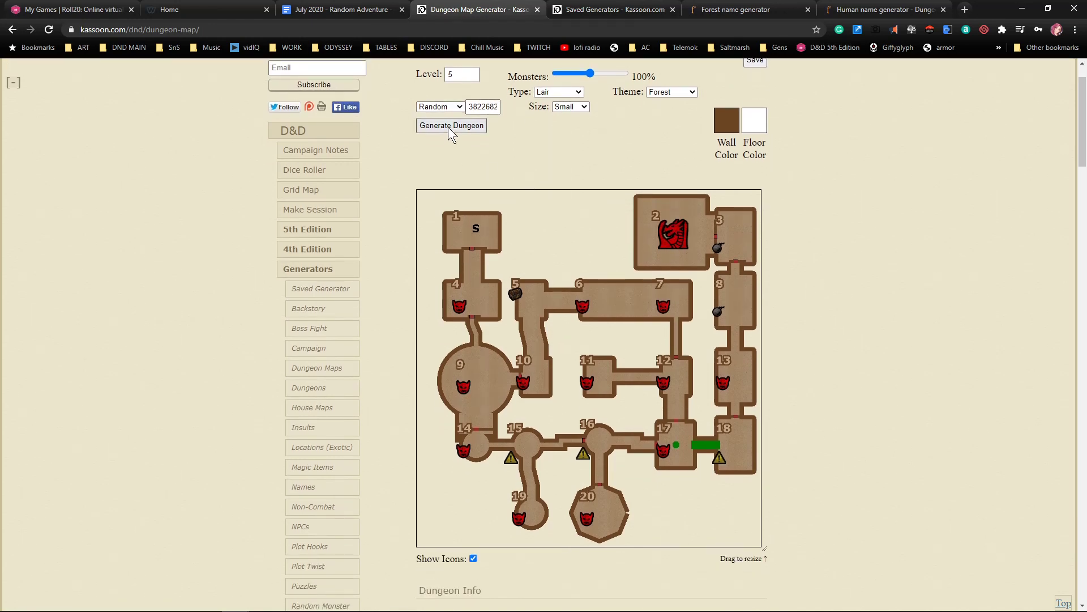
click(449, 129)
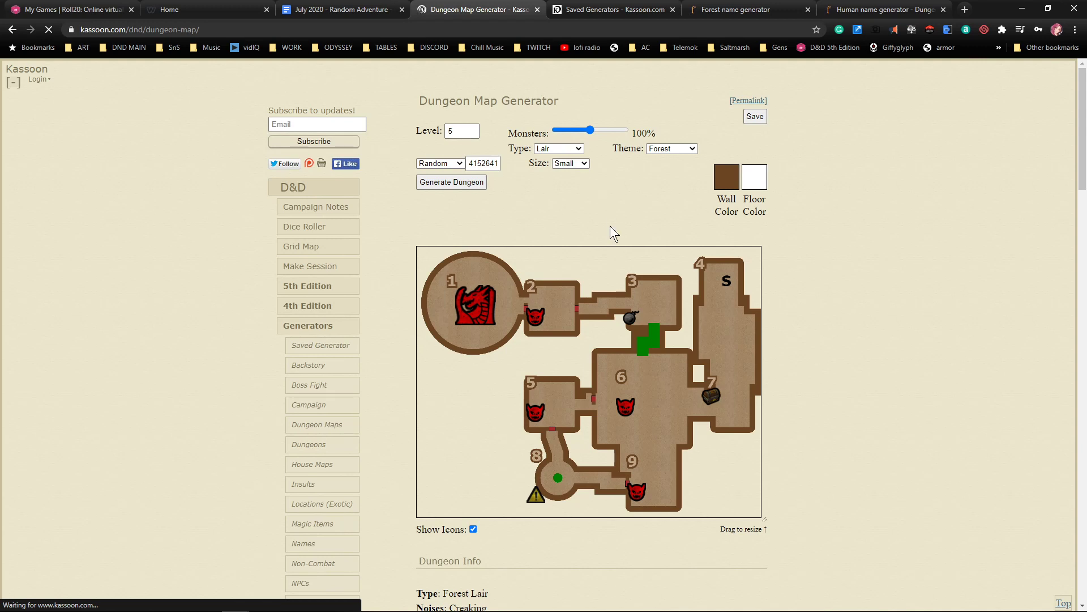
scroll(638, 259, down, 2)
scroll(623, 274, down, 2)
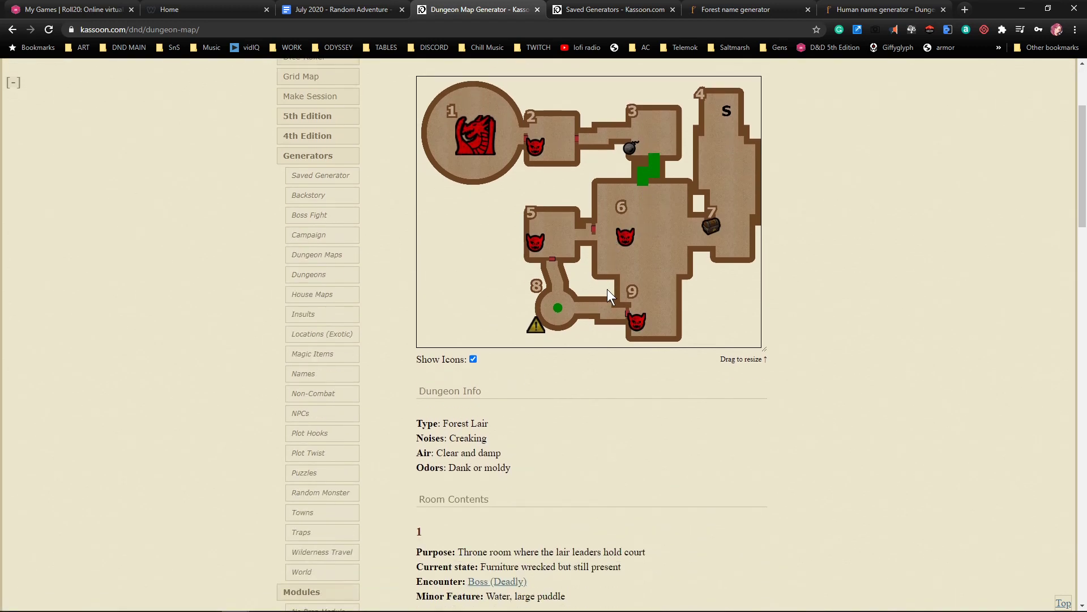
scroll(593, 258, down, 1)
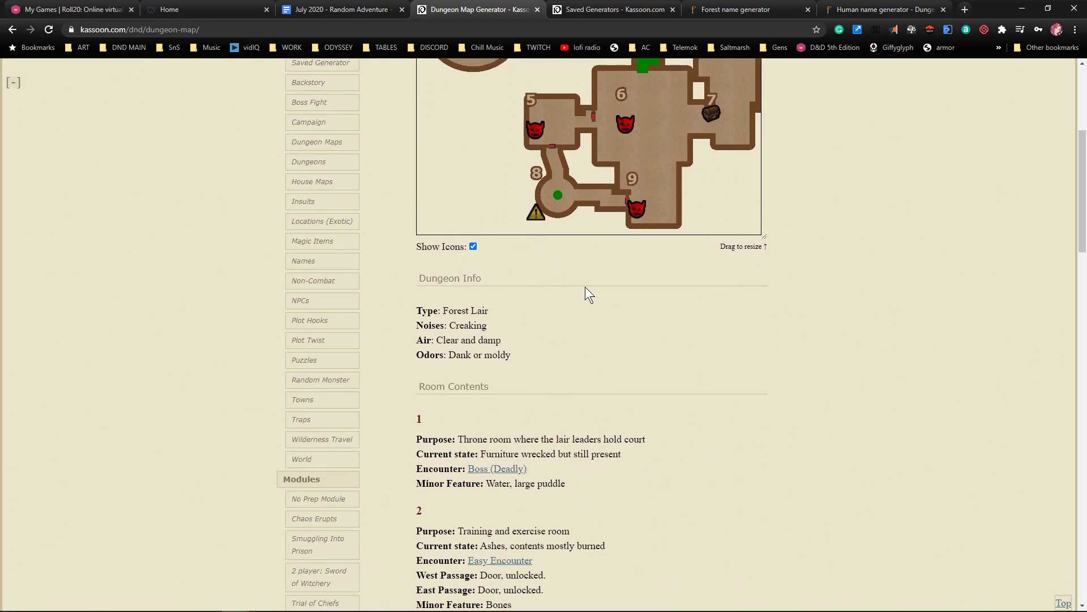
scroll(498, 334, down, 2)
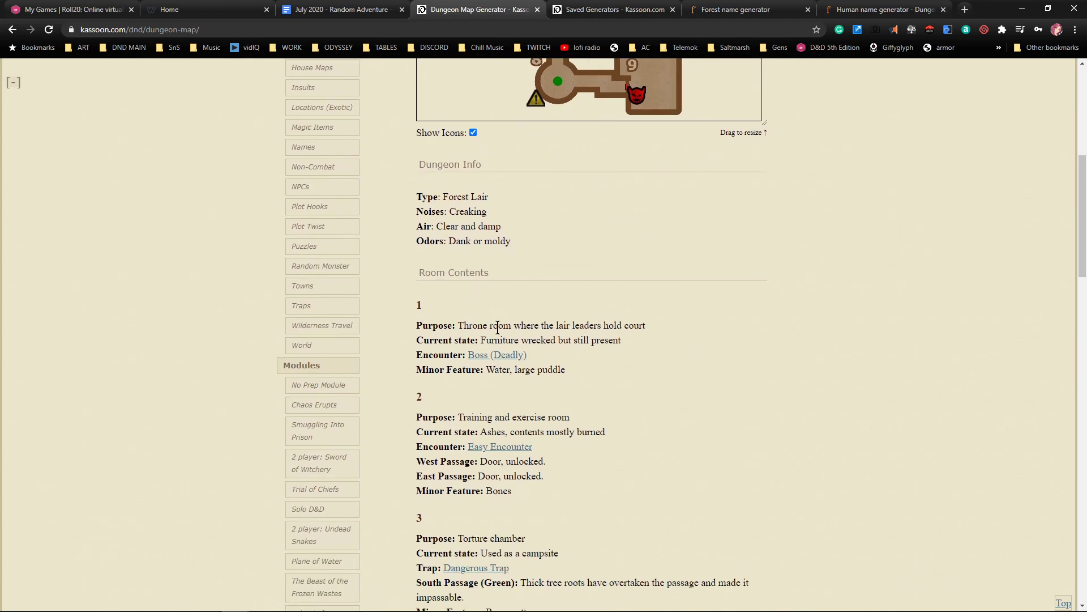
scroll(464, 259, down, 1)
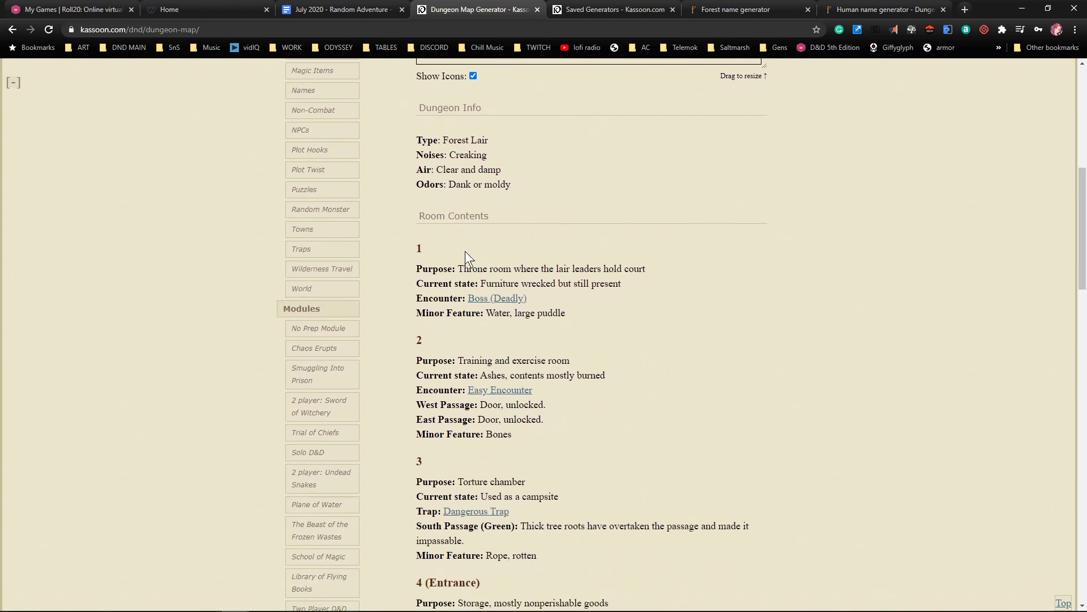
Copy the lair's type, noises, air and odors into "July 2020 - Random Adventure" under a new "Cave -" line above "Forest - Langberg Woods"
drag(510, 188, 423, 142)
key(ctrl+c)
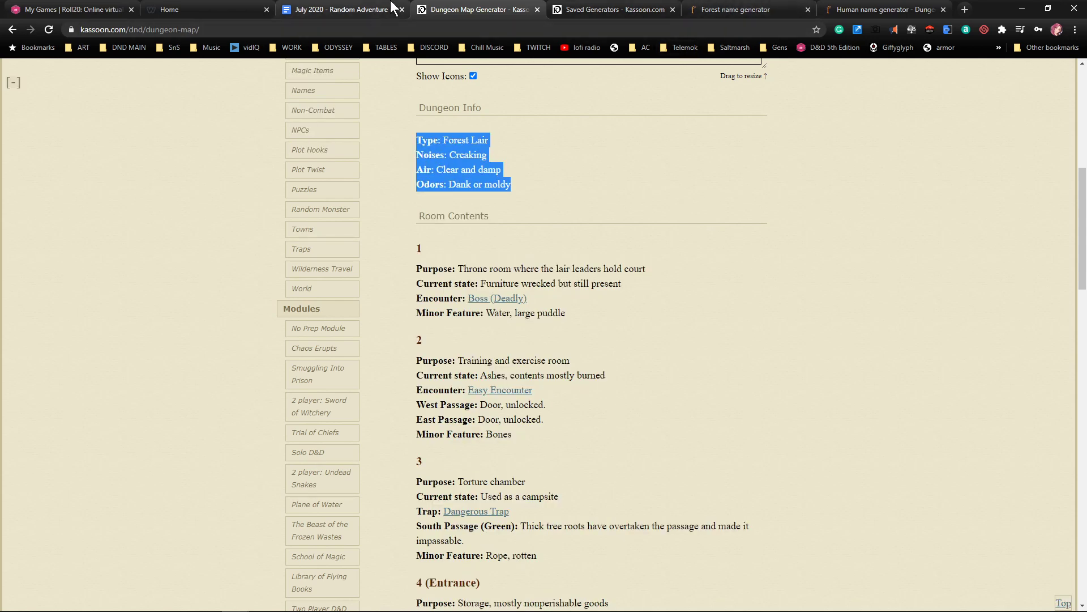
click(353, 9)
scroll(317, 388, down, 1)
click(260, 372)
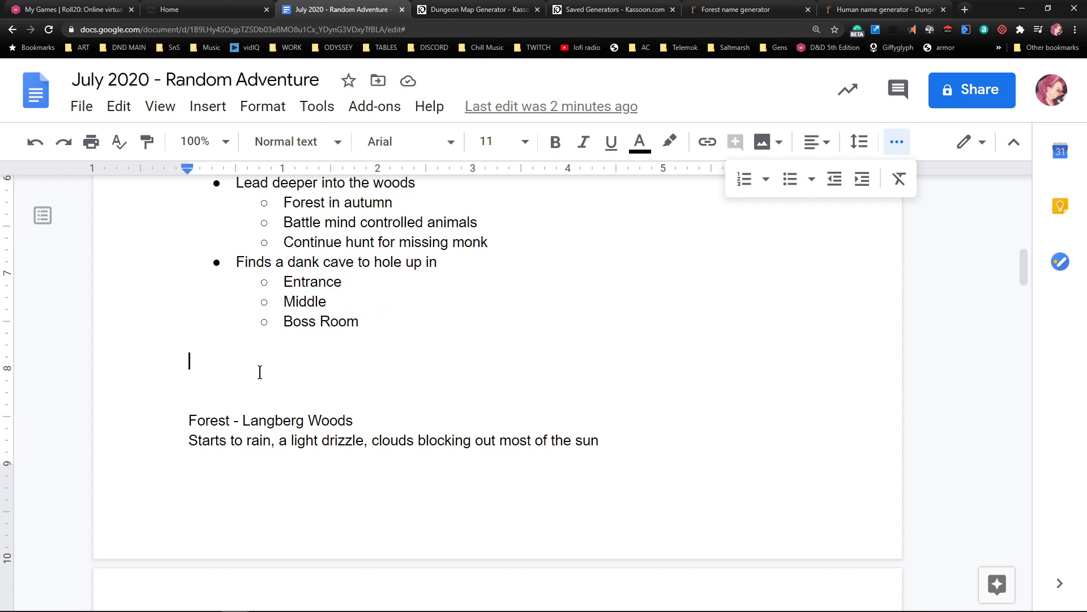
scroll(256, 379, down, 1)
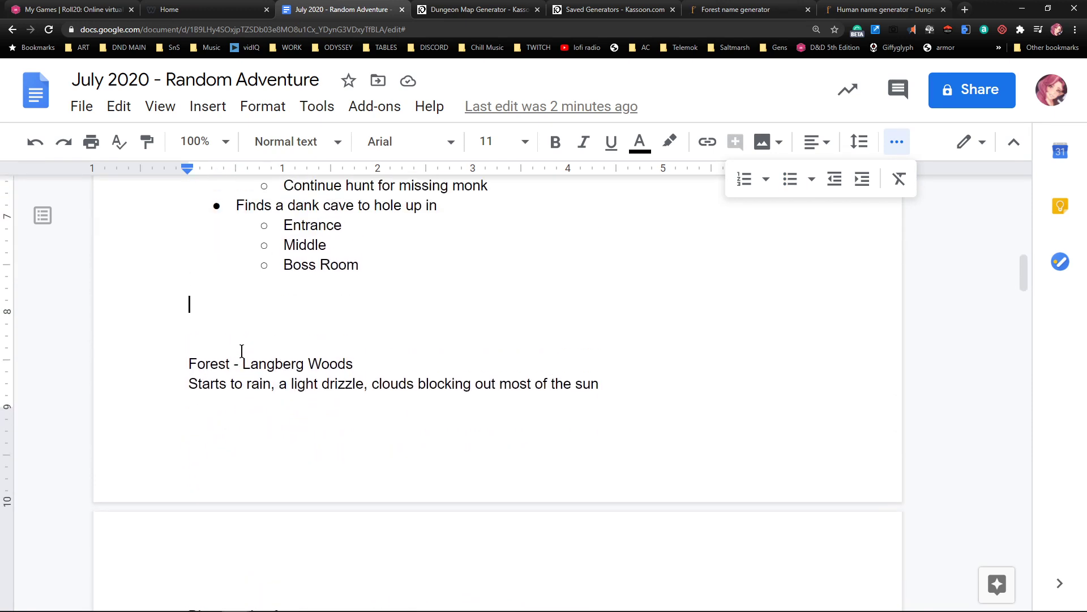
text(Cave )
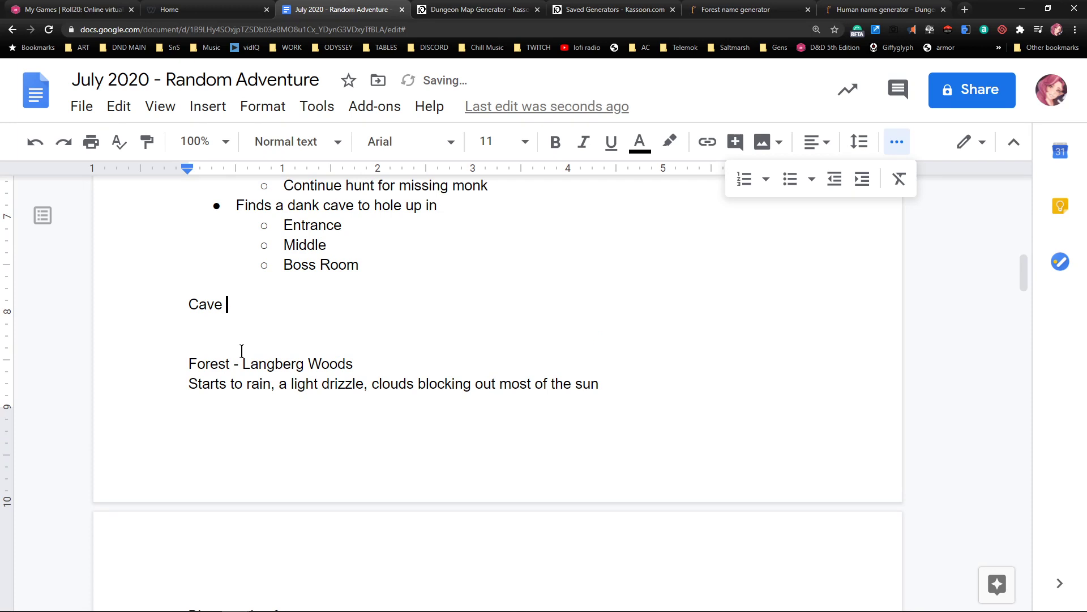
text(-)
key(Return)
key(ctrl+v)
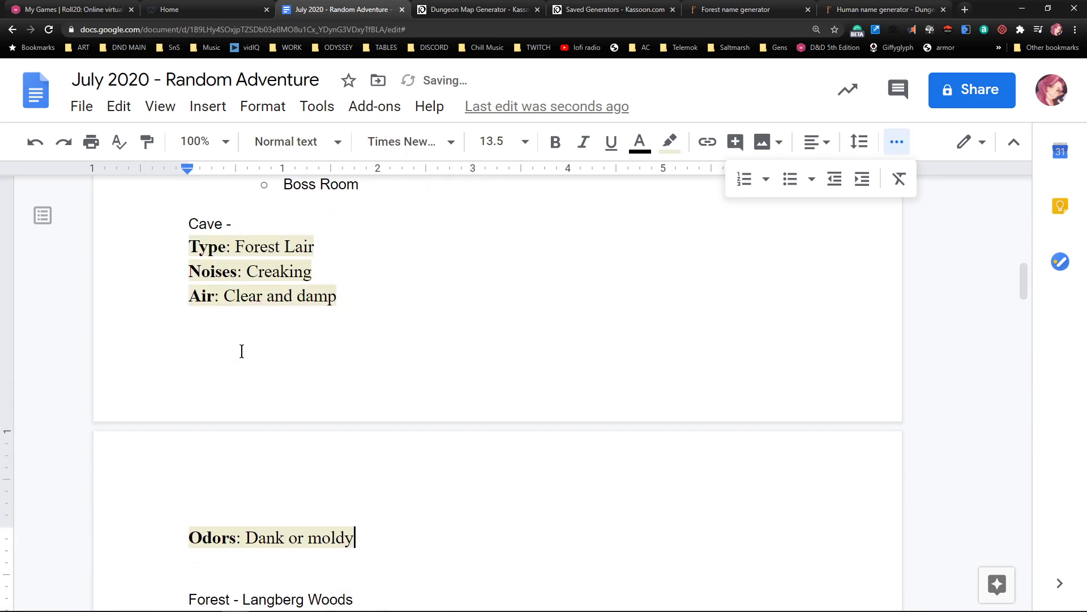
Close the Saved Generators page and read through the forest lair's room contents in the Dungeon Map Generator
click(603, 11)
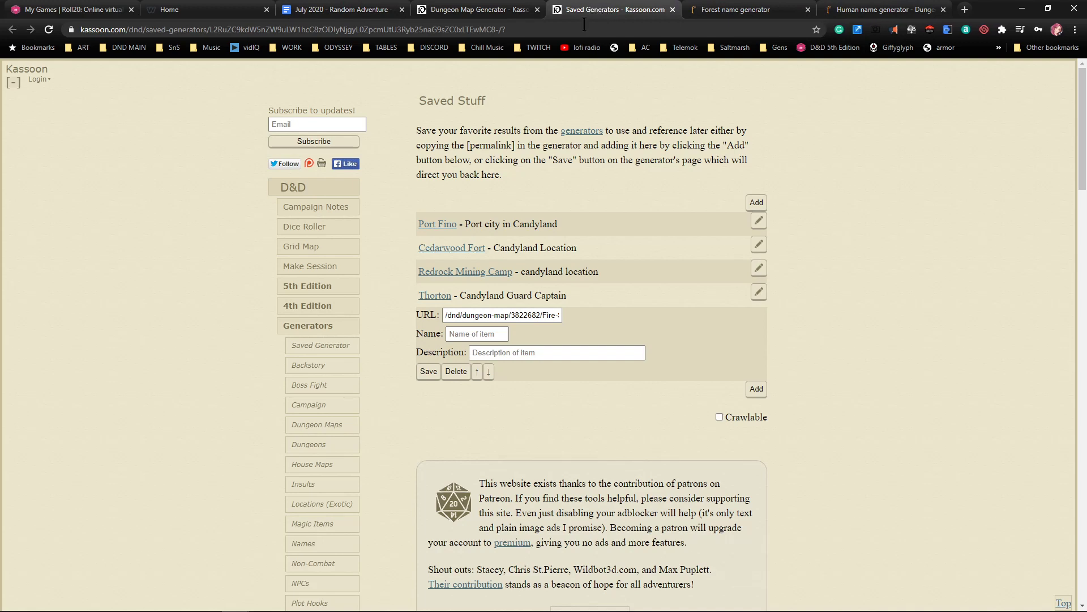
click(673, 9)
click(483, 3)
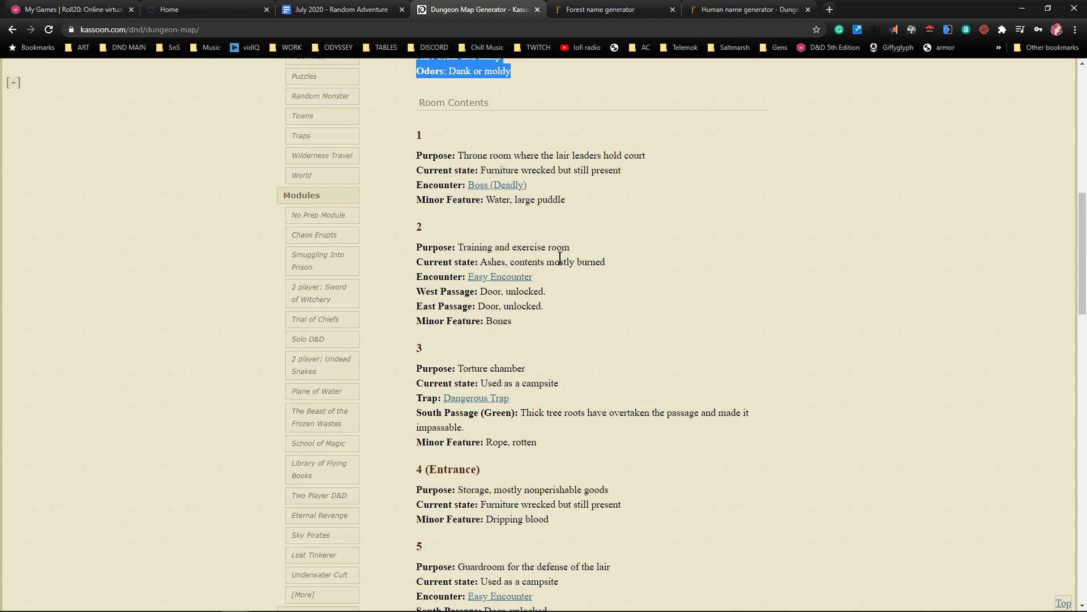
scroll(579, 273, down, 4)
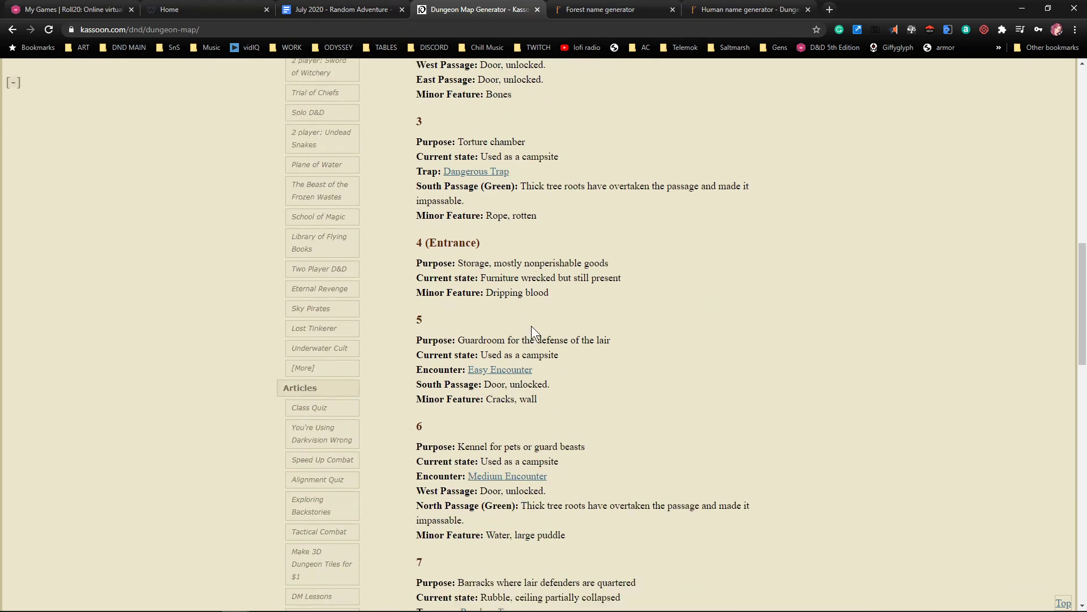
scroll(571, 310, down, 2)
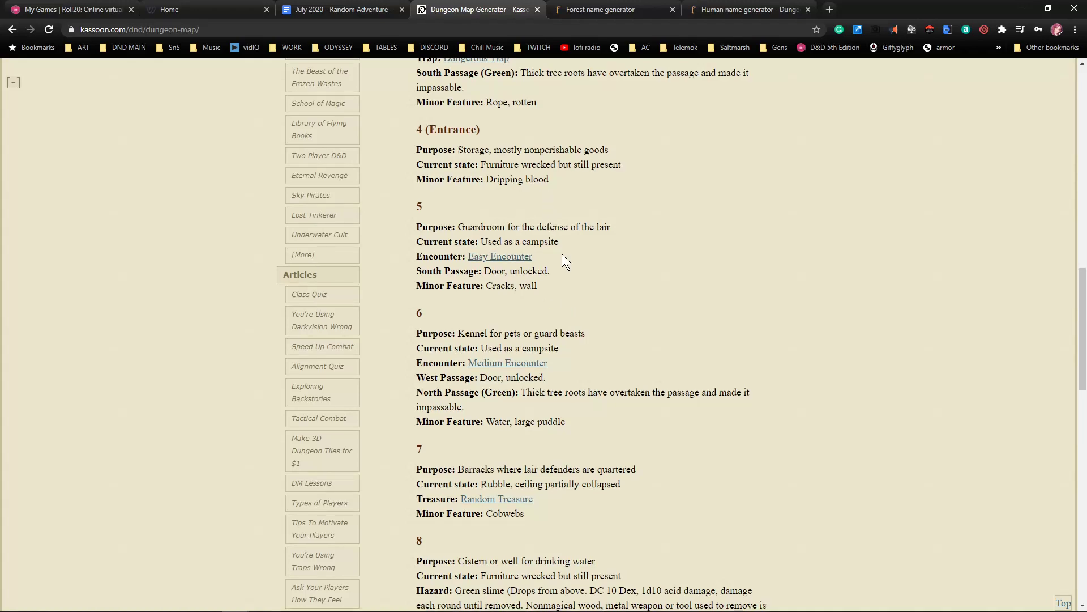
scroll(572, 278, down, 6)
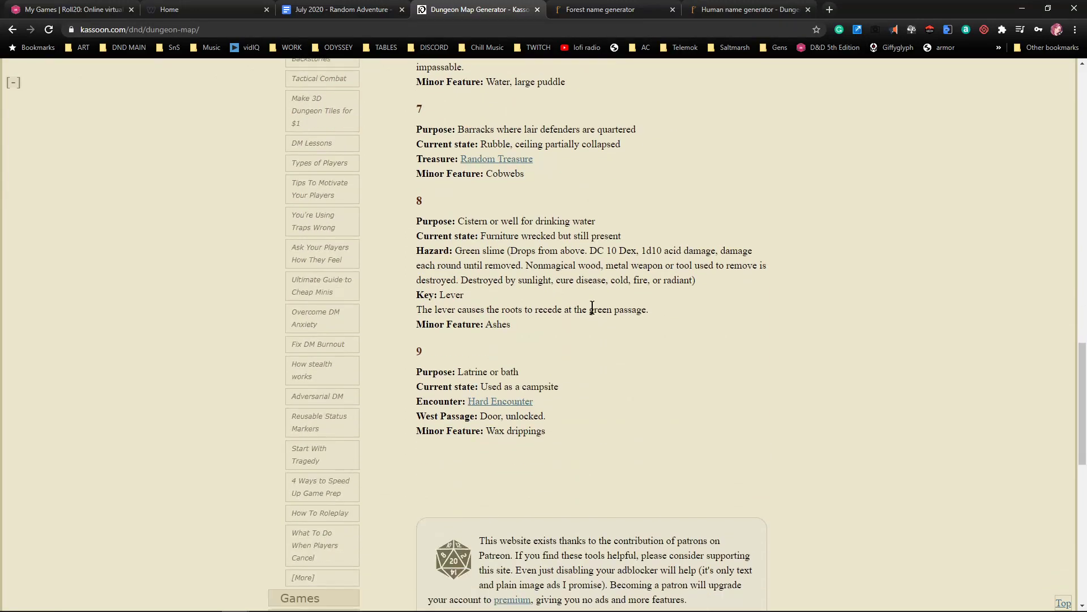
scroll(643, 377, up, 20)
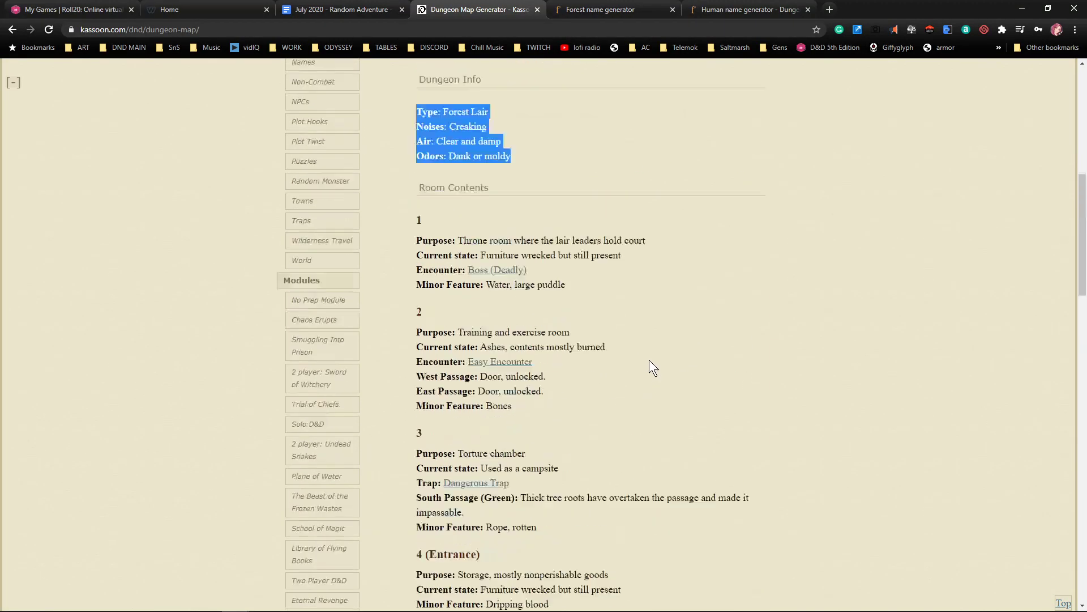
Set the dungeon type to Any and generate a new small forest dungeon
click(563, 149)
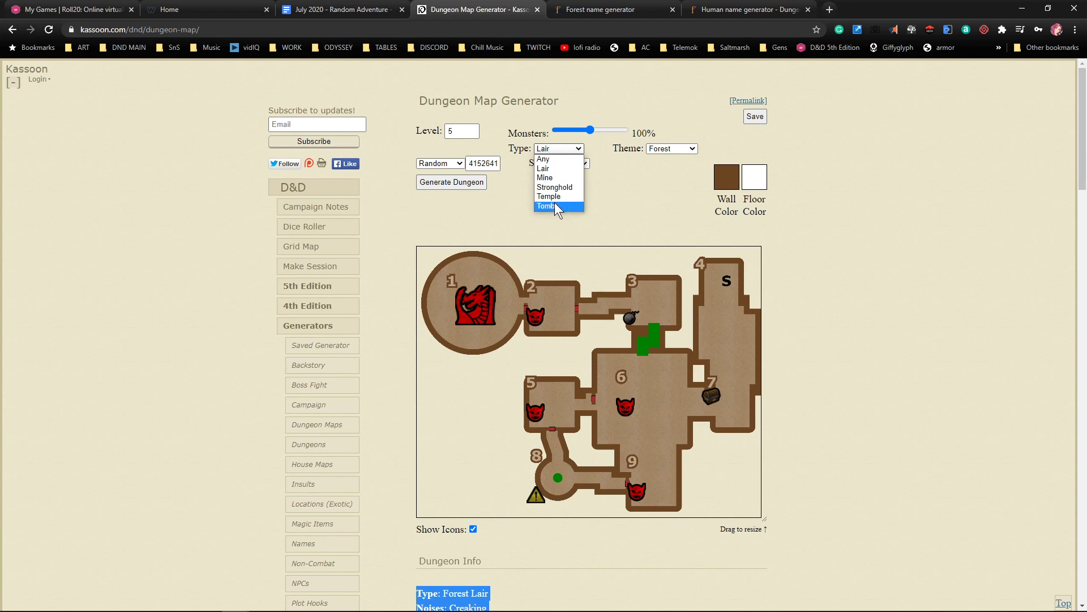
click(546, 162)
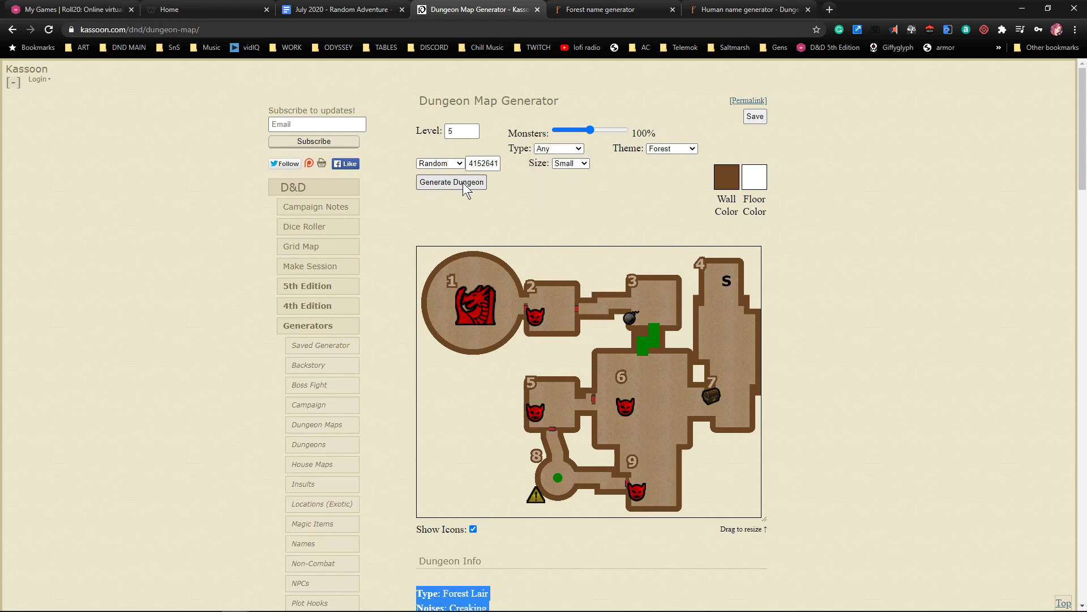
click(463, 183)
Examine the new dungeon's info and the purpose, state, encounters, hazards and features of its rooms
scroll(609, 248, down, 5)
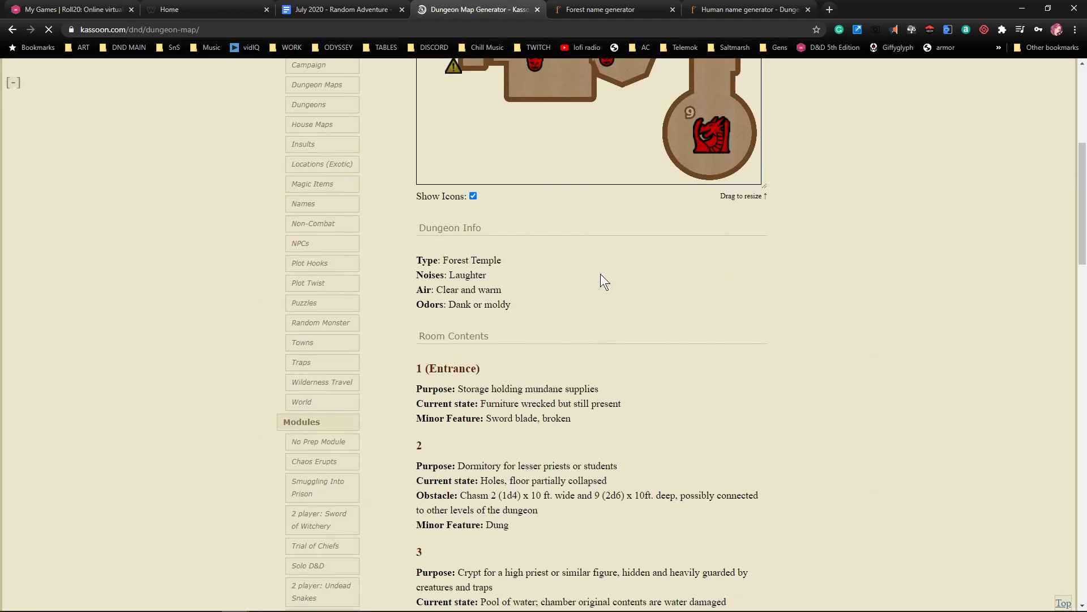
scroll(603, 271, down, 1)
scroll(528, 267, down, 5)
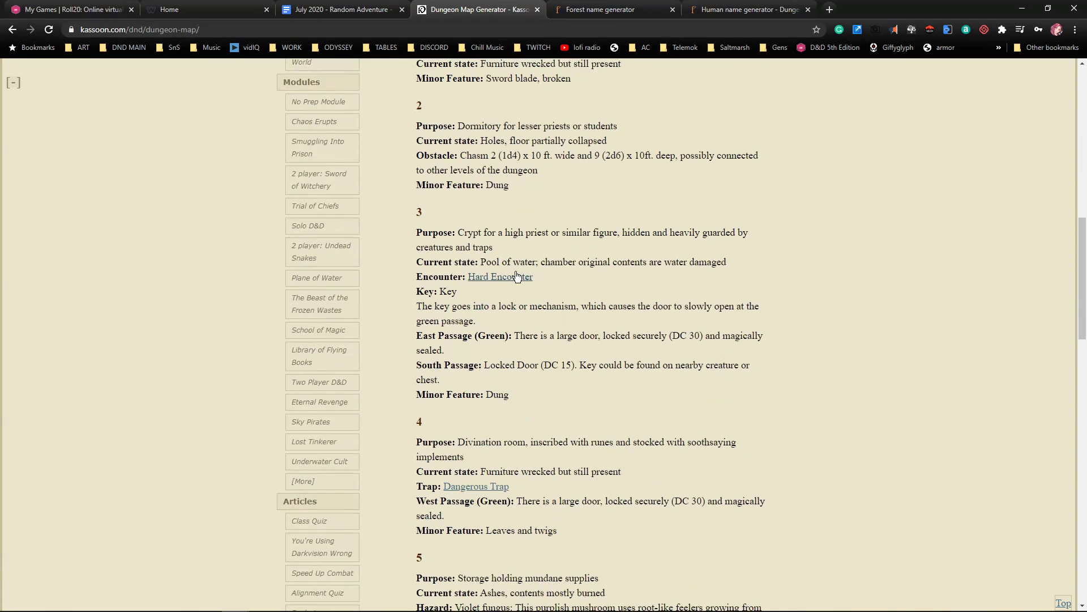
scroll(600, 234, down, 1)
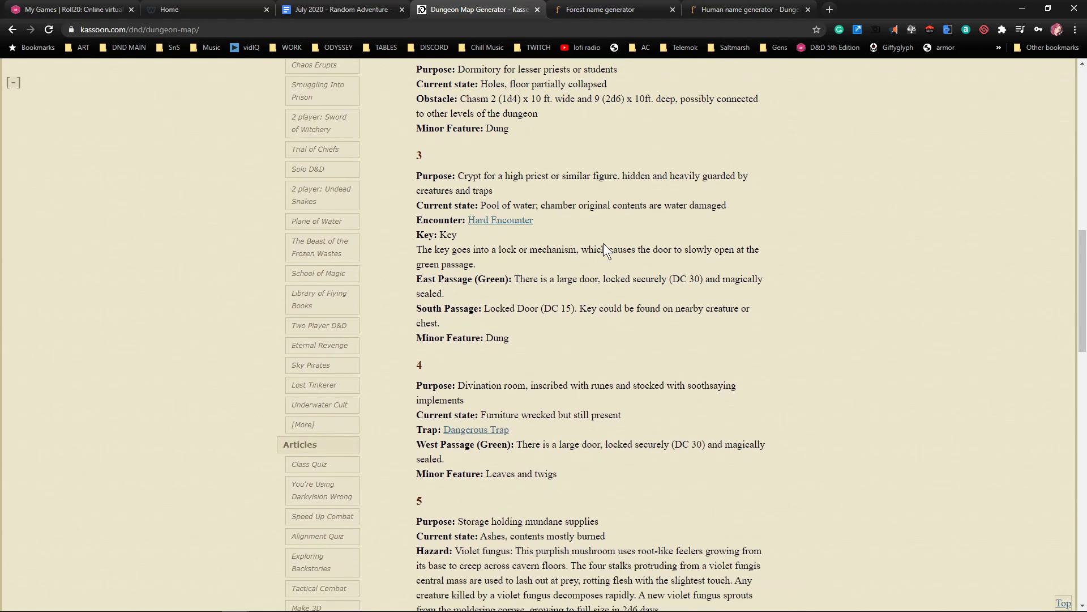
scroll(574, 254, down, 3)
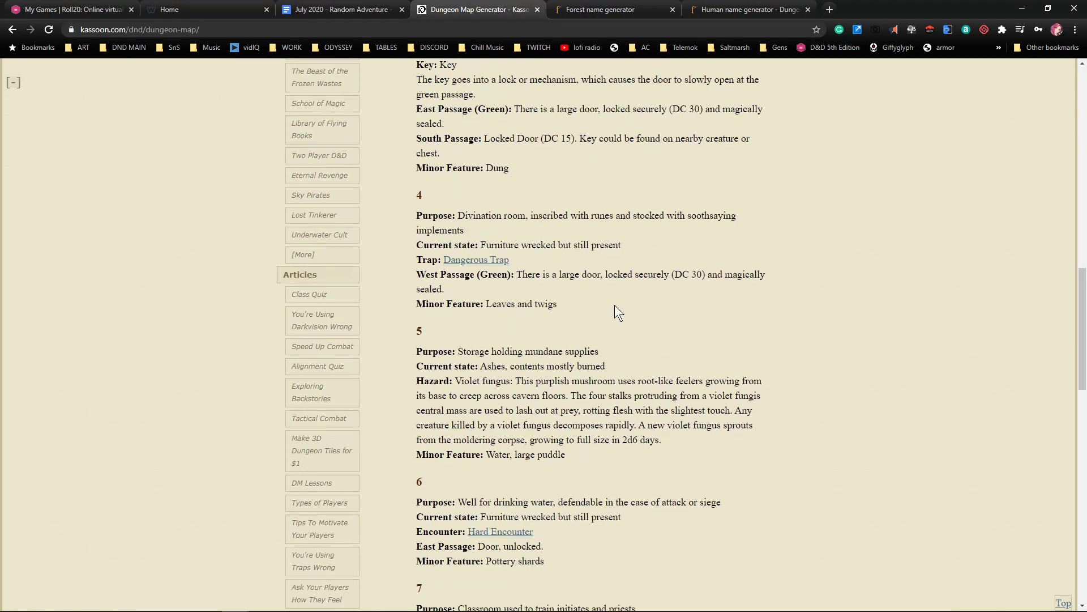
scroll(611, 318, down, 2)
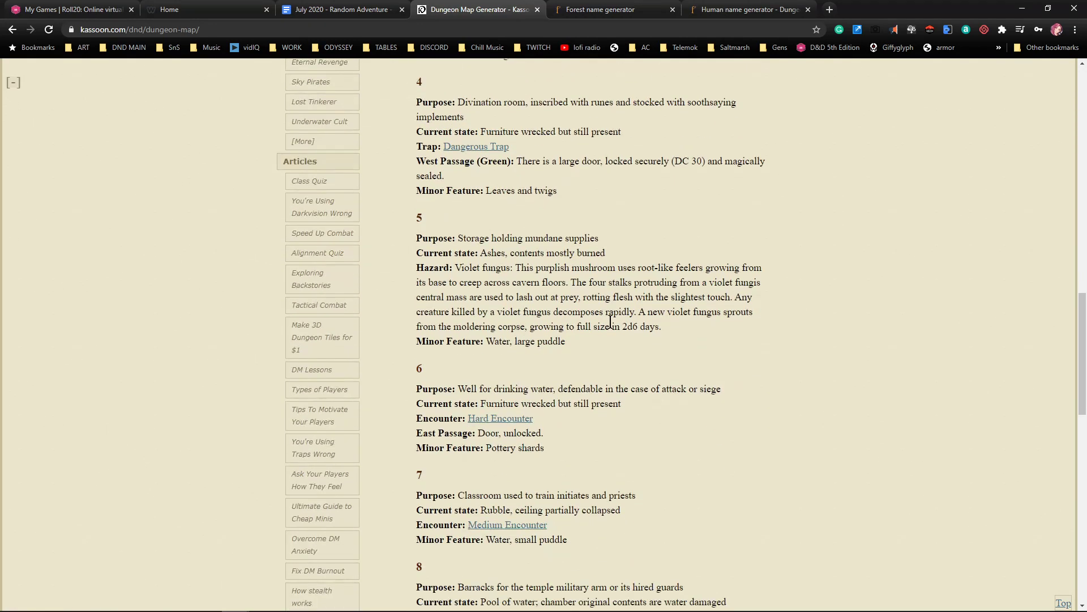
scroll(610, 332, down, 3)
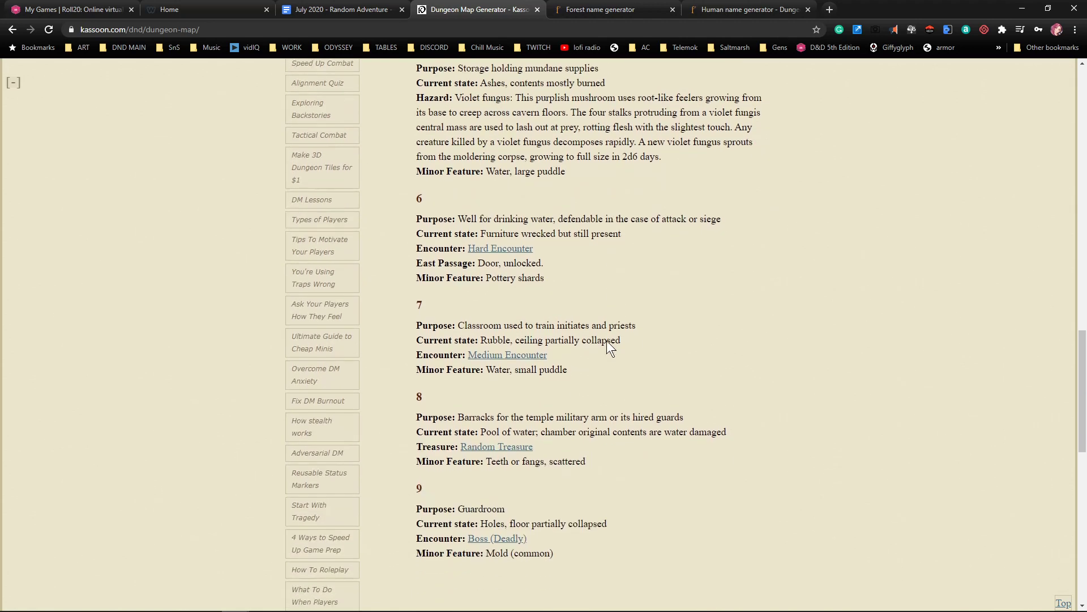
scroll(606, 340, down, 4)
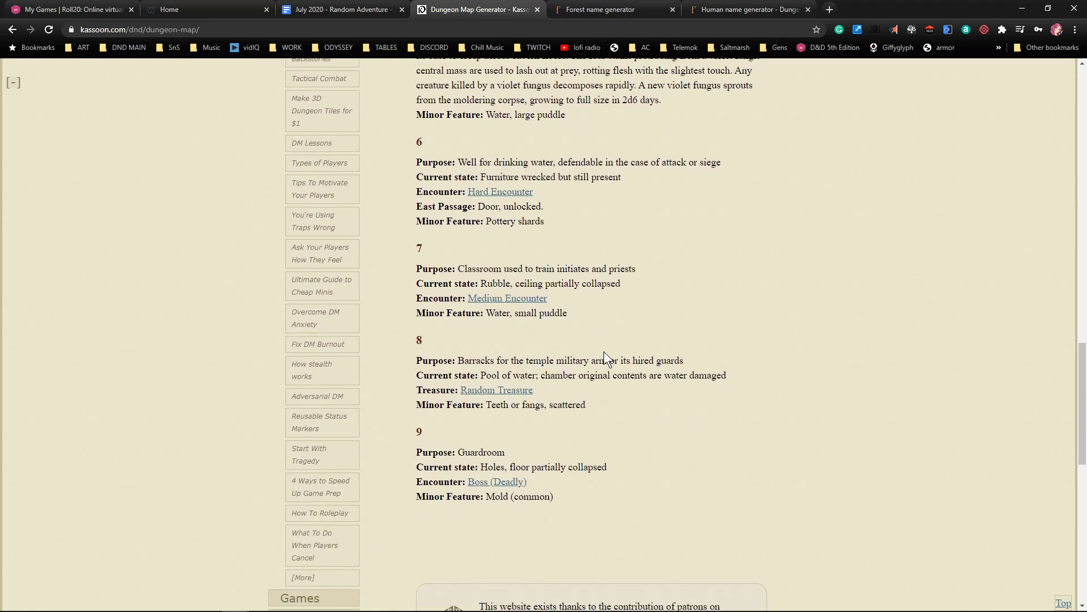
scroll(593, 373, up, 4)
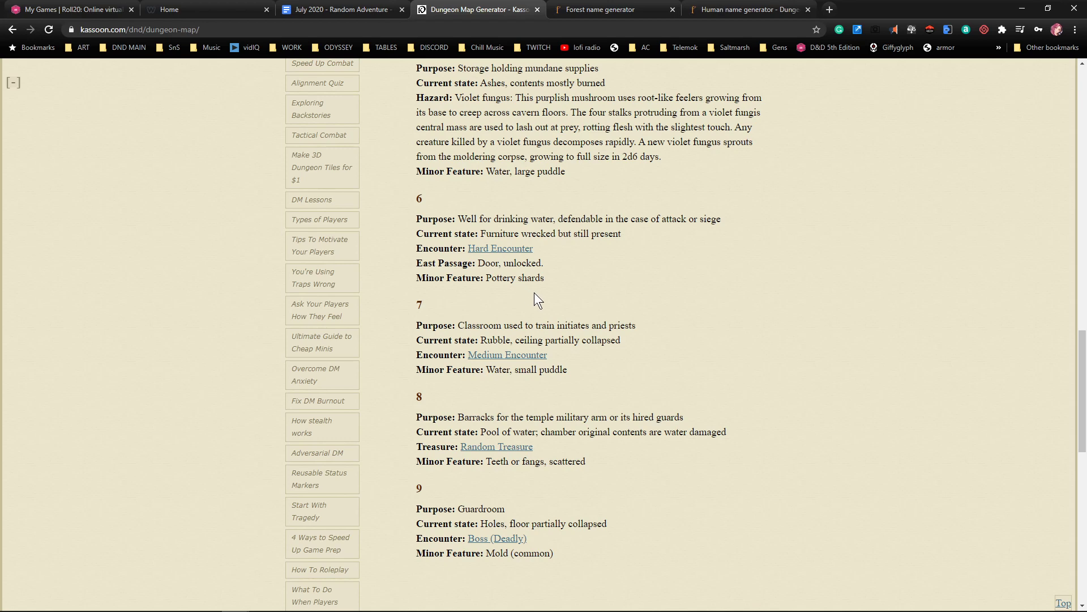
Switch to "July 2020 - Random Adventure" and add the line "Starts with a cave entrance" below the cave's odors
scroll(555, 325, down, 2)
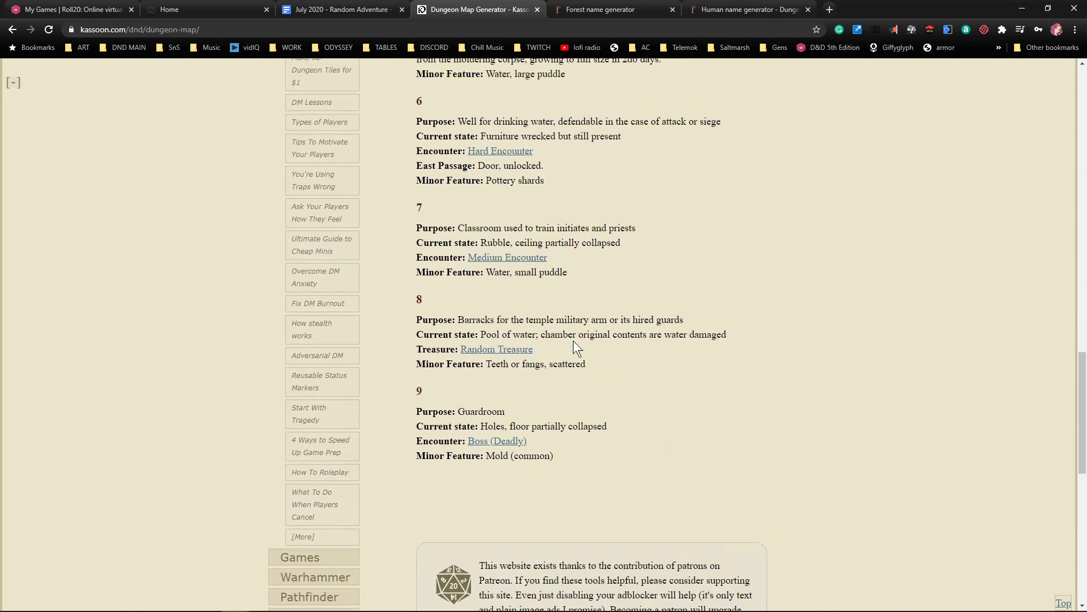
scroll(573, 341, up, 10)
scroll(657, 278, up, 5)
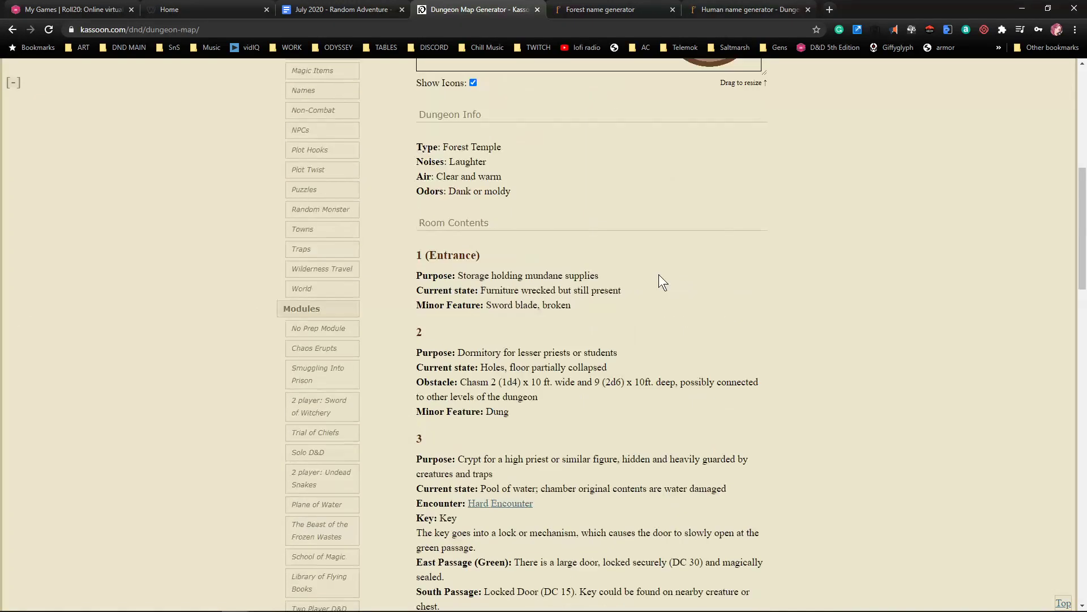
click(336, 9)
scroll(325, 461, down, 3)
scroll(347, 466, up, 2)
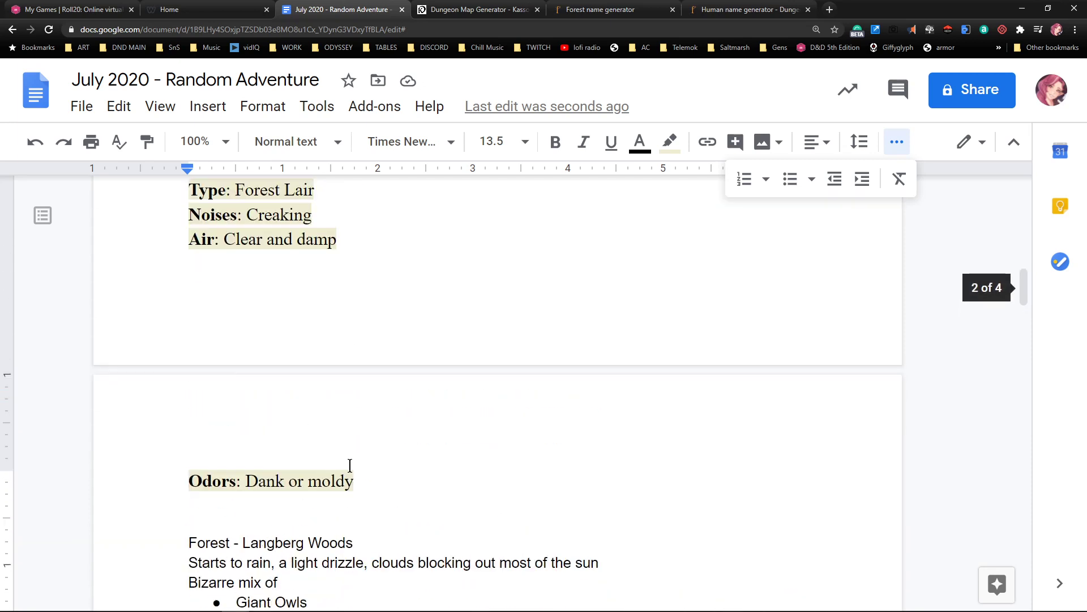
key(Return)
key(Return)
key(Return)
key(Up)
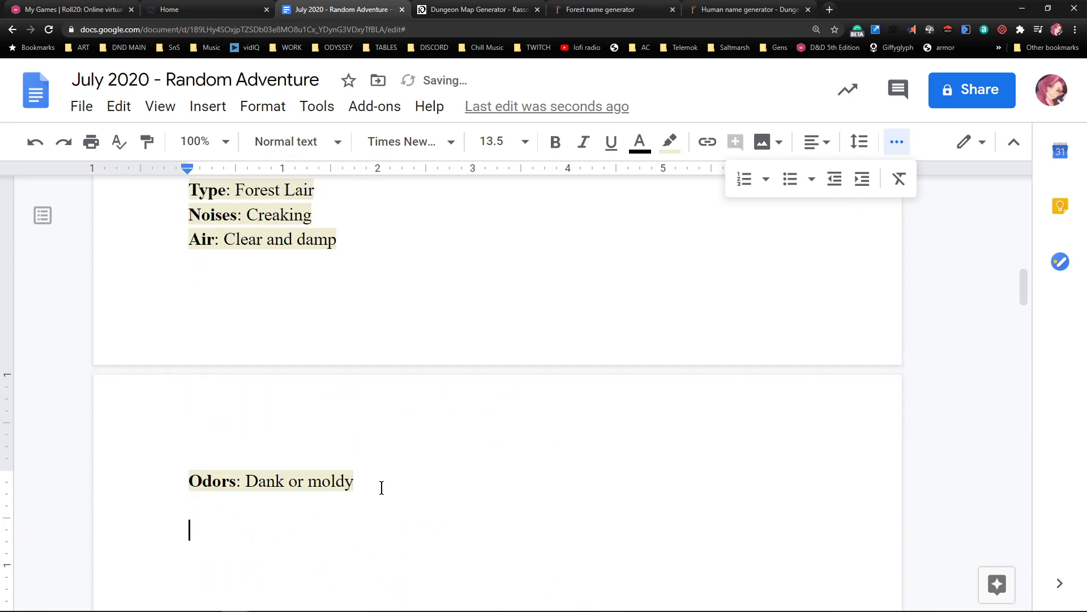
text(Starts wit)
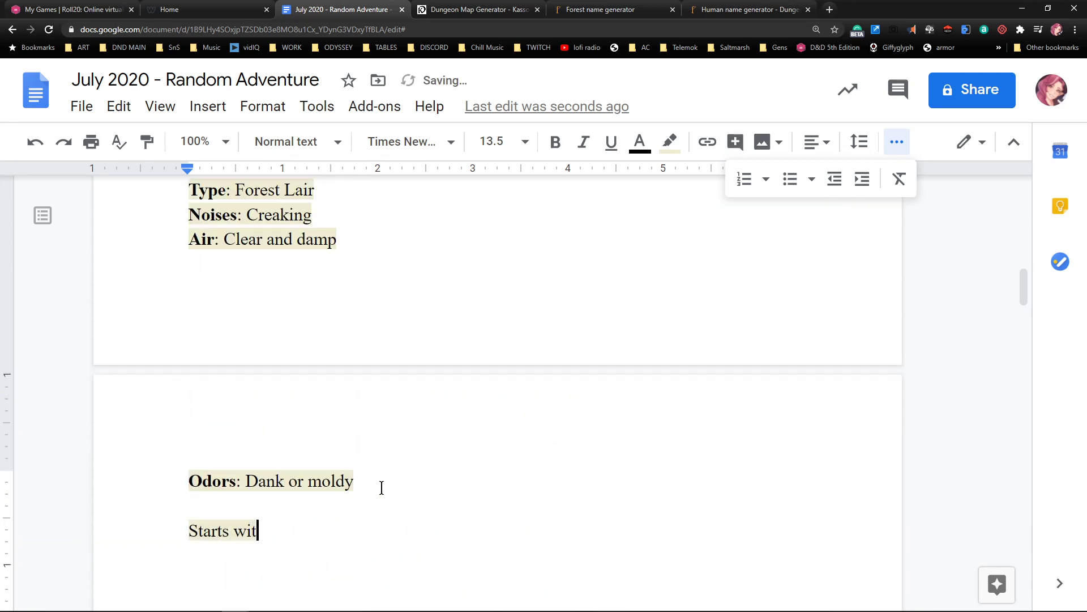
text(h a cave entrance)
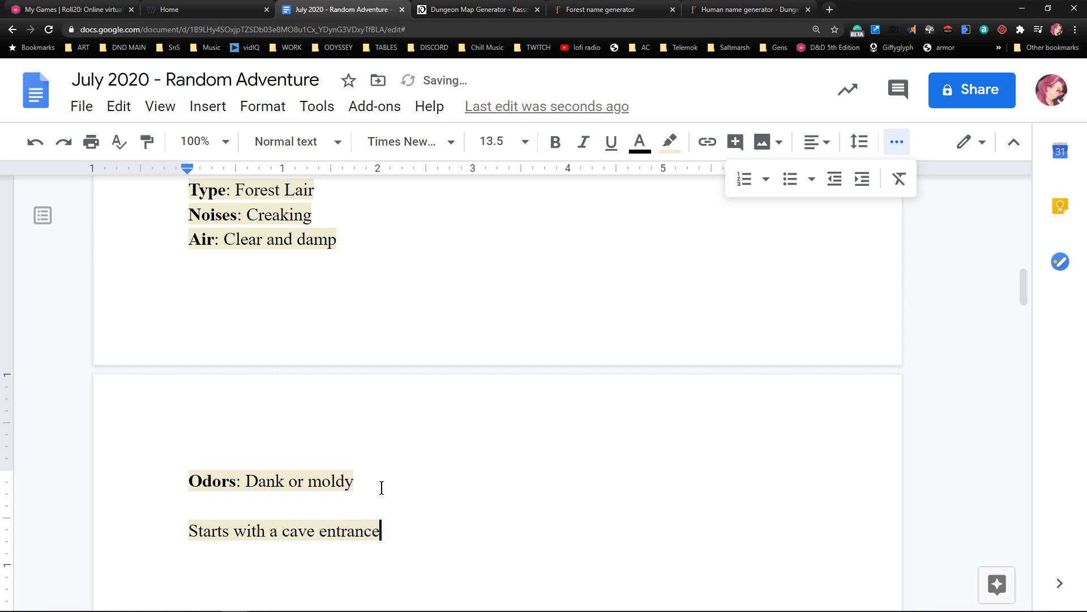
Add the line "Leads into some ruins" directly below the cave entrance line
key(Return)
key(Return)
key(BackSpace)
text(Leads into some ruins)
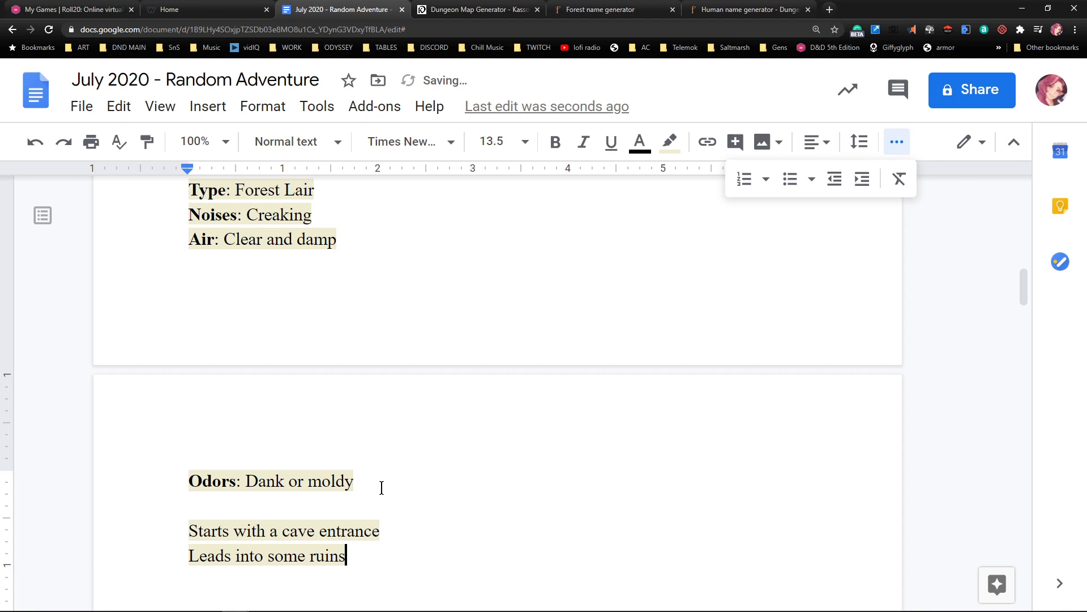
key(Return)
scroll(516, 331, down, 1)
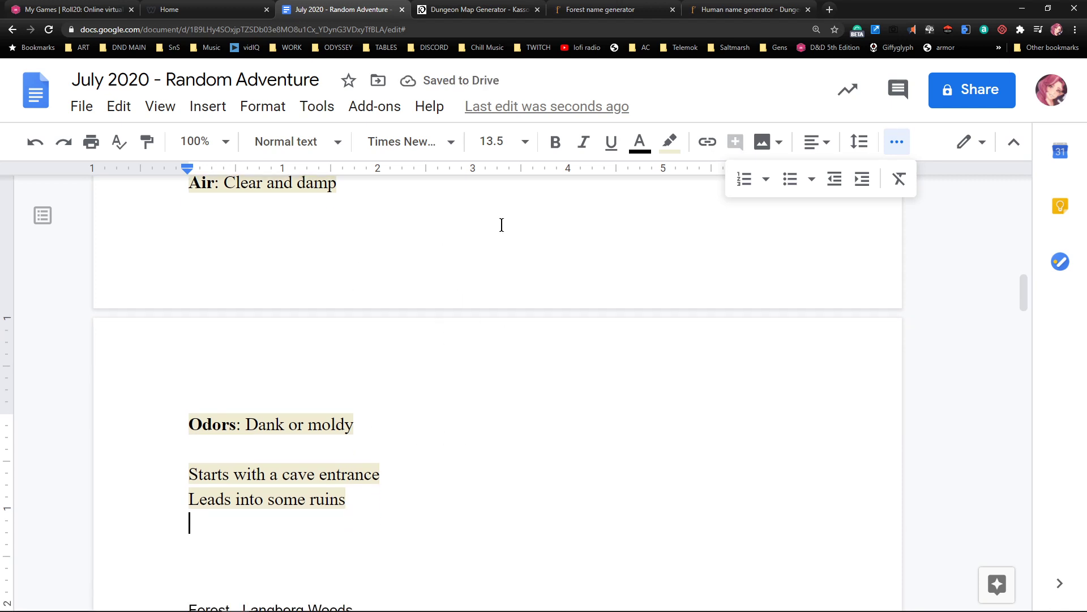
Copy room 4's purpose, state, trap, west passage and minor feature from the Dungeon Map Generator into the adventure document below the ruins line
click(508, 8)
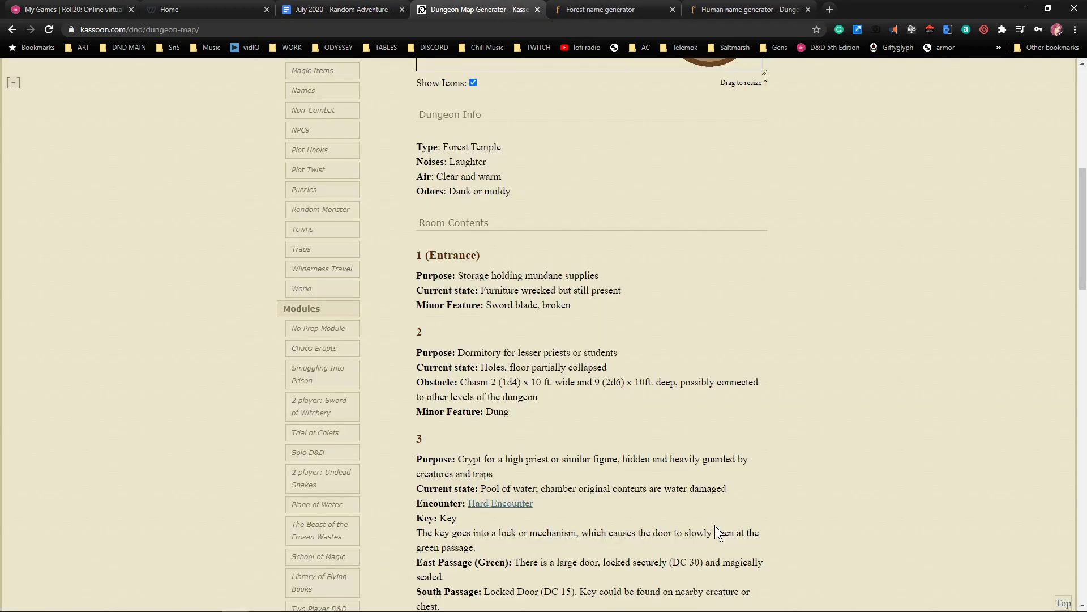
scroll(676, 520, down, 3)
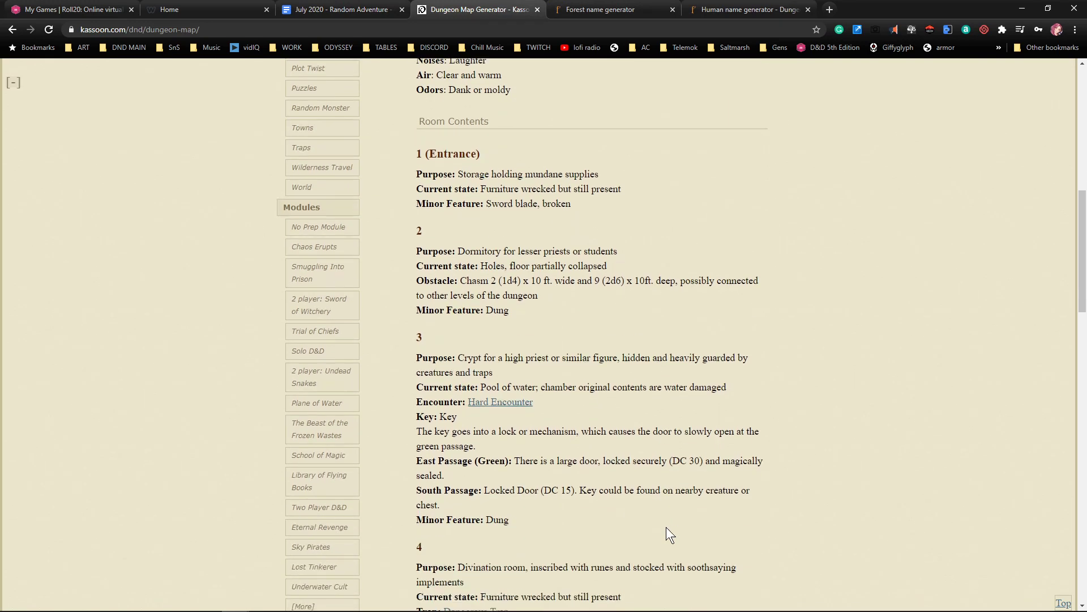
scroll(653, 493, down, 2)
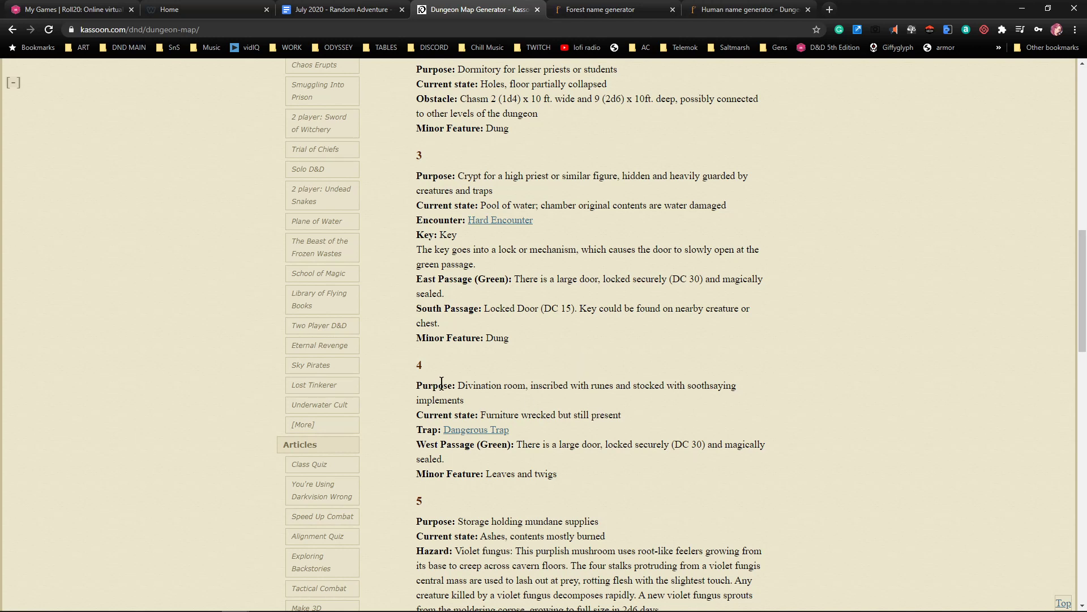
drag(458, 385, 573, 475)
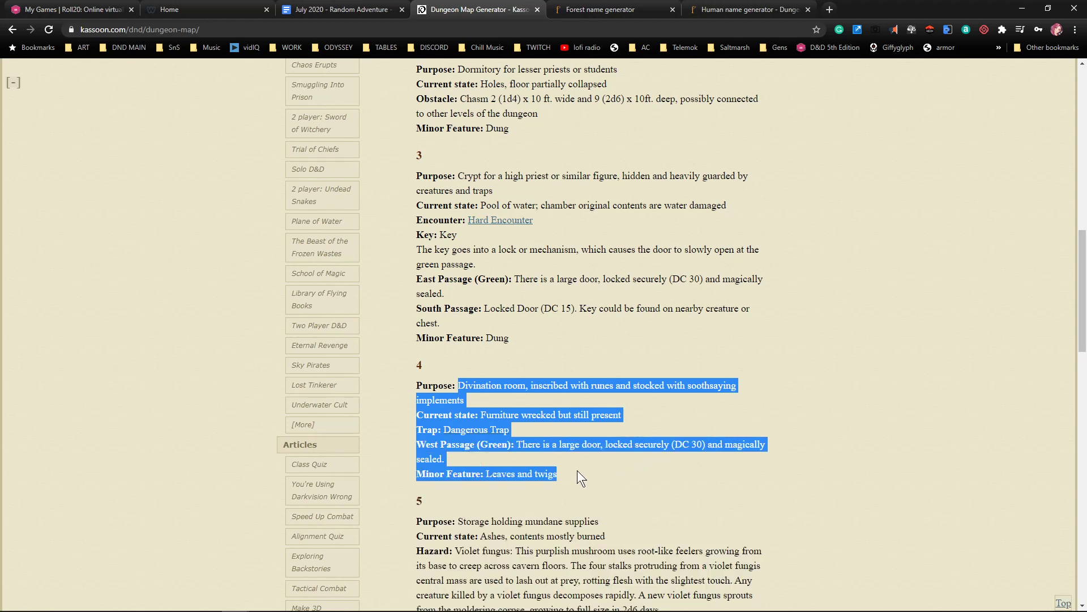
drag(418, 386, 577, 477)
key(ctrl+c)
click(335, 10)
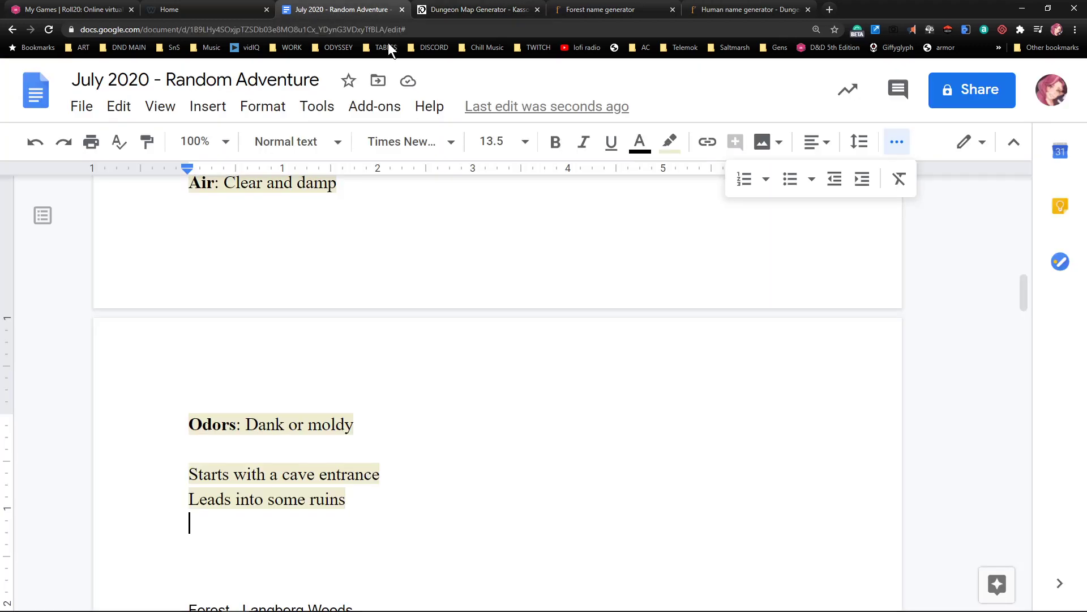
key(Return)
key(Return)
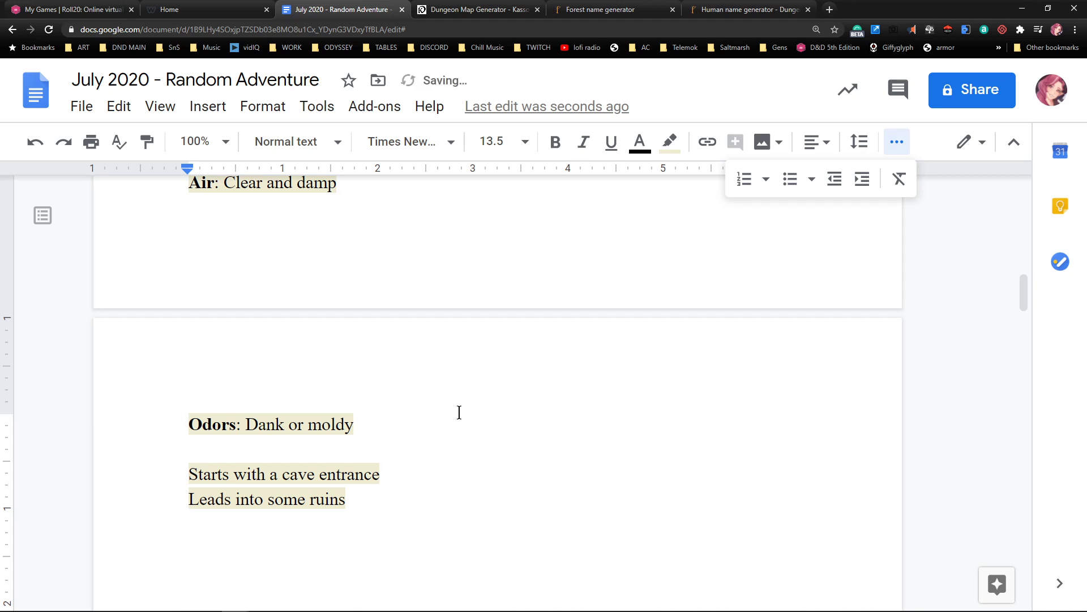
key(ctrl+v)
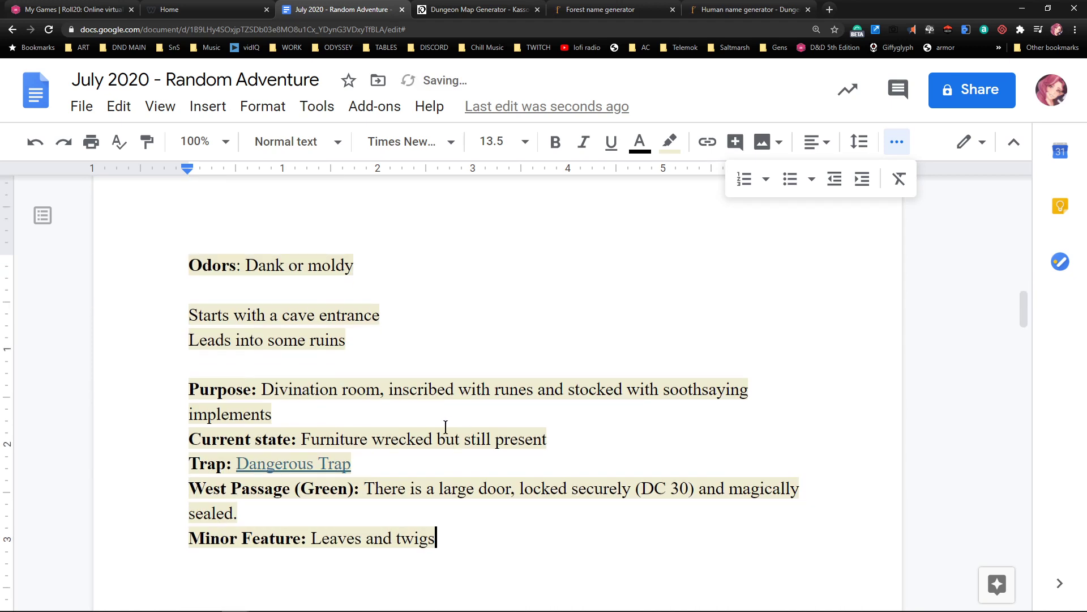
Insert the heading "DIVING CHAMBER" above the pasted room's purpose, keeping a blank line before it
click(273, 365)
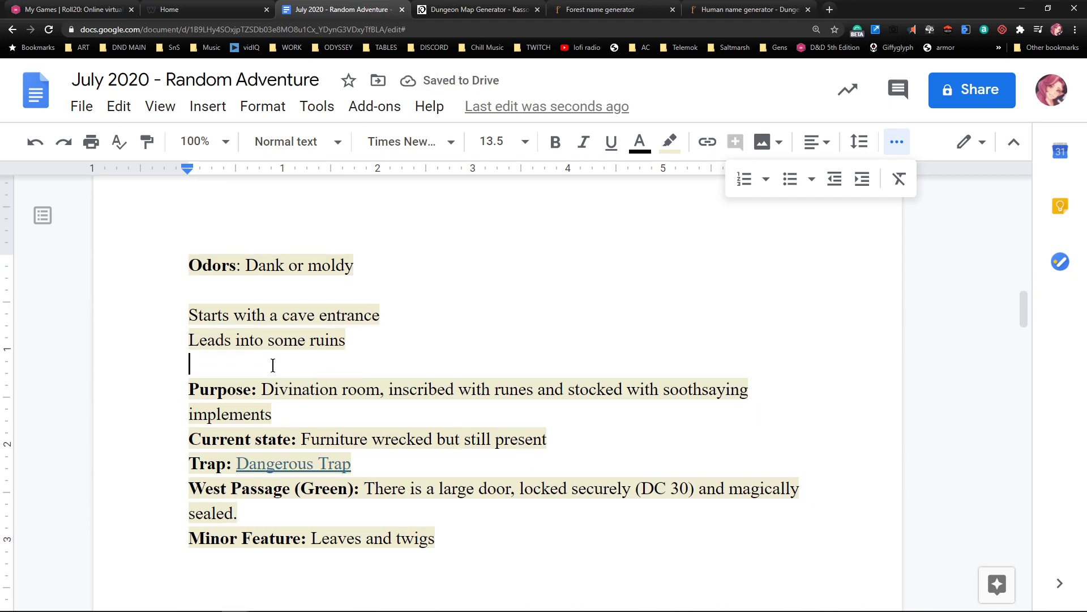
key(Return)
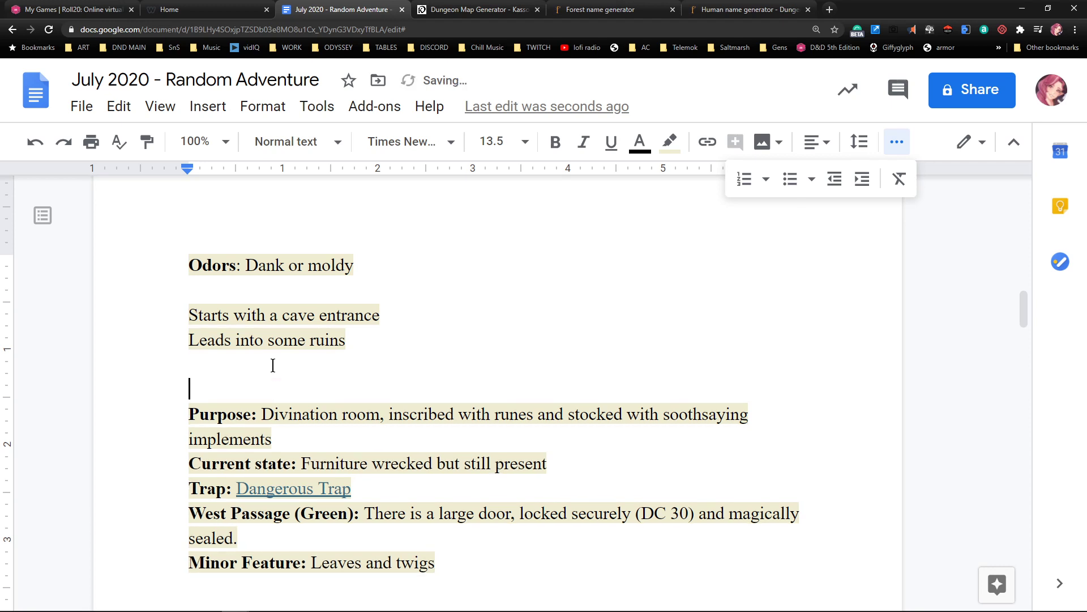
text(DIVING )
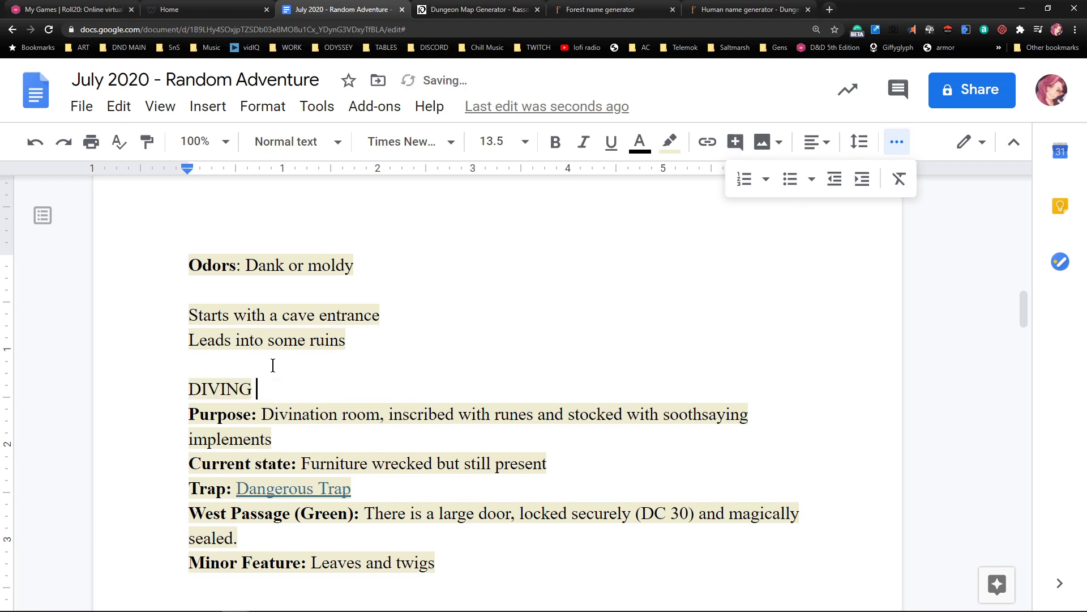
text(CHAMBER)
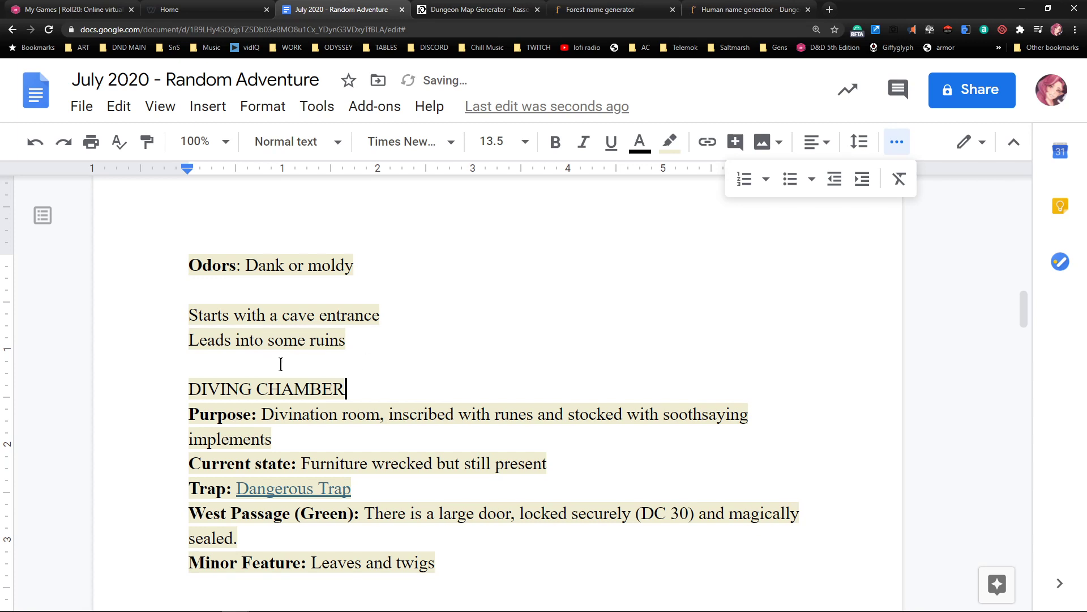
Correct the room heading to "DIVINING CHAMBER"
scroll(340, 329, down, 2)
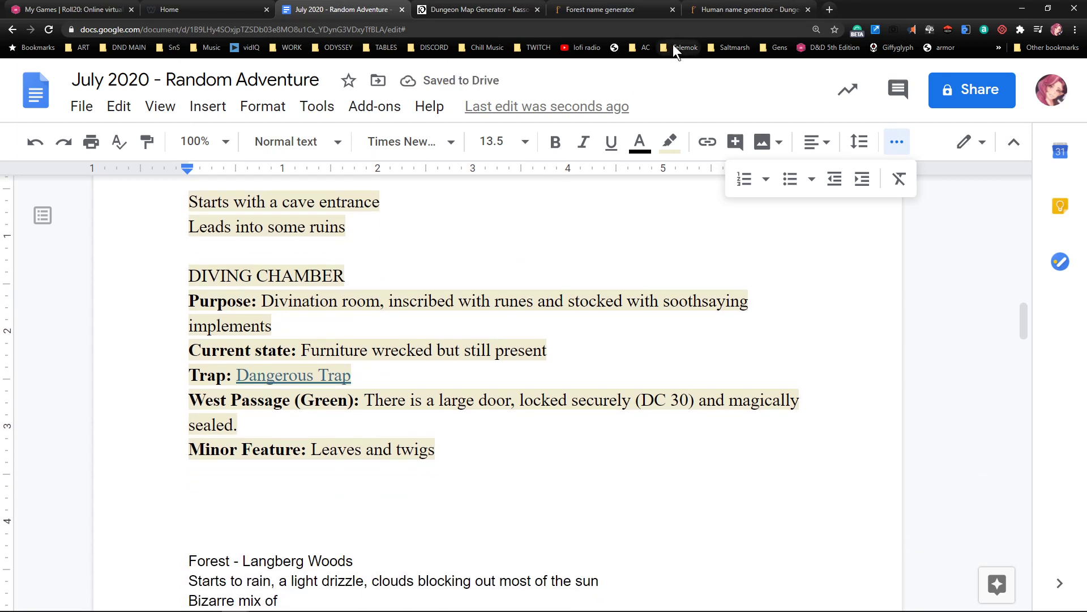
click(221, 274)
click(240, 274)
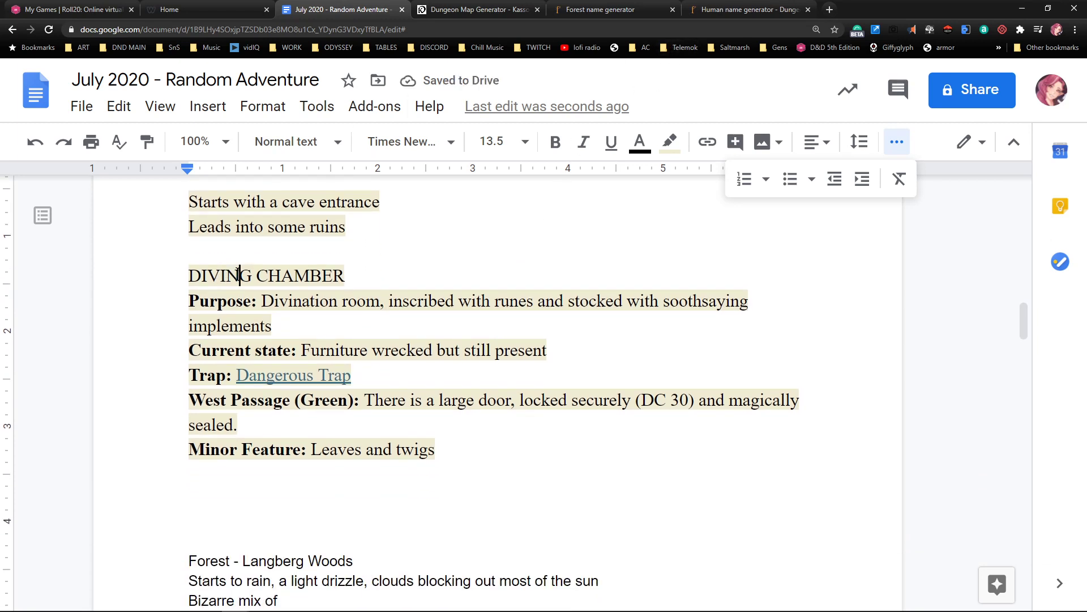
text(IN)
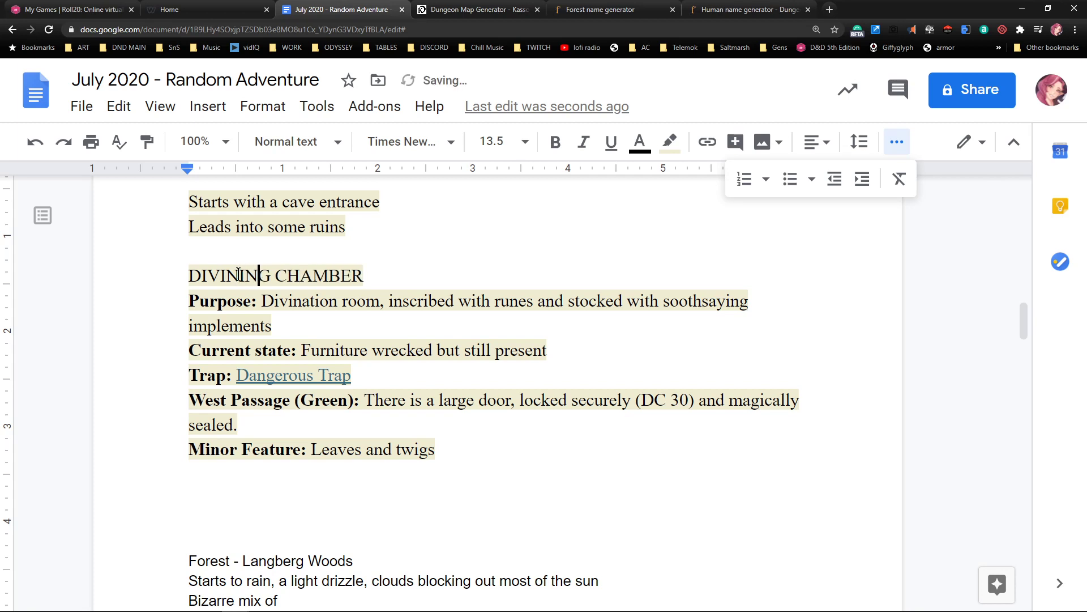
click(512, 470)
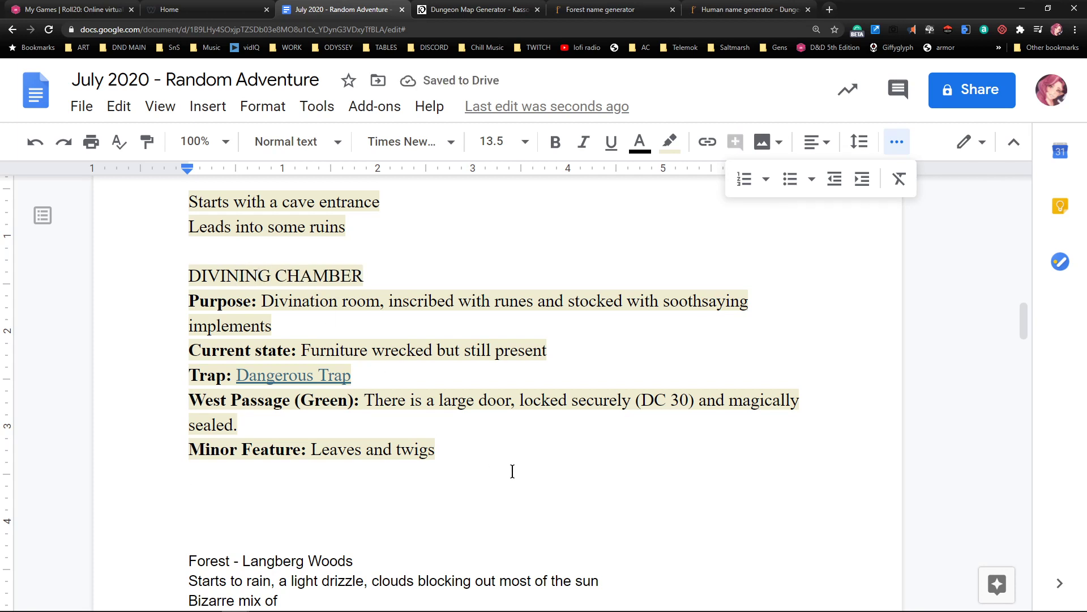
Append "- Puzzle lock" to the West Passage door description and add two blank lines below the room's details
scroll(512, 471, down, 1)
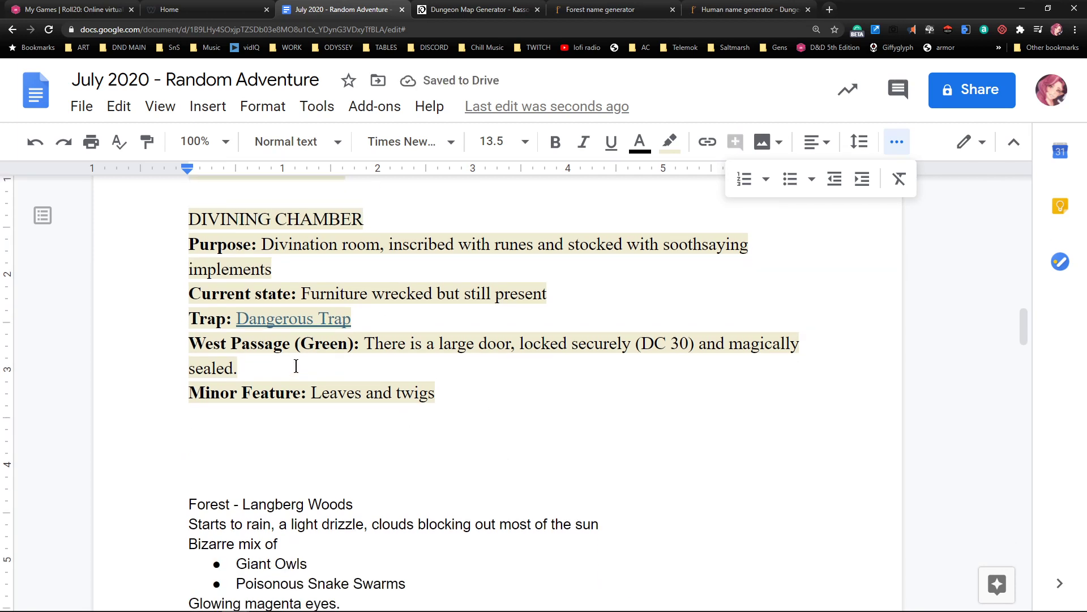
drag(586, 343, 728, 348)
click(730, 377)
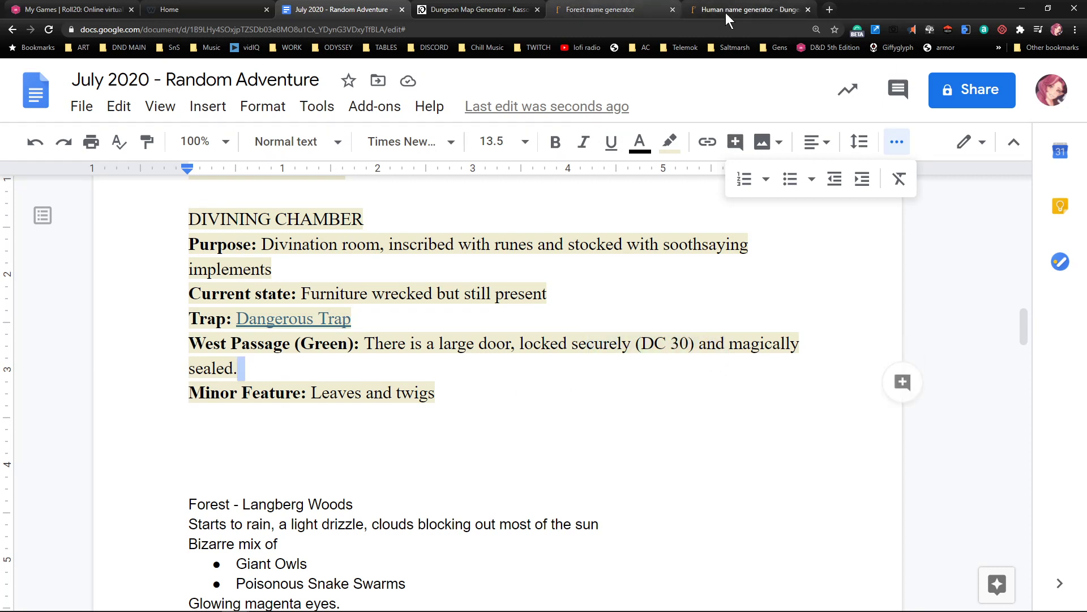
click(376, 372)
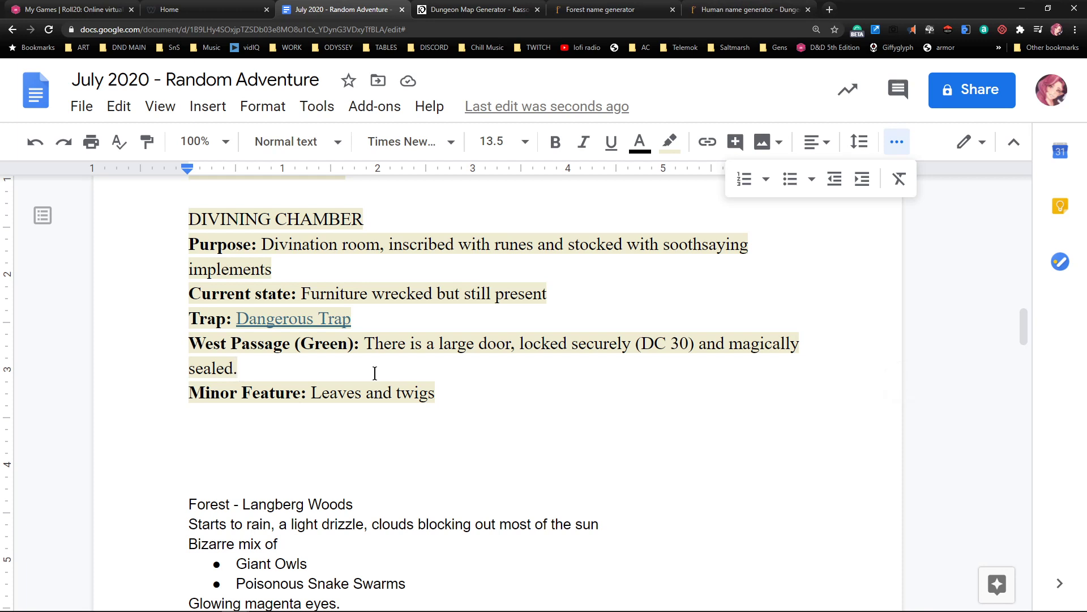
text(- )
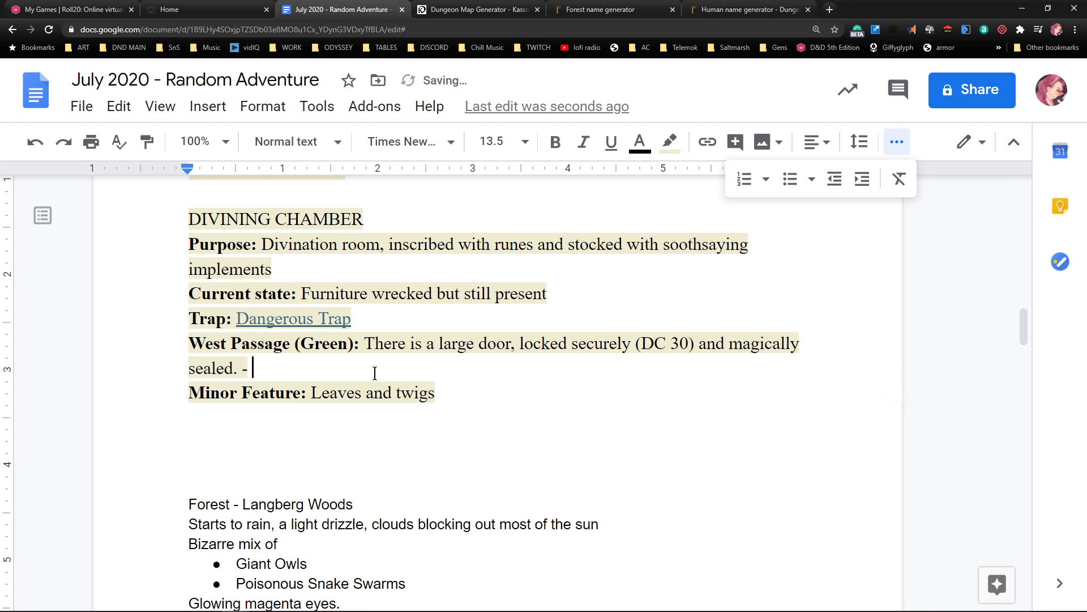
text(Puzzle lock)
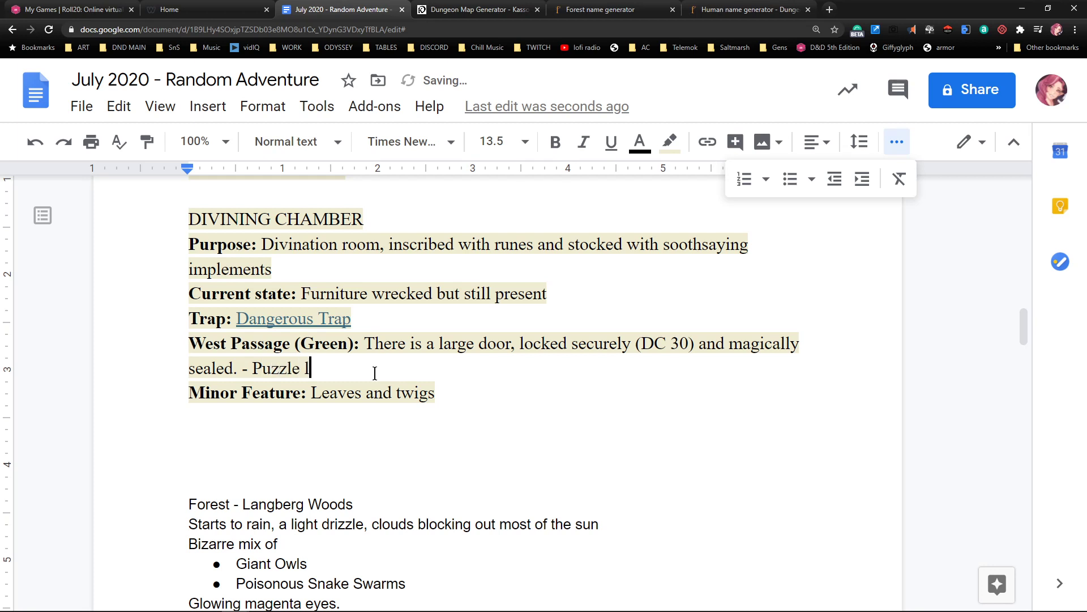
key(End)
key(Return)
key(Return)
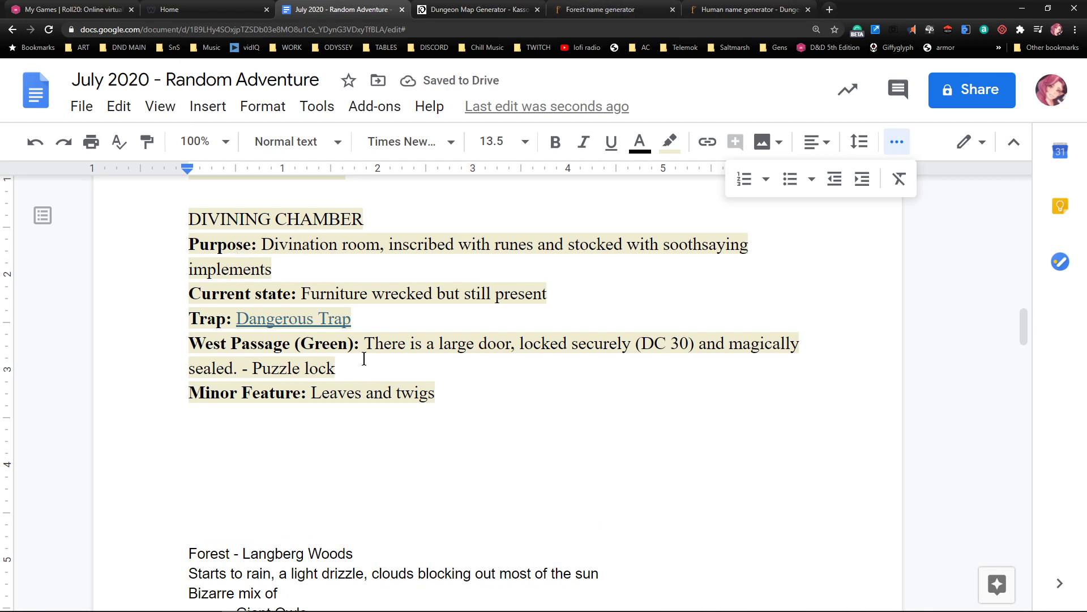
Move the large door description with its puzzle lock note from the West Passage line to above the "DIVINING CHAMBER" heading
drag(373, 347, 385, 362)
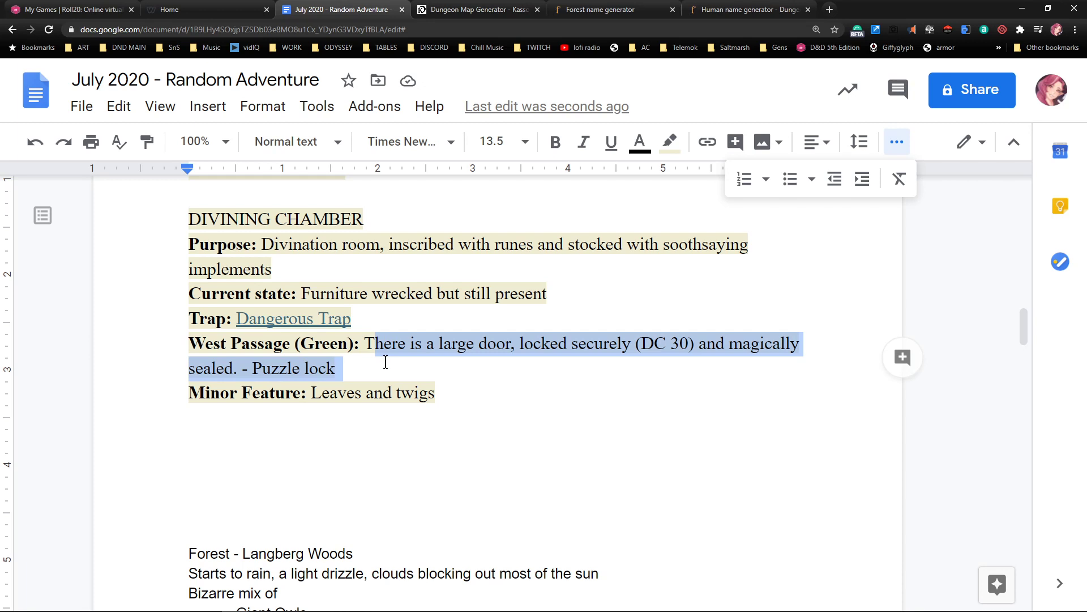
triple_click(393, 366)
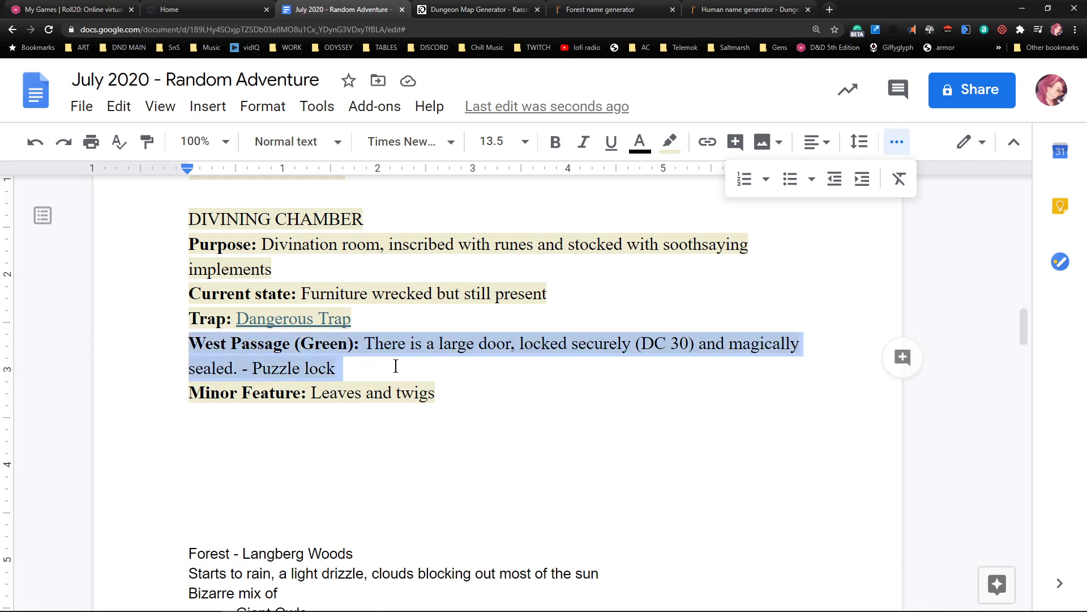
click(400, 367)
drag(366, 343, 384, 361)
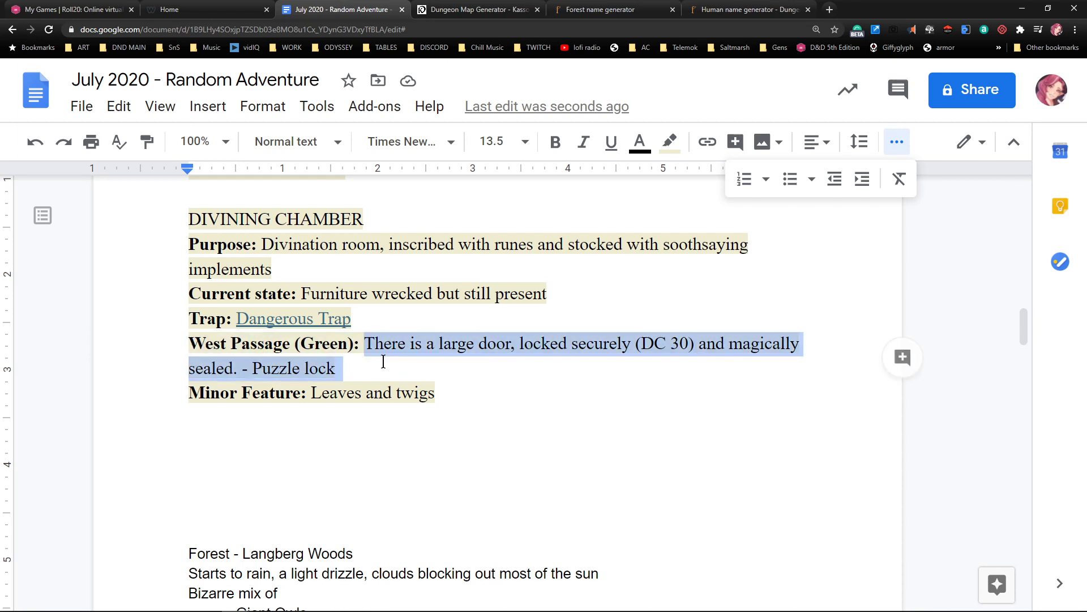
key(ctrl+x)
scroll(272, 294, up, 2)
click(265, 303)
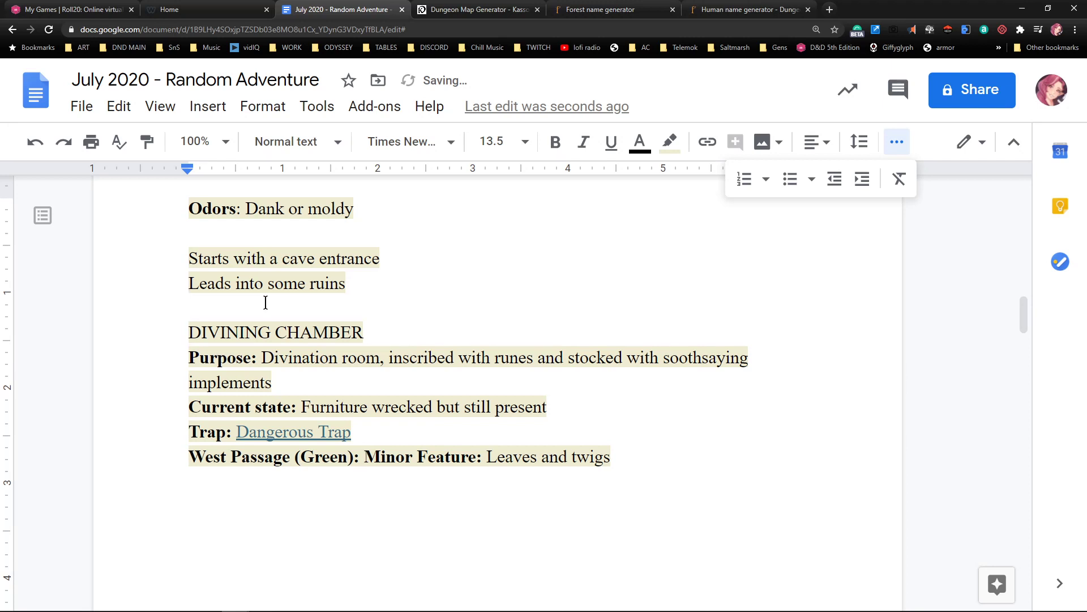
key(ctrl+v)
Add the line "Leads to" between the door description and the "DIVINING CHAMBER" heading
key(Left)
key(Down)
text(Leads to)
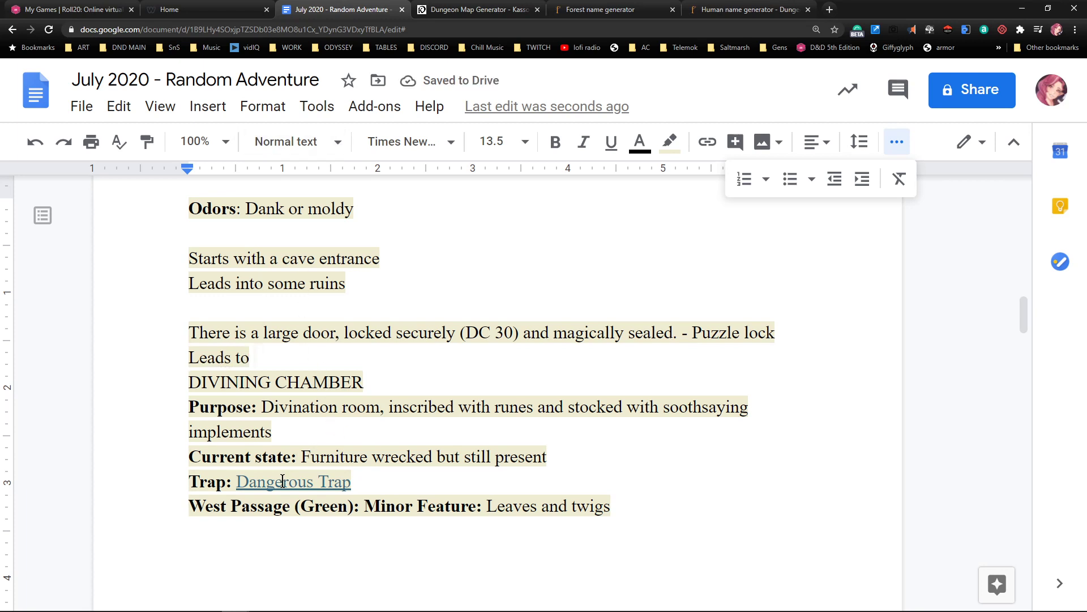
Move the "Trap: Dangerous Trap" line to directly below the large door description, above "Leads to"
click(351, 482)
triple_click(316, 476)
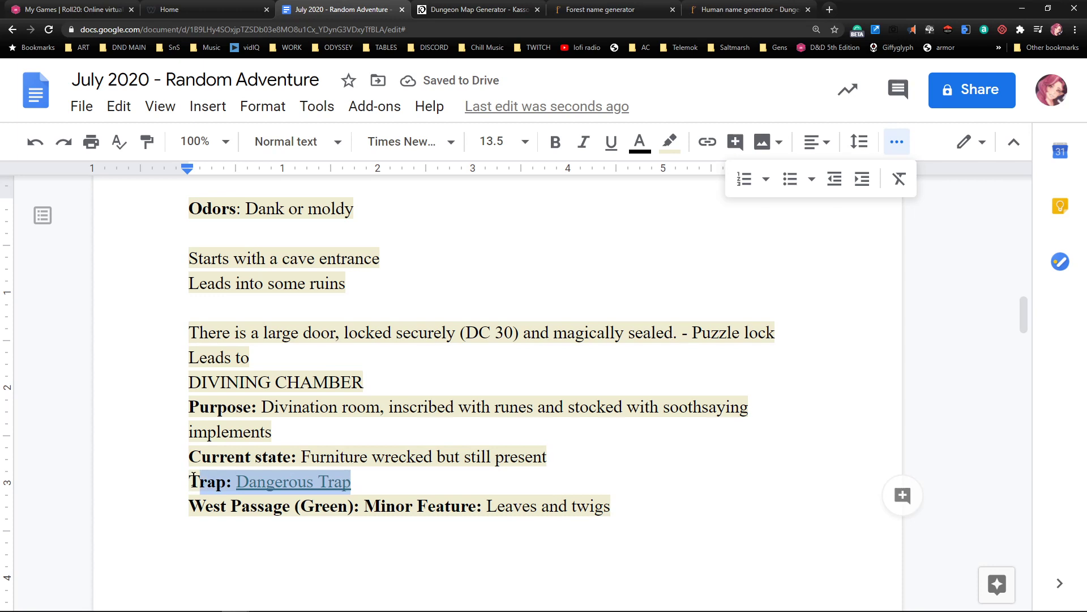
key(BackSpace)
triple_click(253, 308)
click(306, 356)
click(188, 356)
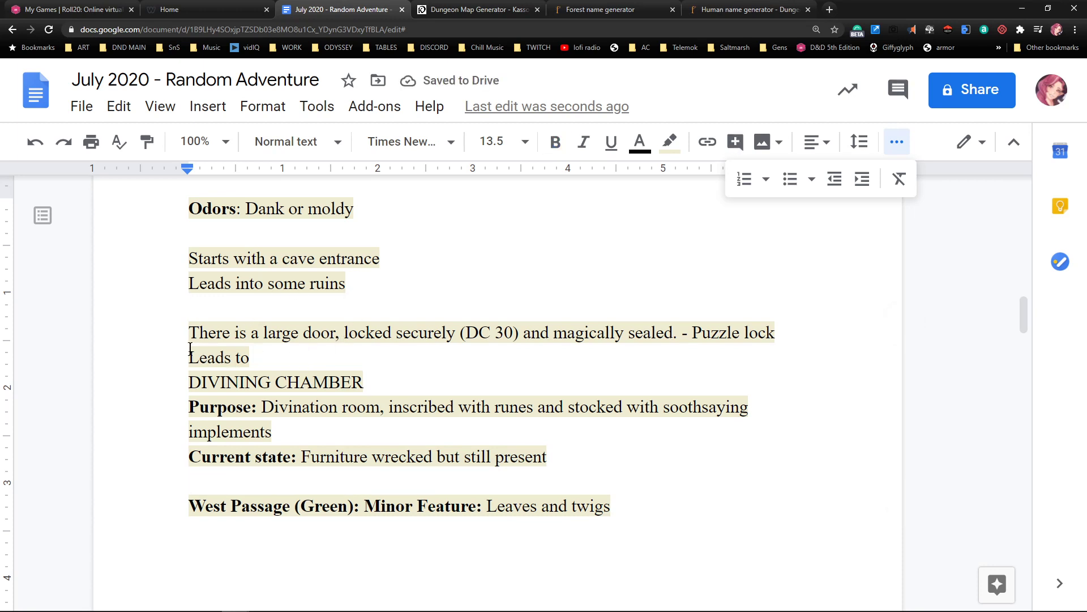
key(Return)
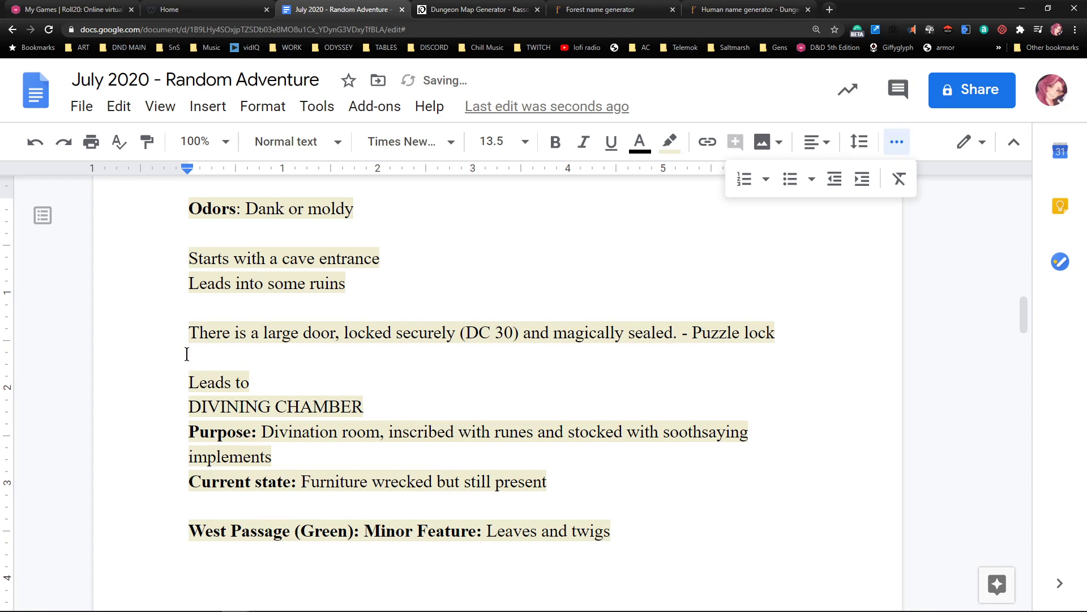
key(ctrl+v)
Open the Dangerous Trap link beneath the door description and read through the generated traps
click(288, 356)
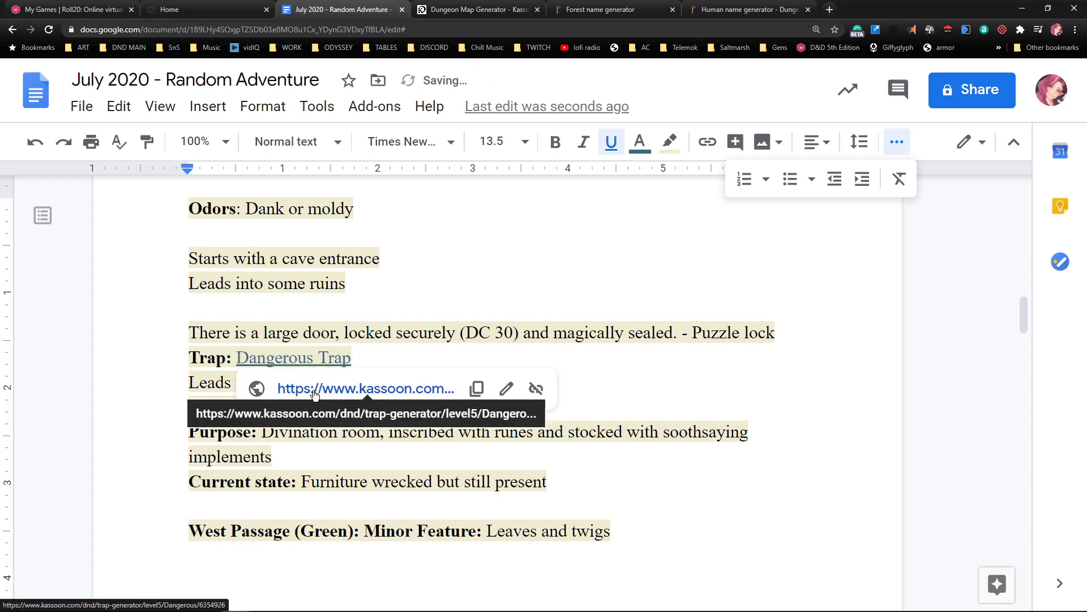
click(314, 391)
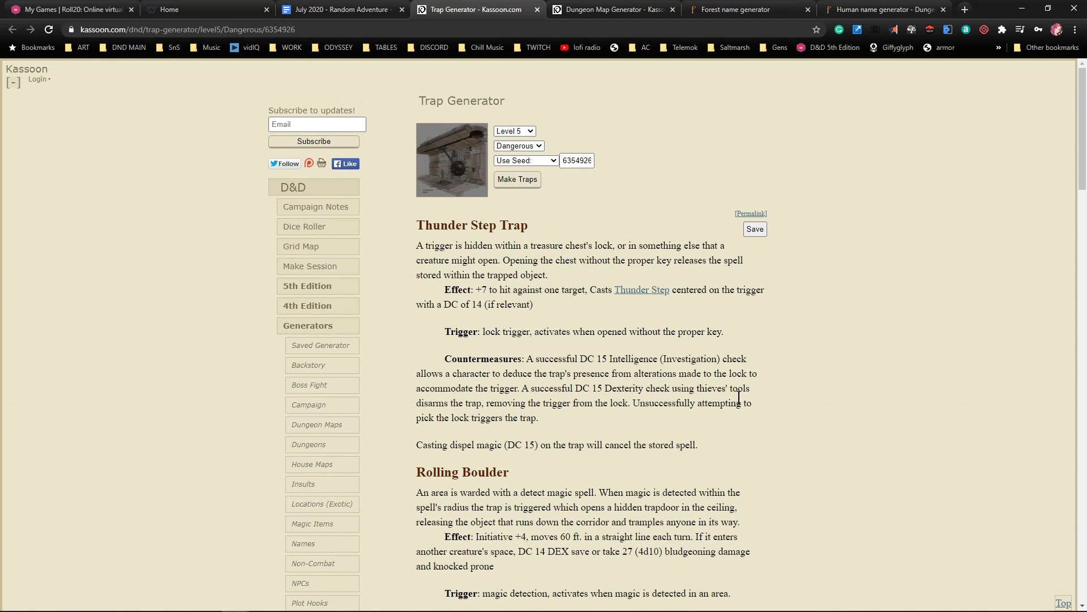
scroll(726, 378, down, 6)
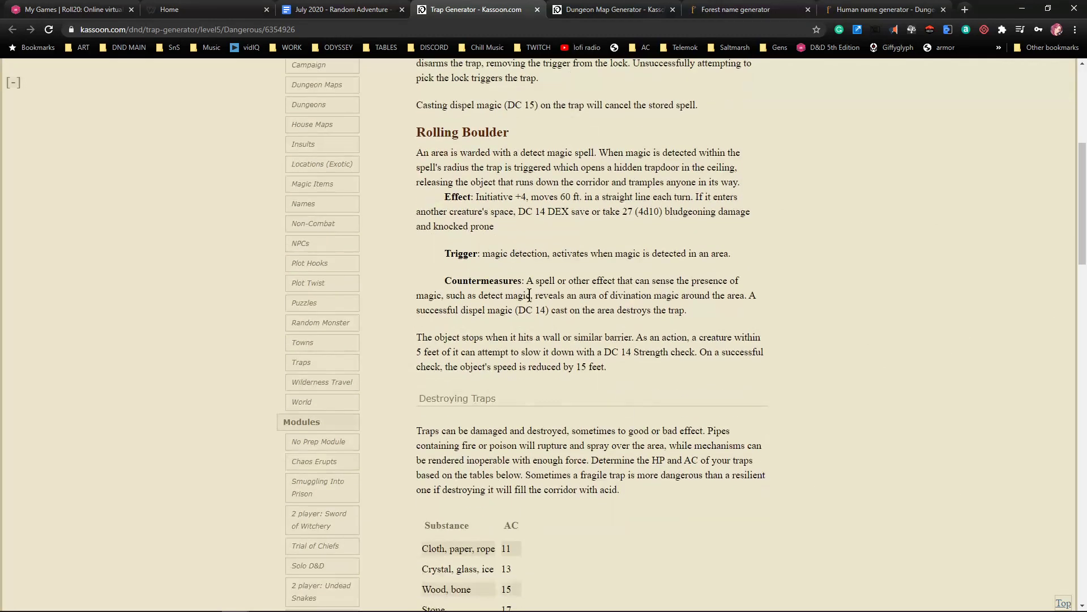
scroll(558, 266, down, 10)
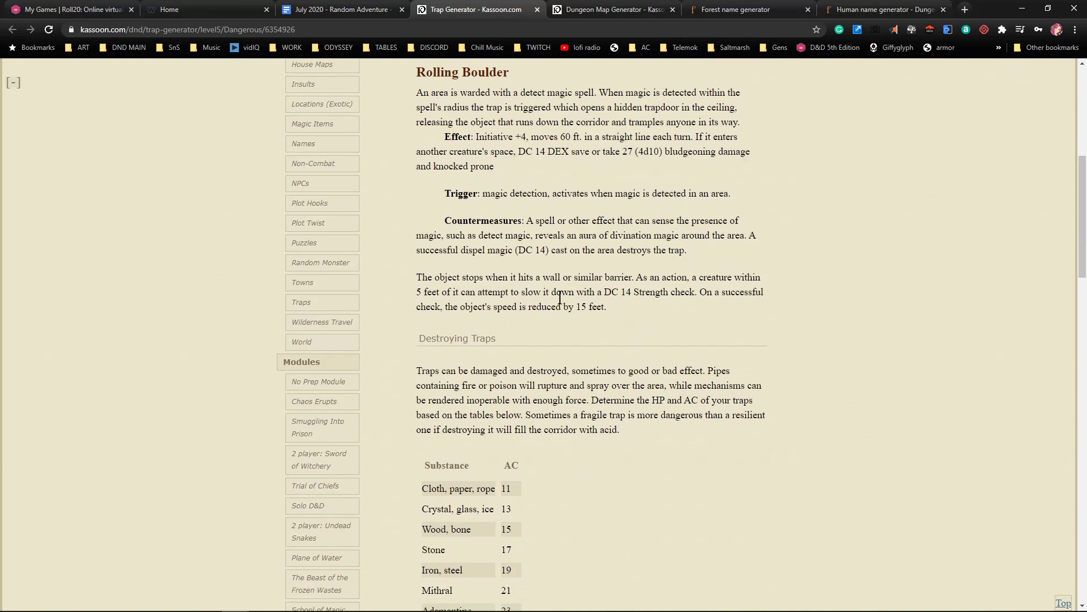
scroll(559, 300, up, 17)
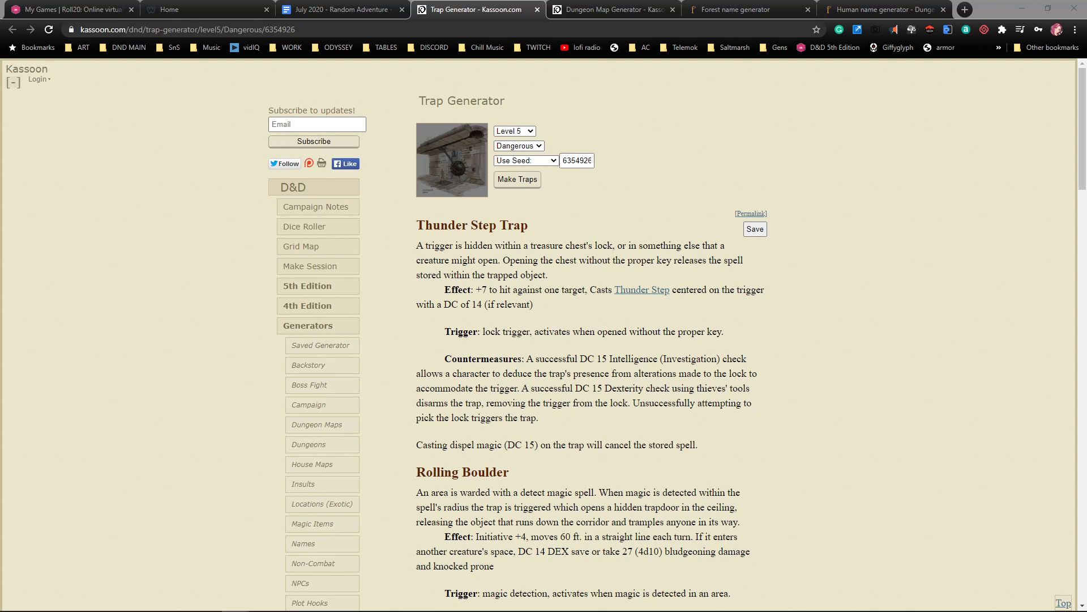
Copy the full Thunder Step Trap entry into the July 2020 - Random Adventure document, on a new line below the Dangerous Trap link
drag(553, 445, 518, 367)
drag(711, 449, 420, 221)
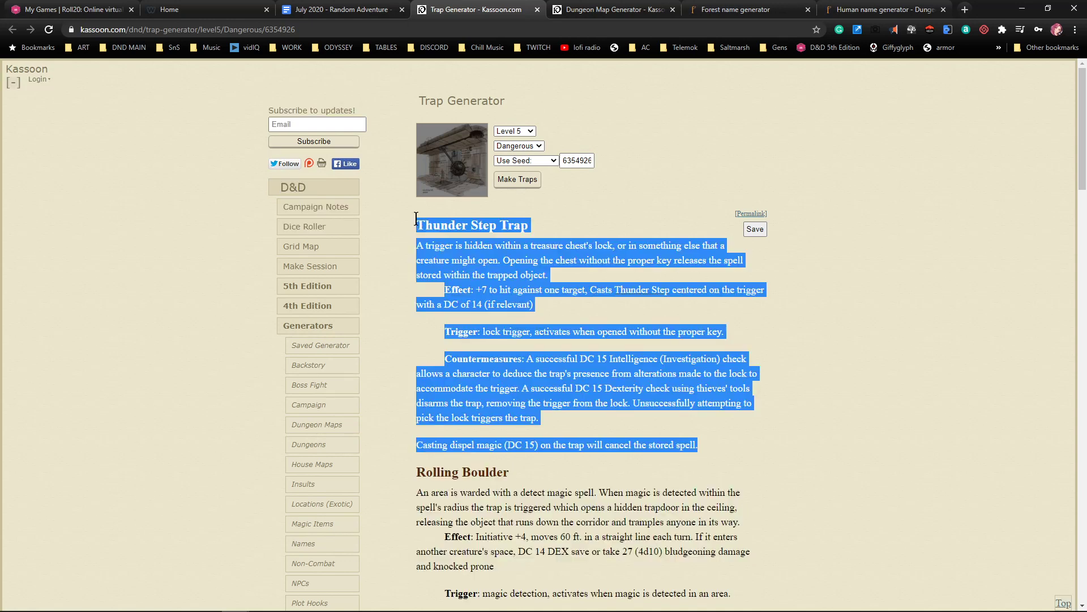
click(328, 6)
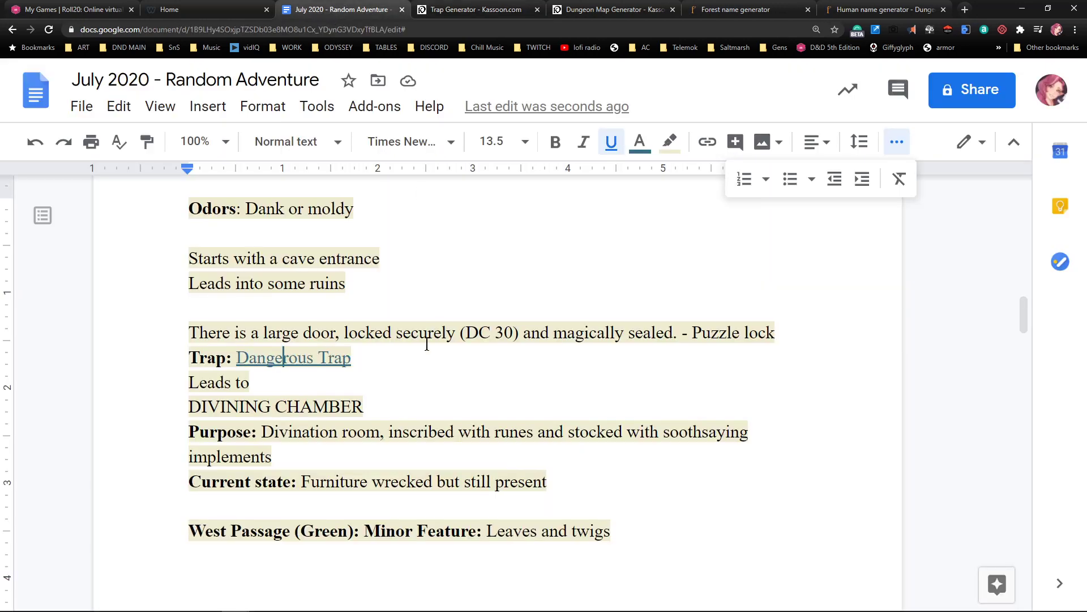
scroll(408, 413, down, 1)
click(360, 306)
key(Return)
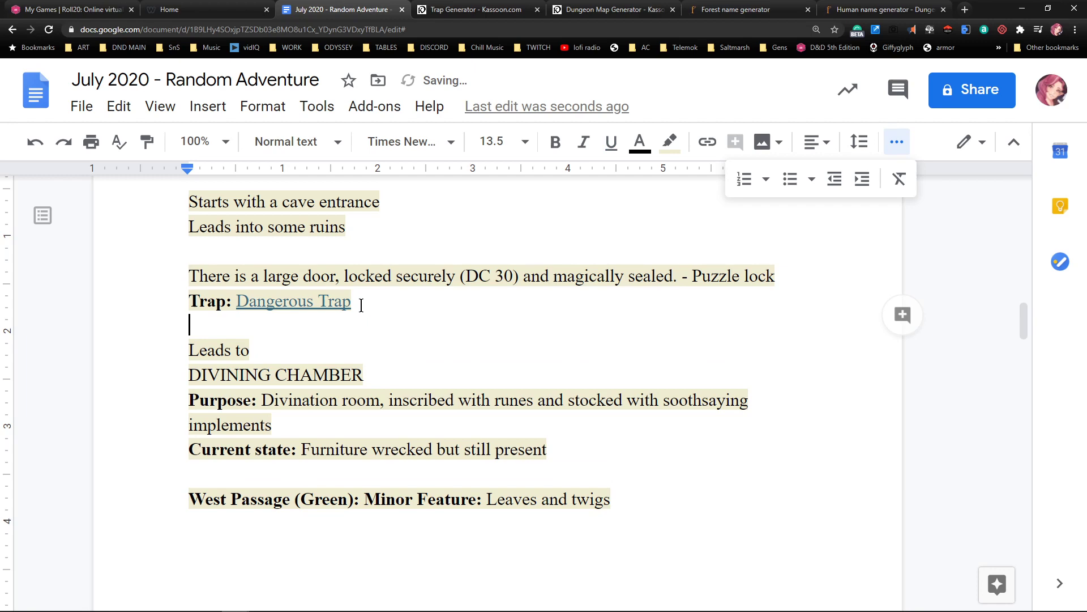
key(ctrl+v)
Clear the formatting of the entire document's text
key(ctrl+a)
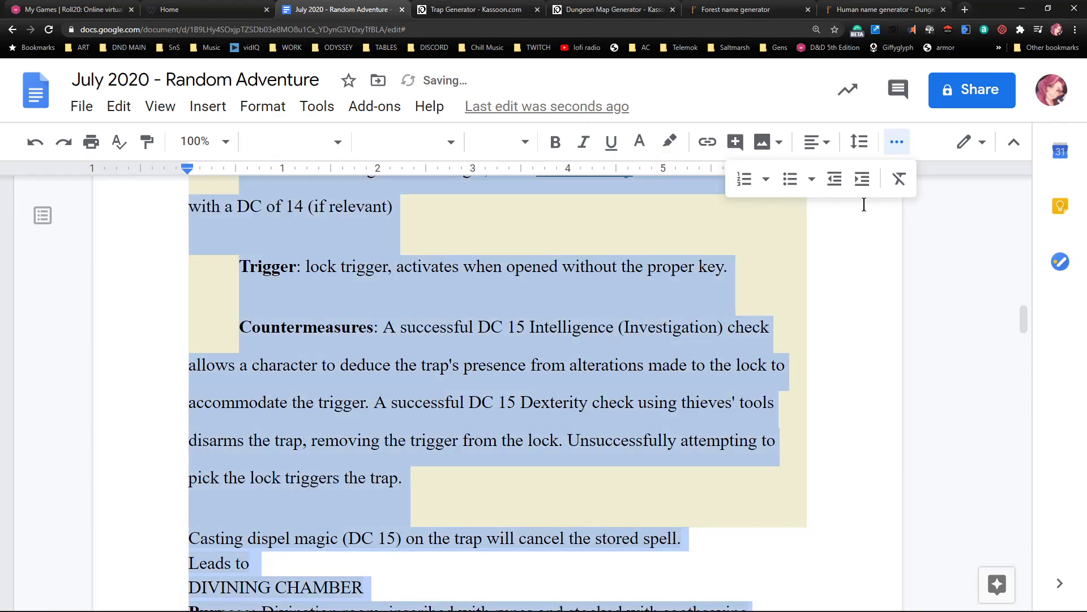
click(899, 179)
click(508, 384)
scroll(507, 388, up, 5)
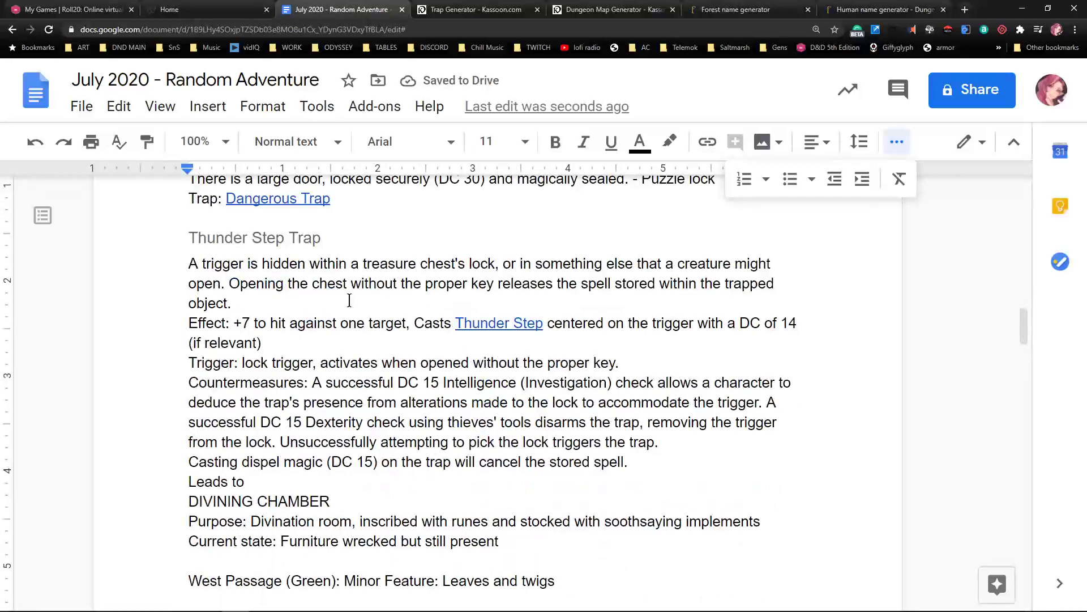
Below the Thunder Step Trap heading, add "Teleport the target up and away 90 feet. This will put them outside cave and 90 feet in the air. (9d6) fall damage"
click(272, 239)
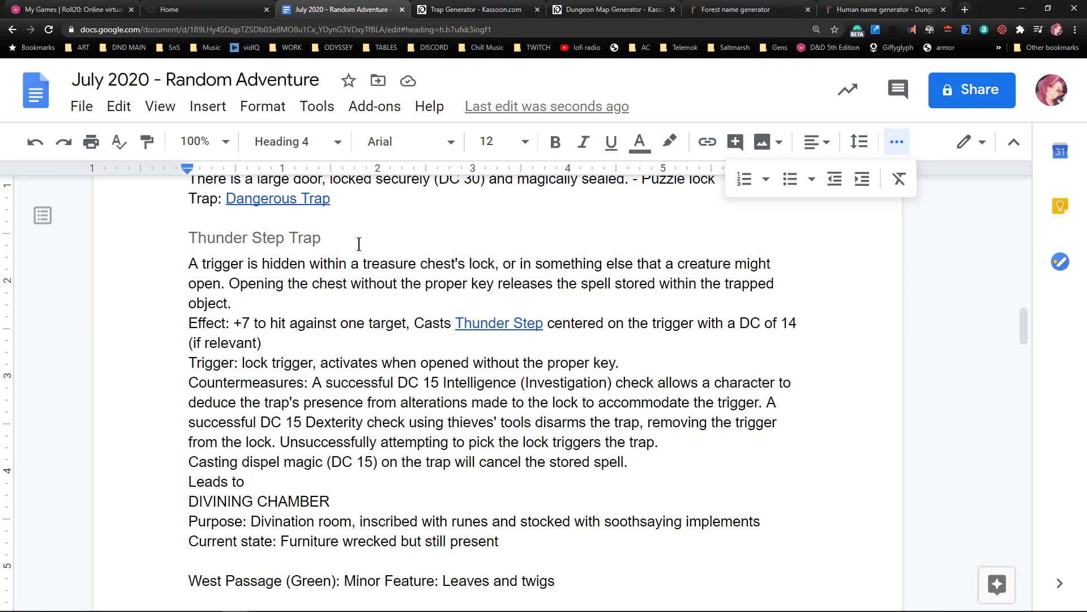
key(Return)
text(Tel)
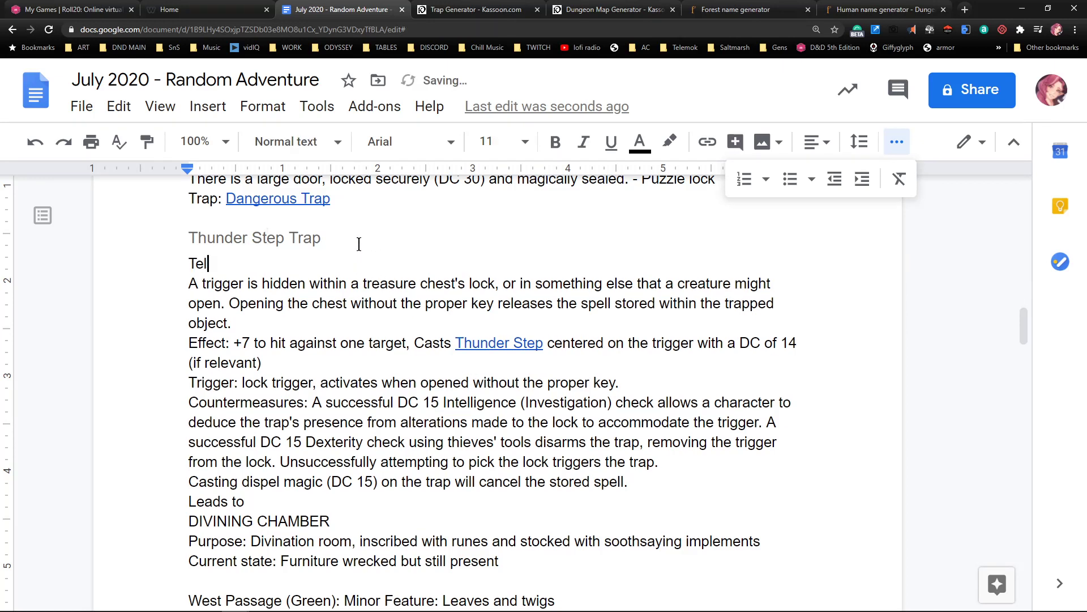
text(eport the target u)
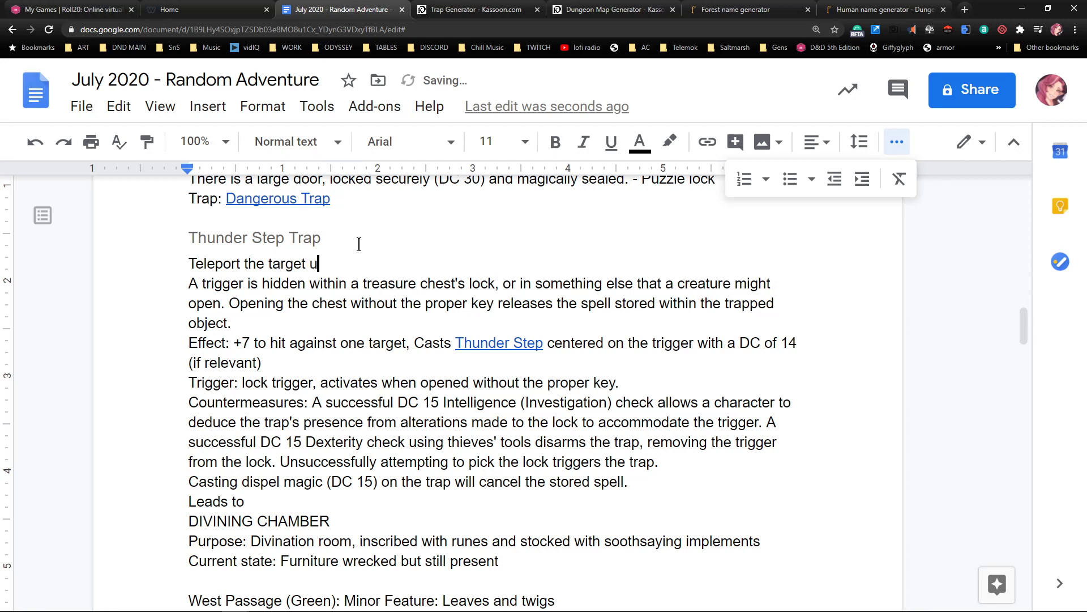
text(p and away 90 feet. This will put them outside cave and )
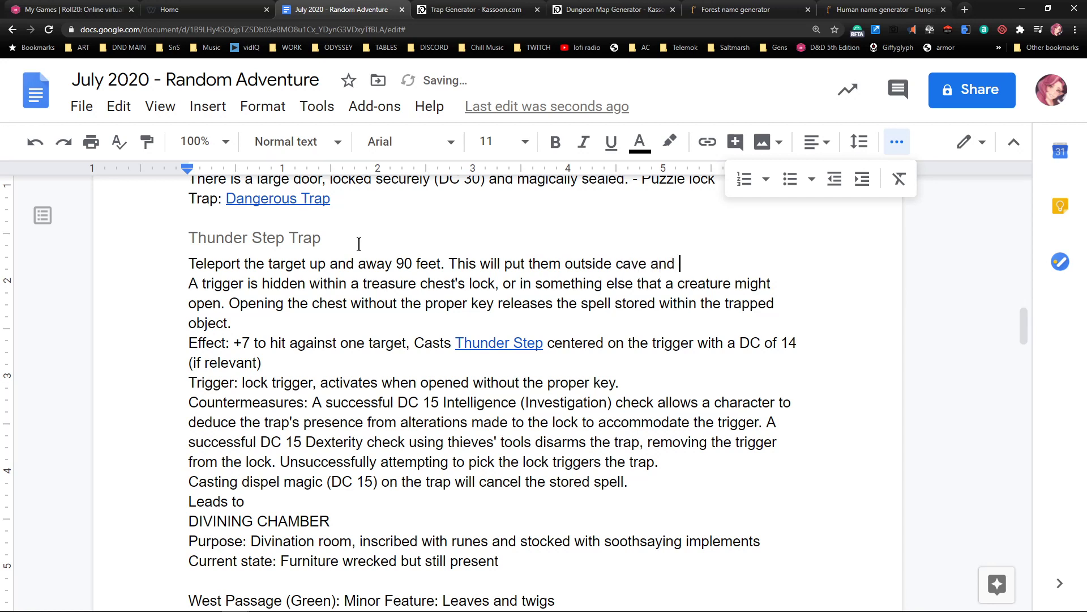
text(90 feet in the air.)
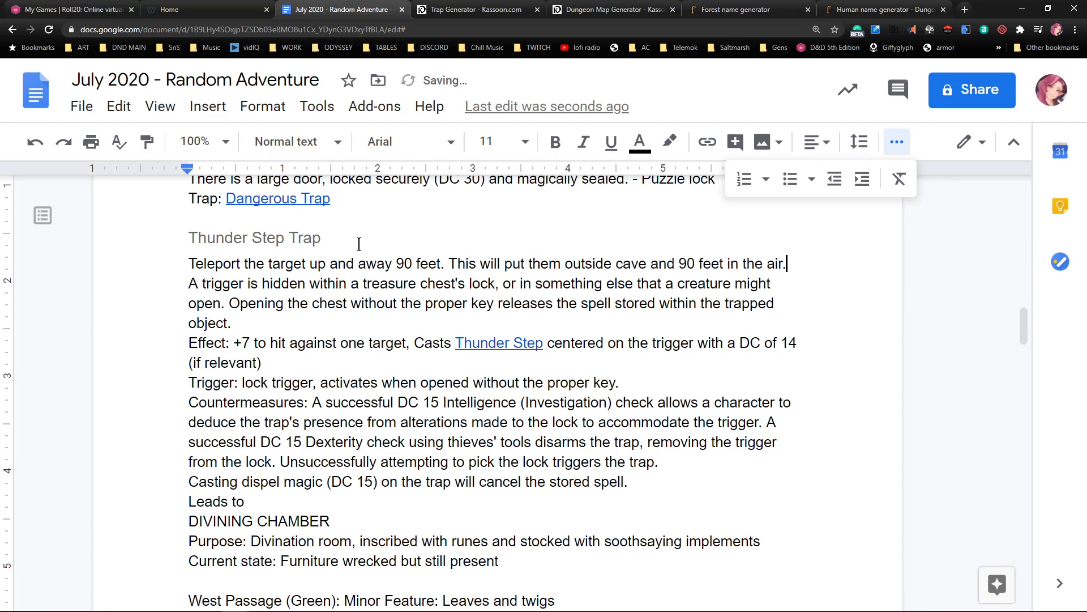
text( (9d6))
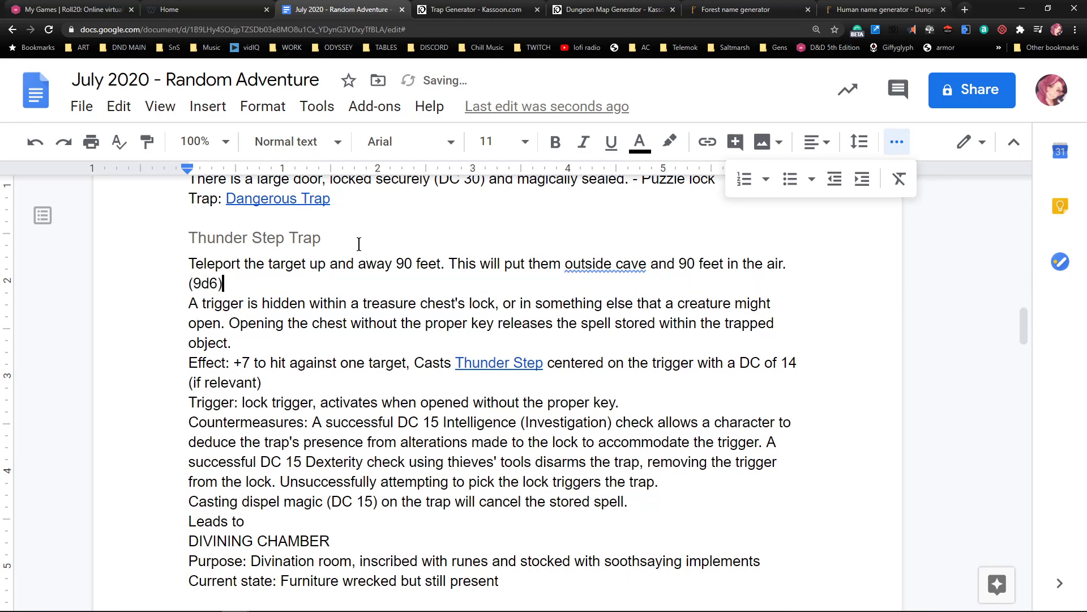
text( fall damage)
key(Return)
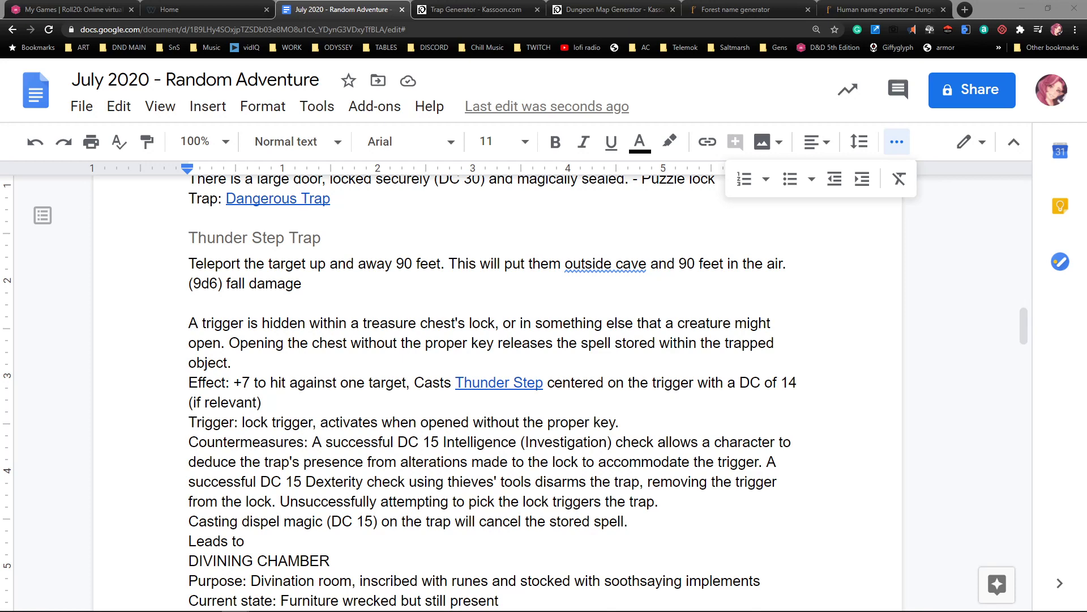
Attach a comment containing the copied Thunder Step spell description to the "Thunder Step Trap" heading
click(284, 295)
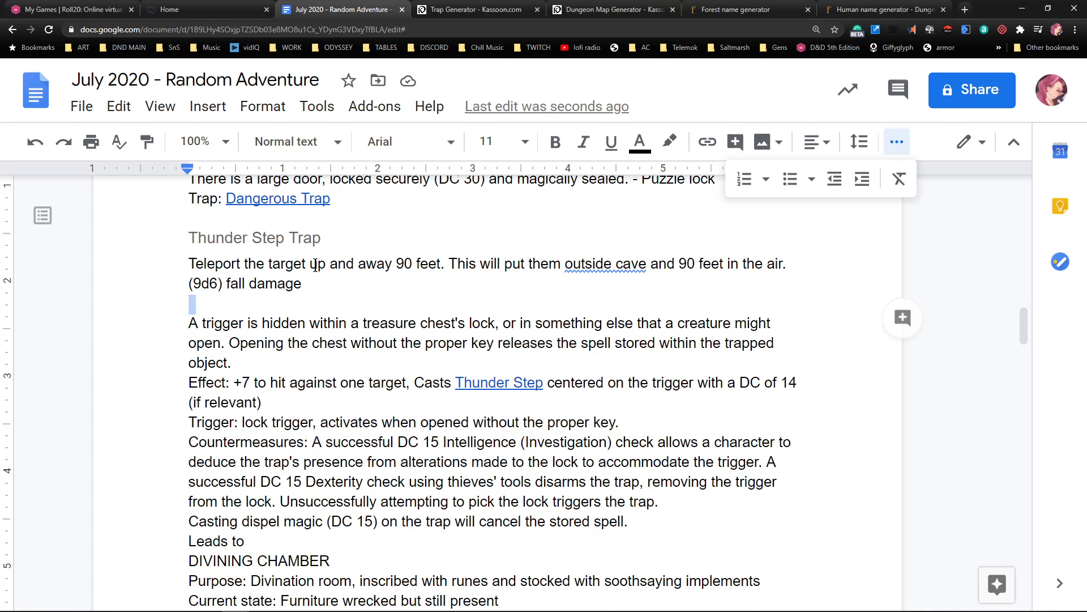
drag(328, 243, 189, 238)
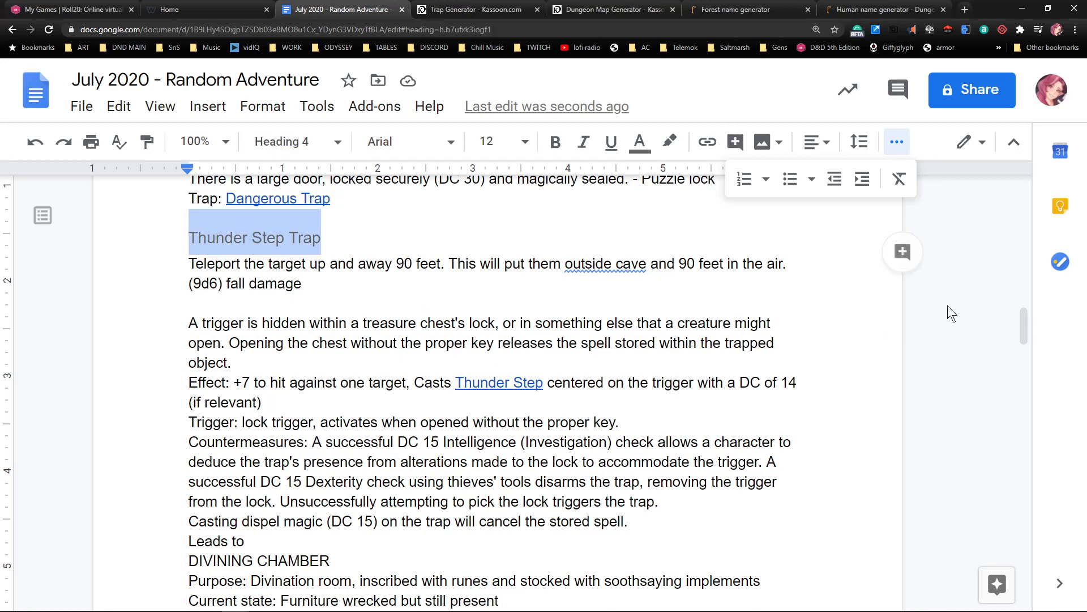
click(903, 252)
key(ctrl+v)
scroll(987, 311, down, 4)
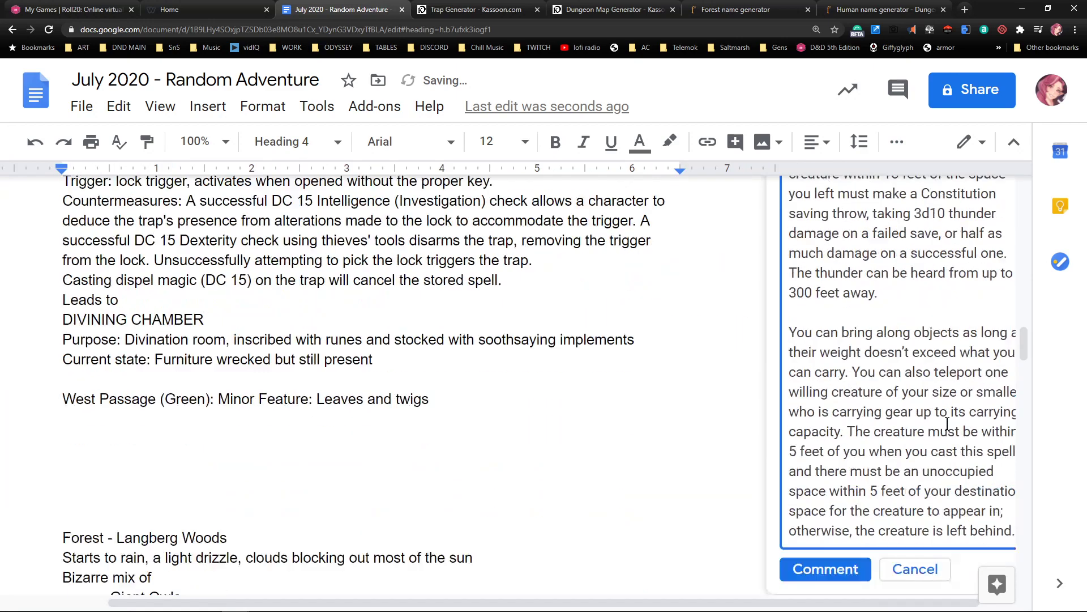
click(829, 396)
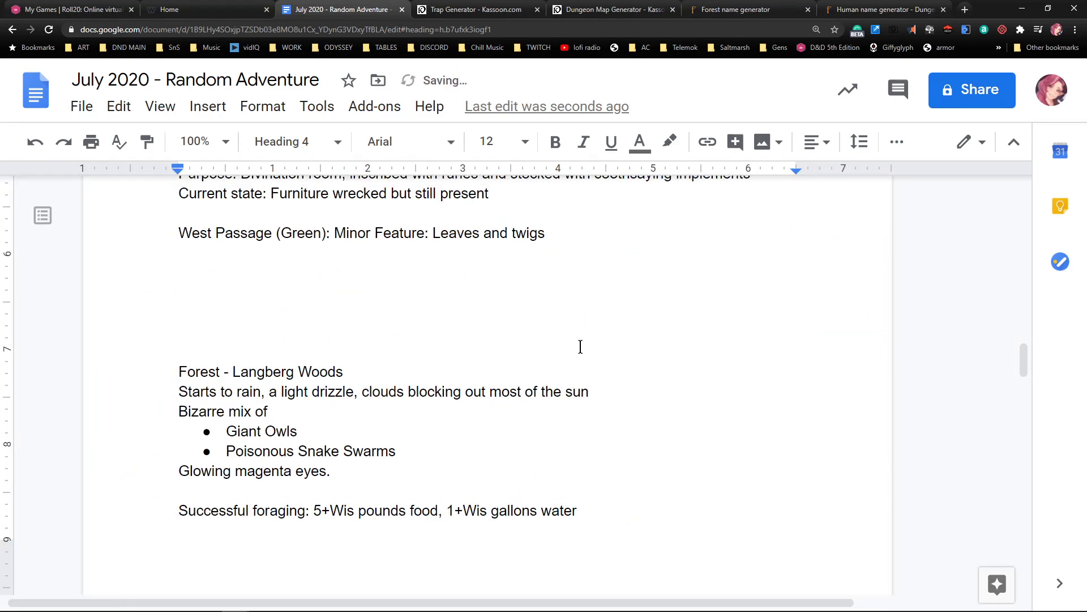
End the fall damage note with a period and append "Everyone else in the room DC 14 CON save vs 3d10 thunder damage."
scroll(578, 346, up, 7)
scroll(379, 308, down, 1)
click(376, 310)
scroll(311, 301, up, 2)
click(317, 322)
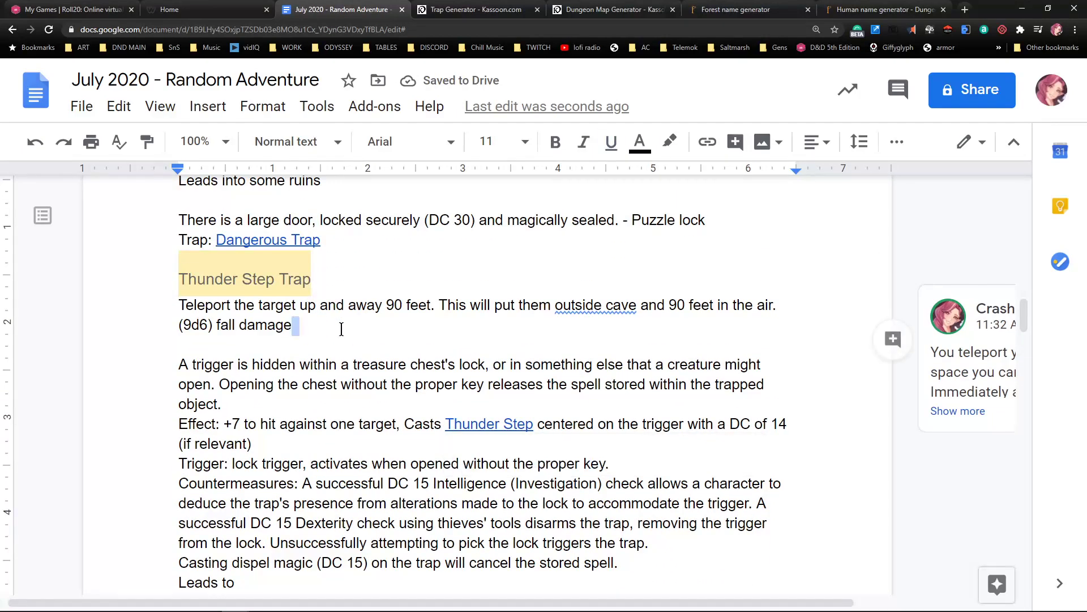
text(.)
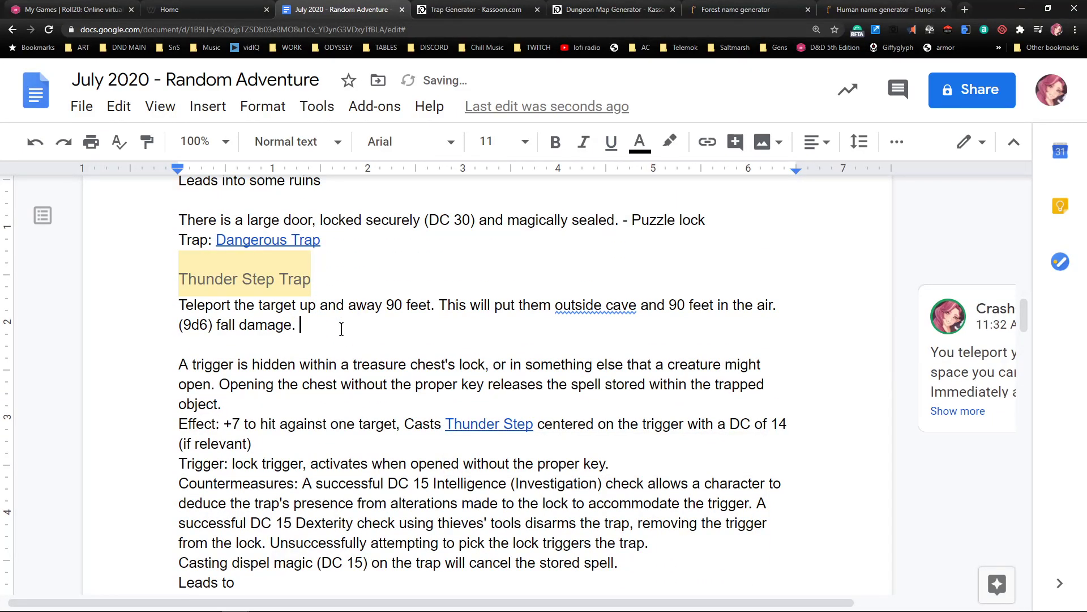
text( Everyone else in the room D)
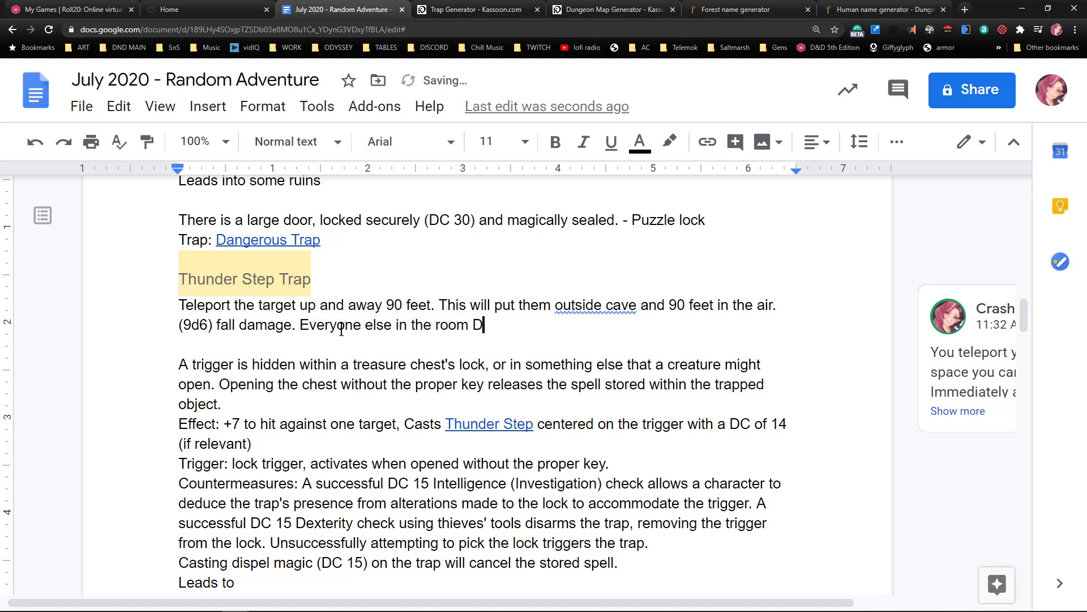
text(C 14 CON save )
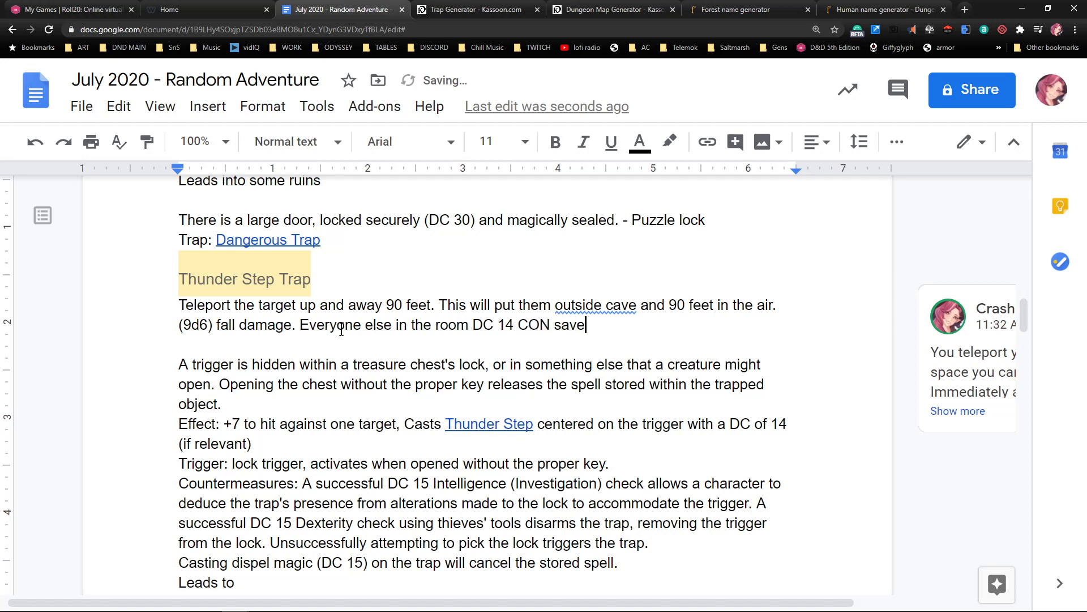
text(vs 3d10 thunder damage.)
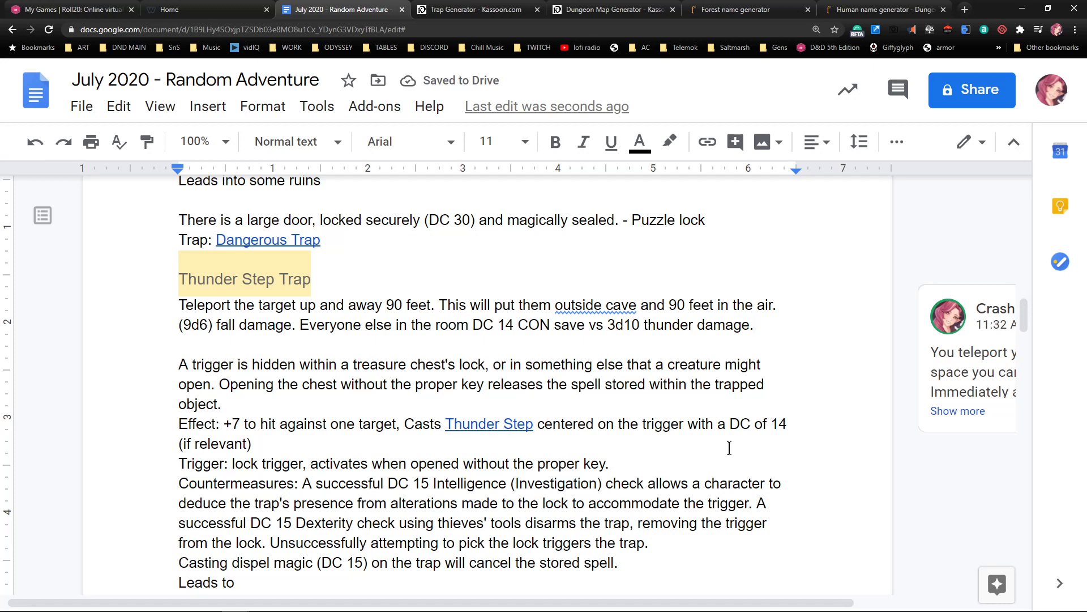
Review the five room dungeon outline and the cave notes against the new trap section
scroll(708, 418, up, 2)
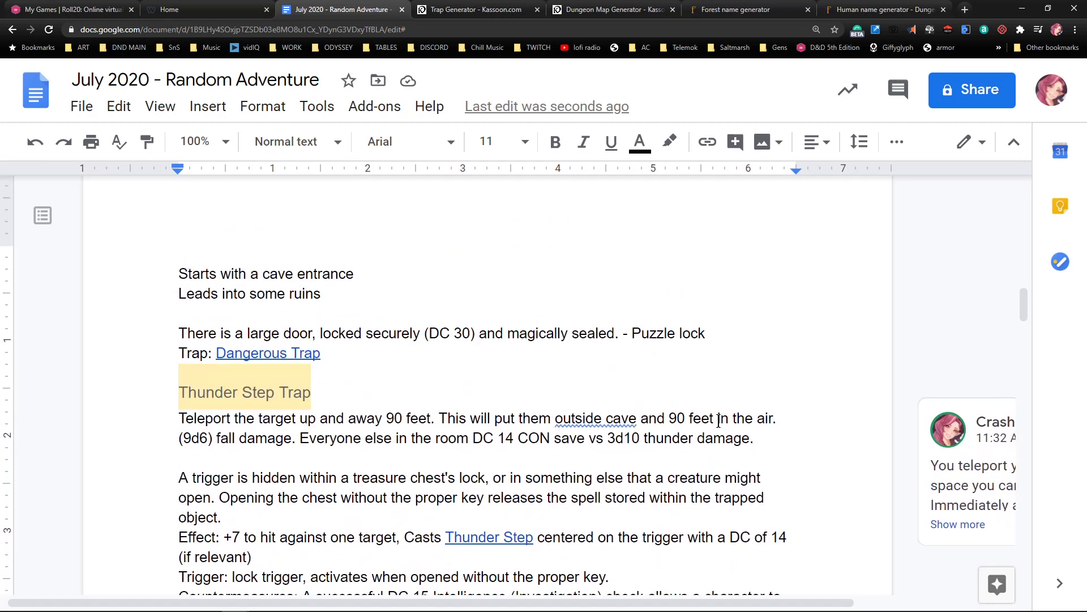
scroll(702, 413, up, 11)
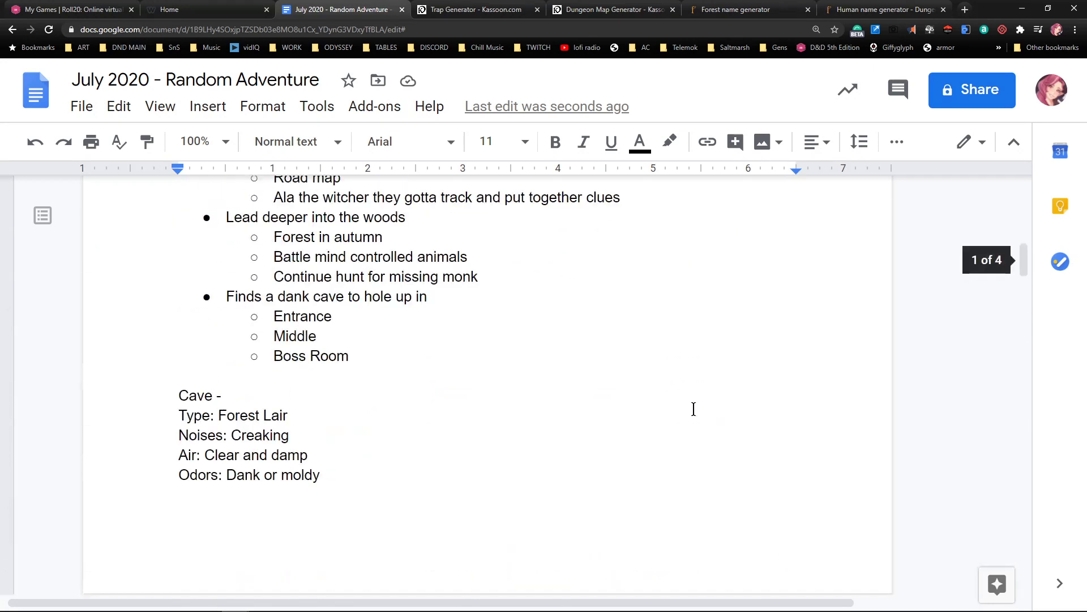
scroll(694, 408, down, 1)
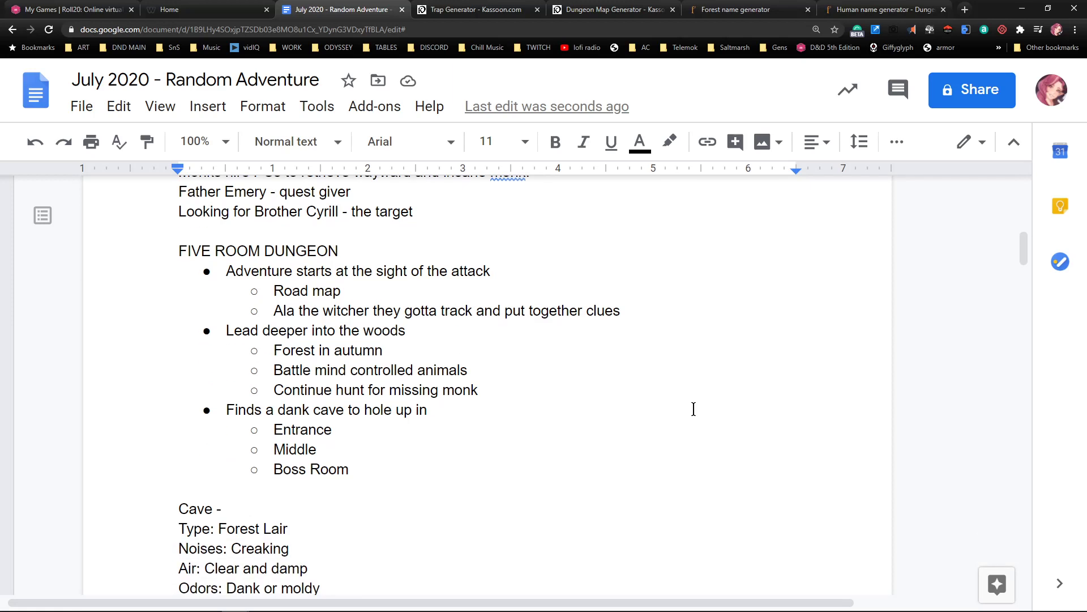
scroll(441, 470, down, 3)
scroll(379, 493, up, 2)
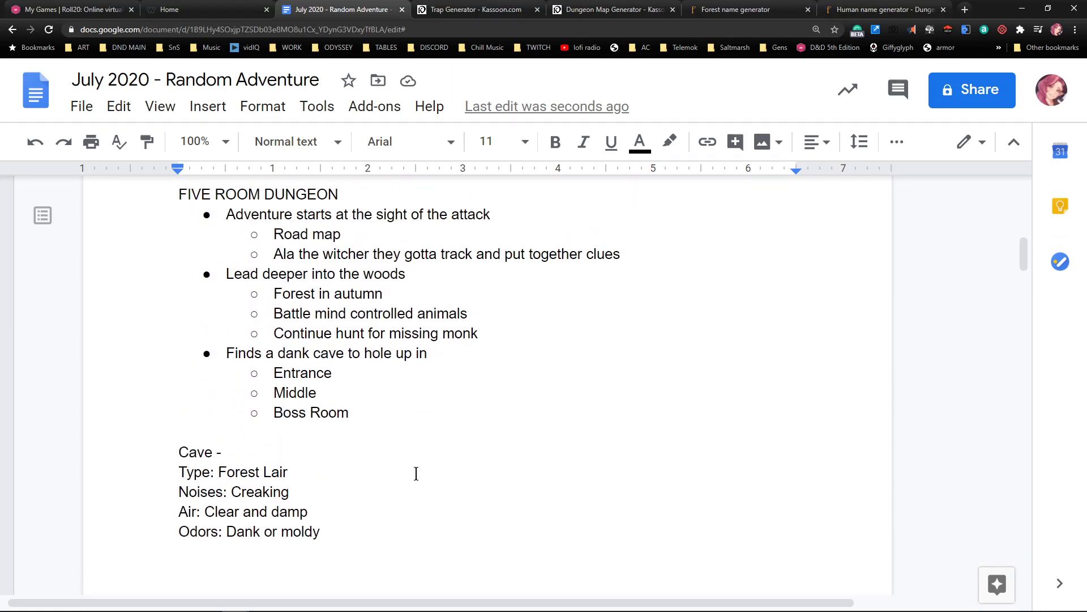
scroll(415, 473, down, 8)
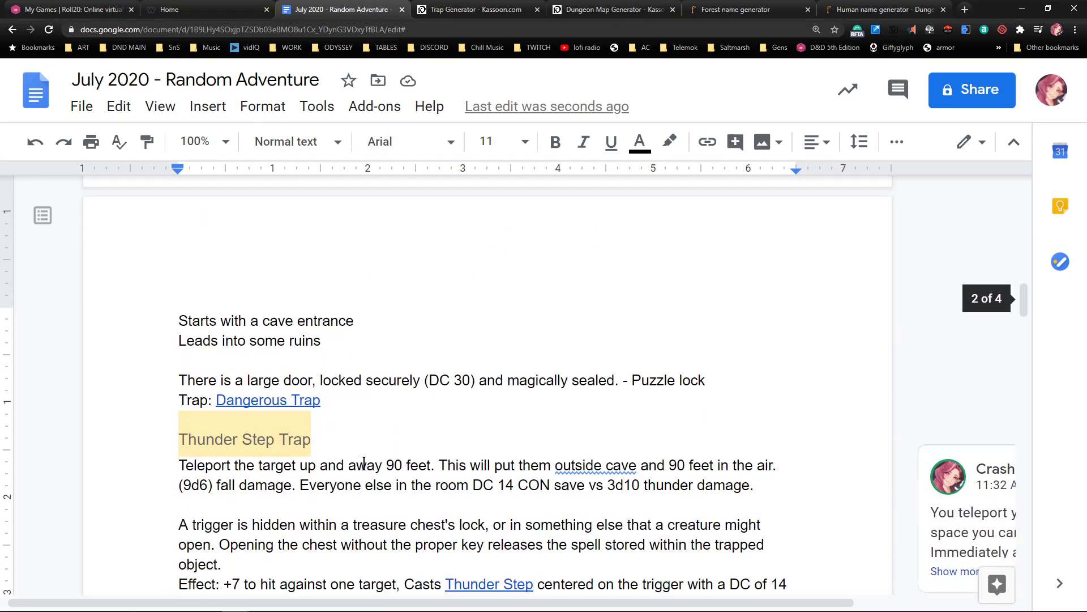
scroll(364, 462, up, 11)
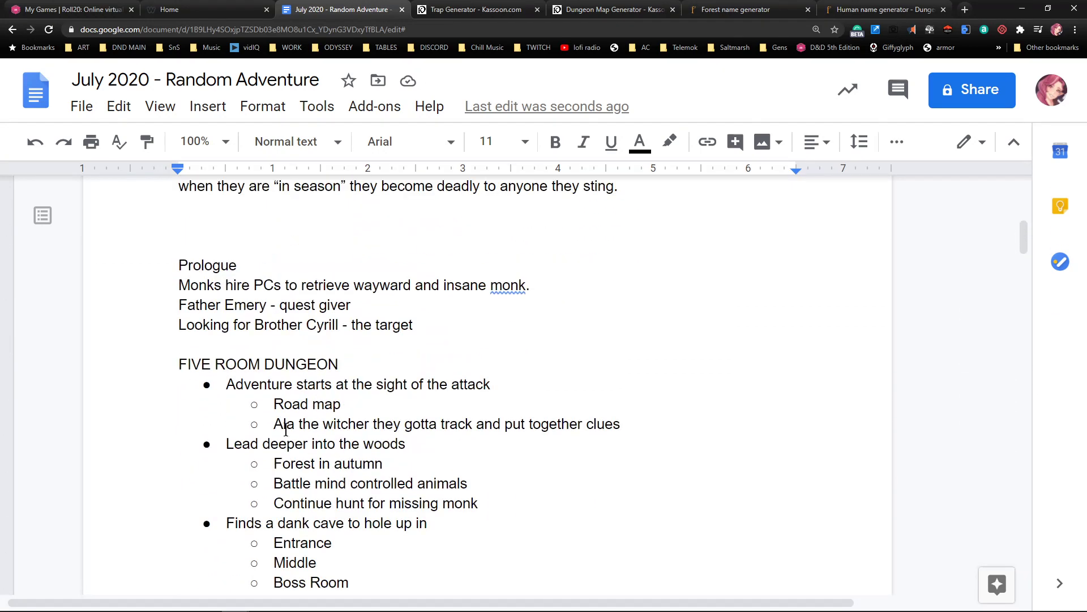
Above "Starts with a cave entrance", add a "ROOMS" heading with an "Entrance" line beneath it
scroll(285, 425, down, 5)
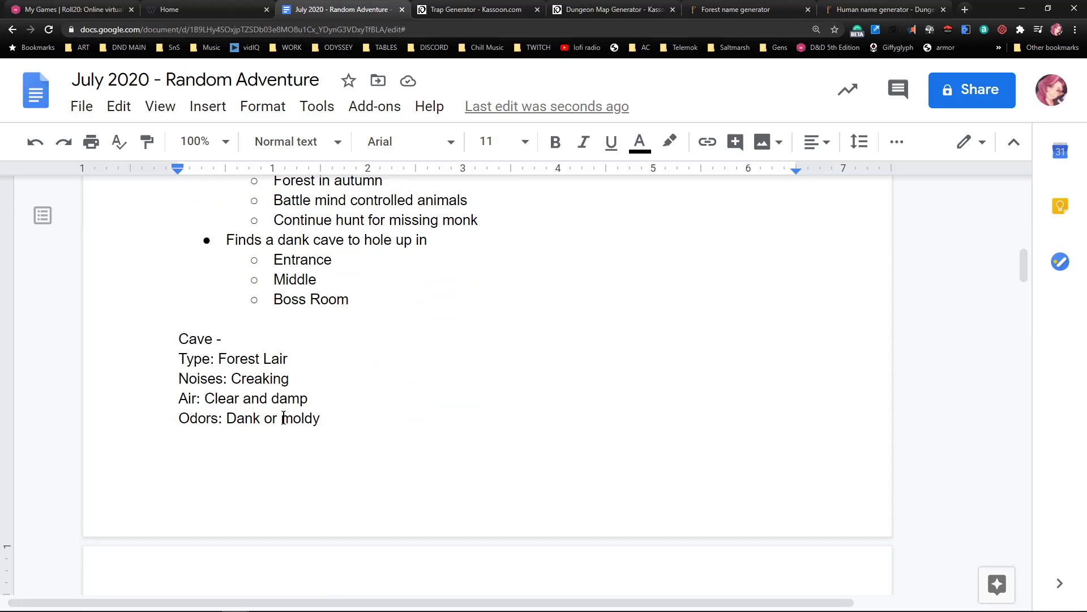
scroll(283, 418, down, 3)
click(355, 273)
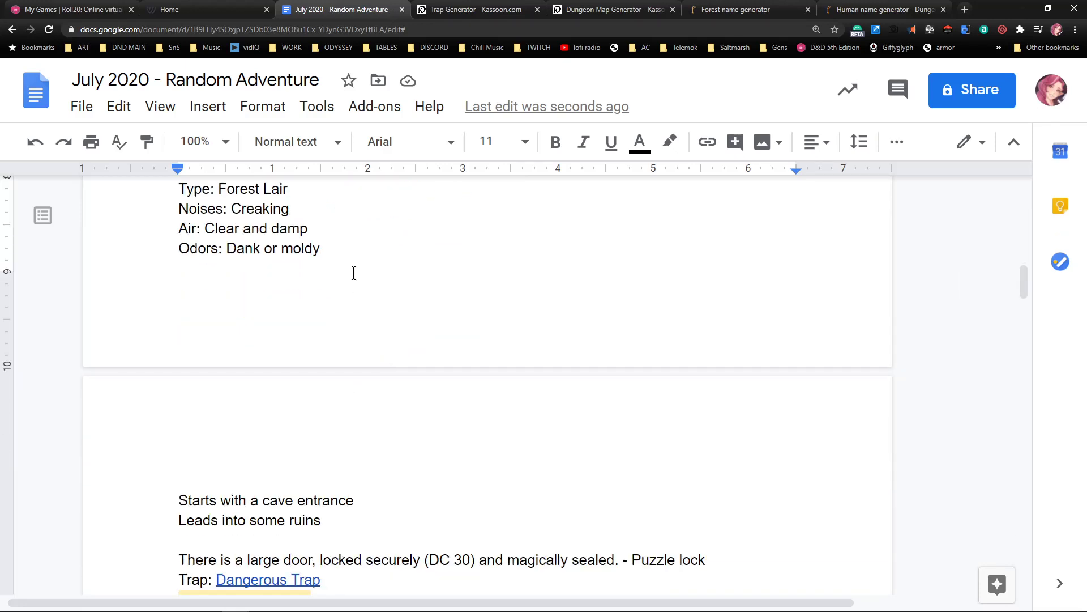
key(Down)
key(Down)
key(Down)
key(Down)
key(Down)
key(Down)
key(Down)
key(Down)
key(Down)
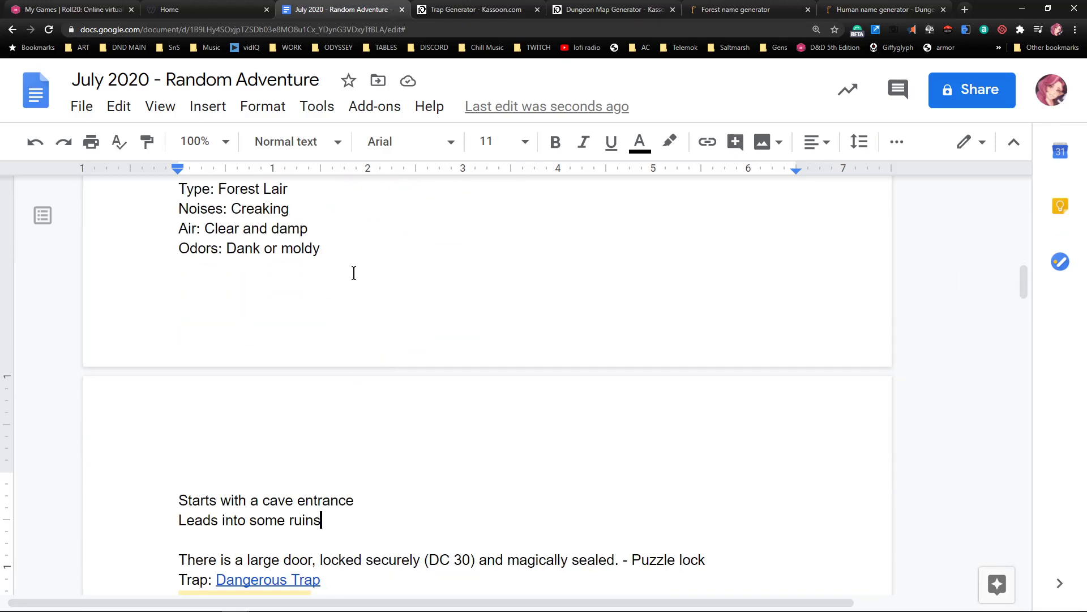
key(Up)
key(Up)
text(ROOMS)
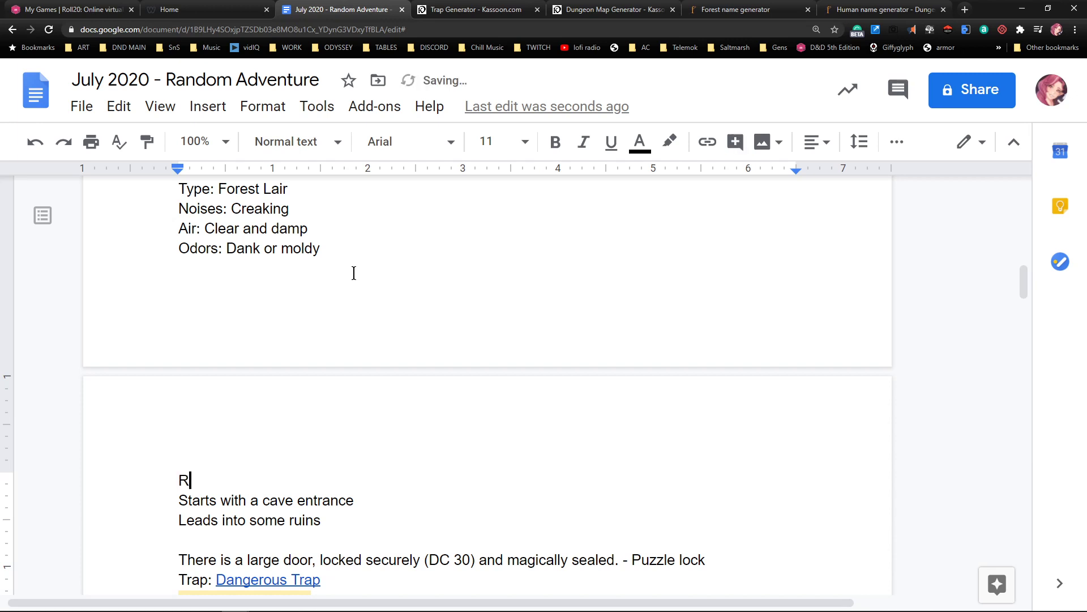
key(Return)
key(Return)
text(Entrance)
key(Return)
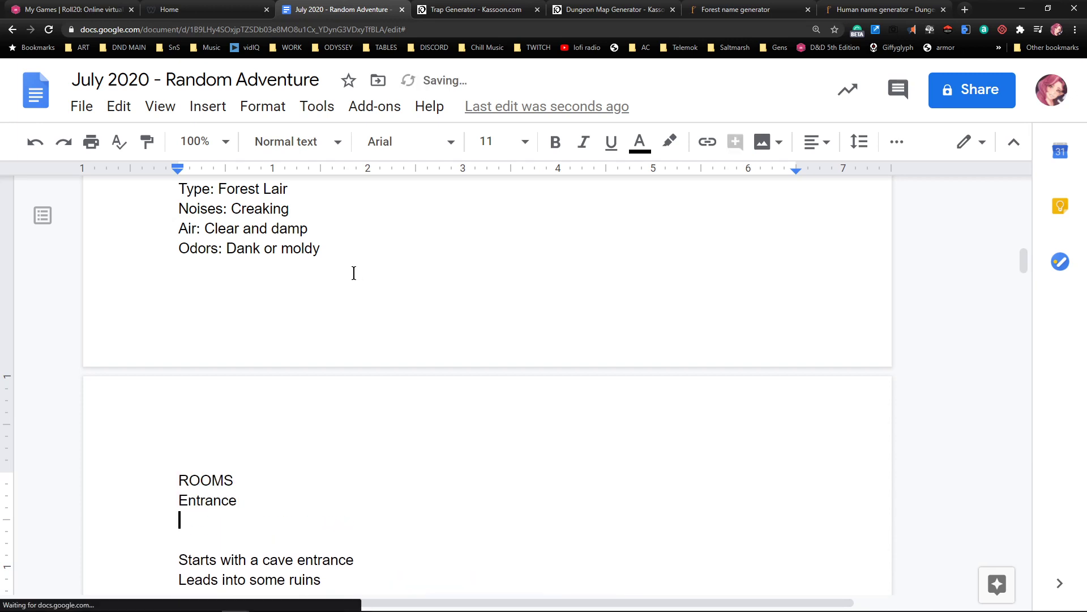
Below "Entrance", add the lines "MIDDLE - room with a trap" and "LAST divining room"
text(M)
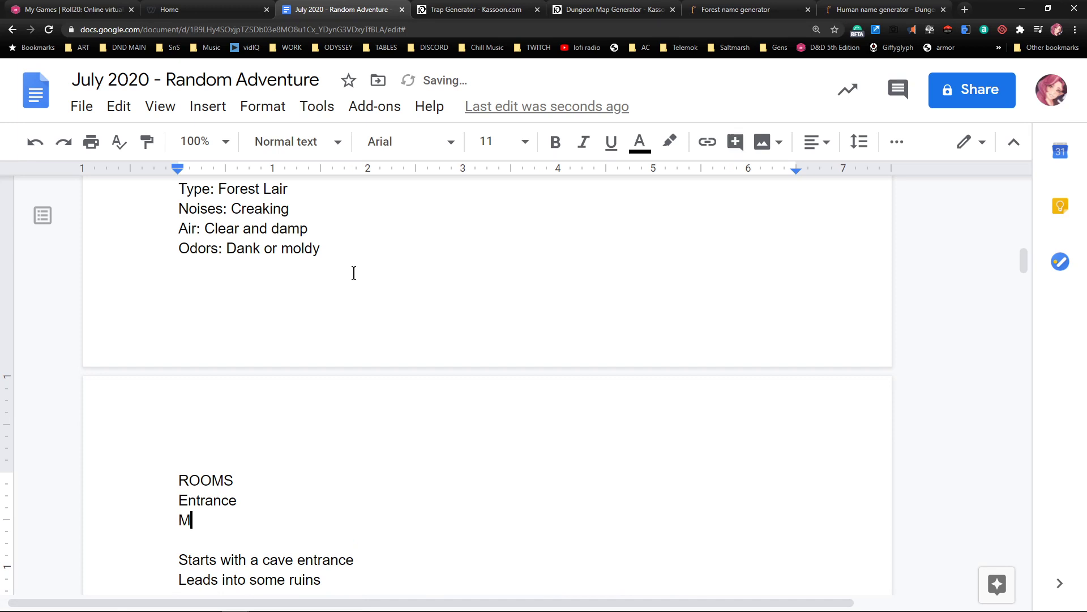
text(IDDLE - divining room)
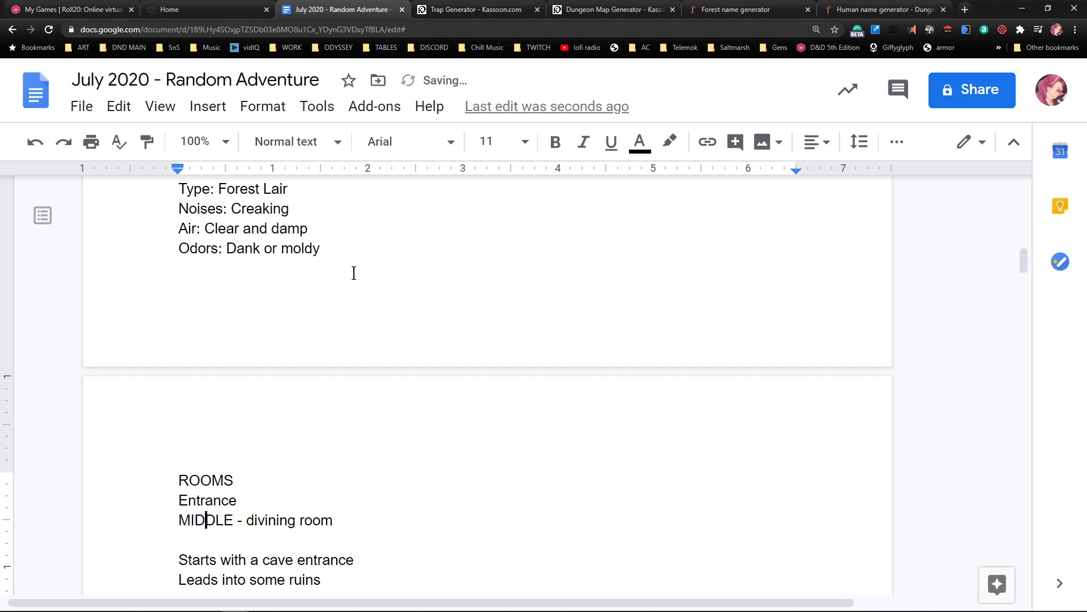
key(Right)
key(Right)
key(Right)
key(Right)
key(Right)
key(Return)
text(LAST )
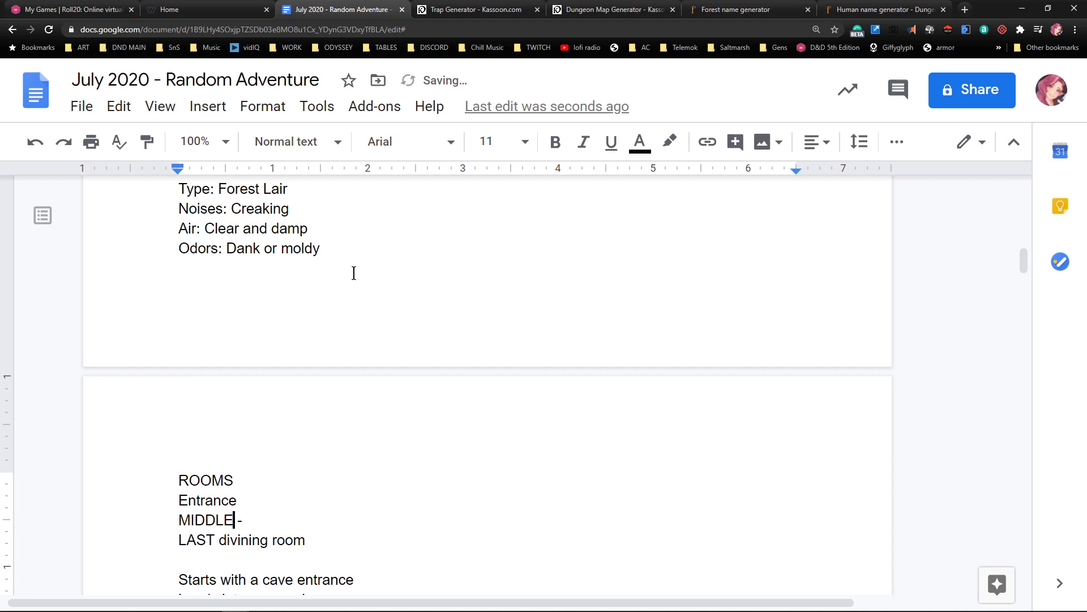
text(room with a trap)
key(Down)
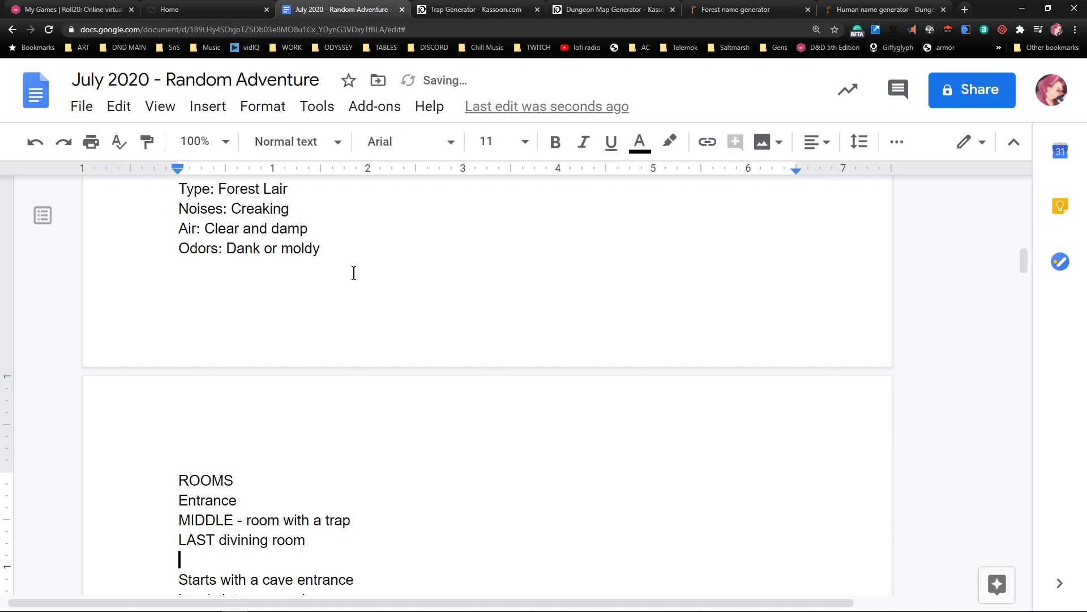
Insert a hyphen between "LAST" and "divining room", and another after "Entrance" in the room list
key(Left)
key(Left)
key(Left)
key(Left)
key(Left)
key(Left)
key(Left)
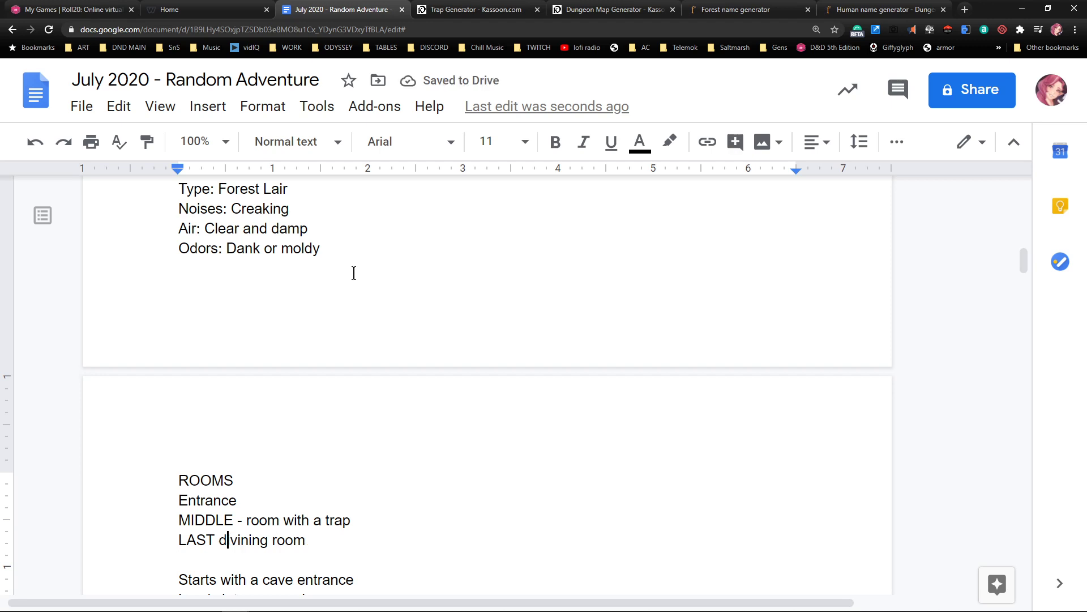
text(-)
key(Up)
key(Up)
text(-)
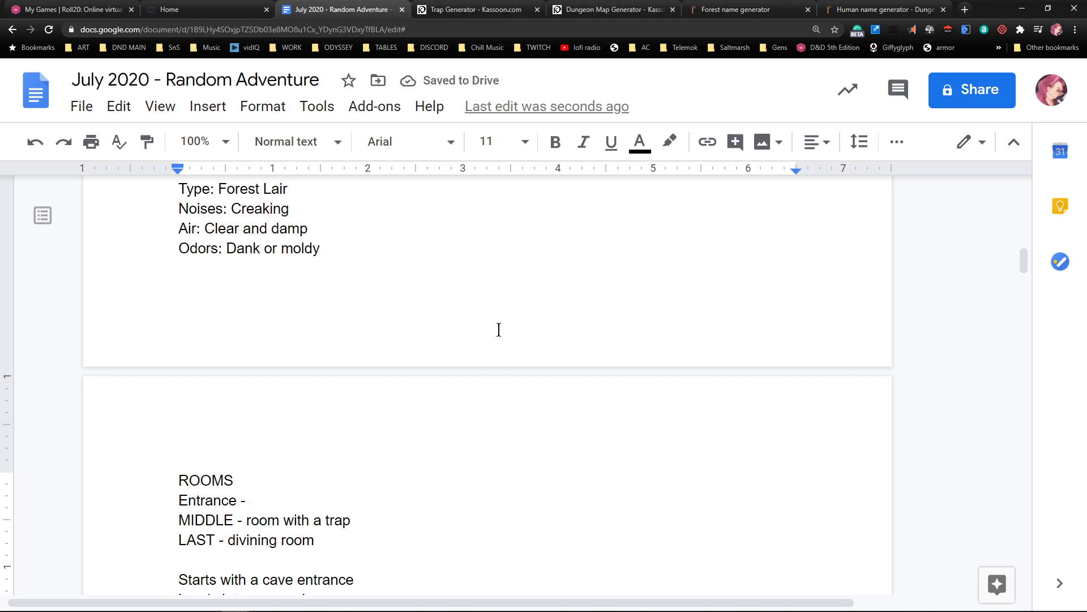
Check the forest name generator page, then review the room list and Thunder Step Trap notes in the adventure document
scroll(498, 331, down, 2)
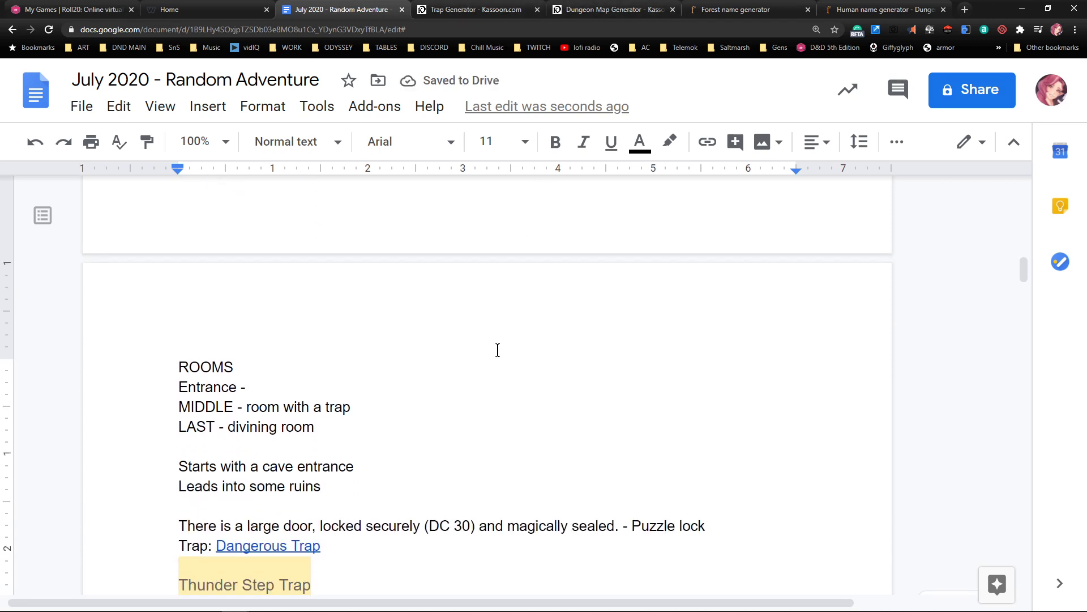
click(759, 15)
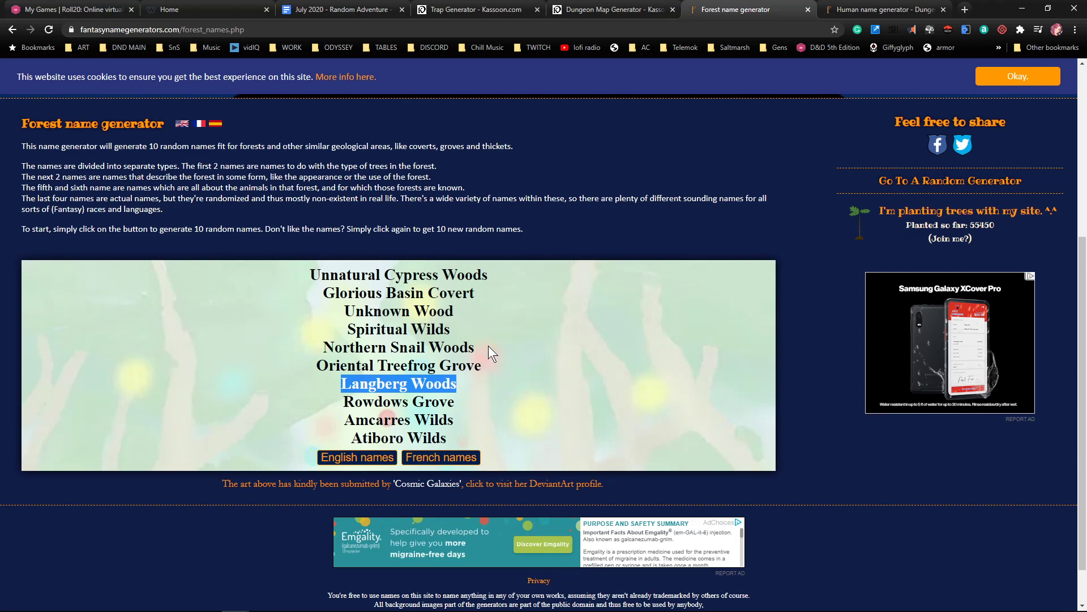
click(325, 10)
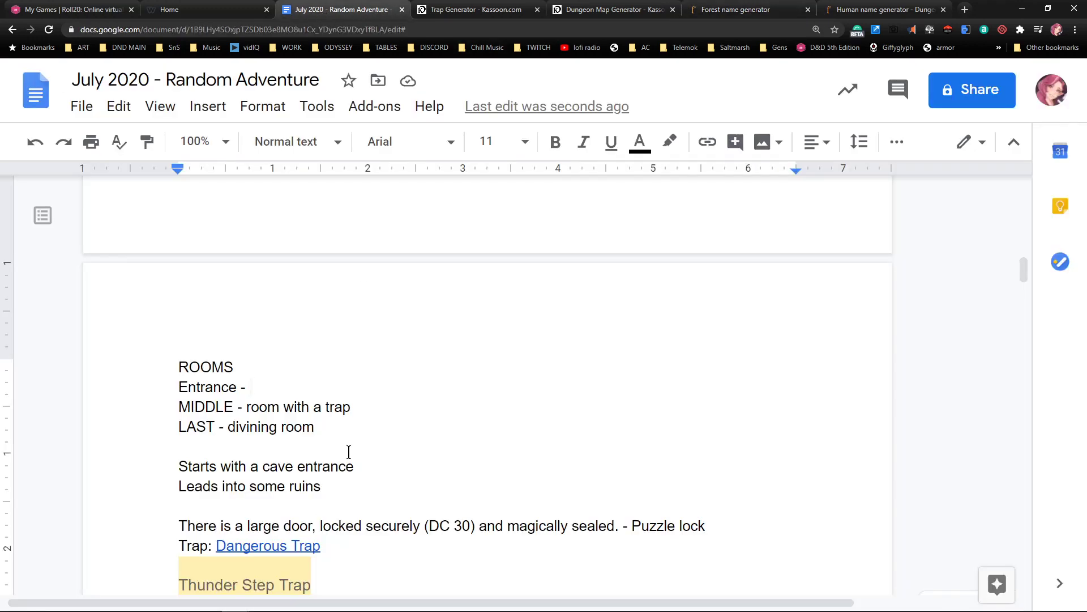
scroll(345, 489, down, 2)
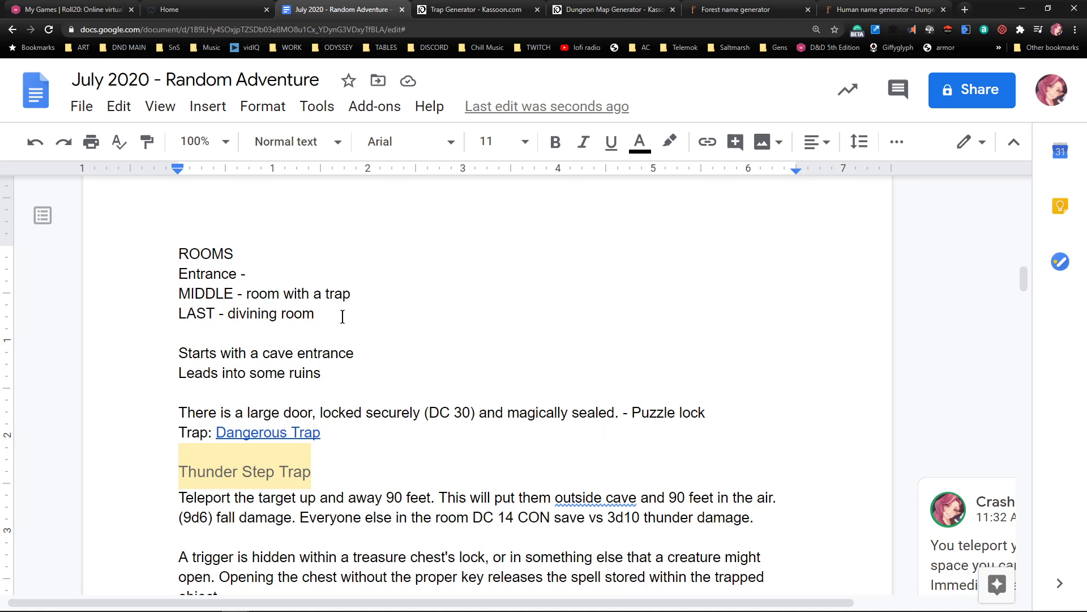
scroll(343, 318, down, 2)
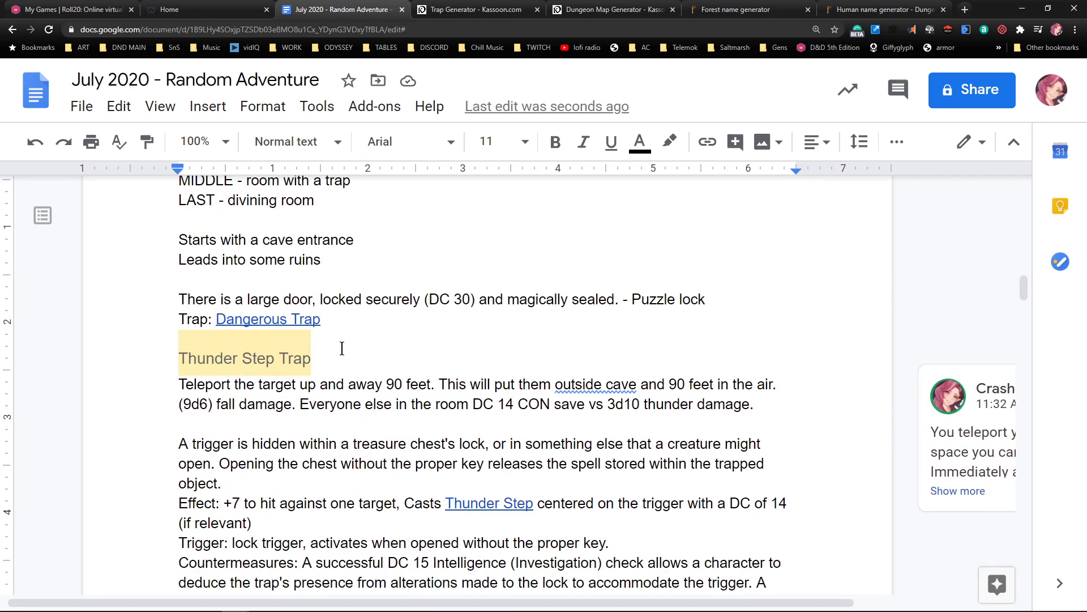
Extend the MIDDLE room description to read "room with a trap/puzzle"
scroll(342, 349, up, 2)
click(376, 290)
text(/)
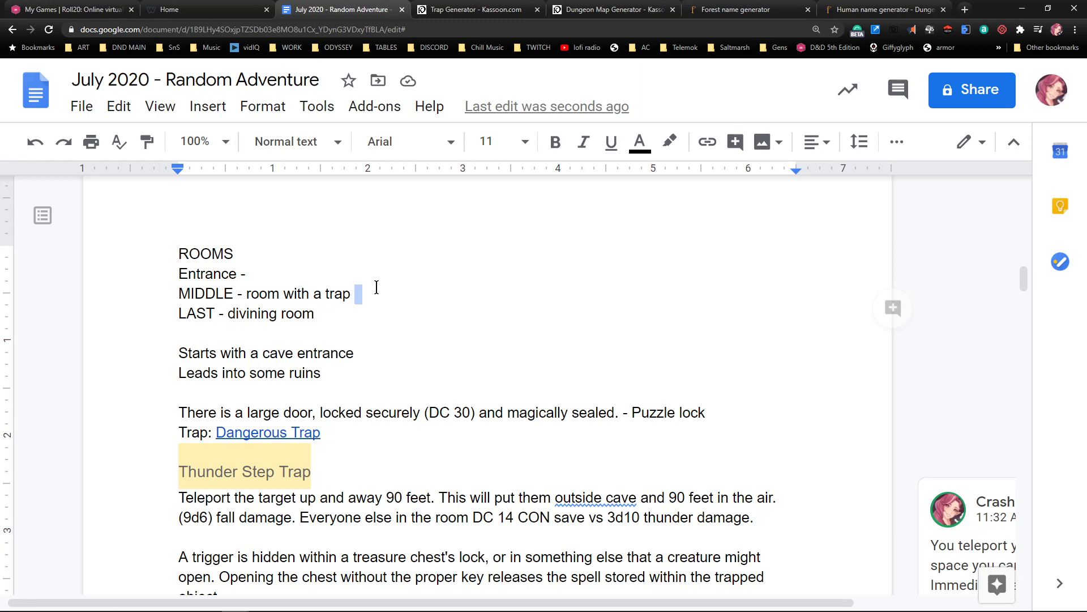
text(puzzle)
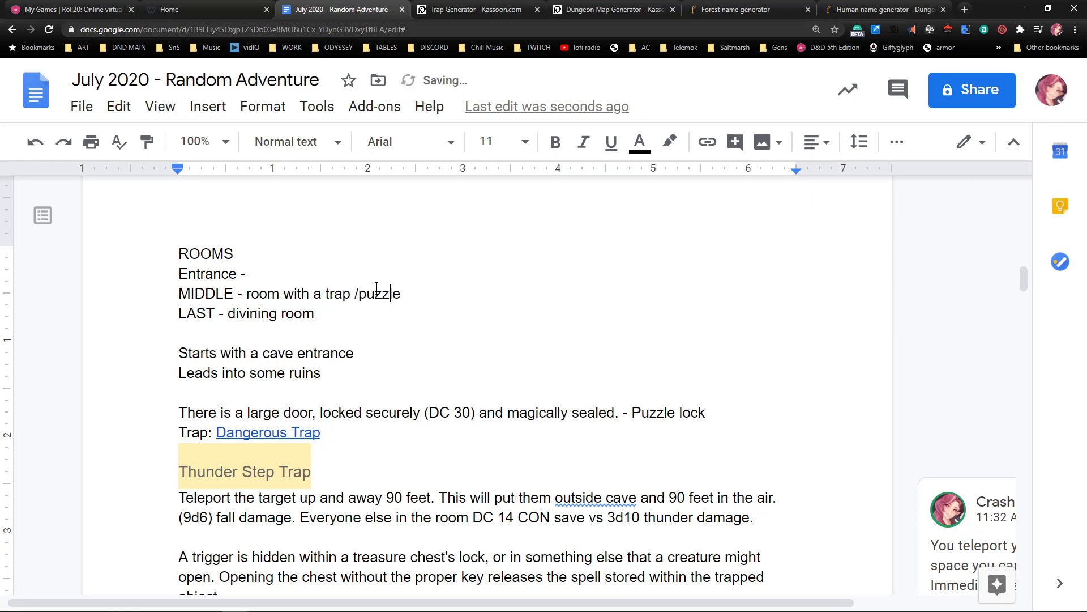
key(Left)
key(Left)
key(BackSpace)
Insert a blank line above the "ROOMS" heading
scroll(376, 288, up, 4)
key(Down)
key(Left)
key(Left)
key(Left)
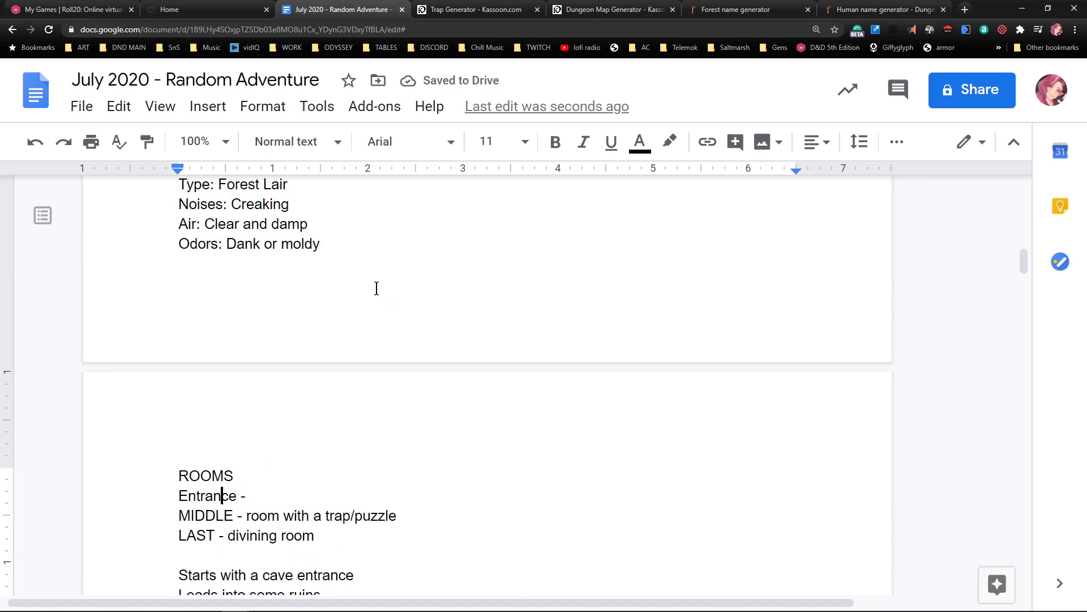
key(Left)
key(Left)
key(Return)
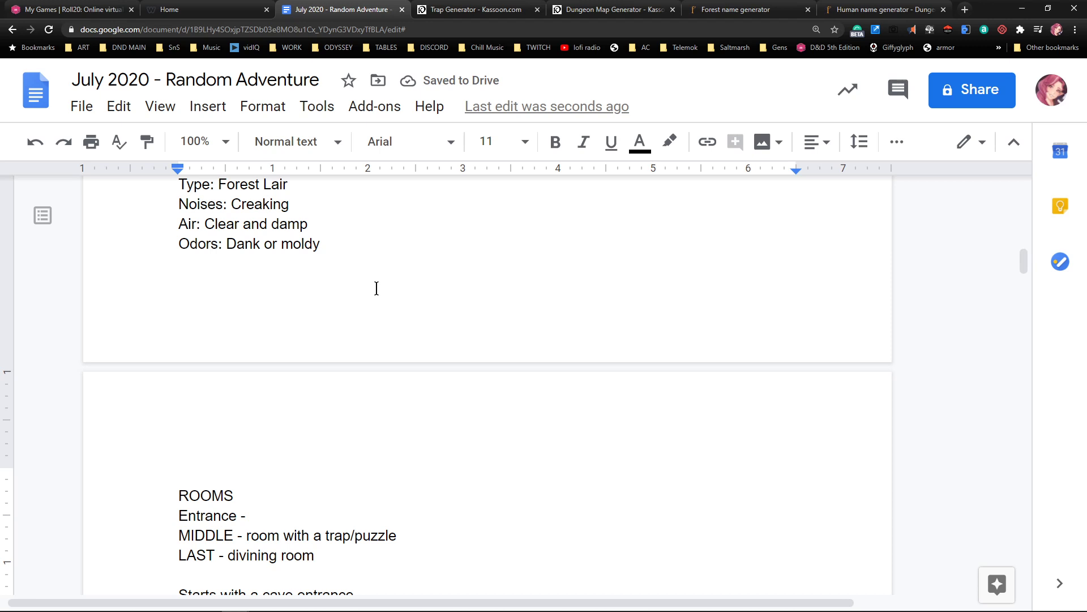
key(Down)
key(Down)
Switch to the Dungeon Map Generator page and open Kassoon's Wandering Monster Generator from it
click(602, 11)
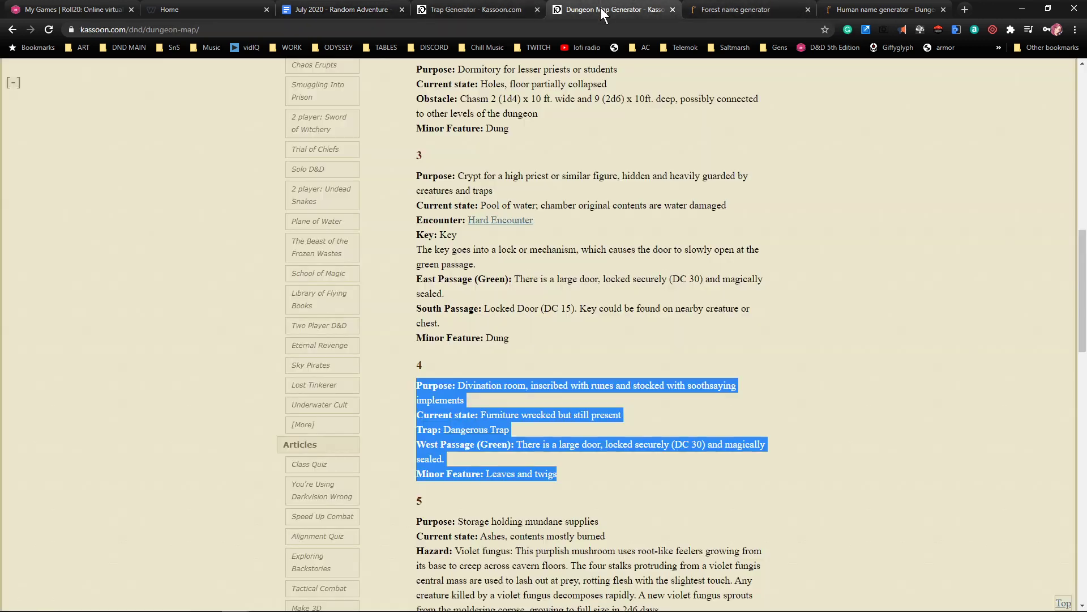
click(791, 333)
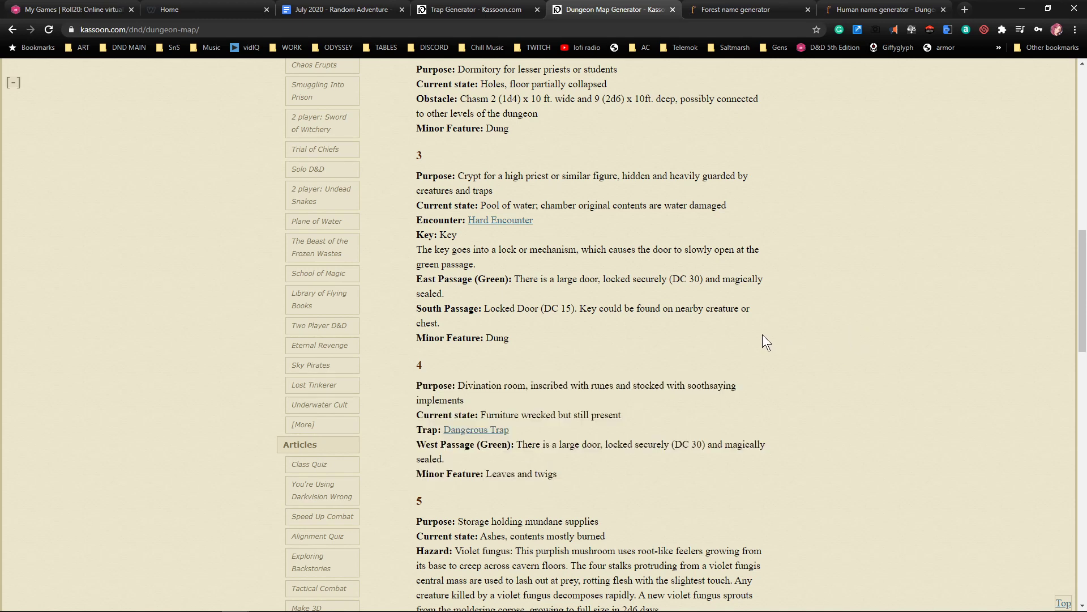
scroll(759, 331, up, 12)
scroll(736, 324, down, 5)
scroll(349, 315, up, 1)
scroll(336, 318, down, 1)
click(339, 381)
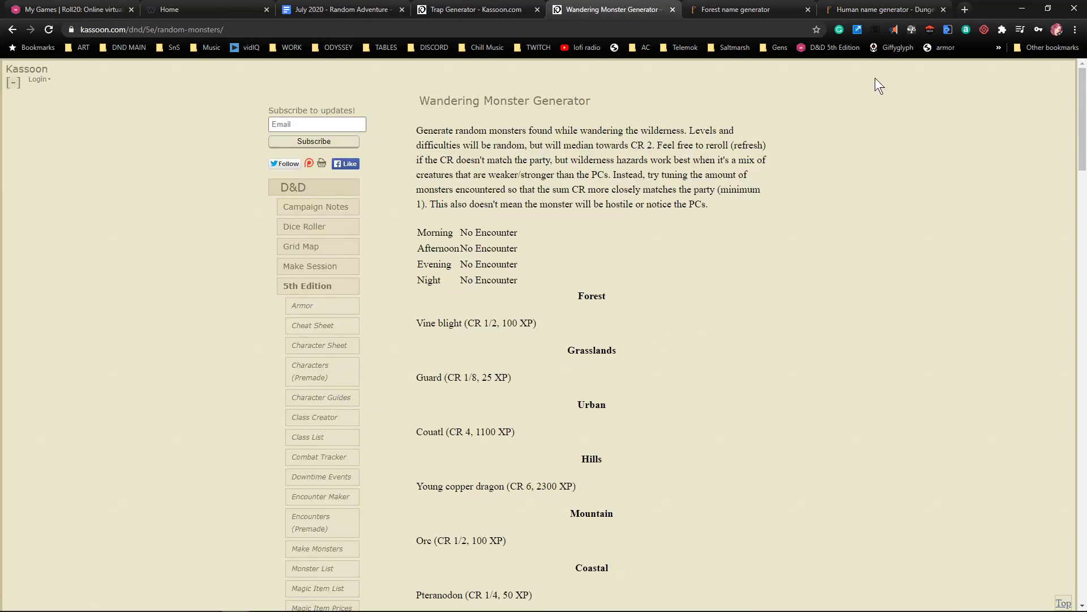
Open a new browser tab
click(964, 8)
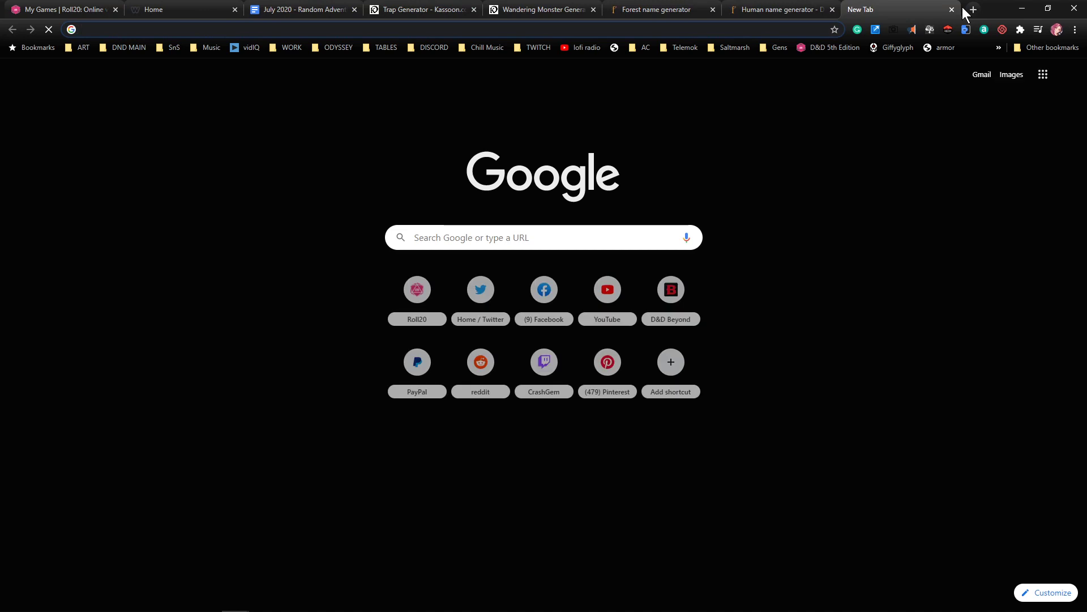
Search the web for "kobold fight club" and open the Kobold Fight Club site
text(kobold)
key(Down)
key(Down)
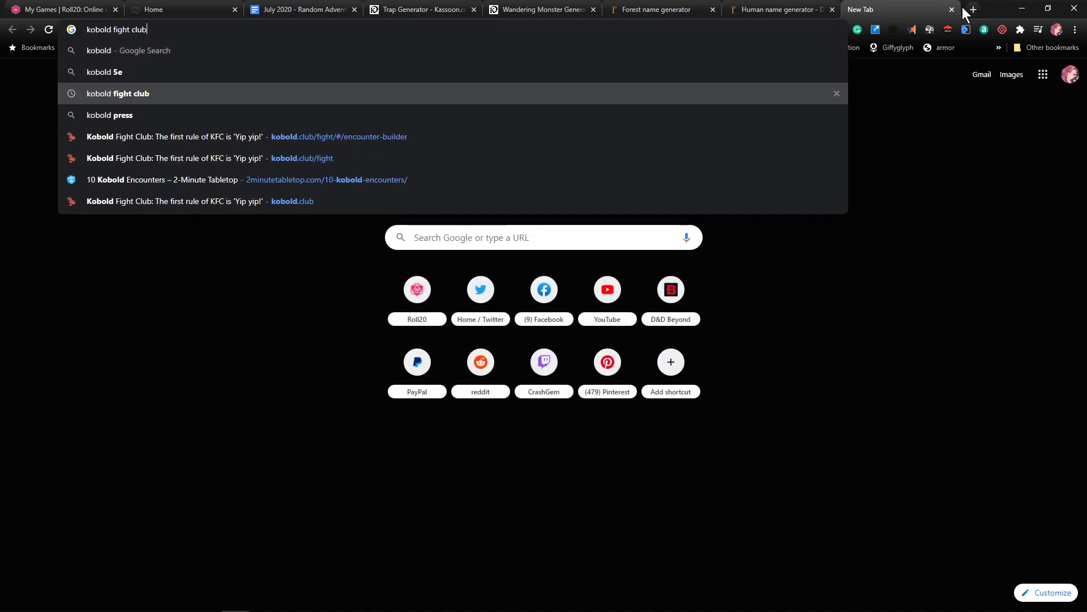
key(Return)
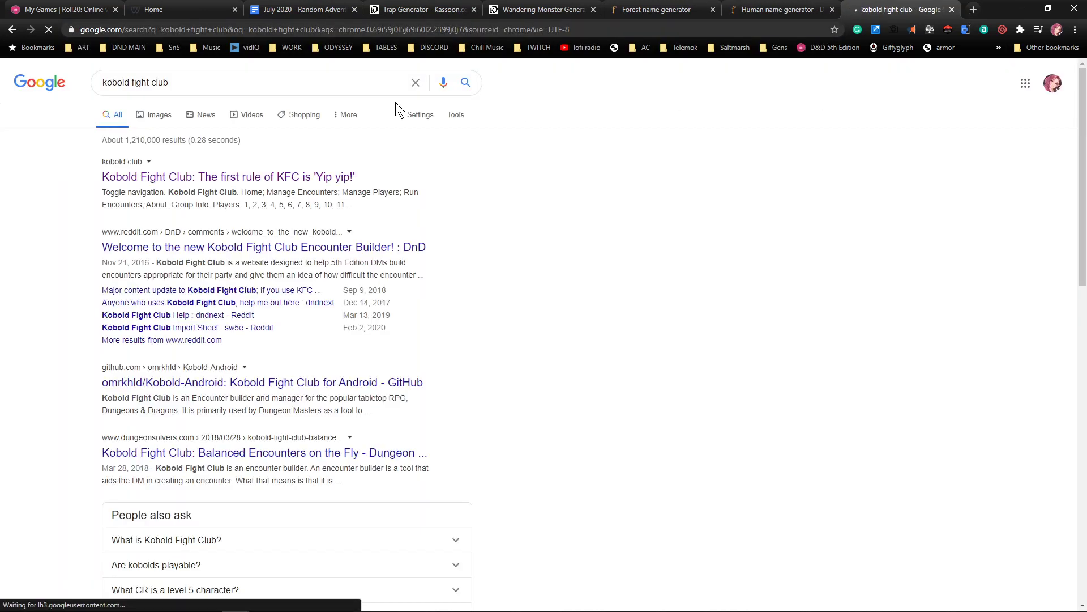
click(199, 178)
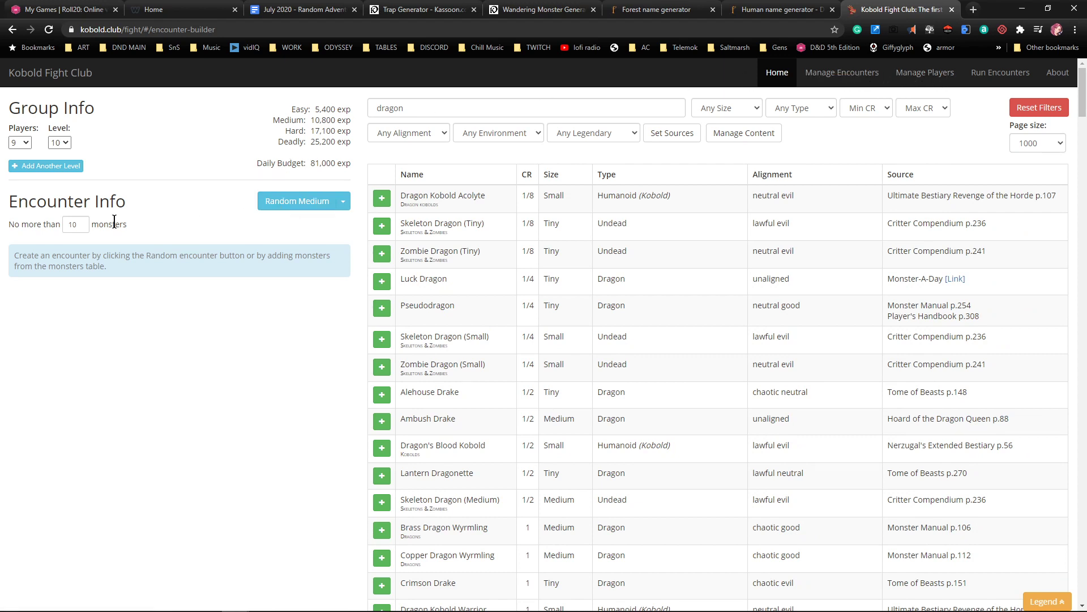
Generate a random hard encounter, and set the group to 5 players at level 5
click(343, 201)
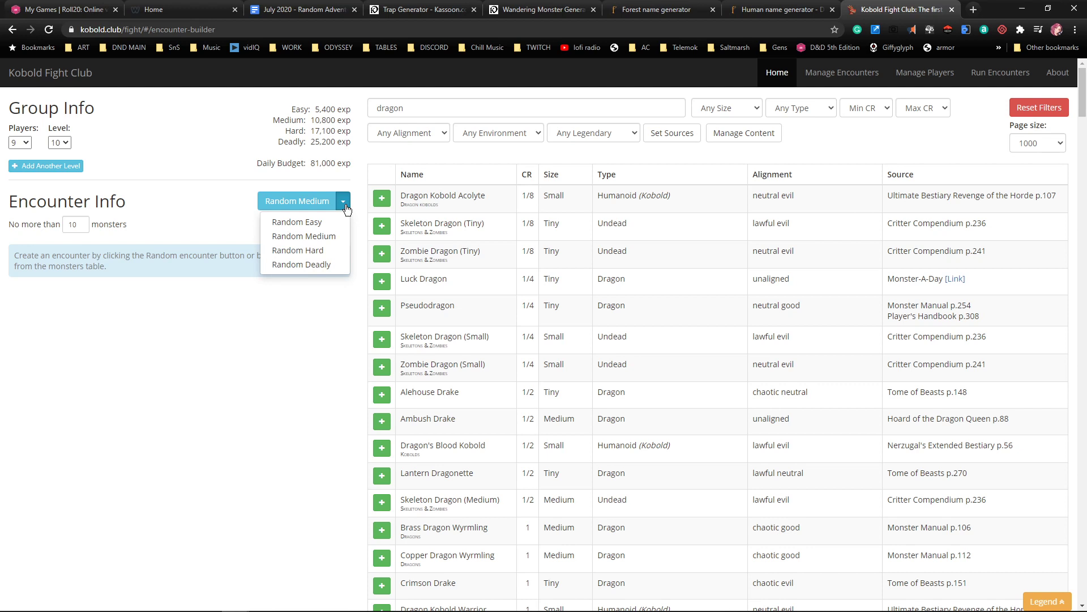
click(319, 252)
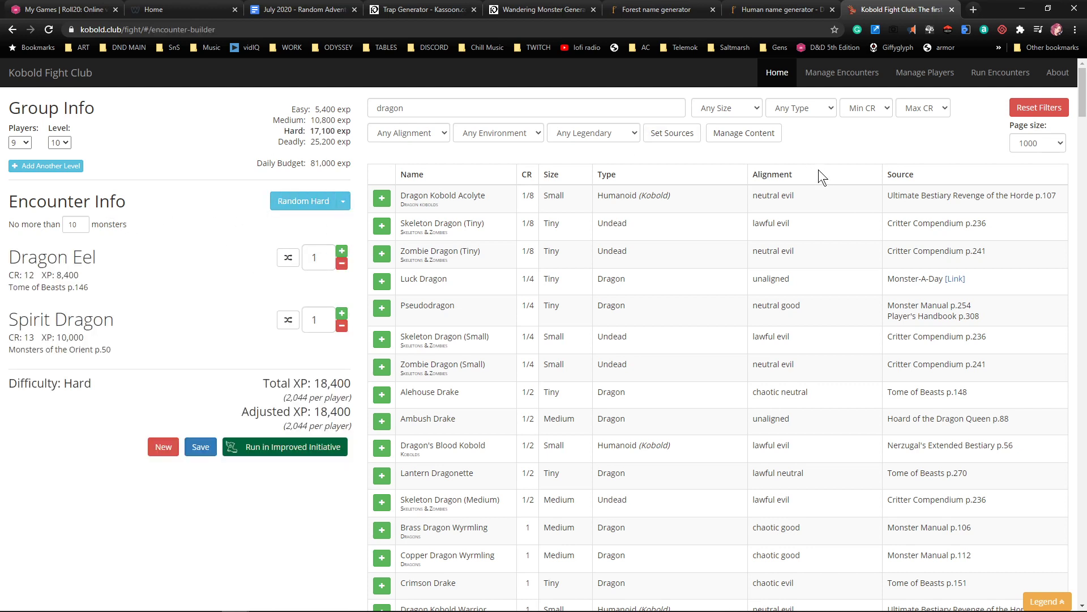
click(26, 142)
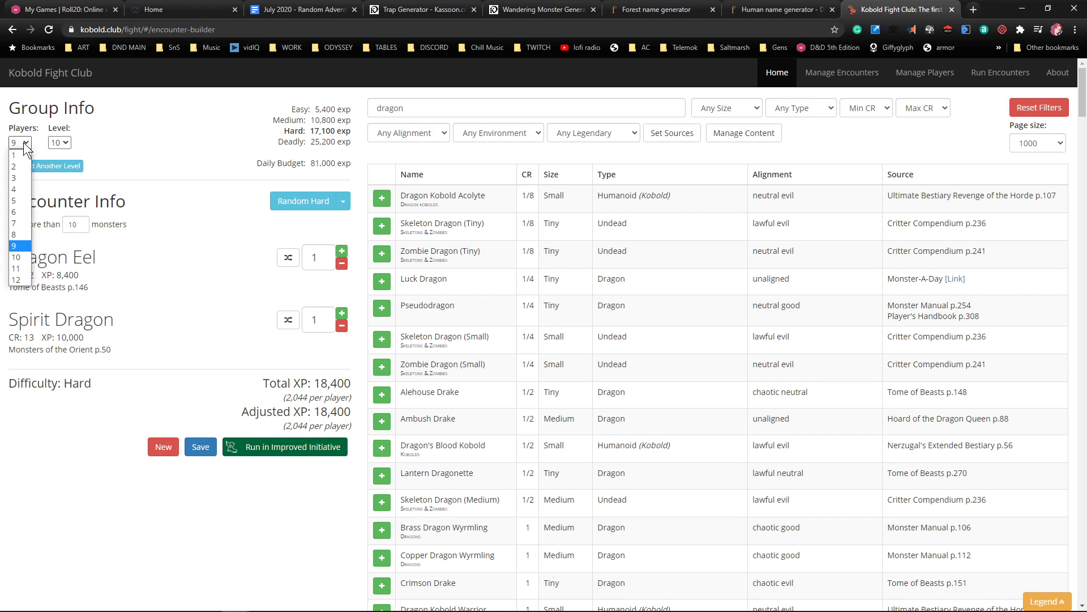
click(19, 200)
click(62, 142)
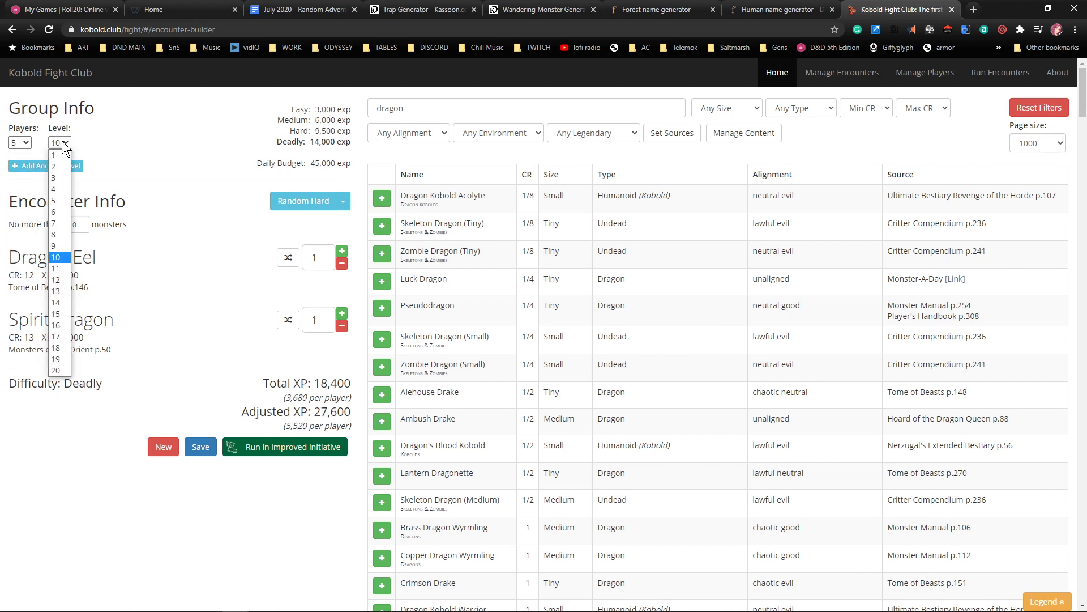
click(59, 201)
click(221, 165)
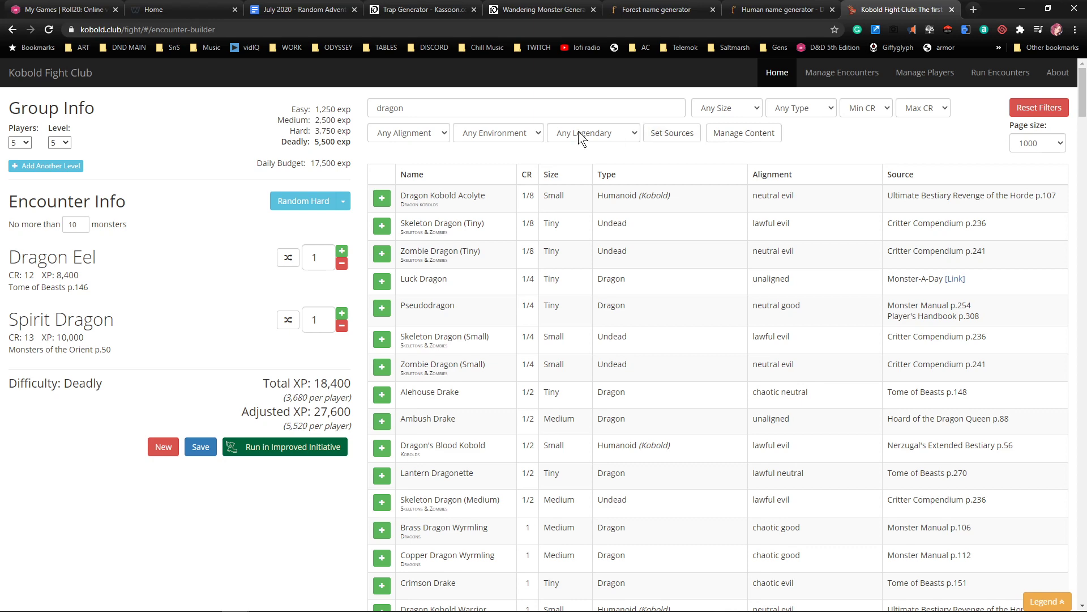
Filter the monster list to the cave environment and remove the Spirit Dragon and Dragon Eel from the encounter
click(417, 136)
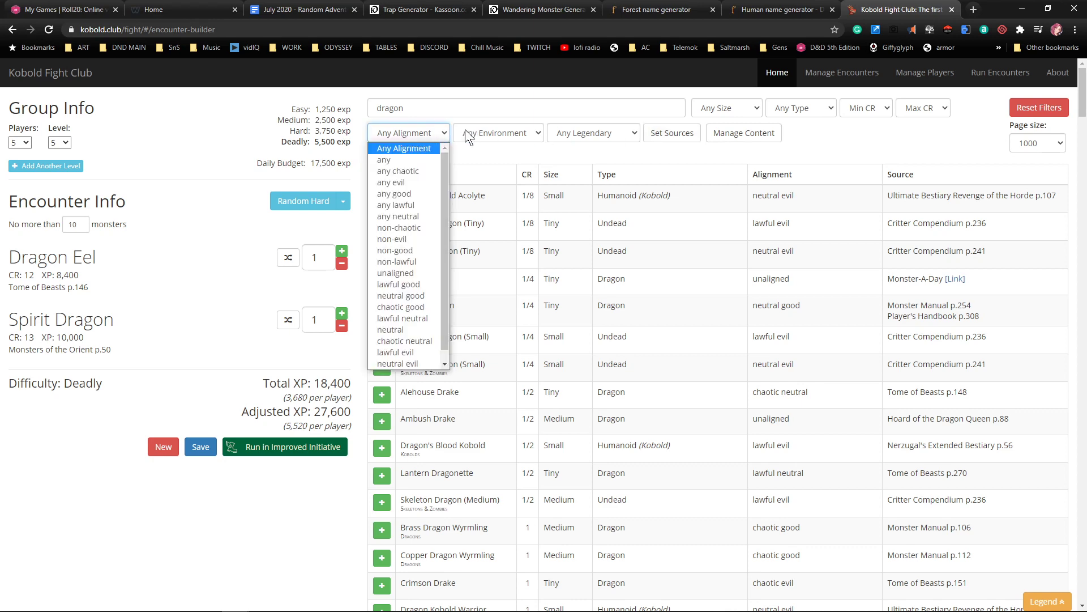
click(491, 131)
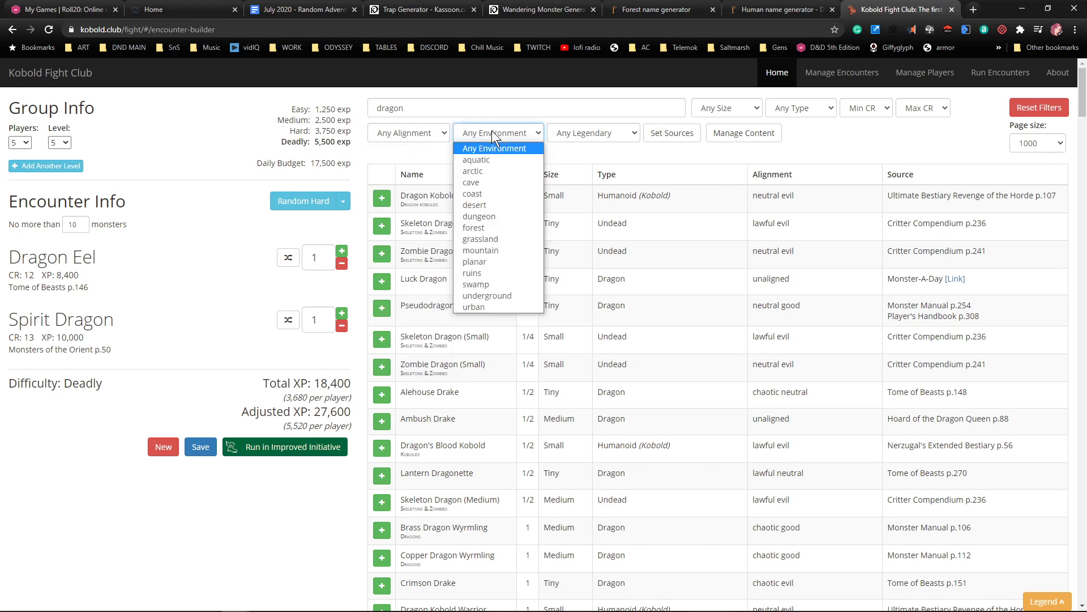
click(481, 180)
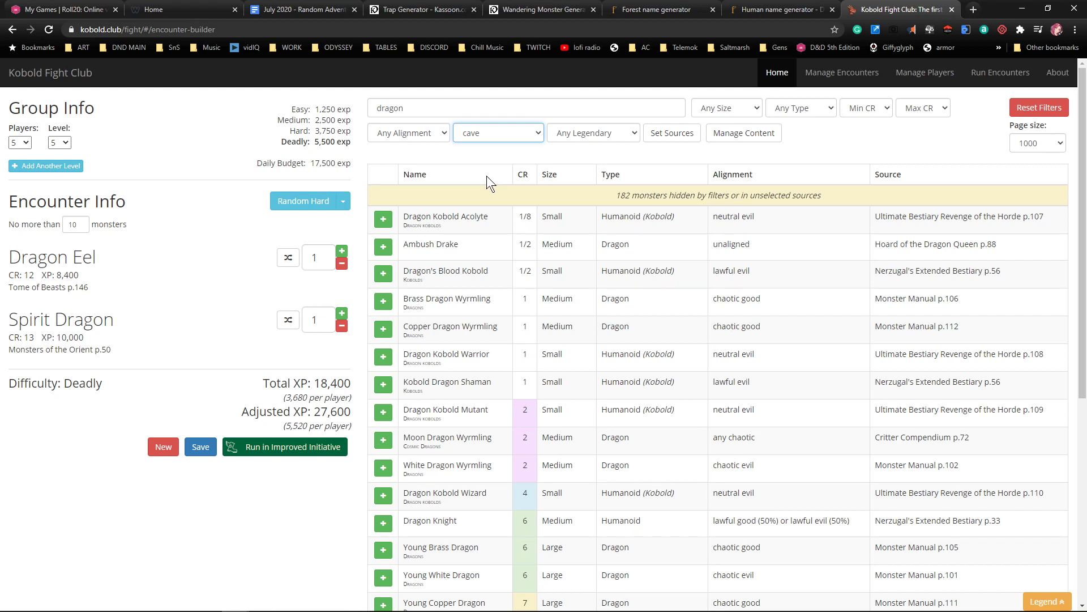
click(341, 325)
click(341, 265)
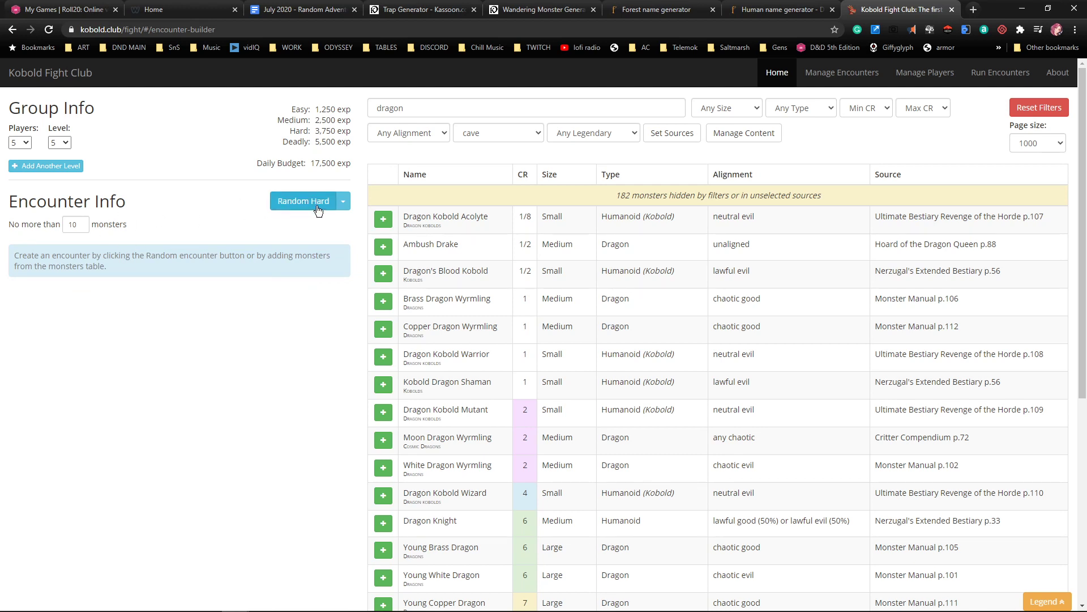
Review the available source material and generate another random hard encounter
click(671, 136)
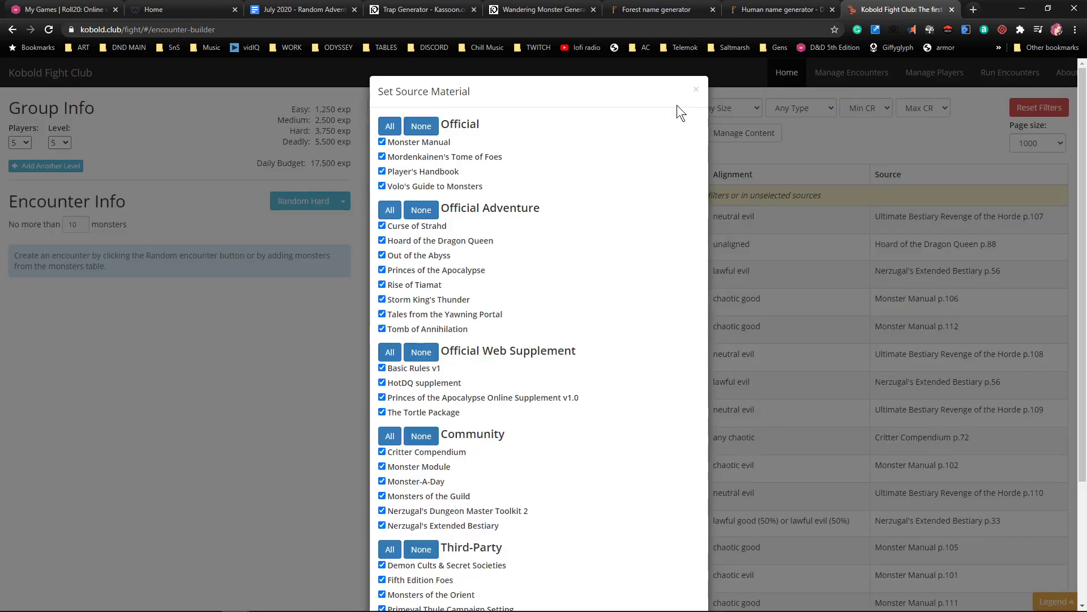
scroll(594, 291, down, 4)
scroll(618, 207, up, 4)
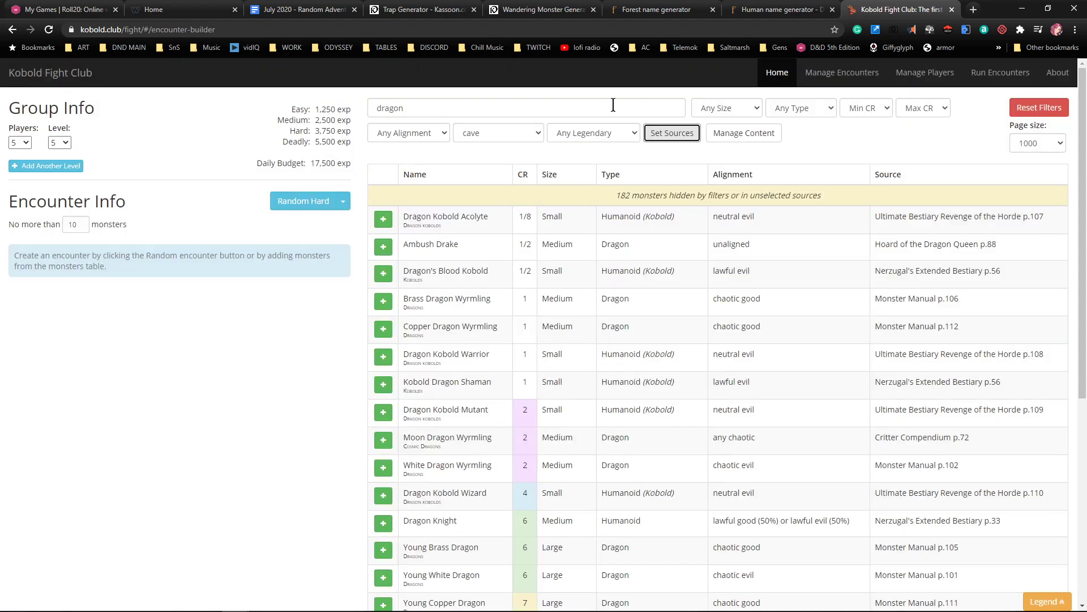
click(696, 87)
click(313, 203)
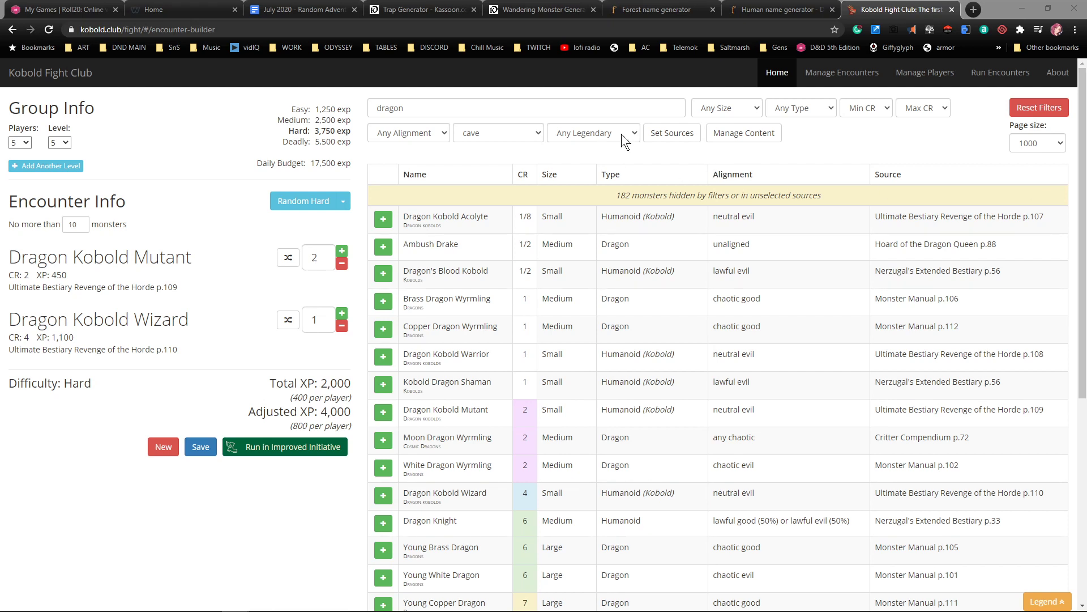
Exclude Quests of Doom Volumes 1 and 2, both Primeval Thule books, and Demon Cults & Secret Societies from the source material
click(671, 135)
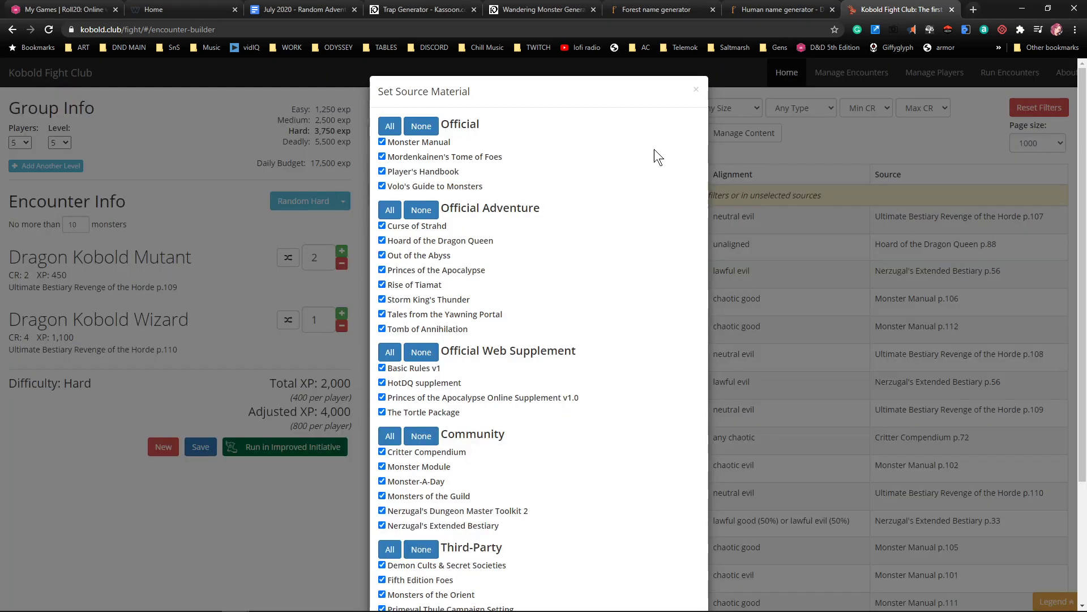
scroll(512, 308, down, 3)
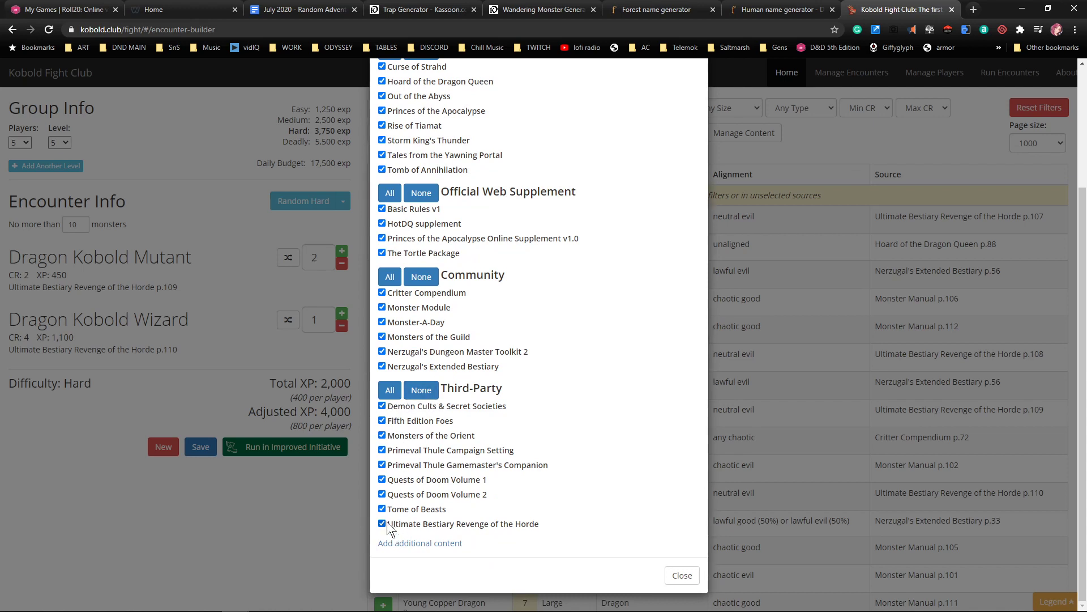
click(382, 494)
click(382, 480)
click(382, 465)
click(382, 450)
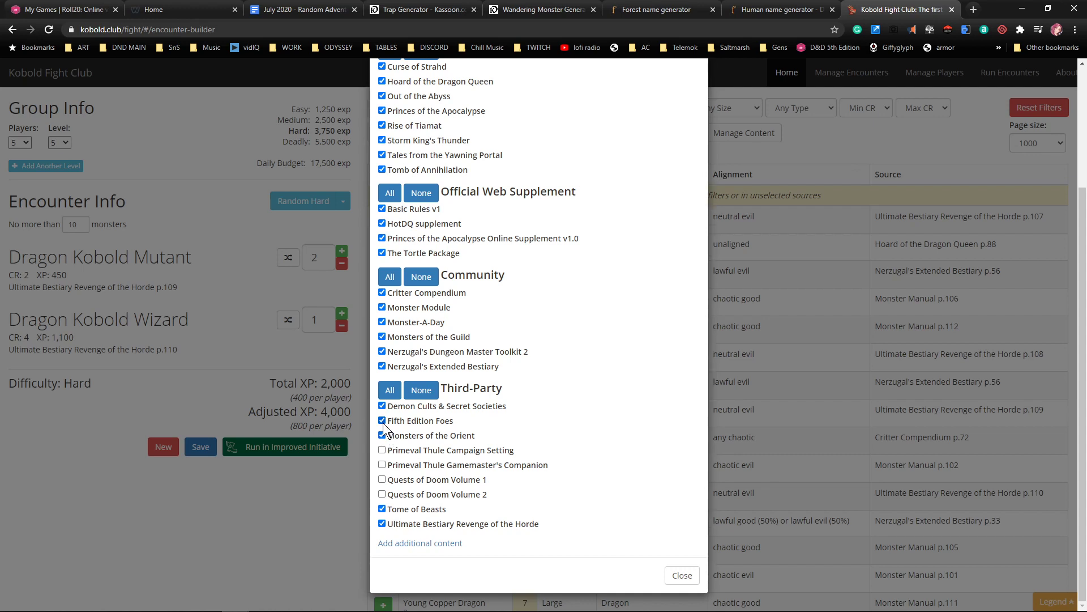
click(381, 407)
scroll(398, 264, up, 3)
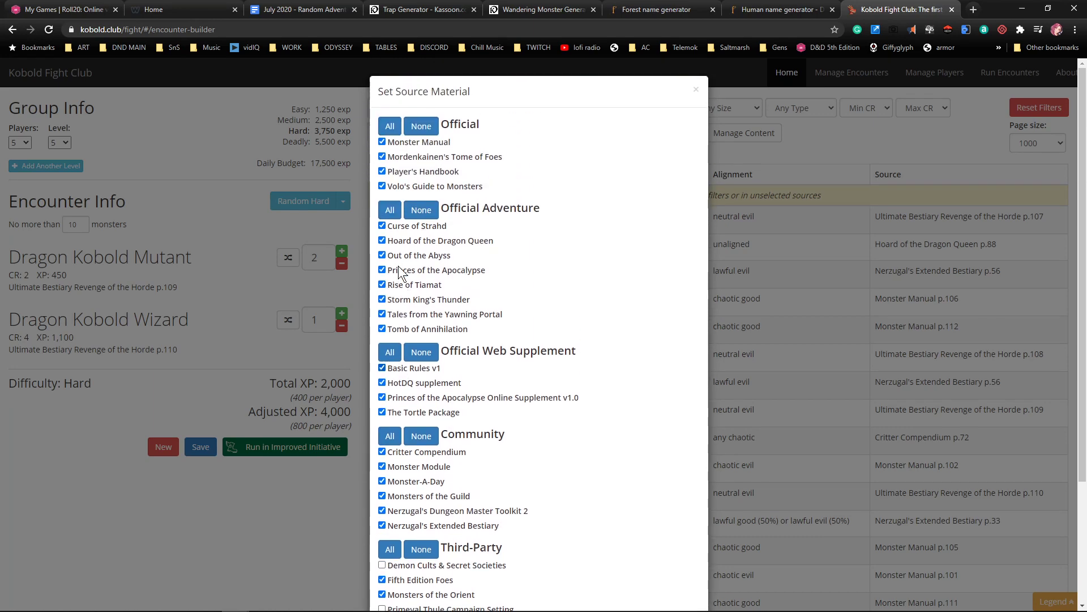
scroll(398, 266, down, 3)
click(682, 575)
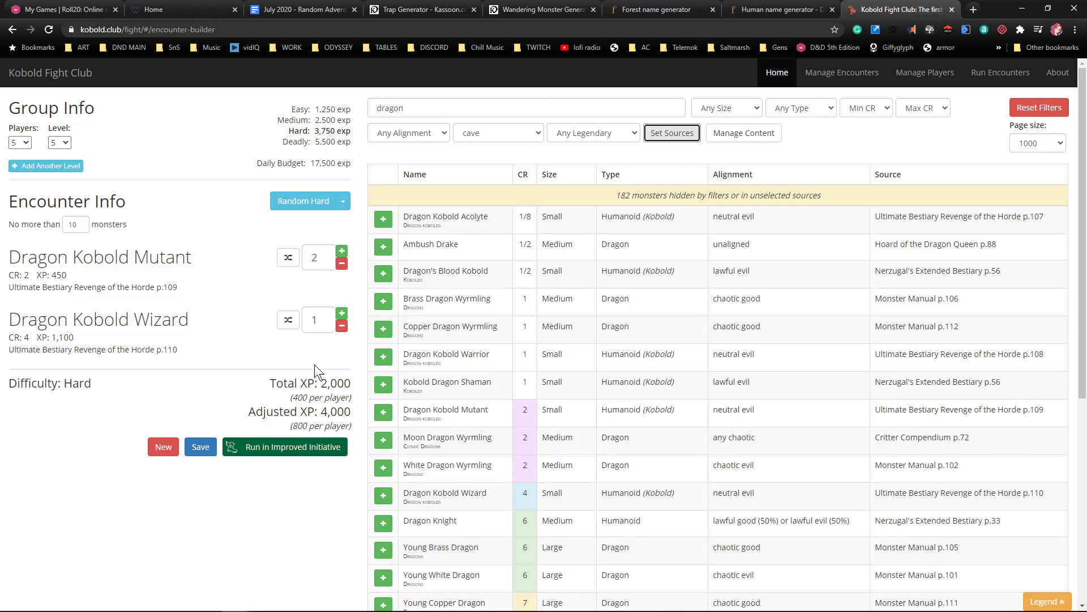
Remove the Dragon Kobold Wizard and both Dragon Kobold Mutants, and generate a replacement random hard encounter
click(342, 326)
click(341, 265)
click(341, 265)
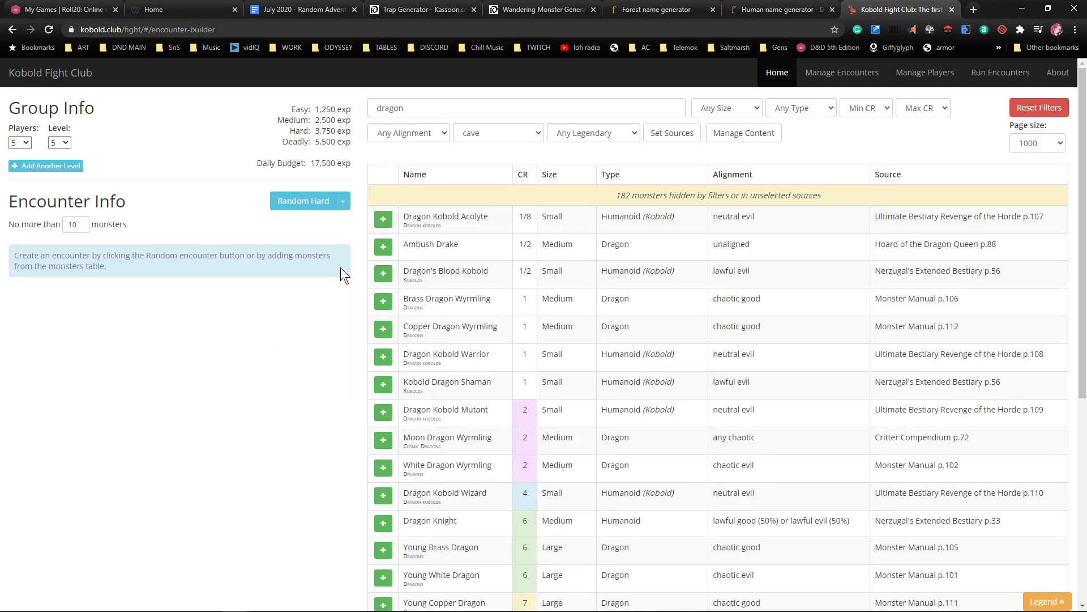
click(294, 204)
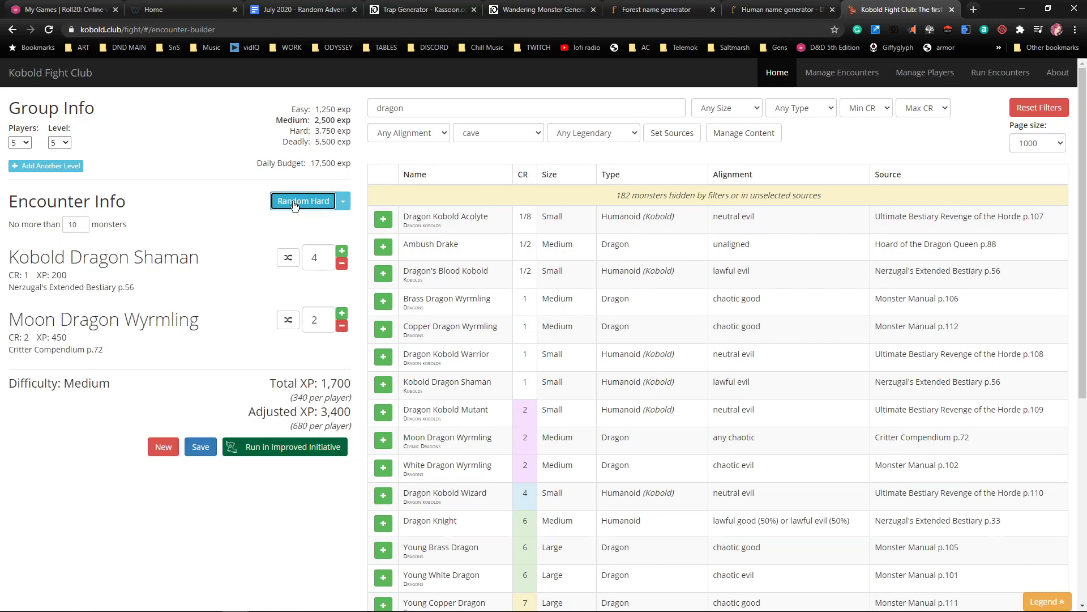
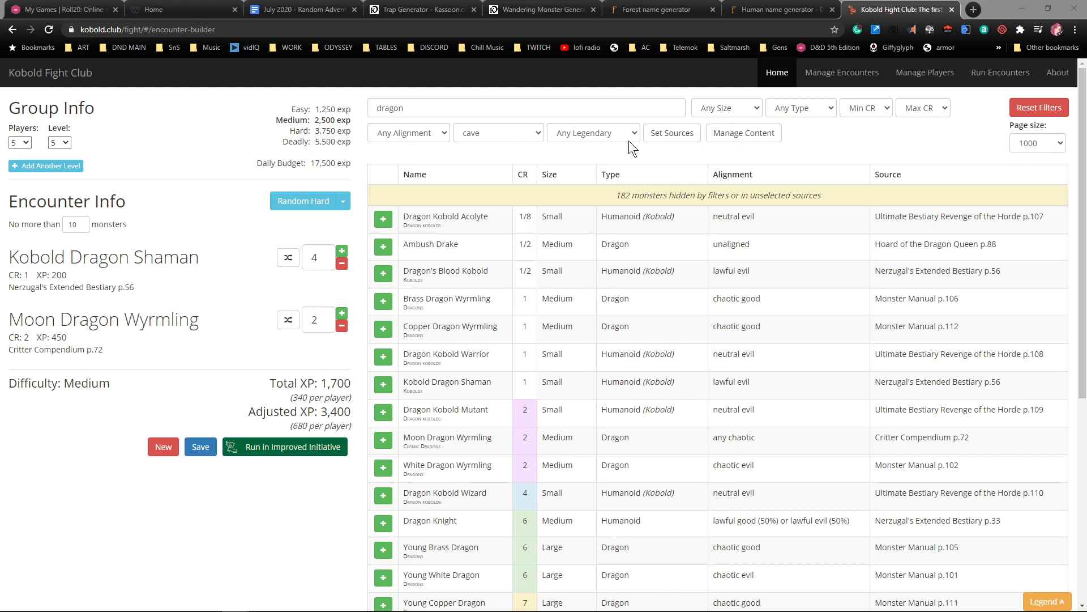
Exclude all Community sources, plus Fifth Edition Foes, Monsters of the Orient and Ultimate Bestiary Revenge of the Horde, from the source material
click(721, 136)
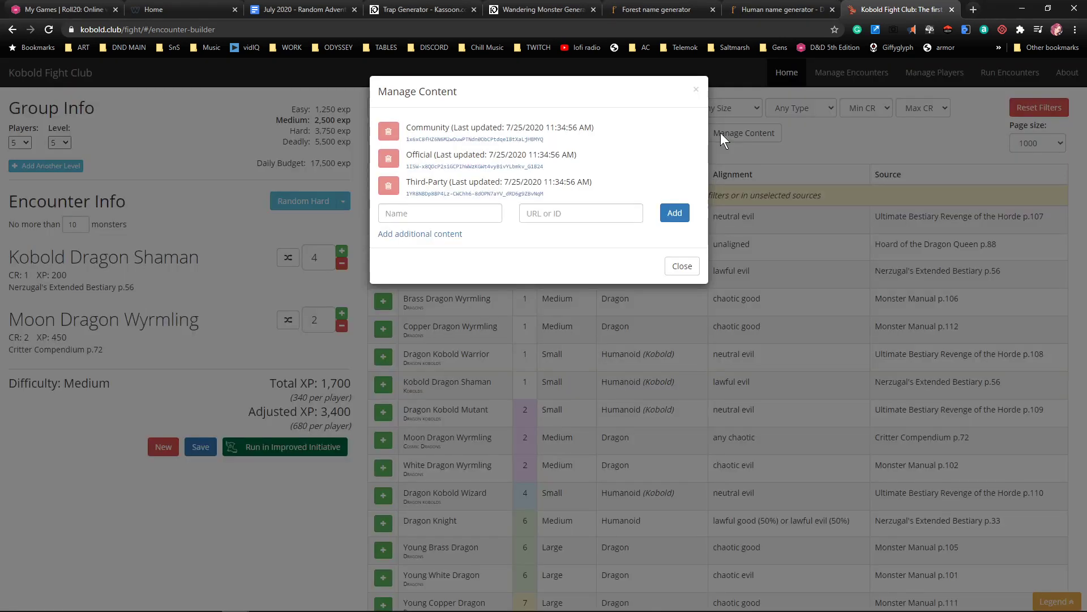
click(683, 269)
click(673, 133)
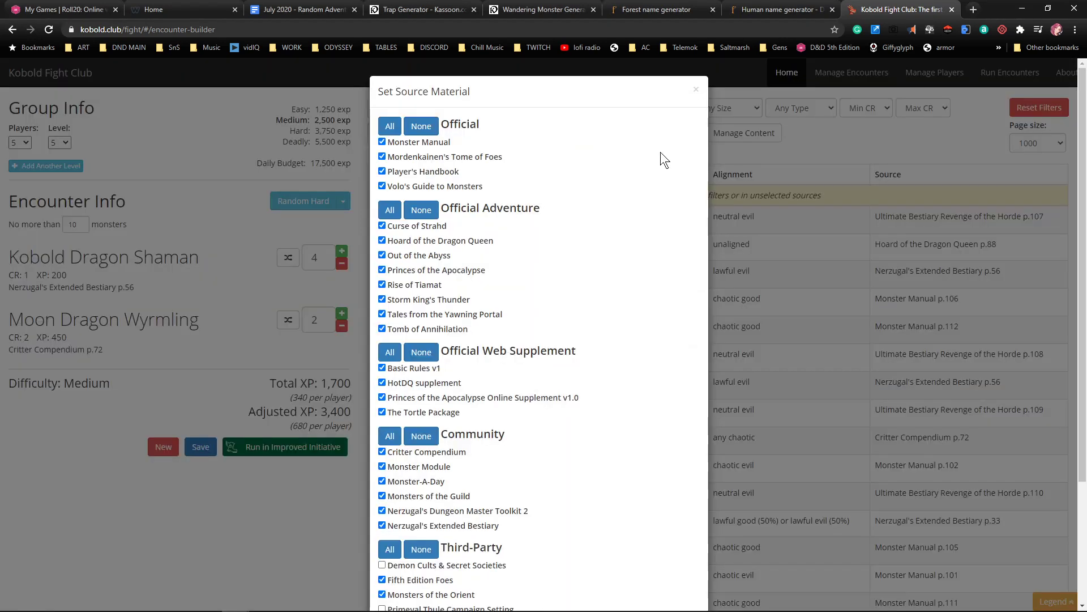
scroll(513, 391, down, 3)
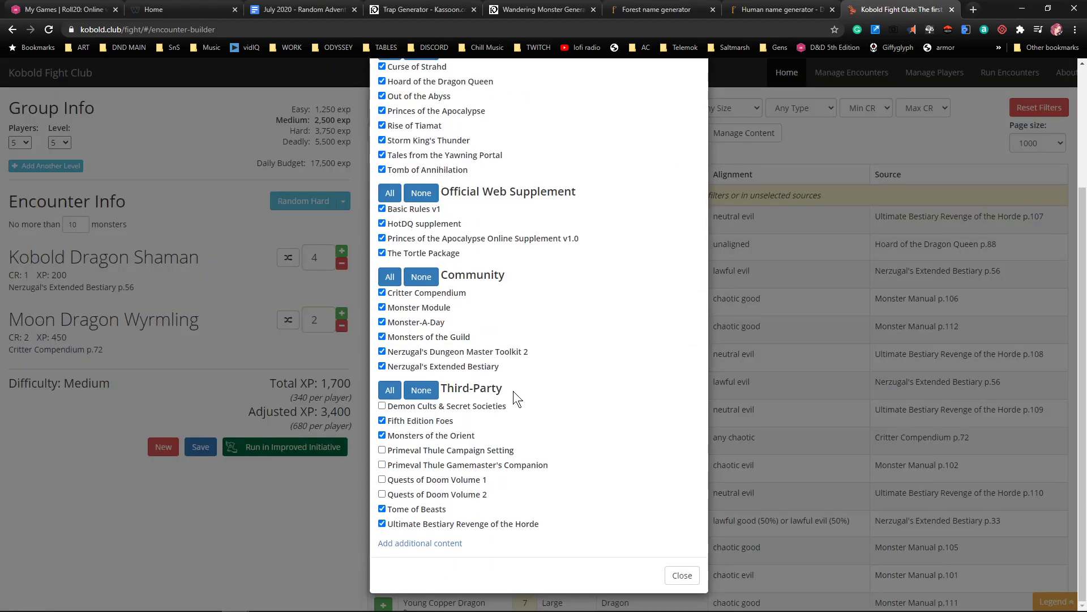
click(421, 276)
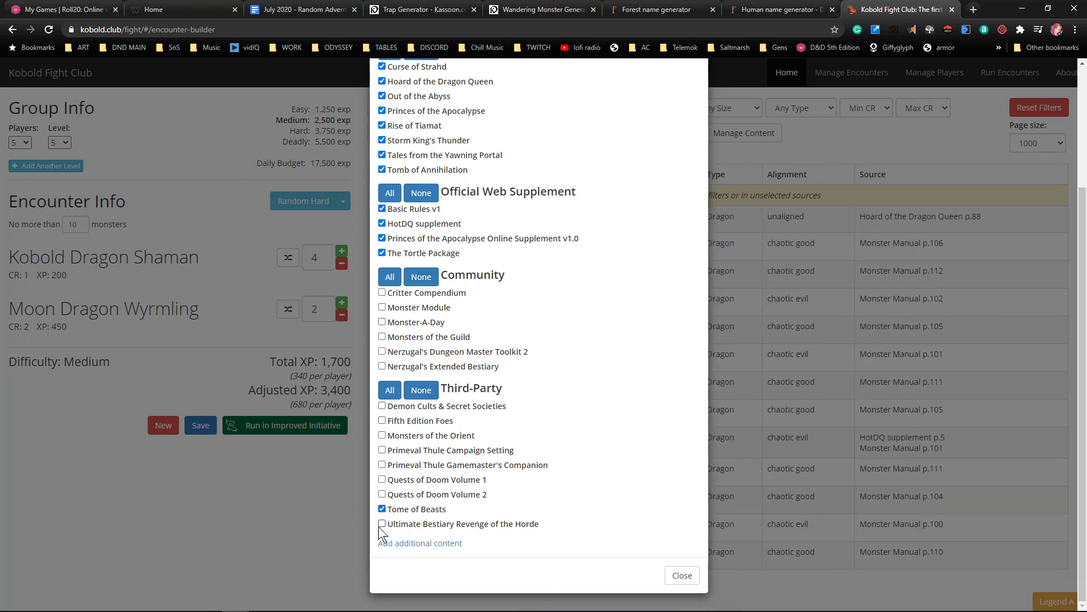
scroll(451, 441, up, 3)
scroll(461, 413, down, 3)
click(681, 574)
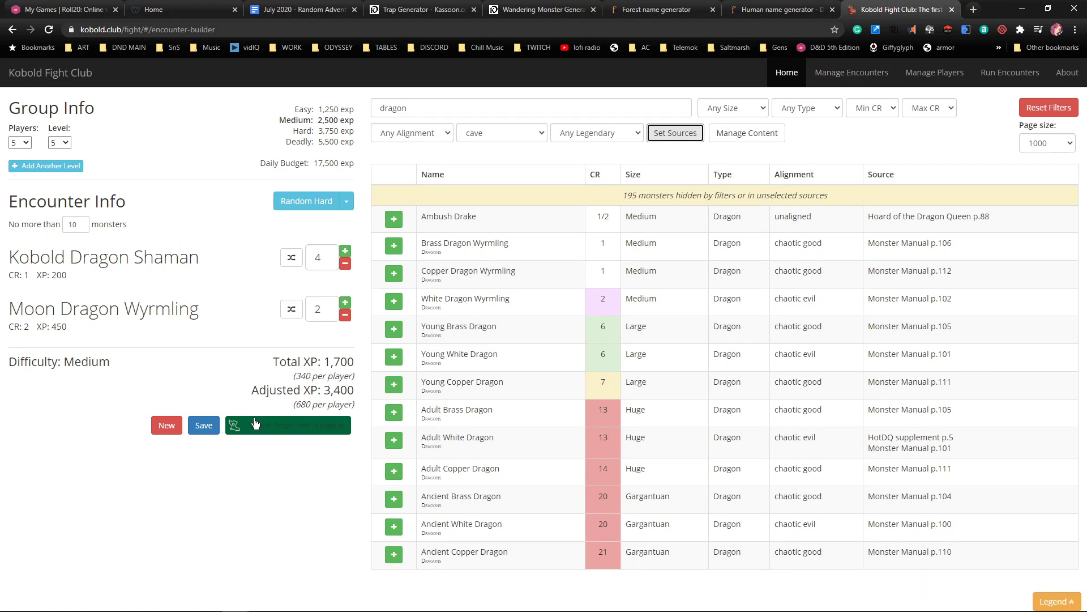
Remove all Moon Dragon Wyrmlings and Kobold Dragon Shamans from the encounter, and generate a random hard encounter from the remaining sources
click(345, 317)
click(346, 317)
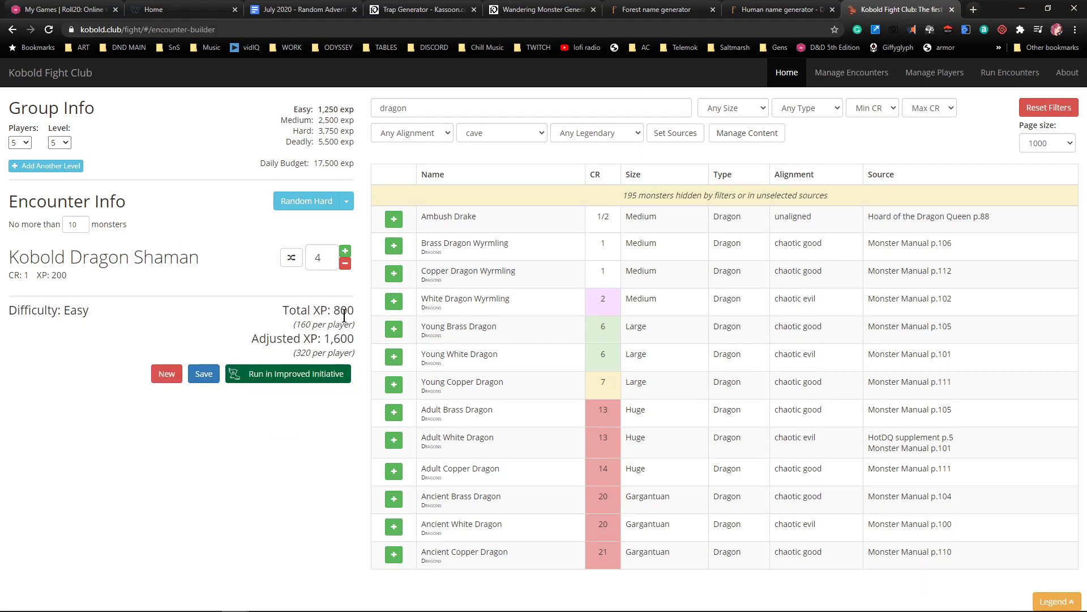
click(349, 266)
triple_click(345, 264)
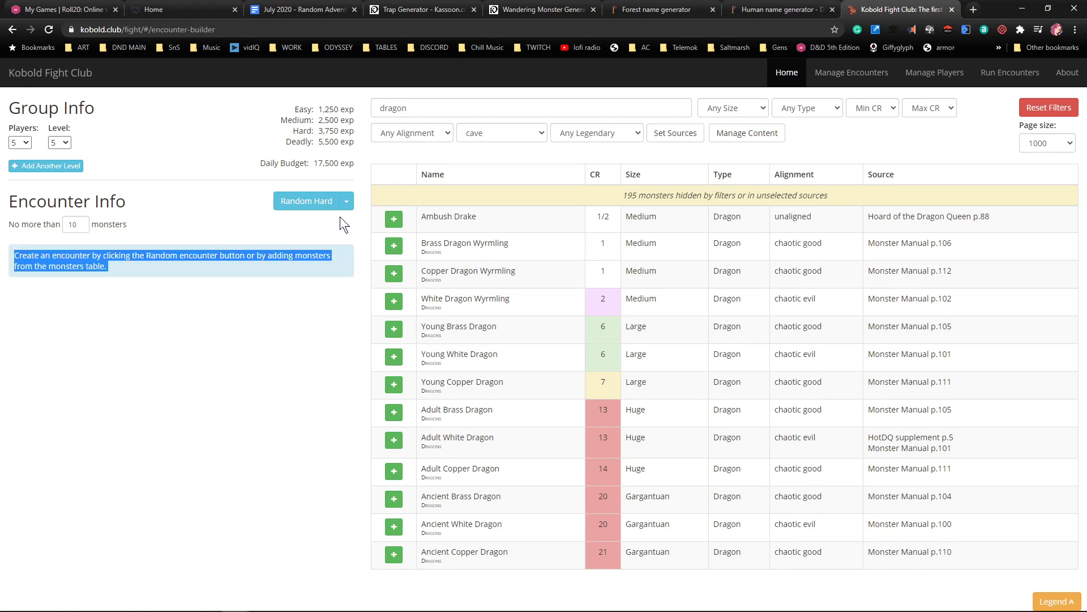
click(316, 207)
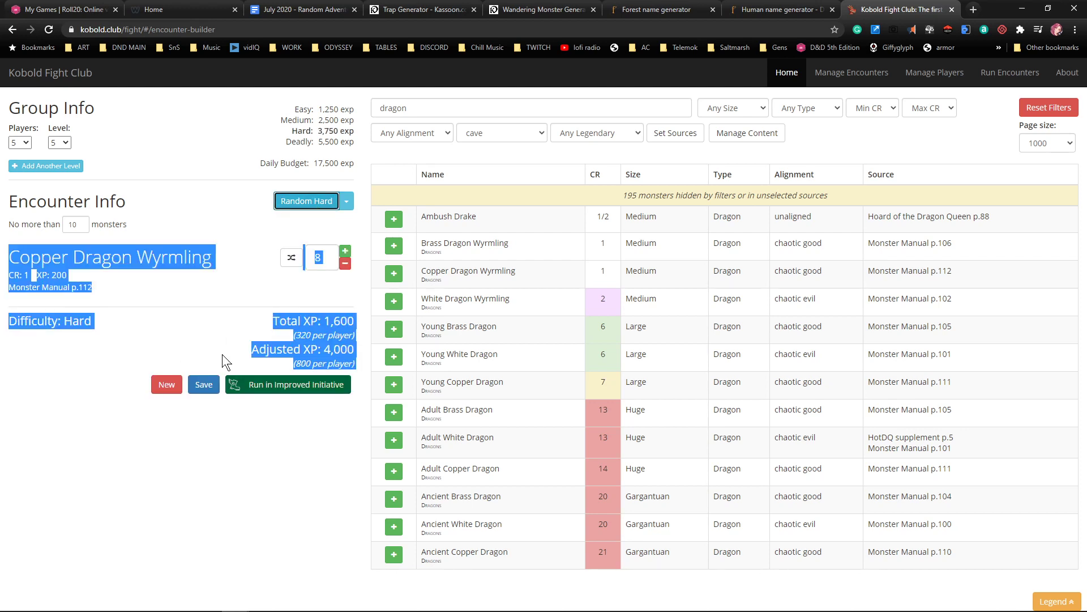
click(223, 477)
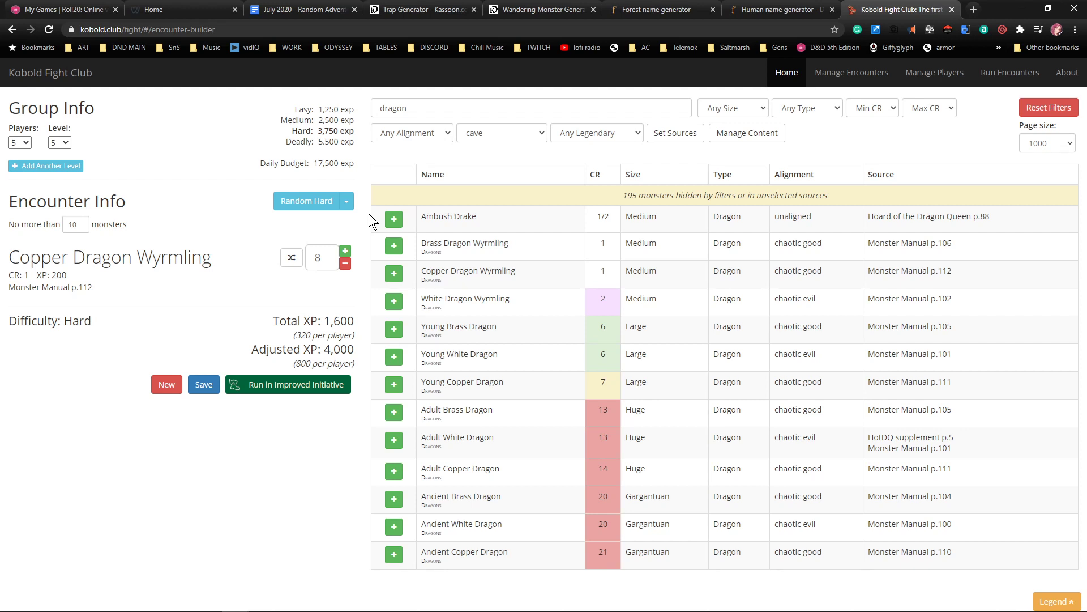
Switch to the July 2020 - Random Adventure document and enter "Copper Wyrmling & Kobold Caretakers" for the Entrance room under ROOMS
click(311, 9)
scroll(363, 367, down, 2)
click(331, 399)
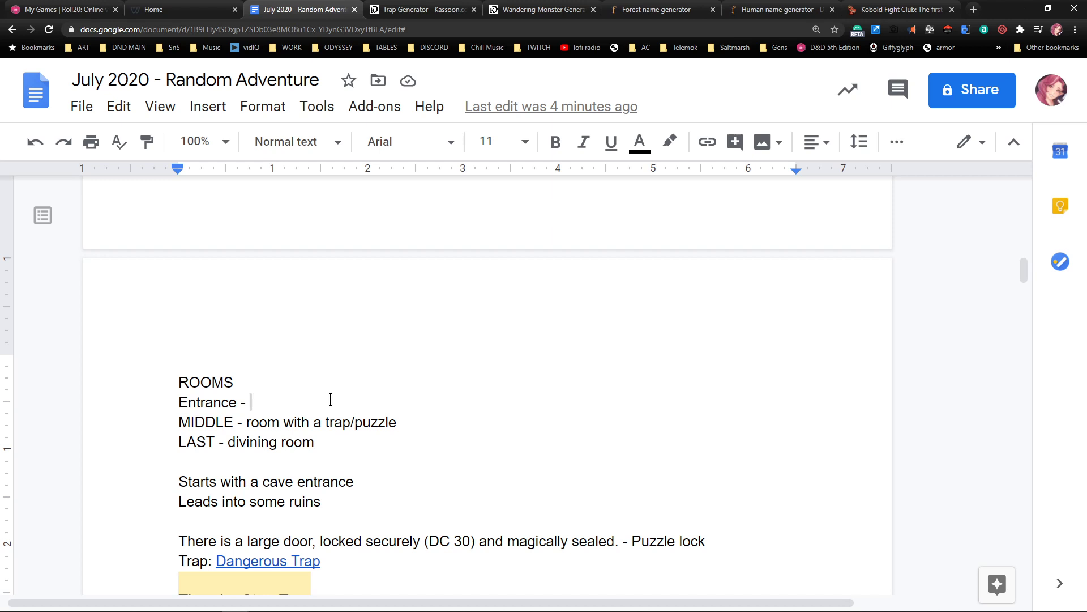
text(Copper)
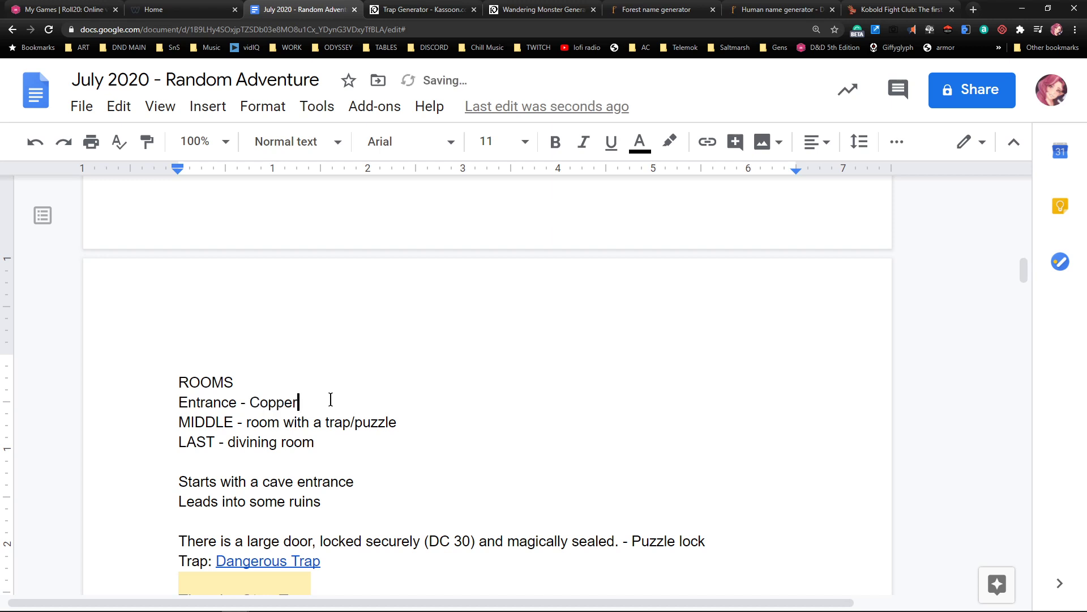
text( Wyrmling & Kob)
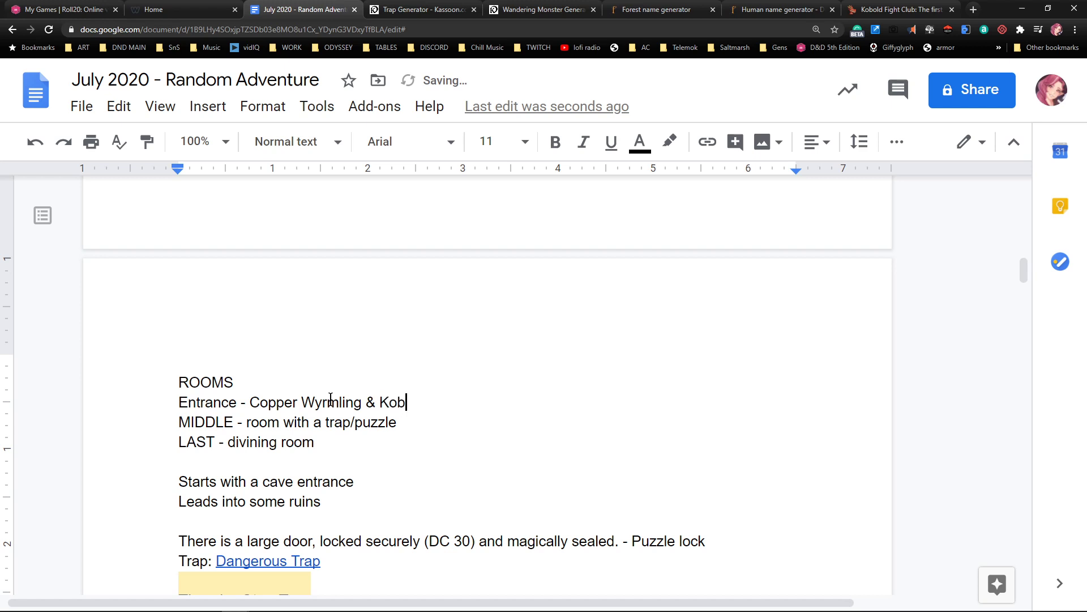
text(old Caretakers)
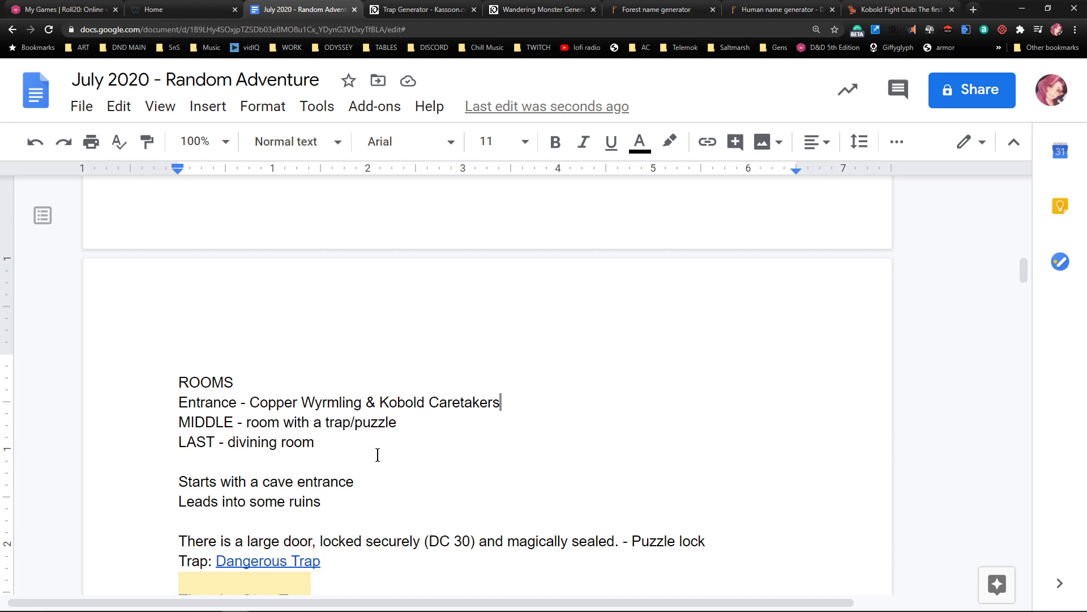
Format the Entrance, MIDDLE and LAST lines under ROOMS as a bulleted list
scroll(295, 428, down, 1)
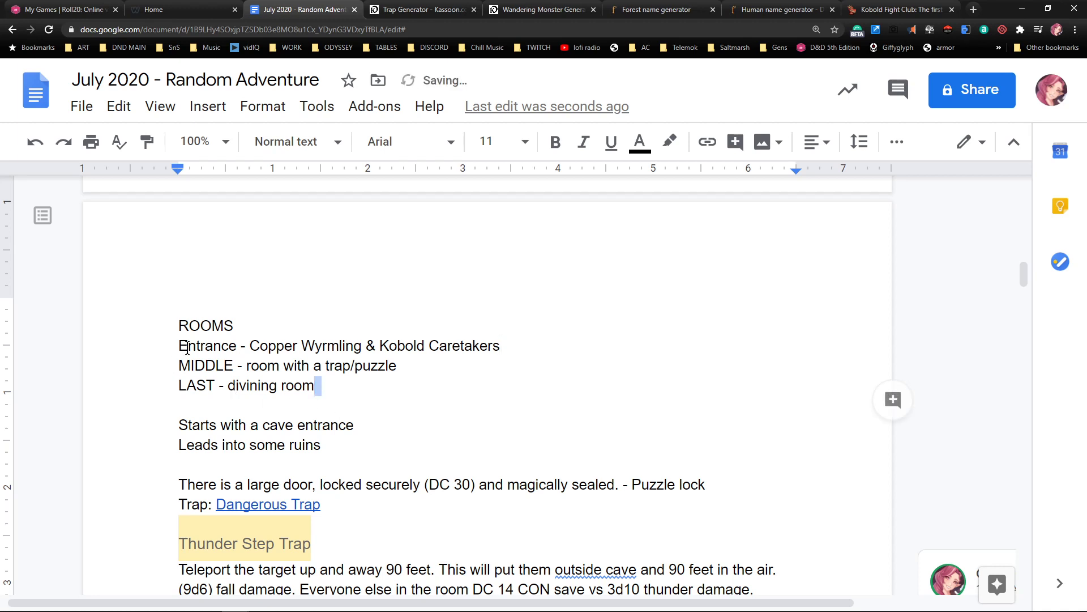
drag(196, 346, 217, 387)
click(896, 144)
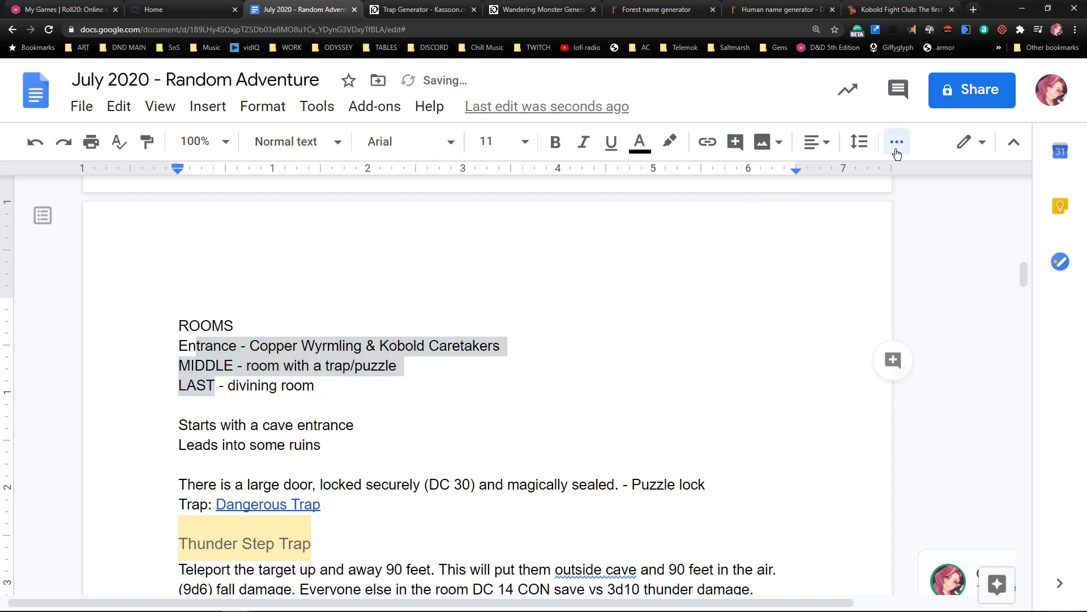
click(790, 179)
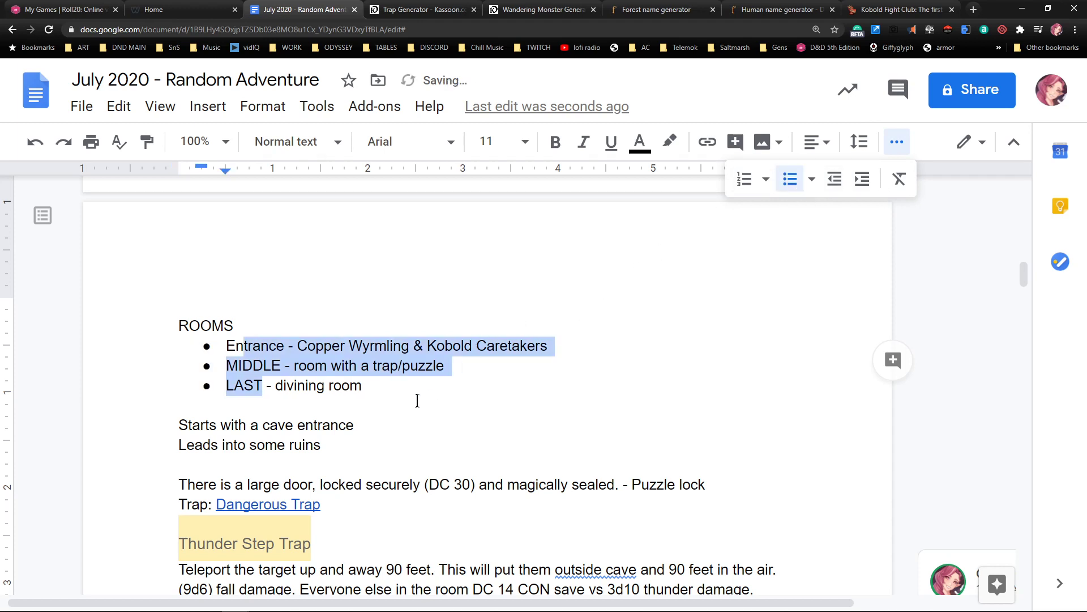
Add a sub-bullet reading "Wayward monk" beneath the LAST - divining room bullet
click(397, 390)
click(397, 390)
key(Return)
key(Tab)
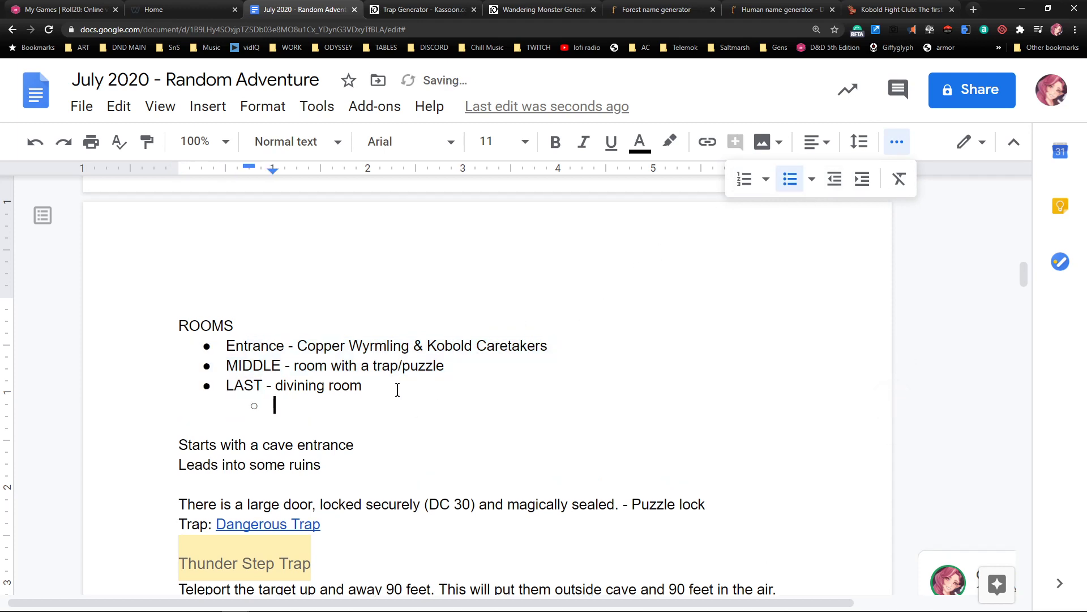
text(wayward monk)
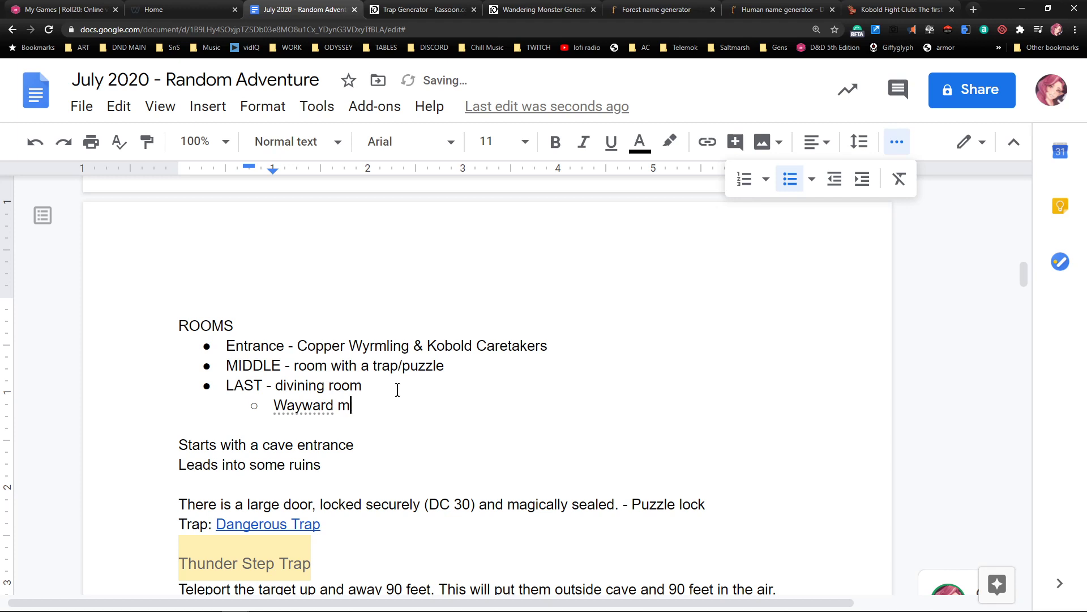
Add two third-level bullets beneath Wayward monk: "Martial artist statblock" and "Add some psionics"
key(Return)
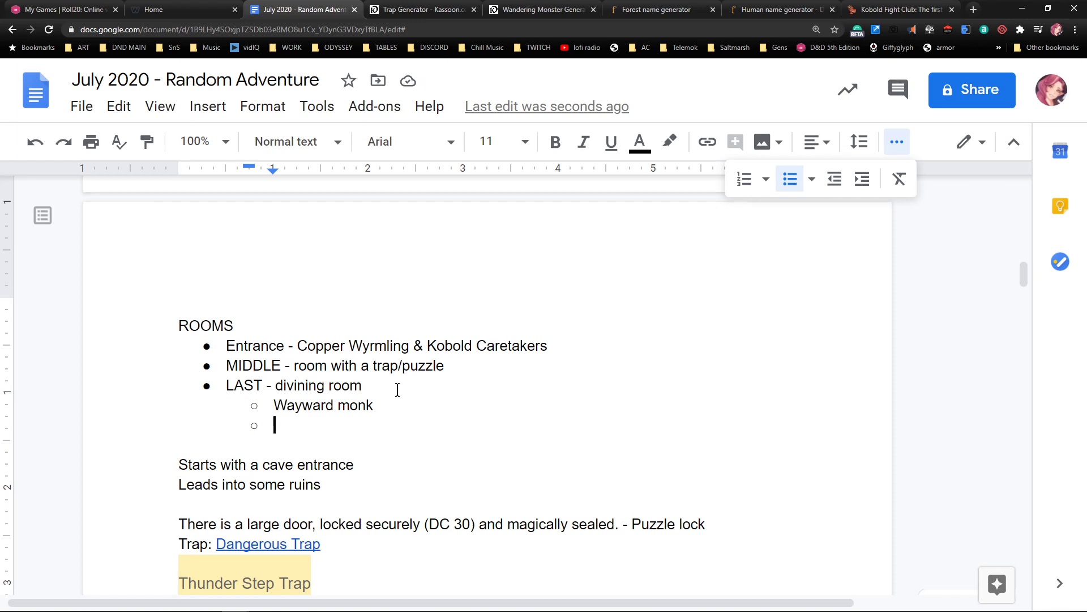
key(Tab)
text(Martial artist statblock)
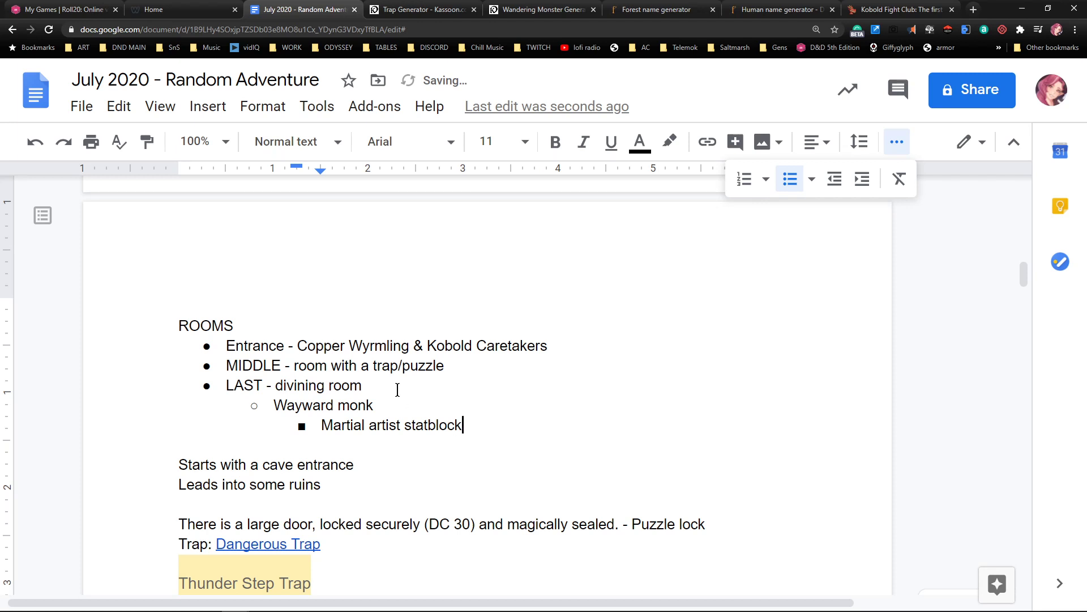
key(Return)
text(Add some psionics)
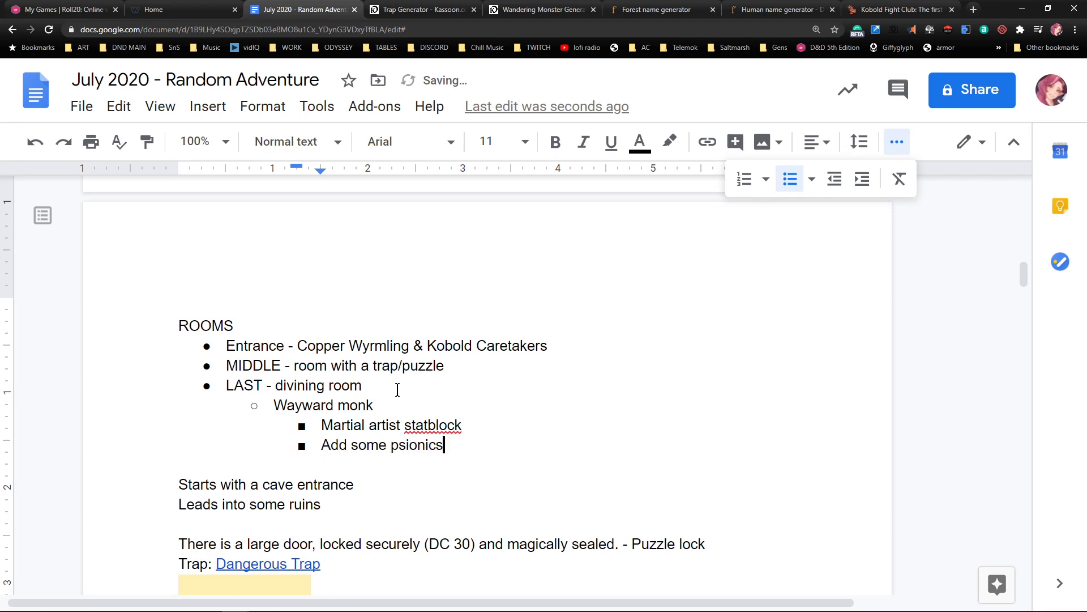
Correct the spelling of "statblock" to "stat block" in the Martial artist bullet
key(Up)
key(Left)
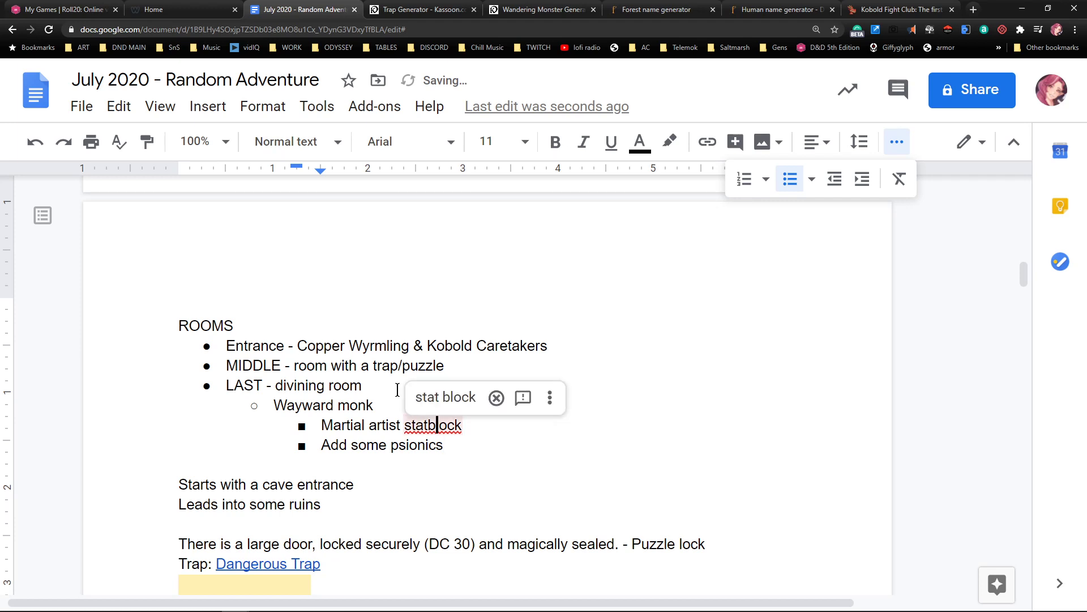
key(Left)
key(Down)
key(Right)
key(Right)
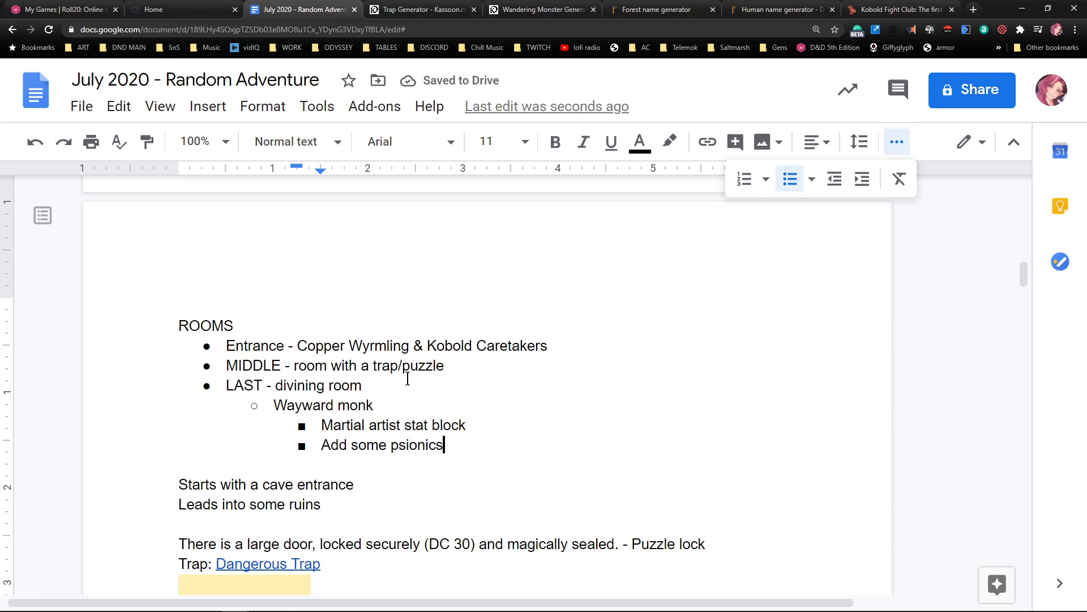
key(Return)
key(shift+Tab)
key(shift+Tab)
key(Tab)
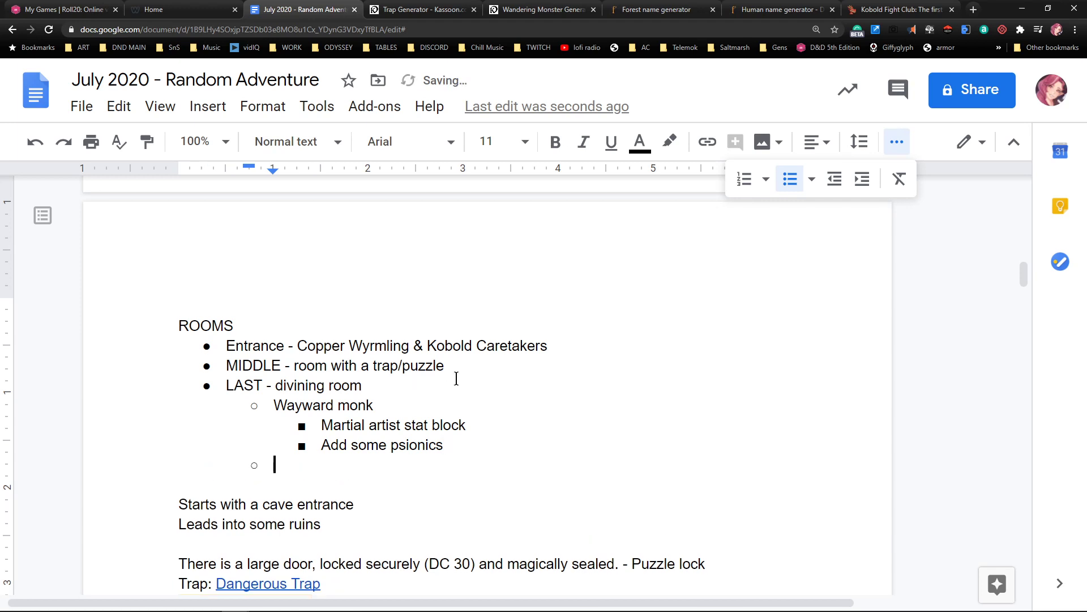
key(BackSpace)
key(BackSpace)
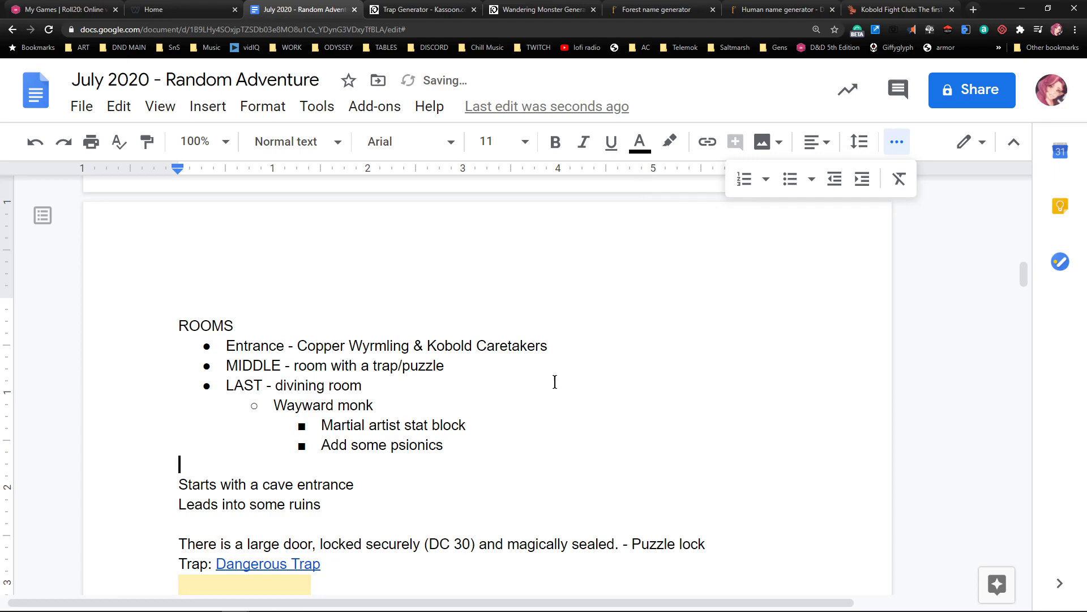
Delete the surplus blank lines between the cephalatroph background paragraph and the Prologue heading
scroll(512, 413, down, 3)
scroll(513, 416, up, 3)
scroll(513, 417, up, 15)
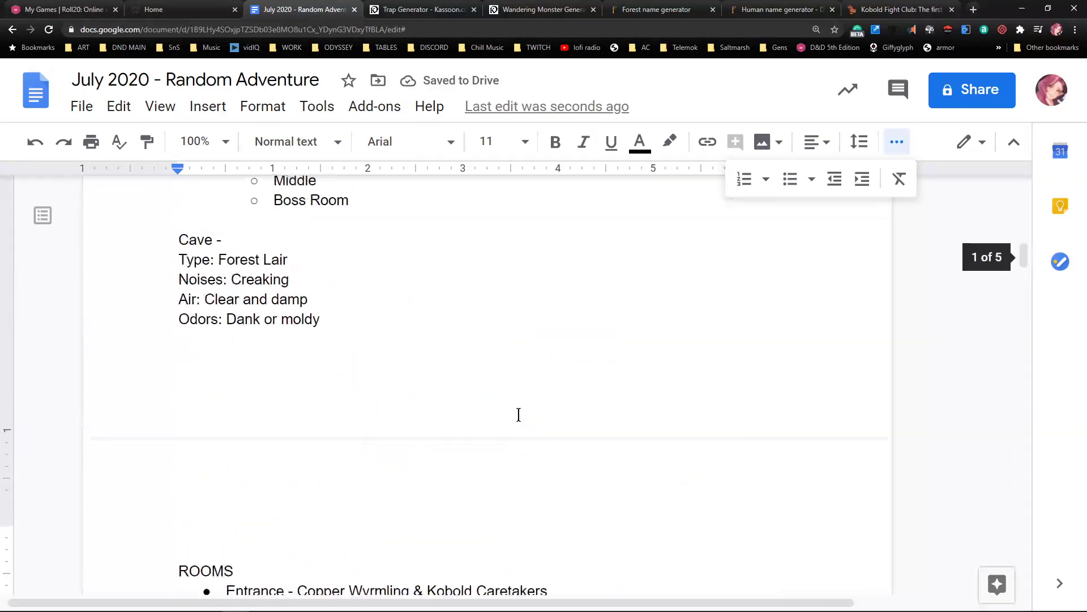
scroll(513, 417, down, 5)
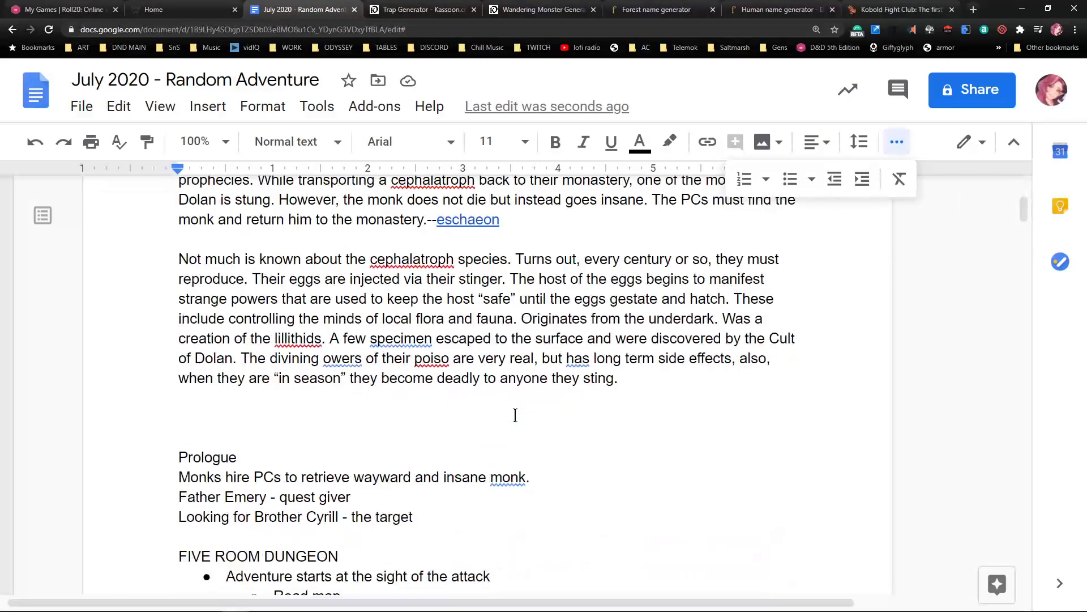
scroll(512, 418, up, 2)
click(883, 392)
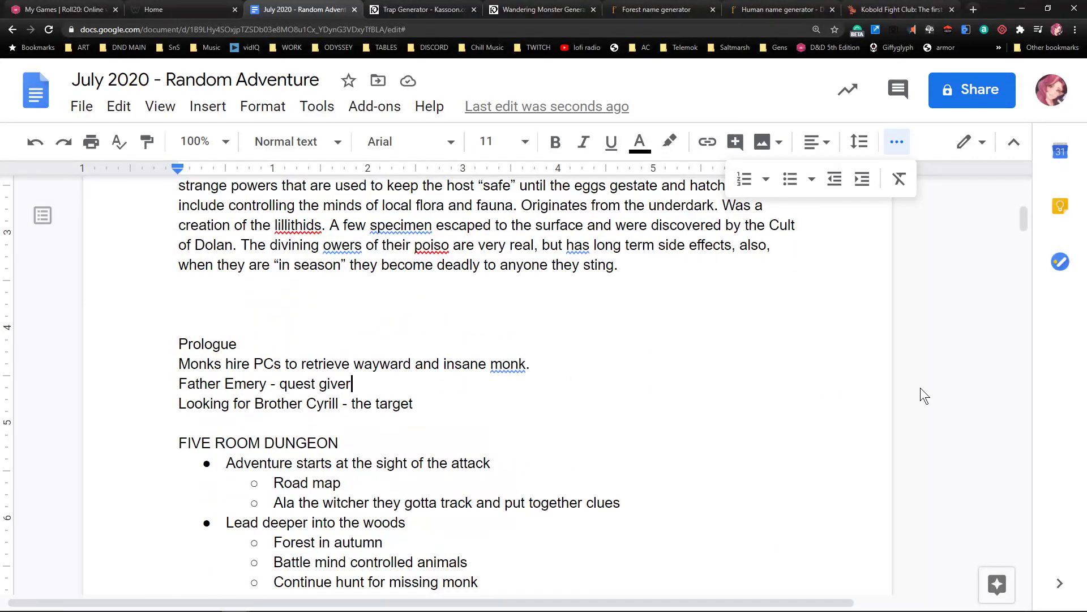
key(ctrl+minus)
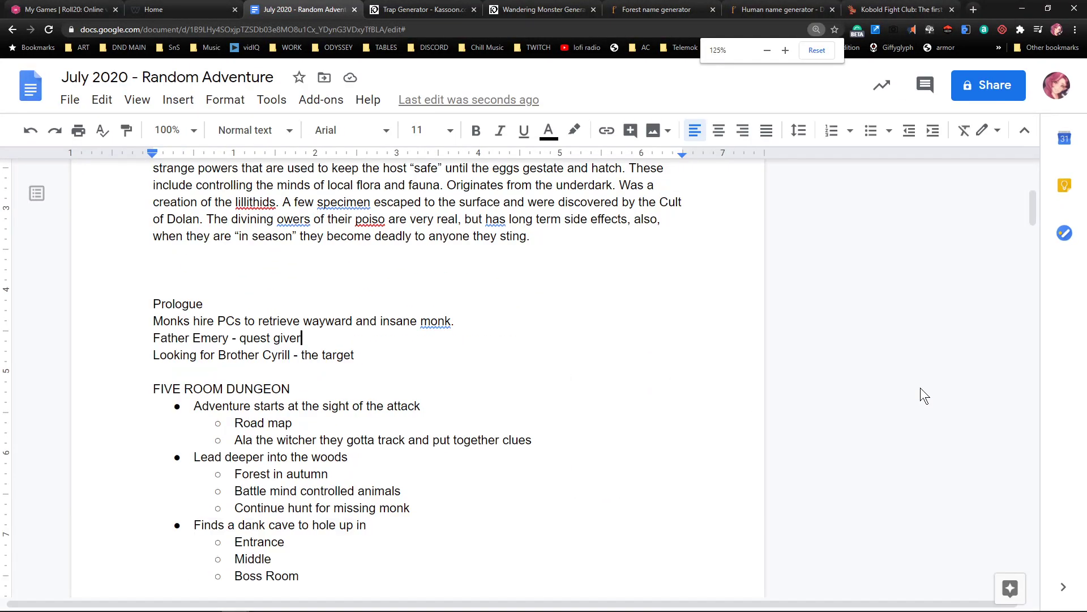
scroll(247, 315, up, 4)
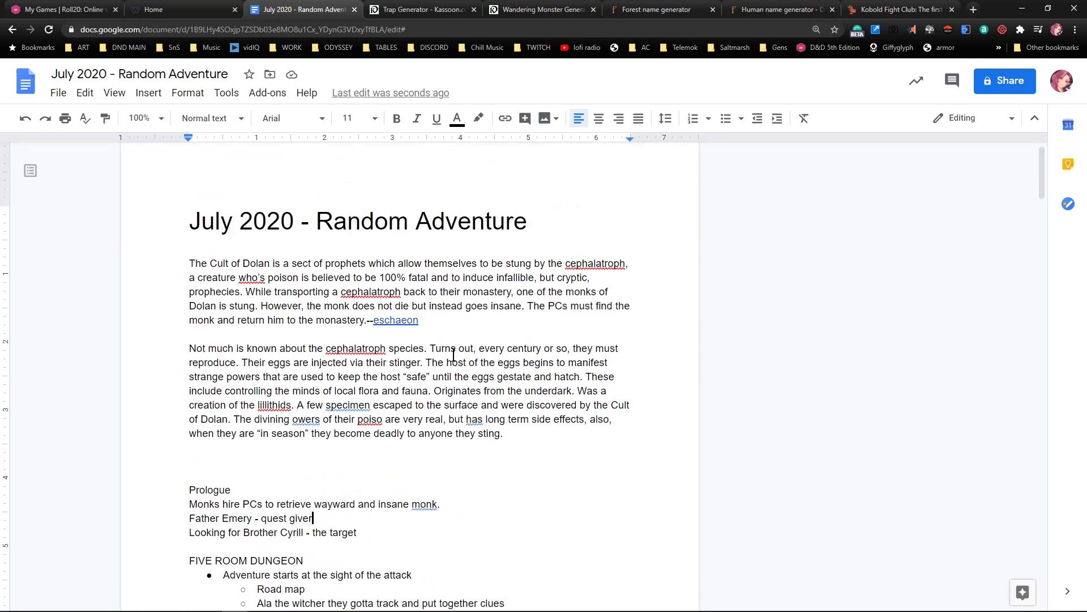
scroll(247, 315, down, 2)
click(215, 340)
key(Delete)
key(Delete)
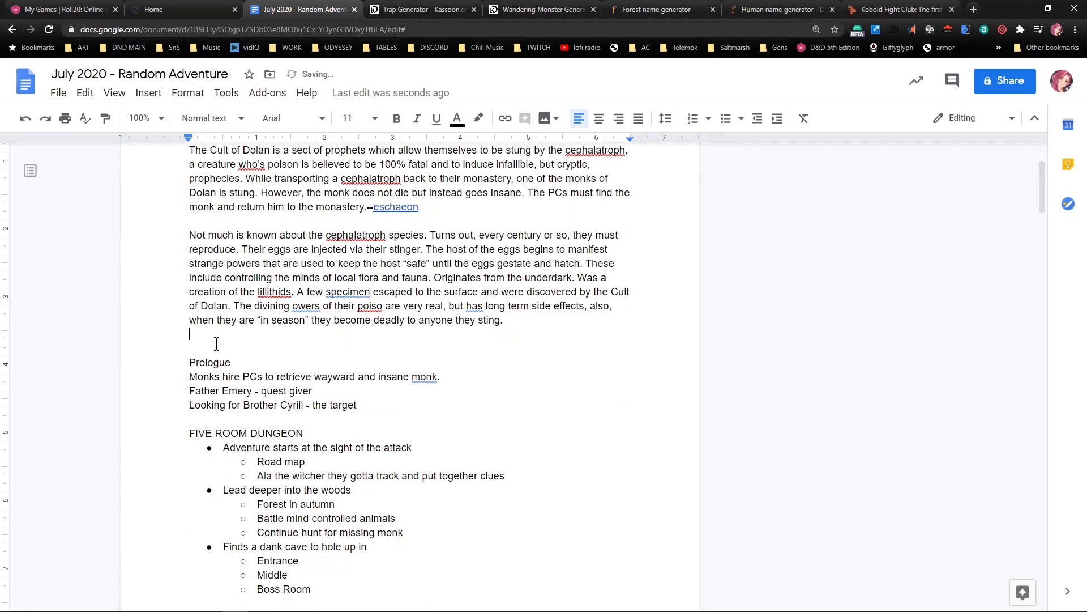
key(Down)
key(Down)
key(Down)
key(Down)
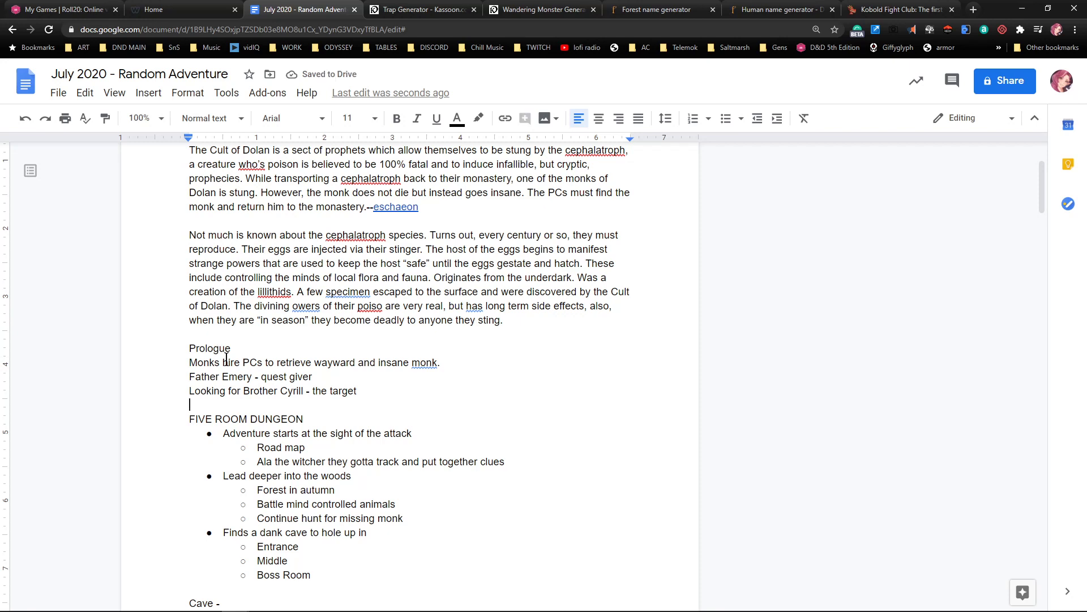
Change the "Road map" sub-bullet under FIVE ROOM DUNGEON to "Road battlemap"
scroll(325, 316, down, 3)
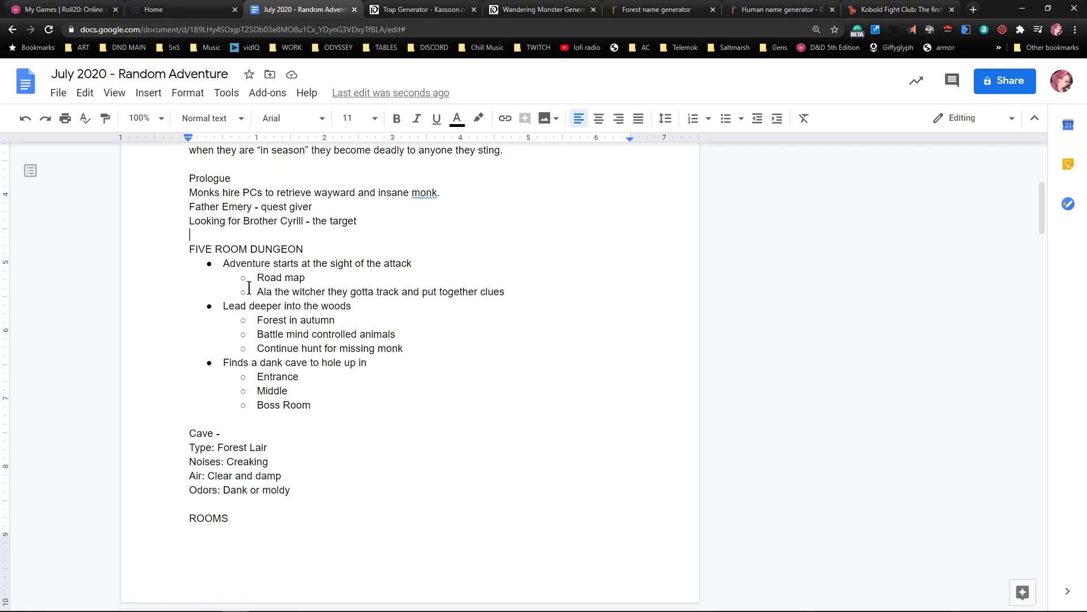
click(285, 280)
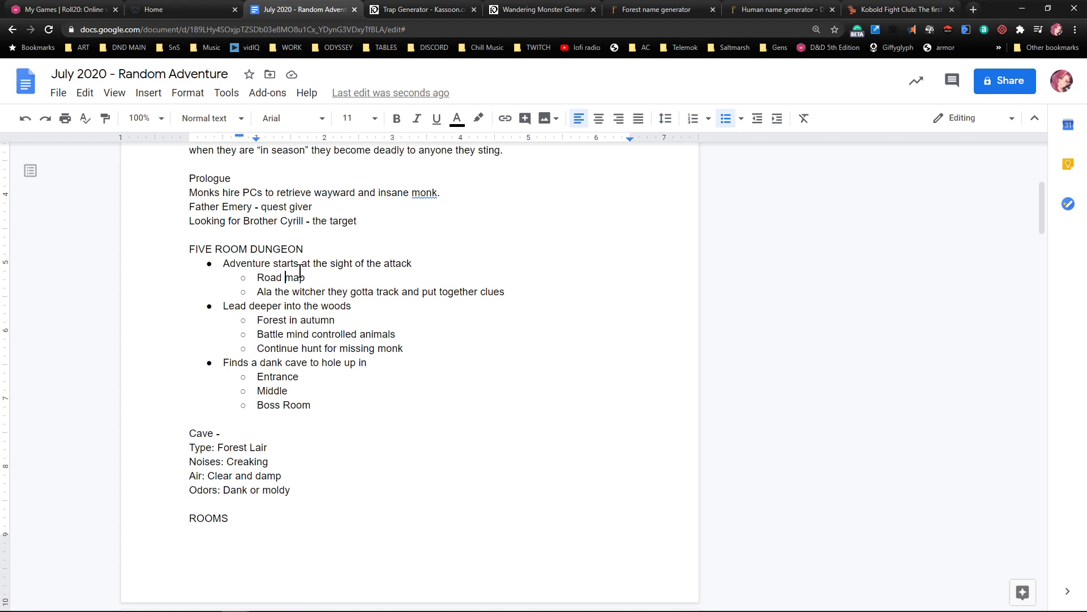
text(battle)
key(Right)
key(Right)
key(Right)
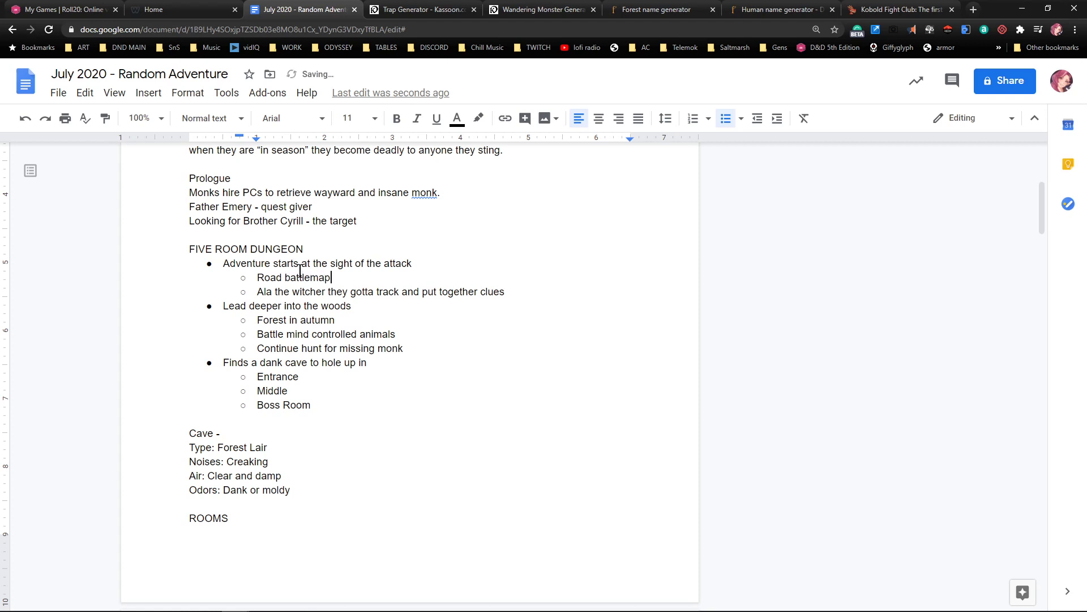
Add the sub-bullets "No combat" and "Skill challenge" directly below Road battlemap
key(Return)
text(No combat)
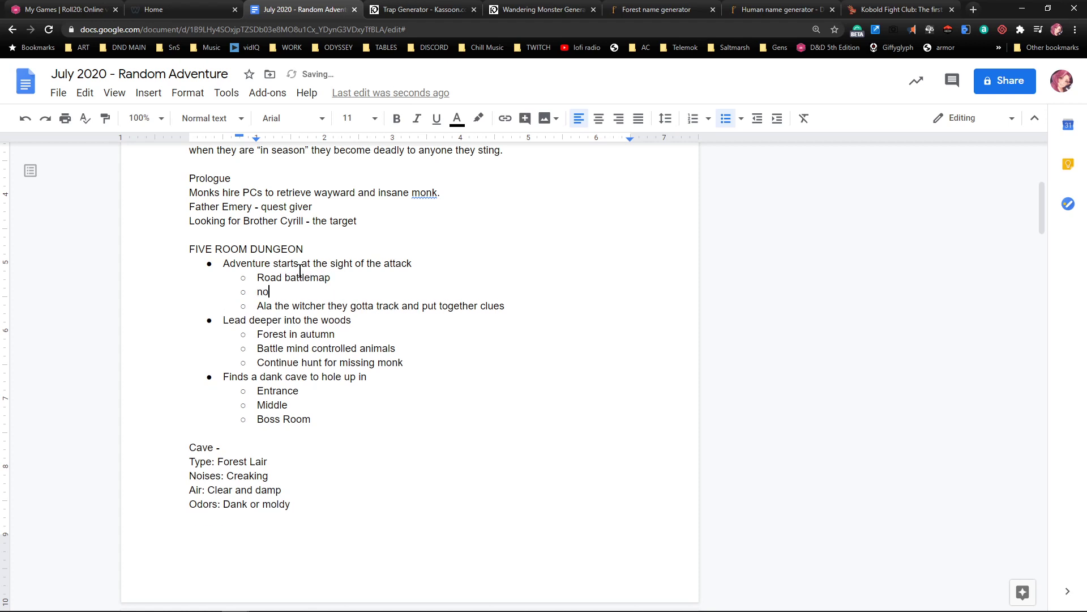
key(Return)
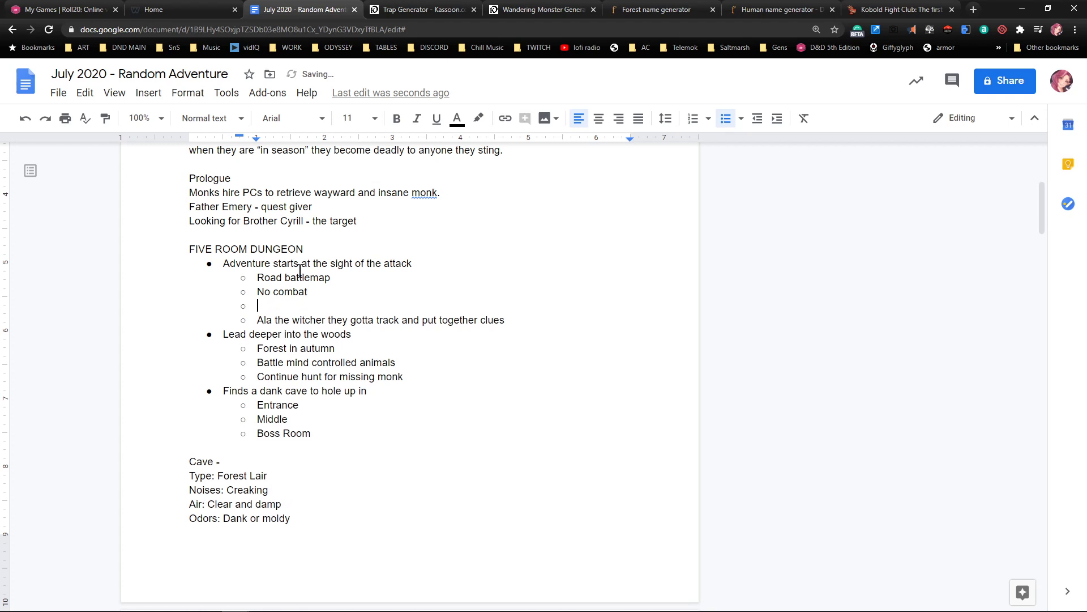
text(Skill challenge)
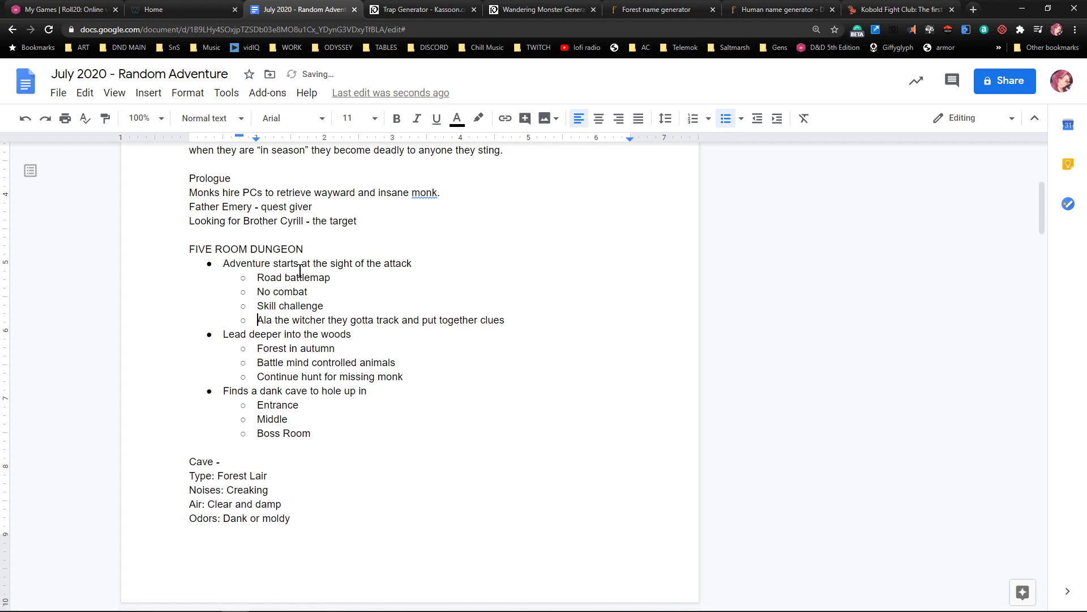
Insert the sub-bullet "Starts a light drizzle with overcast skies" below Forest in autumn
key(Down)
key(Down)
key(End)
key(Home)
key(Down)
key(Up)
key(Up)
key(Return)
key(Up)
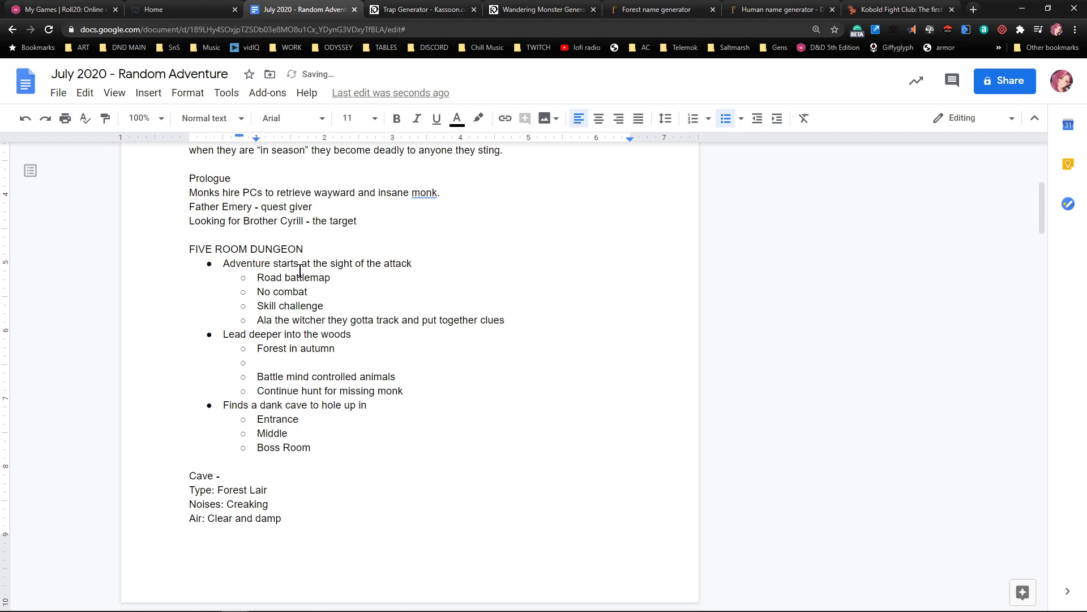
text(Starts a light driz)
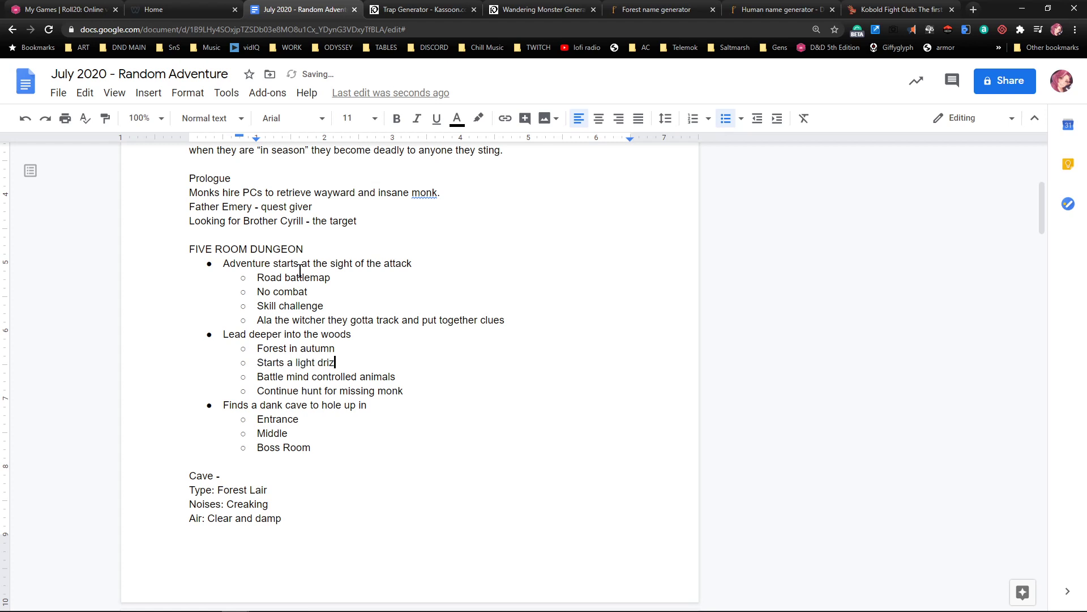
text(zle with overcast skies)
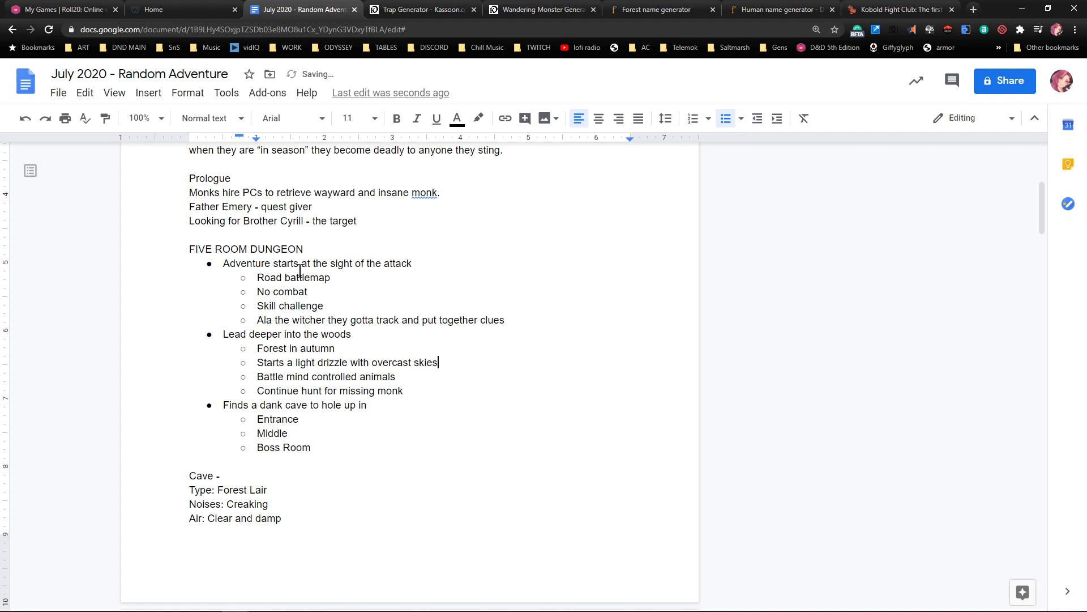
Add a nested bullet reading "Snakes and giant owls" beneath Battle mind controlled animals
key(Return)
key(Up)
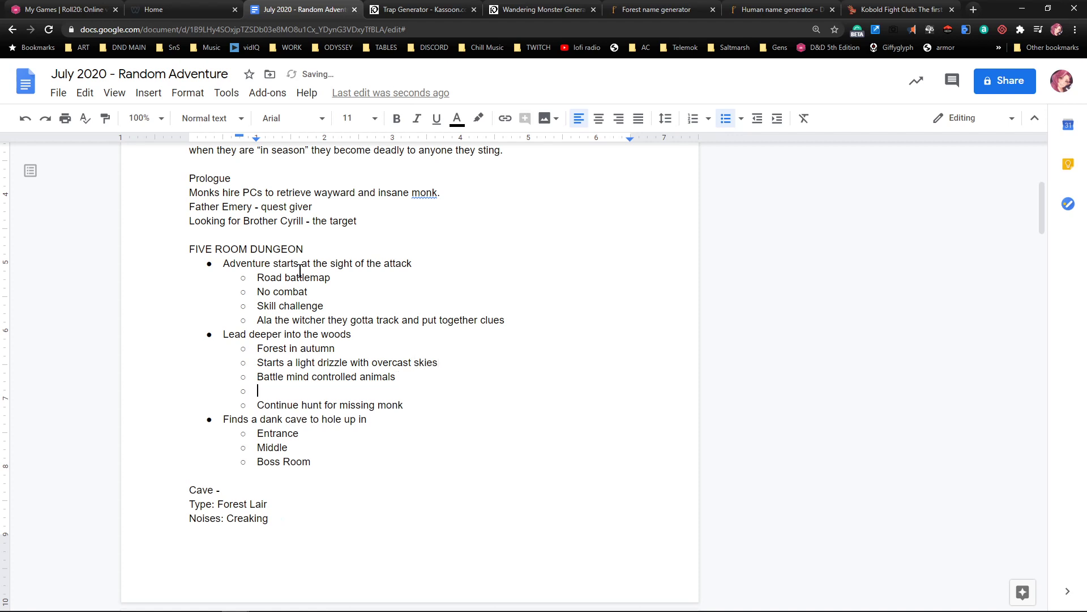
key(Tab)
text(Snakes and )
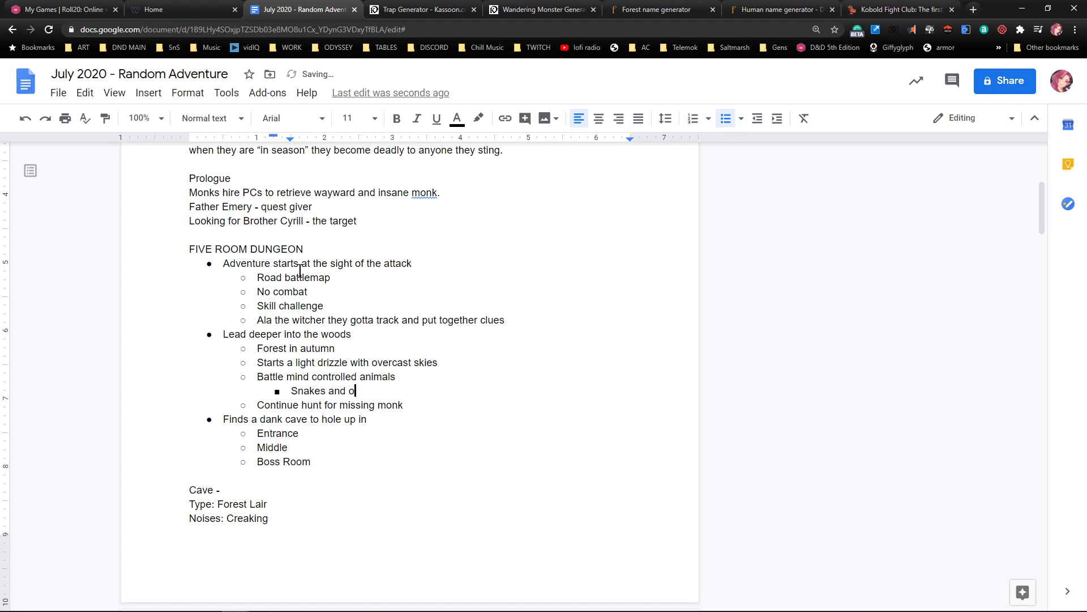
text(giant )
text(i)
text(owls)
key(Right)
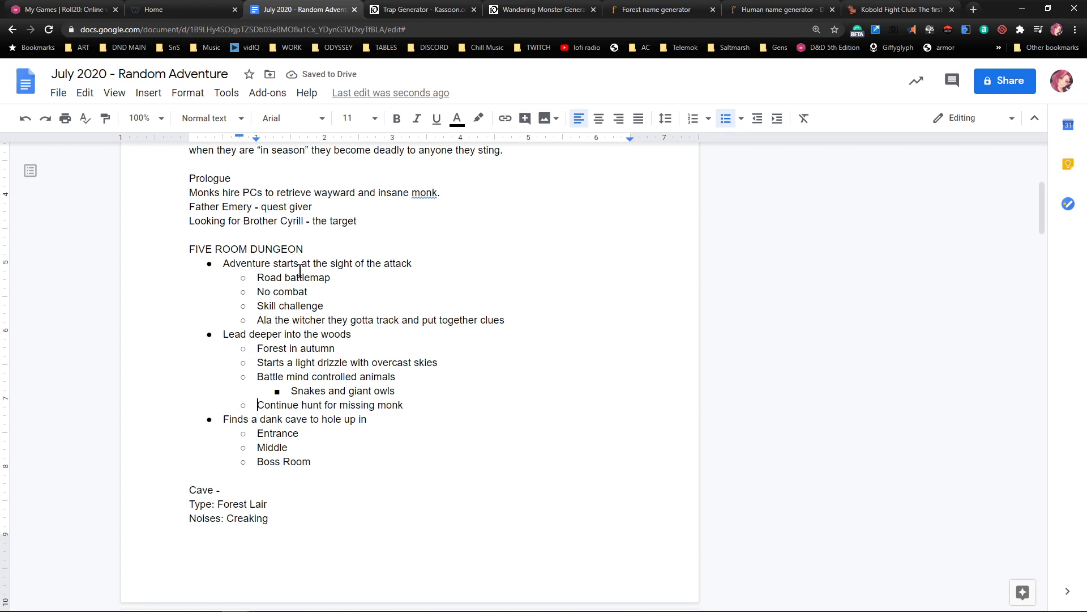
Under Entrance, add the nested bullet "Kobolds and their adopted copper wyrmling were living in cave, but now mind controlled to protect host"
key(Down)
key(Down)
key(Down)
key(Return)
key(Tab)
text(Kob)
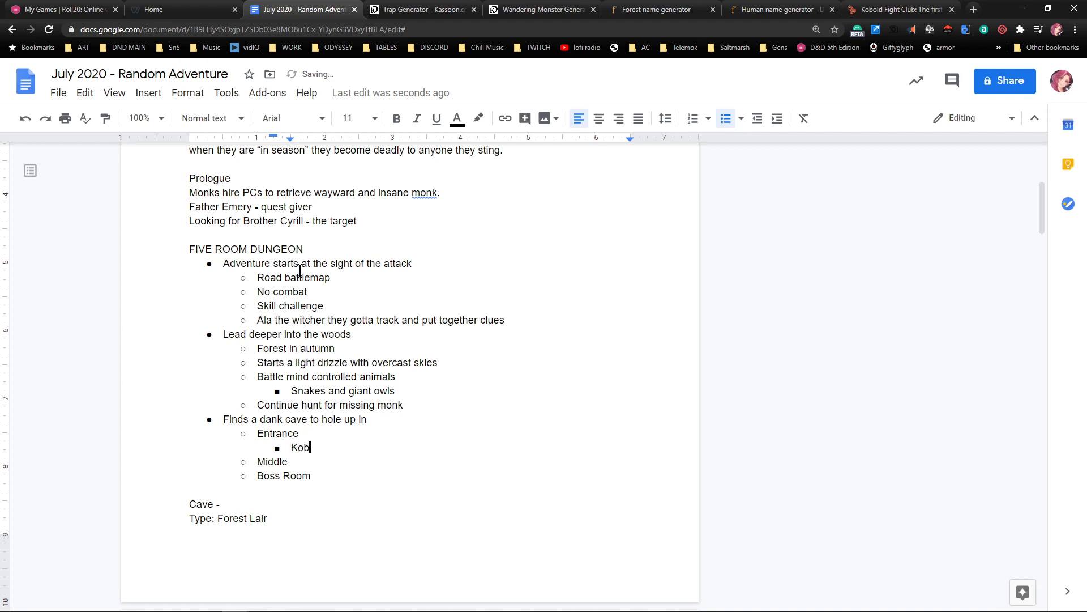
text(olds and their adopted copper wyrmling were living in cave, but now)
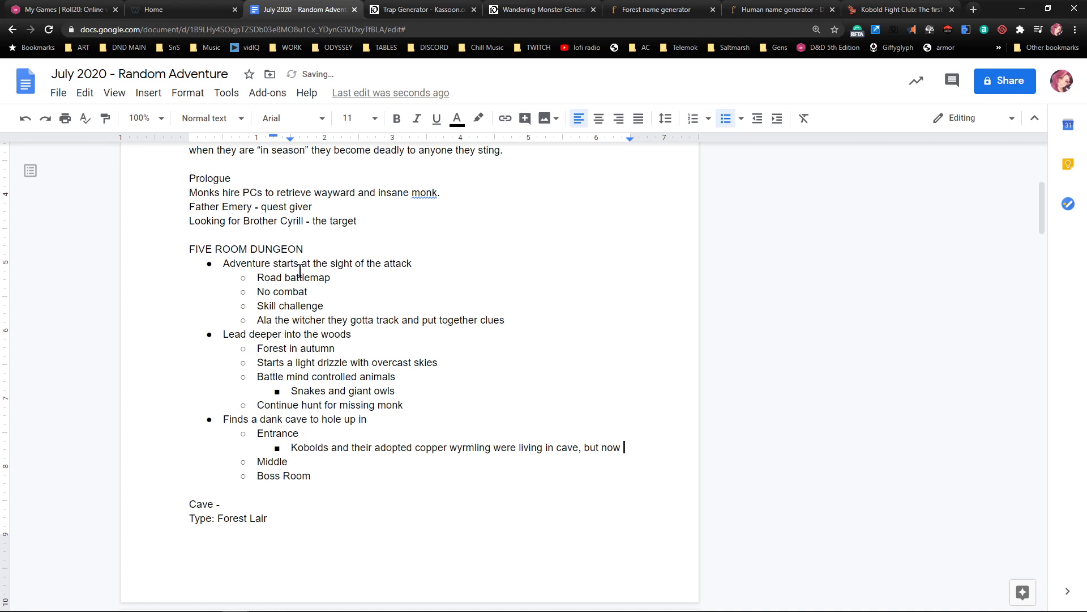
text( mind controlled to protect host)
Add a second nested bullet under Entrance reading "Ideally, do not kill dragon"
key(Down)
key(Up)
key(Down)
key(Up)
key(Return)
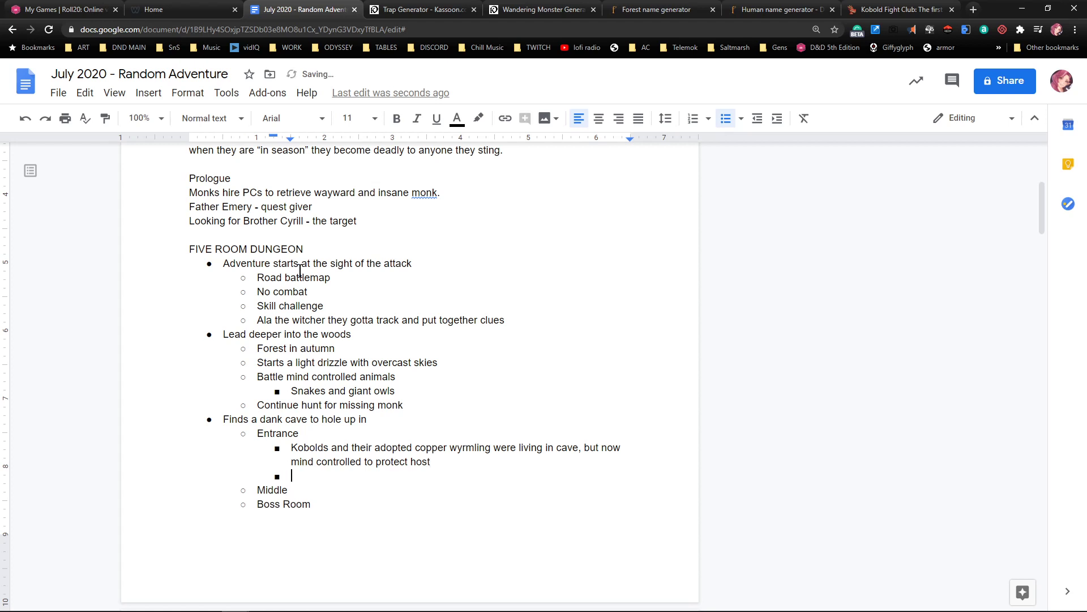
text(ideally, do not kill dragon)
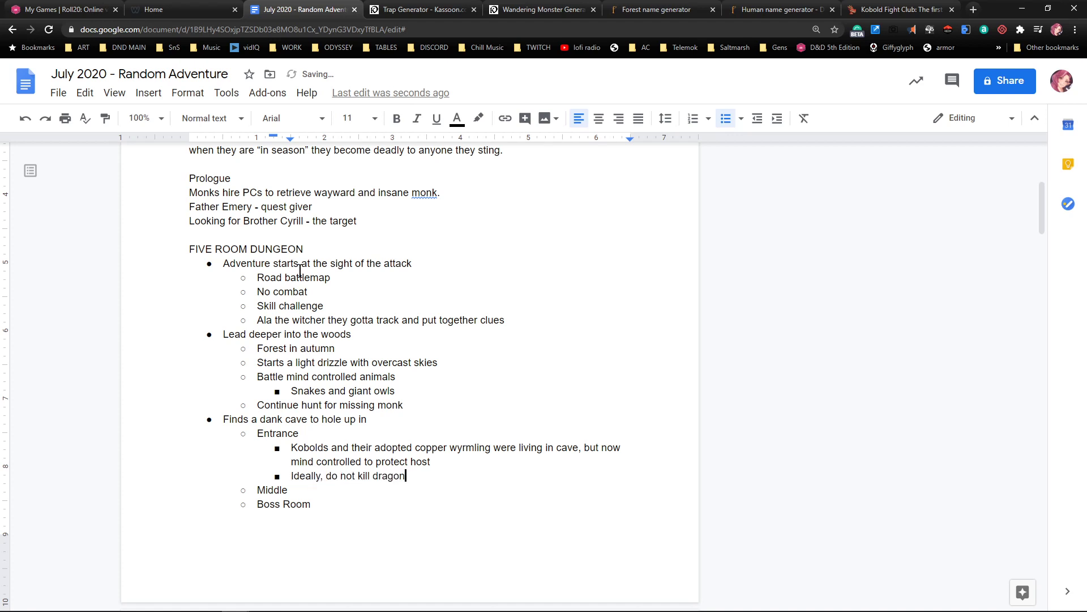
Add a nested bullet reading "Strange room with fancy trapped door" beneath the Middle room of the cave
key(Right)
key(Return)
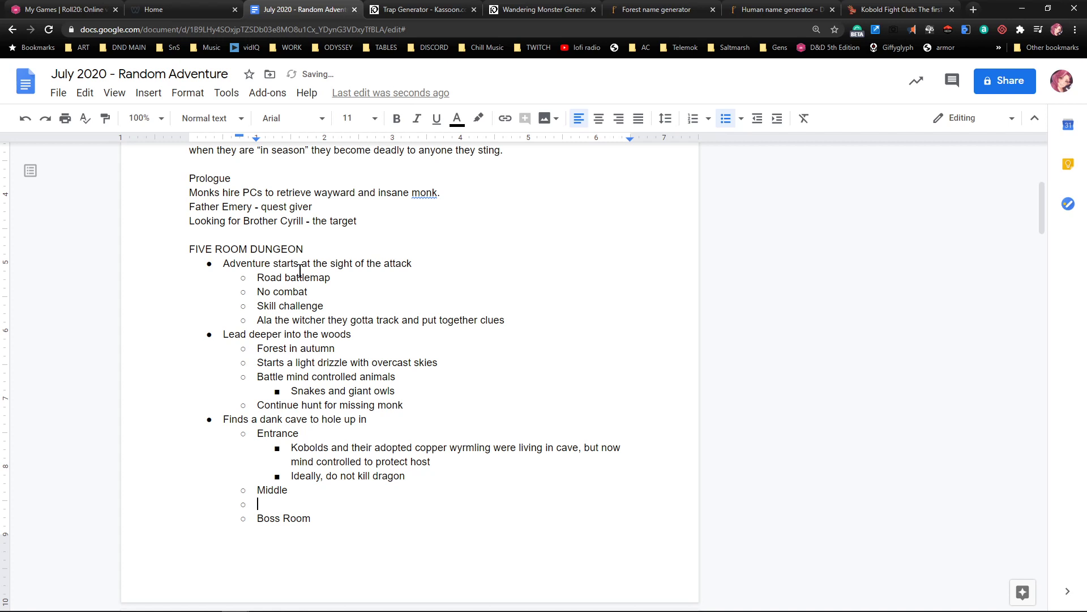
key(Tab)
text(strang )
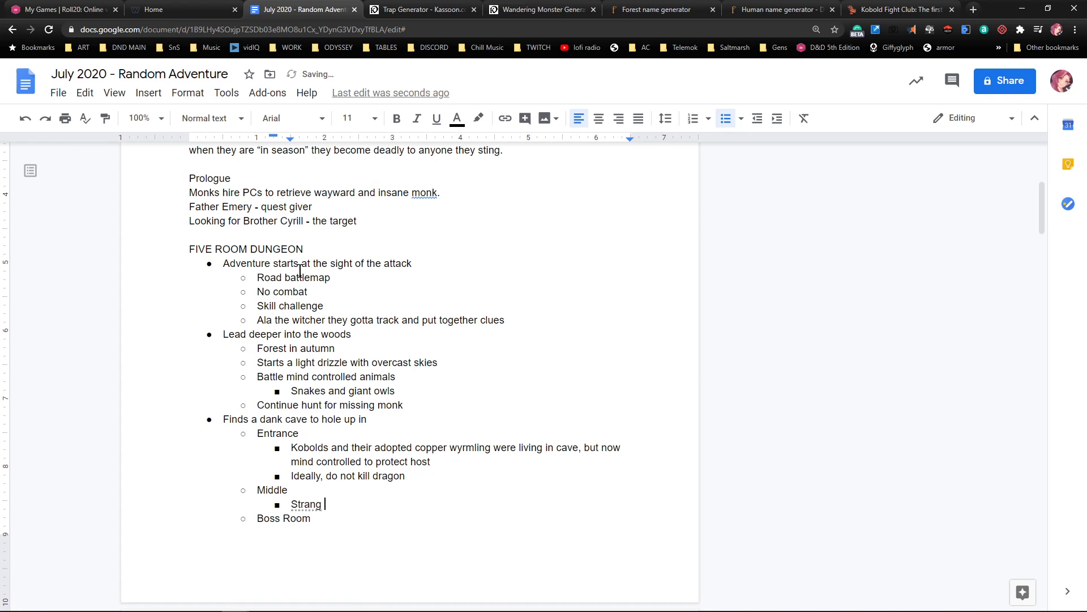
text(room with fancy tra)
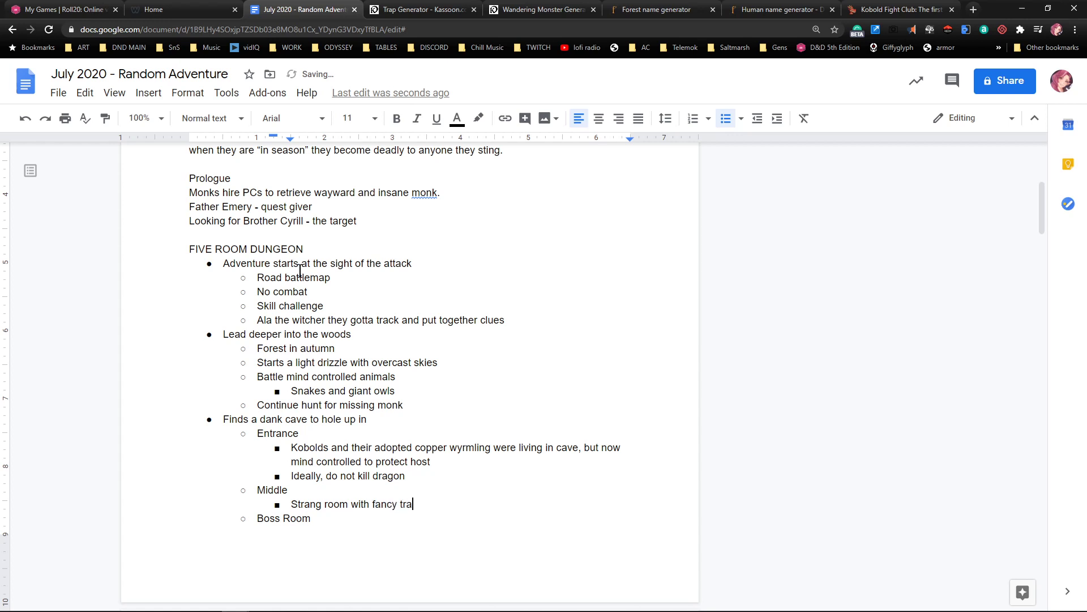
text(pped door)
text(e)
Under Boss Room, add the nested bullets "Martial arts master with psionic paragon actions" and "Hopefully take them alive"
key(Down)
scroll(300, 271, down, 3)
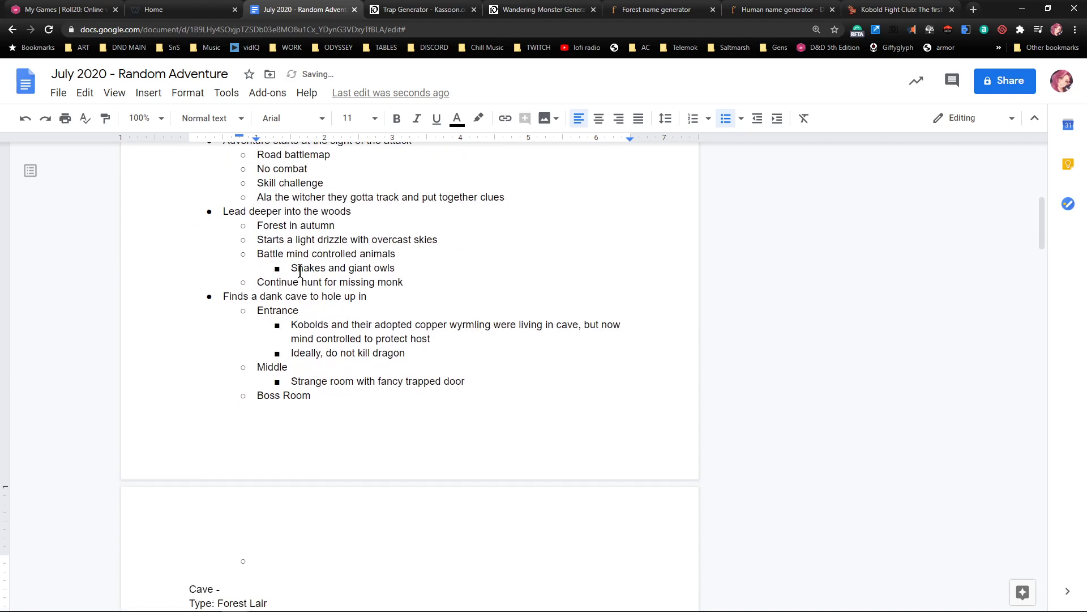
key(Tab)
text(Martial arts master with)
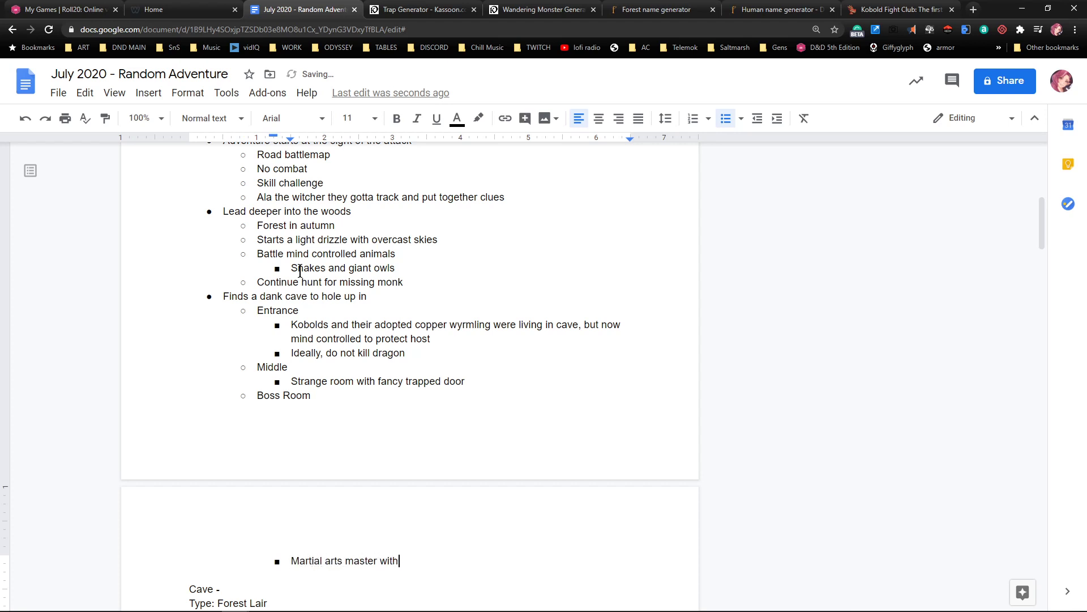
text( psionic paragon actions)
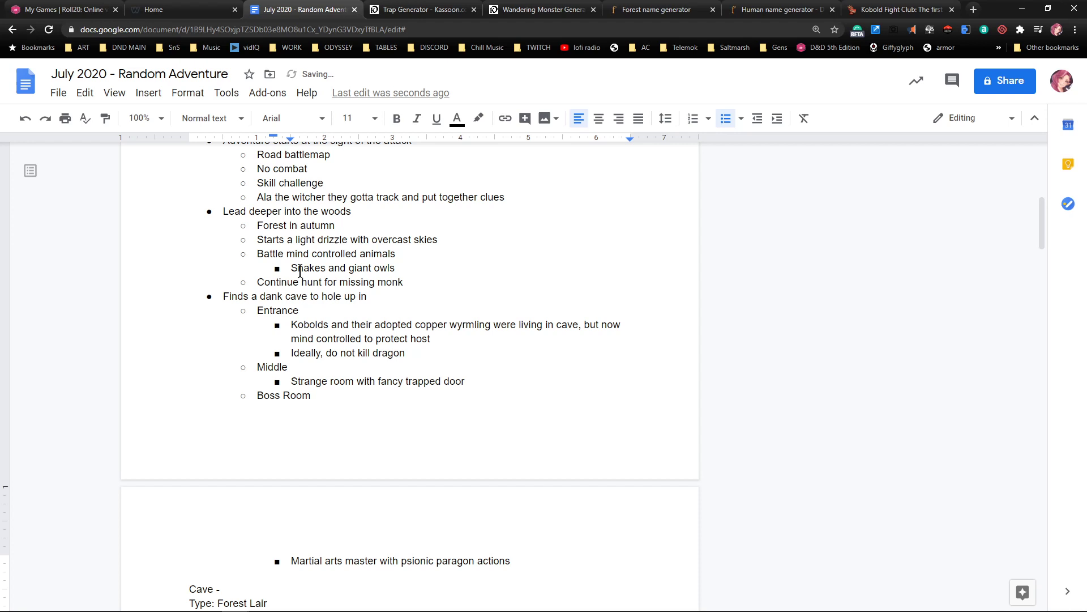
key(Return)
text(Hope)
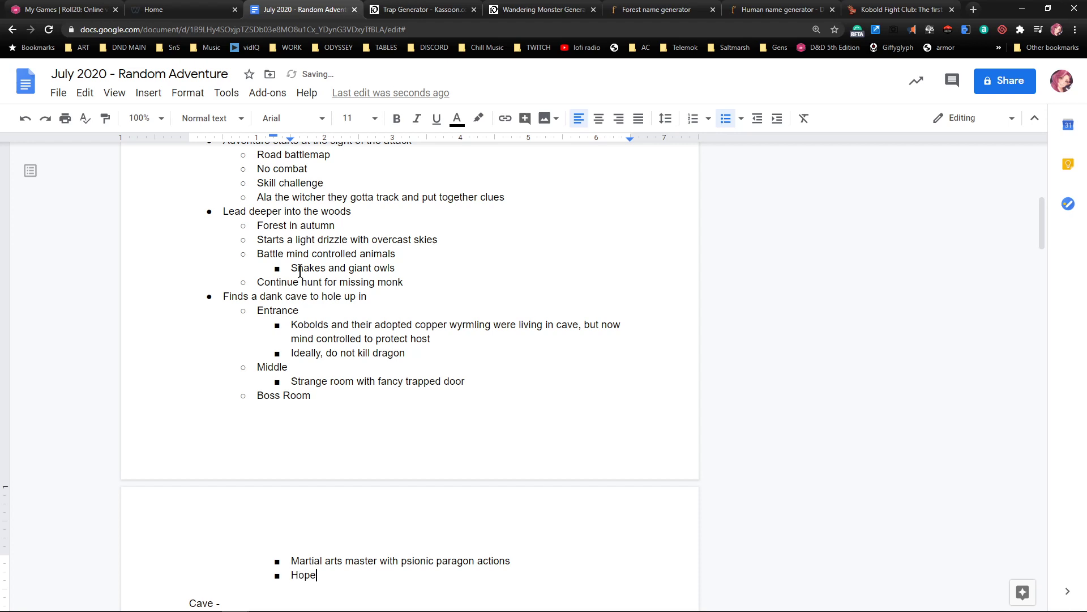
text(fully take them alive)
Below the Prologue's target line, add "Provided an elixir of restoration. Have Brother Cyrill drink it to purge the madness from his mind."
scroll(345, 317, up, 5)
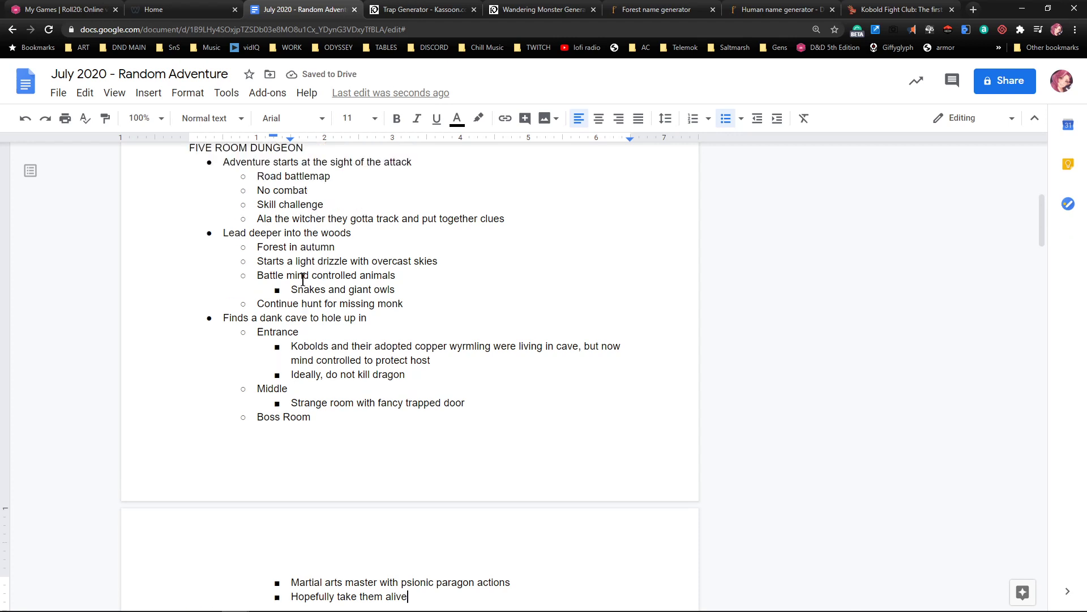
click(369, 380)
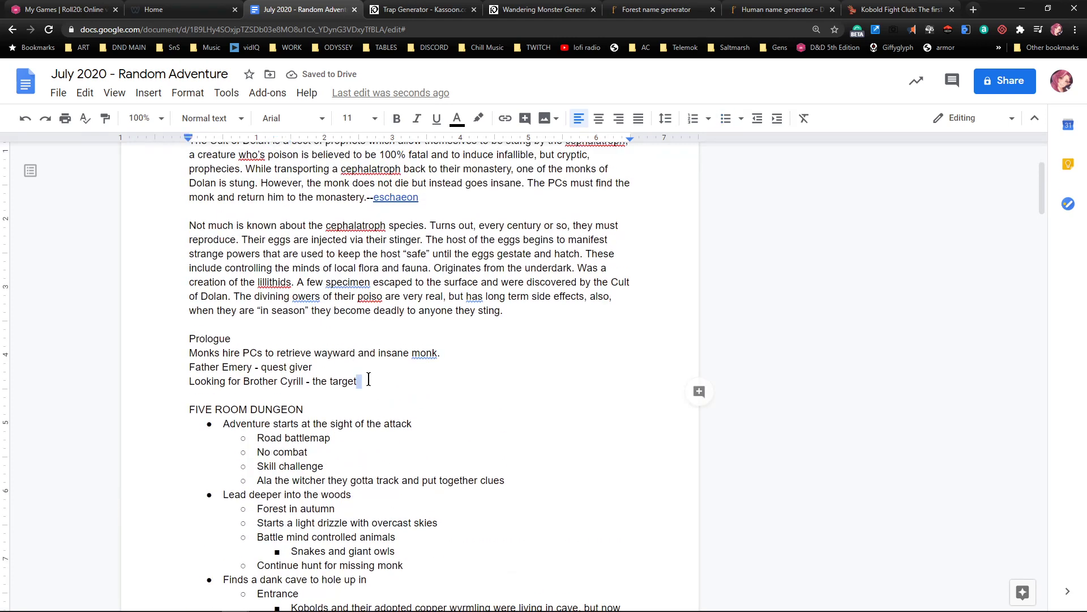
key(Return)
text(Provide)
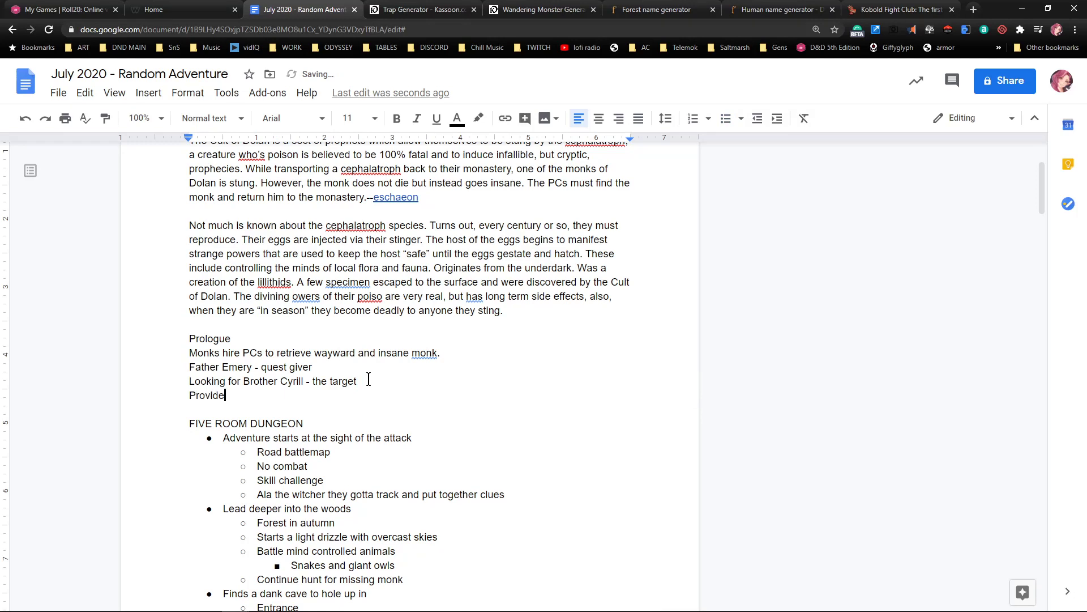
text(d an elixir of restoration)
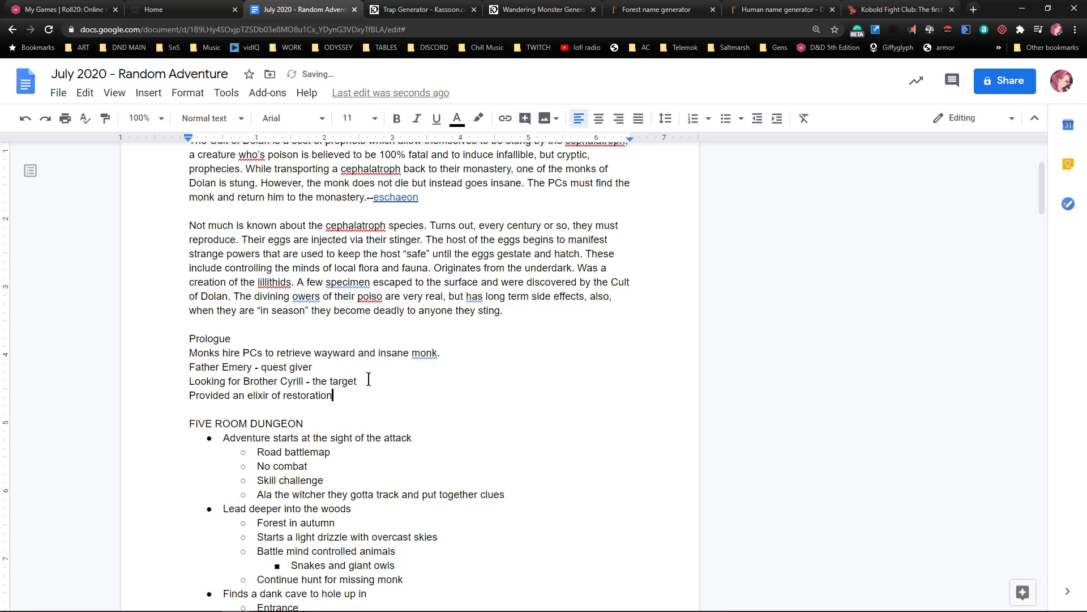
text(. Have Broth)
text(er C)
text(yrill drink it )
text(to )
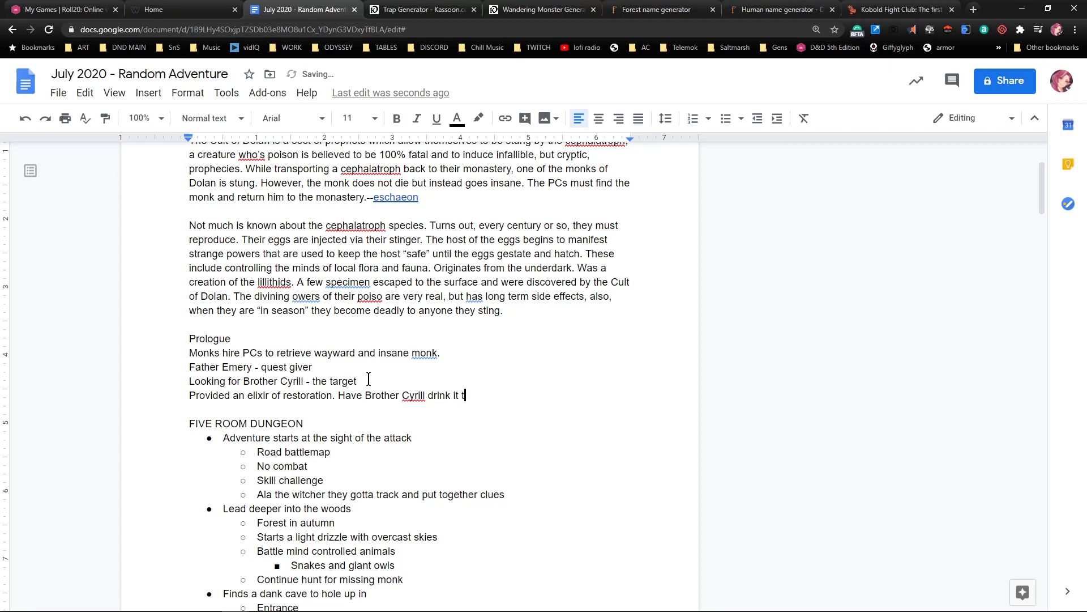
text(purge the madness from his min)
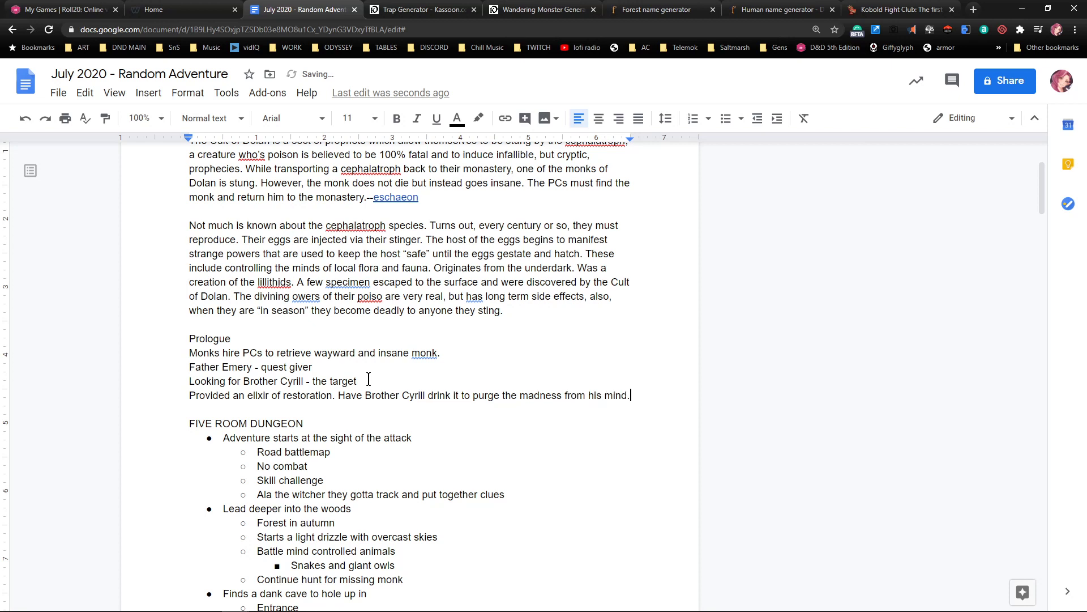
text(d.)
Add the note "(also gets rid of the eggs)." on a new line beneath the elixir sentence in the Prologue
key(Return)
text((als)
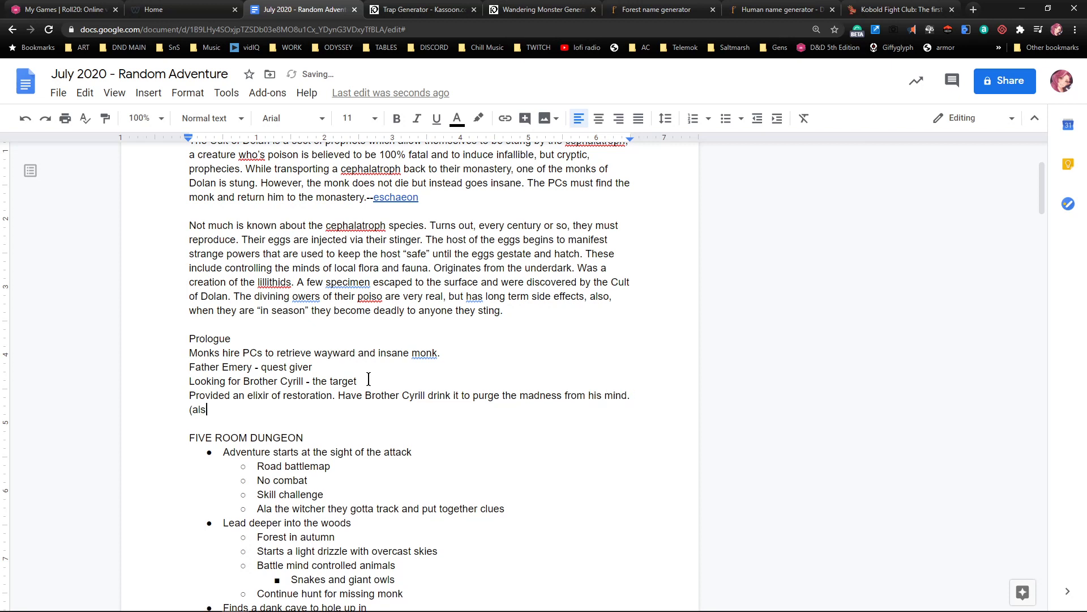
text(o gets rid of the eggs))
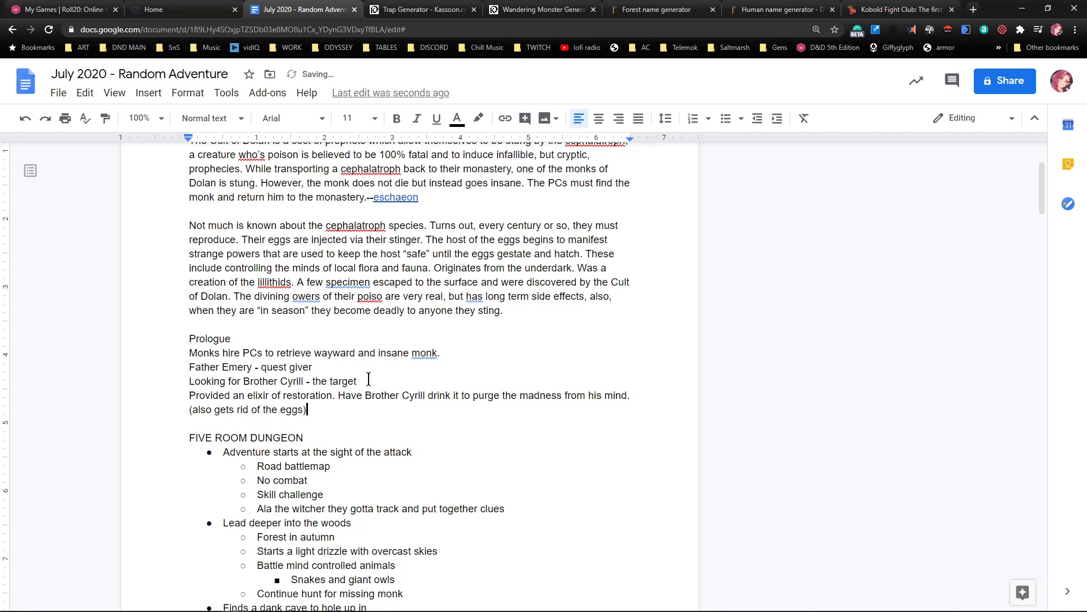
text(.)
key(Down)
key(Down)
key(Down)
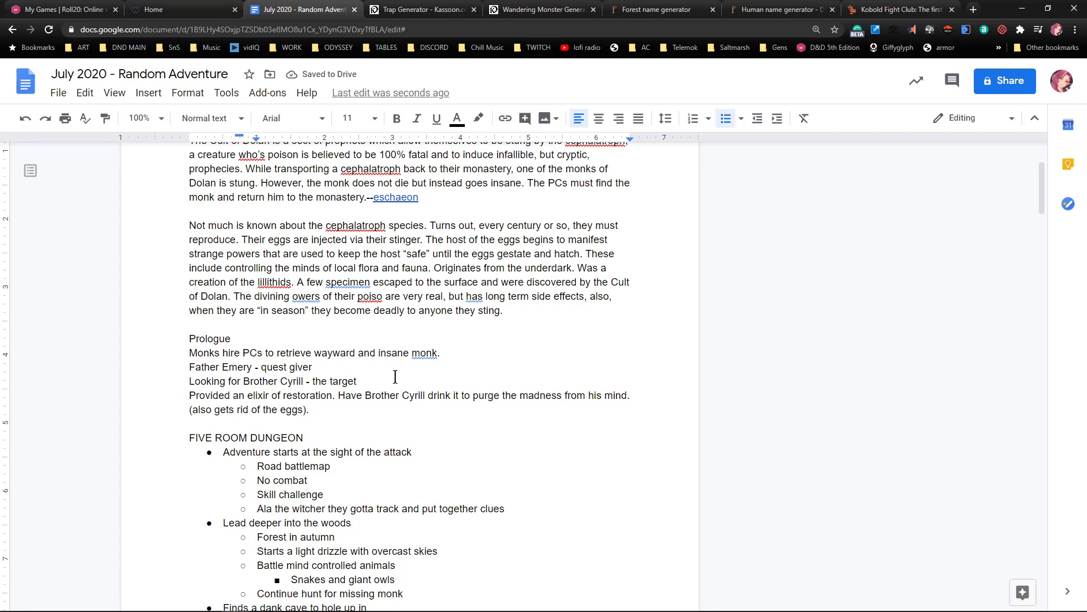
Review the adventure document from the Prologue and five-room outline through the cave, trap and Langberg Woods forest notes
scroll(395, 376, down, 2)
click(314, 297)
mouse_move(311, 296)
mouse_down()
mouse_move(190, 296)
mouse_move(182, 285)
mouse_move(304, 297)
mouse_up()
click(387, 290)
scroll(362, 457, down, 3)
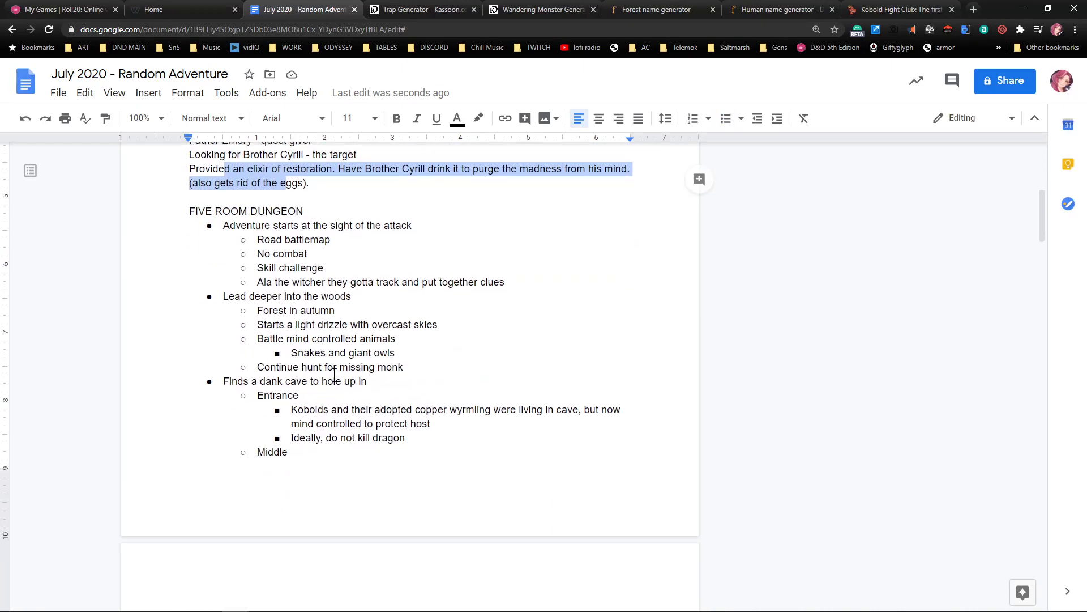
scroll(361, 456, down, 3)
scroll(359, 456, up, 6)
scroll(359, 456, down, 6)
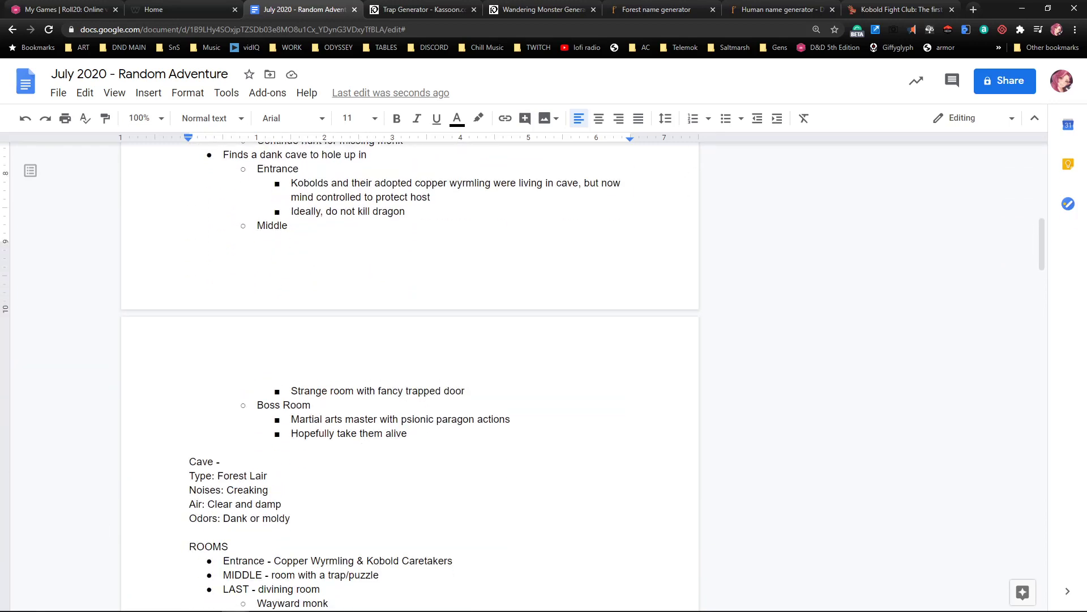
scroll(345, 484, down, 1)
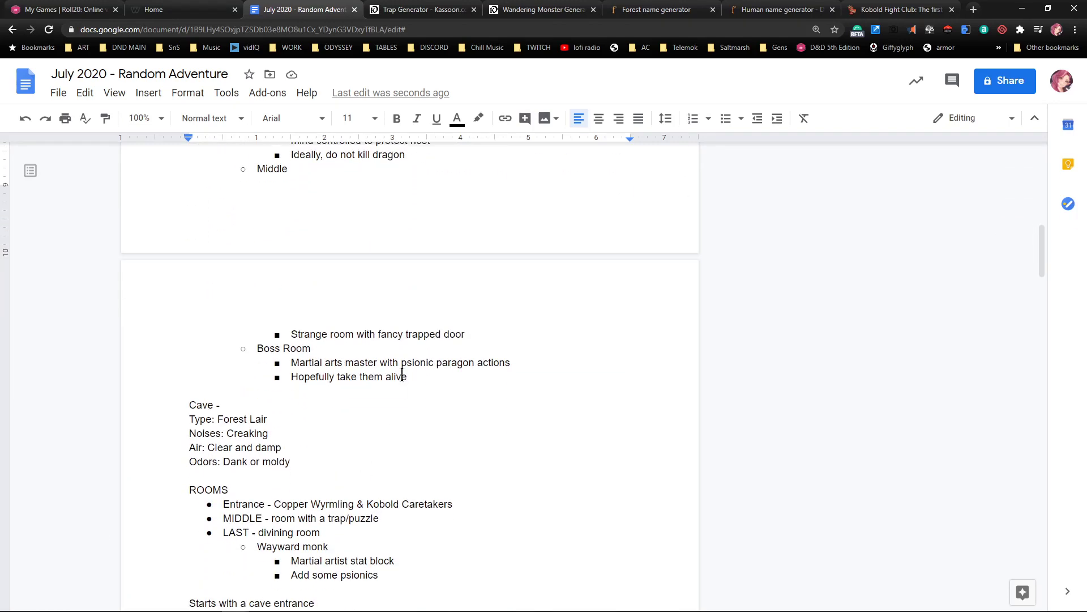
scroll(399, 375, down, 6)
scroll(408, 372, up, 20)
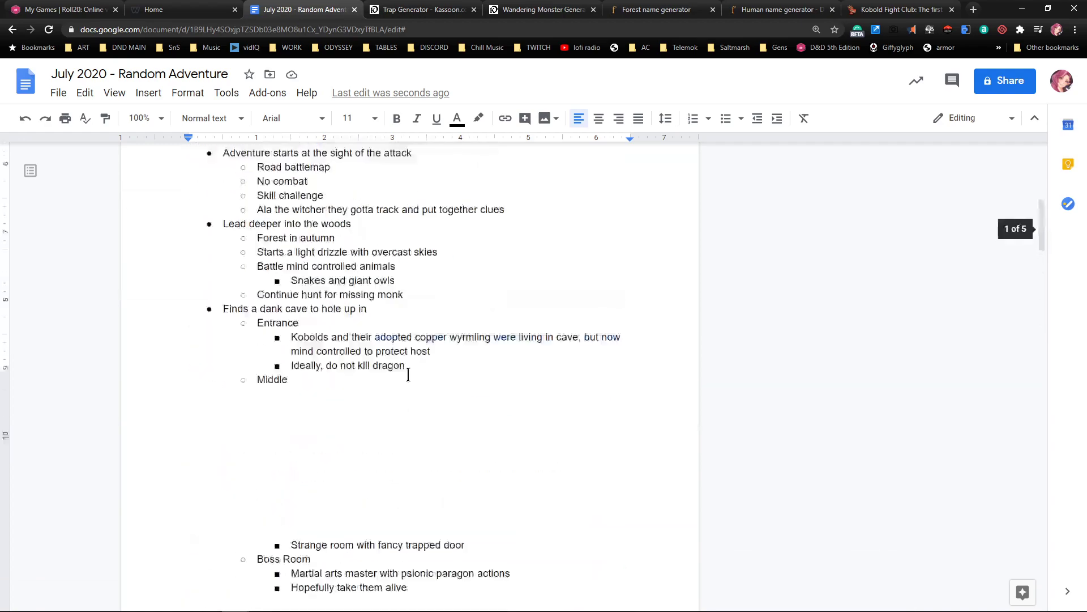
scroll(262, 317, down, 10)
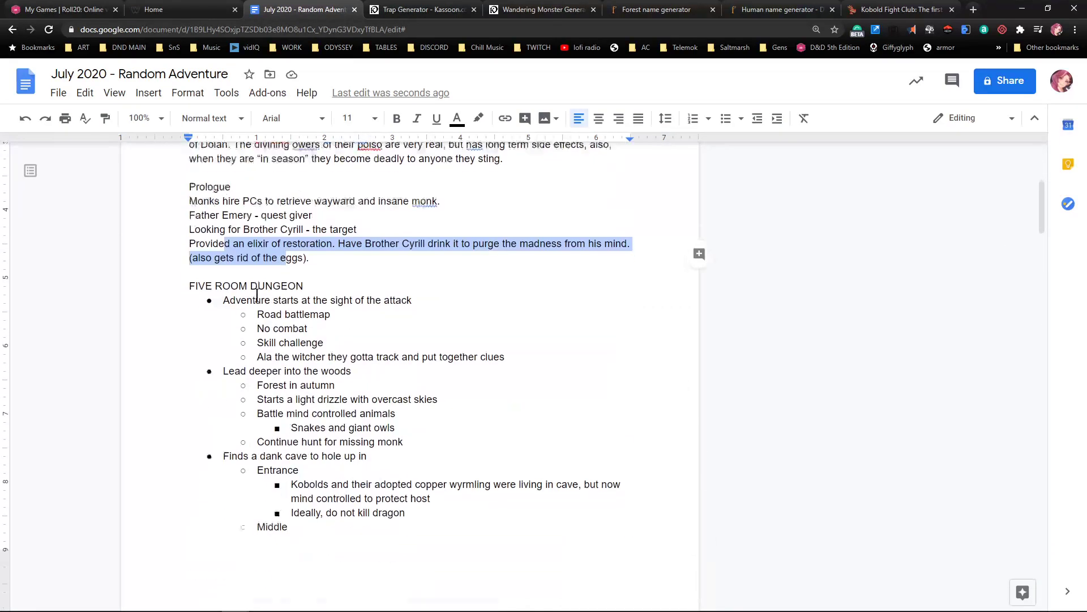
scroll(263, 301, down, 5)
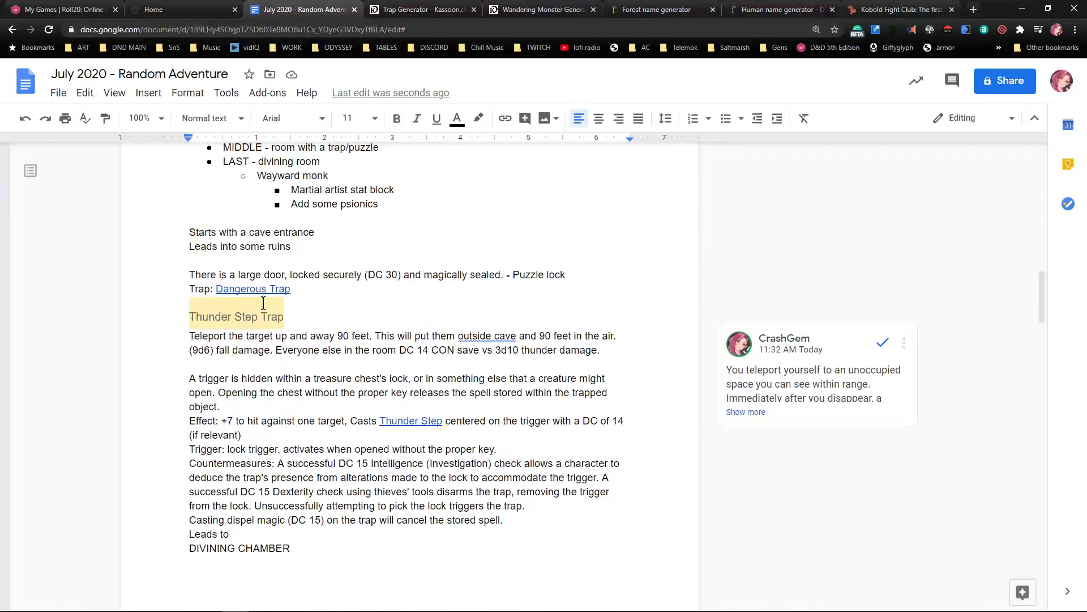
scroll(315, 360, down, 8)
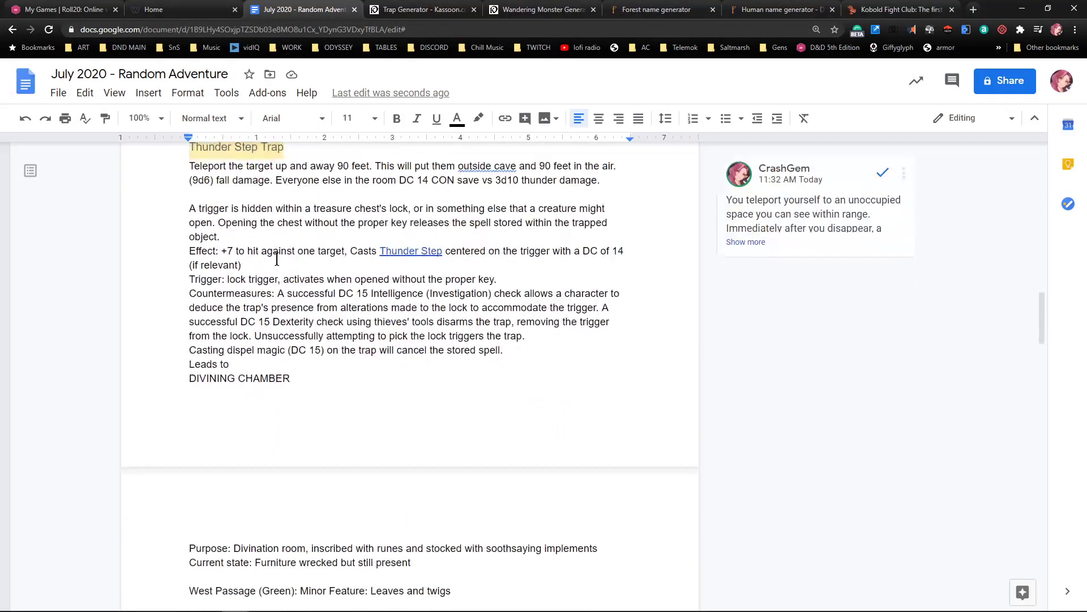
scroll(292, 312, down, 4)
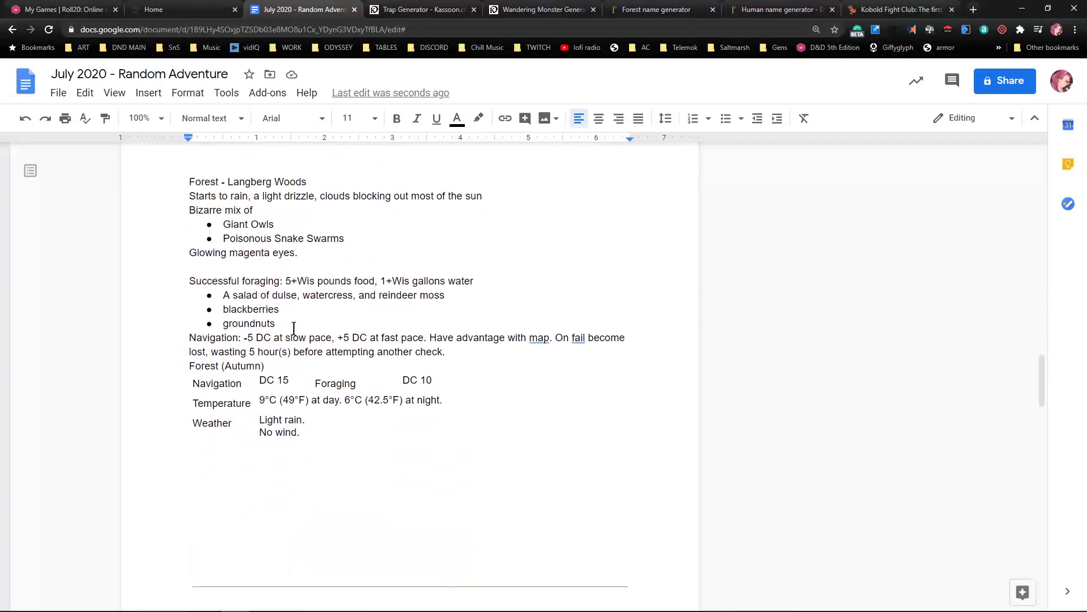
scroll(382, 510, down, 3)
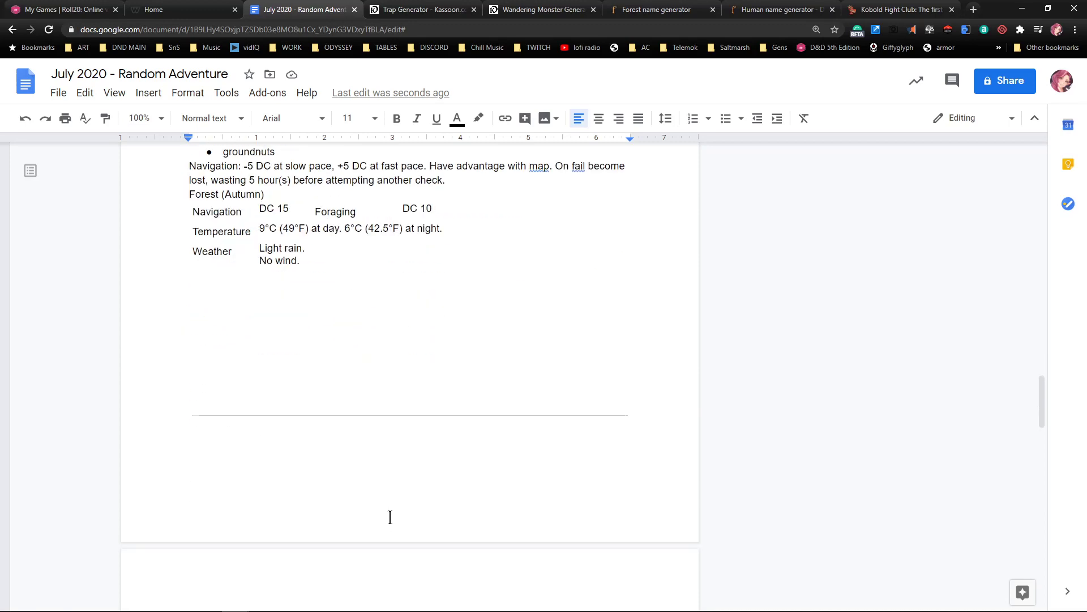
scroll(388, 509, up, 4)
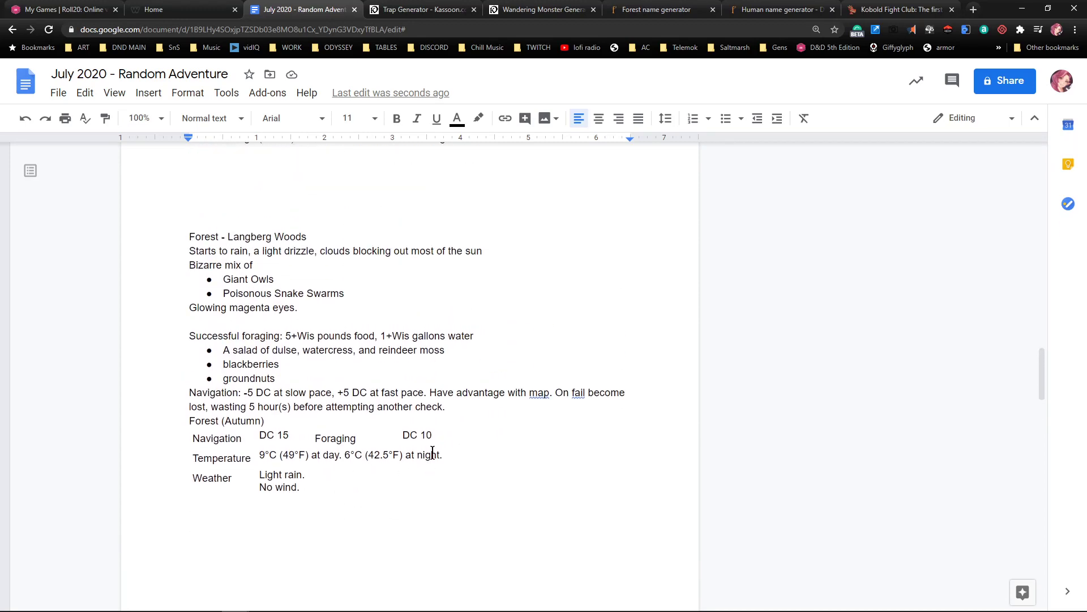
scroll(419, 442, up, 20)
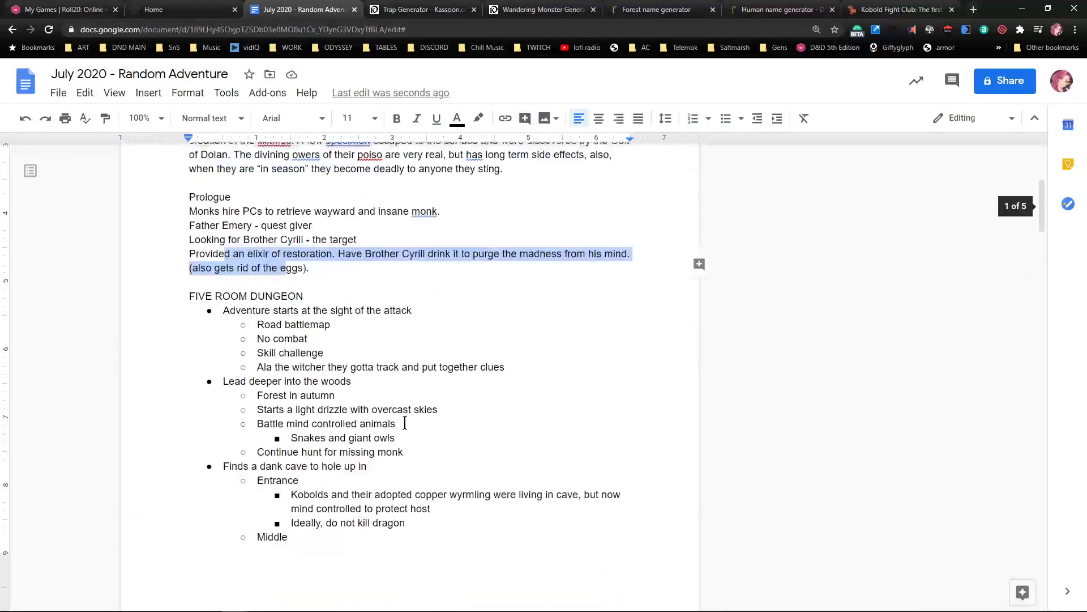
scroll(405, 423, up, 3)
scroll(399, 424, down, 2)
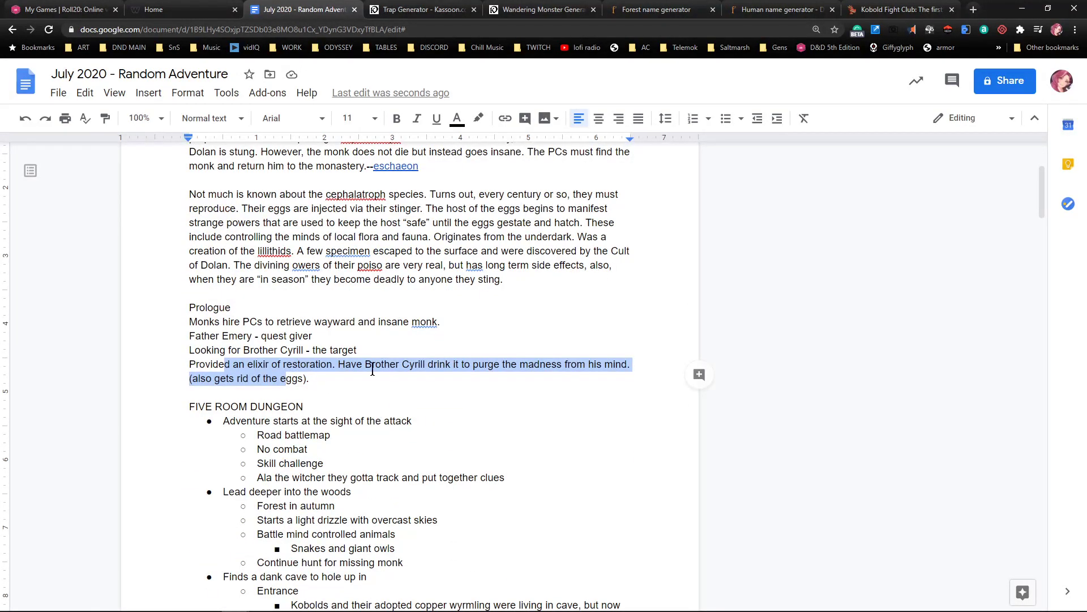
scroll(371, 365, down, 2)
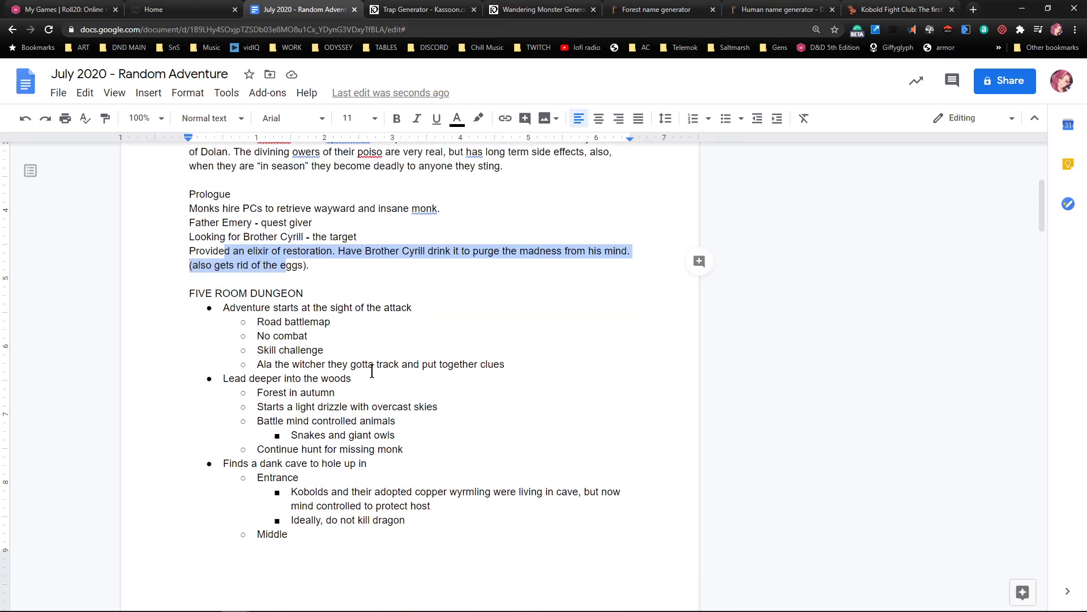
click(467, 372)
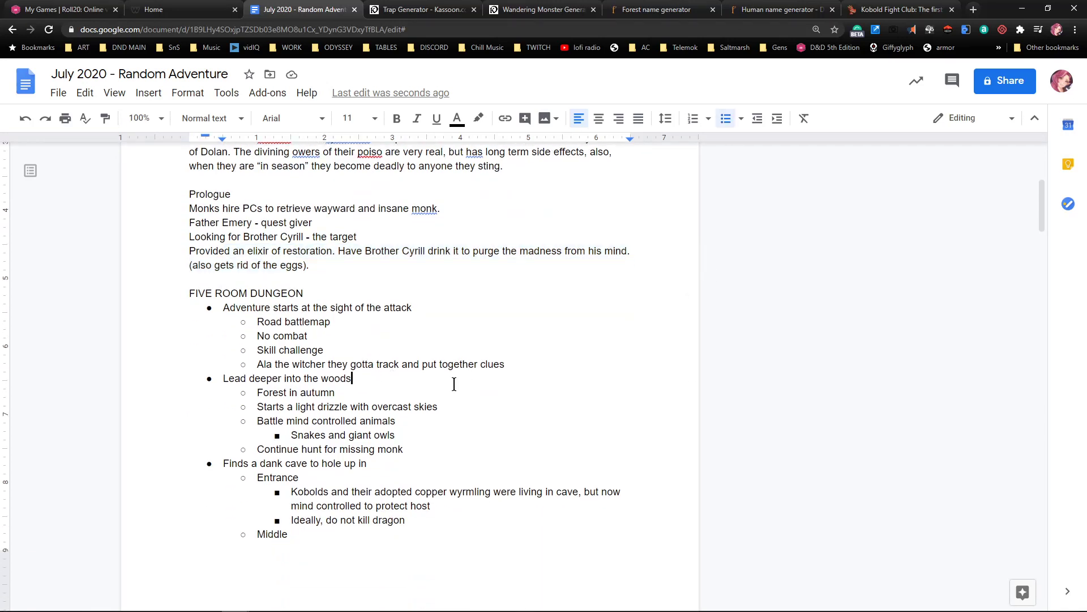
scroll(453, 384, down, 3)
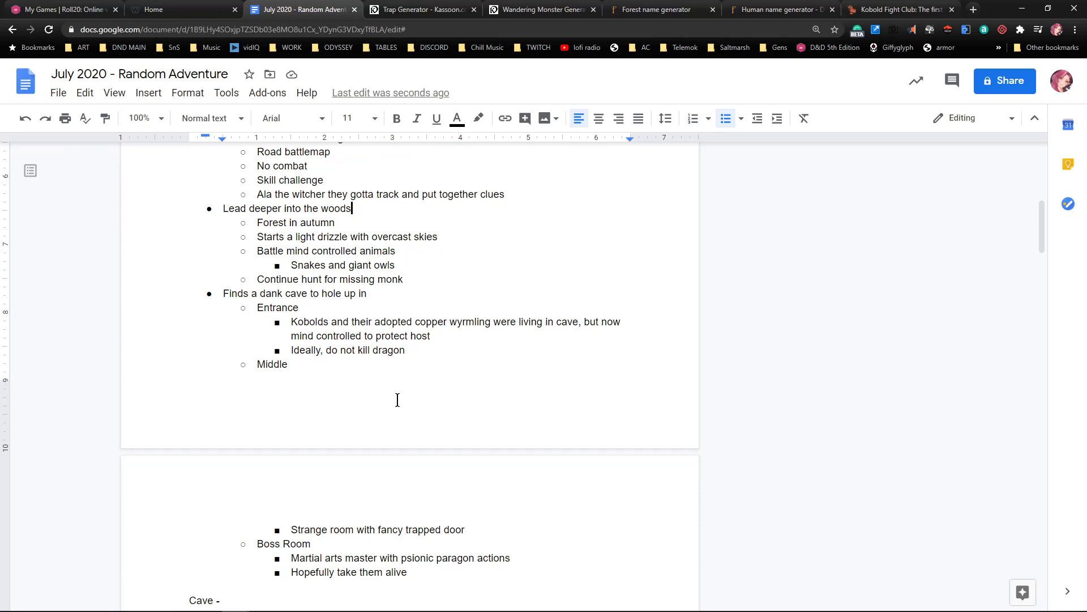
Reread the adventure notes from the opening Cult of Dolan lore through the dungeon outline, cave rooms and Divining Chamber
scroll(402, 397, up, 1)
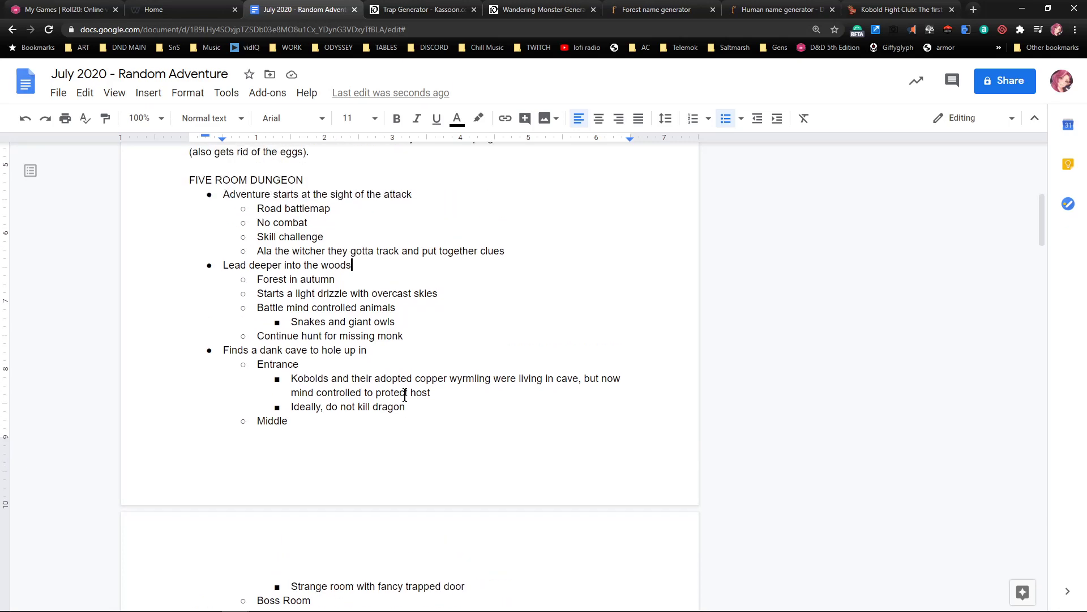
scroll(473, 367, up, 5)
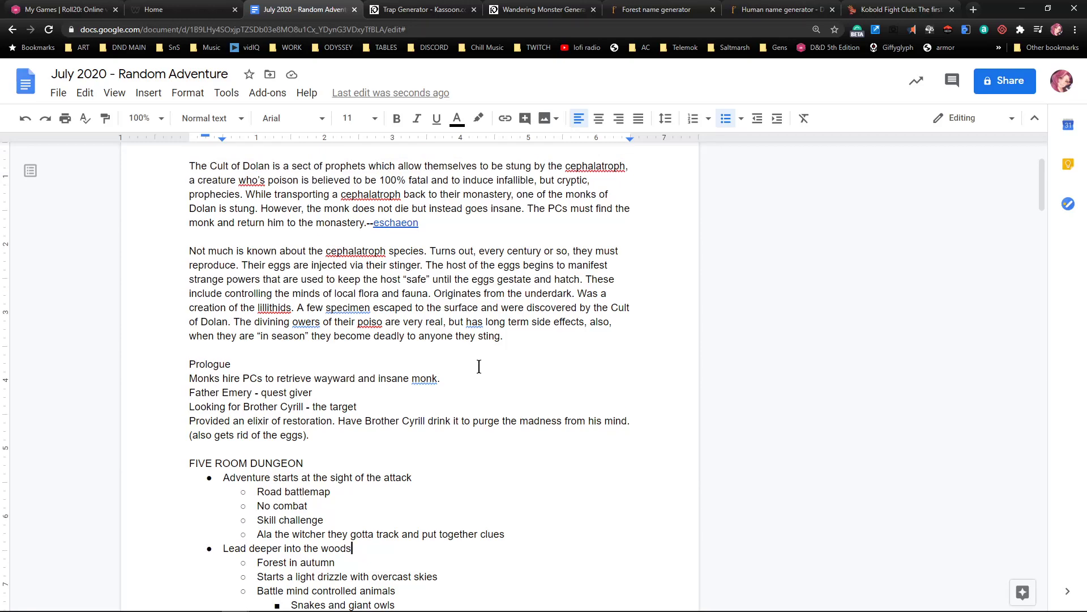
scroll(470, 371, up, 2)
scroll(476, 370, down, 2)
scroll(477, 371, down, 18)
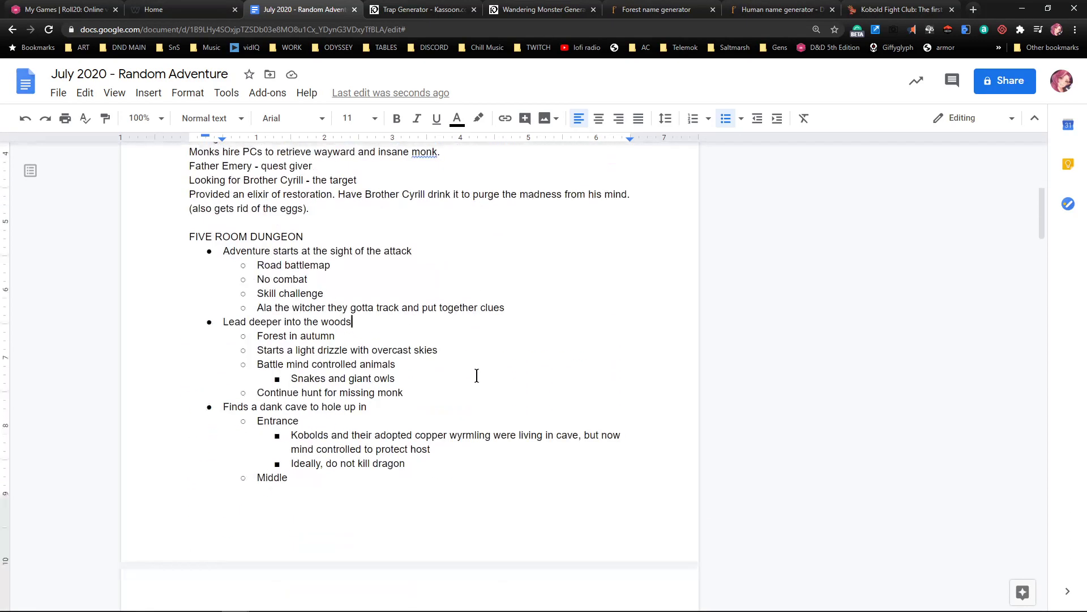
scroll(474, 385, down, 11)
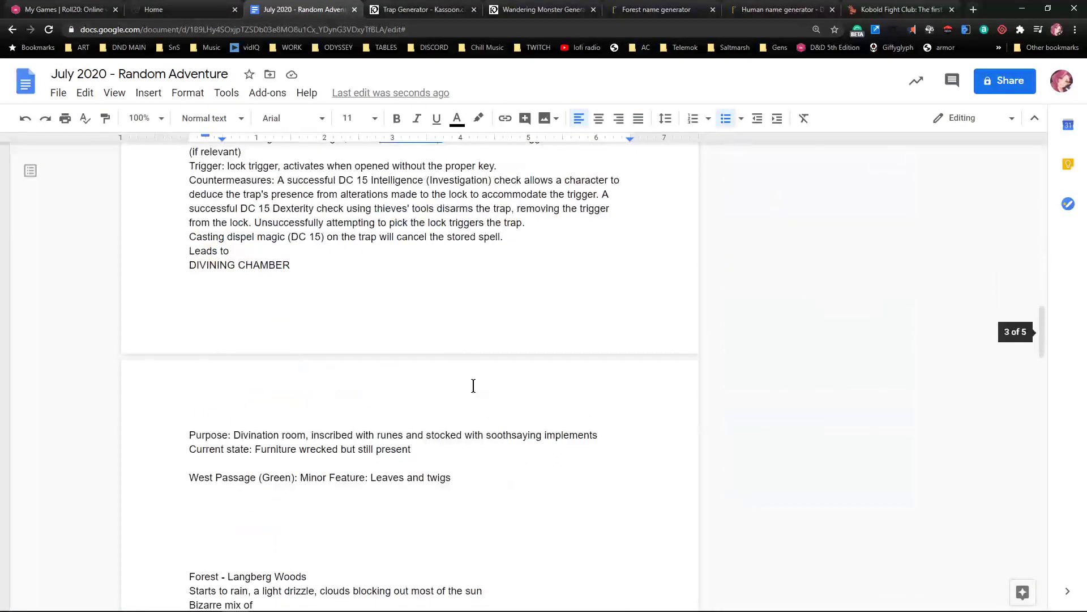
scroll(471, 384, up, 14)
scroll(476, 380, up, 10)
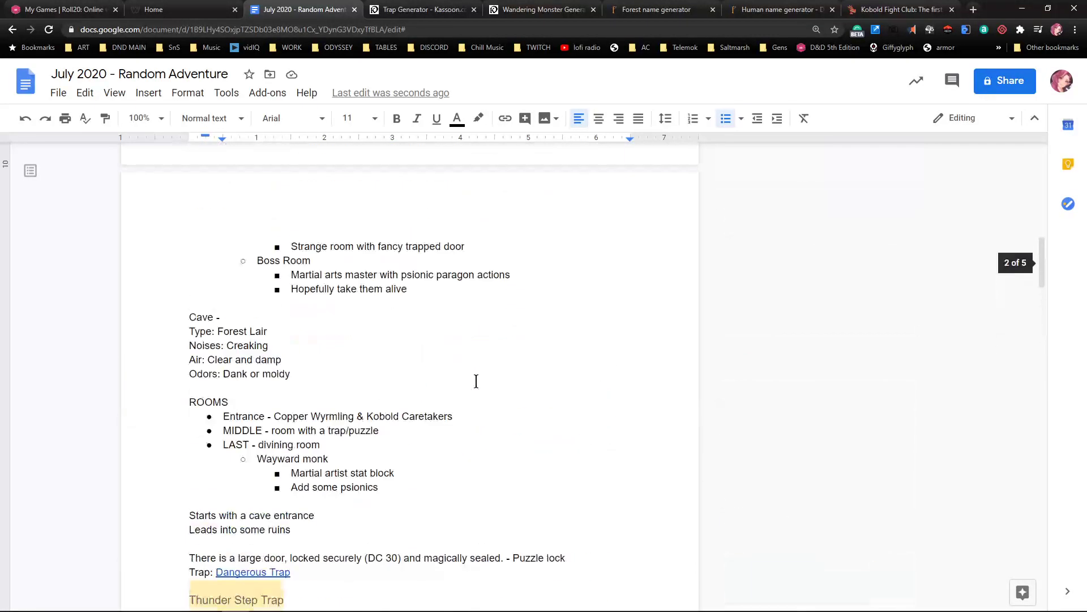
scroll(475, 381, up, 4)
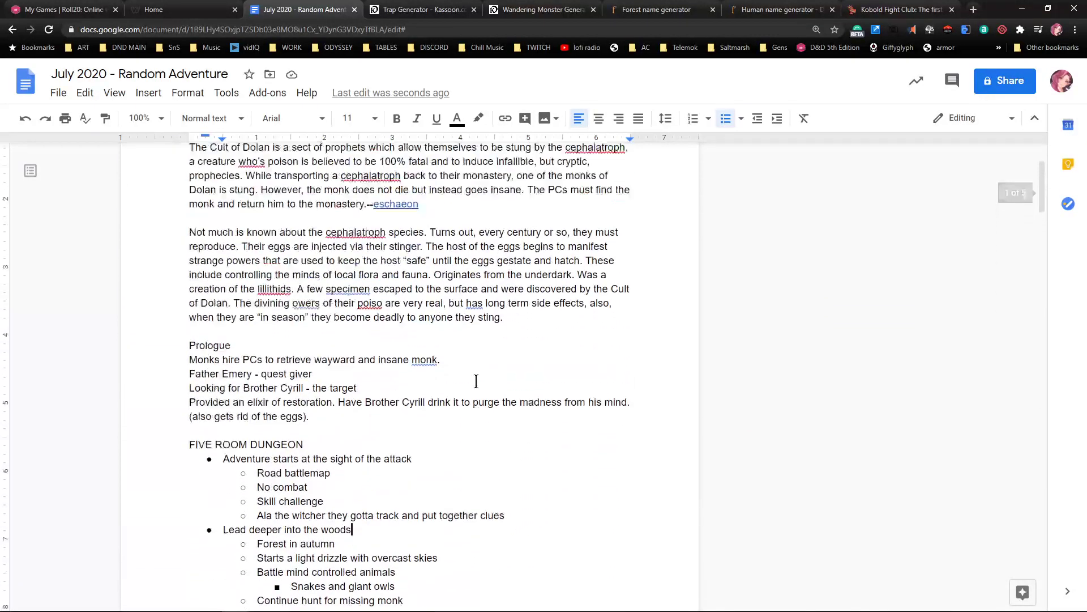
scroll(475, 384, down, 14)
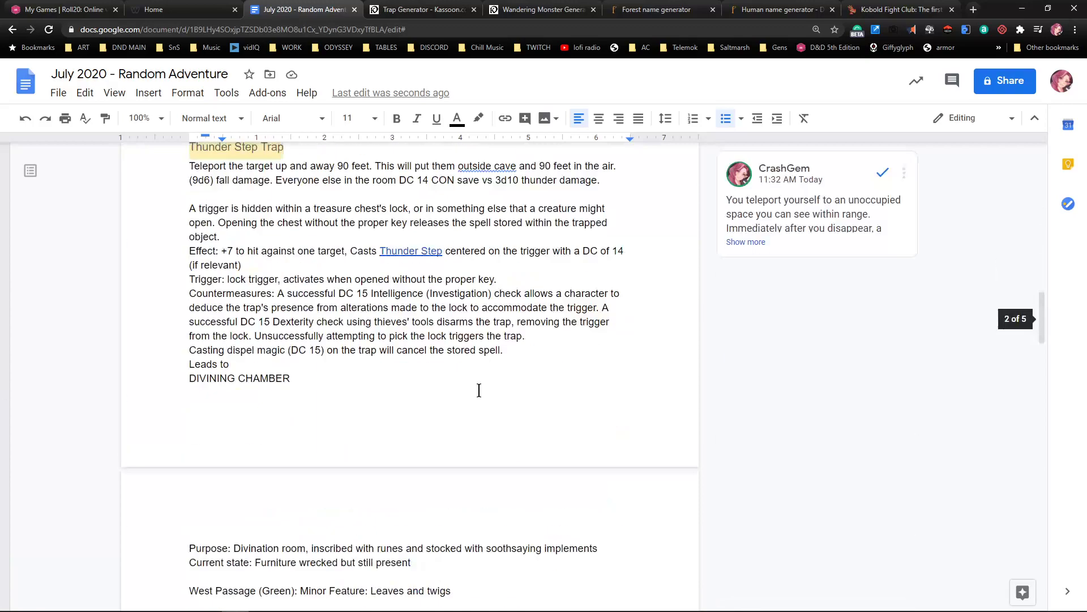
scroll(481, 391, up, 6)
scroll(481, 392, up, 8)
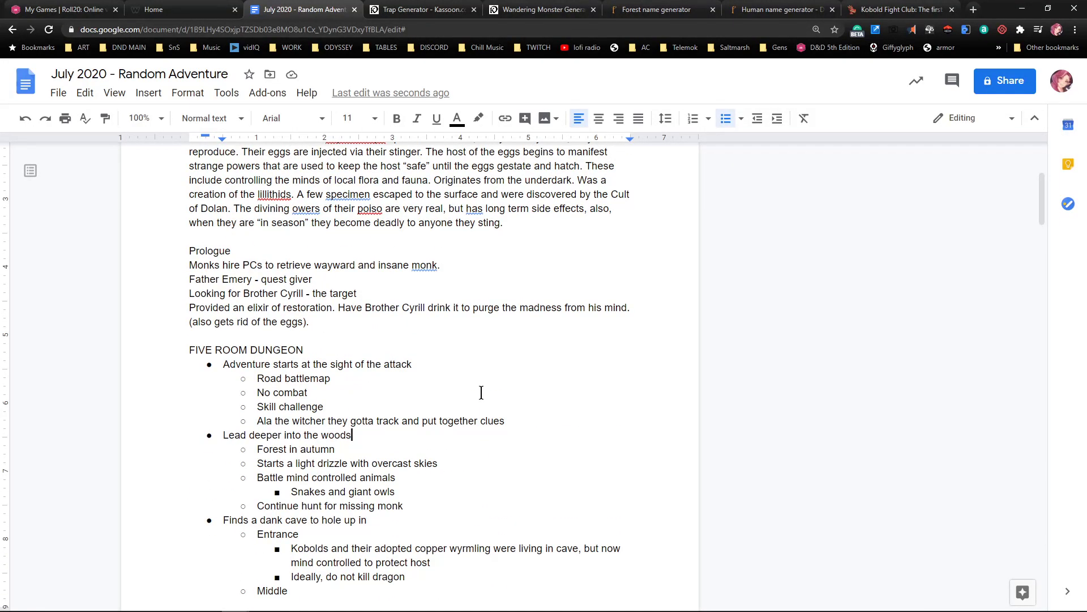
scroll(475, 384, up, 1)
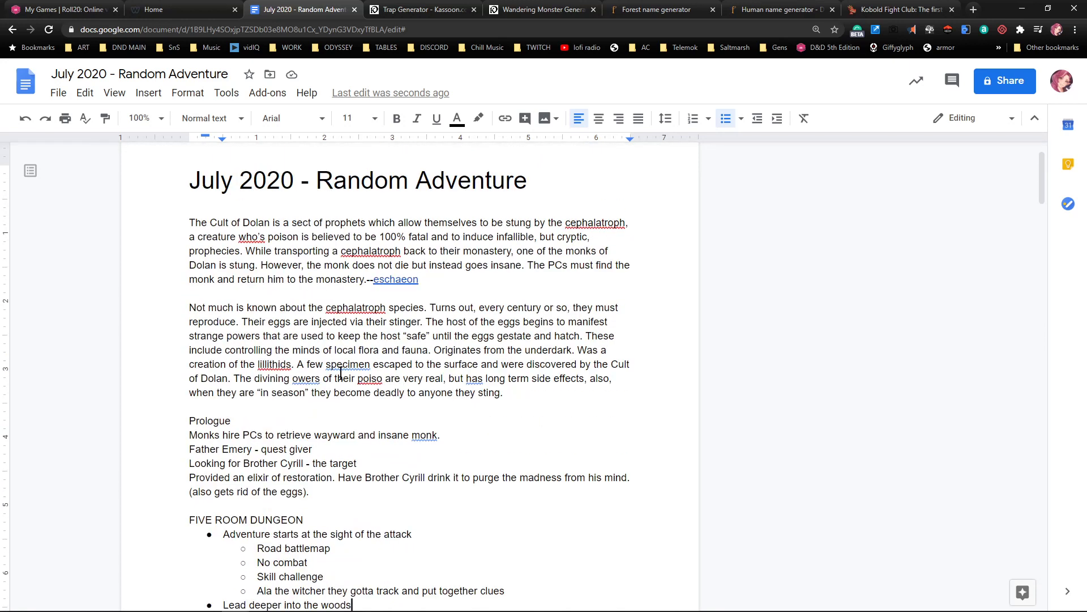
scroll(343, 374, down, 1)
scroll(346, 371, down, 1)
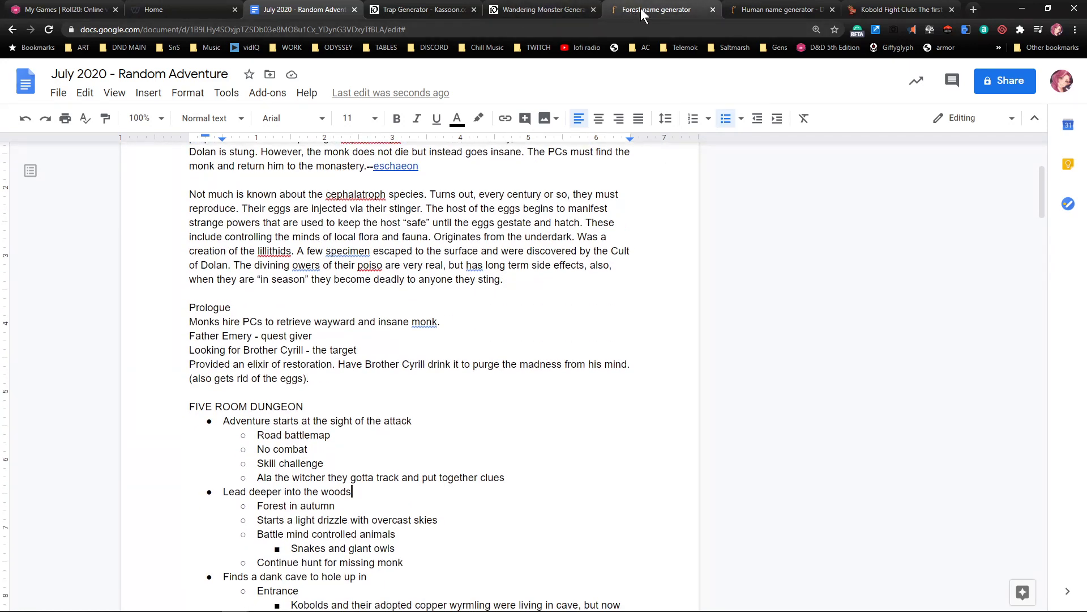
Switch to the Kassoon Trap Generator and look over the generated traps, the trap-destruction tables and the other generators offered
click(428, 9)
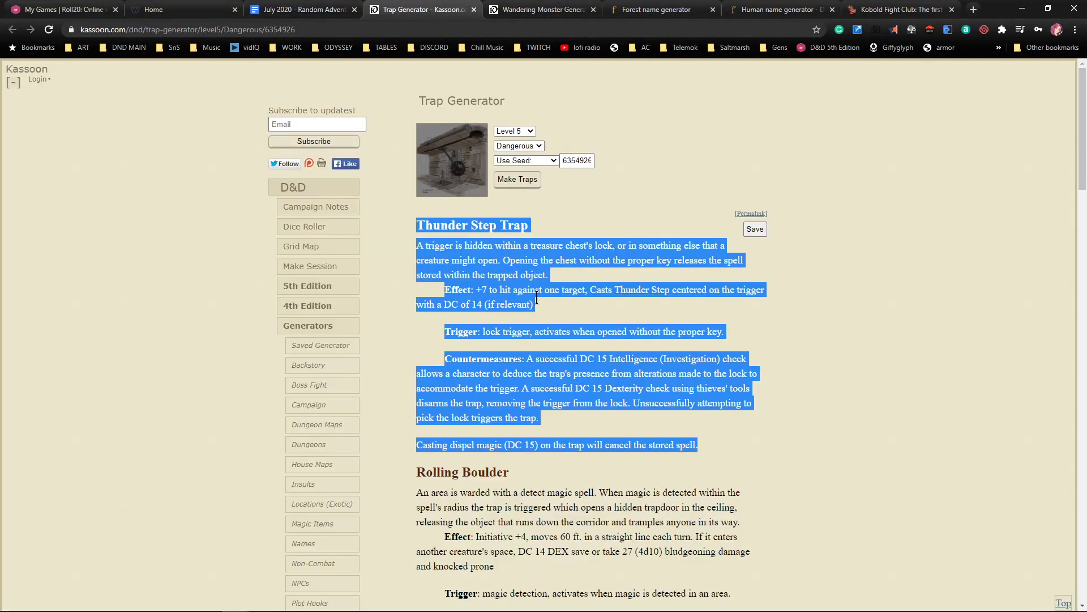
click(634, 402)
scroll(628, 397, down, 4)
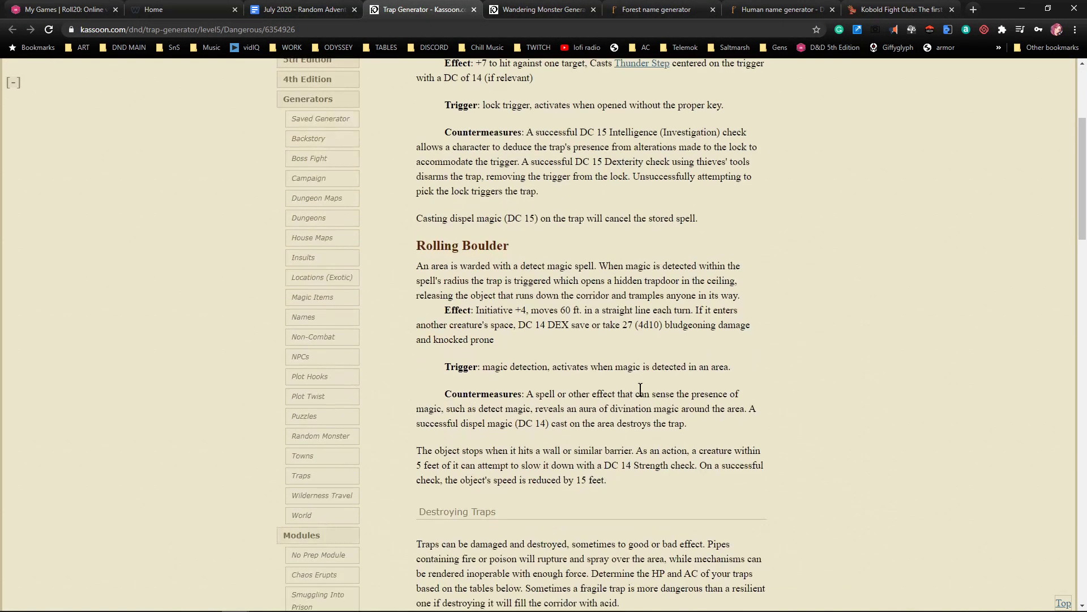
scroll(629, 399, down, 3)
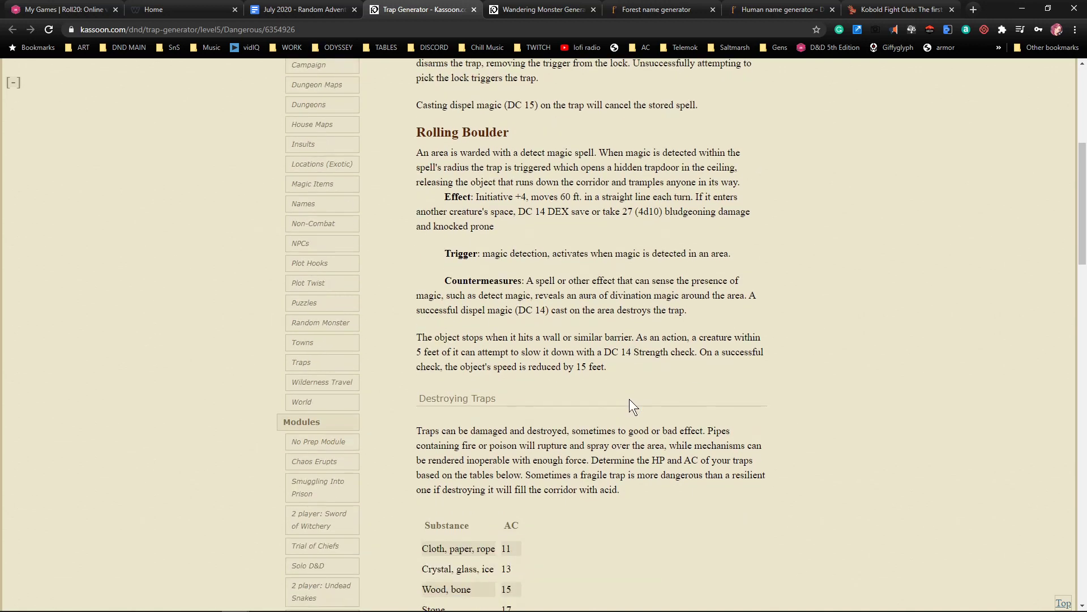
scroll(617, 408, down, 3)
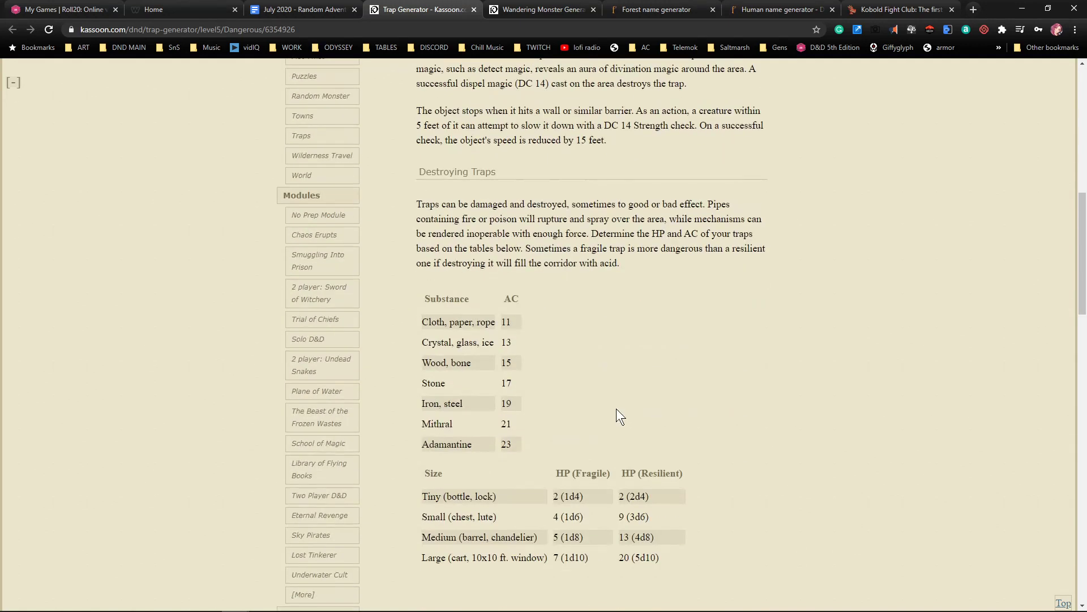
scroll(376, 333, up, 9)
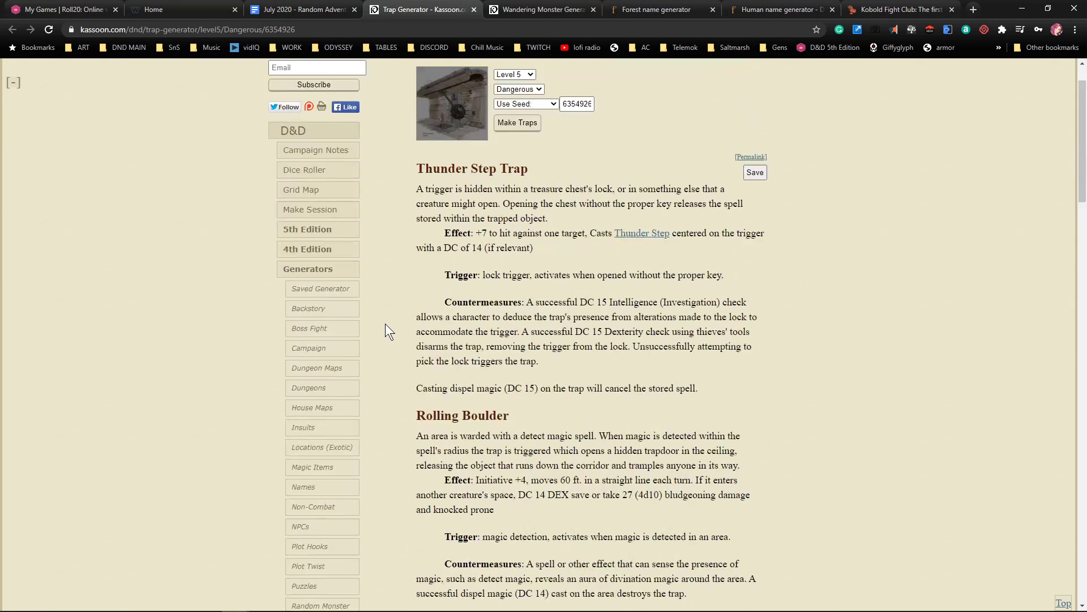
scroll(380, 340, down, 2)
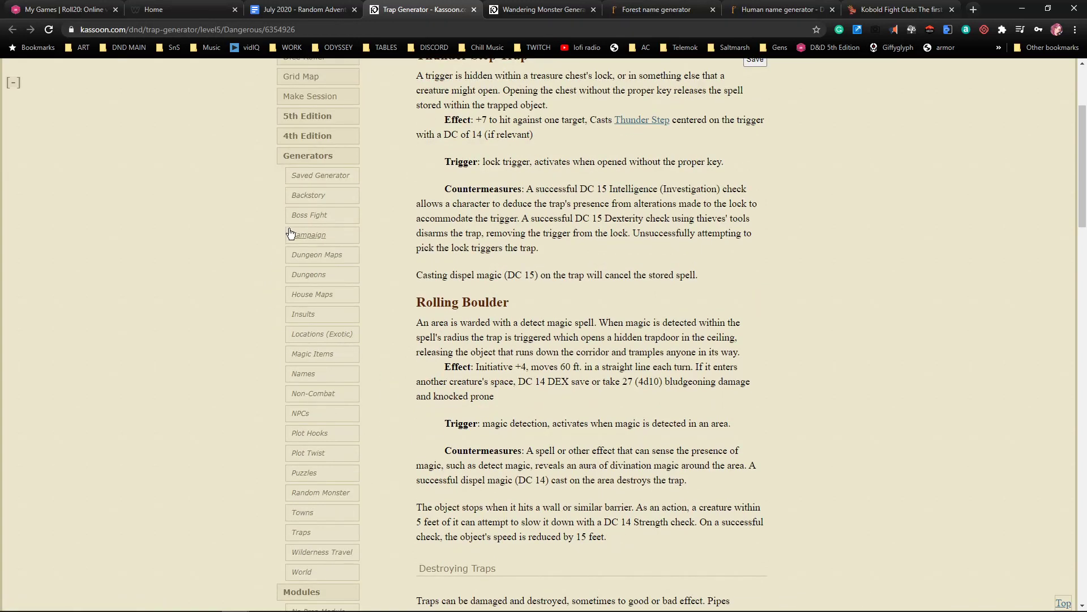
Open Kassoon's Magic Item Generator and examine the generated magic weapon, armor and trinket
click(321, 357)
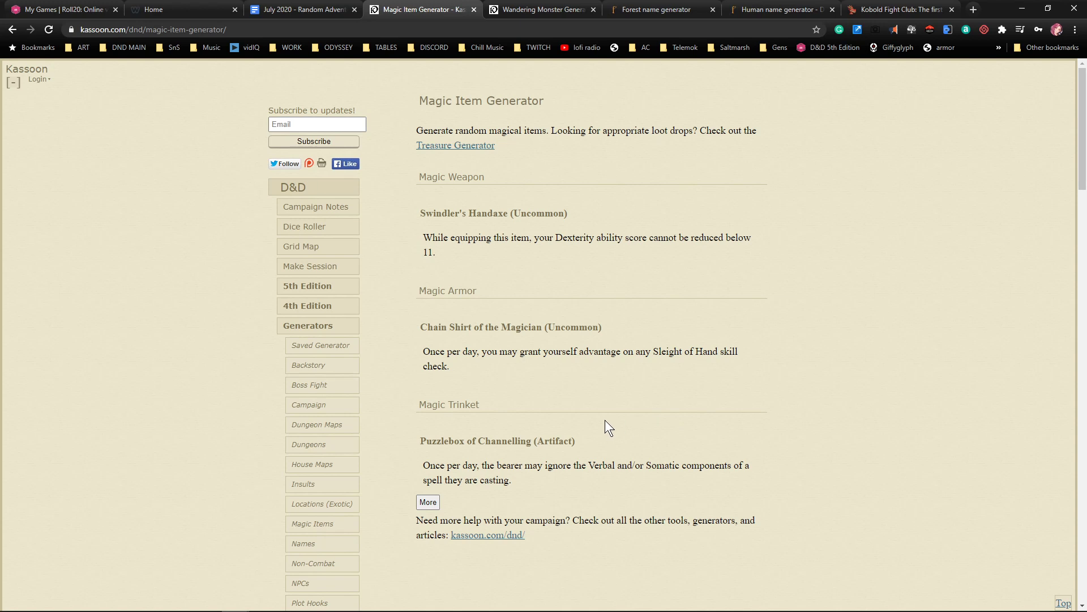
scroll(593, 429, down, 1)
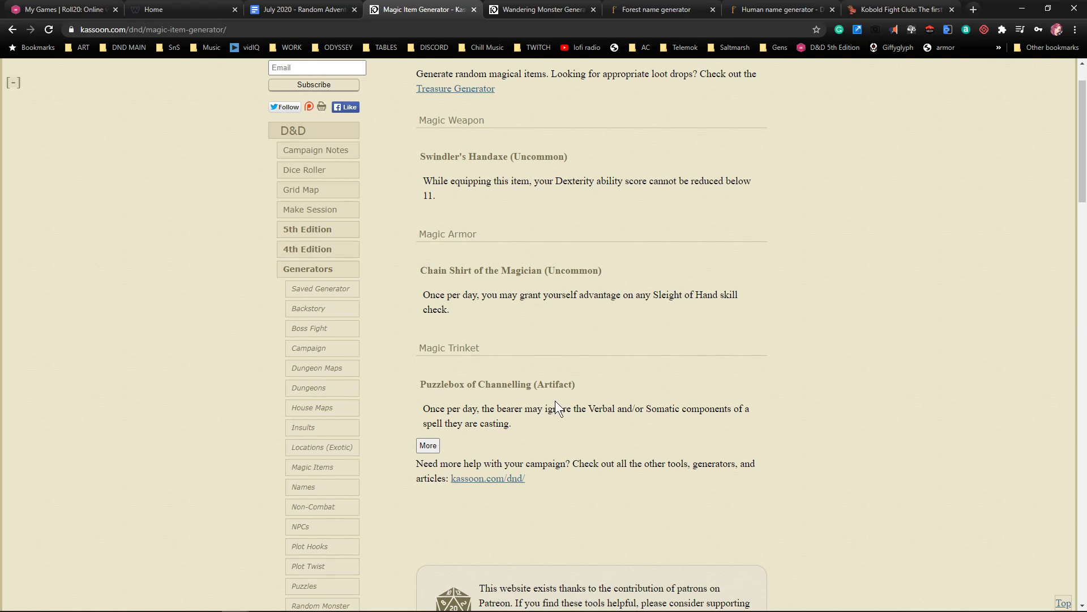
scroll(549, 408, down, 4)
scroll(549, 409, up, 4)
scroll(518, 352, up, 1)
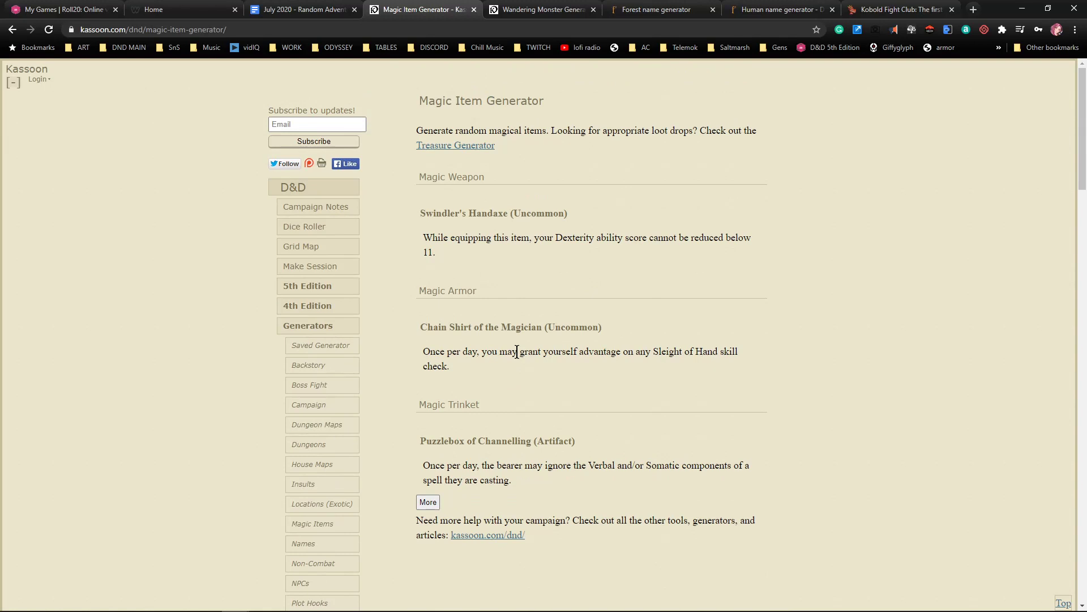
Open the linked Treasure Generator in a new tab and switch to it
right_click(445, 150)
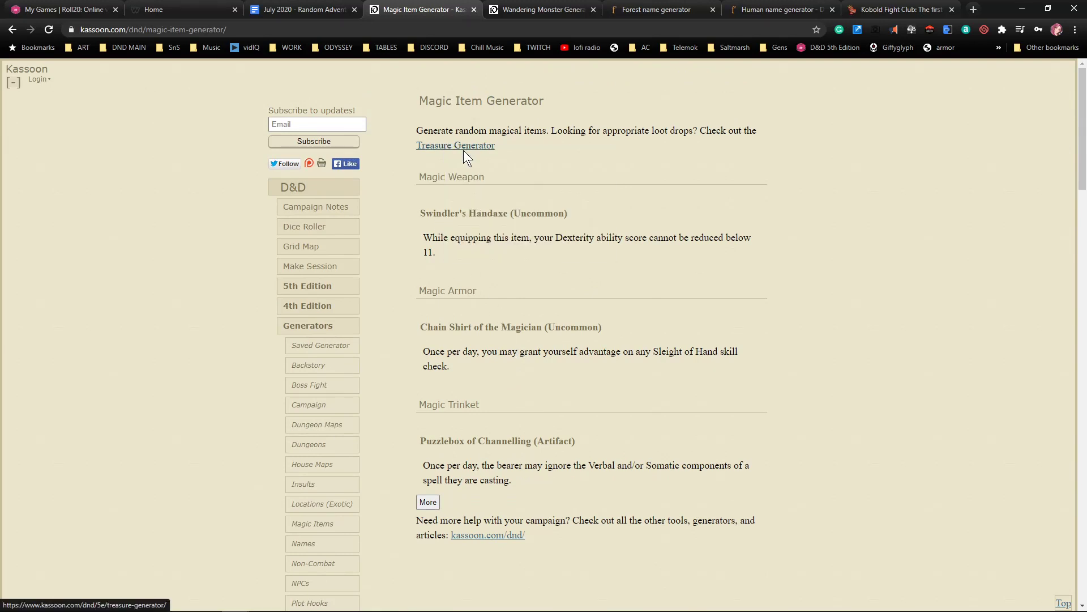
click(463, 151)
click(480, 10)
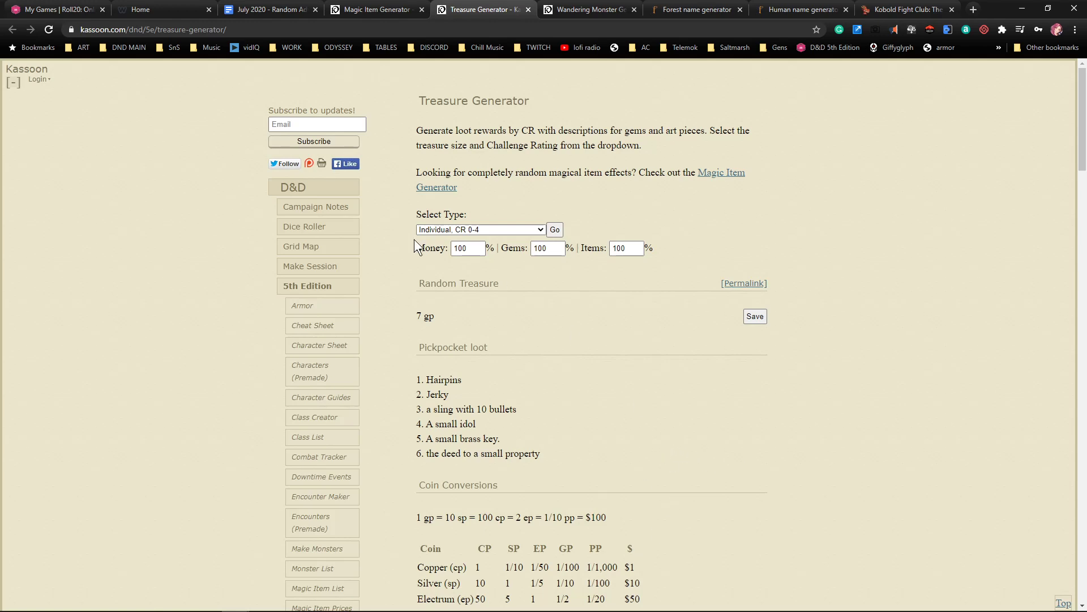
Generate a random treasure of the type Individual, CR 5-10
scroll(532, 179, down, 1)
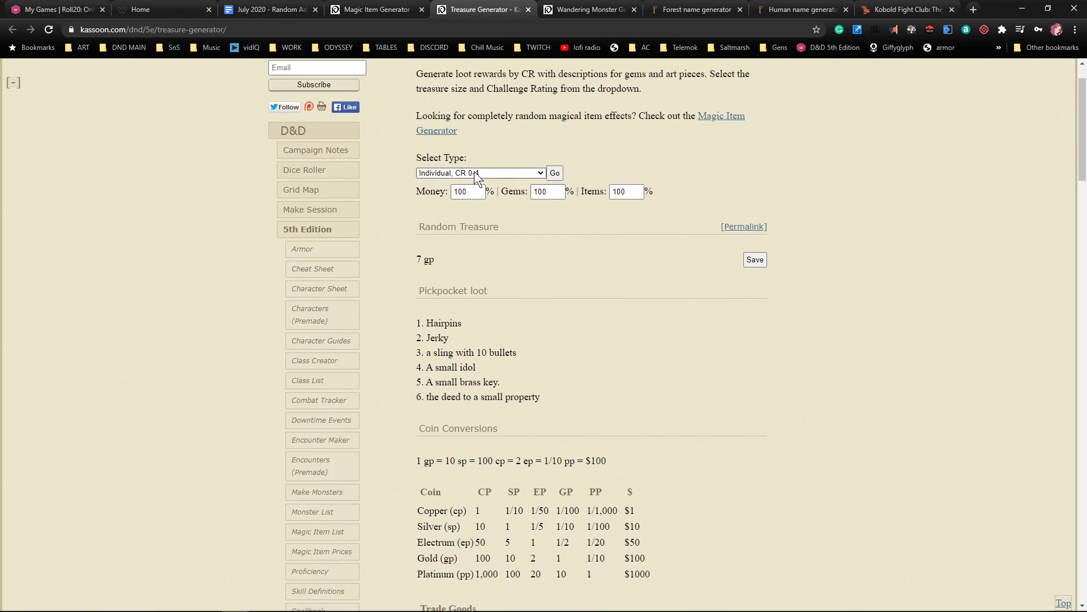
click(474, 171)
click(473, 192)
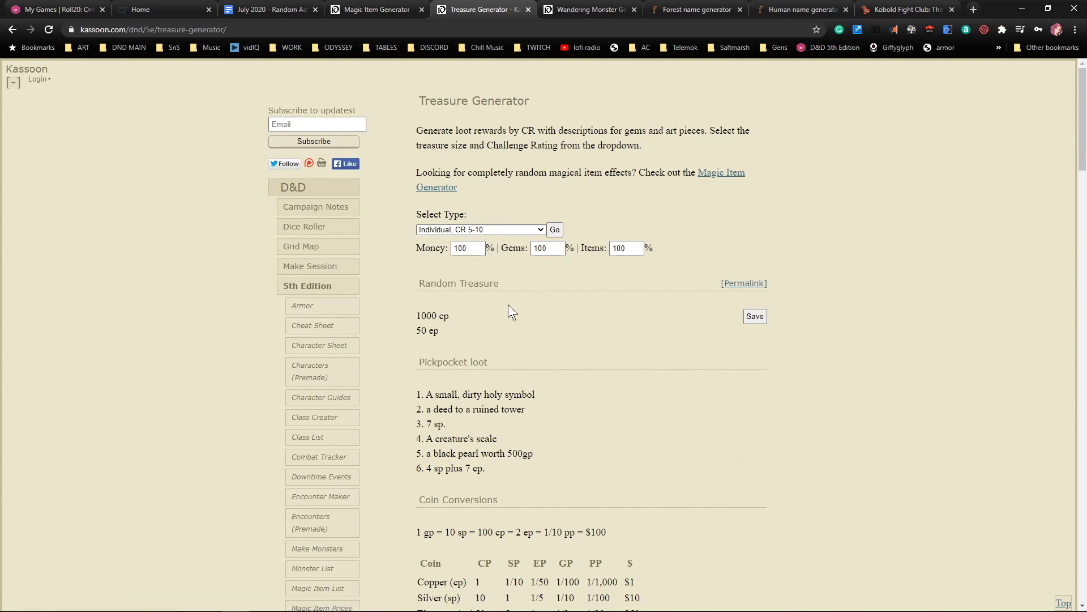
Generate a random treasure of the type Hoard, CR 5-10
click(474, 229)
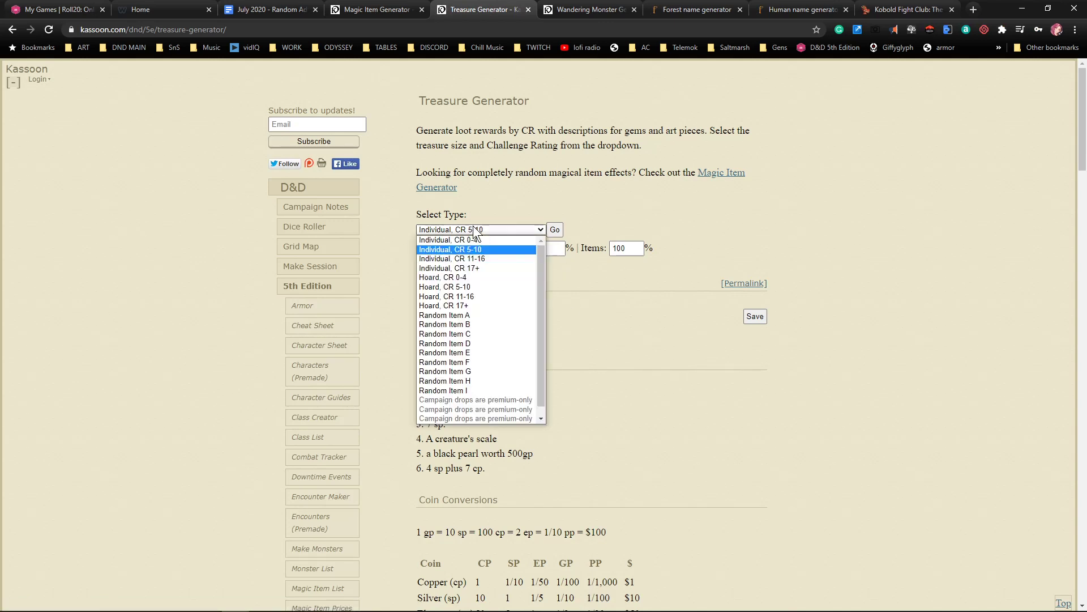
click(458, 288)
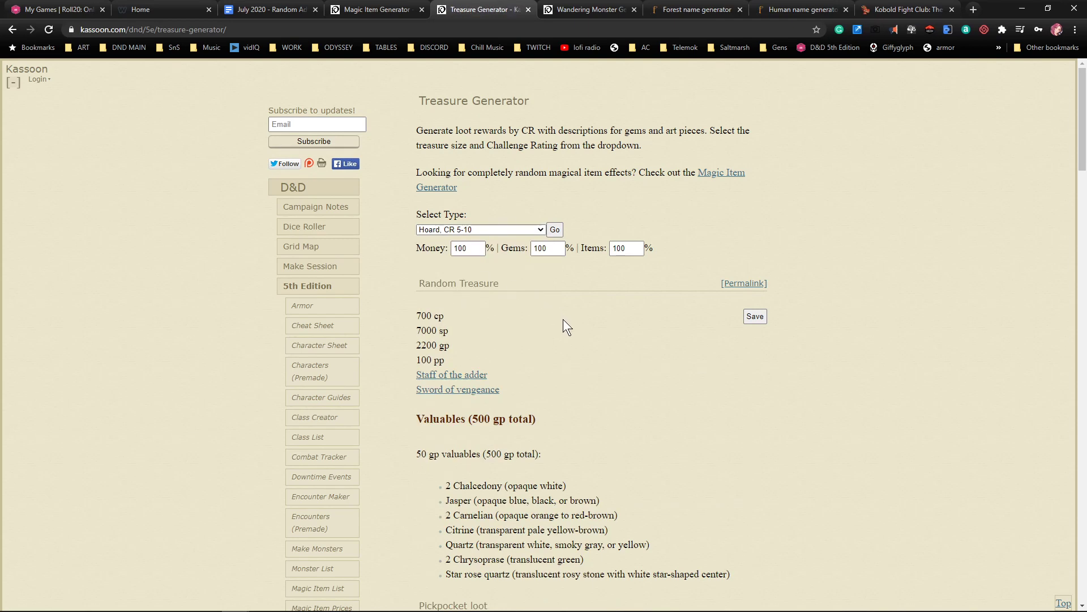
scroll(563, 320, down, 1)
scroll(510, 328, down, 1)
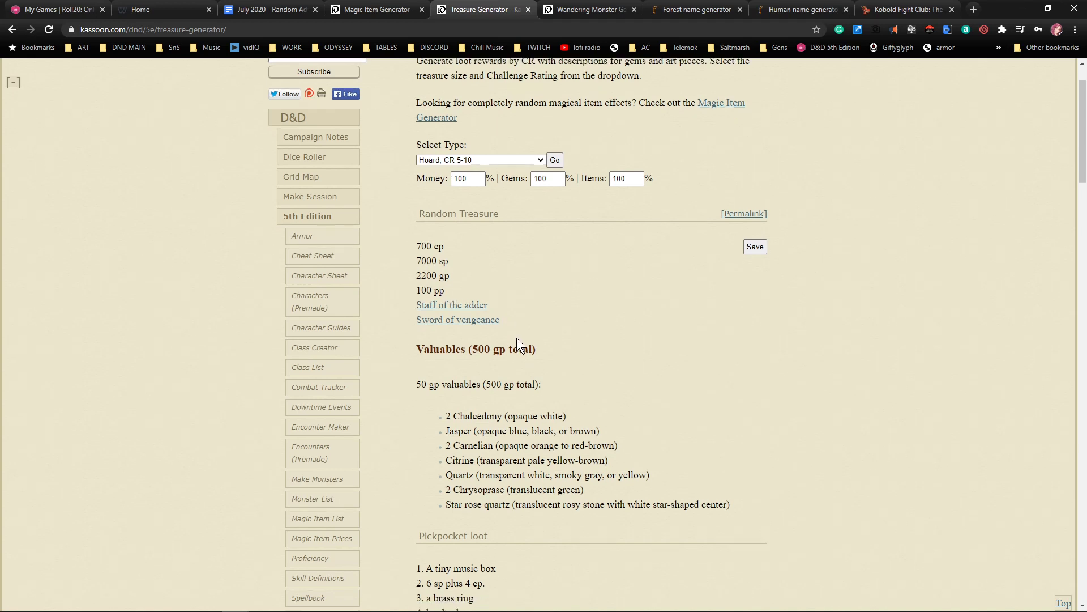
Open the Staff of the adder and Sword of vengeance pages in new tabs, check both, and return to the Treasure Generator
right_click(473, 265)
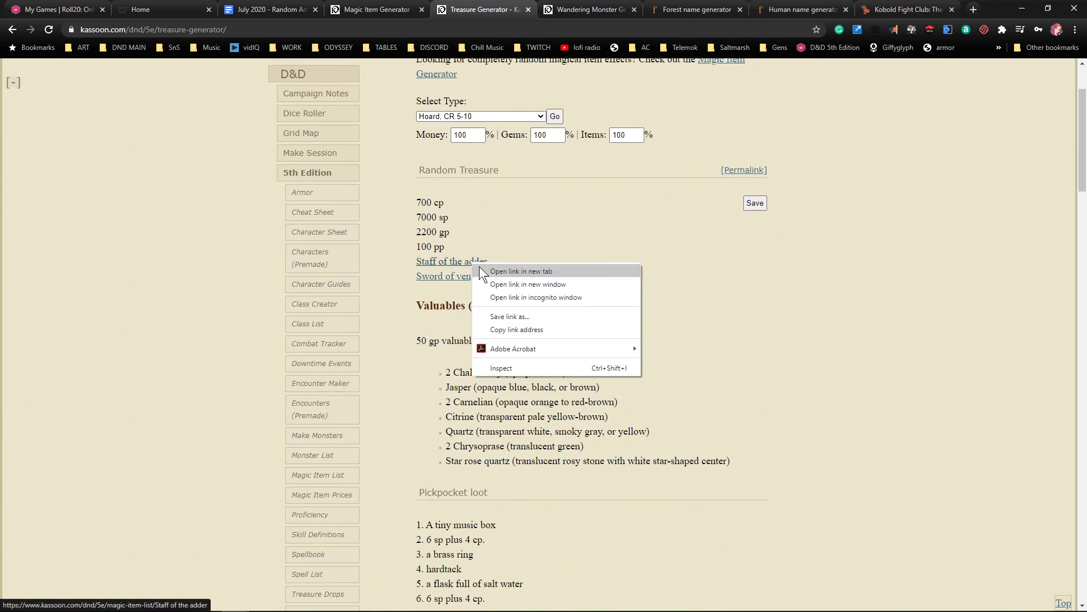
click(486, 272)
right_click(461, 277)
click(471, 281)
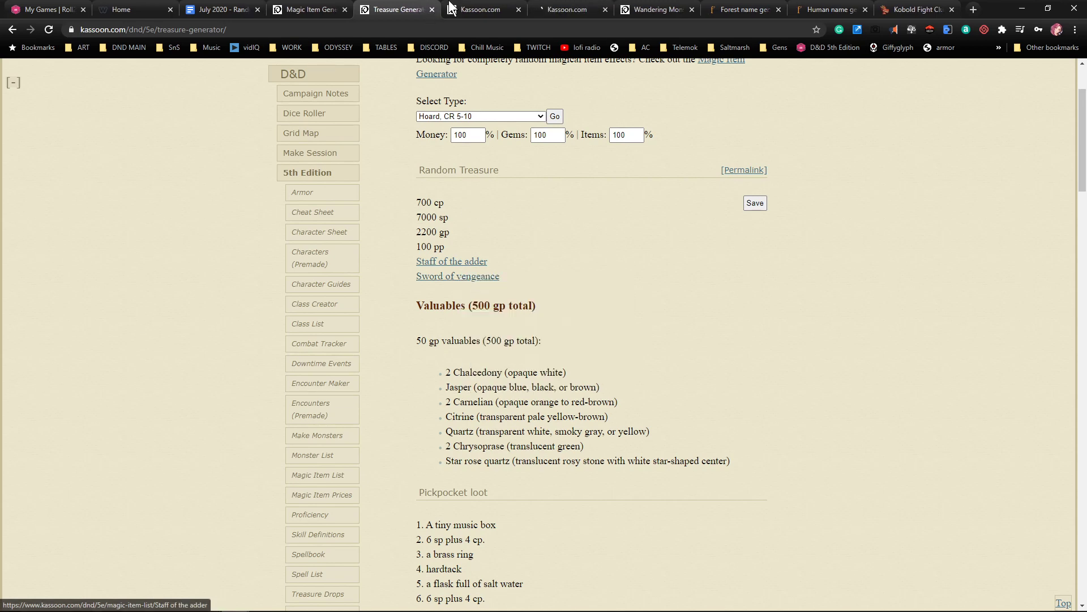
click(474, 9)
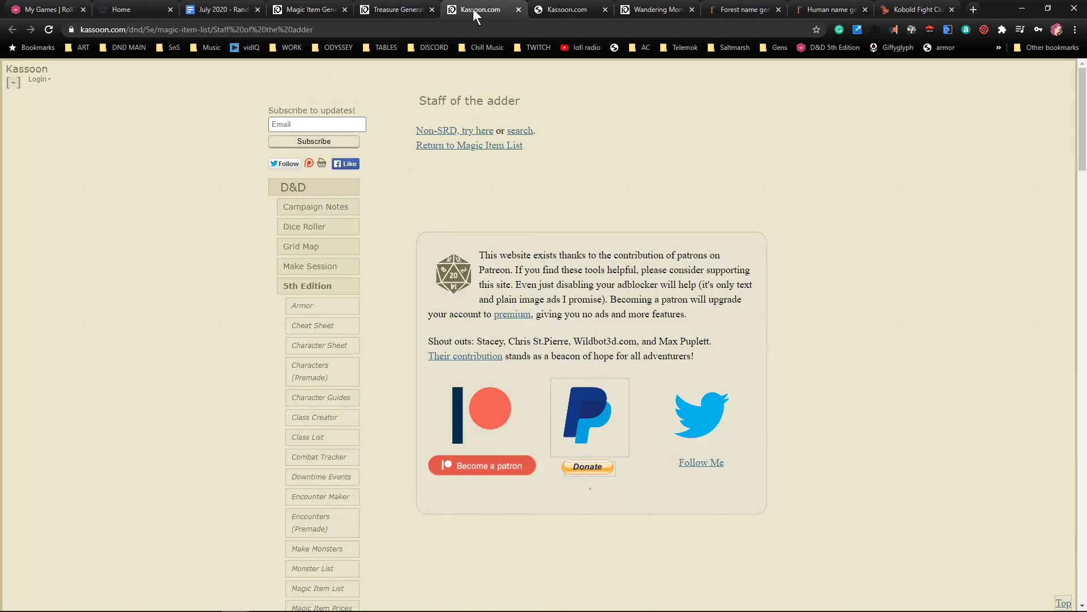
click(577, 11)
click(397, 10)
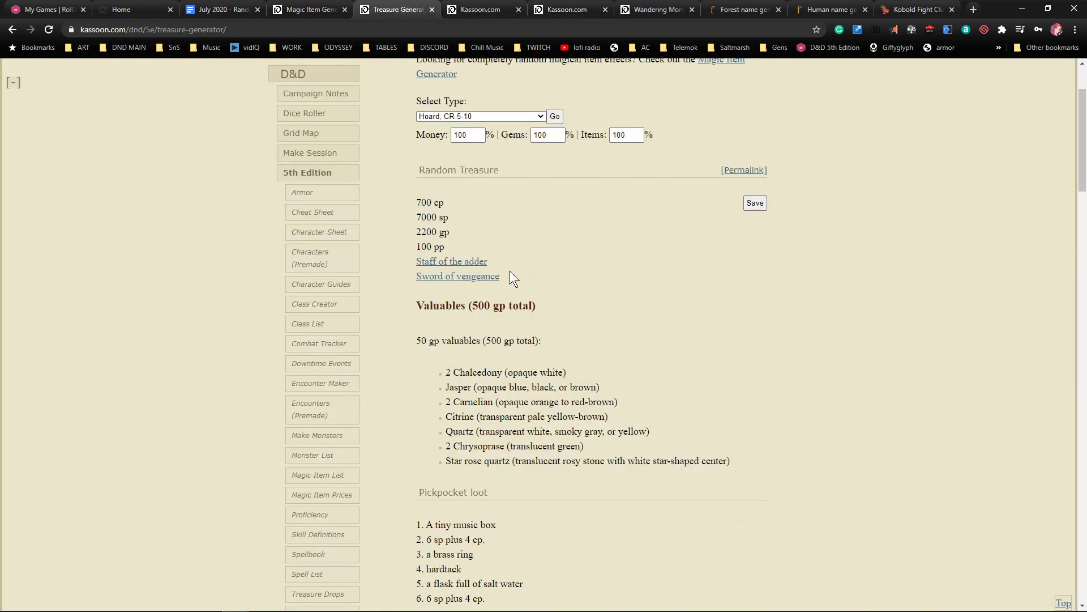
Select the whole generated hoard, from the coin amounts through the list of valuables, and return to the random adventure document
scroll(549, 340, down, 3)
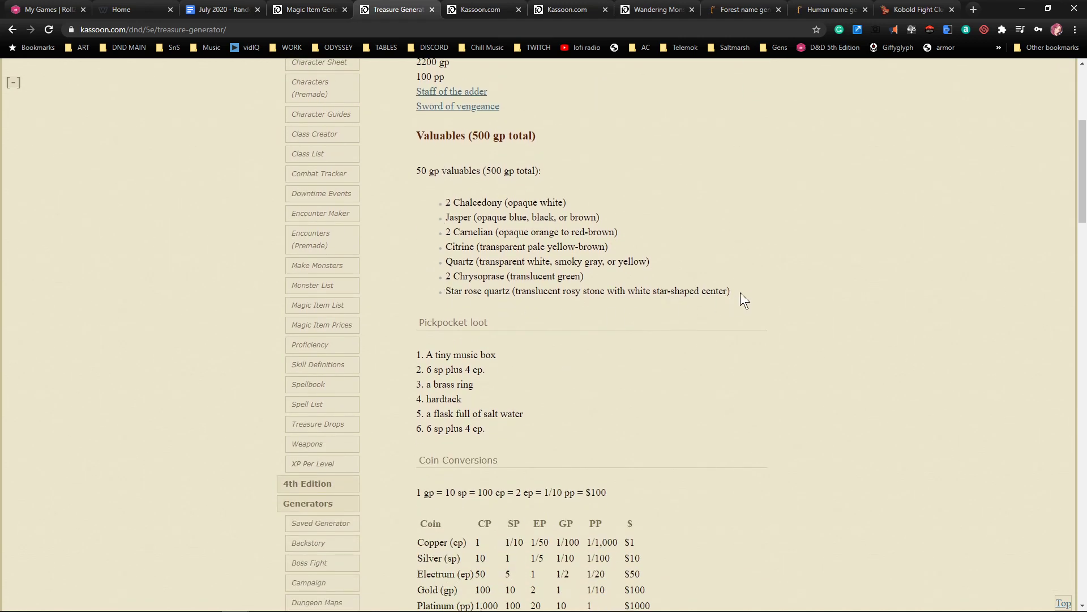
drag(740, 293, 418, 208)
scroll(508, 260, up, 3)
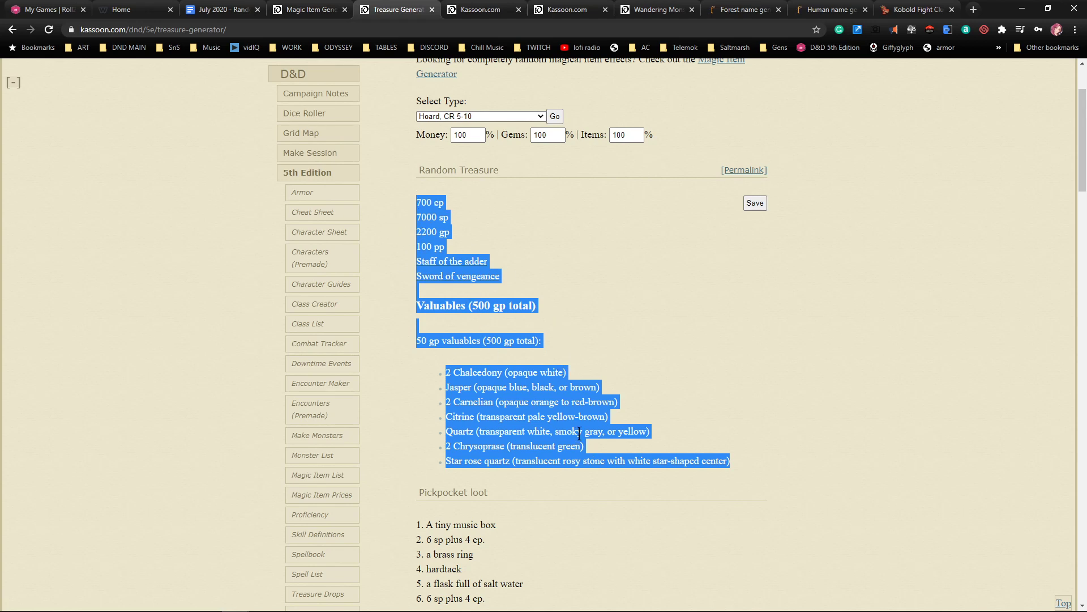
scroll(566, 426, down, 13)
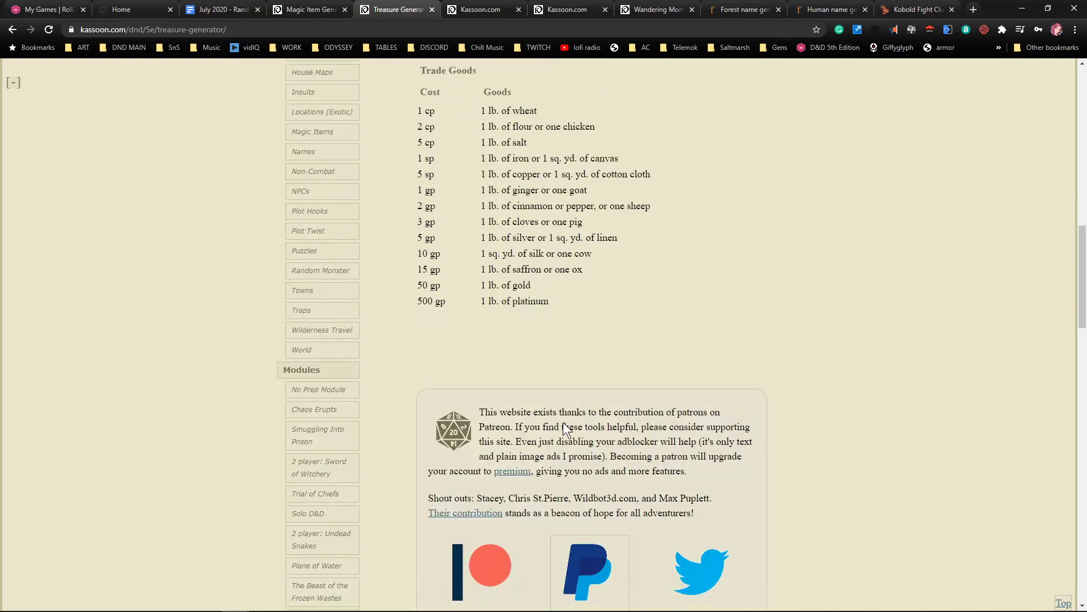
scroll(561, 422, up, 15)
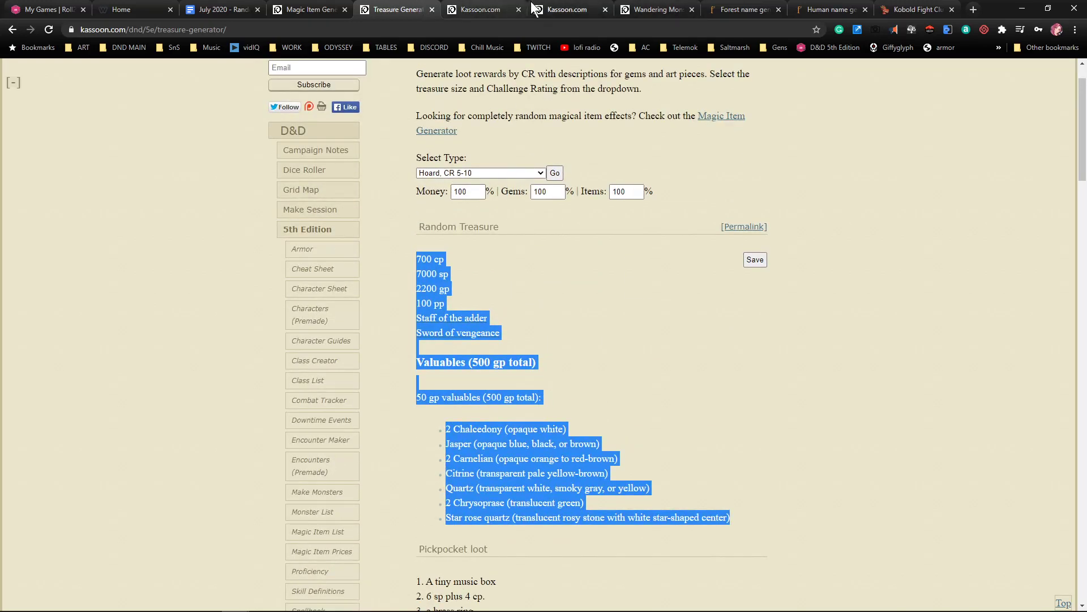
click(226, 10)
scroll(394, 357, up, 2)
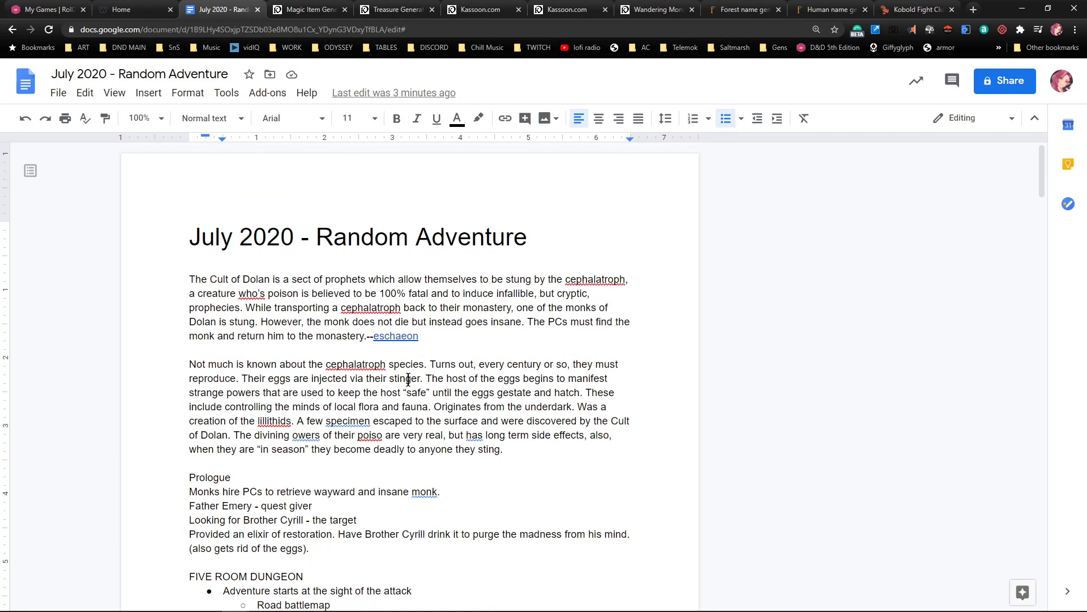
Add the line TREASURE below the forest weather table and paste the copied hoard beneath it
scroll(415, 385, down, 13)
scroll(416, 387, down, 20)
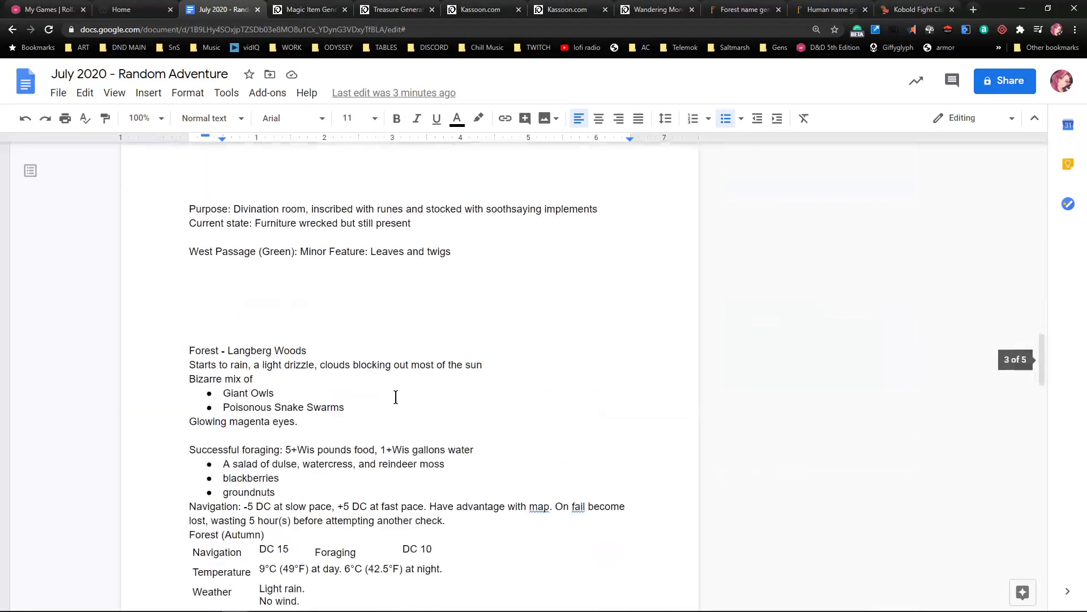
scroll(390, 395, up, 3)
click(230, 304)
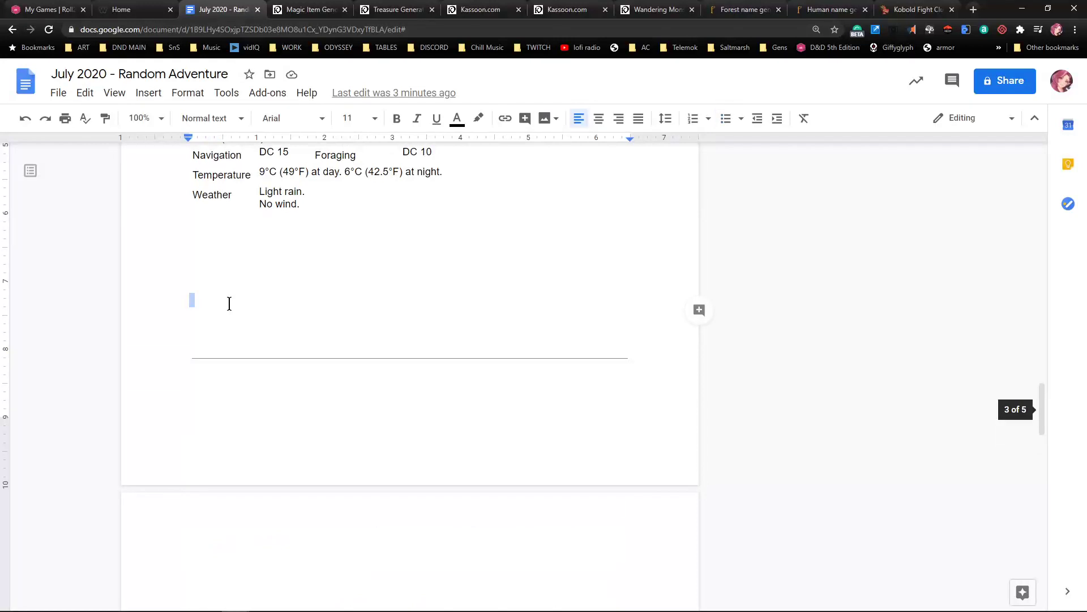
text(TREASURE)
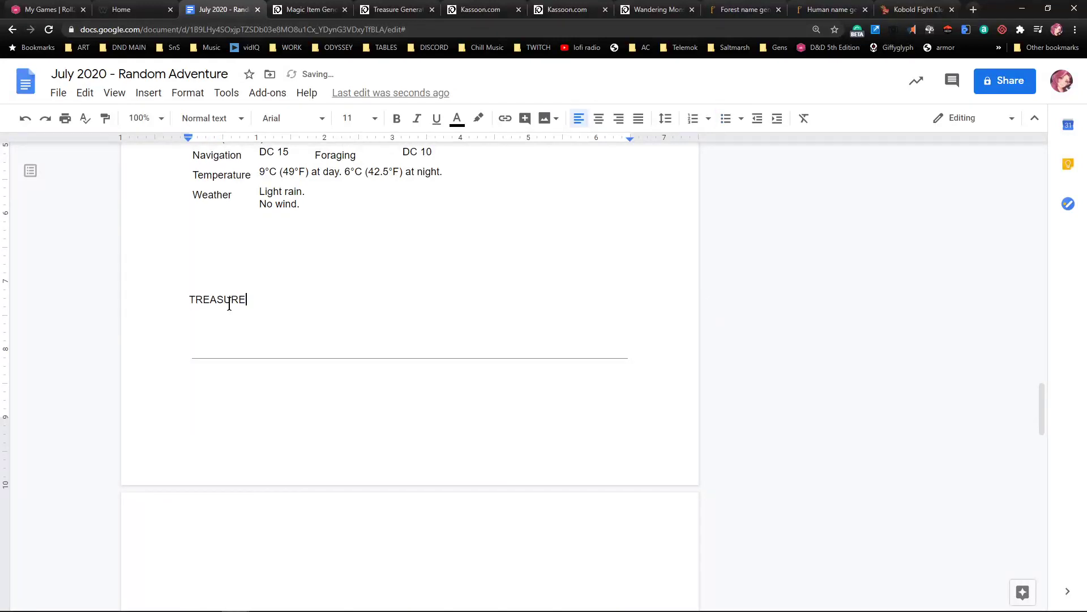
key(Return)
key(ctrl+v)
Format the TREASURE line as Heading 1
scroll(267, 236, up, 4)
scroll(224, 277, up, 2)
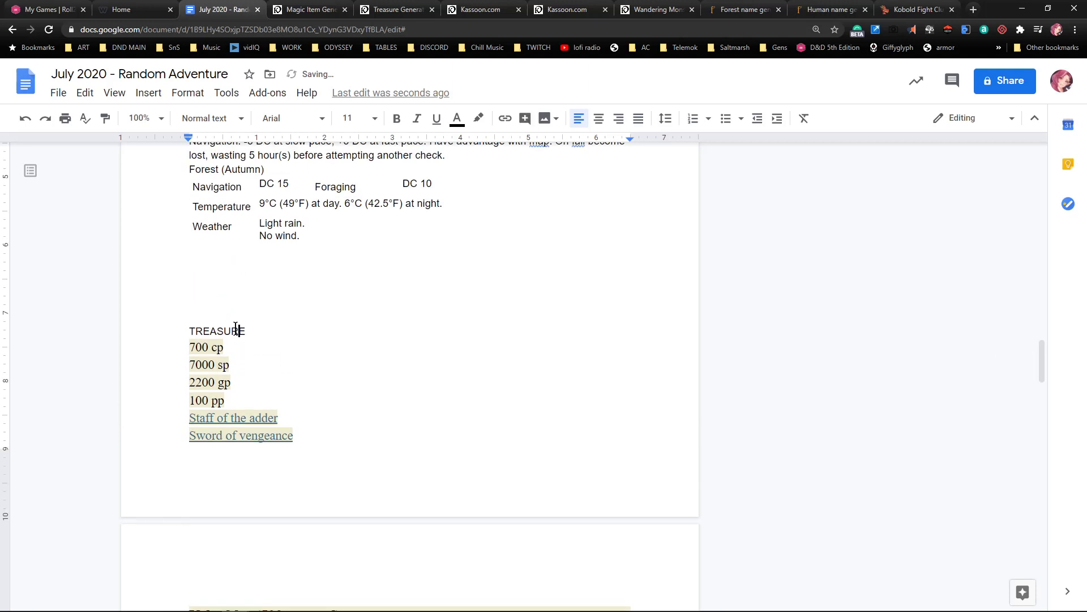
key(ctrl+alt+1)
scroll(326, 247, down, 3)
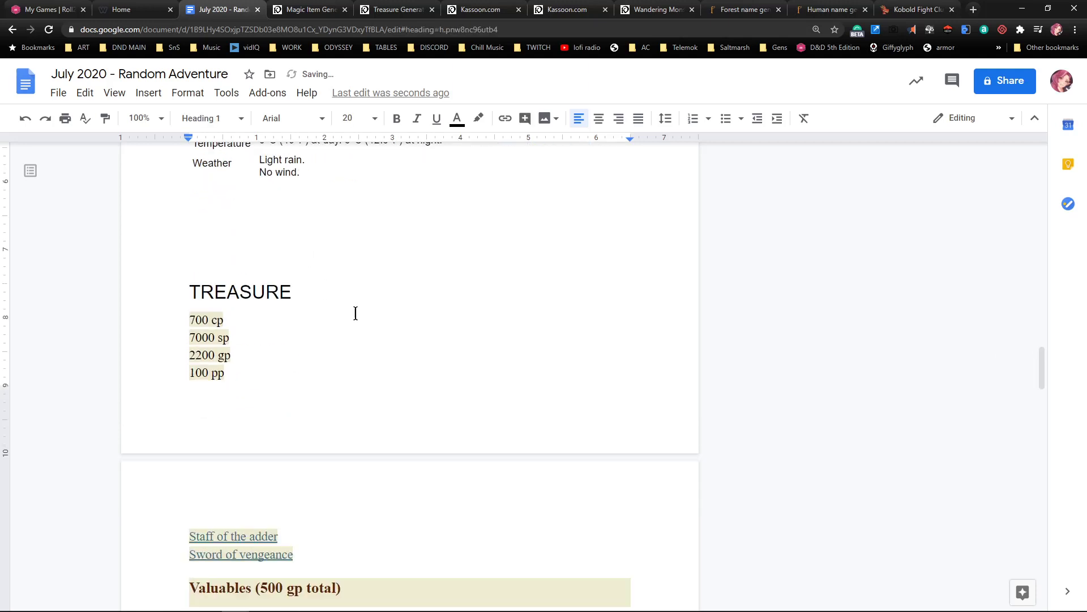
Append "- being used by kobolds" to both the Staff of the adder and Sword of vengeance lines
scroll(308, 329, down, 1)
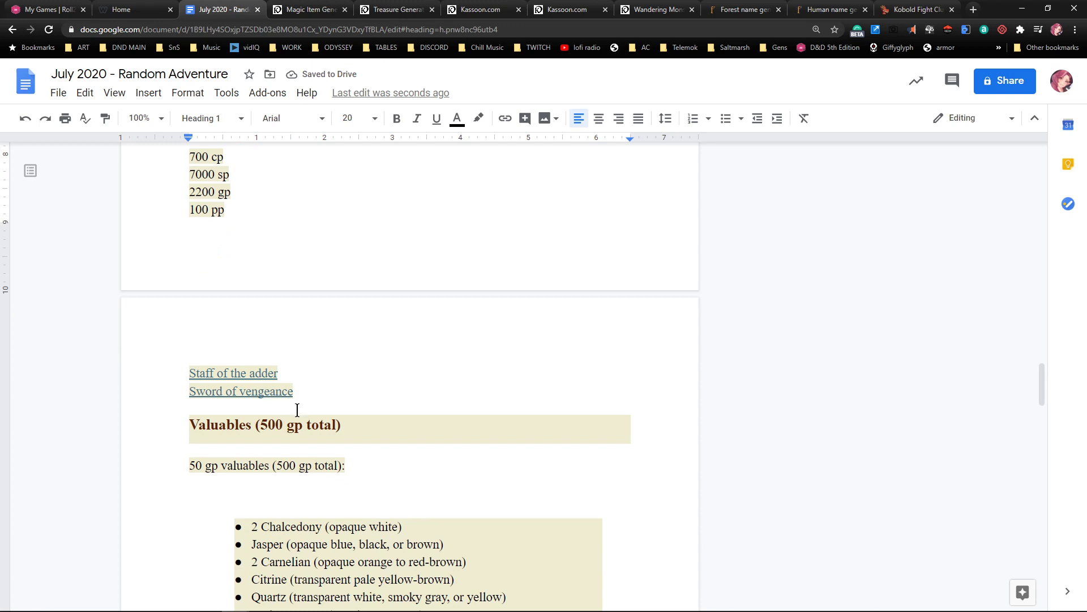
click(262, 374)
click(303, 370)
text(- being used by kobolds)
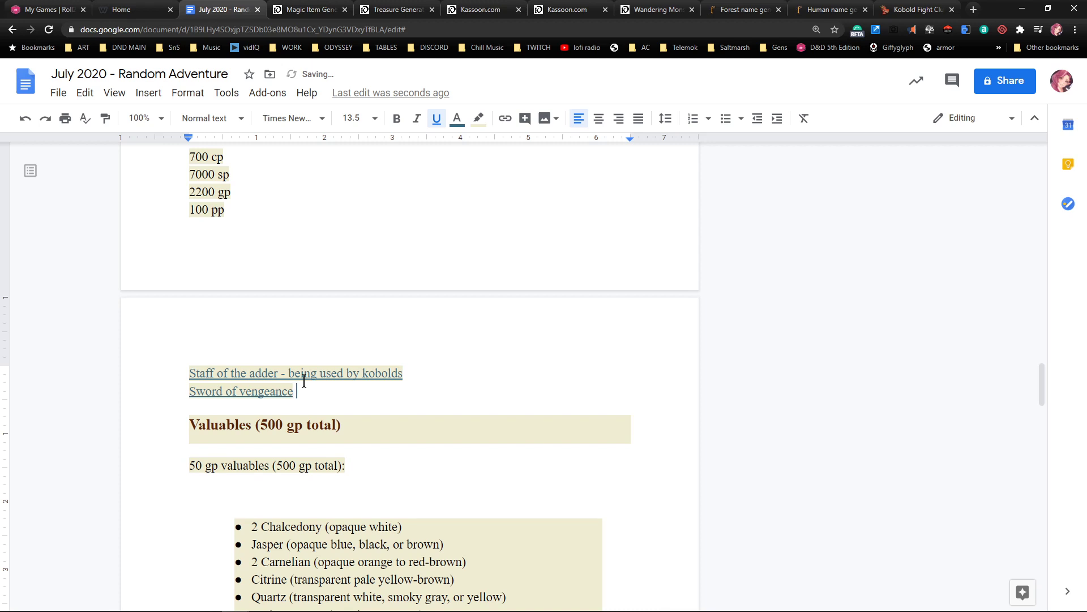
text(- being used by kobolds)
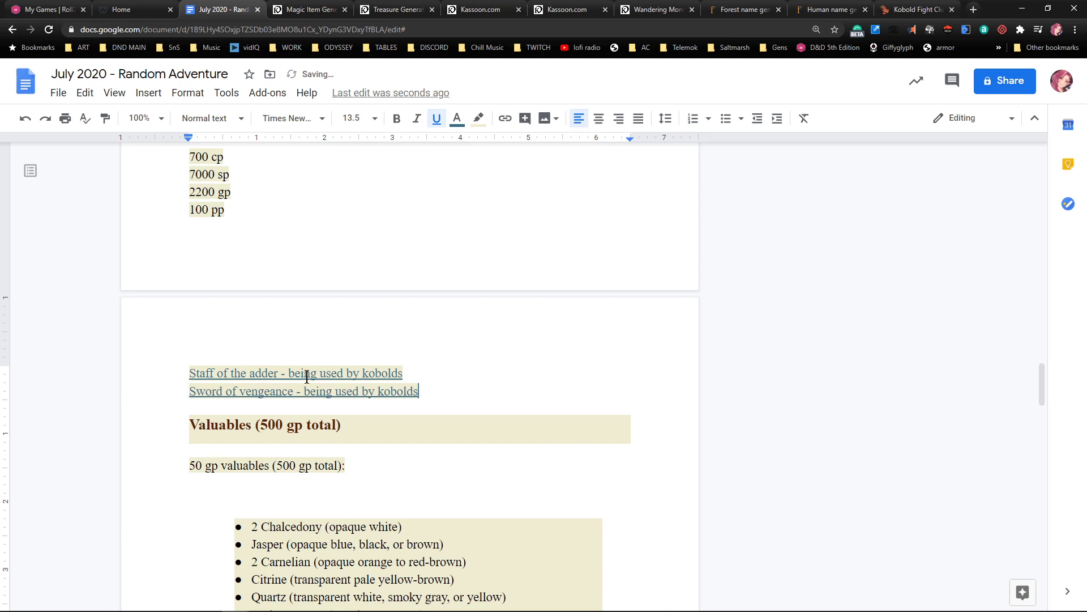
Set the hoard's gold amount to 200 gp and delete the platinum line
scroll(306, 376, up, 2)
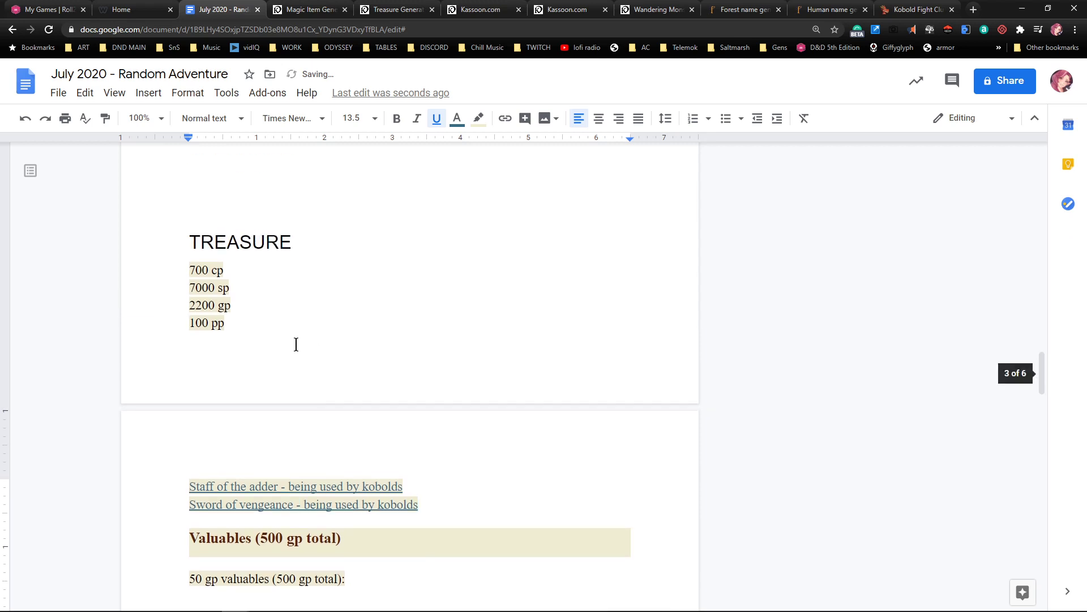
drag(226, 323, 192, 323)
click(193, 307)
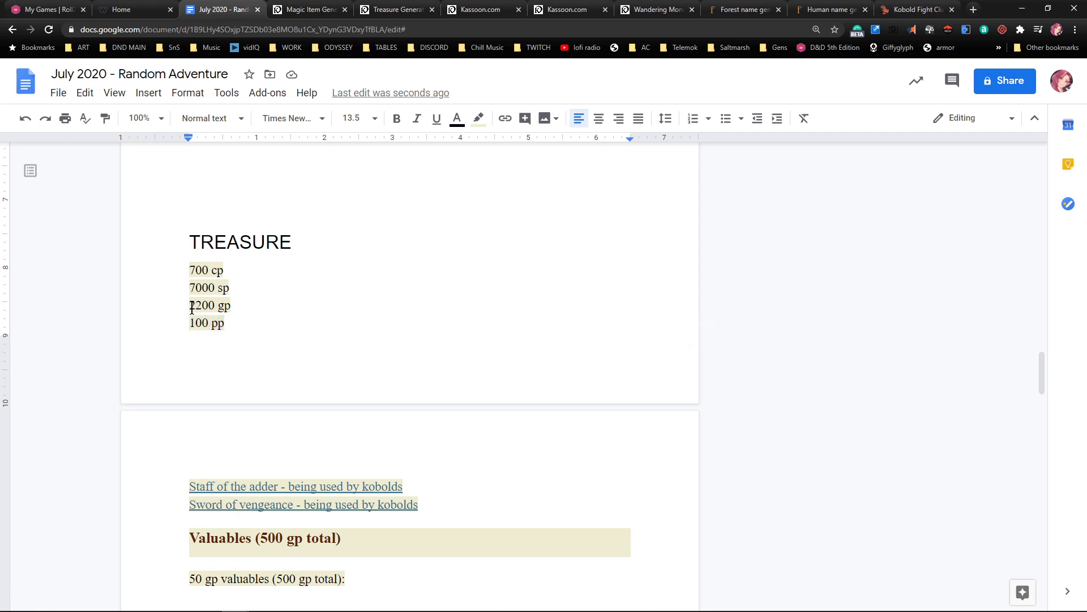
key(BackSpace)
drag(226, 323, 185, 323)
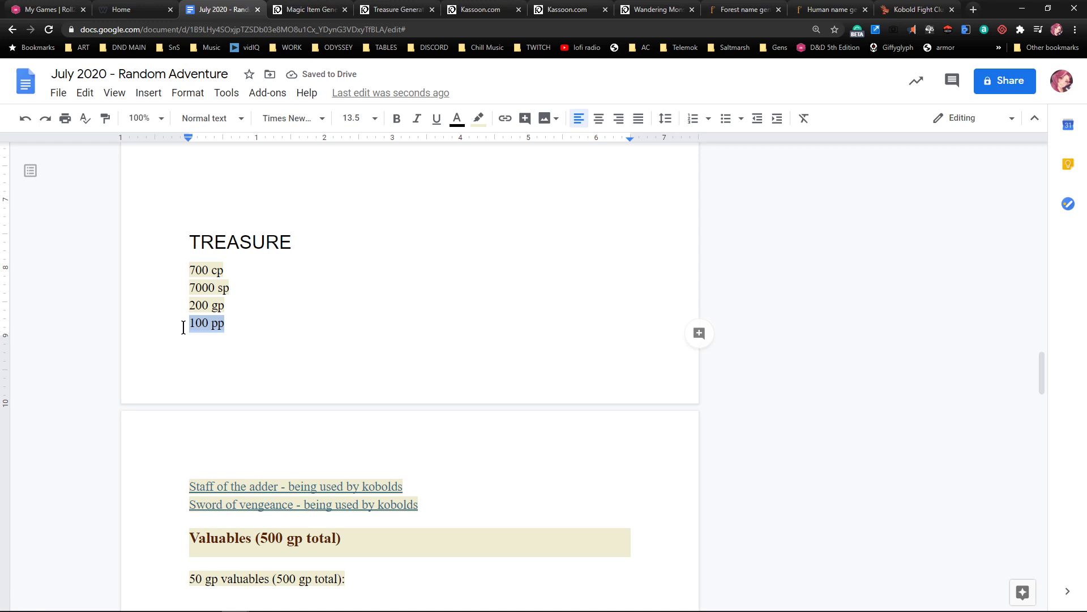
key(BackSpace)
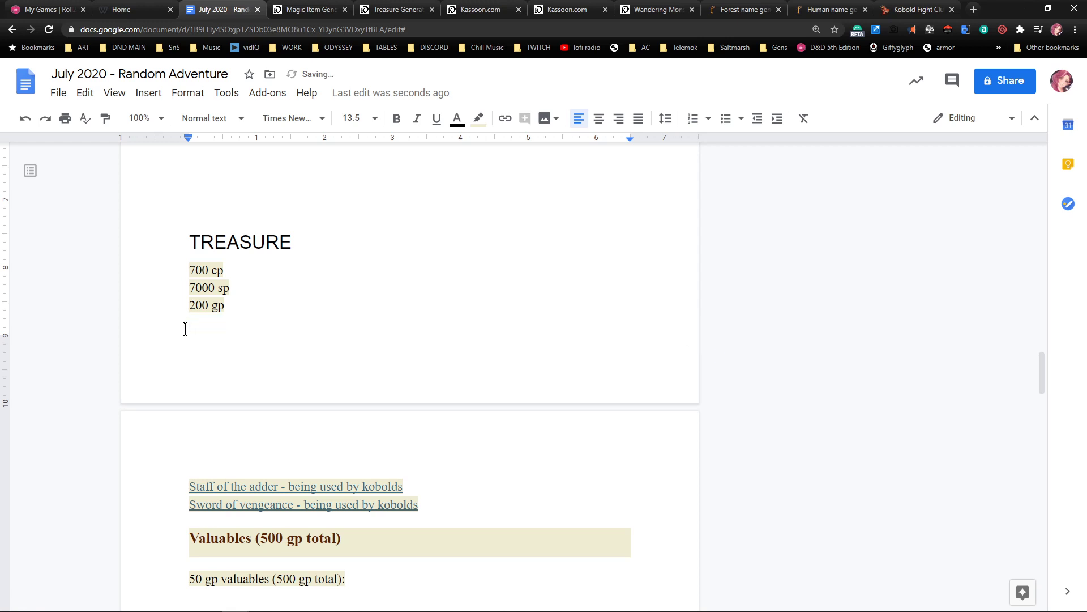
key(BackSpace)
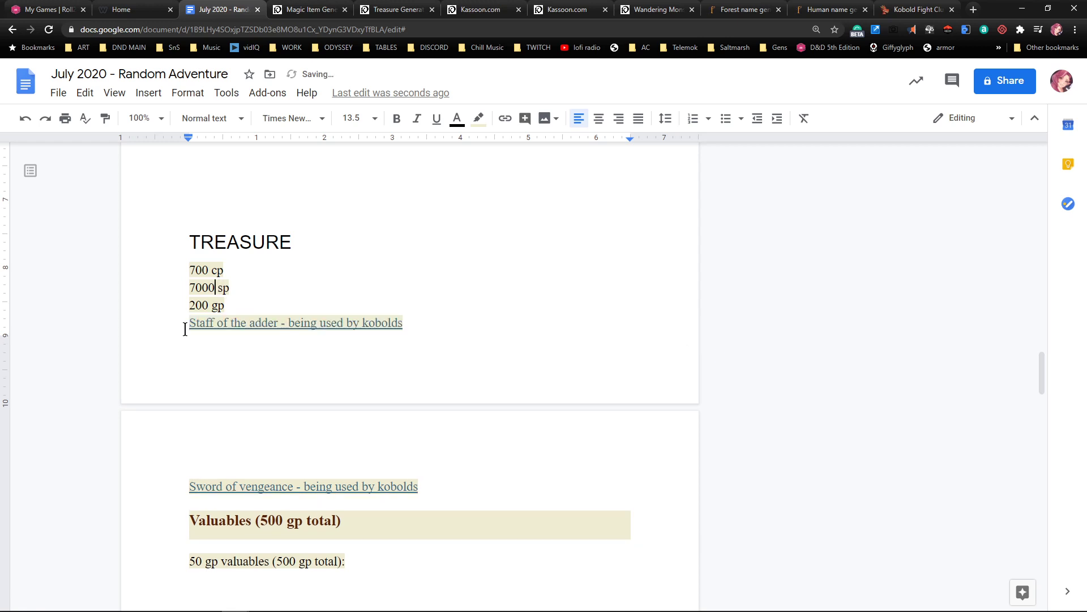
Insert the line "Starter Horde for Copper Wyrmling" between the TREASURE heading and the coin amounts
key(Left)
key(Left)
key(Return)
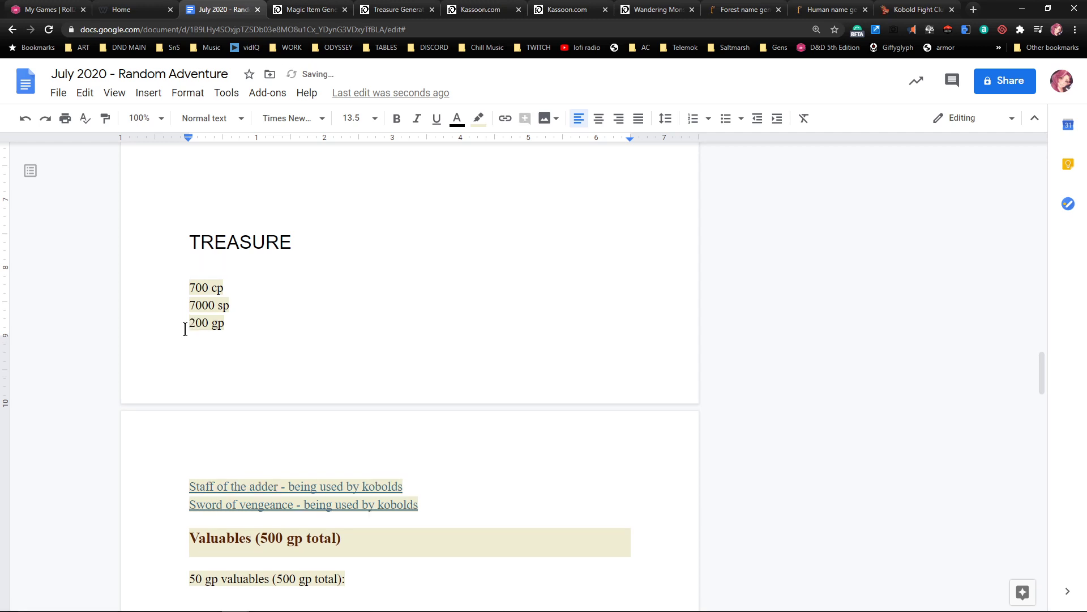
text(Starter Horde for)
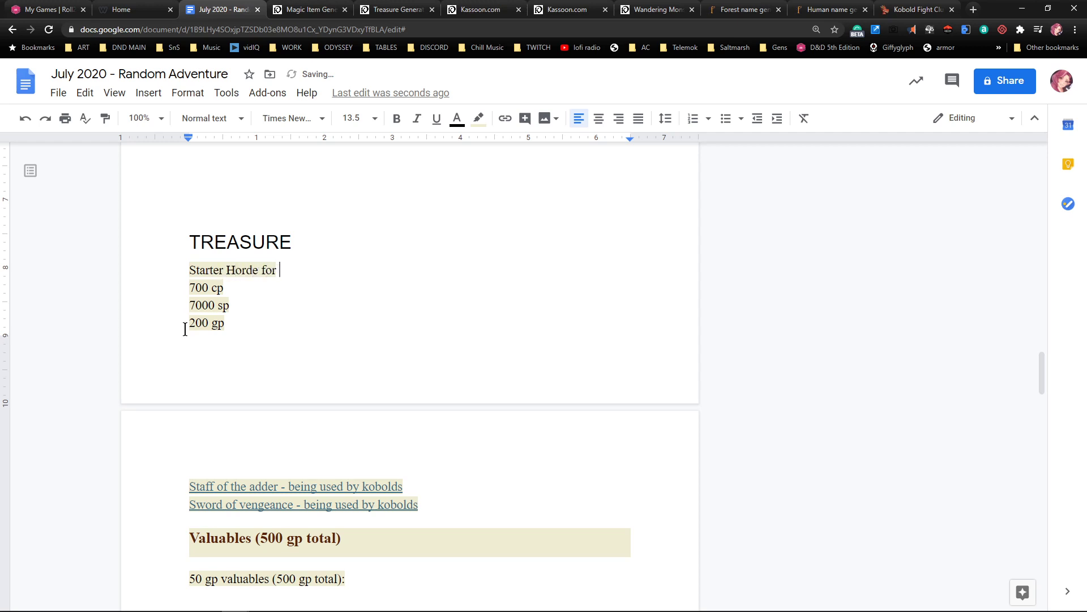
text( Copper Wyrmling)
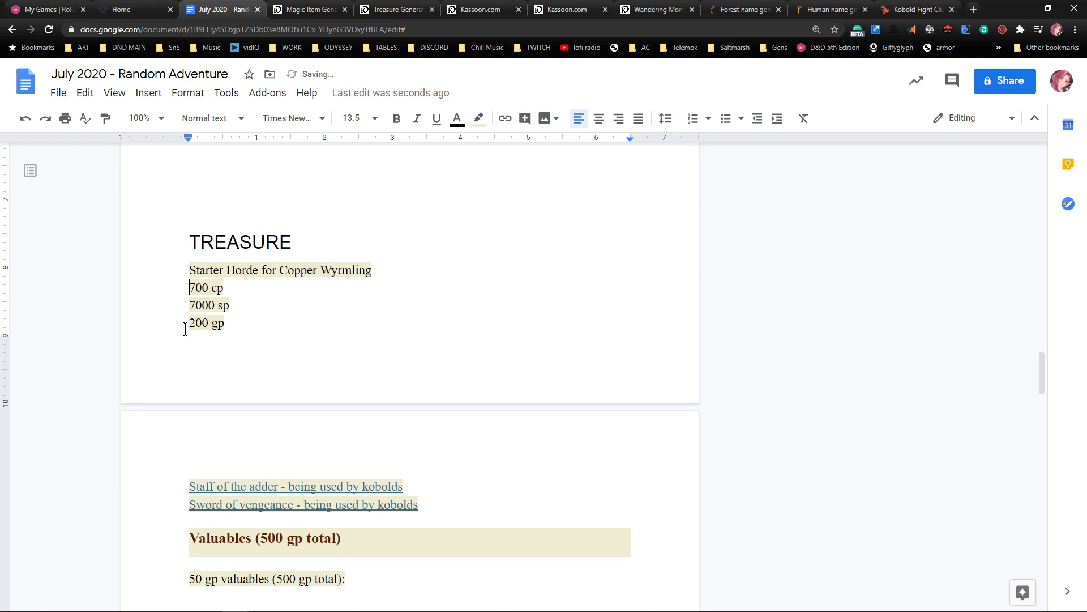
Set the hoard's silver amount to 700 sp
scroll(258, 324, down, 2)
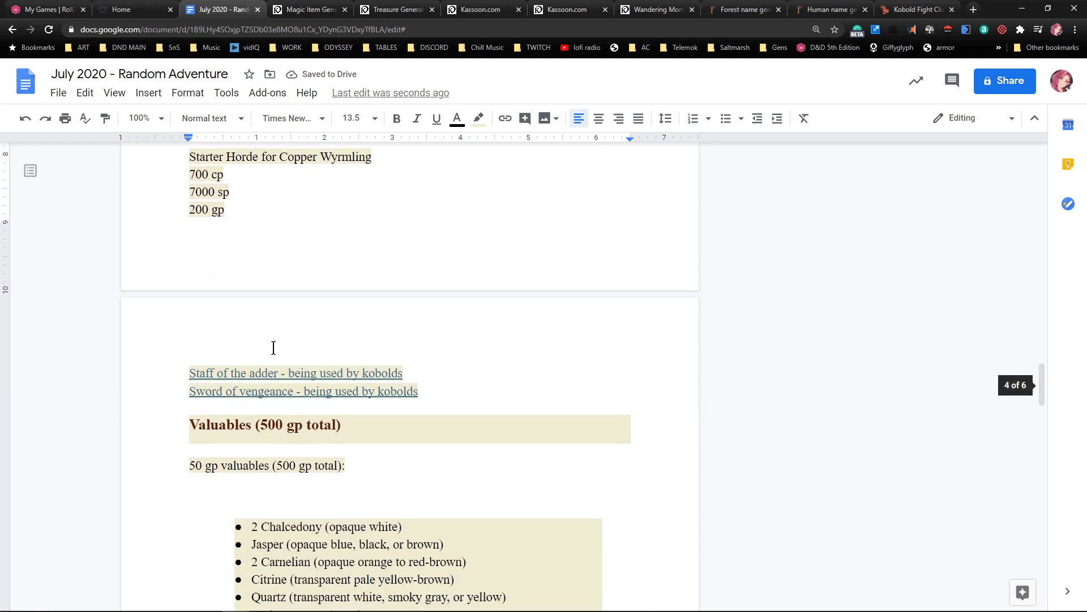
scroll(248, 235, up, 1)
scroll(238, 301, down, 2)
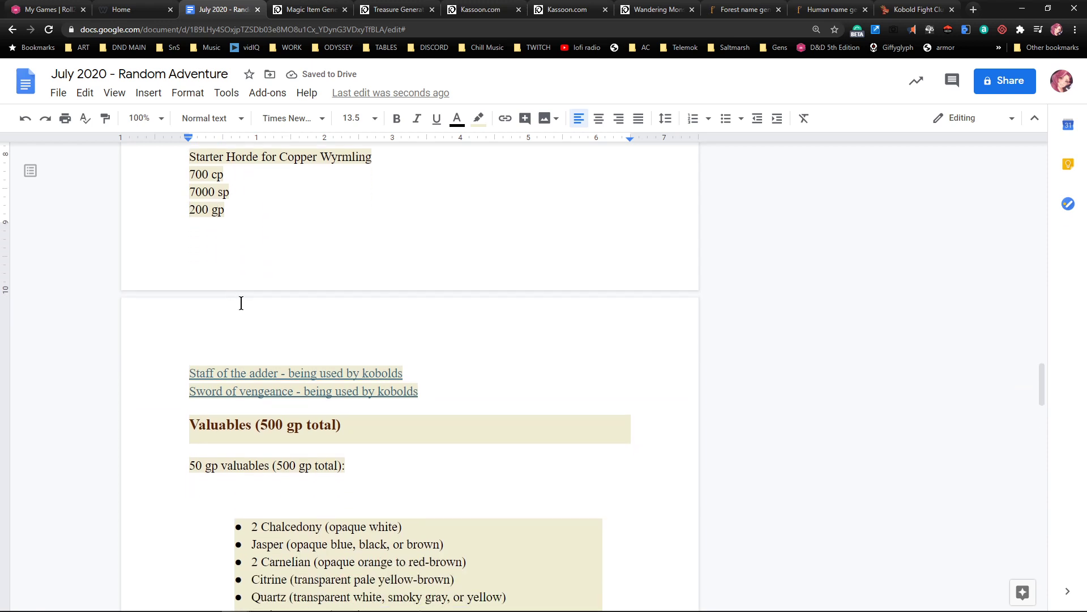
scroll(227, 360, down, 2)
scroll(251, 359, up, 5)
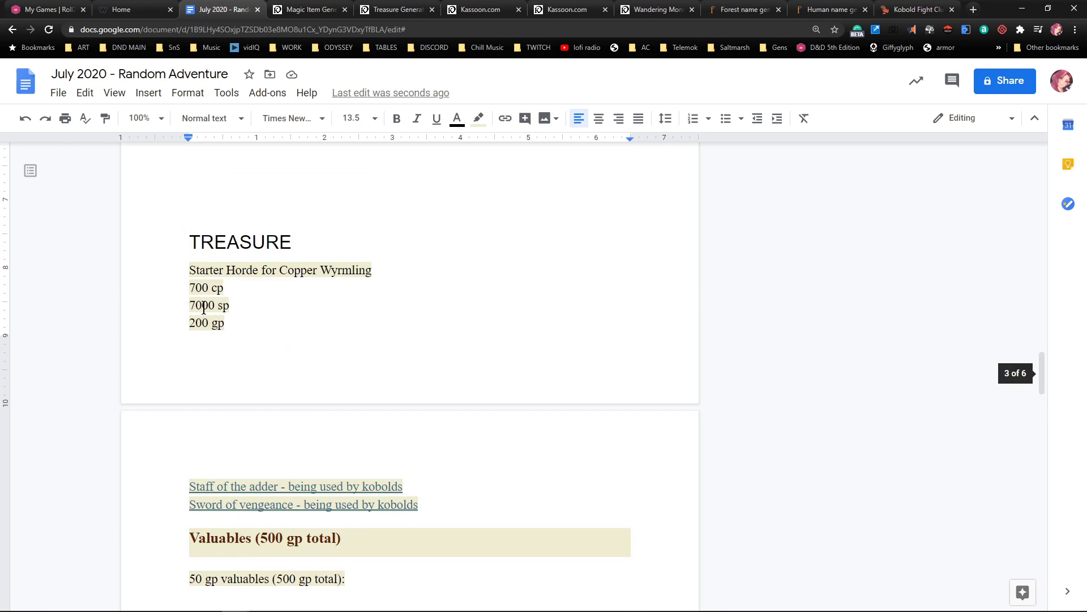
drag(209, 306, 214, 306)
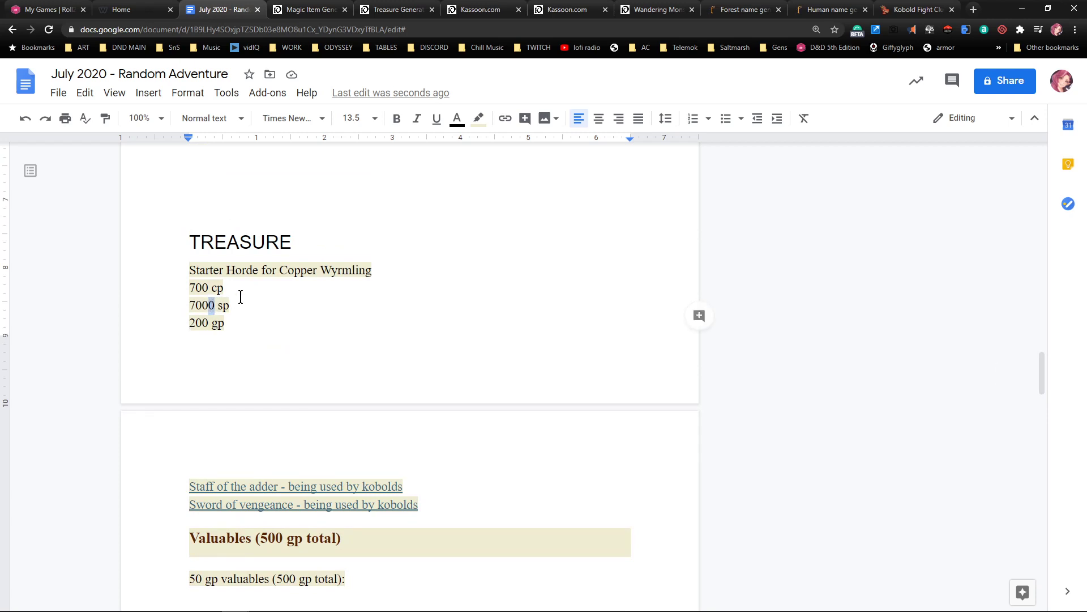
key(BackSpace)
Set the hoard's gold amount to 100 gp
scroll(224, 329, down, 1)
scroll(223, 328, down, 6)
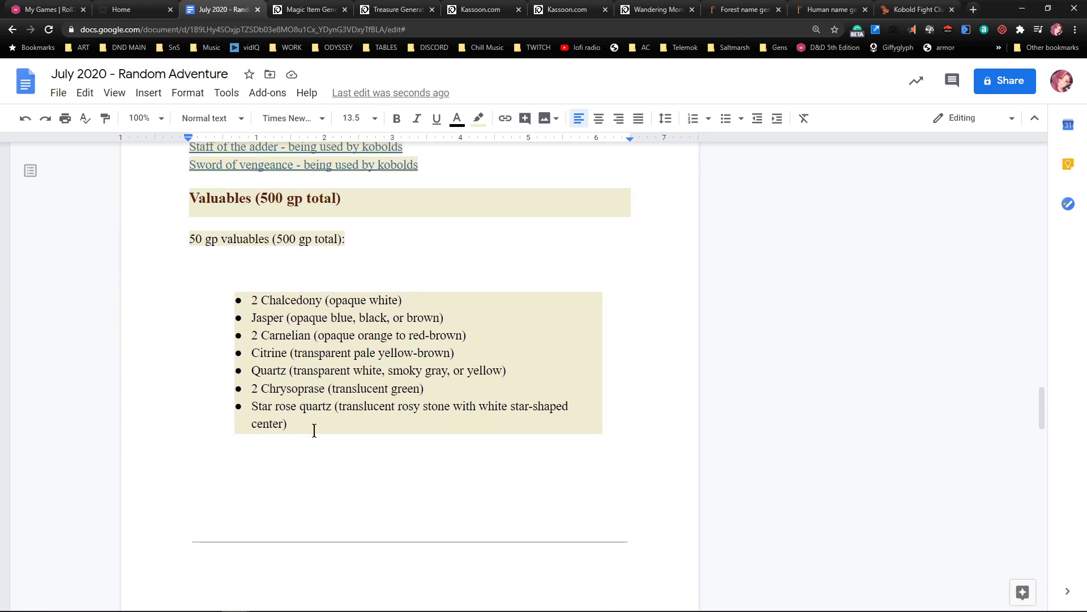
scroll(314, 428, up, 5)
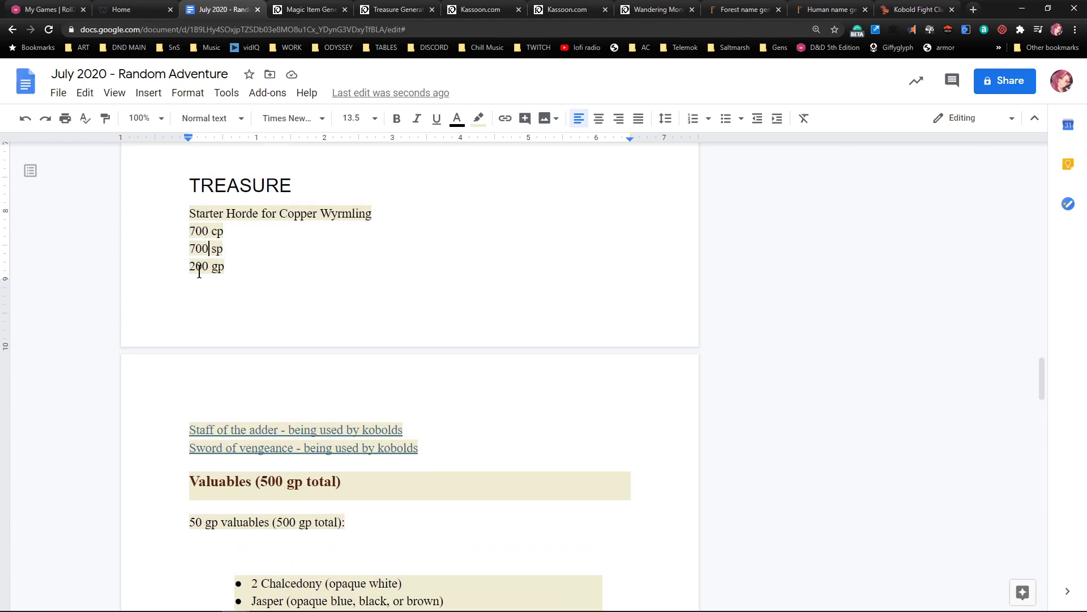
click(191, 268)
key(Delete)
text(1)
Try to remove the blank space between the 50 gp valuables line and the gem list
scroll(494, 384, down, 2)
scroll(494, 384, down, 8)
scroll(475, 385, up, 9)
scroll(447, 389, down, 2)
click(303, 413)
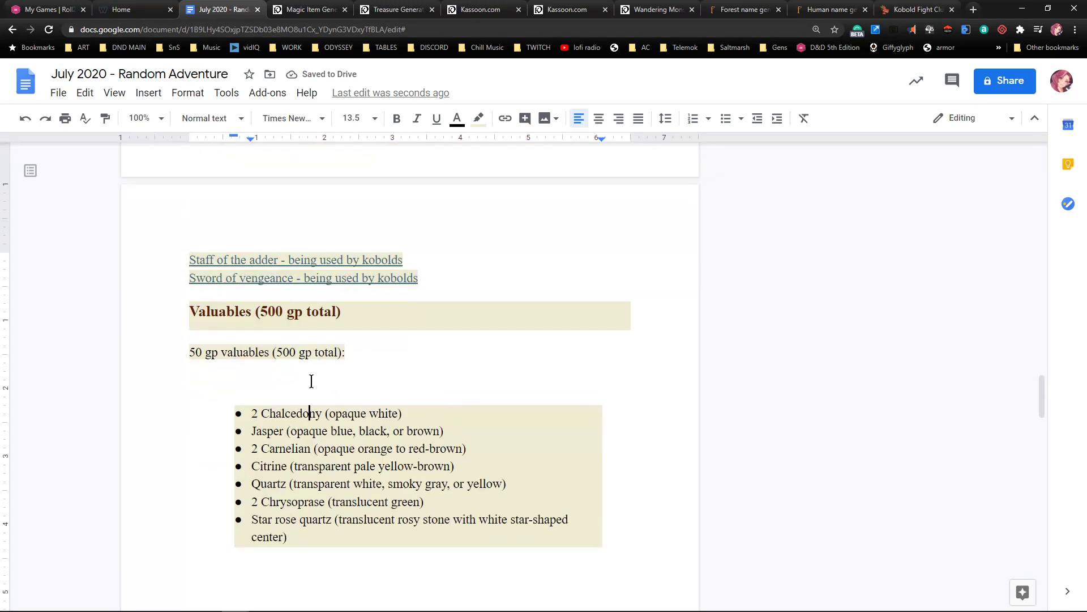
click(351, 353)
key(Delete)
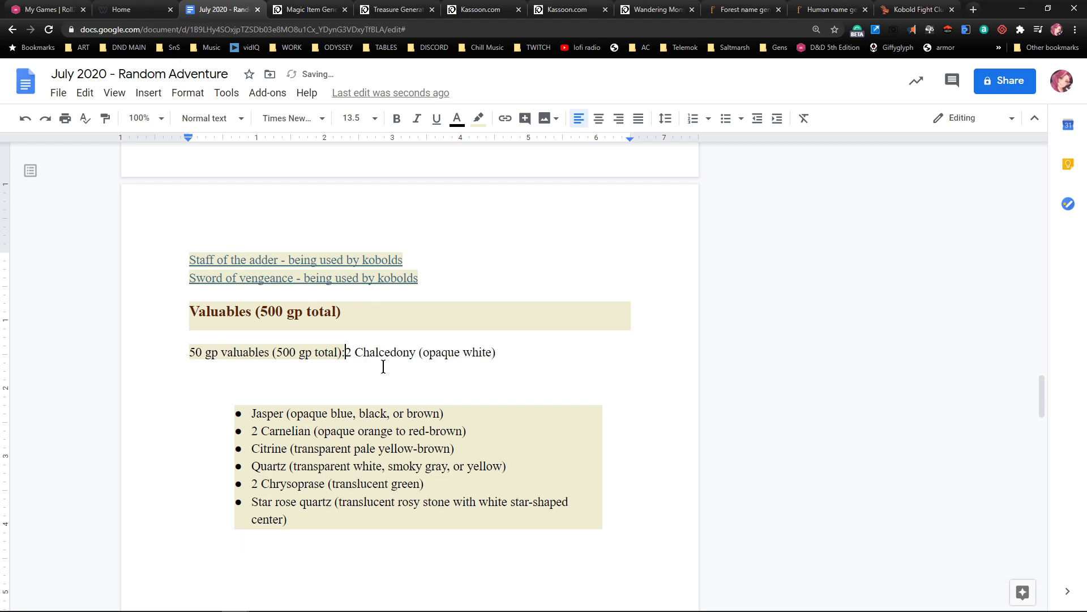
key(ctrl+z)
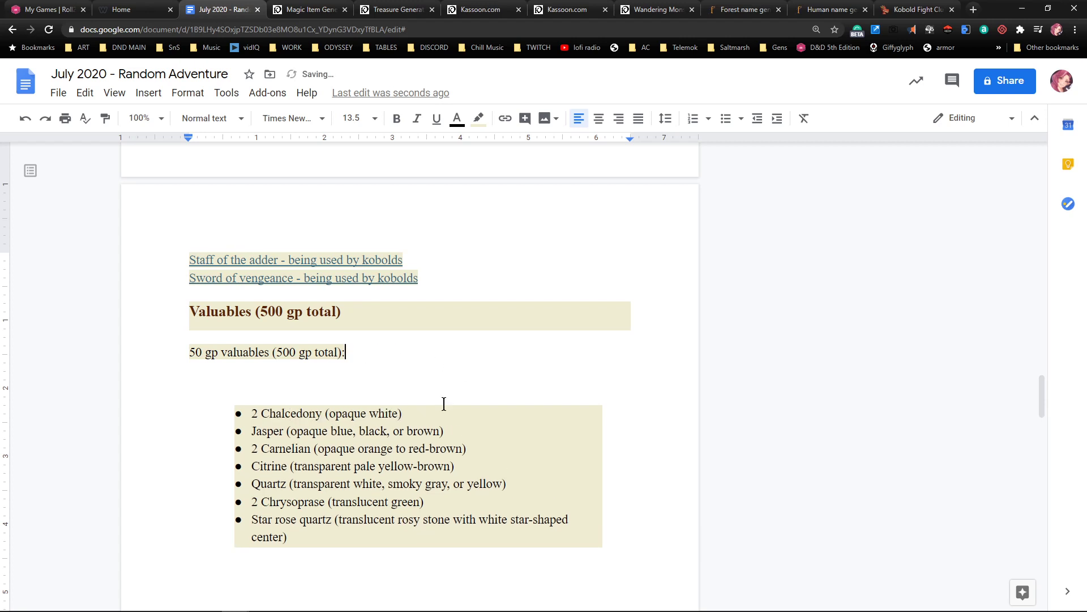
Add an unbulleted line "Final Room Treasure" below the gem list, followed by blank lines
scroll(444, 391, up, 4)
scroll(371, 337, down, 3)
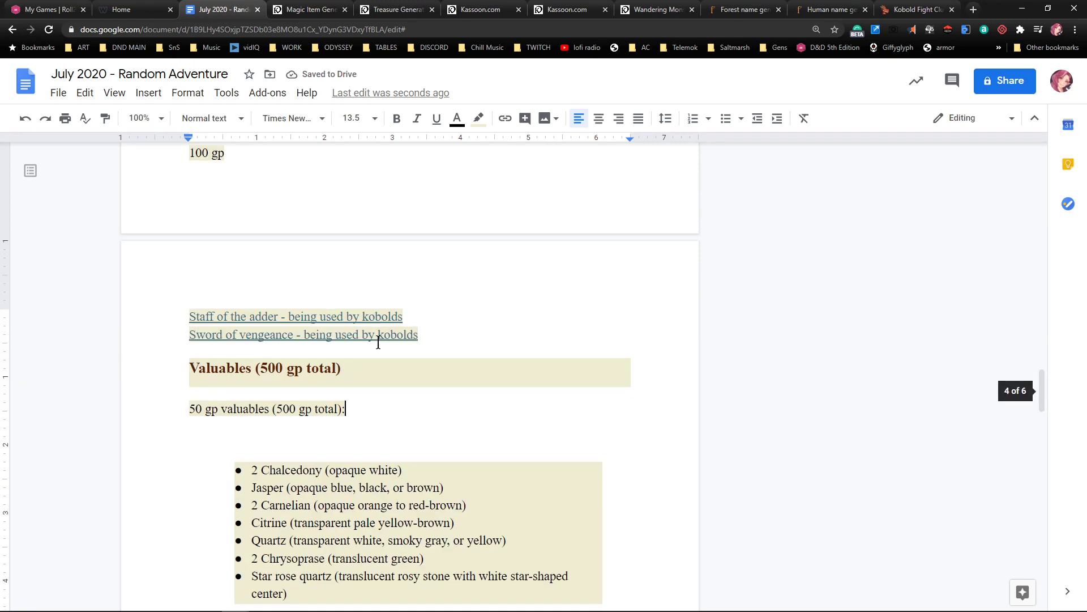
scroll(396, 368, down, 3)
click(436, 427)
key(Return)
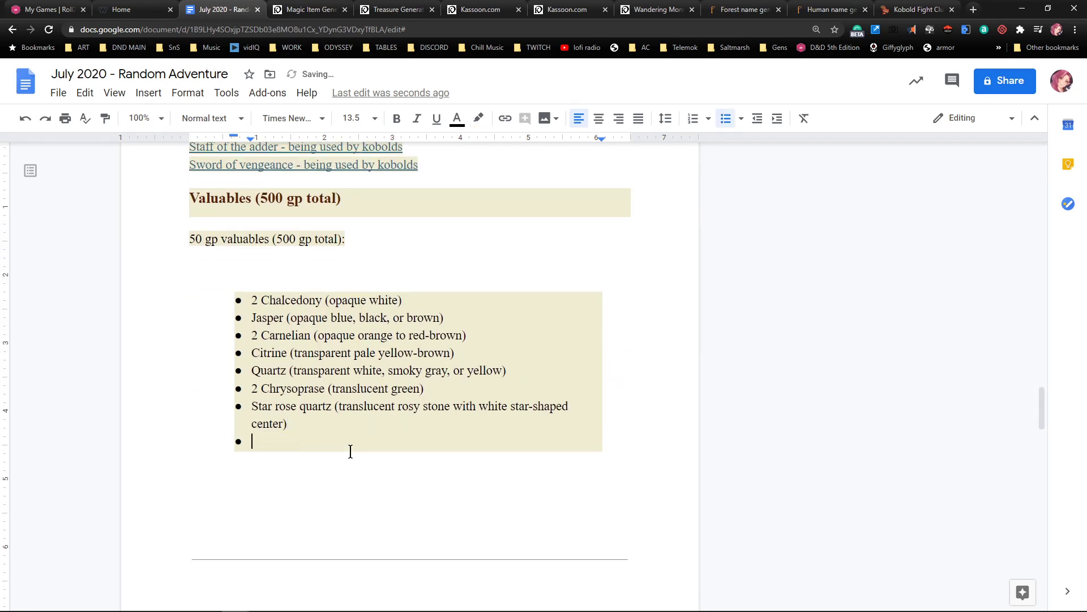
key(Return)
key(Return)
key(Return)
key(Return)
key(BackSpace)
key(BackSpace)
key(BackSpace)
text(Final Room Treasure)
key(Return)
key(Return)
key(Return)
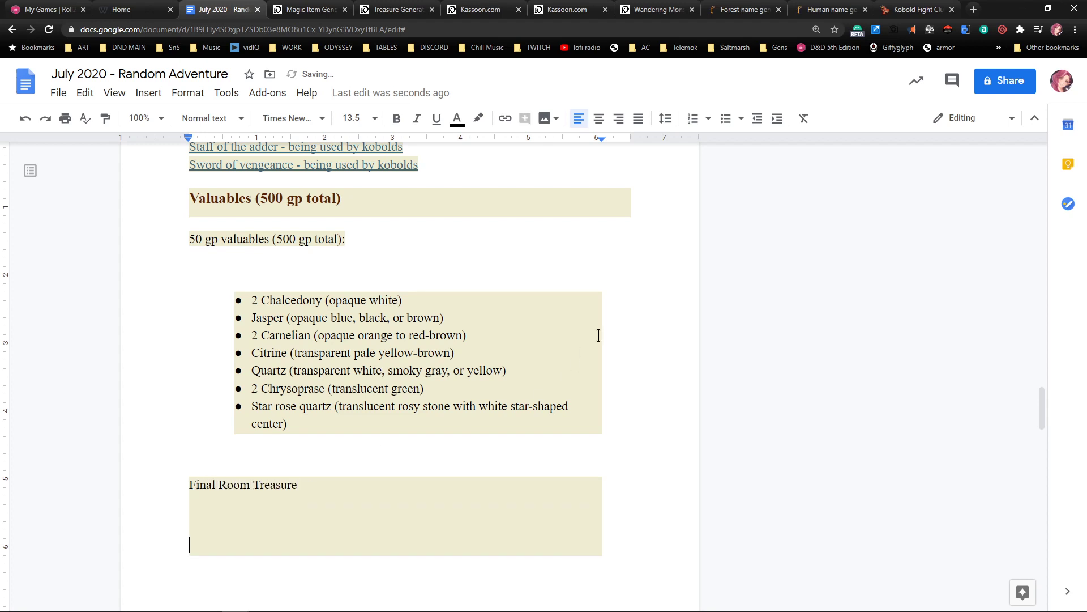
Switch to the Magic Item Generator and generate new sets of random magic items
click(642, 12)
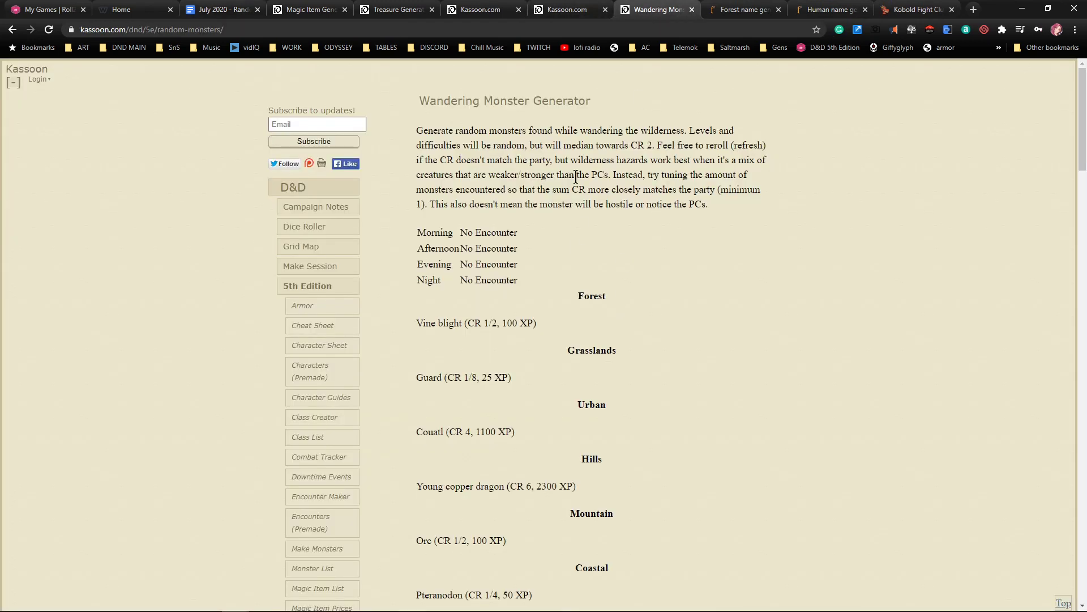
click(477, 13)
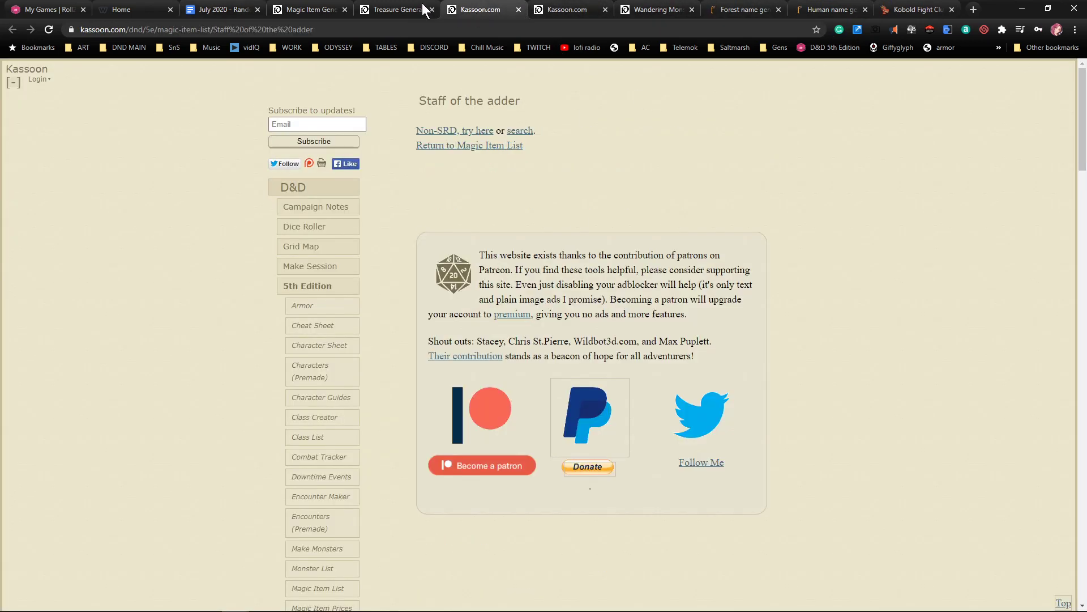
click(312, 12)
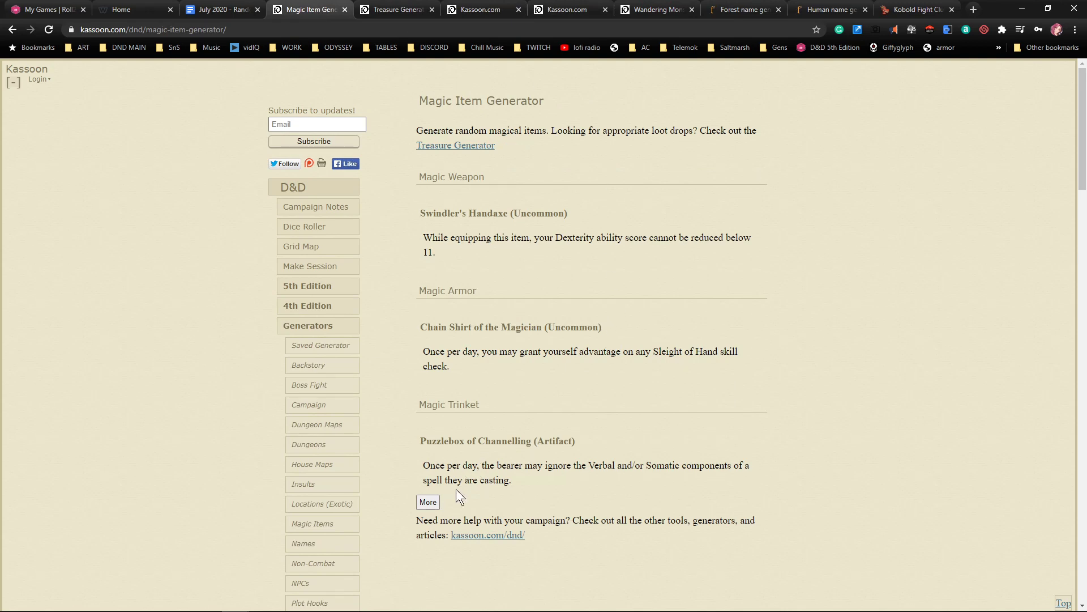
click(426, 504)
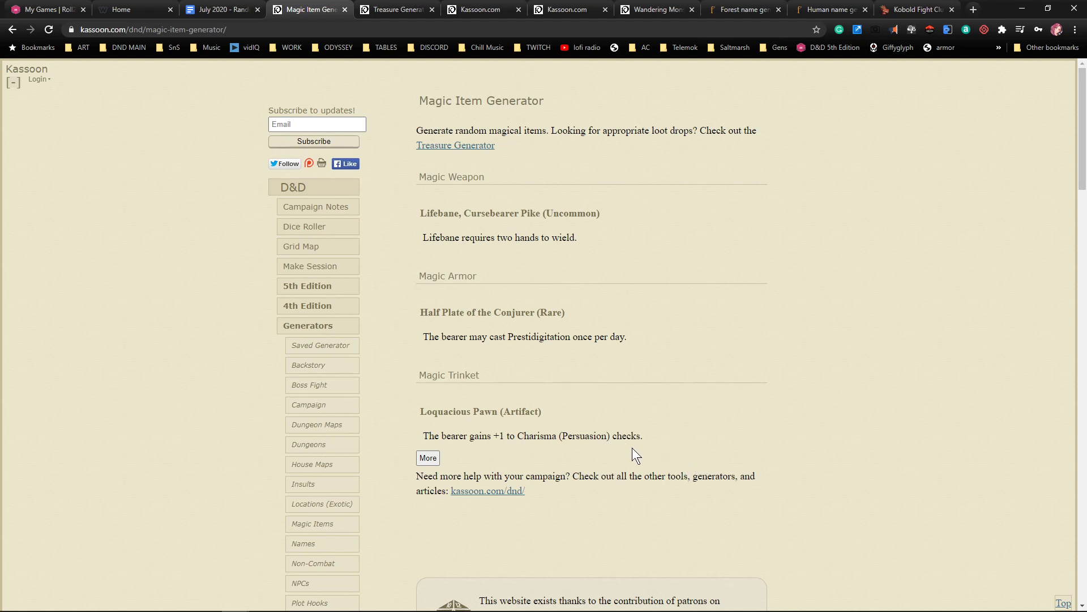
drag(654, 440, 592, 431)
click(430, 458)
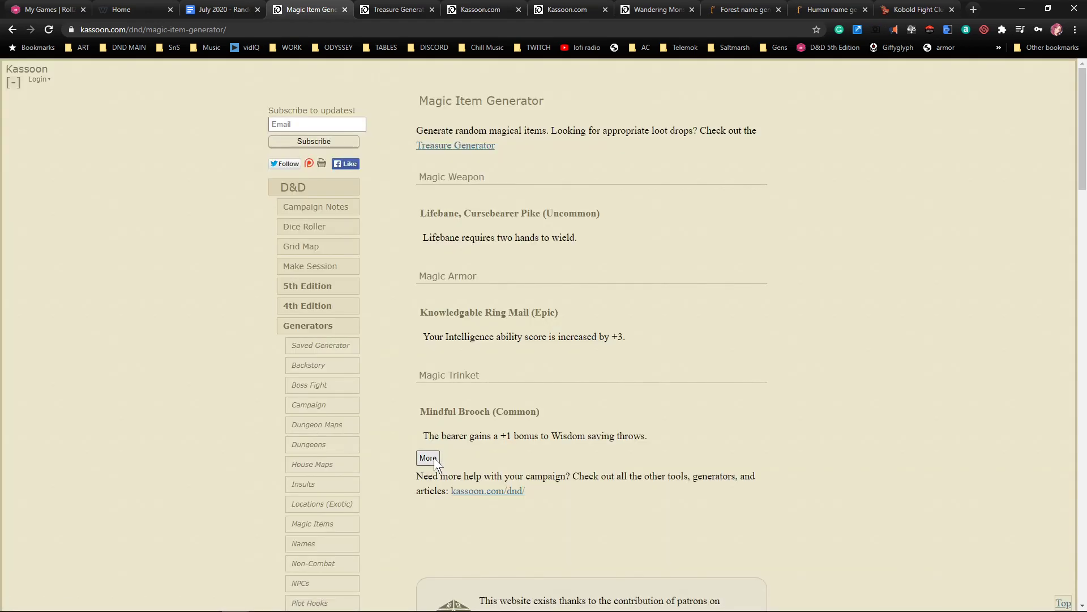
Copy the Mindful Brooch (Common) entry with its description into the adventure document below "Final Room Treasure"
drag(648, 434, 420, 416)
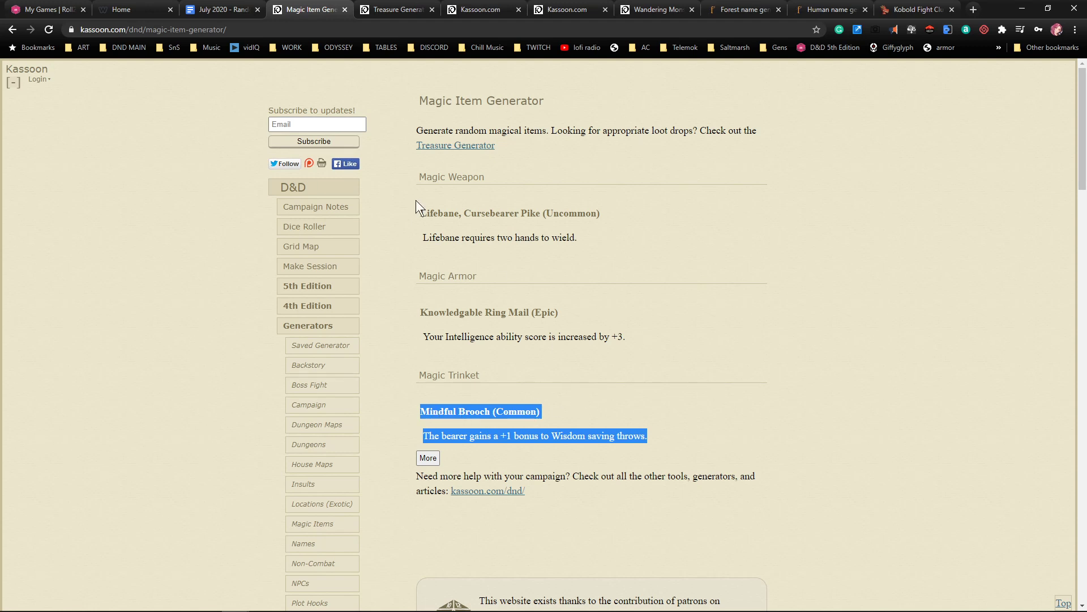
click(231, 12)
click(230, 493)
click(309, 497)
key(Down)
key(Down)
key(Down)
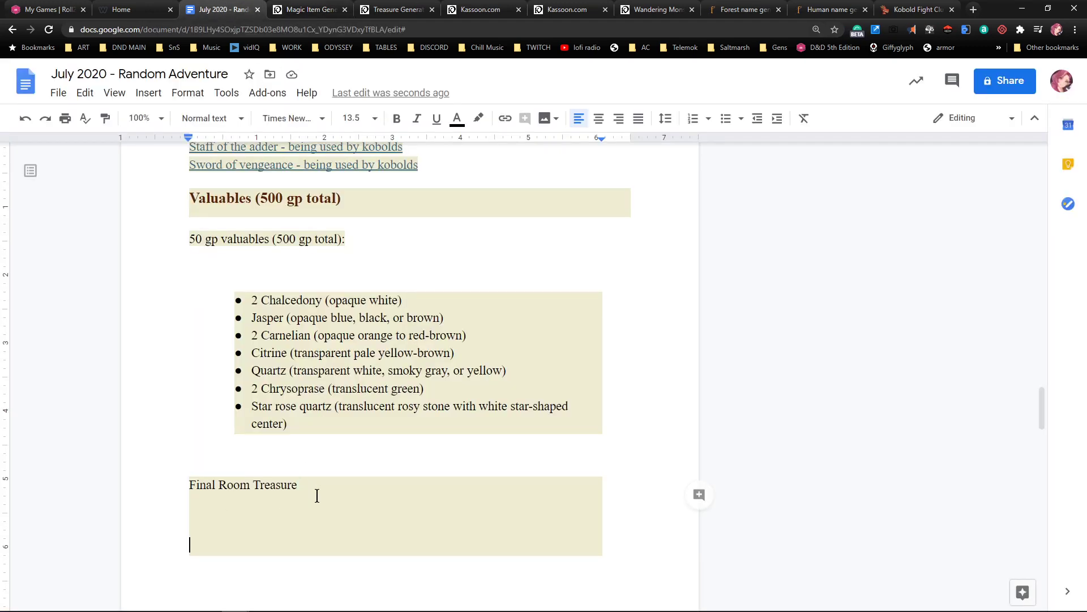
Write "A small chest of gems, that also contains" below "Final Room Treasure", followed by blank lines above the Mindful Brooch entry
key(BackSpace)
key(BackSpace)
key(BackSpace)
key(ctrl+z)
text(A small)
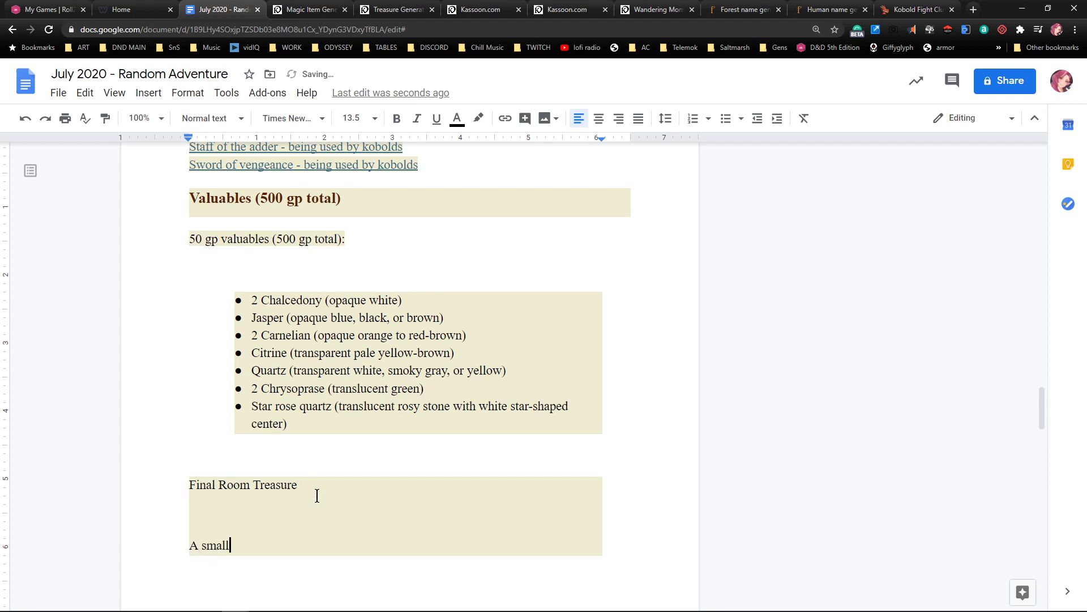
text( chest of gems, that also contains)
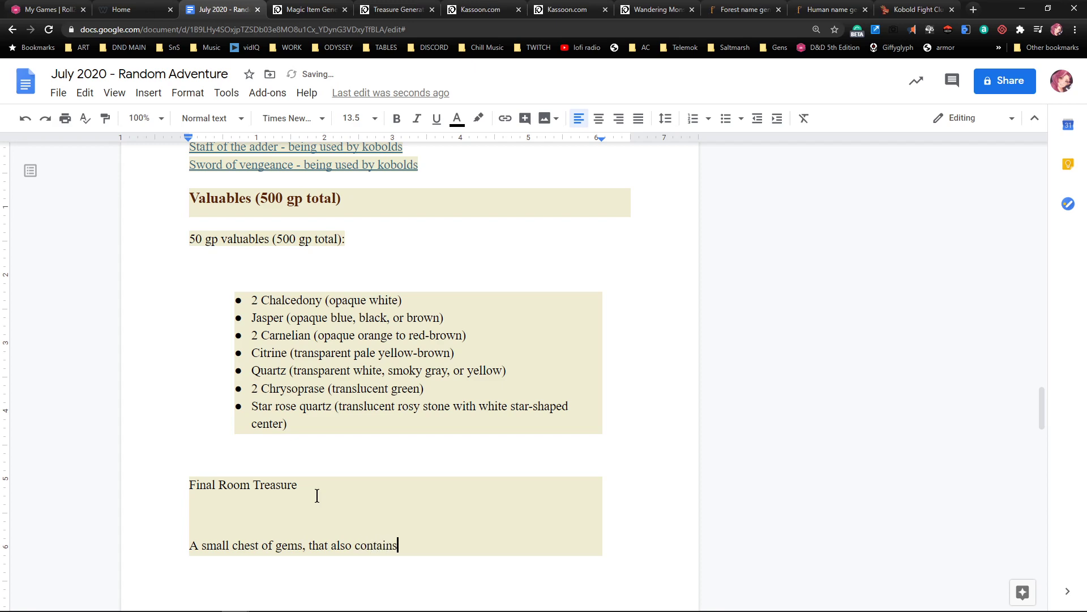
key(Return)
key(Return)
key(Return)
scroll(316, 495, down, 5)
scroll(340, 470, up, 2)
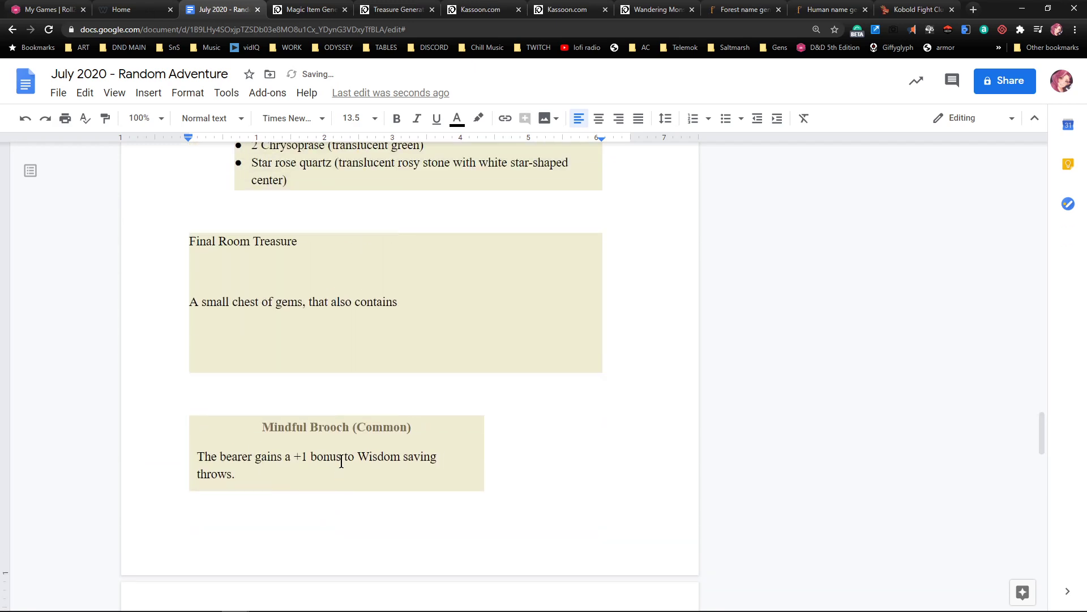
Copy the citrine, quartz, chrysoprase and star rose quartz entries from the hoard's gem list and remove them there
scroll(342, 461, up, 8)
scroll(356, 440, down, 2)
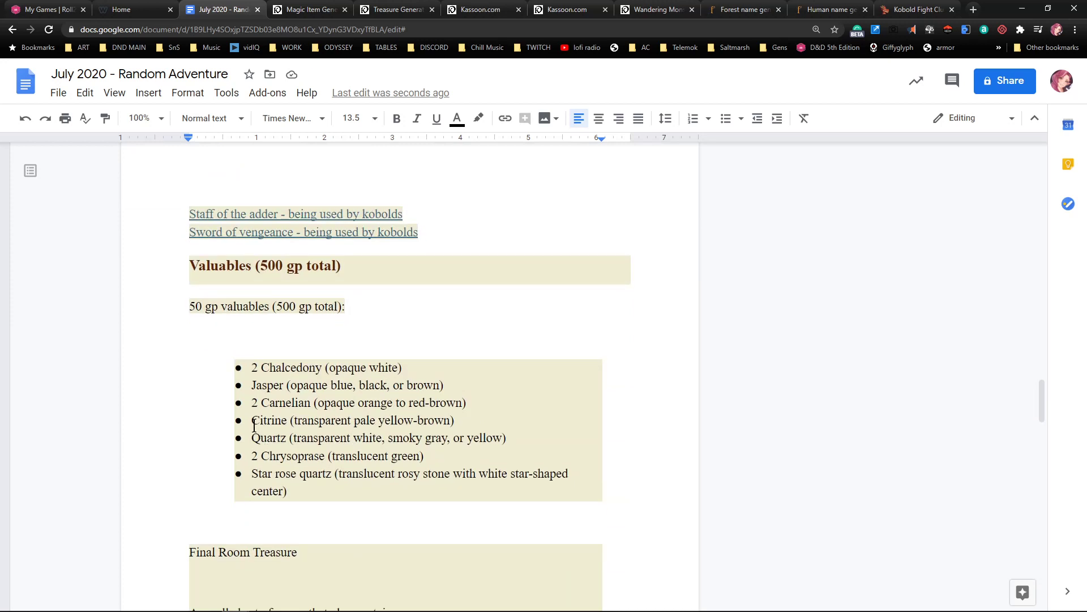
drag(254, 425, 325, 488)
key(ctrl+c)
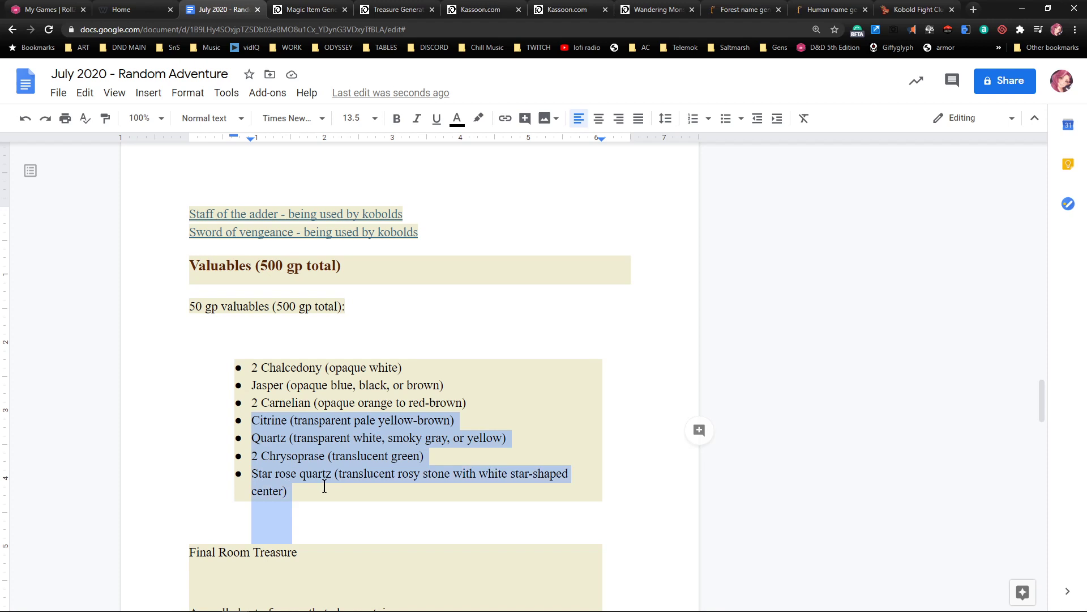
key(BackSpace)
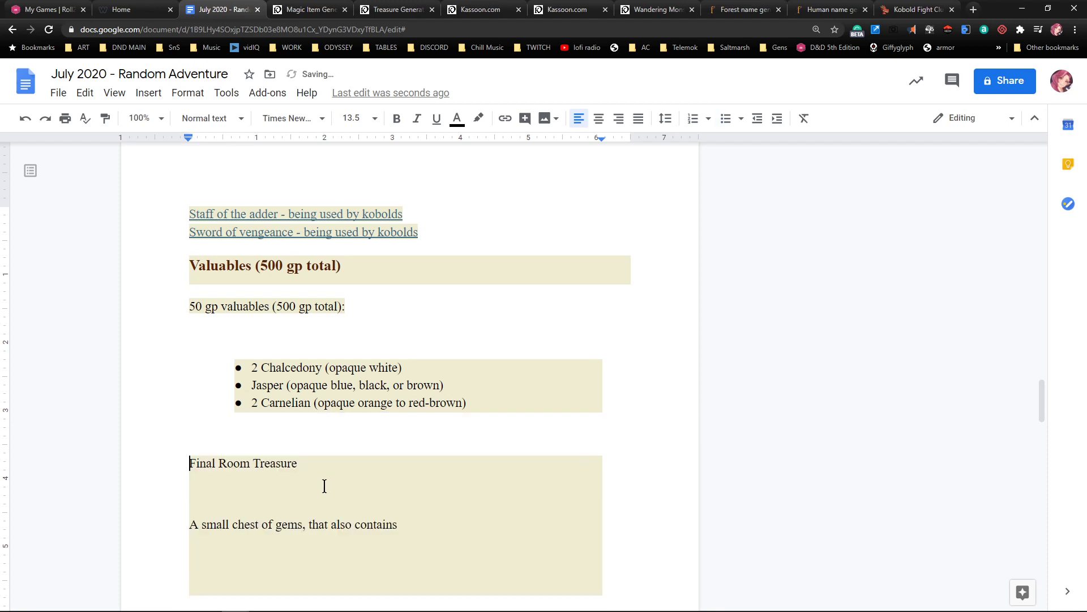
Set the remaining gems' total to 200 gp and remove the "50 gp valuables" wording and the "Valuables (500 gp total)" heading
drag(282, 306, 277, 305)
text(2)
drag(270, 309, 187, 311)
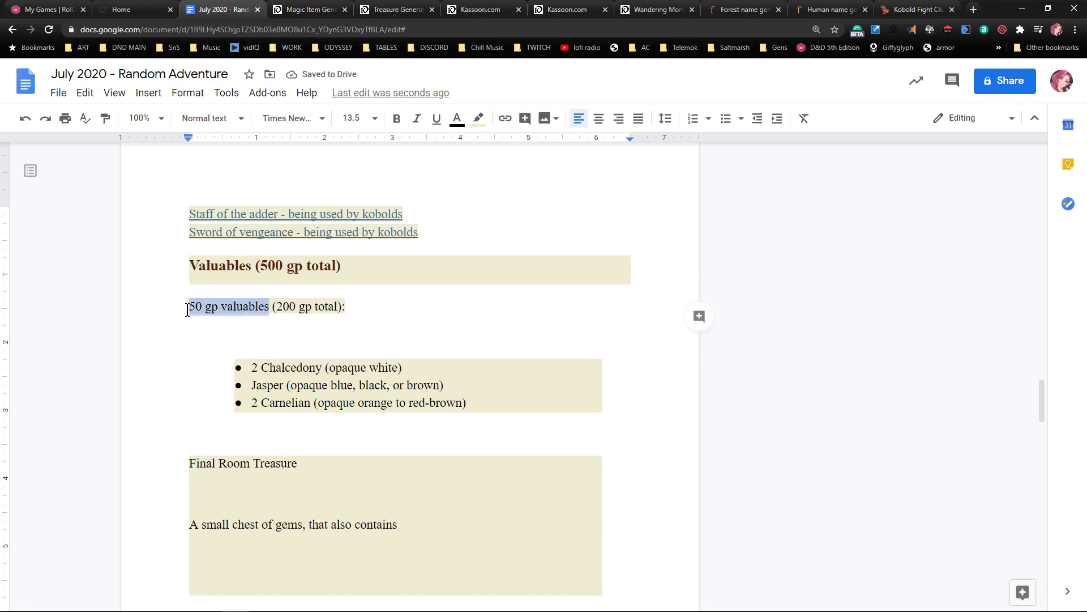
key(Delete)
key(Delete)
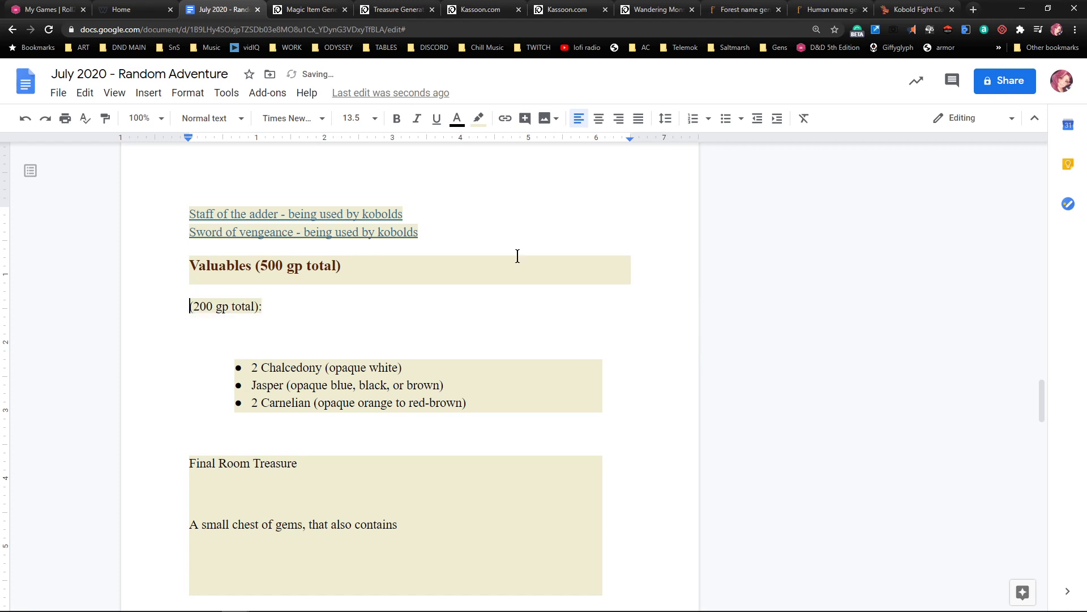
drag(349, 273, 182, 280)
key(Delete)
key(Delete)
key(Delete)
Paste the four copied gem entries below the "A small chest of gems, that also contains" line
click(232, 436)
click(252, 437)
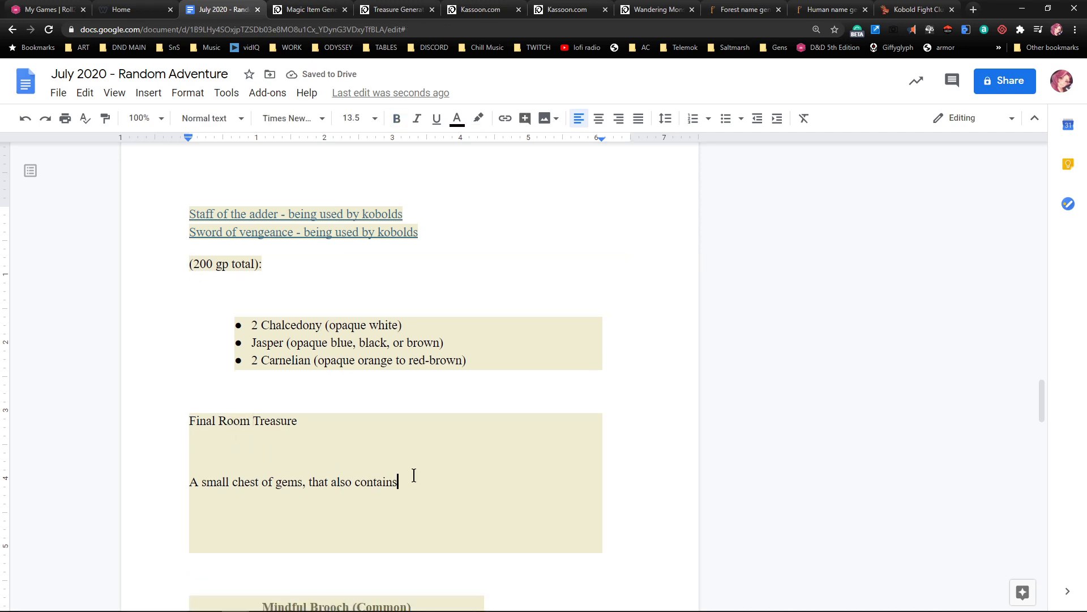
key(Return)
key(Return)
key(Return)
key(ctrl+v)
scroll(430, 470, down, 4)
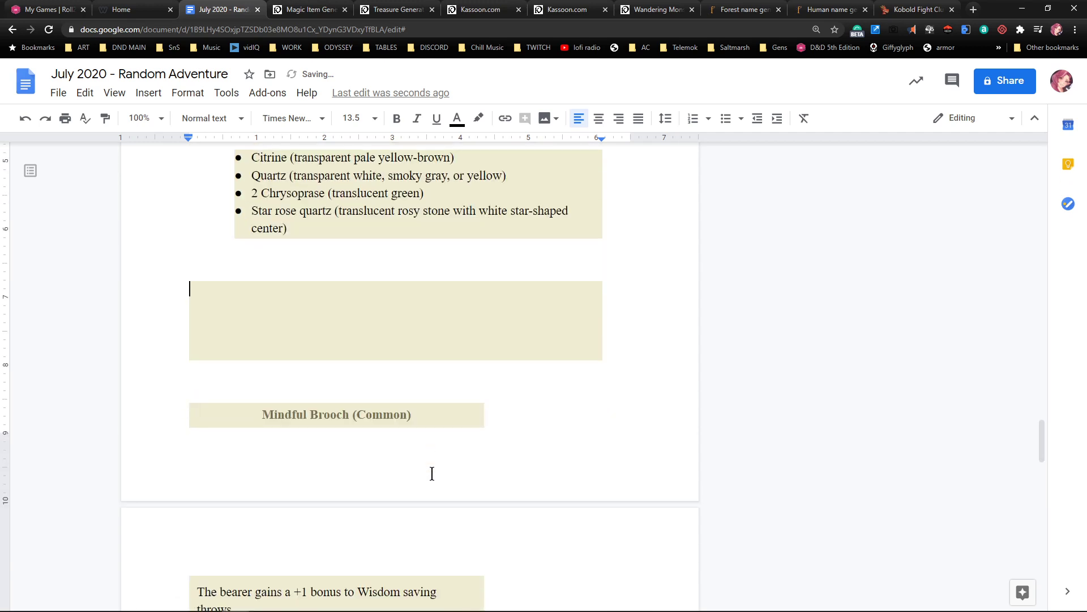
scroll(431, 474, up, 2)
scroll(401, 493, down, 4)
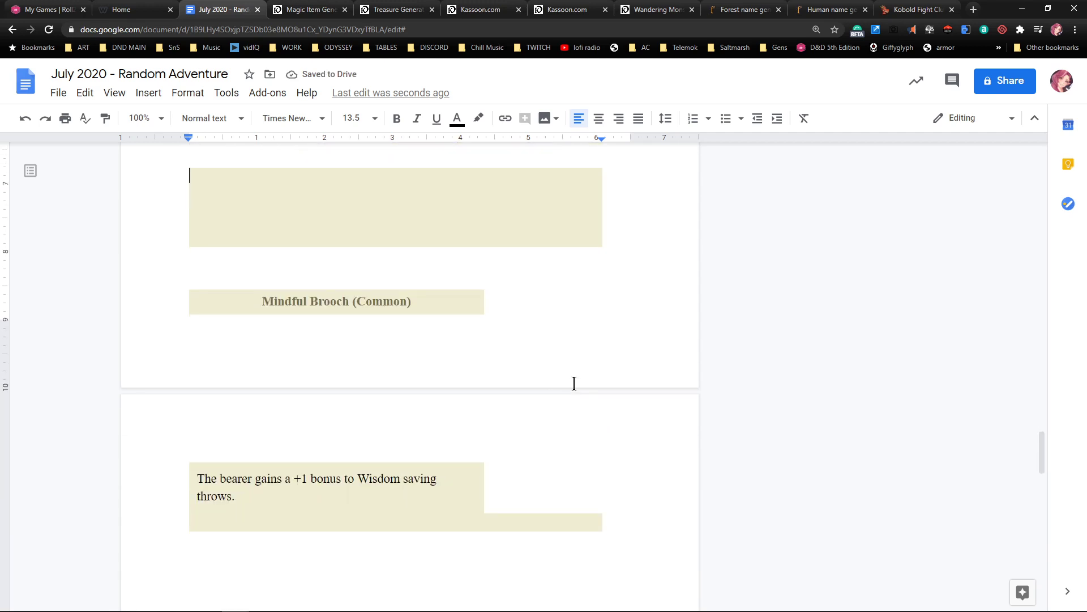
Clear the formatting of the entire document and review the treasure sections
key(ctrl+a)
click(803, 118)
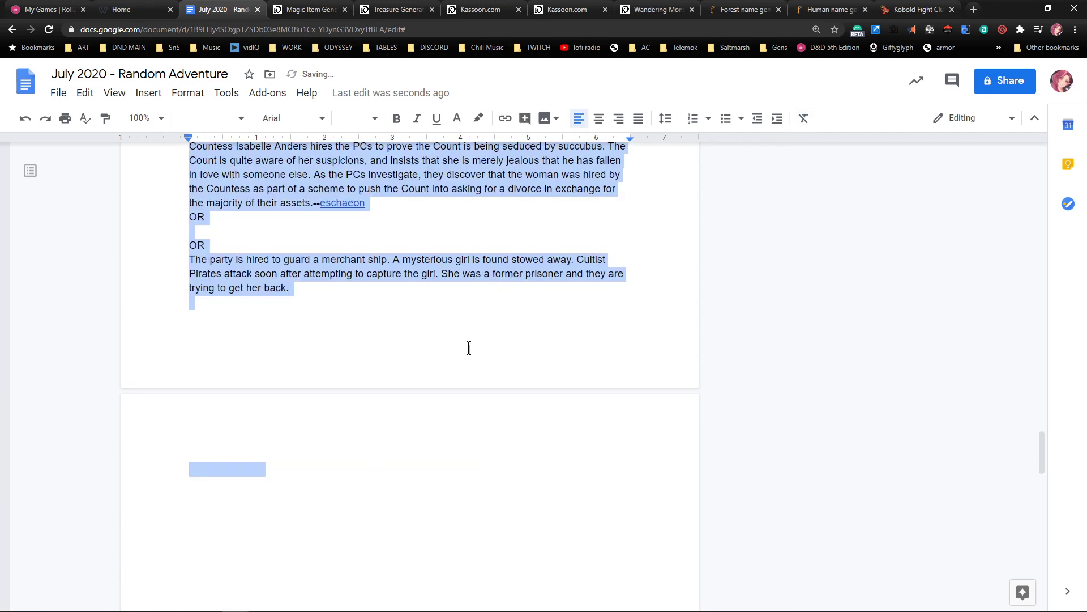
click(456, 368)
scroll(432, 354, up, 10)
scroll(428, 357, down, 3)
scroll(432, 369, up, 4)
scroll(432, 376, down, 4)
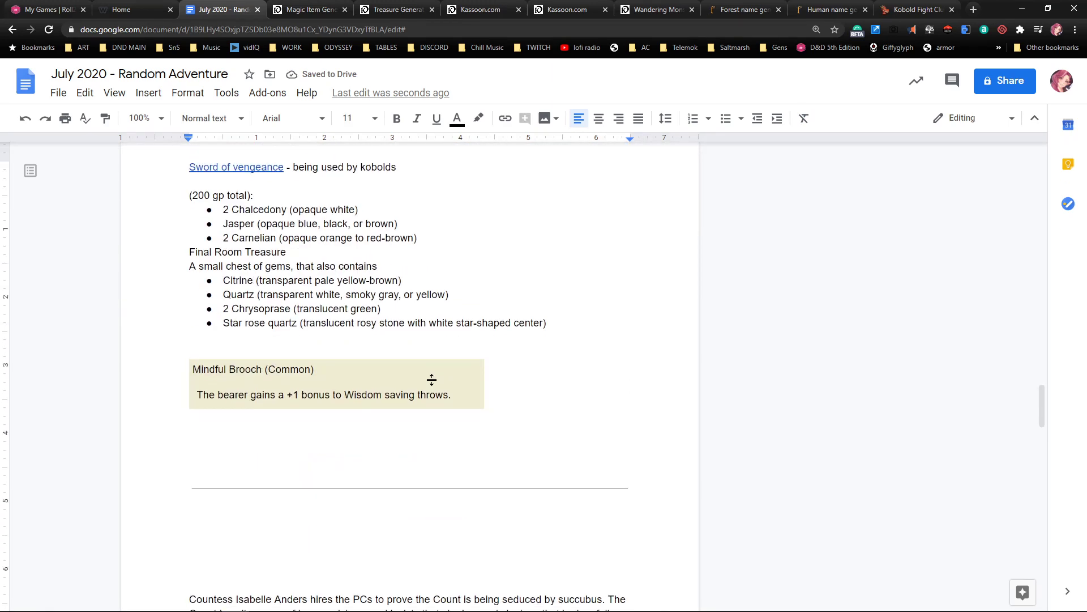
scroll(432, 378, up, 1)
scroll(431, 382, down, 4)
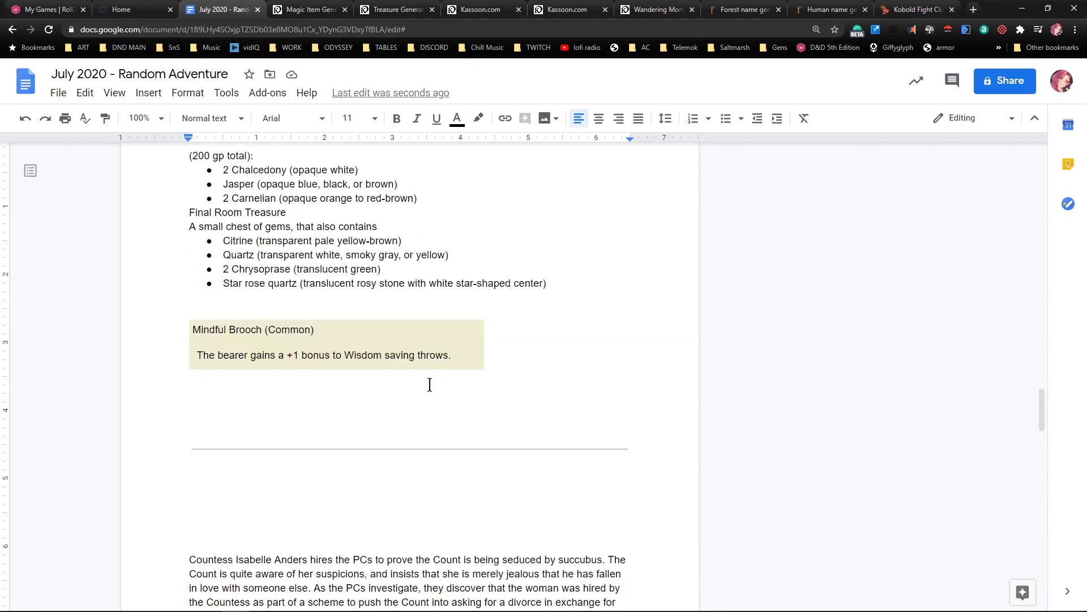
scroll(429, 385, up, 16)
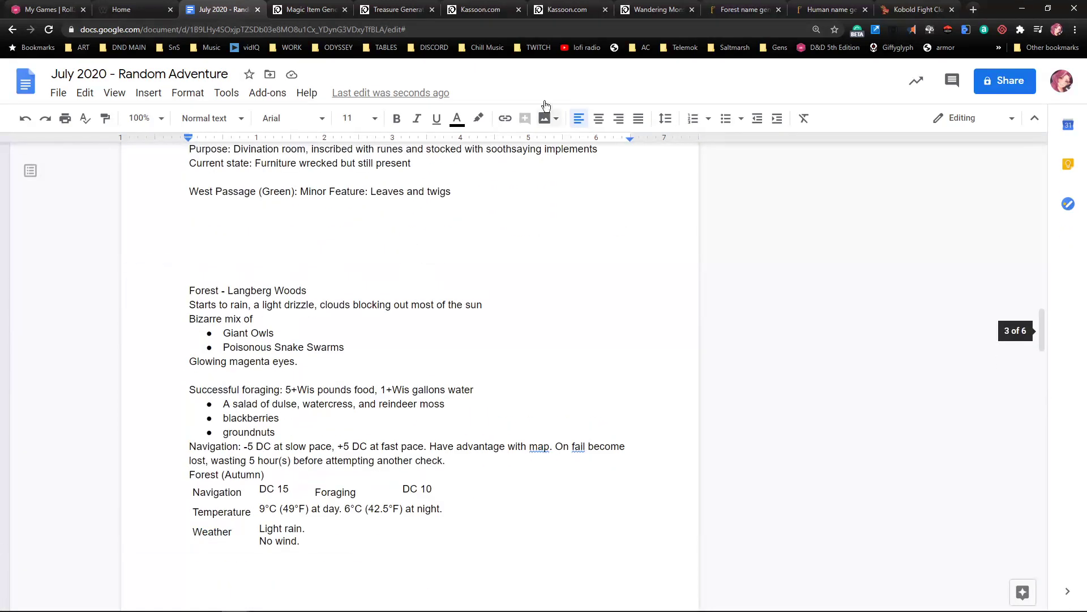
Switch to the Kassoon "Sword of vengeance" page, find the Puzzles generator in the site's list and open it
click(568, 12)
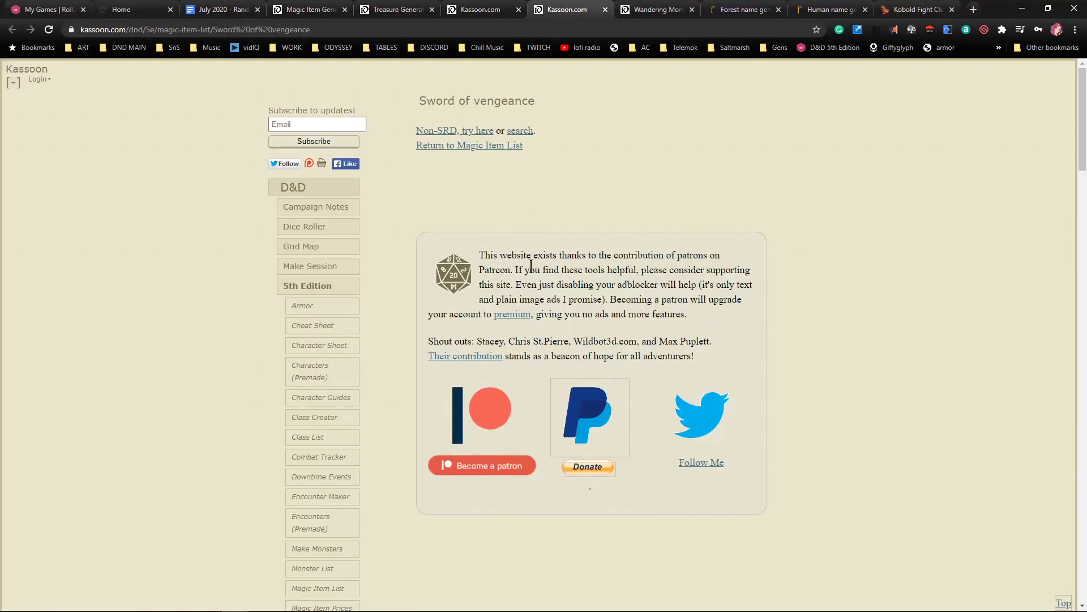
scroll(371, 396, down, 5)
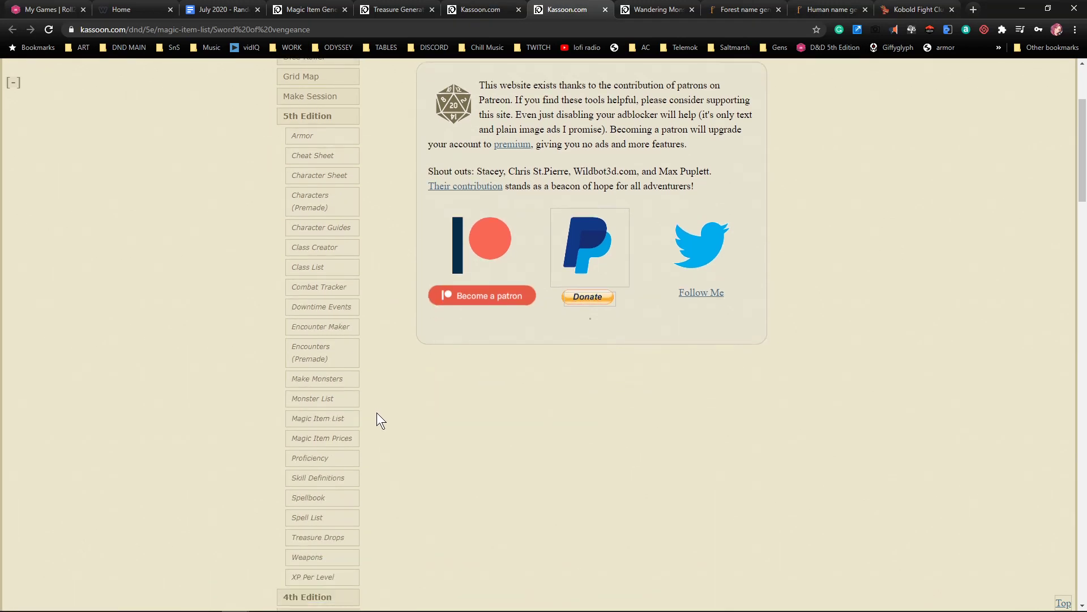
scroll(369, 420, down, 1)
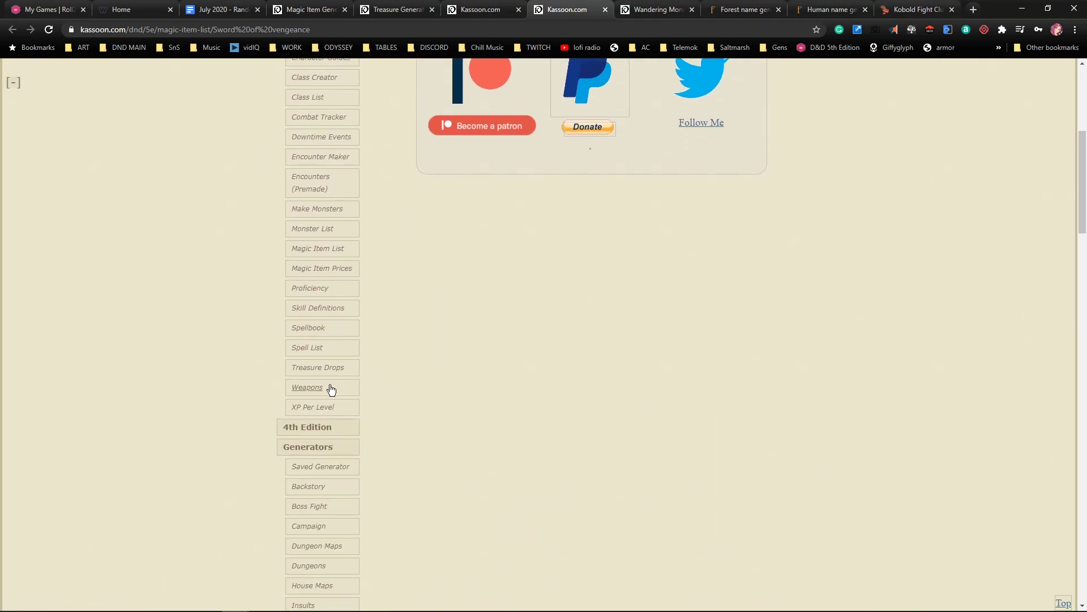
scroll(340, 427, down, 4)
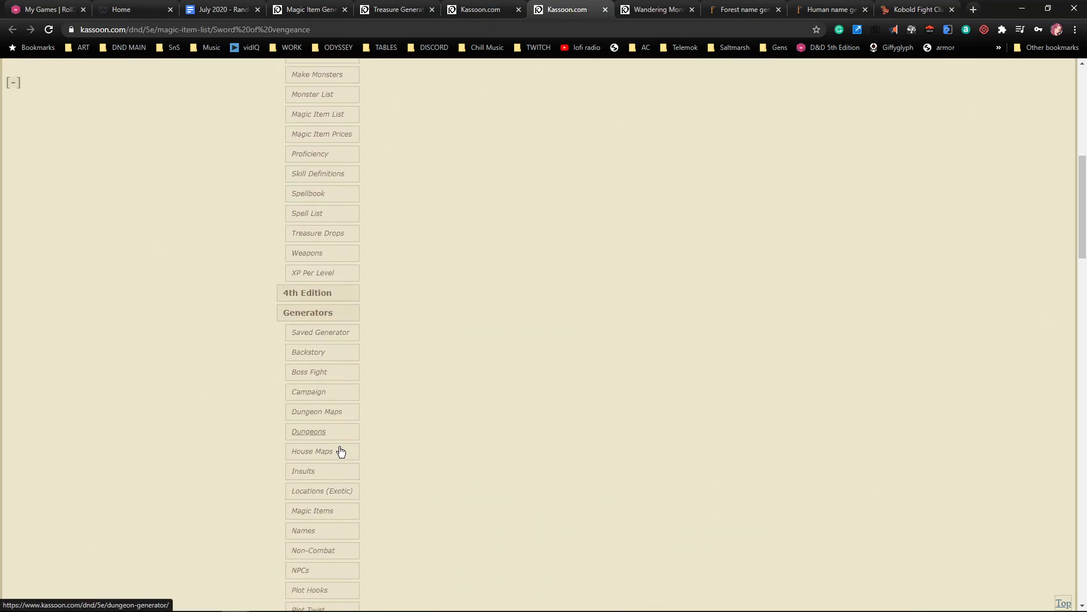
scroll(340, 451, up, 6)
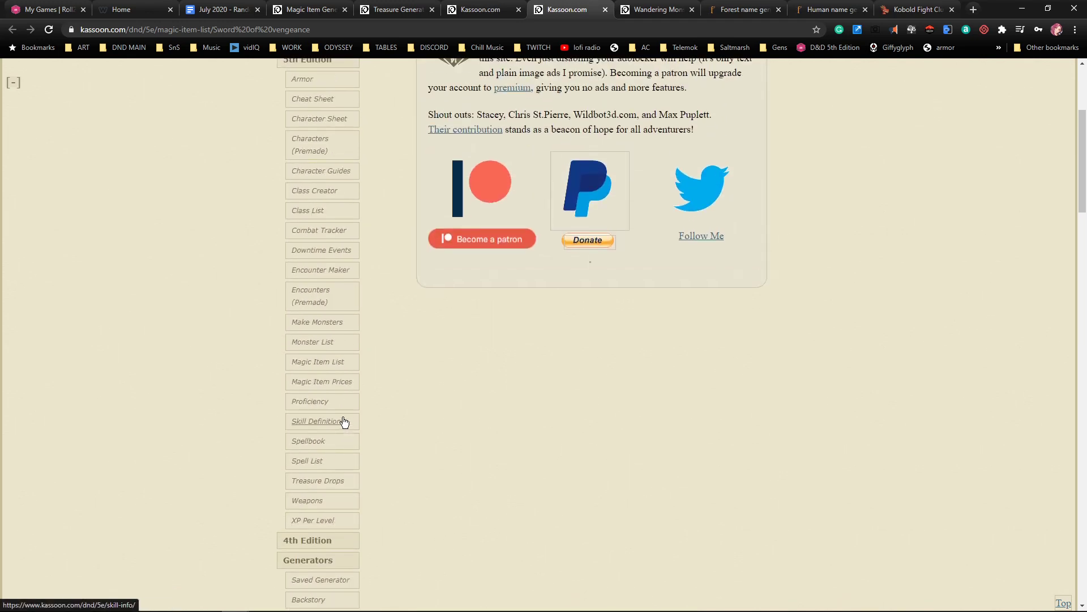
scroll(344, 422, up, 1)
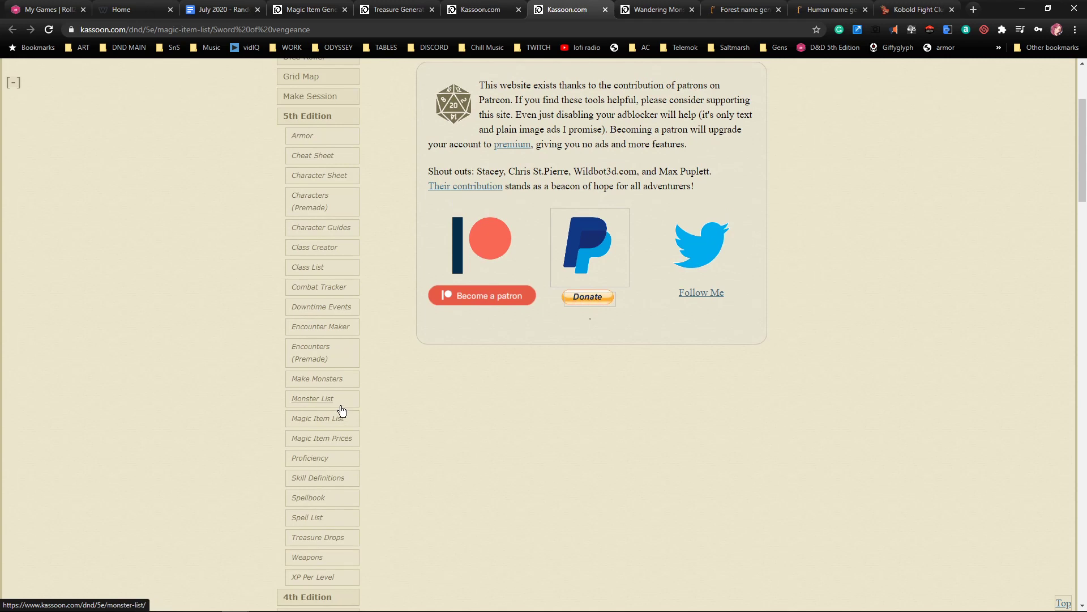
scroll(339, 420, down, 5)
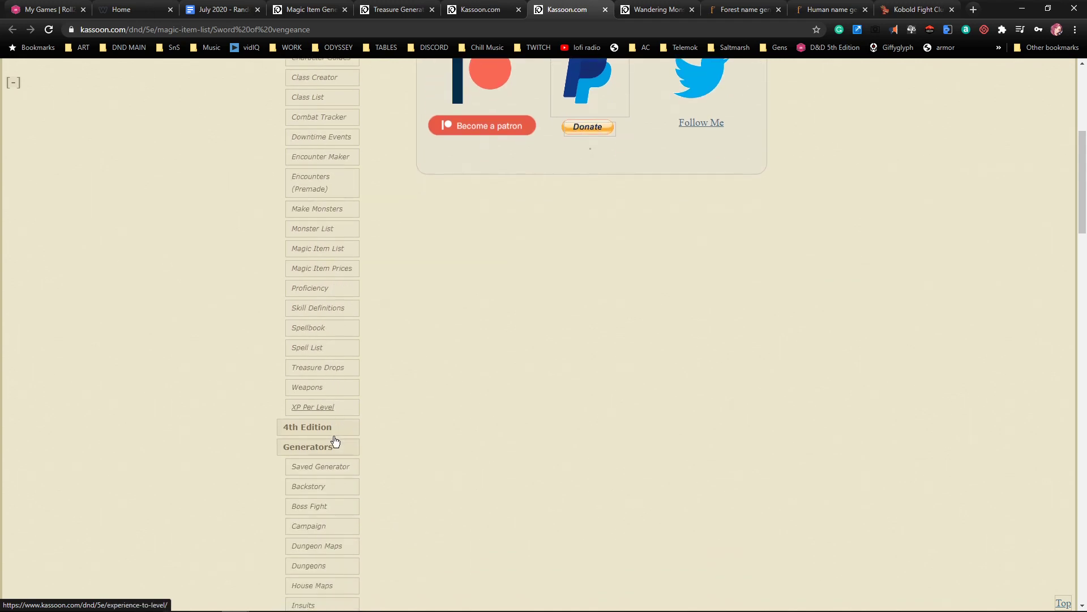
scroll(329, 451, down, 10)
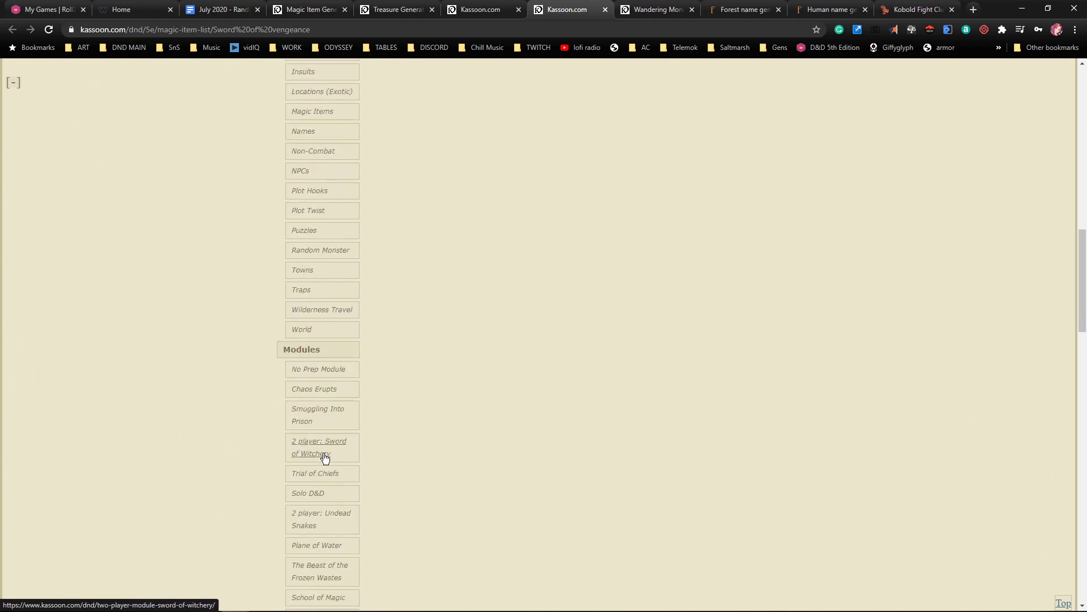
scroll(323, 461, down, 6)
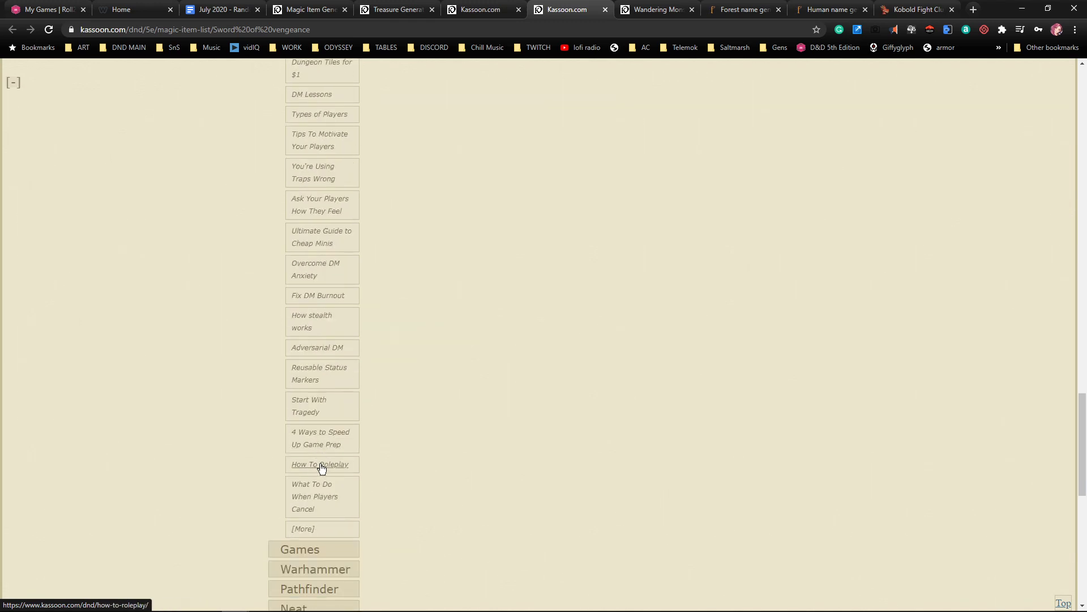
scroll(323, 461, up, 18)
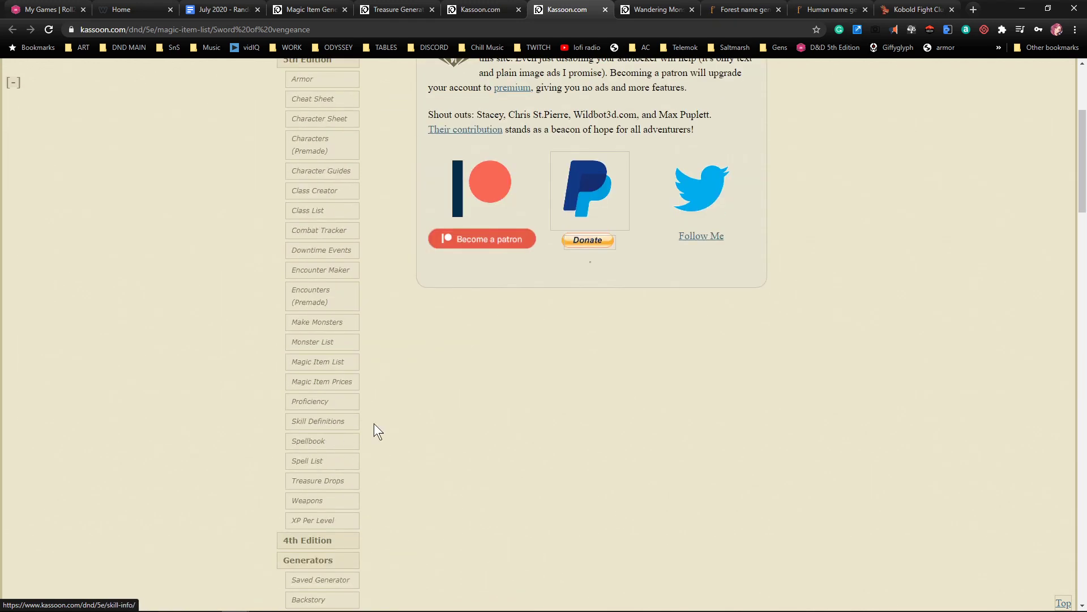
scroll(360, 427, up, 3)
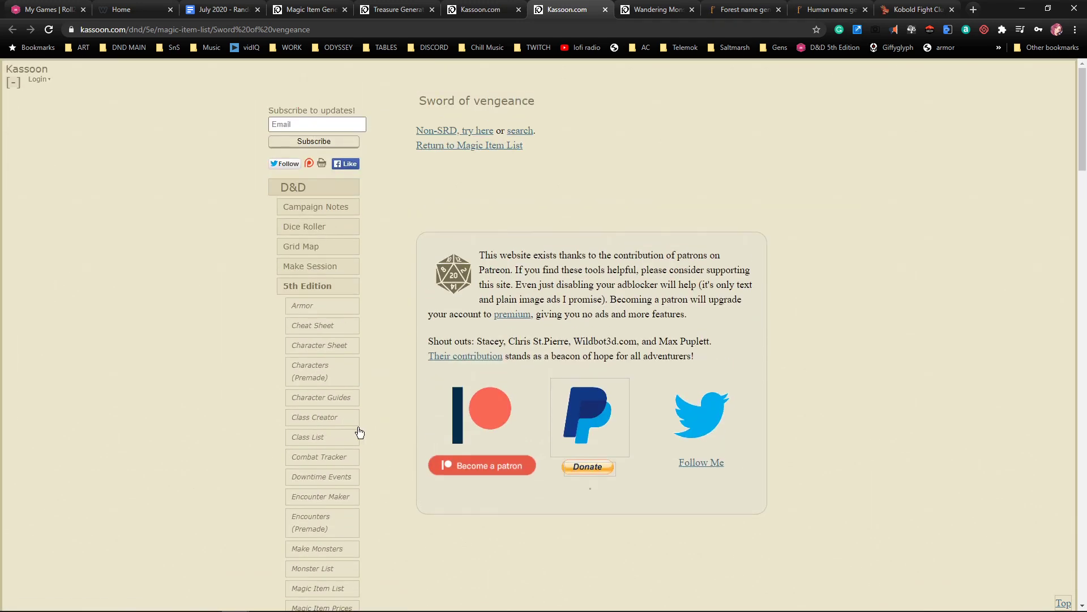
scroll(359, 432, down, 5)
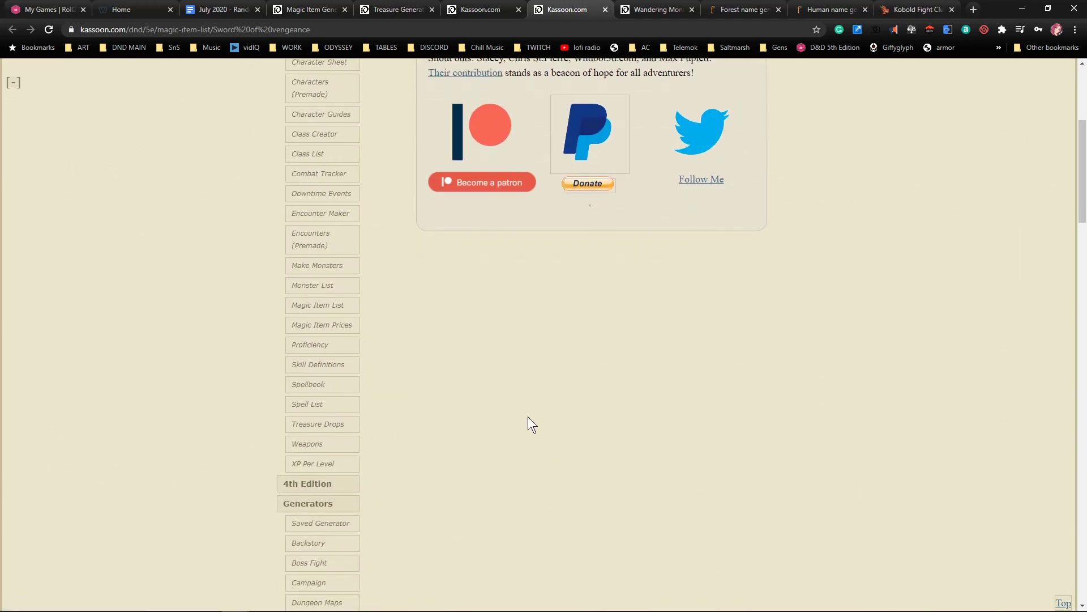
key(ctrl+f)
text(puzz;e)
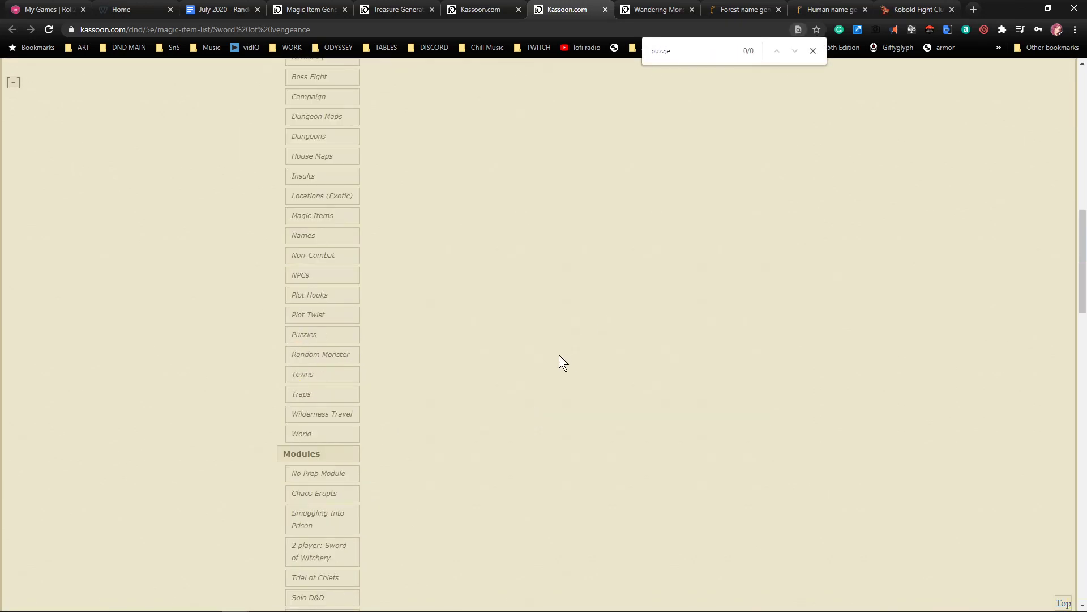
click(303, 335)
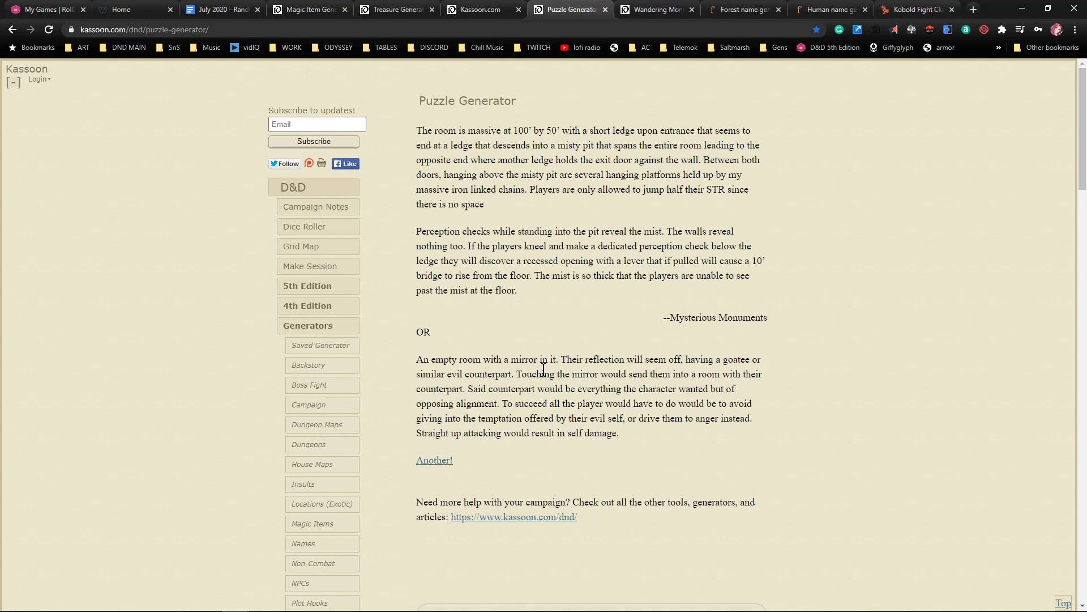
Copy the generated puzzle about an empty room with a mirror and an evil counterpart
scroll(589, 422, down, 1)
scroll(587, 426, down, 1)
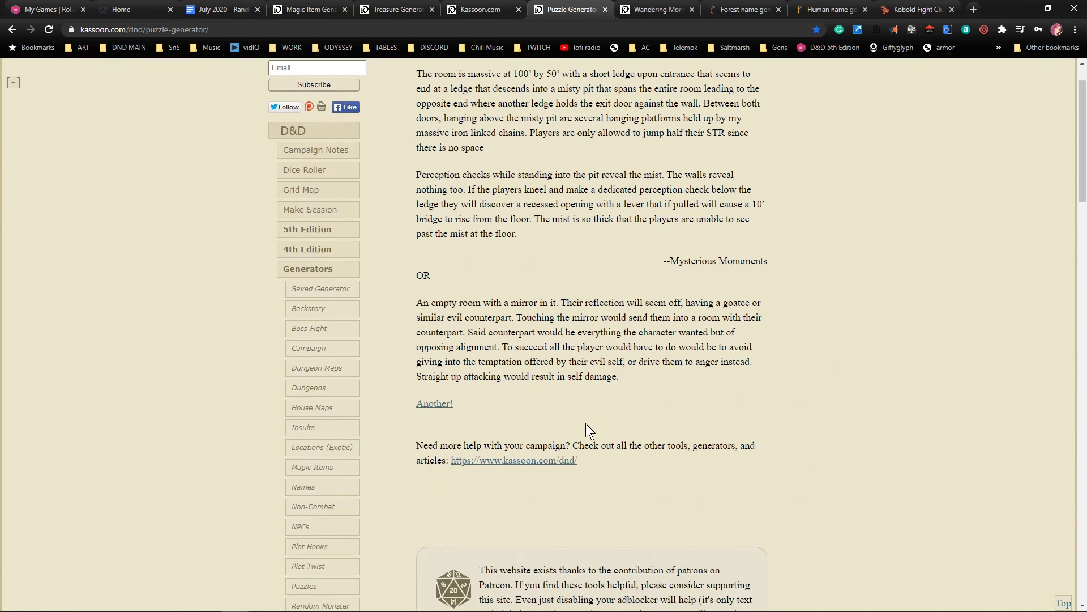
drag(621, 377, 417, 306)
key(ctrl+c)
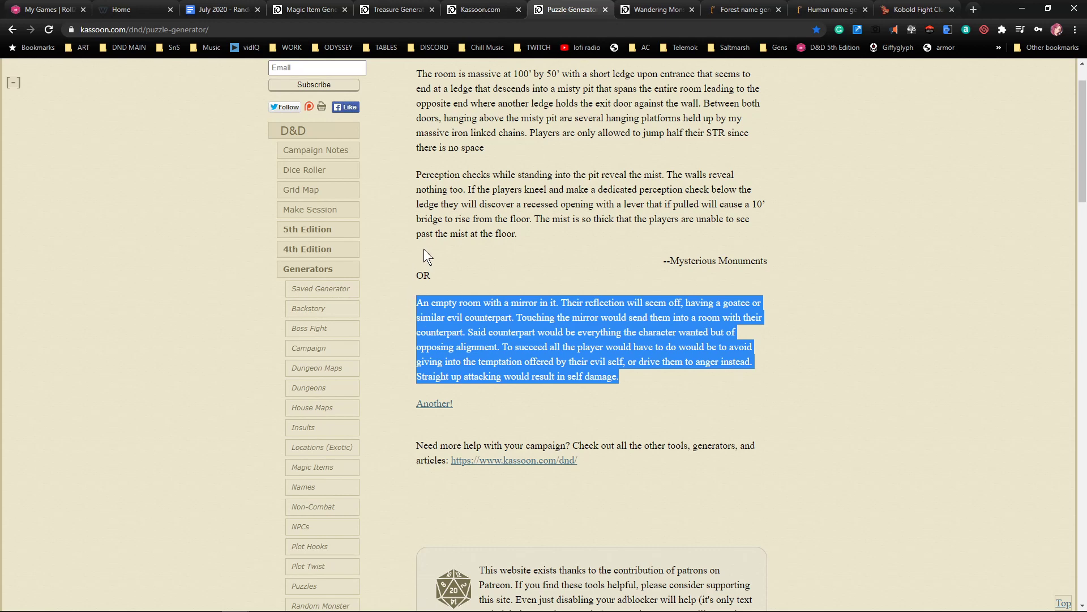
Paste the copied mirror-room puzzle at the end of the July 2020 - Random Adventure document, below the dragon badges paragraph
click(219, 14)
scroll(437, 368, down, 20)
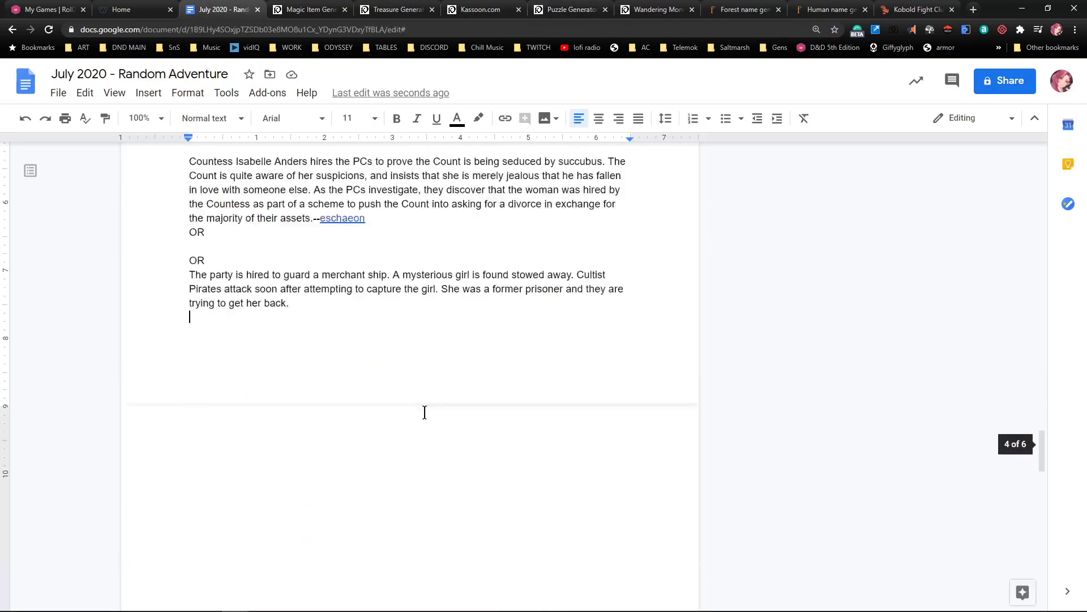
scroll(391, 409, down, 5)
click(617, 208)
key(Return)
key(Return)
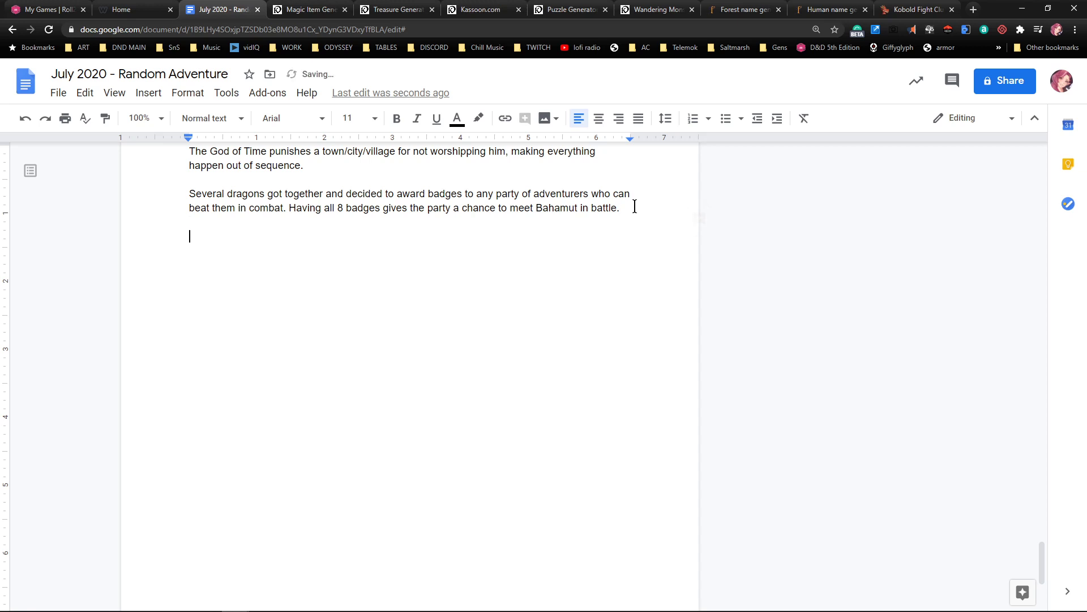
key(ctrl+v)
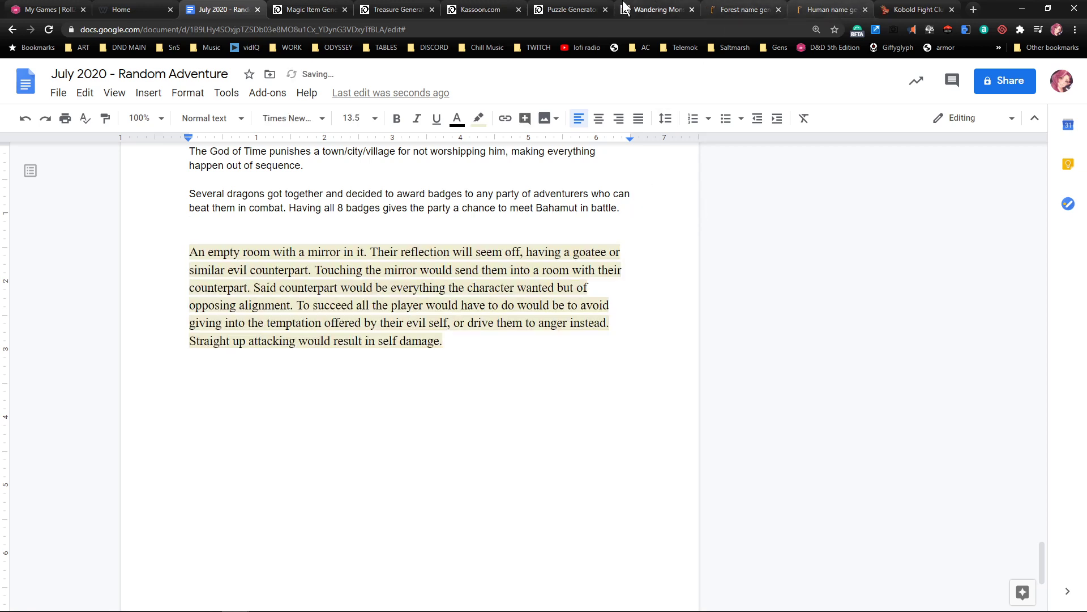
Close the Treasure Generator page, generate further puzzles and copy the one about the lion-faced door knocker missing its ring
click(403, 10)
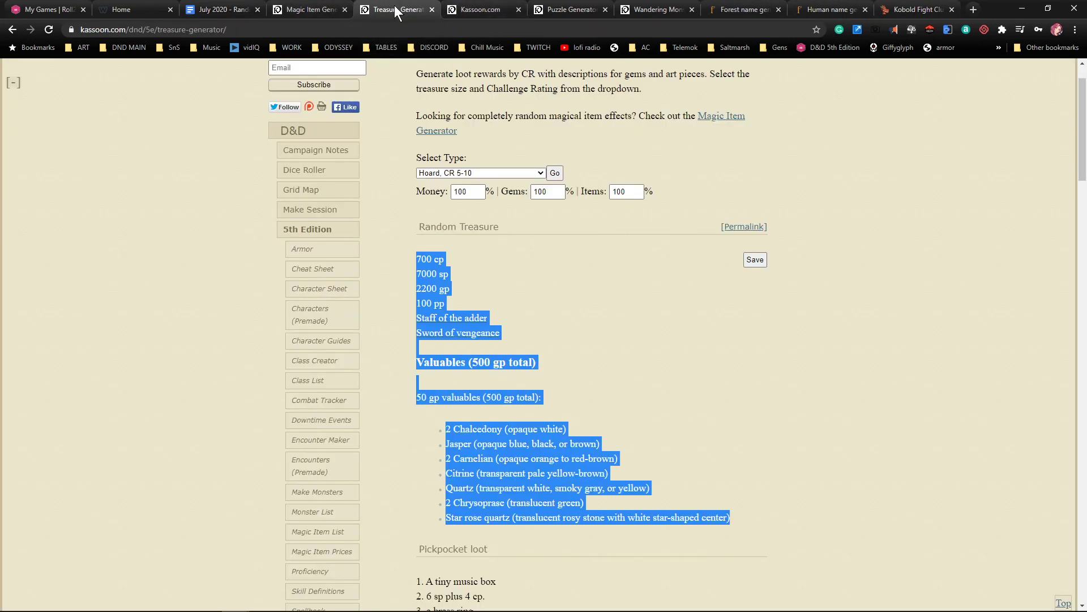
middle_click(419, 11)
click(458, 9)
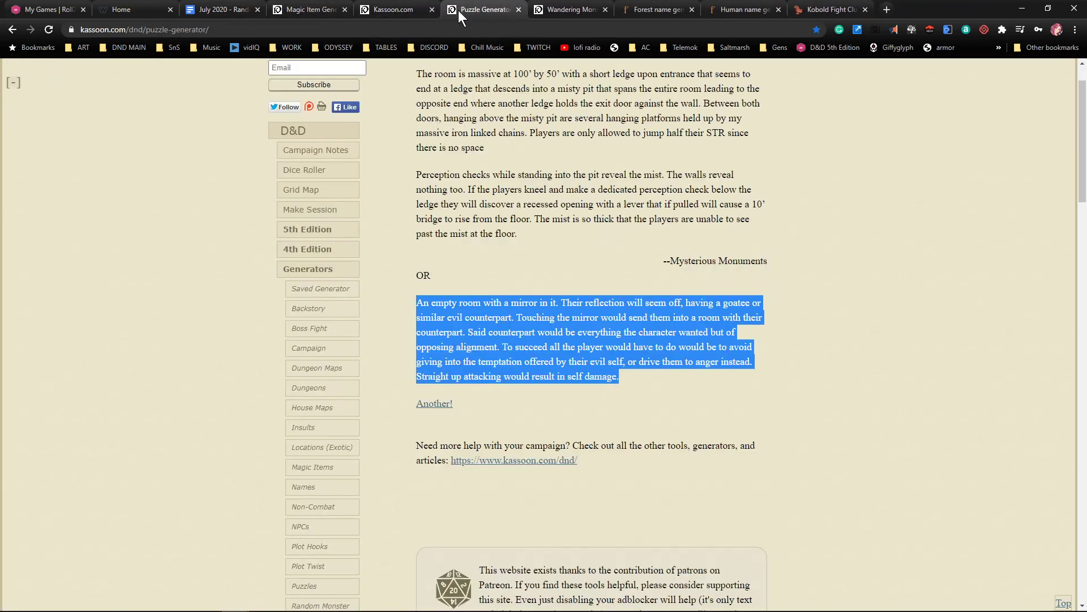
click(436, 399)
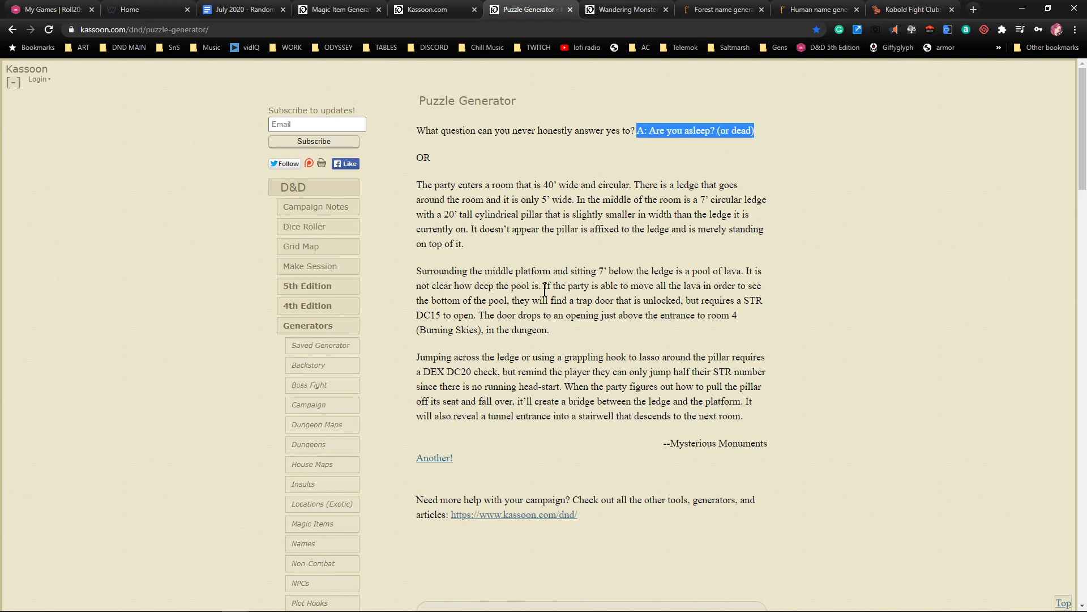
click(436, 458)
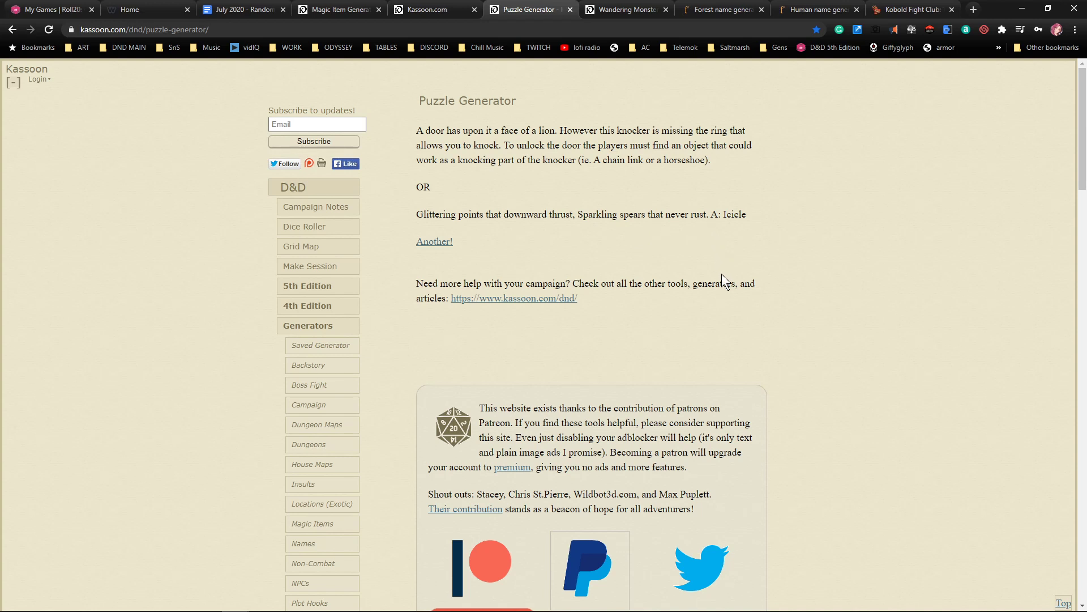
drag(717, 164, 417, 130)
key(ctrl+c)
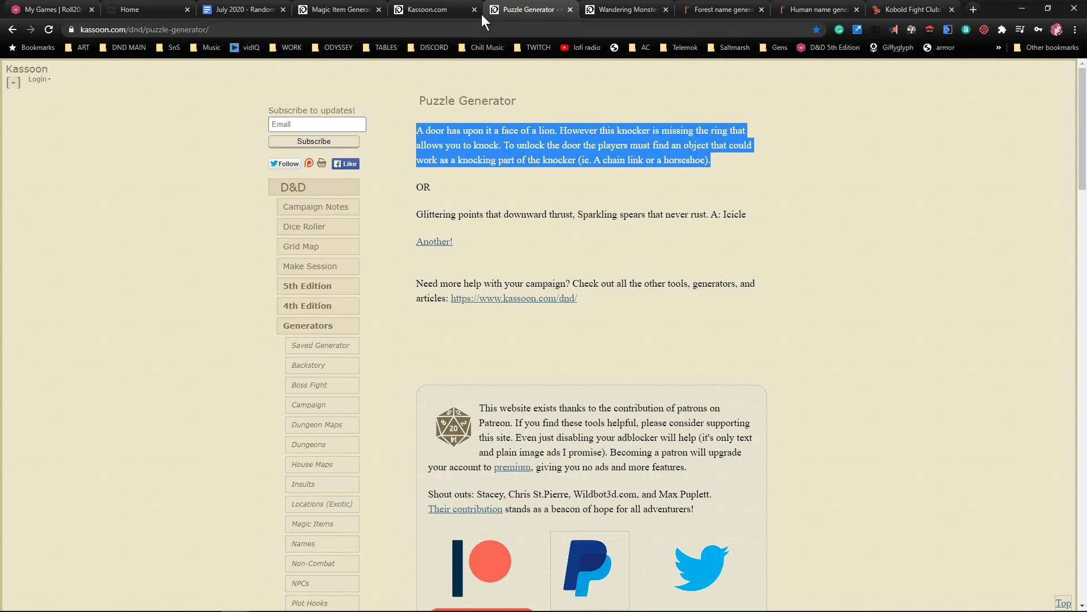
In the adventure document, add a "Puzzle lock" line below the large sealed door description and paste the copied lion knocker puzzle under it
click(240, 10)
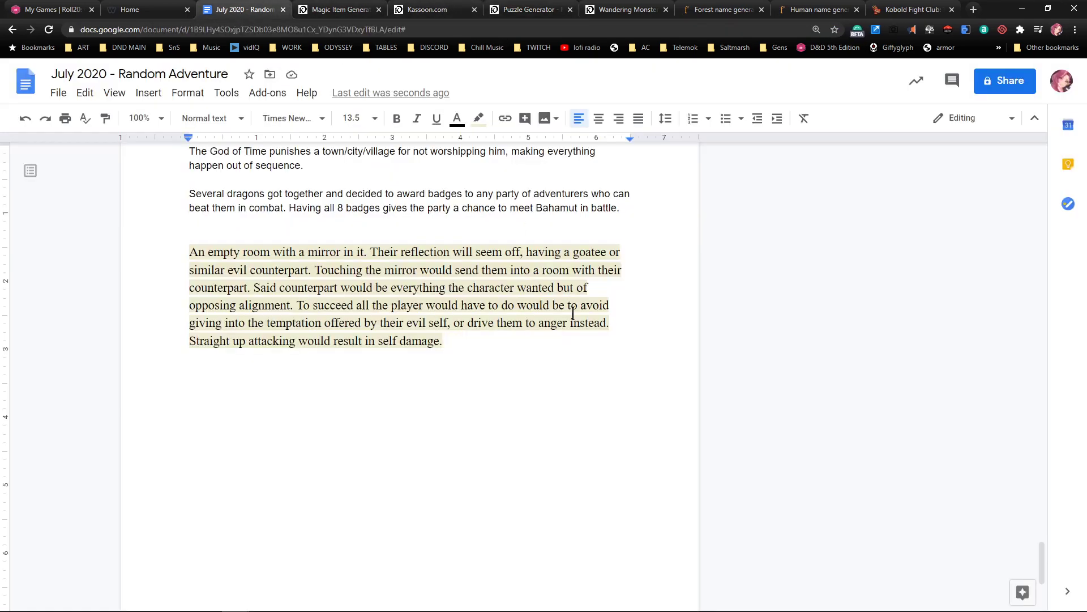
scroll(401, 372, up, 10)
scroll(406, 369, up, 15)
scroll(402, 366, up, 10)
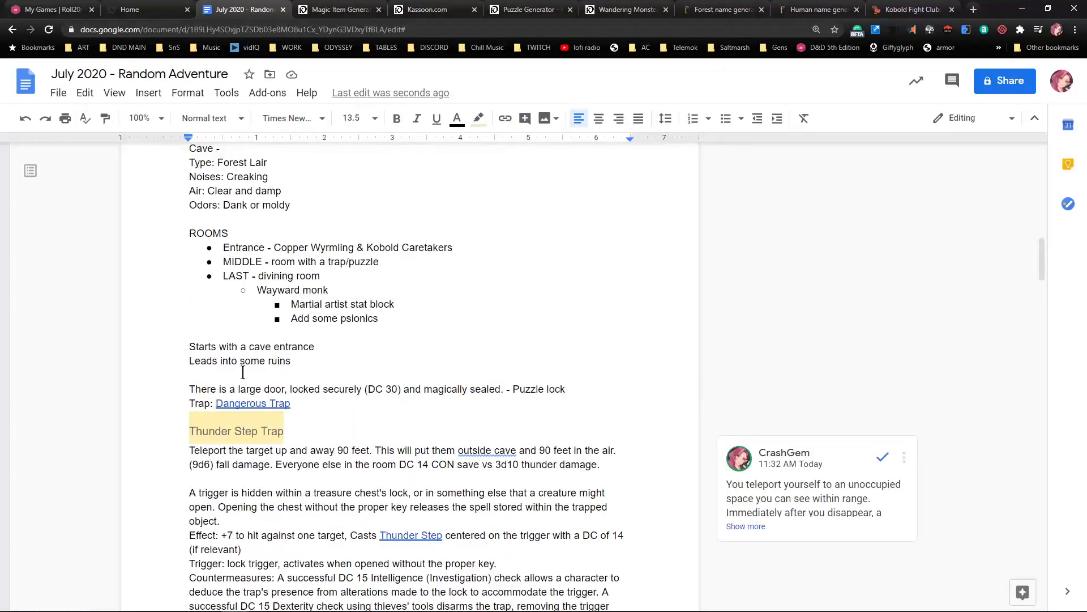
double_click(244, 373)
key(Right)
key(Right)
key(Return)
key(Return)
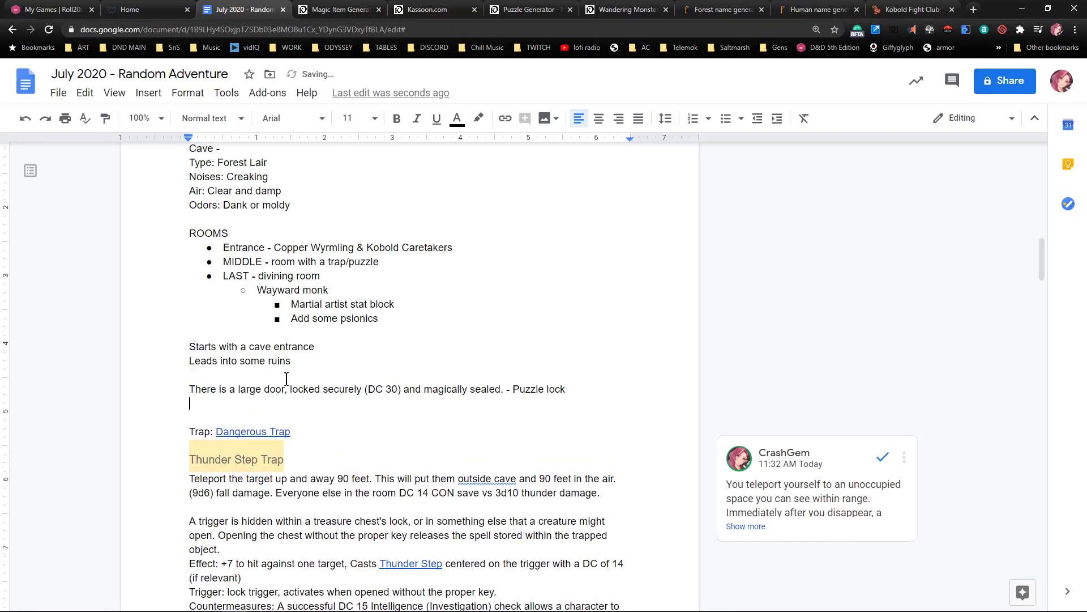
key(Up)
key(Up)
text(Puzzle l)
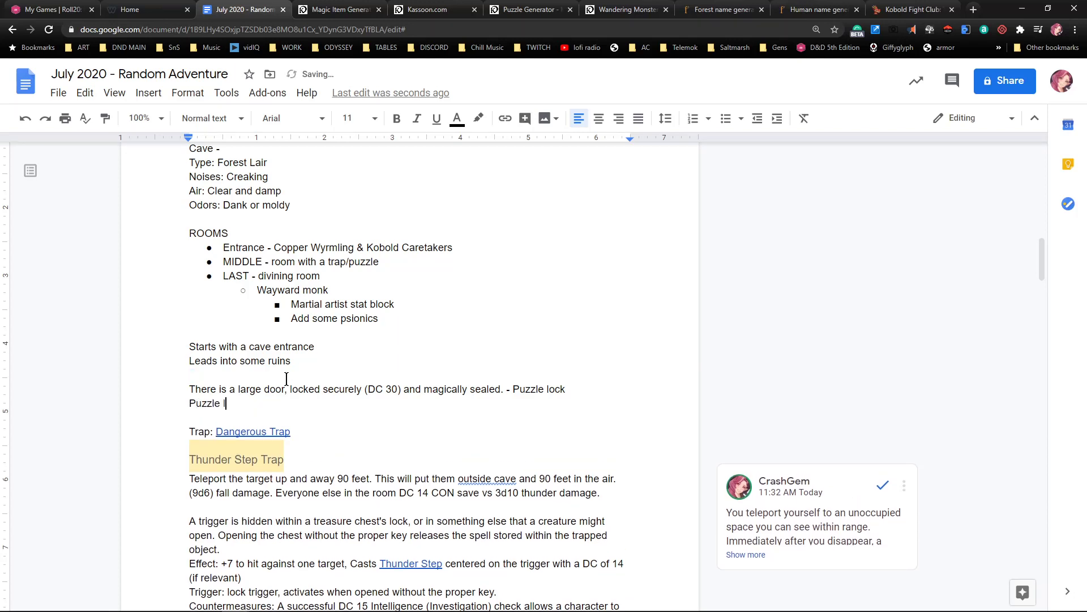
text(ock)
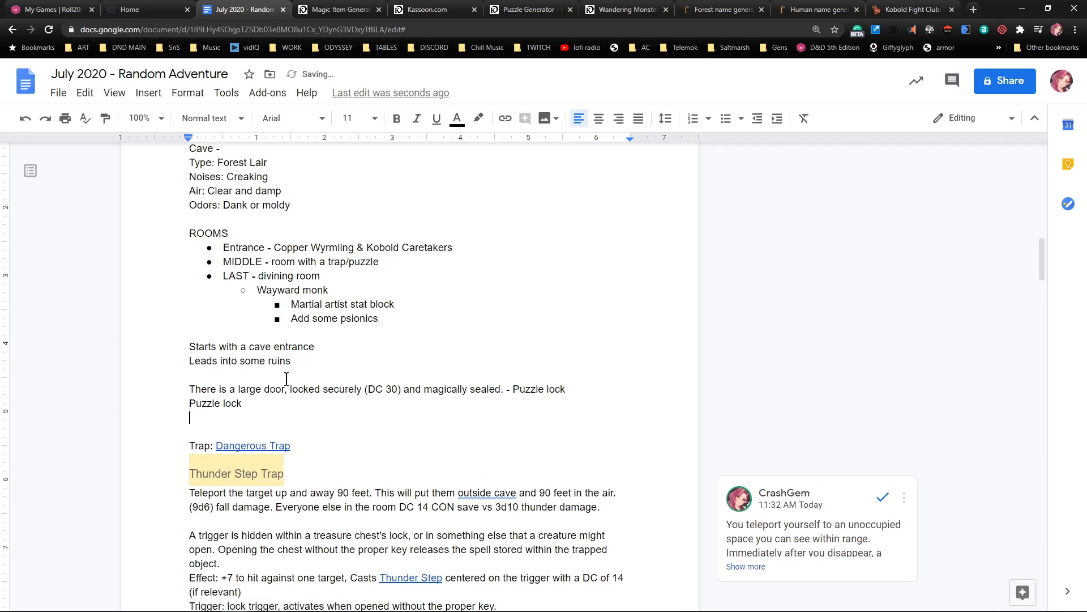
key(Return)
key(ctrl+v)
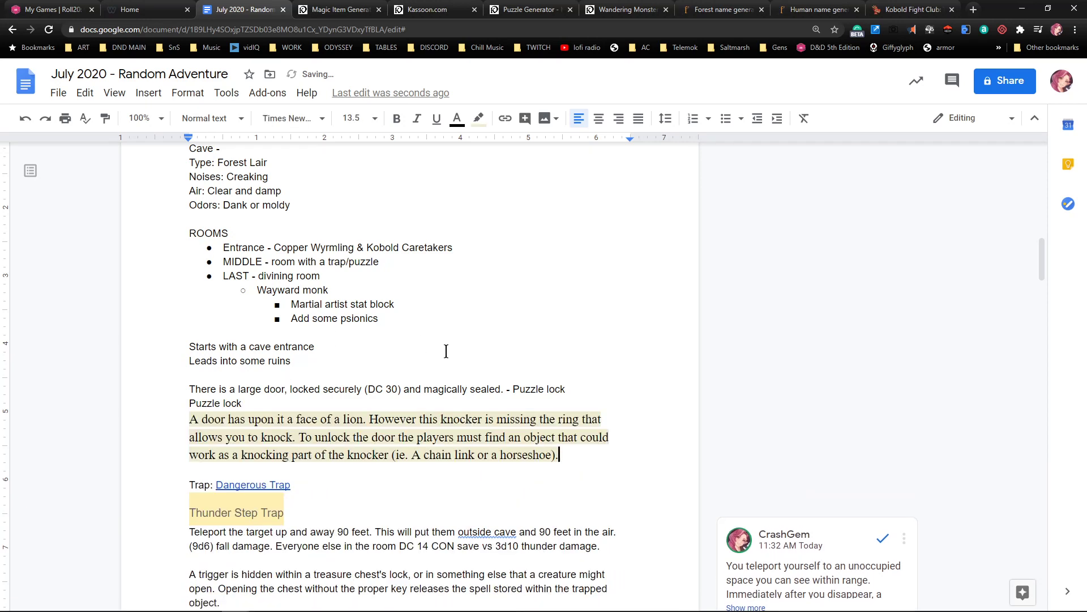
Review the whole adventure document, from the trap, forest and treasure sections back to the prologue and dungeon outline
scroll(446, 351, down, 3)
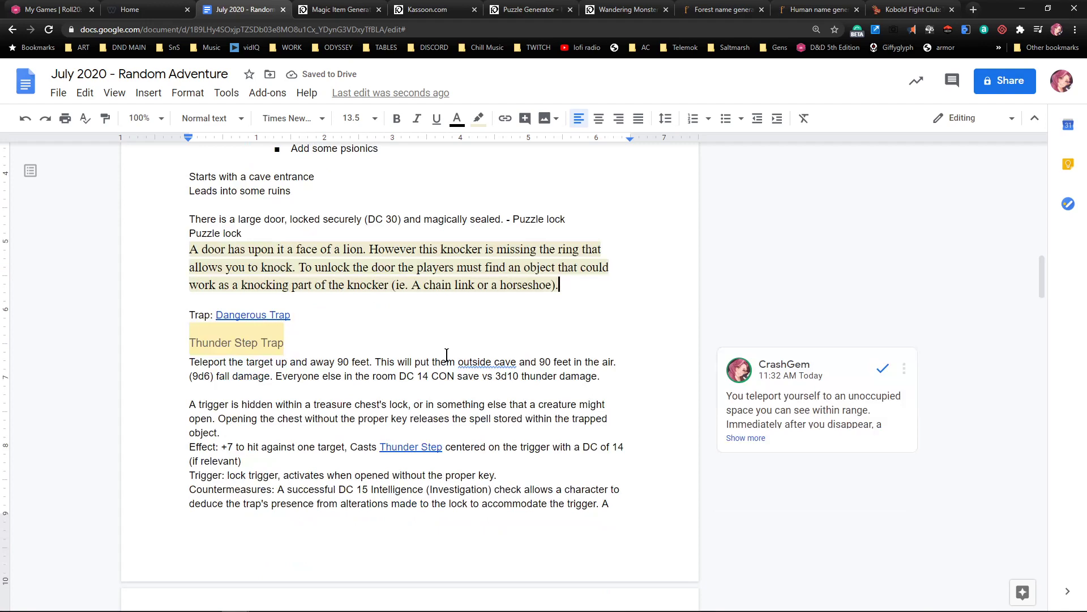
scroll(446, 355, down, 20)
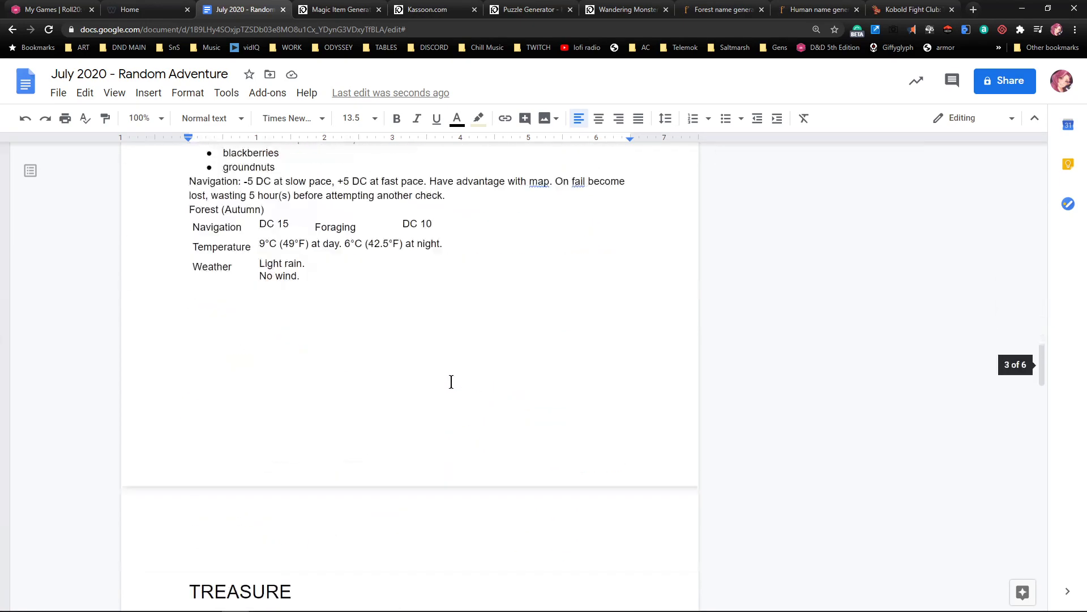
scroll(453, 391, down, 9)
scroll(456, 389, up, 20)
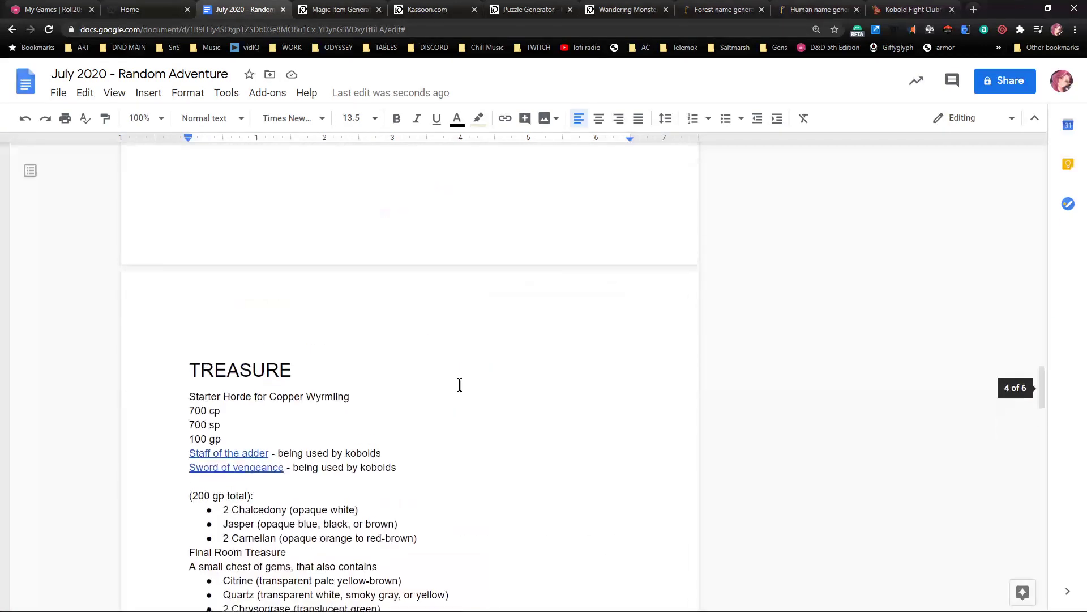
scroll(458, 386, up, 20)
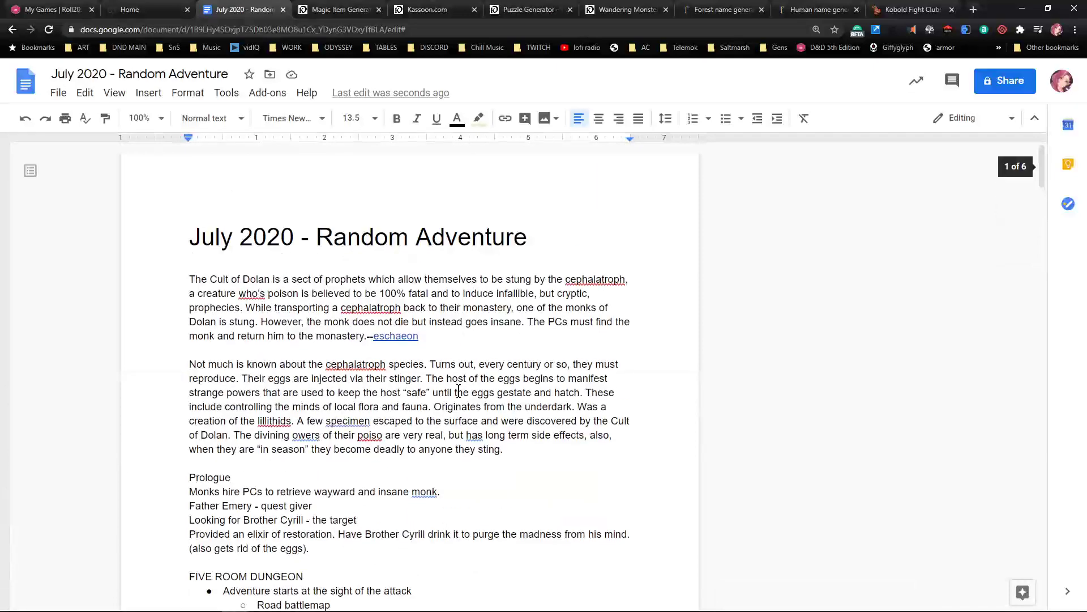
scroll(458, 390, down, 20)
scroll(468, 413, down, 20)
scroll(465, 417, down, 10)
scroll(465, 417, up, 12)
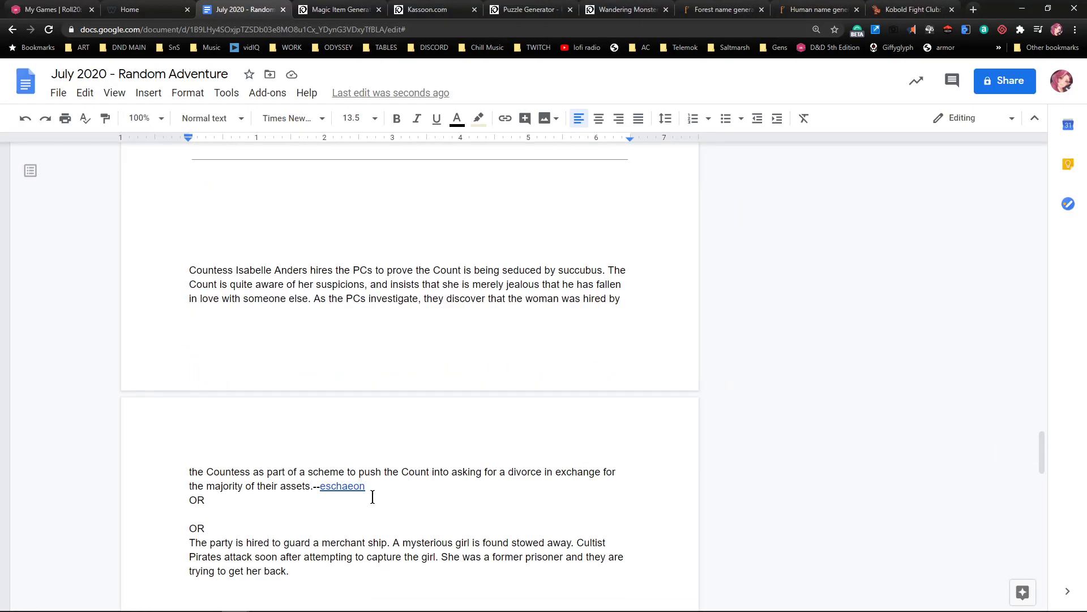
scroll(384, 504, up, 7)
scroll(380, 501, down, 9)
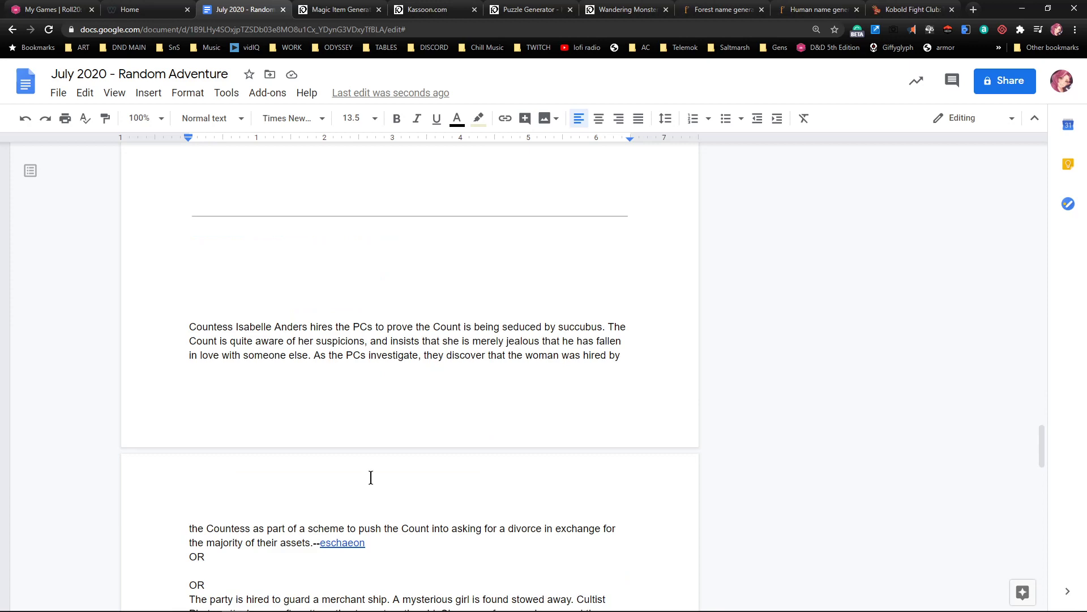
scroll(362, 434, up, 10)
scroll(362, 424, up, 2)
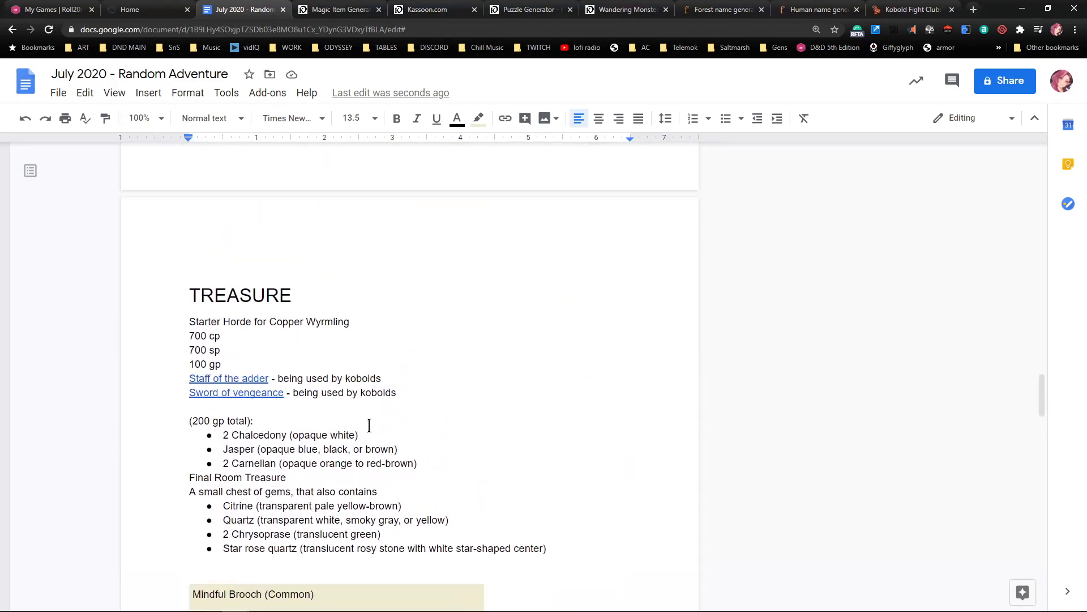
scroll(362, 429, down, 3)
scroll(362, 430, up, 13)
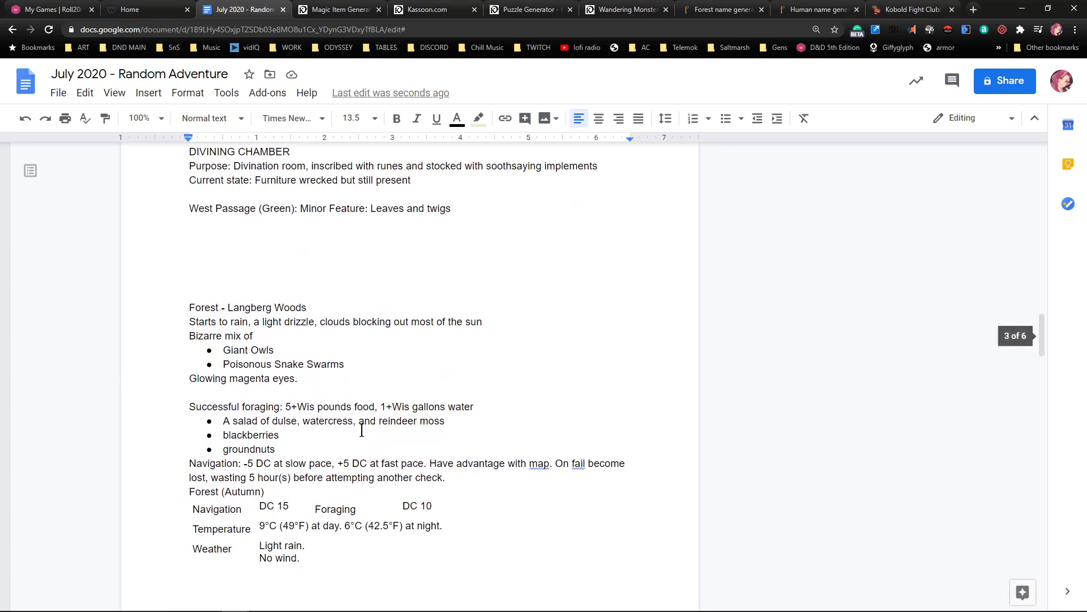
scroll(347, 445, up, 10)
scroll(346, 447, up, 13)
scroll(345, 453, down, 3)
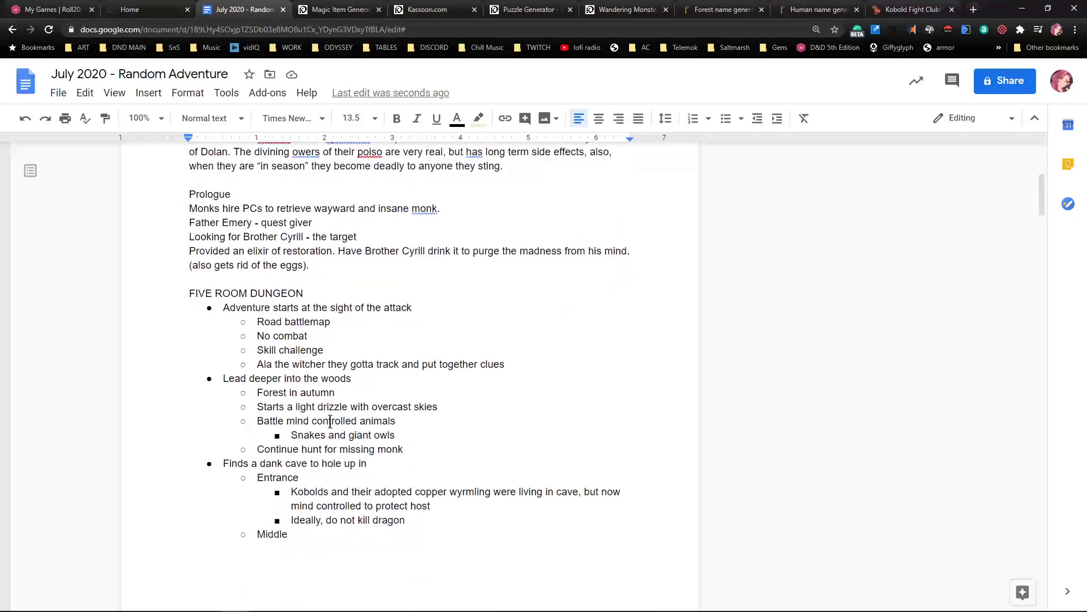
Extend the quest giver line in the prologue with a reward for retrieving the target monk intact: 1000 gold and the gratitude of the cult
drag(214, 195, 258, 209)
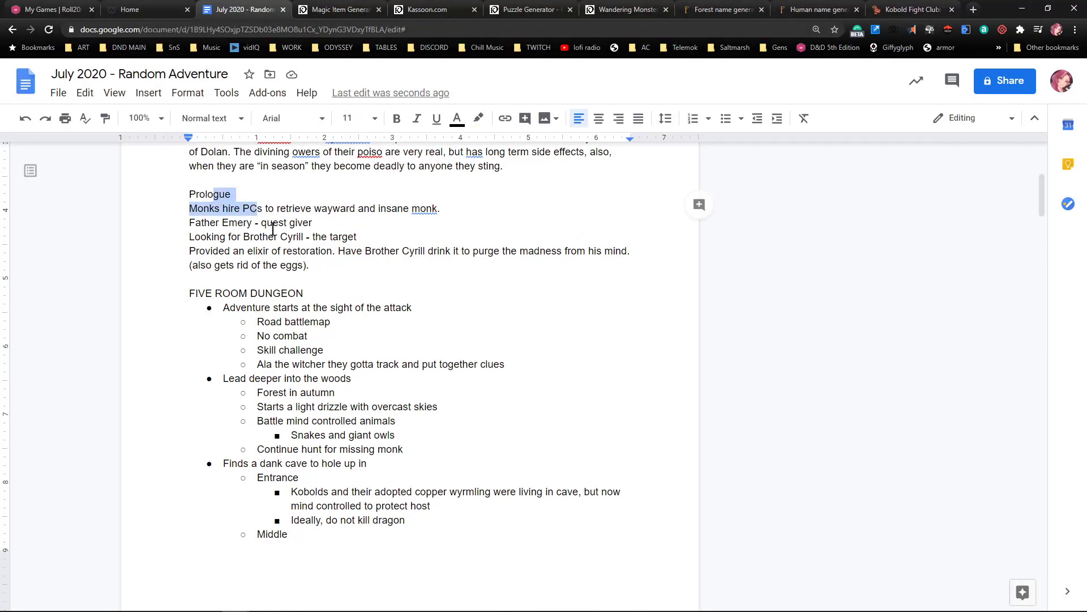
click(273, 229)
click(337, 226)
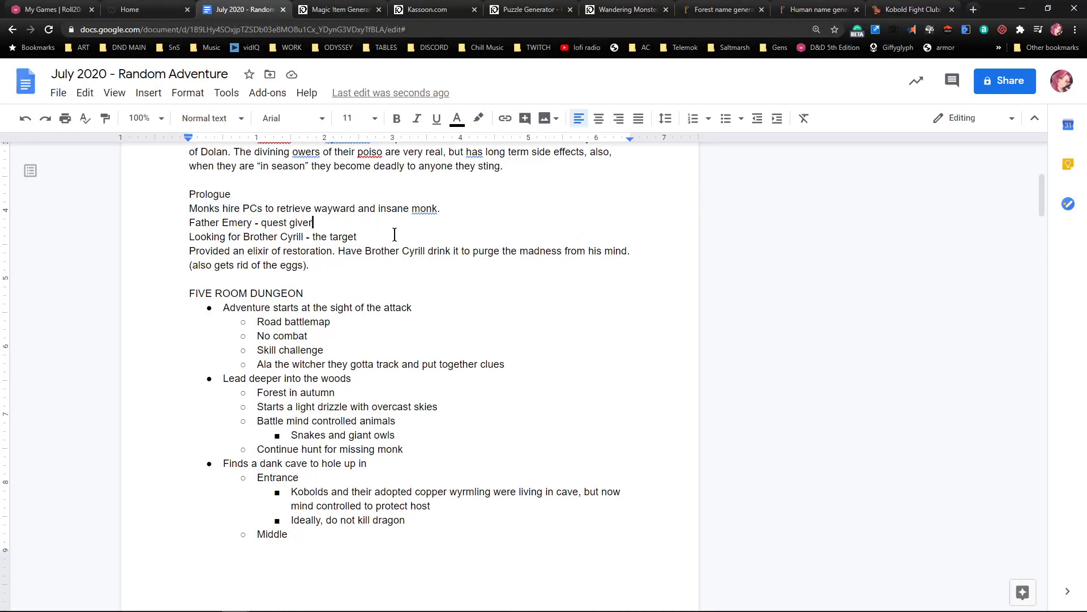
text(- reward for retri)
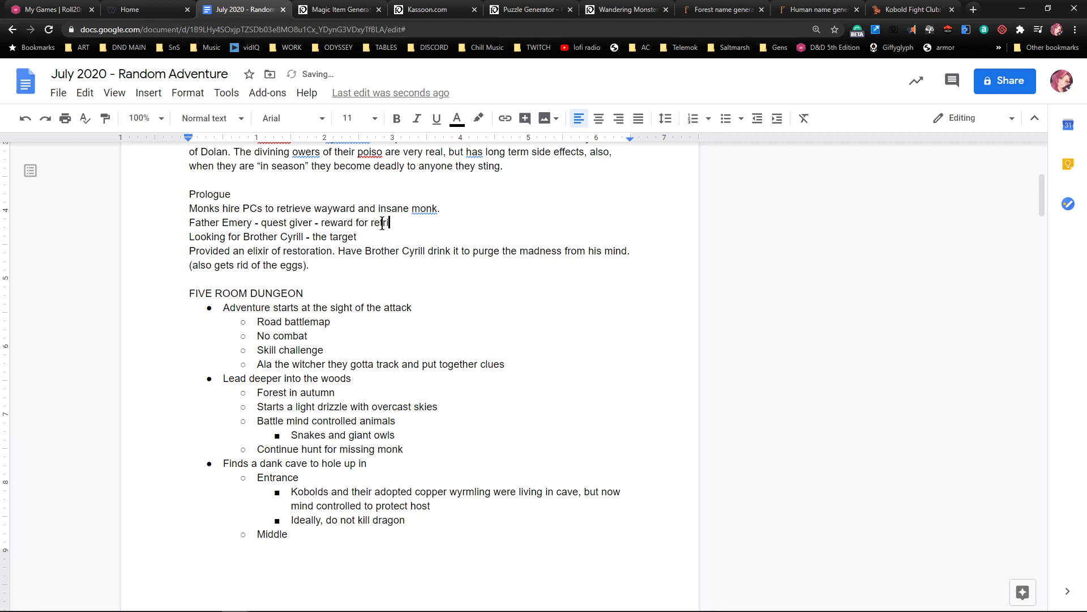
text(eving Brother Cyrill intact = 1000 gold.)
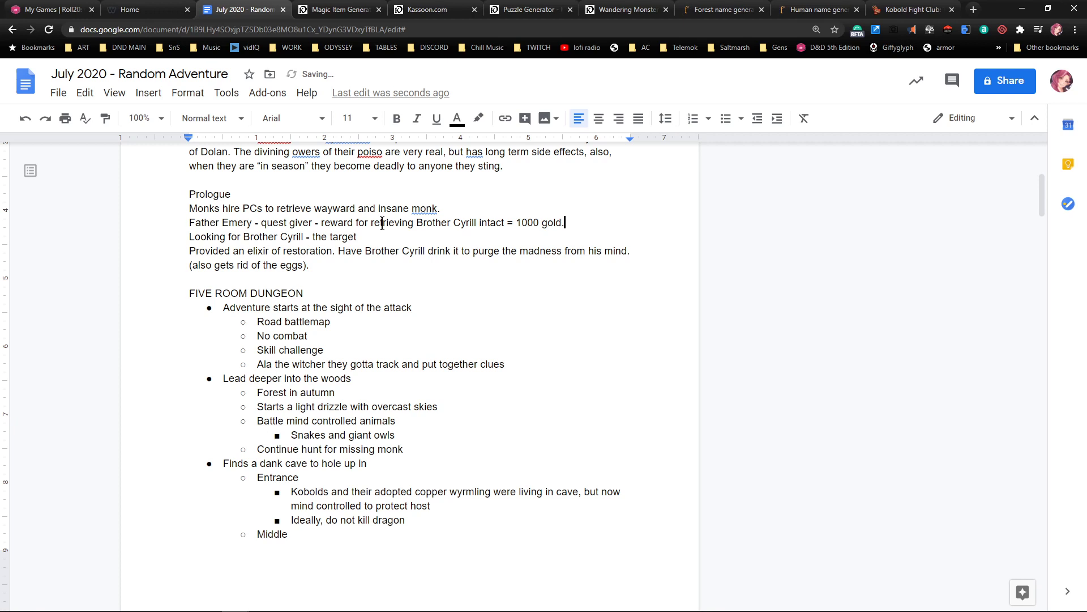
key(BackSpace)
text( and the gratitude of the cult)
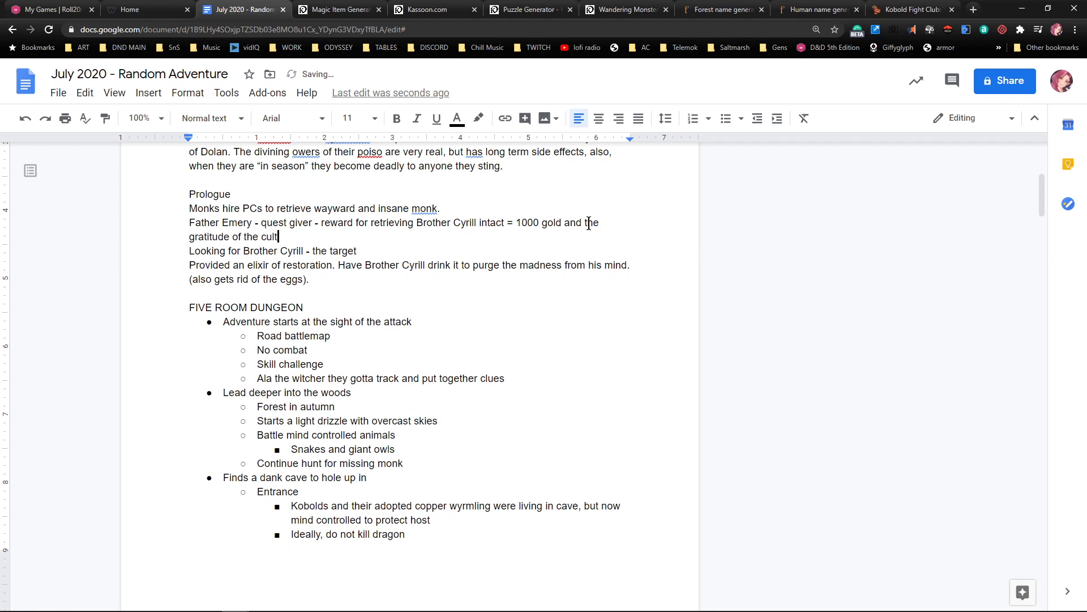
text(.)
Replace the cult's gratitude in the quest reward with "OR the answer to any one question."
key(ctrl+Left)
key(ctrl+Left)
key(ctrl+Left)
key(ctrl+Left)
key(ctrl+Left)
key(ctrl+Left)
key(ctrl+Left)
key(ctrl+Left)
key(Right)
key(BackSpace)
key(BackSpace)
key(BackSpace)
key(BackSpace)
key(BackSpace)
key(BackSpace)
key(BackSpace)
key(BackSpace)
key(BackSpace)
key(BackSpace)
key(BackSpace)
key(BackSpace)
key(BackSpace)
key(BackSpace)
key(BackSpace)
key(BackSpace)
key(BackSpace)
key(BackSpace)
key(BackSpace)
key(BackSpace)
key(BackSpace)
key(BackSpace)
key(BackSpace)
key(BackSpace)
key(BackSpace)
key(BackSpace)
key(BackSpace)
text(OR the answ)
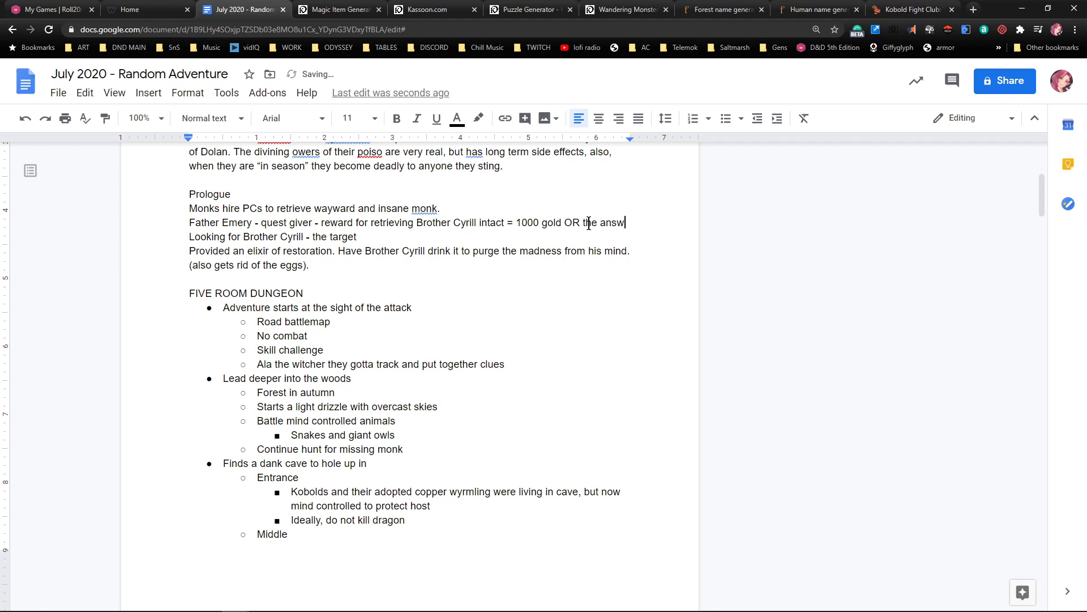
text(er to any one )
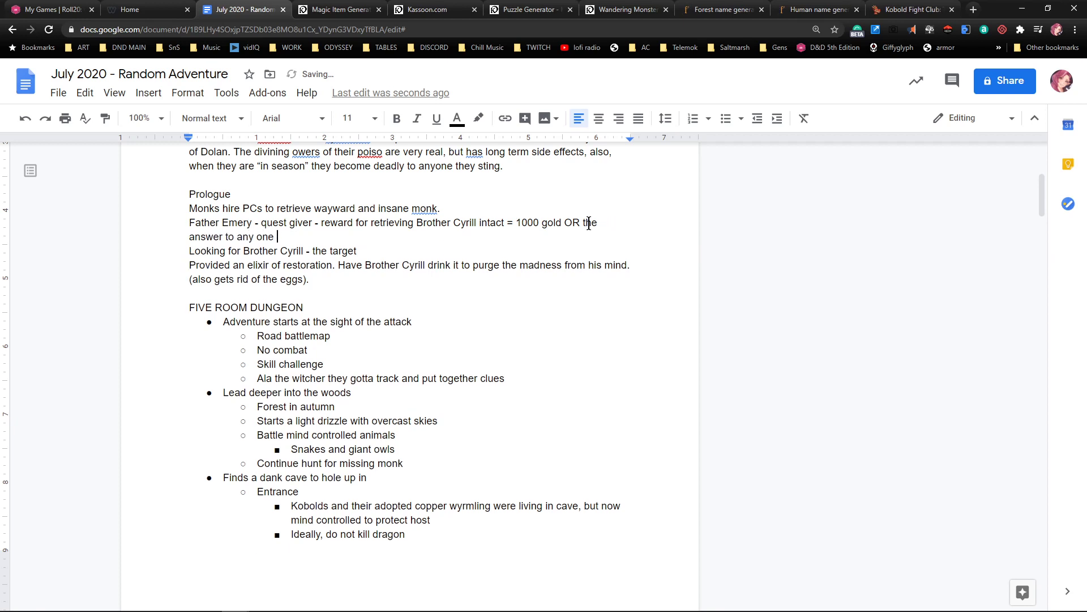
text(question.)
scroll(487, 243, up, 4)
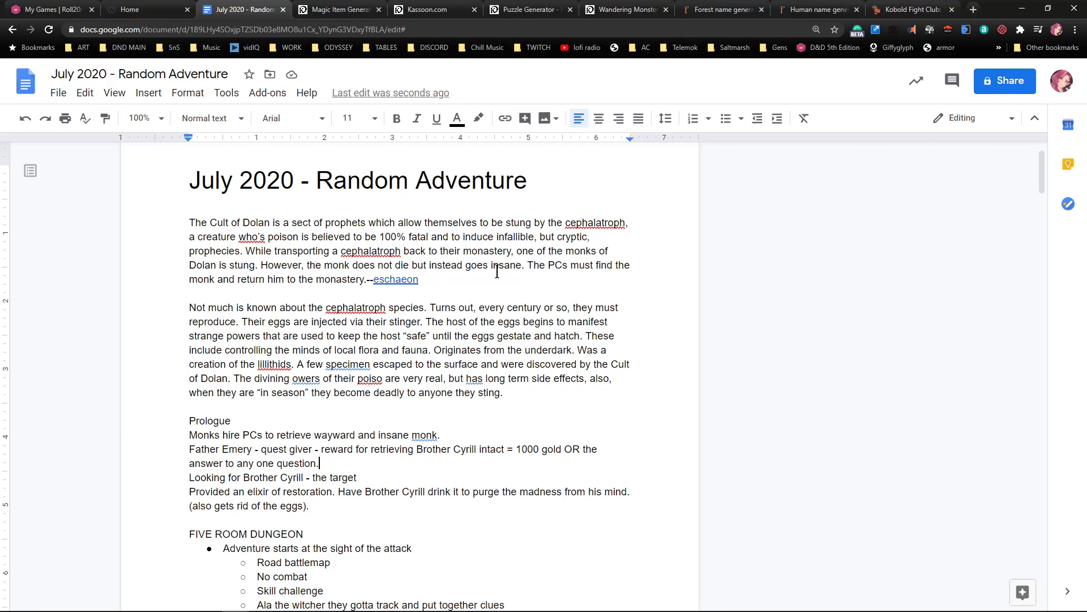
Open Inkarnate in a new browser tab and browse the community maps in its Explore gallery
click(972, 11)
text(inkarn)
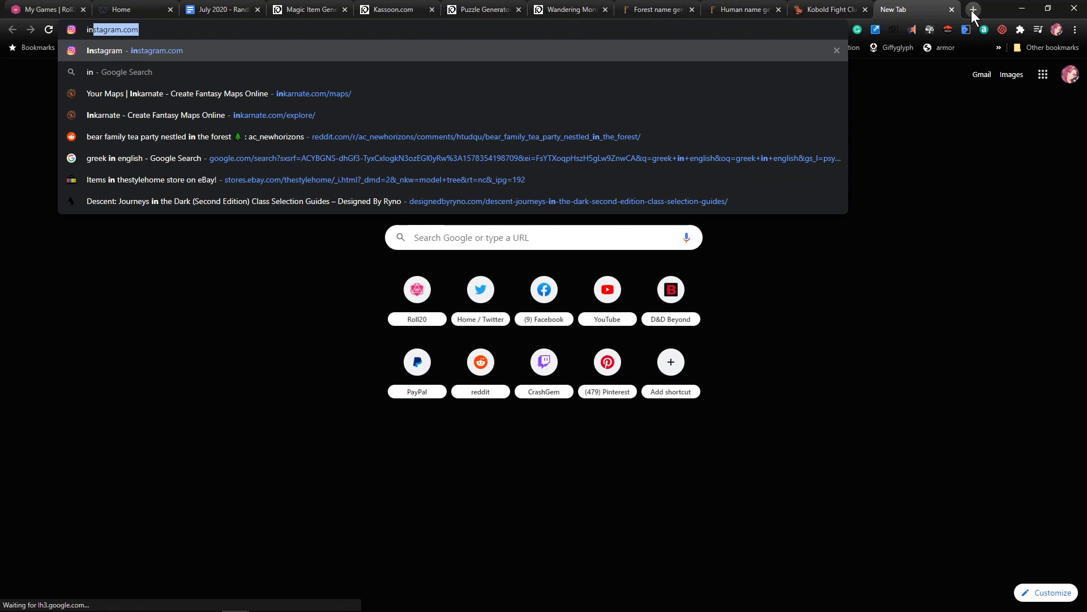
text(ate)
key(Return)
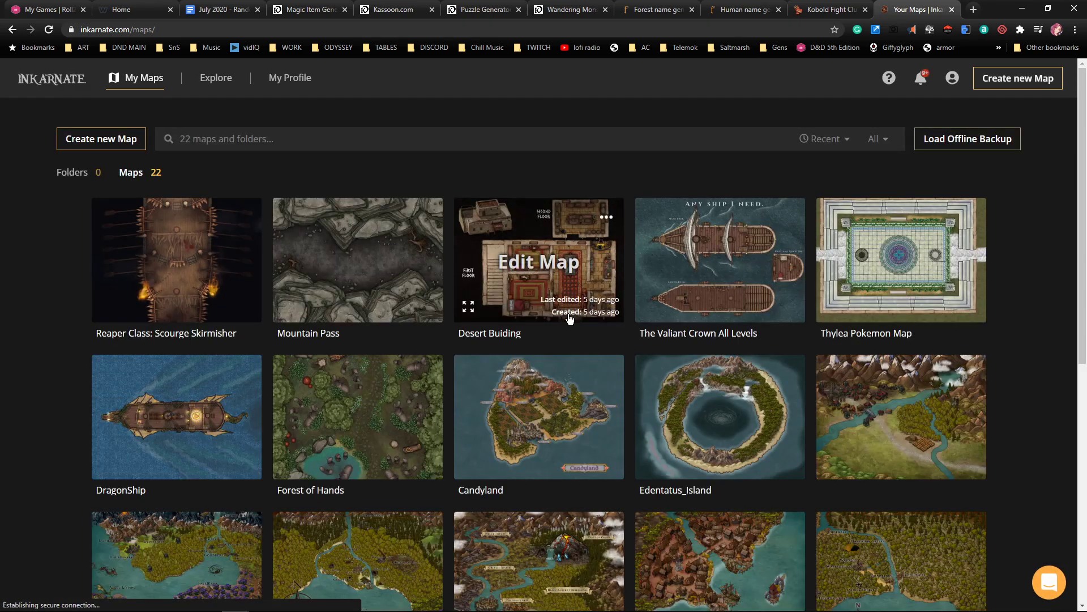
click(215, 81)
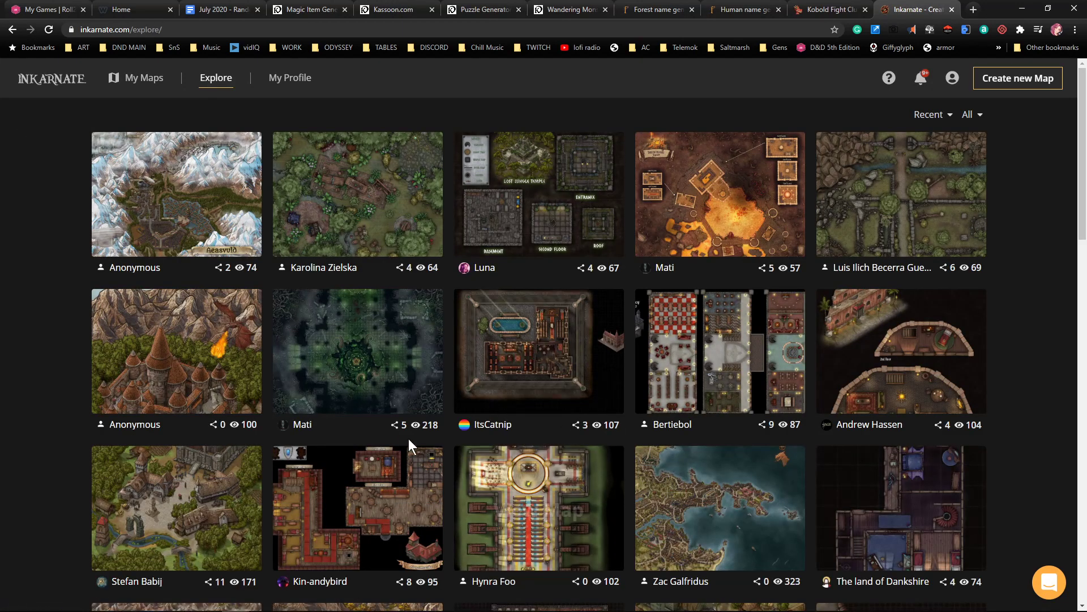
scroll(437, 306, down, 7)
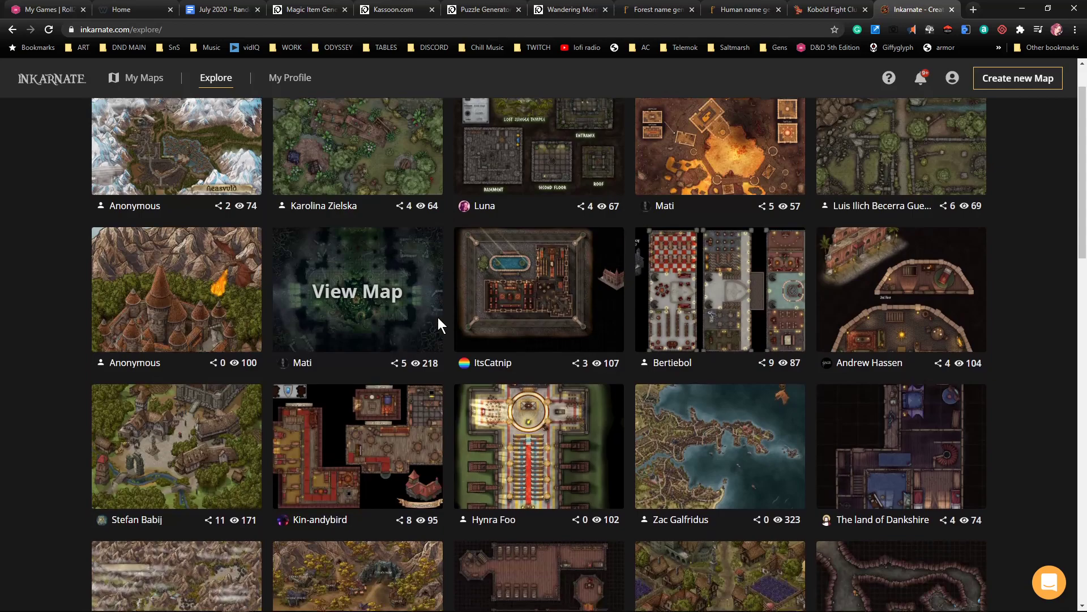
Browse the community maps and filter the gallery to the Fantasy Battlemap style
scroll(445, 329, down, 2)
scroll(446, 330, down, 3)
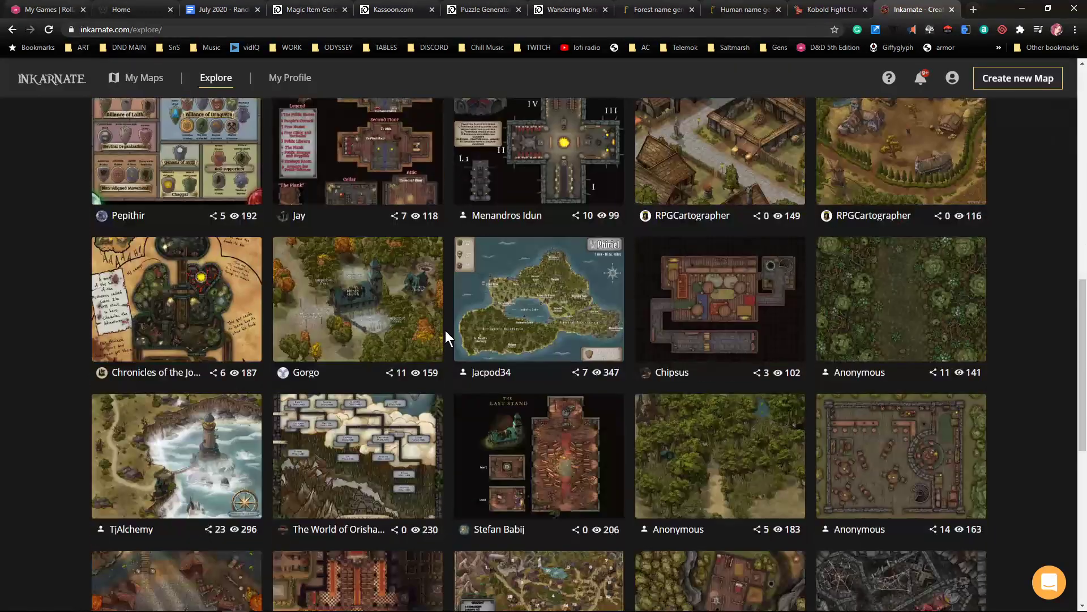
scroll(454, 340, up, 1)
scroll(446, 335, down, 4)
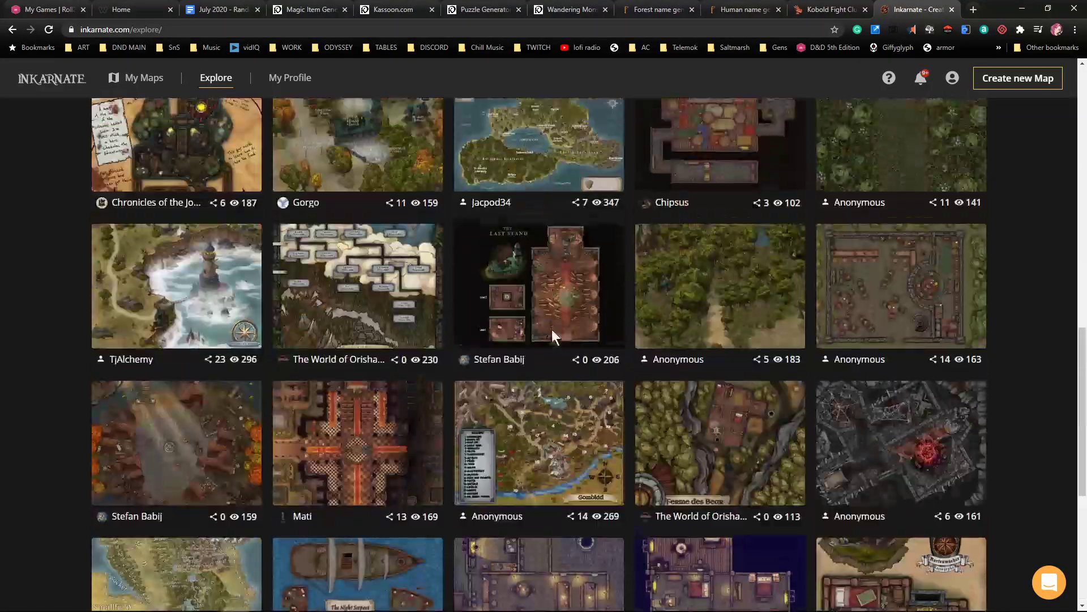
scroll(551, 328, up, 15)
click(971, 115)
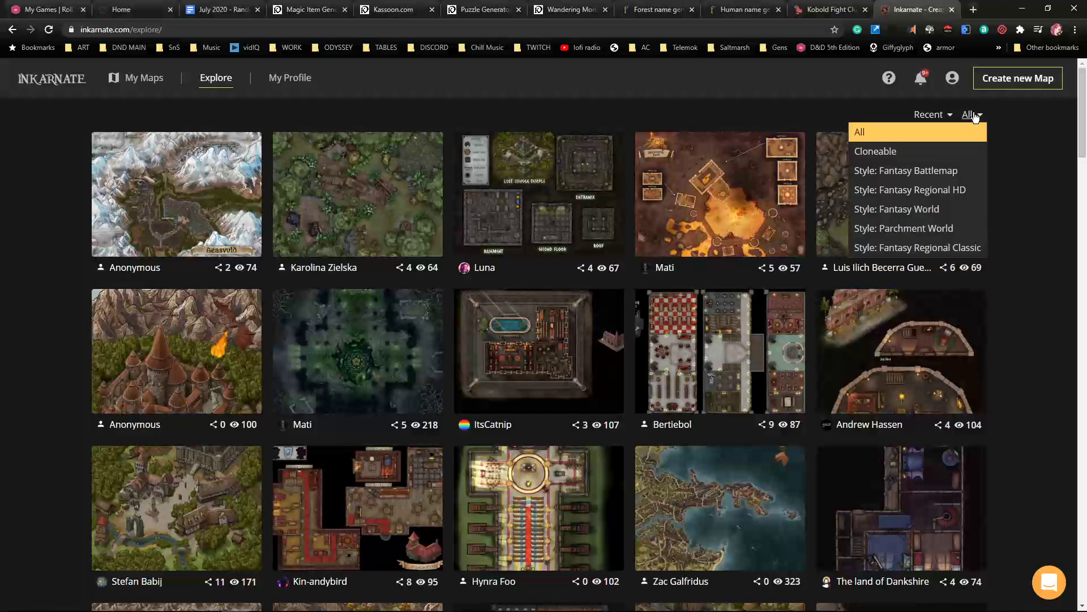
click(906, 171)
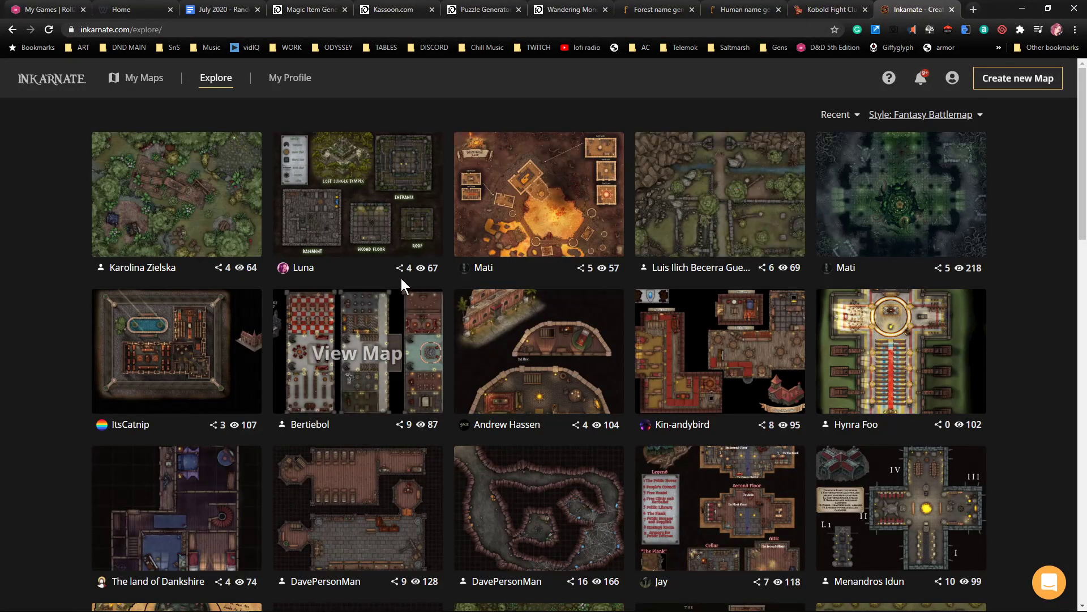
Find the Shallow Crossing autumn river map among the battlemaps and clone it for editing
scroll(365, 263, down, 1)
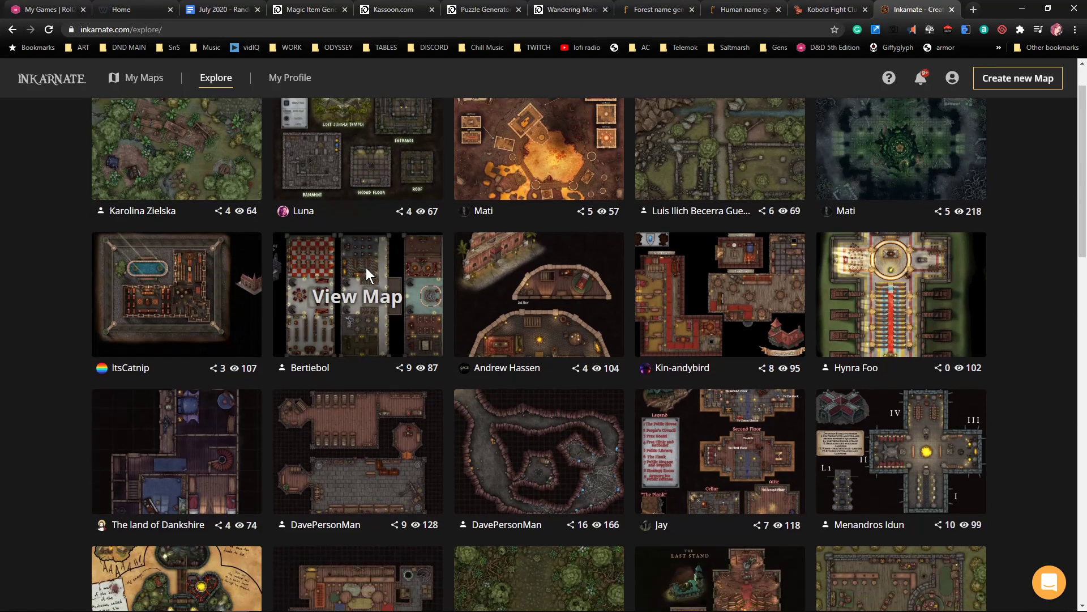
scroll(366, 267, down, 5)
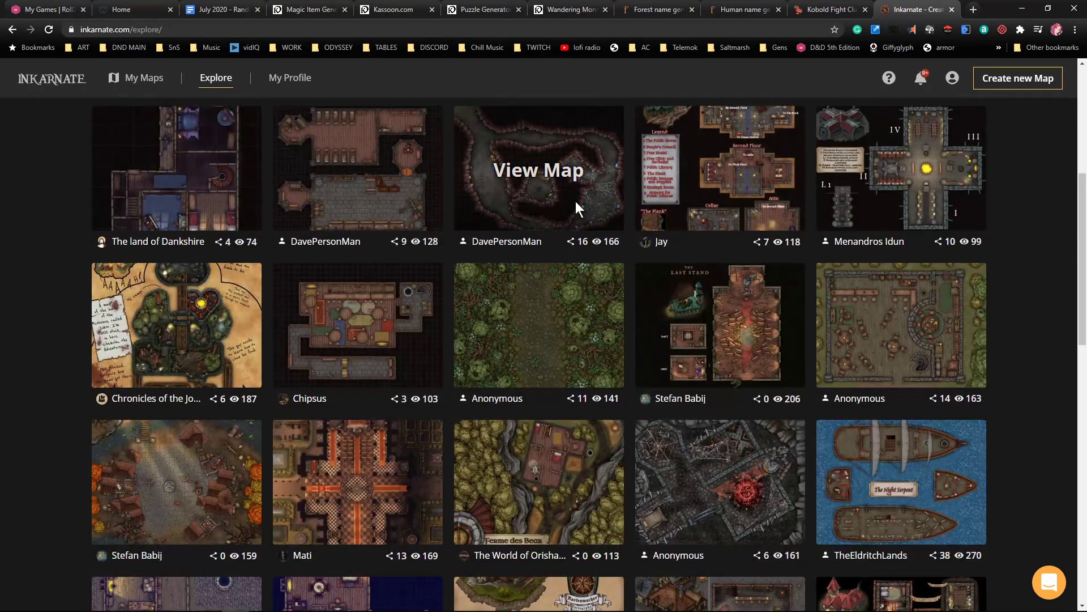
scroll(543, 228, down, 2)
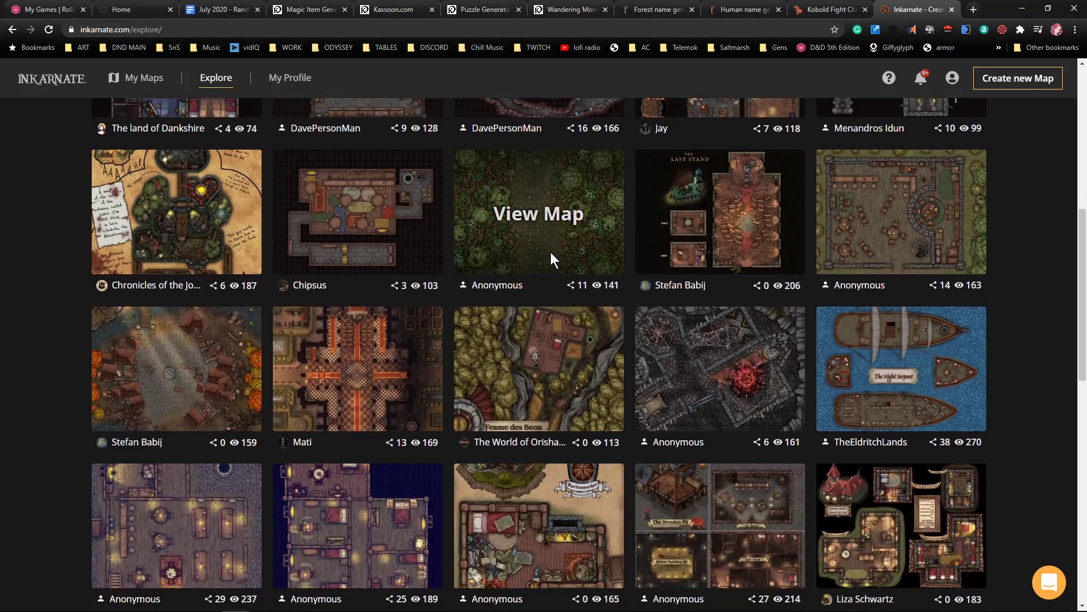
scroll(550, 255, down, 6)
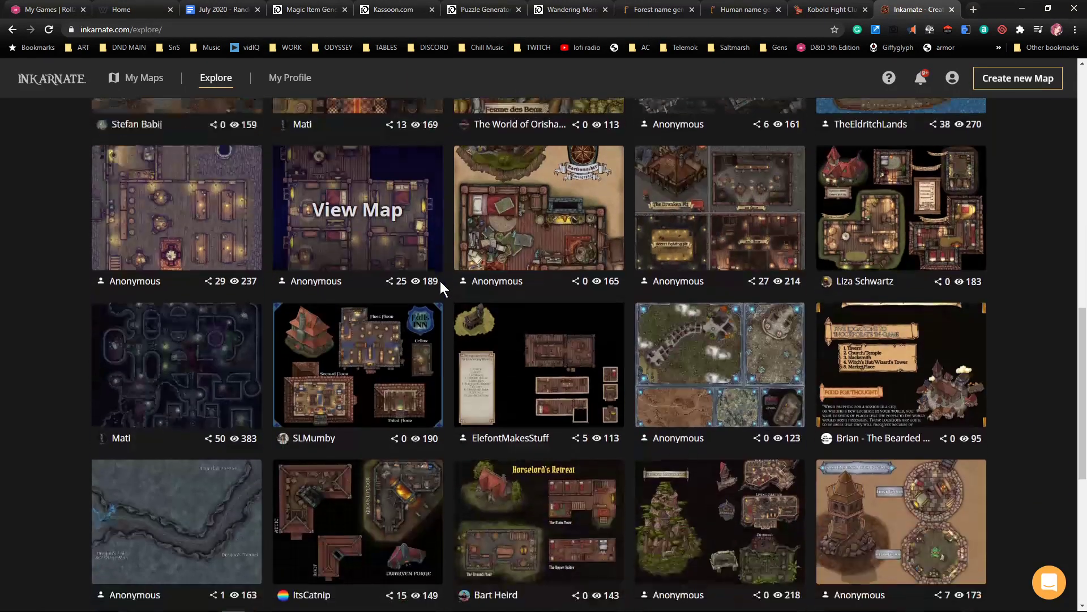
scroll(443, 277, down, 7)
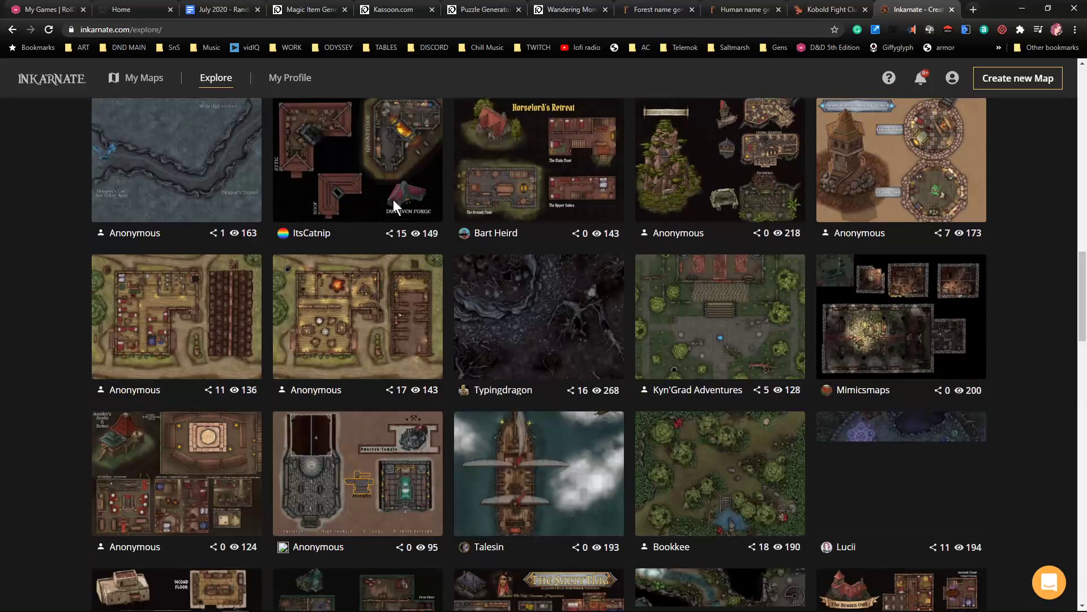
scroll(393, 199, down, 2)
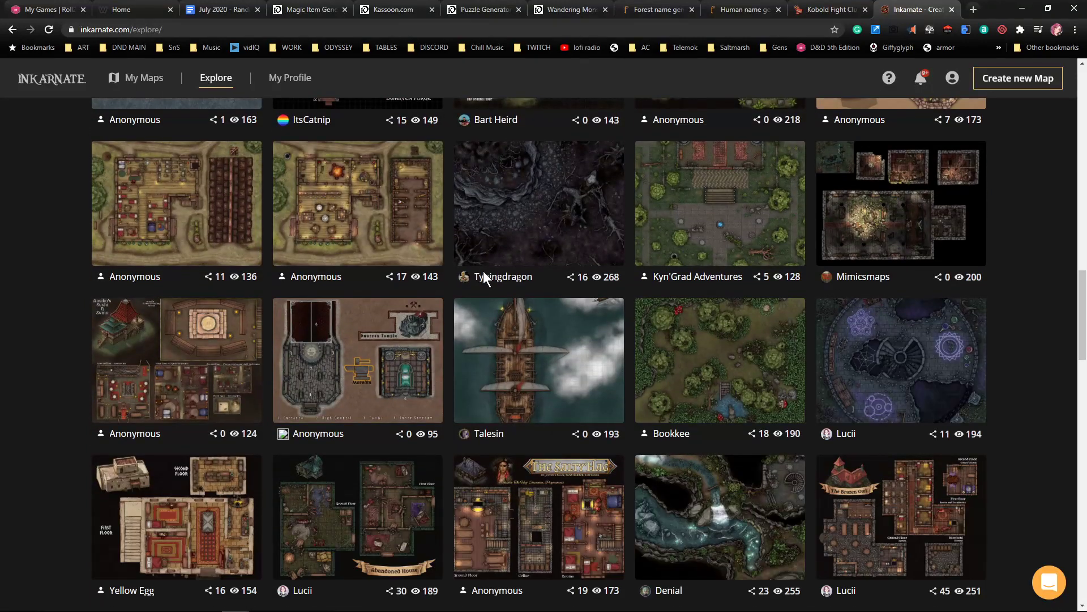
scroll(484, 267, down, 6)
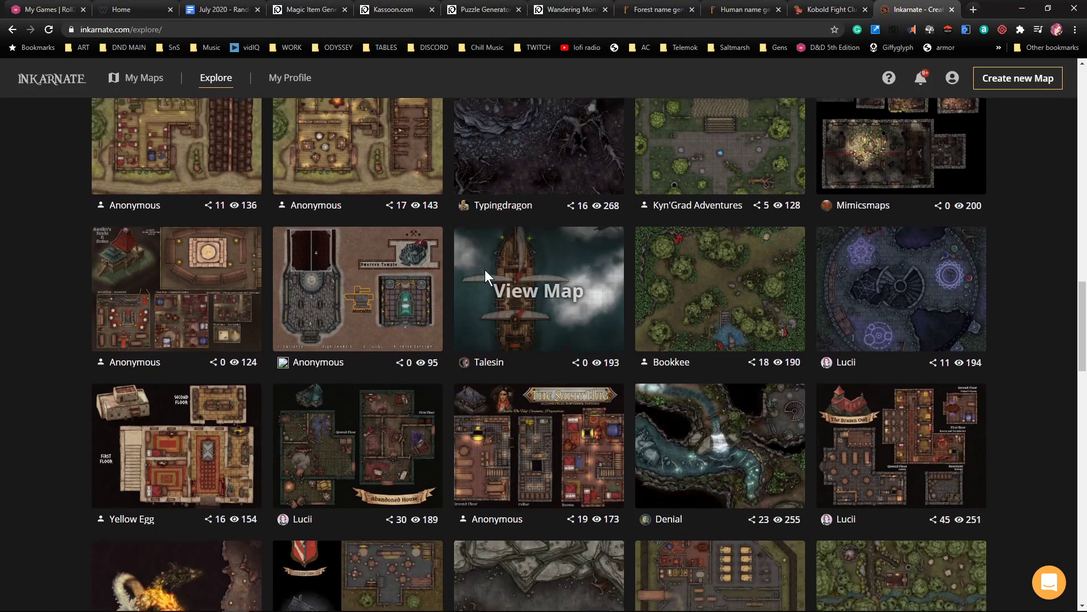
scroll(487, 266, down, 7)
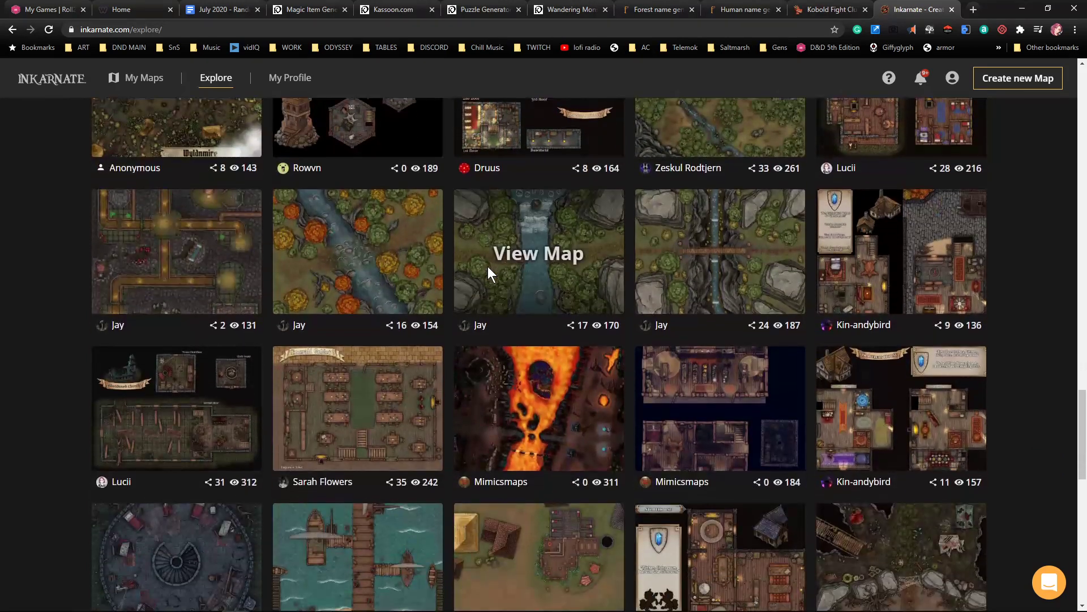
click(380, 258)
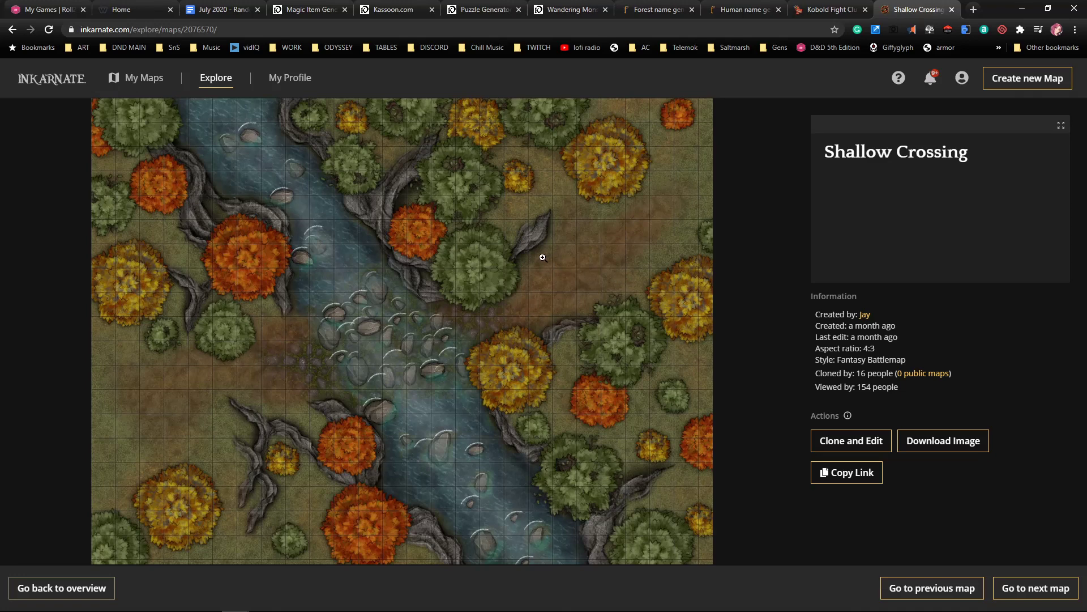
click(853, 445)
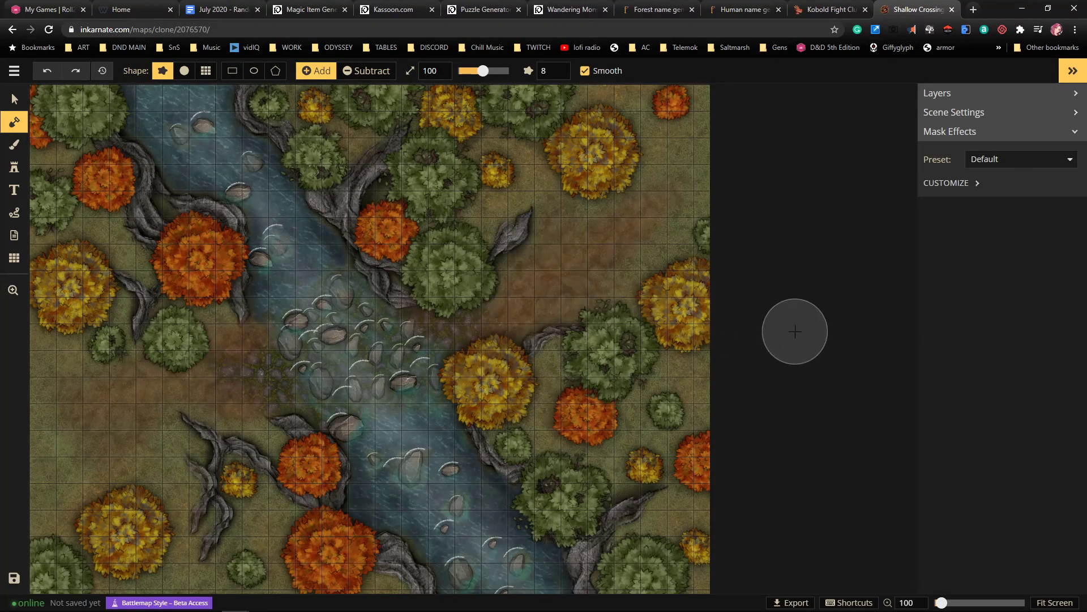
Hide the grid on the cloned Shallow Crossing map
click(14, 259)
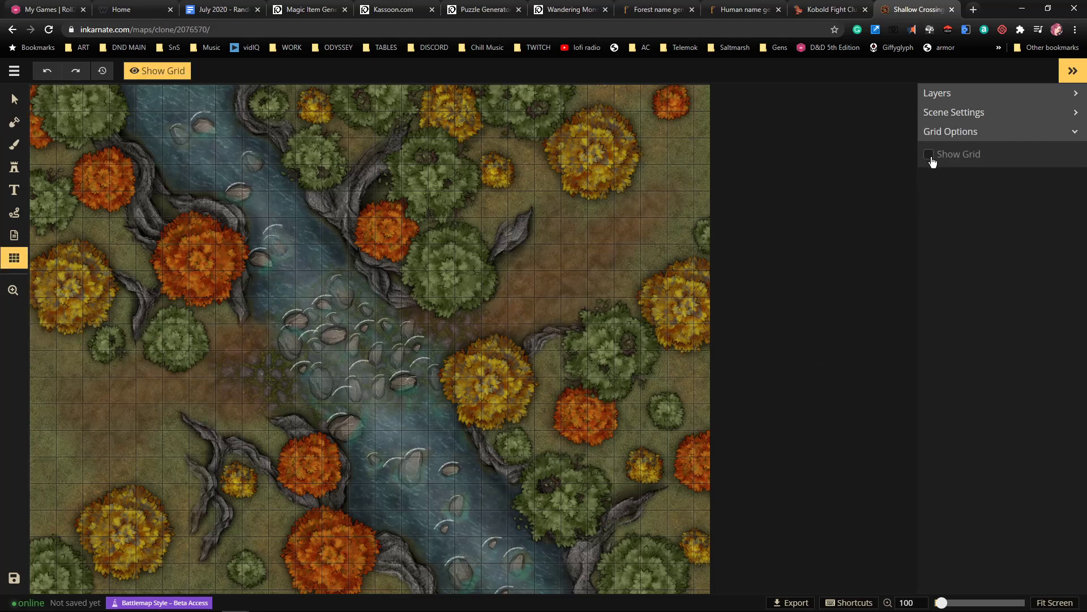
click(929, 158)
click(930, 157)
click(930, 157)
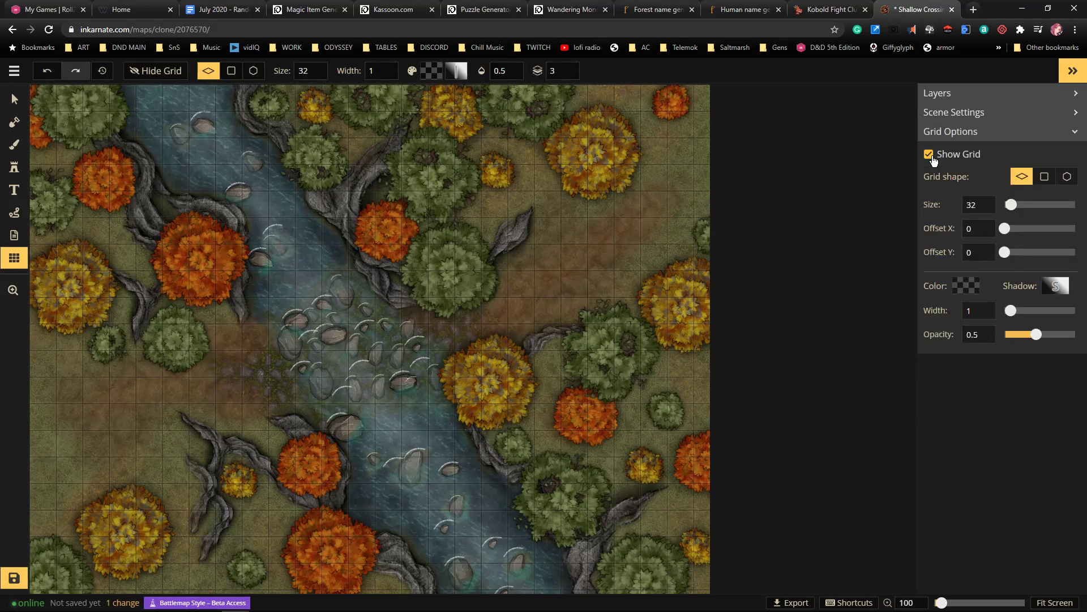
click(930, 157)
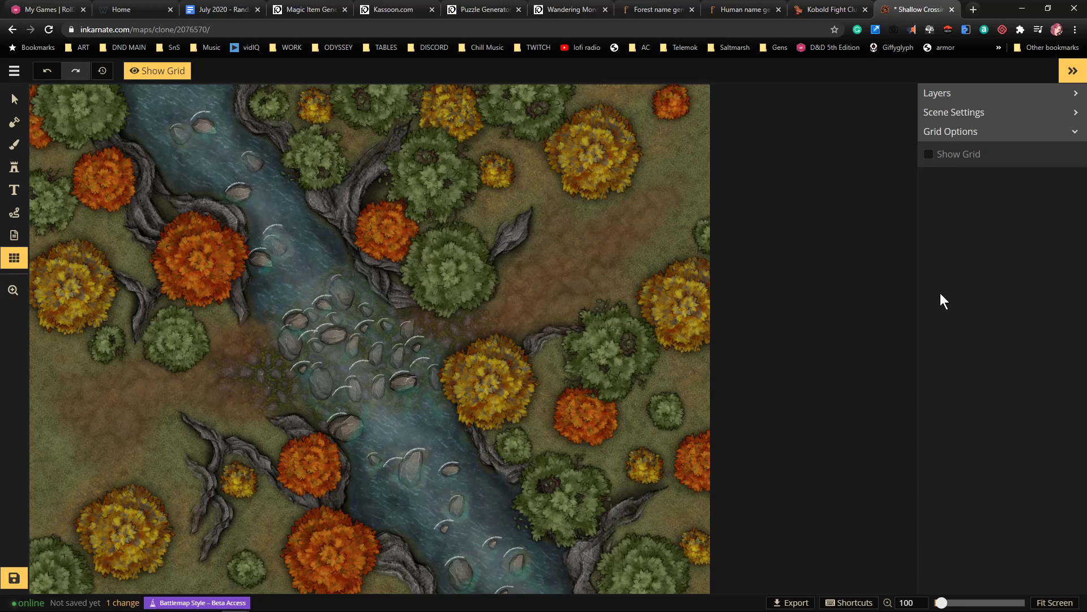
Stamp fall trees from the recently used set onto the map's northwest edge and among the trees along the north side
click(14, 167)
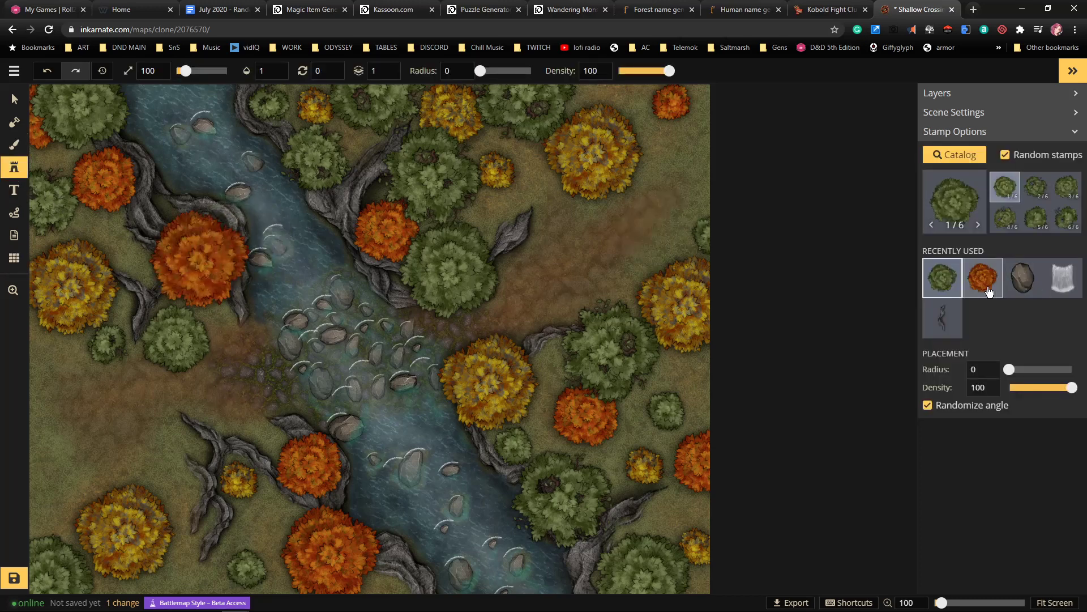
click(989, 290)
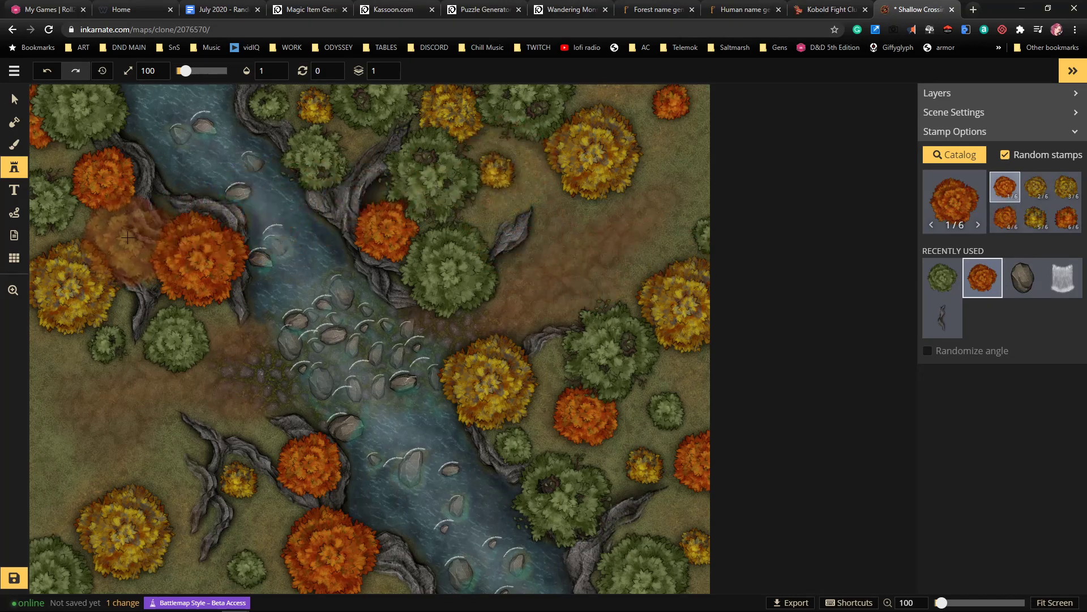
click(46, 153)
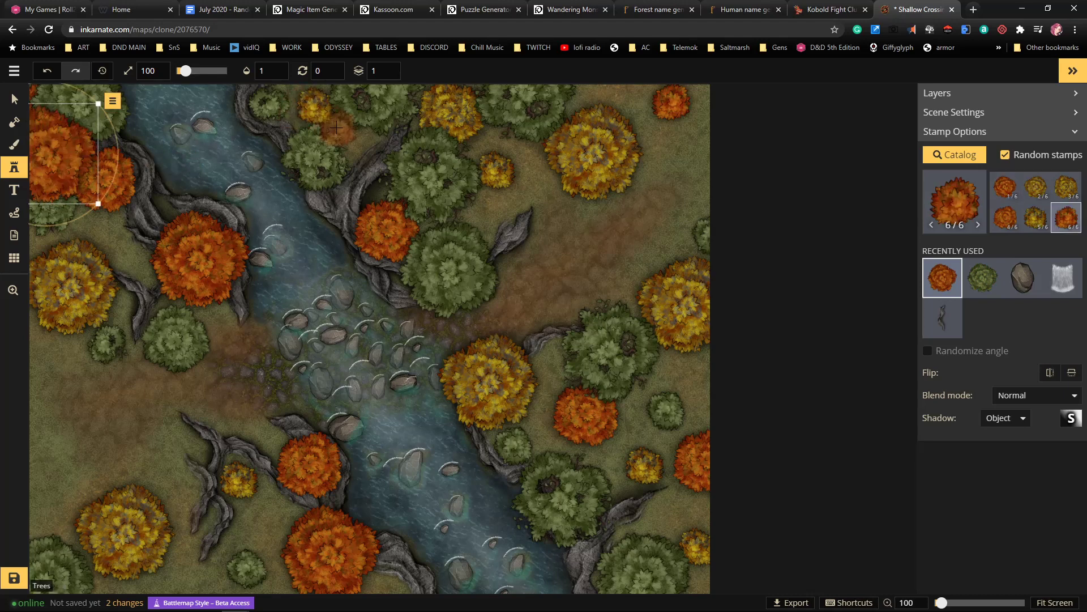
click(335, 127)
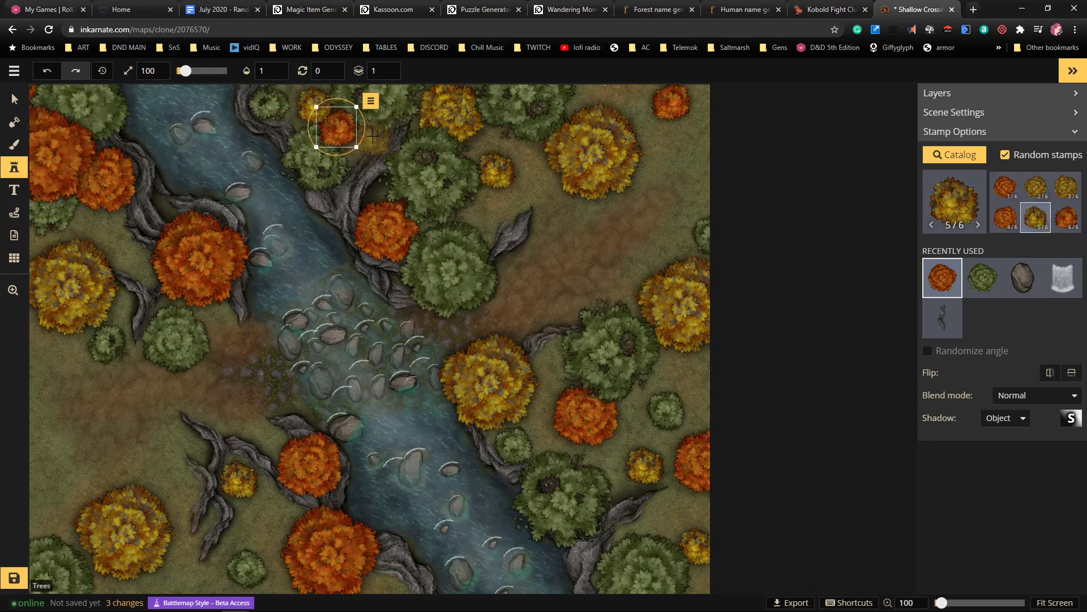
click(373, 136)
click(535, 142)
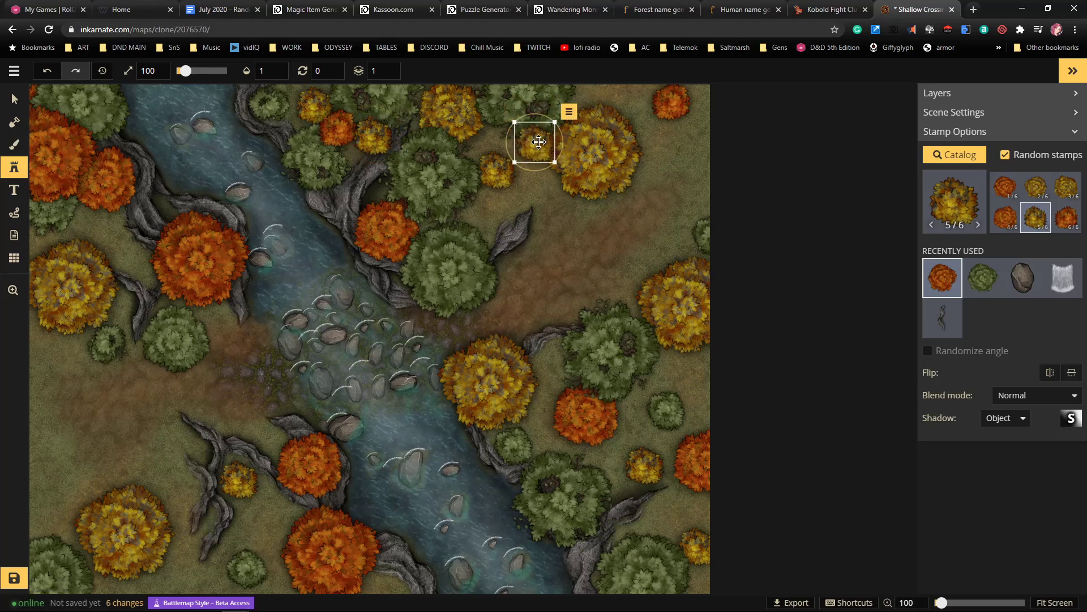
Add two small yellow fall trees among the eastern trees and enlarge the second one to size 180
click(666, 354)
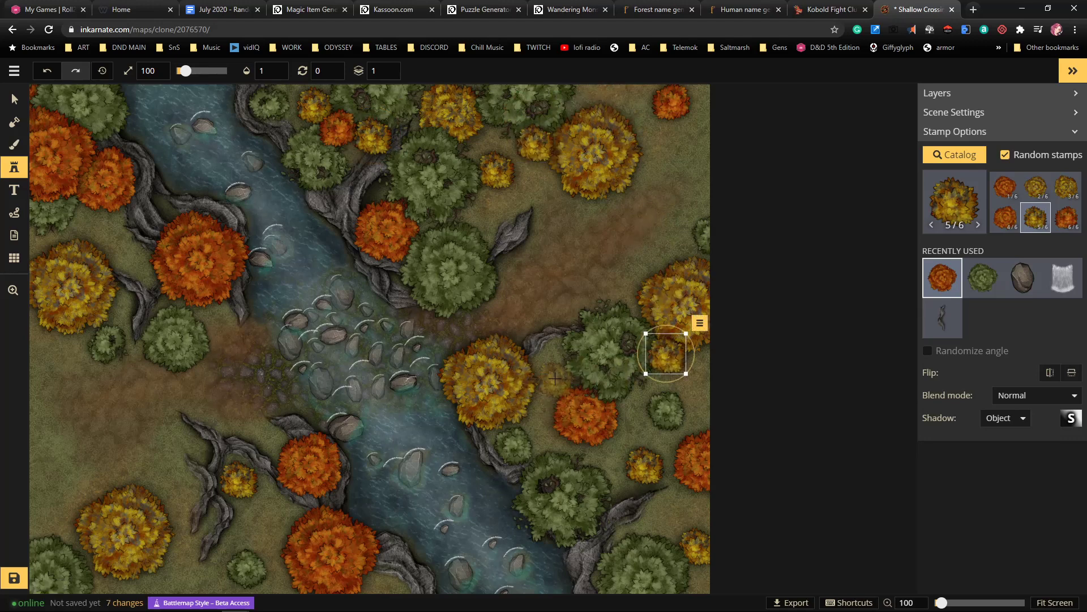
click(623, 404)
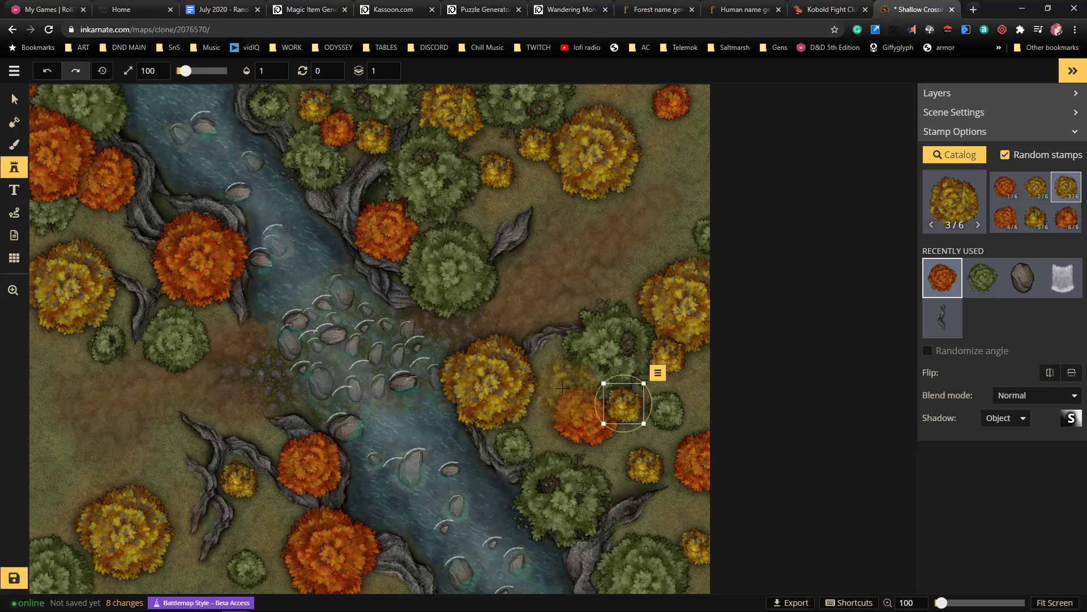
scroll(543, 370, up, 6)
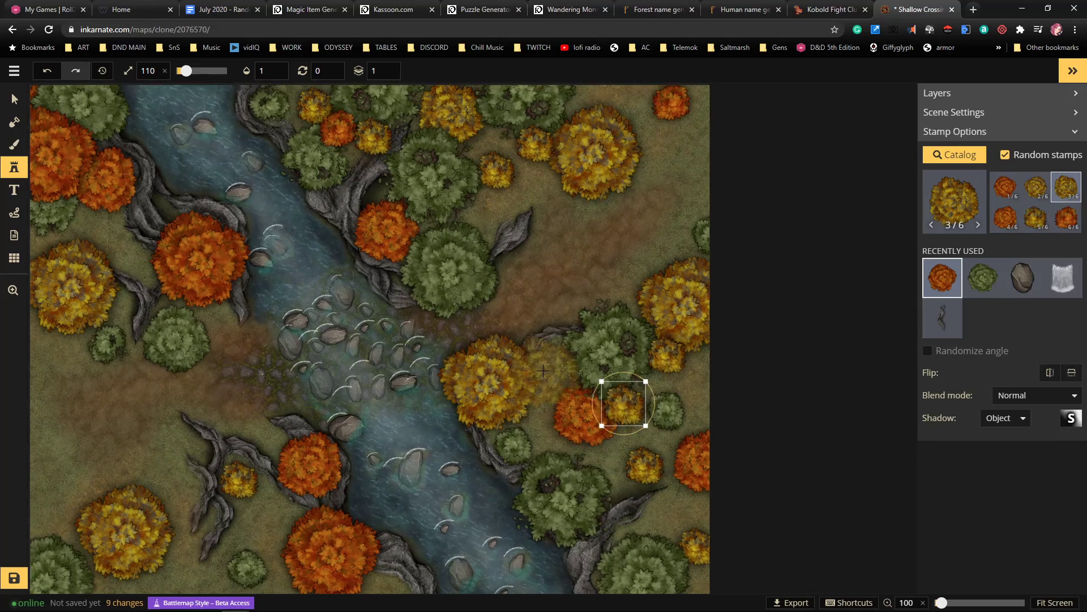
scroll(545, 367, up, 2)
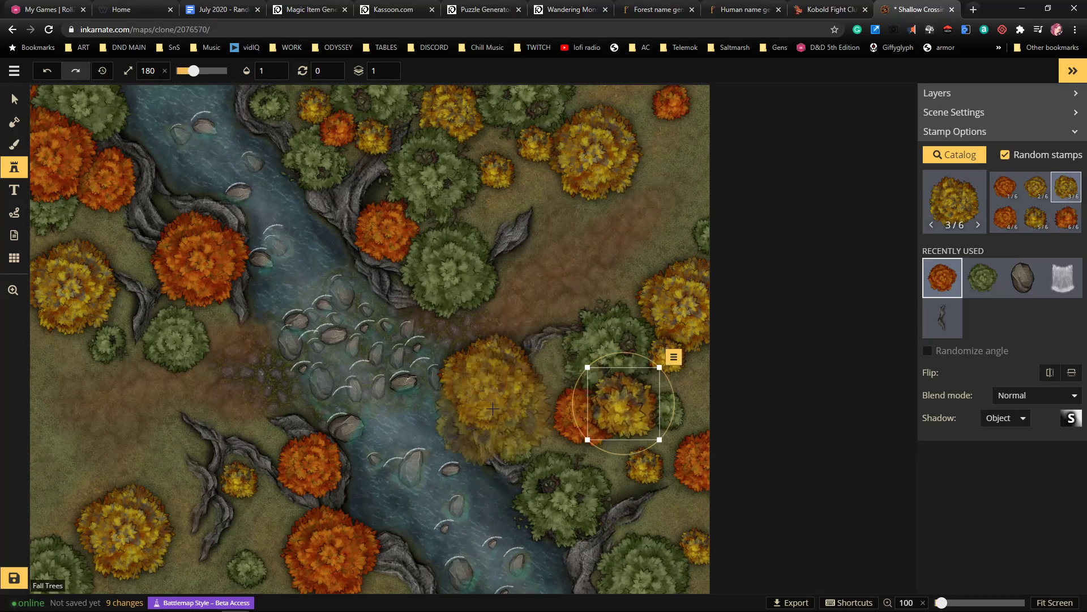
scroll(216, 508, down, 1)
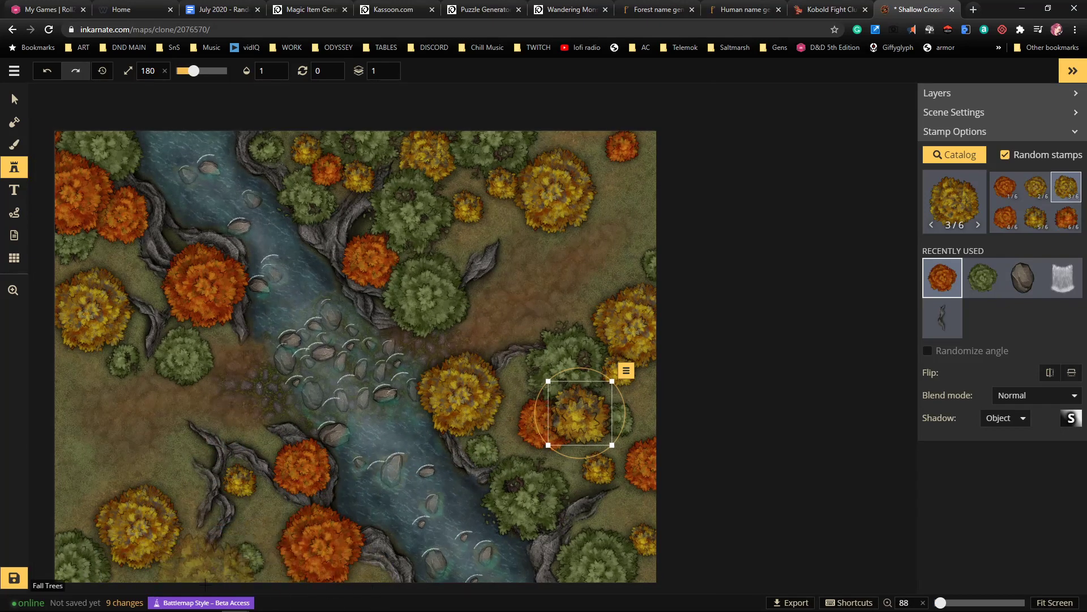
Stamp more orange and yellow fall trees around the map's southern, eastern and northern edges to thicken the forest border
click(193, 561)
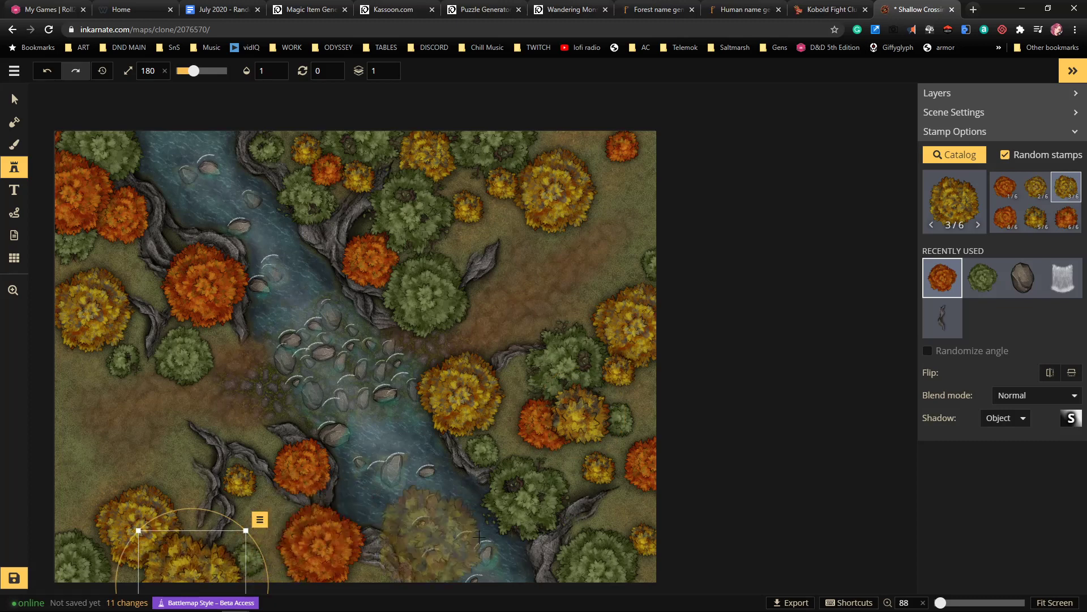
click(673, 403)
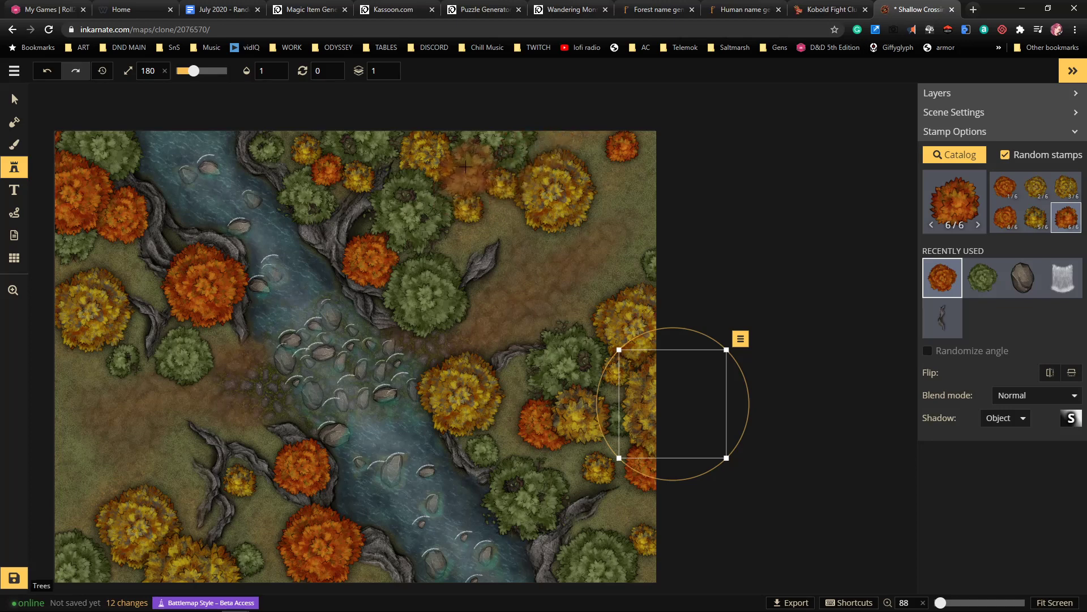
click(296, 119)
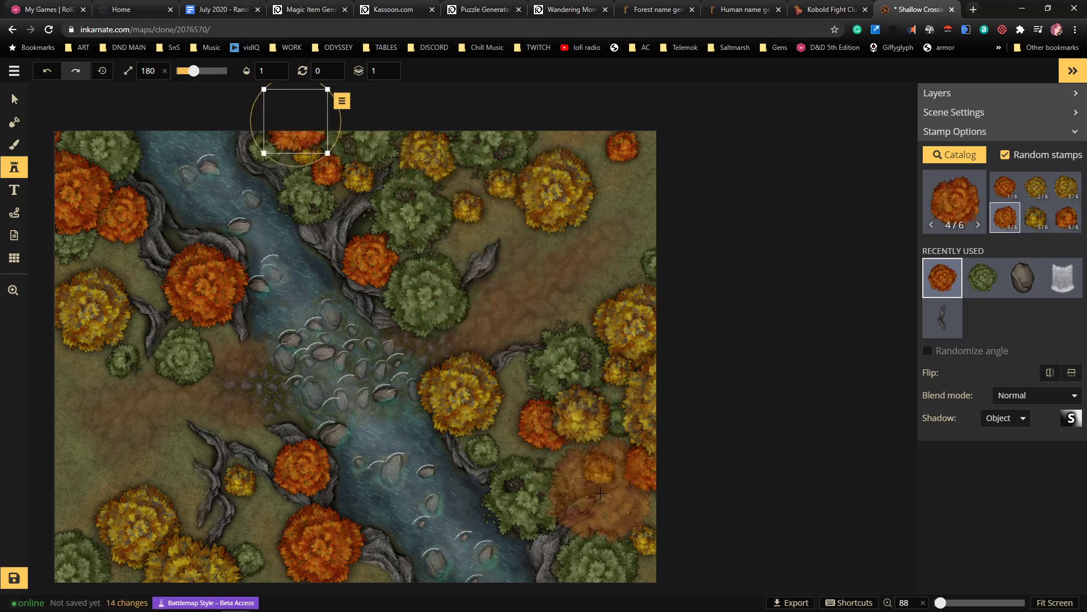
click(670, 572)
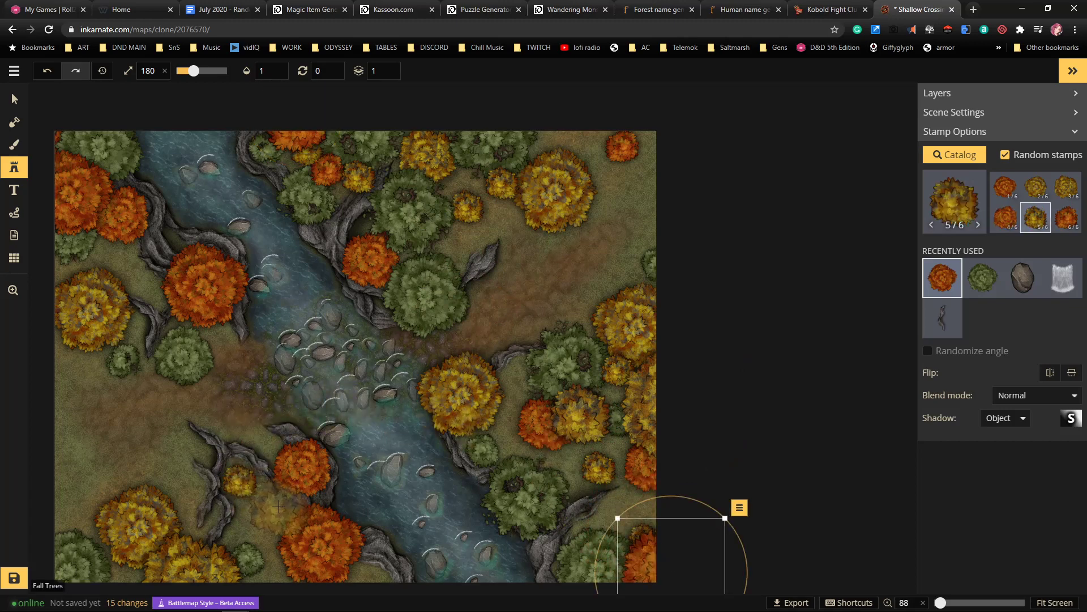
click(355, 574)
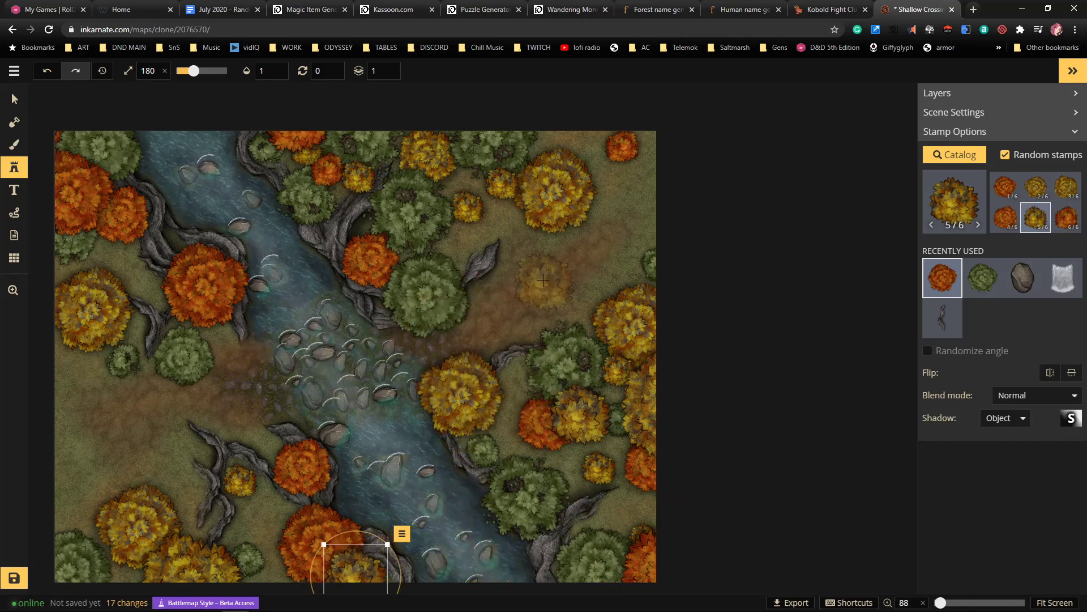
click(542, 134)
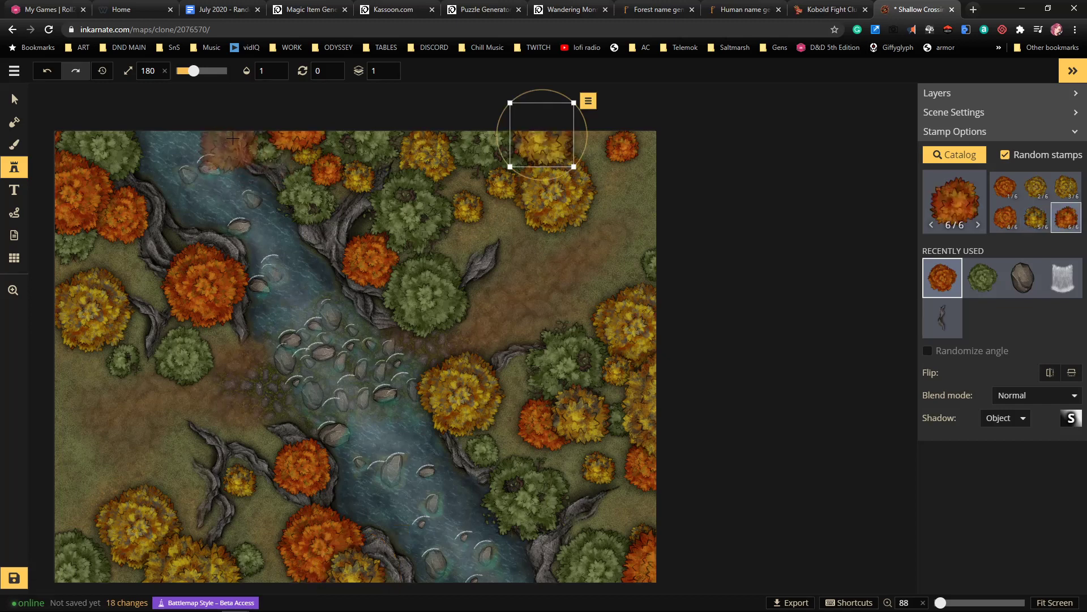
click(116, 572)
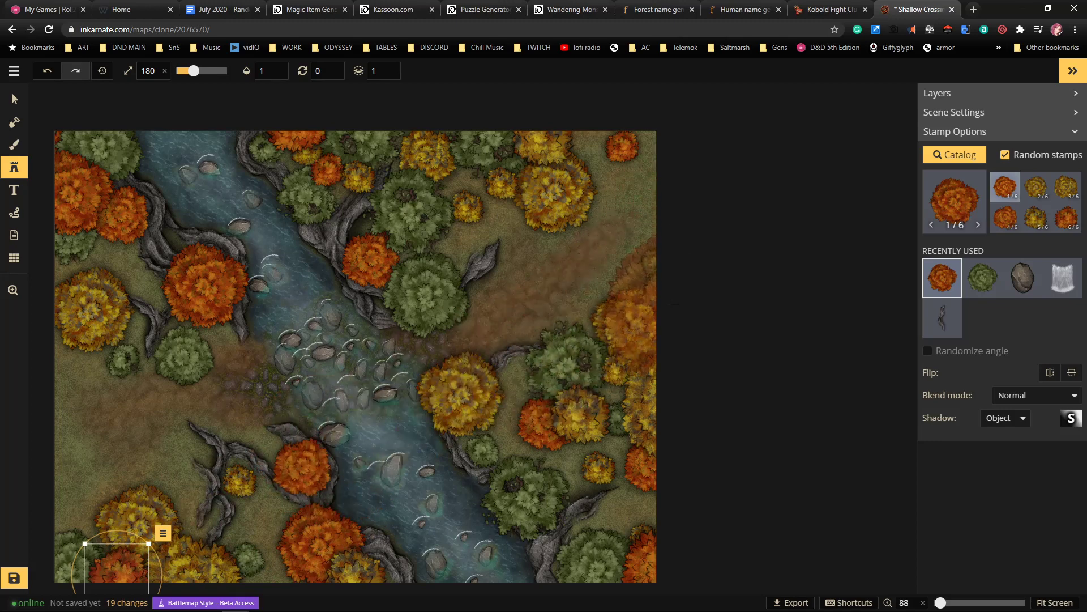
click(527, 173)
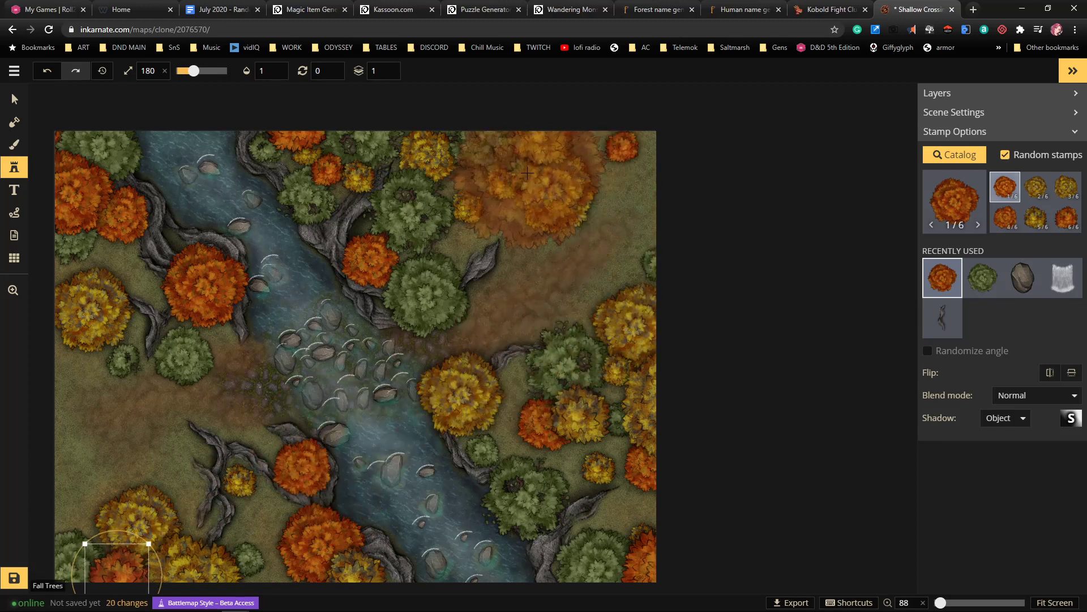
Stamp more fall trees in the northeast corner and, at size 110, along the east, south and west edges
click(529, 225)
scroll(529, 224, down, 3)
scroll(529, 224, down, 4)
drag(527, 230, 590, 133)
click(657, 281)
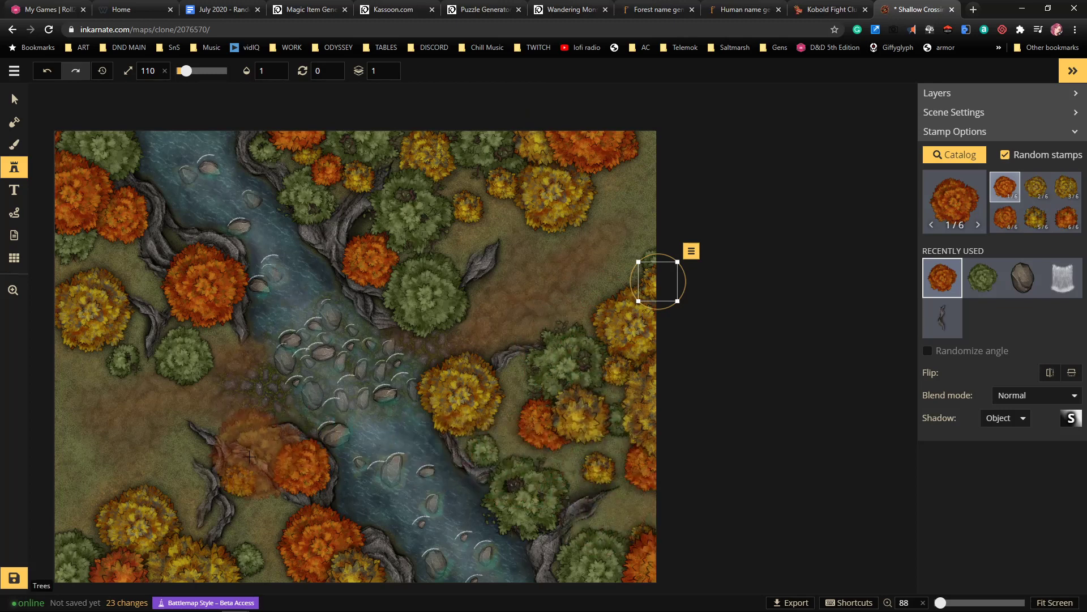
click(280, 590)
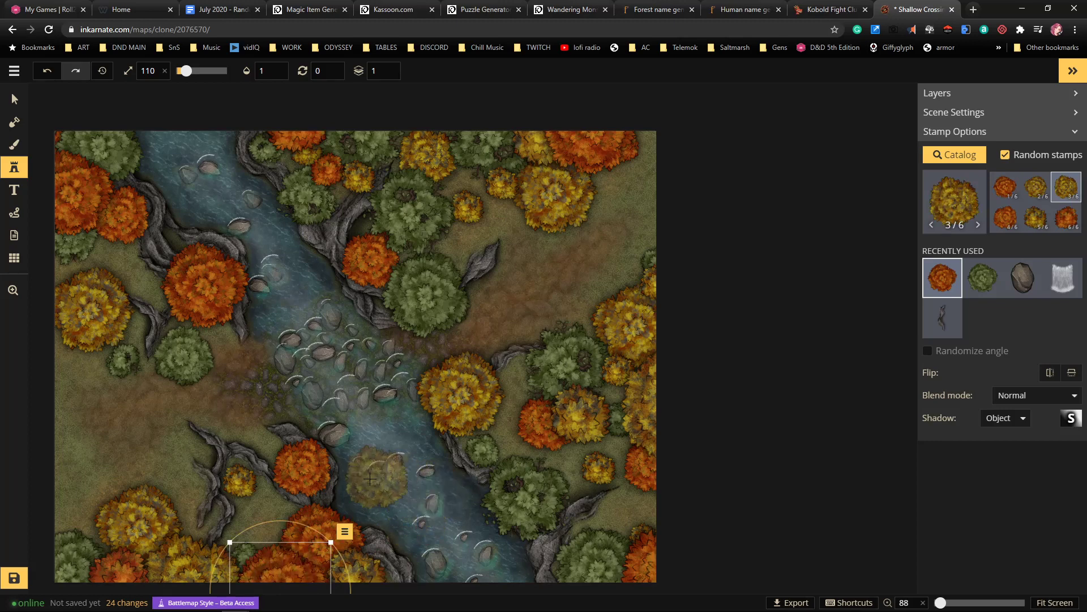
click(56, 260)
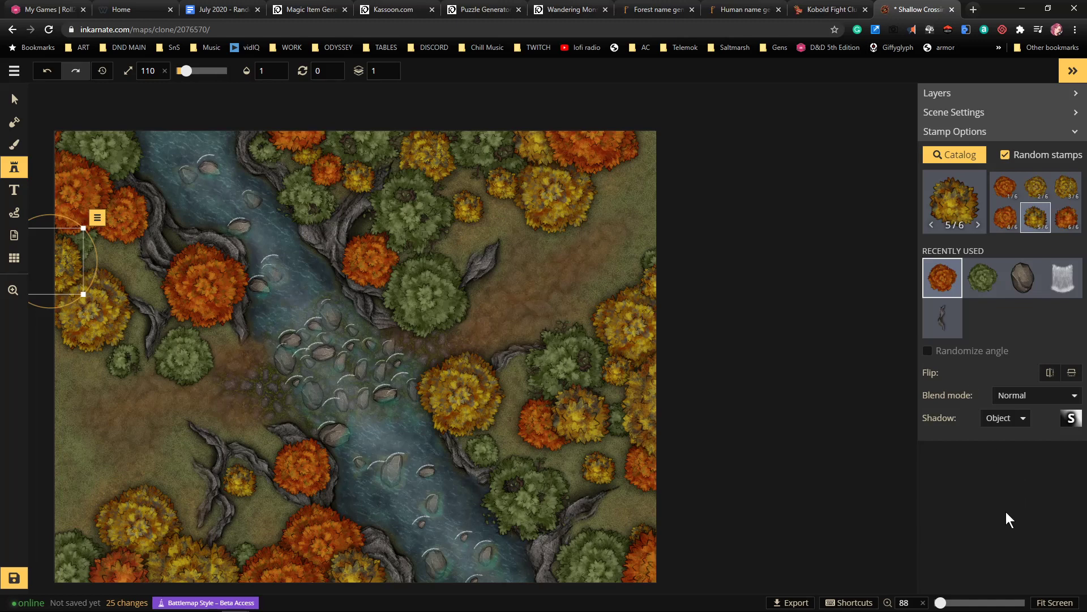
Export the map as a 2048 x 1536 px JPEG image and return to editing
click(793, 603)
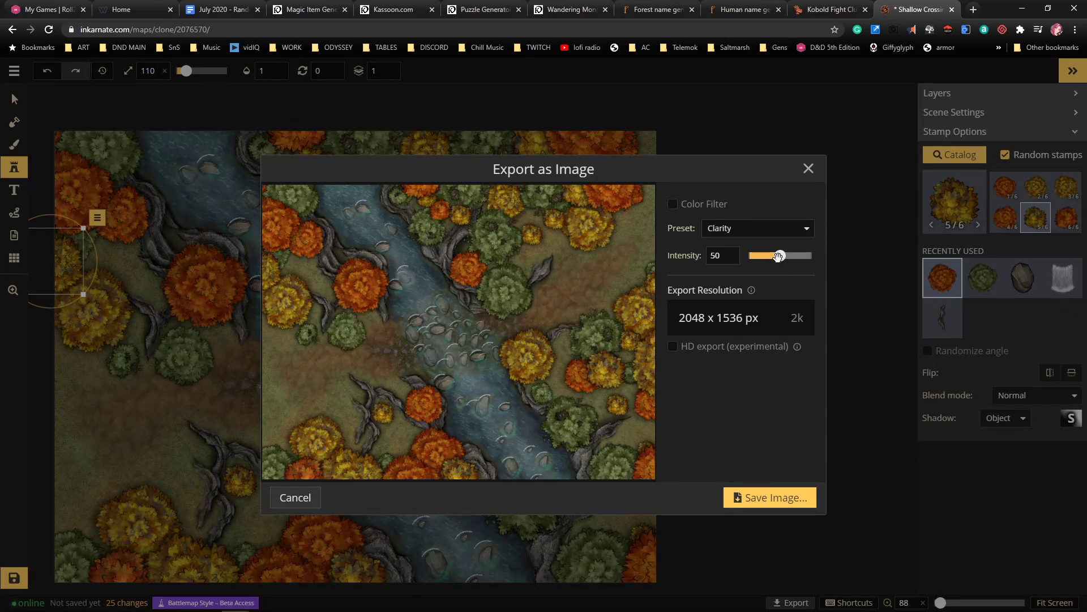
drag(787, 257, 759, 264)
drag(779, 261, 784, 258)
click(771, 498)
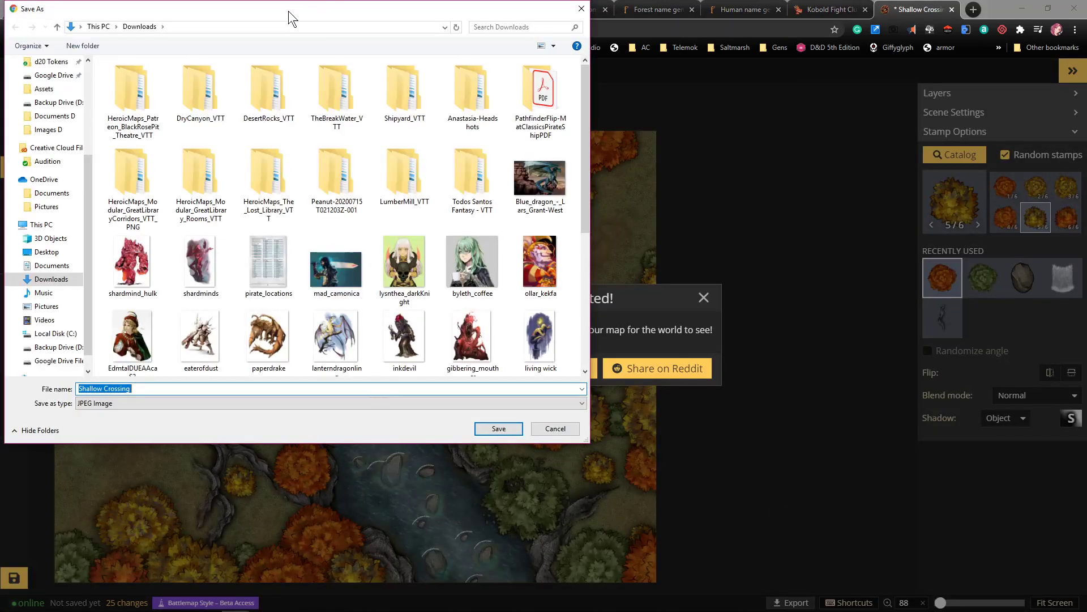
drag(287, 11, 1086, 136)
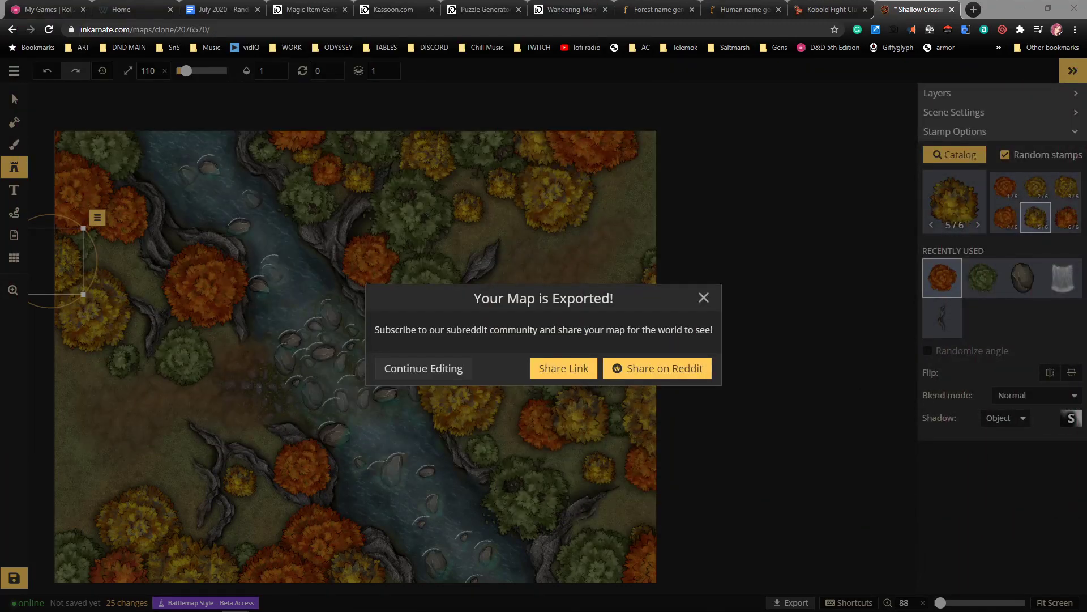
key(Return)
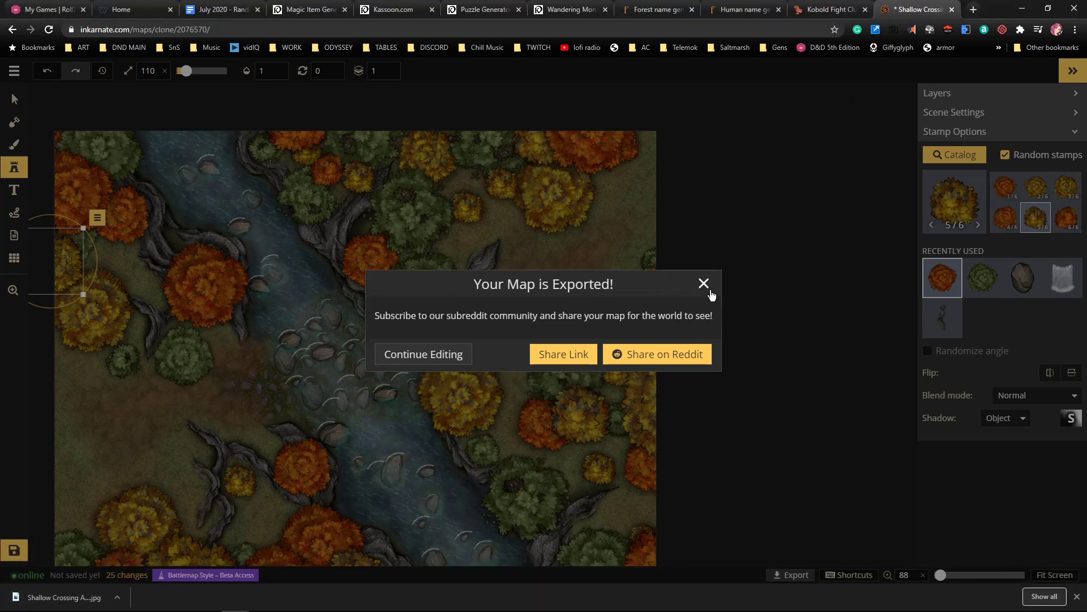
click(447, 362)
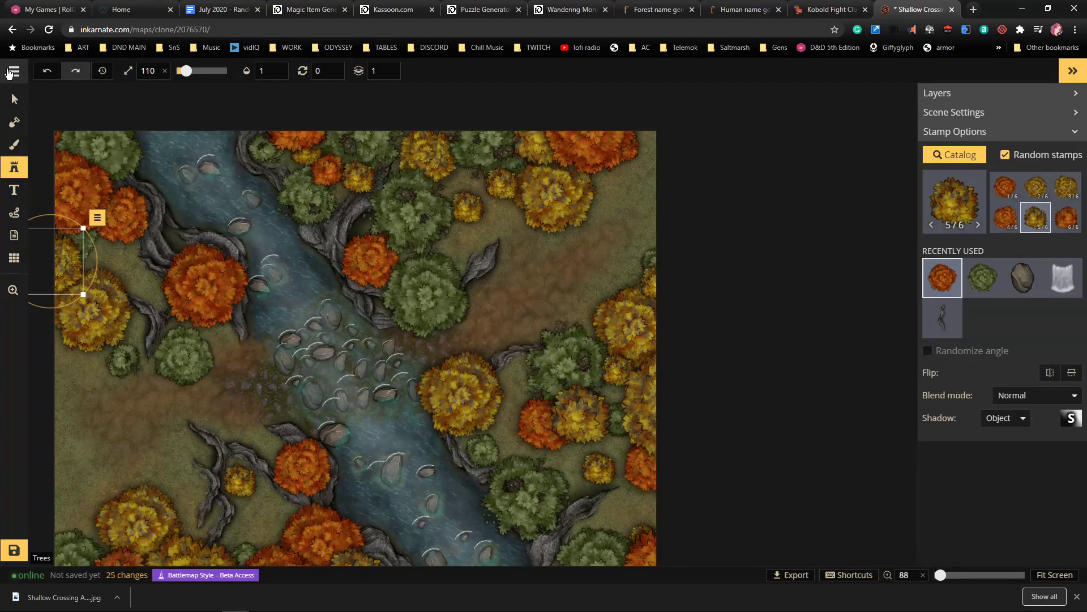
Save the customized Shallow Crossing map and return to the list of maps
click(10, 71)
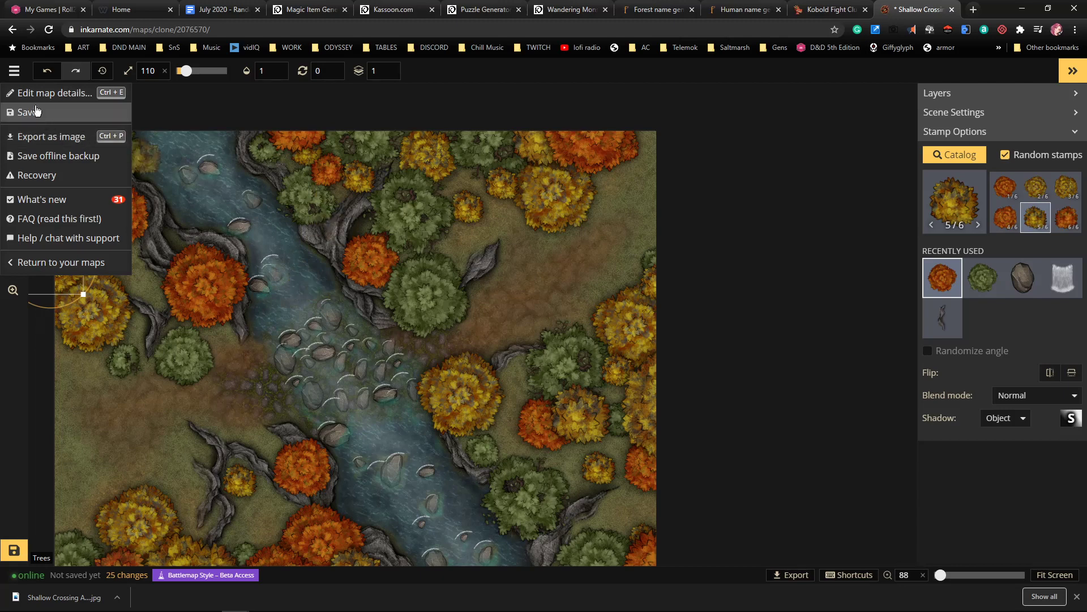
click(10, 73)
click(10, 73)
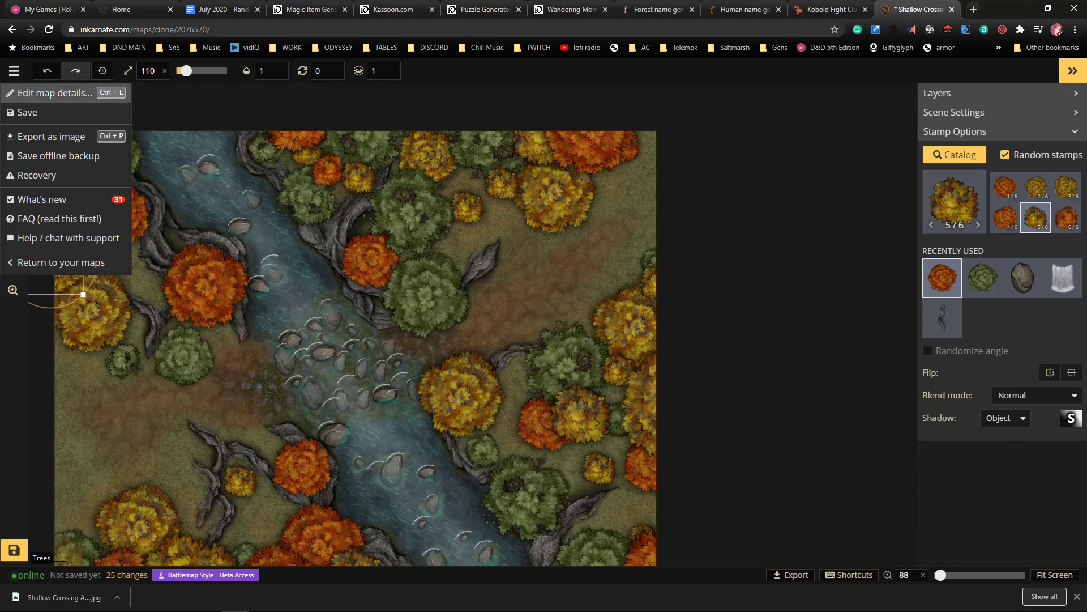
click(14, 550)
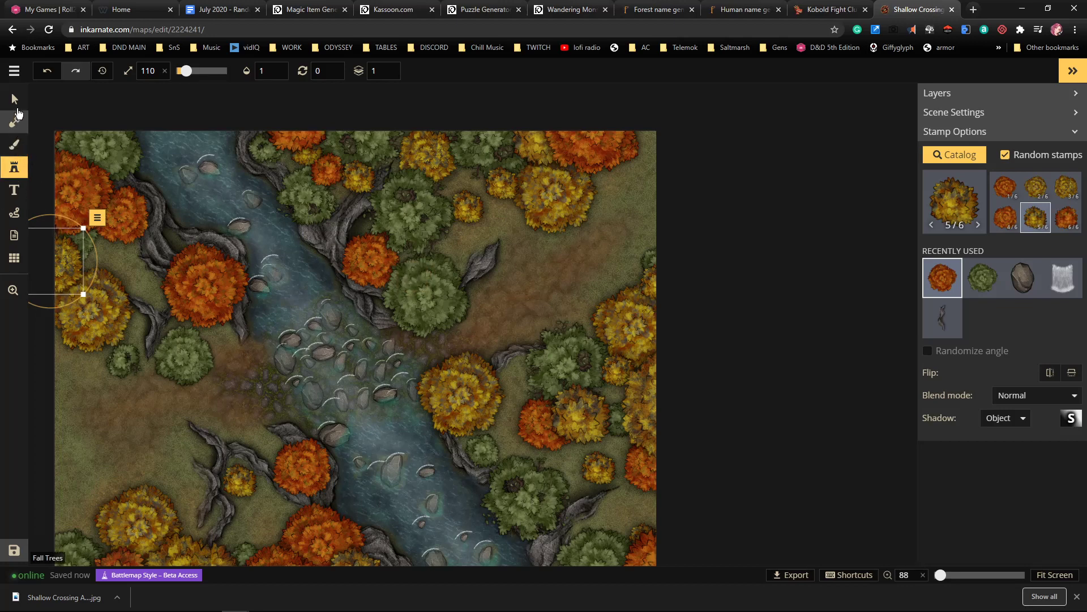
click(14, 72)
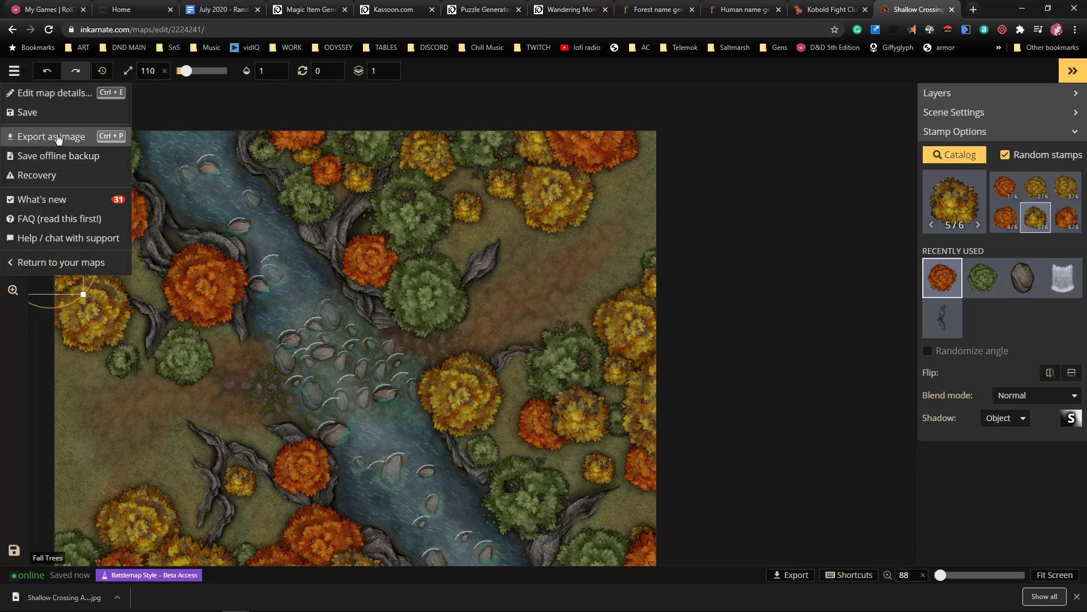
click(83, 263)
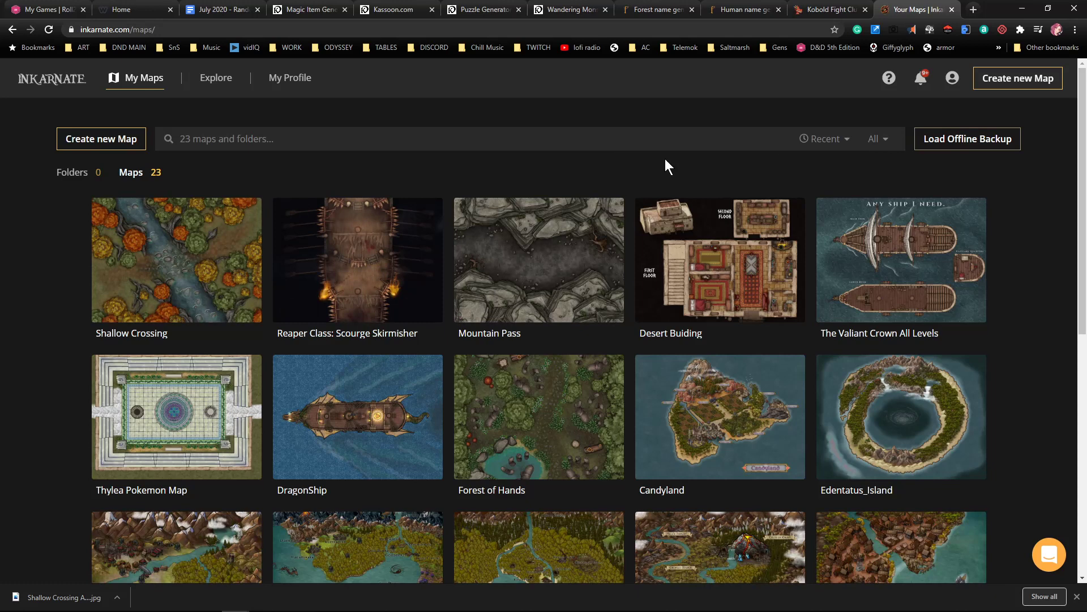
Create a new Fantasy Battlemap in Digital Landscape size at Ultra (4k) resolution, accepting the experimental 4K editing notice
click(125, 140)
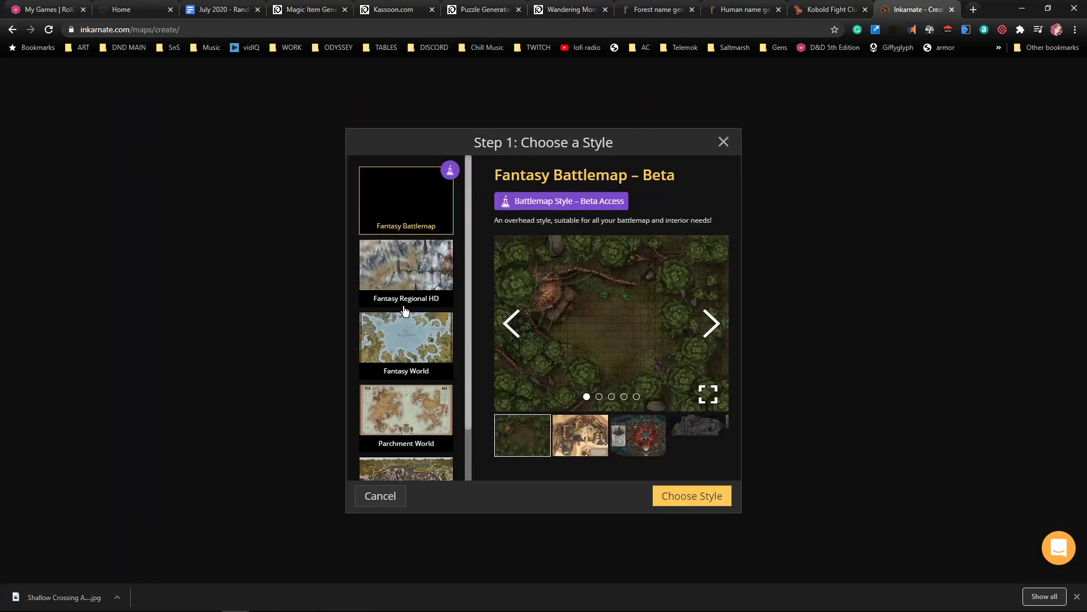
click(694, 498)
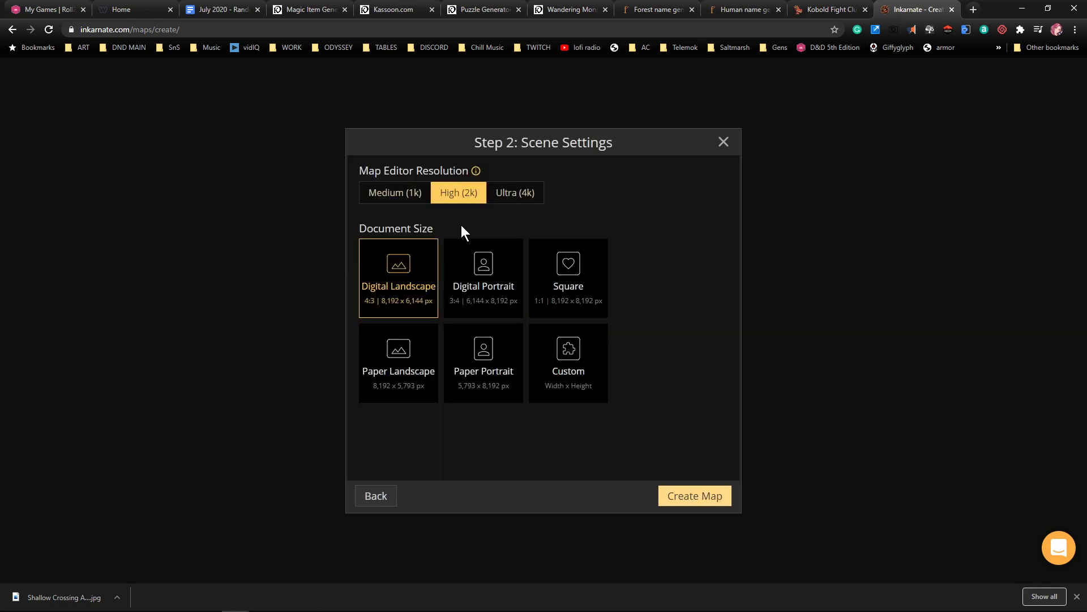
click(516, 198)
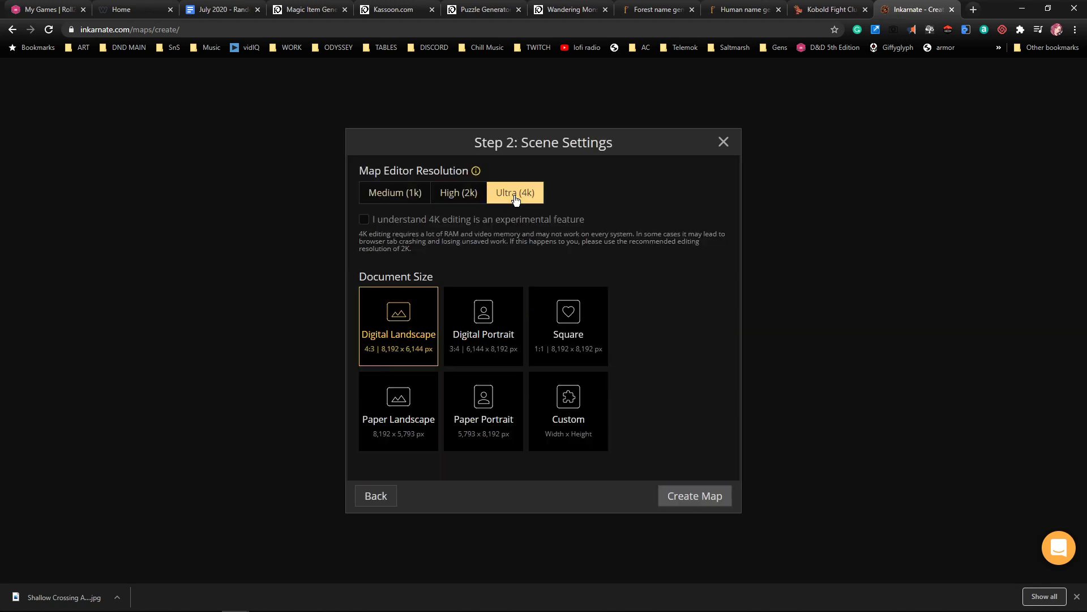
click(365, 219)
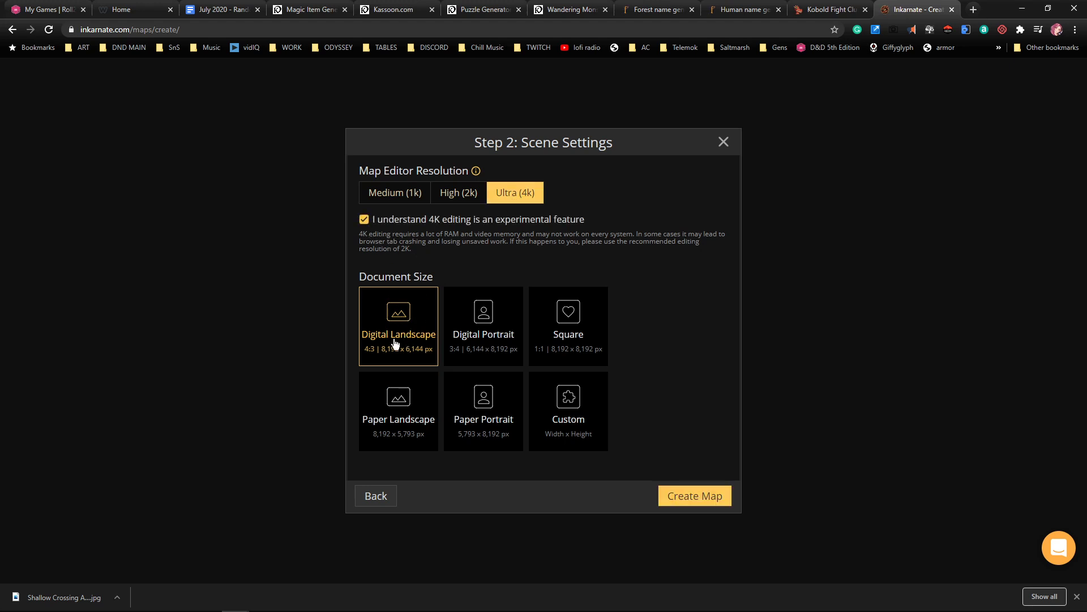
click(691, 502)
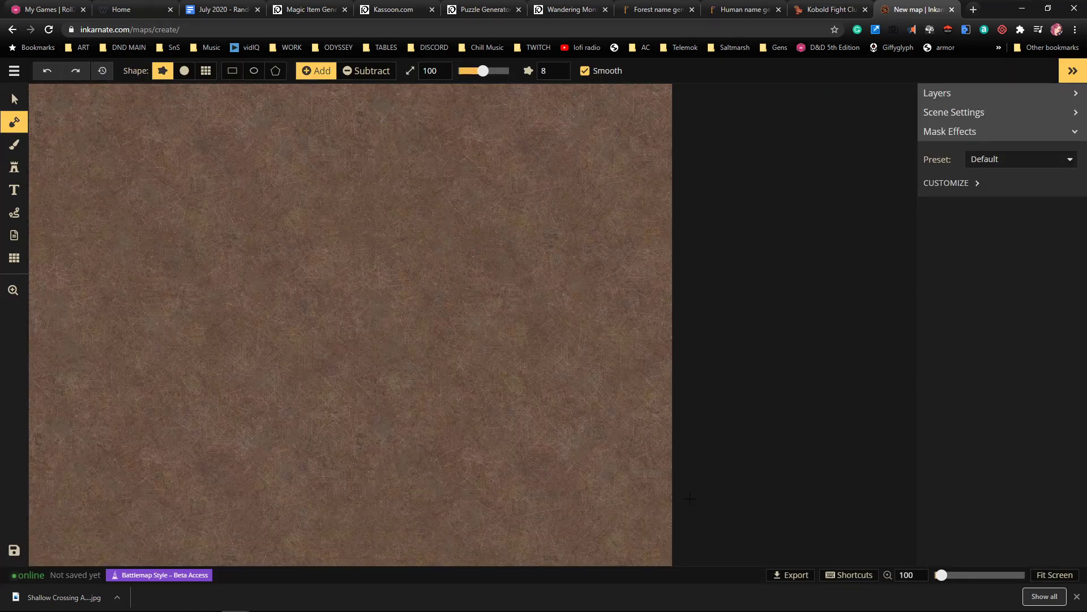
scroll(271, 252, down, 2)
key(x)
key(bracketleft)
key(bracketleft)
key(bracketleft)
key(bracketleft)
key(bracketleft)
key(bracketleft)
key(bracketleft)
key(x)
key(bracketright)
key(bracketright)
key(bracketright)
key(bracketright)
key(bracketright)
key(bracketright)
key(bracketright)
Load the plain olive-green grass texture from the battlemap catalog into the foreground Brush
key(b)
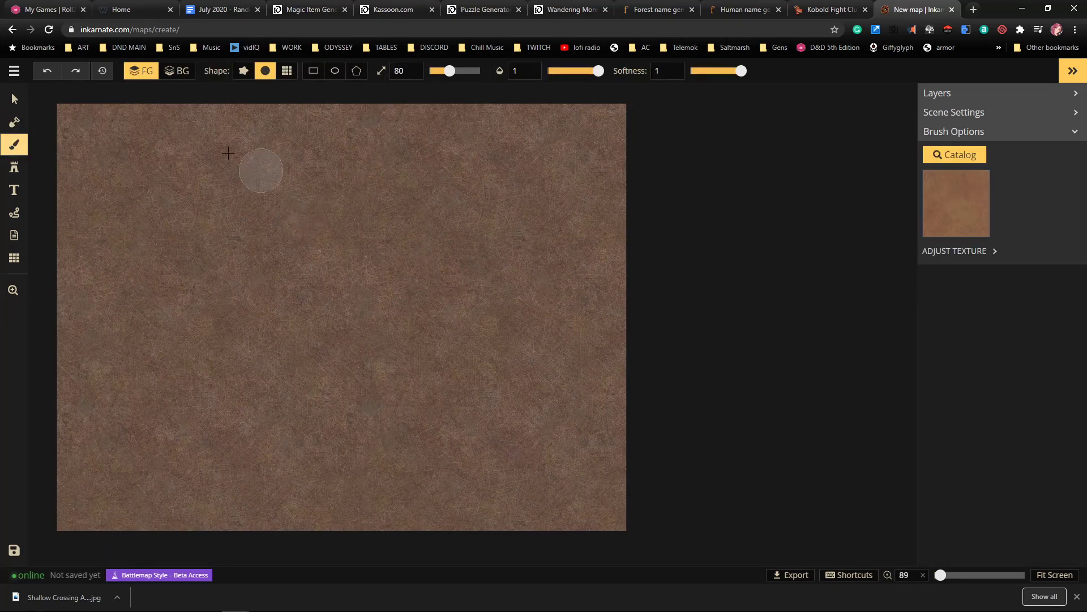
click(971, 195)
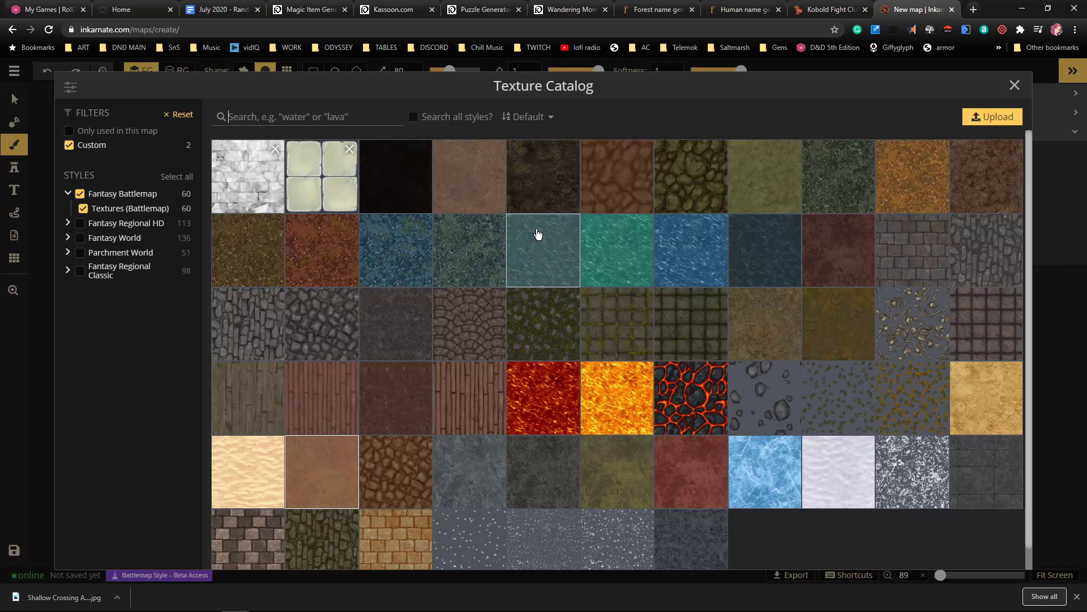
scroll(563, 281, down, 1)
scroll(584, 305, up, 1)
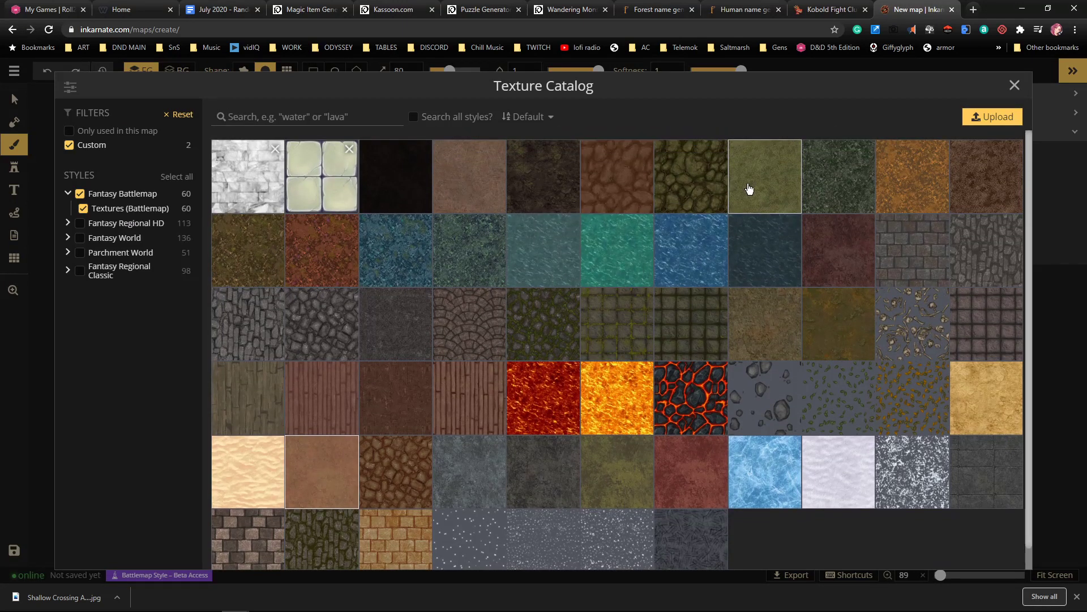
click(749, 189)
Paint the grass texture across the map at brush size 130 and add a foreground mask over the whole canvas
scroll(335, 187, up, 1)
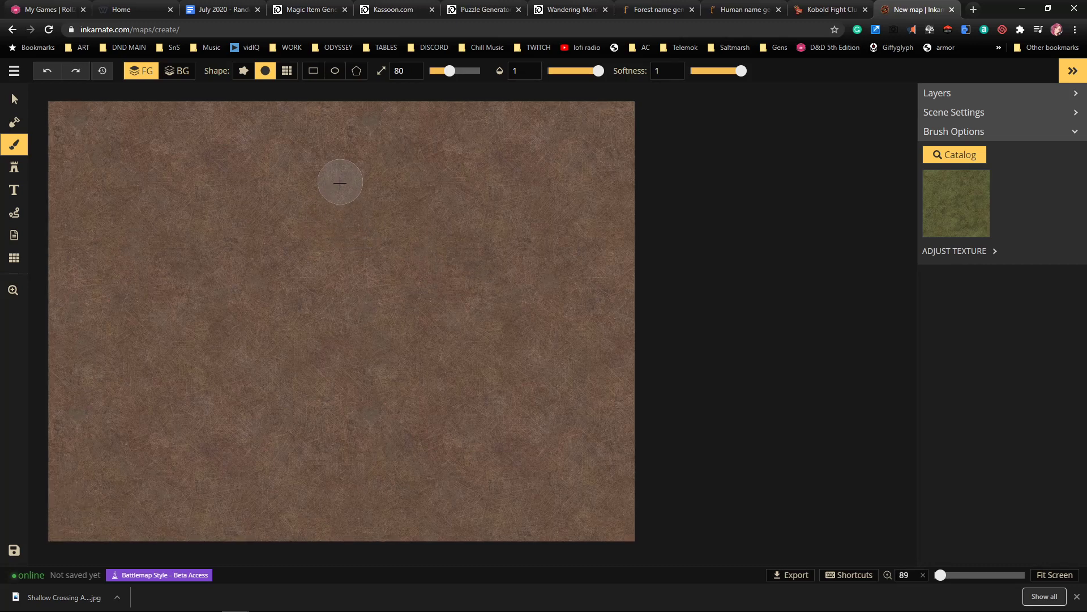
scroll(339, 190, down, 1)
key(bracketright)
key(bracketright)
key(bracketright)
key(bracketright)
key(bracketright)
mouse_move(267, 194)
mouse_down()
mouse_move(146, 146)
mouse_move(163, 152)
mouse_move(146, 162)
mouse_up()
mouse_move(94, 230)
mouse_down()
mouse_move(198, 131)
mouse_move(592, 141)
mouse_move(649, 180)
mouse_up()
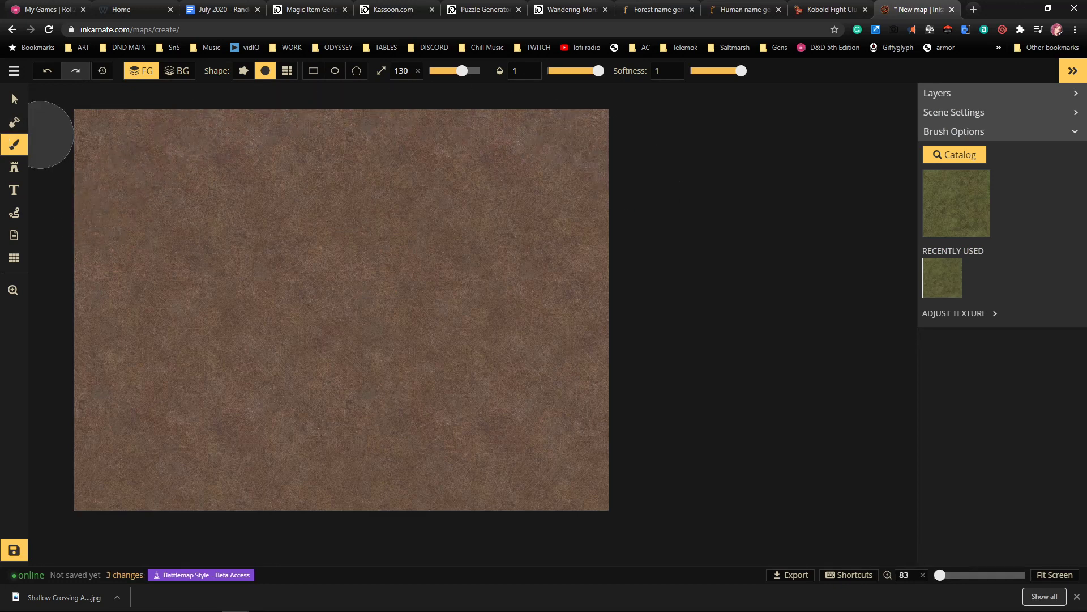
click(15, 129)
mouse_move(151, 126)
mouse_down()
mouse_move(87, 177)
mouse_move(93, 121)
mouse_move(86, 178)
mouse_move(165, 121)
mouse_move(194, 163)
mouse_move(262, 104)
mouse_move(288, 167)
mouse_move(311, 131)
mouse_move(350, 146)
mouse_move(563, 122)
mouse_move(395, 147)
mouse_move(381, 187)
mouse_move(509, 146)
mouse_move(418, 162)
mouse_move(619, 213)
mouse_move(593, 122)
mouse_move(356, 122)
mouse_move(88, 211)
mouse_move(474, 202)
mouse_move(505, 262)
mouse_move(561, 284)
mouse_move(476, 335)
mouse_move(175, 368)
mouse_move(129, 270)
mouse_move(85, 473)
mouse_move(102, 486)
mouse_move(201, 396)
mouse_move(101, 466)
mouse_move(631, 454)
mouse_move(563, 498)
mouse_move(583, 323)
mouse_move(587, 461)
mouse_move(153, 467)
mouse_move(226, 386)
mouse_move(479, 305)
mouse_move(531, 382)
mouse_move(531, 362)
mouse_move(549, 419)
mouse_move(382, 427)
mouse_move(505, 424)
mouse_up()
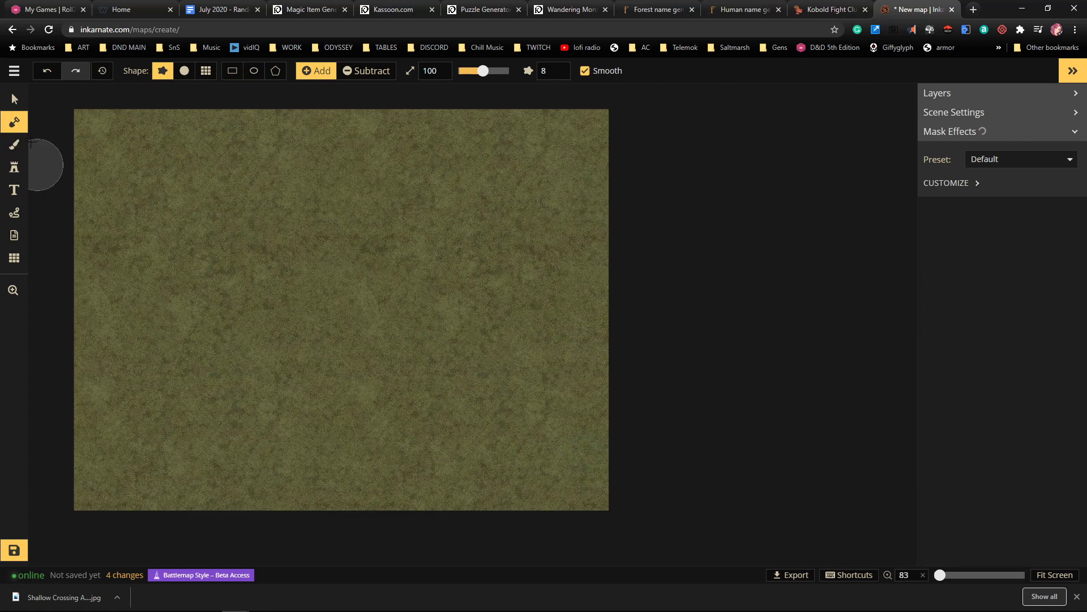
Paint a winding road of the mossy cobblestone texture from west to east across the middle of the map
key(b)
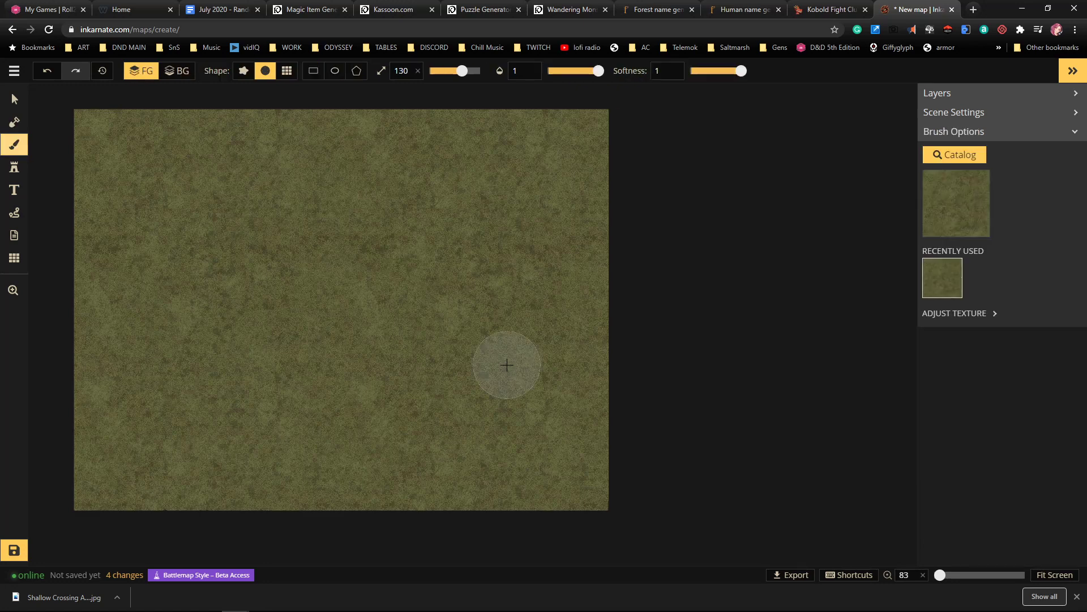
click(963, 210)
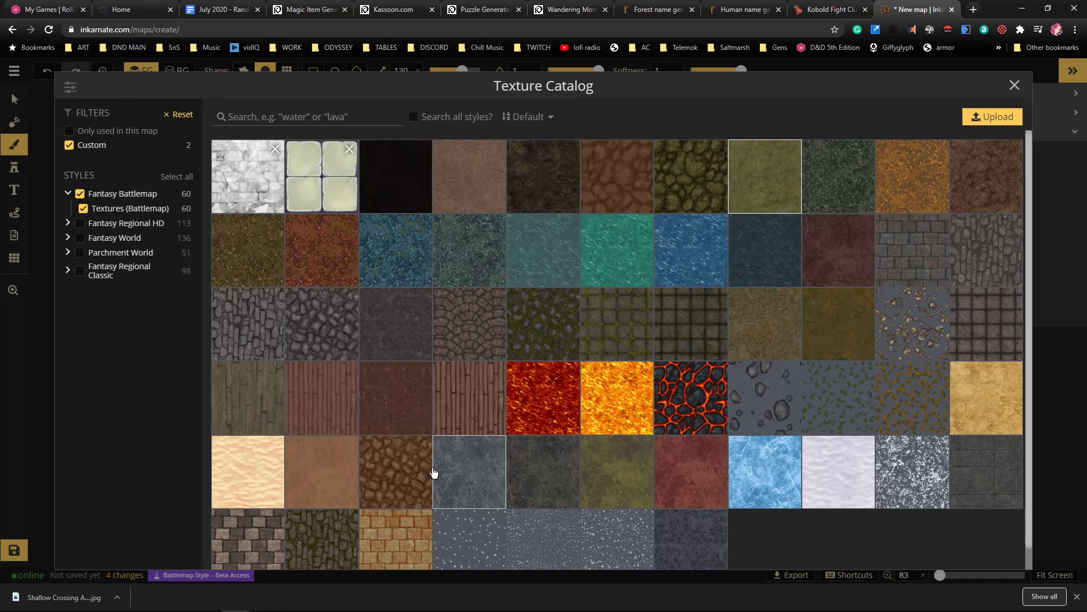
scroll(416, 483, down, 1)
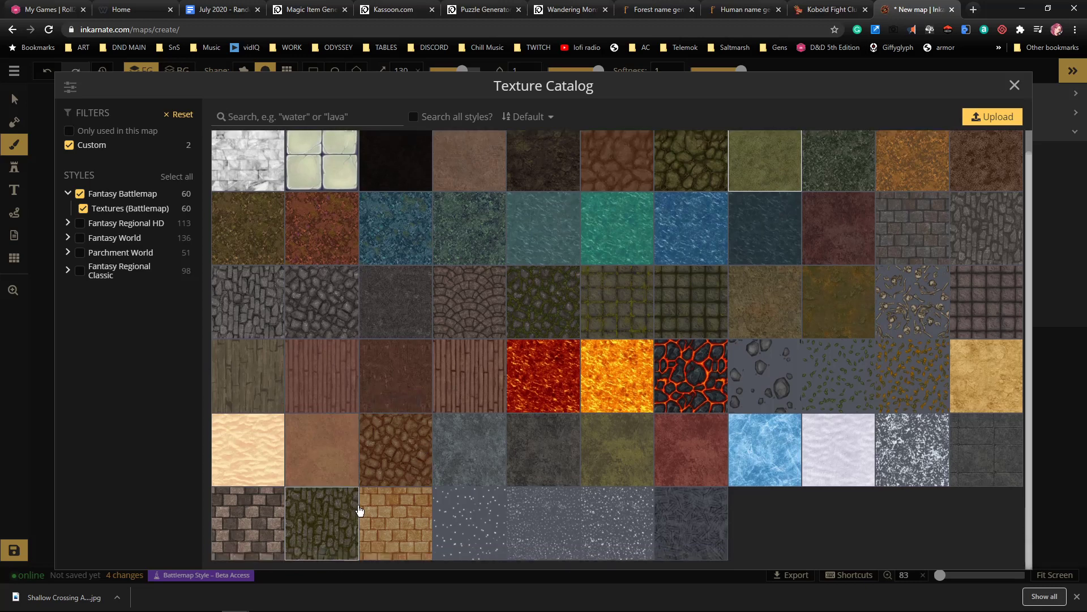
click(340, 529)
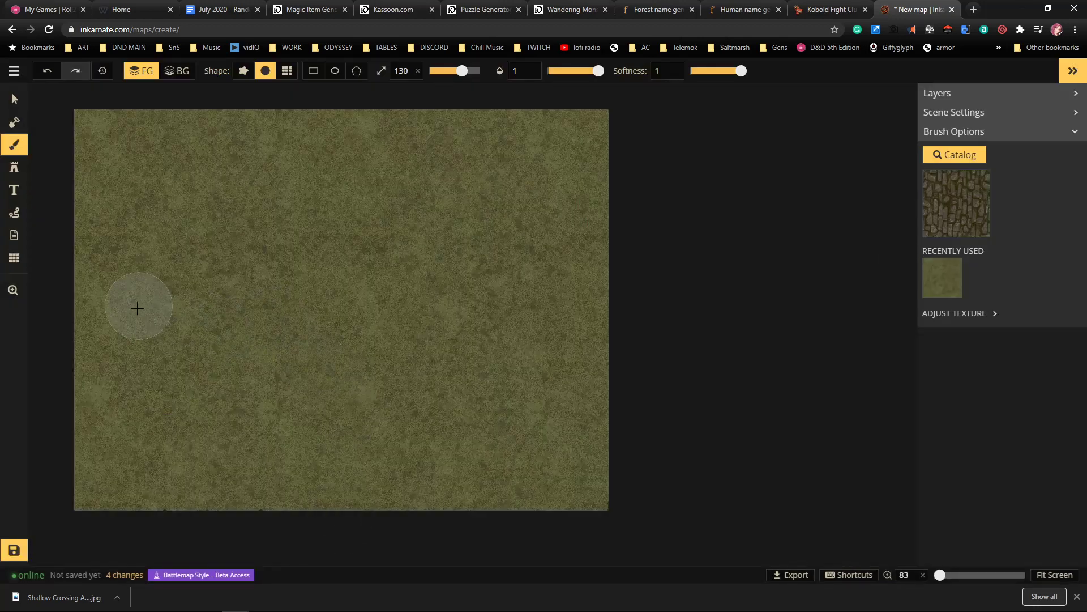
mouse_move(122, 313)
mouse_down()
mouse_move(176, 311)
mouse_move(132, 310)
mouse_move(75, 346)
mouse_move(93, 304)
mouse_move(123, 324)
mouse_move(175, 320)
mouse_move(239, 341)
mouse_move(340, 322)
mouse_move(368, 341)
mouse_move(330, 339)
mouse_move(351, 319)
mouse_move(430, 325)
mouse_move(412, 334)
mouse_move(423, 323)
mouse_move(560, 338)
mouse_move(511, 337)
mouse_move(638, 324)
mouse_move(607, 341)
mouse_move(636, 310)
mouse_up()
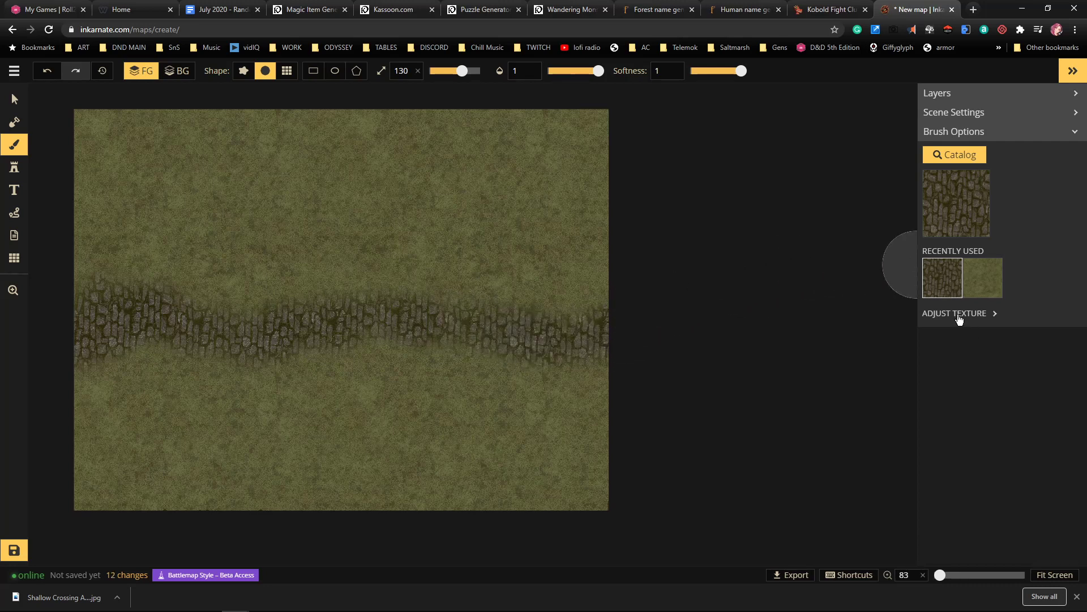
Set the cobblestone texture's size to 42 and repaint the whole road with it
click(960, 315)
drag(1016, 389, 1010, 391)
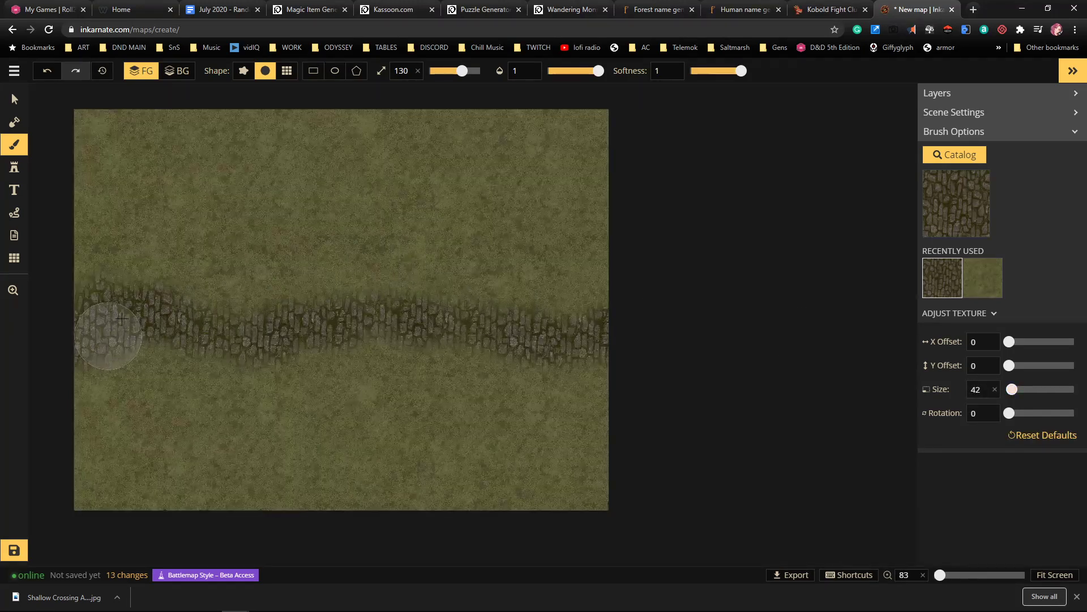
mouse_move(112, 304)
mouse_down()
mouse_move(72, 323)
mouse_move(169, 320)
mouse_move(114, 293)
mouse_move(203, 325)
mouse_move(235, 329)
mouse_move(261, 313)
mouse_move(284, 342)
mouse_move(176, 336)
mouse_move(242, 351)
mouse_move(373, 307)
mouse_move(425, 317)
mouse_move(441, 333)
mouse_move(324, 330)
mouse_move(429, 330)
mouse_move(520, 352)
mouse_move(612, 329)
mouse_move(452, 335)
mouse_move(567, 297)
mouse_move(602, 345)
mouse_up()
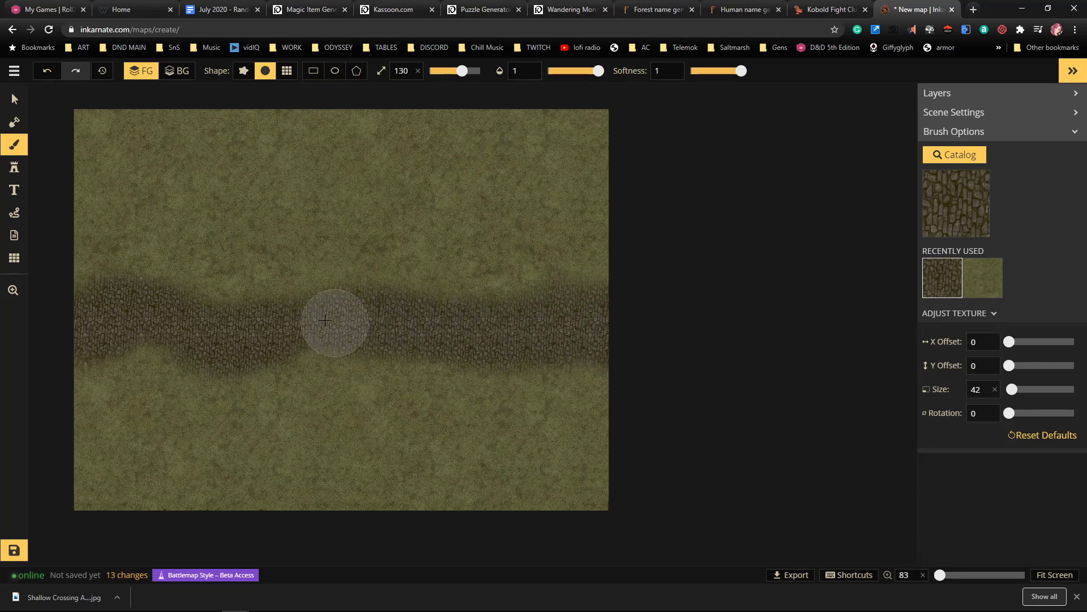
mouse_move(130, 311)
mouse_down()
mouse_move(54, 312)
mouse_move(72, 321)
mouse_move(73, 351)
mouse_up()
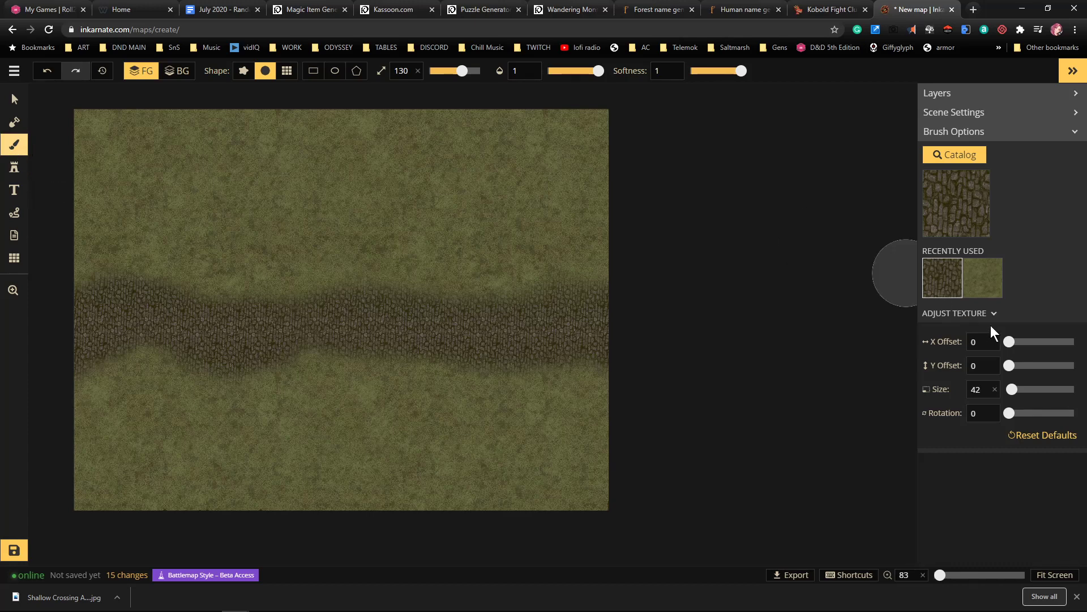
Paint the reddish-brown stony dirt texture along both edges of the cobblestone road at opacity 0.32, using a smaller brush
click(957, 205)
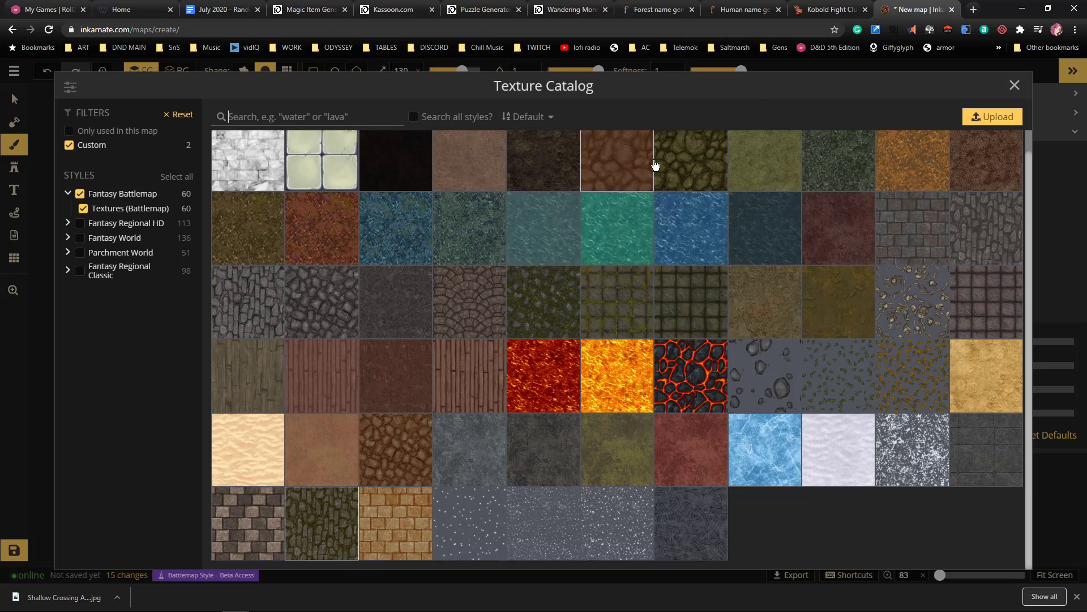
click(626, 171)
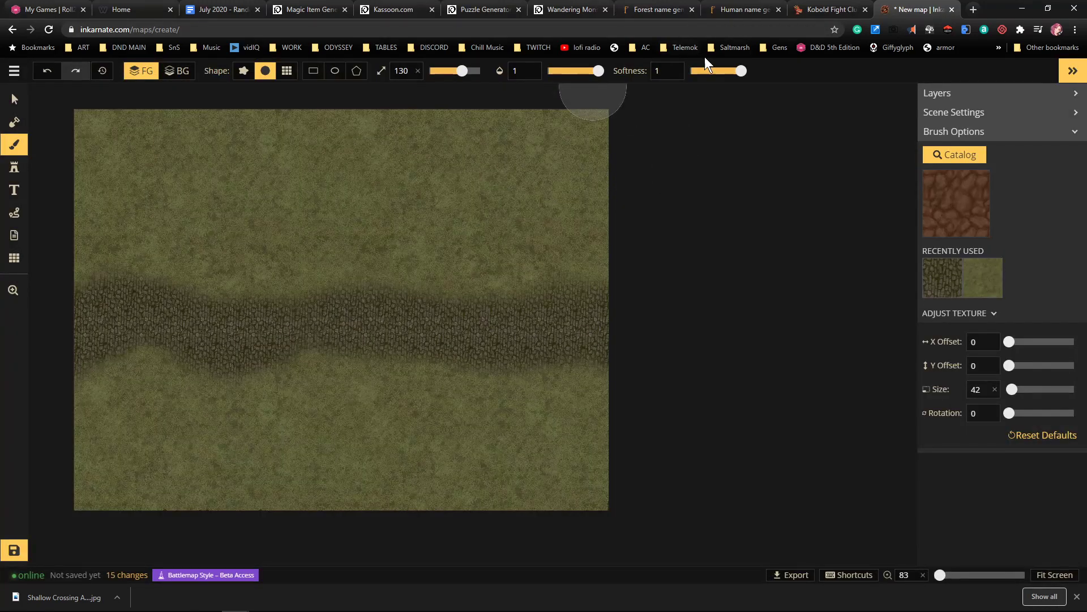
drag(599, 70, 577, 75)
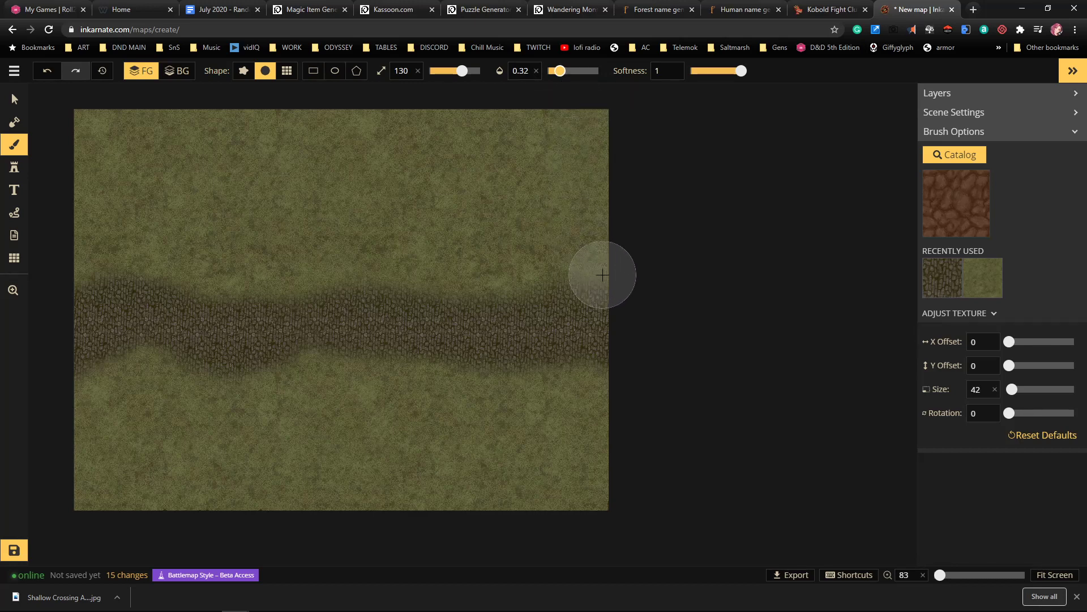
key(bracketleft)
key(bracketleft)
key(bracketleft)
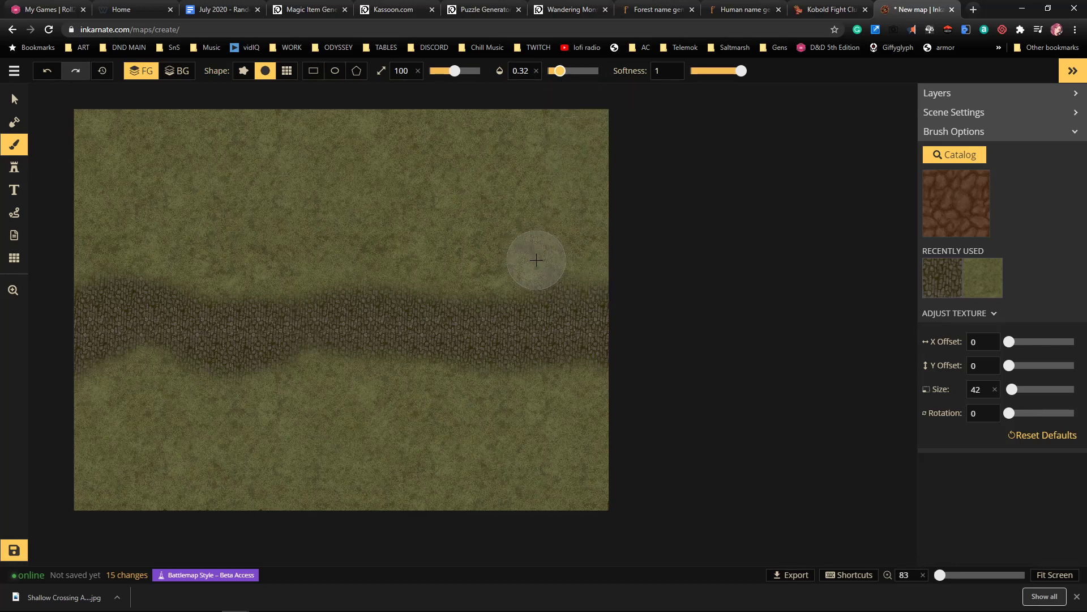
mouse_move(621, 291)
mouse_down()
mouse_move(581, 281)
mouse_move(516, 297)
mouse_move(668, 263)
mouse_move(500, 290)
mouse_move(575, 269)
mouse_move(426, 287)
mouse_move(496, 294)
mouse_move(333, 277)
mouse_move(427, 287)
mouse_move(328, 289)
mouse_move(343, 287)
mouse_move(335, 273)
mouse_move(245, 298)
mouse_move(336, 282)
mouse_move(252, 296)
mouse_move(140, 266)
mouse_move(78, 284)
mouse_move(108, 275)
mouse_move(253, 280)
mouse_move(181, 286)
mouse_move(261, 294)
mouse_up()
mouse_move(607, 364)
mouse_down()
mouse_move(308, 377)
mouse_move(307, 357)
mouse_move(275, 372)
mouse_up()
mouse_move(106, 380)
mouse_down()
mouse_move(67, 400)
mouse_move(160, 377)
mouse_move(150, 362)
mouse_move(136, 369)
mouse_move(168, 370)
mouse_move(134, 359)
mouse_move(155, 351)
mouse_move(97, 379)
mouse_move(222, 384)
mouse_move(150, 362)
mouse_move(249, 359)
mouse_move(237, 383)
mouse_move(308, 359)
mouse_move(463, 379)
mouse_move(403, 379)
mouse_move(614, 368)
mouse_up()
mouse_move(309, 364)
mouse_down()
mouse_move(453, 379)
mouse_move(386, 375)
mouse_move(342, 357)
mouse_move(291, 376)
mouse_move(91, 373)
mouse_move(156, 363)
mouse_up()
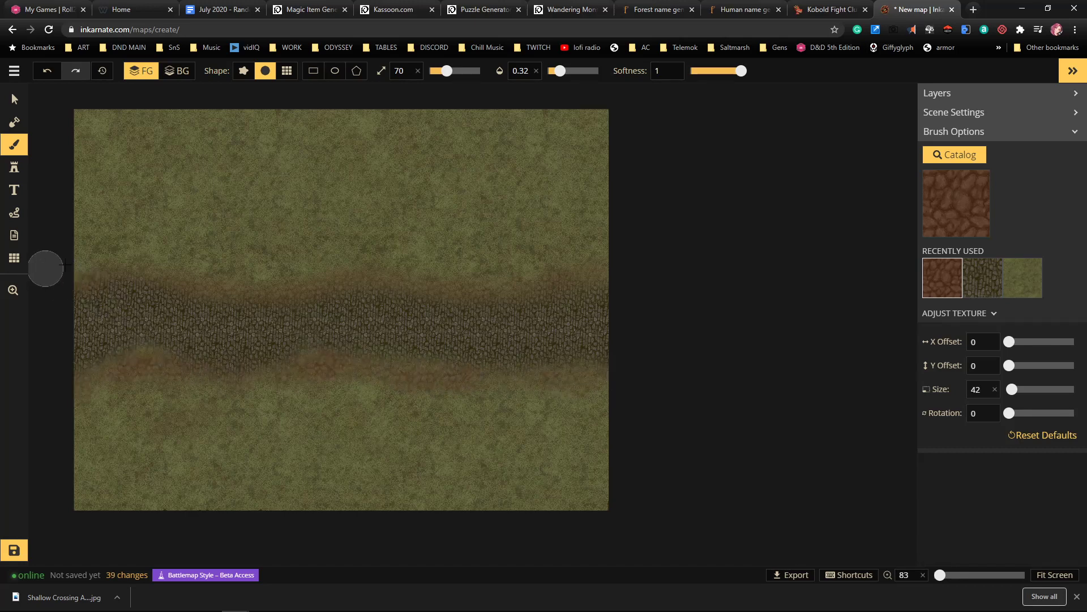
mouse_move(532, 274)
mouse_down()
mouse_move(623, 257)
mouse_move(599, 282)
mouse_move(623, 332)
mouse_up()
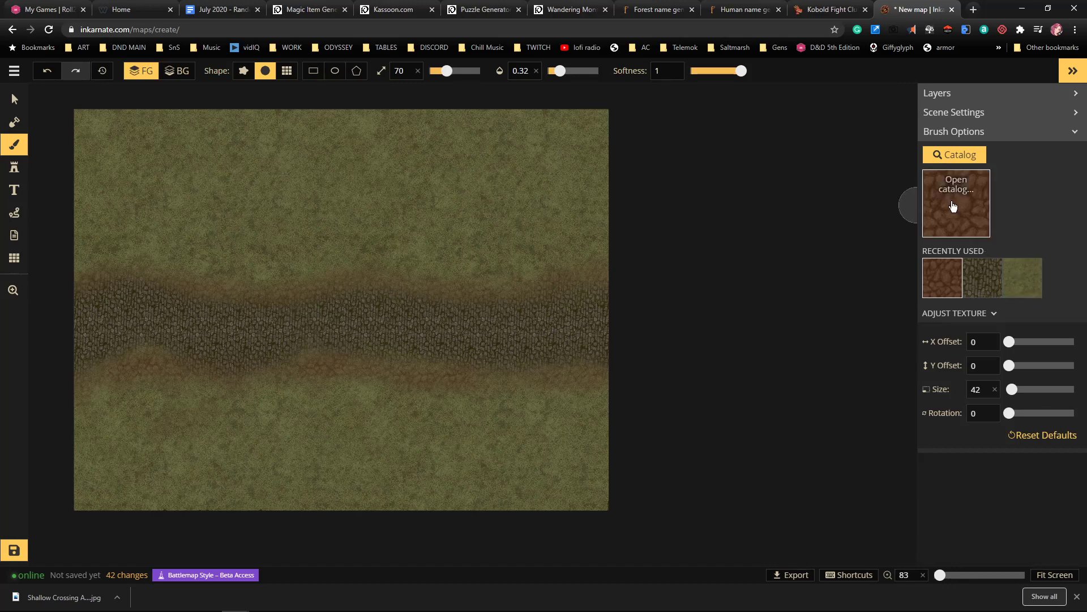
Dab patches of the Dirt 4 texture over the grass north of the road at brush size 130
click(1024, 279)
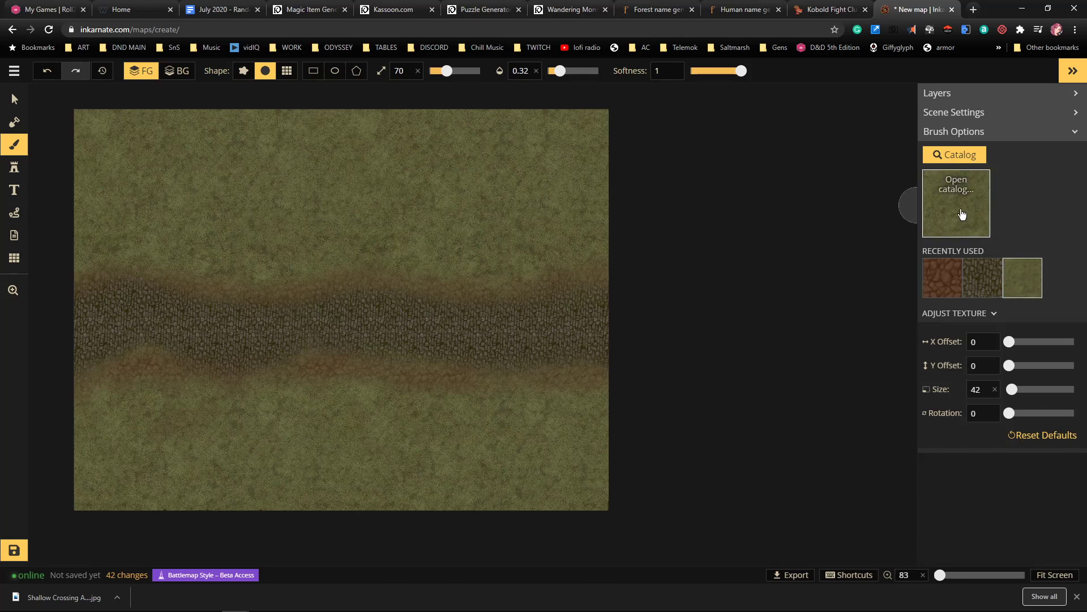
click(961, 214)
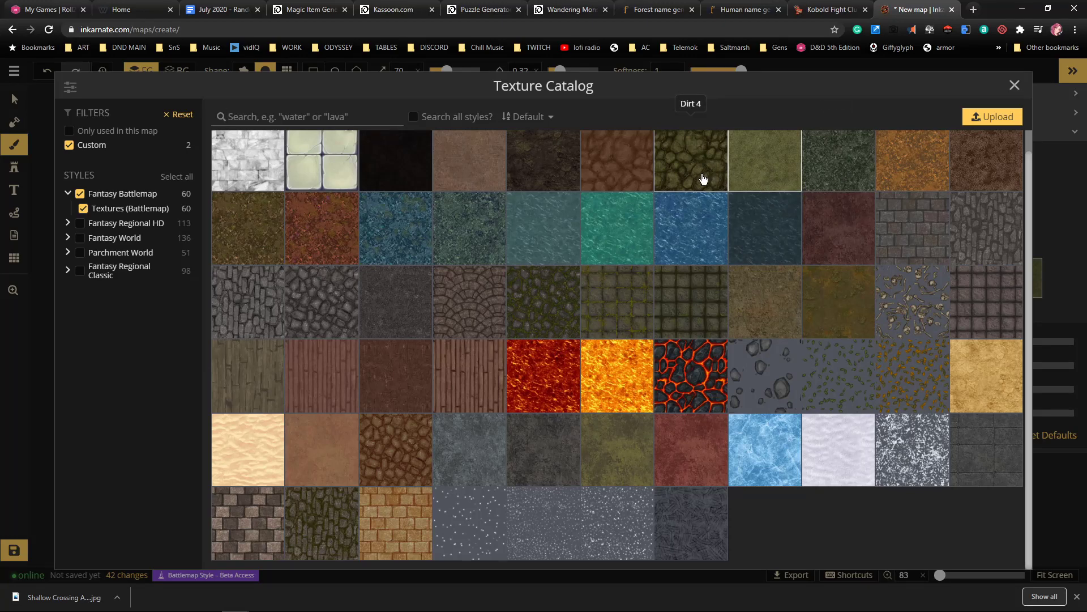
click(703, 179)
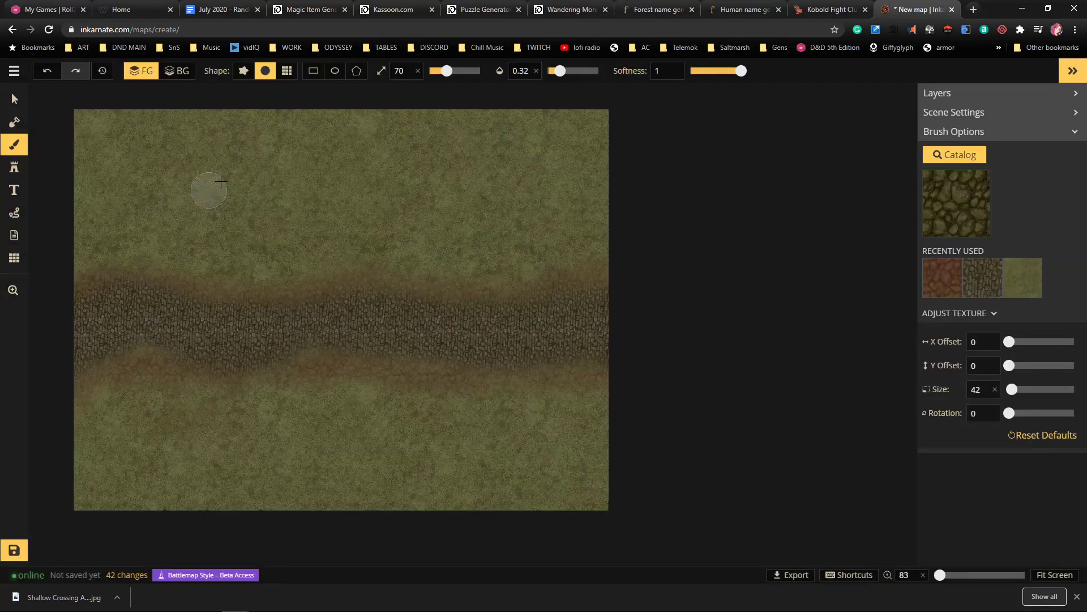
key(bracketright)
key(bracketright)
key(bracketright)
key(bracketright)
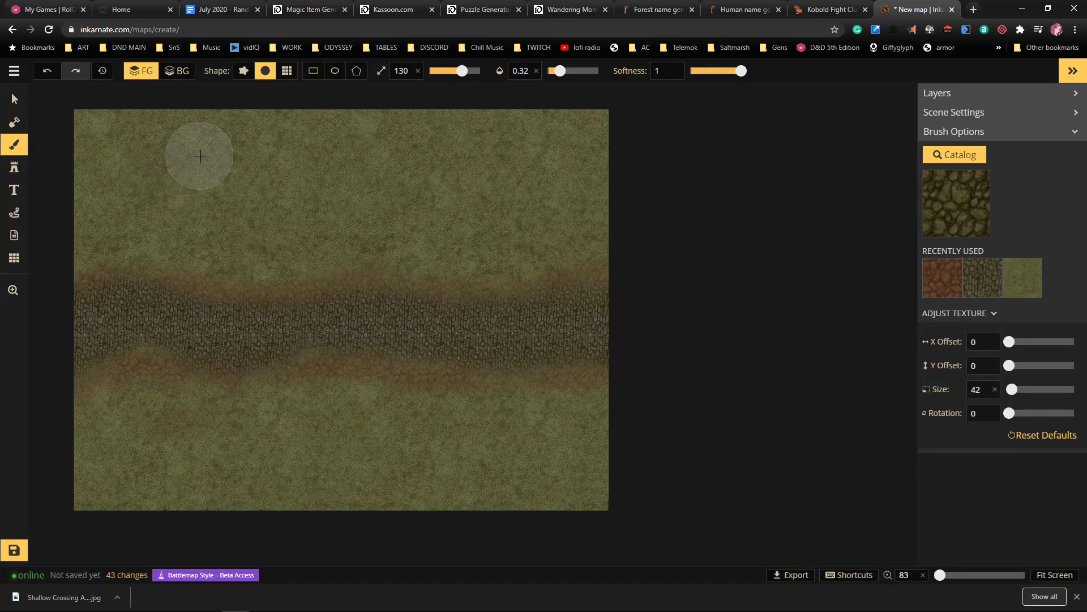
click(229, 186)
click(167, 188)
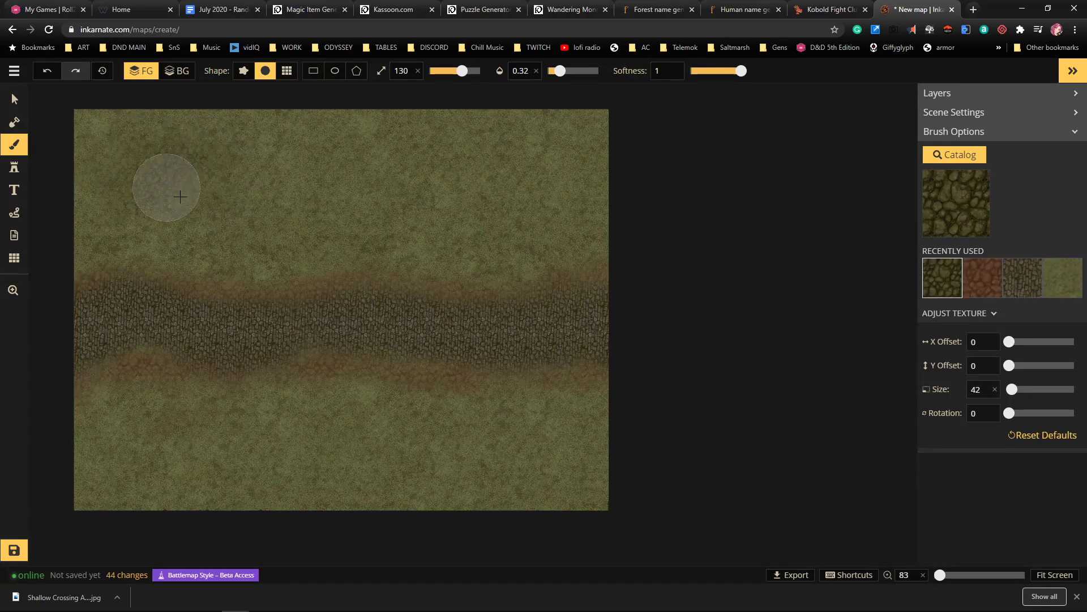
click(239, 144)
click(159, 188)
click(113, 131)
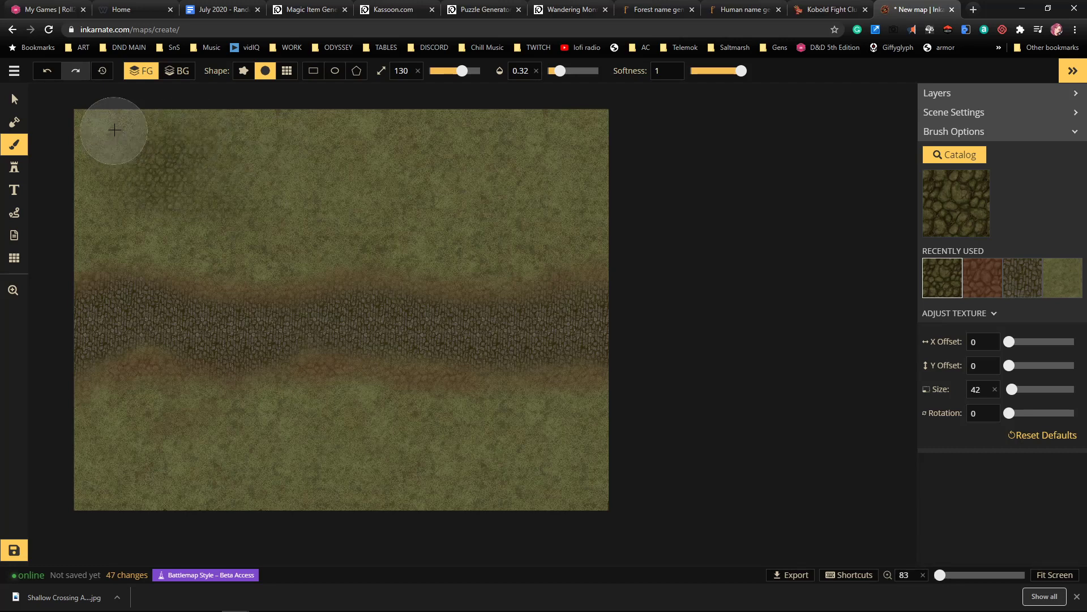
click(209, 130)
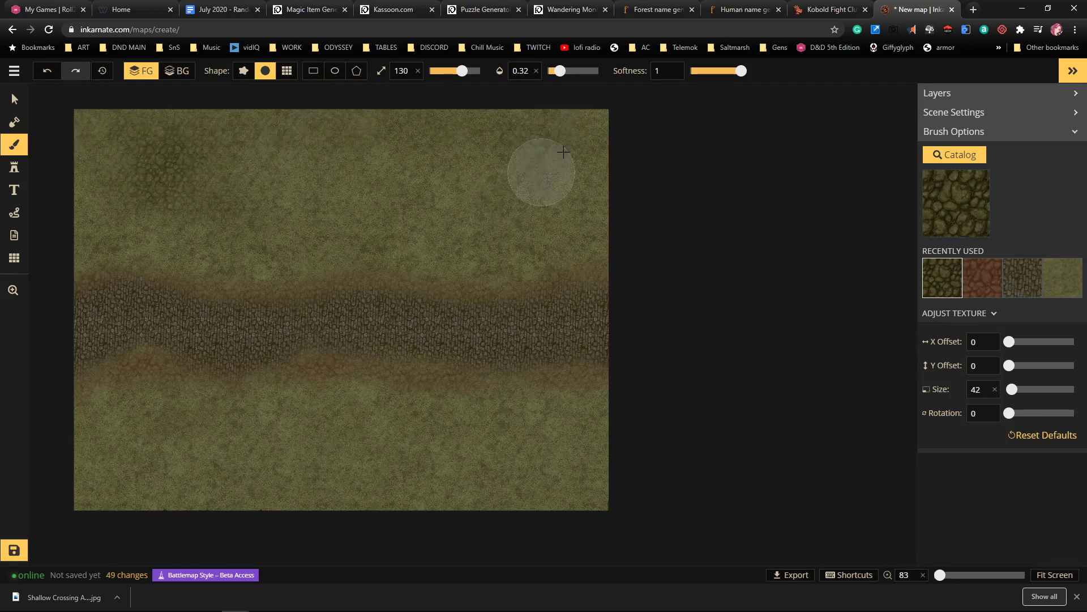
click(502, 162)
click(274, 117)
click(347, 133)
click(553, 211)
click(384, 172)
click(284, 178)
click(116, 177)
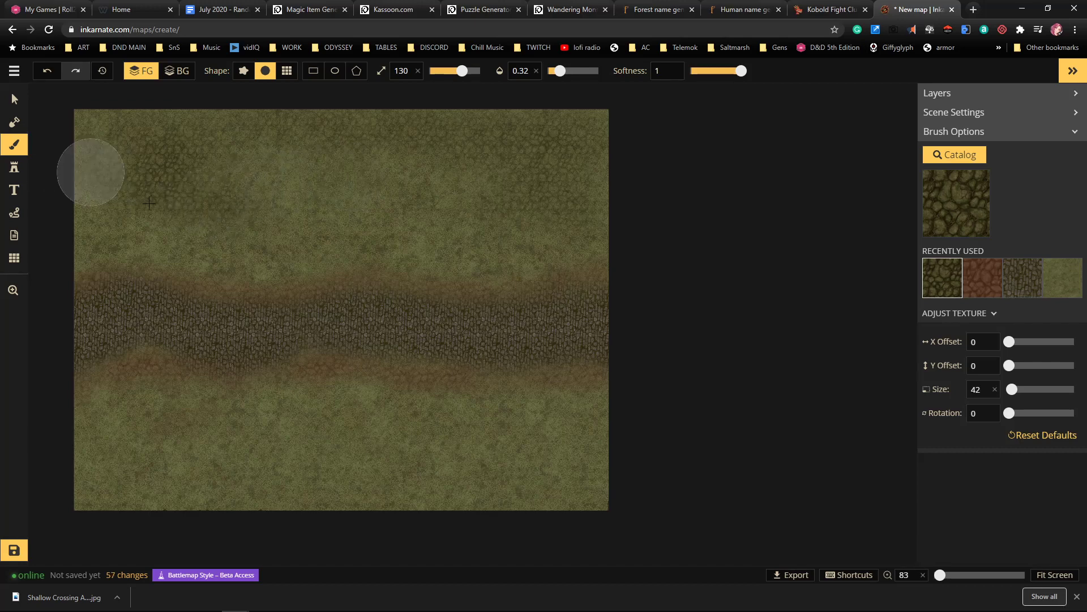
Dab more Dirt 4 patches over the grass south of the road, out to both southern corners
click(594, 473)
click(606, 449)
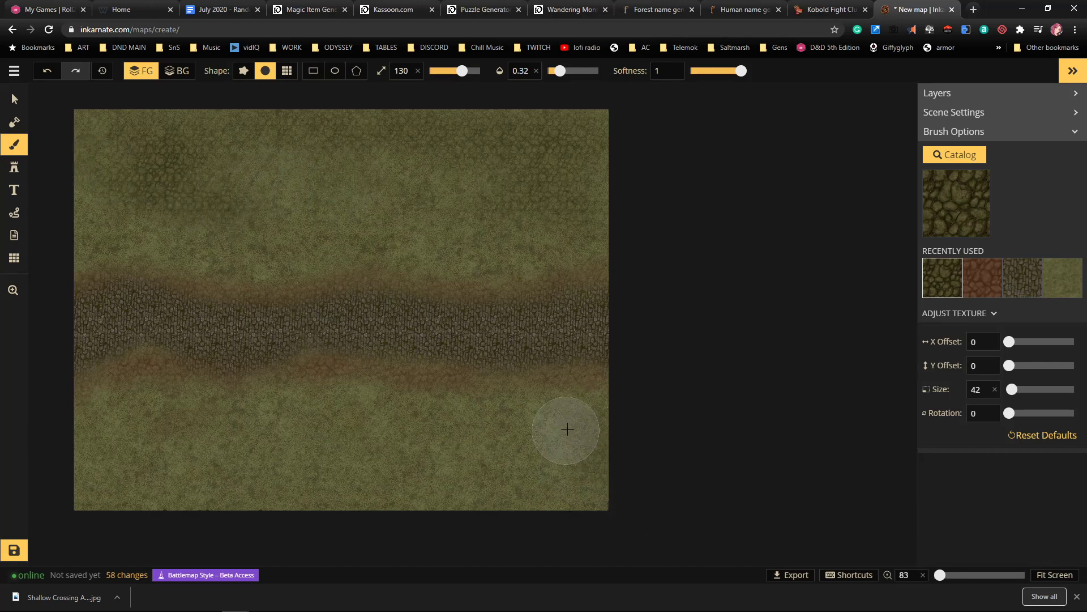
click(628, 490)
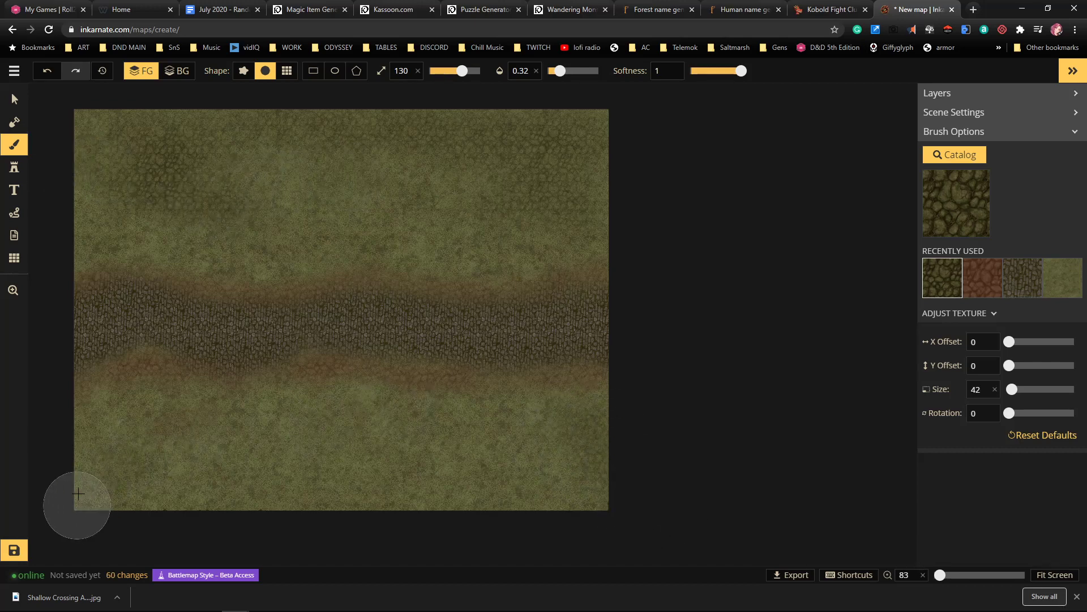
click(80, 504)
click(97, 437)
click(134, 396)
click(405, 384)
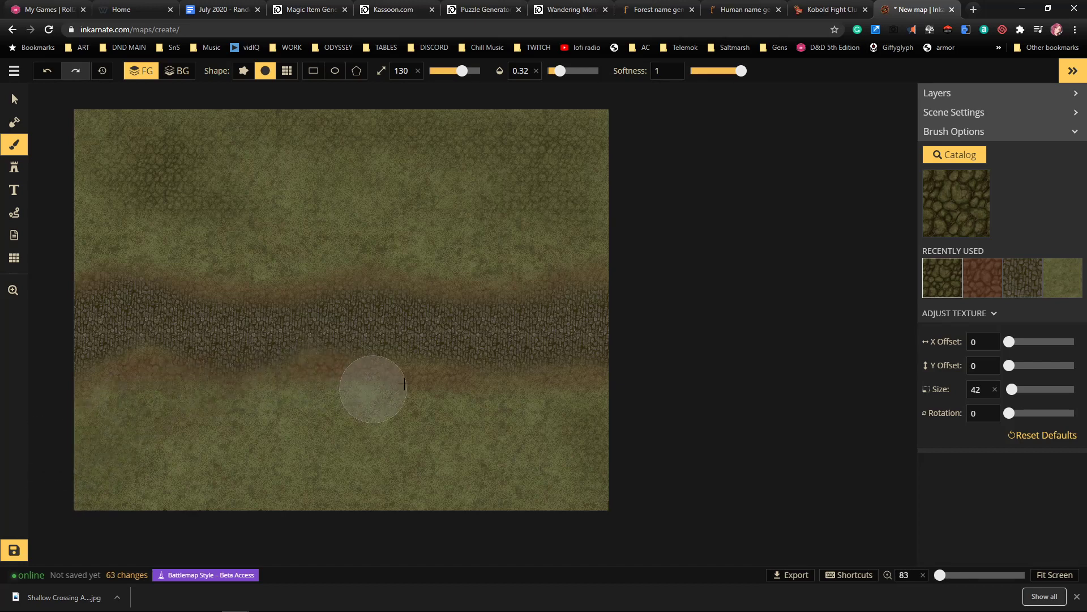
click(428, 430)
click(549, 452)
click(595, 493)
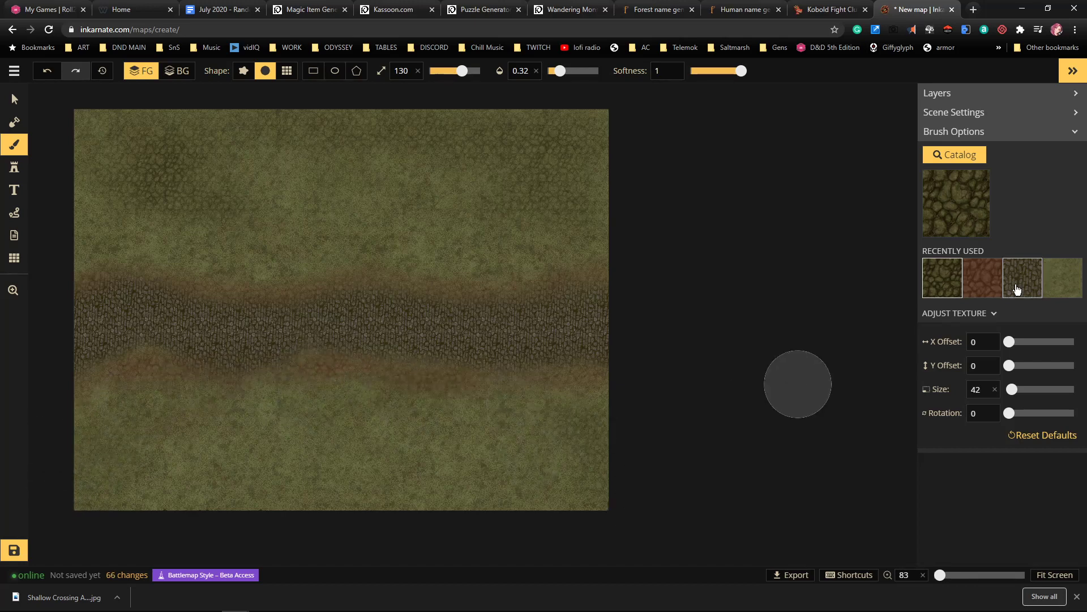
Paint a lake of the blue water texture along the map's southern edge at opacity 1 and texture size 92
click(961, 201)
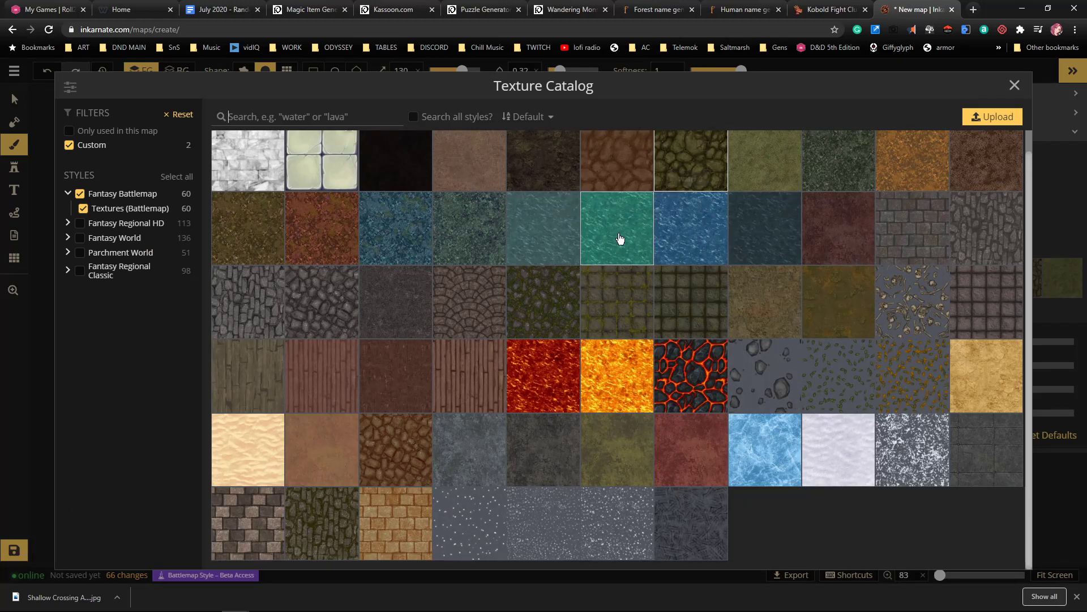
click(688, 244)
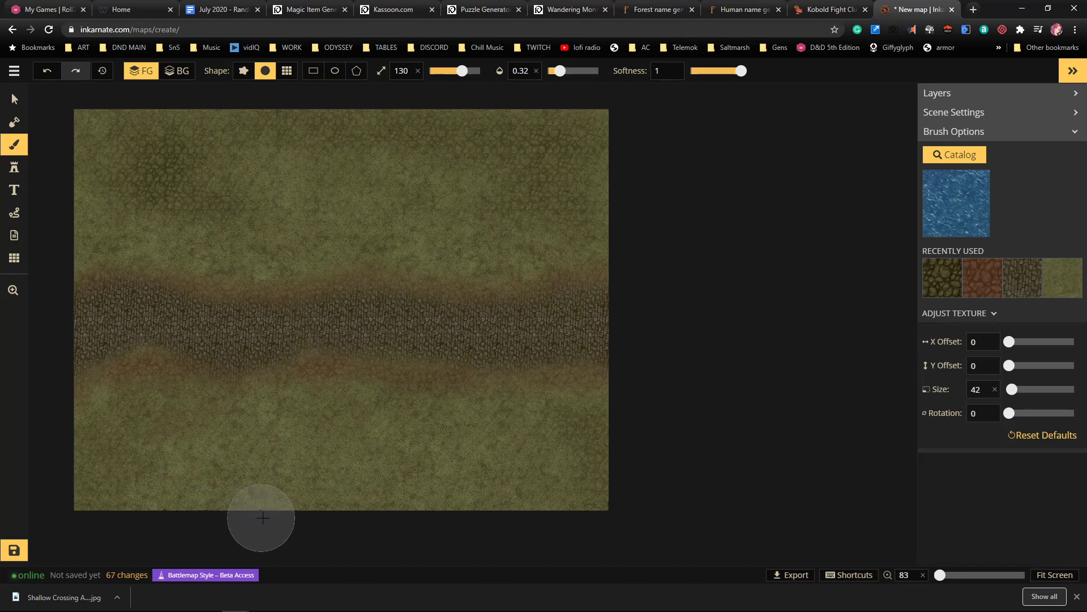
drag(359, 492, 427, 498)
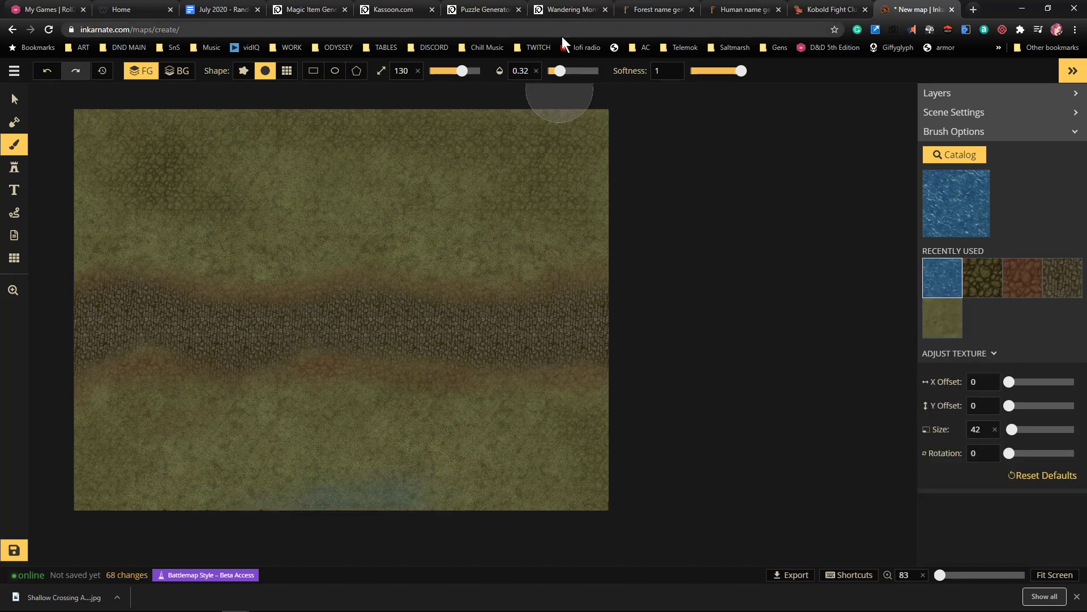
drag(560, 71, 636, 107)
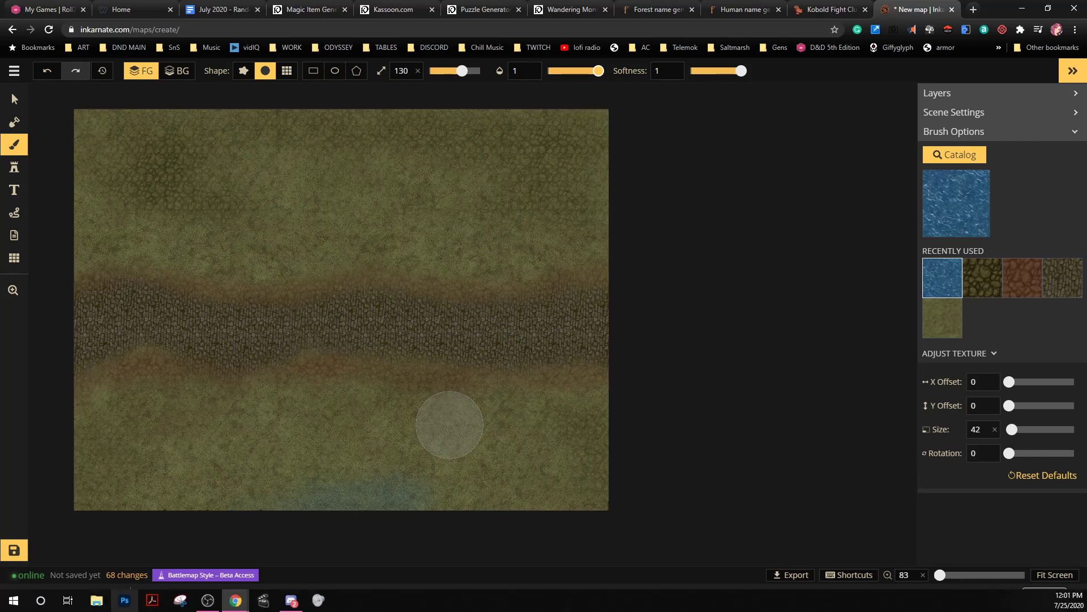
mouse_move(346, 498)
mouse_down()
mouse_move(221, 505)
mouse_move(341, 487)
mouse_up()
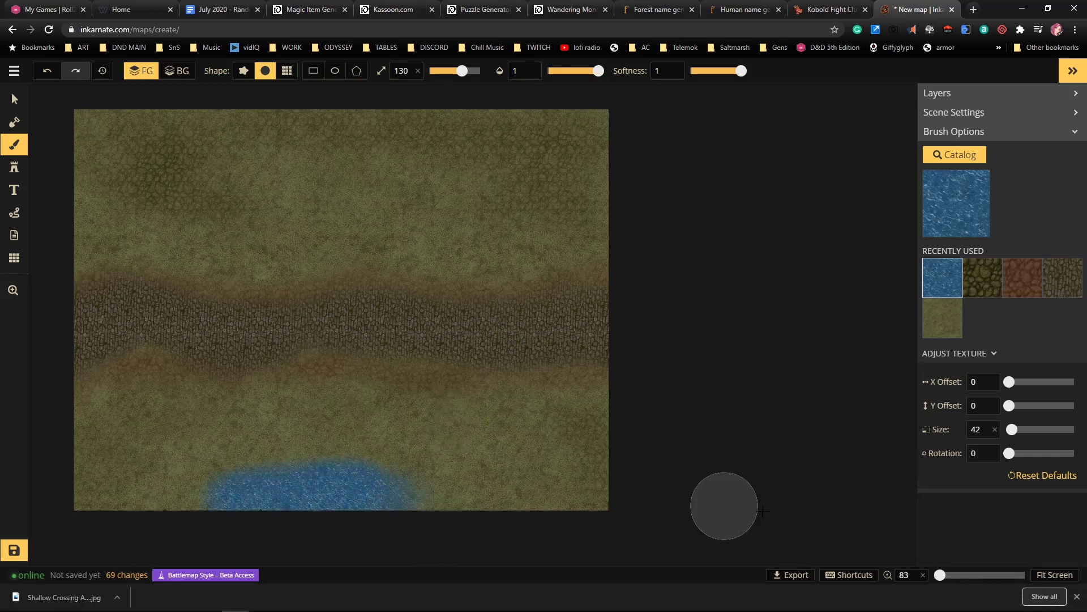
drag(1011, 430, 1017, 430)
mouse_move(252, 484)
mouse_down()
mouse_move(327, 468)
mouse_move(391, 483)
mouse_move(258, 476)
mouse_move(177, 510)
mouse_move(384, 505)
mouse_move(400, 481)
mouse_move(497, 505)
mouse_move(287, 466)
mouse_move(318, 454)
mouse_move(201, 478)
mouse_move(104, 538)
mouse_move(371, 471)
mouse_move(612, 474)
mouse_move(564, 511)
mouse_move(175, 485)
mouse_move(57, 536)
mouse_up()
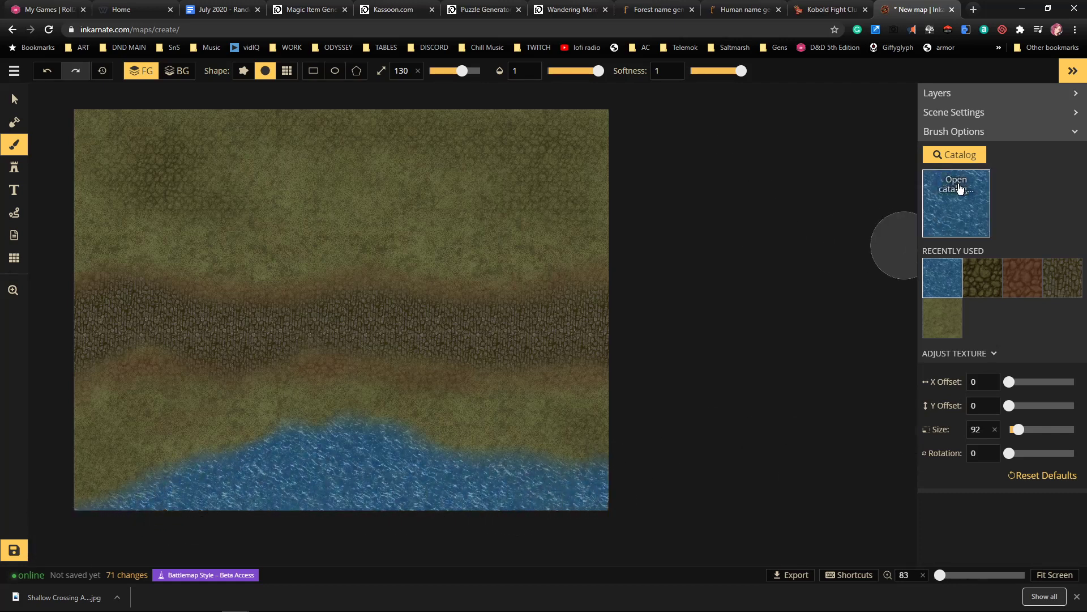
Paint a beach of the pale rippled sand texture along the lake's shoreline at opacity 0.36
click(957, 190)
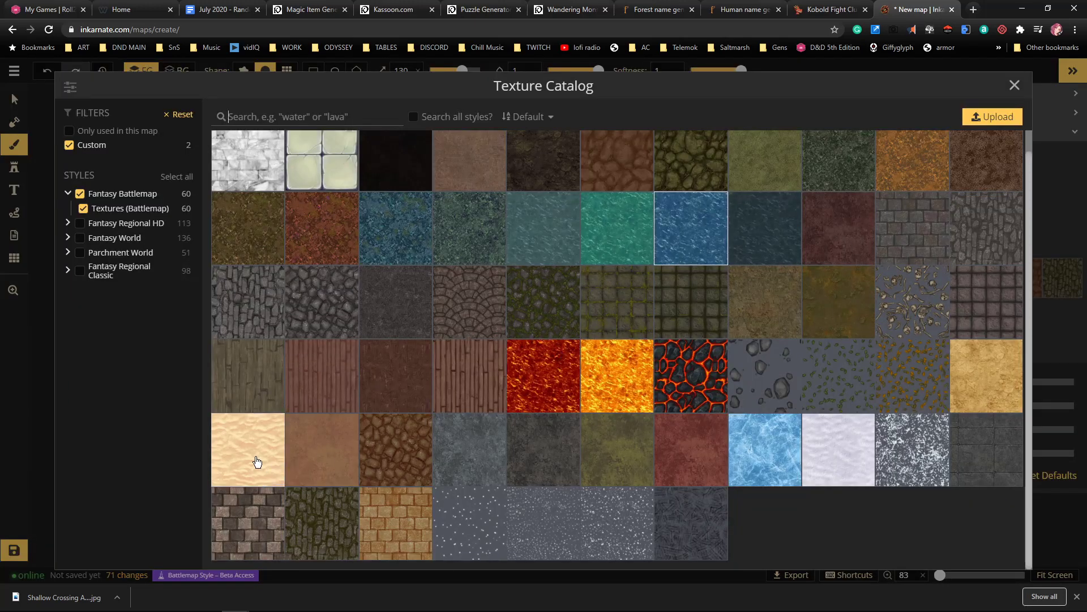
click(257, 462)
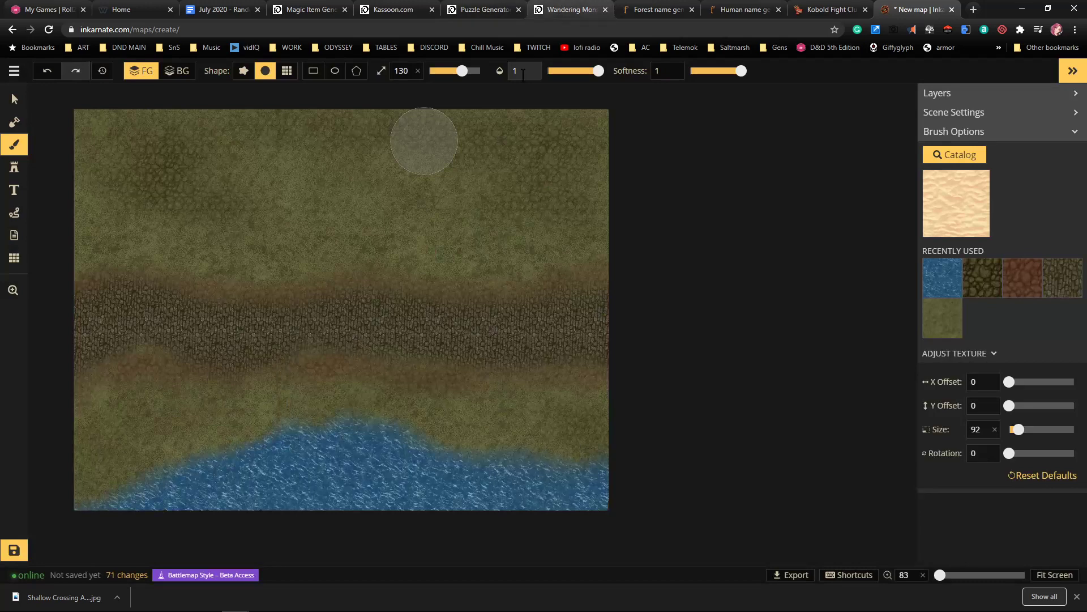
drag(567, 70, 562, 70)
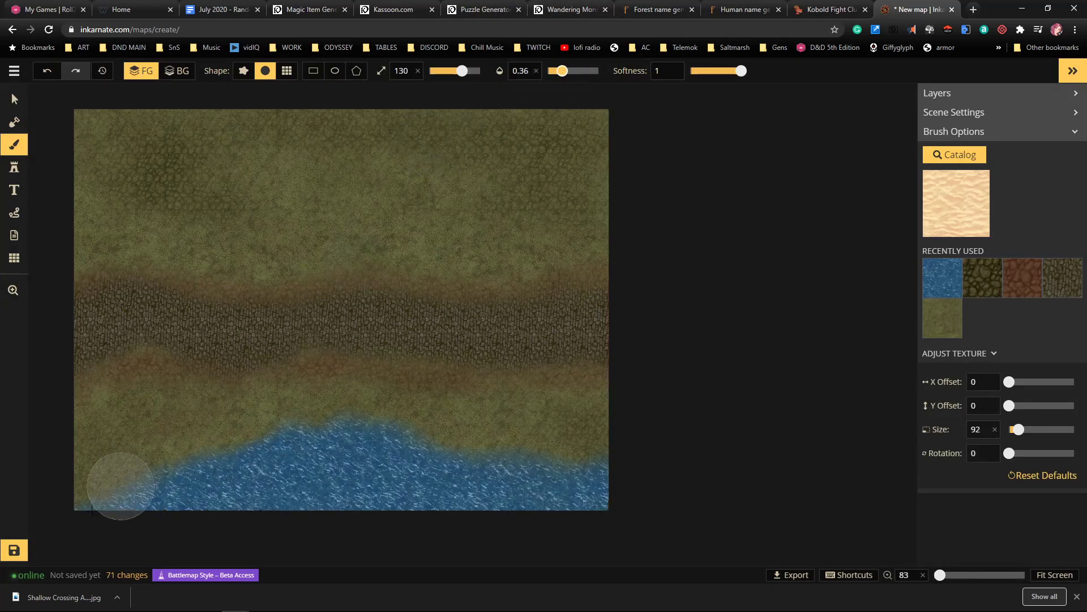
mouse_move(133, 454)
mouse_down()
mouse_move(87, 476)
mouse_move(274, 417)
mouse_move(220, 440)
mouse_move(333, 417)
mouse_move(366, 427)
mouse_move(291, 425)
mouse_move(449, 437)
mouse_move(402, 417)
mouse_move(538, 449)
mouse_move(510, 449)
mouse_move(626, 432)
mouse_move(583, 444)
mouse_move(421, 422)
mouse_move(645, 453)
mouse_up()
mouse_move(172, 455)
mouse_down()
mouse_move(73, 493)
mouse_move(99, 498)
mouse_move(77, 498)
mouse_up()
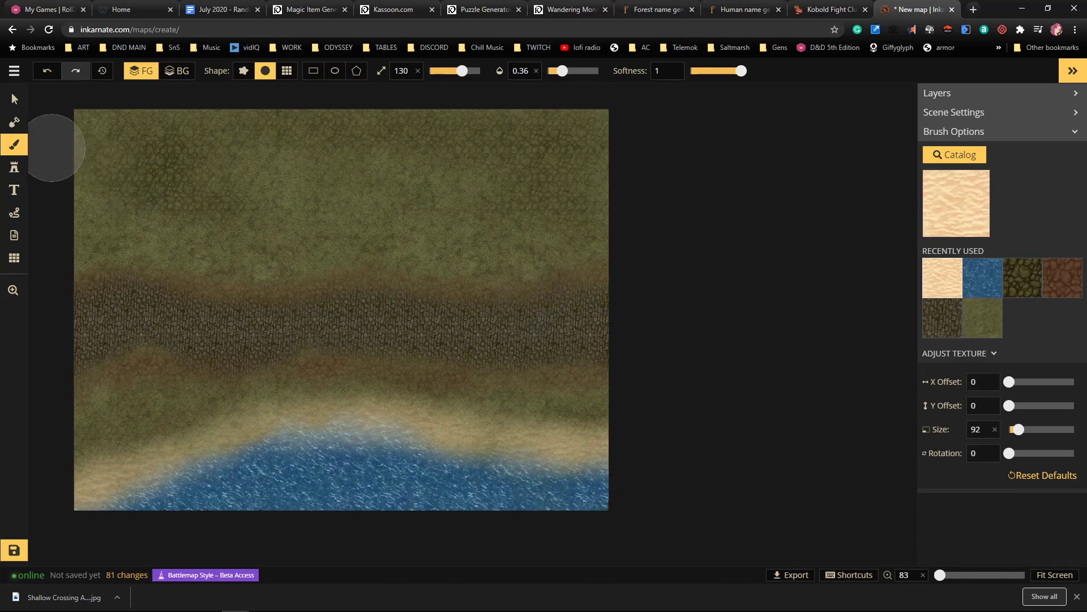
Scatter random green tree stamps over the grass north of the road and place one near the southwest corner, south of the road
click(15, 169)
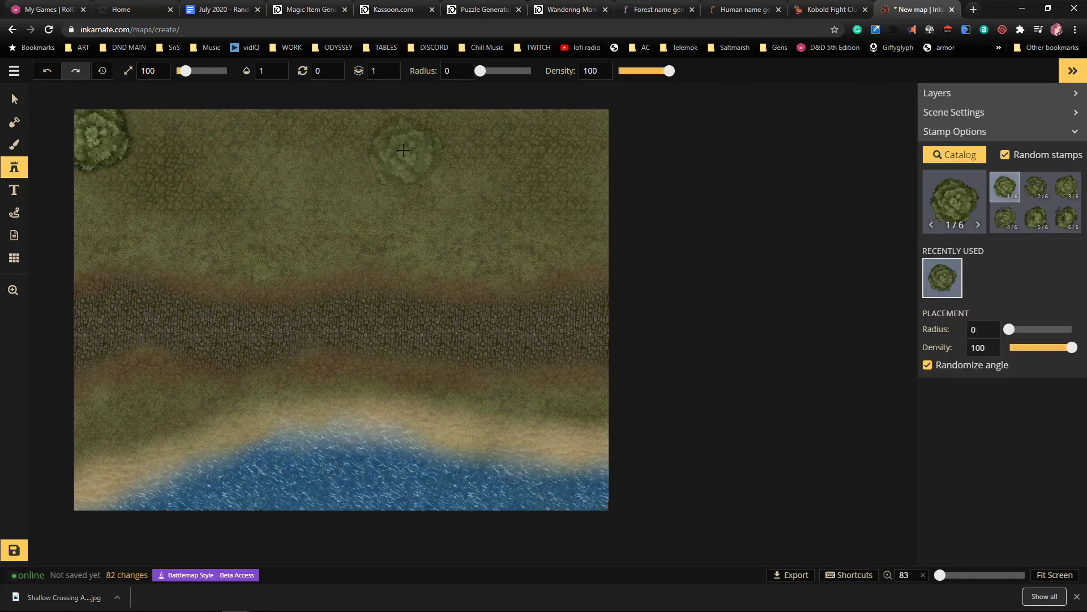
click(382, 139)
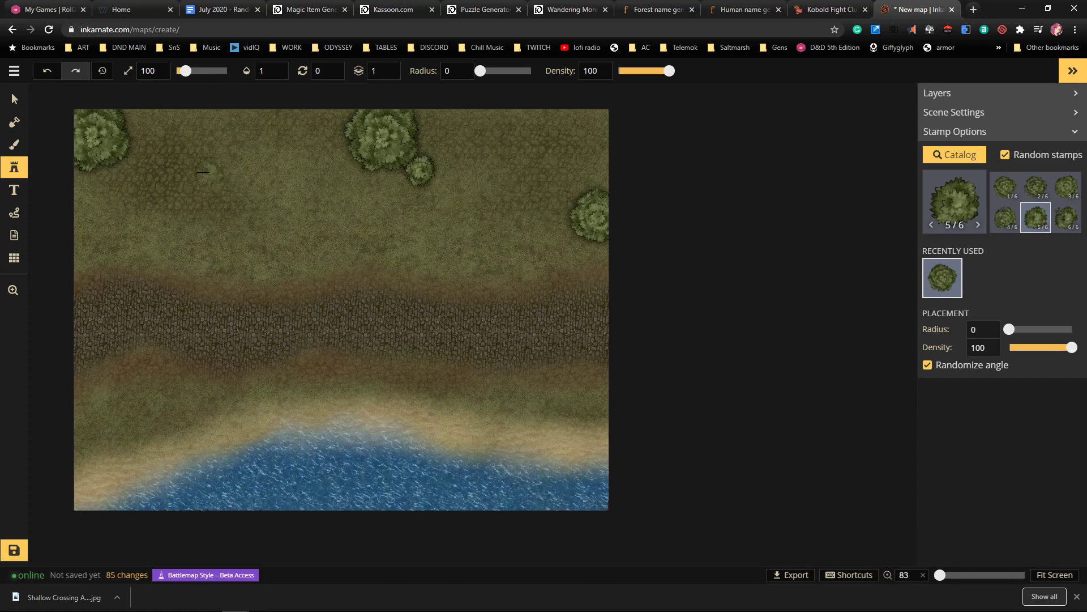
click(172, 149)
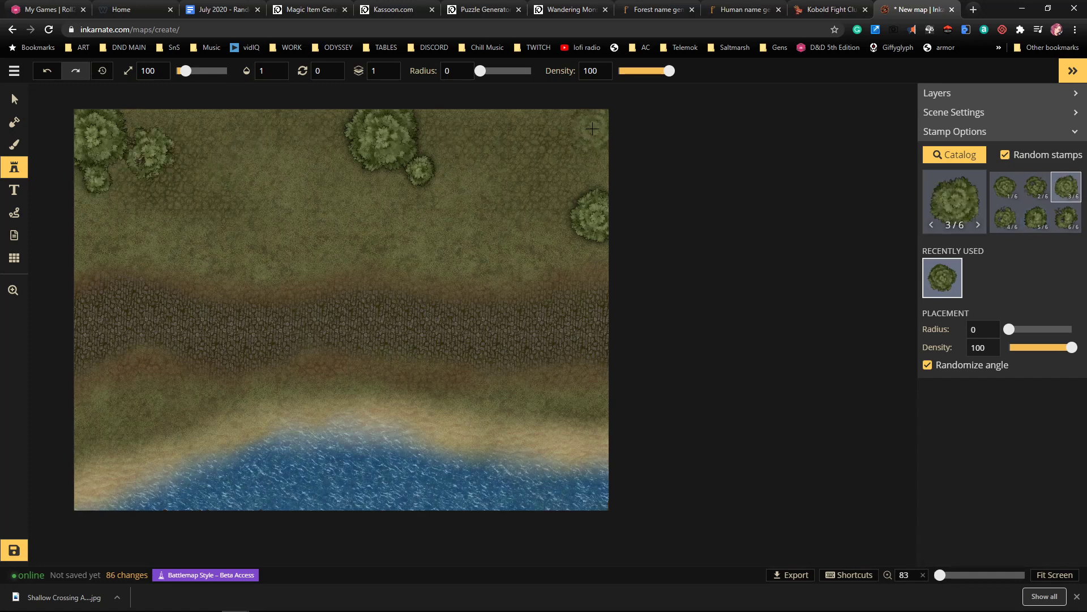
click(568, 153)
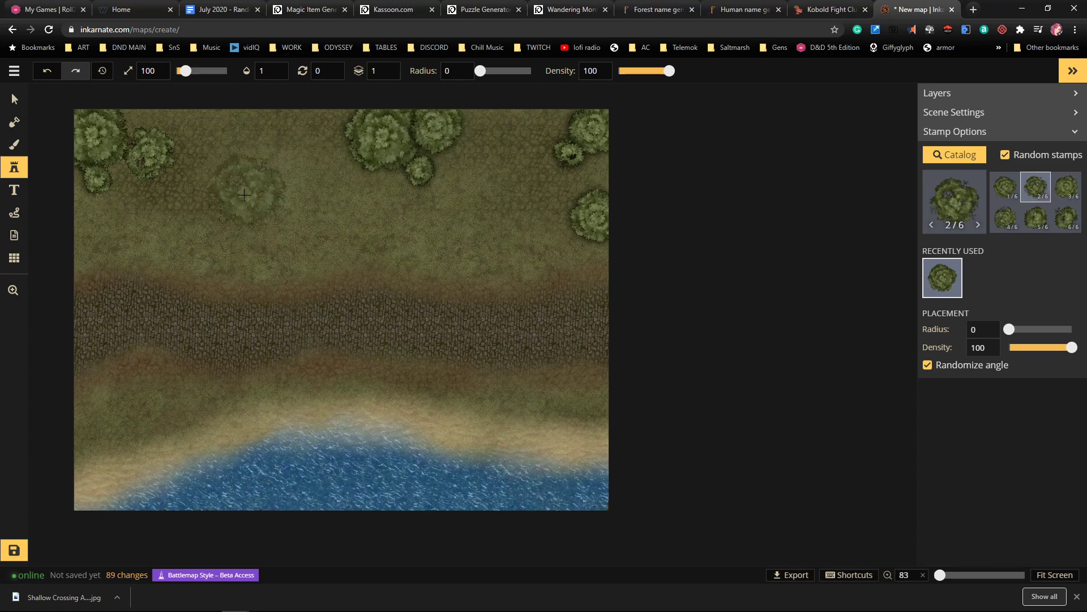
click(243, 196)
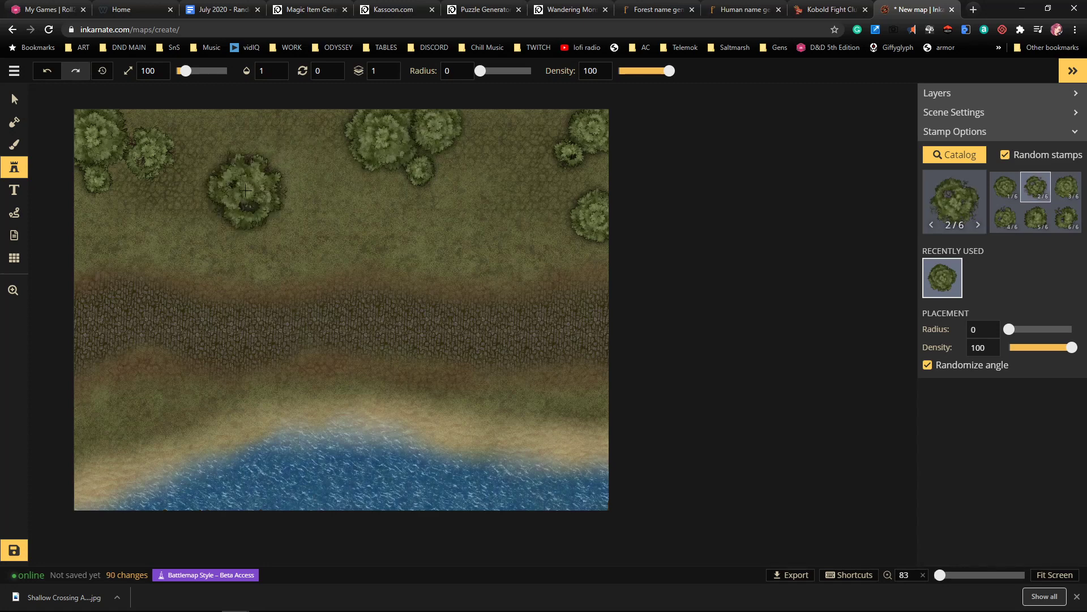
click(495, 230)
click(523, 117)
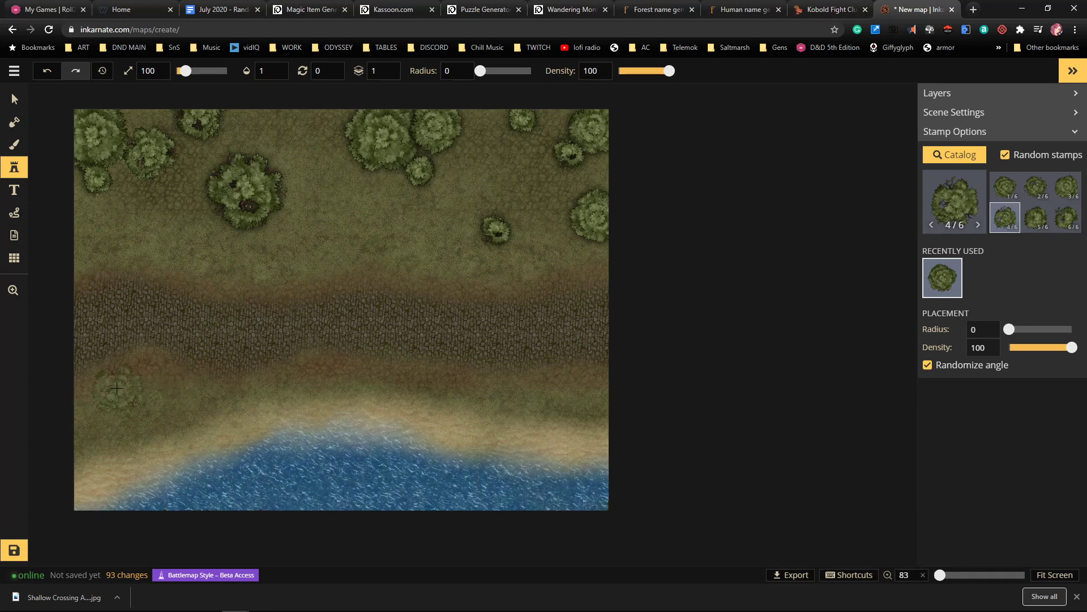
click(130, 401)
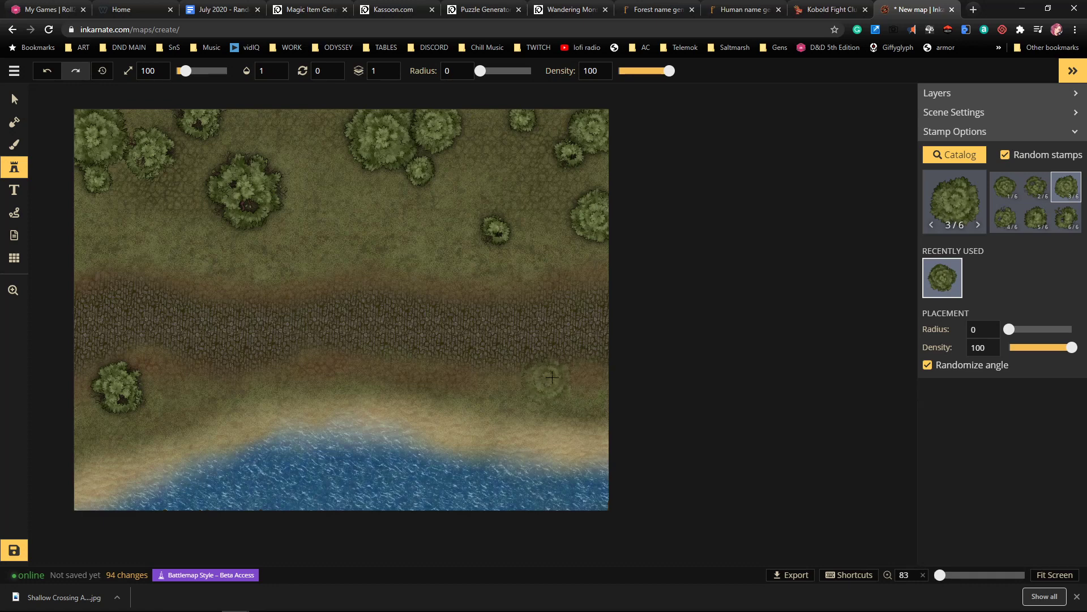
Choose the orange Fall Trees stamp set and place orange and yellow trees at size 100 among the green trees north of the road
click(953, 195)
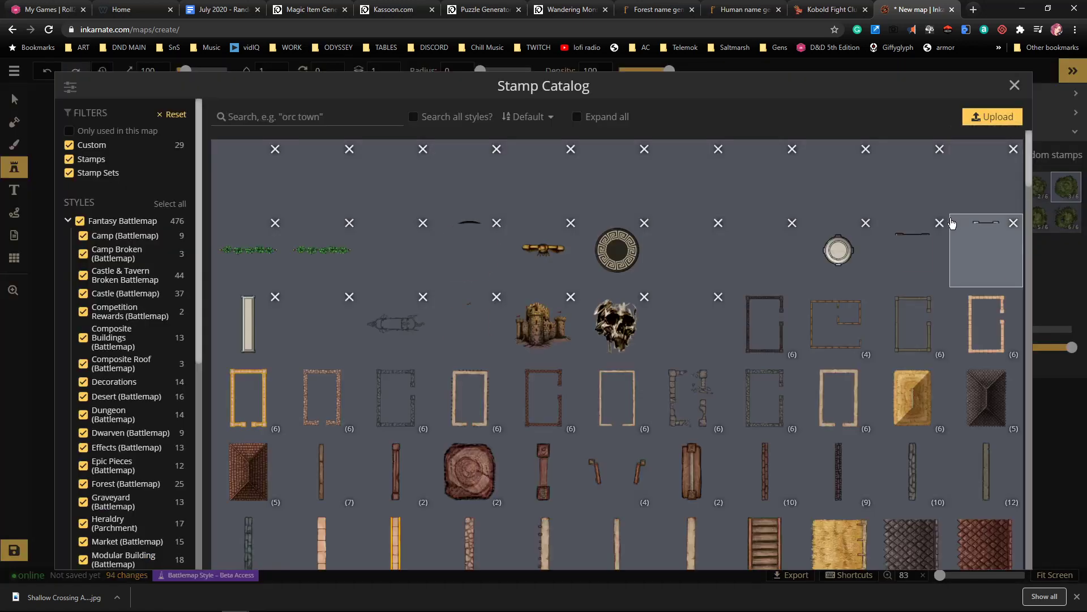
scroll(744, 324, down, 6)
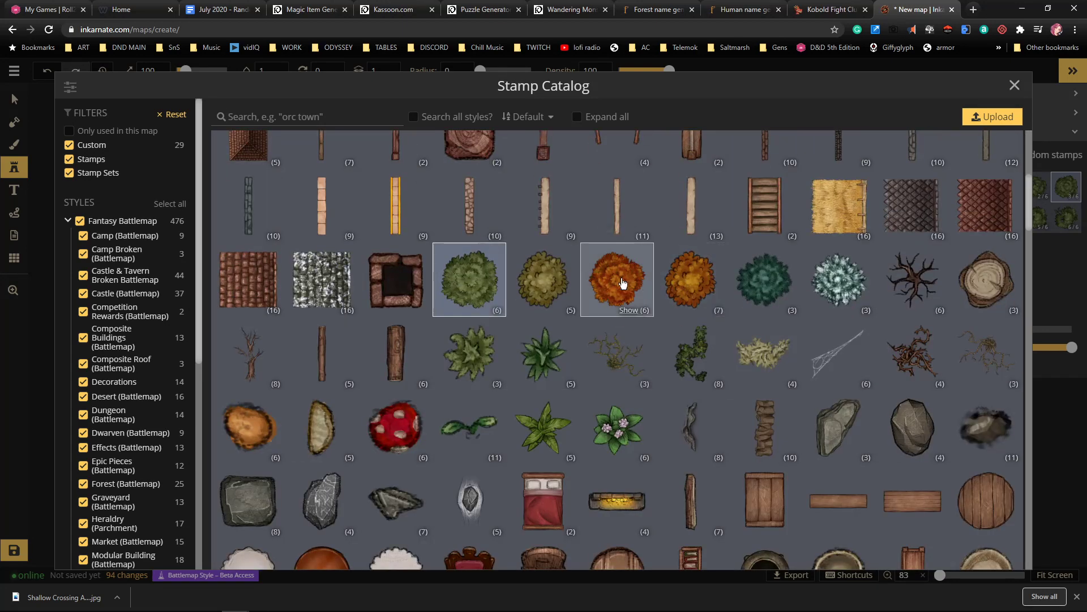
click(621, 289)
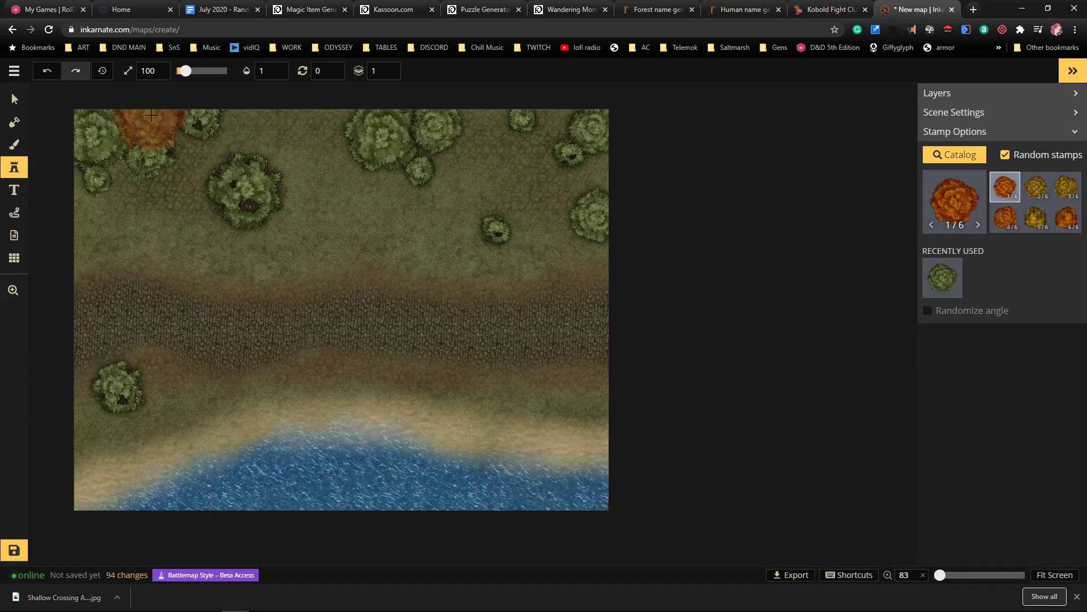
click(150, 114)
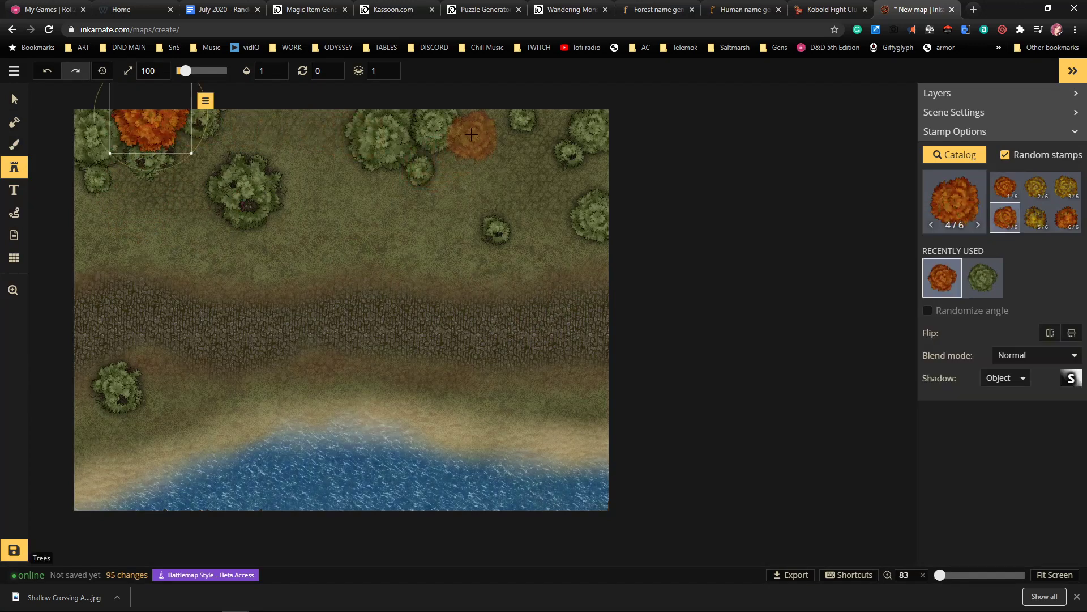
click(471, 135)
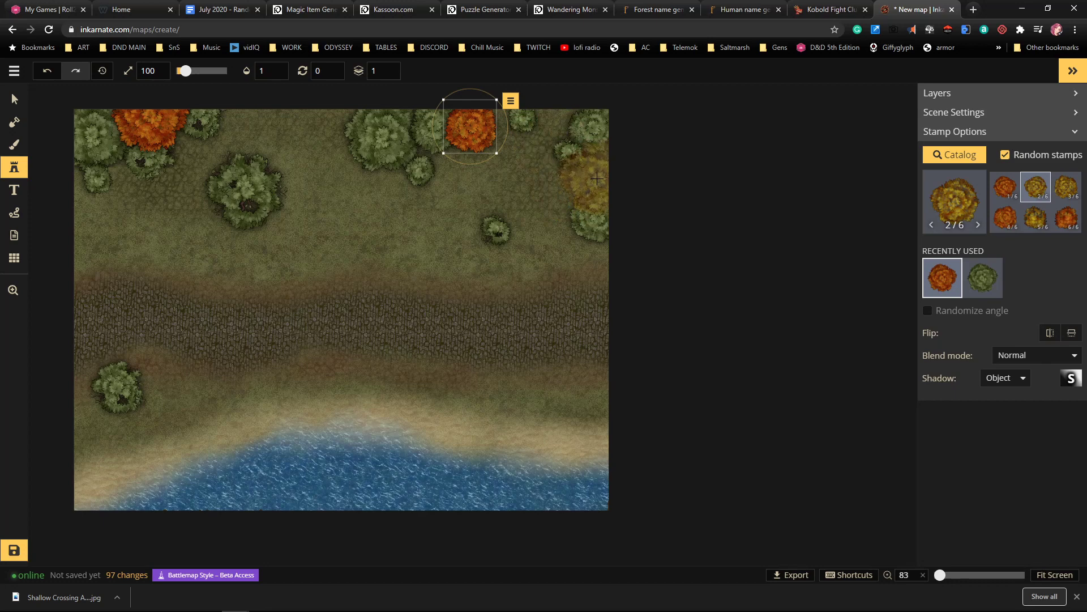
click(597, 178)
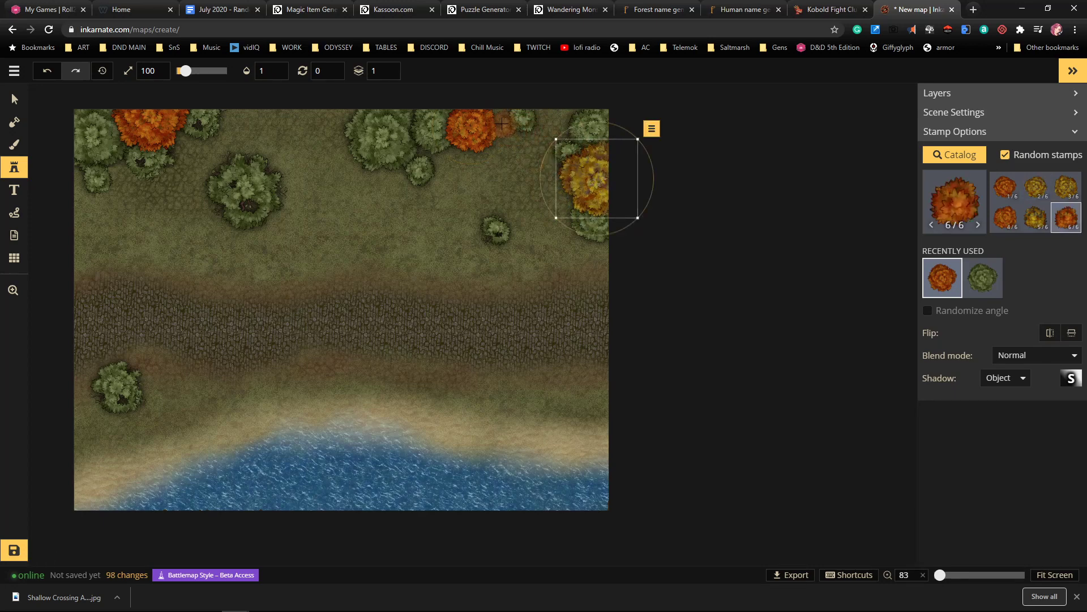
click(251, 131)
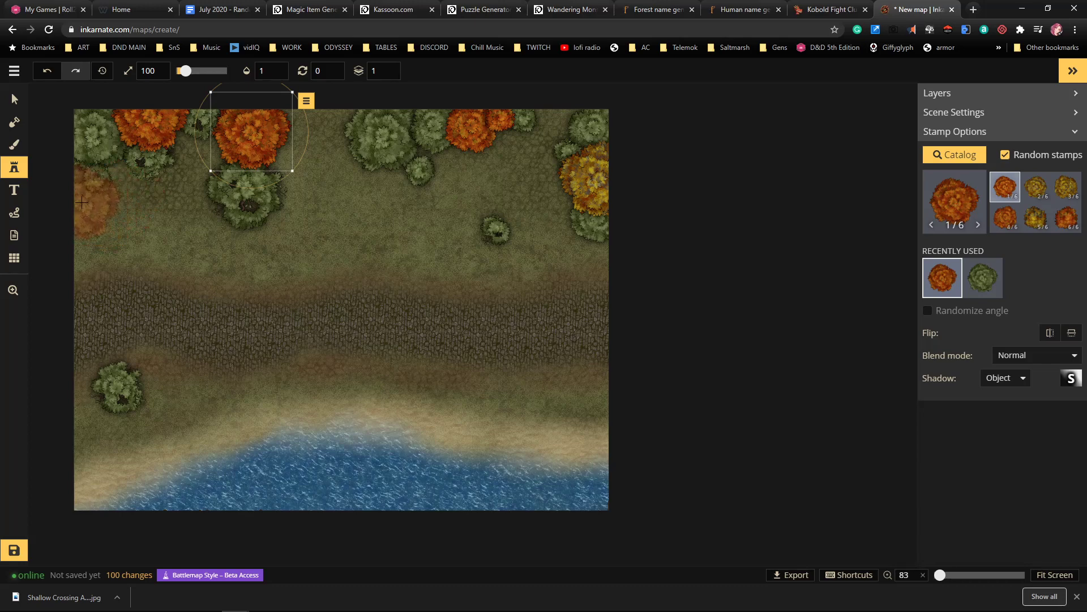
click(81, 203)
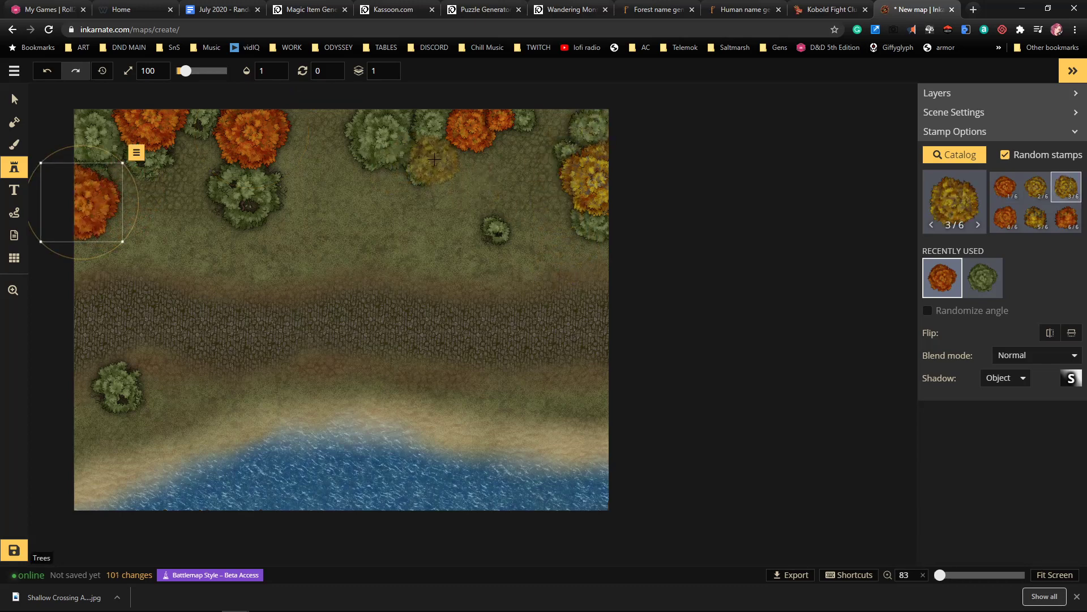
click(445, 161)
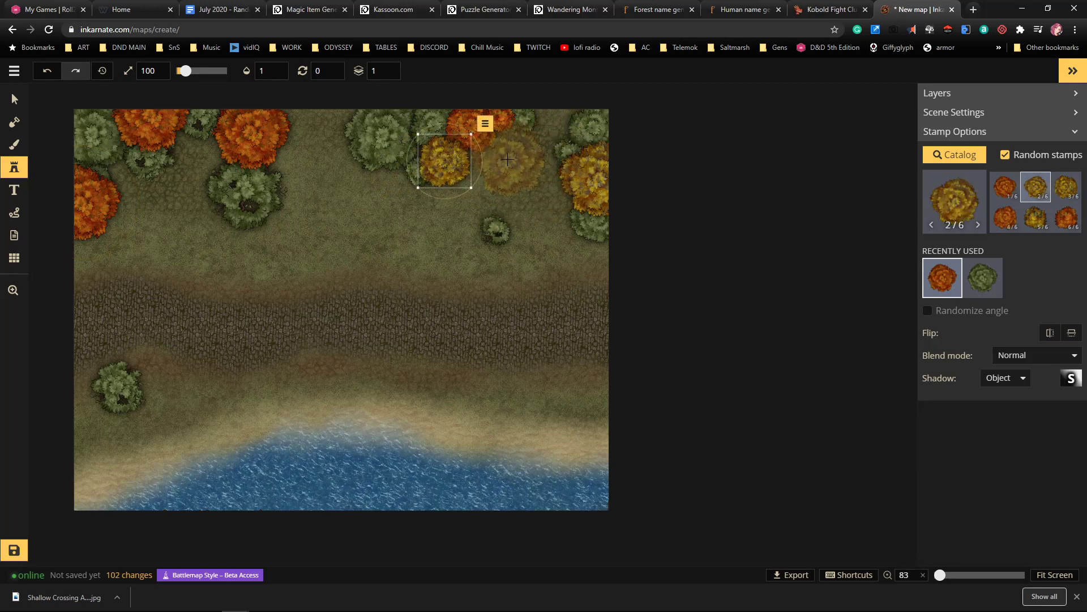
click(500, 163)
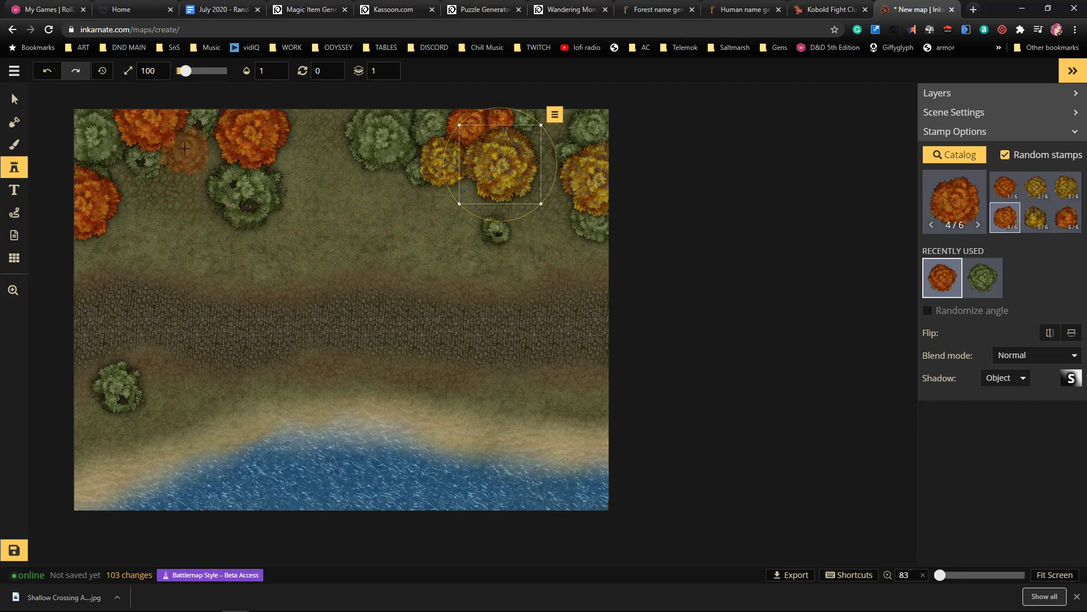
click(186, 149)
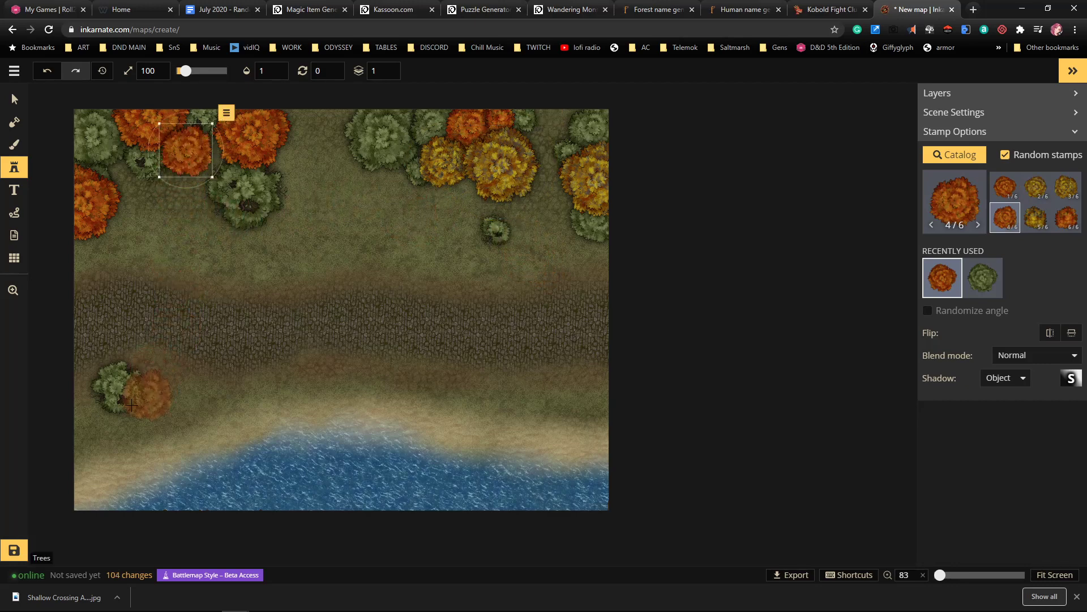
Place an orange and a yellow fall tree at size 70 on either side of the green tree south of the road
click(113, 415)
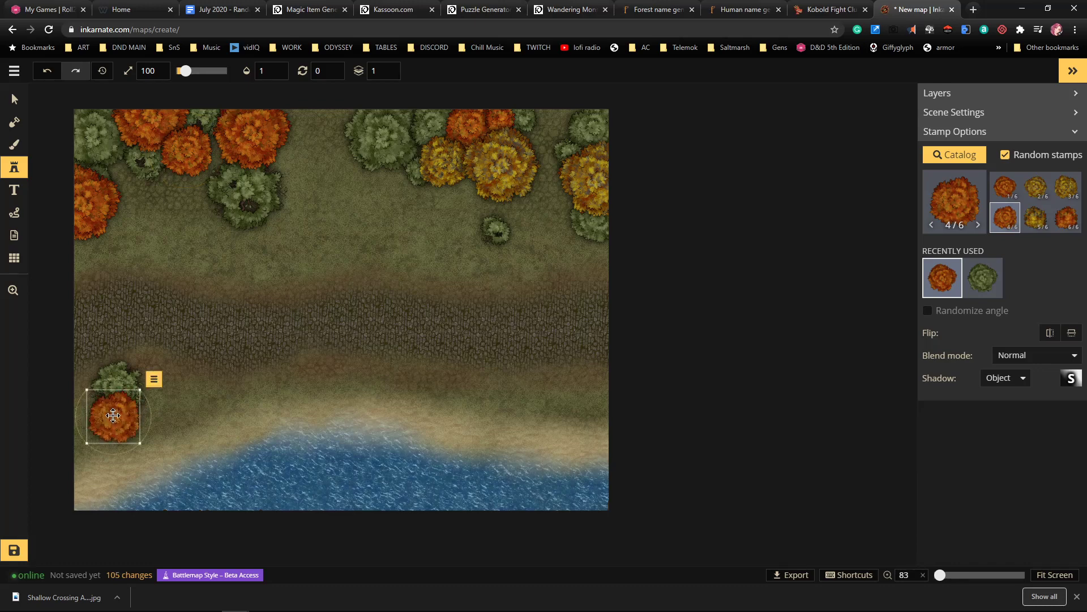
scroll(118, 414, down, 2)
scroll(118, 414, down, 1)
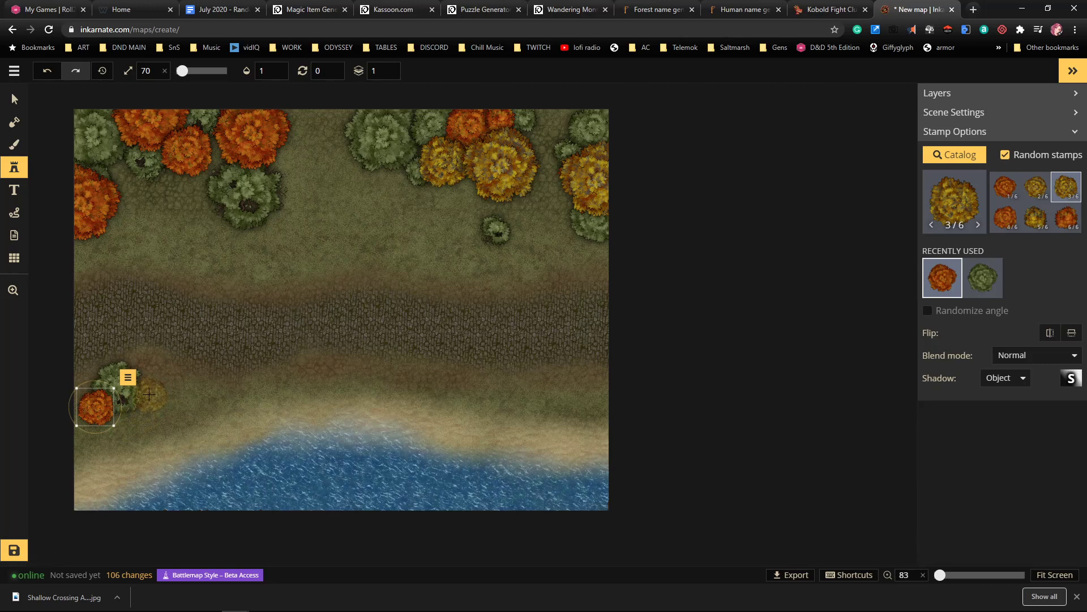
click(149, 394)
Add a yellow fall tree to the northwest cluster, a size 70 orange one to the northeast cluster and a size 110 yellow one west of it
click(129, 171)
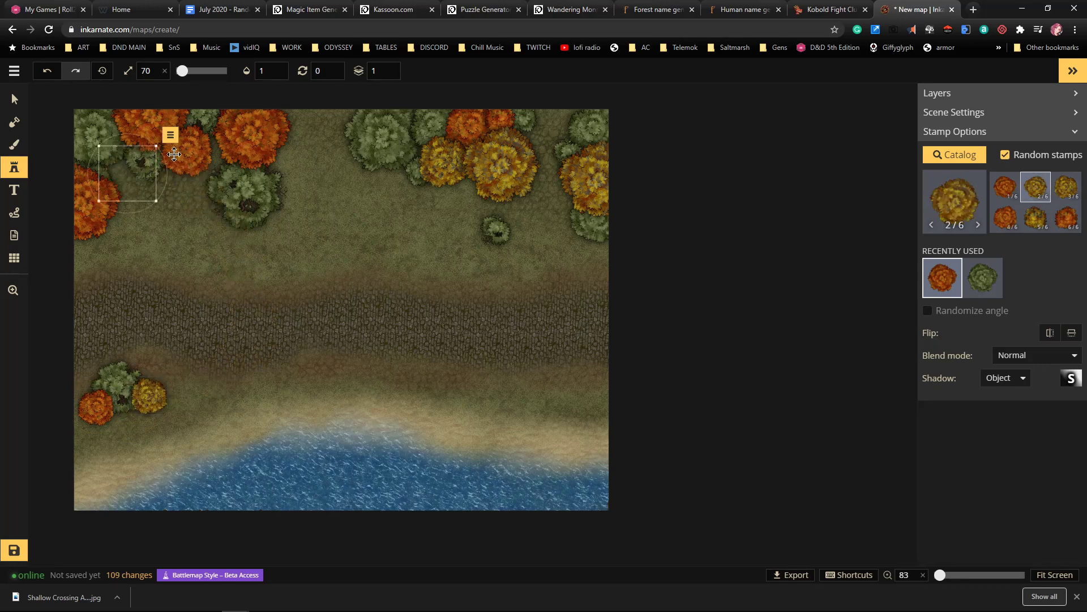
click(462, 193)
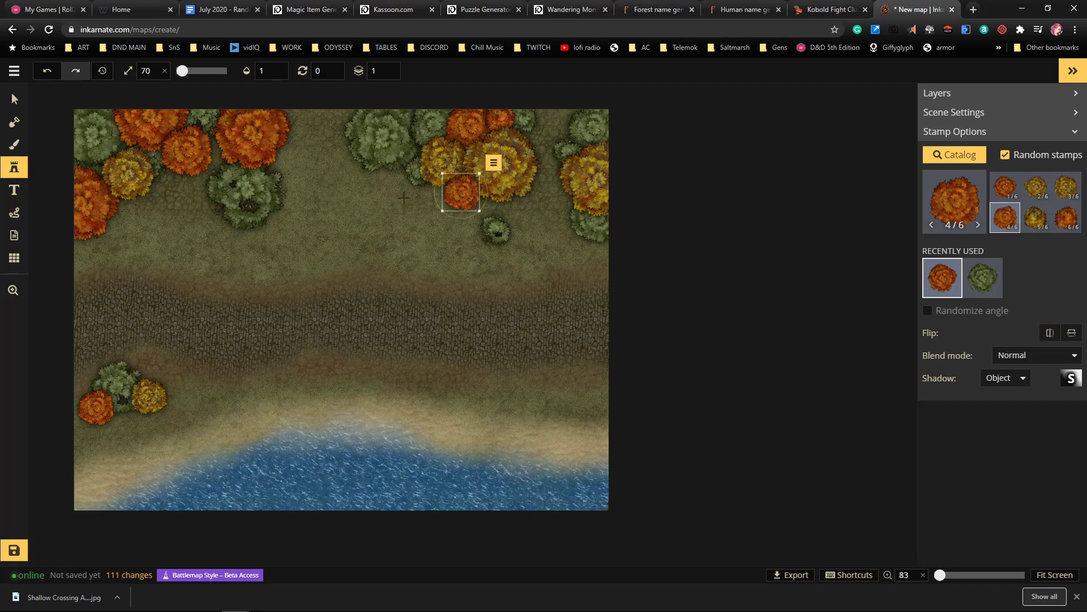
scroll(394, 207, up, 2)
scroll(399, 210, down, 2)
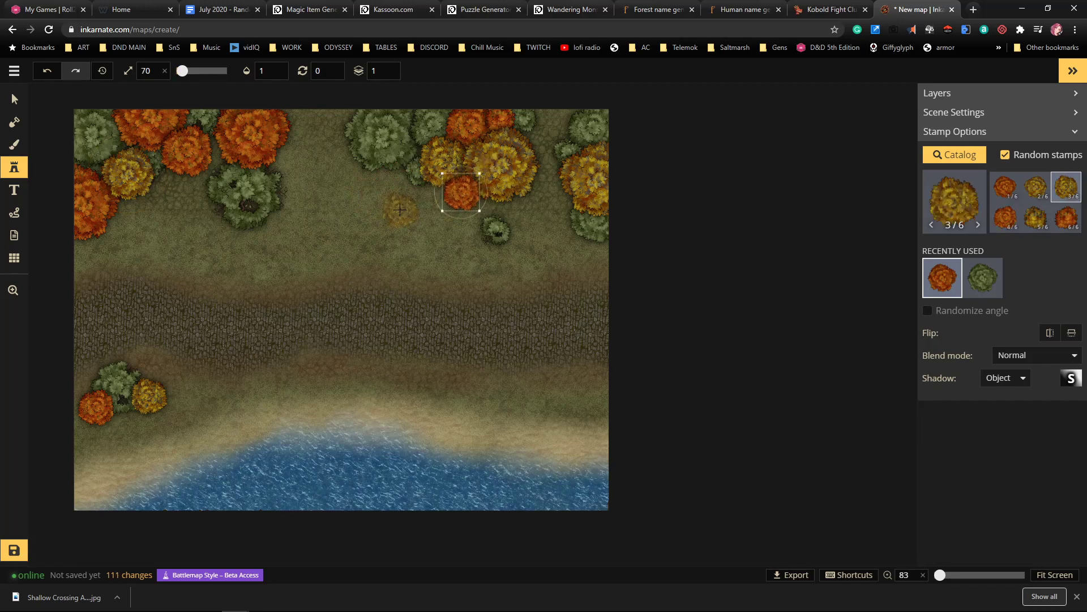
click(394, 191)
scroll(396, 190, up, 4)
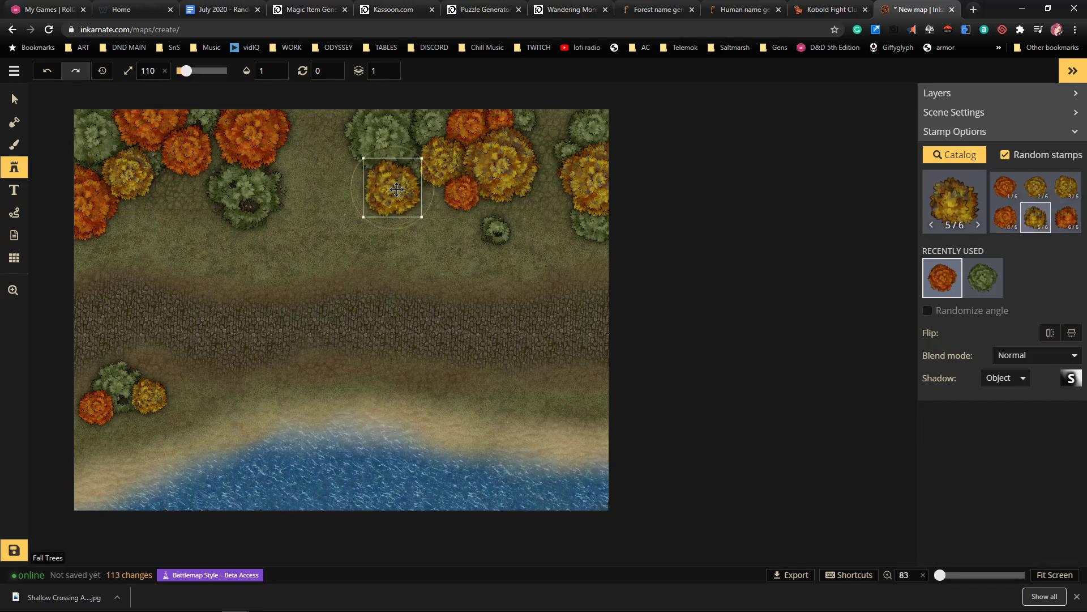
Move the size 110 yellow tree to the northwest cluster, add another beside the large green tree and place a size 170 one near the north-centre
drag(401, 187, 229, 150)
click(286, 219)
scroll(291, 219, up, 6)
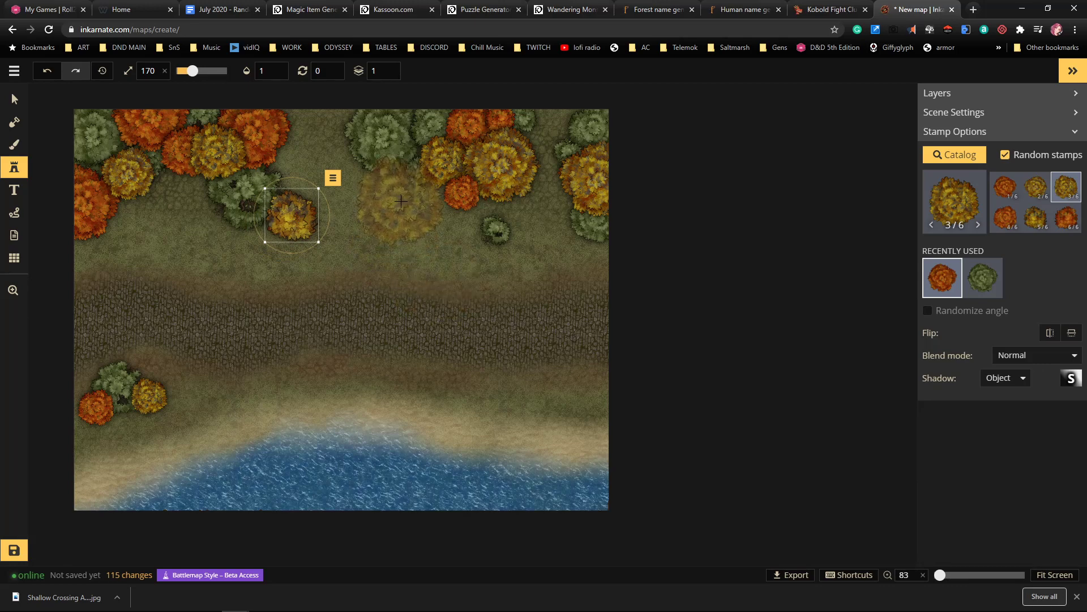
click(406, 195)
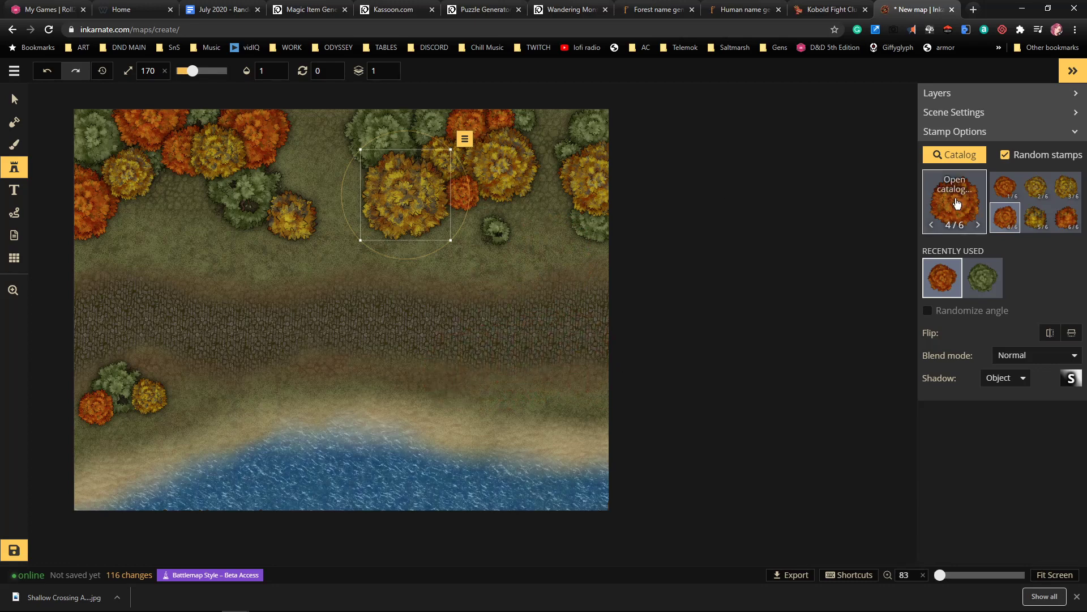
Look through the stamp catalog and choose the Titan Face stamp
click(954, 195)
scroll(734, 380, down, 5)
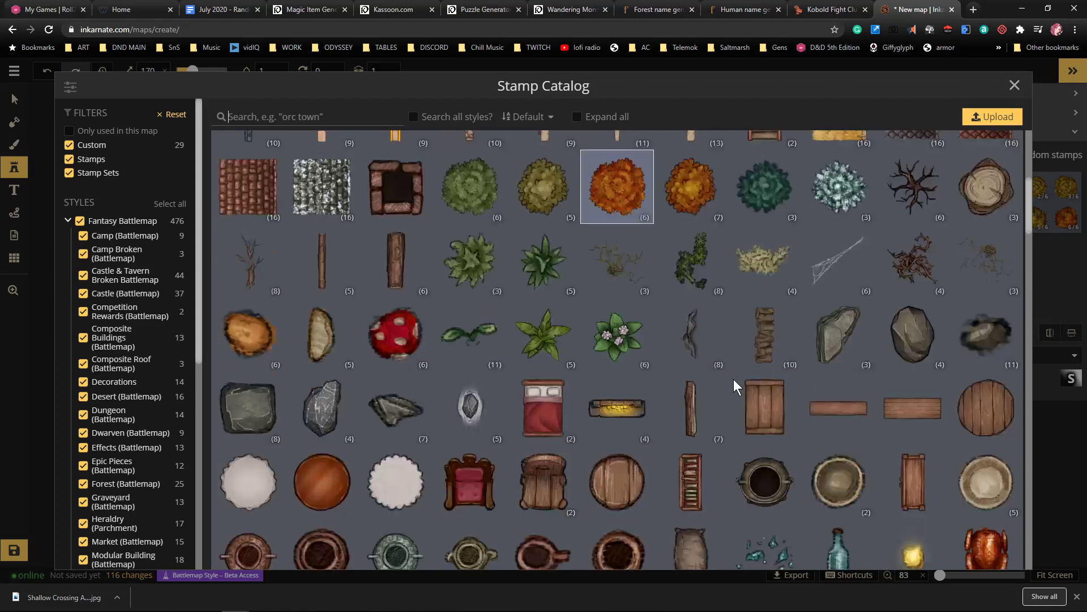
scroll(735, 385, down, 10)
scroll(735, 383, up, 14)
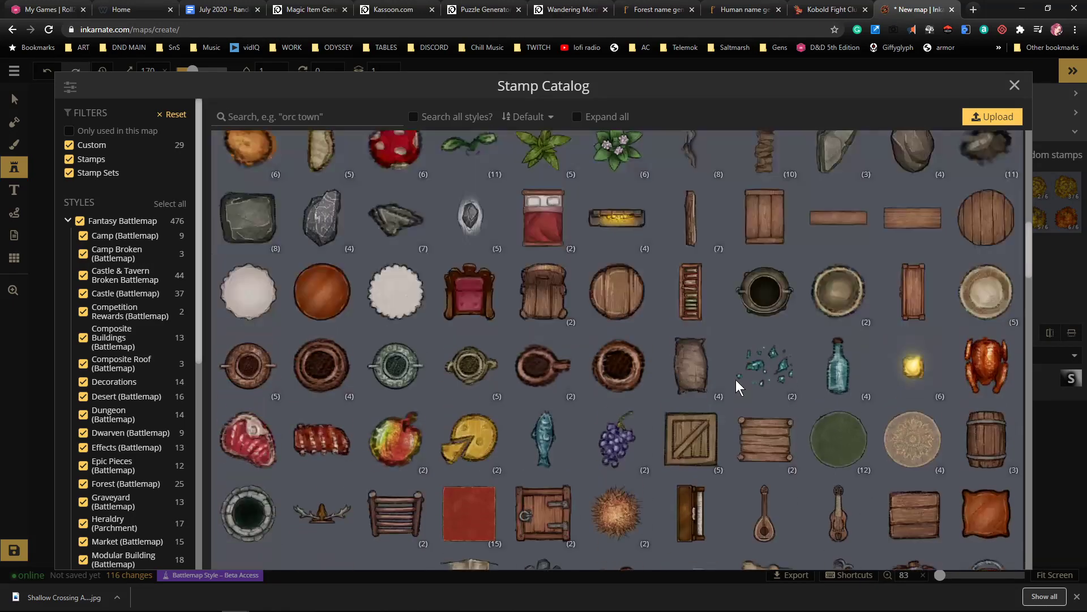
scroll(734, 379, up, 5)
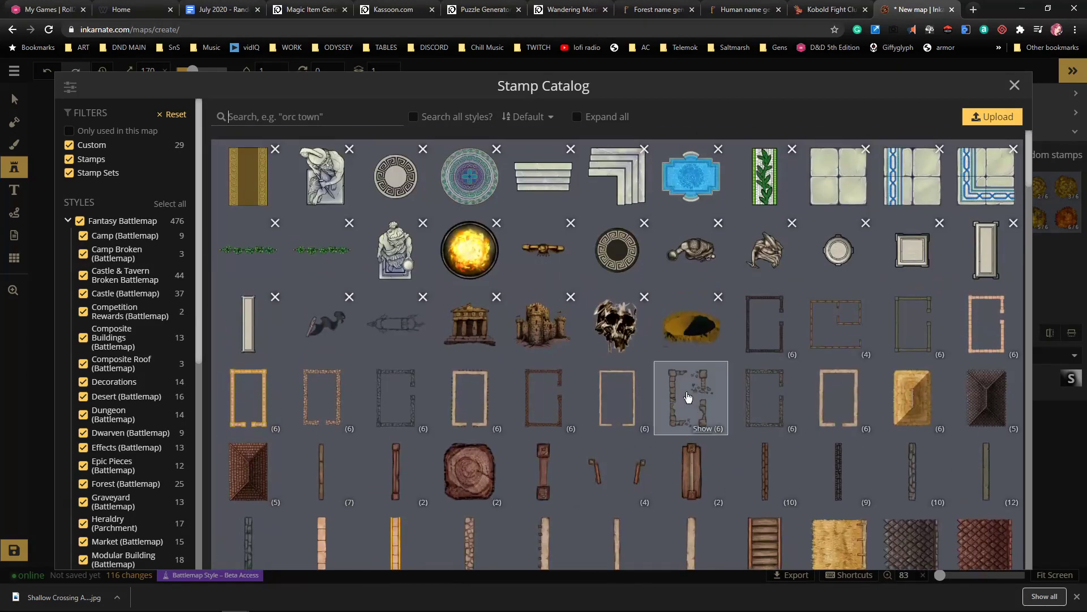
scroll(678, 399, down, 10)
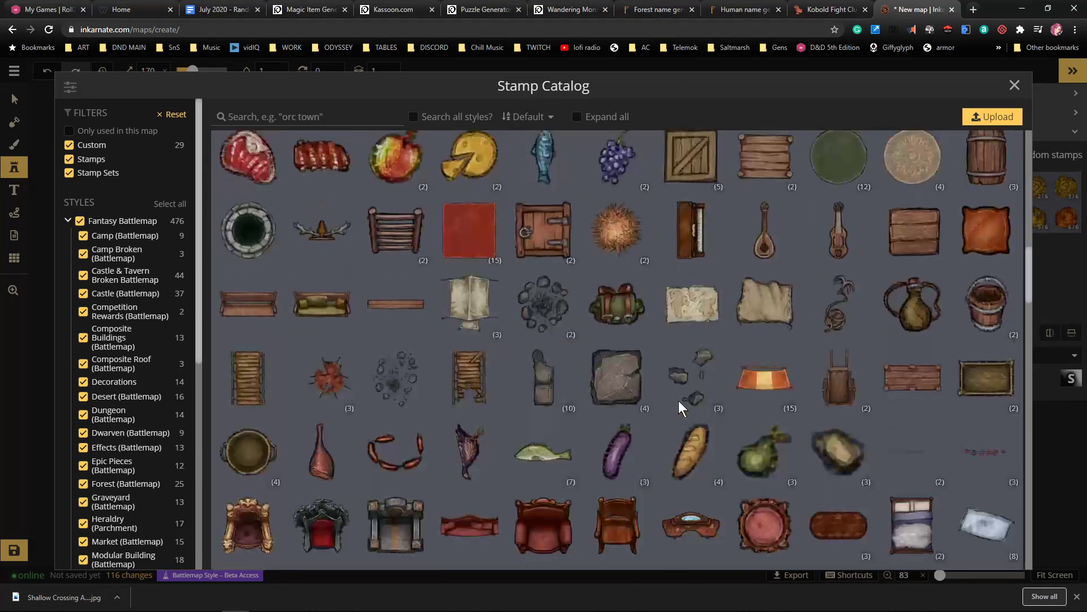
scroll(677, 396, down, 10)
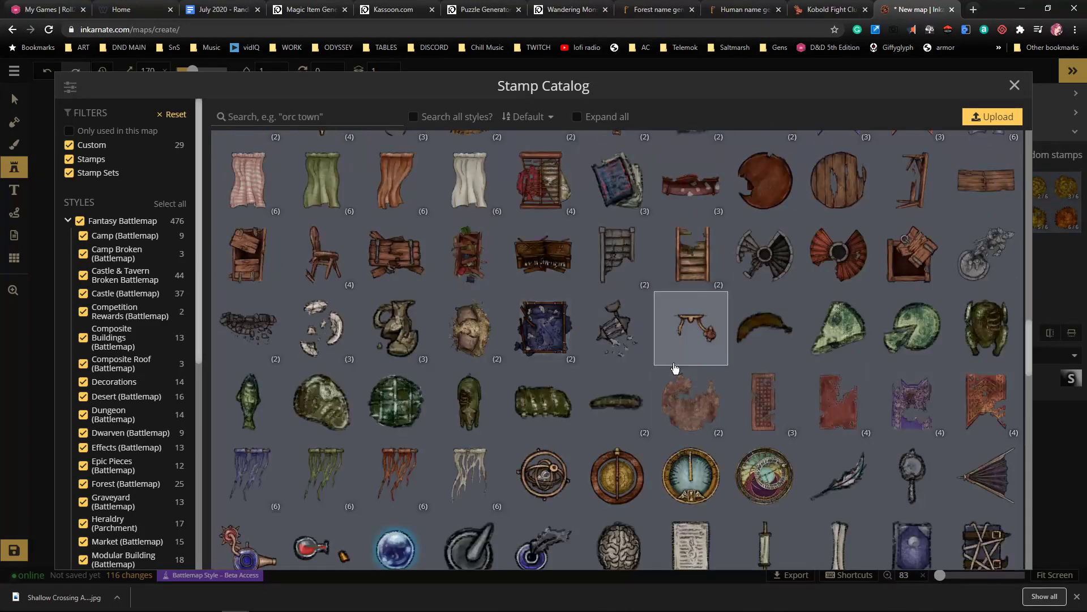
scroll(670, 371, down, 5)
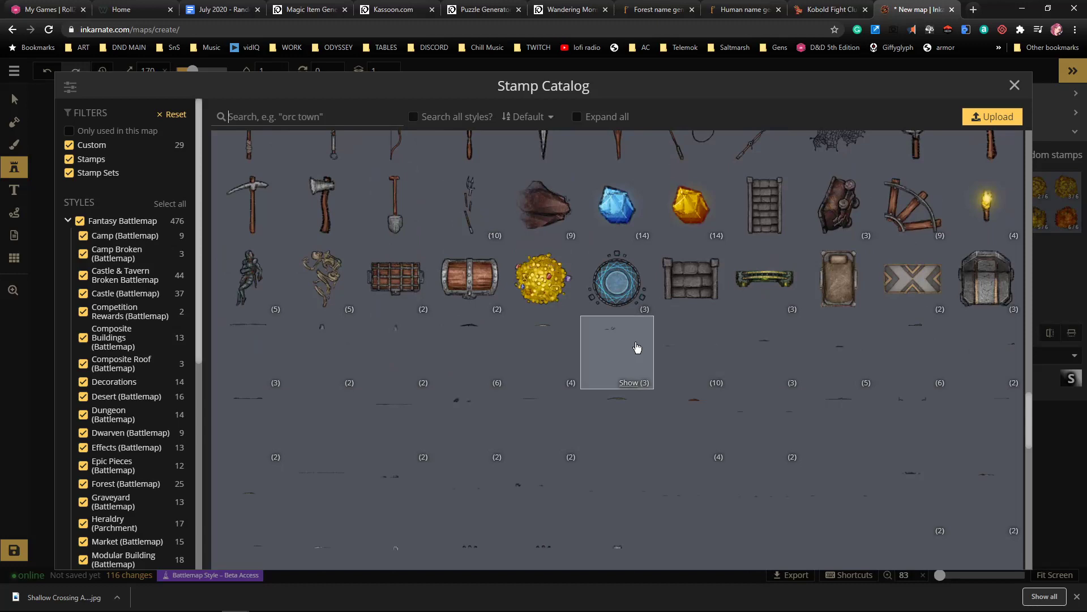
scroll(633, 346, down, 9)
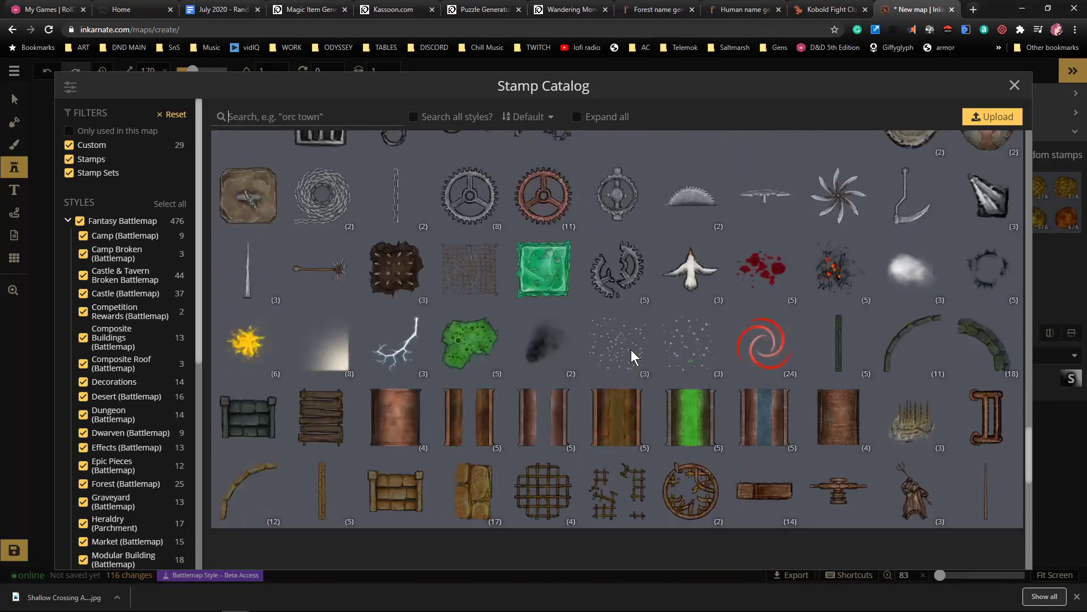
scroll(632, 355, down, 3)
scroll(630, 350, down, 3)
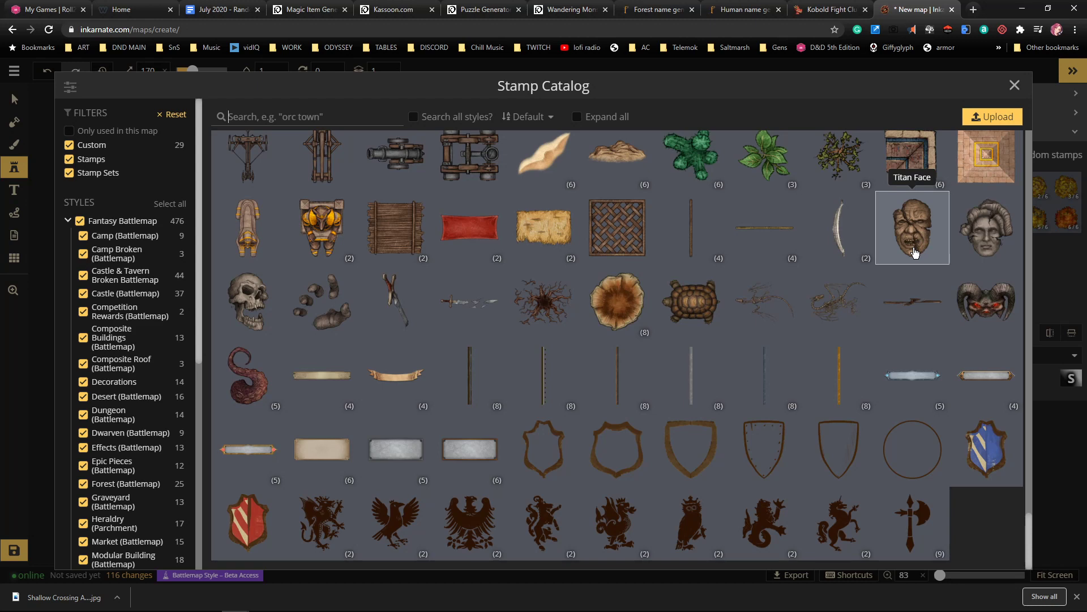
scroll(806, 308, up, 3)
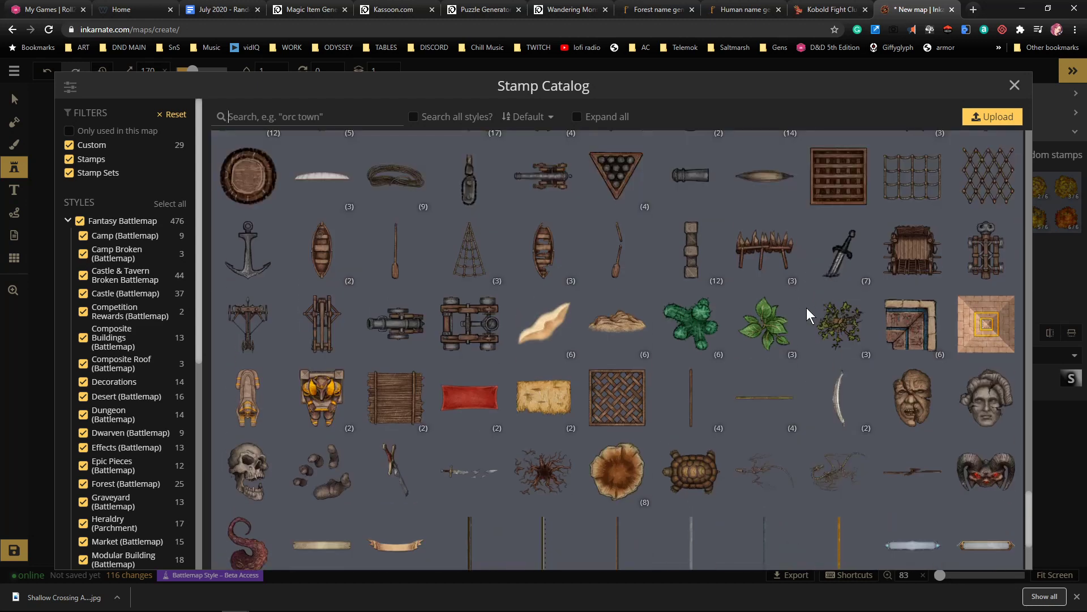
scroll(718, 343, up, 3)
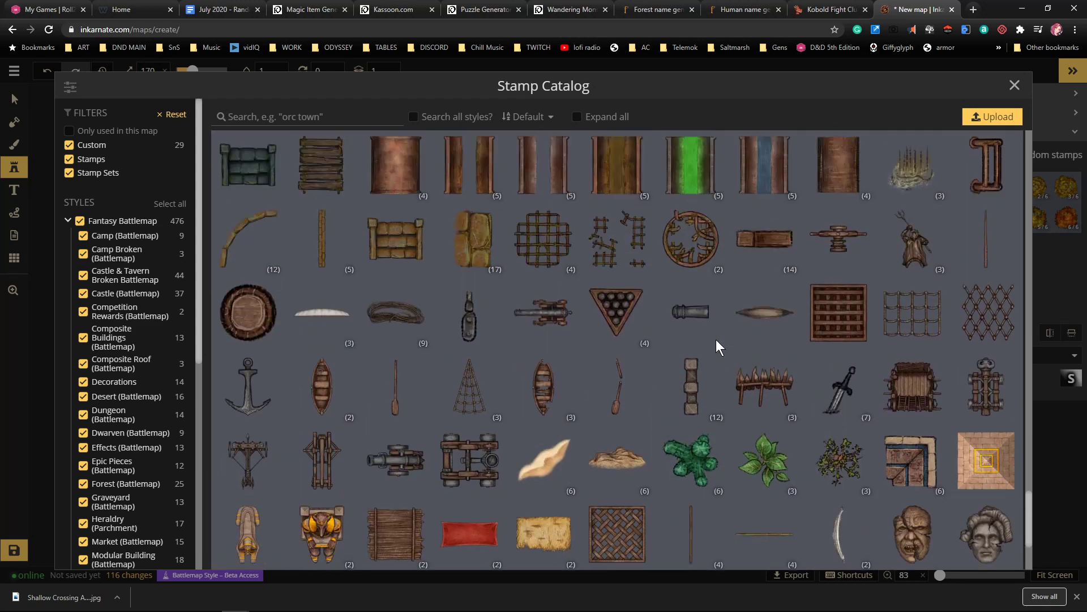
scroll(718, 343, up, 3)
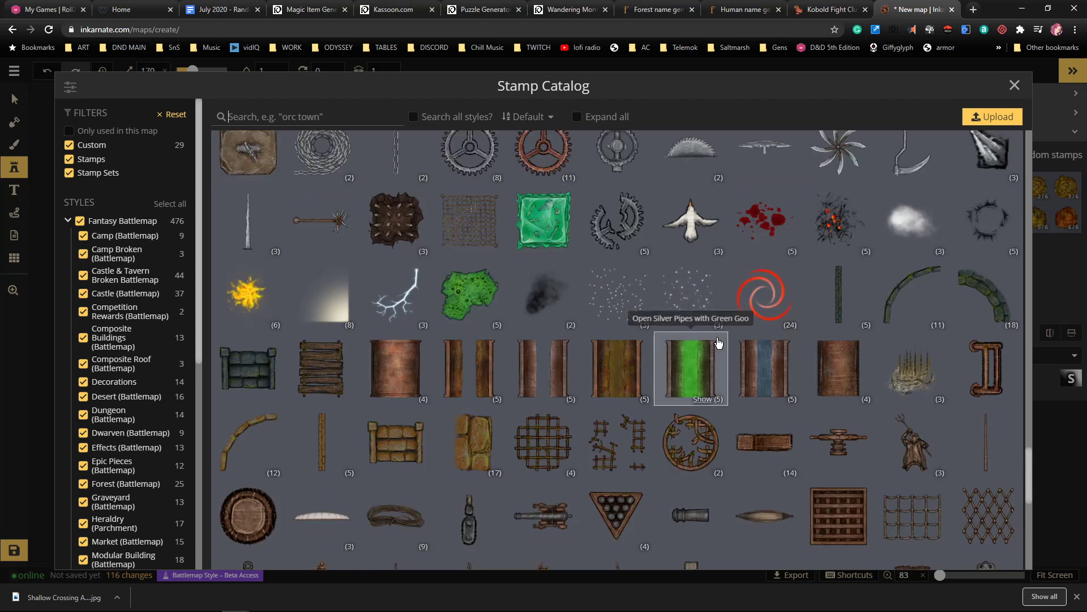
scroll(719, 345, up, 3)
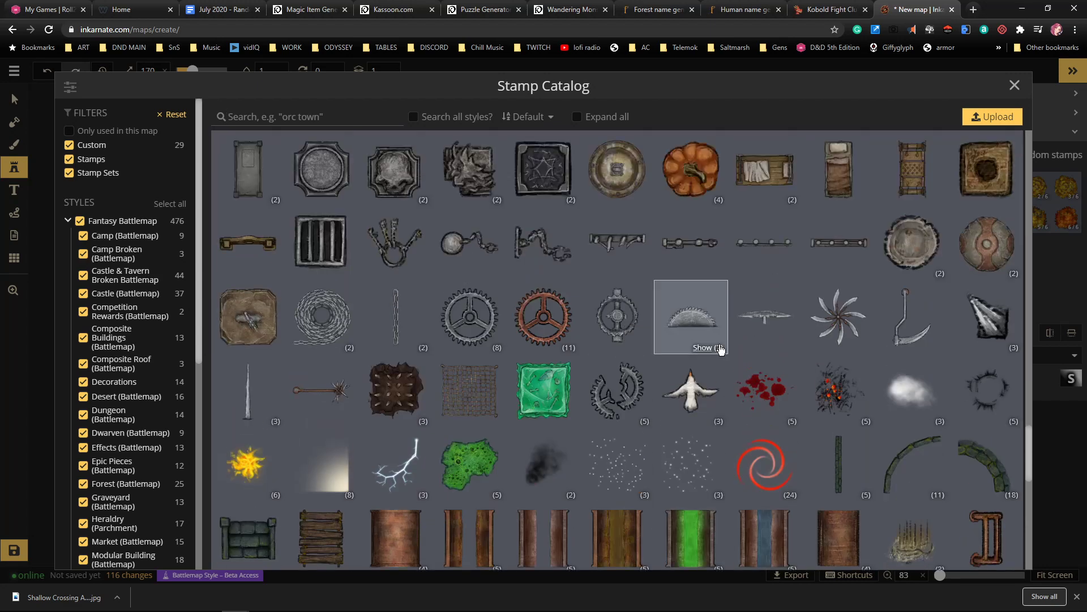
scroll(849, 365, down, 10)
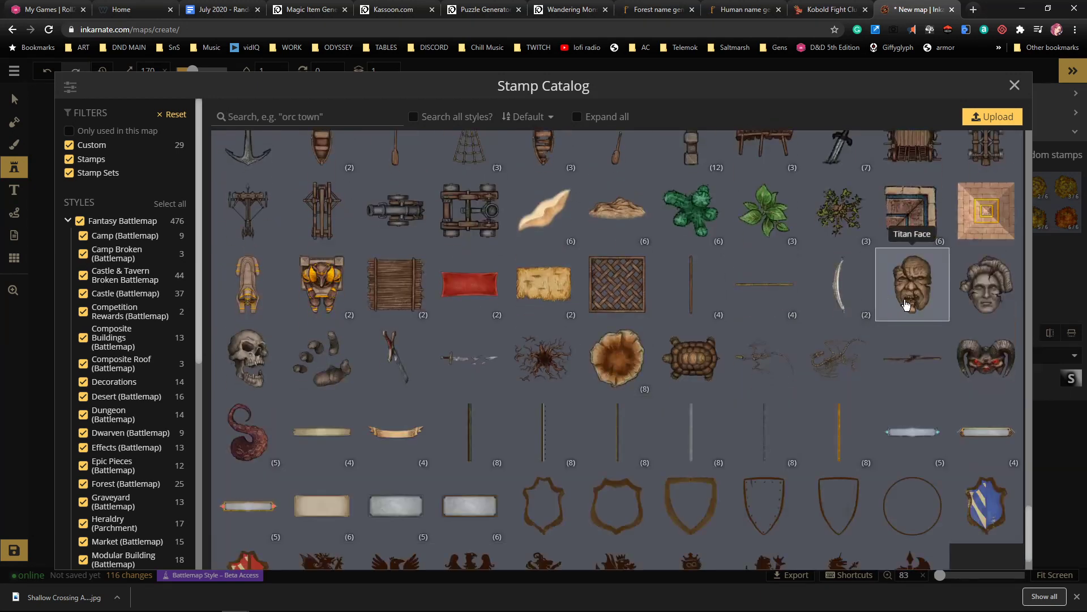
click(908, 302)
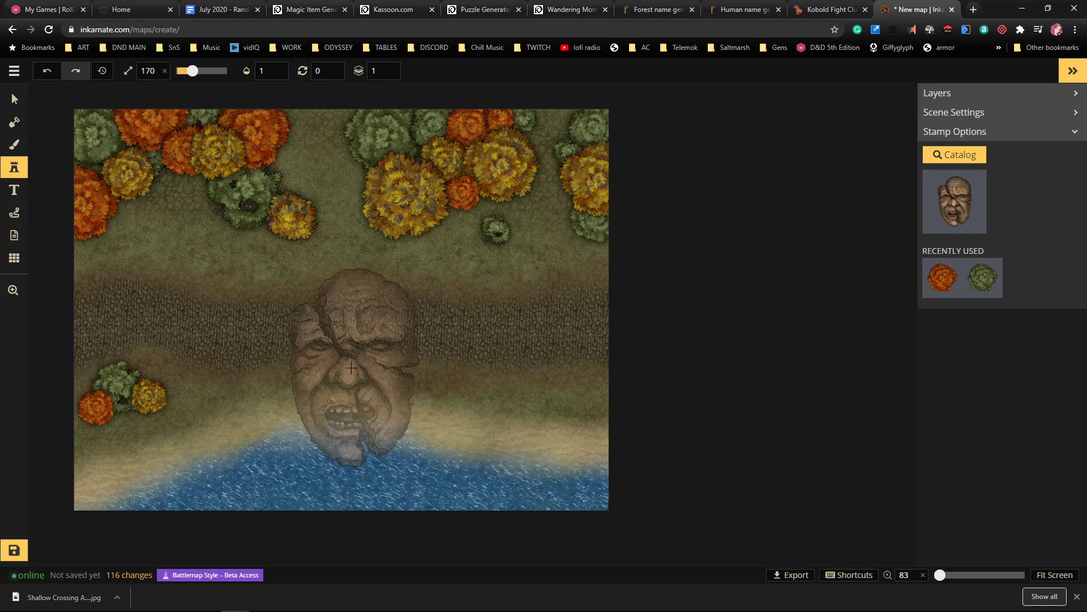
Place the Titan Face at size 80 and rotation 75 between the road and the lakeshore near the map's east edge
scroll(337, 371, up, 1)
scroll(337, 371, down, 10)
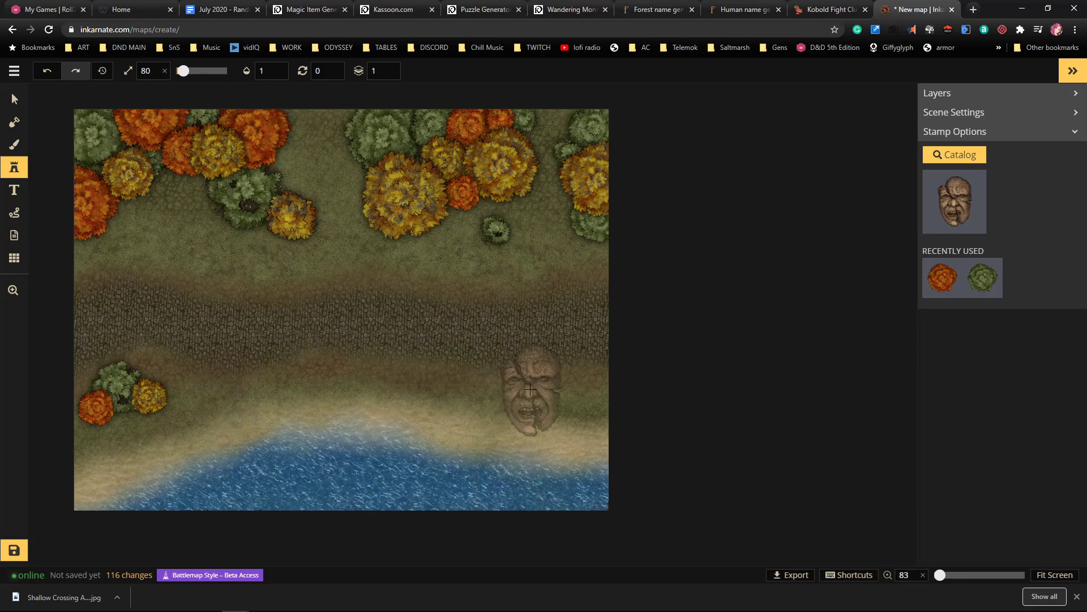
scroll(529, 390, up, 1)
scroll(529, 389, down, 3)
scroll(528, 389, down, 1)
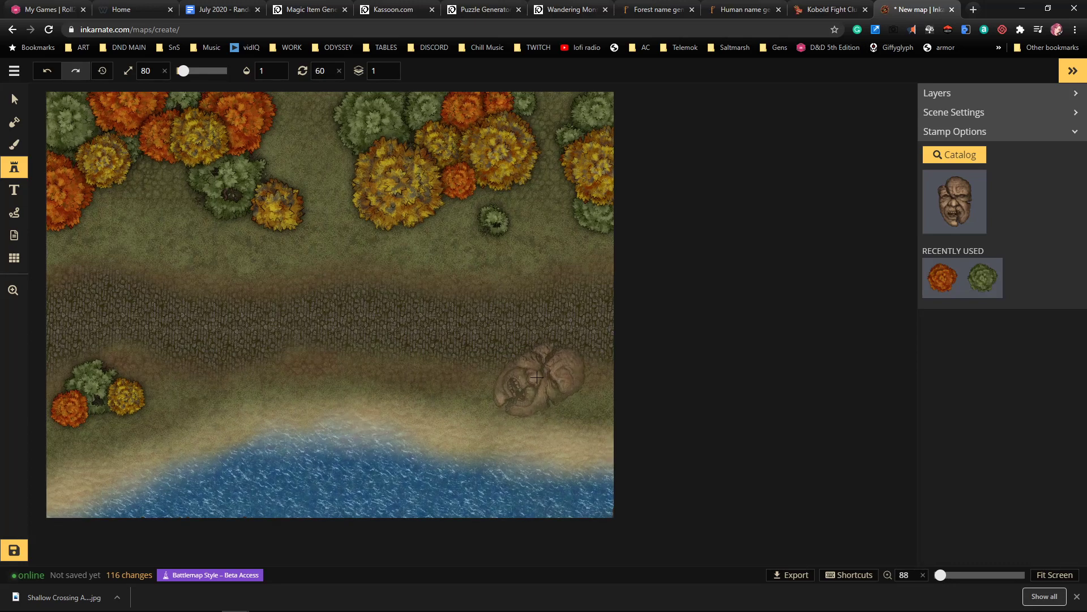
scroll(548, 387, down, 1)
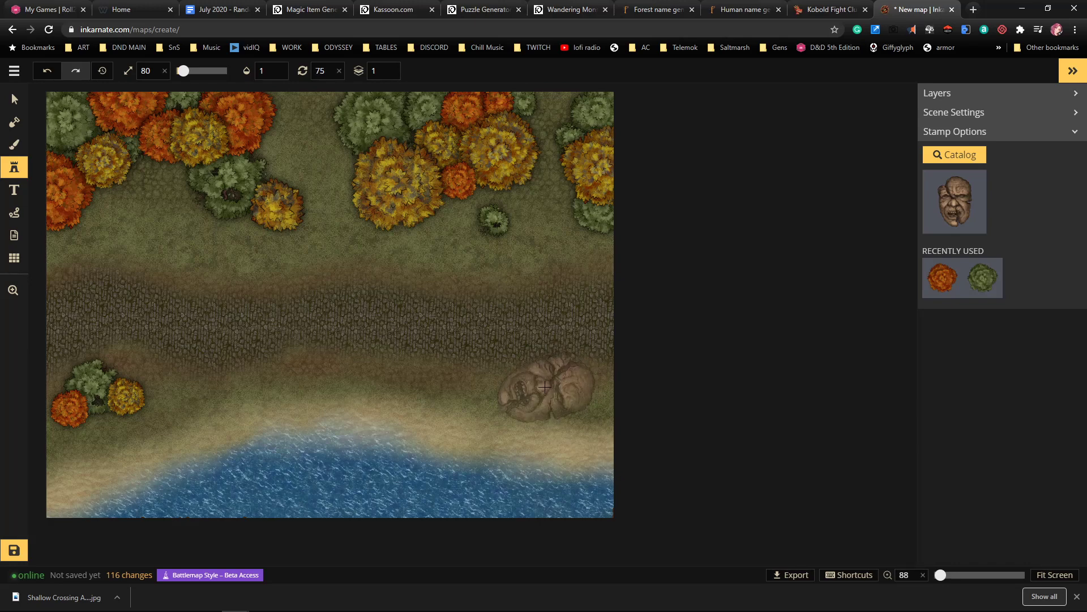
click(543, 385)
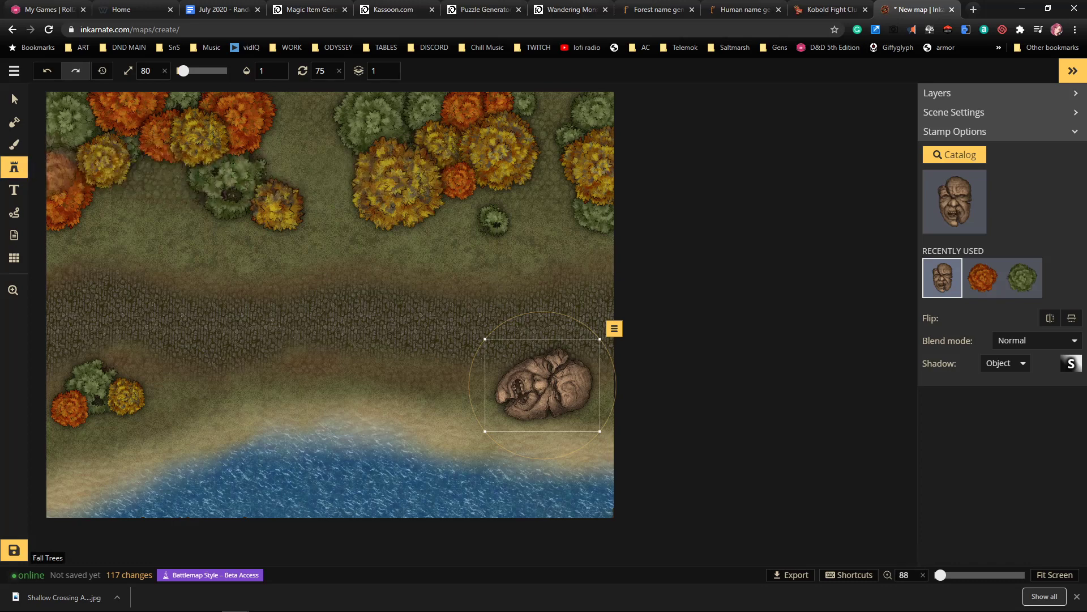
Look through the stamp catalog for plants and choose the green Vines stamp set
click(954, 190)
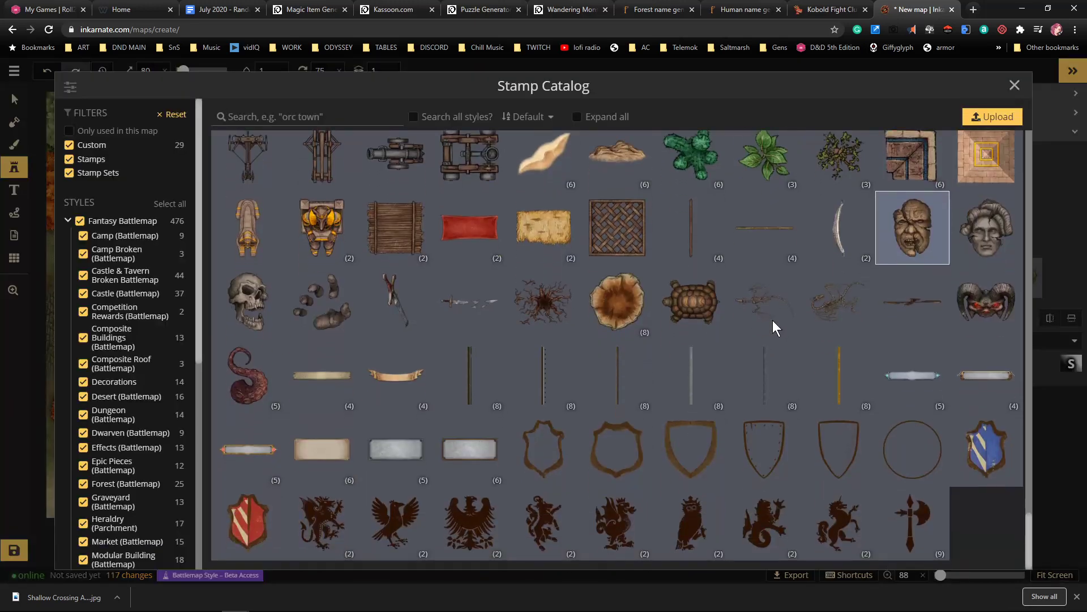
scroll(529, 430, up, 5)
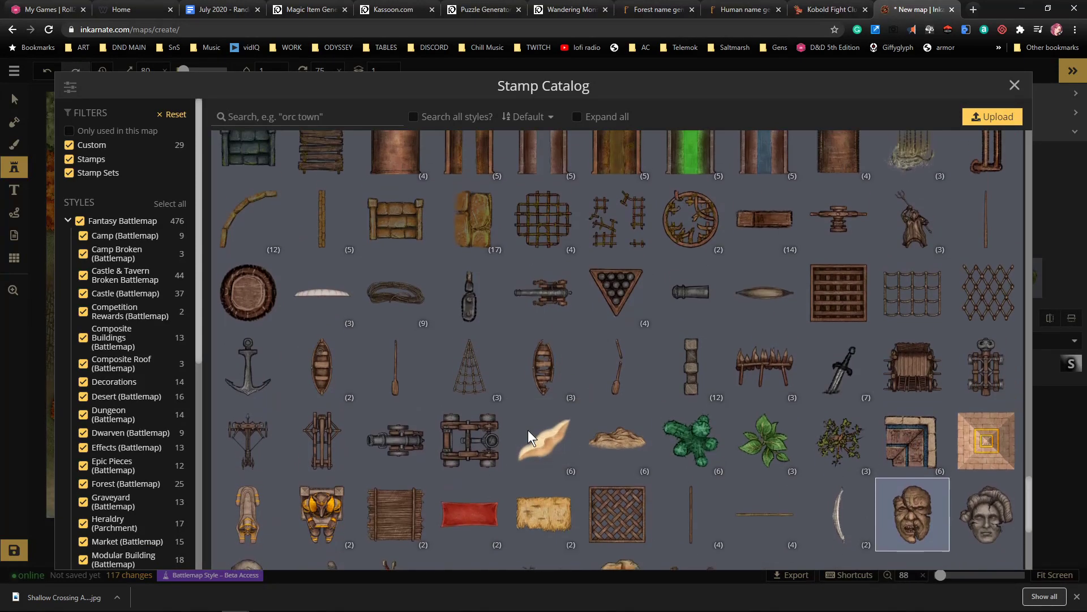
scroll(566, 362, up, 2)
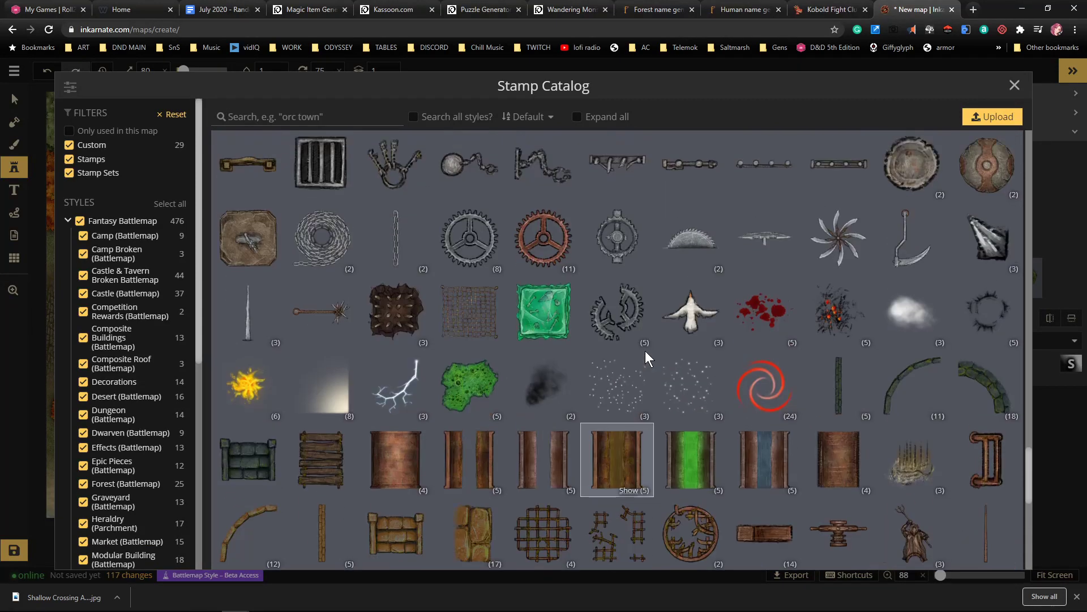
scroll(586, 410, up, 7)
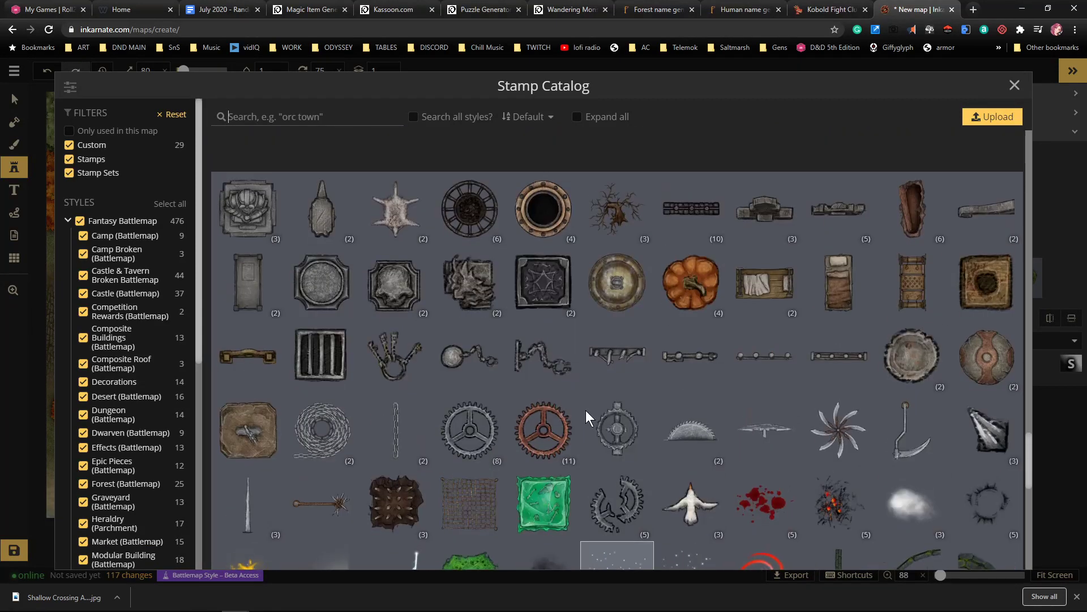
scroll(583, 402, up, 10)
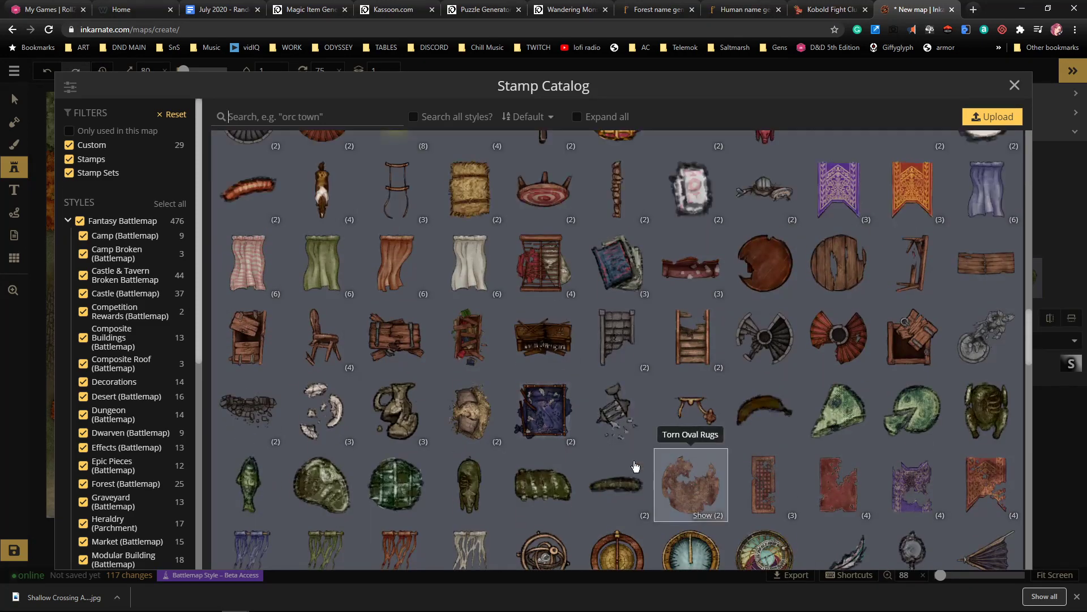
scroll(748, 396, up, 2)
scroll(623, 368, up, 5)
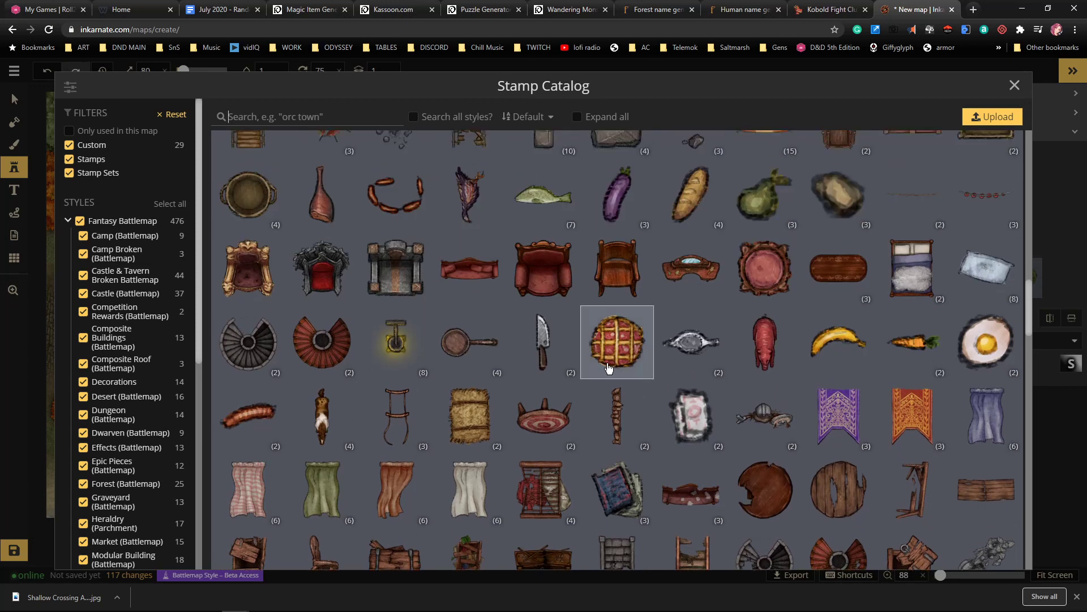
scroll(591, 368, up, 1)
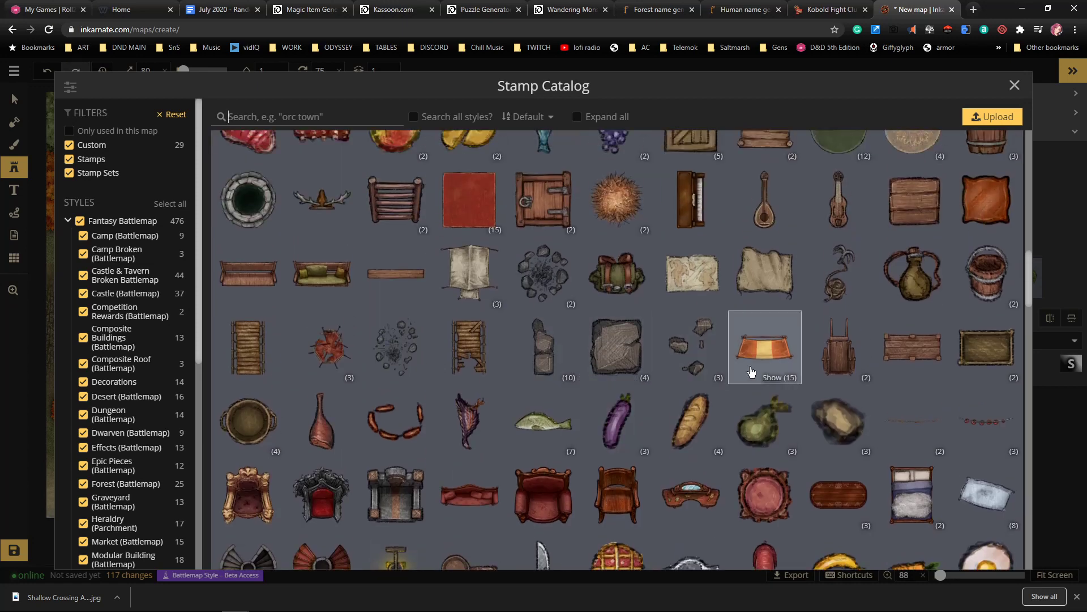
scroll(605, 377, up, 2)
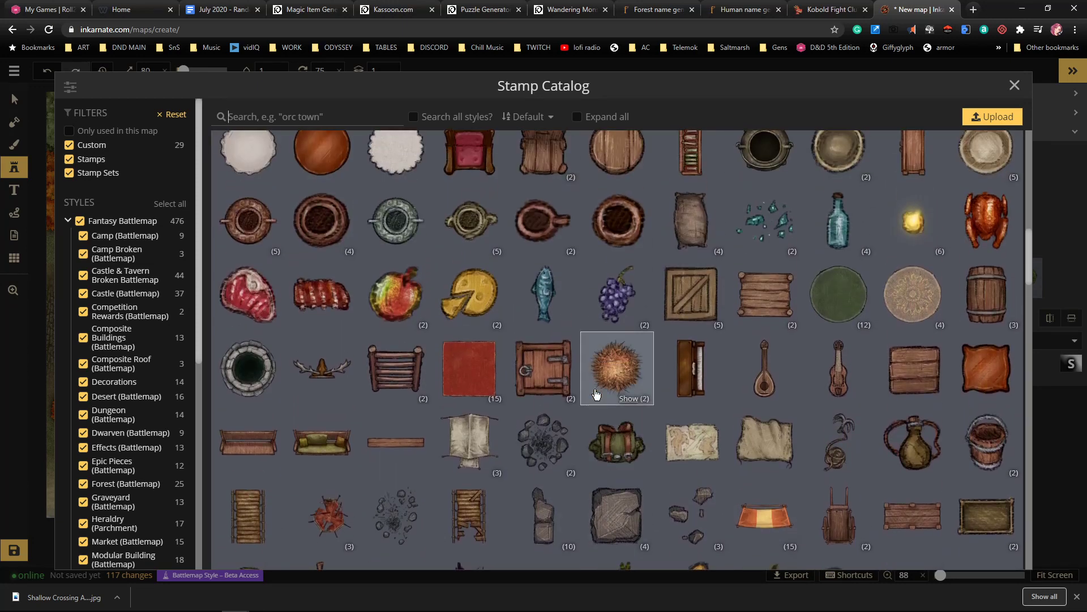
scroll(553, 450, up, 2)
scroll(560, 442, up, 7)
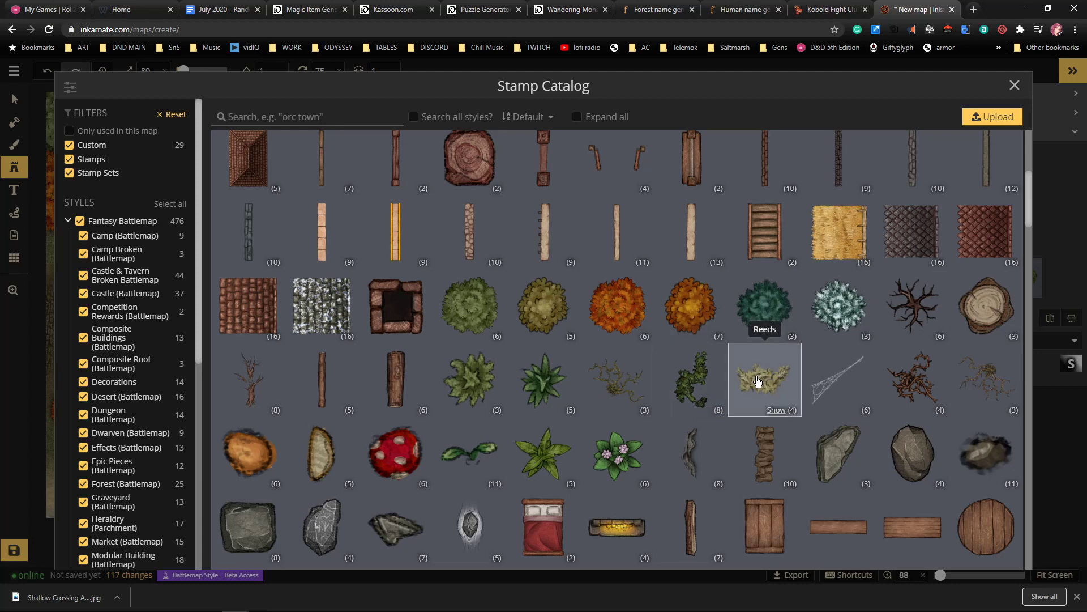
click(692, 386)
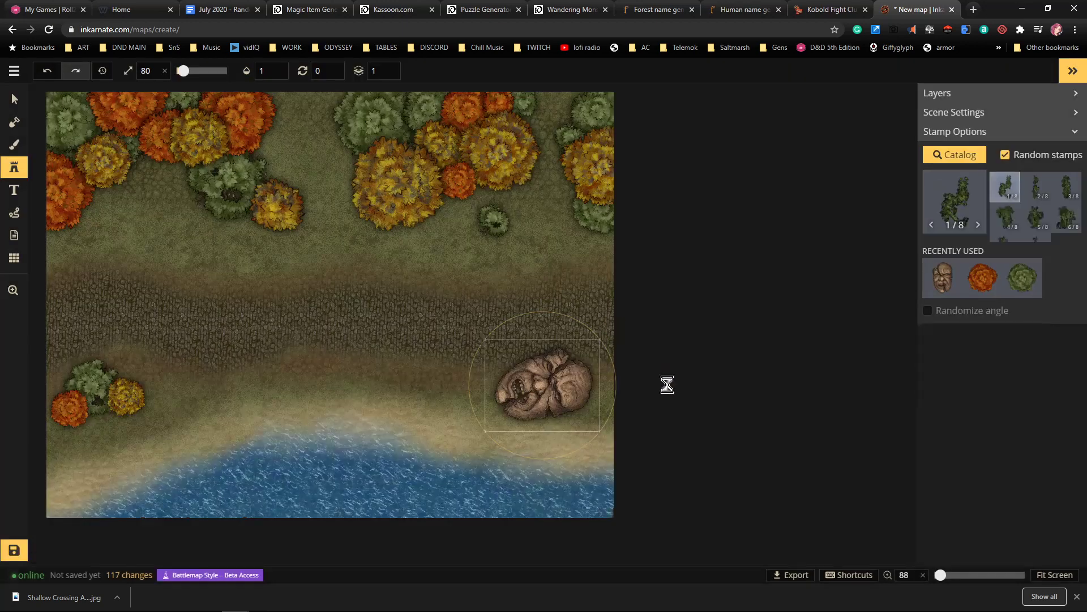
Place a size 80 vine across the middle of the Titan Face and another at its chin, scaled to 60 and rotated to 169
click(554, 387)
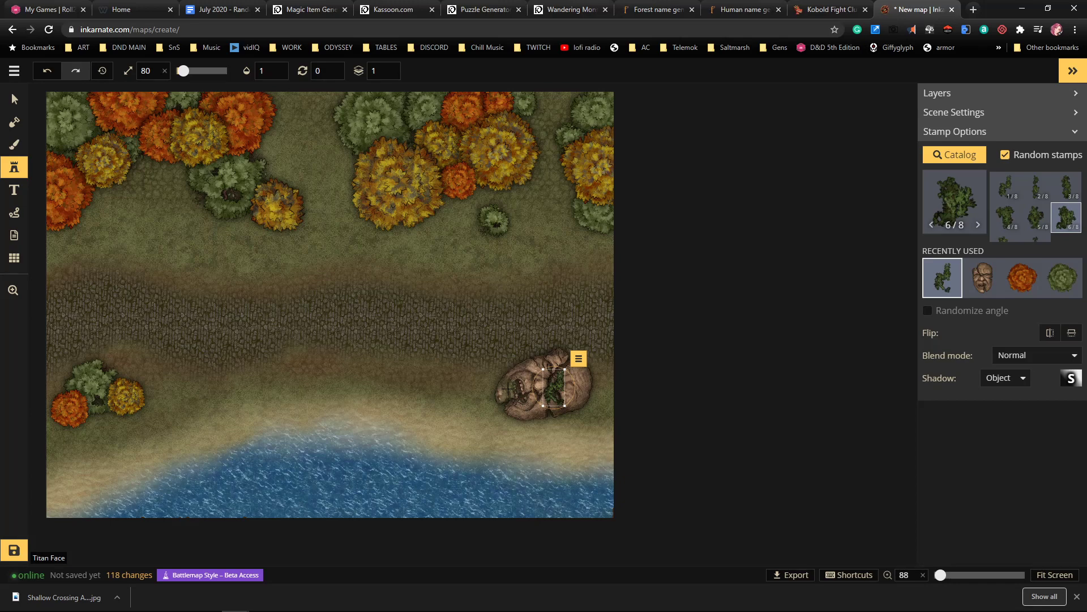
click(505, 389)
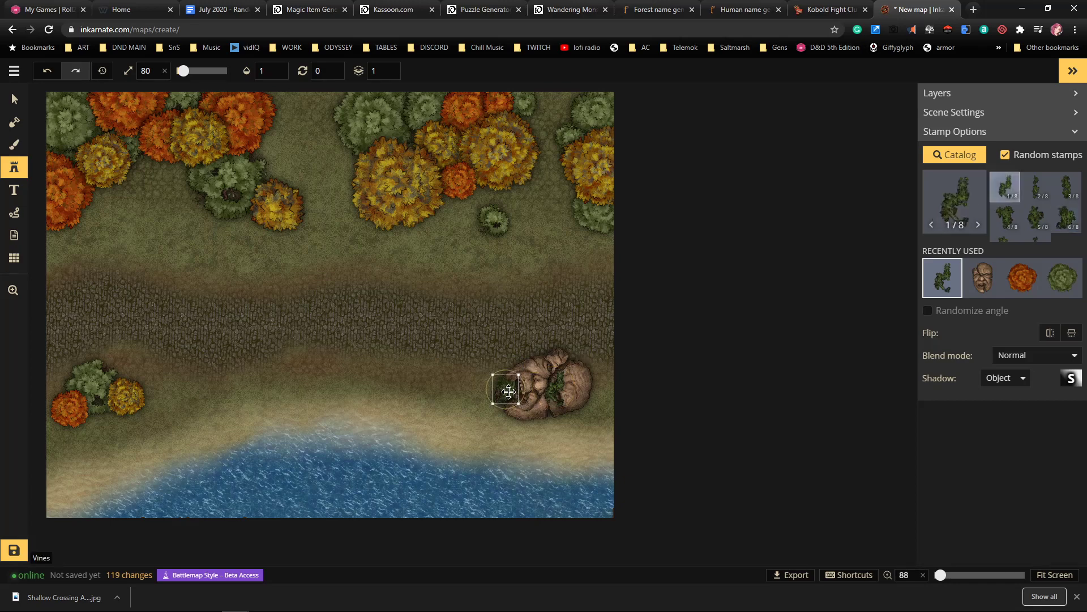
key(bracketleft)
key(bracketleft)
key(bracketleft)
key(bracketleft)
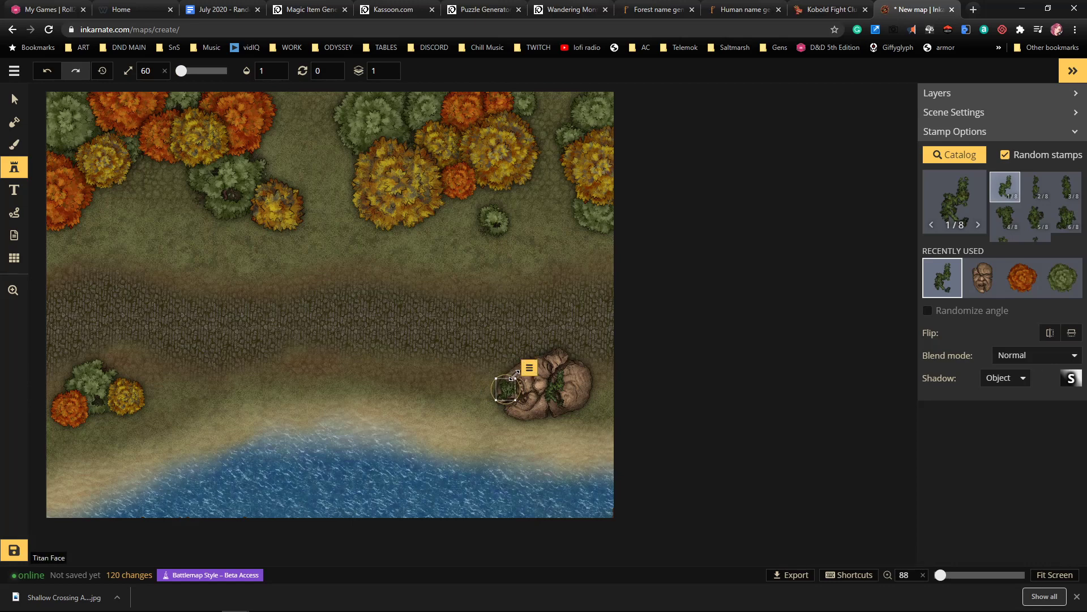
drag(518, 384, 480, 410)
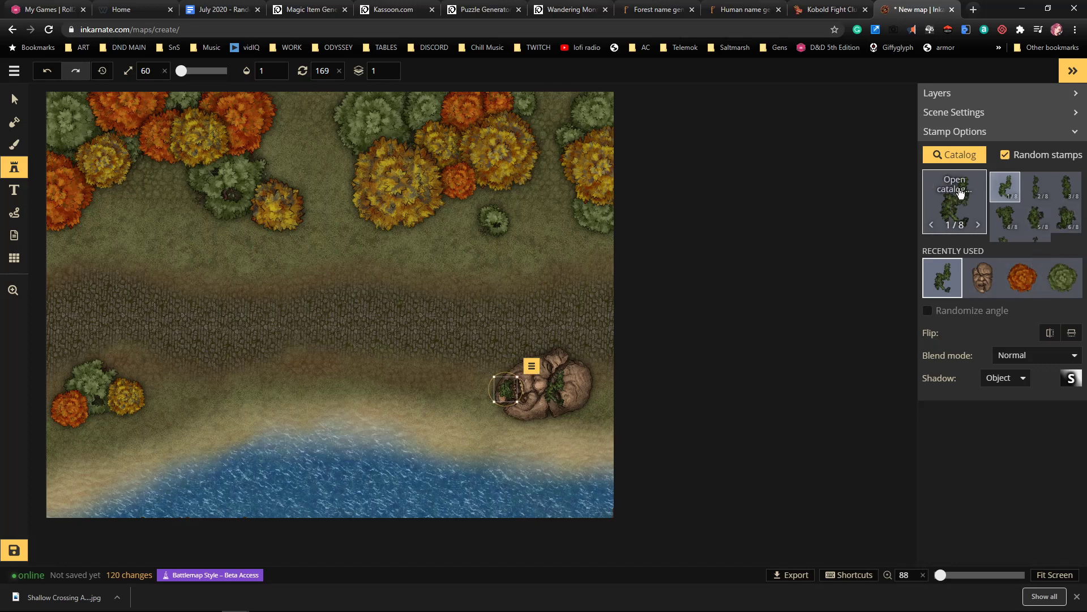
Choose the Reeds stamp set and place a size 60 clump at the southwest edge of the Titan Face
click(961, 192)
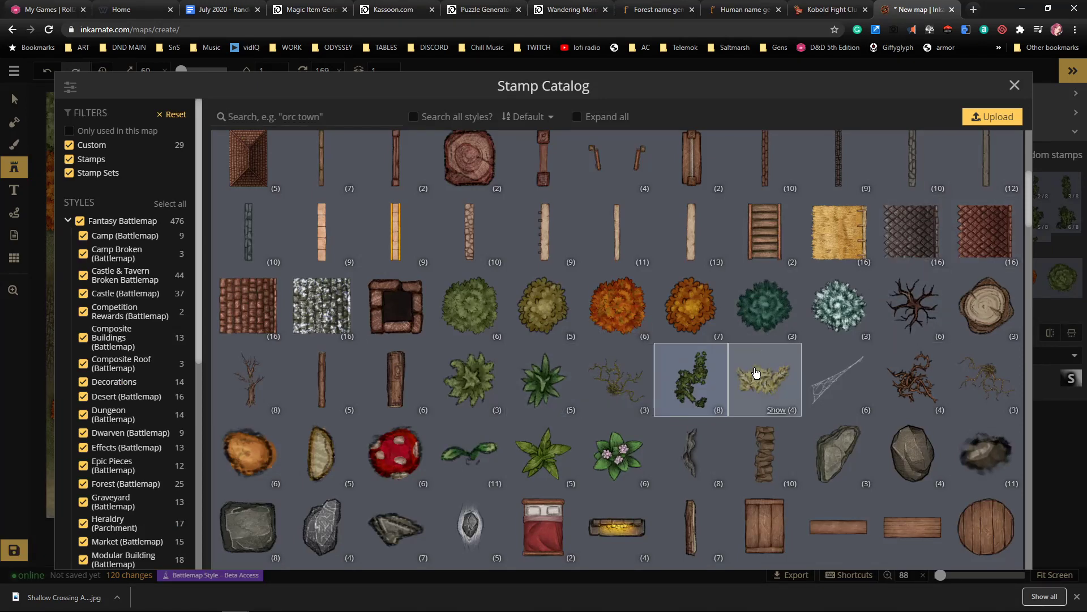
click(765, 371)
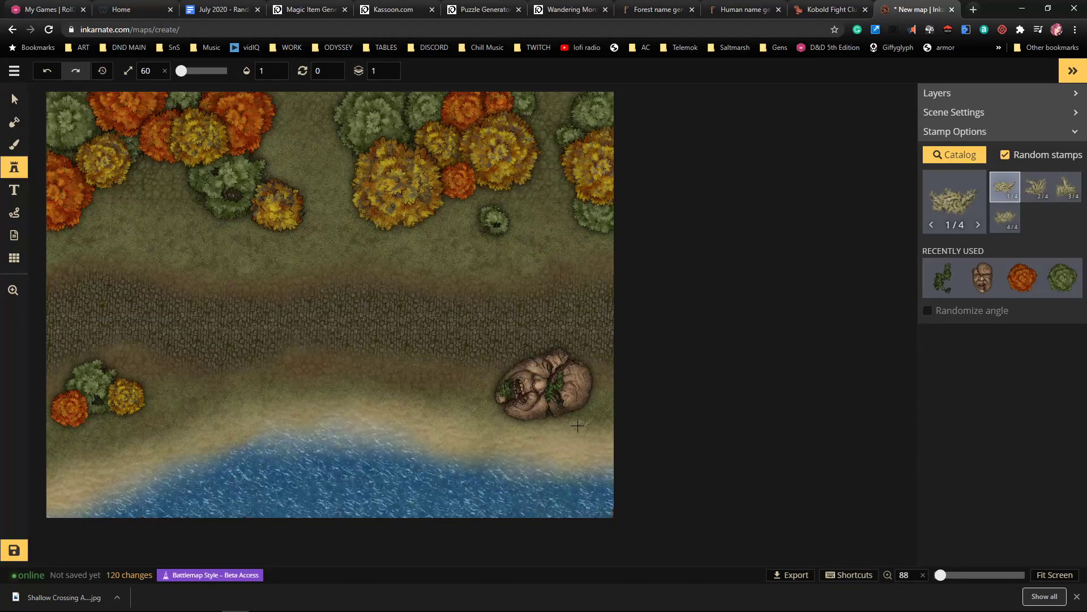
scroll(568, 428, up, 3)
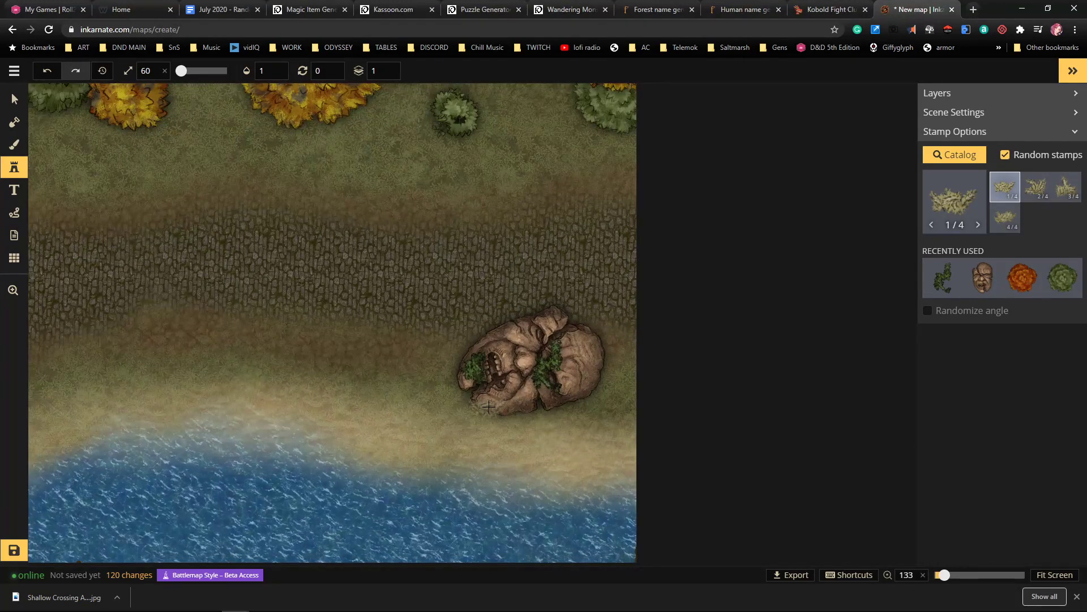
click(488, 407)
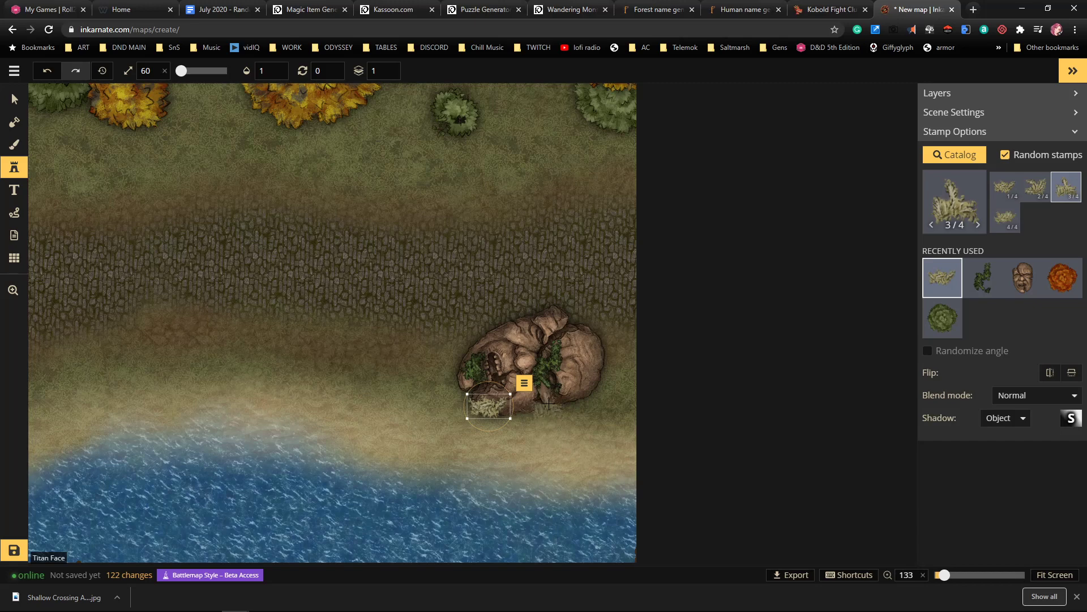
Place random Reeds stamps around the base of the fallen titan face and on the grassy bank to its left
click(551, 404)
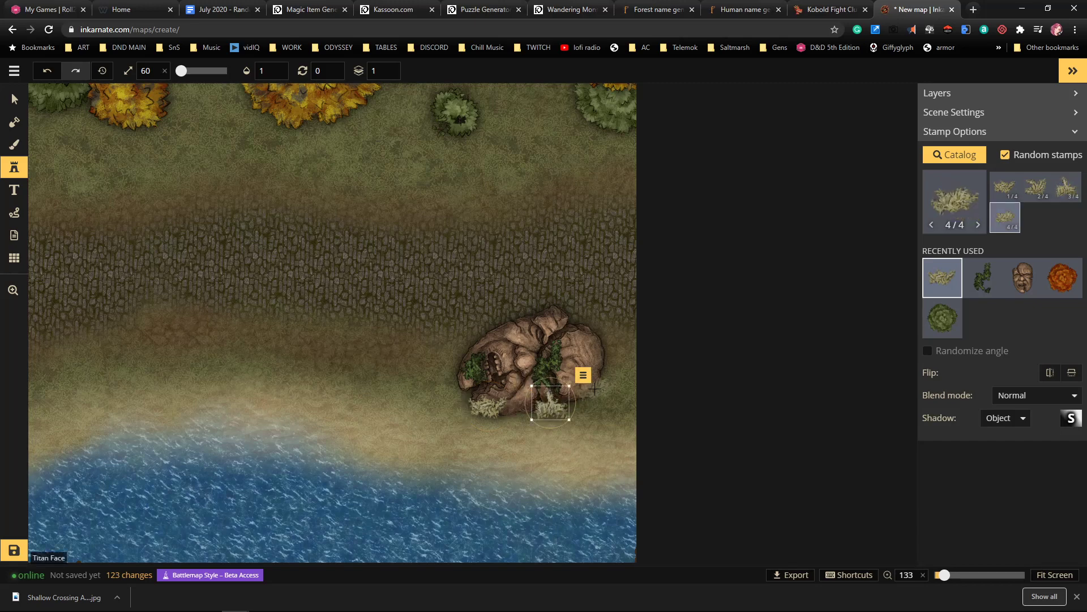
click(594, 391)
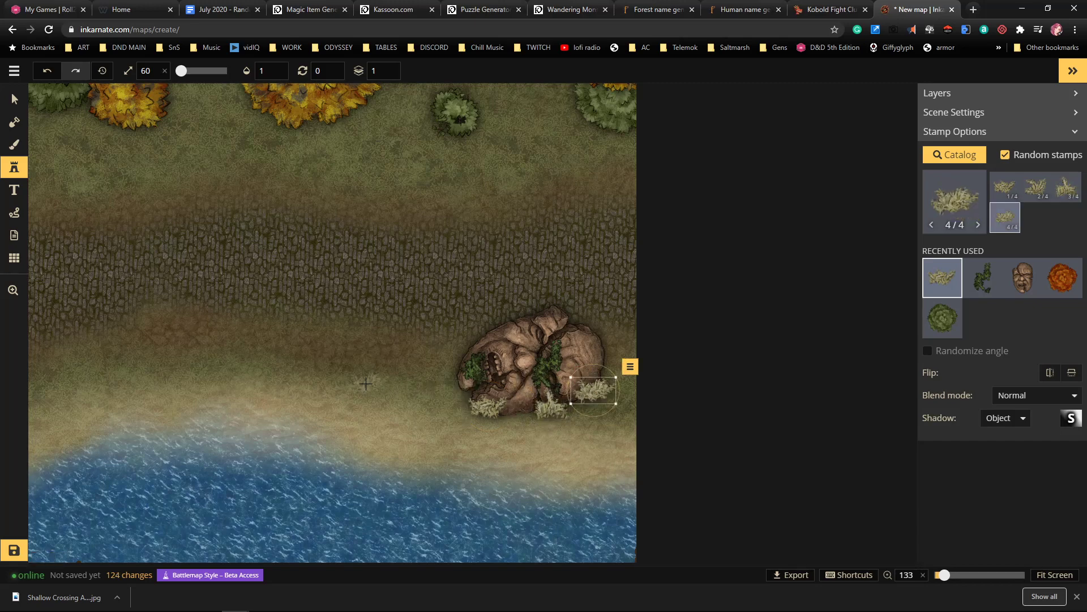
click(359, 390)
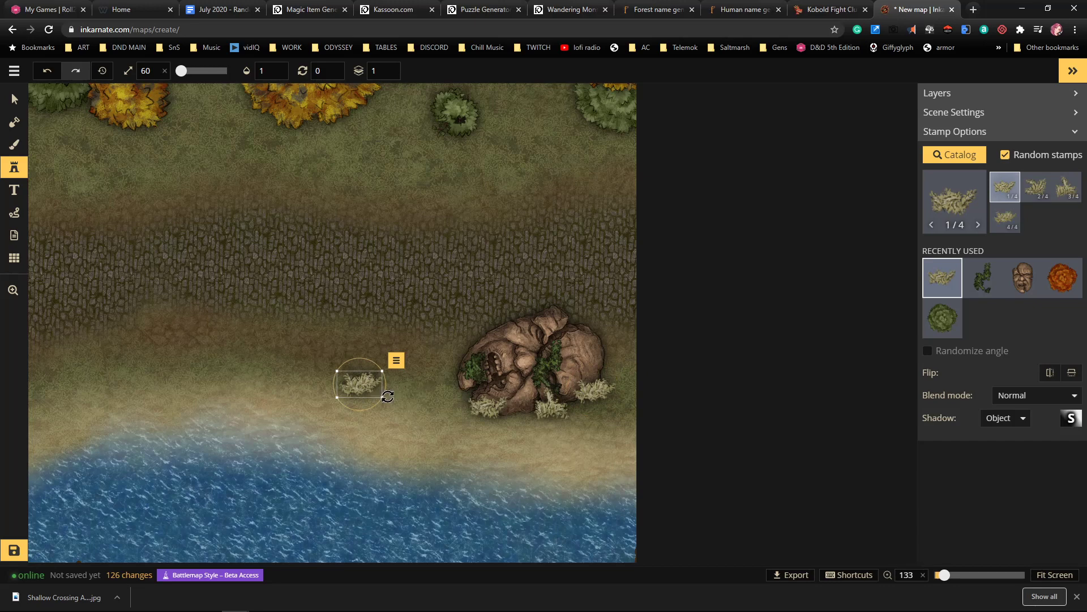
click(252, 360)
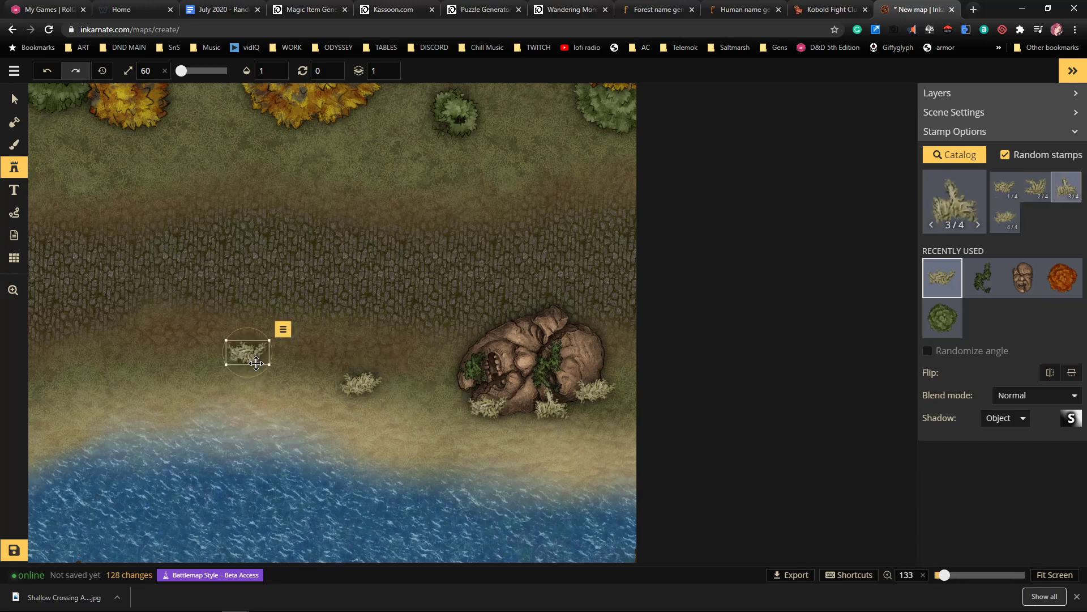
click(330, 375)
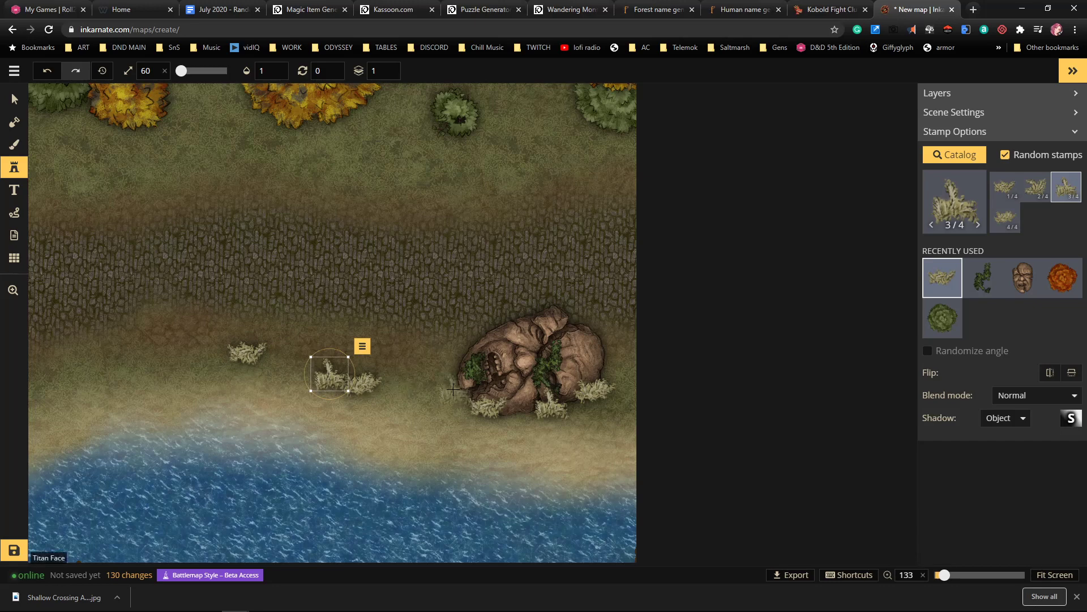
click(456, 387)
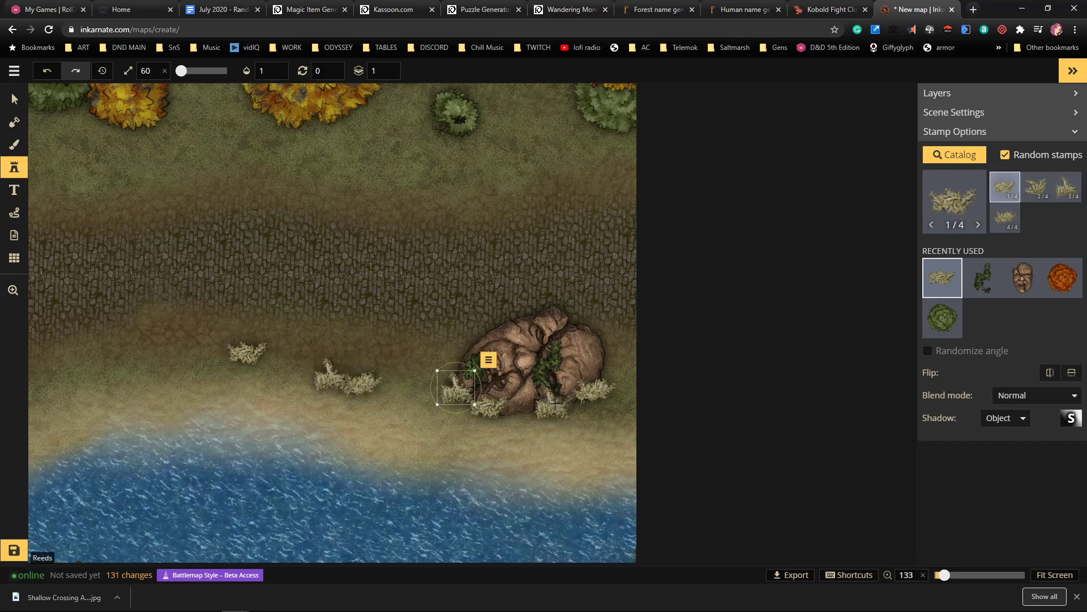
click(532, 412)
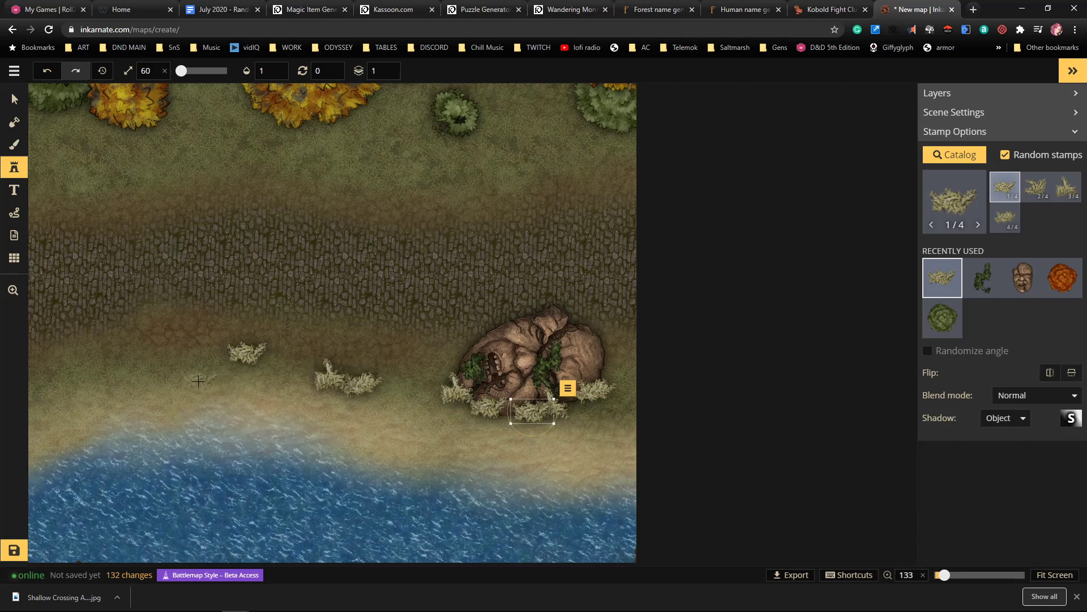
Extend the reed clumps westward along the grassy bank above the shoreline, doubling up stamps to thicken them
click(183, 357)
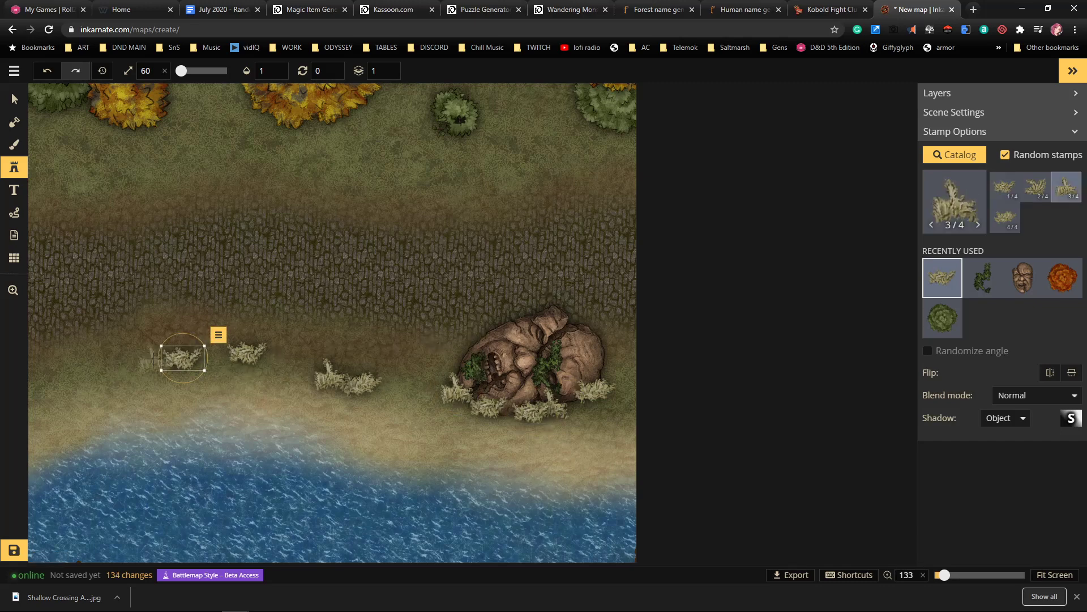
click(66, 384)
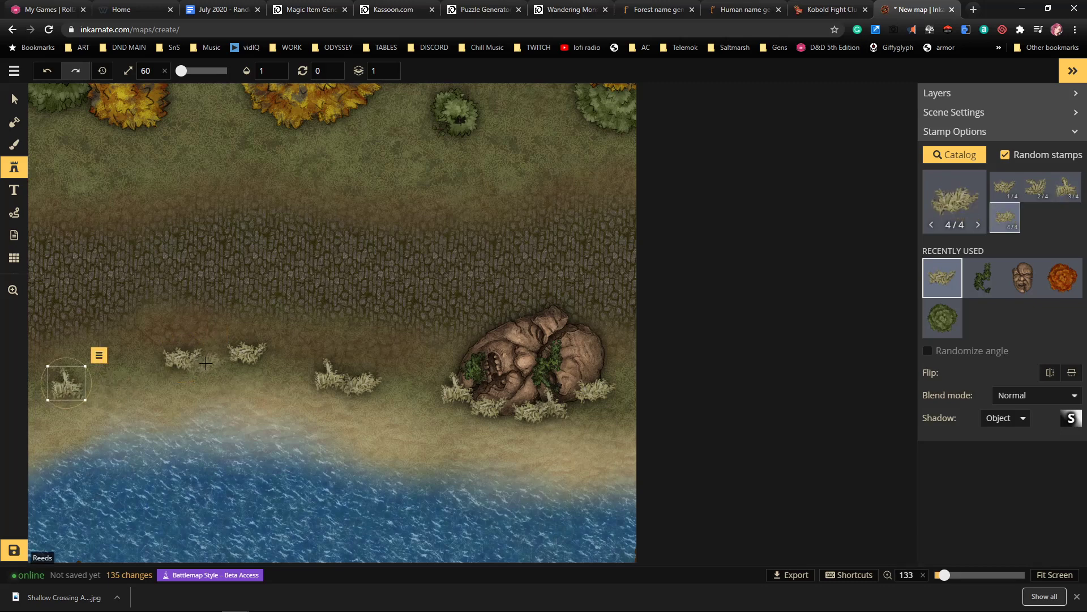
click(206, 360)
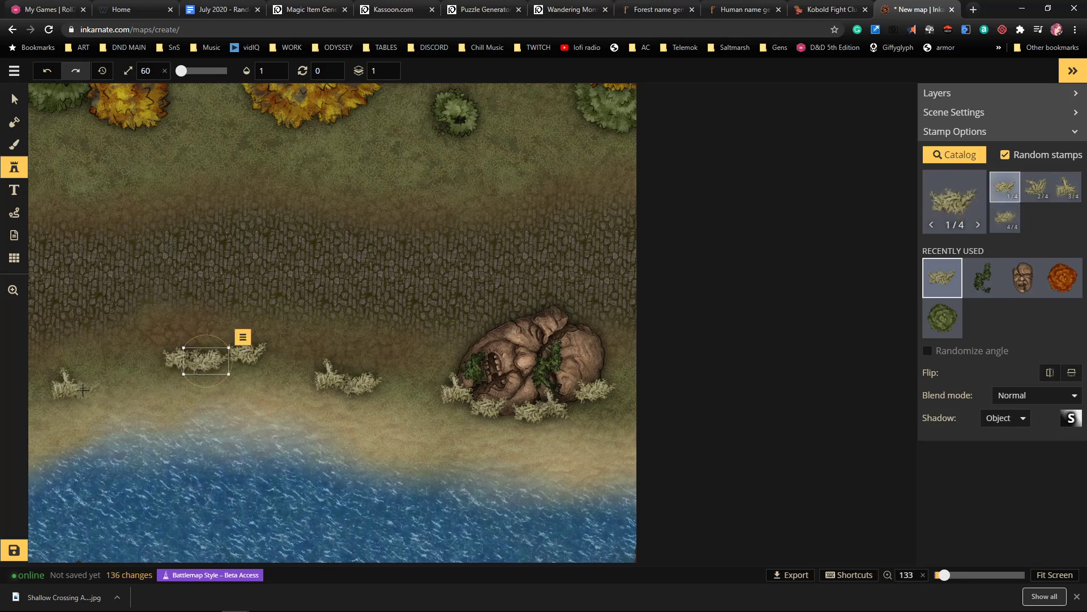
click(83, 390)
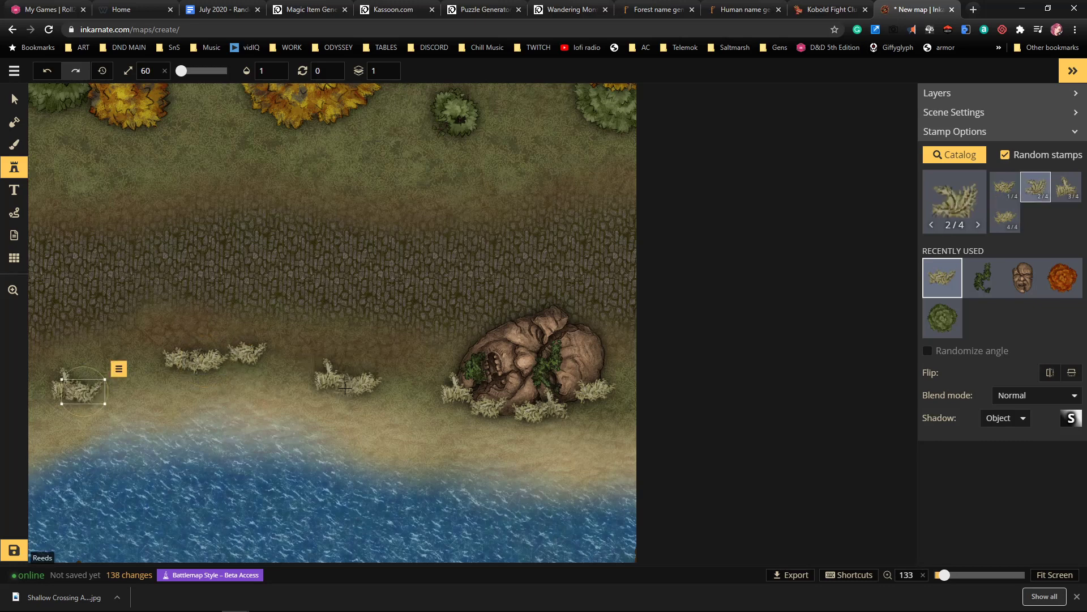
click(340, 386)
Add a smaller reed stamp near the shoreline and move it against the westernmost reed clump
click(202, 418)
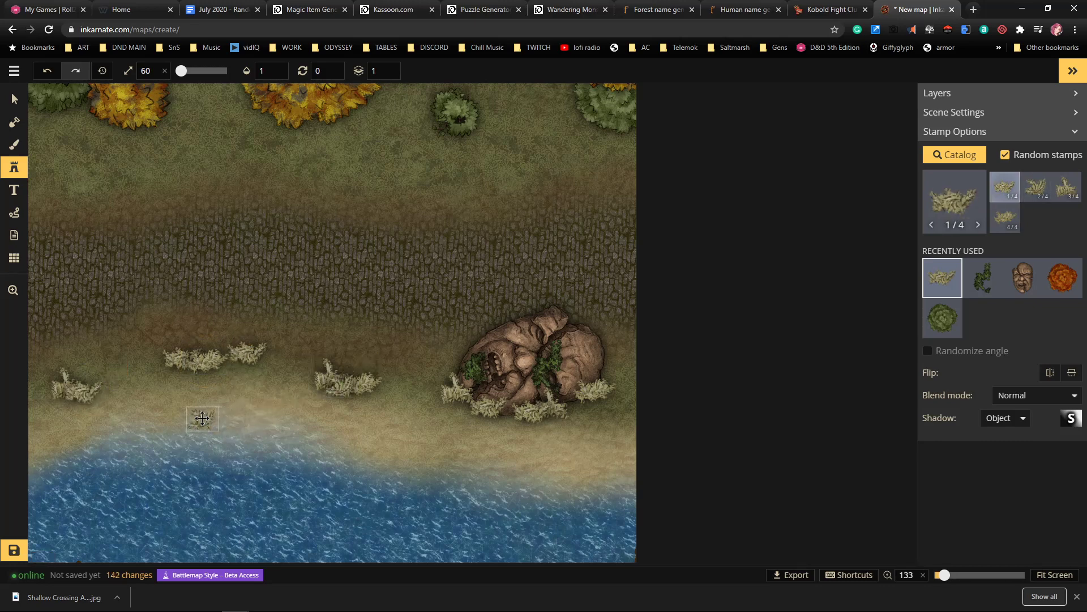
key(ctrl+z)
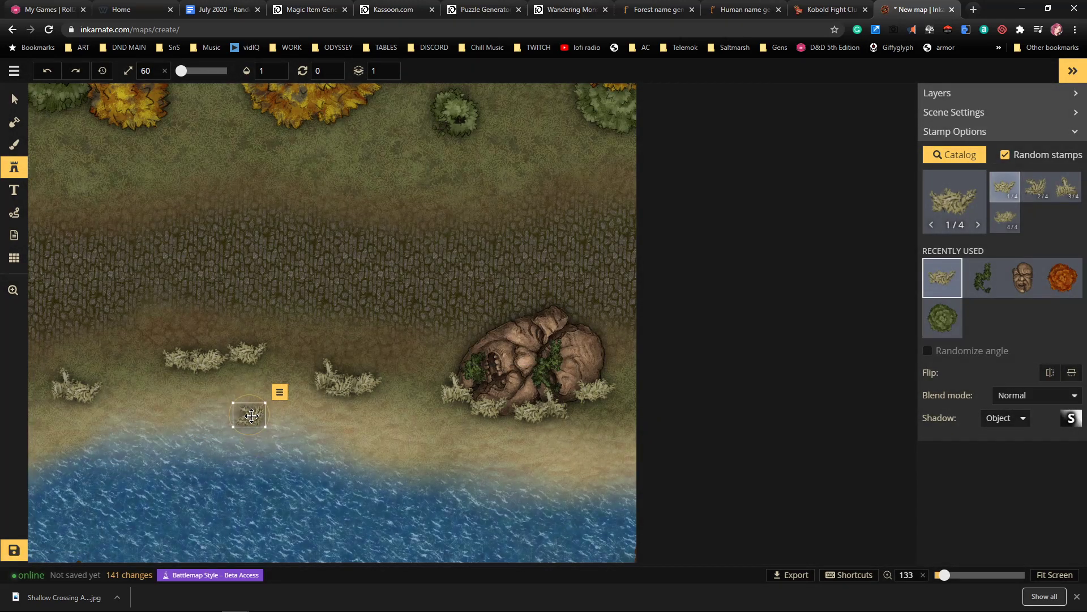
drag(252, 415, 130, 399)
key(space)
drag(198, 418, 529, 388)
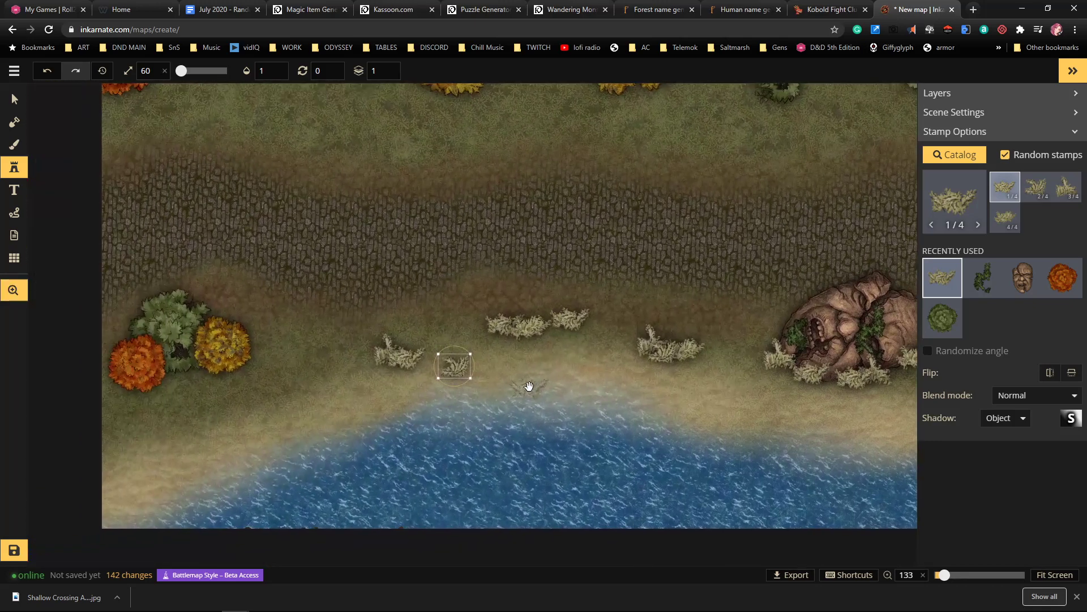
drag(454, 365, 375, 365)
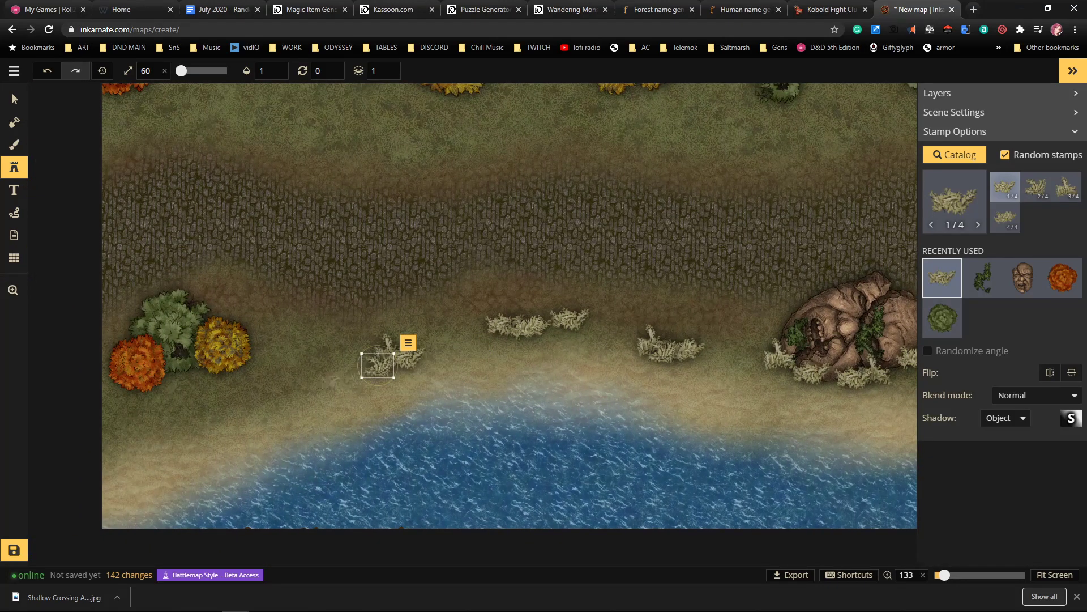
Build a new reed clump below the autumn trees and fill out the existing clumps along the bank with more Reeds stamps
click(173, 435)
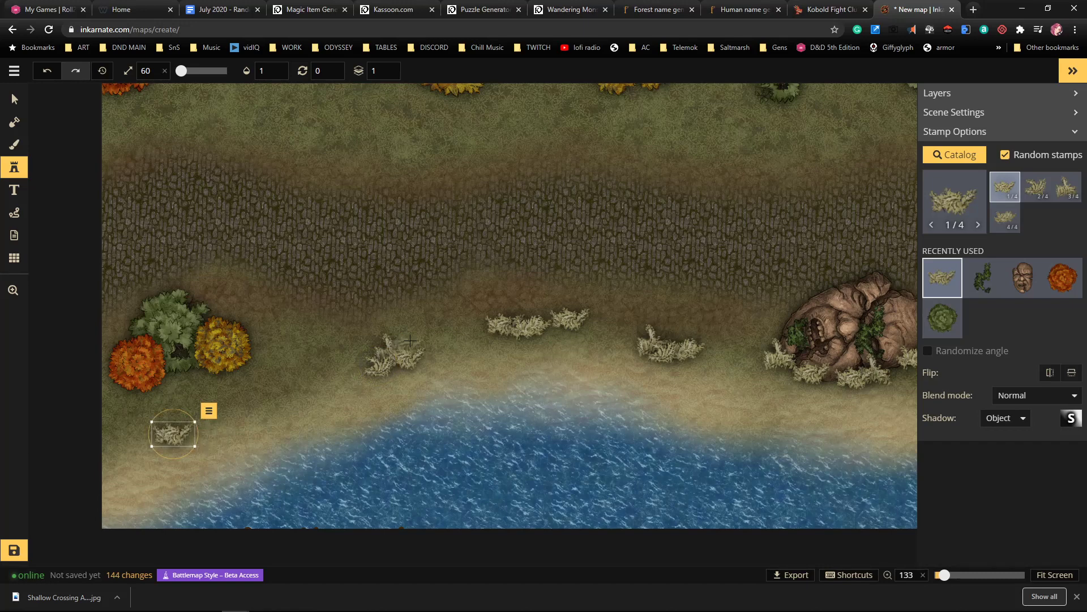
click(367, 359)
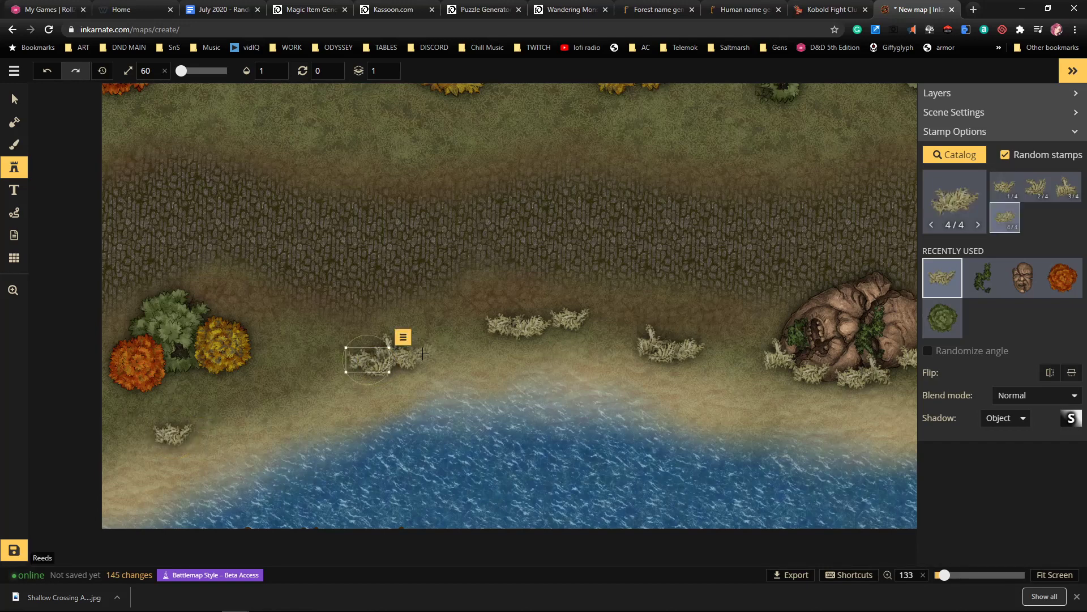
click(428, 351)
click(193, 431)
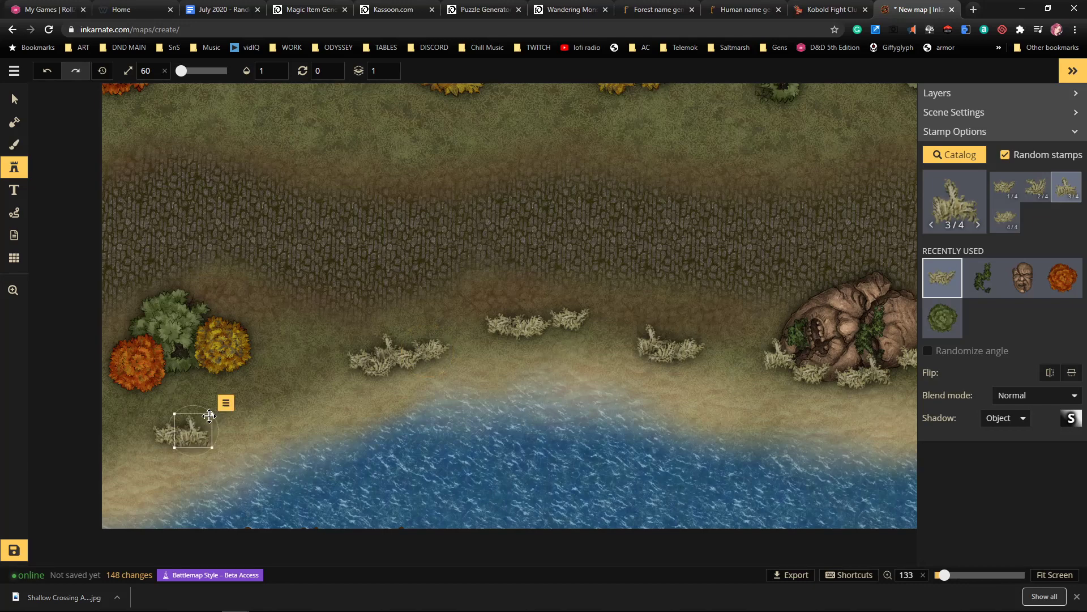
click(676, 335)
click(204, 424)
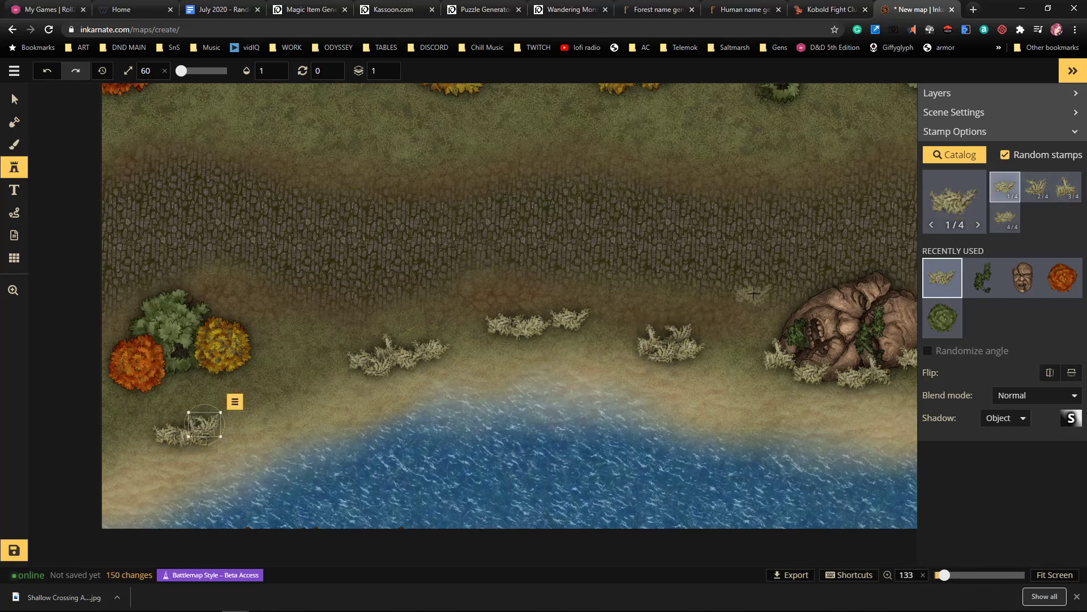
Choose the four-piece grey Rocks stamp set from the stamp catalog
click(957, 197)
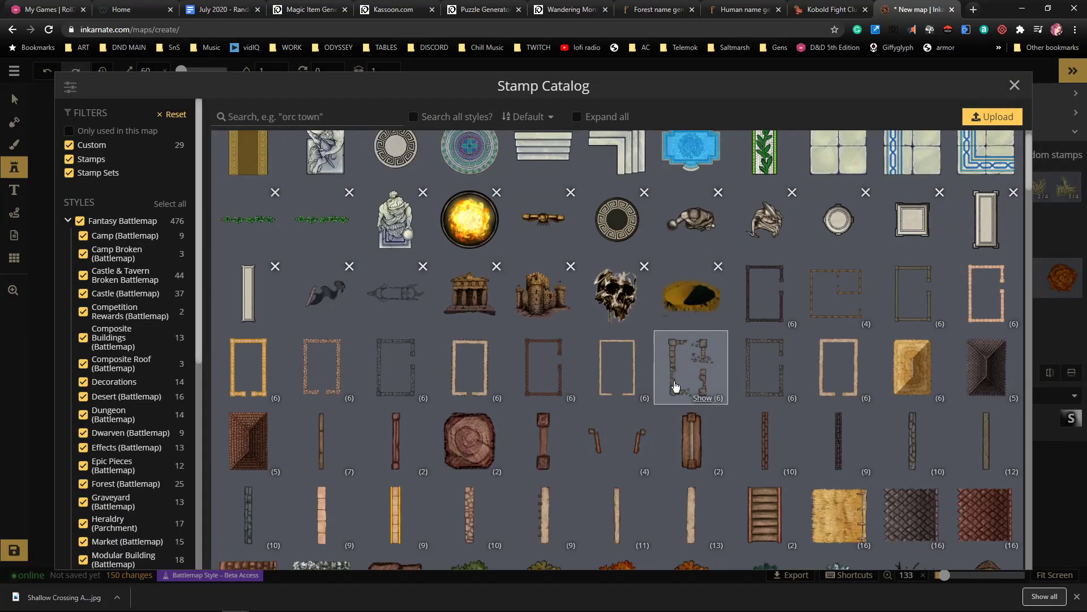
scroll(655, 385, down, 5)
scroll(654, 385, down, 3)
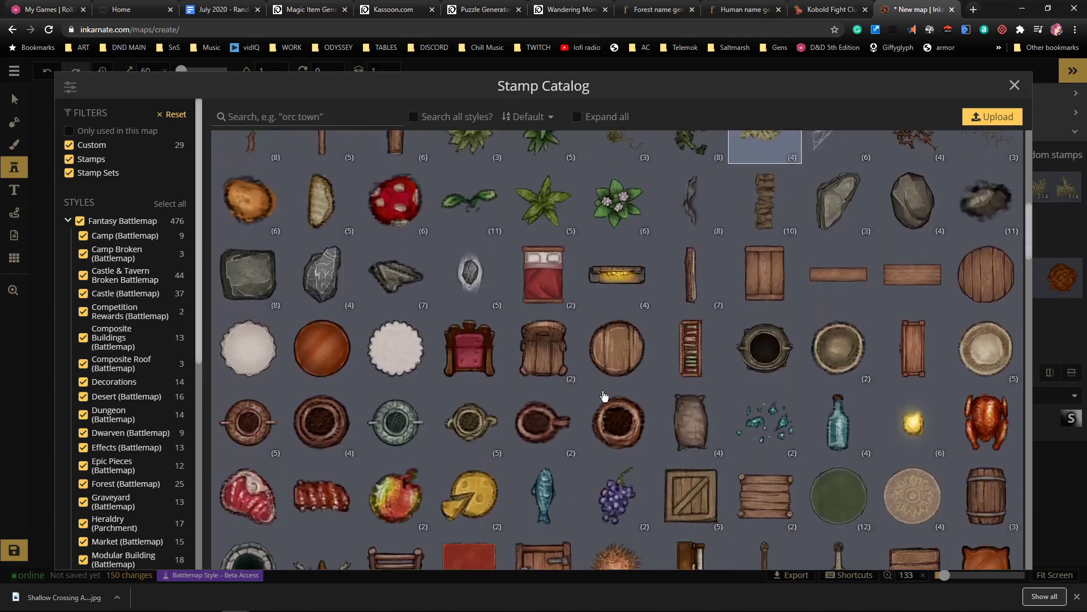
scroll(396, 337, down, 3)
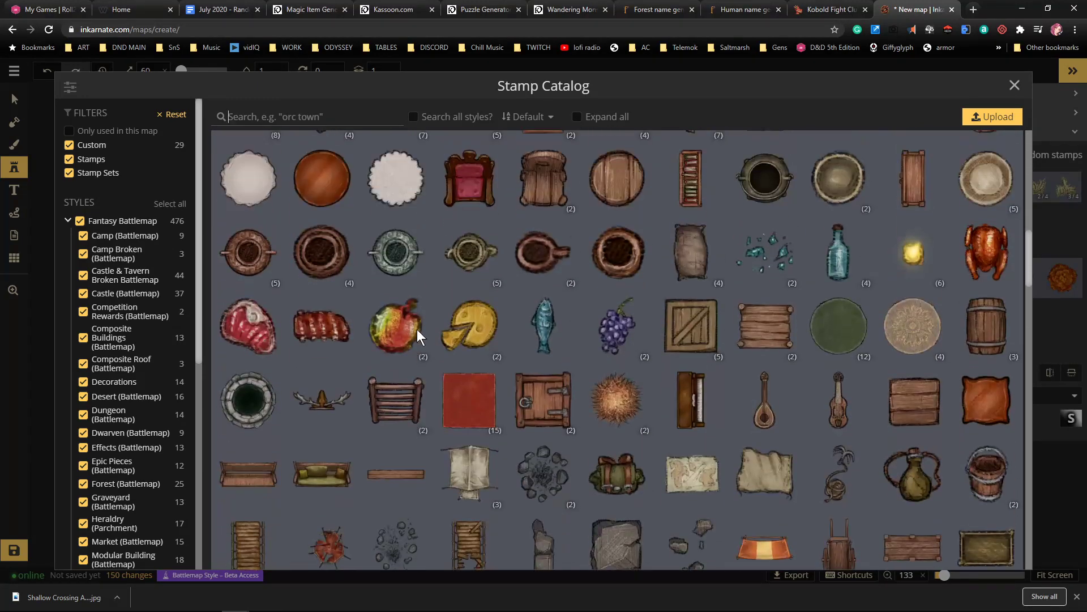
scroll(347, 313, up, 2)
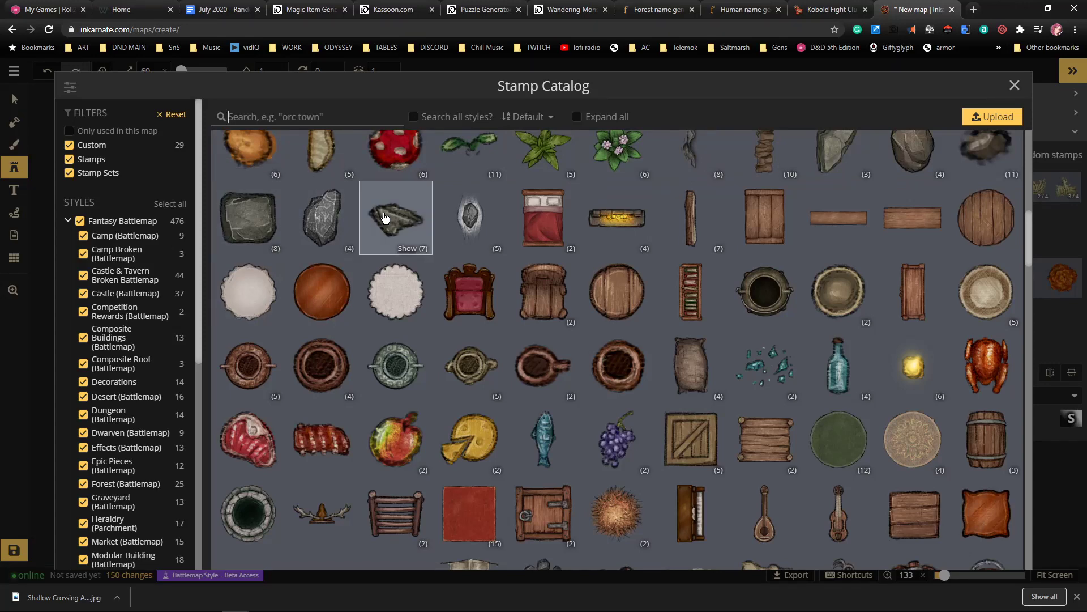
scroll(689, 309, up, 1)
scroll(689, 309, up, 3)
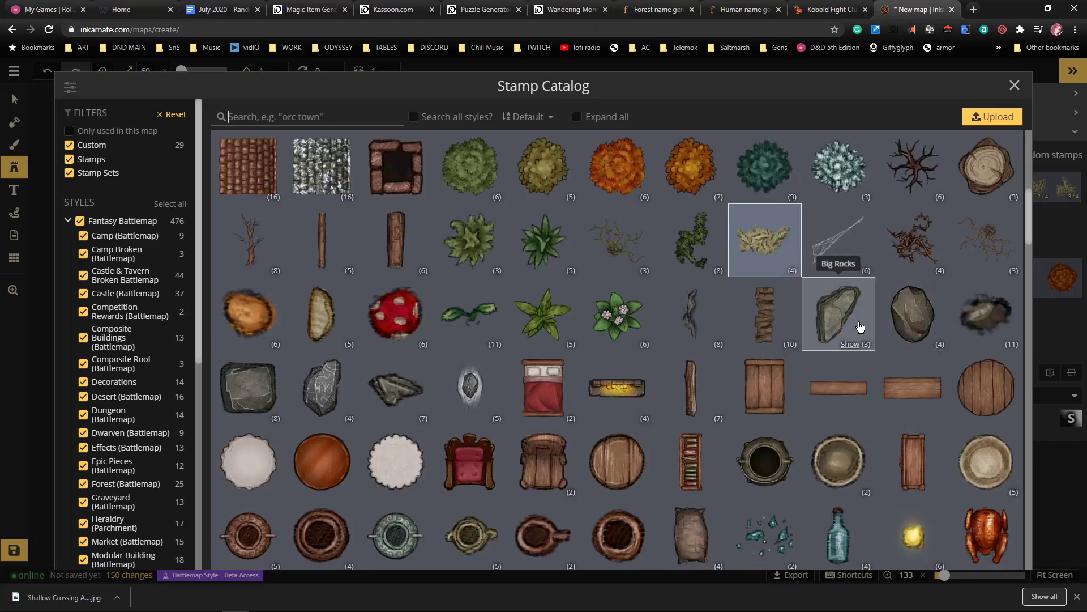
click(911, 325)
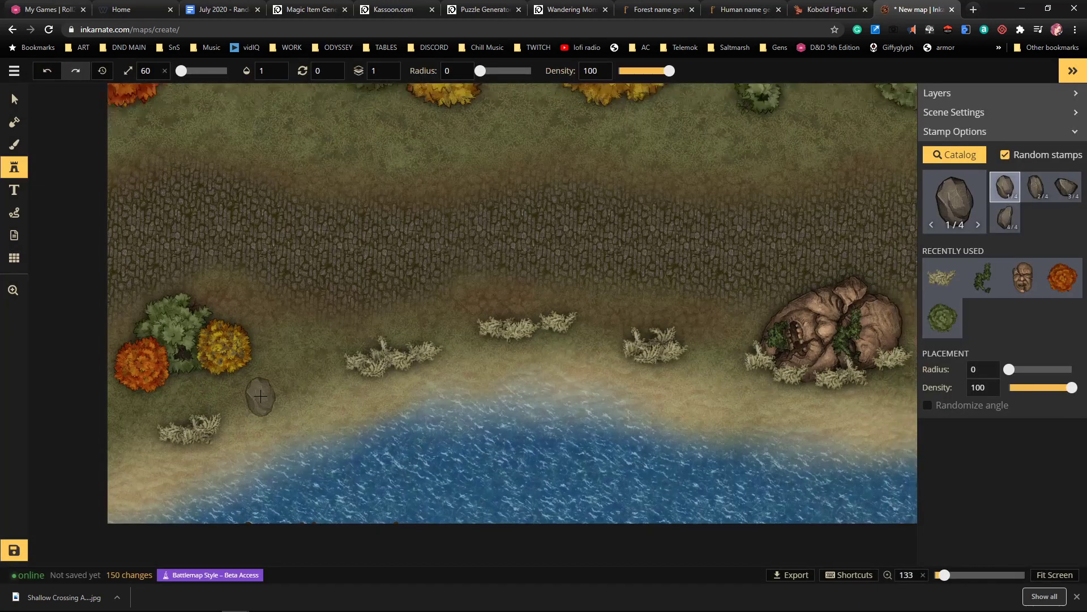
Set the rock stamp's rotation to 75 and place a cluster of three rocks just below the yellow autumn tree
scroll(270, 399, up, 1)
scroll(275, 408, up, 2)
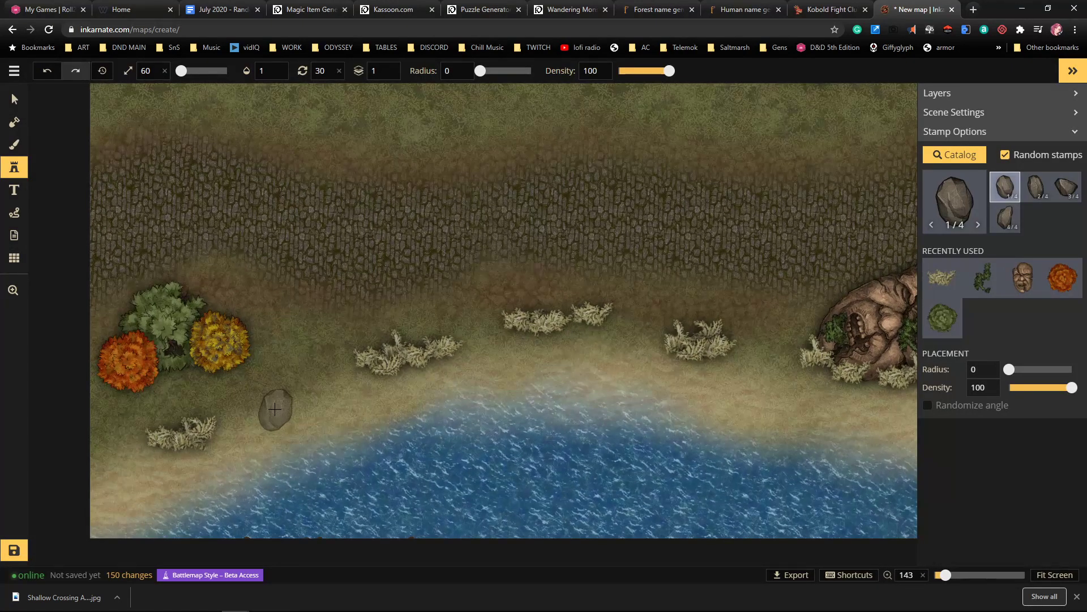
scroll(240, 400, up, 1)
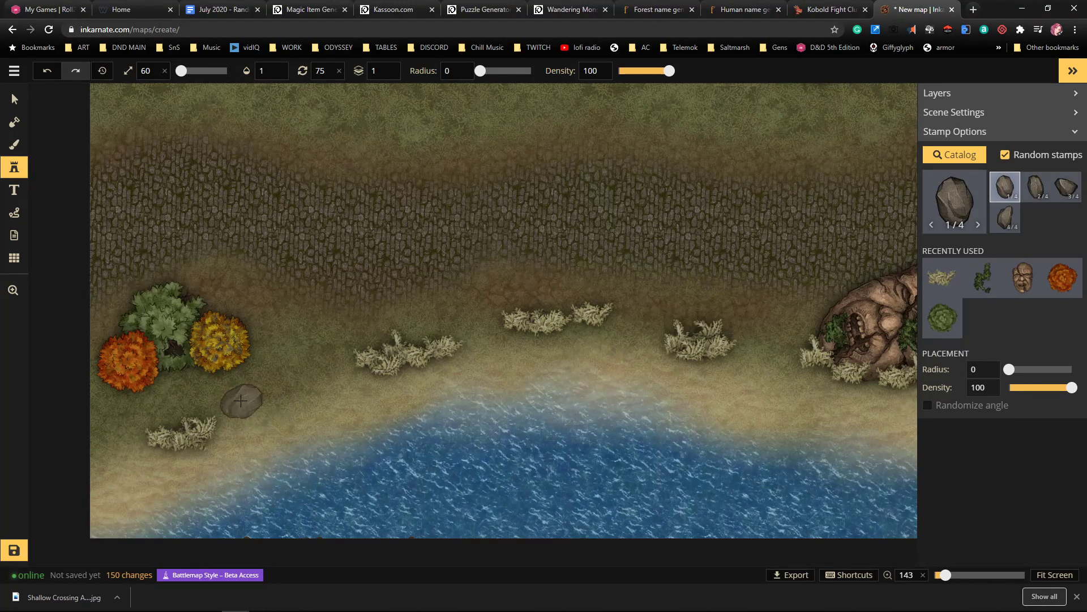
click(243, 400)
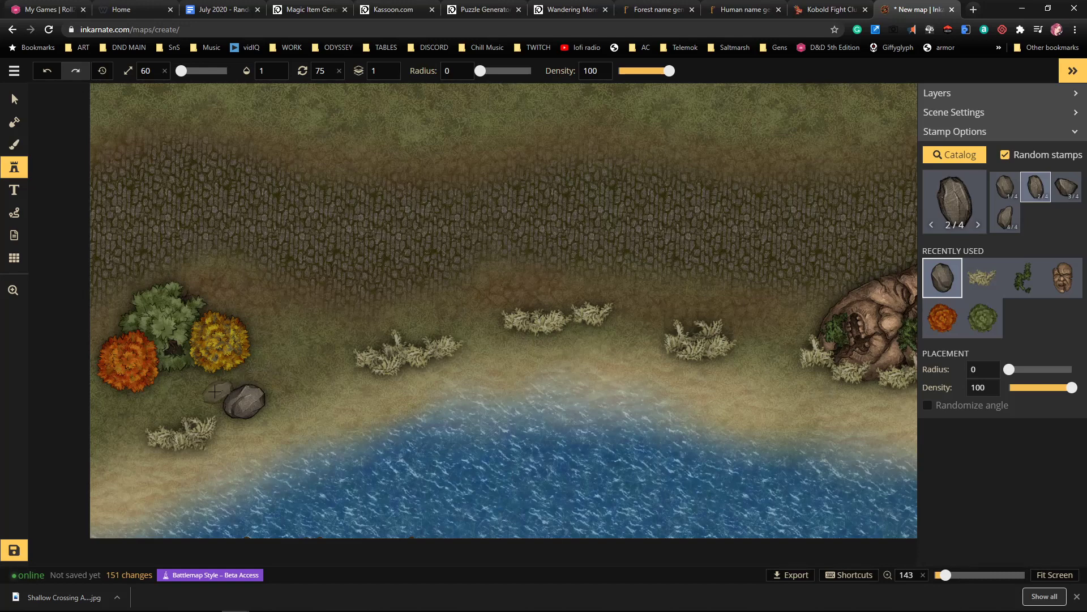
click(224, 391)
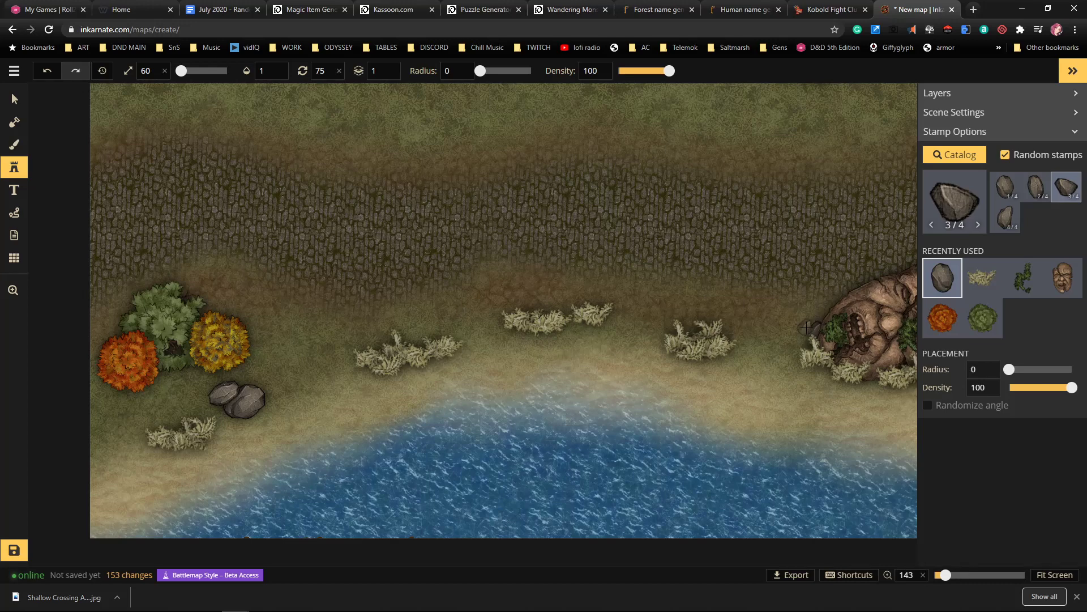
click(220, 409)
Enlarge the rock stamp to size 90 and place one rock on each side of the titan face
drag(715, 303, 510, 318)
key(bracketright)
key(bracketright)
key(bracketright)
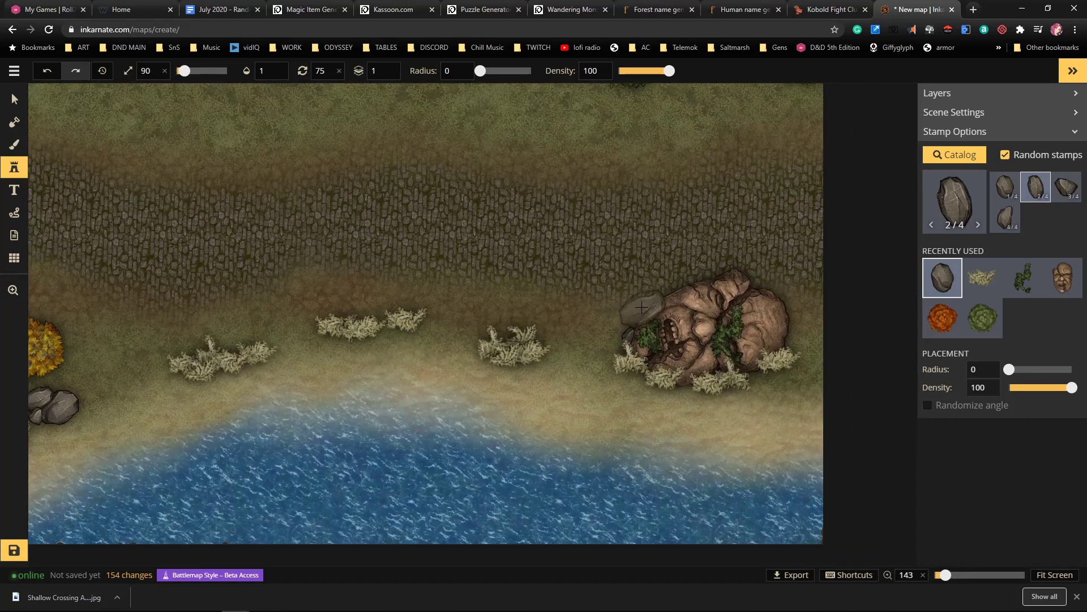
click(642, 307)
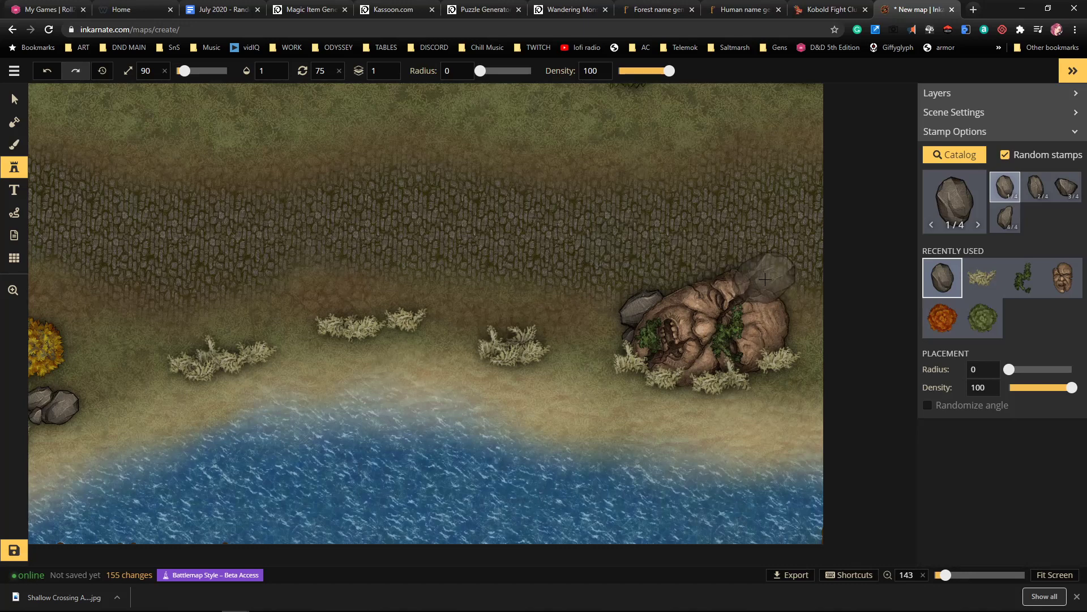
click(801, 320)
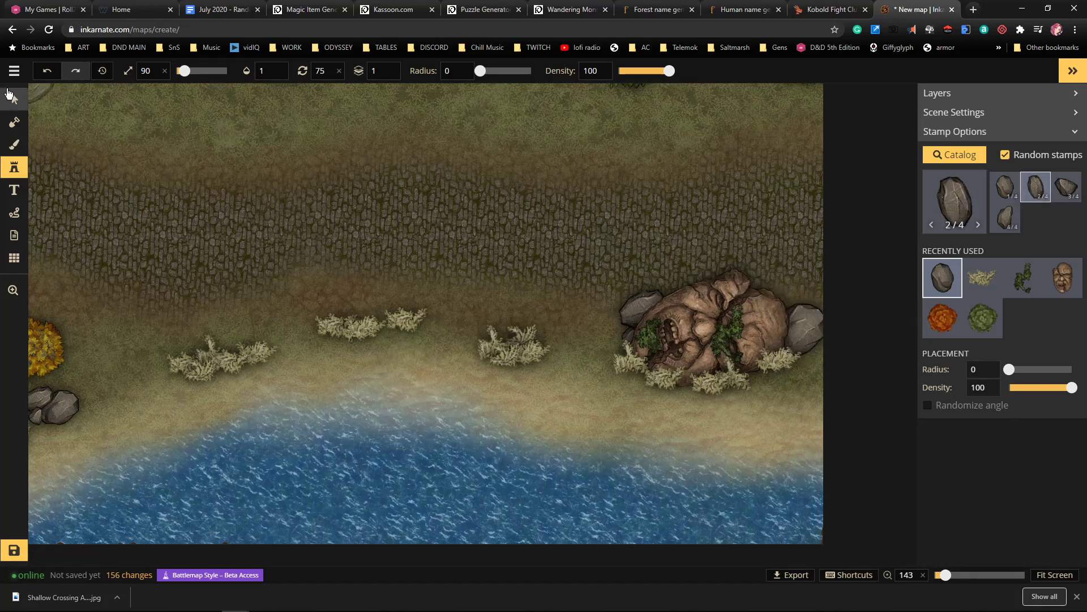
Raise the rock at the right side of the titan face to layer 2 and rotate it to 12
click(13, 98)
click(820, 328)
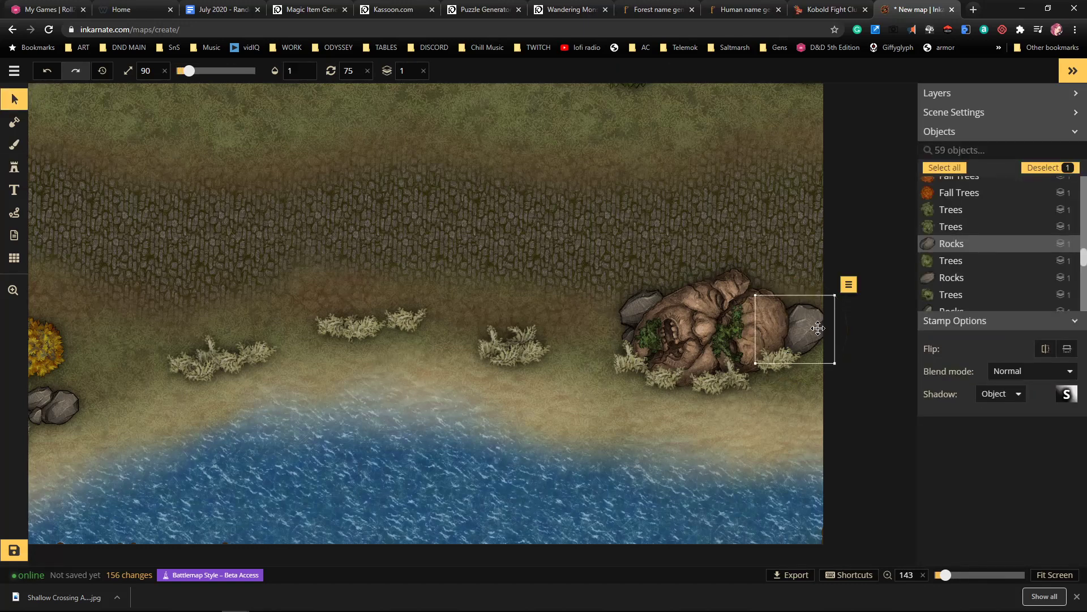
key(Page_Up)
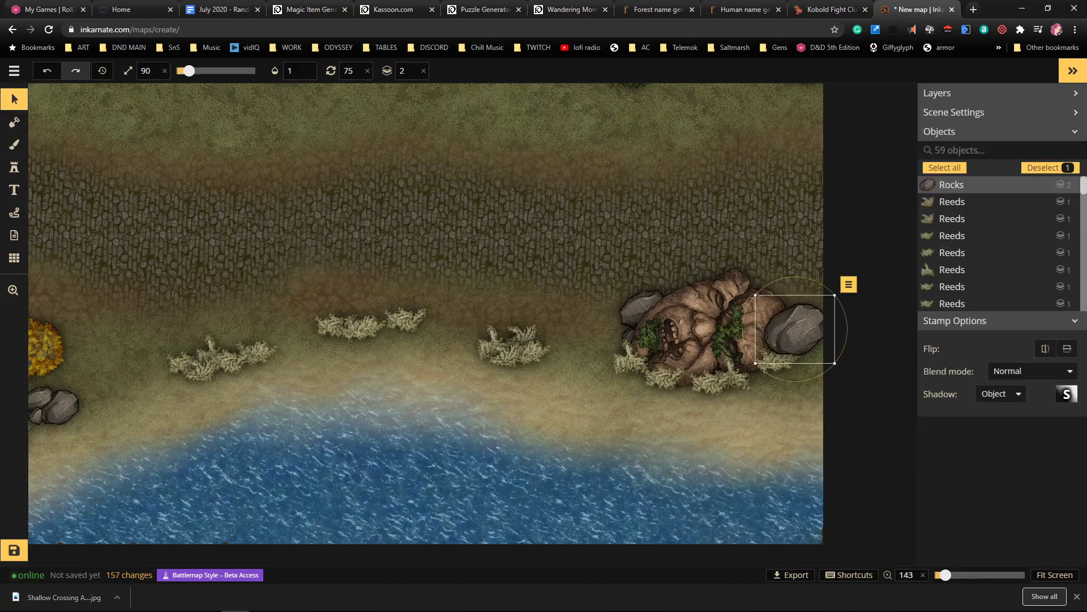
drag(820, 283, 810, 326)
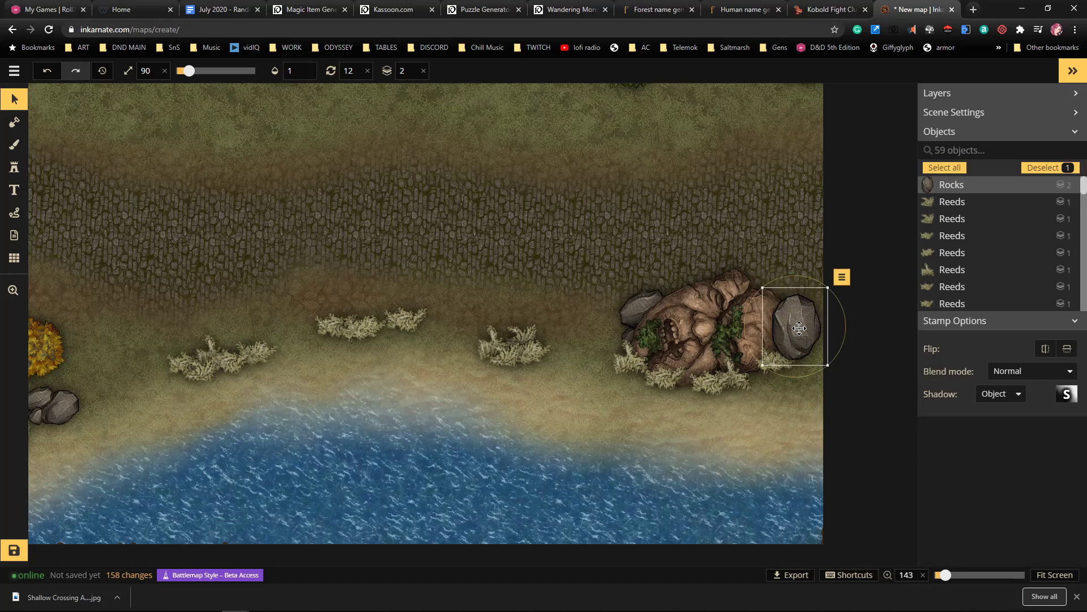
Move the rock from the east side of the titan face to the grass north of the road, below the autumn trees
drag(799, 328, 453, 346)
scroll(452, 346, up, 2)
scroll(543, 281, down, 1)
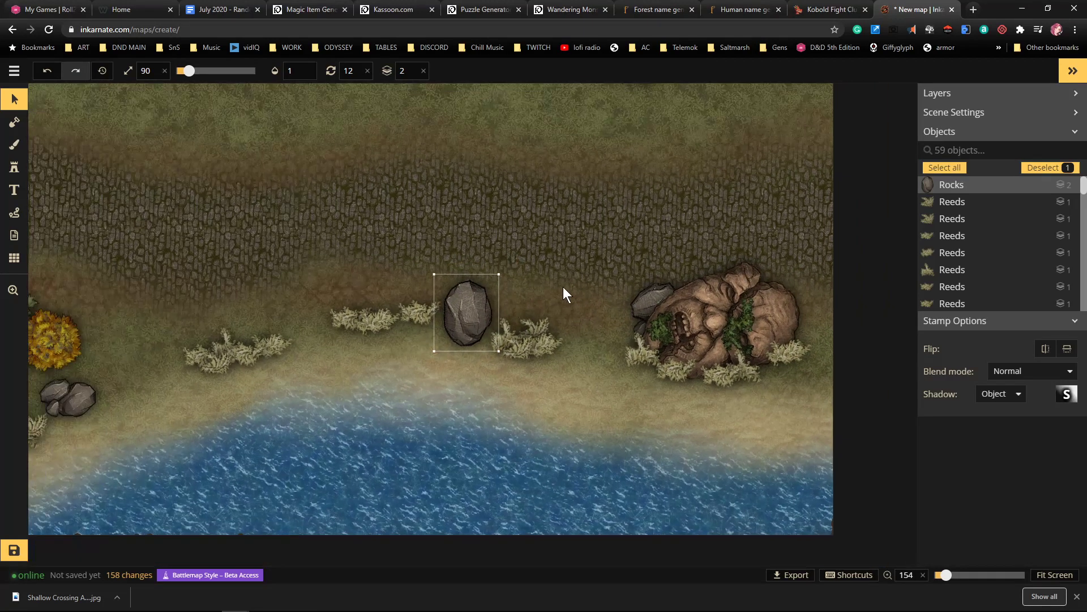
drag(475, 311, 589, 132)
scroll(639, 207, up, 2)
drag(698, 230, 653, 225)
click(682, 177)
drag(671, 130, 617, 423)
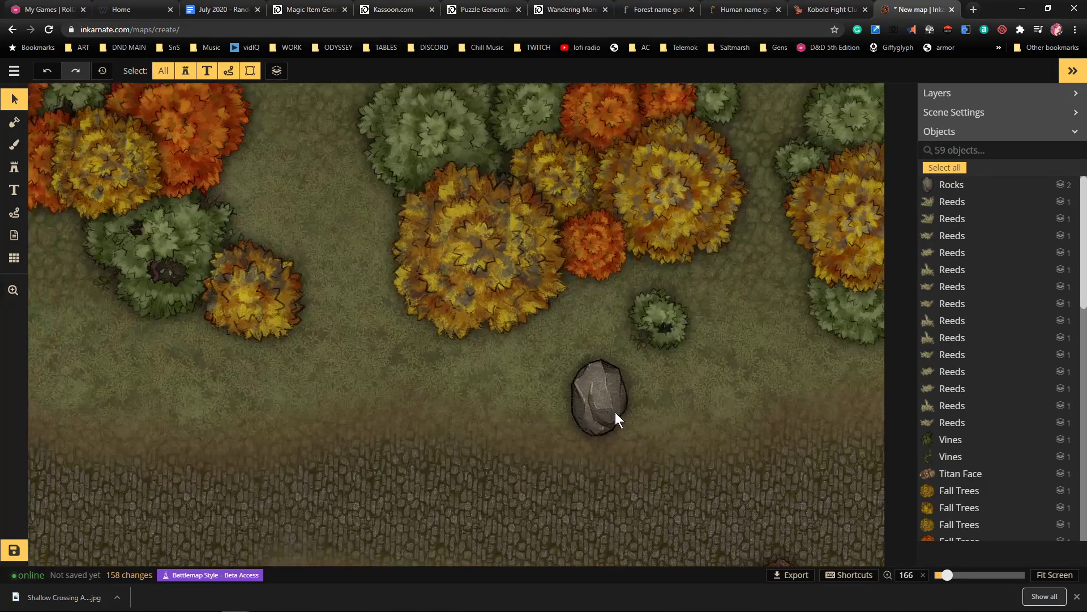
Rotate the rock to 96, tuck it below the small orange tree, and lower it to layer 1
click(622, 385)
drag(605, 339, 651, 396)
drag(580, 402, 559, 300)
click(600, 245)
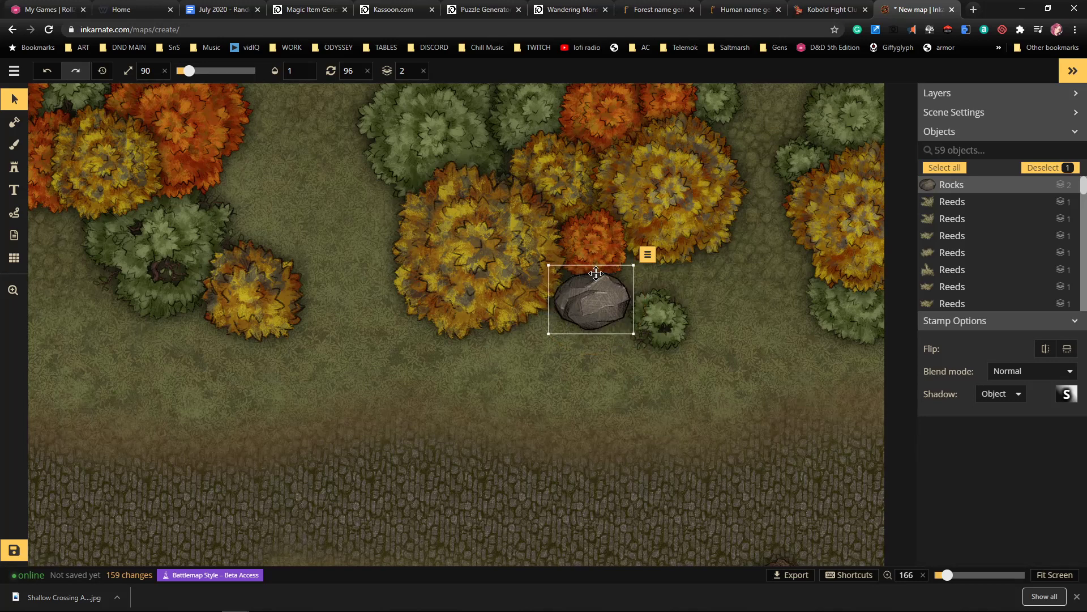
key(Page_Down)
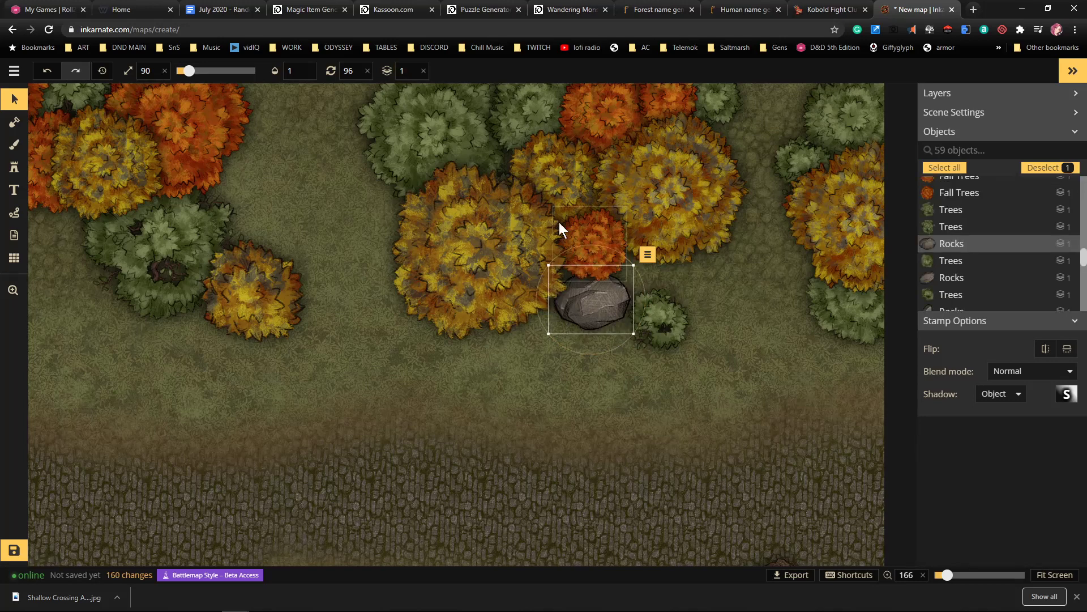
click(514, 388)
Choose the five-piece Forest Floor Plants stamp set from the catalog and place two plants between the trees in the northwest grove
scroll(525, 344, down, 1)
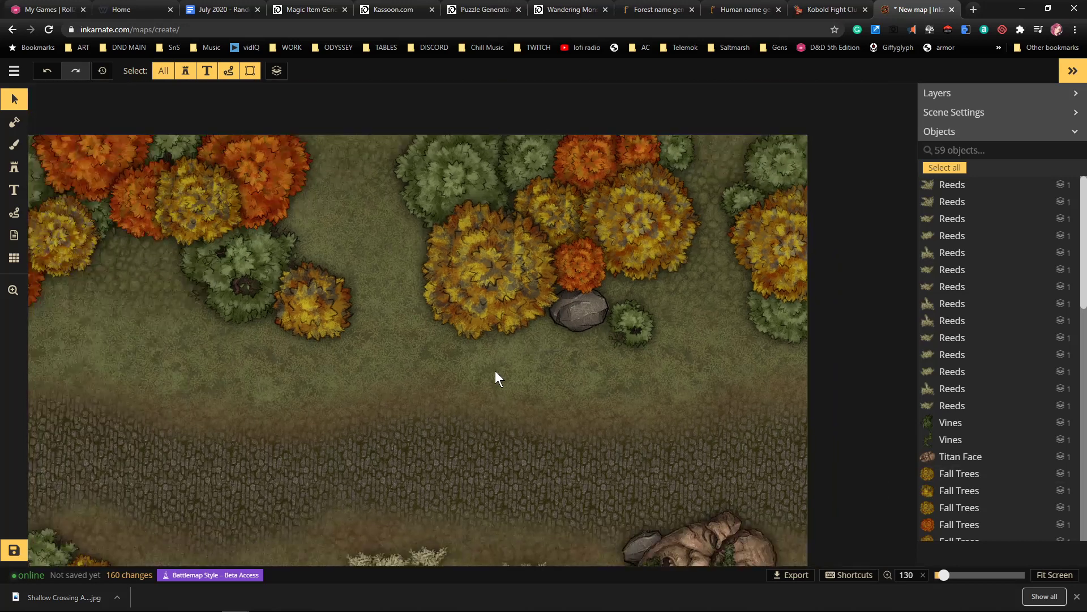
scroll(495, 363, down, 5)
drag(494, 357, 515, 296)
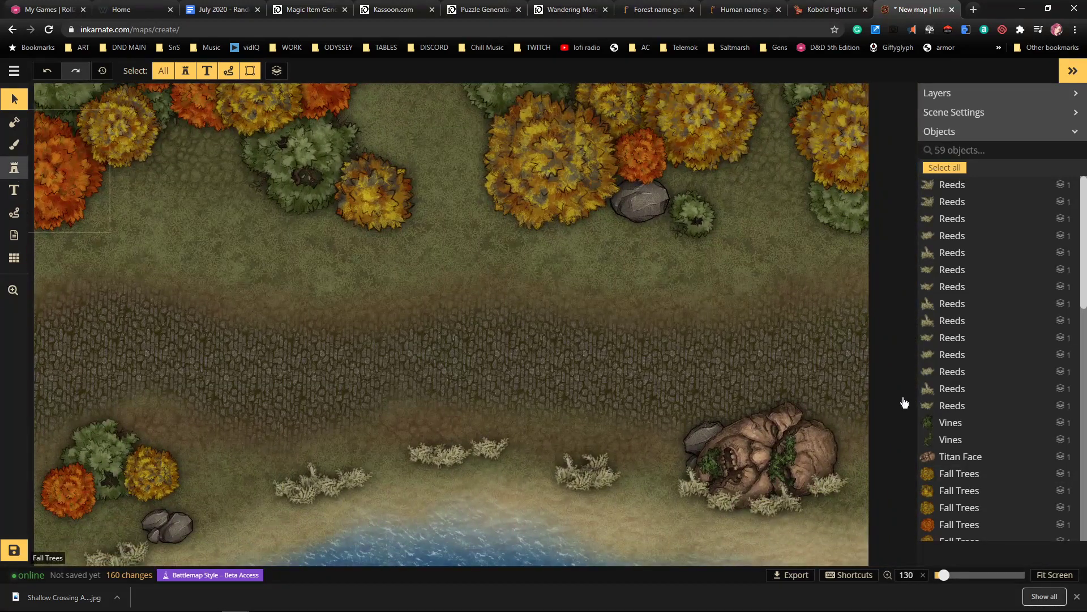
key(s)
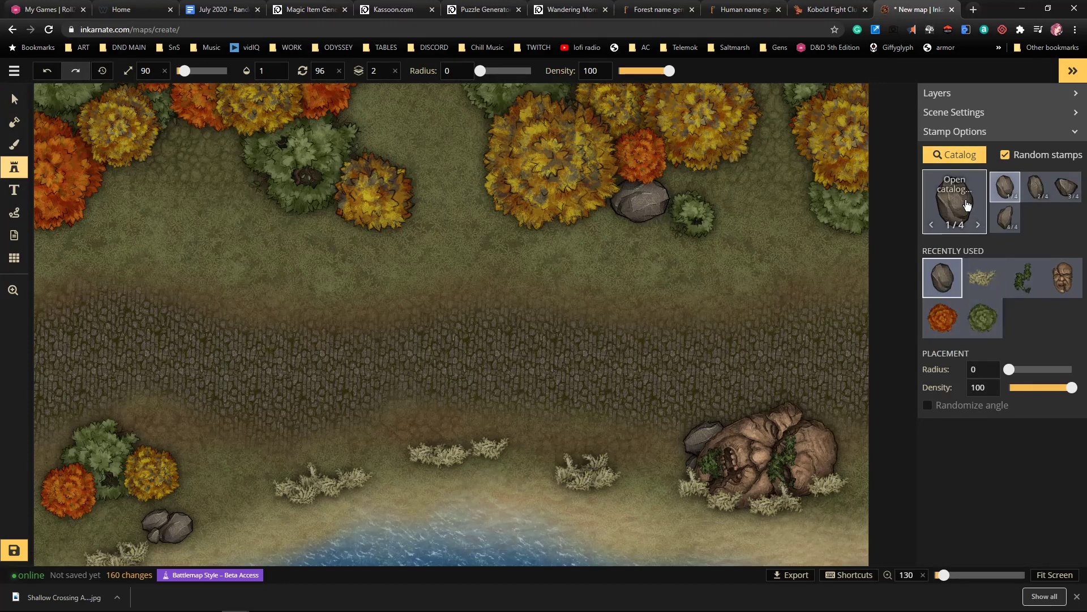
click(965, 194)
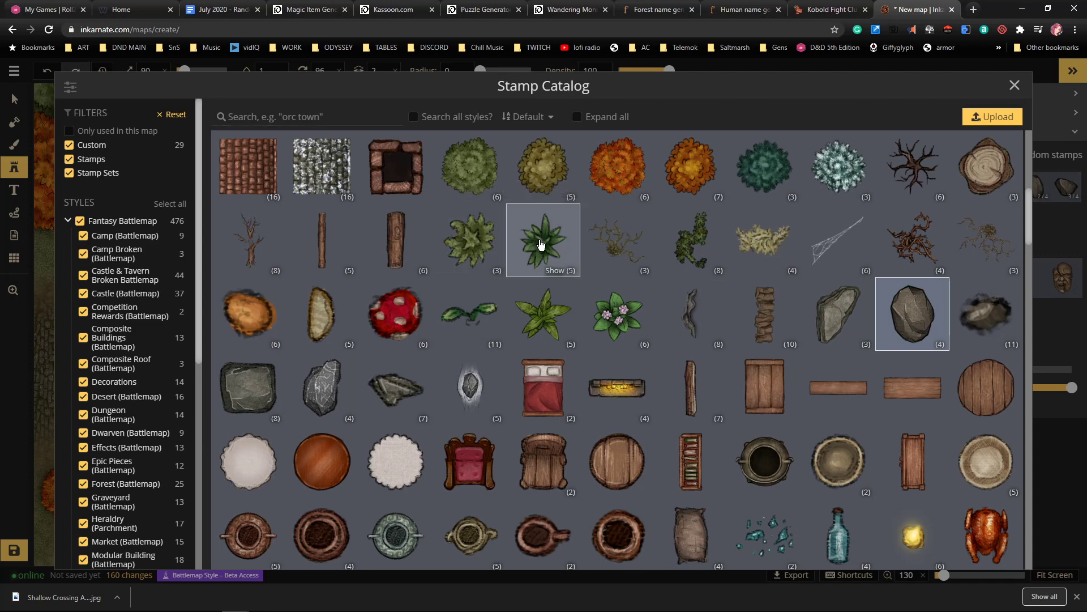
click(538, 240)
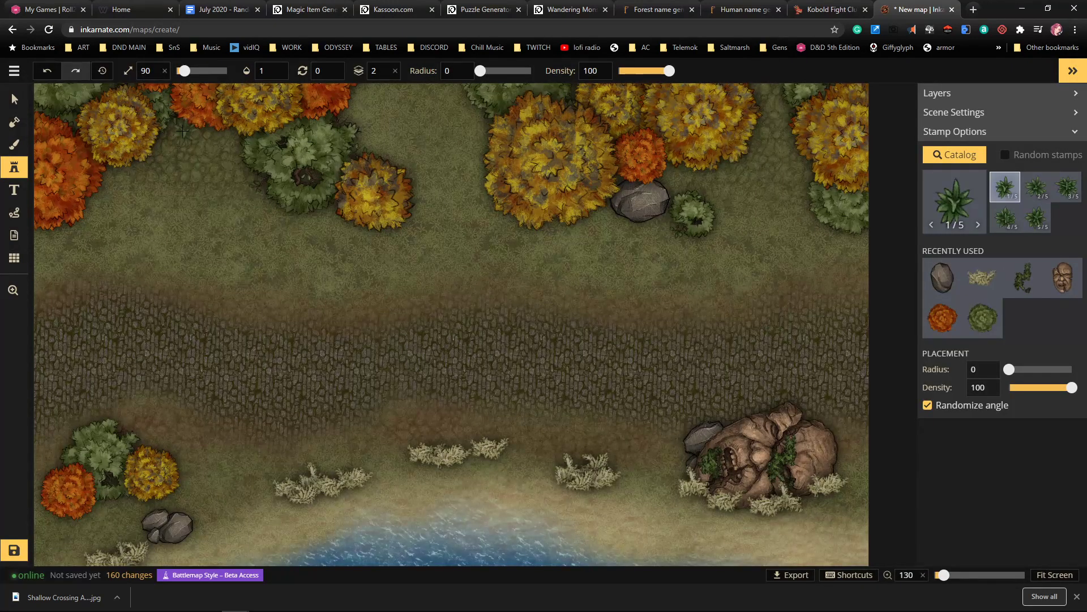
click(172, 124)
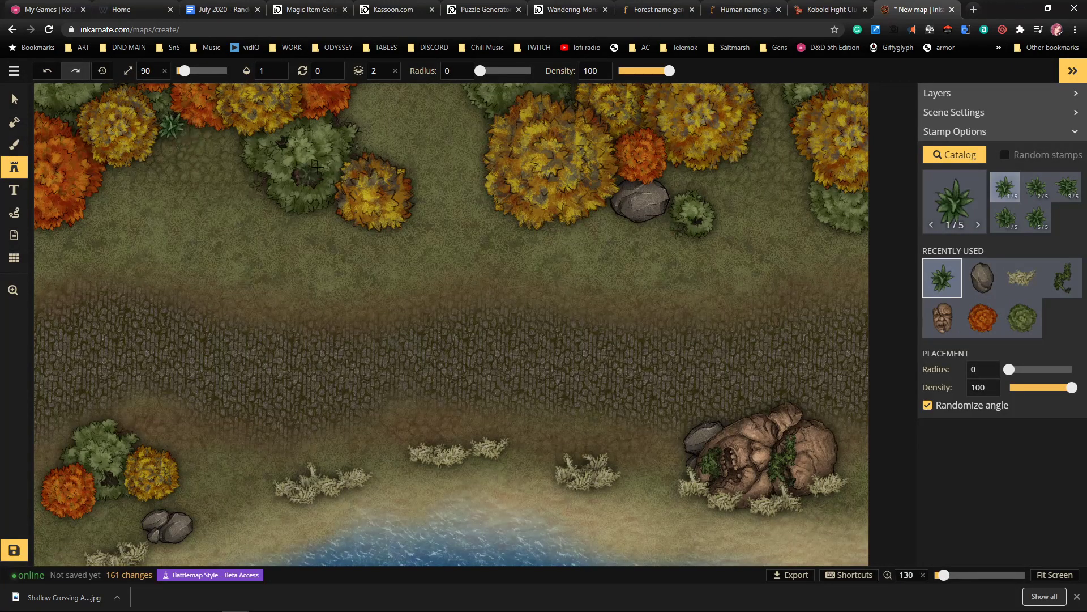
click(225, 132)
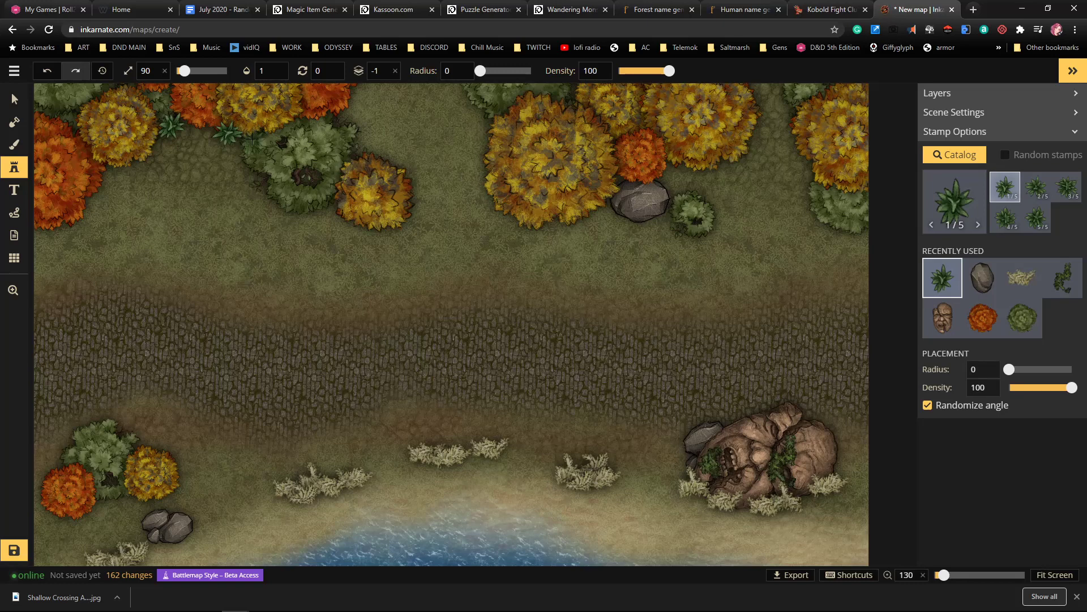
Lower the two forest floor plants beneath the trees, setting the eastern one to layer 1 and the western one to layer -1
key(v)
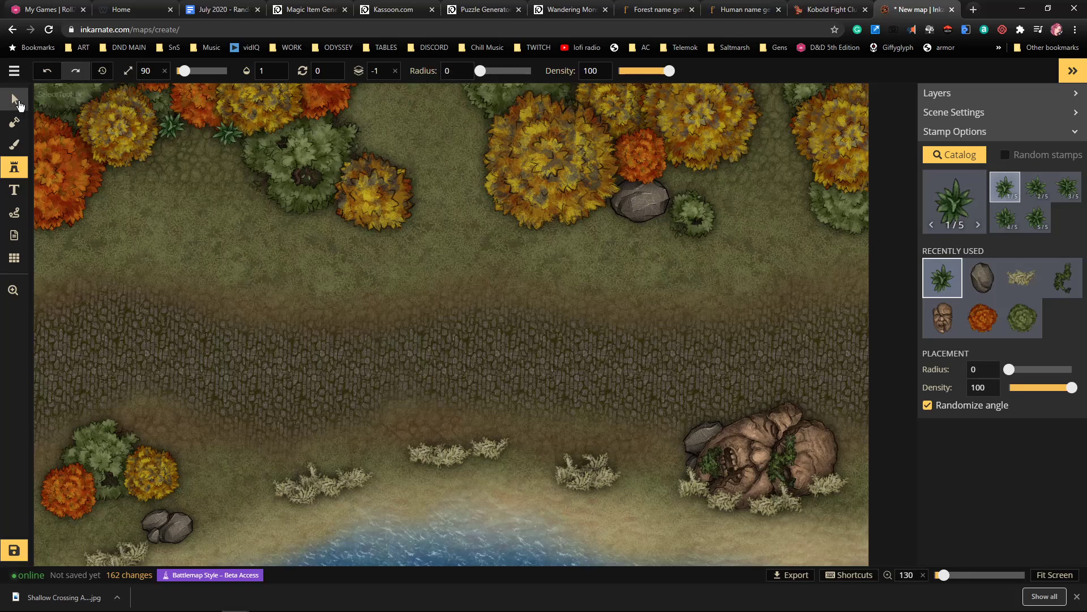
click(217, 127)
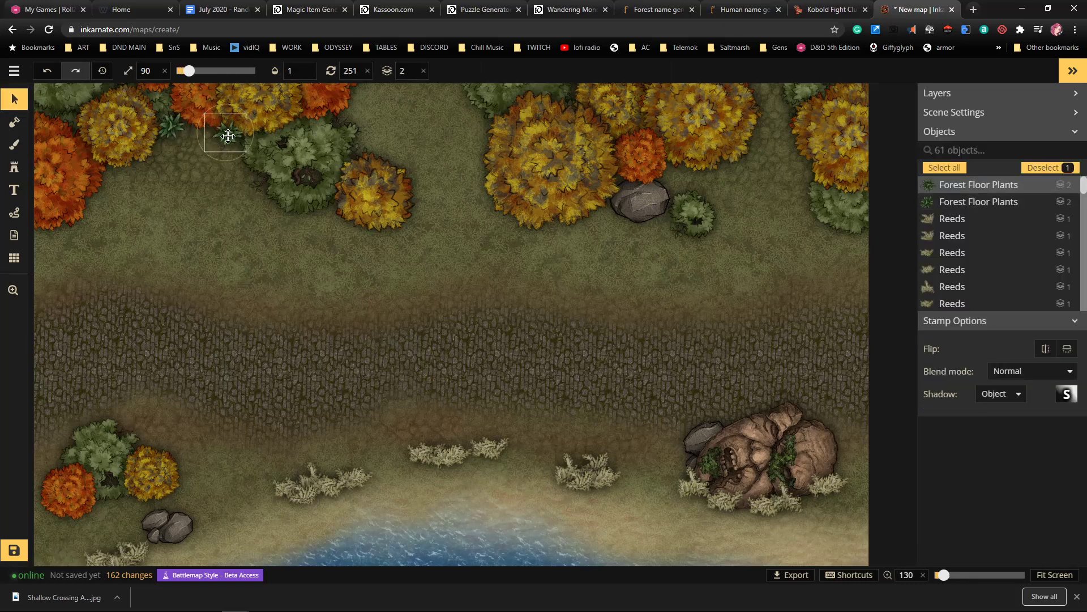
key(bracketleft)
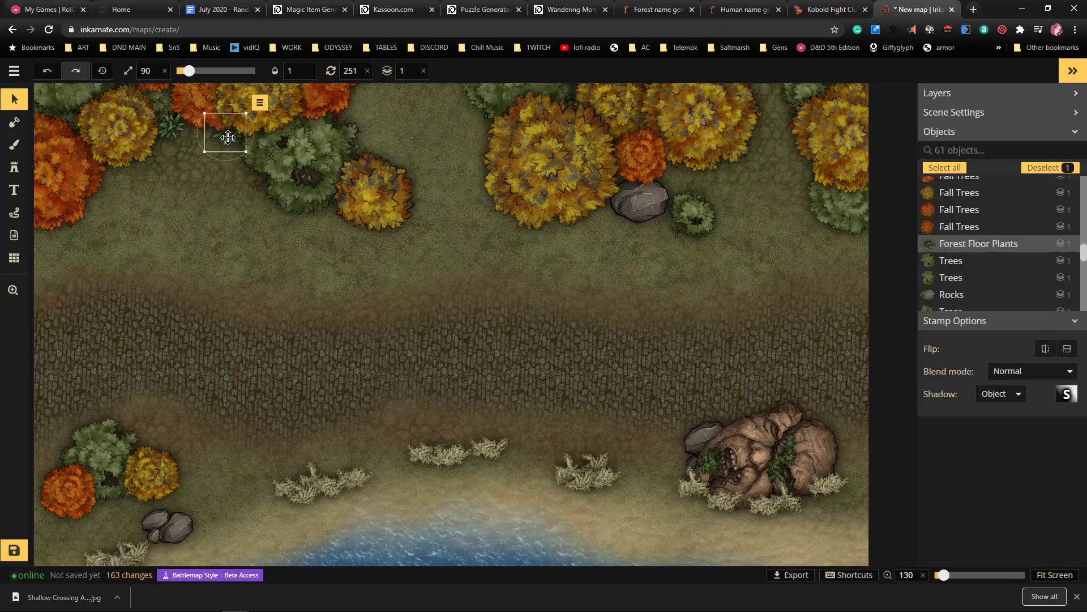
click(169, 123)
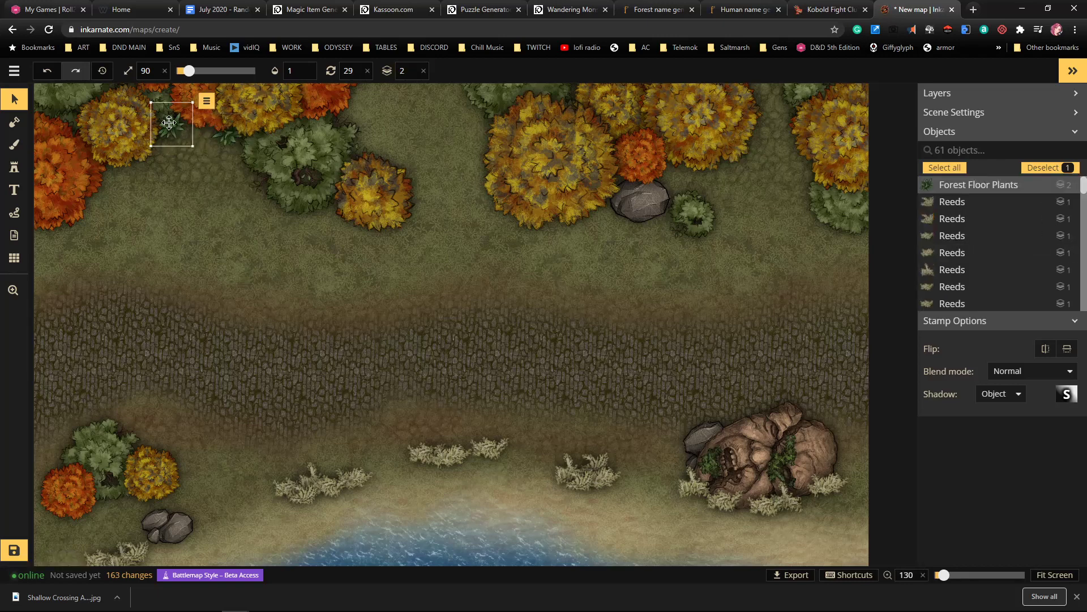
key(bracketleft)
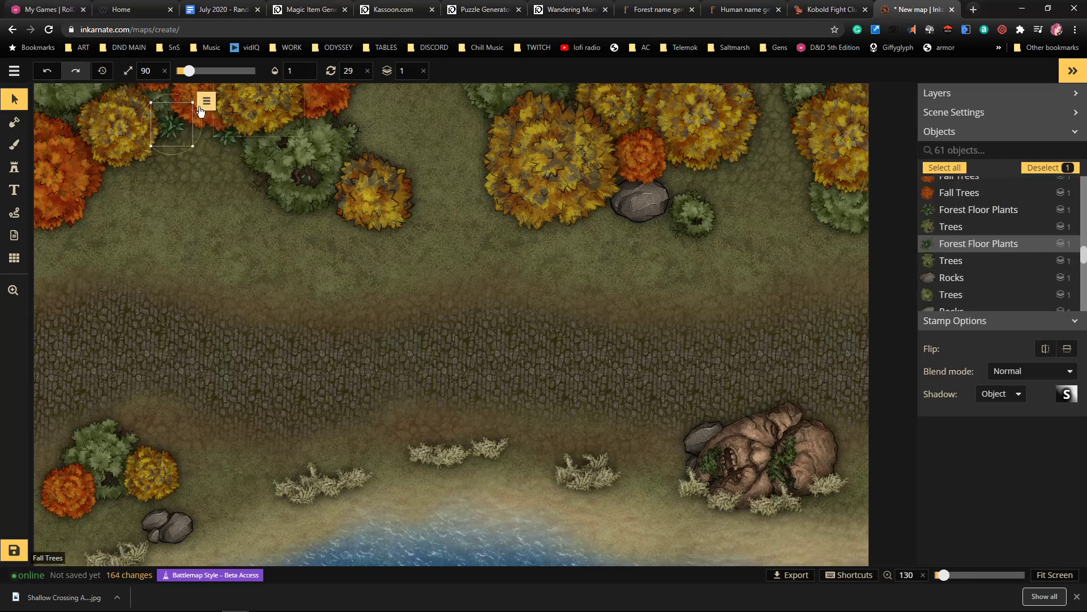
key(bracketleft)
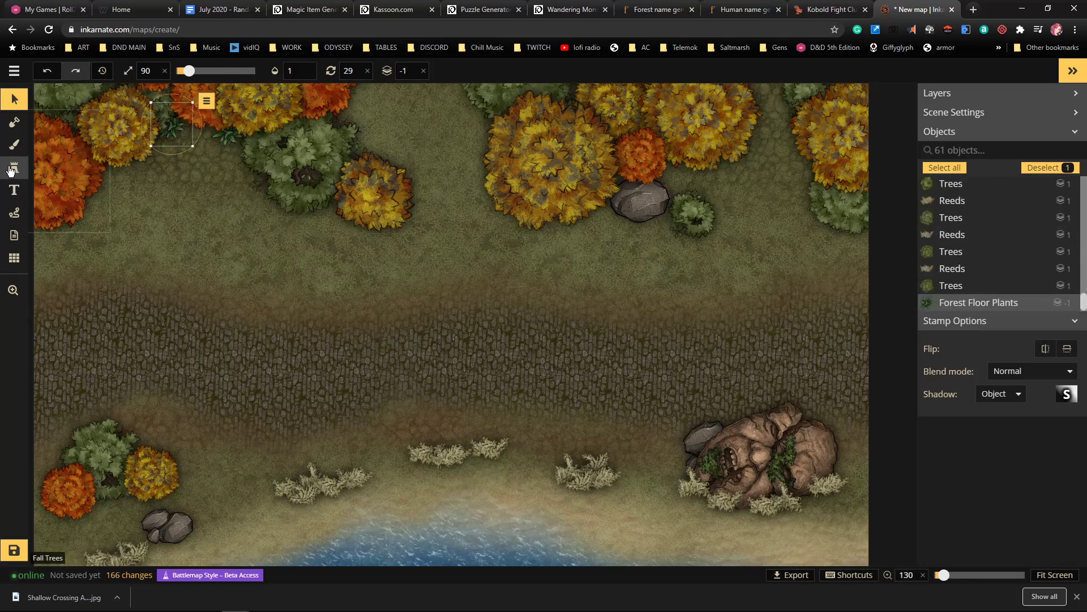
Set the plant stamp to layer -3 and tuck plants under the edges of the trees north of the road
key(s)
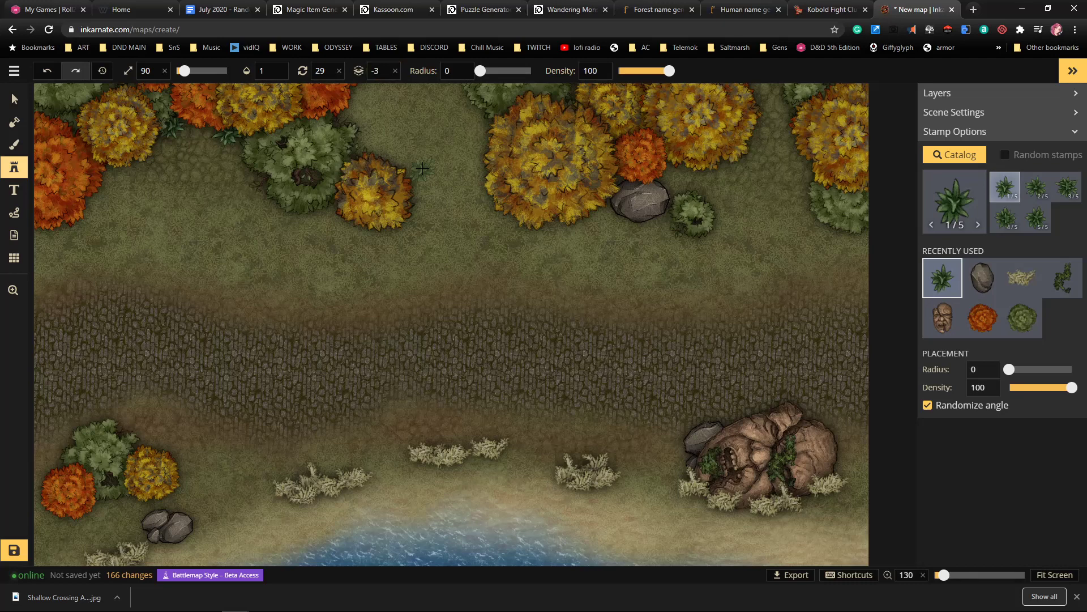
click(333, 207)
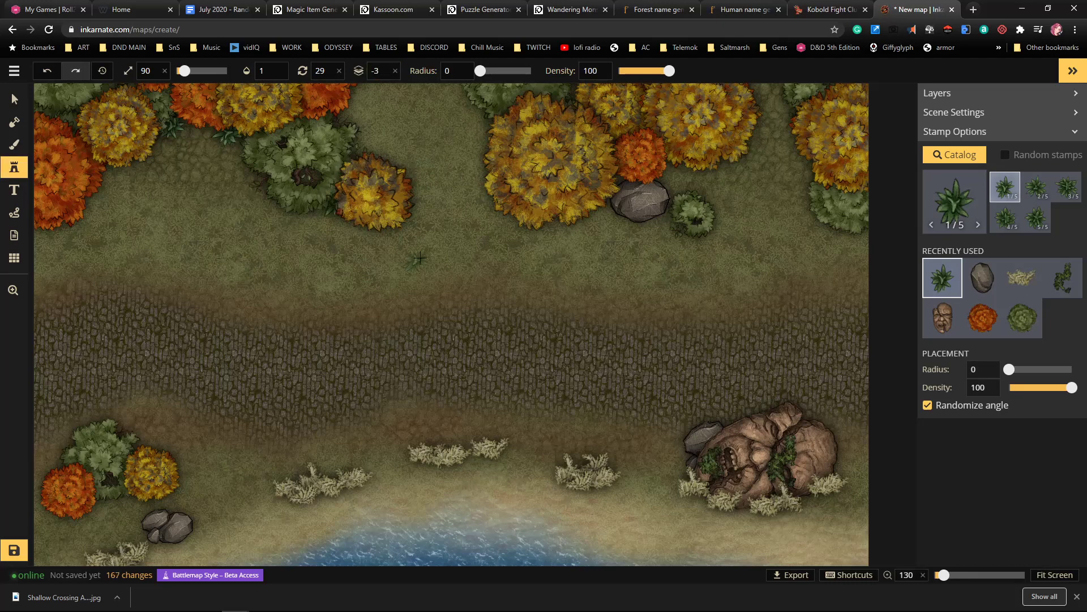
click(475, 101)
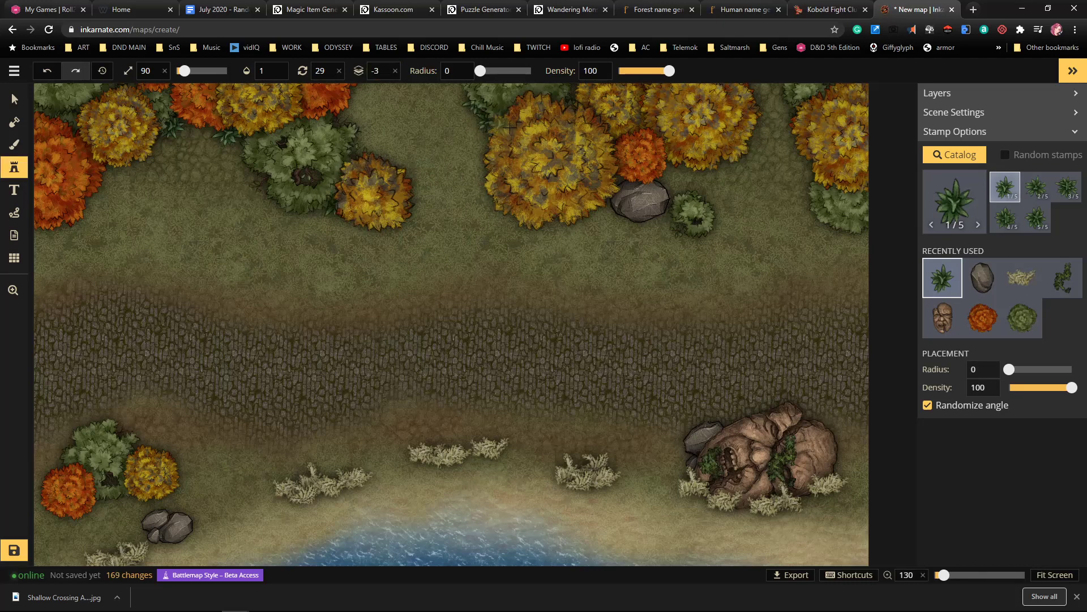
click(617, 179)
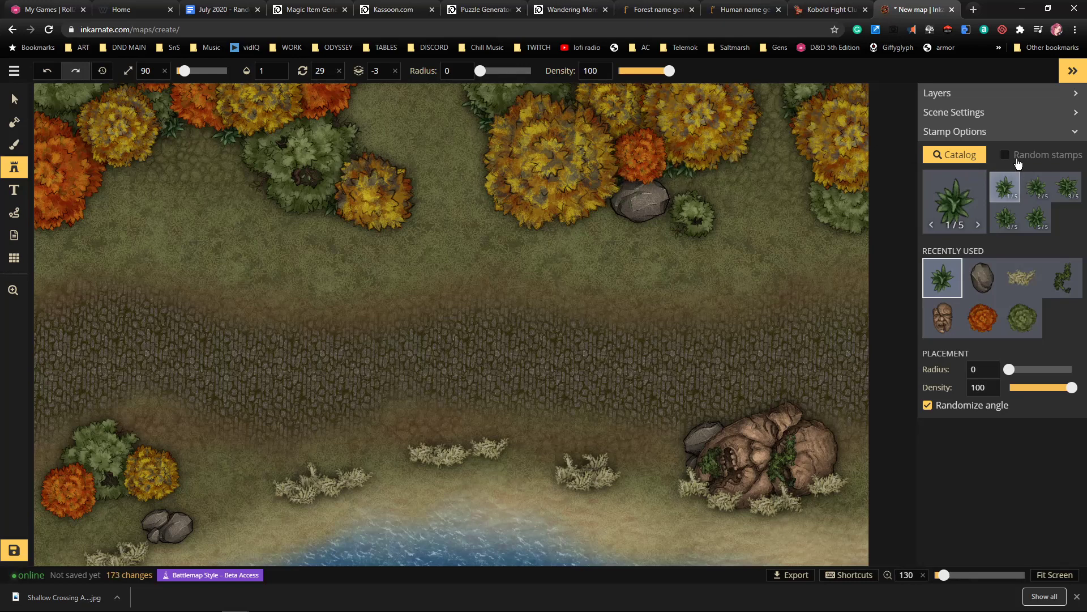
Turn on random stamps and tuck varied plants under the northeastern trees and the small tree cluster south of the road
click(1005, 155)
click(793, 146)
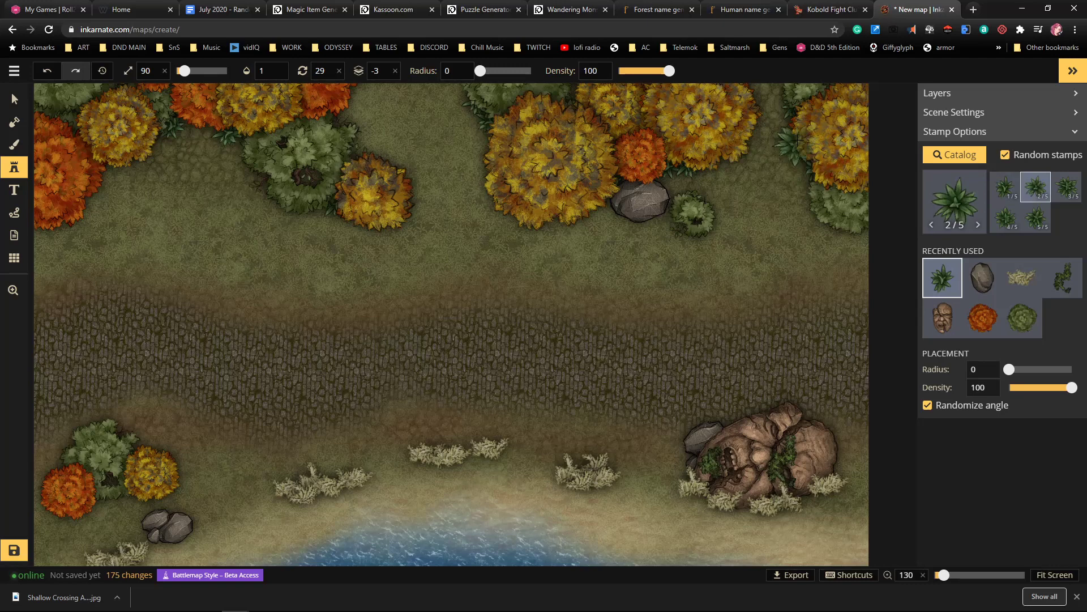
click(836, 187)
click(859, 218)
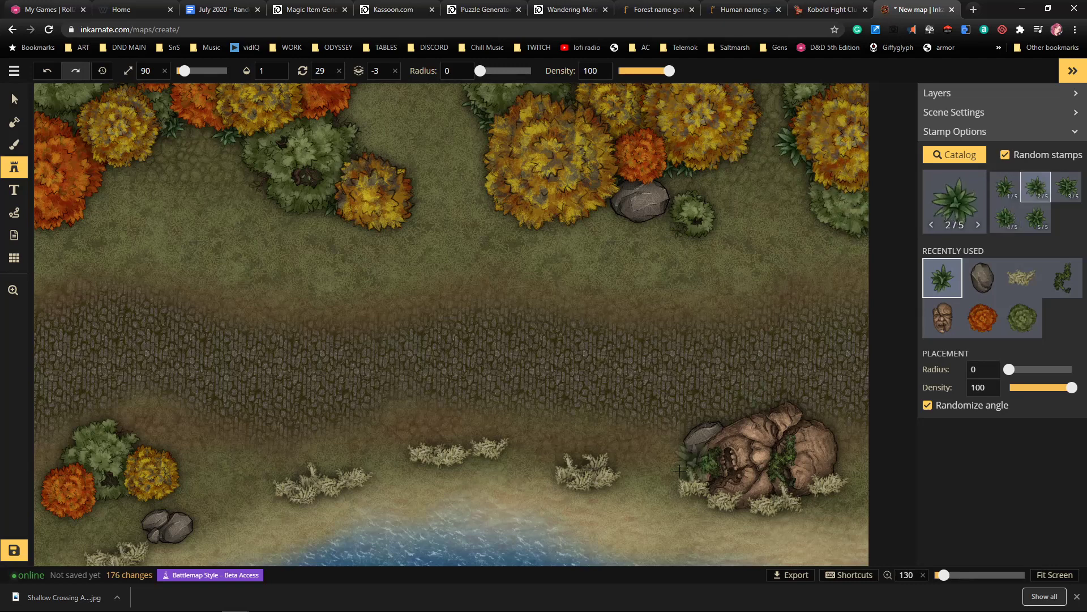
click(100, 503)
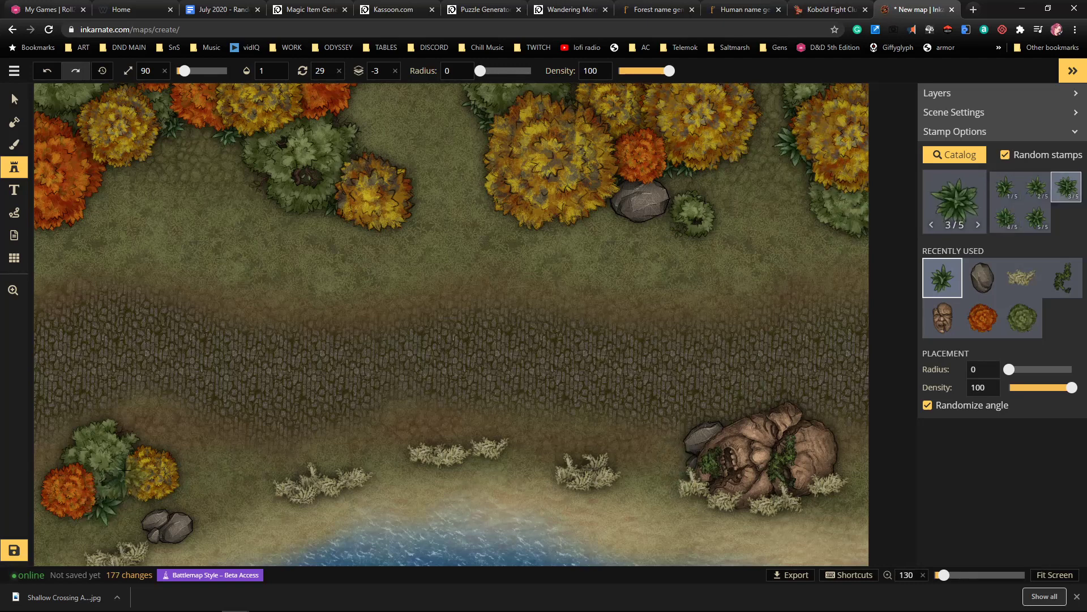
click(126, 453)
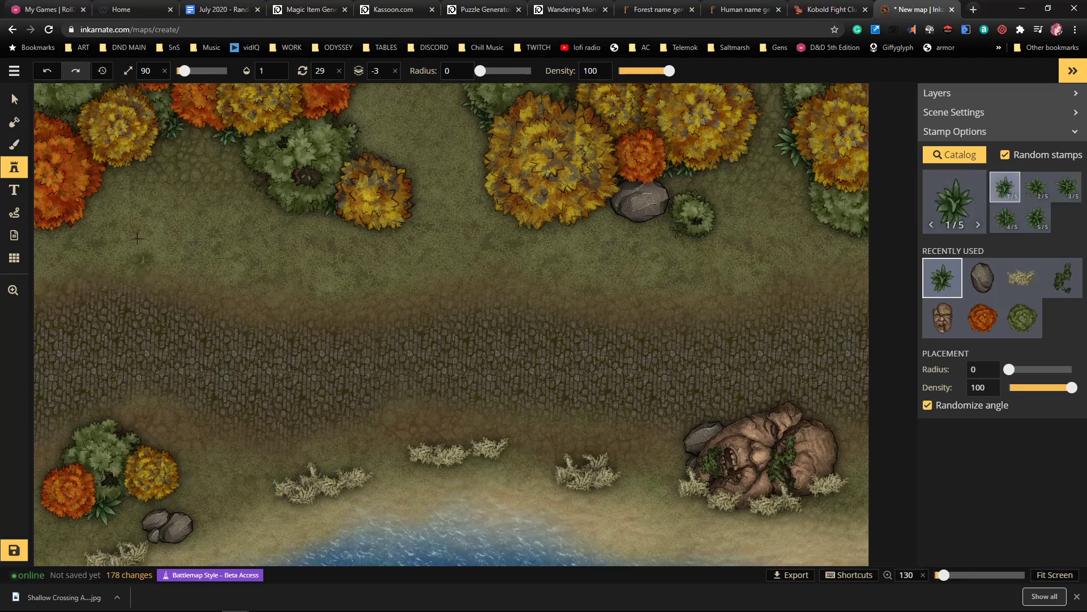
Tuck random forest floor plants around the yellow, orange and green trees of the northwest grove
click(108, 167)
click(259, 170)
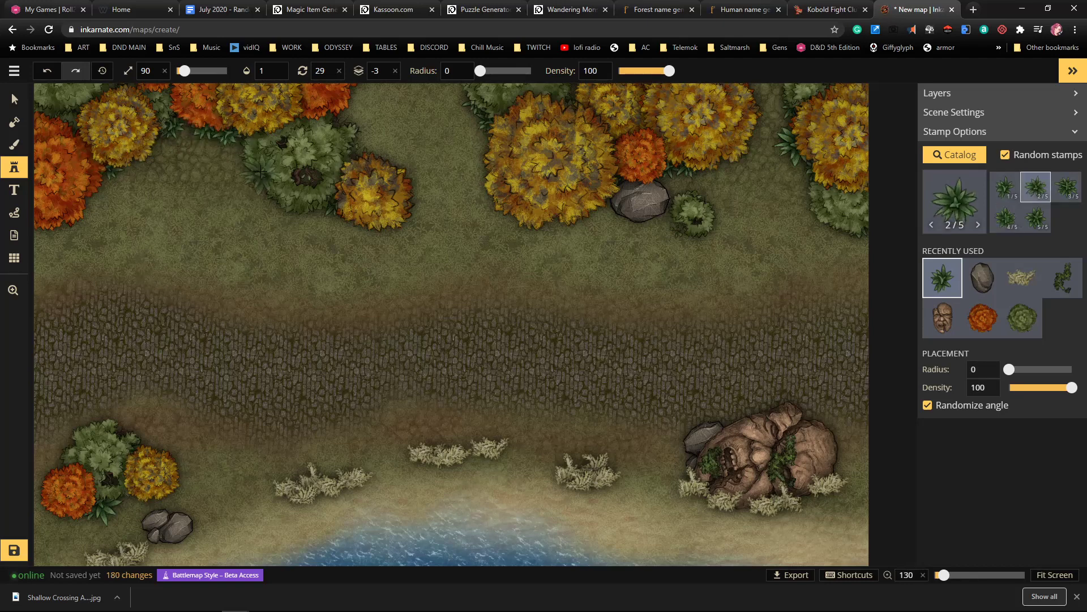
click(290, 183)
click(338, 116)
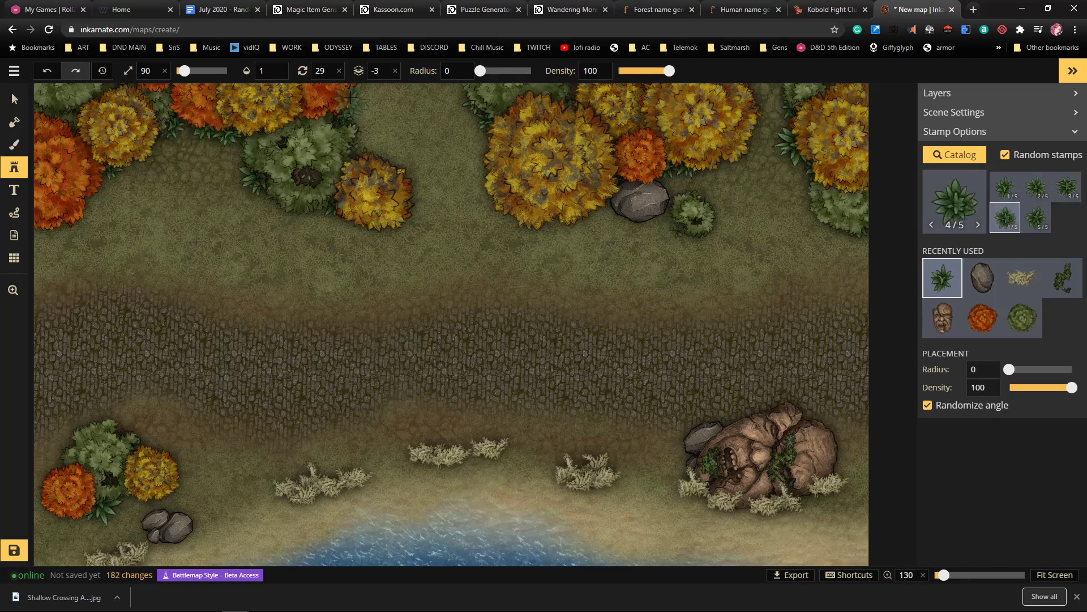
click(356, 103)
click(316, 218)
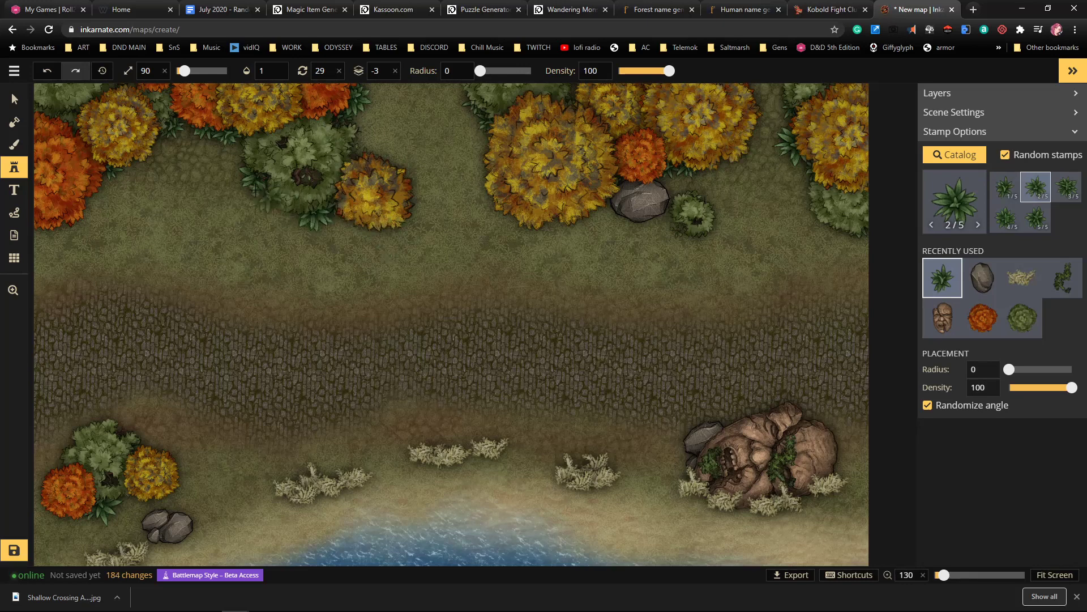
click(90, 189)
click(70, 125)
click(73, 123)
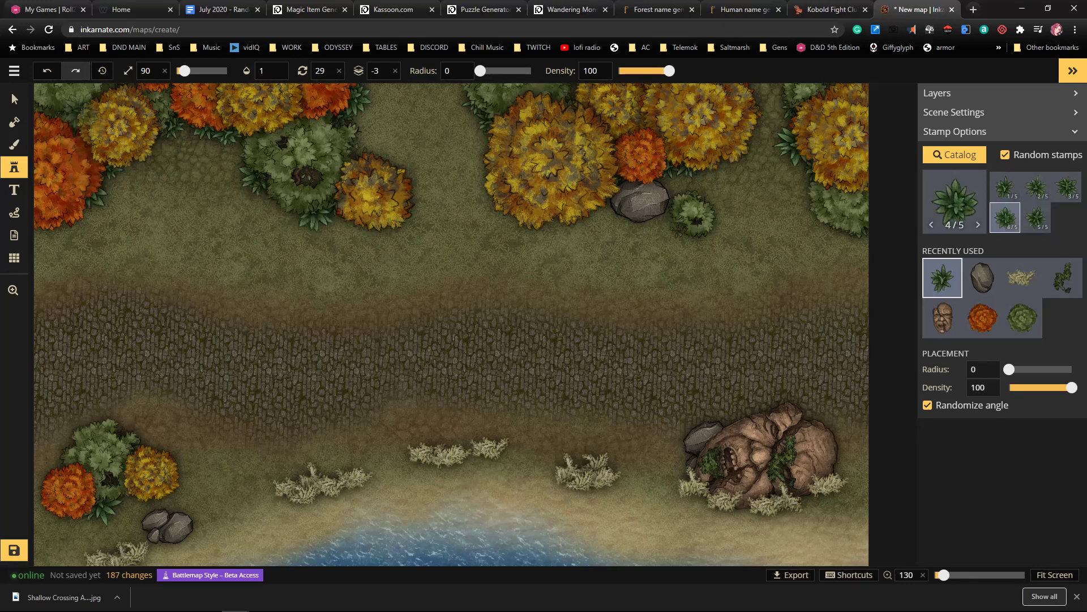
Place plants beside the orange tree at the map's north edge and around the central tree grove and its rock
key(space)
drag(378, 126, 403, 243)
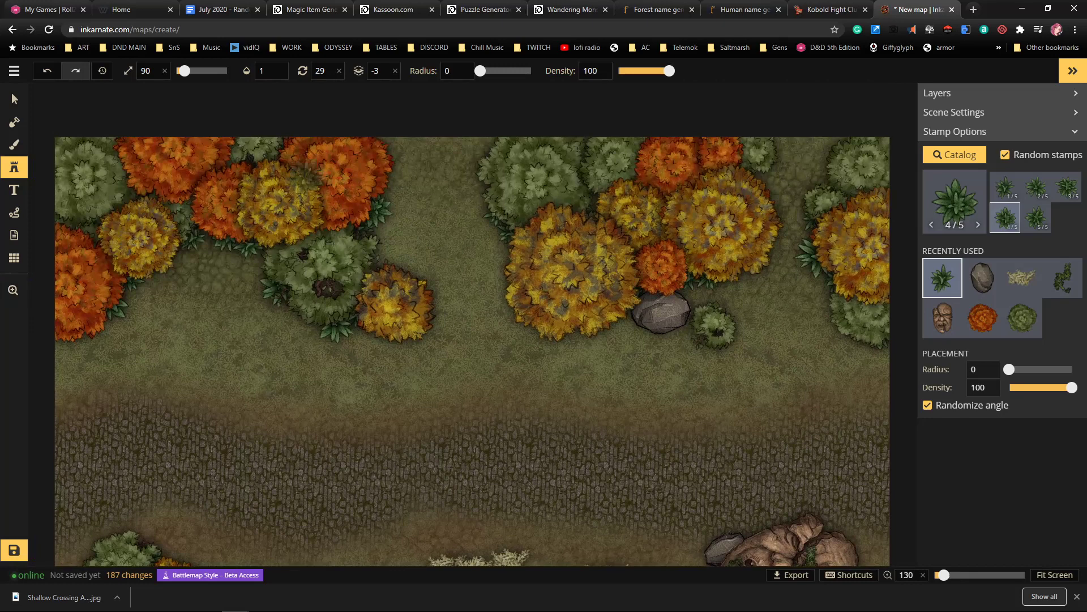
click(371, 146)
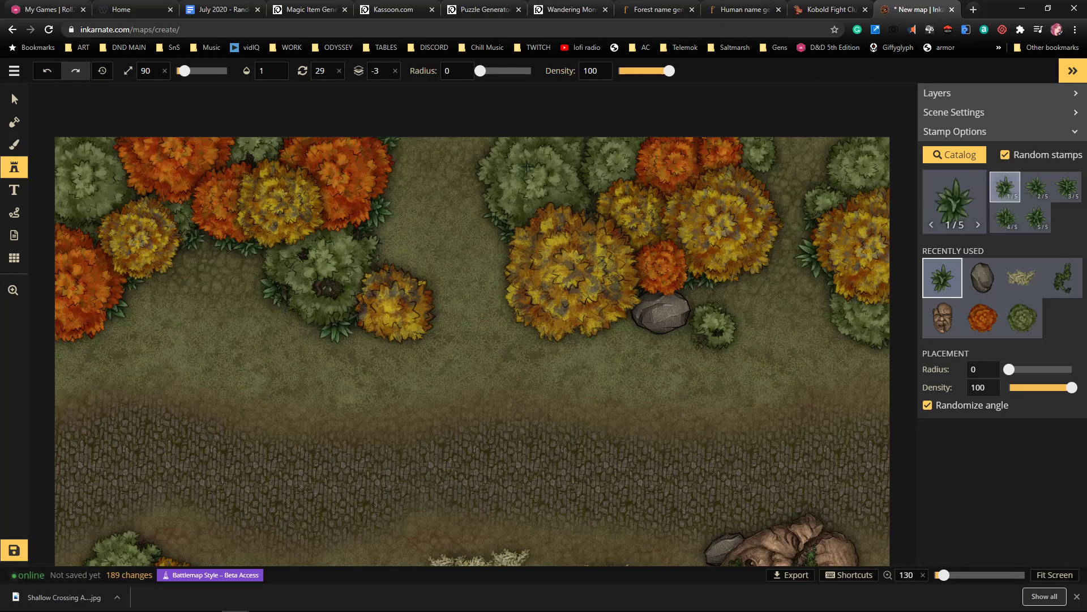
click(495, 139)
click(620, 319)
click(689, 286)
click(753, 180)
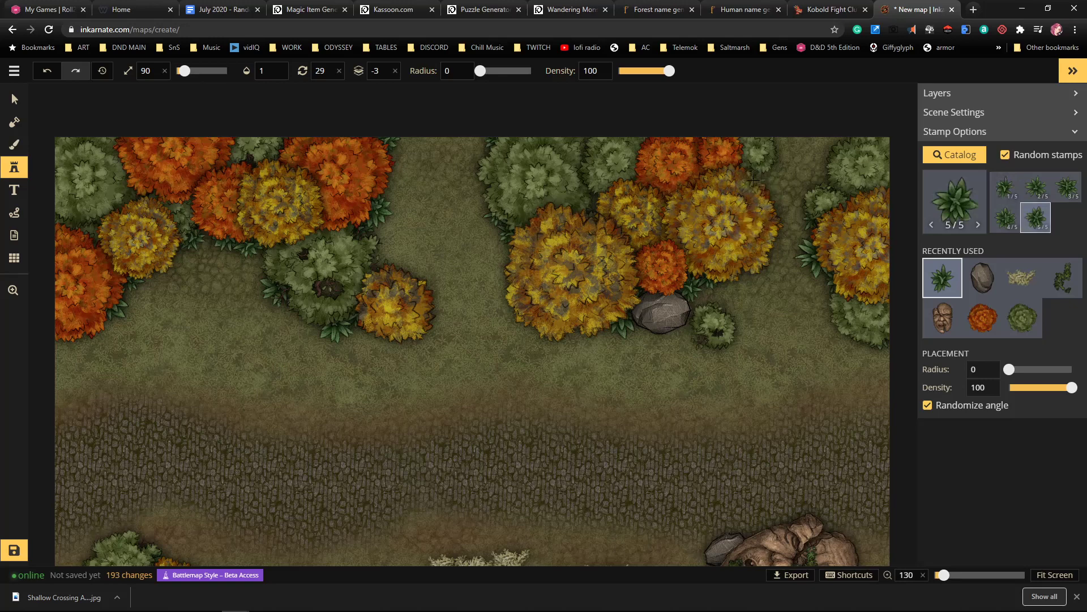
Tuck three more plants along the western edge of the northeastern trees
click(825, 178)
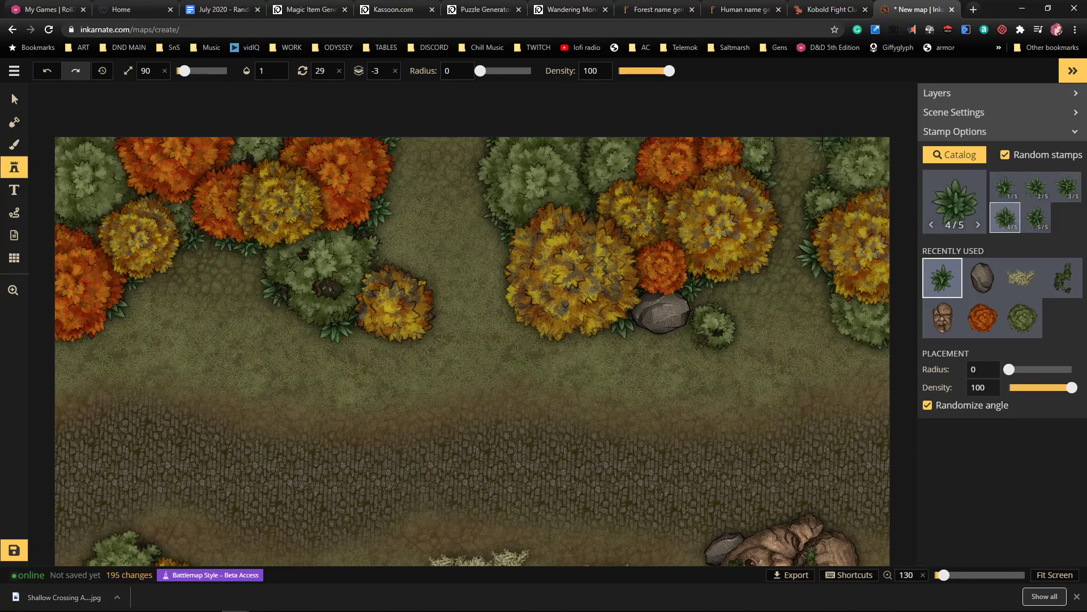
click(834, 221)
click(839, 290)
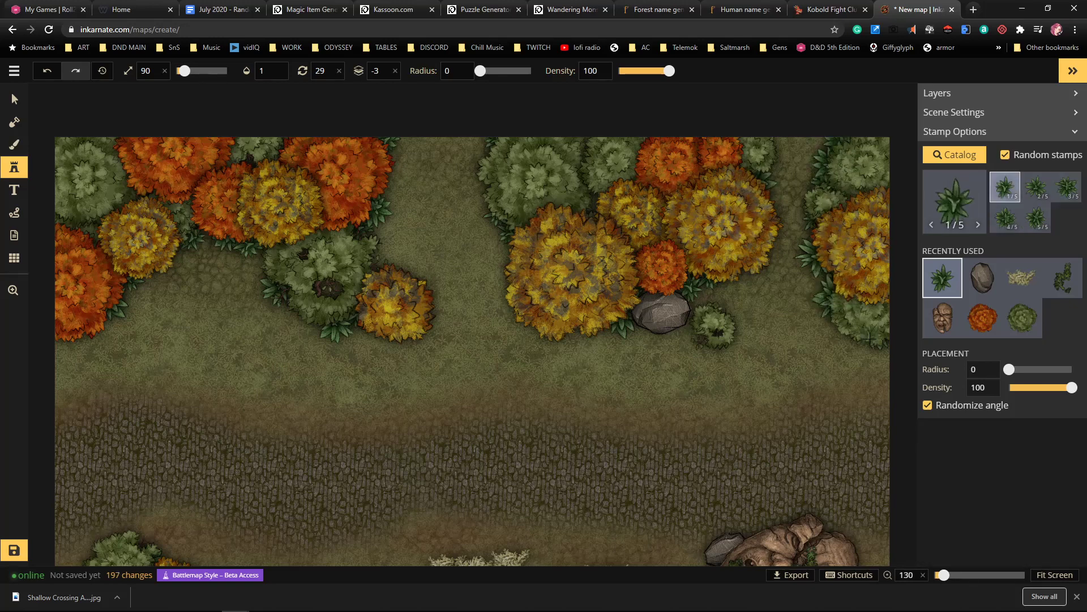
Place three size 90 forest floor plants on layer 2 around the titan face, at its west, east and northwest edges
drag(778, 390, 705, 219)
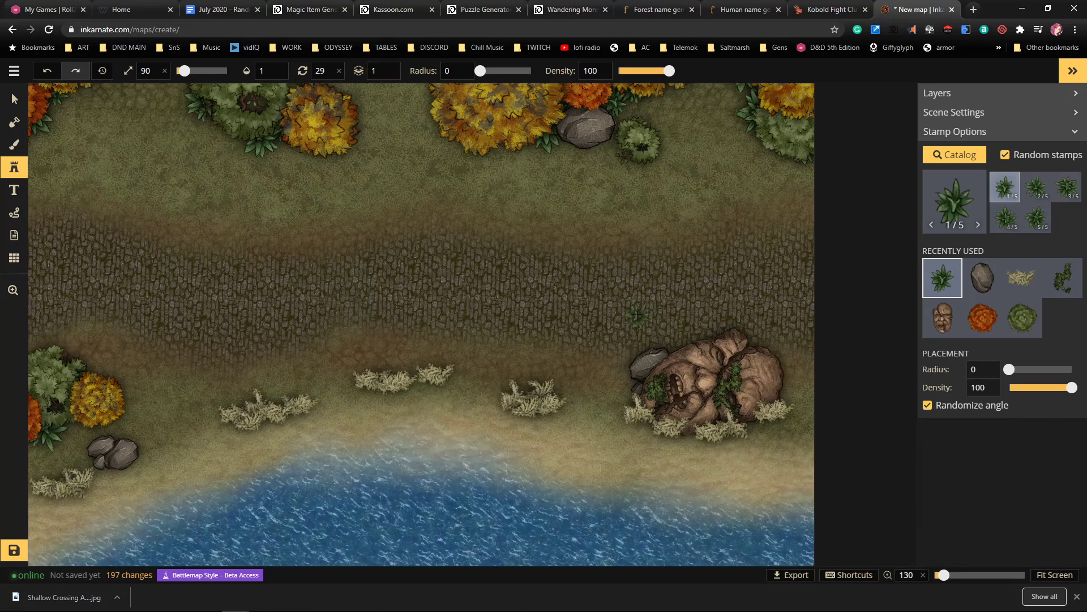
click(636, 383)
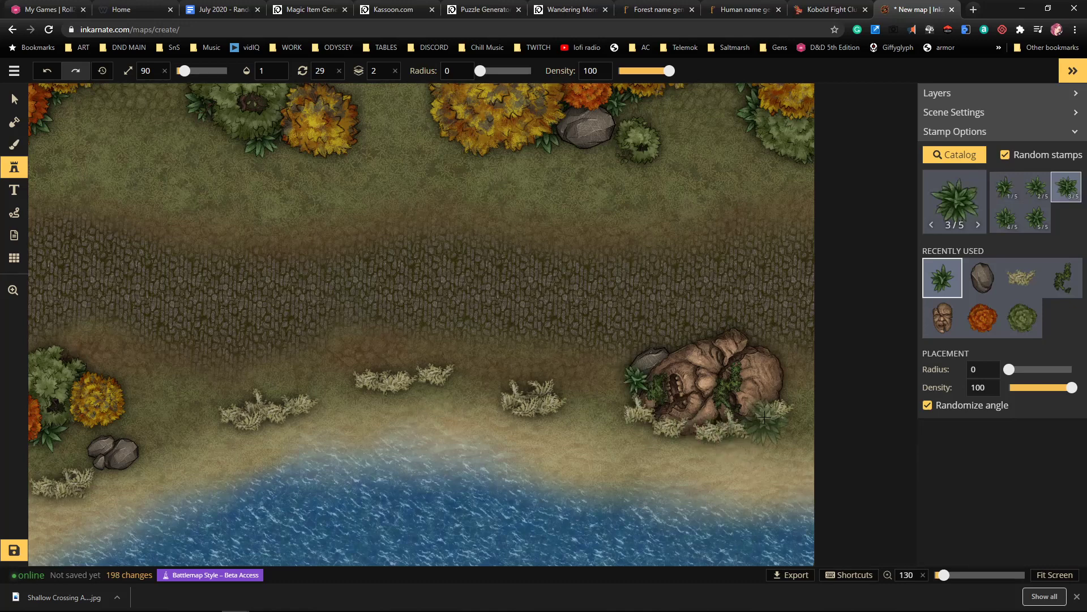
click(787, 389)
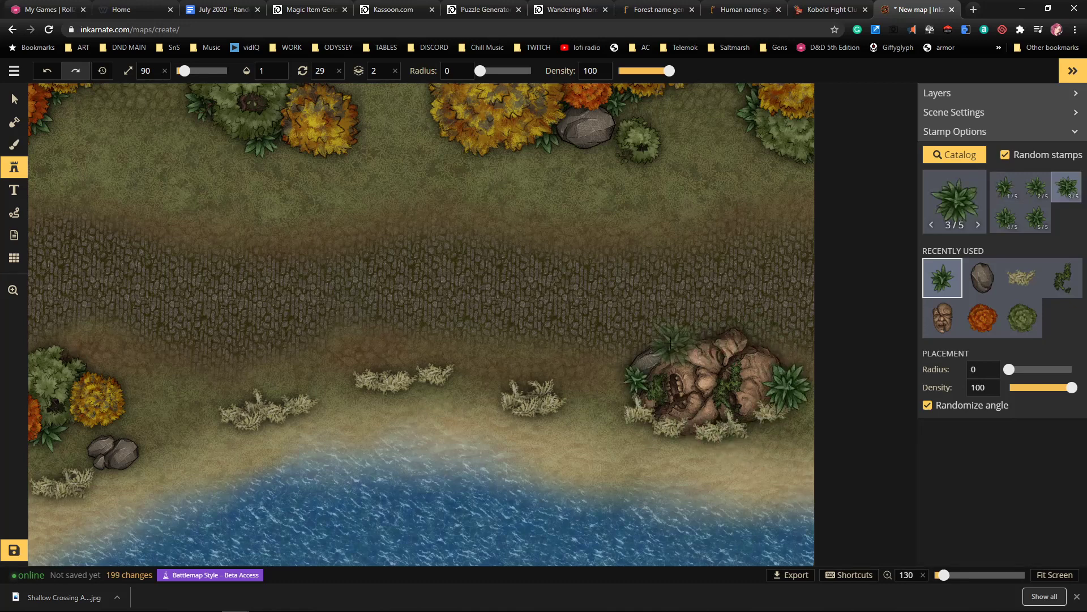
click(672, 343)
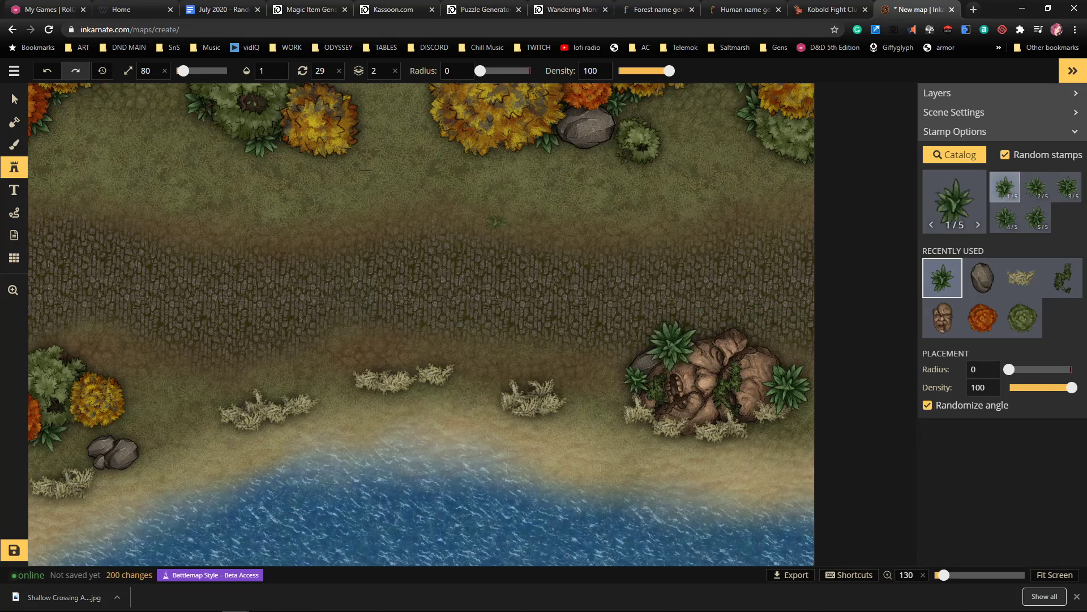
Nudge the plant northwest of the titan face slightly southeast, closer to the rock, and deselect it
key(v)
click(674, 344)
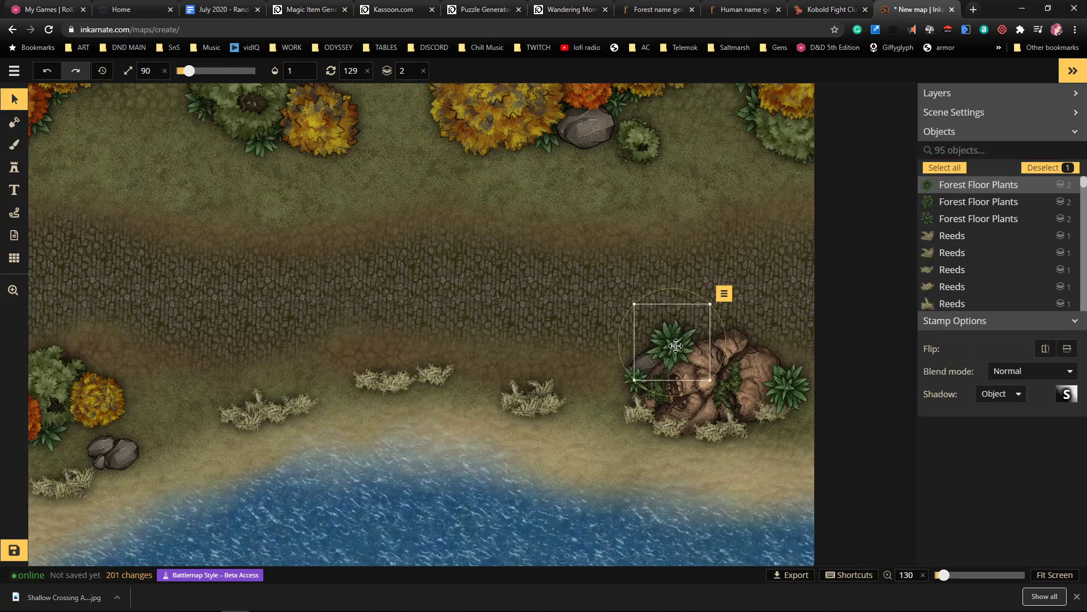
drag(676, 347, 680, 352)
click(467, 282)
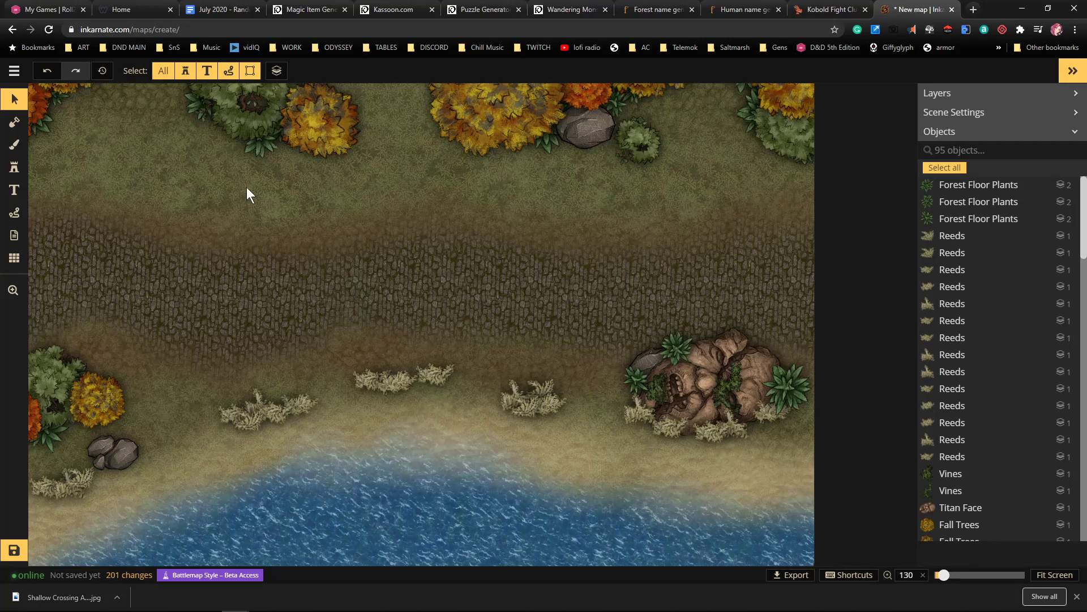
Choose the Blood Splatter stamp and place it at size 60 on layer -2, just north of the northwest grove's small yellow tree
click(14, 167)
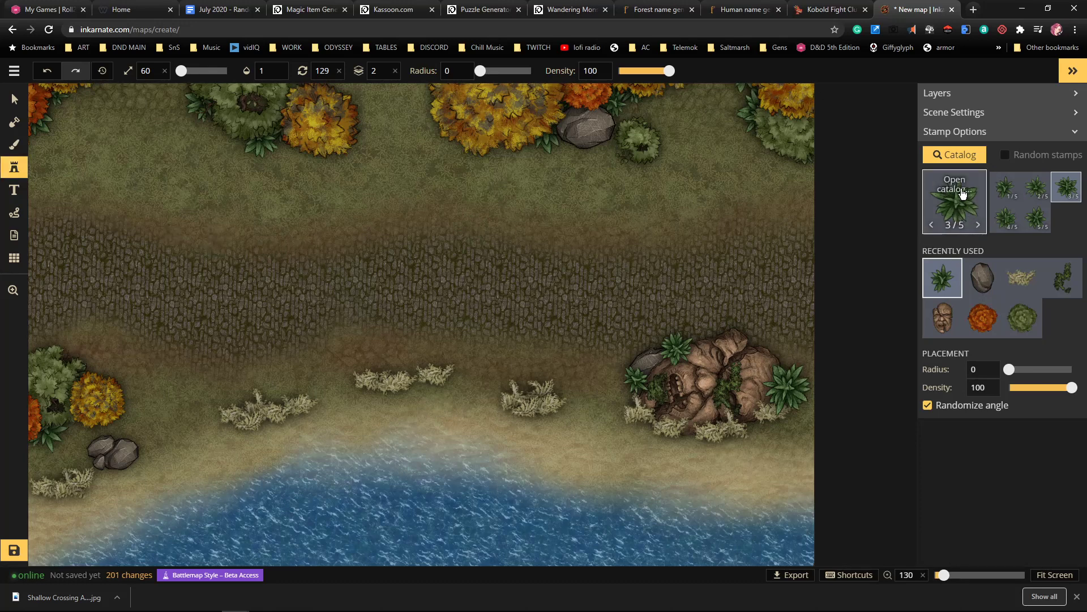
click(963, 193)
scroll(674, 310, down, 15)
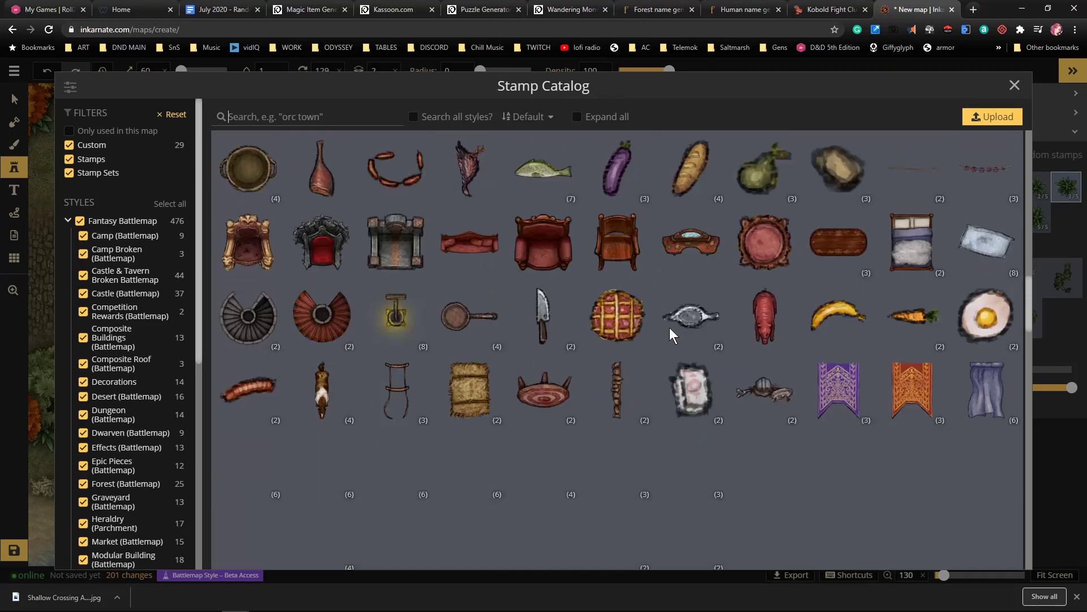
scroll(670, 328, down, 10)
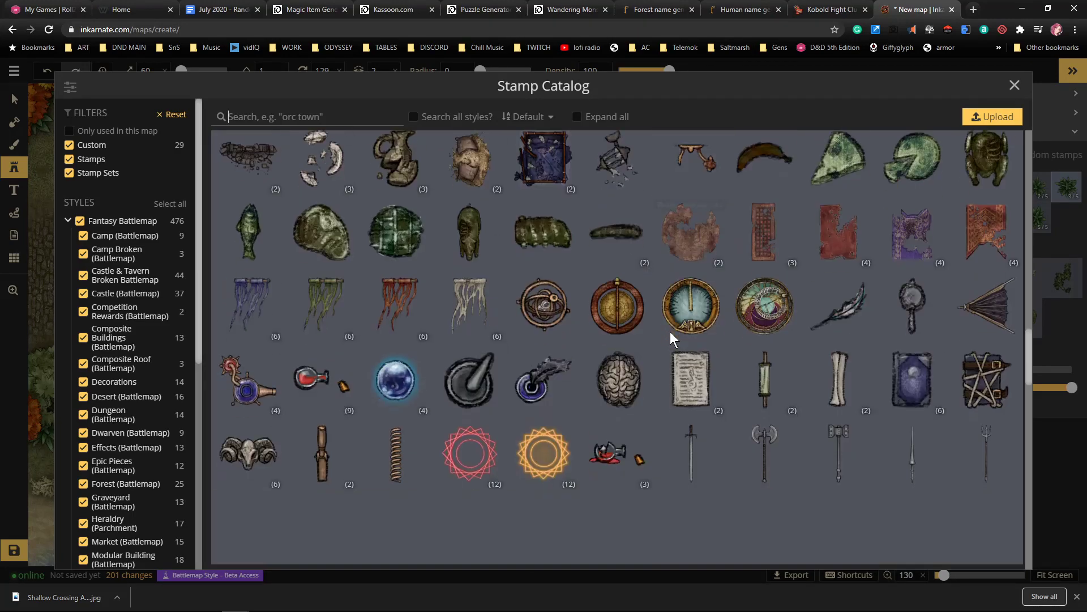
scroll(678, 348, down, 6)
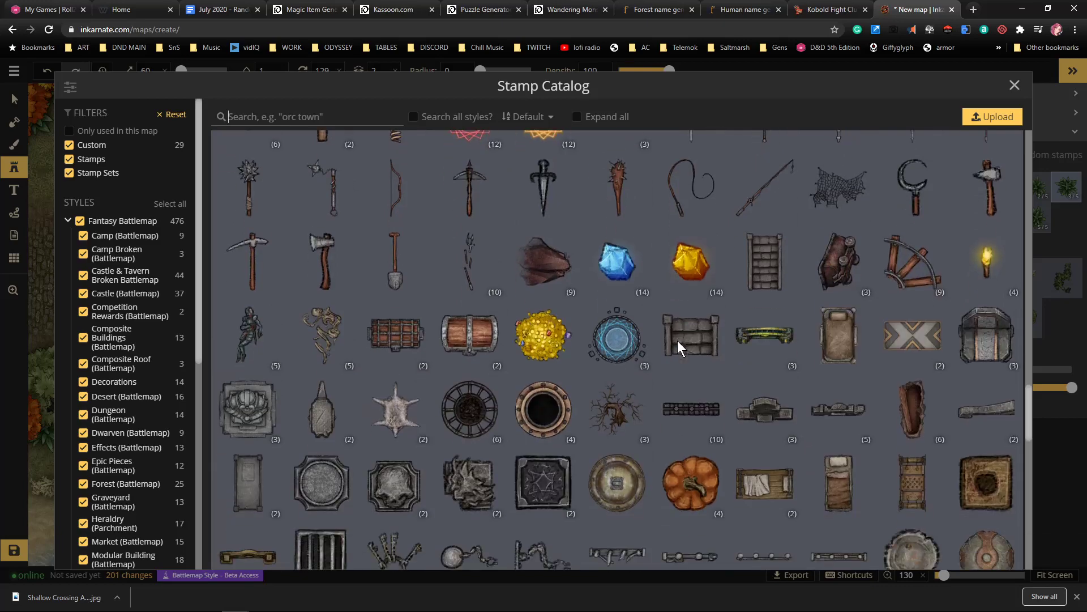
scroll(678, 346, down, 10)
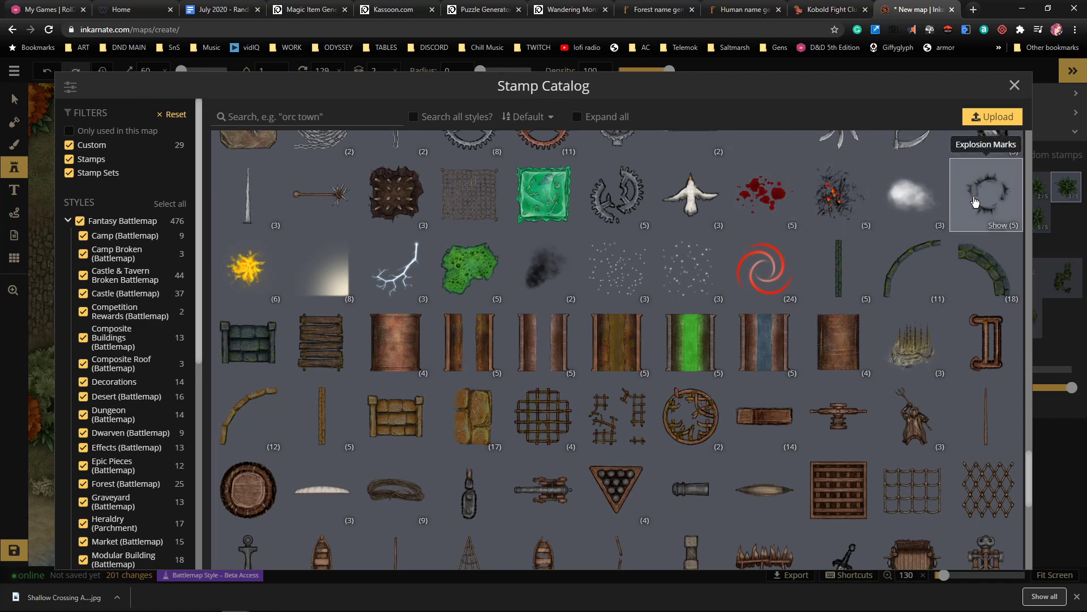
scroll(565, 232, up, 2)
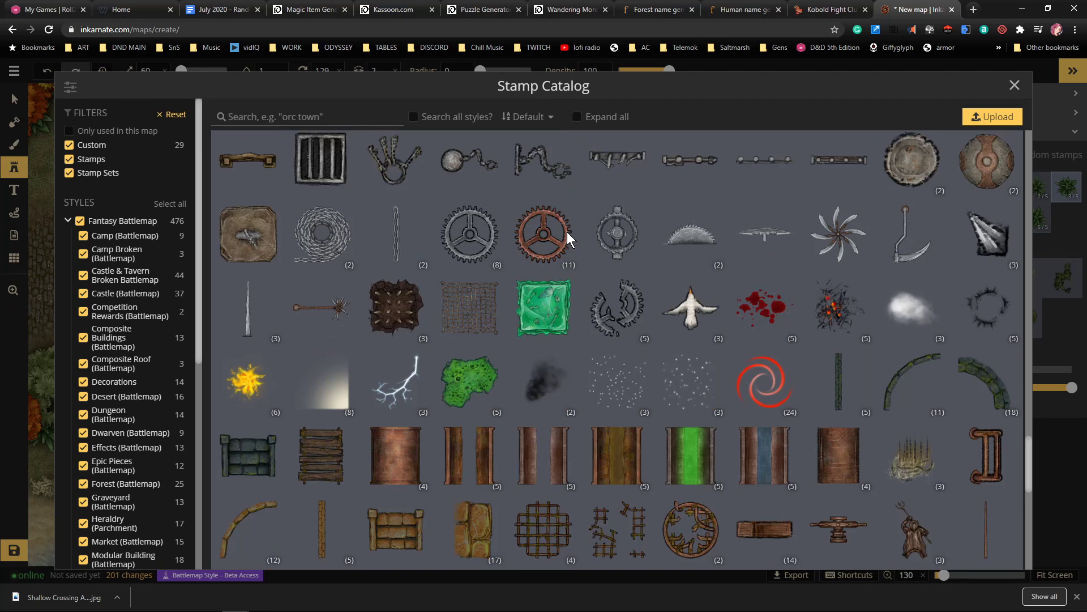
click(760, 309)
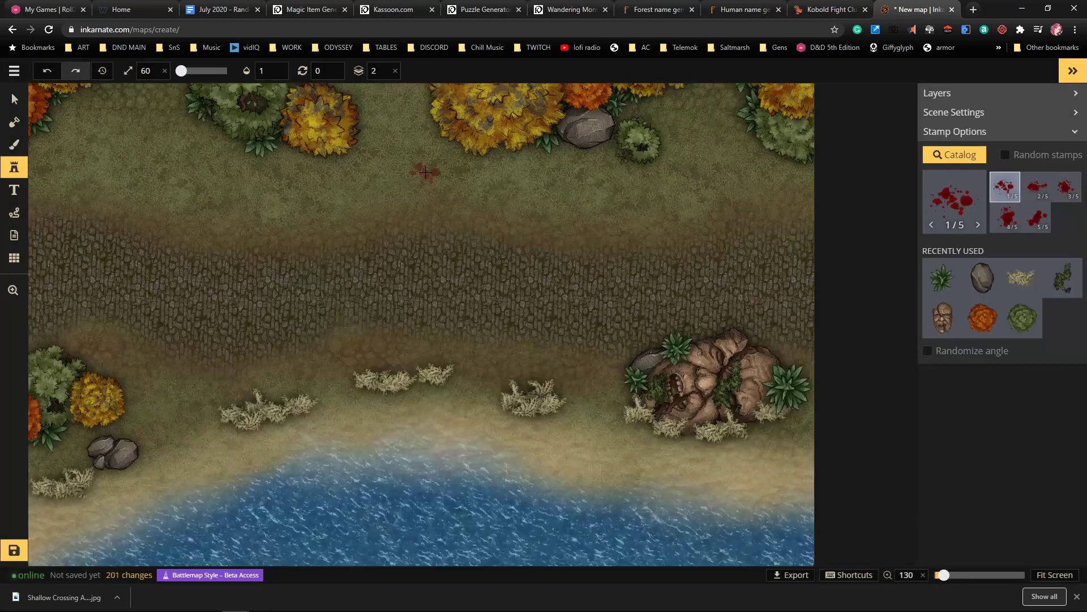
scroll(416, 162, down, 2)
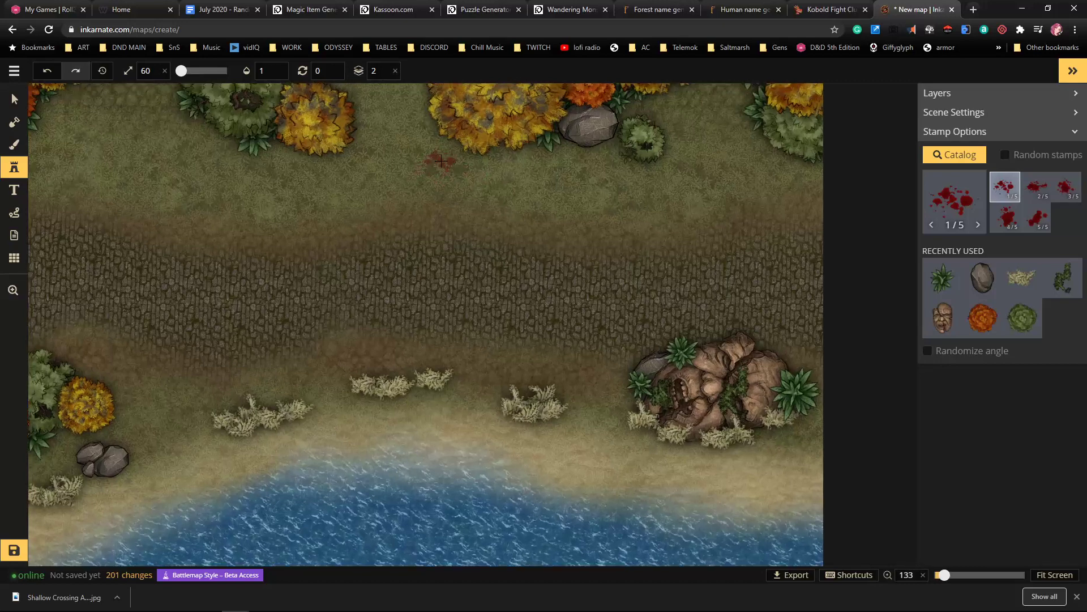
drag(425, 161, 456, 325)
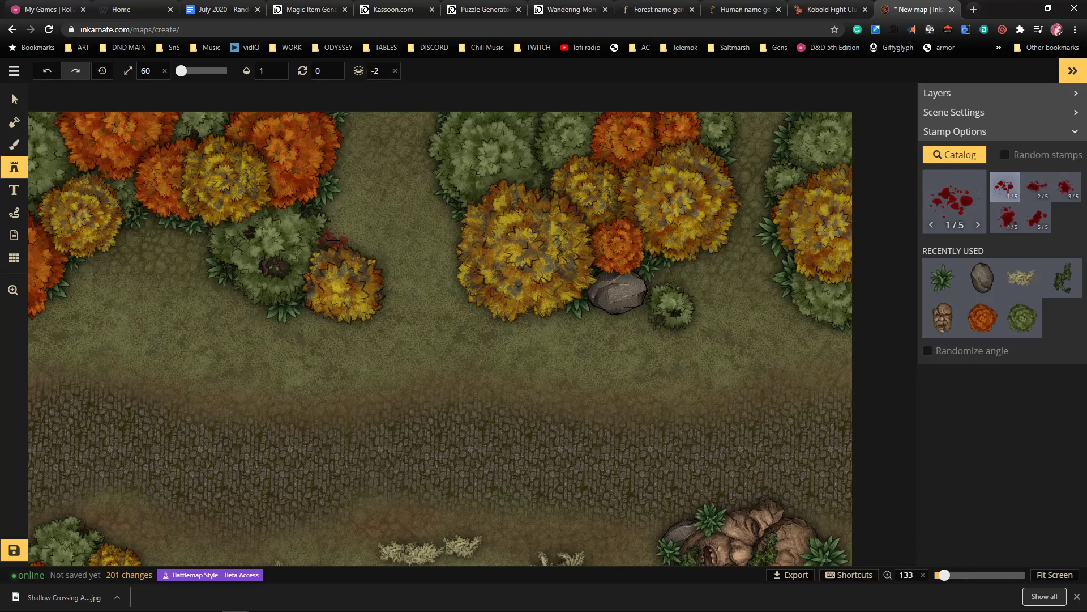
click(333, 240)
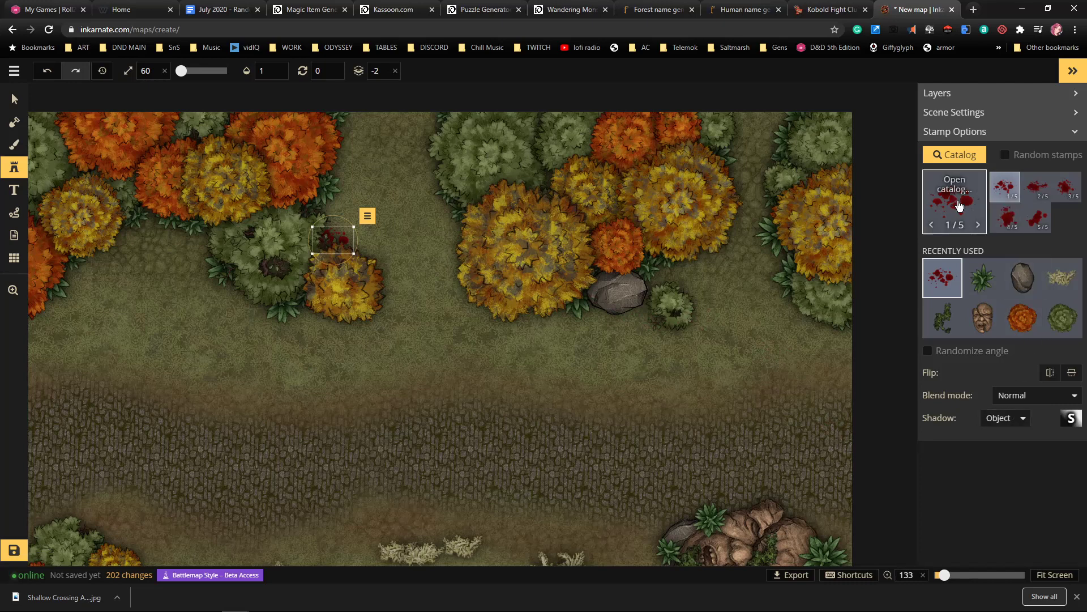
Find the Fallen Trees set in the stamp catalog and select its leafy green variant 6/8
click(956, 202)
scroll(572, 326, up, 2)
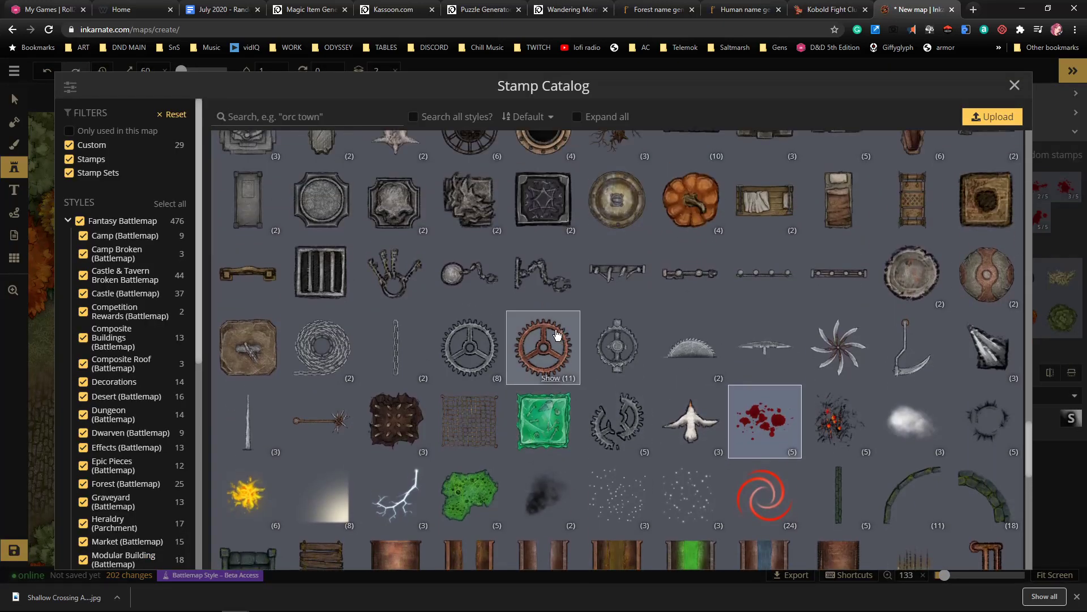
scroll(558, 336, up, 6)
scroll(614, 443, up, 6)
scroll(734, 449, up, 6)
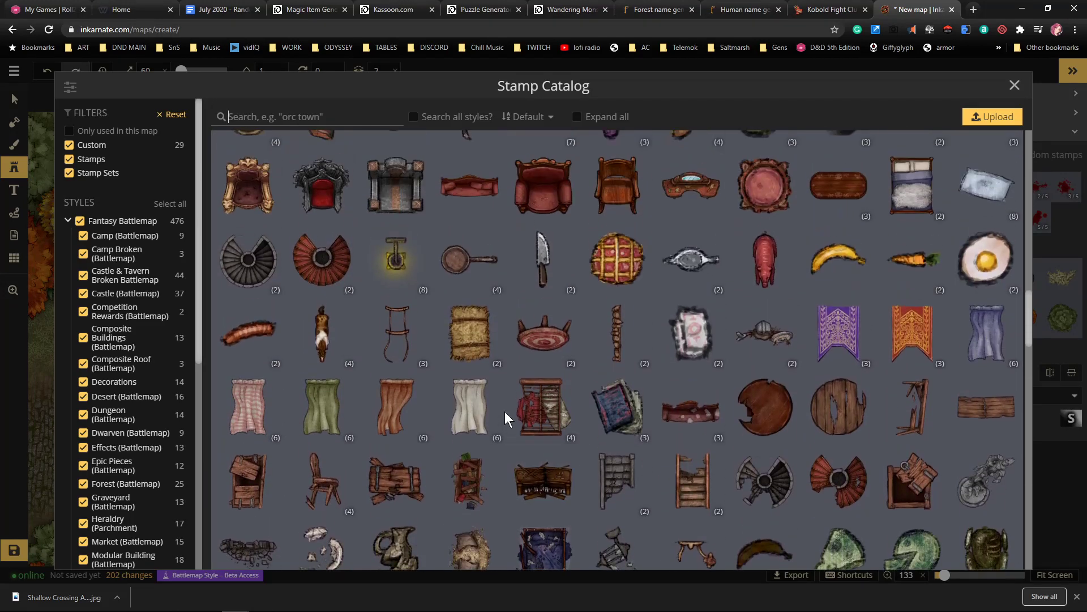
scroll(505, 411, up, 2)
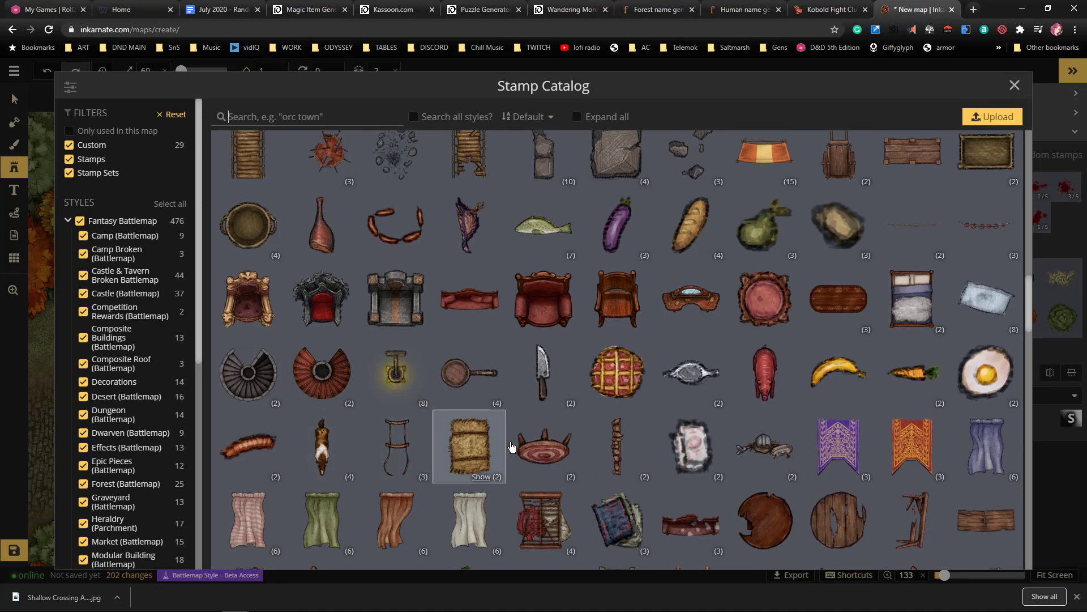
scroll(685, 403, up, 1)
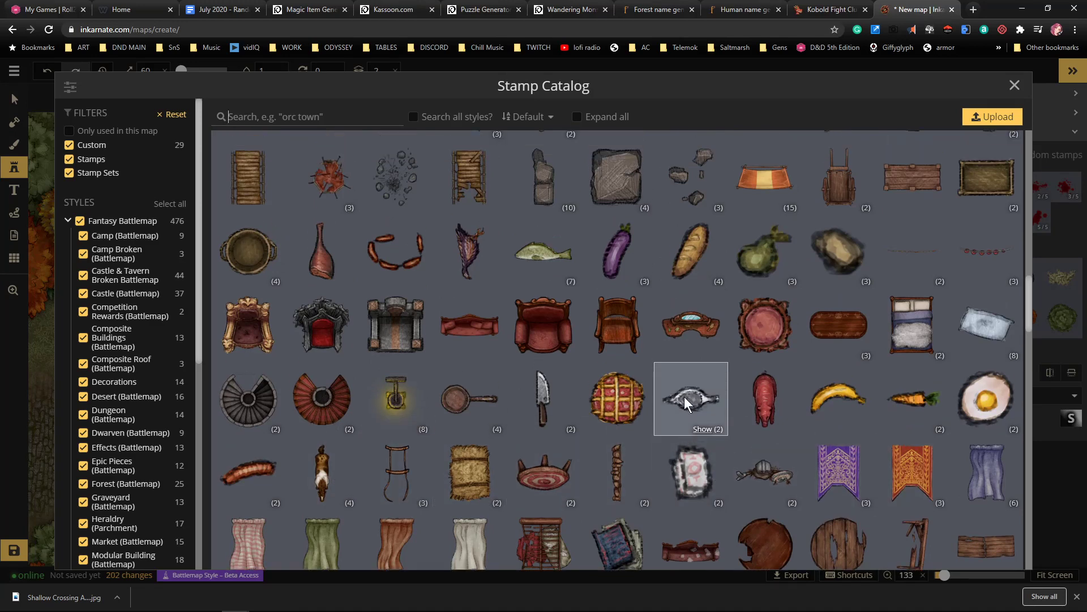
scroll(686, 403, up, 6)
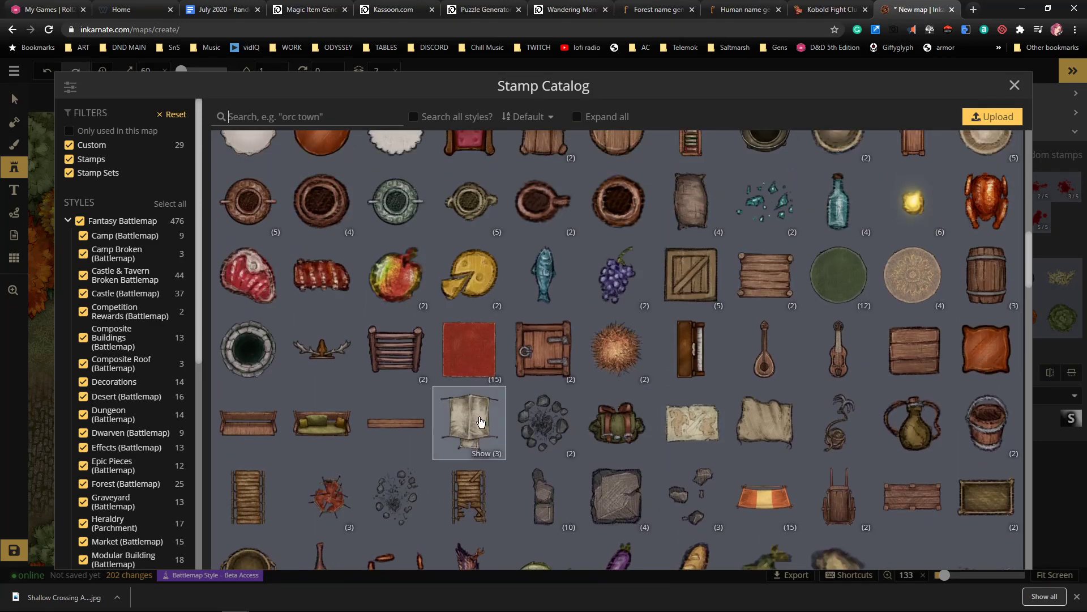
scroll(844, 376, up, 2)
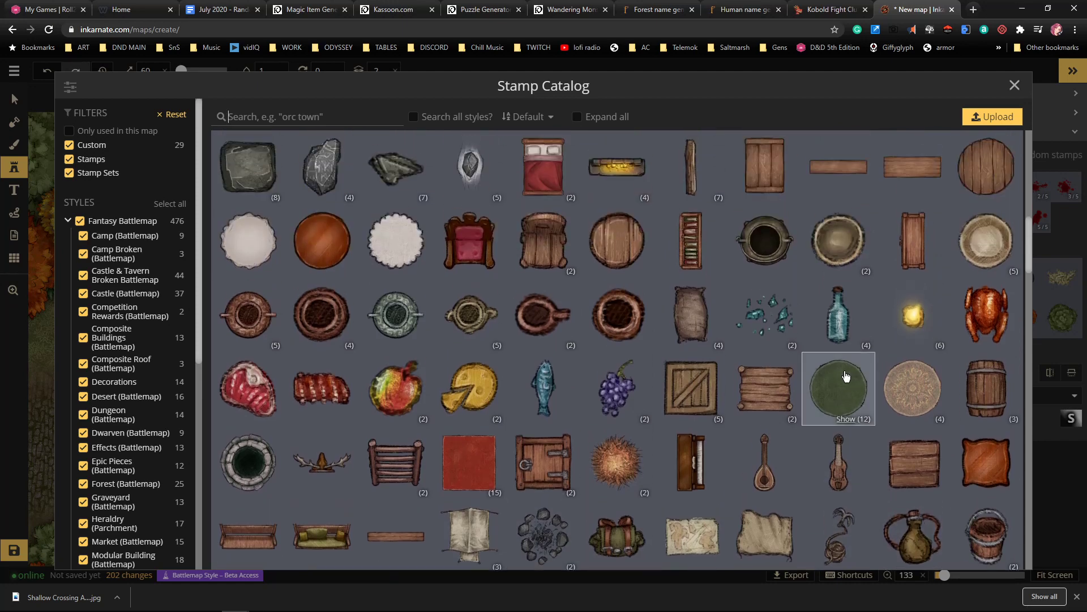
scroll(847, 376, up, 4)
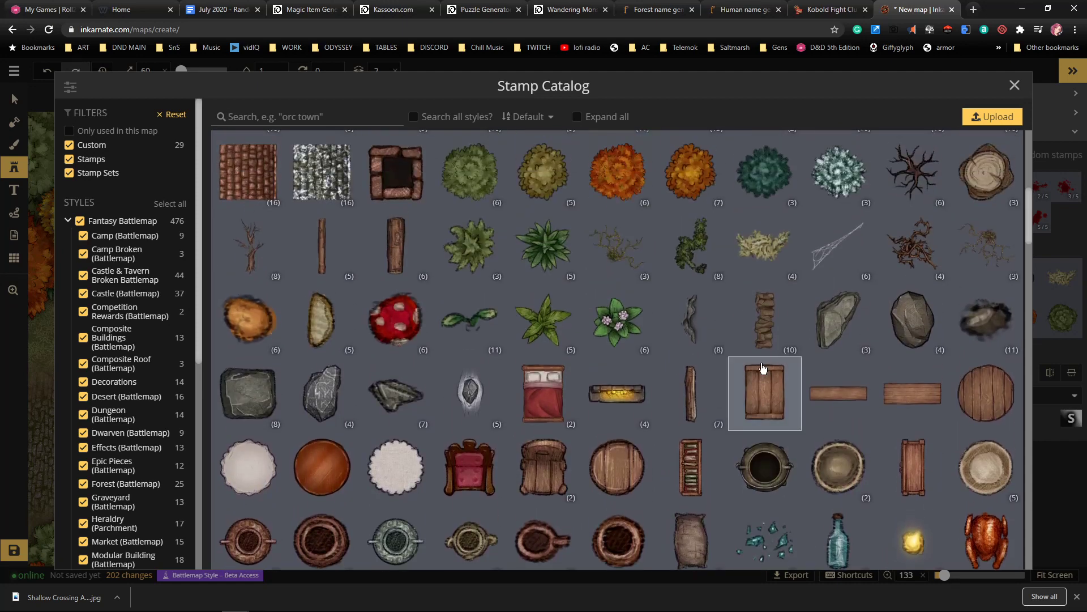
scroll(466, 314, up, 1)
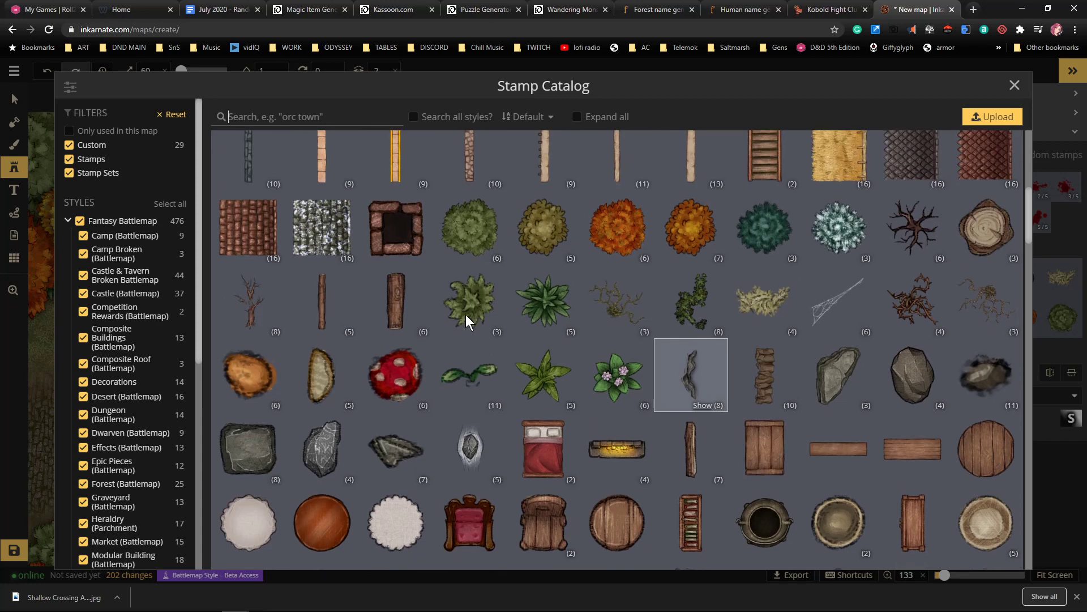
click(252, 315)
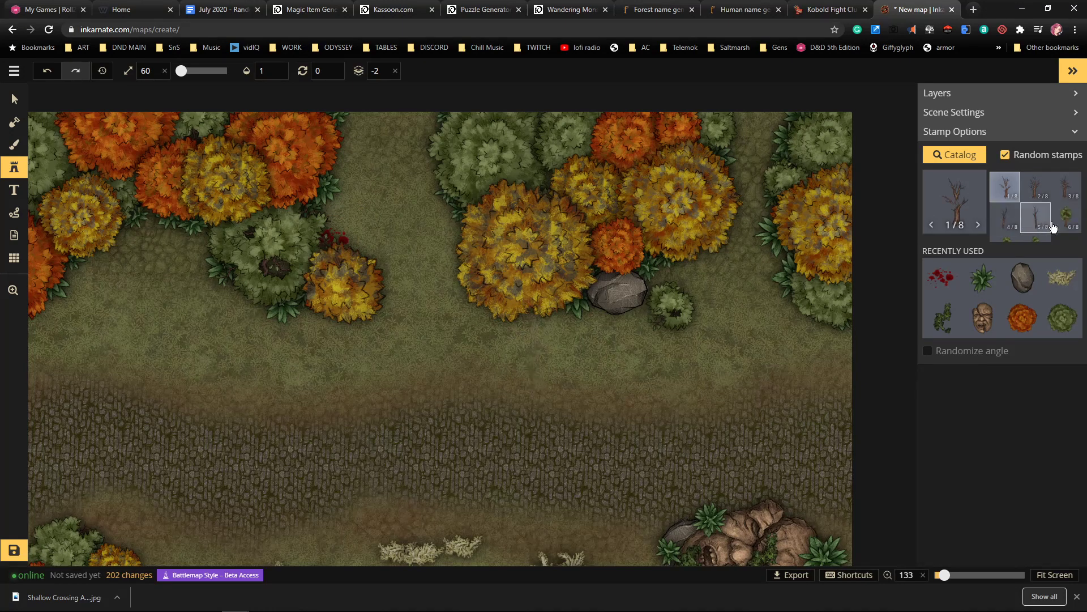
click(1066, 217)
Place the fallen tree at size 80, rotated to 105, on layer -2 at the northwest grove's eastern edge and deselect it
scroll(420, 324, down, 1)
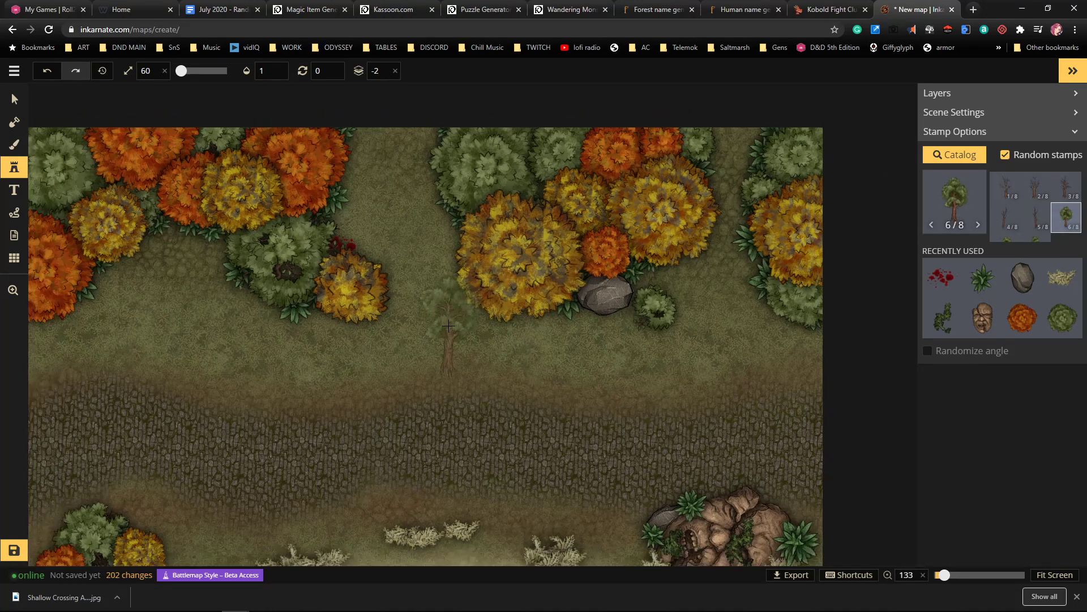
scroll(420, 324, down, 2)
scroll(417, 324, up, 7)
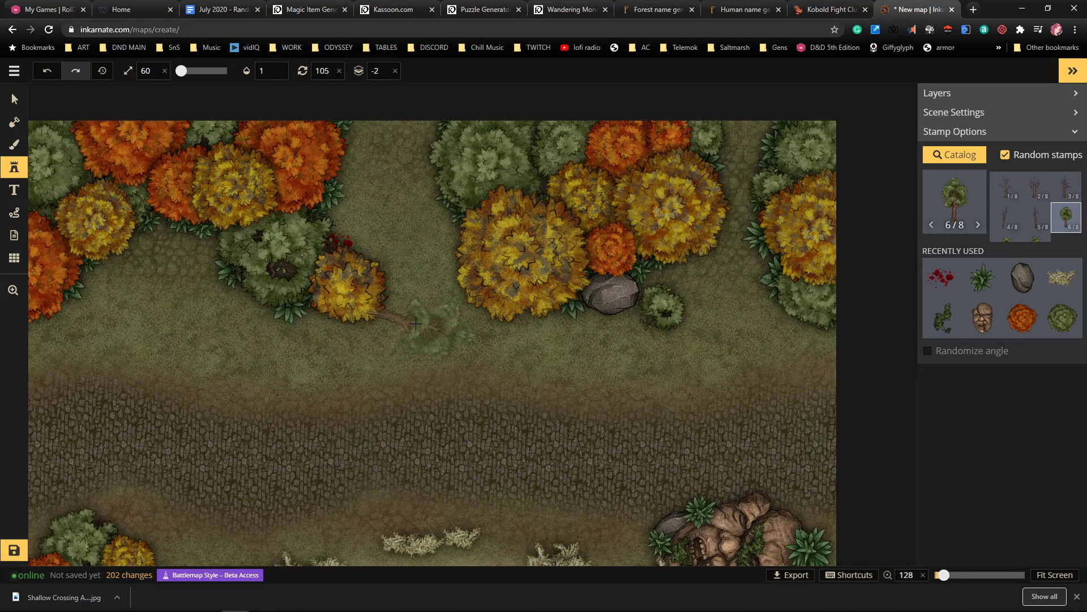
scroll(414, 324, up, 10)
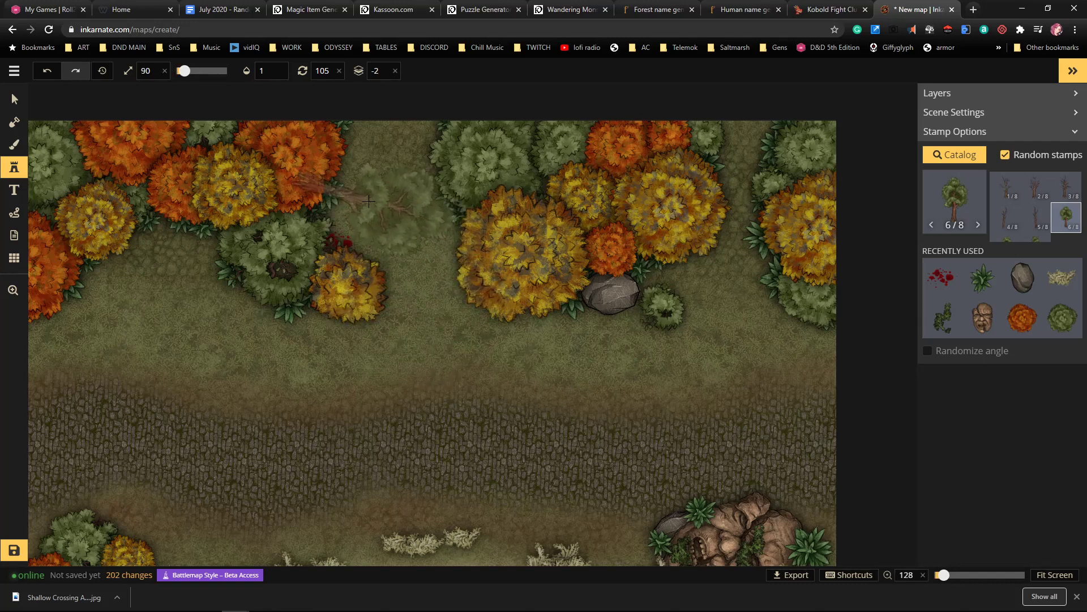
scroll(363, 201, down, 1)
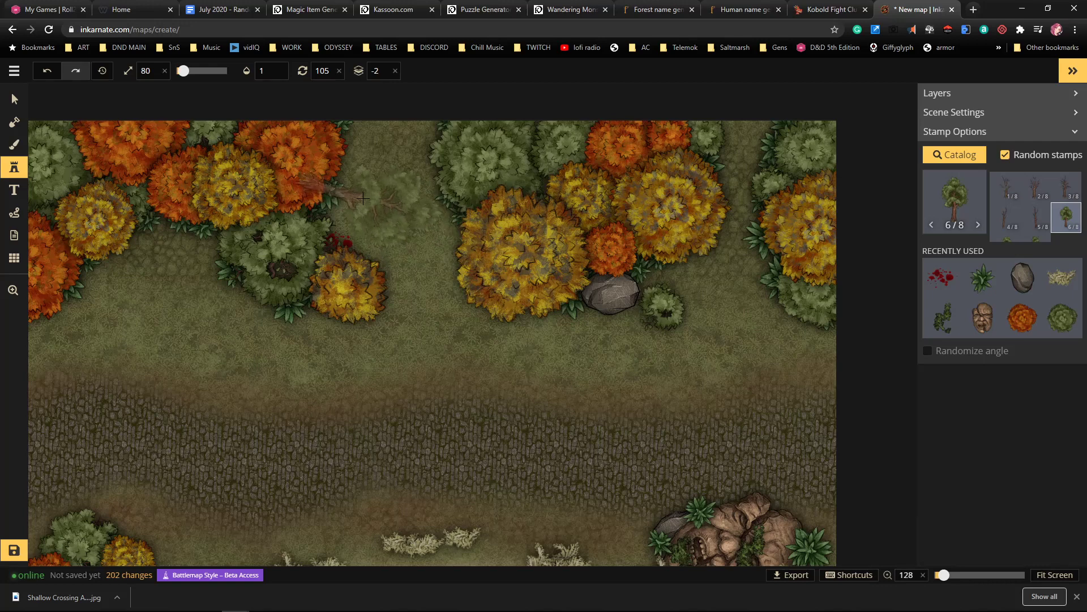
click(363, 199)
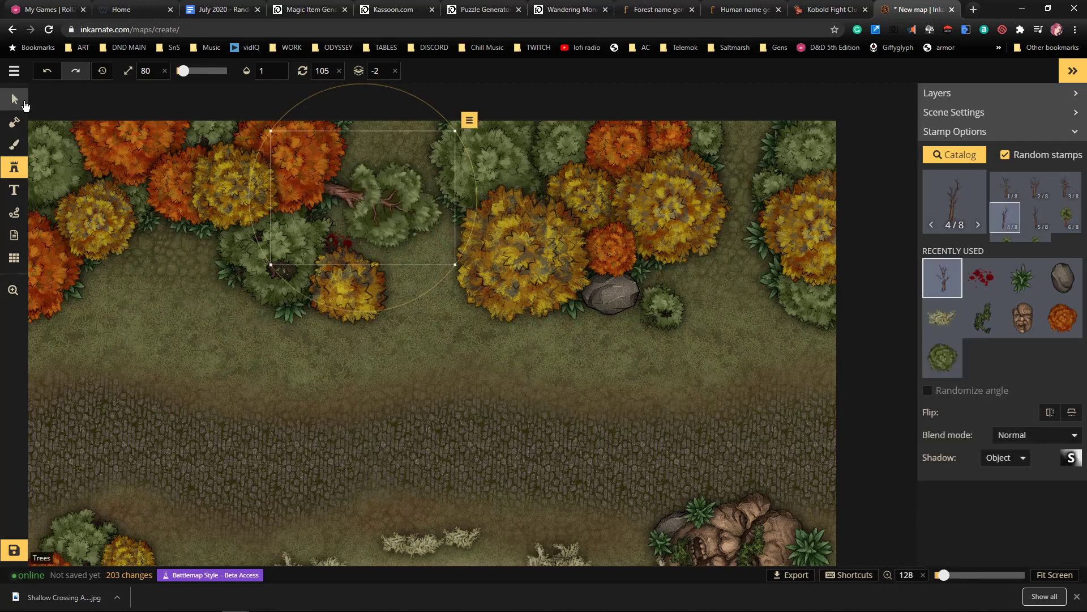
click(14, 99)
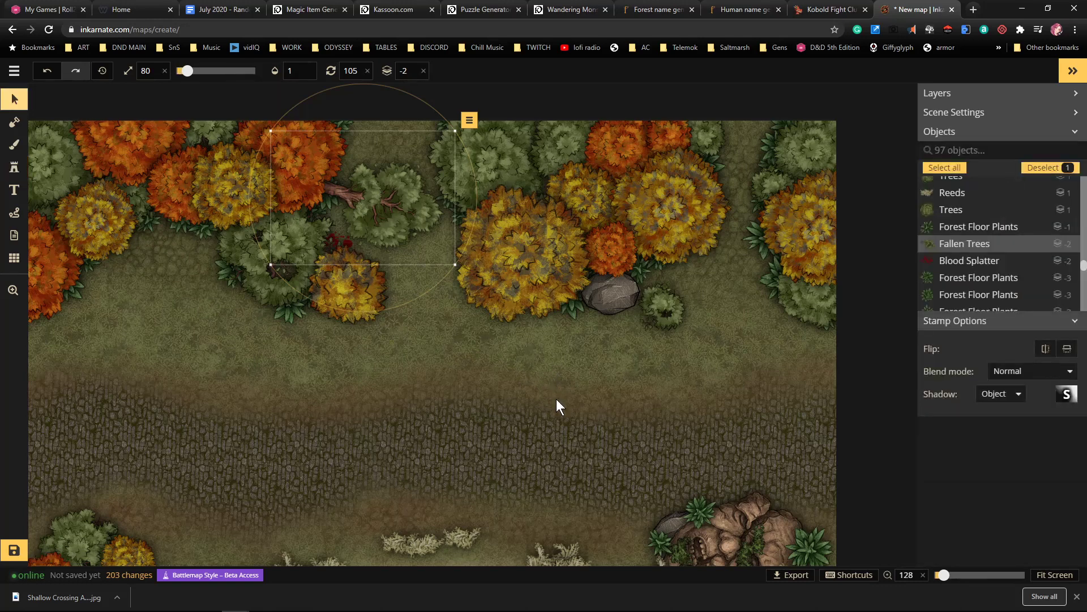
click(498, 394)
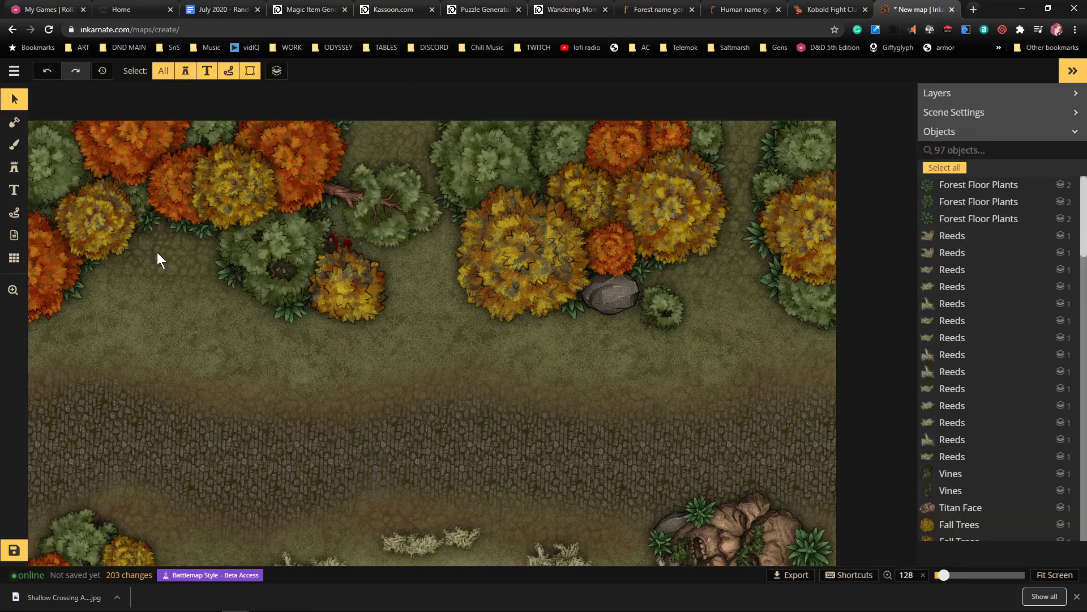
Choose the dark brown dirt texture and brush it on the foreground at size 130 and opacity 0.36 over the grass south of the northwest grove
click(19, 151)
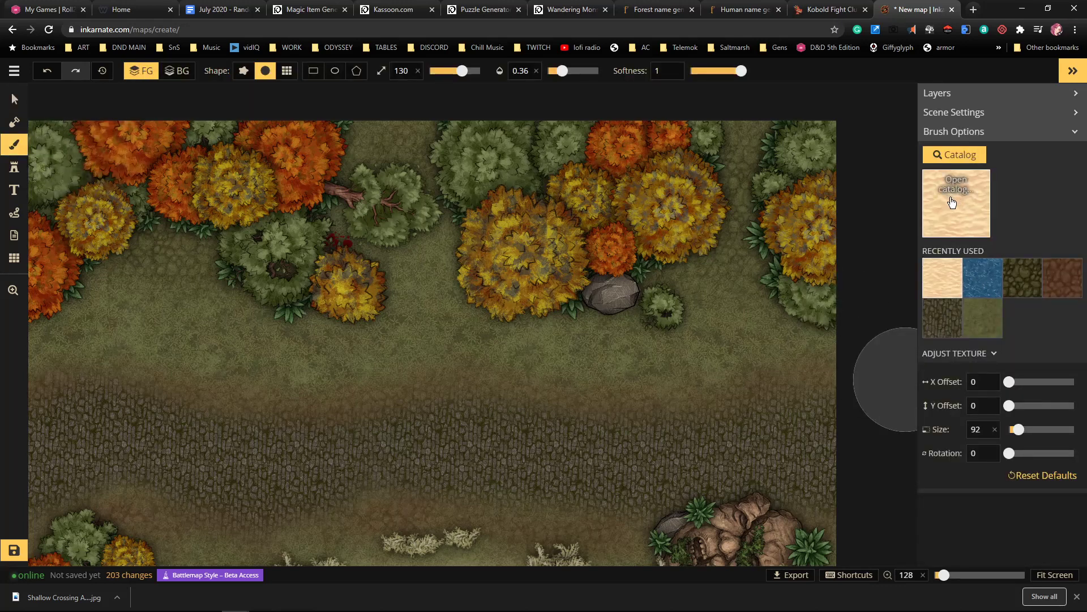
click(956, 198)
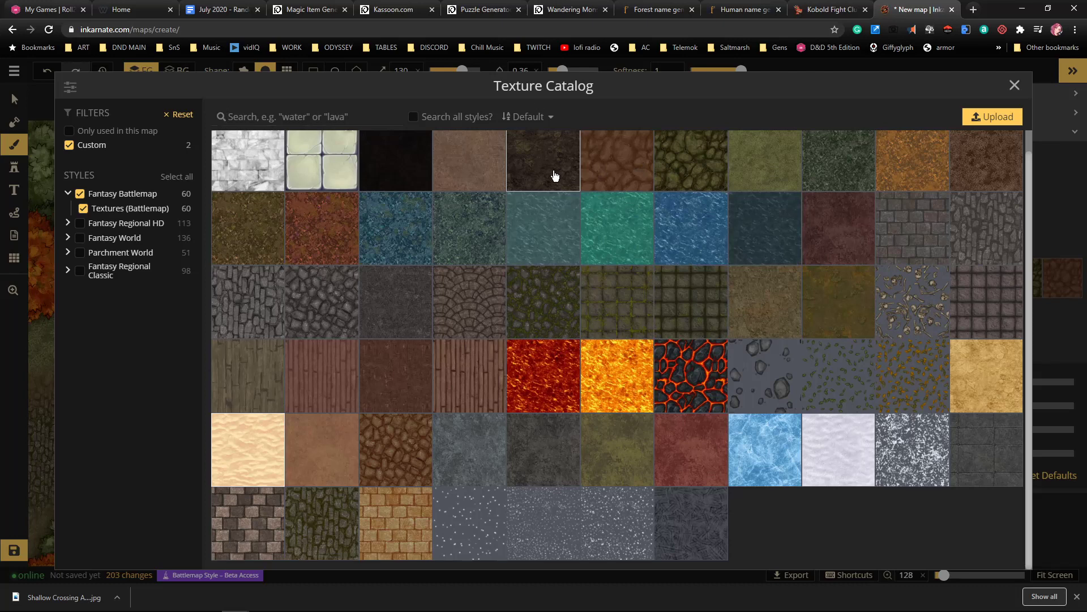
click(557, 176)
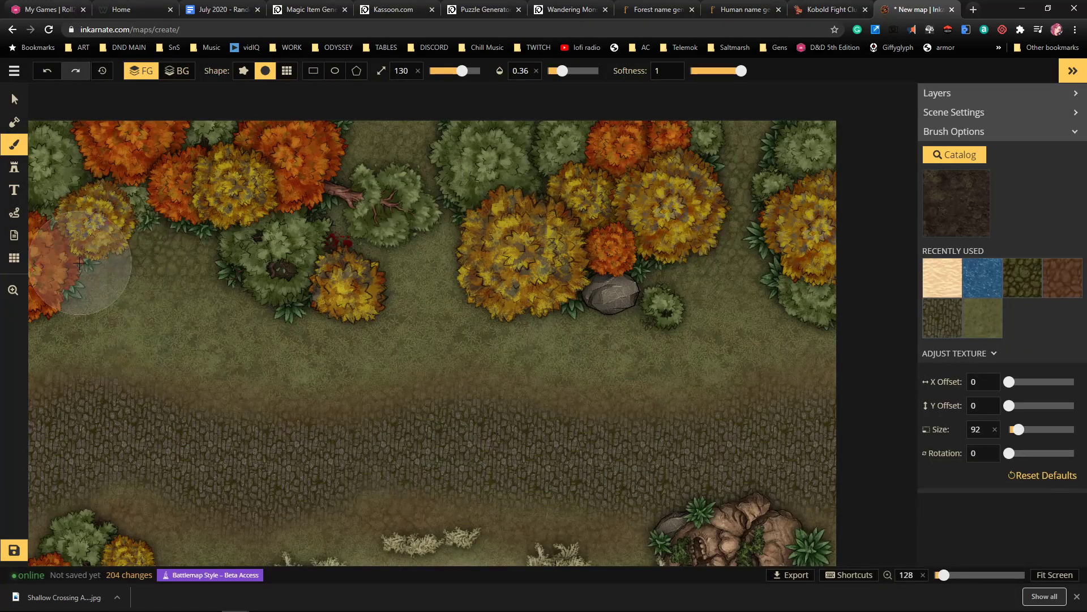
mouse_move(257, 290)
mouse_down()
mouse_move(124, 262)
mouse_move(222, 249)
mouse_move(277, 285)
mouse_move(261, 302)
mouse_move(155, 268)
mouse_move(90, 279)
mouse_move(395, 229)
mouse_move(314, 275)
mouse_move(174, 268)
mouse_move(238, 332)
mouse_move(106, 311)
mouse_move(87, 327)
mouse_move(165, 374)
mouse_move(172, 309)
mouse_move(332, 361)
mouse_move(461, 364)
mouse_up()
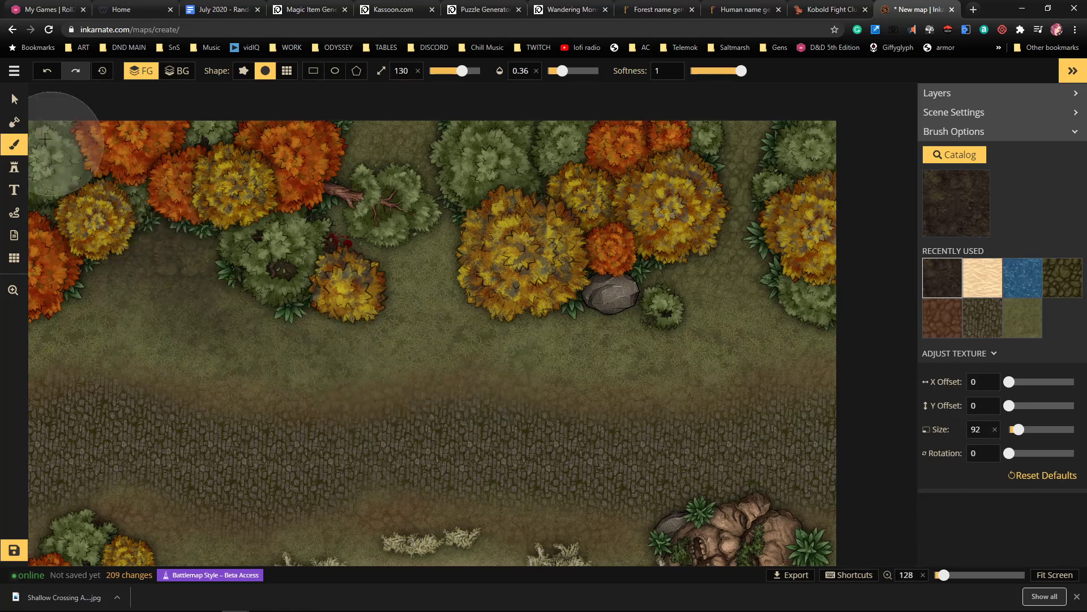
click(14, 121)
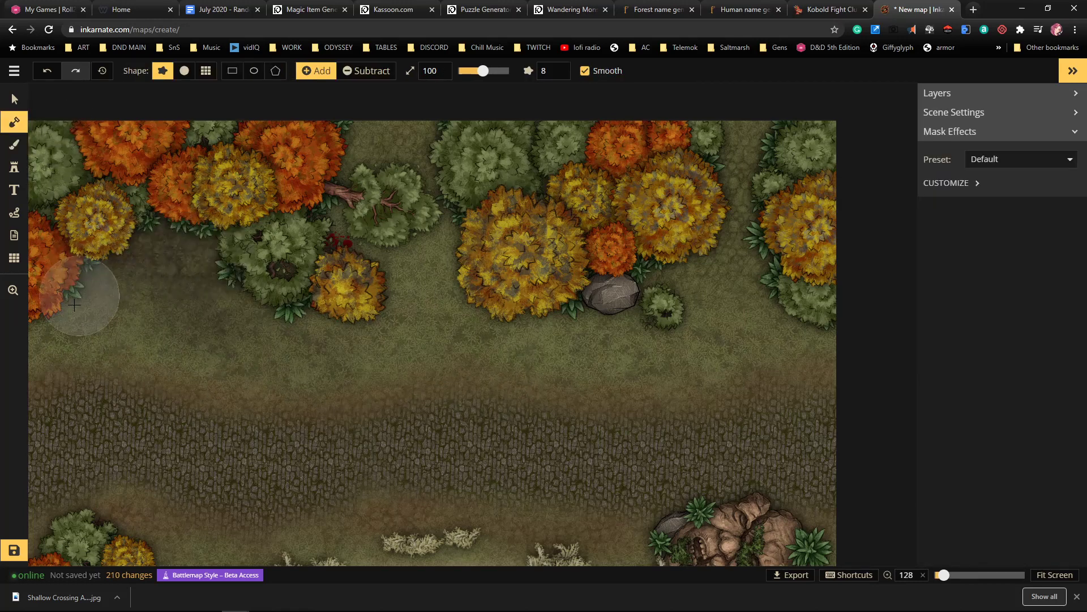
click(177, 274)
click(238, 286)
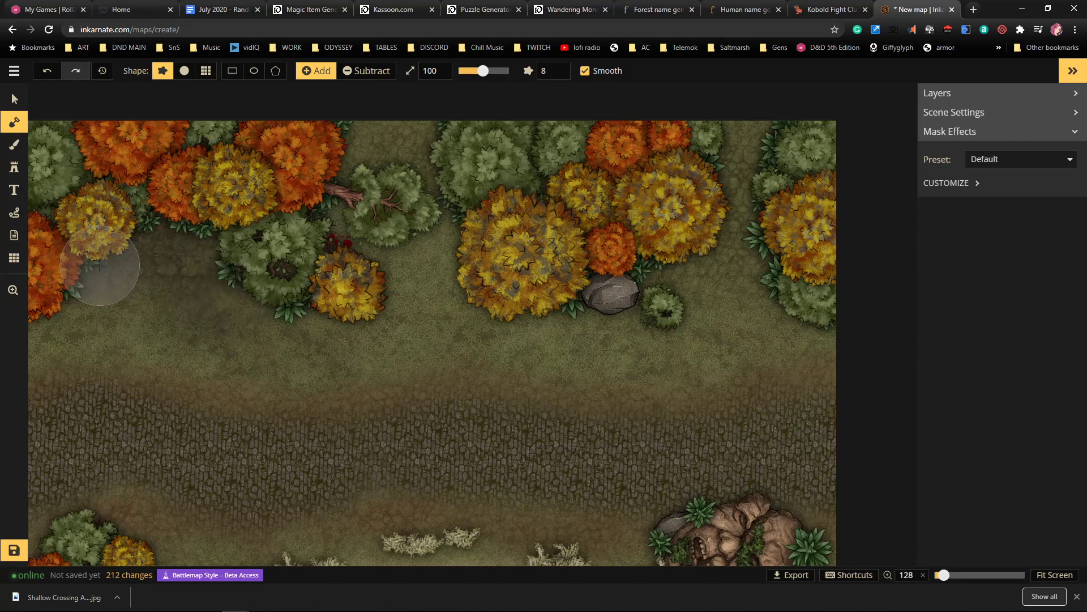
click(14, 145)
click(18, 165)
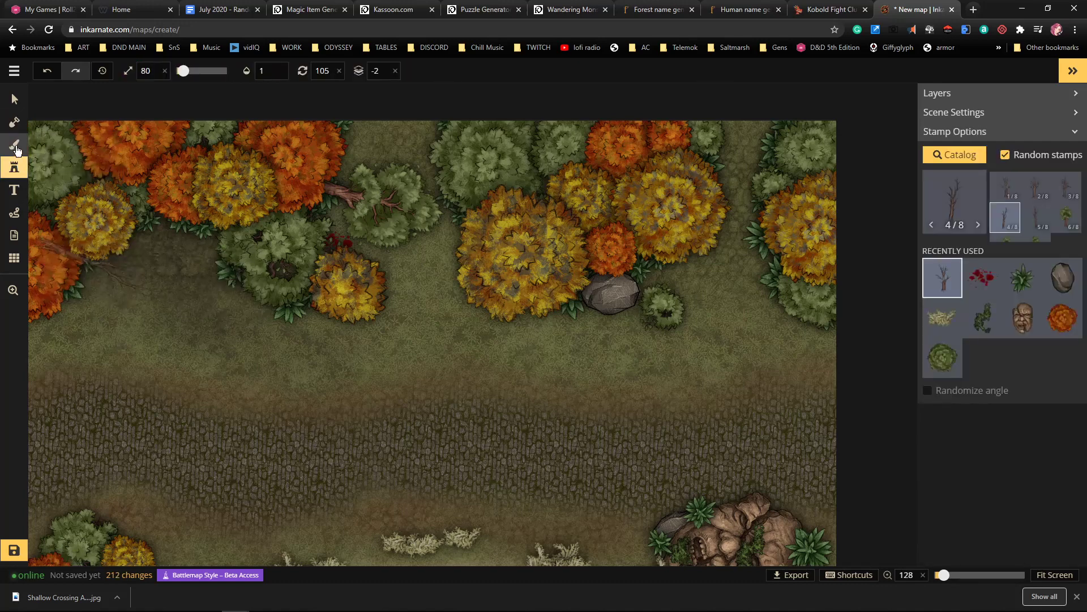
Brush the dark dirt texture on the foreground along the middle of the road's northern edge at opacity 0.36
click(14, 145)
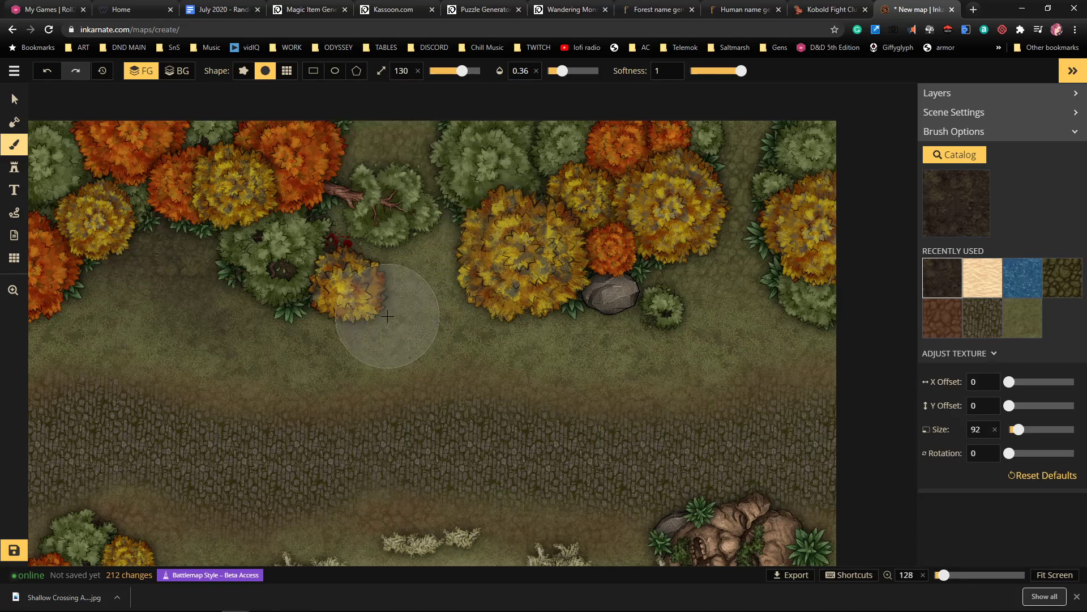
click(189, 72)
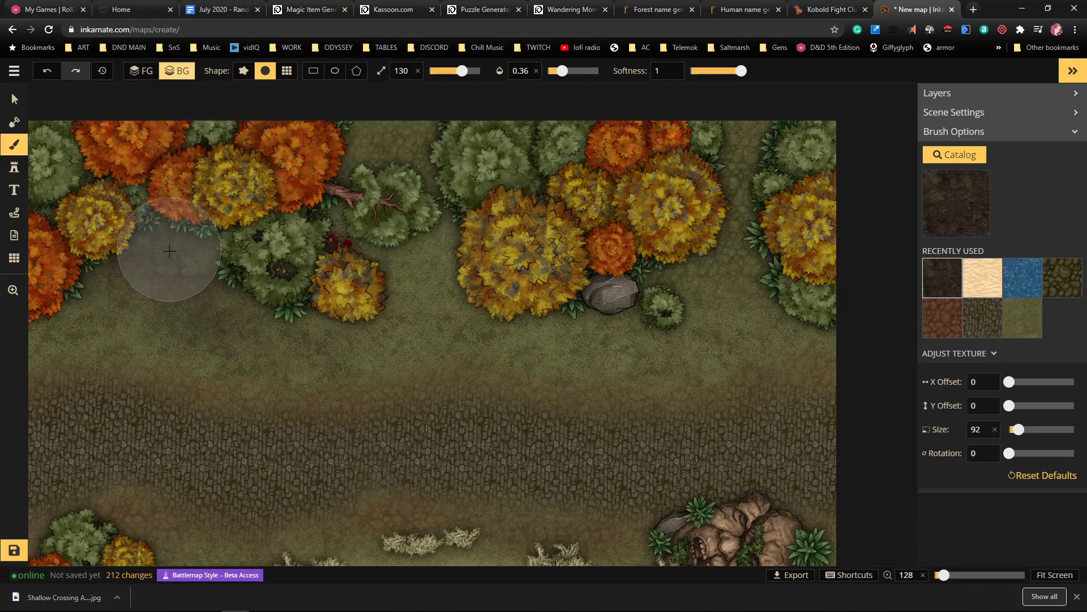
click(139, 74)
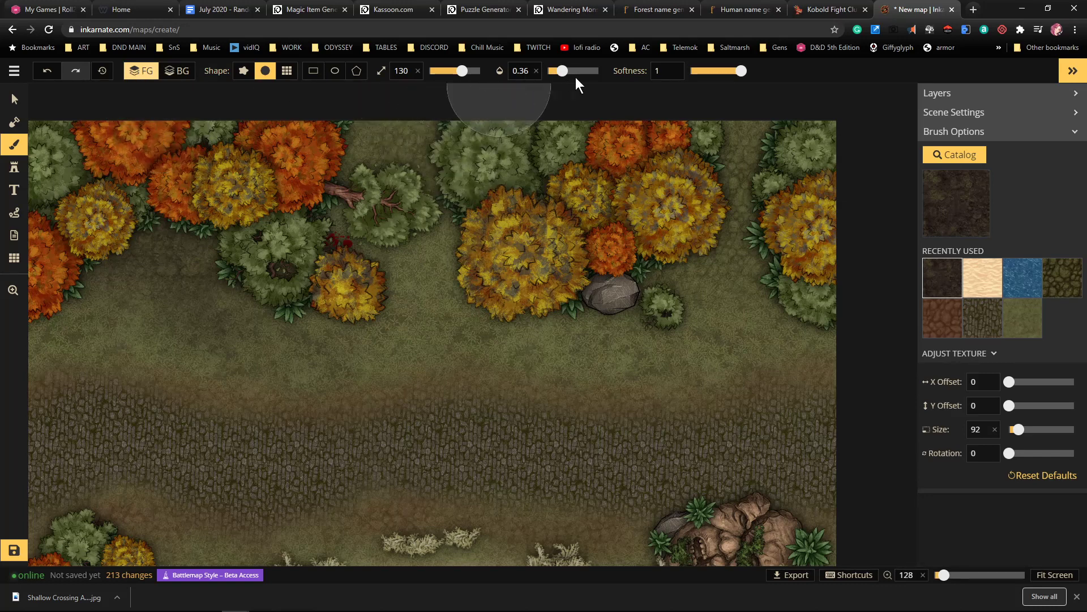
mouse_move(473, 400)
mouse_down()
mouse_move(415, 343)
mouse_move(381, 391)
mouse_move(395, 439)
mouse_move(426, 475)
mouse_move(468, 386)
mouse_move(507, 363)
mouse_up()
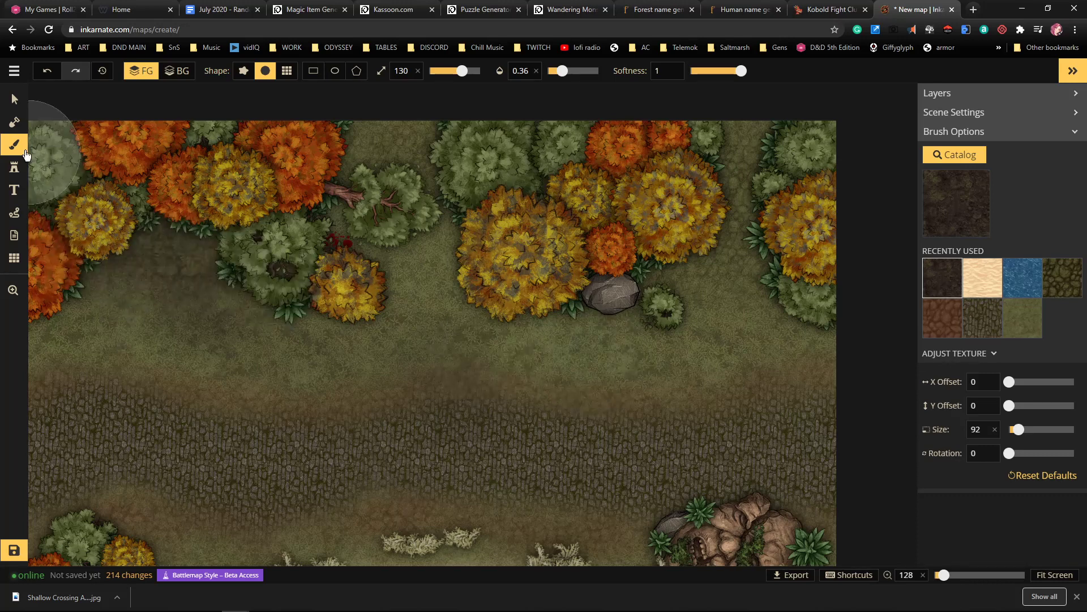
Try to subtract a small patch of the foreground mask at size 30 just east of the small yellow tree, and undo it
click(14, 125)
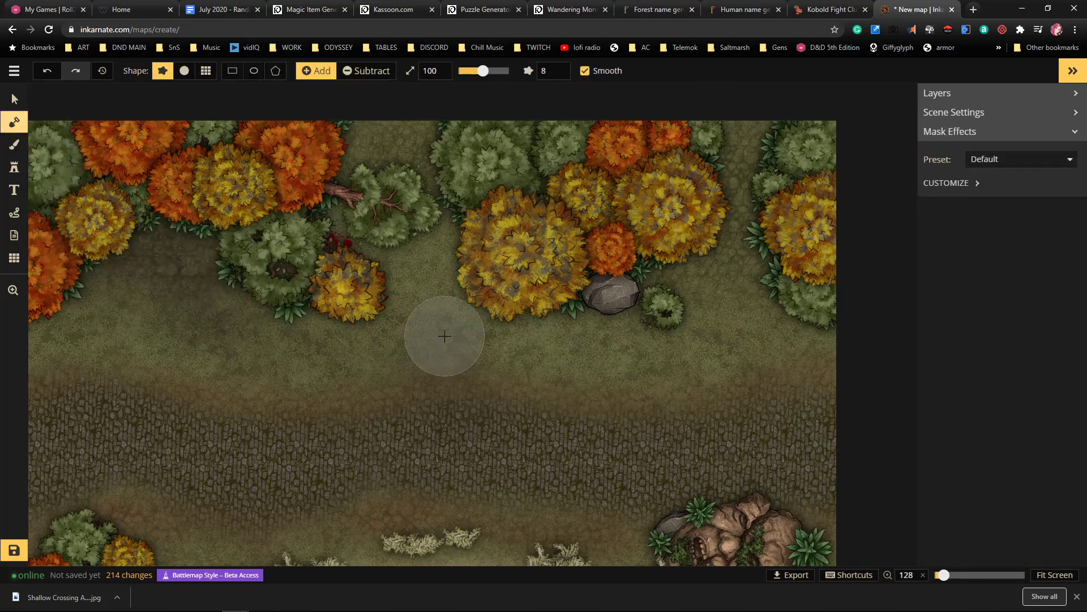
click(380, 368)
click(365, 70)
drag(418, 283, 402, 321)
key(ctrl+z)
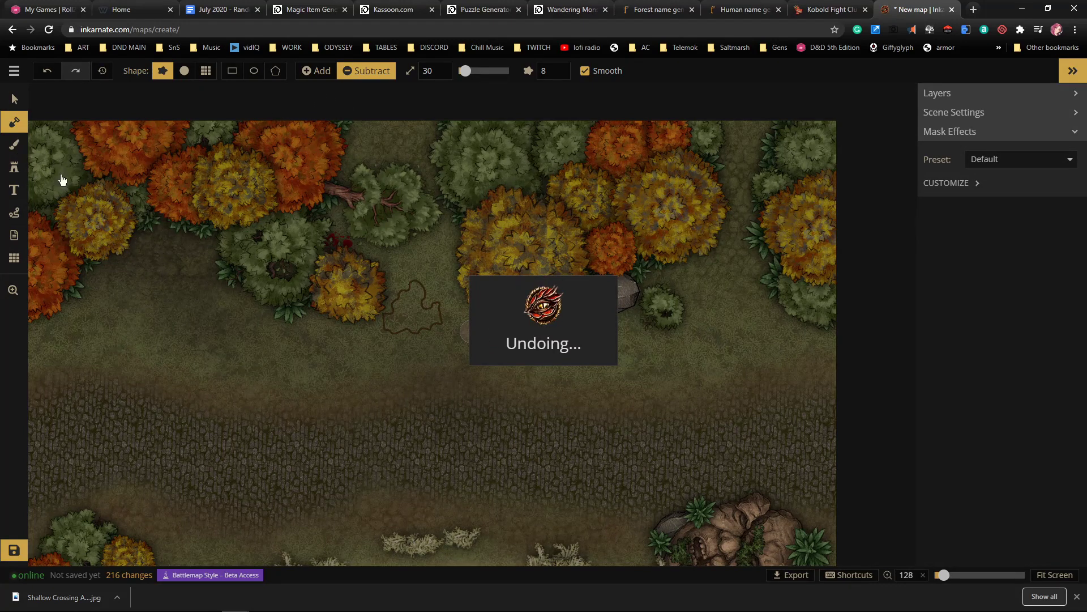
Reselect the dark dirt texture and brush it over the foreground grass north of the road and along the verge south of it
key(b)
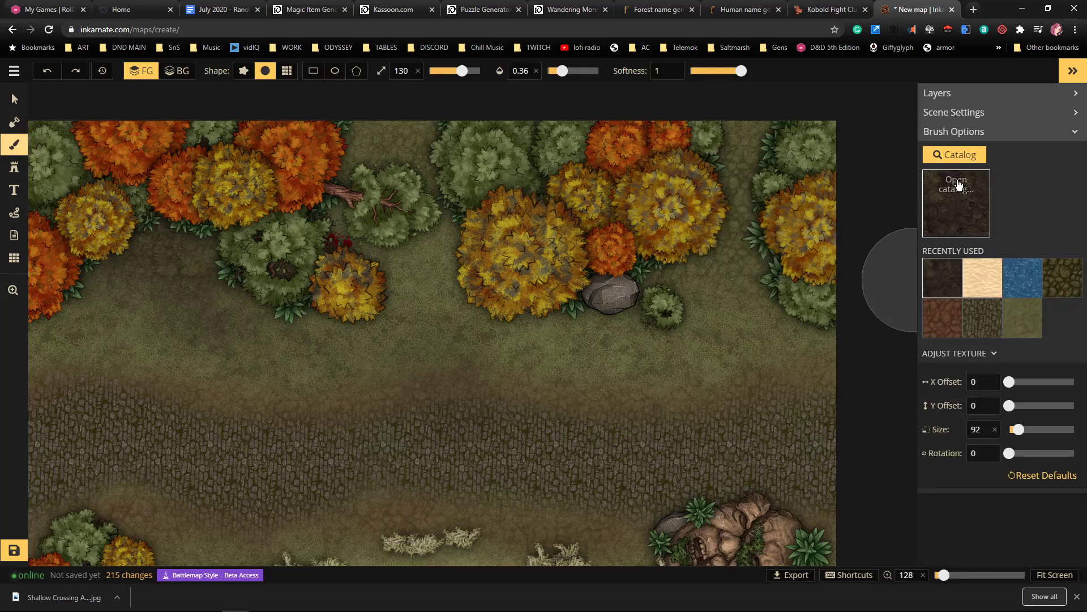
click(960, 94)
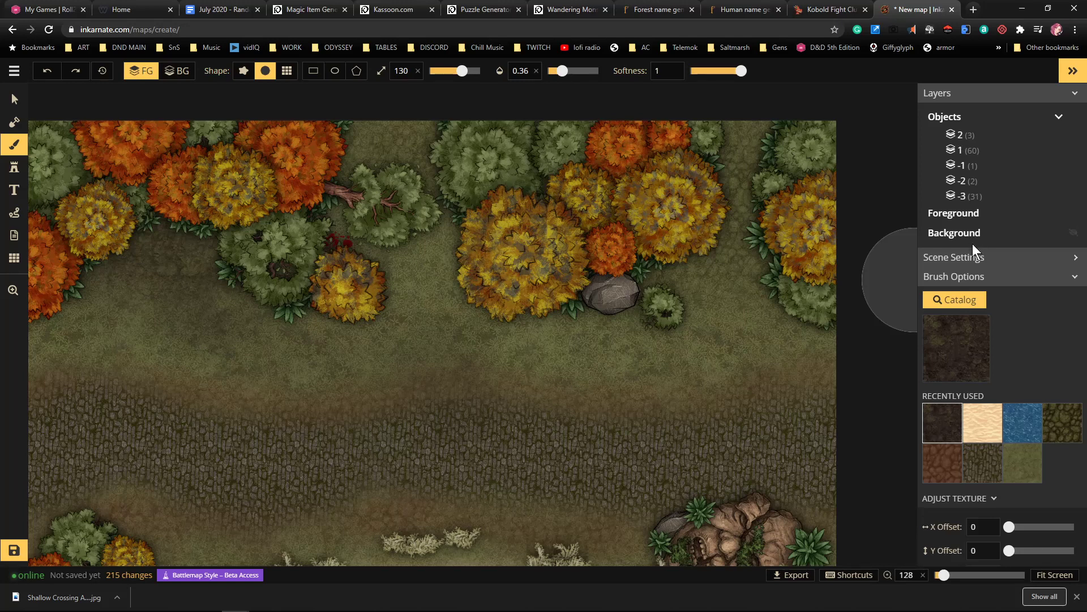
click(944, 117)
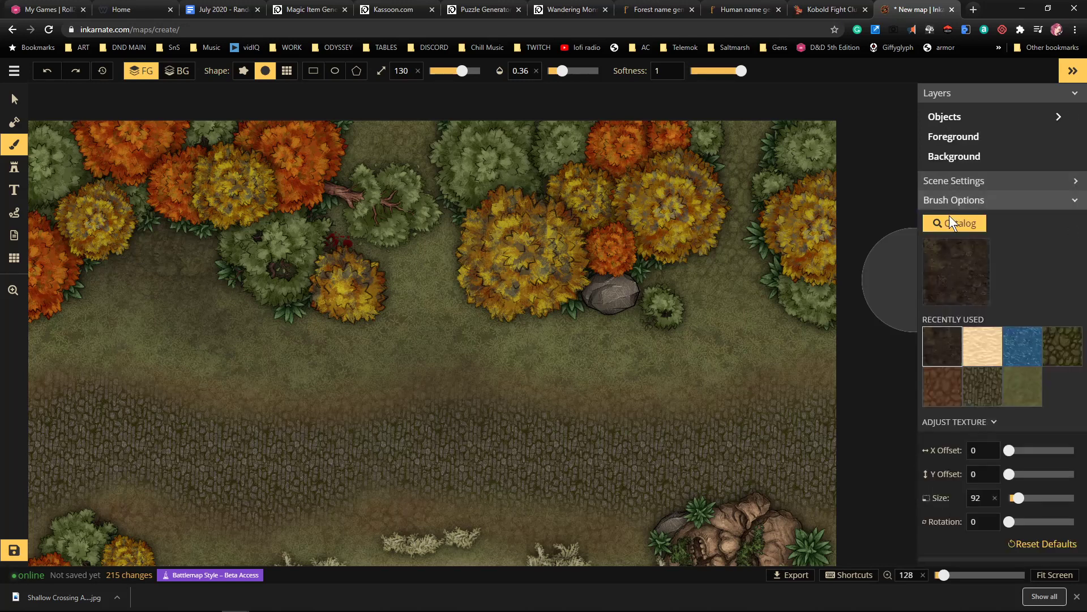
click(951, 183)
click(951, 183)
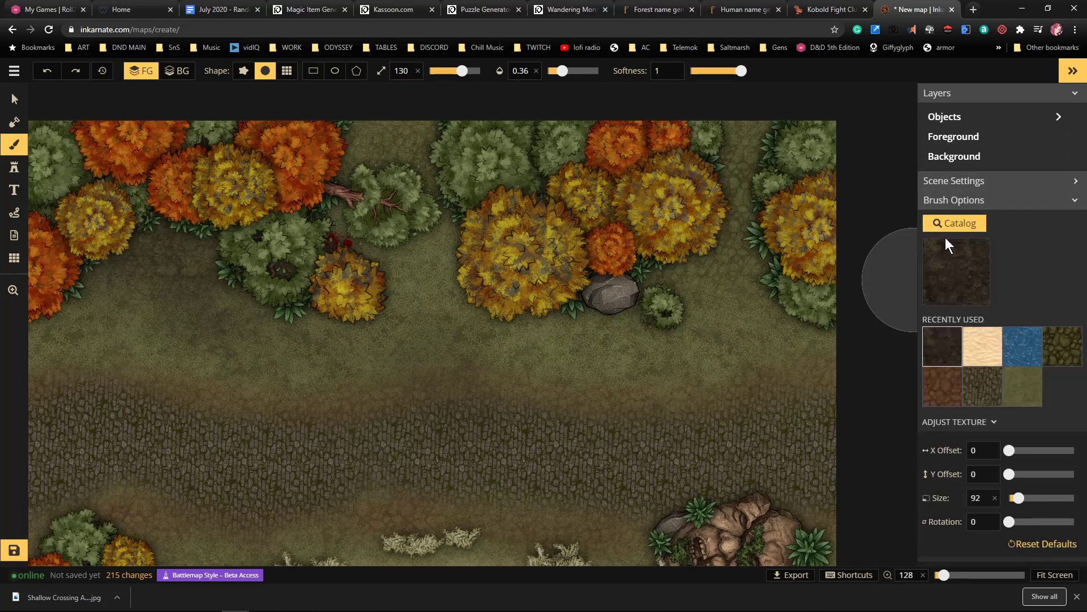
click(961, 262)
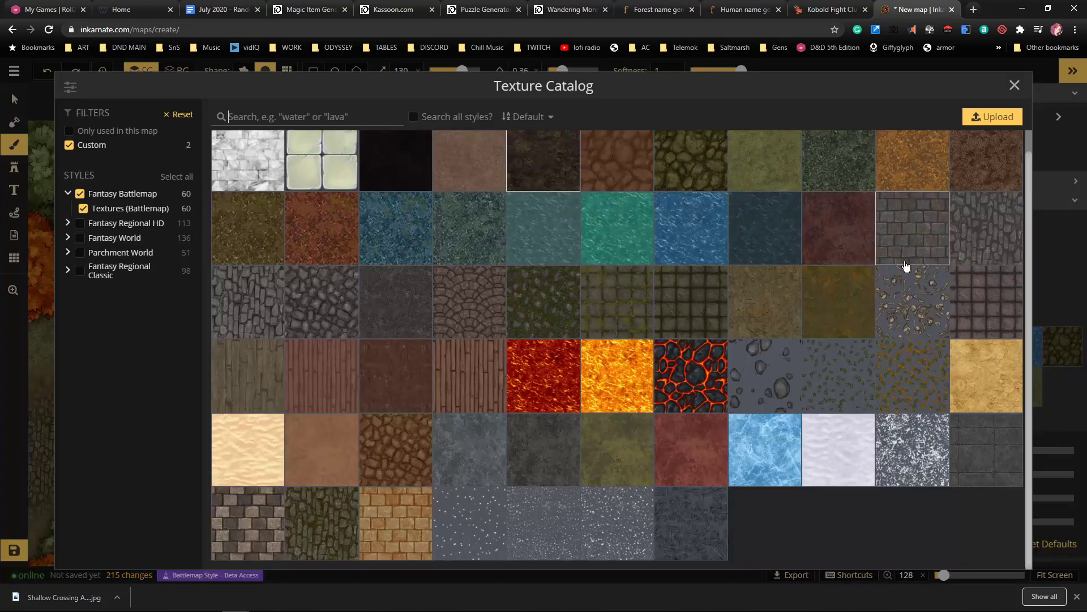
click(549, 163)
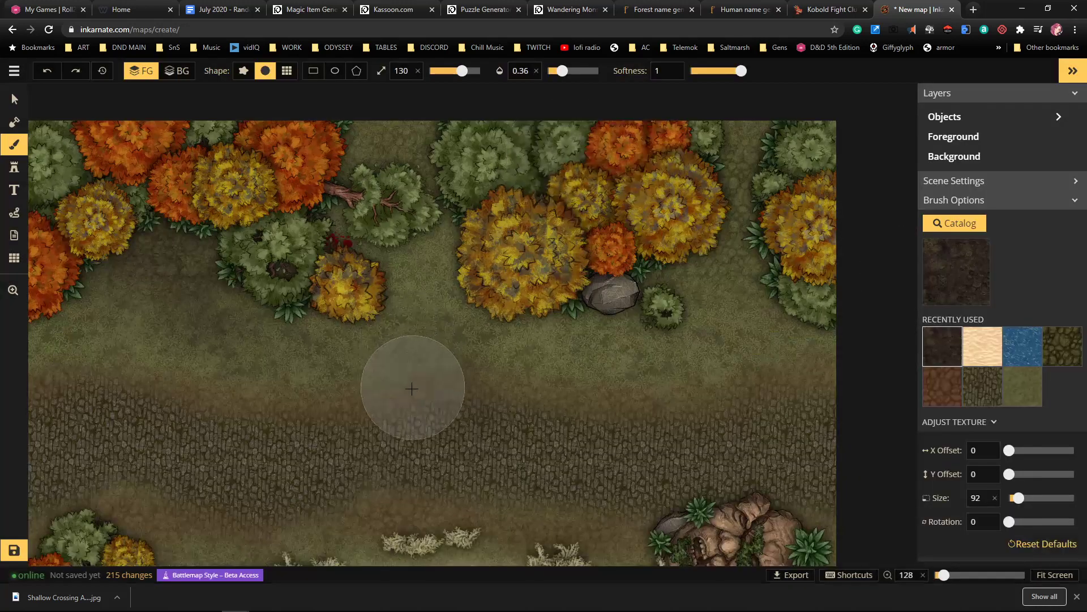
drag(410, 389, 594, 195)
key(ctrl+z)
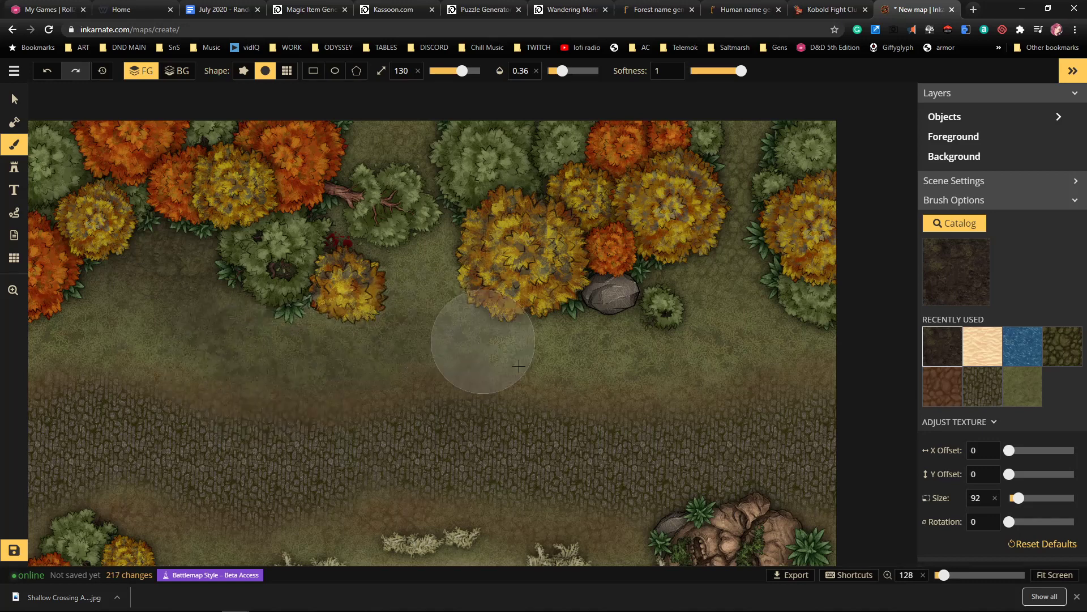
drag(581, 370, 580, 243)
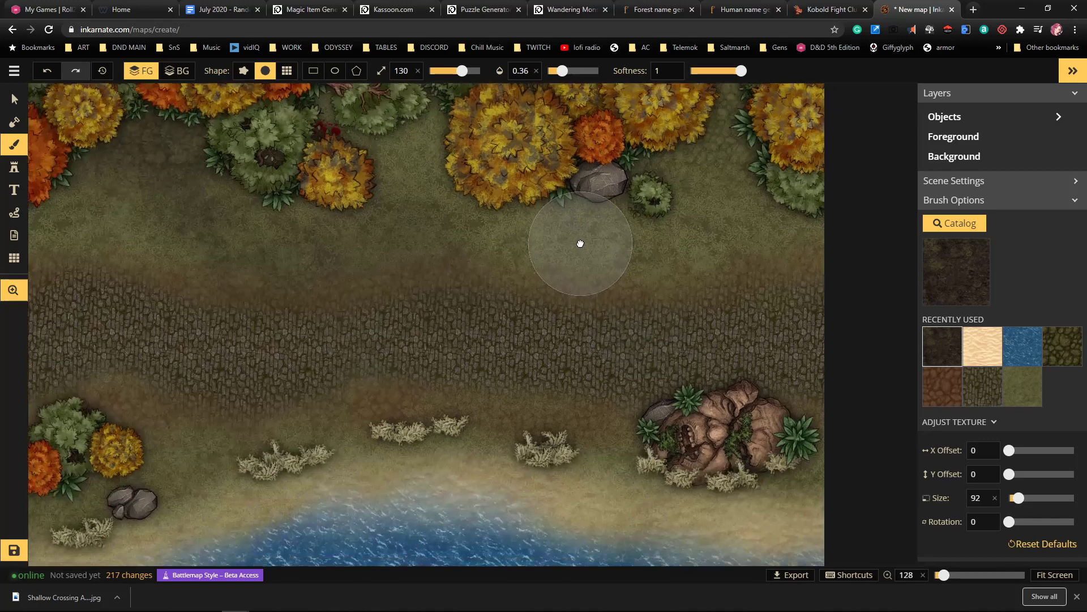
drag(274, 429, 392, 412)
click(117, 178)
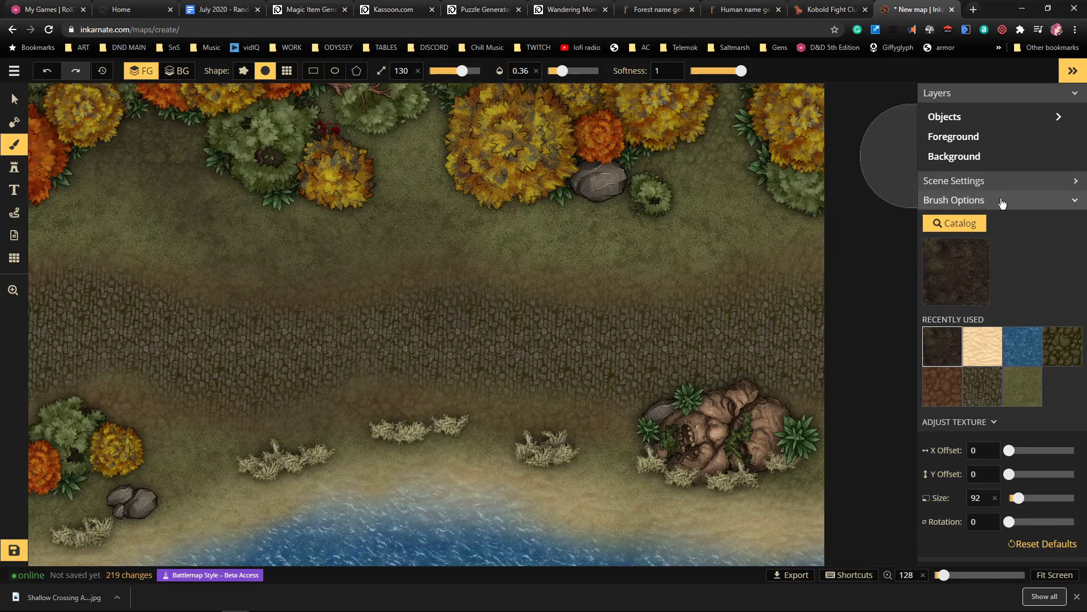
Set the texture brush's opacity to 0.44
click(562, 72)
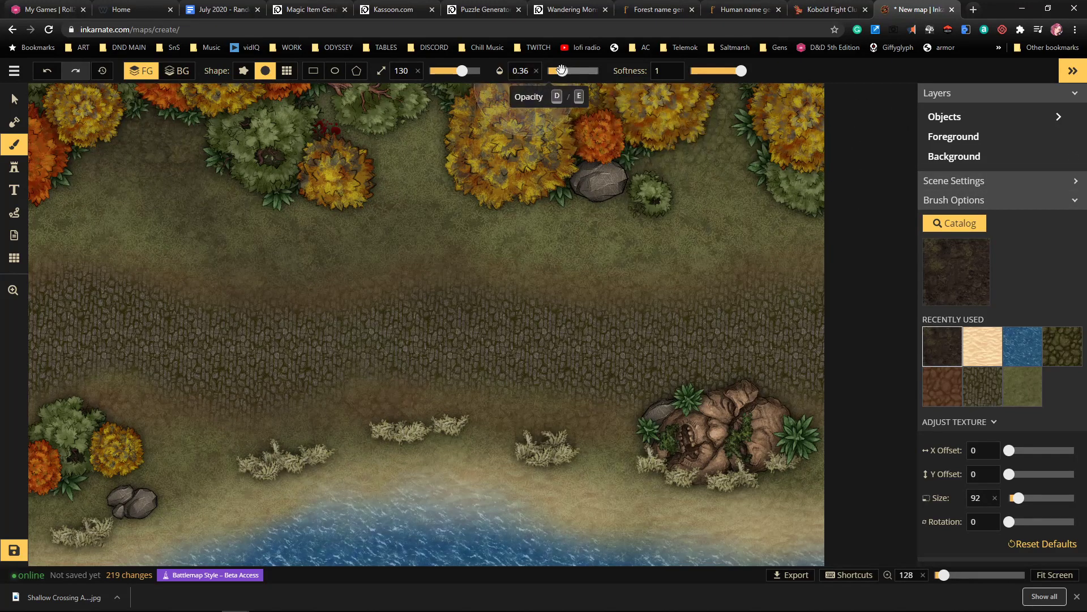
drag(566, 80, 570, 80)
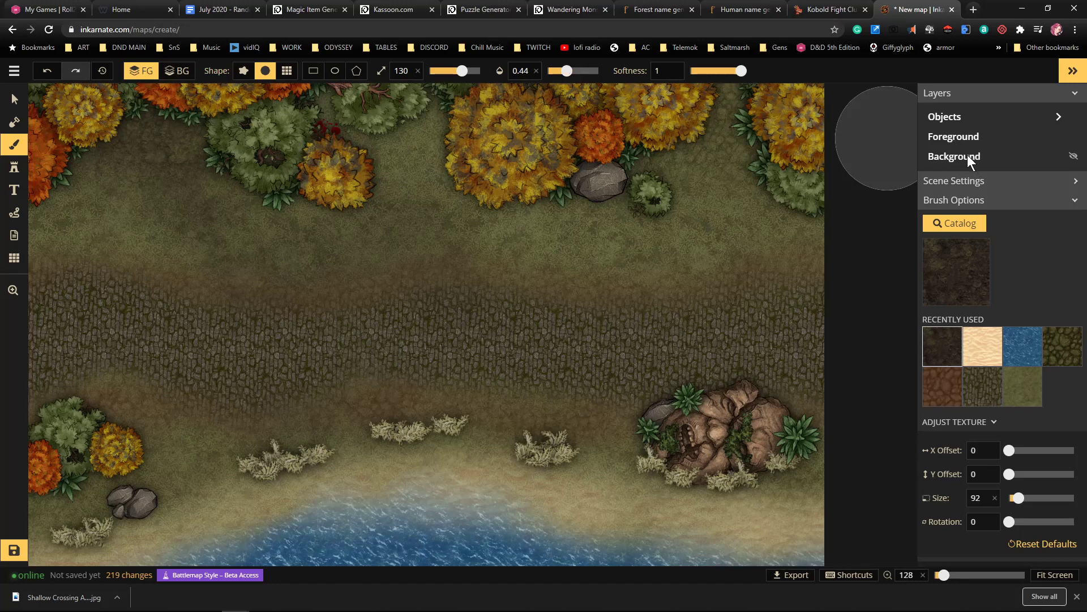
Examine the scene settings, the object layers and the customization options of the mask effects
click(973, 181)
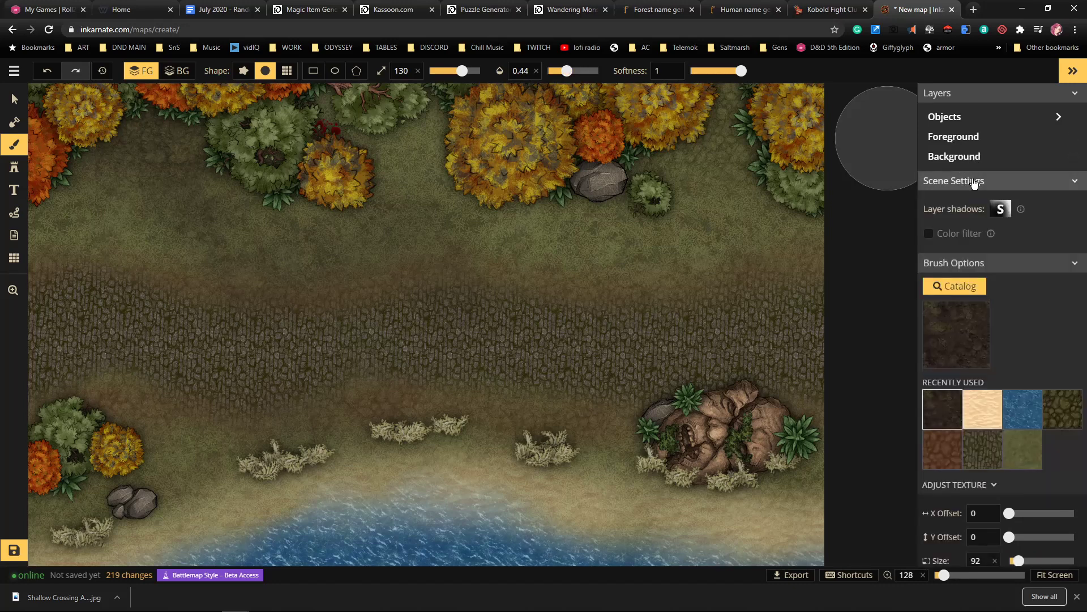
click(973, 181)
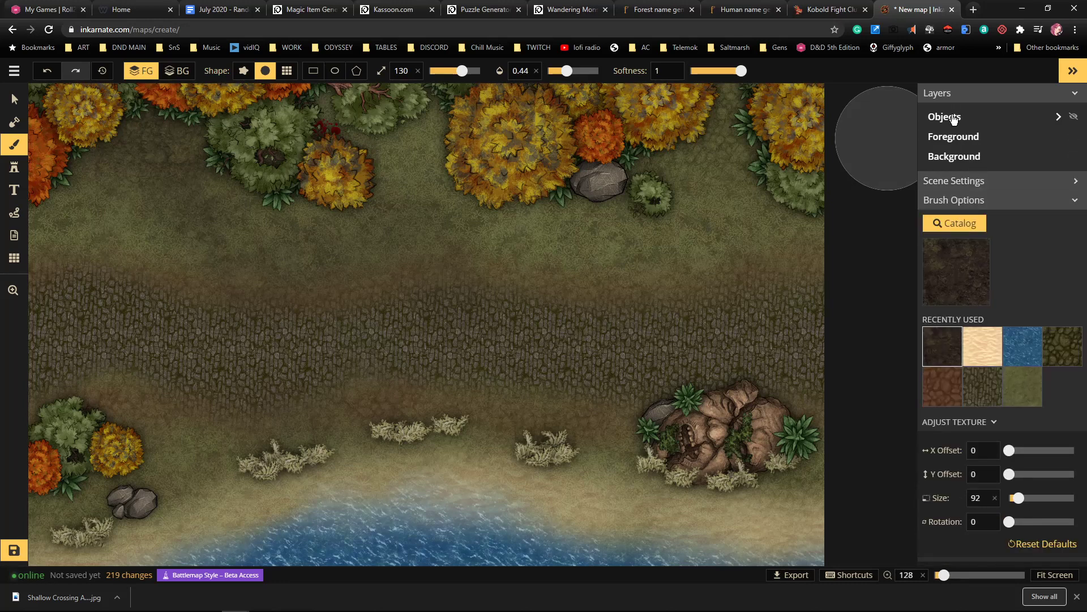
click(953, 117)
click(952, 117)
click(953, 117)
click(953, 117)
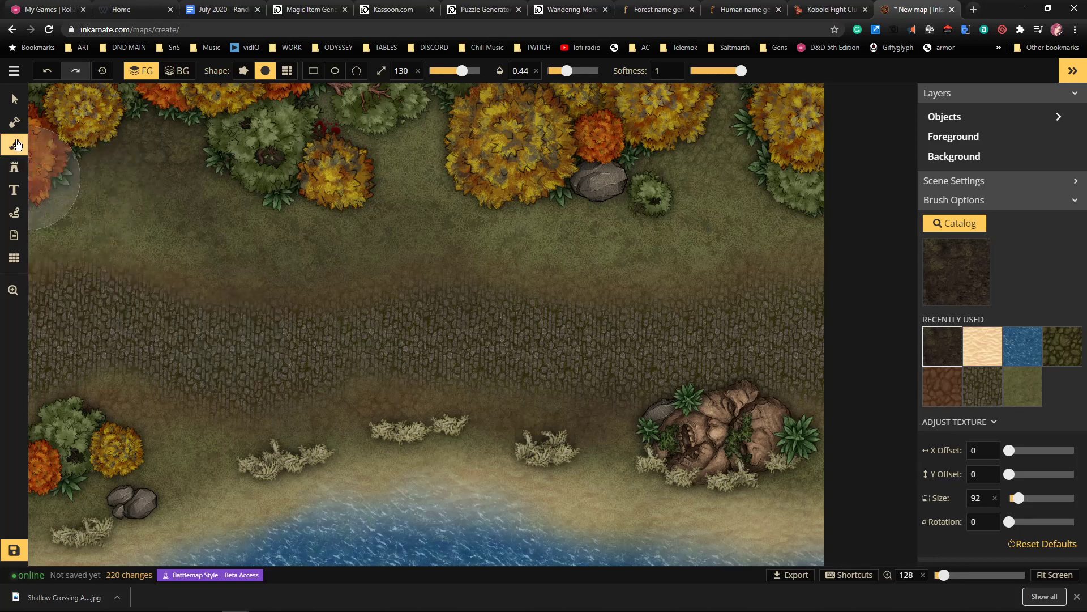
click(15, 123)
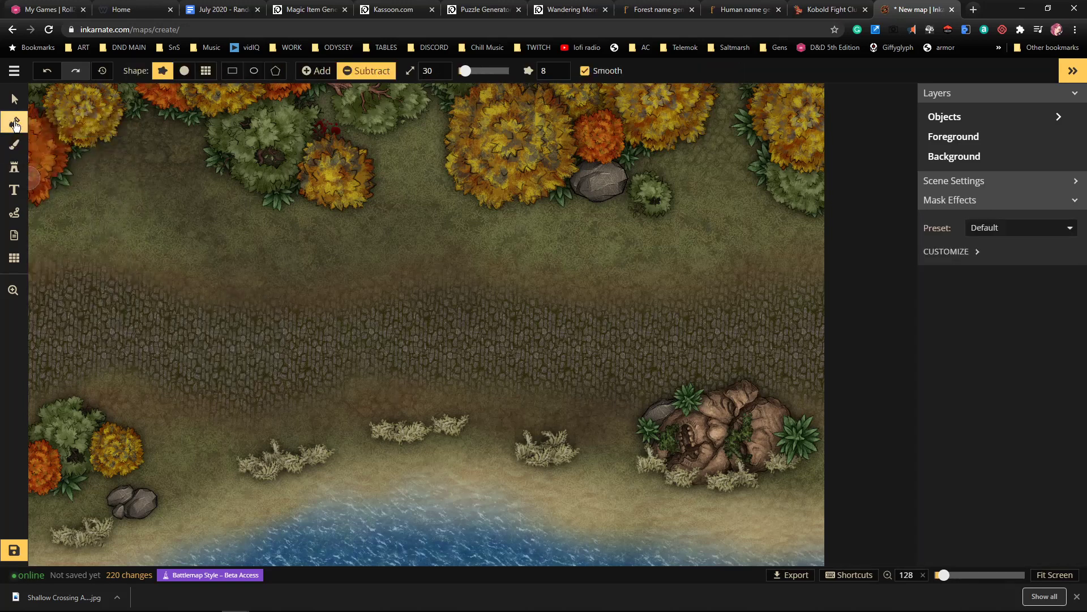
click(954, 251)
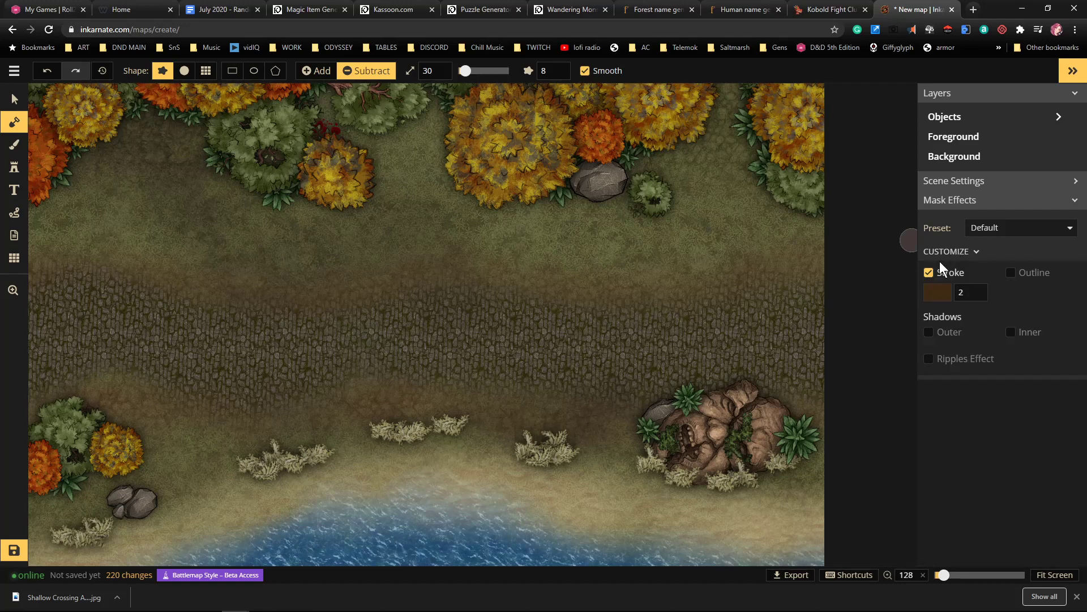
click(950, 252)
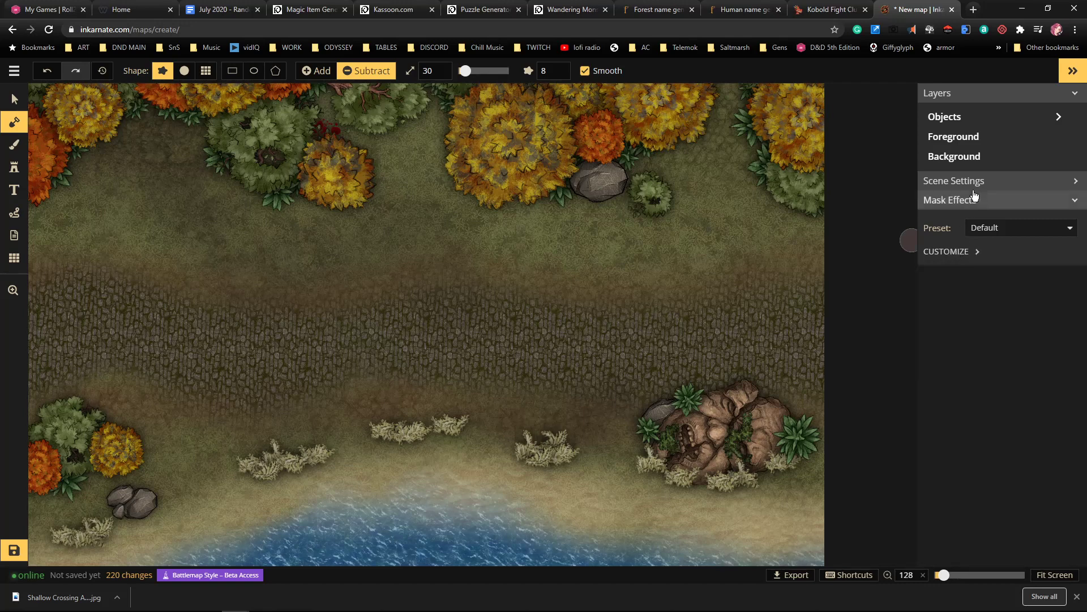
click(1075, 101)
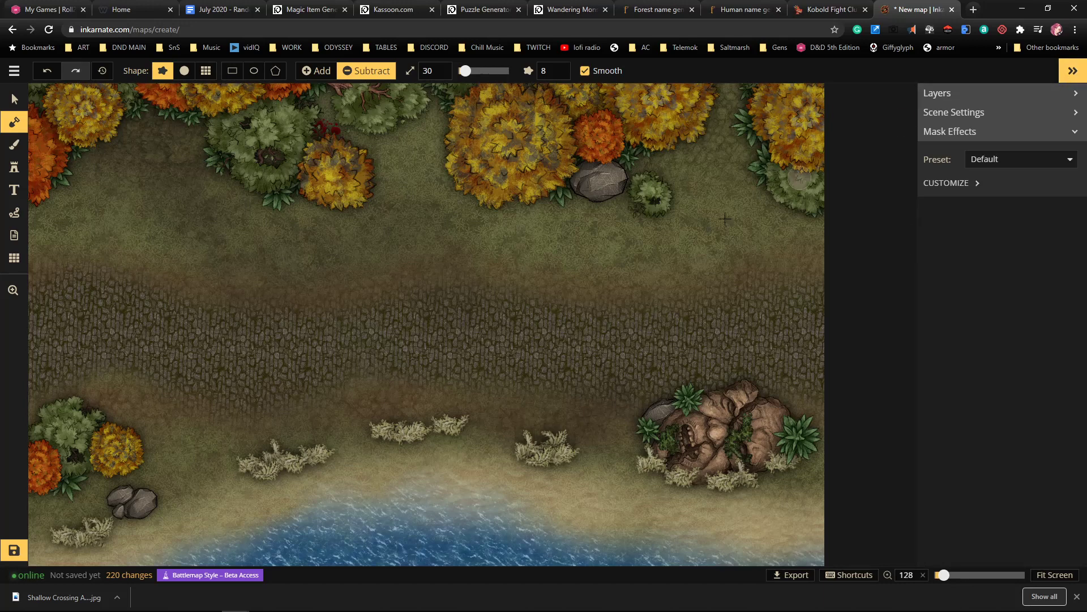
Save the map under the name "Lake Road"
scroll(596, 305, down, 3)
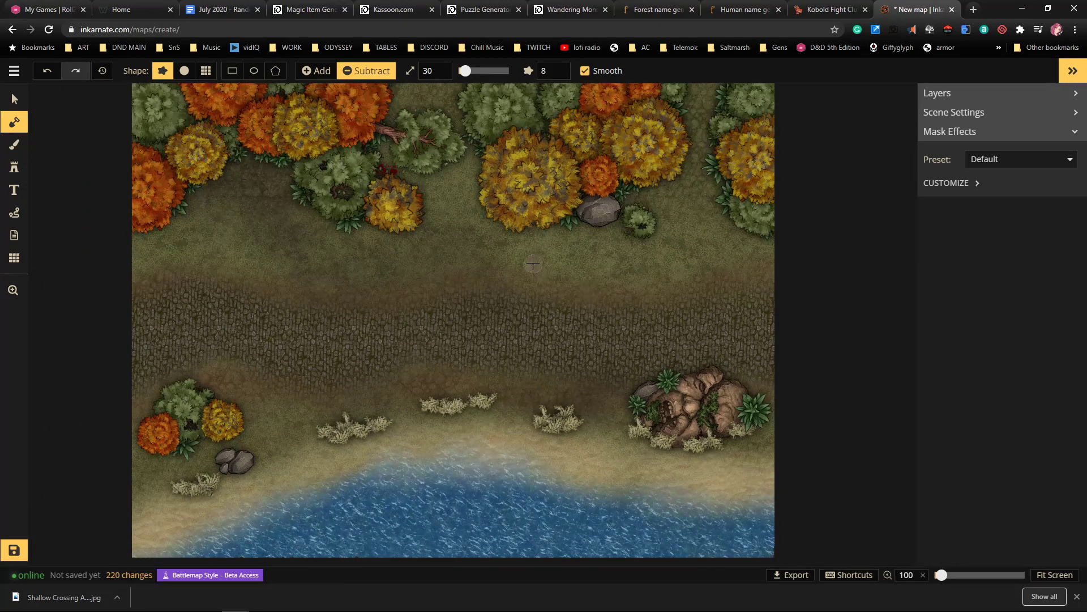
mouse_move(518, 213)
mouse_down()
mouse_move(576, 240)
mouse_move(600, 219)
mouse_move(589, 277)
mouse_move(581, 272)
mouse_up()
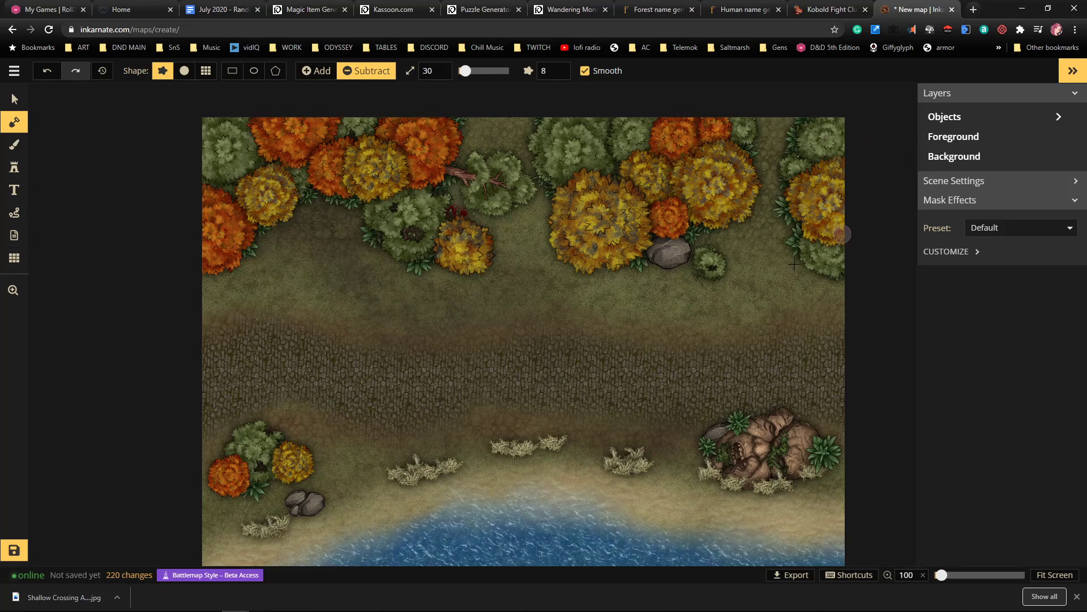
click(15, 544)
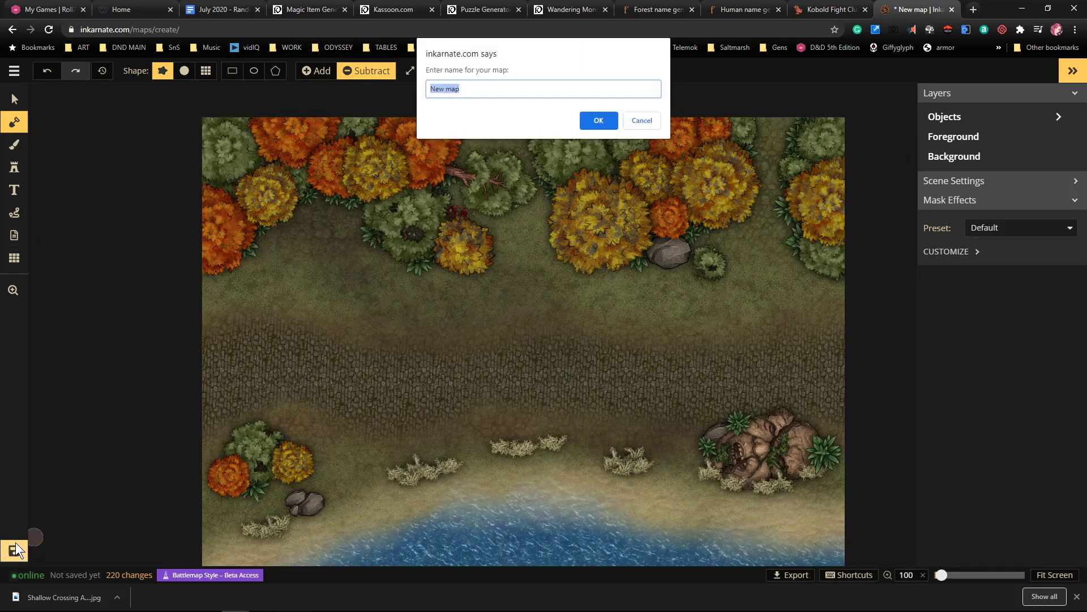
text(Lake Road)
click(599, 120)
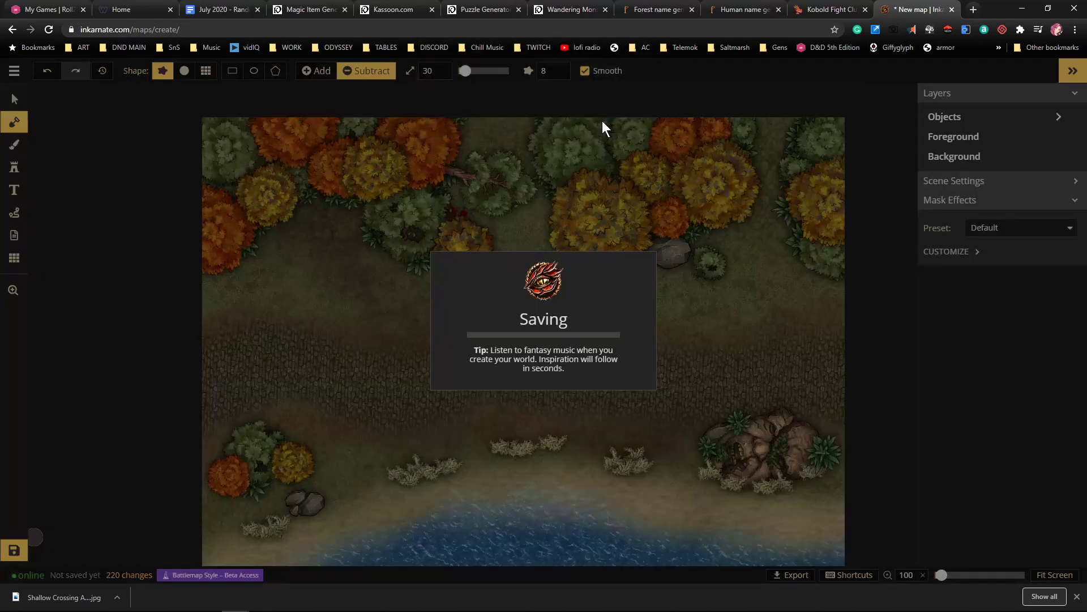
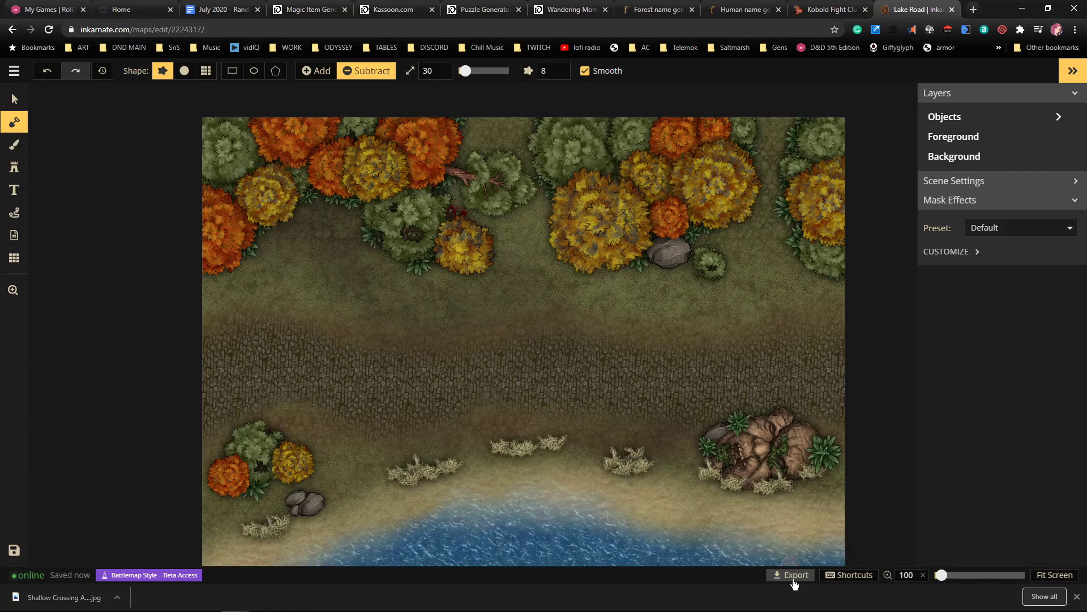
Export the Lake Road map as an image with the preset Clarity filter and 4k resolution, and dismiss the sharing prompt
click(794, 575)
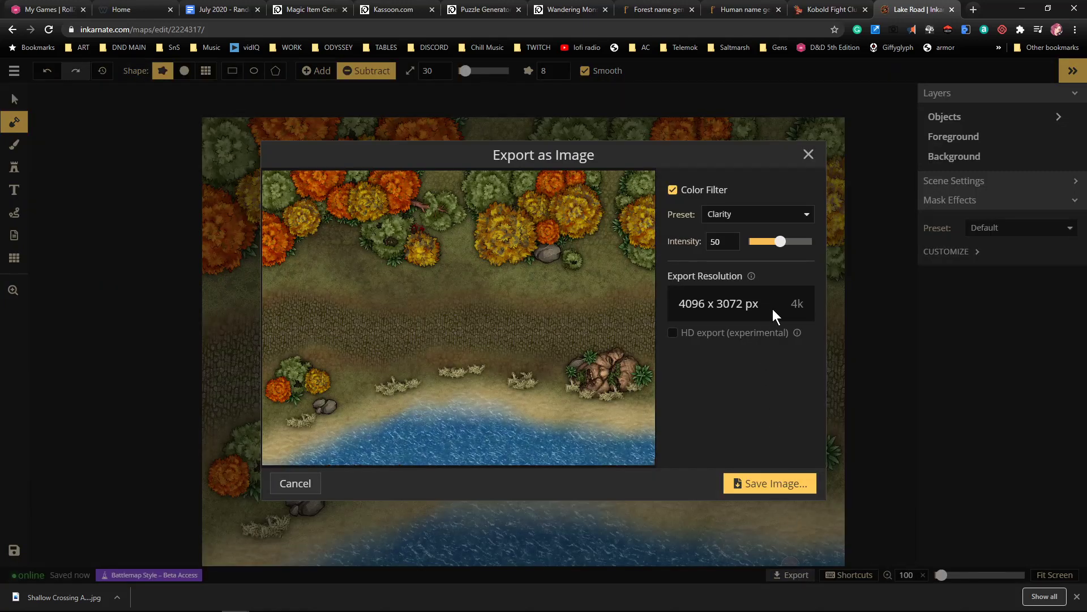
click(762, 486)
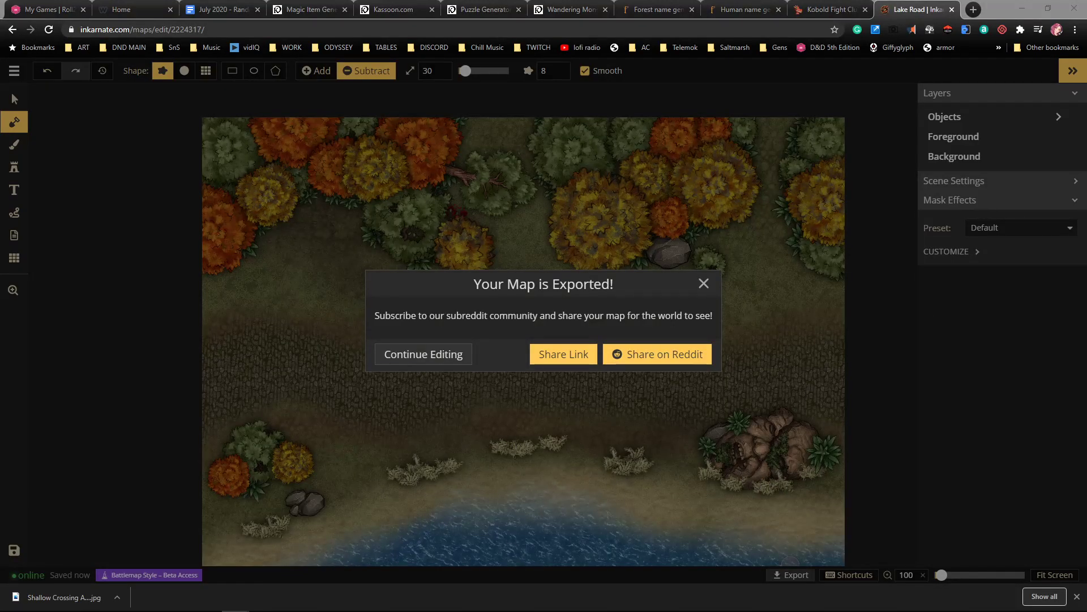
click(704, 284)
Return to the map list and create a Square Fantasy Battlemap at Ultra (4k) editing resolution, accepting the experimental 4K notice
click(14, 71)
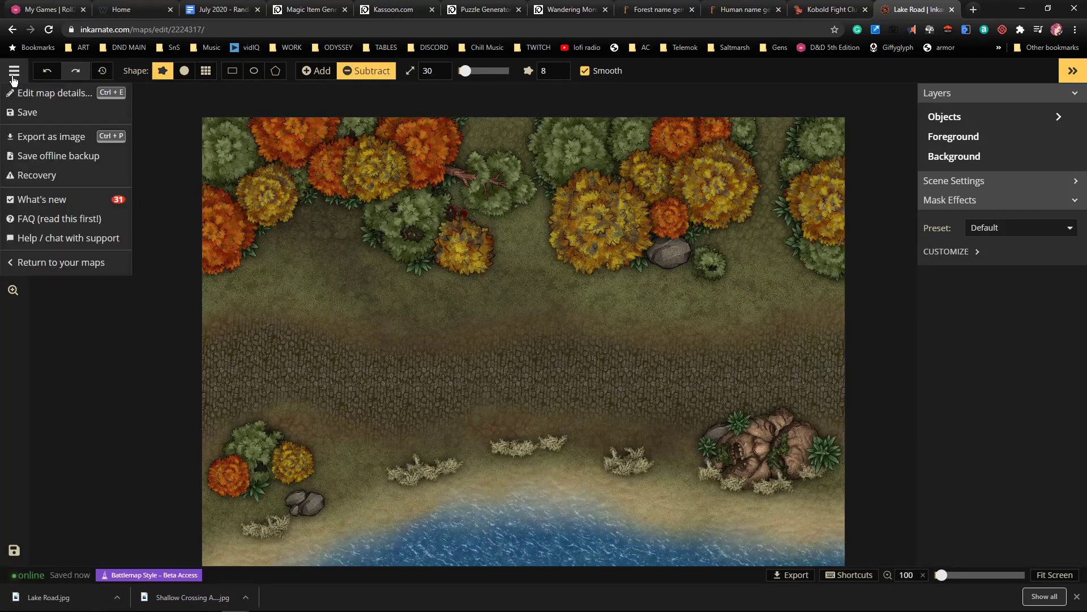
click(45, 268)
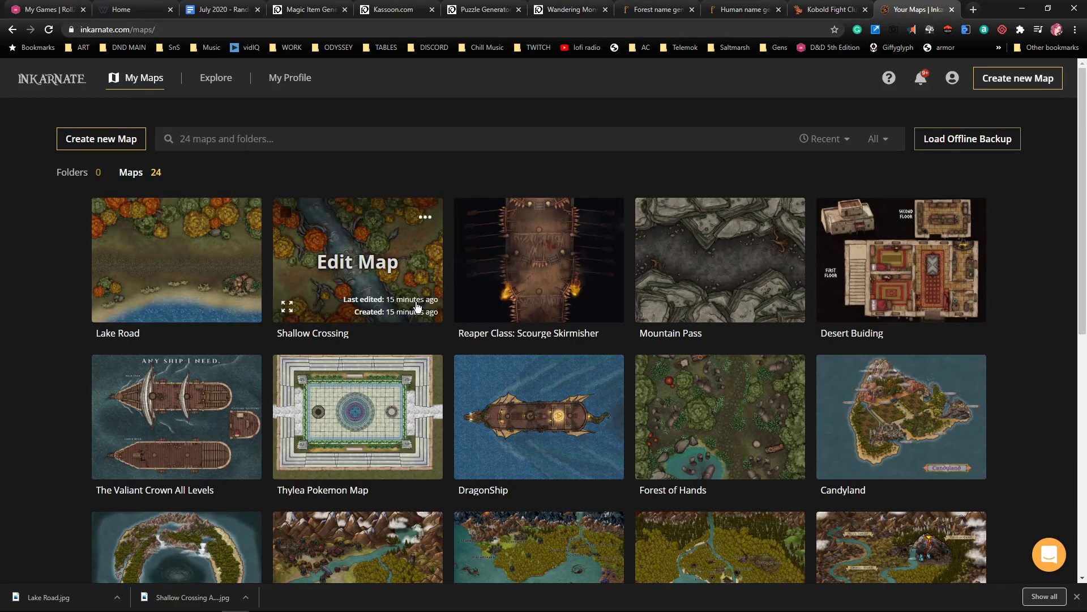
click(114, 142)
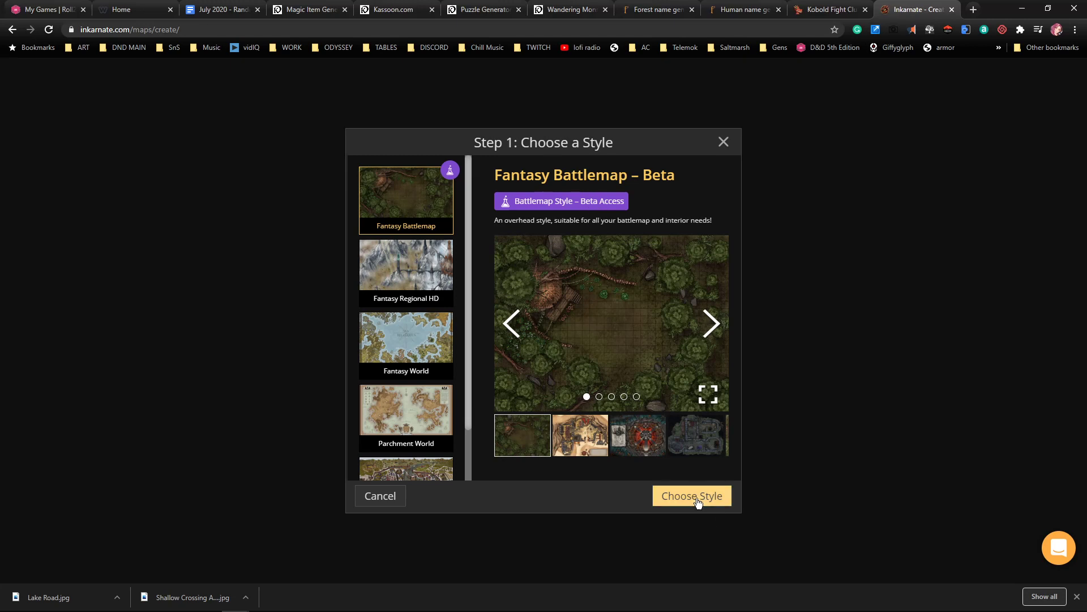
click(693, 498)
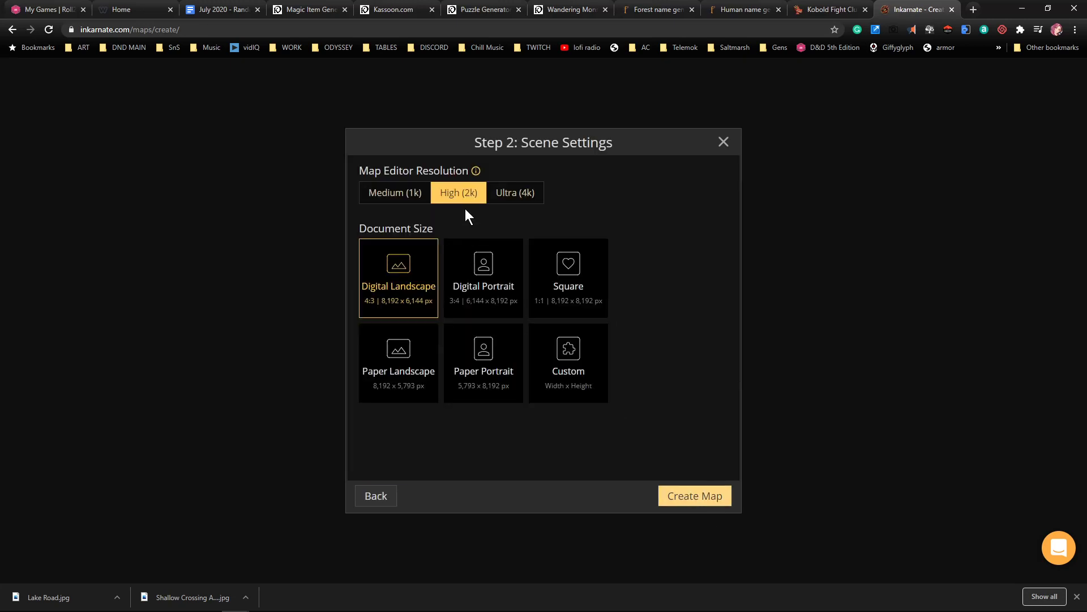
click(509, 195)
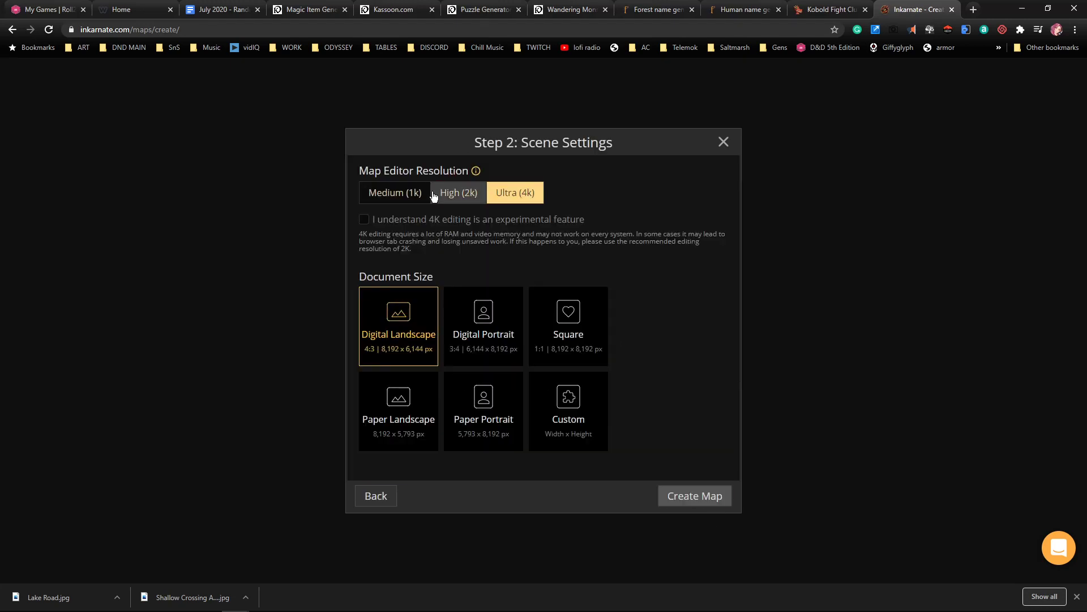
click(364, 220)
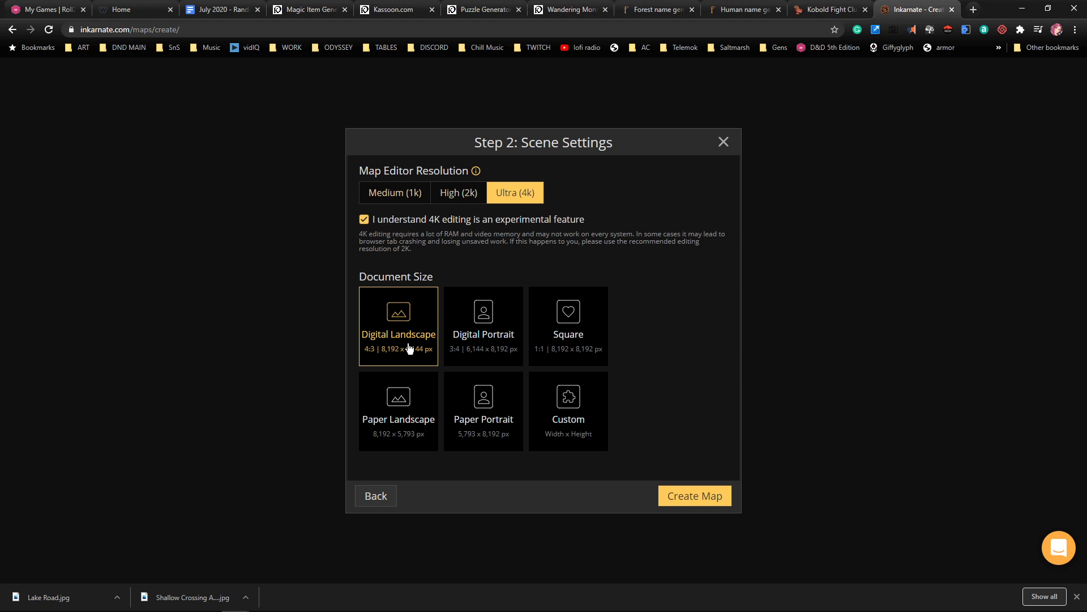
click(570, 320)
click(710, 501)
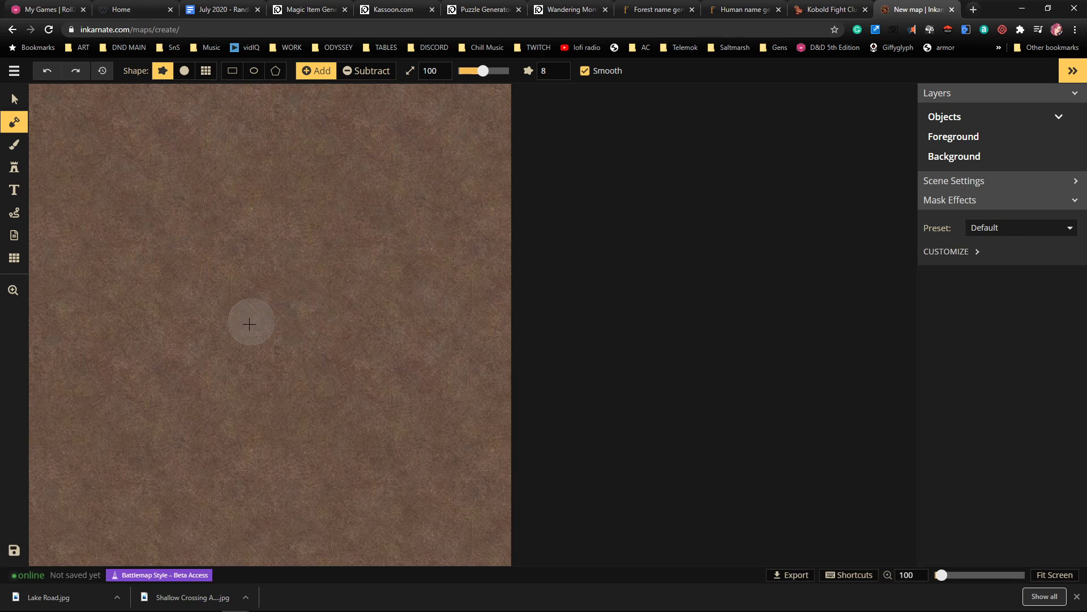
Try to subtract foreground from the blank map's upper area with the size 30 mask brush, and try an area selection
click(367, 72)
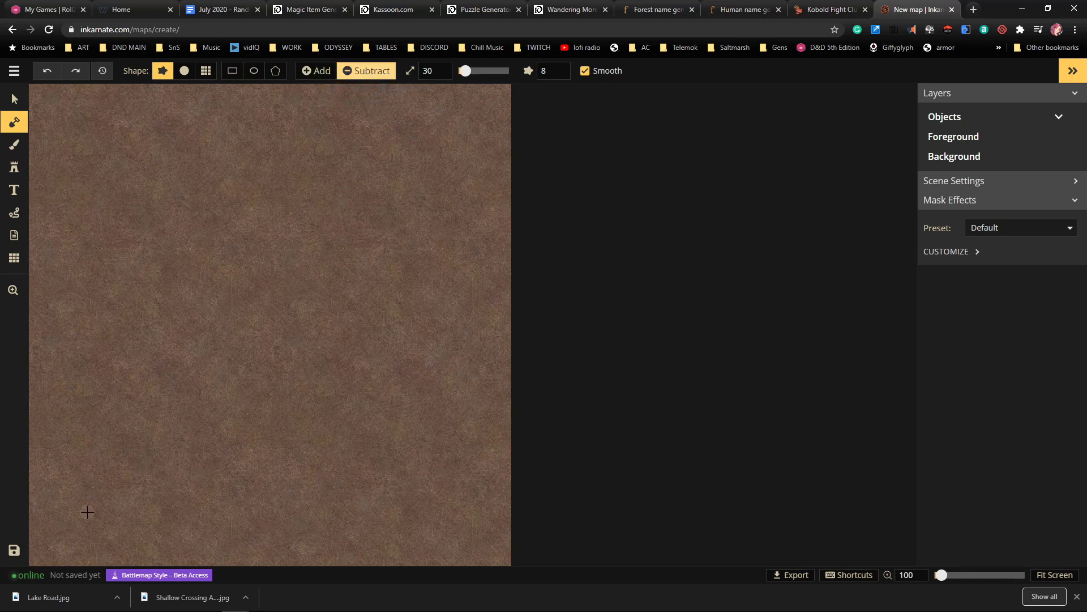
click(159, 209)
drag(285, 195, 293, 194)
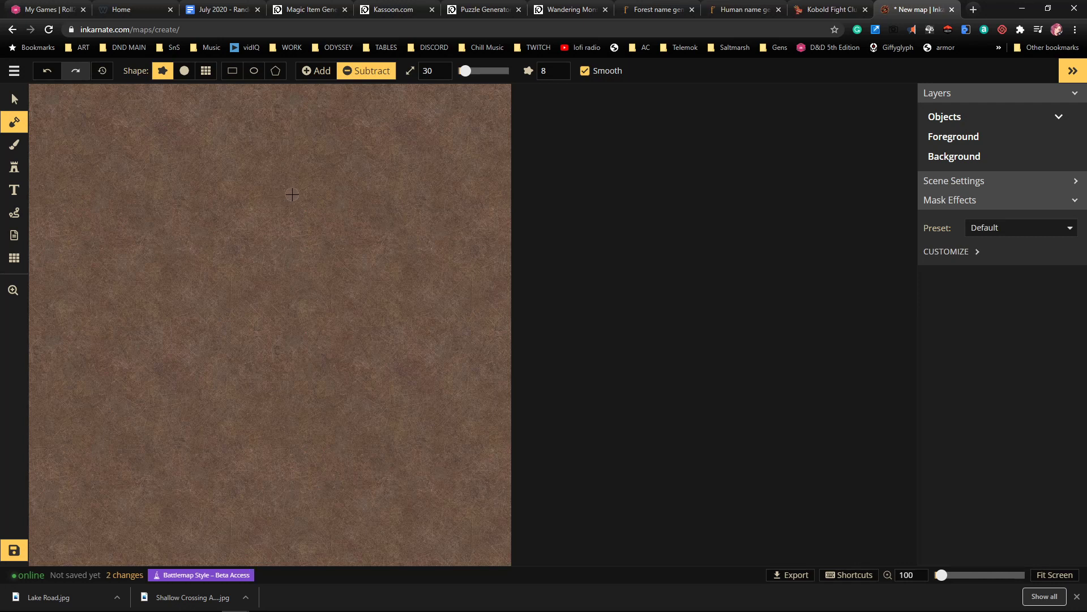
click(14, 99)
drag(54, 97, 433, 440)
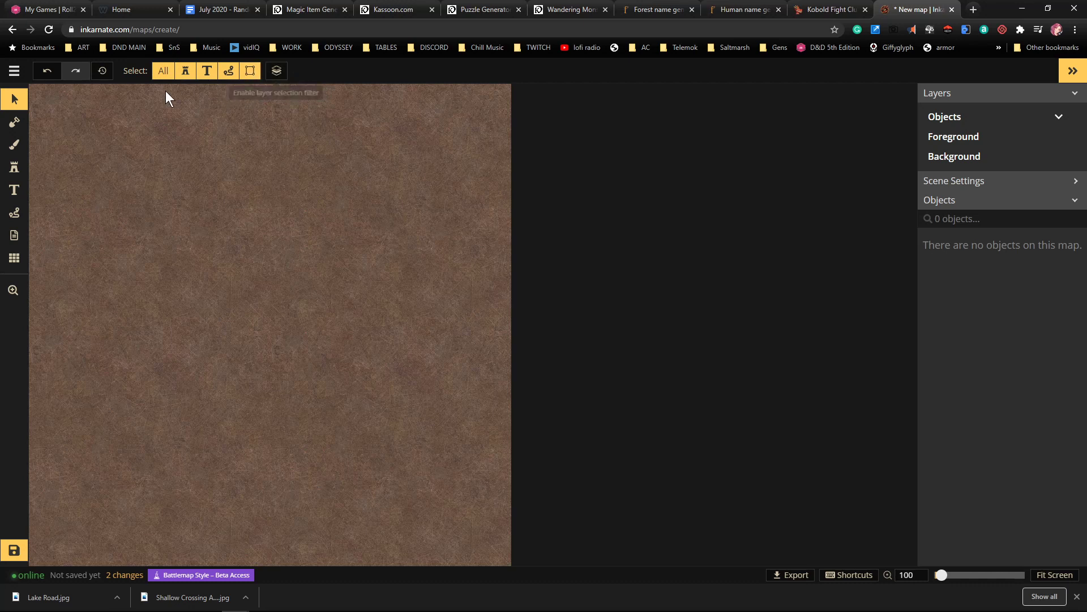
click(22, 120)
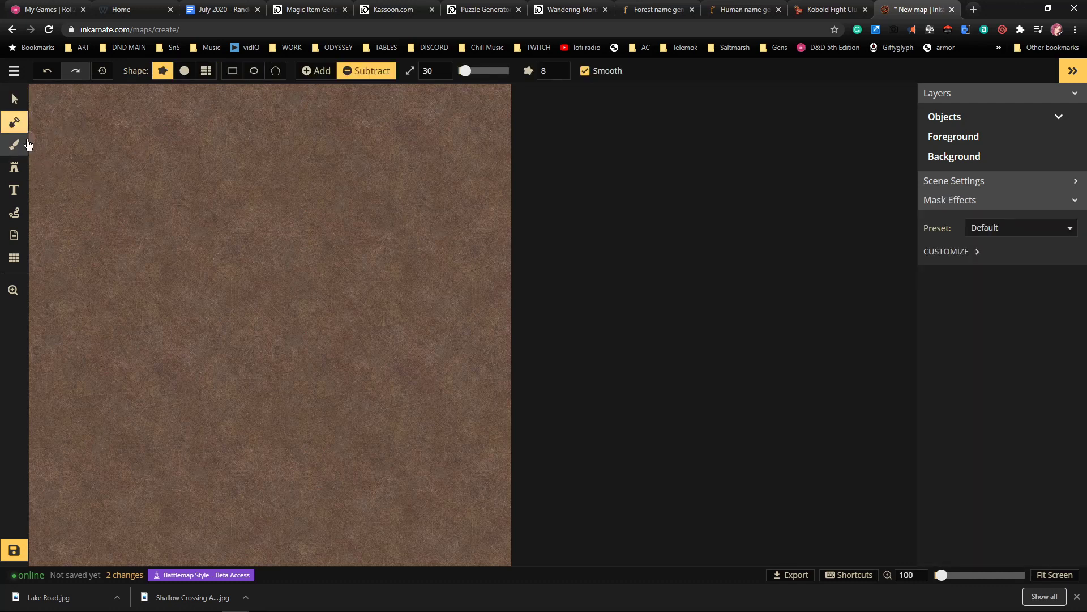
click(140, 205)
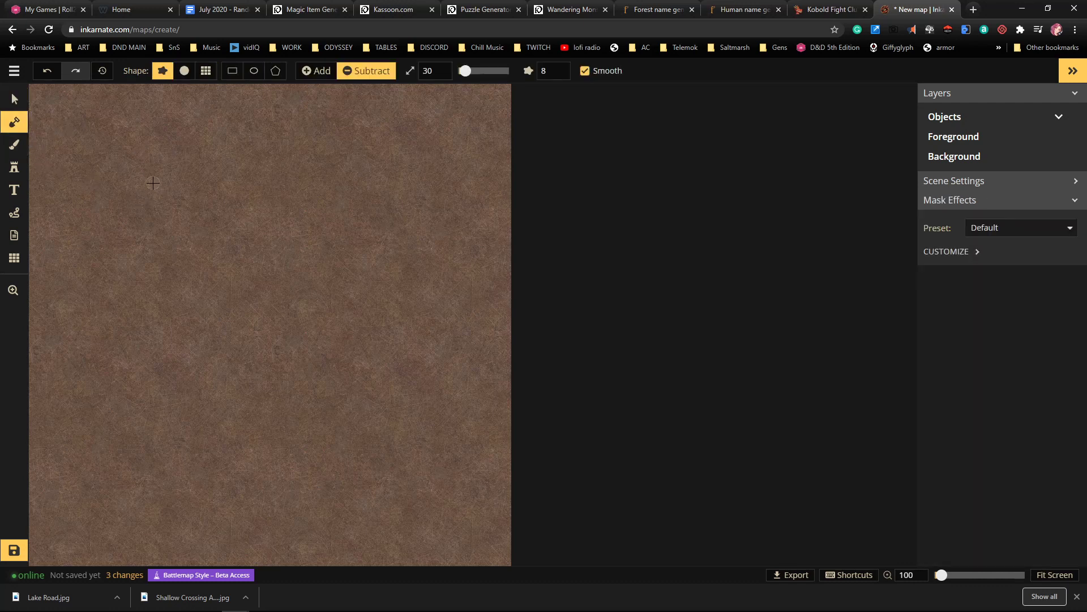
Add a strip of foreground grass along the map's lower edge at mask brush size 100, undoing the test dab made first
click(315, 71)
click(200, 169)
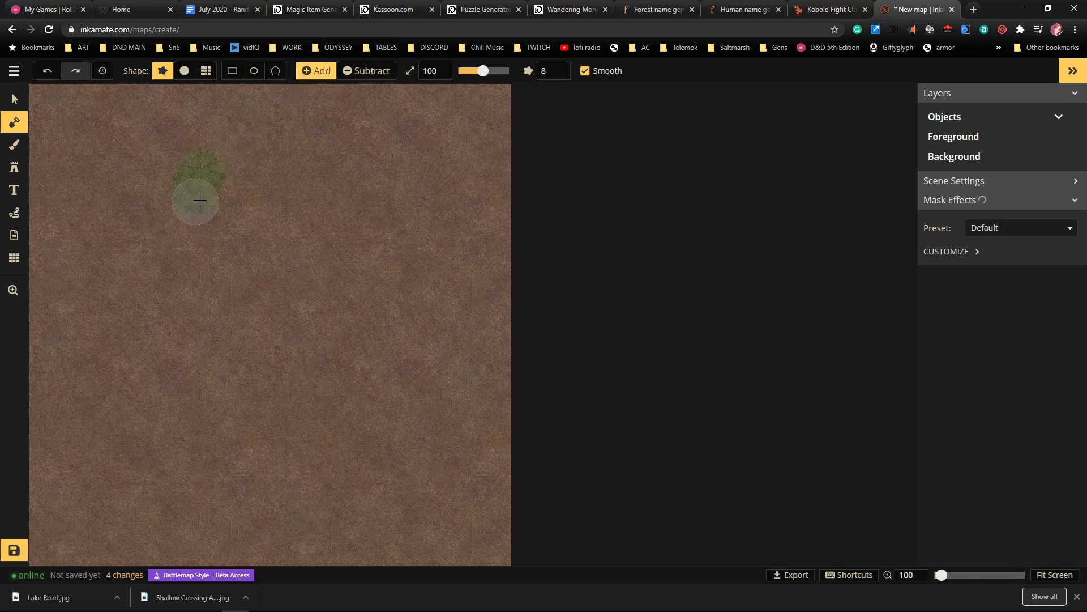
key(ctrl+z)
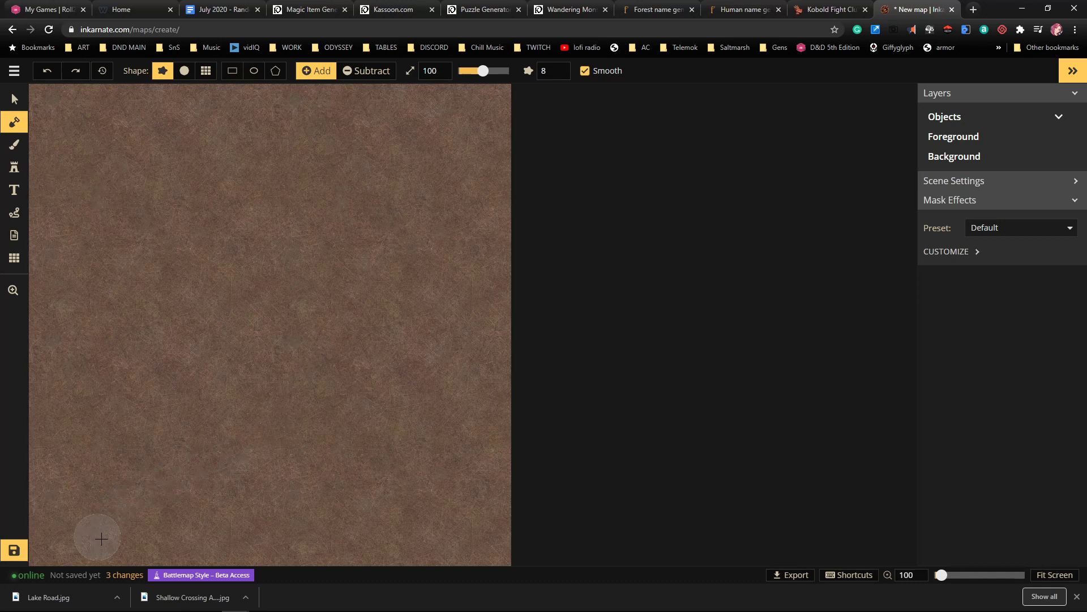
mouse_move(69, 553)
mouse_down()
mouse_move(51, 552)
mouse_move(531, 558)
mouse_move(226, 535)
mouse_move(68, 551)
mouse_move(66, 560)
mouse_move(282, 534)
mouse_move(524, 561)
mouse_move(419, 527)
mouse_move(156, 504)
mouse_move(26, 550)
mouse_move(167, 525)
mouse_move(417, 544)
mouse_move(552, 535)
mouse_up()
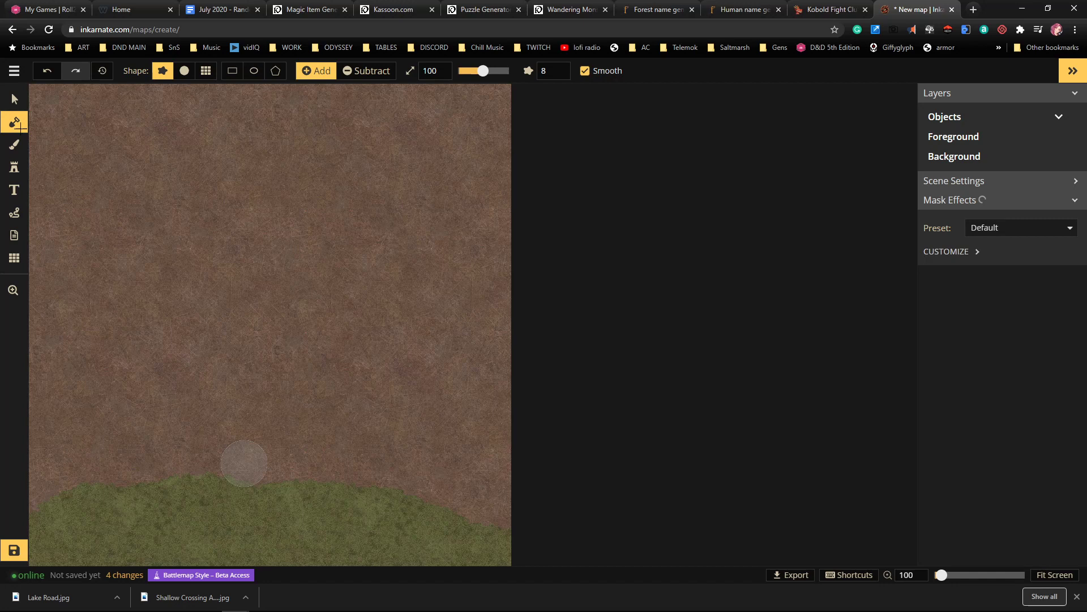
Choose the mossy green stone texture from the catalog and dab it on the upper edge of the foreground grass
click(15, 147)
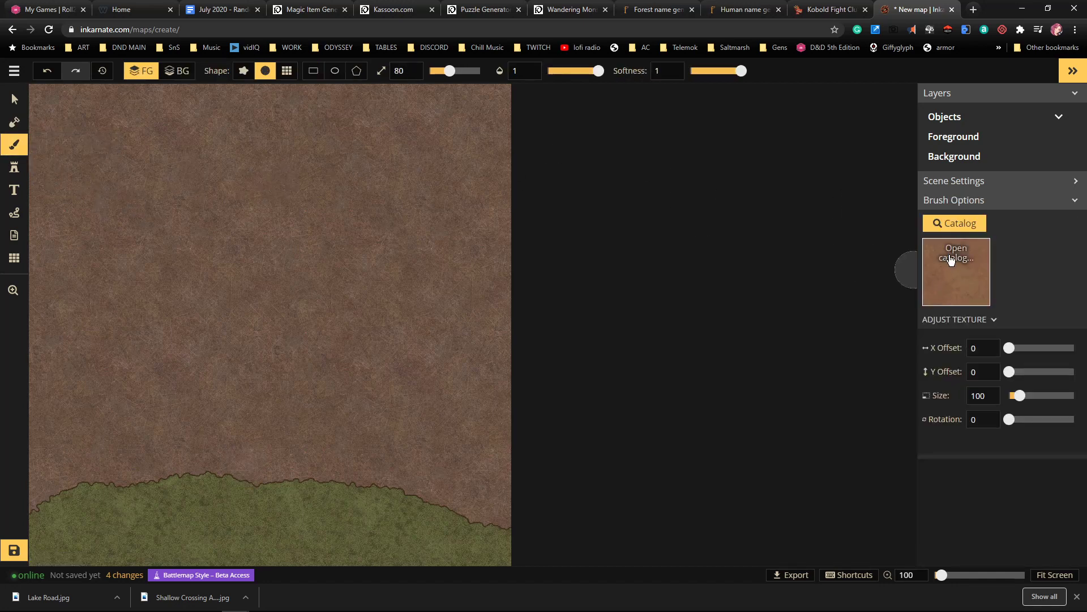
click(961, 261)
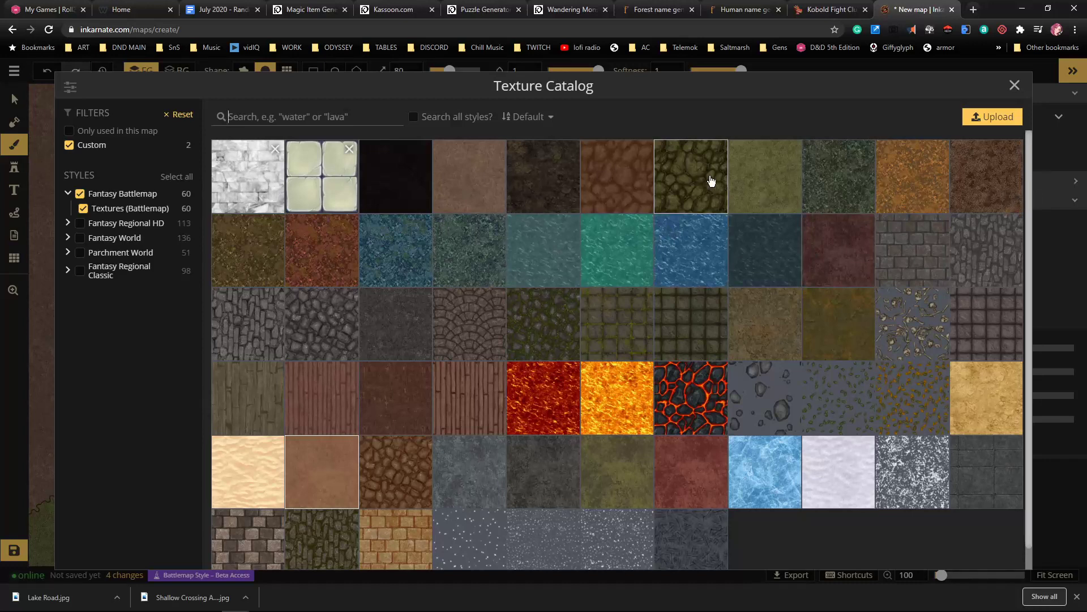
scroll(579, 315, down, 1)
scroll(577, 313, up, 1)
click(689, 193)
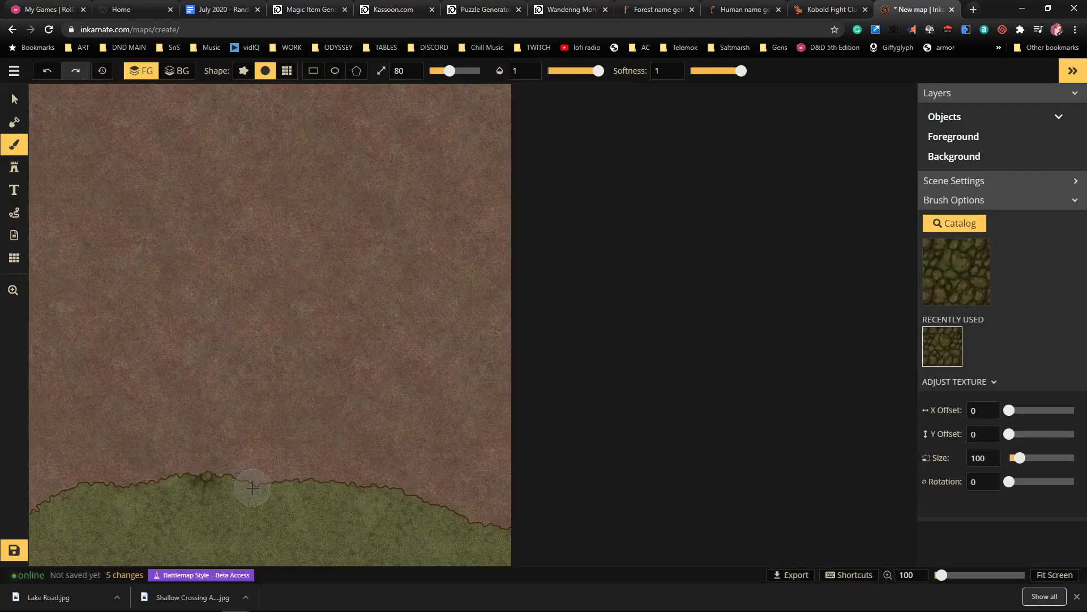
Extend the foreground mask over the stone patch and onward as a winding, rough-edged landmass toward the east, reducing the brush size to 80
click(14, 124)
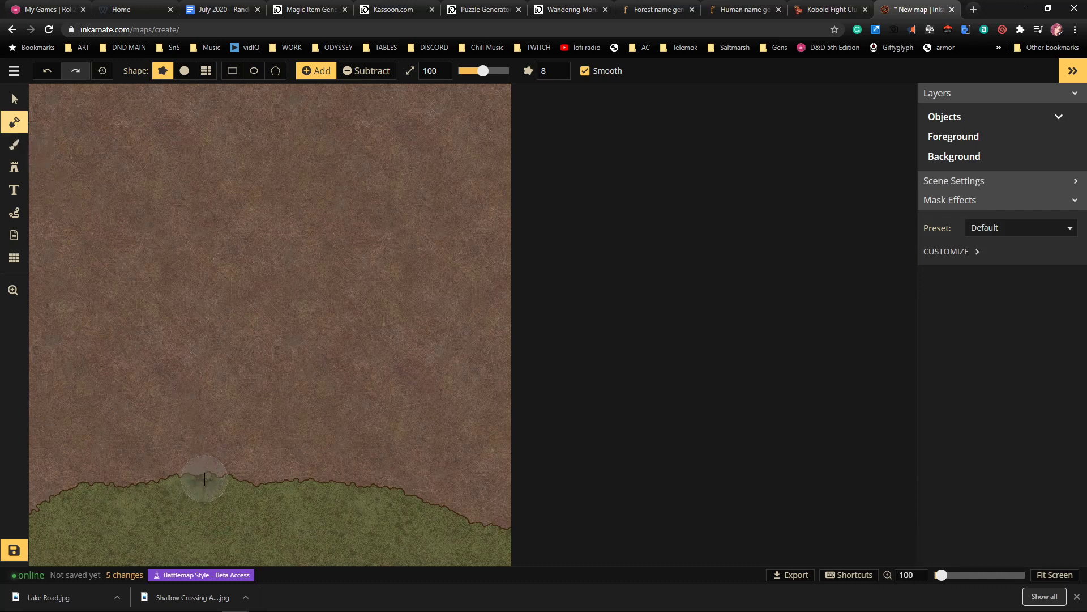
drag(201, 486, 195, 463)
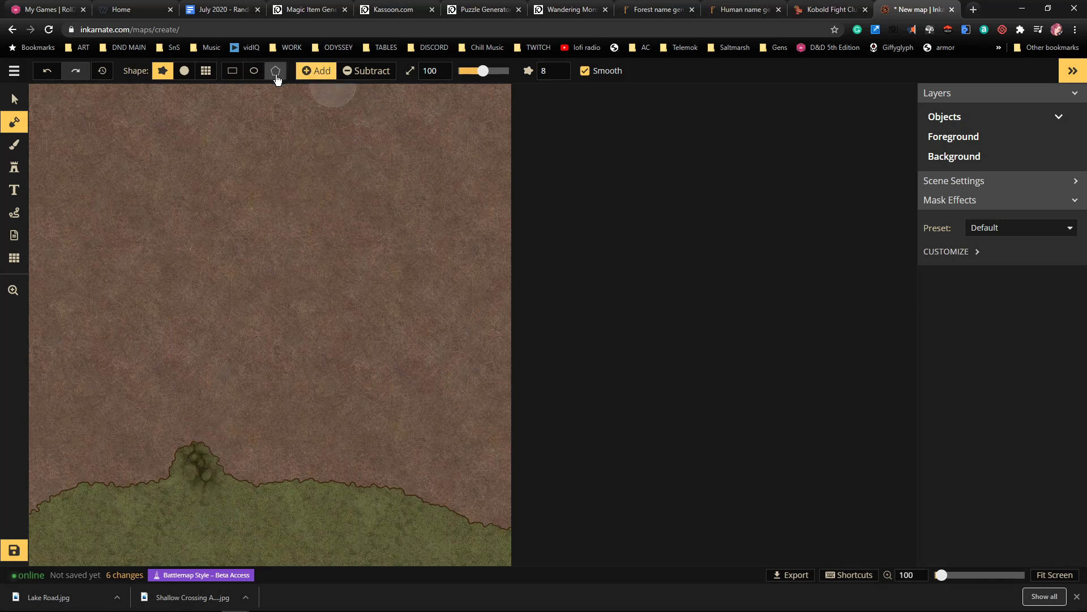
click(192, 461)
mouse_move(192, 461)
mouse_down()
mouse_move(103, 405)
mouse_move(119, 360)
mouse_move(157, 326)
mouse_move(175, 361)
mouse_move(144, 346)
mouse_move(181, 335)
mouse_move(274, 412)
mouse_move(301, 377)
mouse_move(244, 326)
mouse_move(210, 314)
mouse_move(161, 336)
mouse_move(207, 319)
mouse_move(283, 384)
mouse_move(294, 367)
mouse_move(272, 339)
mouse_move(217, 328)
mouse_move(284, 391)
mouse_move(307, 393)
mouse_move(307, 373)
mouse_move(272, 334)
mouse_move(307, 353)
mouse_move(299, 409)
mouse_move(325, 381)
mouse_move(310, 368)
mouse_move(316, 344)
mouse_move(352, 365)
mouse_move(337, 376)
mouse_move(396, 356)
mouse_move(415, 334)
mouse_move(416, 292)
mouse_up()
key(bracketright)
key(bracketright)
key(bracketleft)
key(bracketleft)
key(bracketleft)
key(bracketleft)
mouse_move(354, 358)
mouse_down()
mouse_move(410, 330)
mouse_move(437, 289)
mouse_up()
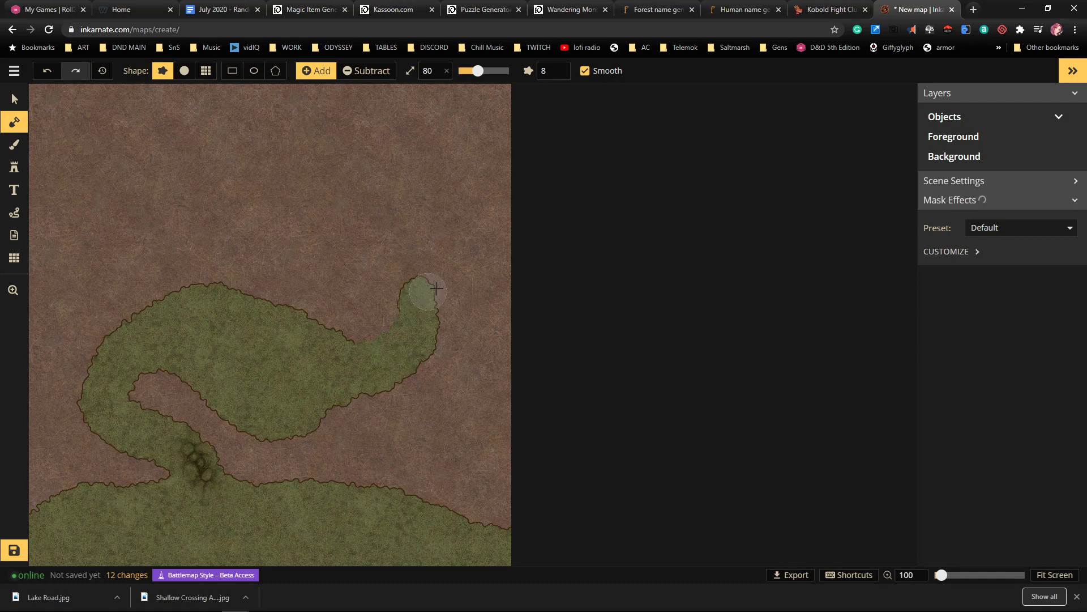
Extend the landmass's eastern end northward with the size 80 circle brush, and stamp a size 200 foreground circle in the map's northwest
click(184, 71)
mouse_move(413, 290)
mouse_down()
mouse_move(417, 286)
mouse_move(402, 226)
mouse_up()
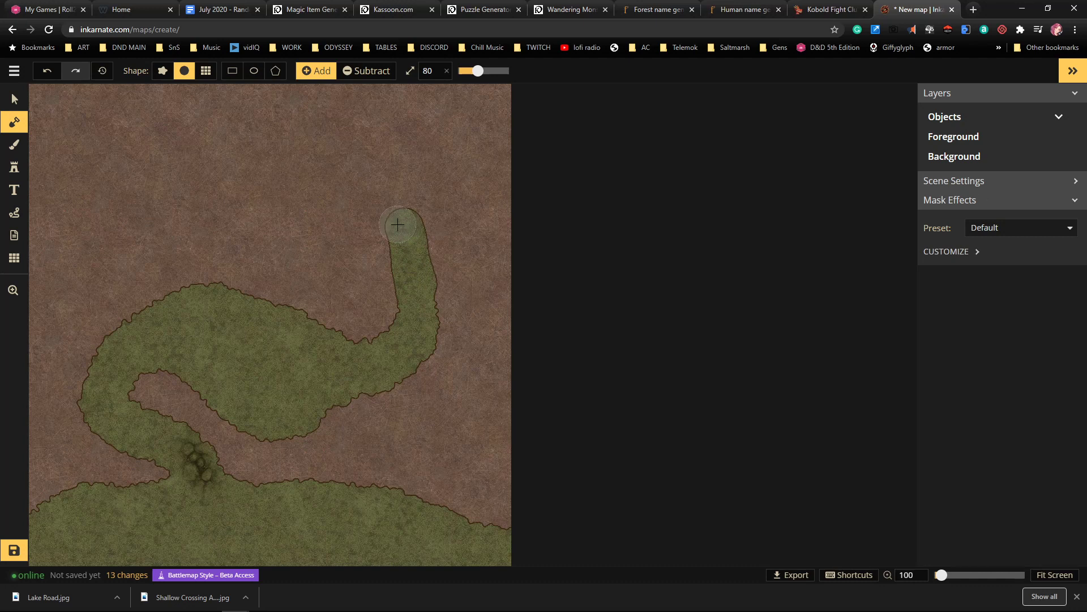
key(bracketright)
key(bracketright)
key(bracketright)
key(bracketright)
key(bracketright)
key(bracketright)
key(bracketright)
key(bracketright)
key(bracketright)
key(bracketright)
key(bracketright)
key(bracketright)
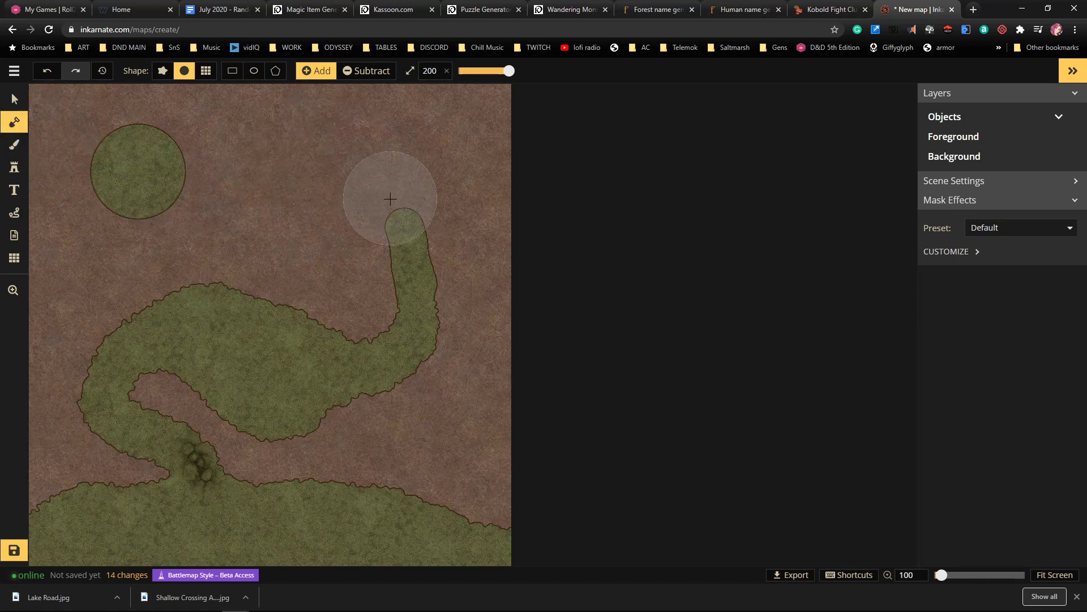
Add a filled rectangular foreground corridor running east from the circle to above the landmass's northern tip
click(233, 71)
drag(185, 164, 258, 185)
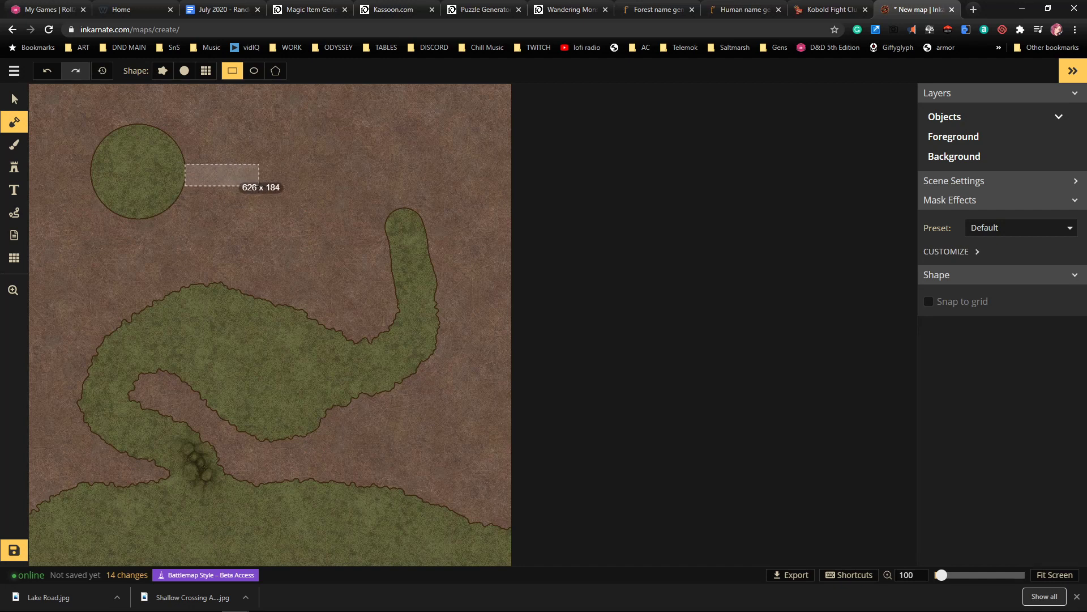
drag(259, 185, 259, 185)
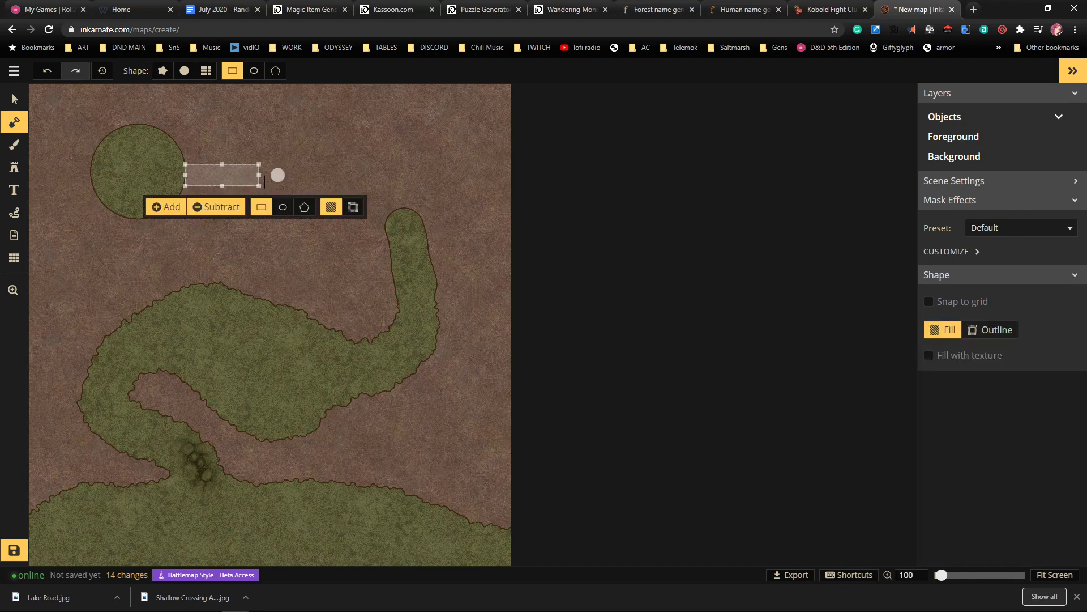
drag(185, 173, 182, 176)
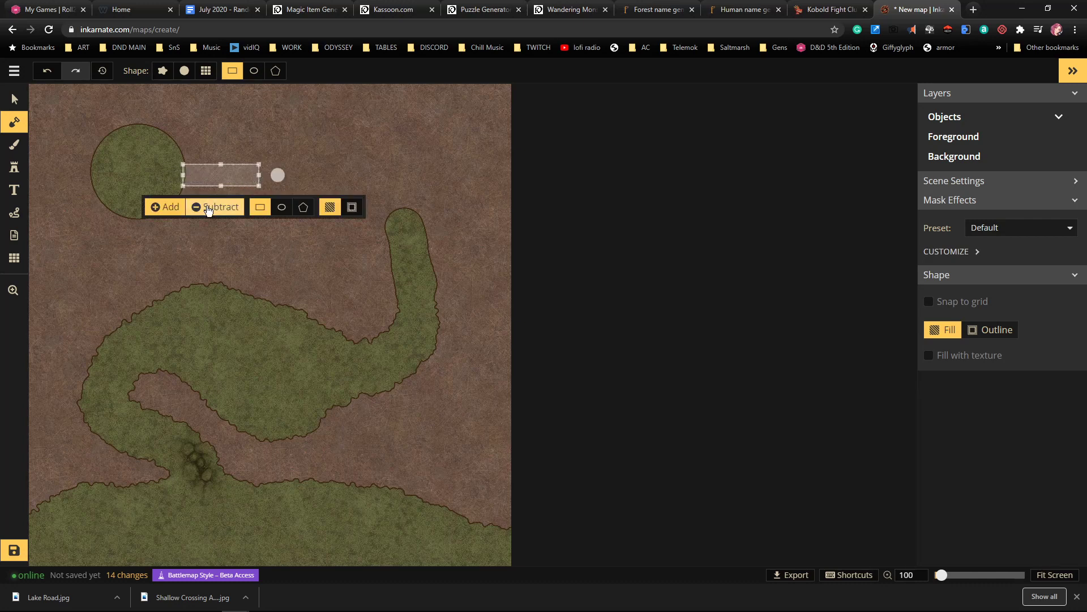
click(167, 212)
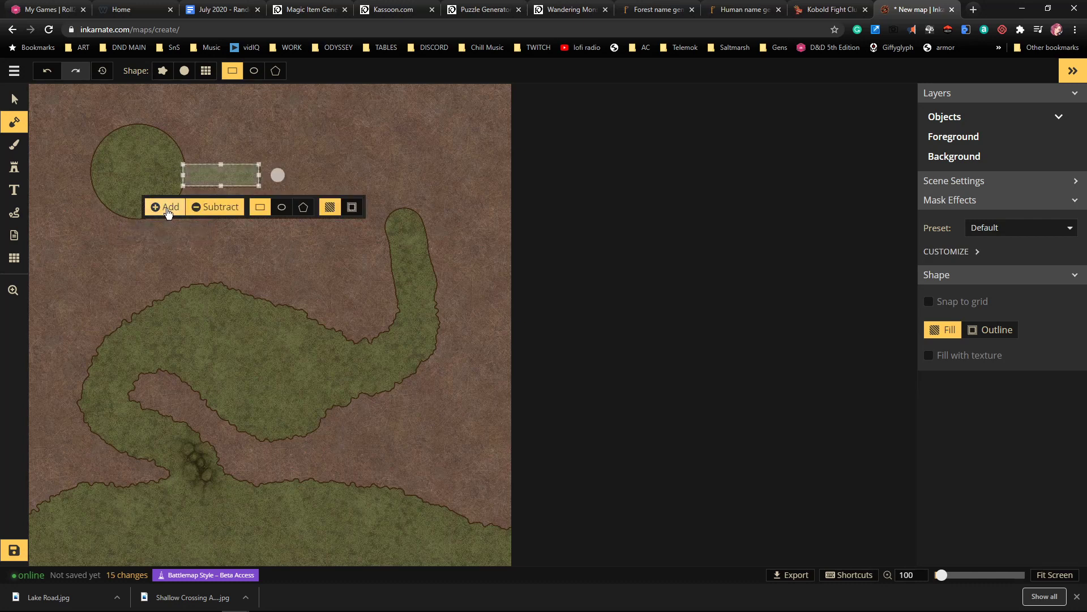
drag(259, 176, 421, 184)
click(251, 210)
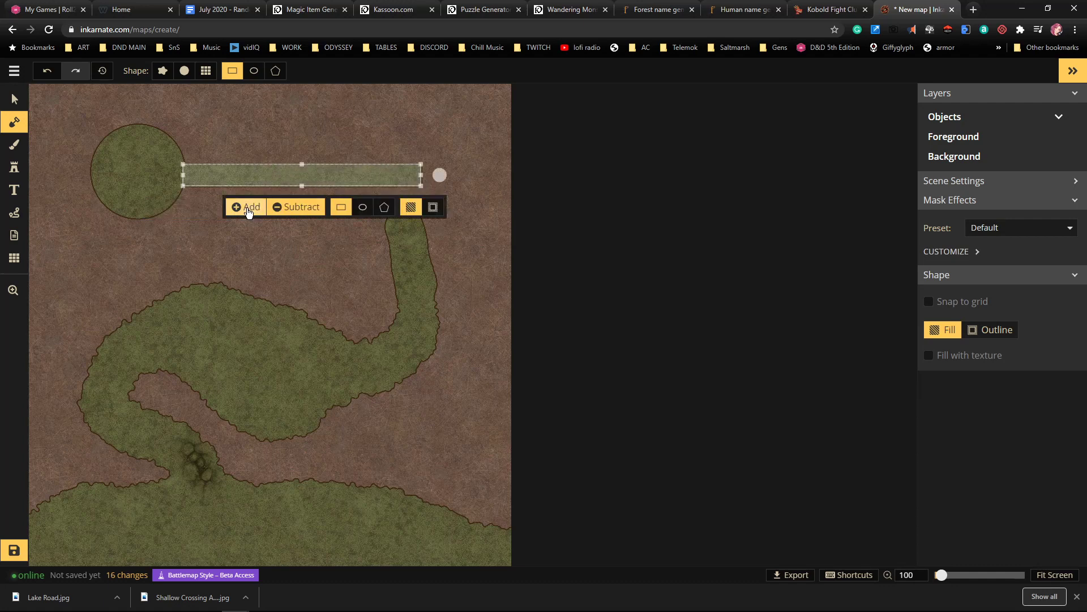
click(447, 161)
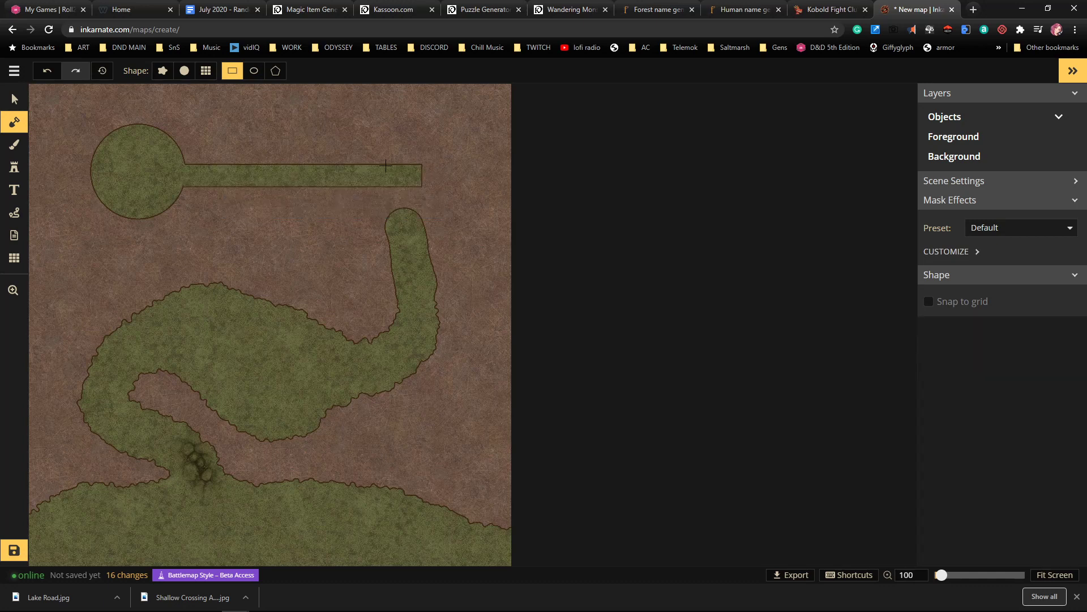
Add a foreground rectangle joining the corridor's east end to the northern tip of the winding landmass
drag(385, 165, 430, 226)
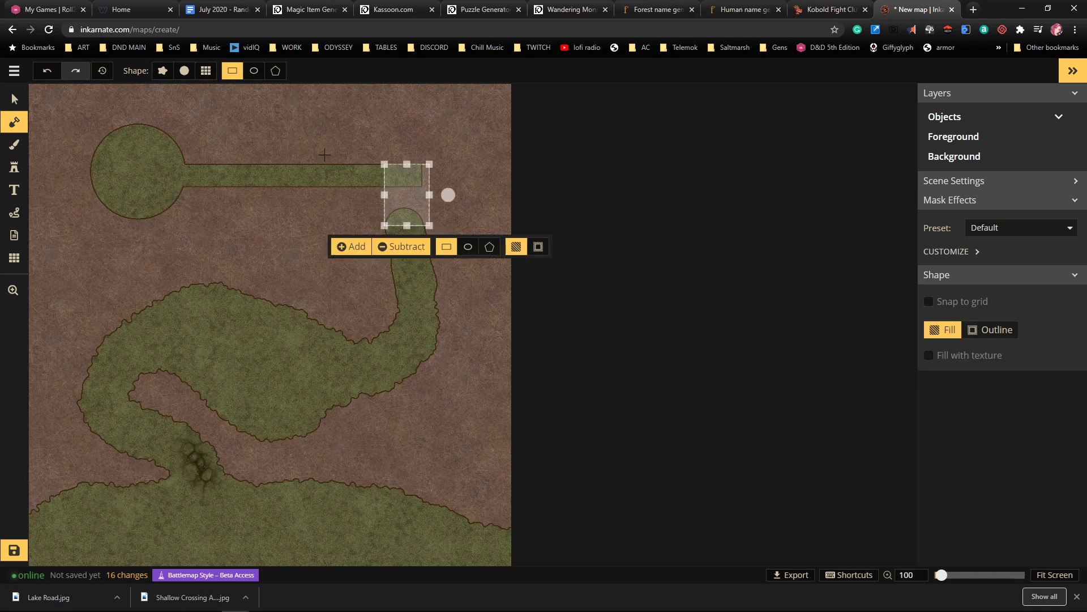
click(359, 248)
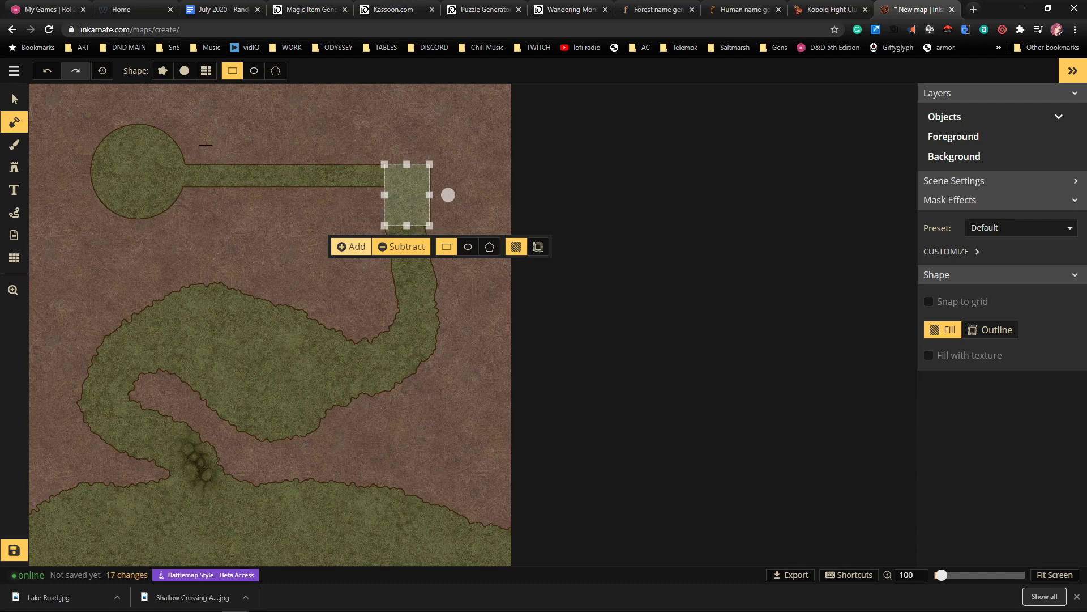
Add a filled foreground rectangle across the corridor just east of the circle to form a square room
drag(203, 136, 285, 216)
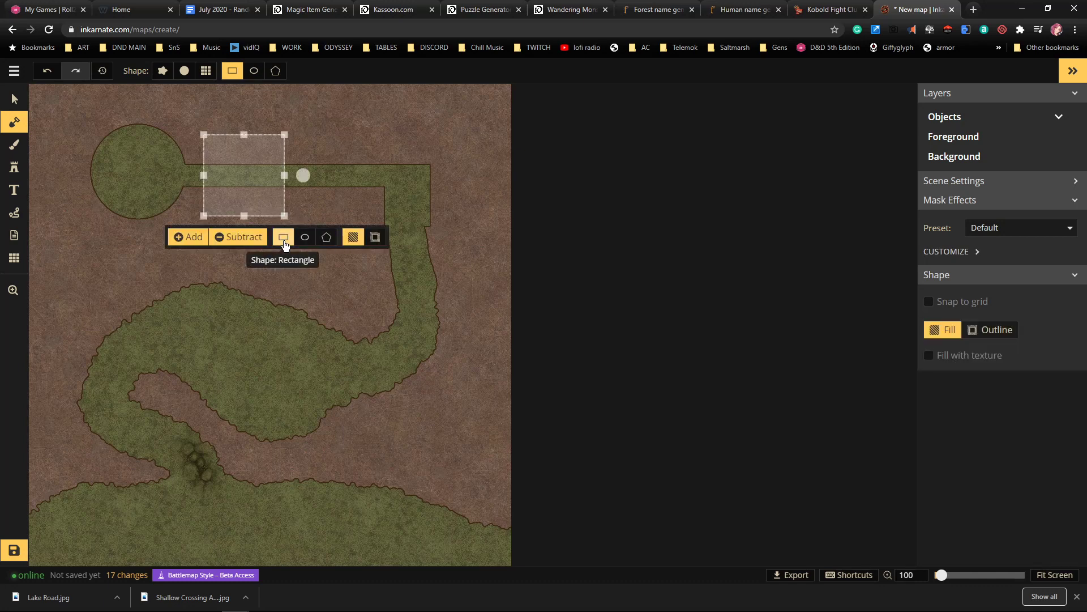
click(193, 238)
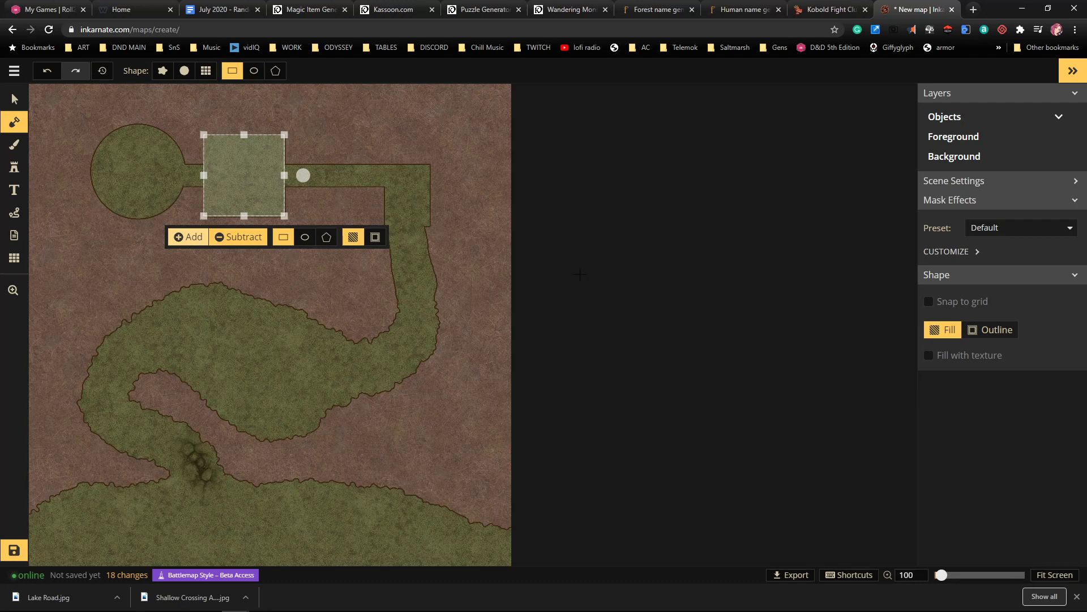
key(v)
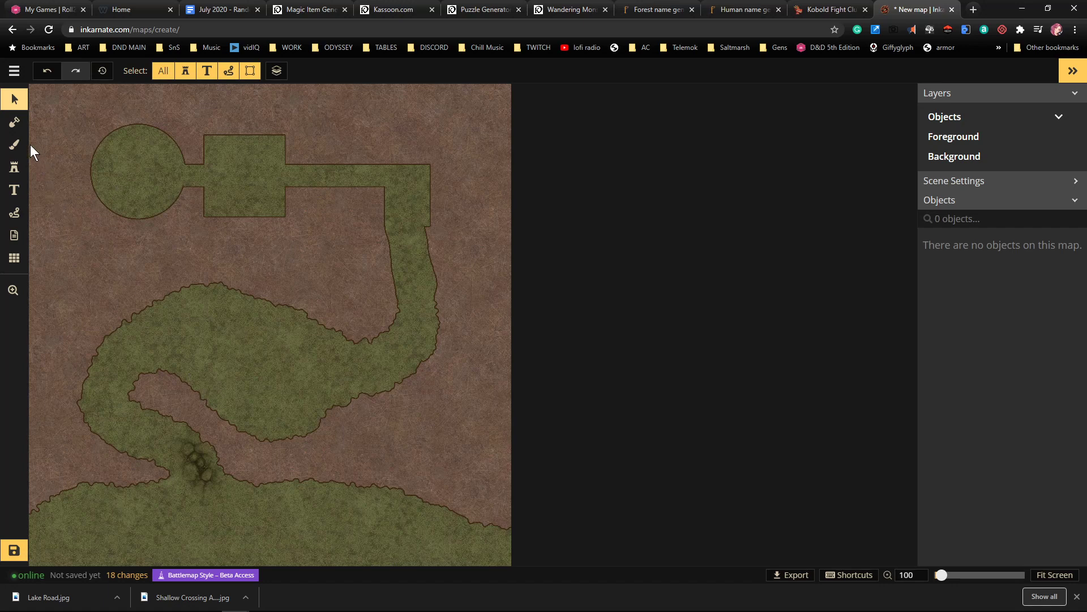
Paint the winding foreground landmass with the mossy stone texture at texture size 25, enlarging the brush to 130
key(b)
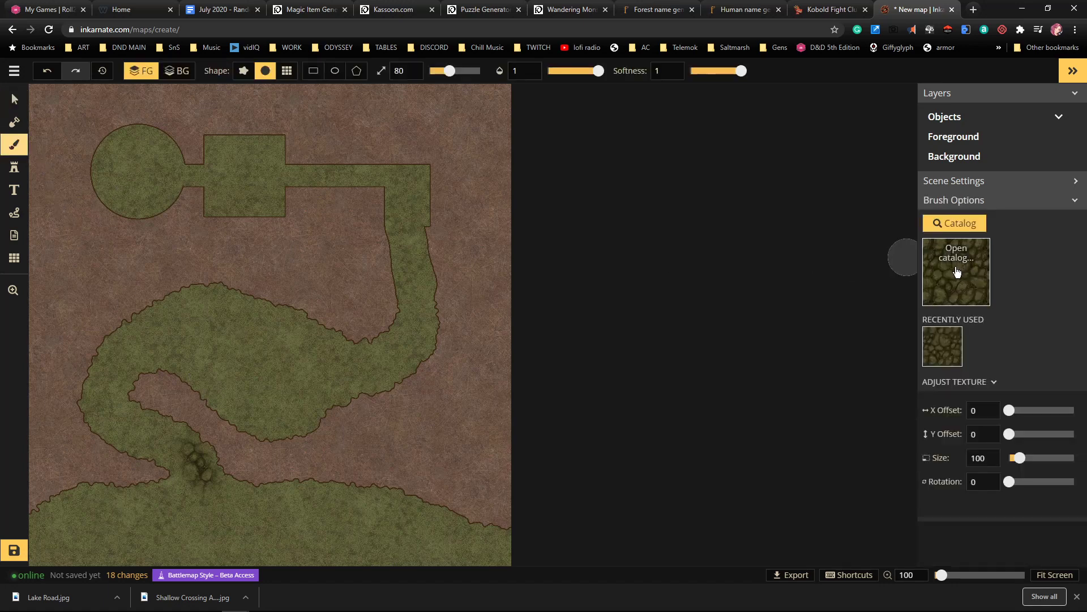
drag(1020, 458, 1009, 458)
mouse_move(181, 473)
mouse_down()
mouse_move(157, 448)
mouse_move(188, 450)
mouse_move(127, 434)
mouse_move(100, 409)
mouse_move(105, 386)
mouse_move(139, 417)
mouse_move(190, 430)
mouse_move(126, 437)
mouse_move(105, 421)
mouse_move(151, 316)
mouse_move(169, 302)
mouse_move(84, 419)
mouse_move(192, 303)
mouse_move(229, 315)
mouse_move(221, 339)
mouse_move(230, 349)
mouse_move(151, 349)
mouse_move(202, 368)
mouse_move(210, 297)
mouse_move(247, 295)
mouse_move(194, 329)
mouse_move(213, 417)
mouse_move(230, 418)
mouse_move(242, 289)
mouse_move(175, 294)
mouse_move(274, 315)
mouse_move(249, 311)
mouse_move(248, 437)
mouse_move(255, 312)
mouse_move(259, 371)
mouse_move(335, 299)
mouse_move(290, 408)
mouse_move(266, 385)
mouse_move(320, 415)
mouse_move(339, 373)
mouse_move(385, 375)
mouse_move(438, 332)
mouse_move(390, 343)
mouse_move(429, 323)
mouse_move(303, 396)
mouse_up()
key(bracketright)
key(bracketright)
key(bracketright)
key(bracketright)
key(bracketright)
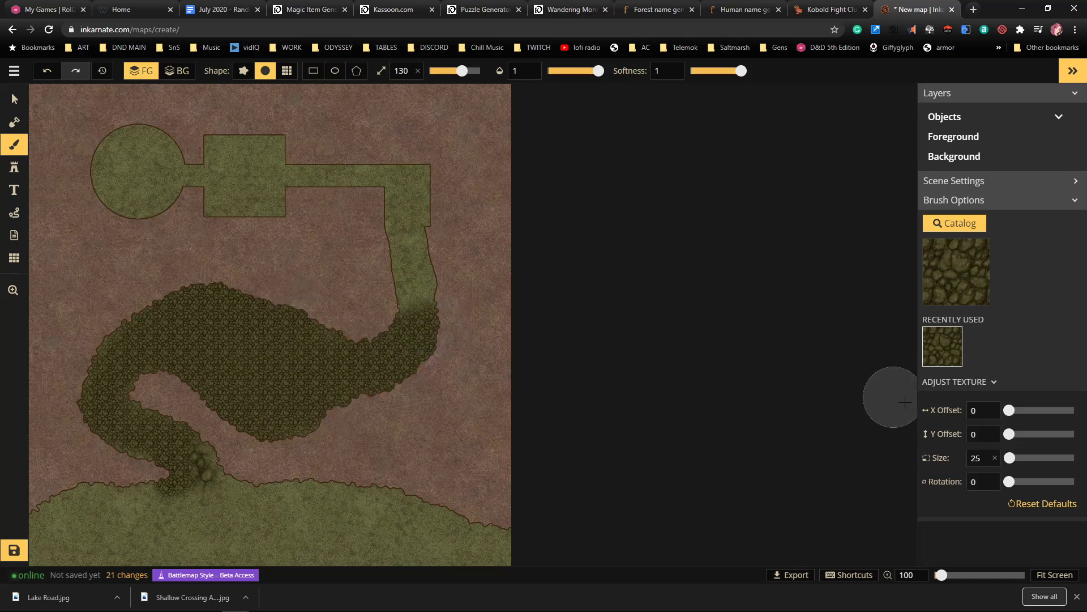
Set the stone texture size to 63 and paint larger stones along the winding landmass's northern, western and southern edges
mouse_move(1010, 459)
mouse_down()
mouse_move(1022, 464)
mouse_move(1014, 459)
mouse_up()
mouse_move(136, 422)
mouse_down()
mouse_move(109, 453)
mouse_move(60, 408)
mouse_move(76, 424)
mouse_move(68, 360)
mouse_move(85, 338)
mouse_up()
mouse_move(182, 348)
mouse_down()
mouse_move(170, 393)
mouse_move(153, 382)
mouse_move(142, 391)
mouse_move(228, 416)
mouse_up()
mouse_move(248, 308)
mouse_down()
mouse_move(173, 274)
mouse_move(234, 285)
mouse_move(268, 311)
mouse_move(287, 300)
mouse_up()
mouse_move(272, 445)
mouse_down()
mouse_move(210, 397)
mouse_move(177, 409)
mouse_up()
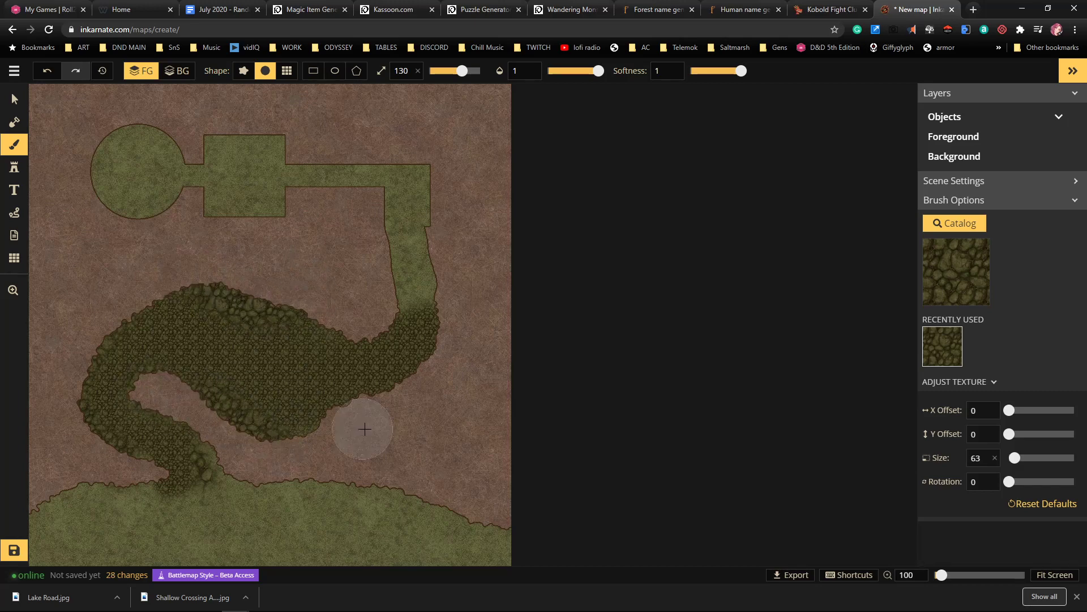
mouse_move(340, 323)
mouse_down()
mouse_move(340, 297)
mouse_move(255, 279)
mouse_up()
click(226, 274)
click(146, 291)
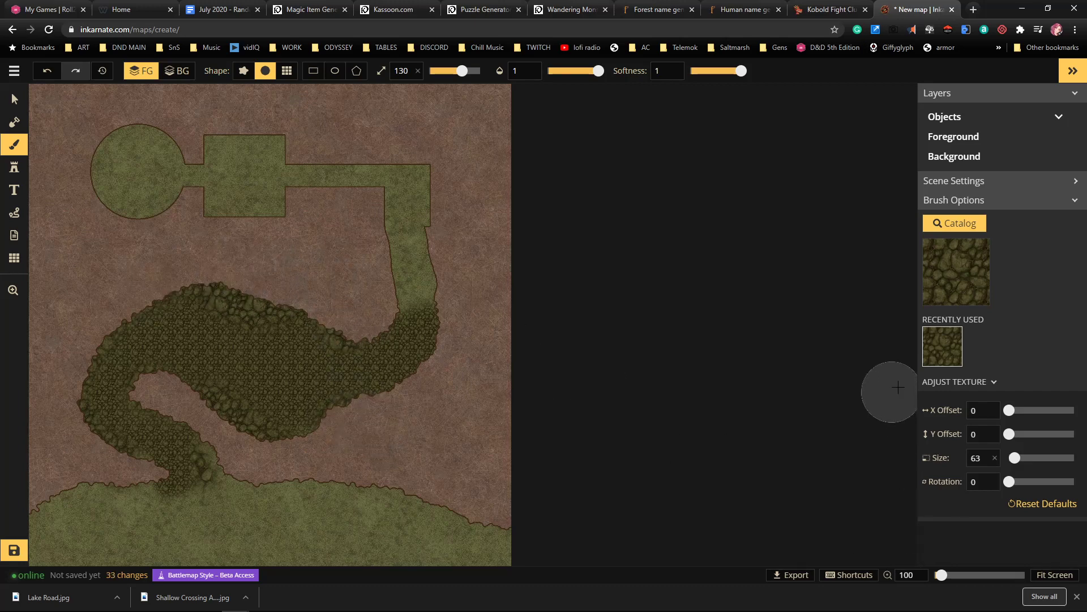
Blend the stone texture across the landmass's interior at texture size 50 and brush opacity 0.58
drag(1014, 458, 1014, 460)
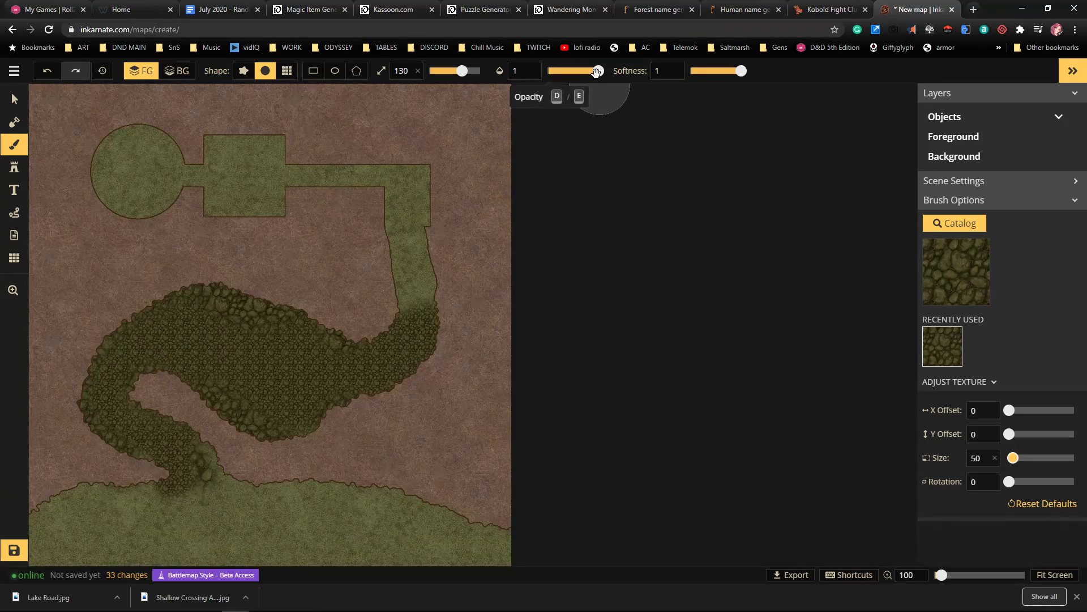
drag(596, 72, 573, 74)
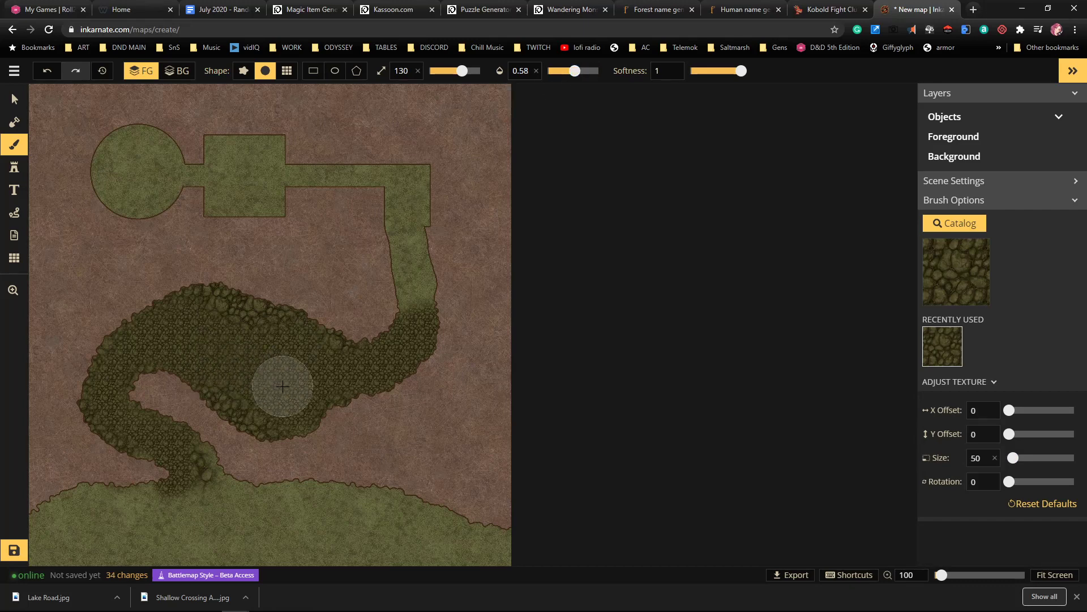
mouse_move(192, 349)
mouse_down()
mouse_move(138, 352)
mouse_move(213, 323)
mouse_move(170, 335)
mouse_move(105, 387)
mouse_move(162, 432)
mouse_move(170, 447)
mouse_move(153, 469)
mouse_move(308, 388)
mouse_move(306, 337)
mouse_move(398, 323)
mouse_up()
Show the square grid of size 32 on the map
scroll(357, 380, up, 2)
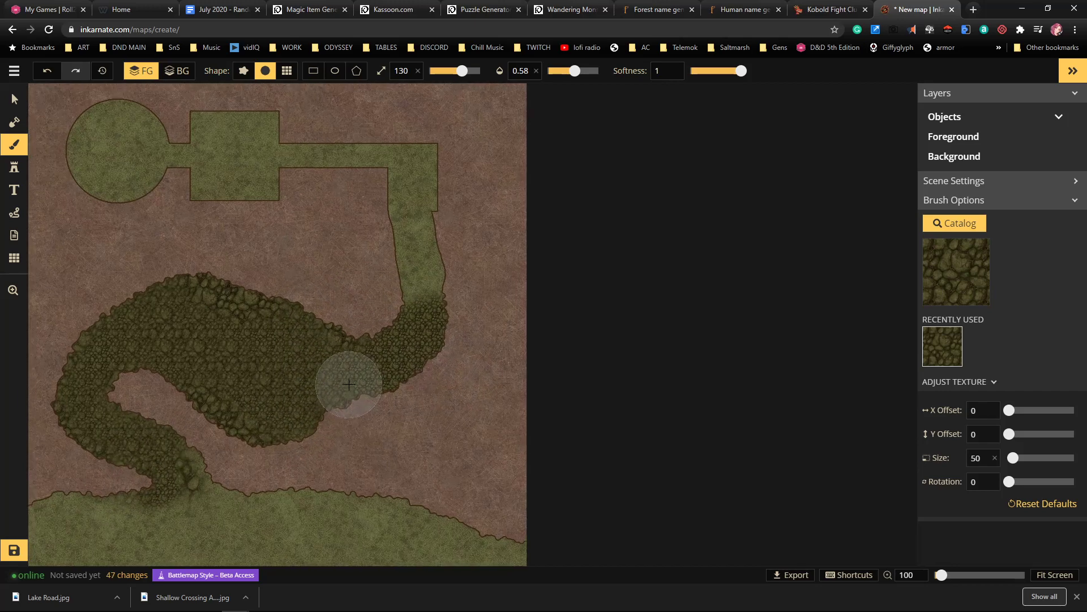
scroll(351, 368, up, 2)
scroll(339, 340, up, 5)
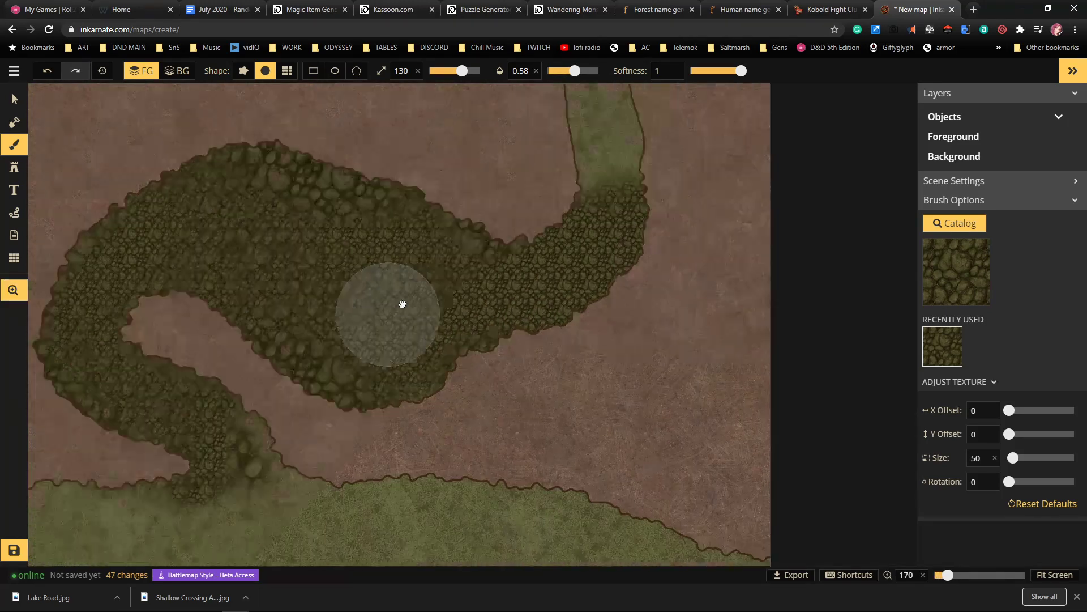
drag(414, 313, 404, 341)
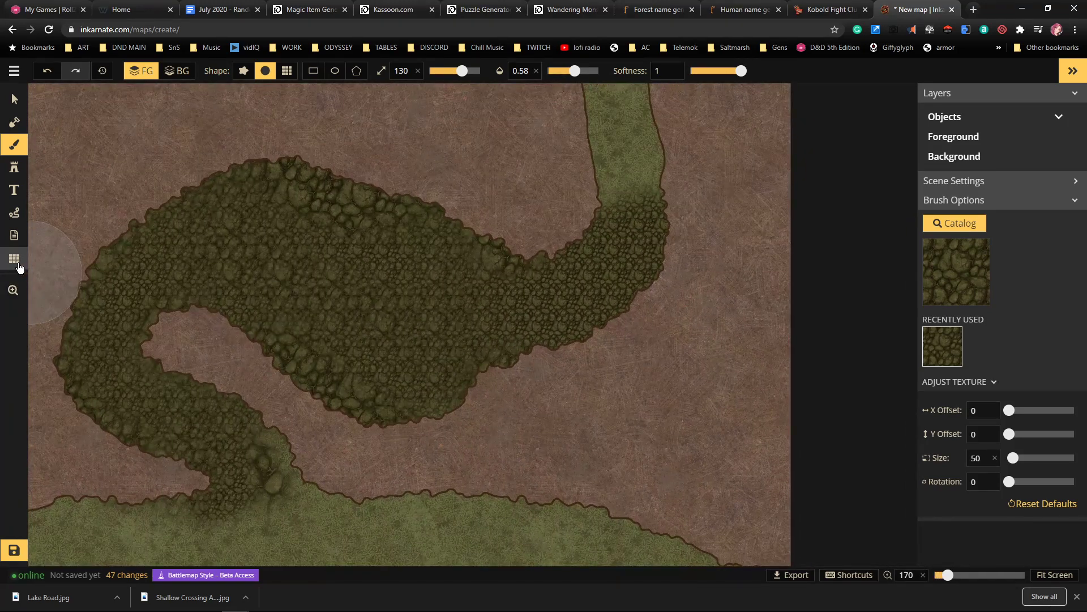
click(14, 257)
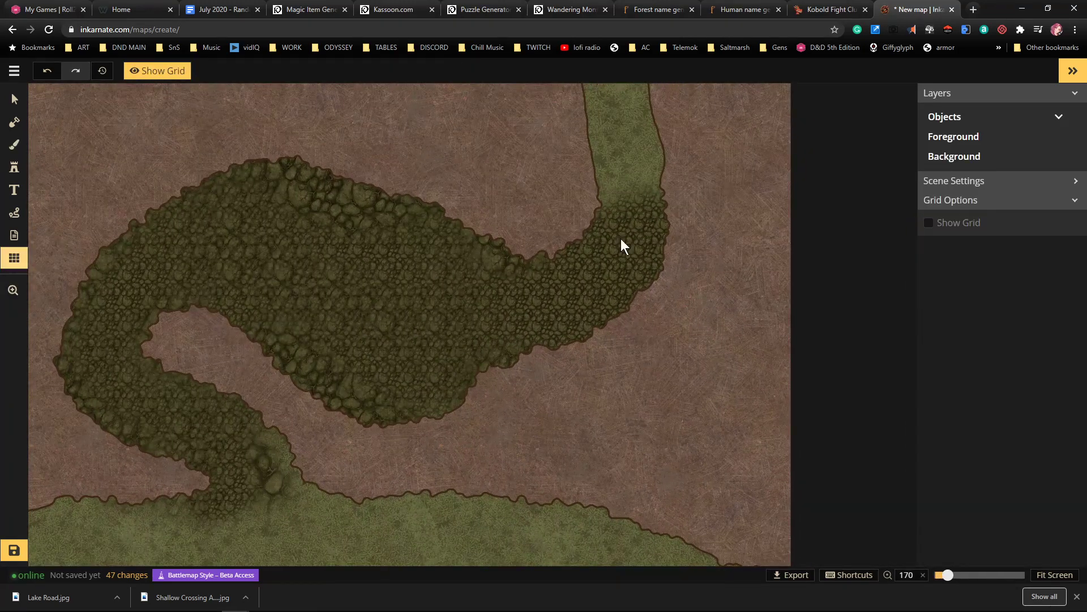
click(928, 223)
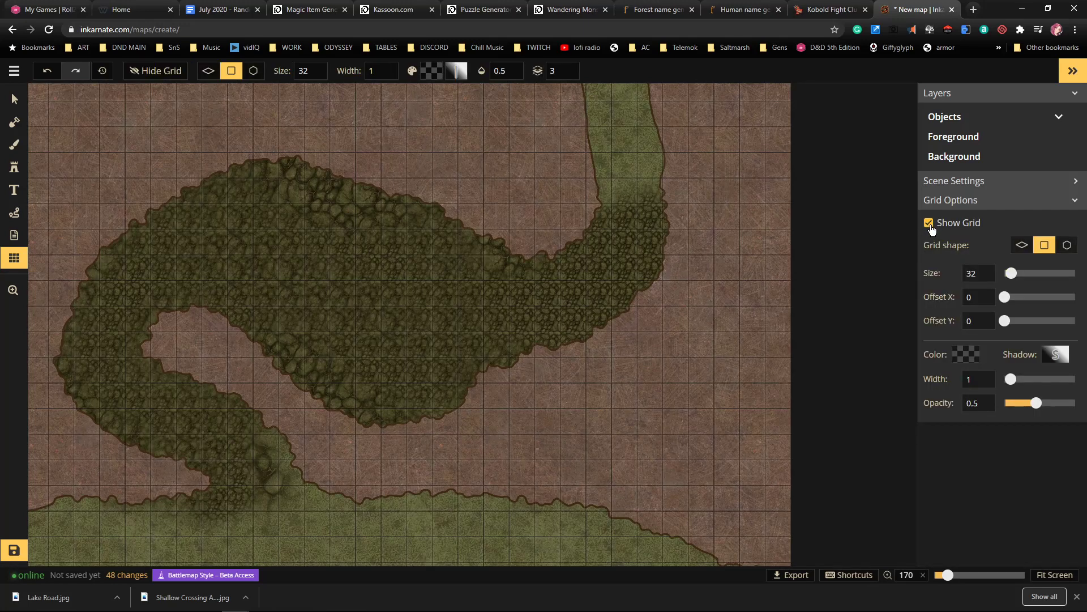
Enlarge the square room to the north and west with a filled foreground rectangle aligned to the grid lines
drag(588, 168, 610, 395)
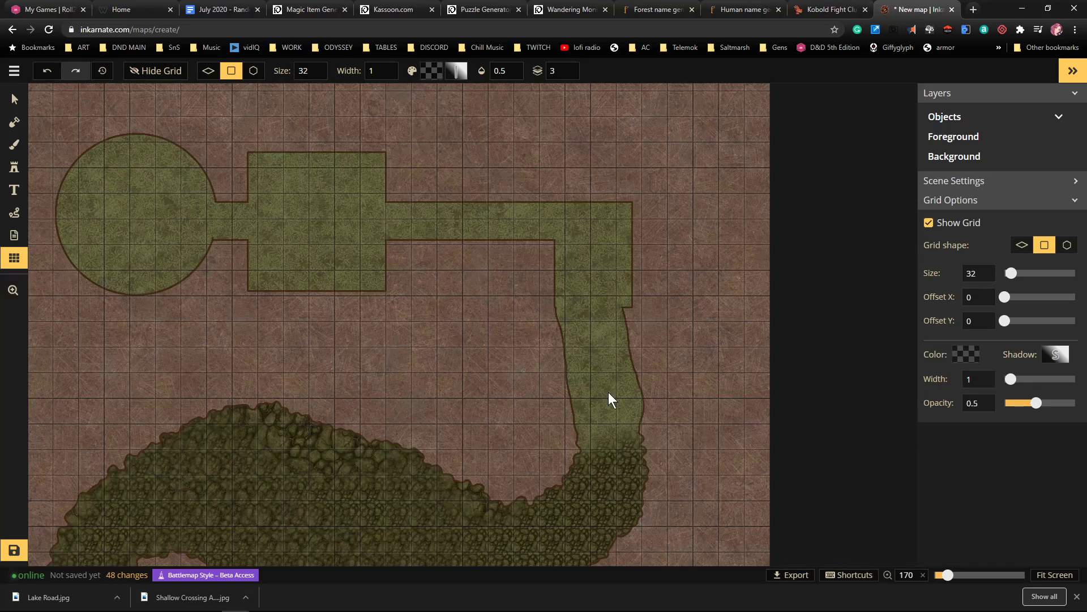
click(14, 122)
key(space)
drag(492, 436, 568, 437)
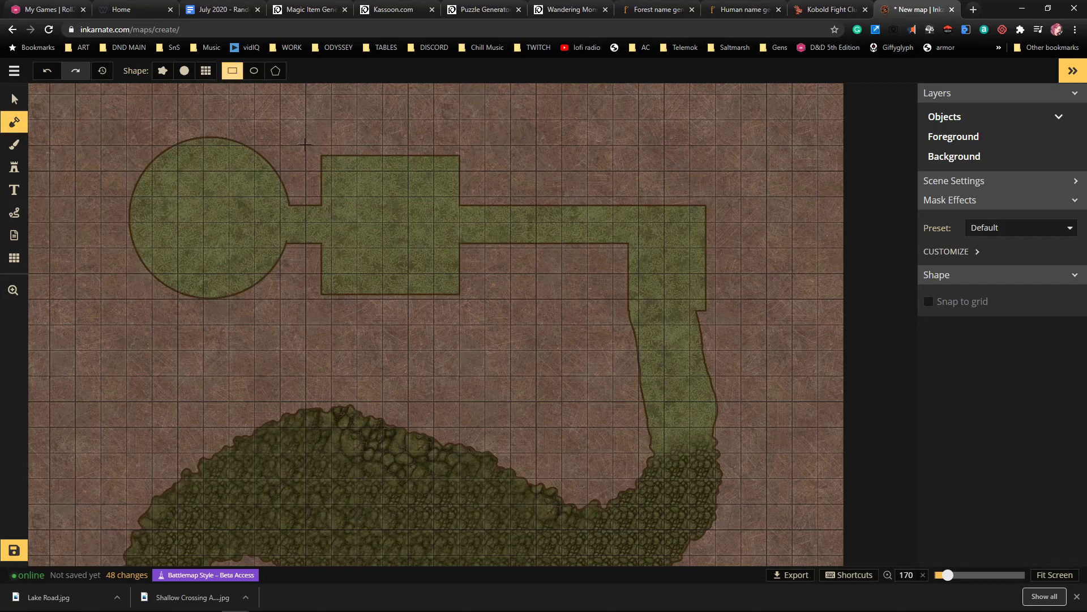
drag(306, 145, 461, 297)
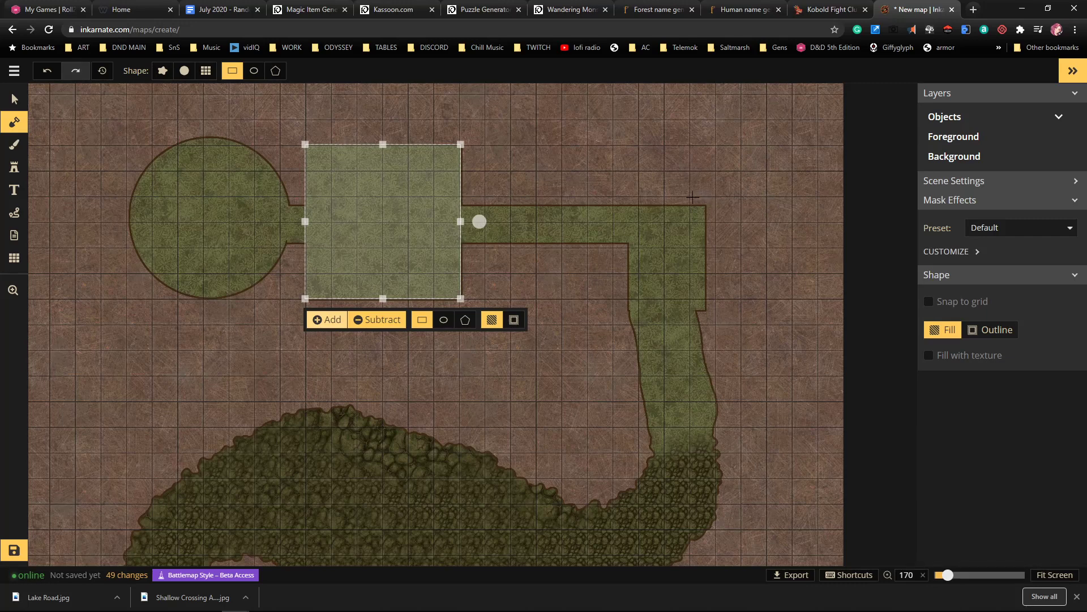
Widen the corridor on both sides of the square room with foreground rectangles matched to the grid lines
drag(690, 196, 462, 249)
click(522, 271)
drag(440, 196, 522, 248)
click(429, 272)
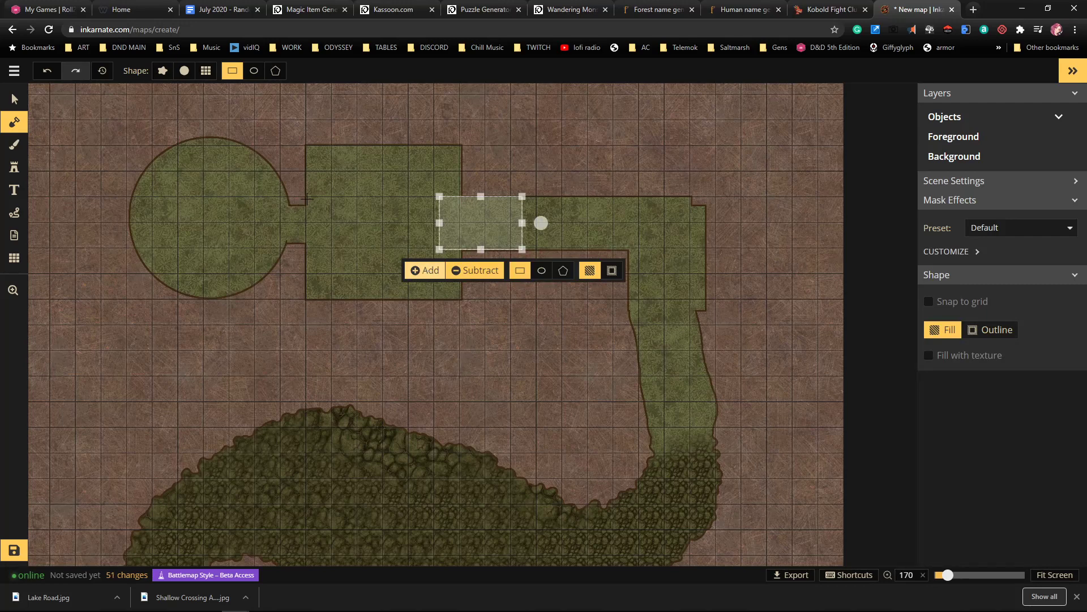
drag(307, 197, 264, 248)
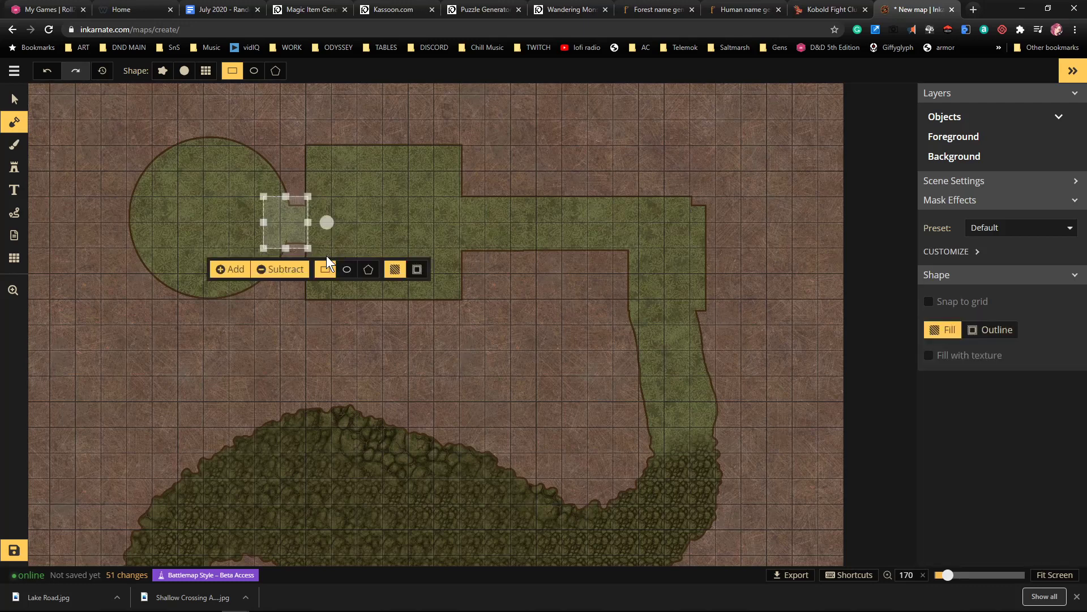
click(231, 271)
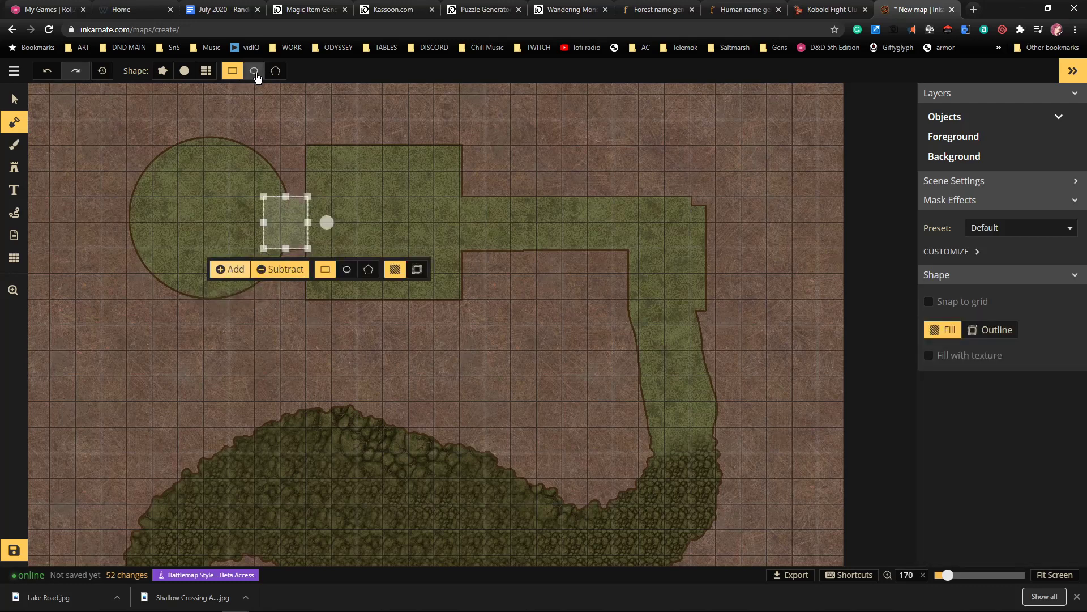
click(254, 70)
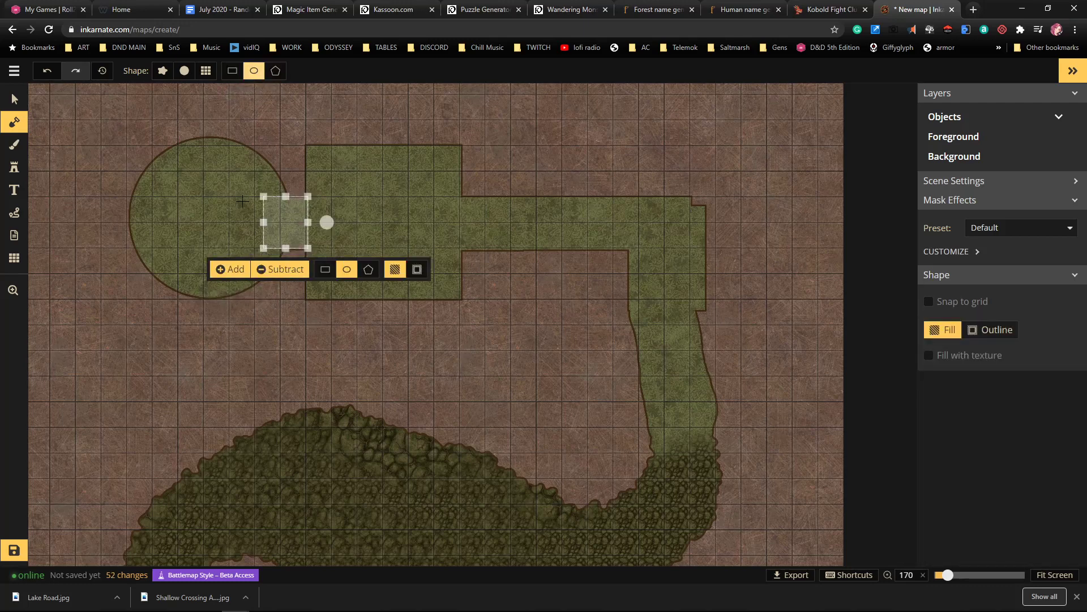
click(14, 99)
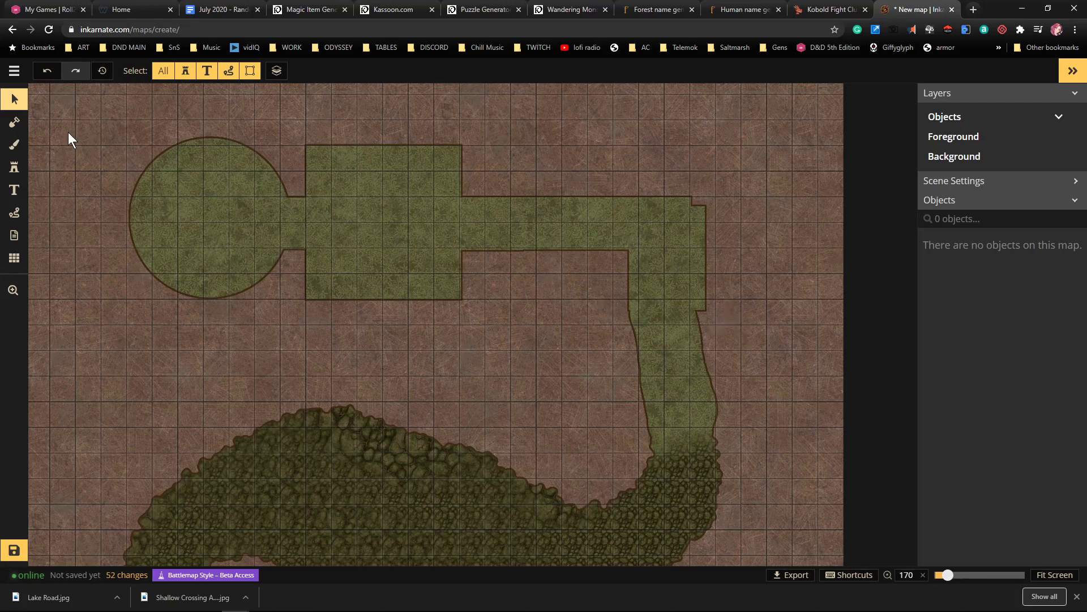
Roughen and extend the corridor's northeast corner and eastern side using the rough-edged mask brush at size 70
click(12, 123)
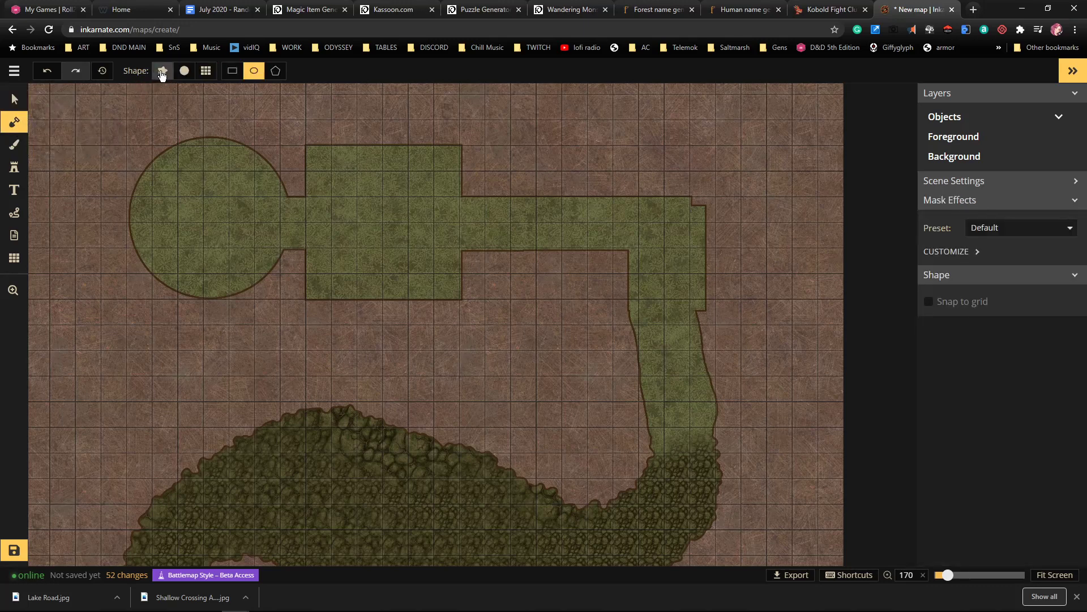
click(162, 72)
key(bracketleft)
key(bracketleft)
key(bracketleft)
key(bracketleft)
key(bracketleft)
key(bracketleft)
key(bracketleft)
key(bracketleft)
key(bracketleft)
key(bracketleft)
key(bracketleft)
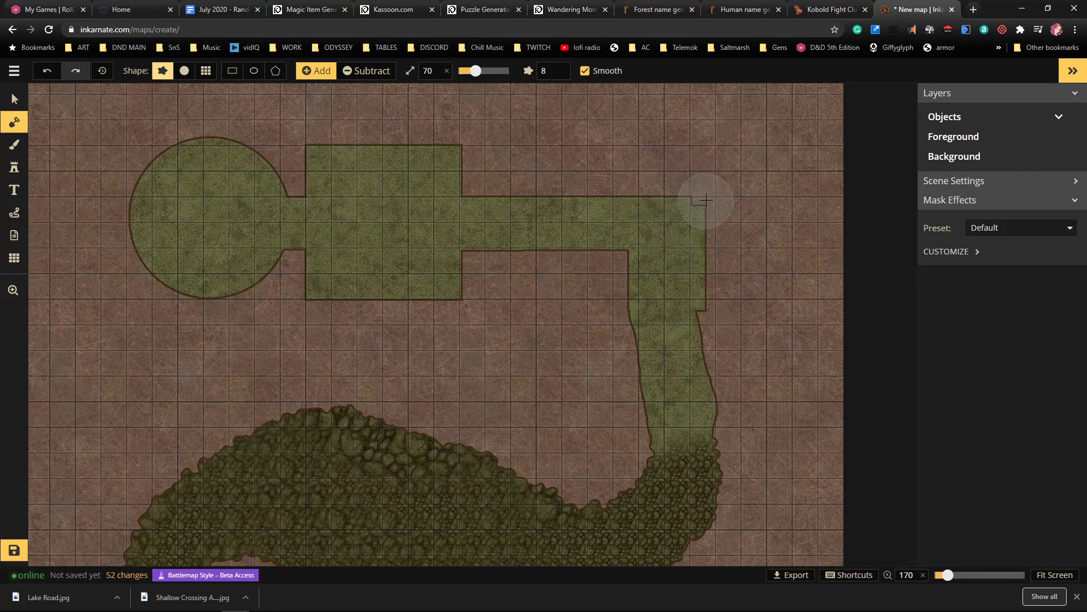
drag(705, 201, 673, 183)
mouse_move(707, 223)
mouse_down()
mouse_move(722, 248)
mouse_move(726, 220)
mouse_move(713, 300)
mouse_up()
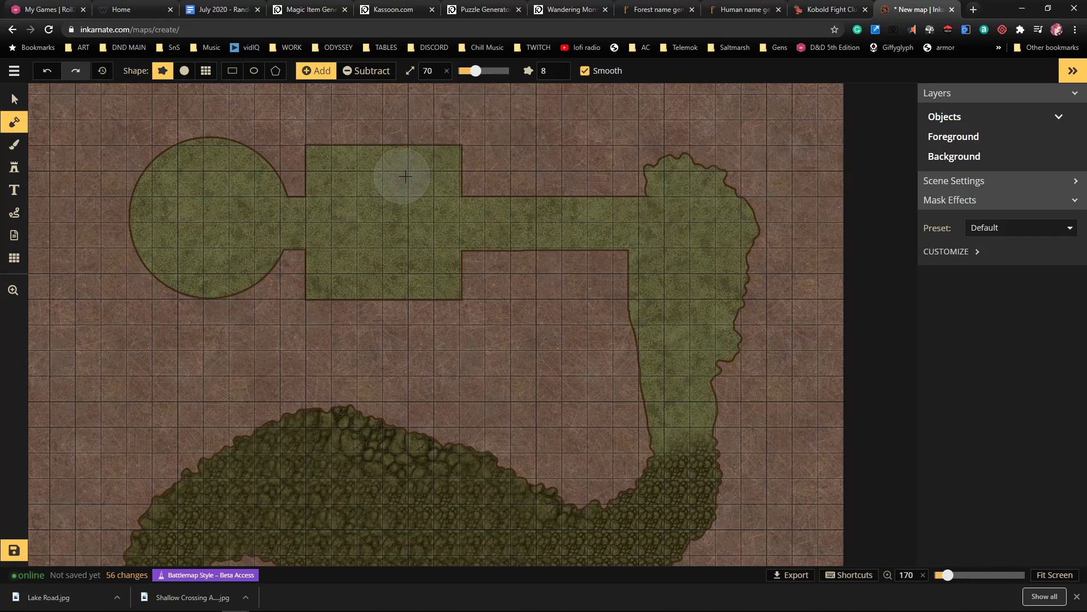
Extend the mossy stone texture up the northern passage and over the landmass's southern mouth at opacity 0.58
scroll(478, 237, down, 3)
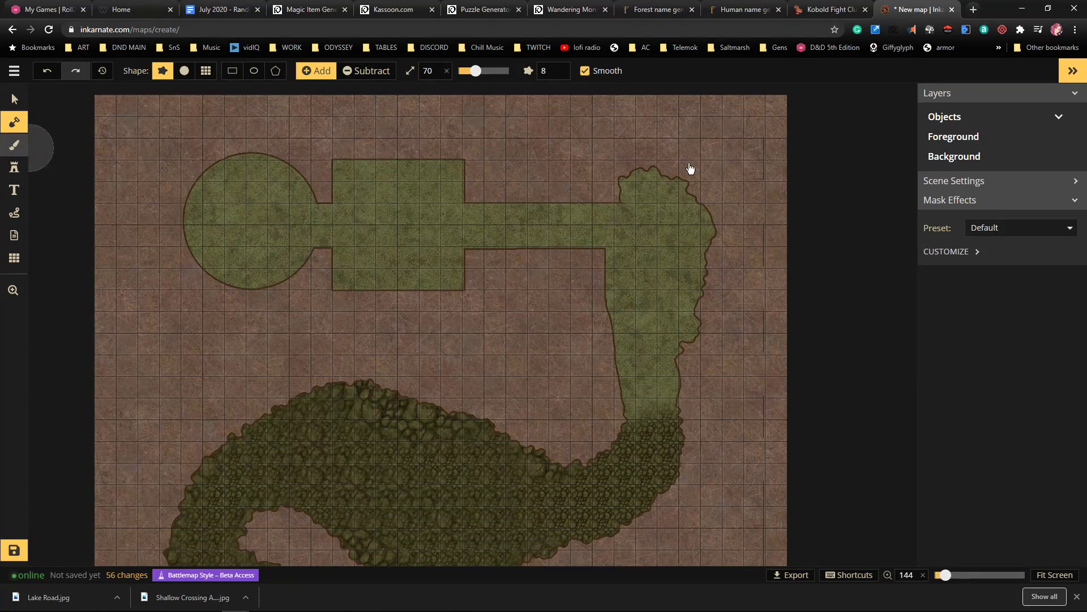
key(b)
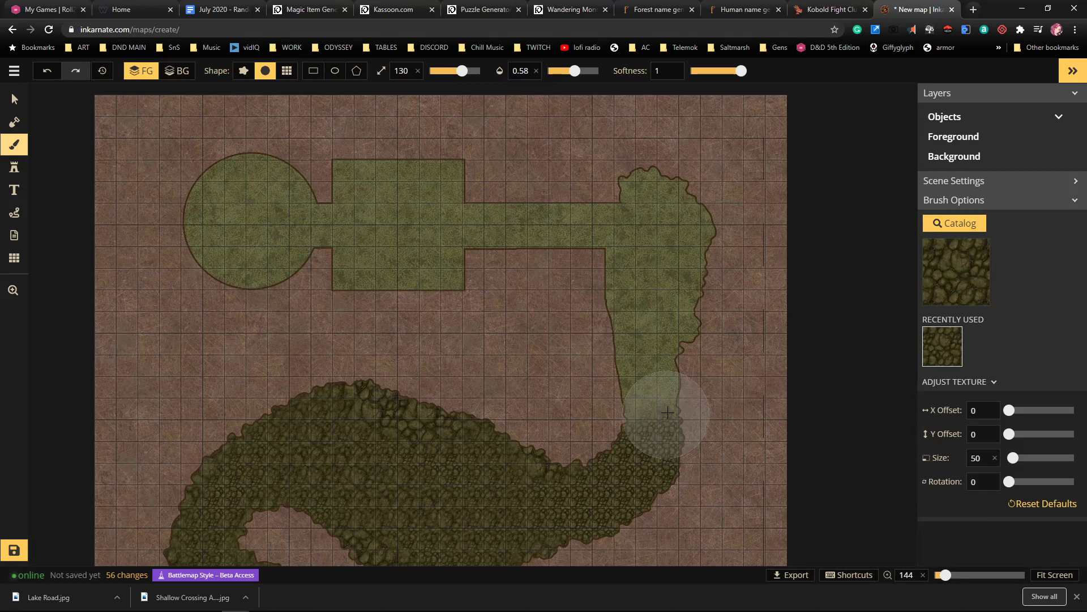
mouse_move(641, 415)
mouse_down()
mouse_move(654, 467)
mouse_move(612, 393)
mouse_move(658, 420)
mouse_move(711, 346)
mouse_move(661, 461)
mouse_up()
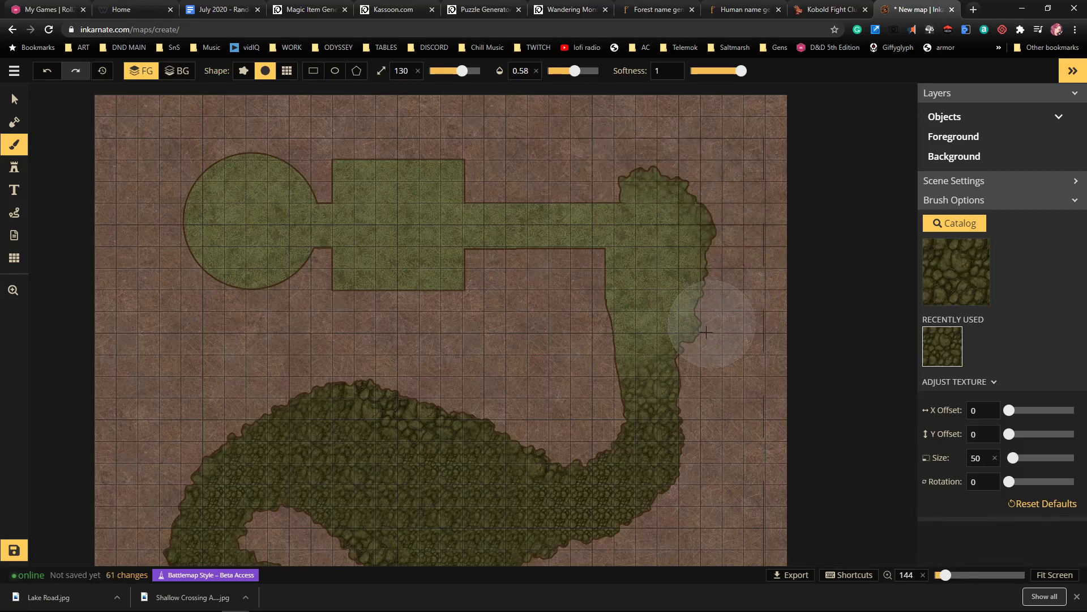
drag(716, 303, 679, 381)
mouse_move(483, 383)
mouse_down()
mouse_move(657, 161)
mouse_move(651, 168)
mouse_up()
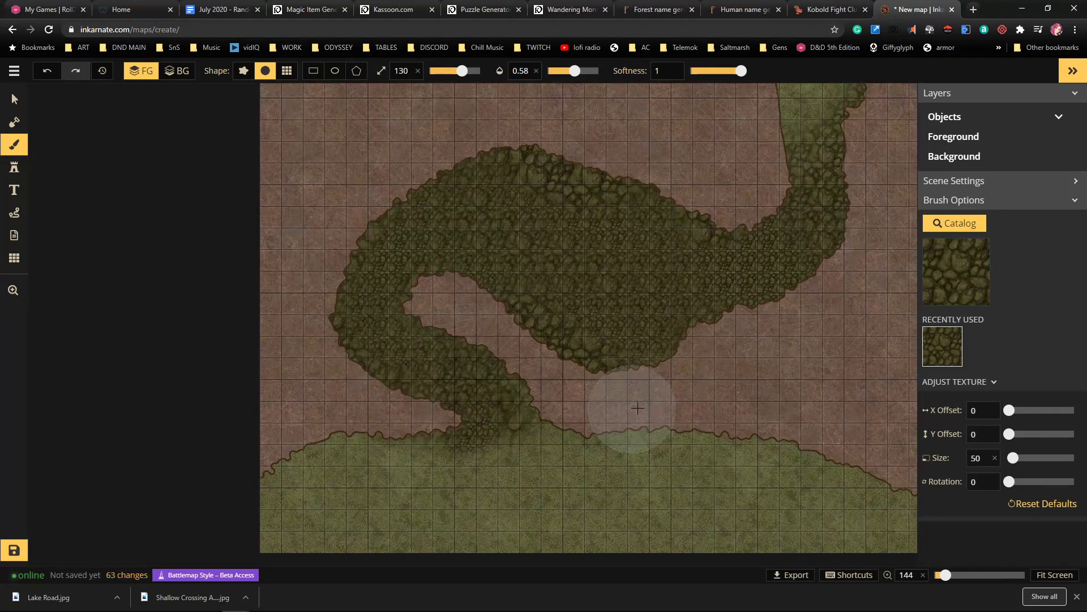
mouse_move(589, 406)
mouse_down()
mouse_move(570, 427)
mouse_move(534, 432)
mouse_move(558, 413)
mouse_move(493, 416)
mouse_up()
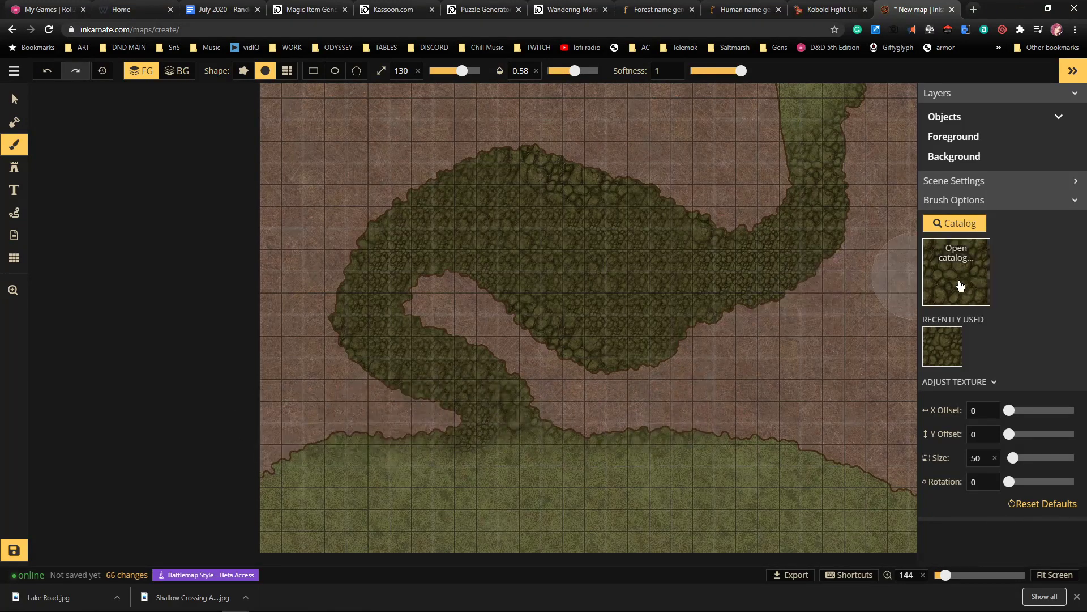
Choose the reddish-brown stone texture and paint it over the middle of the winding landmass, reducing the brush size to 80
click(956, 262)
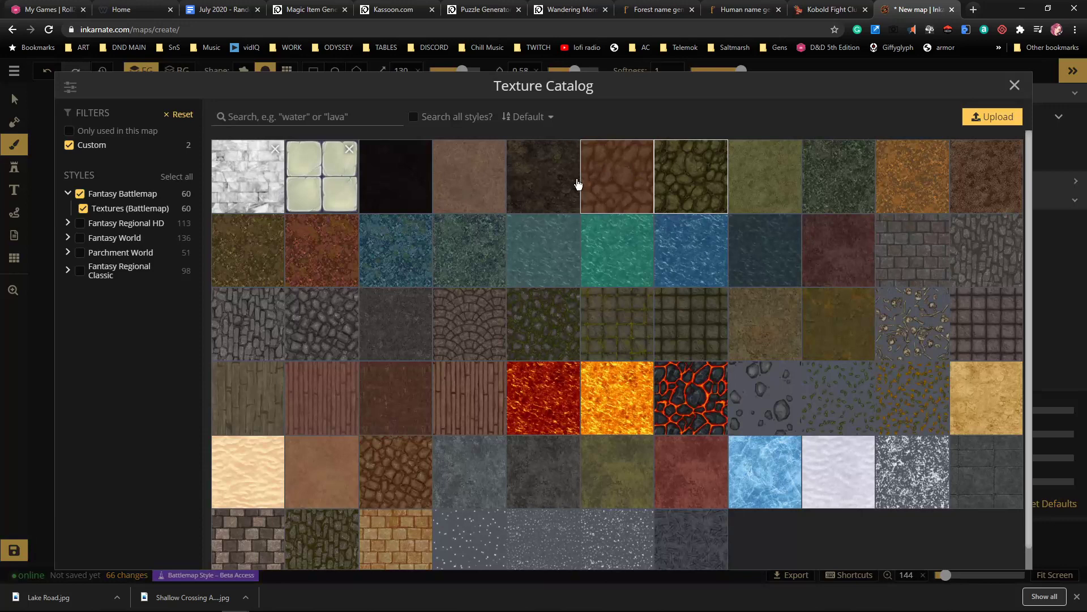
click(614, 179)
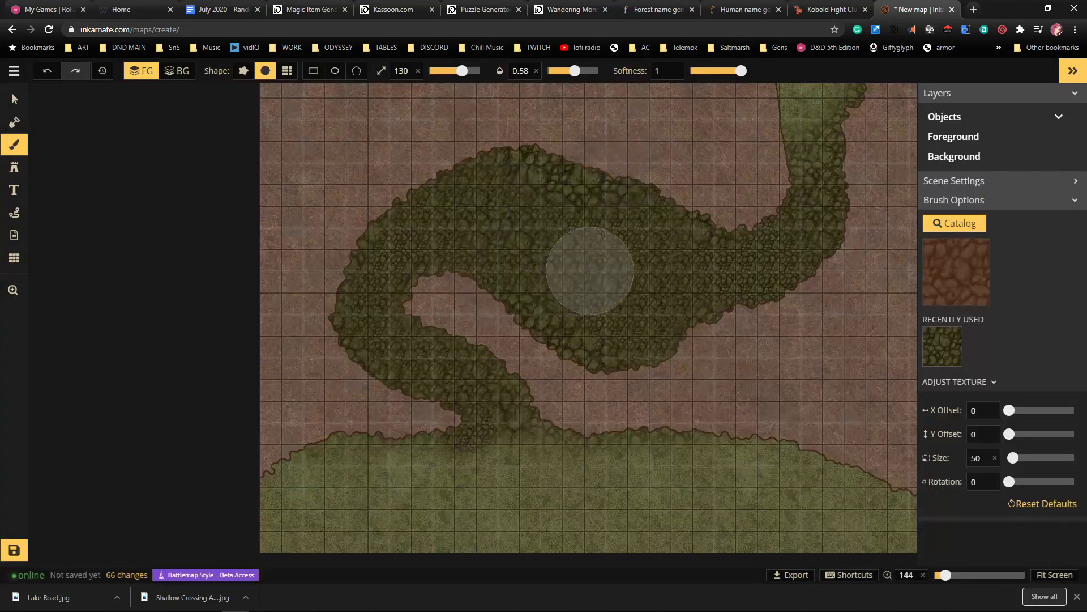
scroll(590, 271, up, 4)
scroll(591, 271, down, 7)
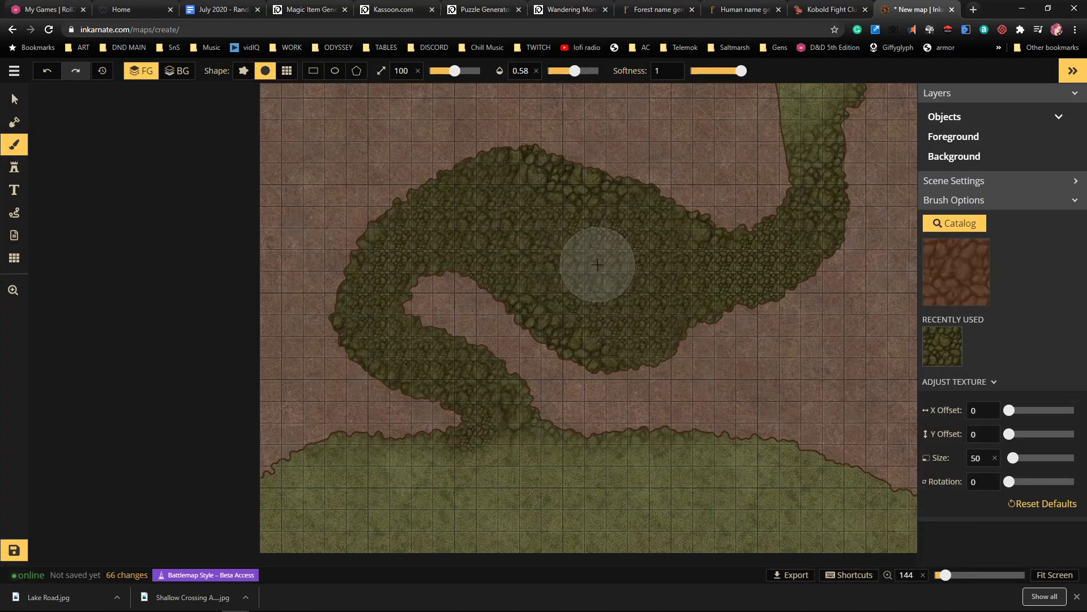
scroll(549, 237, down, 2)
mouse_move(542, 229)
mouse_down()
mouse_move(500, 194)
mouse_move(596, 245)
mouse_move(520, 206)
mouse_move(431, 224)
mouse_move(464, 199)
mouse_move(509, 194)
mouse_move(528, 219)
mouse_move(612, 245)
mouse_move(593, 238)
mouse_move(651, 224)
mouse_move(657, 232)
mouse_move(632, 254)
mouse_move(585, 262)
mouse_move(567, 280)
mouse_move(492, 265)
mouse_move(562, 296)
mouse_move(608, 282)
mouse_move(594, 301)
mouse_move(631, 305)
mouse_move(634, 317)
mouse_move(716, 293)
mouse_move(661, 274)
mouse_move(646, 285)
mouse_move(710, 292)
mouse_move(752, 273)
mouse_move(810, 236)
mouse_move(842, 187)
mouse_move(780, 269)
mouse_move(729, 290)
mouse_move(693, 245)
mouse_move(744, 202)
mouse_move(737, 194)
mouse_move(699, 228)
mouse_move(624, 265)
mouse_move(777, 165)
mouse_move(740, 198)
mouse_move(765, 108)
mouse_up()
key(space)
scroll(784, 230, up, 1)
key(space)
mouse_move(784, 231)
mouse_down()
mouse_move(794, 306)
mouse_move(767, 347)
mouse_move(658, 245)
mouse_up()
Paint the reddish-brown stone texture along the northern edge of the southern grassland
scroll(623, 346, down, 10)
scroll(623, 346, left, 3)
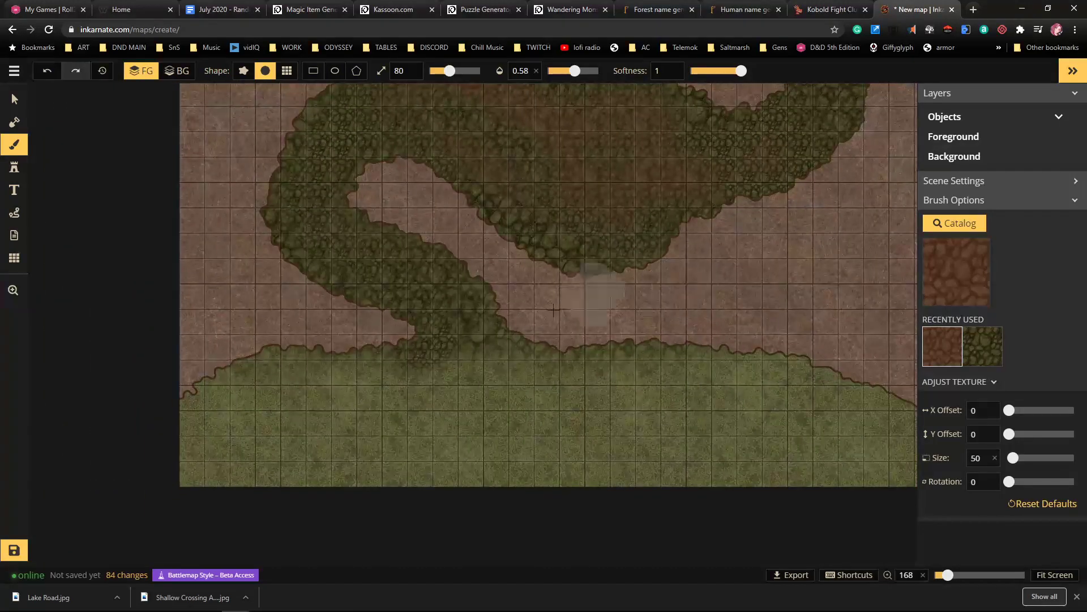
drag(237, 397, 174, 437)
mouse_move(272, 351)
mouse_down()
mouse_move(245, 352)
mouse_move(411, 349)
mouse_move(519, 370)
mouse_move(513, 335)
mouse_move(753, 360)
mouse_move(707, 346)
mouse_move(672, 346)
mouse_move(880, 390)
mouse_move(764, 348)
mouse_move(902, 402)
mouse_move(882, 400)
mouse_move(839, 374)
mouse_move(908, 399)
mouse_up()
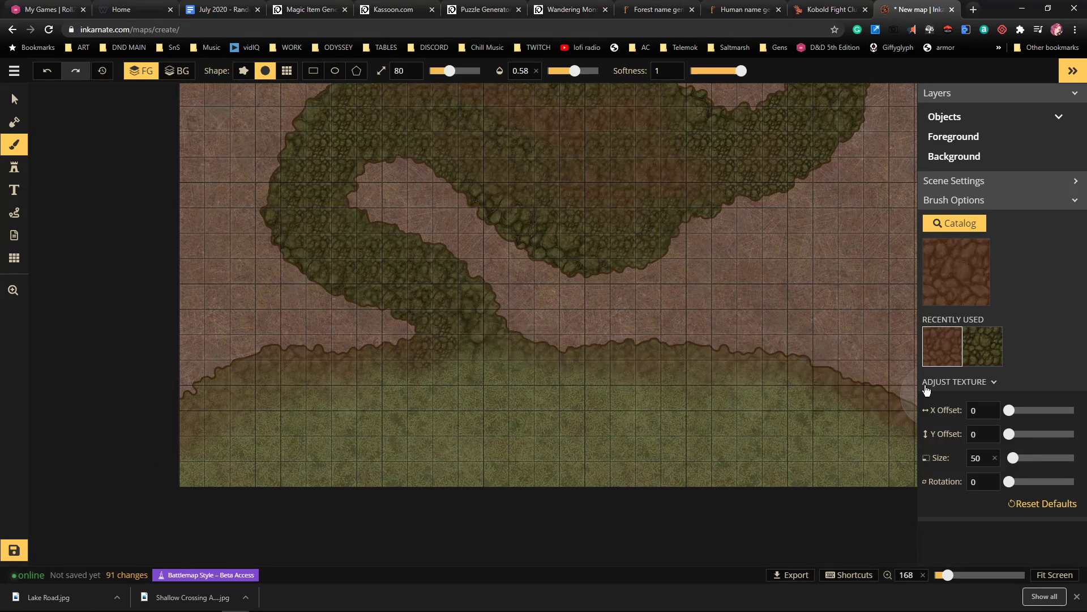
Paint the reddish-brown stone texture along the east side of the landmass's southern neck and around the inner edge of its western bend
drag(767, 276, 789, 342)
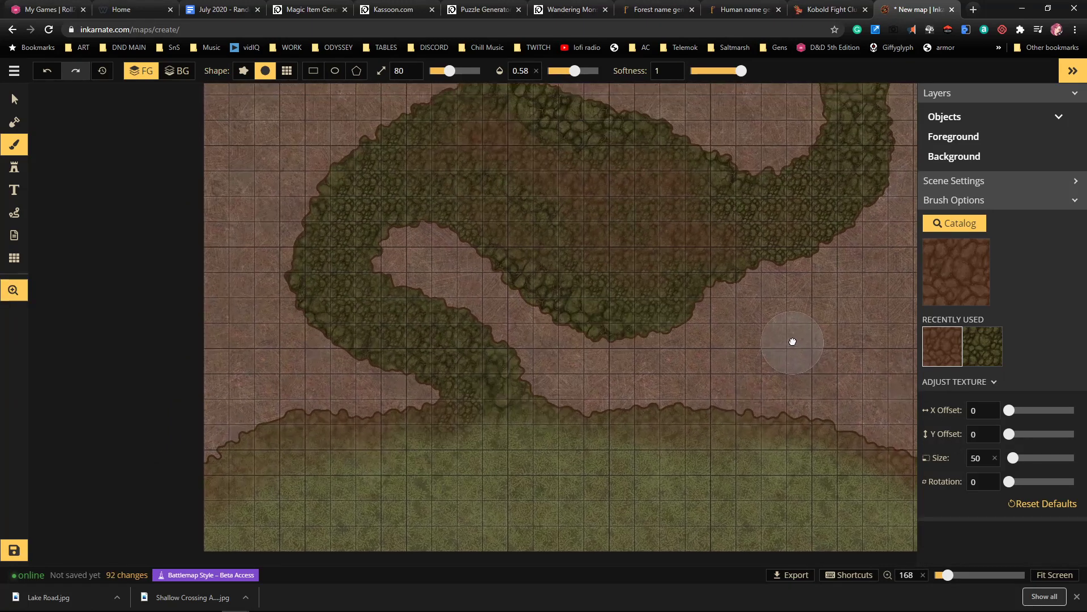
drag(512, 376, 485, 324)
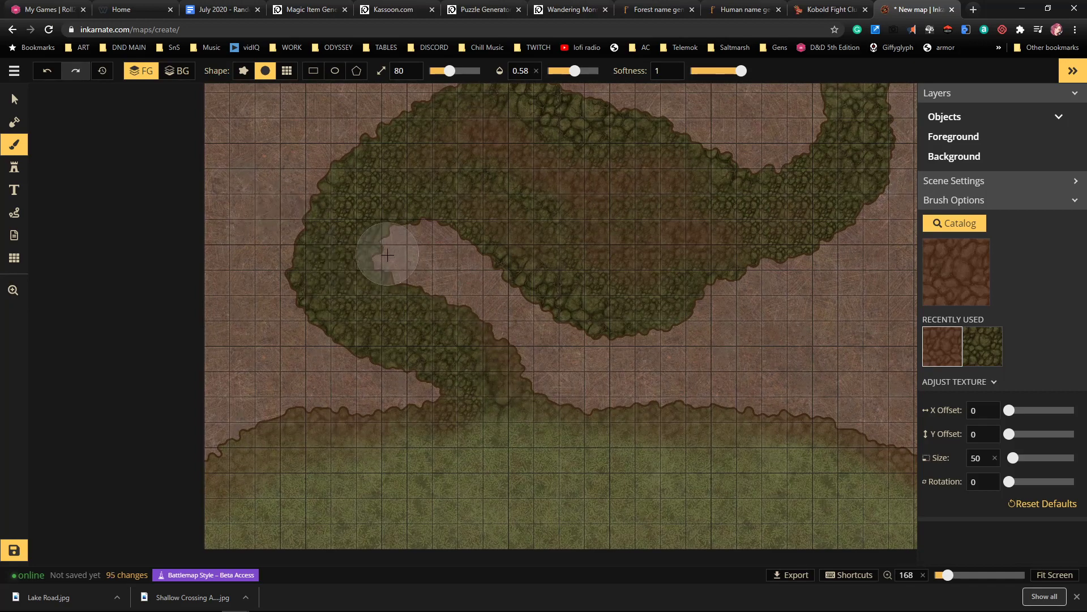
mouse_move(410, 242)
mouse_down()
mouse_move(389, 271)
mouse_move(382, 251)
mouse_move(407, 231)
mouse_move(394, 262)
mouse_move(413, 286)
mouse_move(400, 261)
mouse_move(404, 226)
mouse_up()
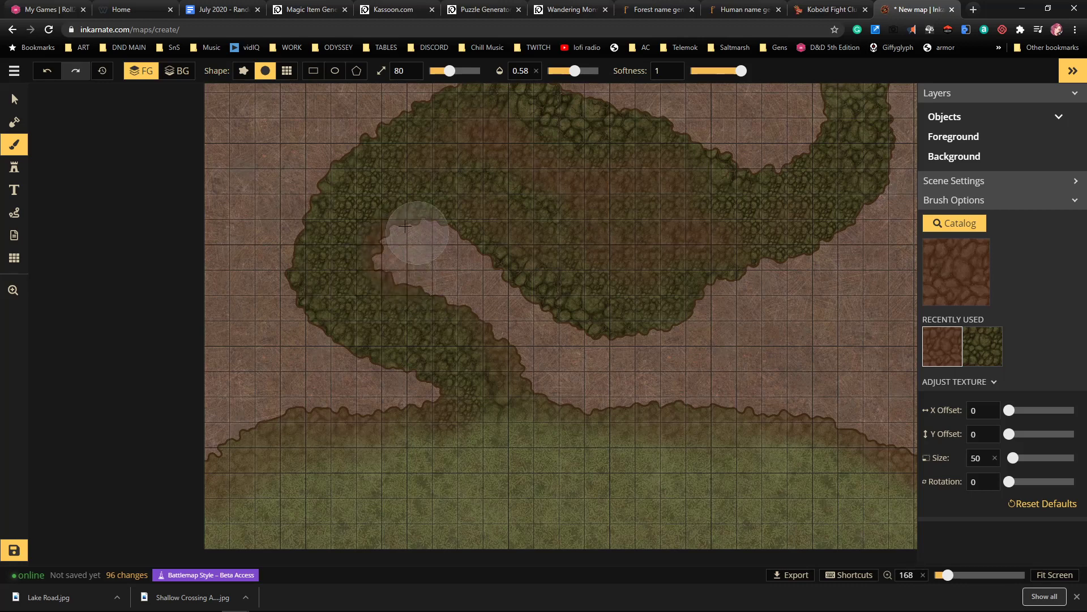
Choose the teal-green water texture and paint a pool in the southern part of the winding cave at opacity 0.58
click(956, 263)
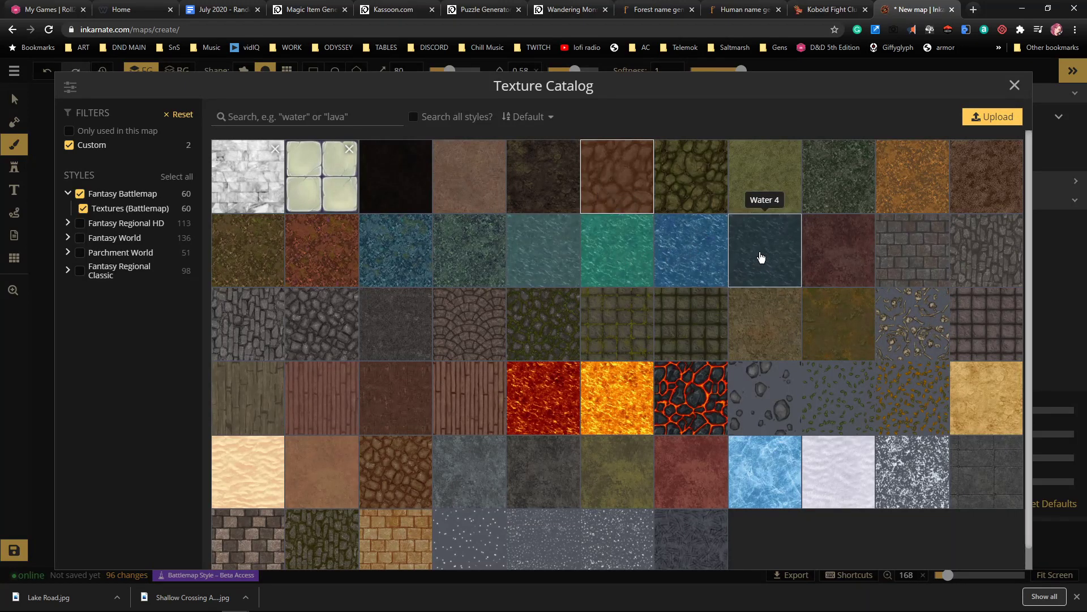
click(618, 255)
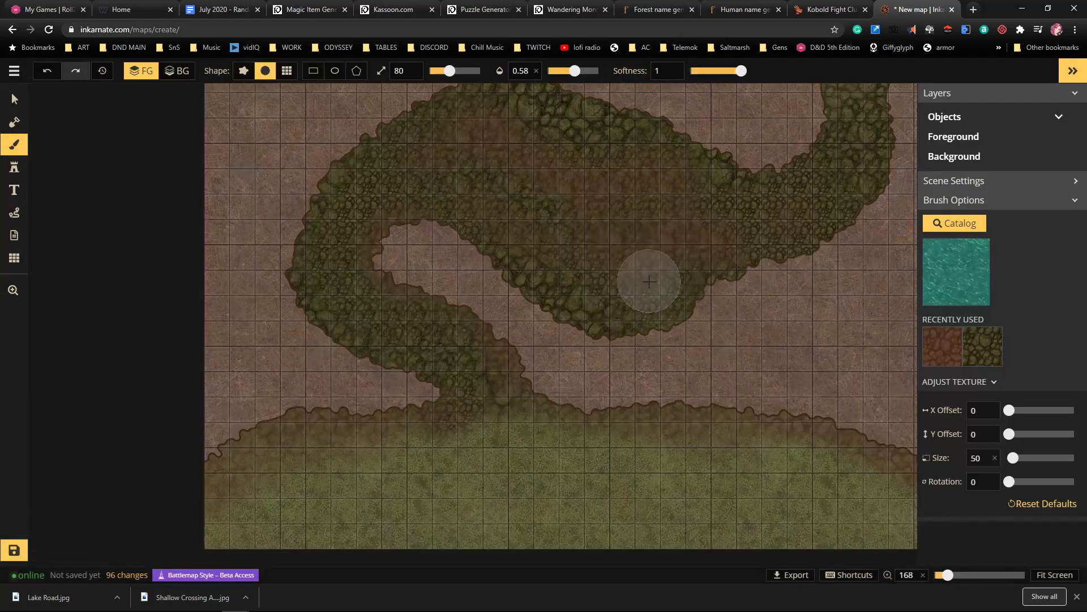
scroll(658, 276, up, 3)
key(bracketleft)
key(bracketleft)
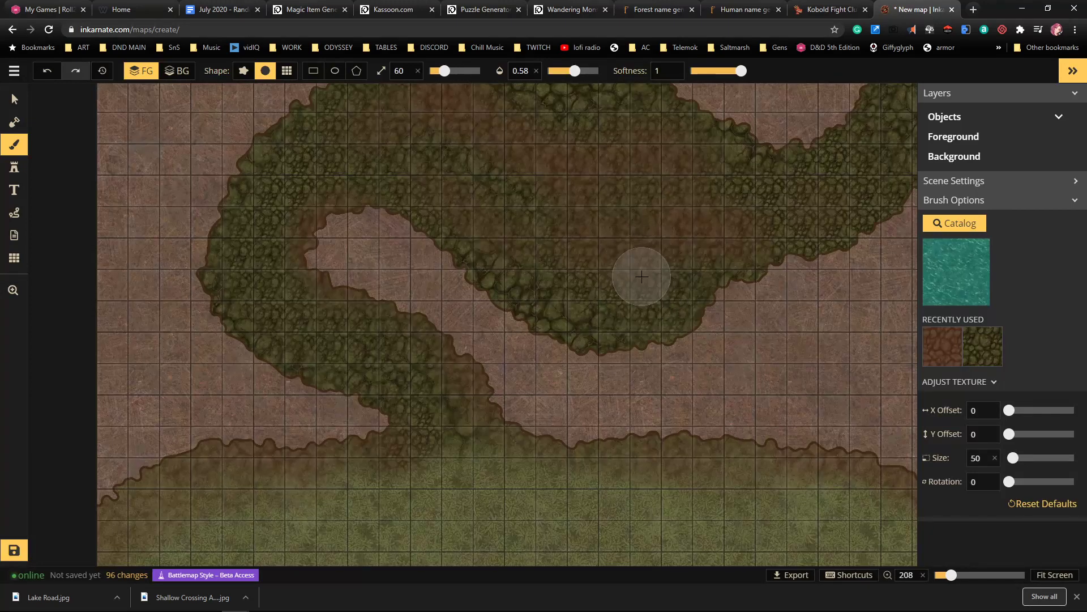
drag(638, 281, 664, 273)
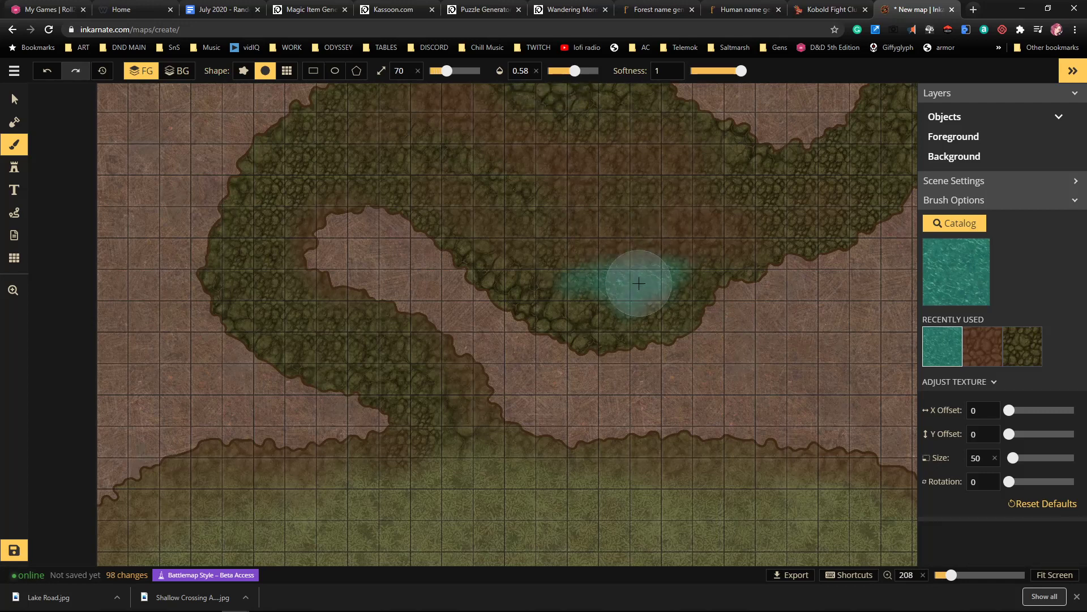
drag(645, 287, 657, 291)
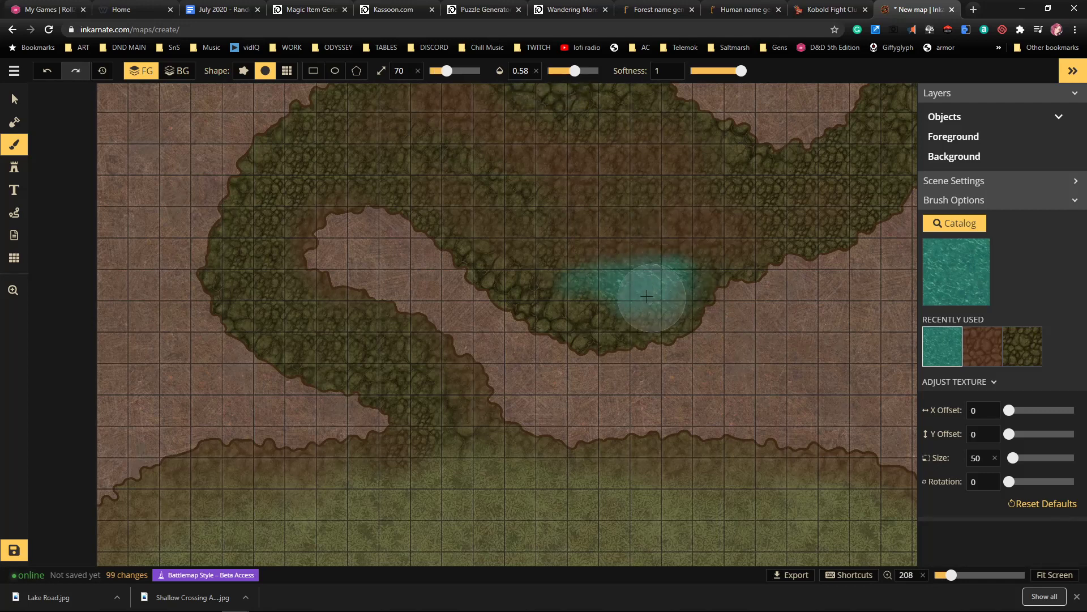
mouse_move(587, 272)
mouse_down()
mouse_move(518, 245)
mouse_move(550, 264)
mouse_move(595, 252)
mouse_move(644, 256)
mouse_move(642, 267)
mouse_move(699, 257)
mouse_move(664, 269)
mouse_move(594, 242)
mouse_move(561, 243)
mouse_move(651, 228)
mouse_move(588, 235)
mouse_move(581, 250)
mouse_move(670, 235)
mouse_move(572, 256)
mouse_move(642, 239)
mouse_move(611, 255)
mouse_move(641, 249)
mouse_move(616, 233)
mouse_move(687, 226)
mouse_move(717, 245)
mouse_move(686, 213)
mouse_move(606, 213)
mouse_move(598, 231)
mouse_move(648, 203)
mouse_move(581, 261)
mouse_move(516, 251)
mouse_move(553, 255)
mouse_up()
scroll(553, 255, down, 4)
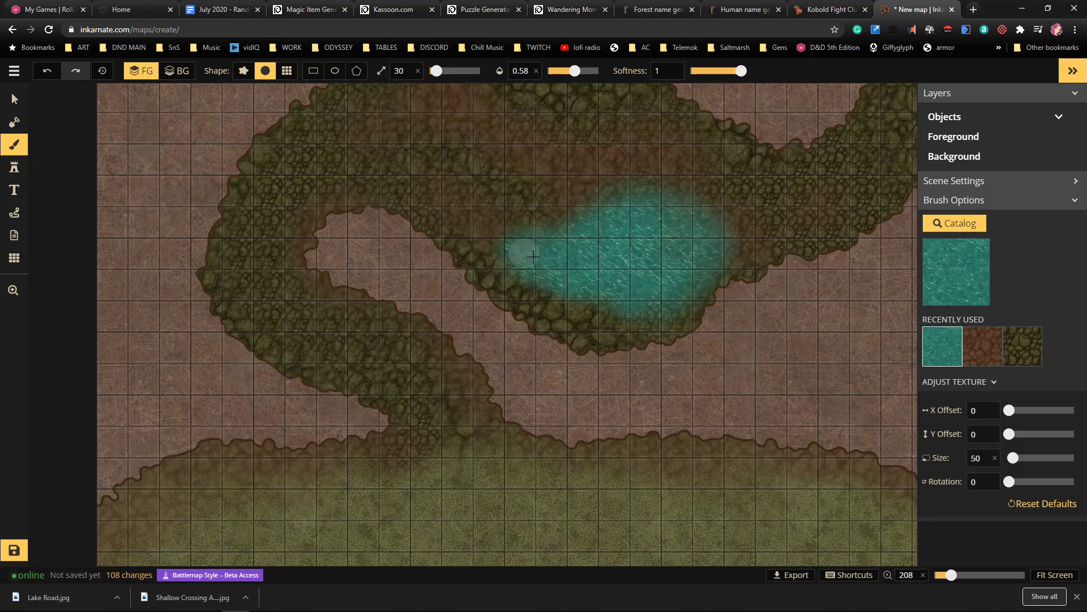
Extend the teal-green pool toward the eastern passage and fill out its southern part using brush size 50
mouse_move(565, 246)
mouse_down()
mouse_move(621, 218)
mouse_move(546, 258)
mouse_move(625, 242)
mouse_move(642, 290)
mouse_move(717, 226)
mouse_move(765, 226)
mouse_move(736, 238)
mouse_move(748, 249)
mouse_move(529, 252)
mouse_move(528, 264)
mouse_move(592, 270)
mouse_move(571, 265)
mouse_move(627, 292)
mouse_move(669, 289)
mouse_move(687, 243)
mouse_up()
key(space)
drag(595, 175, 605, 243)
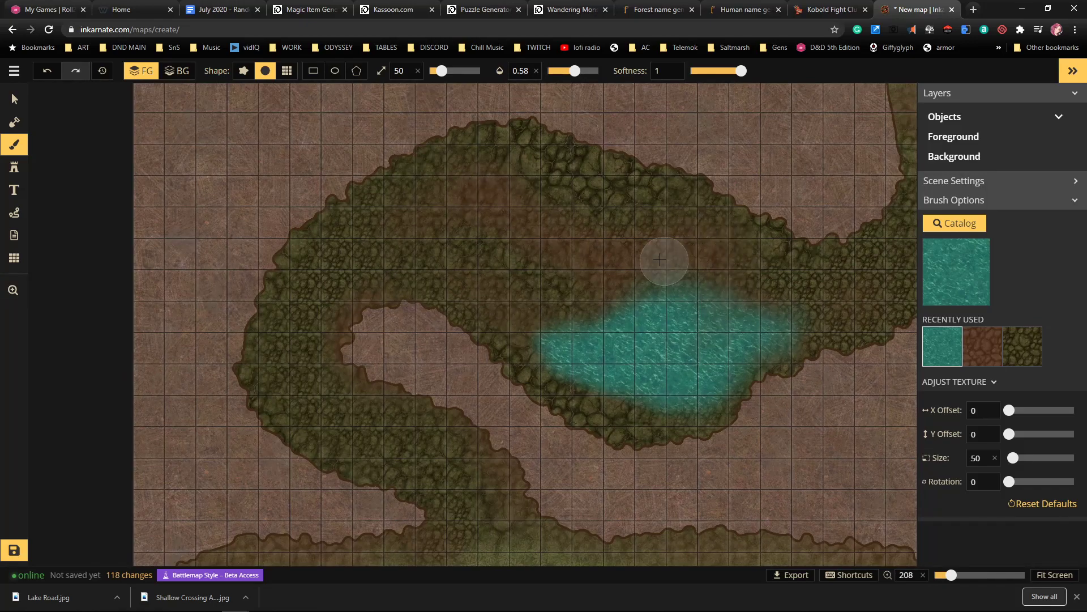
key(space)
drag(724, 262, 748, 299)
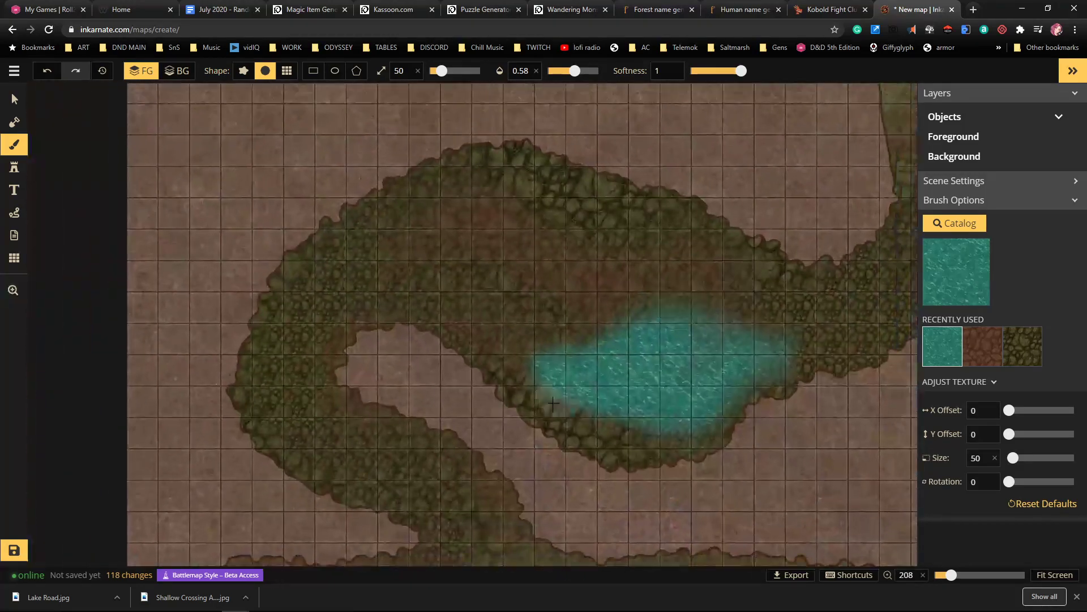
mouse_move(576, 387)
mouse_down()
mouse_move(632, 386)
mouse_move(713, 352)
mouse_move(670, 399)
mouse_move(701, 389)
mouse_up()
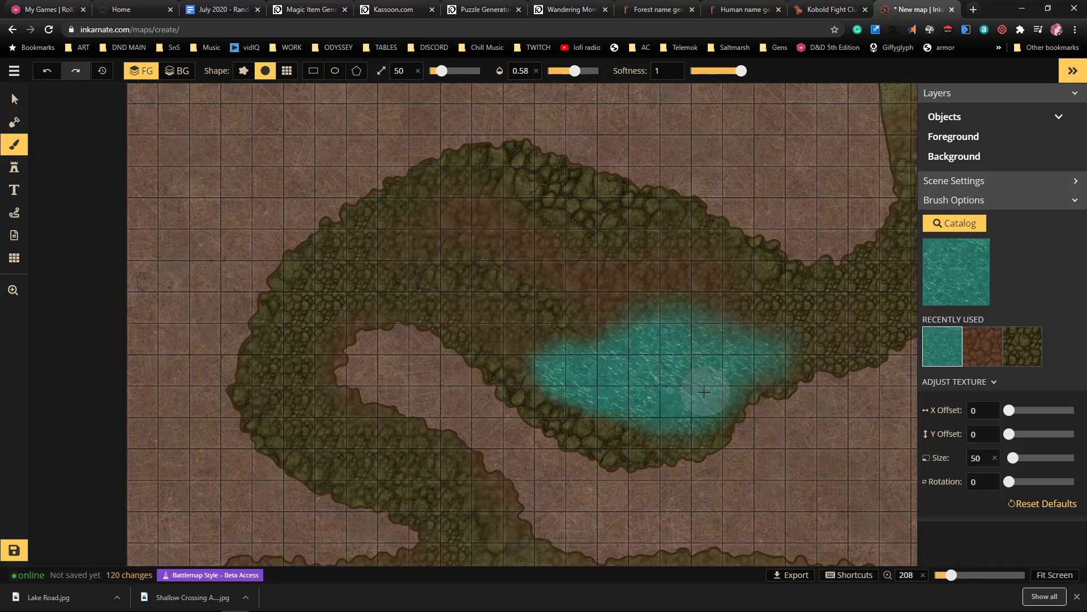
Choose the dark Water 4 texture and darken the middle of the pool at opacity 0.29
click(958, 270)
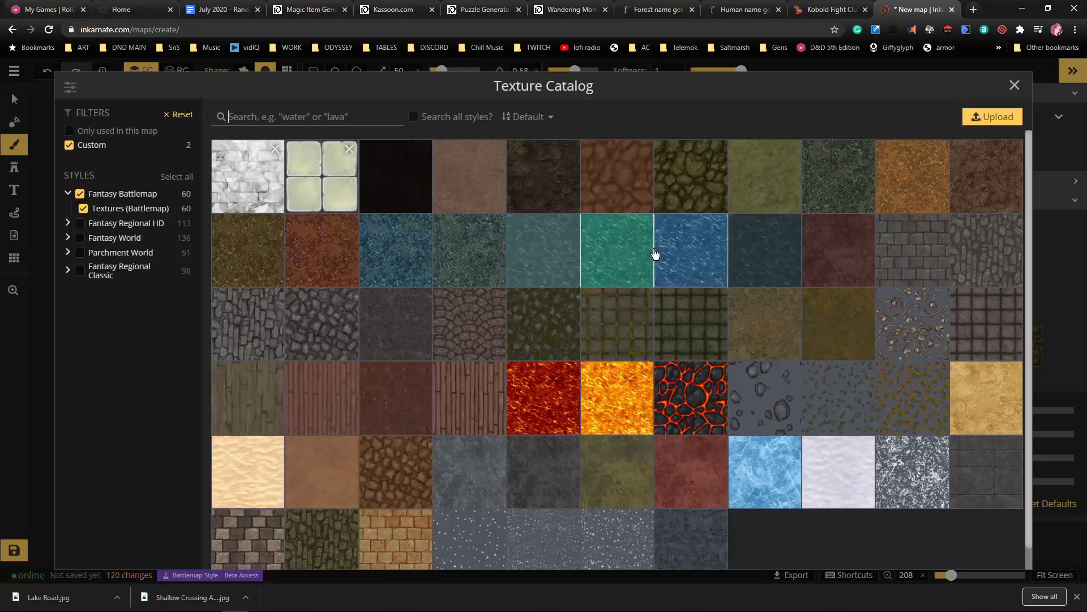
click(759, 262)
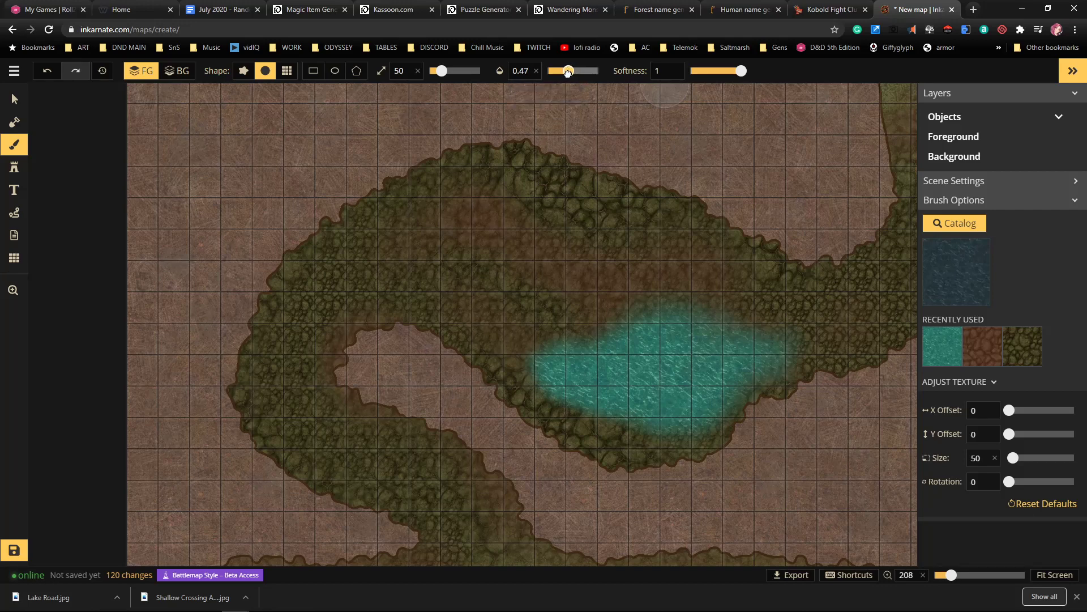
drag(680, 378, 607, 389)
mouse_move(697, 363)
mouse_down()
mouse_move(649, 372)
mouse_move(683, 376)
mouse_move(608, 379)
mouse_move(694, 369)
mouse_move(607, 377)
mouse_move(620, 376)
mouse_move(565, 368)
mouse_move(697, 388)
mouse_move(636, 376)
mouse_move(662, 365)
mouse_move(649, 360)
mouse_move(730, 364)
mouse_move(680, 356)
mouse_move(633, 369)
mouse_move(644, 356)
mouse_move(536, 384)
mouse_move(678, 379)
mouse_move(685, 399)
mouse_move(740, 359)
mouse_move(676, 326)
mouse_move(653, 366)
mouse_move(515, 375)
mouse_move(586, 368)
mouse_up()
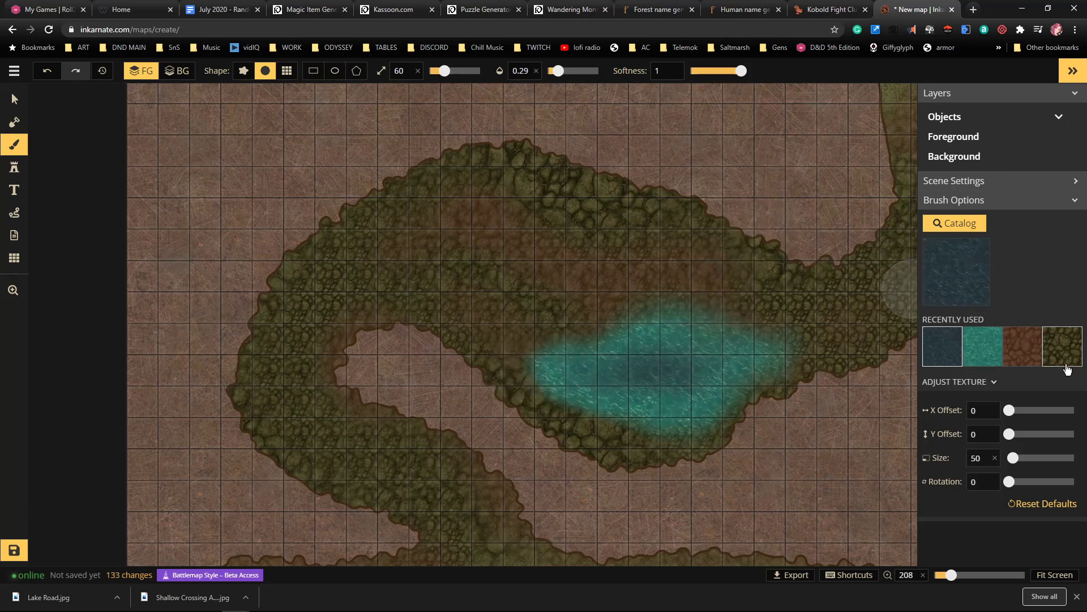
Choose the dark mossy square-tile texture and paint it at opacity 1 over the circular room, square room, corridor and northeastern area
click(957, 260)
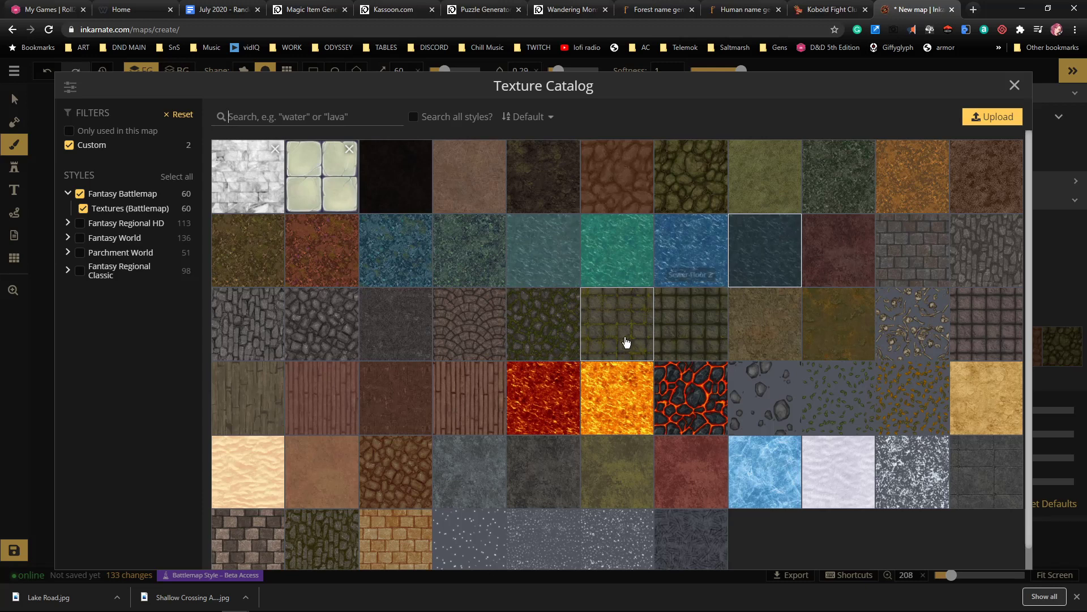
click(696, 336)
key(space)
mouse_move(772, 199)
mouse_down()
mouse_move(606, 440)
mouse_move(502, 493)
mouse_up()
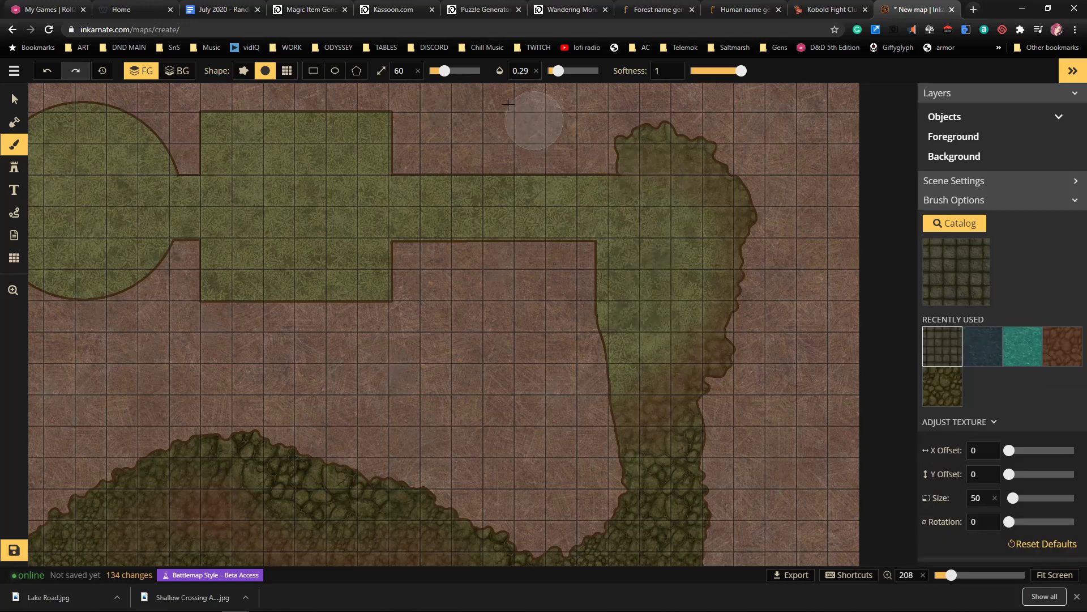
key(ctrl+z)
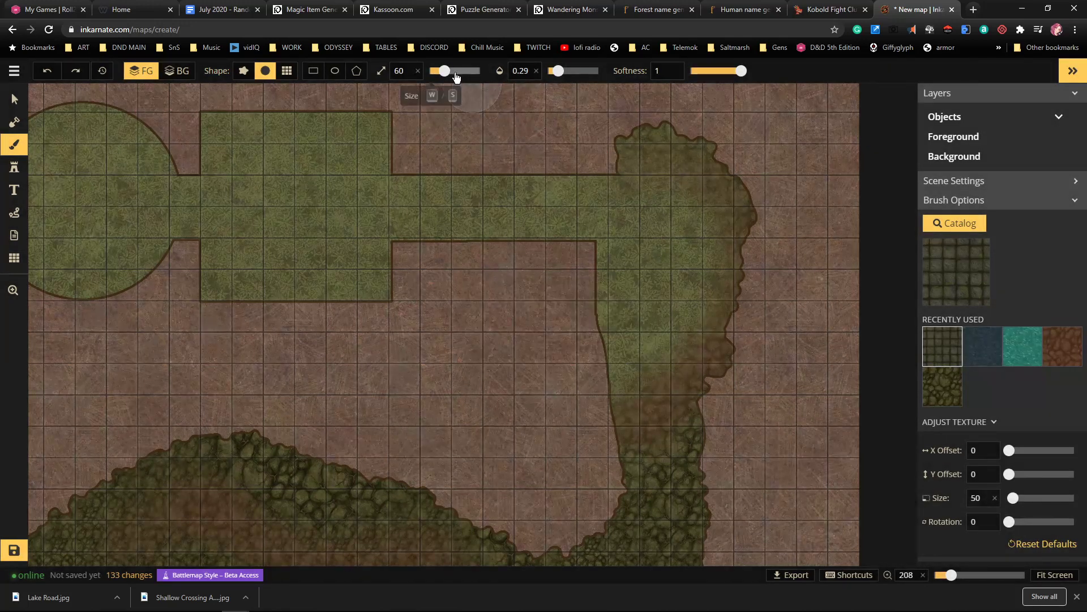
drag(569, 71, 601, 71)
click(656, 256)
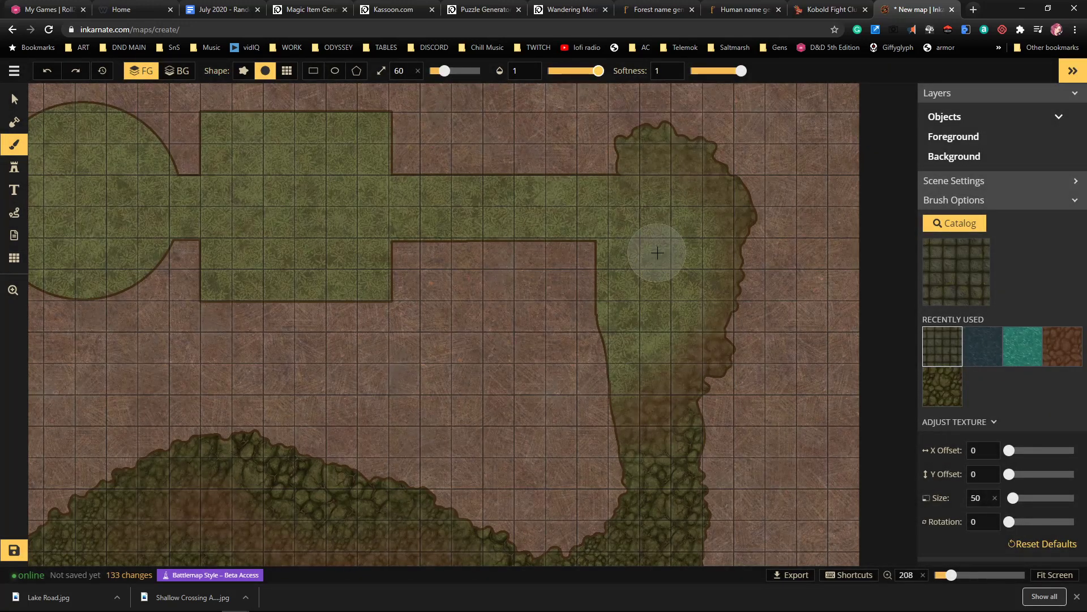
key(ctrl+z)
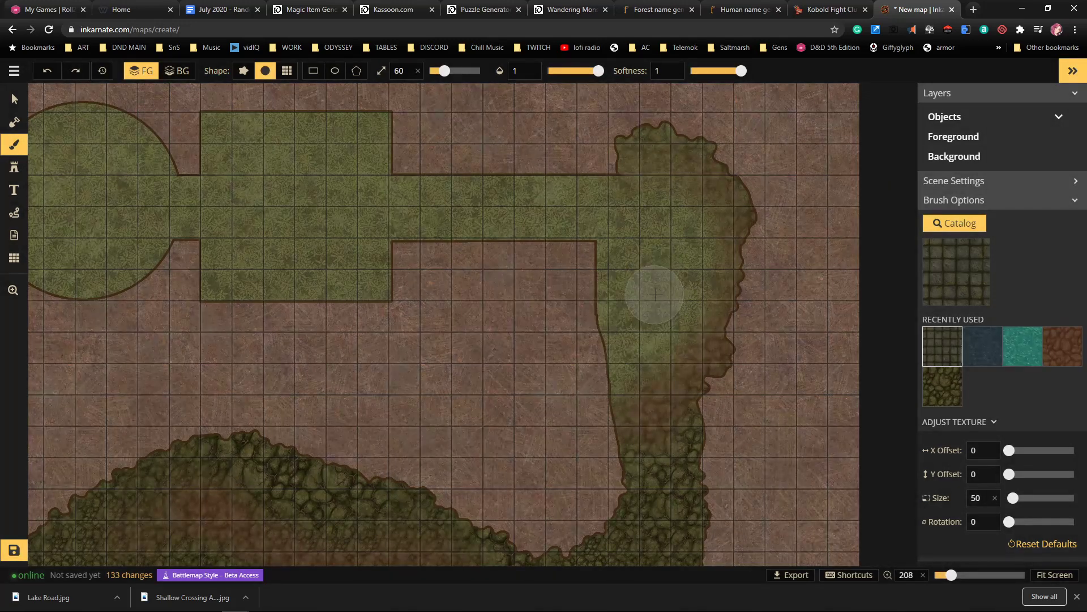
mouse_move(658, 302)
mouse_down()
mouse_move(657, 255)
mouse_move(659, 350)
mouse_move(625, 248)
mouse_move(596, 326)
mouse_move(616, 366)
mouse_move(603, 388)
mouse_move(650, 317)
mouse_move(680, 299)
mouse_move(643, 369)
mouse_move(719, 316)
mouse_move(706, 245)
mouse_move(698, 275)
mouse_move(672, 214)
mouse_move(688, 212)
mouse_move(715, 250)
mouse_move(649, 184)
mouse_move(690, 203)
mouse_move(668, 186)
mouse_move(692, 198)
mouse_move(657, 184)
mouse_move(640, 222)
mouse_move(617, 192)
mouse_move(605, 222)
mouse_move(606, 202)
mouse_move(499, 214)
mouse_move(579, 233)
mouse_move(546, 241)
mouse_move(585, 217)
mouse_move(482, 200)
mouse_move(524, 235)
mouse_move(480, 206)
mouse_move(498, 234)
mouse_move(414, 189)
mouse_move(445, 227)
mouse_move(372, 213)
mouse_move(377, 230)
mouse_move(489, 236)
mouse_move(540, 256)
mouse_move(576, 231)
mouse_move(545, 317)
mouse_move(542, 153)
mouse_move(560, 320)
mouse_move(540, 193)
mouse_move(501, 378)
mouse_move(504, 207)
mouse_up()
mouse_move(548, 136)
mouse_down()
mouse_move(385, 135)
mouse_move(450, 203)
mouse_move(456, 177)
mouse_move(538, 296)
mouse_move(476, 264)
mouse_move(272, 295)
mouse_move(300, 306)
mouse_move(331, 258)
mouse_move(314, 142)
mouse_move(272, 283)
mouse_move(210, 276)
mouse_move(218, 218)
mouse_move(279, 255)
mouse_move(261, 245)
mouse_move(265, 144)
mouse_move(193, 278)
mouse_move(180, 183)
mouse_move(241, 139)
mouse_move(189, 304)
mouse_move(191, 188)
mouse_move(466, 216)
mouse_move(353, 285)
mouse_move(283, 273)
mouse_move(385, 203)
mouse_move(241, 165)
mouse_move(366, 297)
mouse_move(530, 208)
mouse_move(563, 327)
mouse_move(559, 245)
mouse_move(609, 270)
mouse_move(658, 264)
mouse_move(584, 235)
mouse_move(683, 209)
mouse_move(815, 260)
mouse_move(807, 310)
mouse_move(737, 248)
mouse_move(776, 351)
mouse_move(773, 425)
mouse_move(797, 385)
mouse_move(793, 428)
mouse_move(857, 330)
mouse_move(814, 249)
mouse_up()
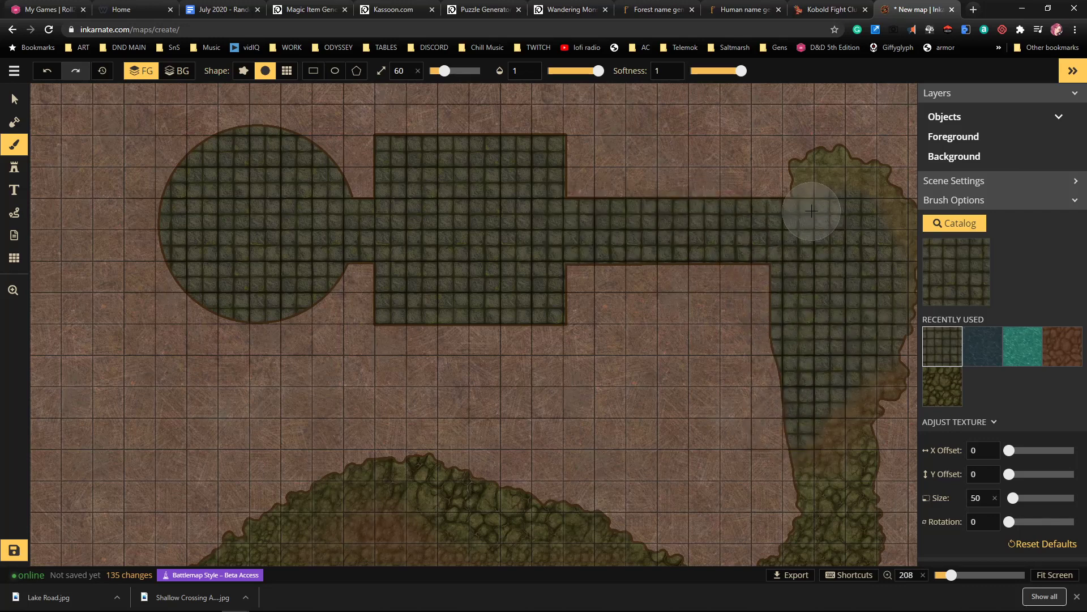
Paint the mossy stone texture at opacity 0.57 along the rough northeastern and eastern edges of the tiled area
click(942, 386)
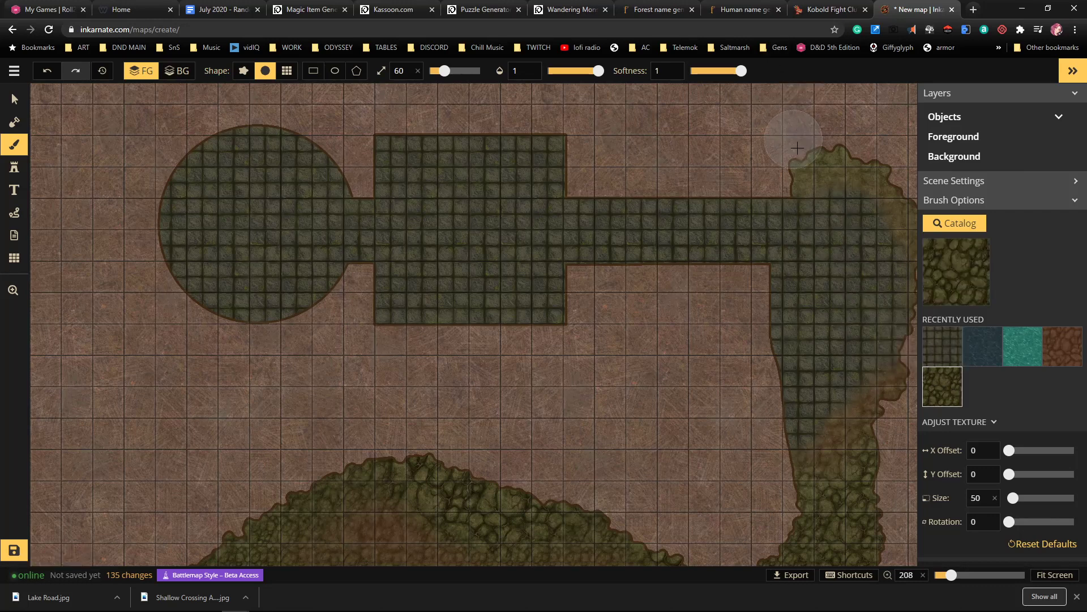
click(574, 72)
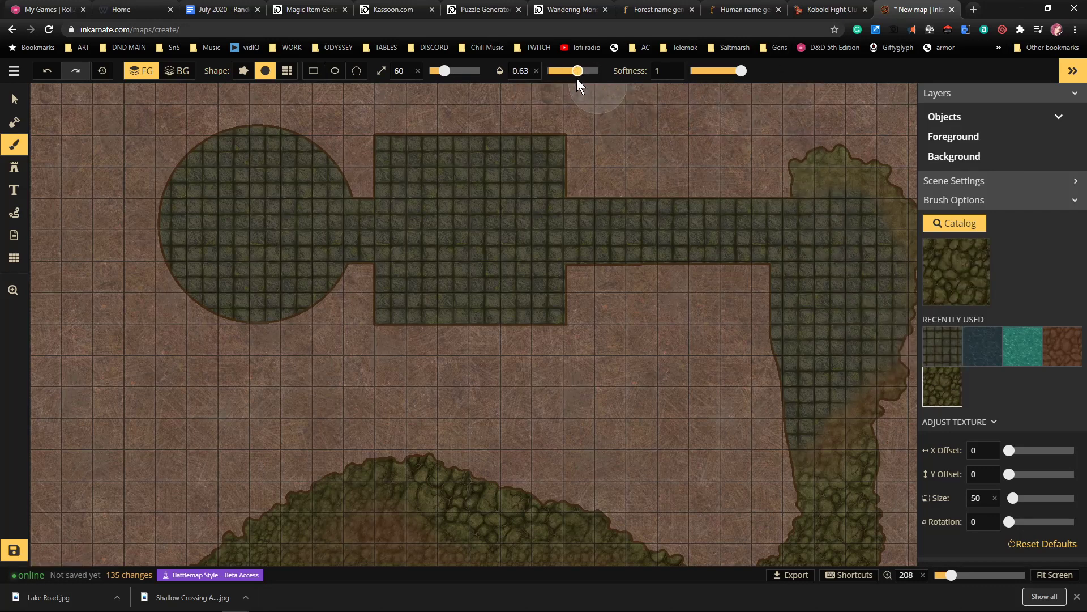
click(893, 206)
mouse_move(893, 206)
mouse_down()
mouse_move(804, 223)
mouse_move(711, 165)
mouse_up()
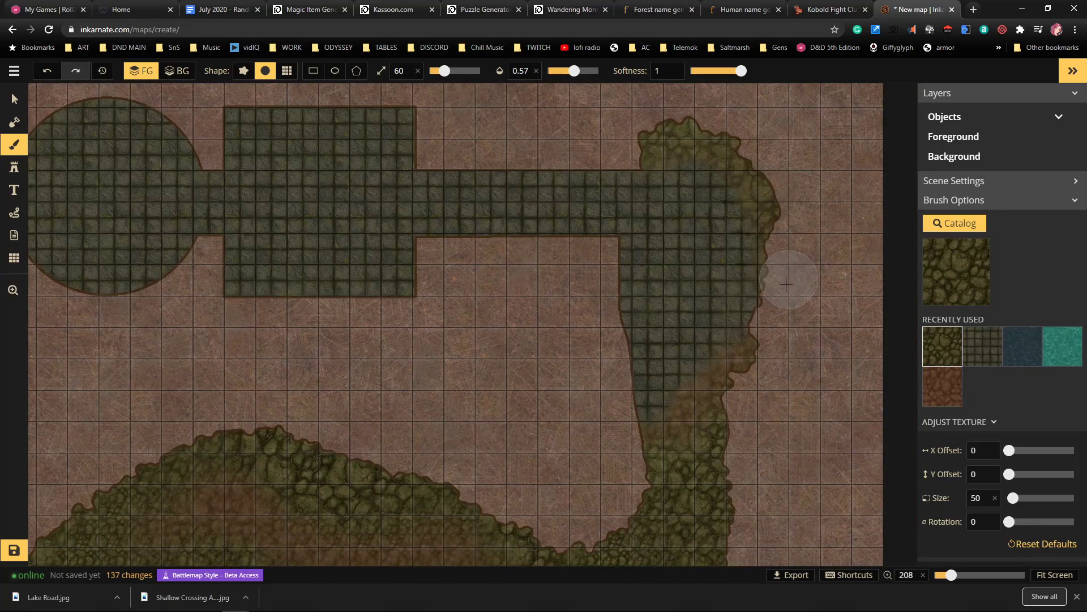
click(740, 274)
click(762, 354)
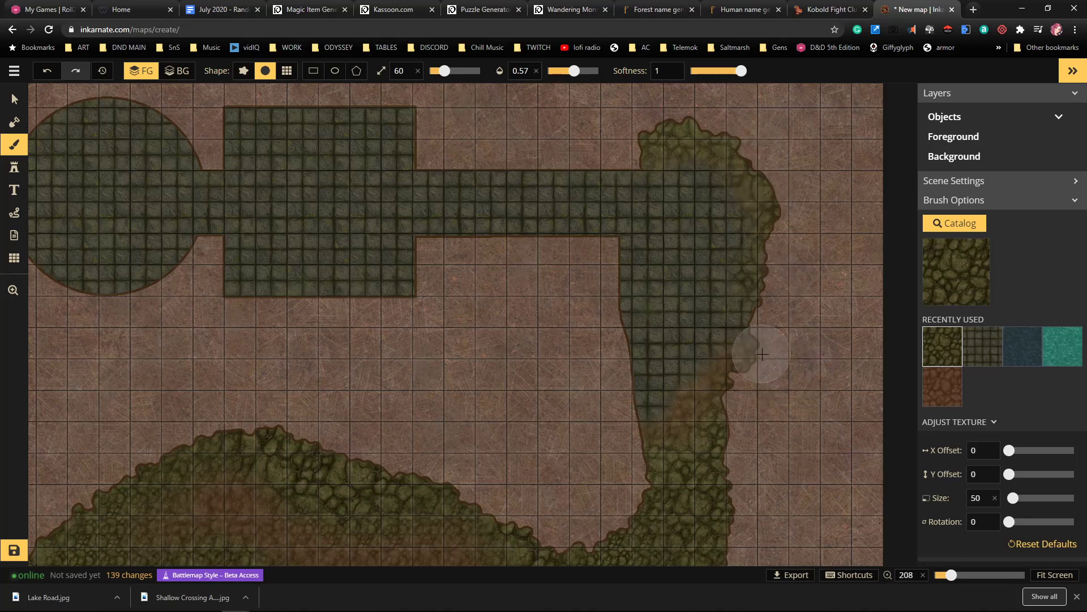
click(753, 347)
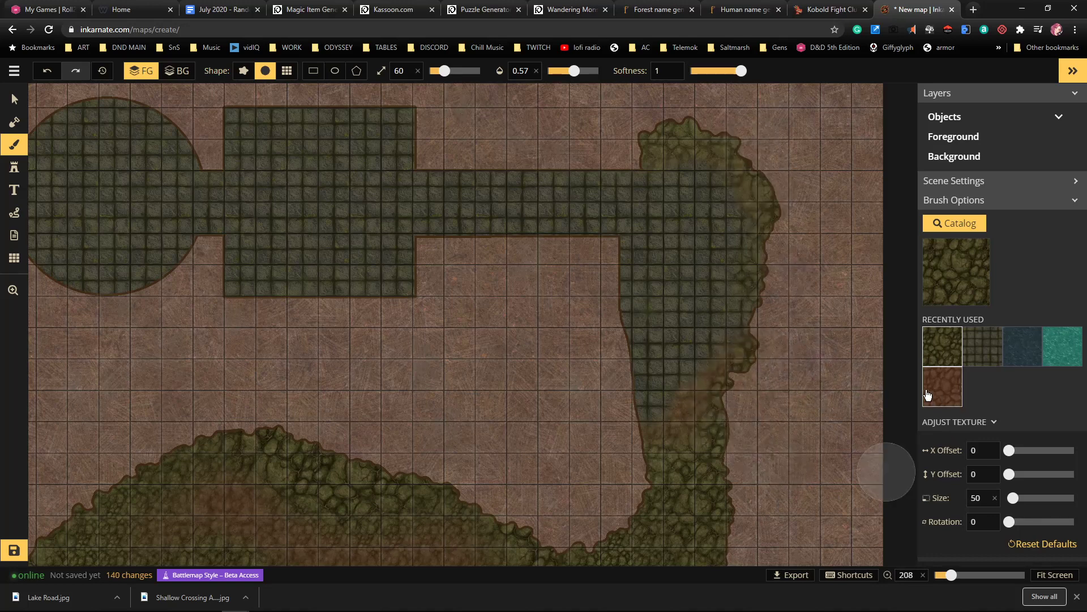
Blend the mossy stone texture into the tiles where the northern passage meets the tiled area
click(680, 401)
click(713, 355)
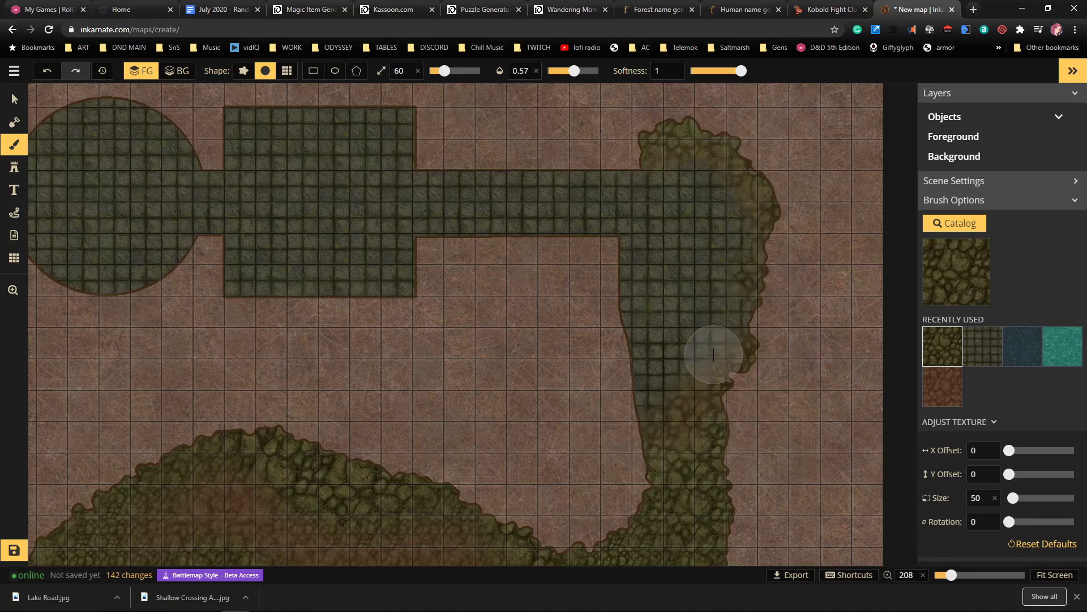
drag(713, 354, 699, 368)
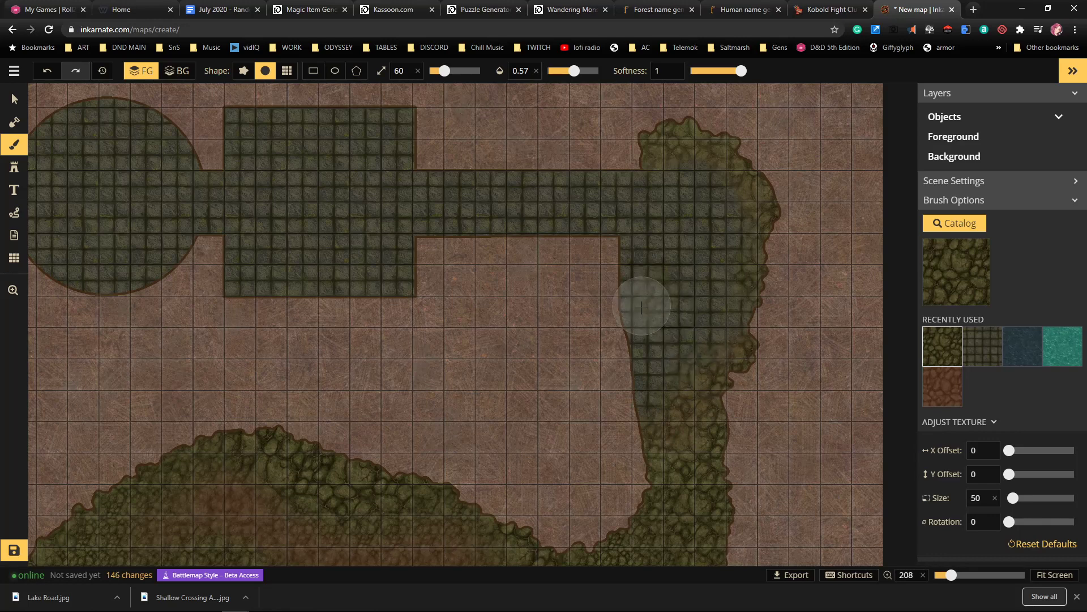
Choose the reddish-brown stone texture and dab it along the western edge of the tiled area south of the corridor
click(942, 386)
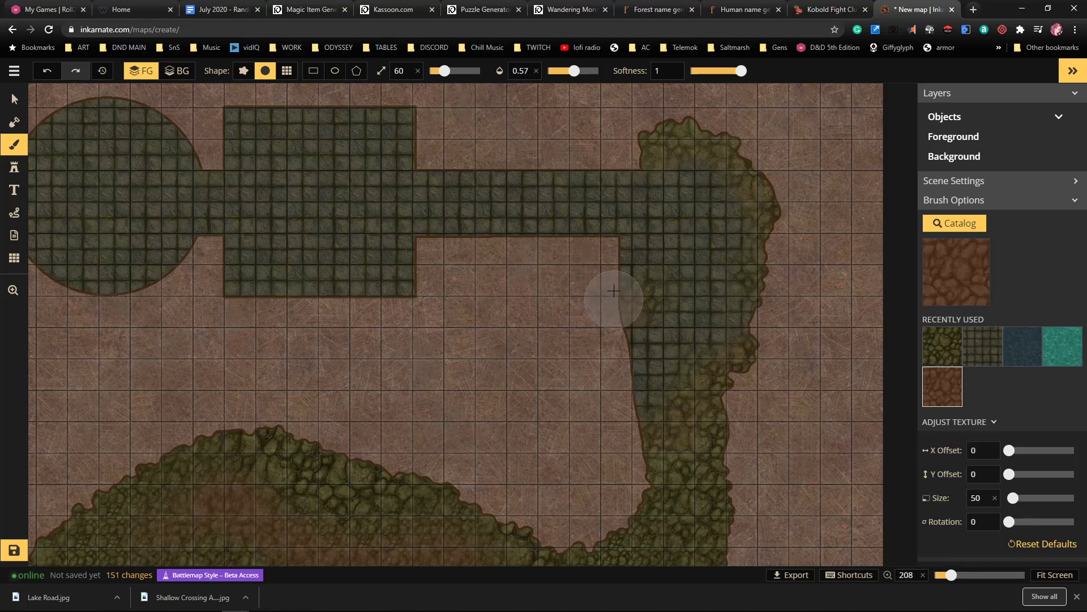
click(608, 288)
mouse_move(634, 295)
mouse_down()
mouse_move(612, 375)
mouse_move(618, 301)
mouse_move(612, 366)
mouse_move(630, 310)
mouse_move(614, 374)
mouse_move(634, 312)
mouse_move(608, 375)
mouse_move(534, 469)
mouse_move(623, 340)
mouse_move(621, 308)
mouse_up()
Choose the Dark Grey Ground texture and paint it along the pool's northwestern shore at opacity 0.29 with brush size 50
key(space)
mouse_move(538, 364)
mouse_down()
mouse_move(612, 333)
mouse_move(716, 204)
mouse_move(733, 247)
mouse_move(687, 323)
mouse_move(674, 309)
mouse_up()
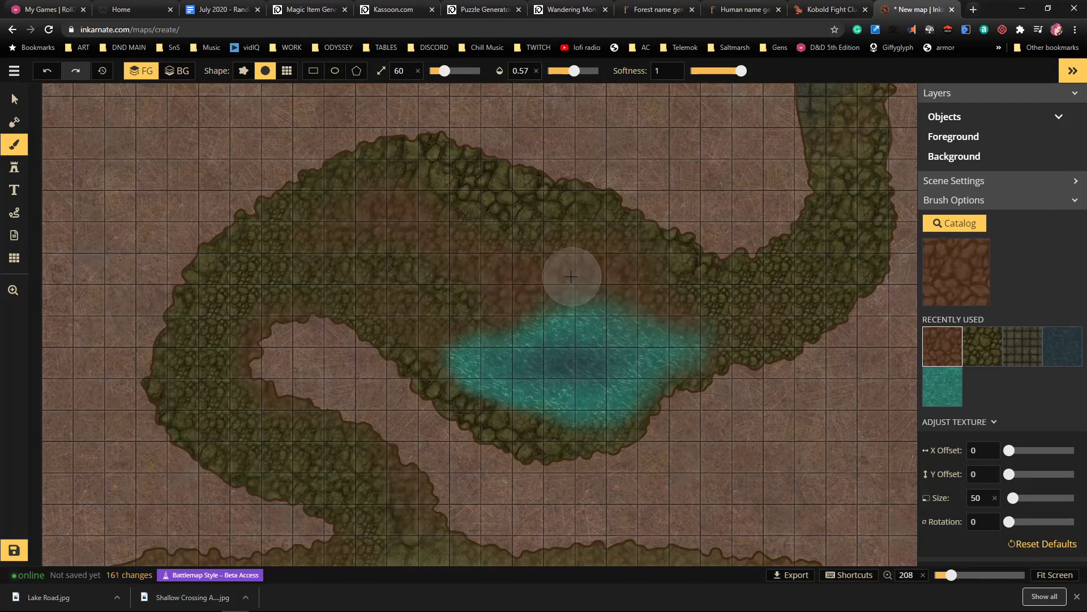
click(961, 263)
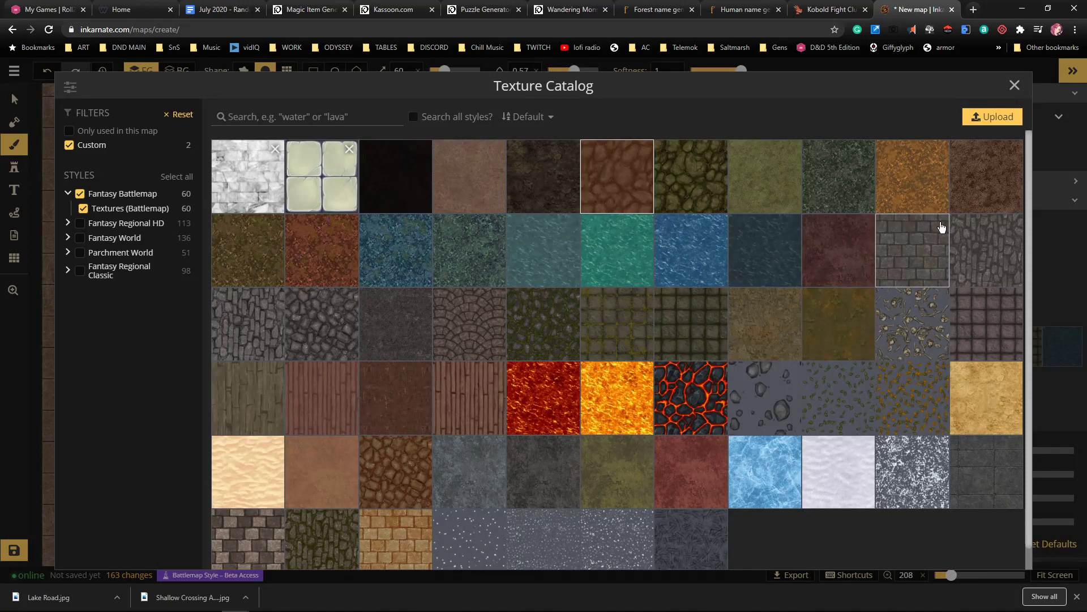
scroll(655, 343, down, 1)
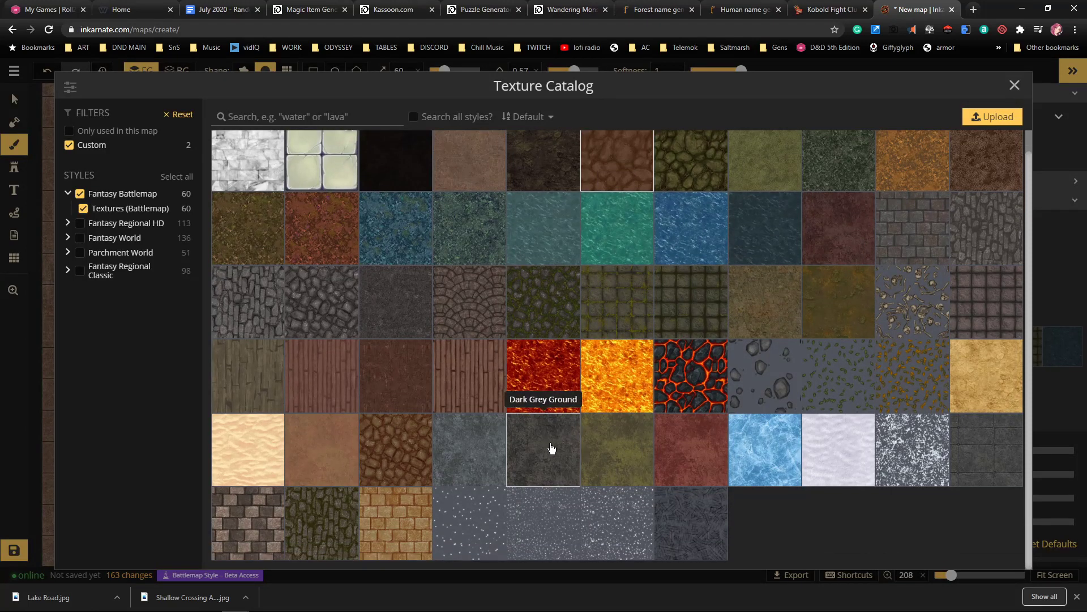
click(552, 449)
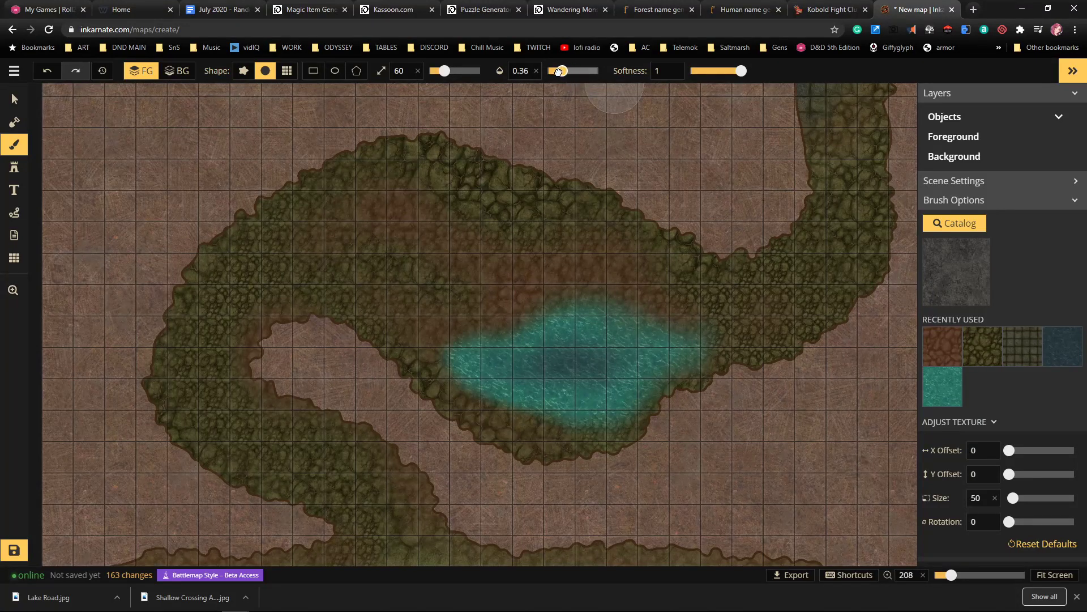
drag(559, 71, 556, 71)
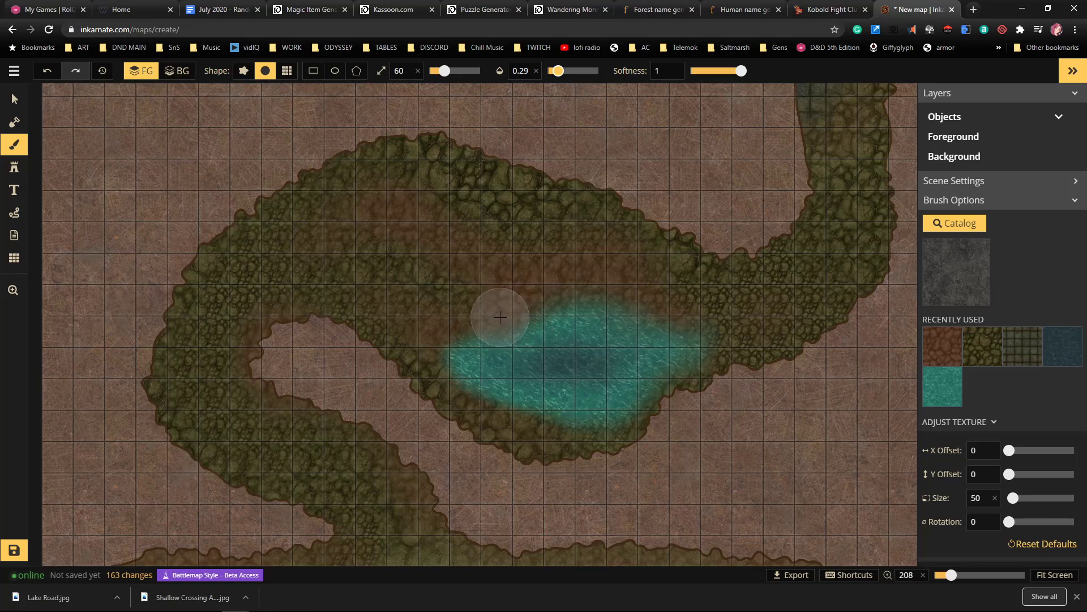
key(bracketleft)
key(bracketleft)
key(bracketleft)
key(bracketleft)
key(bracketleft)
key(bracketleft)
mouse_move(515, 327)
mouse_down()
mouse_move(477, 338)
mouse_move(486, 322)
mouse_move(475, 331)
mouse_move(496, 324)
mouse_move(420, 364)
mouse_up()
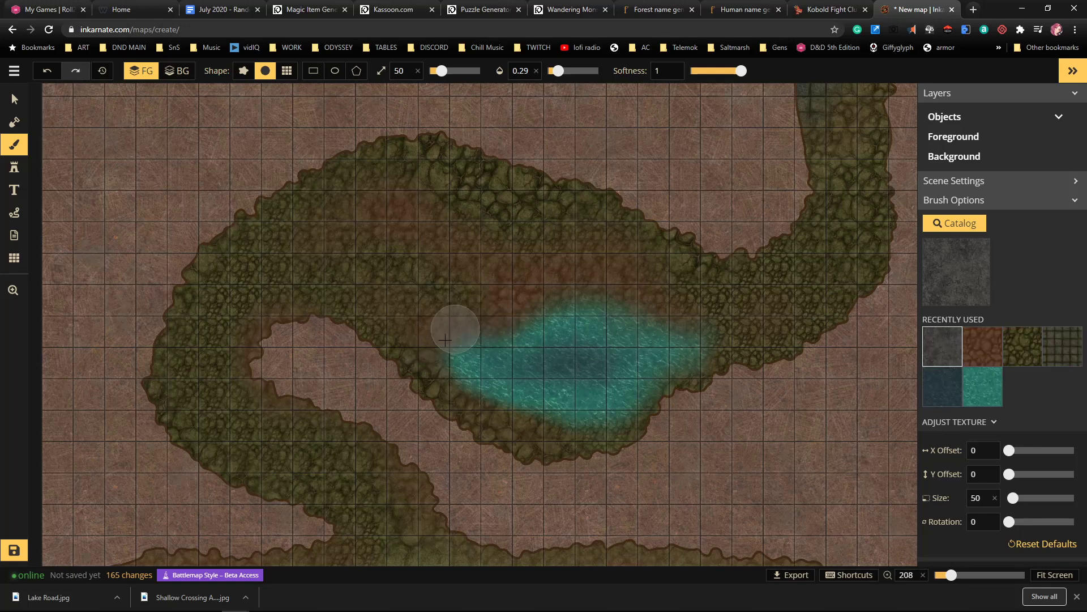
Finish the dark grey ground northwest of the pool, and shade the pool shore and the passage's inner bend with the black texture
mouse_move(504, 313)
mouse_down()
mouse_move(561, 294)
mouse_move(540, 305)
mouse_move(594, 302)
mouse_move(541, 313)
mouse_move(625, 300)
mouse_move(665, 324)
mouse_move(592, 294)
mouse_move(715, 348)
mouse_move(711, 373)
mouse_move(666, 364)
mouse_move(503, 391)
mouse_move(441, 348)
mouse_move(508, 413)
mouse_move(556, 431)
mouse_move(442, 393)
mouse_move(441, 365)
mouse_move(548, 452)
mouse_move(483, 412)
mouse_move(476, 423)
mouse_move(608, 427)
mouse_move(590, 434)
mouse_move(675, 398)
mouse_move(721, 353)
mouse_move(593, 284)
mouse_move(447, 318)
mouse_move(368, 289)
mouse_move(442, 321)
mouse_move(353, 287)
mouse_move(439, 332)
mouse_move(311, 274)
mouse_move(488, 269)
mouse_move(476, 244)
mouse_move(387, 197)
mouse_move(527, 252)
mouse_move(445, 214)
mouse_move(504, 220)
mouse_move(492, 208)
mouse_move(439, 190)
mouse_move(658, 259)
mouse_move(573, 245)
mouse_move(607, 276)
mouse_move(635, 256)
mouse_move(638, 272)
mouse_move(516, 254)
mouse_move(371, 189)
mouse_up()
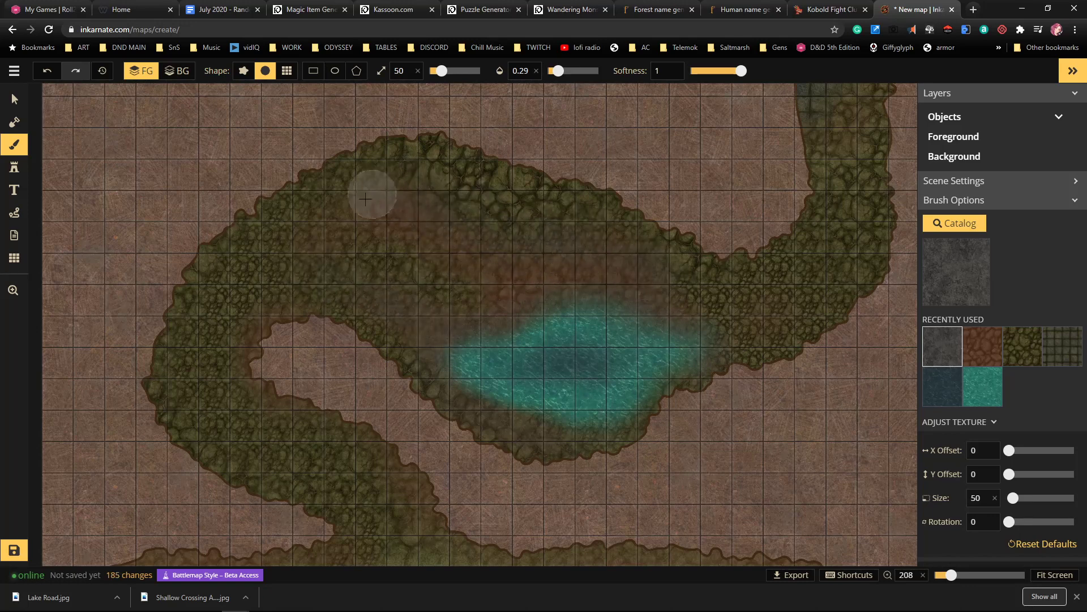
click(951, 265)
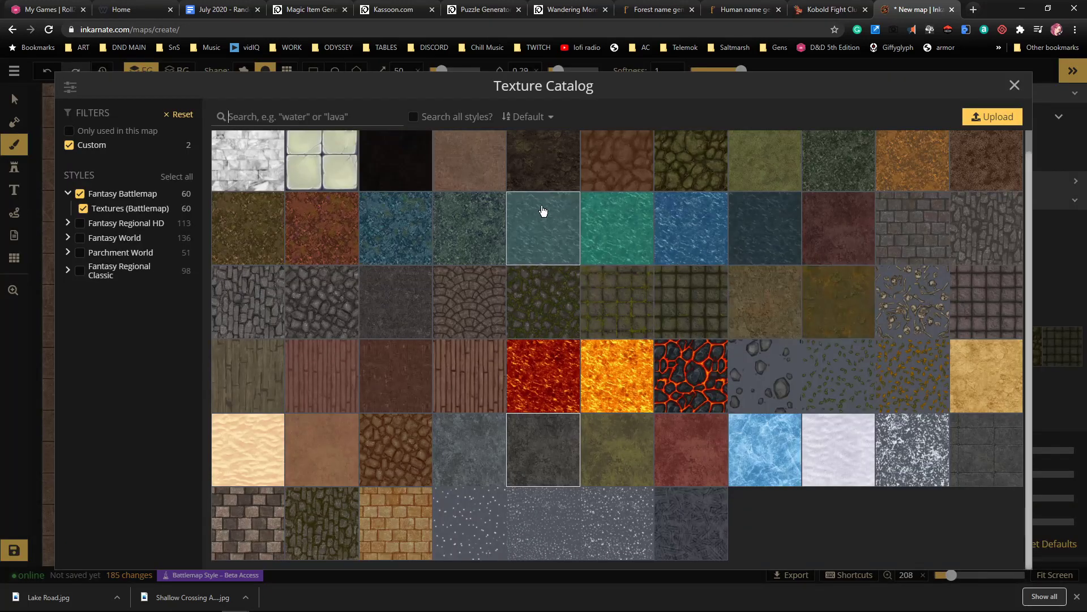
scroll(518, 205, up, 1)
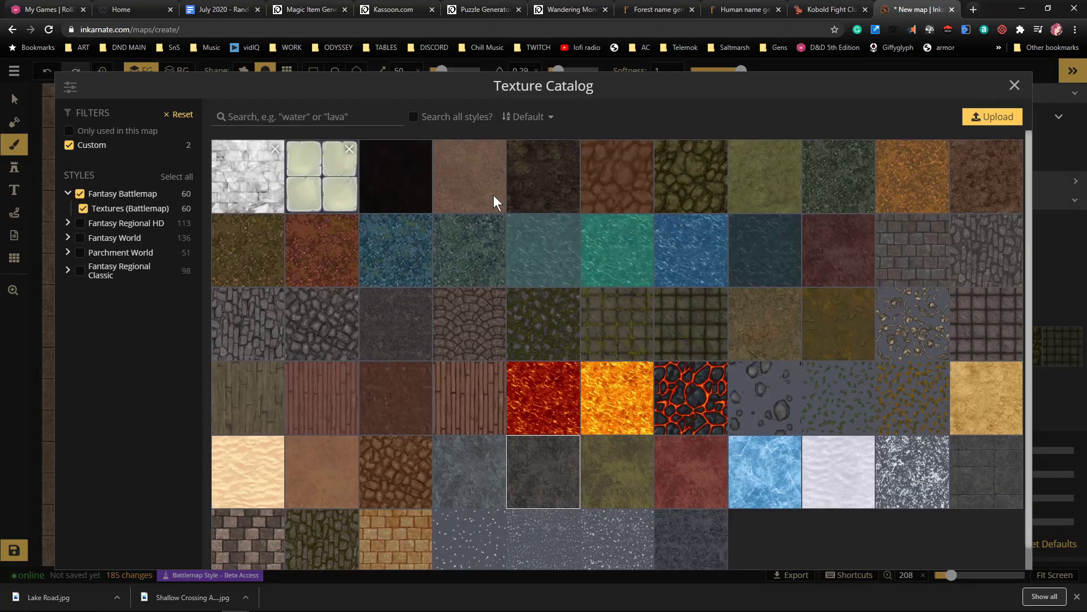
click(396, 197)
mouse_move(418, 183)
mouse_down()
mouse_move(329, 213)
mouse_move(397, 178)
mouse_move(256, 256)
mouse_move(352, 179)
mouse_move(274, 243)
mouse_move(290, 258)
mouse_move(242, 262)
mouse_move(376, 193)
mouse_move(401, 190)
mouse_move(488, 225)
mouse_move(487, 210)
mouse_move(414, 183)
mouse_move(520, 243)
mouse_move(505, 210)
mouse_move(409, 174)
mouse_move(554, 198)
mouse_move(517, 182)
mouse_move(495, 220)
mouse_move(601, 209)
mouse_move(645, 243)
mouse_move(529, 242)
mouse_move(670, 271)
mouse_move(528, 249)
mouse_move(649, 254)
mouse_move(632, 255)
mouse_move(737, 316)
mouse_move(657, 280)
mouse_move(765, 302)
mouse_move(640, 418)
mouse_move(686, 360)
mouse_move(630, 395)
mouse_move(715, 361)
mouse_move(611, 436)
mouse_move(551, 451)
mouse_move(627, 432)
mouse_move(511, 442)
mouse_move(439, 375)
mouse_move(607, 452)
mouse_move(598, 431)
mouse_move(427, 409)
mouse_move(590, 432)
mouse_move(471, 436)
mouse_move(523, 430)
mouse_move(420, 372)
mouse_move(568, 425)
mouse_move(415, 367)
mouse_move(496, 408)
mouse_move(410, 321)
mouse_move(441, 374)
mouse_move(430, 329)
mouse_move(465, 385)
mouse_move(486, 334)
mouse_move(465, 324)
mouse_move(451, 379)
mouse_move(440, 345)
mouse_move(445, 402)
mouse_move(416, 370)
mouse_move(439, 347)
mouse_move(391, 307)
mouse_move(284, 297)
mouse_move(346, 312)
mouse_move(319, 296)
mouse_move(243, 386)
mouse_move(276, 321)
mouse_move(244, 358)
mouse_move(265, 340)
mouse_move(282, 414)
mouse_move(237, 377)
mouse_move(274, 300)
mouse_move(279, 318)
mouse_move(260, 327)
mouse_move(318, 408)
mouse_up()
drag(412, 400, 486, 357)
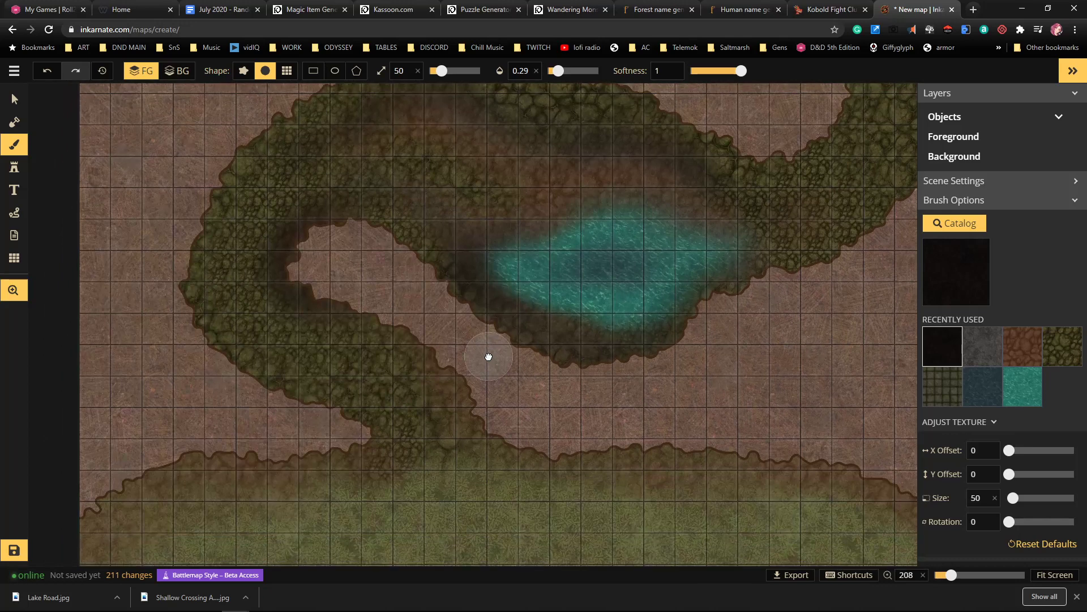
Shade the outer western and northern cave walls with the black texture at opacity 0.29 and brush size 50
mouse_move(338, 403)
mouse_down()
mouse_move(266, 373)
mouse_move(373, 419)
mouse_move(368, 429)
mouse_move(227, 374)
mouse_move(360, 424)
mouse_move(241, 380)
mouse_move(402, 451)
mouse_move(212, 346)
mouse_move(182, 254)
mouse_move(251, 377)
mouse_move(178, 270)
mouse_move(212, 242)
mouse_move(217, 356)
mouse_move(224, 174)
mouse_move(209, 288)
mouse_move(210, 237)
mouse_move(279, 118)
mouse_move(145, 295)
mouse_move(243, 132)
mouse_up()
mouse_move(335, 240)
mouse_down()
mouse_move(340, 409)
mouse_move(330, 431)
mouse_up()
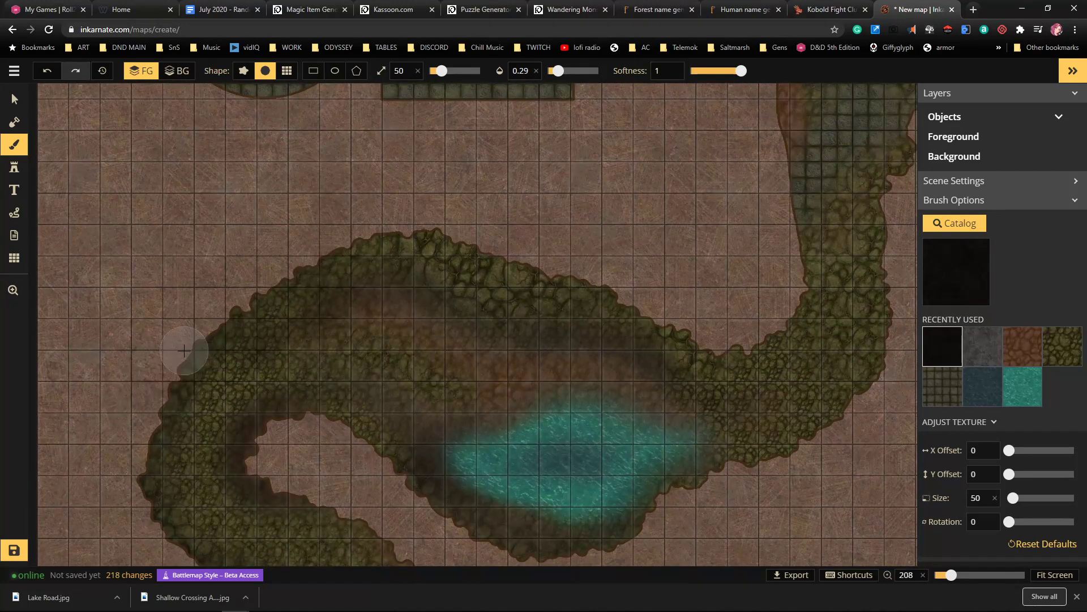
drag(362, 244, 304, 278)
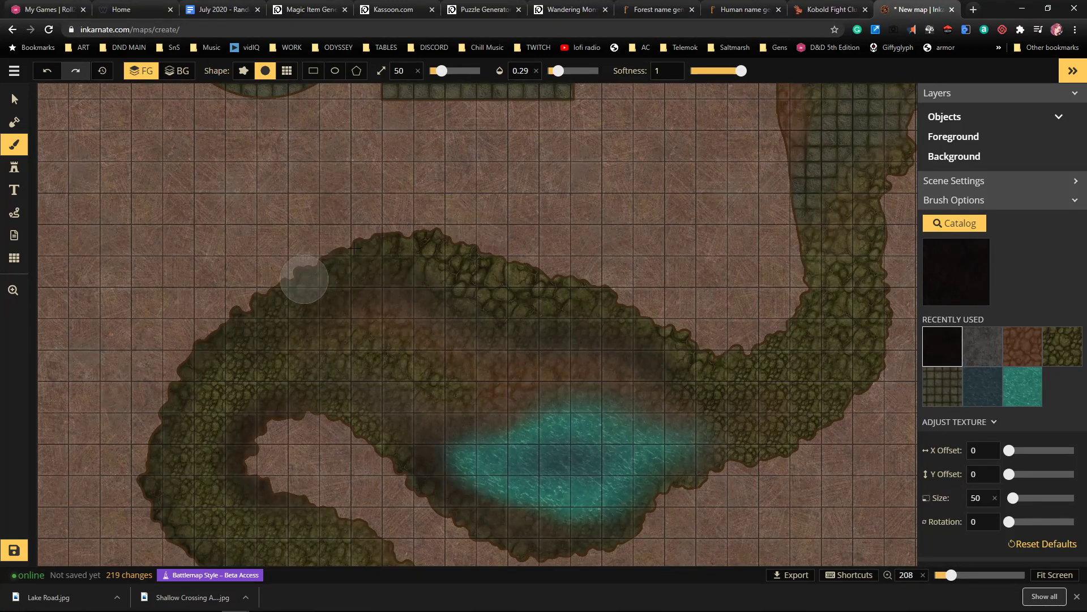
mouse_move(352, 249)
mouse_down()
mouse_move(416, 232)
mouse_move(368, 243)
mouse_move(408, 235)
mouse_move(400, 240)
mouse_move(604, 308)
mouse_move(466, 257)
mouse_move(752, 333)
mouse_move(808, 308)
mouse_move(685, 359)
mouse_move(784, 317)
mouse_move(697, 362)
mouse_up()
Darken the edges of the eastern passage and the reddish patch along the tiled area's western edge with the black texture
mouse_move(832, 461)
mouse_down()
mouse_move(799, 452)
mouse_move(827, 434)
mouse_move(828, 405)
mouse_move(717, 489)
mouse_move(872, 378)
mouse_move(774, 452)
mouse_move(849, 405)
mouse_move(697, 490)
mouse_move(880, 416)
mouse_move(647, 538)
mouse_move(756, 472)
mouse_move(681, 429)
mouse_move(559, 401)
mouse_move(551, 409)
mouse_move(724, 446)
mouse_move(604, 407)
mouse_move(599, 378)
mouse_move(517, 406)
mouse_move(453, 384)
mouse_move(474, 400)
mouse_move(462, 383)
mouse_move(347, 342)
mouse_move(477, 391)
mouse_move(354, 342)
mouse_move(444, 393)
mouse_move(349, 361)
mouse_move(487, 405)
mouse_move(382, 343)
mouse_move(367, 362)
mouse_move(375, 351)
mouse_move(287, 390)
mouse_move(330, 377)
mouse_move(361, 389)
mouse_move(271, 384)
mouse_move(313, 340)
mouse_move(305, 433)
mouse_up()
key(space)
drag(753, 270, 459, 285)
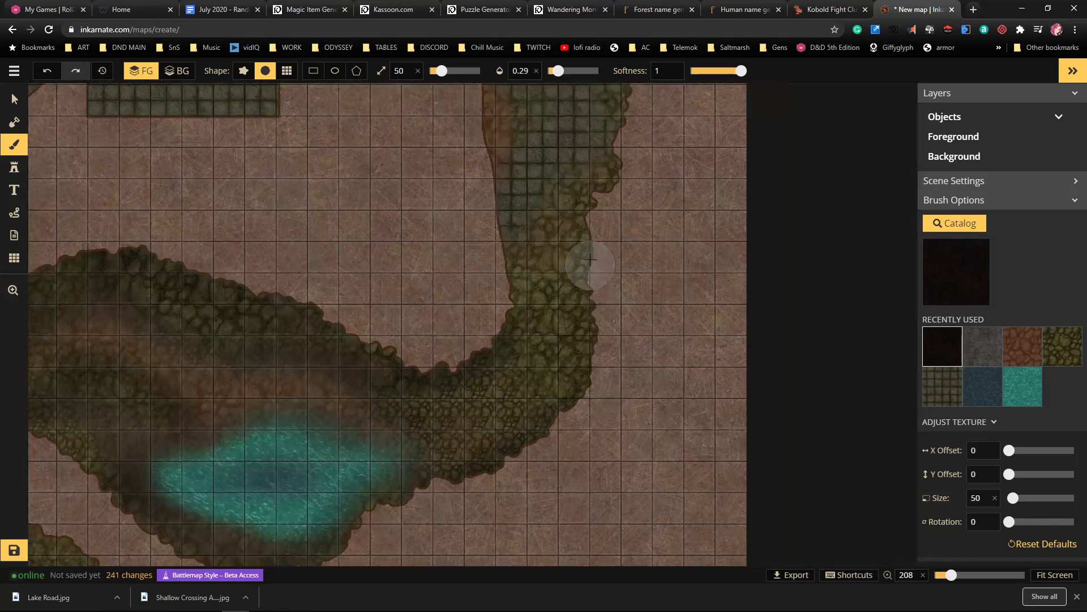
mouse_move(572, 436)
mouse_down()
mouse_move(582, 389)
mouse_move(503, 287)
mouse_move(468, 151)
mouse_move(506, 198)
mouse_up()
drag(560, 128, 529, 377)
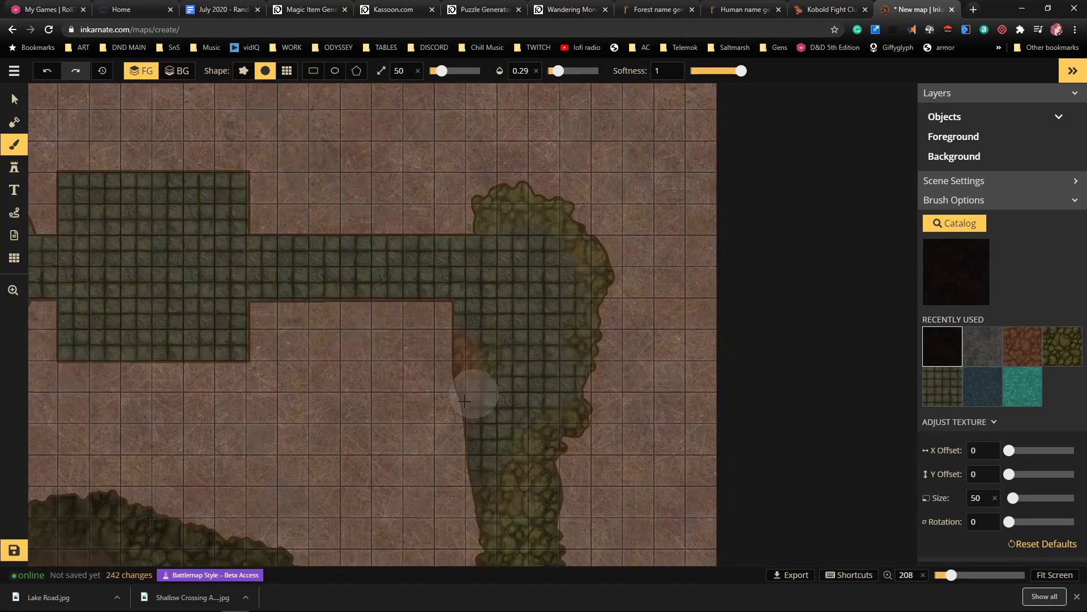
mouse_move(449, 342)
mouse_down()
mouse_move(450, 329)
mouse_move(446, 411)
mouse_move(423, 427)
mouse_move(429, 442)
mouse_move(455, 420)
mouse_move(405, 445)
mouse_up()
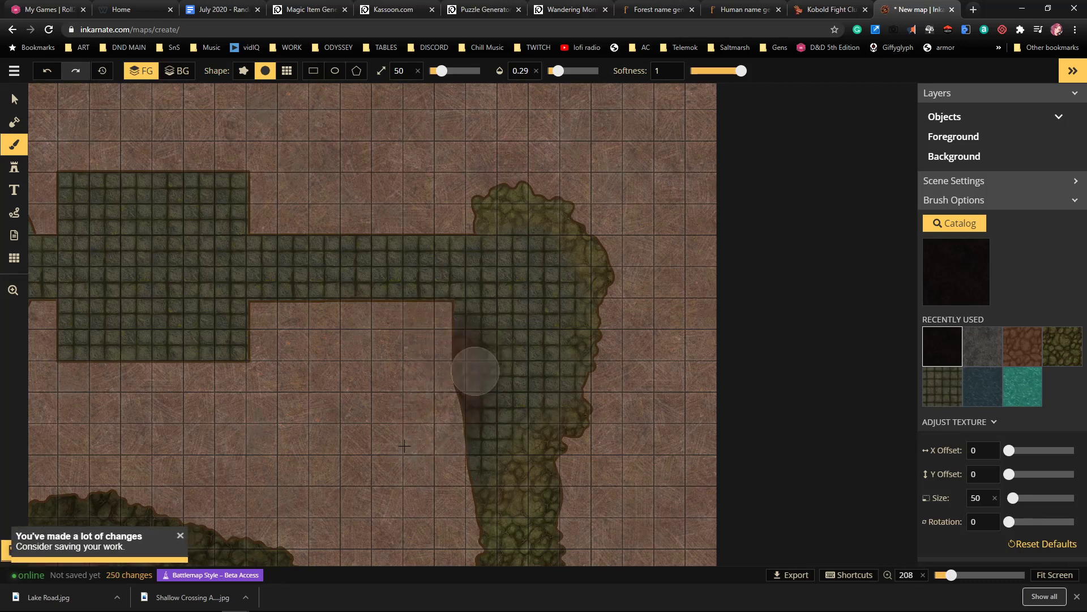
Dismiss the unsaved-changes reminder and save the map under the name 3 room cave
click(181, 535)
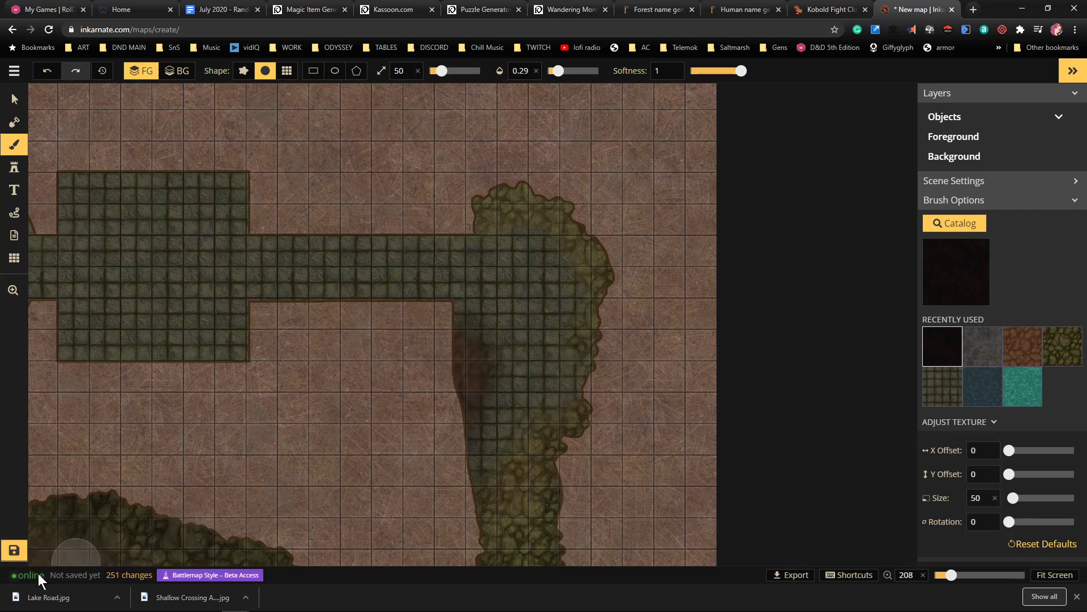
click(16, 551)
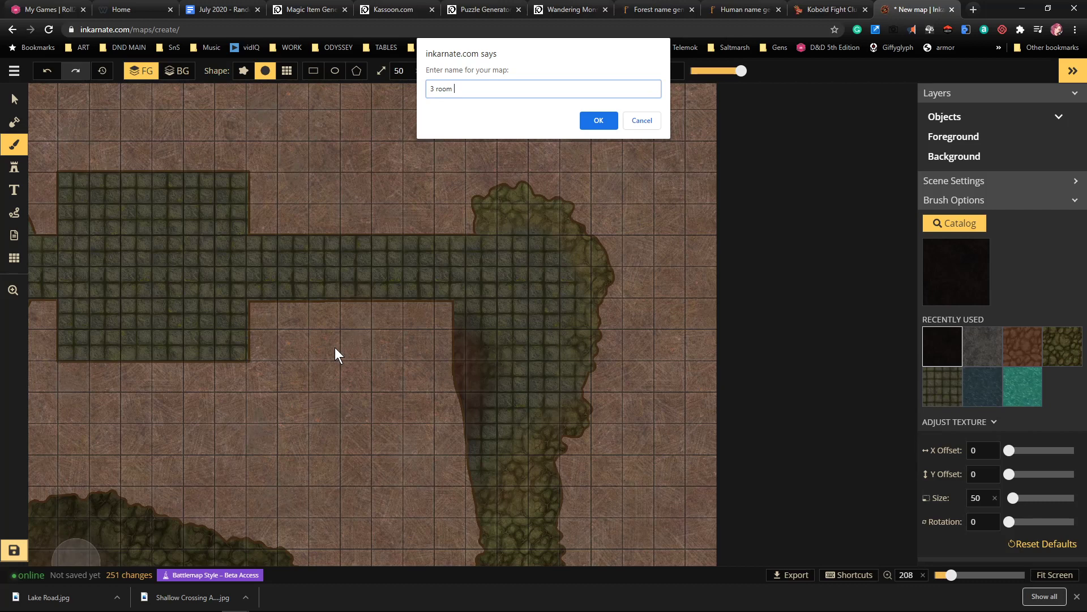
click(596, 121)
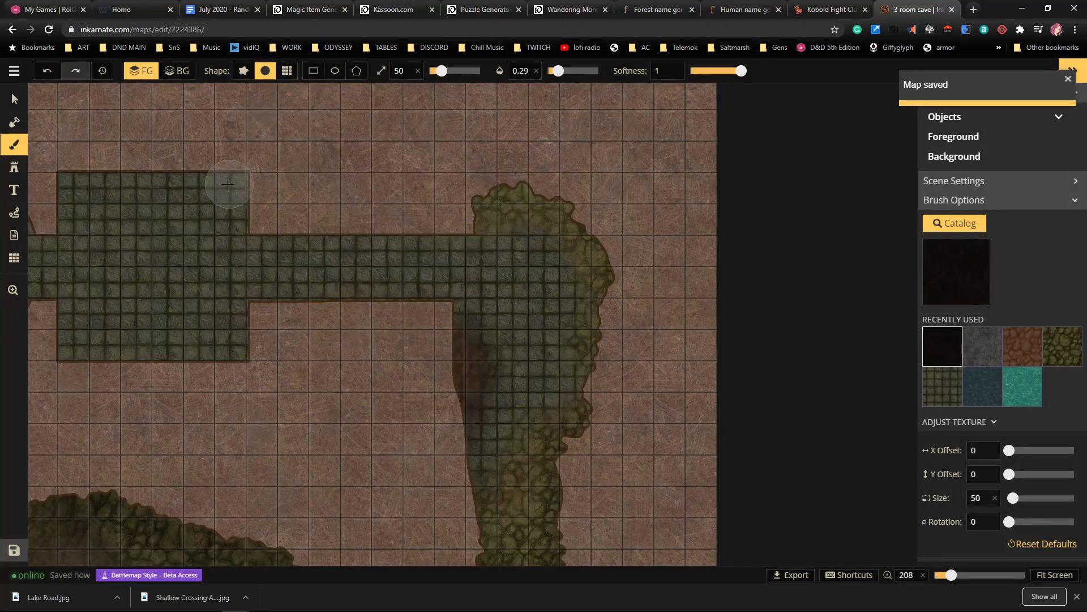
Enlarge the brush to 90 and darken the corners of the square tiled room with the black texture
drag(226, 179, 234, 181)
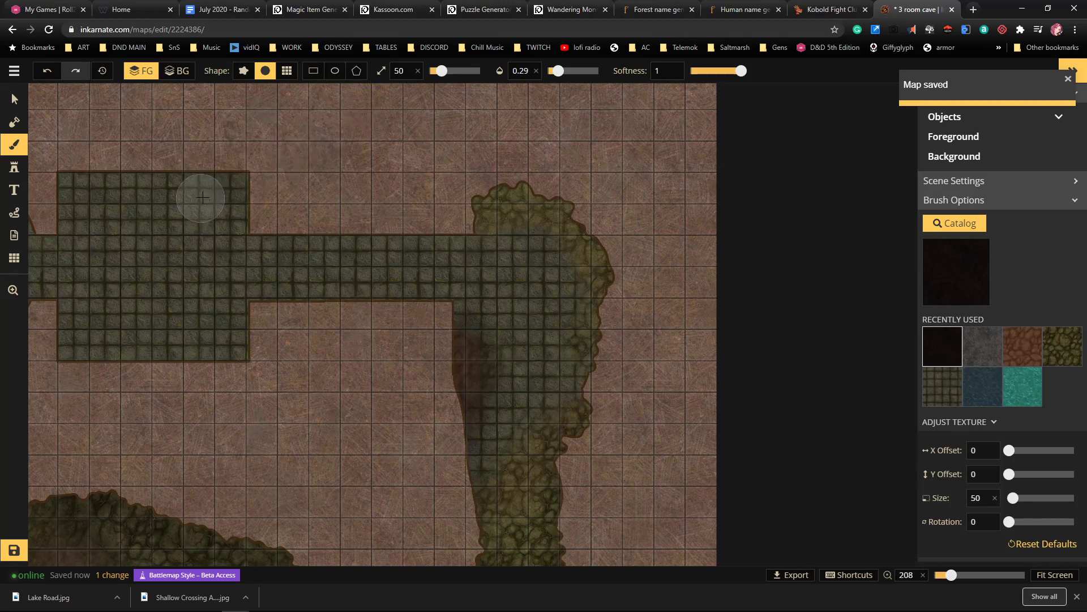
key(bracketright)
key(bracketright)
key(bracketright)
key(bracketright)
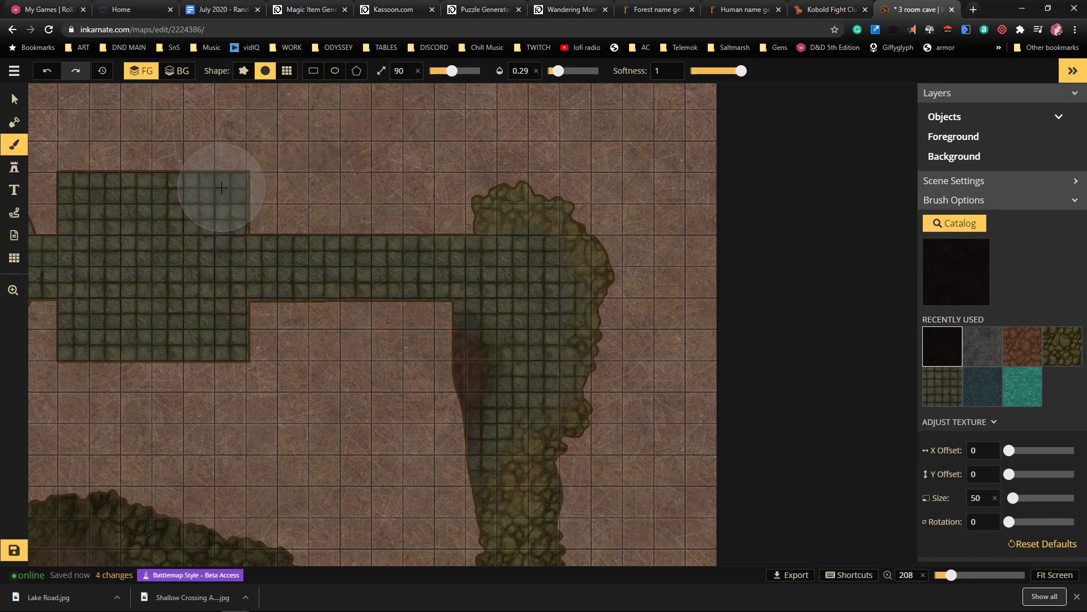
mouse_move(216, 169)
mouse_down()
mouse_move(181, 151)
mouse_move(272, 197)
mouse_move(141, 143)
mouse_move(73, 166)
mouse_move(55, 195)
mouse_move(102, 141)
mouse_move(56, 203)
mouse_move(76, 146)
mouse_move(62, 155)
mouse_move(60, 197)
mouse_move(92, 146)
mouse_move(216, 335)
mouse_move(302, 310)
mouse_move(251, 367)
mouse_move(364, 348)
mouse_move(382, 302)
mouse_move(338, 385)
mouse_move(356, 390)
mouse_move(385, 326)
mouse_move(364, 346)
mouse_move(399, 311)
mouse_move(358, 370)
mouse_move(413, 304)
mouse_move(341, 368)
mouse_move(445, 303)
mouse_move(436, 304)
mouse_move(556, 315)
mouse_up()
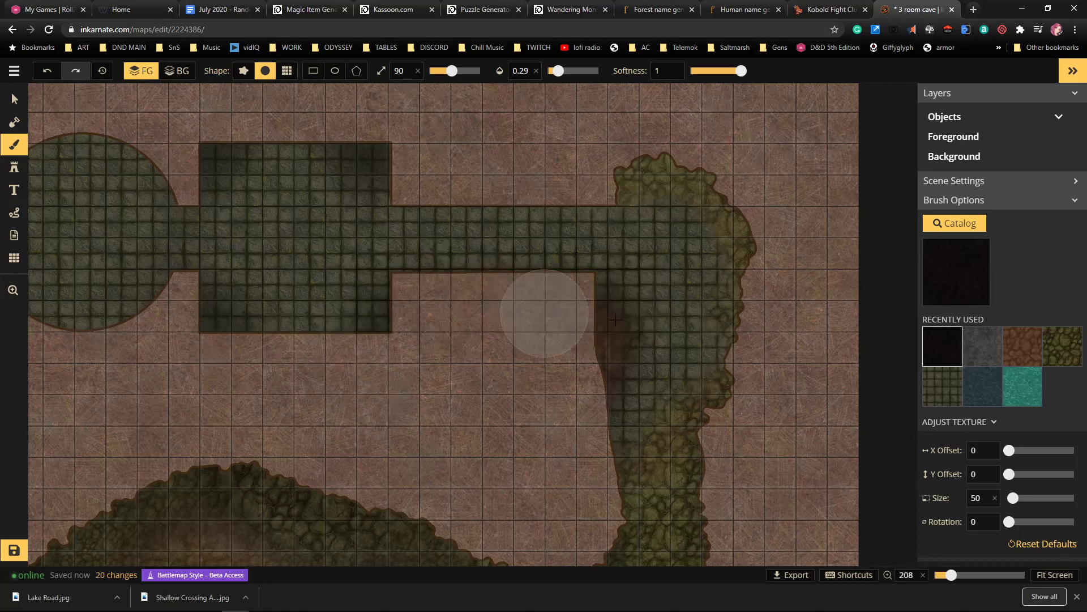
Reduce the brush to 30 and shade the corridor's edges, continuing the black texture along the rough eastern tiled area
key(bracketleft)
key(bracketleft)
key(bracketleft)
key(bracketleft)
key(bracketleft)
key(bracketleft)
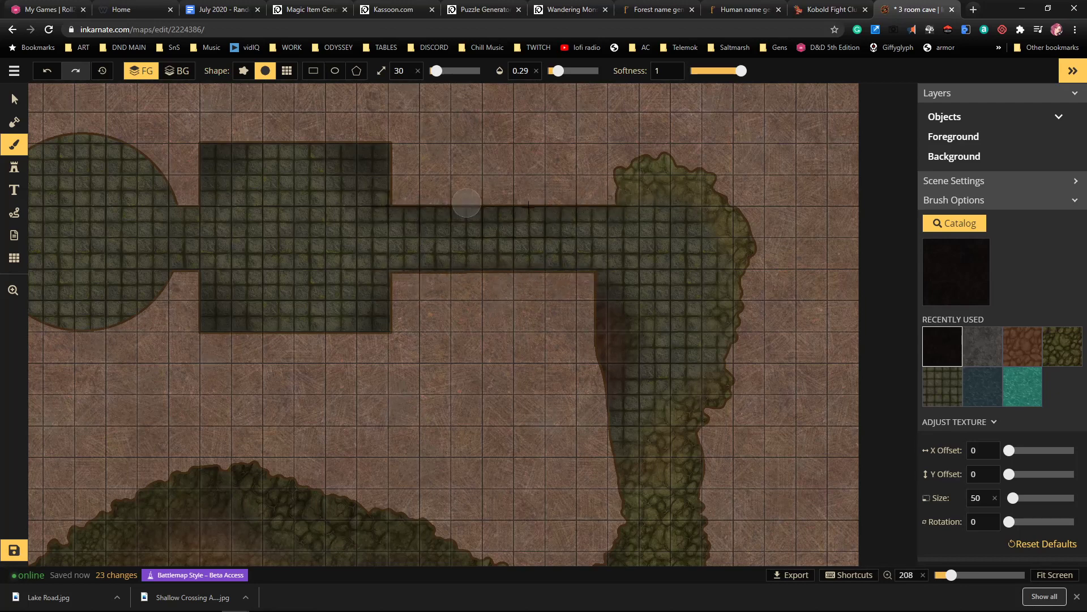
mouse_move(616, 179)
mouse_down()
mouse_move(662, 147)
mouse_move(626, 188)
mouse_move(673, 143)
mouse_move(626, 172)
mouse_move(634, 161)
mouse_move(774, 237)
mouse_move(665, 161)
mouse_move(773, 235)
mouse_move(768, 287)
mouse_move(681, 170)
mouse_move(757, 238)
mouse_move(751, 257)
mouse_move(713, 181)
mouse_move(756, 344)
mouse_move(734, 223)
mouse_move(740, 245)
mouse_move(746, 296)
mouse_move(710, 175)
mouse_move(733, 337)
mouse_move(749, 186)
mouse_move(743, 336)
mouse_move(751, 248)
mouse_move(734, 351)
mouse_move(708, 412)
mouse_move(736, 376)
mouse_move(686, 497)
mouse_move(710, 517)
mouse_up()
Shade the rim of the circular tiled room with the black texture at brush size 60
mouse_move(250, 394)
mouse_down()
mouse_move(423, 390)
mouse_move(467, 407)
mouse_up()
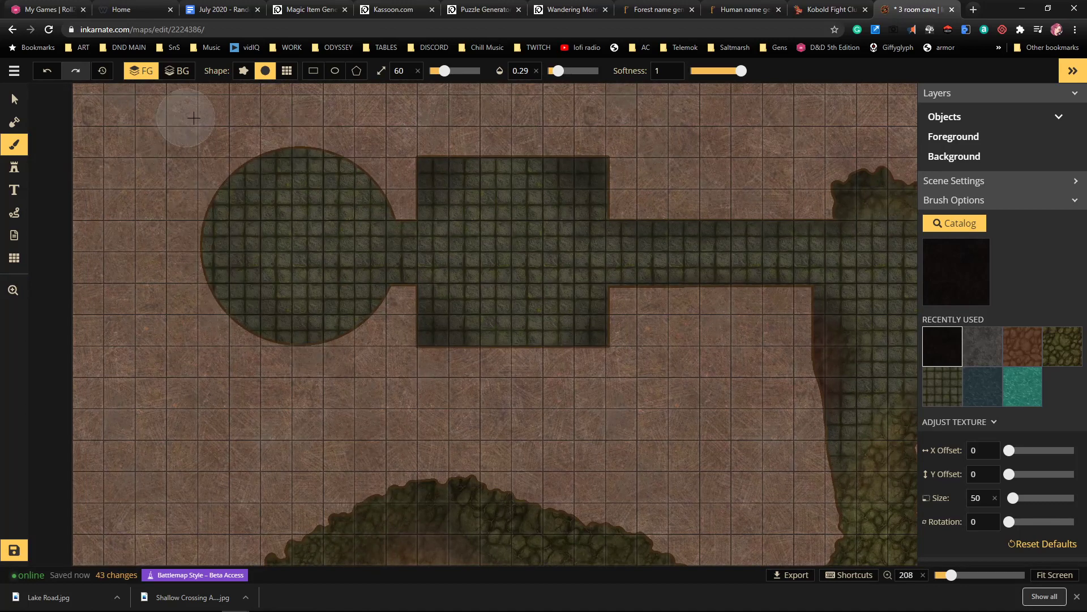
mouse_move(376, 289)
mouse_down()
mouse_move(280, 347)
mouse_move(201, 302)
mouse_up()
drag(273, 159, 390, 207)
mouse_move(232, 244)
mouse_down()
mouse_move(376, 291)
mouse_move(206, 170)
mouse_move(243, 175)
mouse_up()
Darken the cave edge by the pool's southeastern shore with the black texture at opacity 0.29
scroll(562, 306, down, 10)
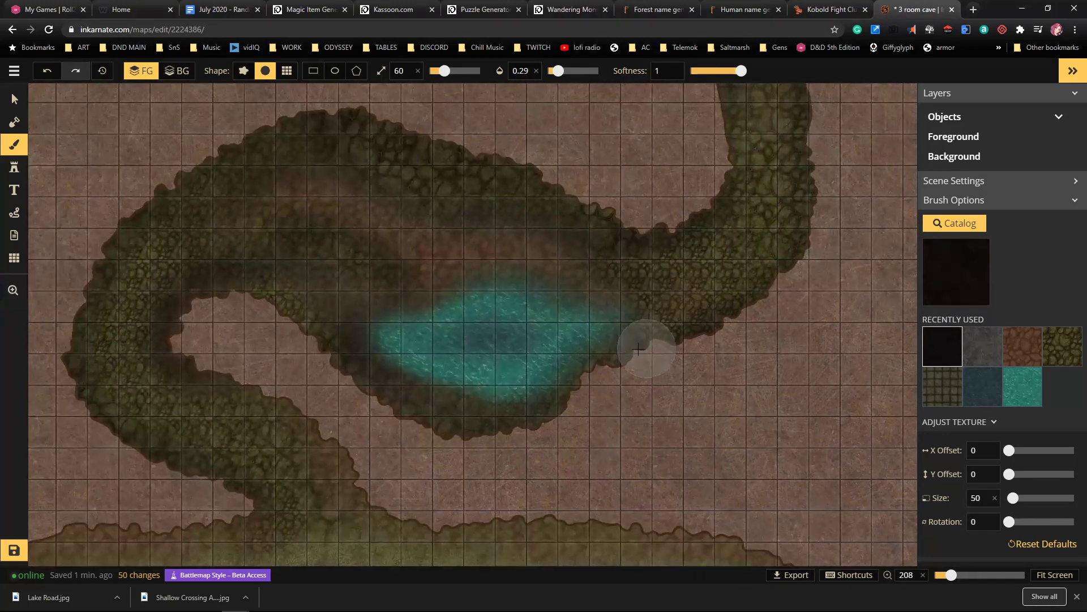
mouse_move(638, 349)
mouse_down()
mouse_move(602, 281)
mouse_move(364, 267)
mouse_move(163, 274)
mouse_move(402, 482)
mouse_move(413, 296)
mouse_up()
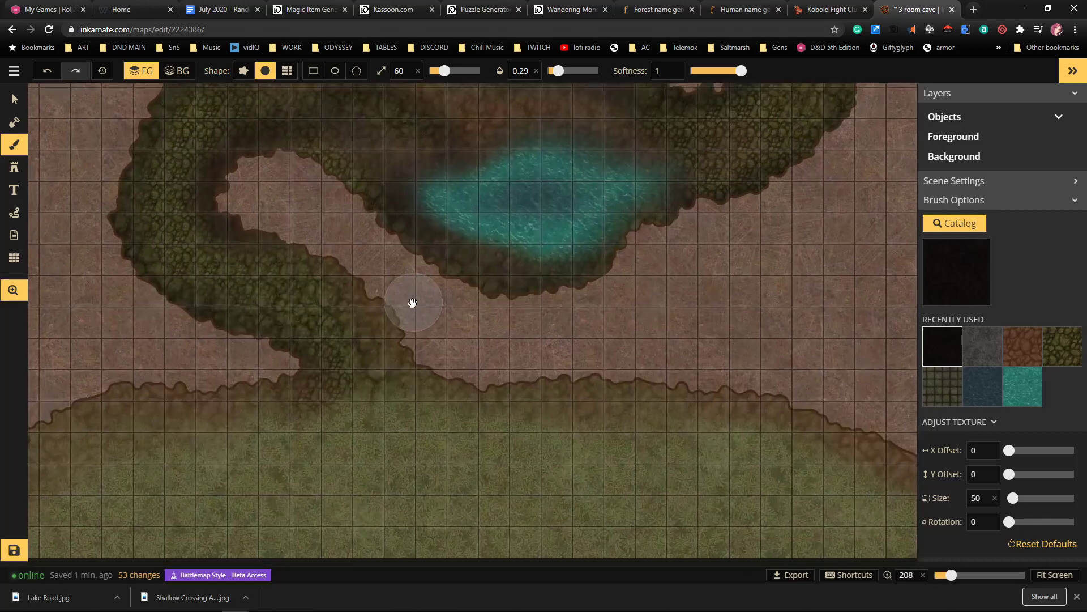
scroll(532, 394, down, 2)
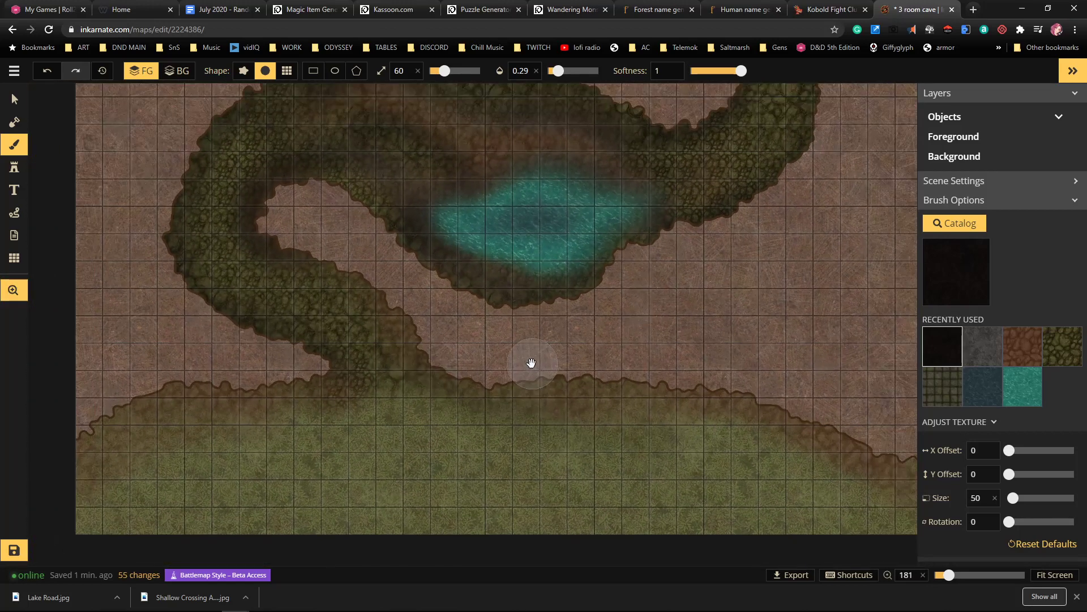
Choose the pinkish-brown ground texture and paint a faint dirt patch at the middle of the grass area's southern edge
click(957, 267)
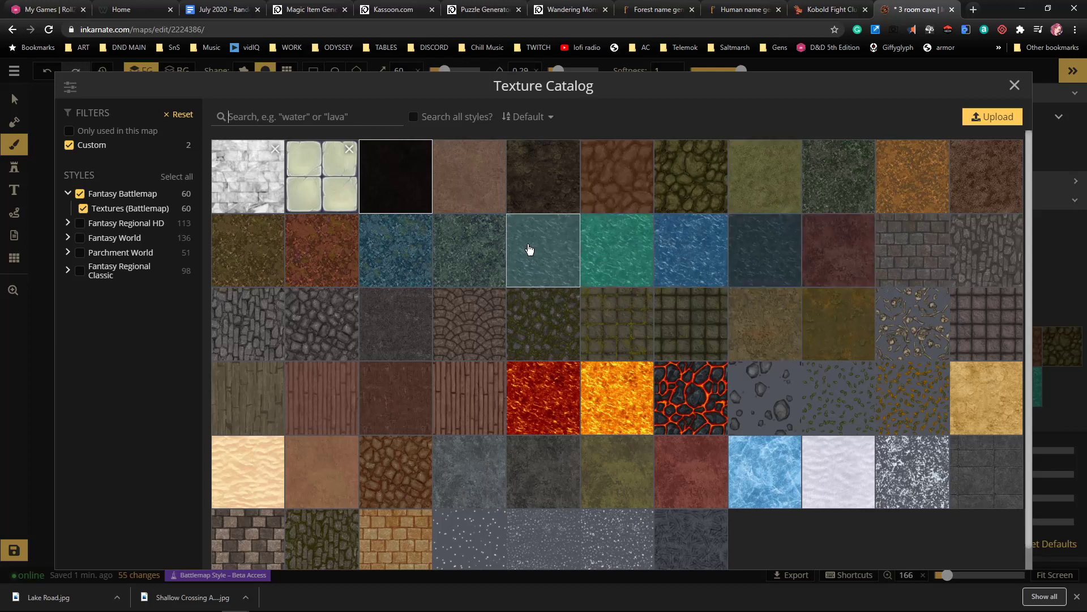
click(484, 197)
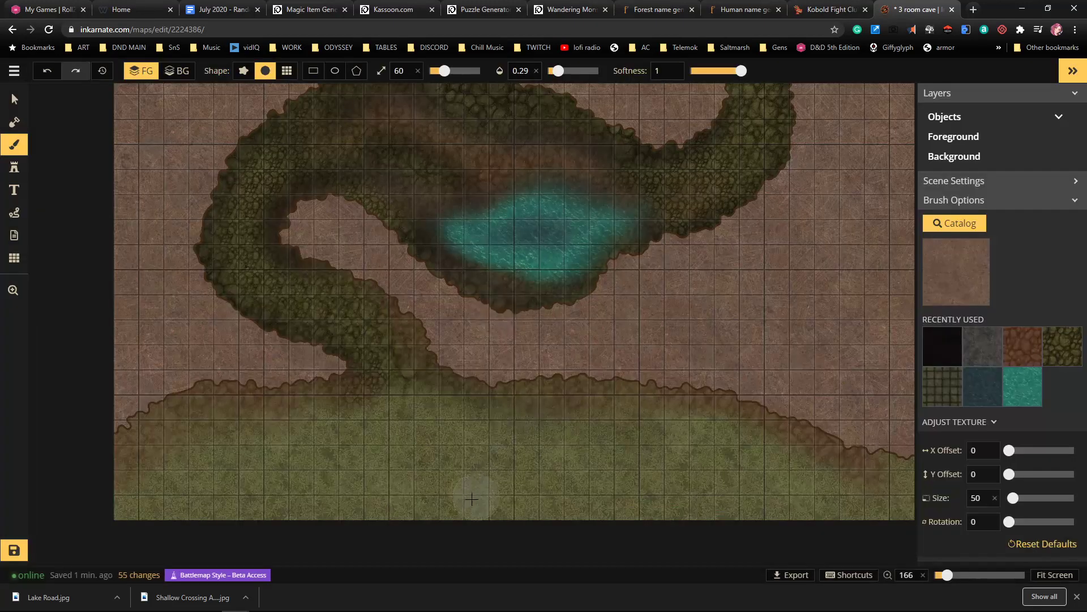
drag(413, 515, 420, 546)
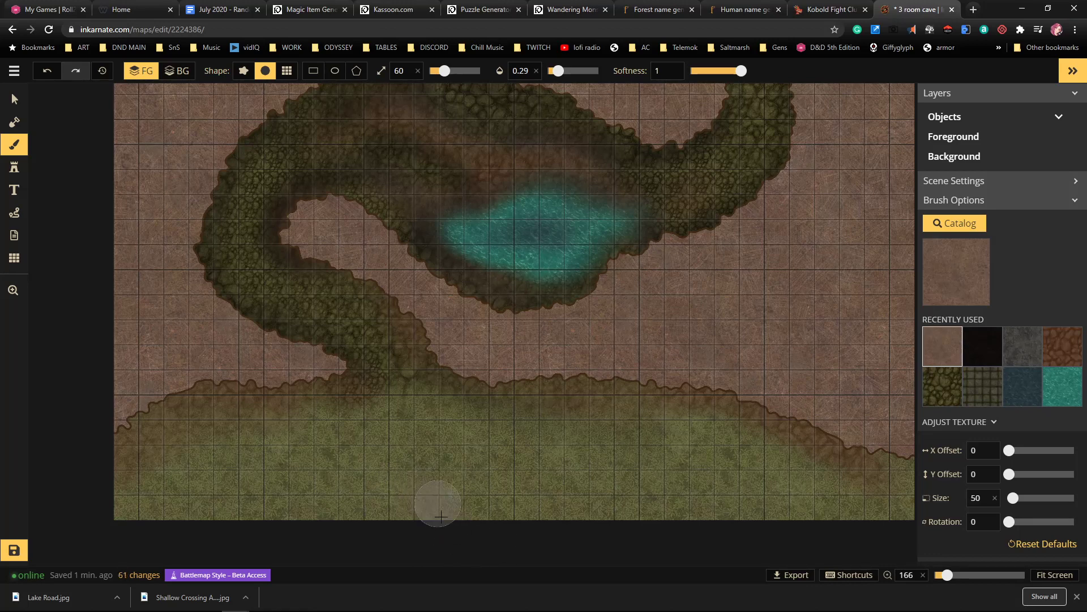
mouse_move(534, 549)
mouse_down()
mouse_move(425, 477)
mouse_move(488, 508)
mouse_up()
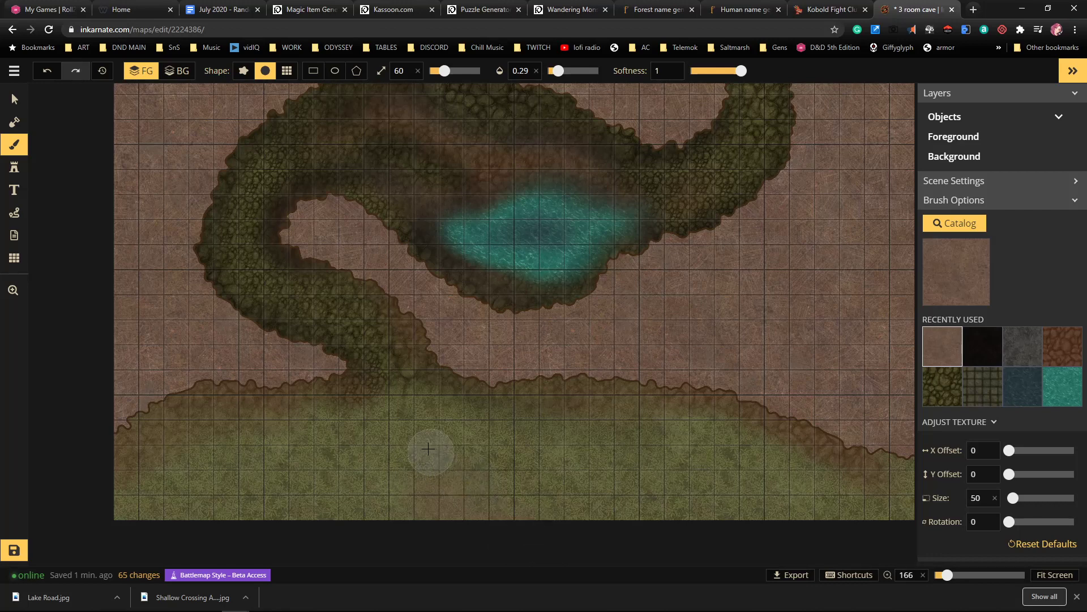
mouse_move(447, 476)
mouse_down()
mouse_move(501, 527)
mouse_move(446, 466)
mouse_move(496, 506)
mouse_move(560, 593)
mouse_move(527, 501)
mouse_move(469, 474)
mouse_move(407, 562)
mouse_move(431, 486)
mouse_move(377, 537)
mouse_move(464, 483)
mouse_up()
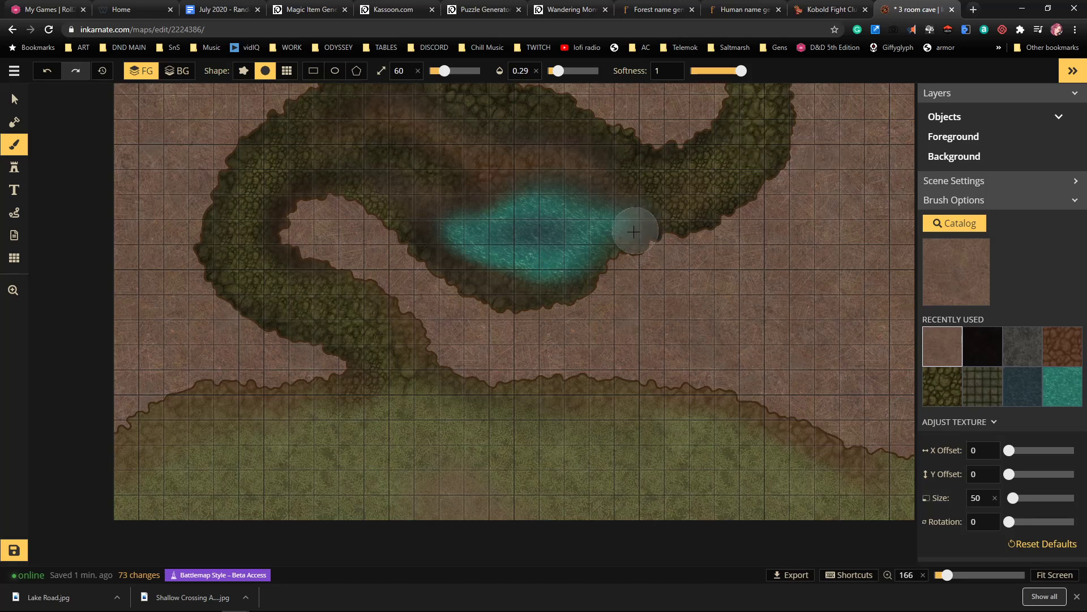
Paint the pinkish-brown ground texture along the middle of the eastern cave passage down to the pool
scroll(636, 223, down, 2)
drag(600, 179, 435, 327)
drag(627, 321, 523, 346)
scroll(523, 345, up, 3)
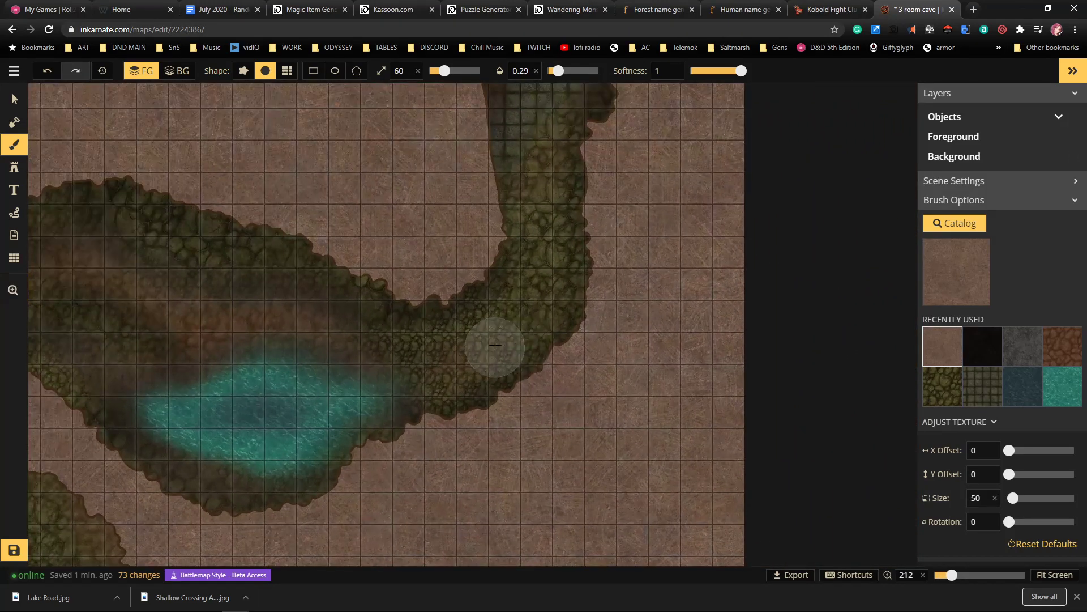
mouse_move(542, 209)
mouse_down()
mouse_move(537, 151)
mouse_move(549, 270)
mouse_up()
mouse_move(438, 367)
mouse_down()
mouse_move(511, 286)
mouse_move(411, 384)
mouse_move(347, 368)
mouse_up()
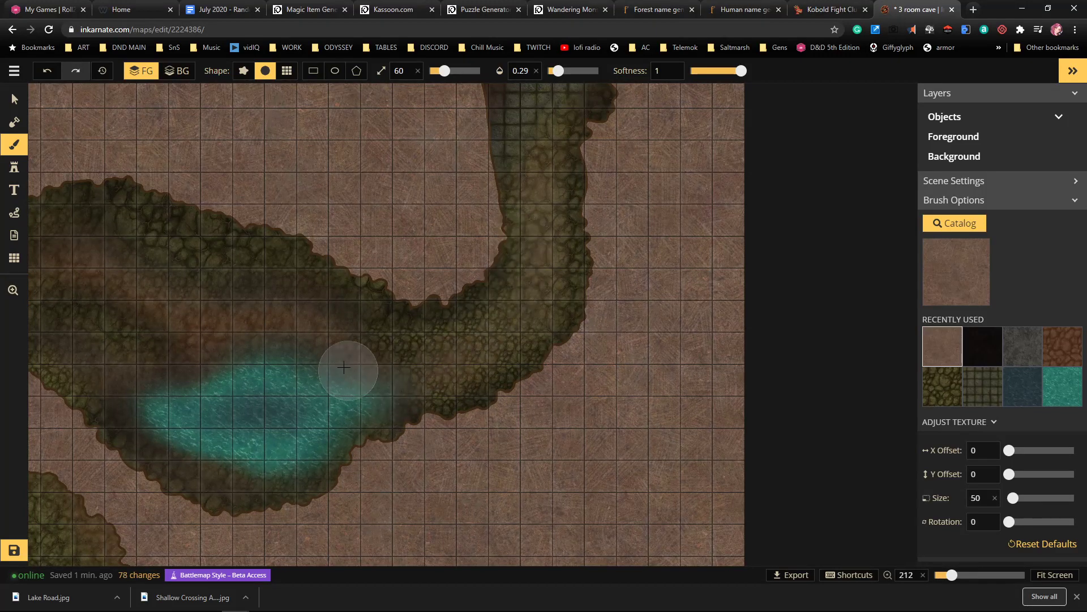
Blend the pinkish-brown ground texture along the middle of the cave's western passage at opacity 0.29
key(space)
drag(726, 288, 704, 287)
key(space)
mouse_move(319, 331)
mouse_down()
mouse_move(688, 247)
mouse_move(719, 221)
mouse_up()
mouse_move(298, 188)
mouse_down()
mouse_move(261, 327)
mouse_move(375, 408)
mouse_move(245, 332)
mouse_move(360, 175)
mouse_move(346, 192)
mouse_move(325, 172)
mouse_move(426, 158)
mouse_move(283, 222)
mouse_move(369, 157)
mouse_move(194, 274)
mouse_up()
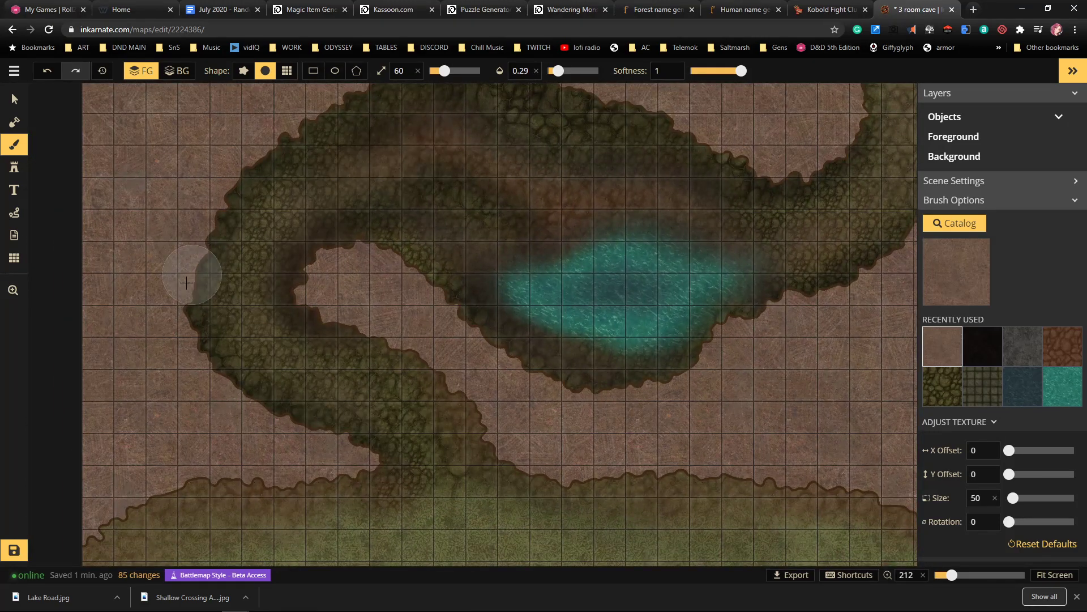
Place green bush stamps at intervals along the grass area's southern edge, starting in the southwestern corner
key(s)
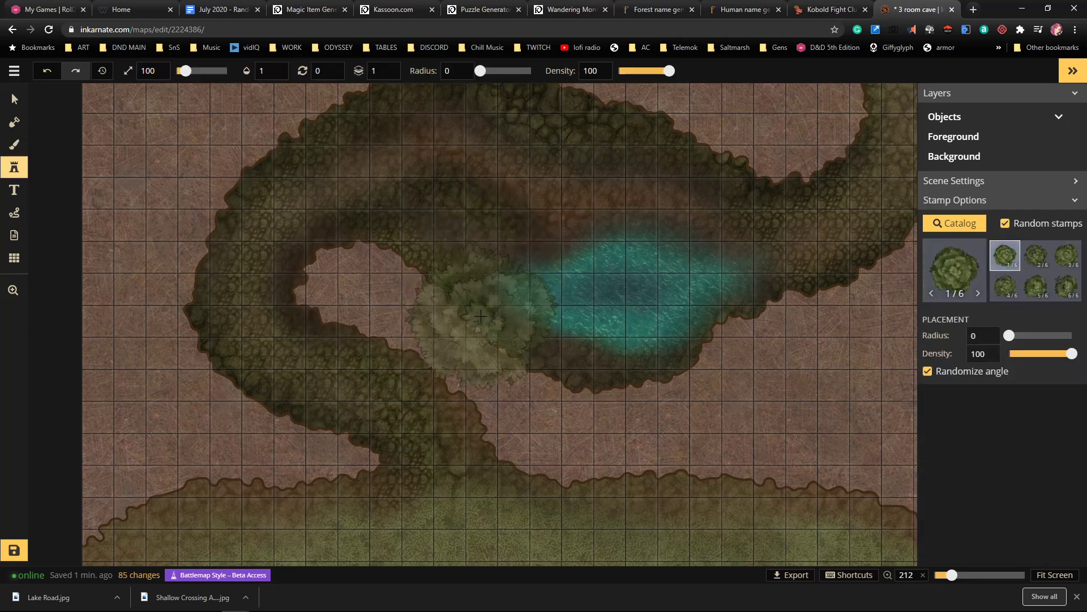
scroll(444, 323, down, 1)
drag(527, 458, 517, 291)
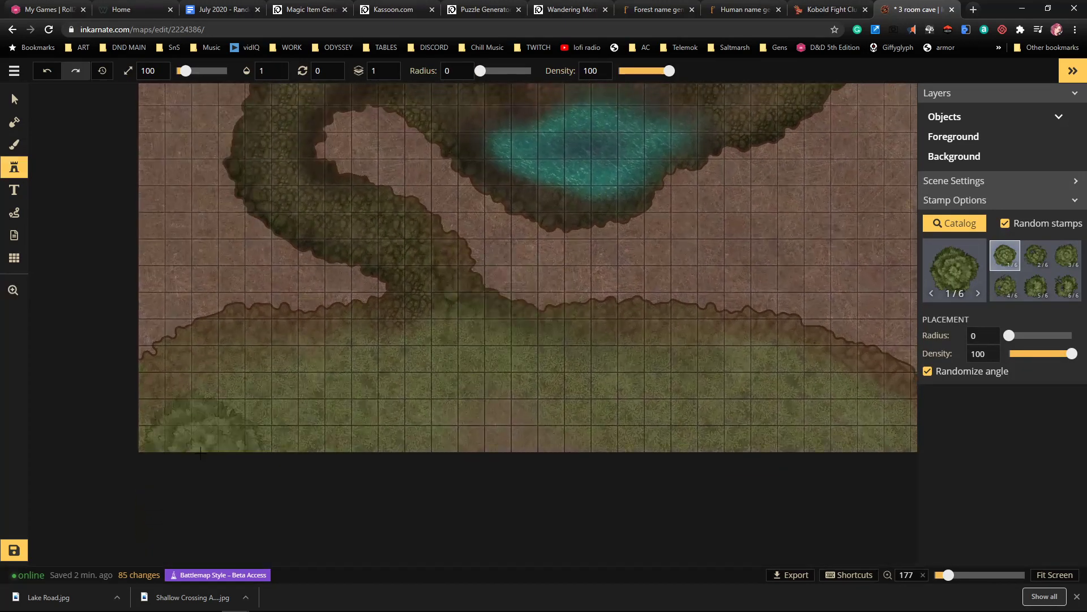
click(178, 451)
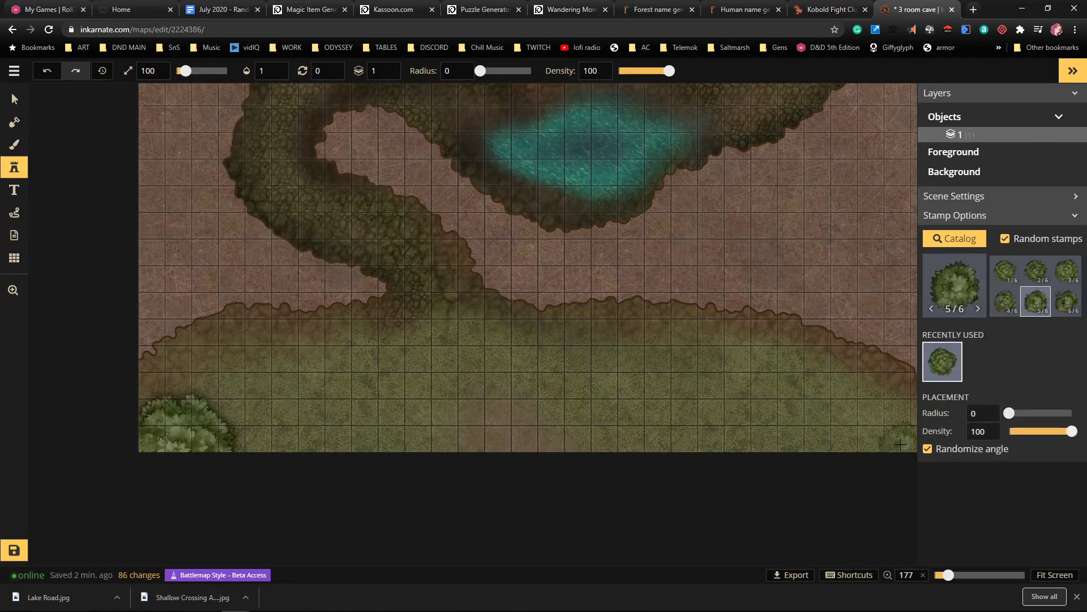
click(829, 450)
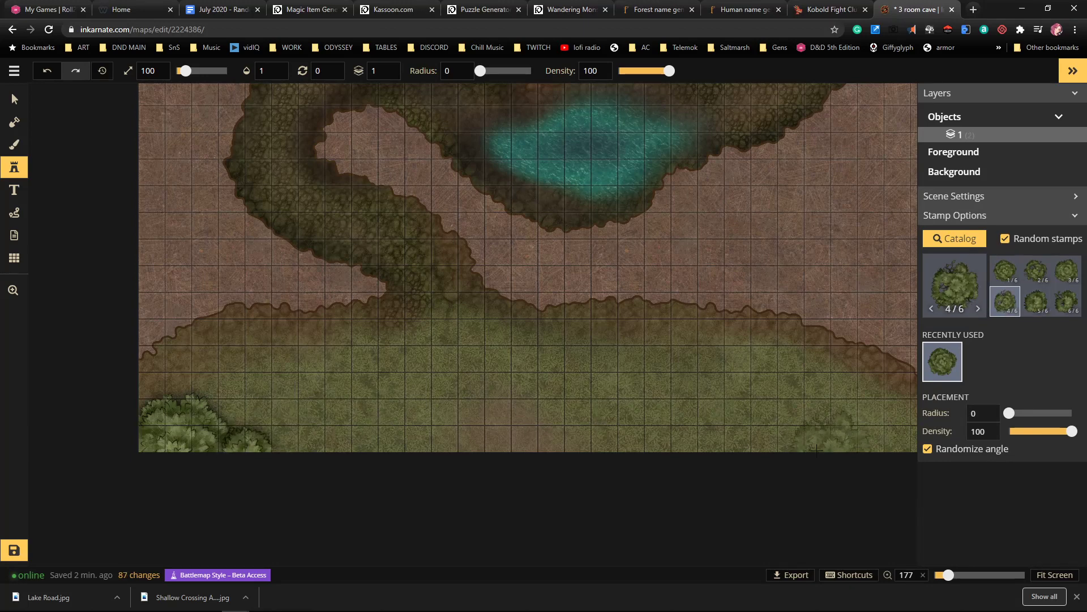
click(795, 439)
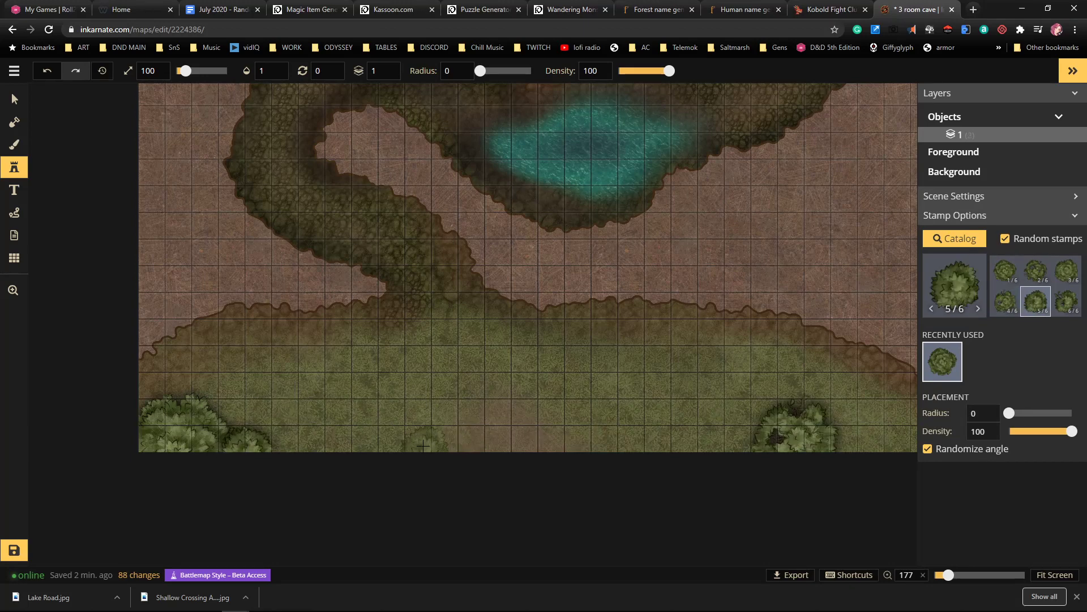
click(424, 439)
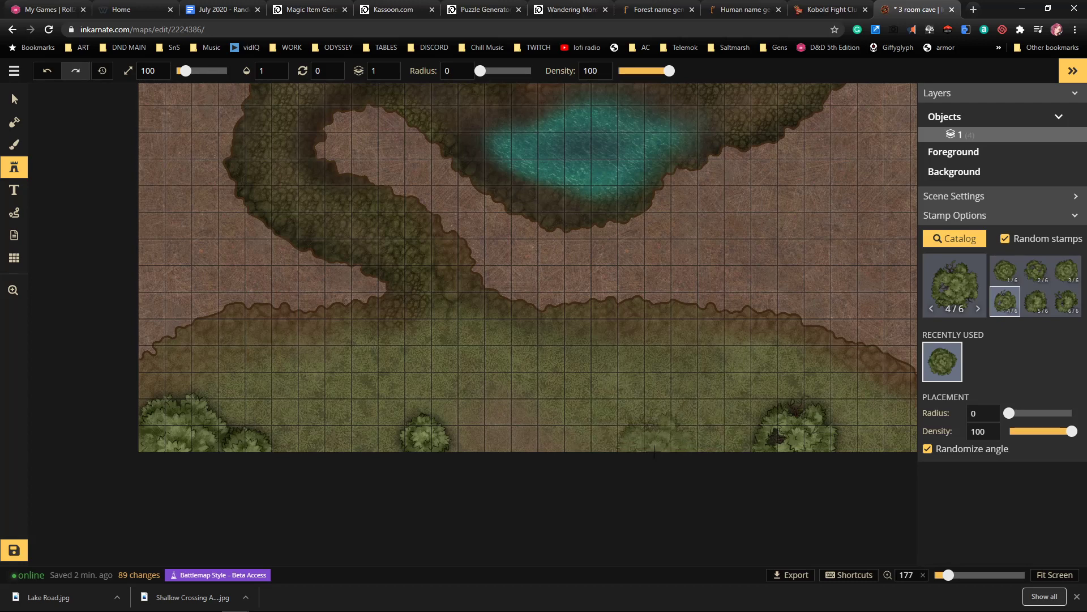
click(657, 433)
Cluster more green bush stamps in the grass area's southeastern corner
drag(838, 391, 715, 411)
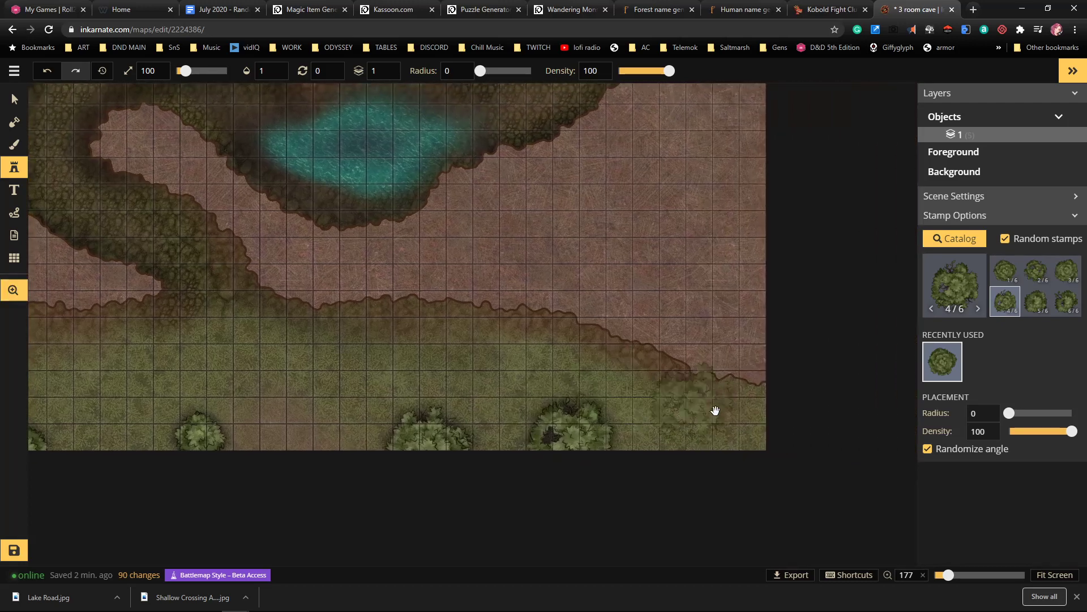
click(677, 433)
click(631, 419)
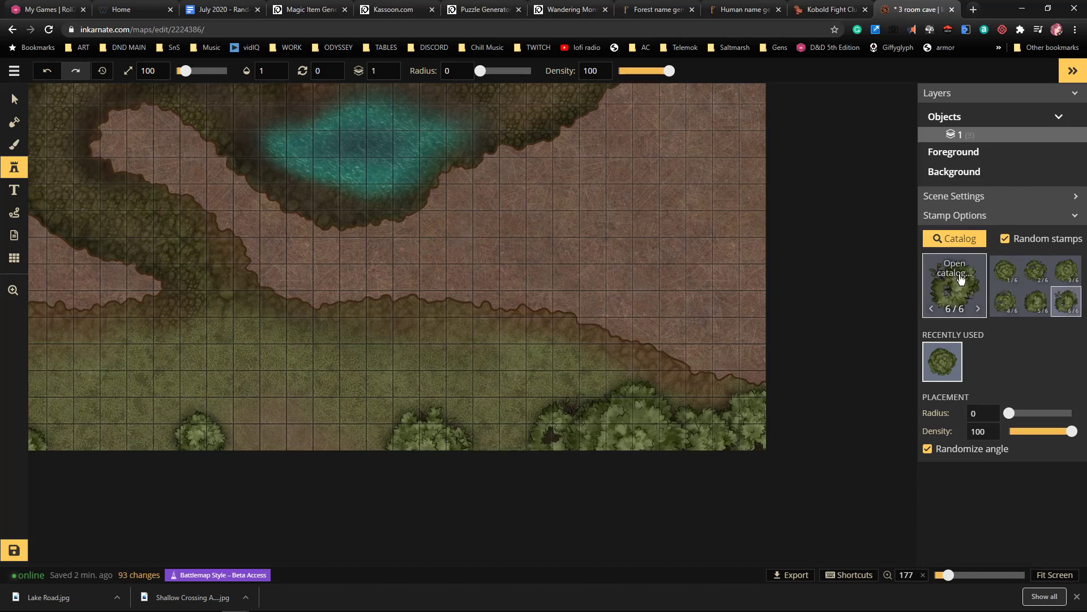
Choose the fall tree stamp set and place one orange and one yellow tree on the grass area's southern edge
click(962, 283)
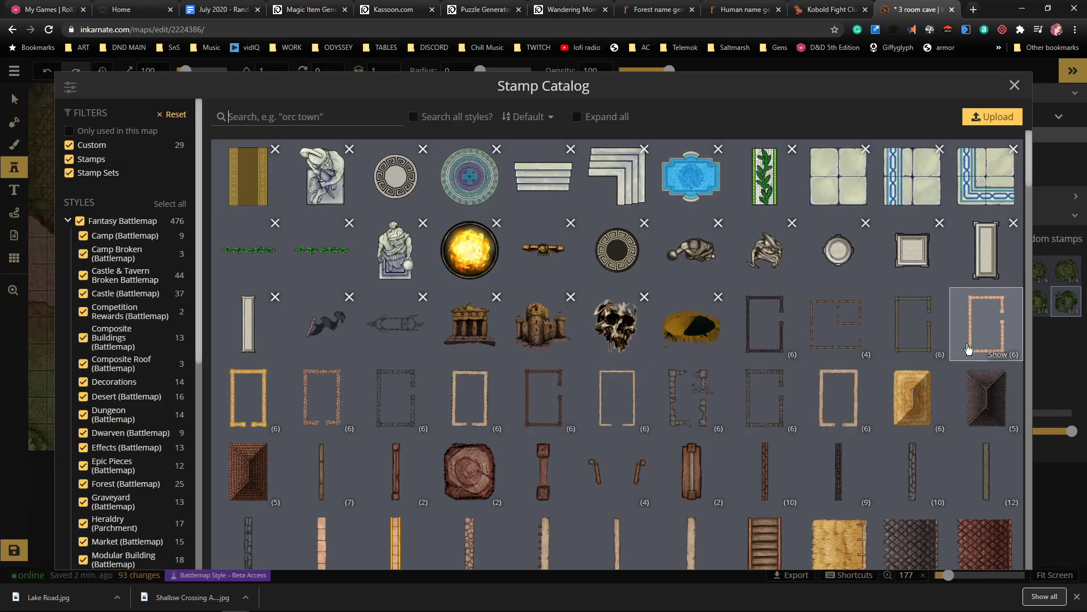
click(619, 276)
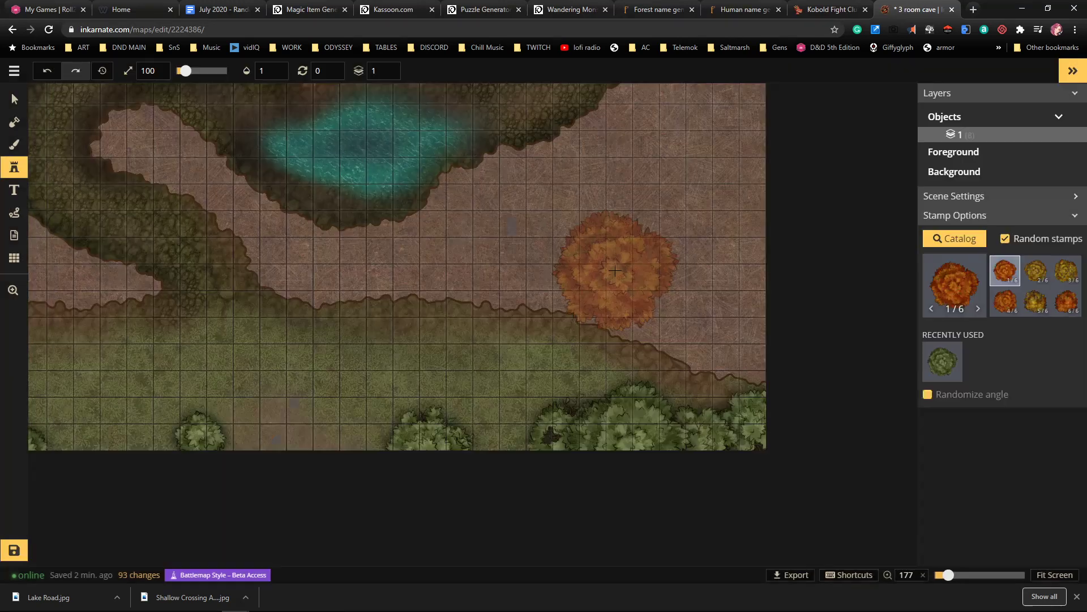
click(507, 457)
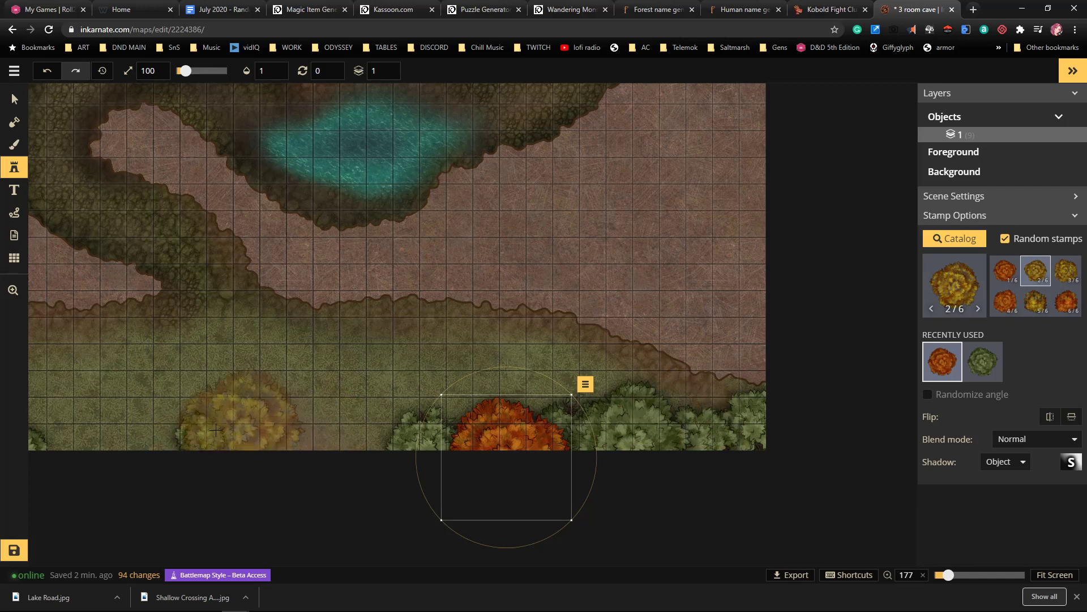
click(127, 441)
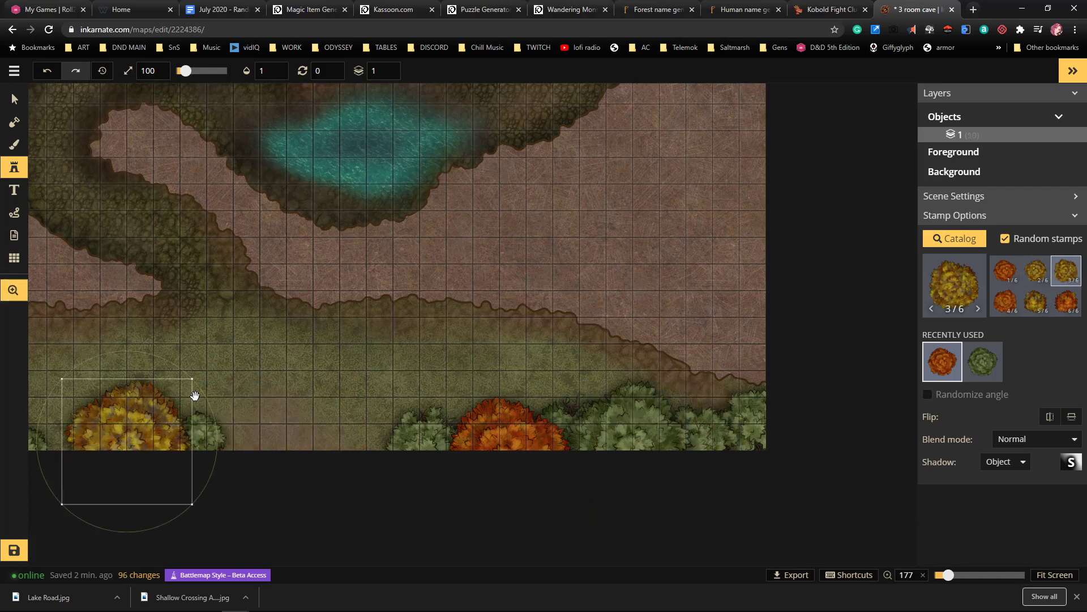
Add a smaller yellow fall tree among the green bushes in the southwestern corner
drag(194, 395, 270, 363)
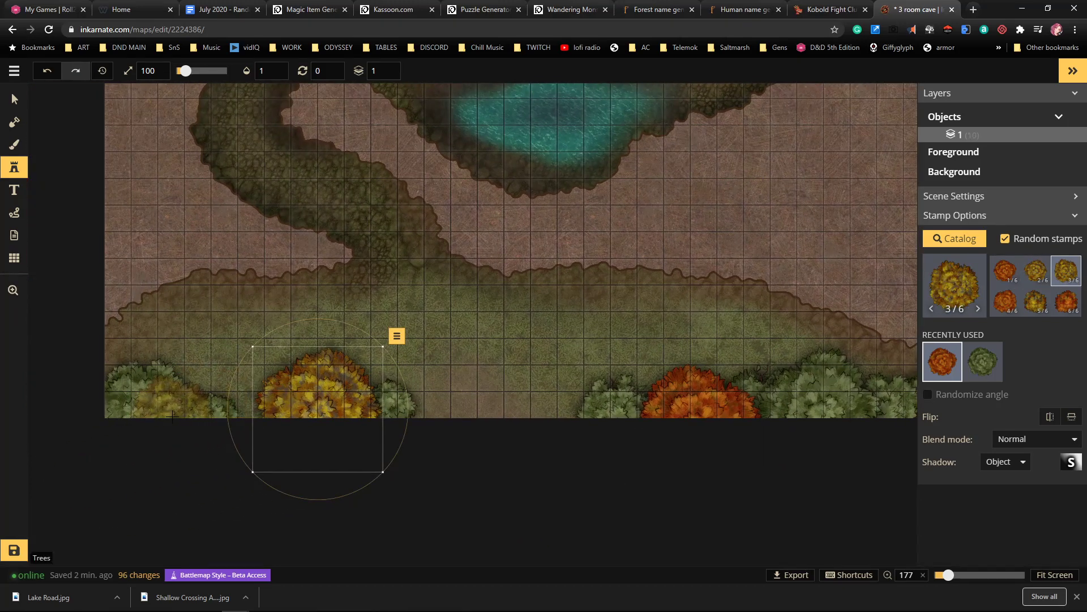
scroll(180, 403, down, 5)
click(181, 403)
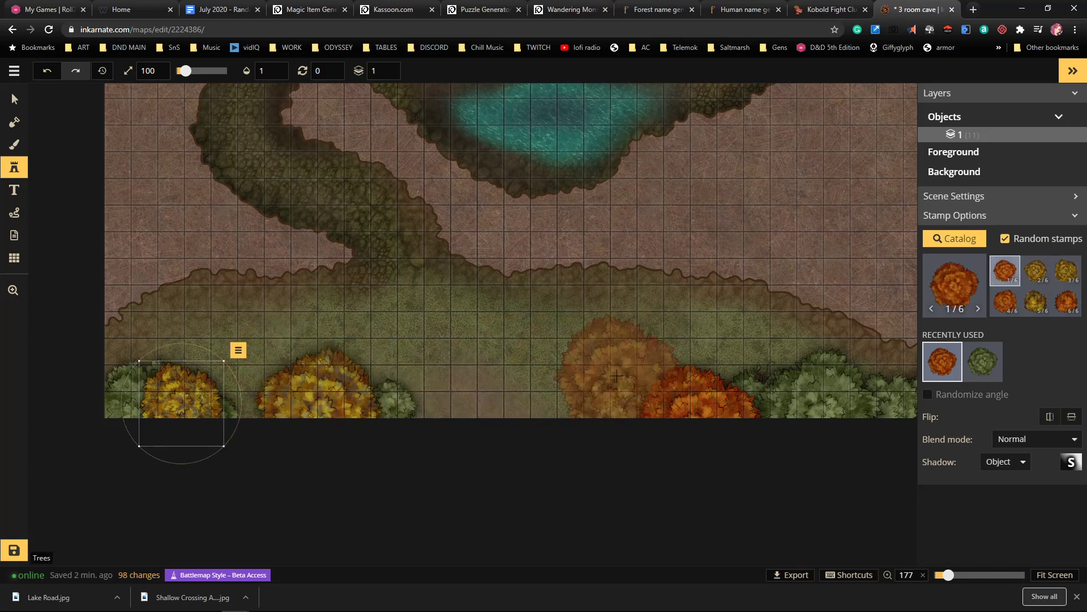
Place an orange fall tree beside the southeastern bushes and lower it to layer 0 behind them
scroll(621, 374, up, 2)
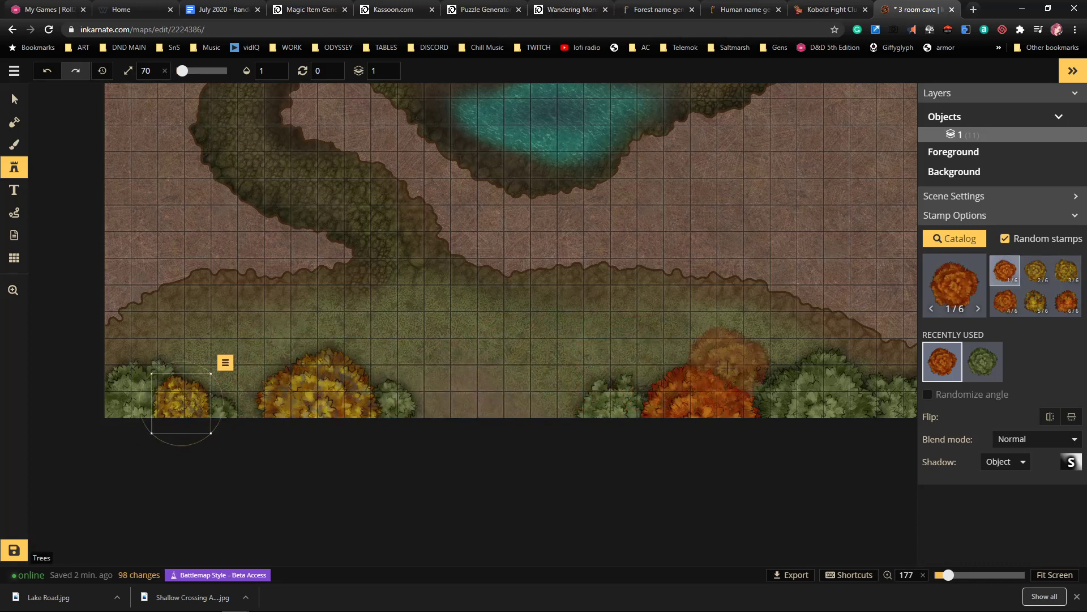
click(773, 373)
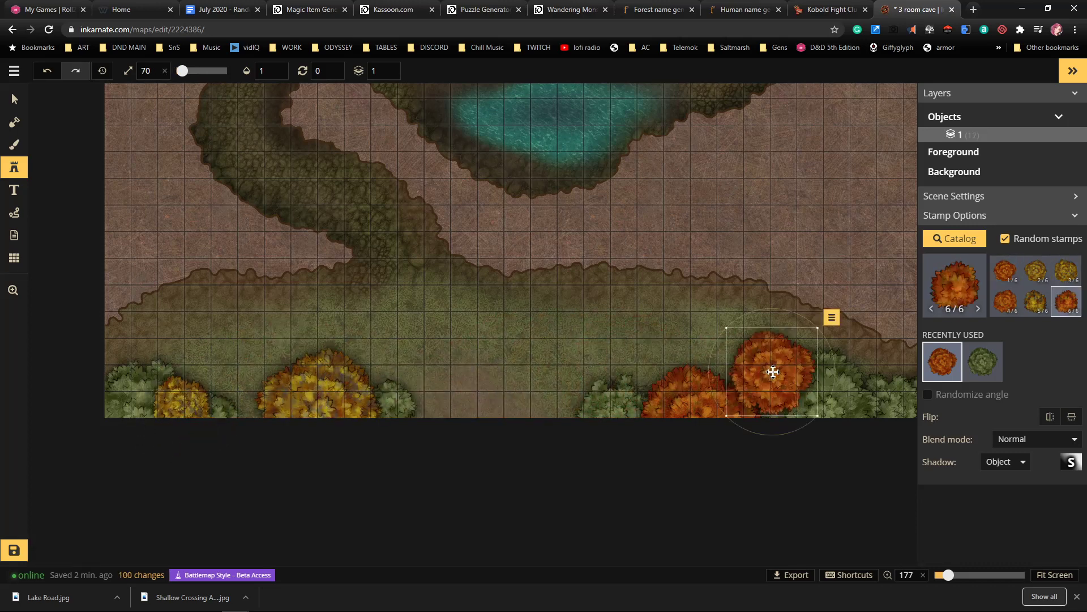
key(Page_Down)
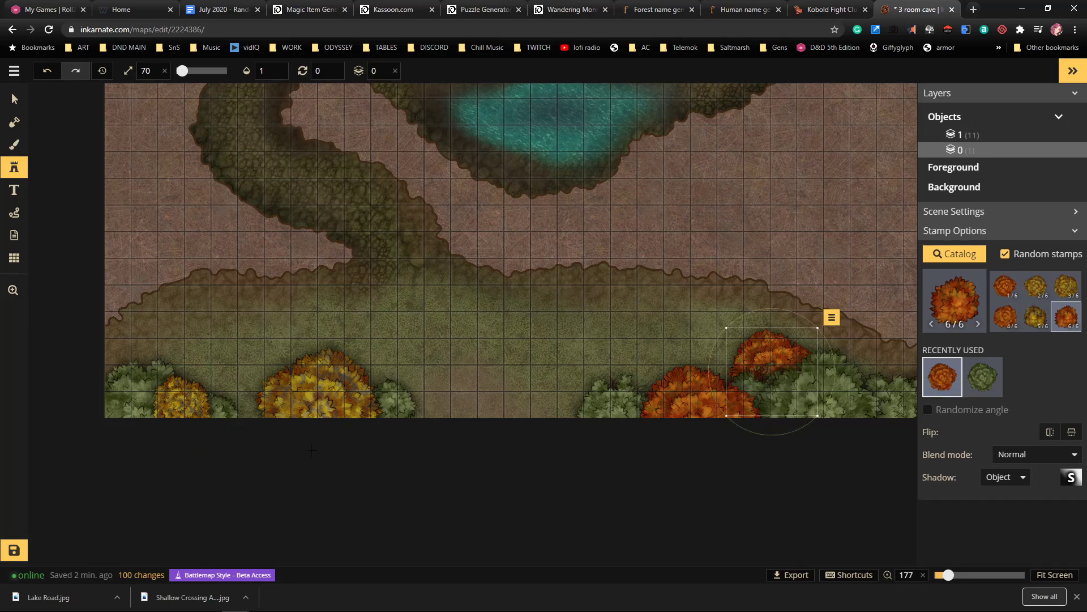
Tuck small orange and yellow fall trees behind the western and eastern bush clusters on layer 0
click(375, 377)
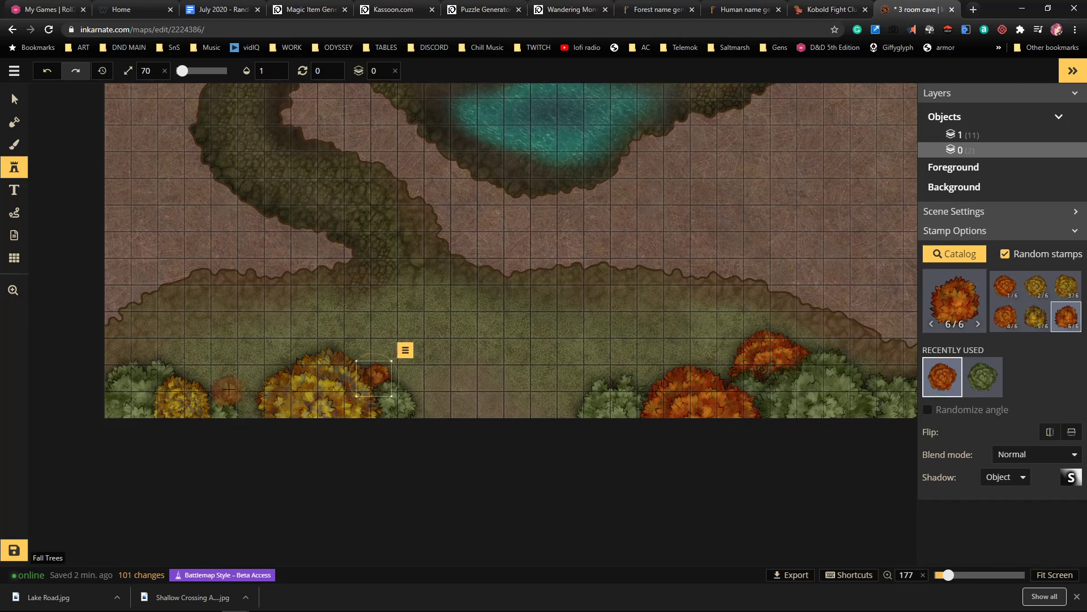
click(210, 385)
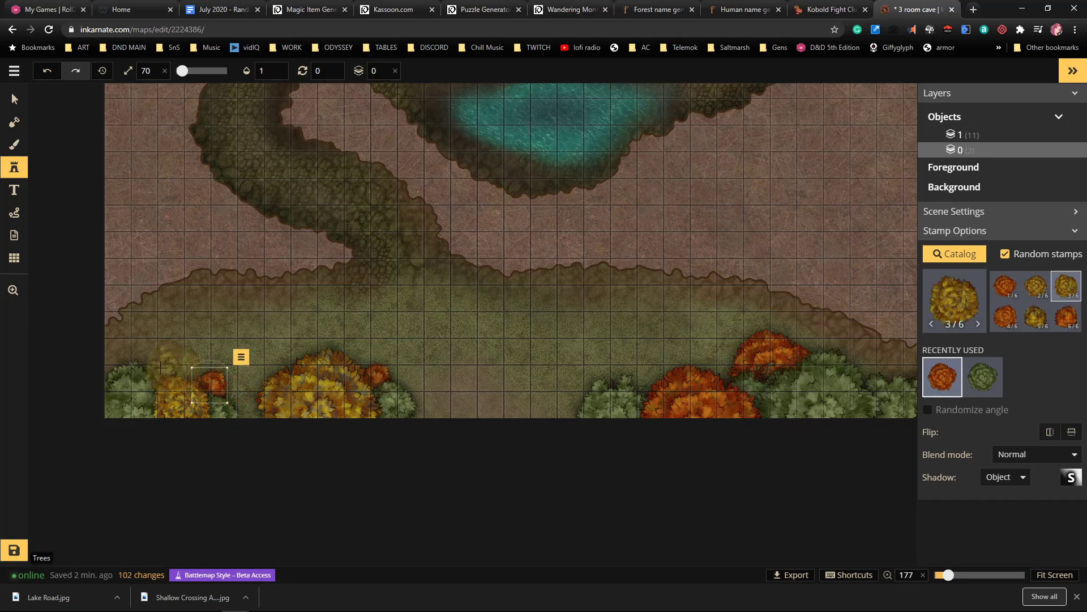
click(108, 361)
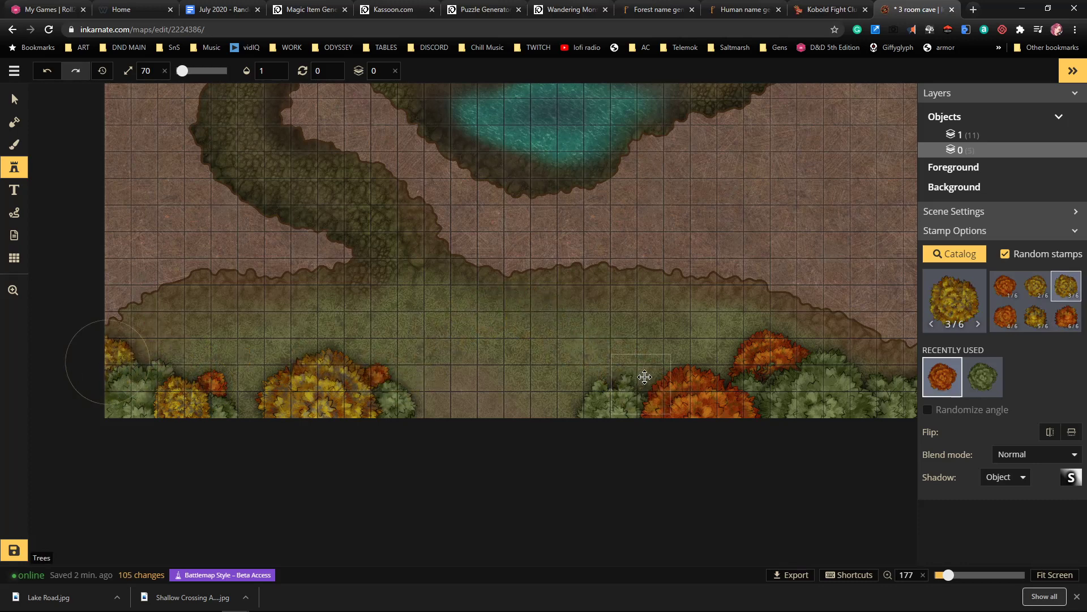
click(645, 376)
click(866, 369)
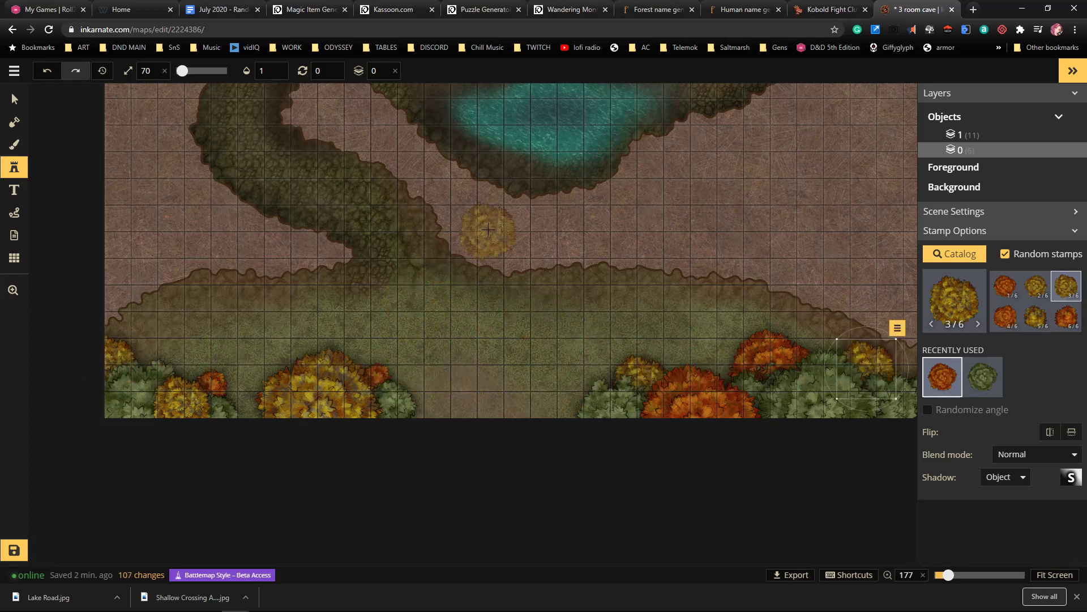
Search the stamp catalog for "rock" and choose the Big Rocks stamp
click(960, 300)
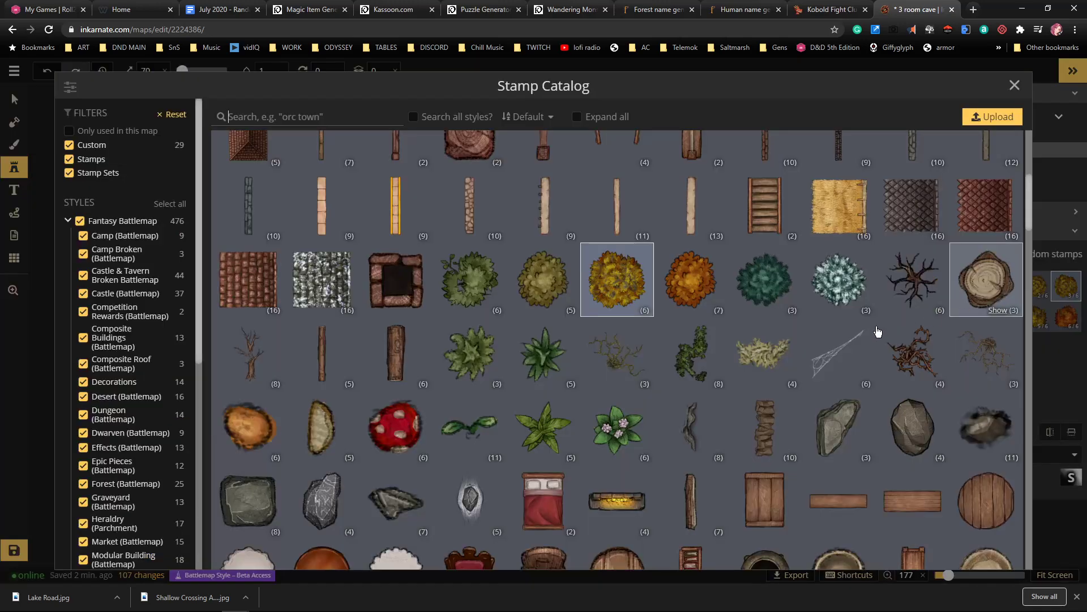
scroll(690, 359, down, 5)
scroll(697, 359, up, 5)
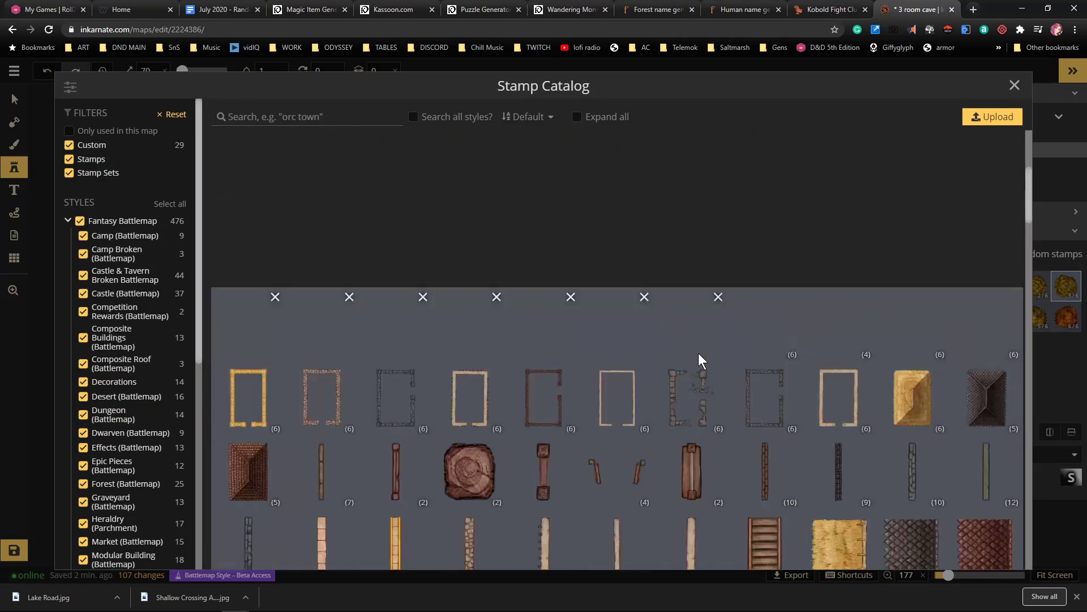
scroll(712, 383, down, 5)
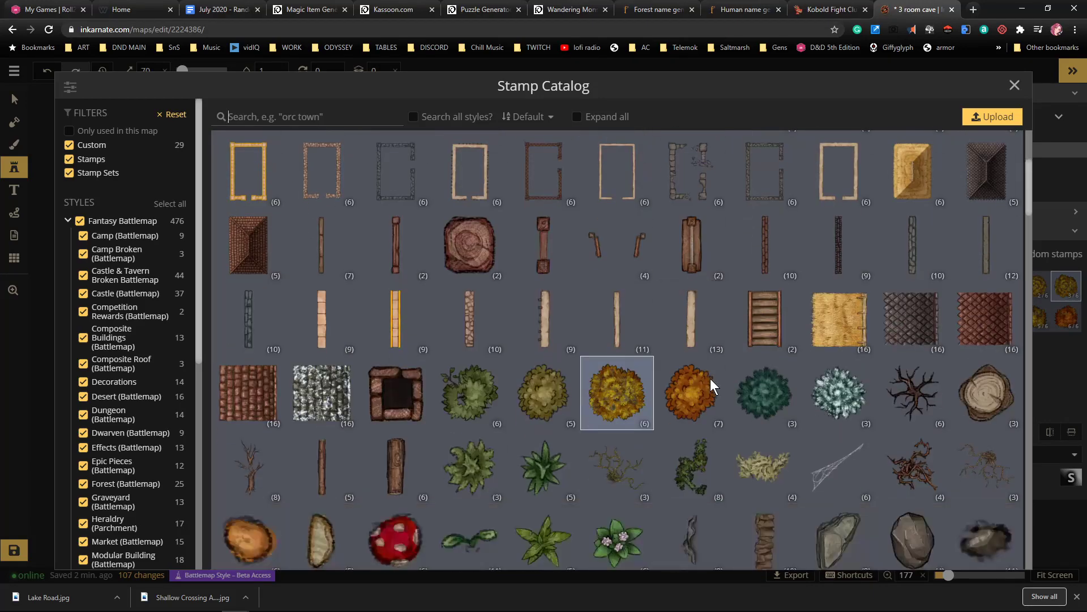
scroll(712, 379, down, 5)
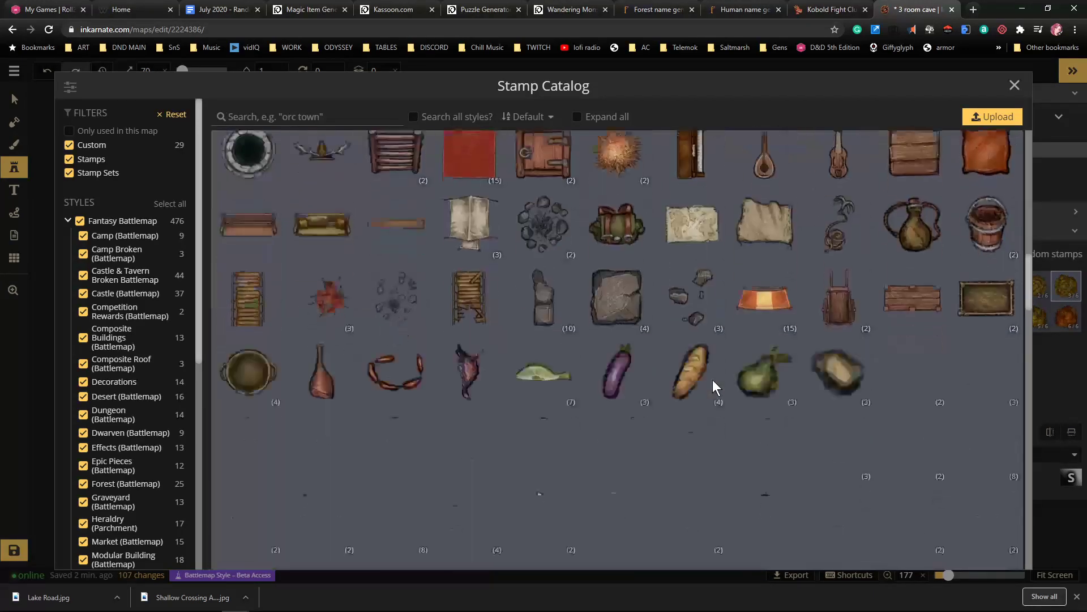
scroll(715, 380, down, 2)
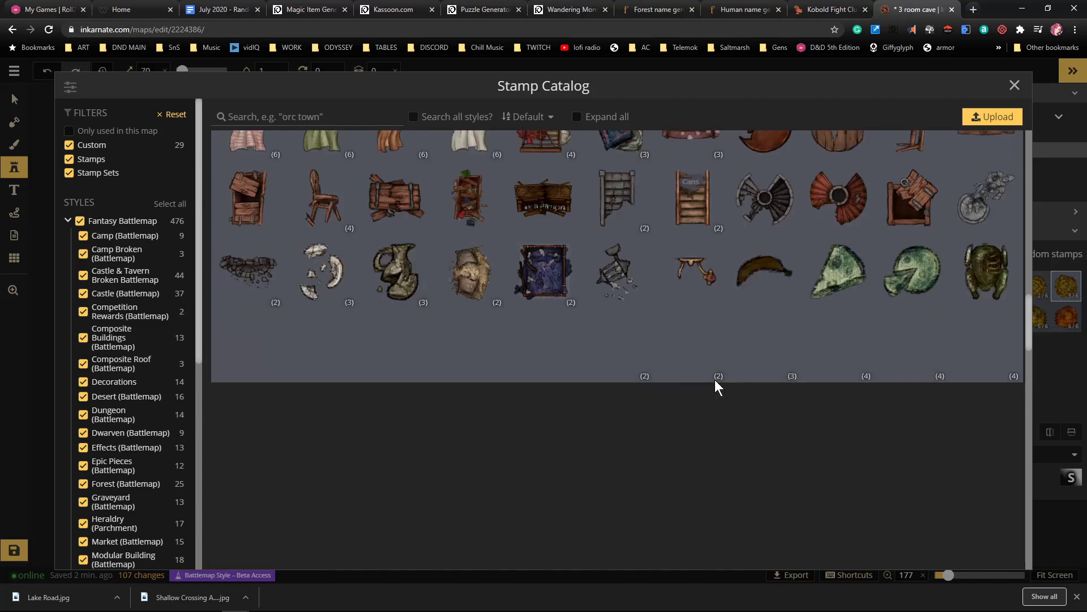
scroll(715, 377, up, 6)
scroll(717, 380, up, 2)
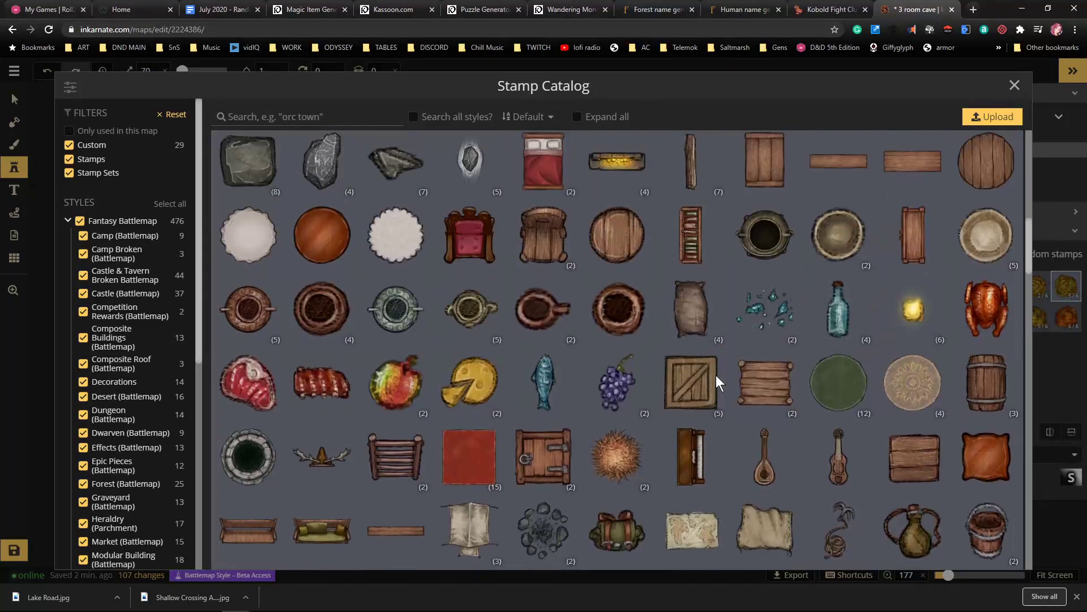
text(rock)
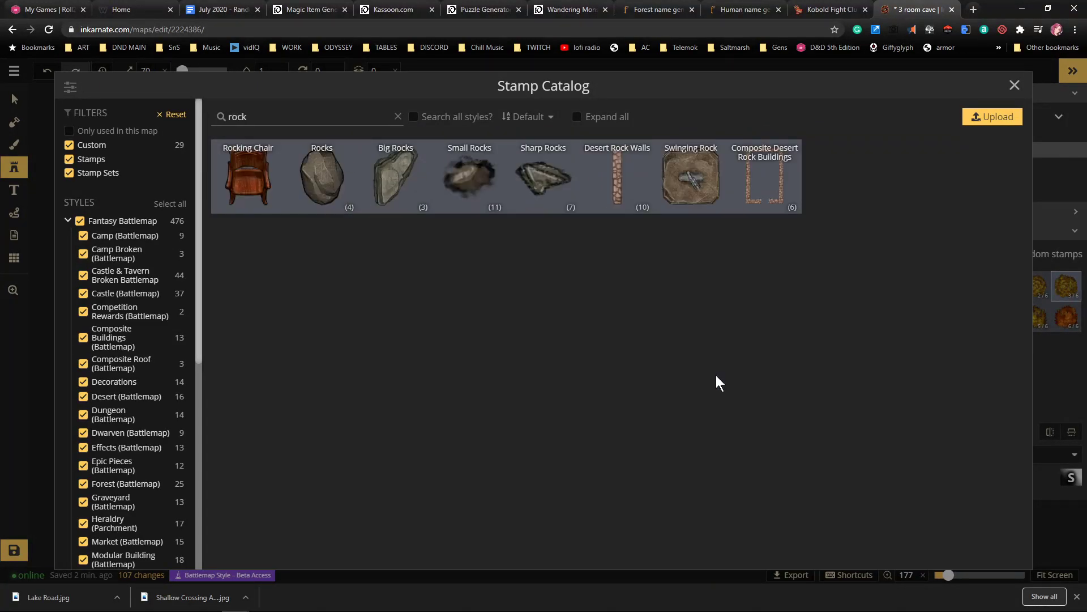
click(391, 180)
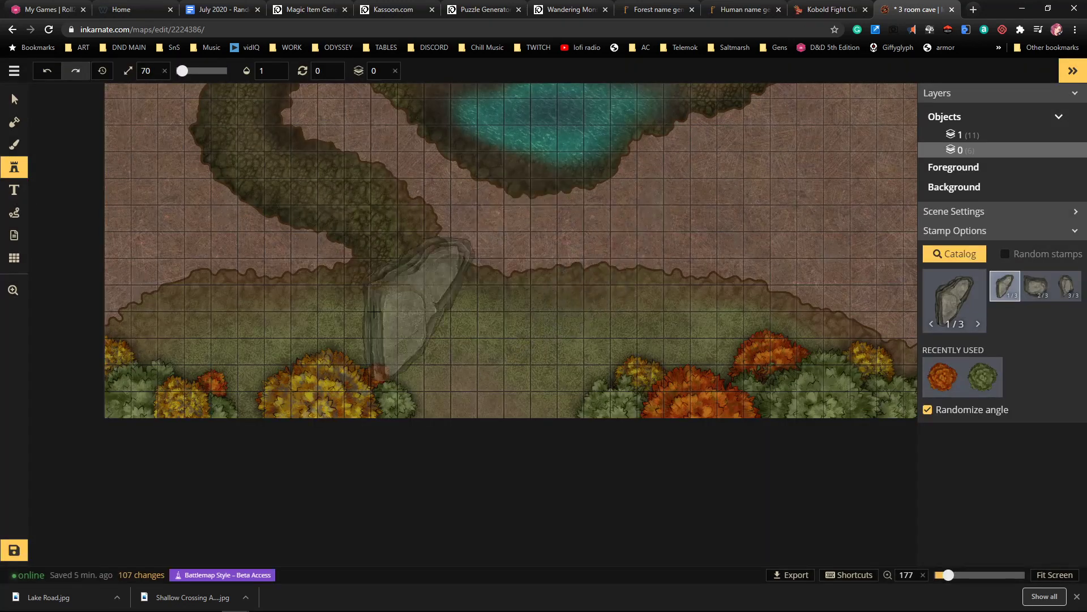
Reduce the big rock stamp to size 50 and place it at the western end of the grass area's northern edge
scroll(364, 308, down, 8)
scroll(187, 294, up, 1)
scroll(156, 296, down, 2)
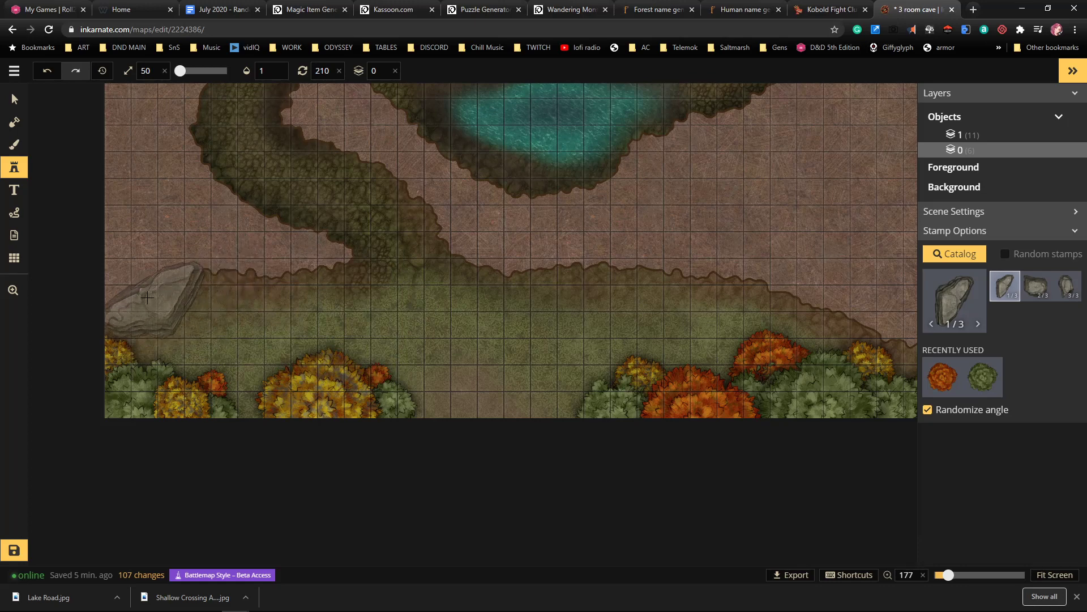
click(147, 297)
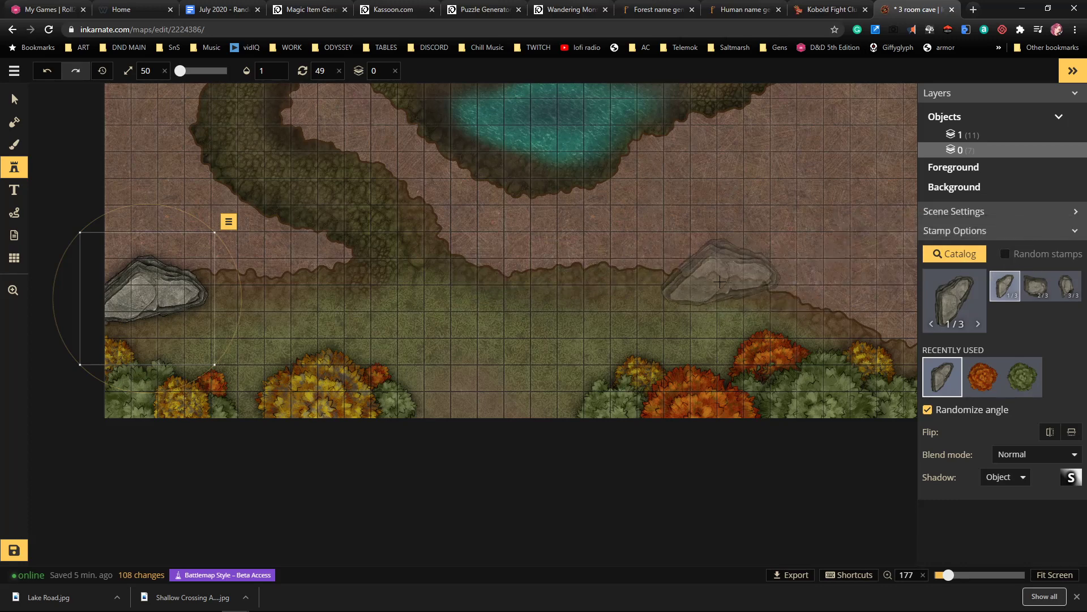
Position a big rock rotated to 235 degrees just east of the cave entrance, and place another beside the western rock
click(593, 269)
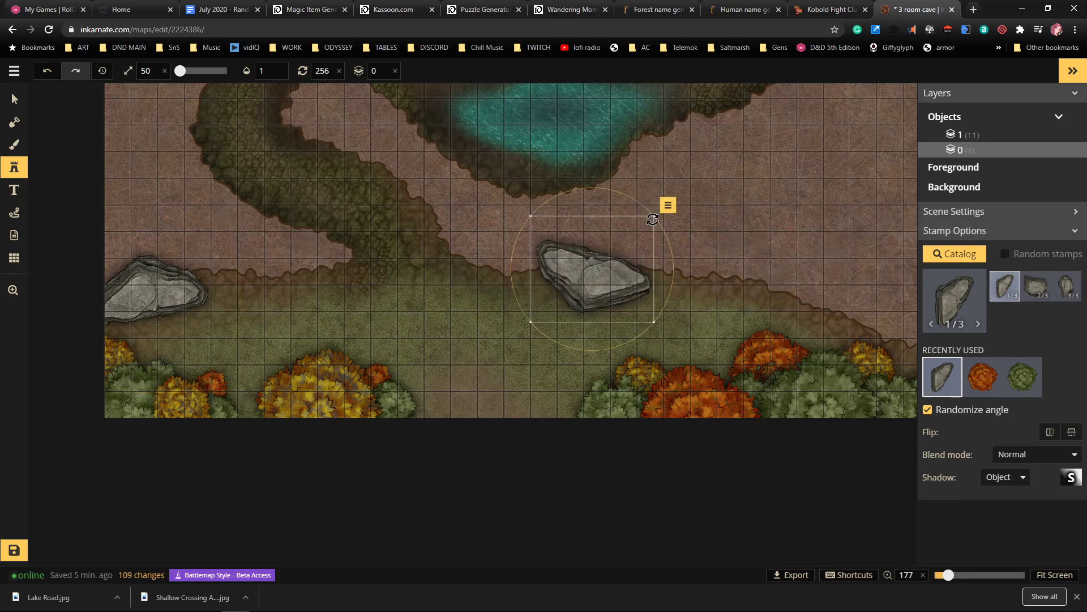
drag(646, 211, 609, 194)
drag(617, 203, 673, 196)
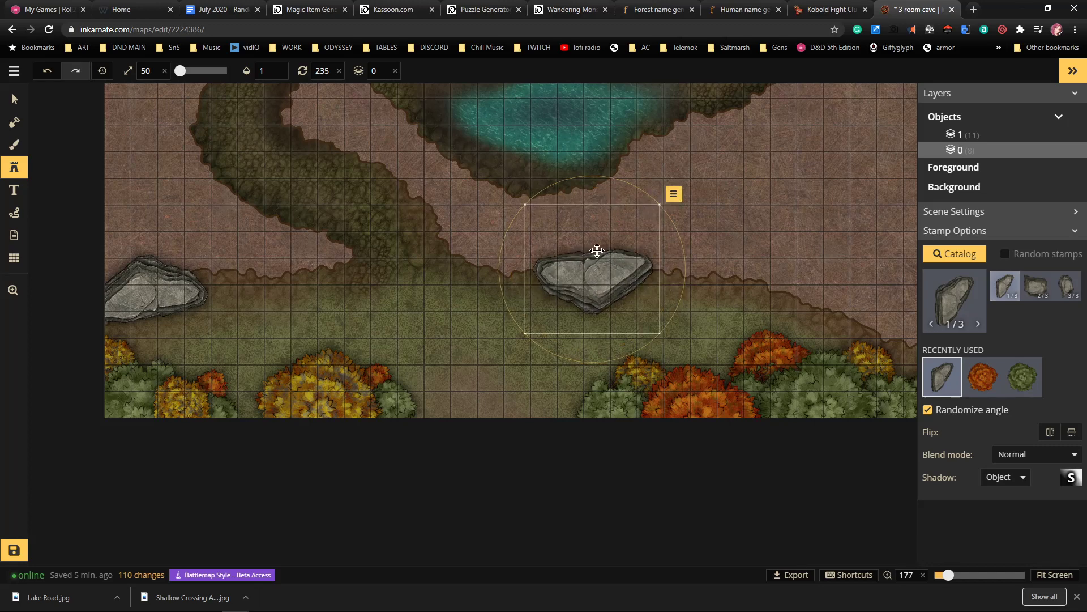
drag(589, 275, 500, 259)
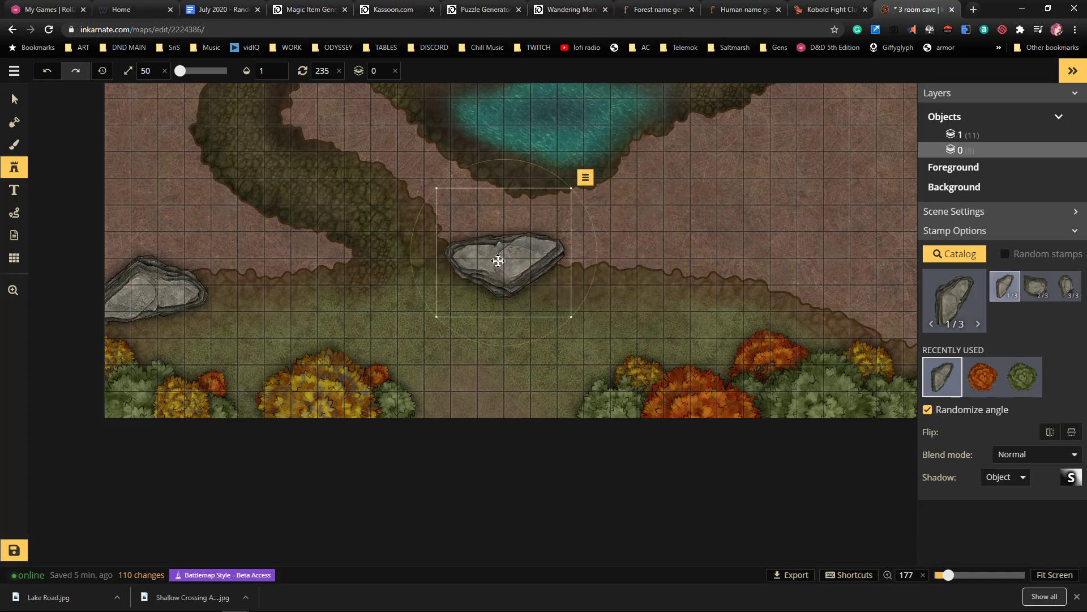
click(221, 261)
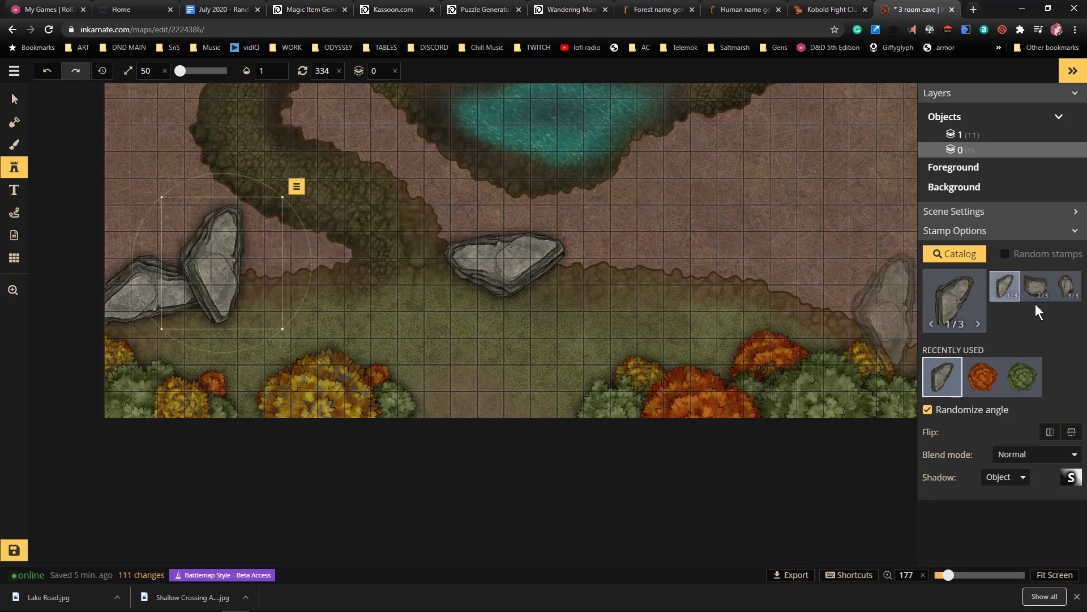
Enable random stamps and rotate the second rock from the western end to 239 degrees
click(1005, 255)
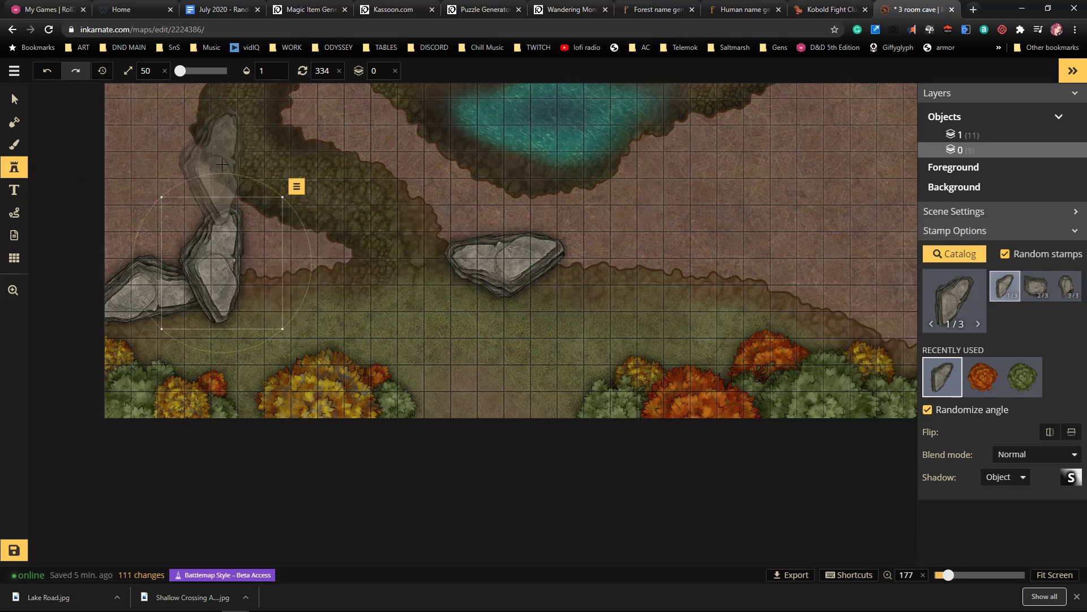
drag(226, 179, 135, 266)
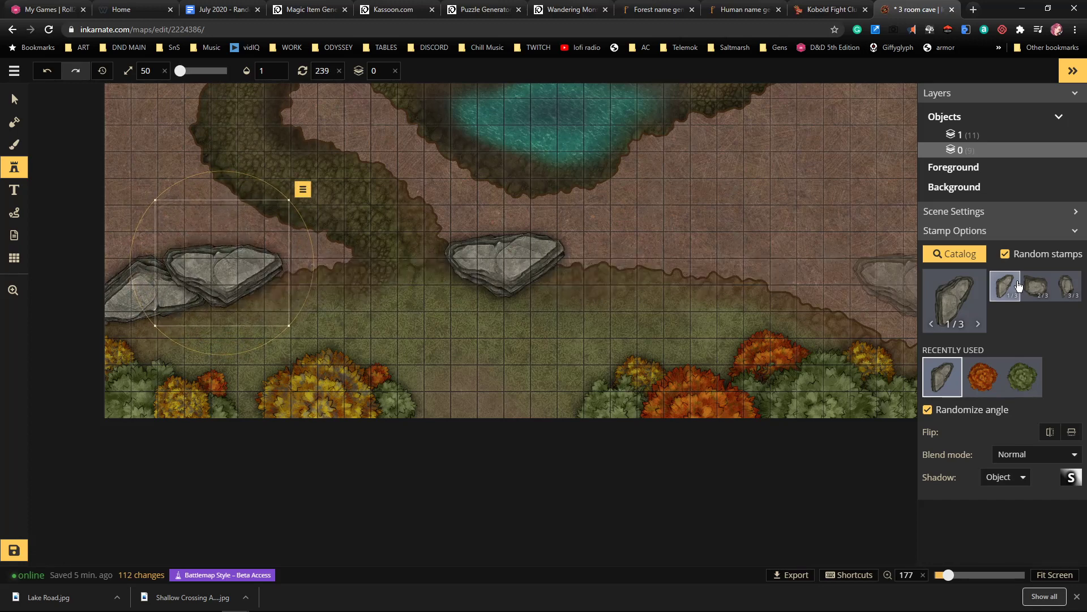
Place the second Big Rocks variant at size 30 against the eastern side of the rock beside the cave entrance
click(1041, 286)
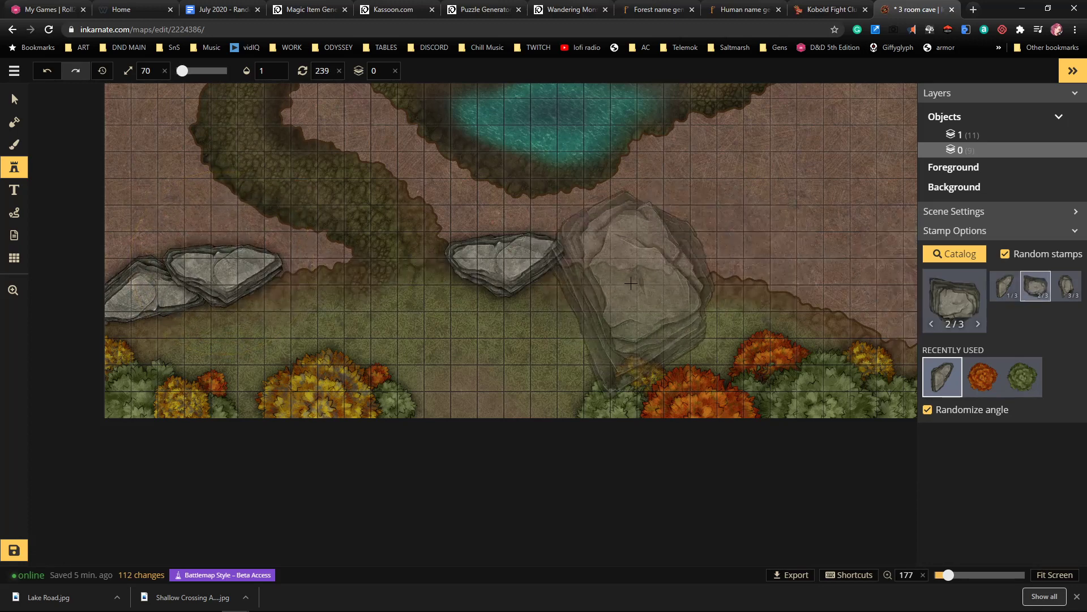
scroll(607, 274, up, 5)
scroll(600, 266, up, 5)
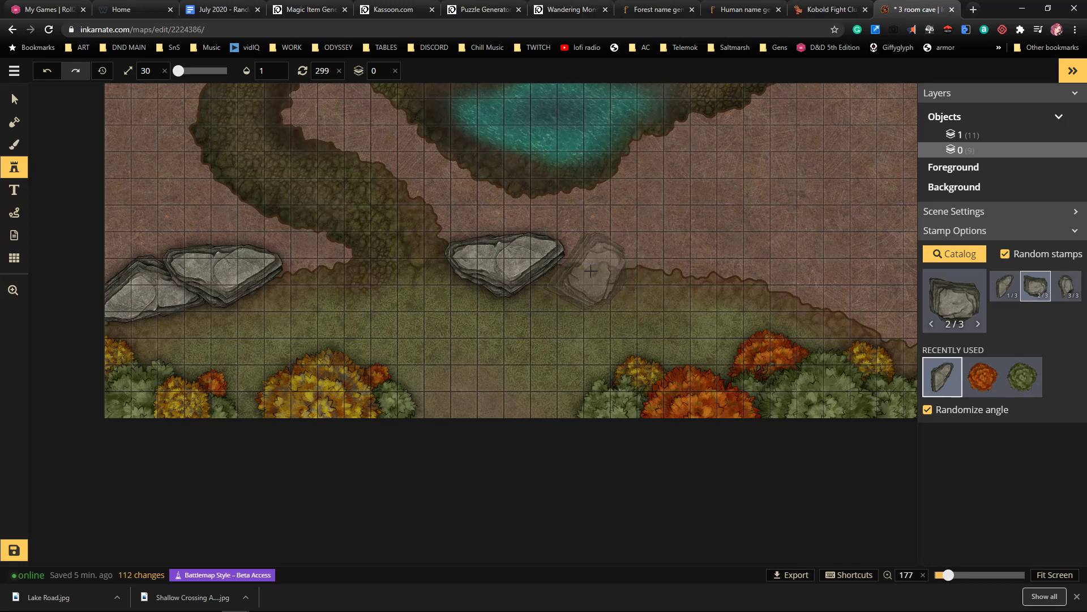
click(573, 275)
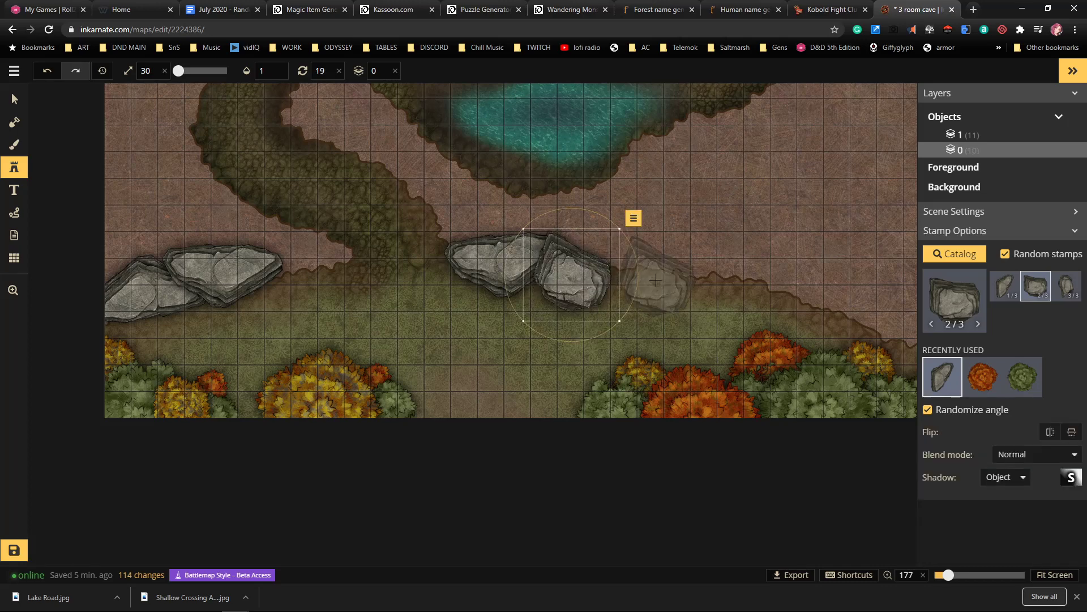
Scatter eight more random big rocks at size 30 over the grass area and the ground between the cave passages
click(813, 298)
click(714, 204)
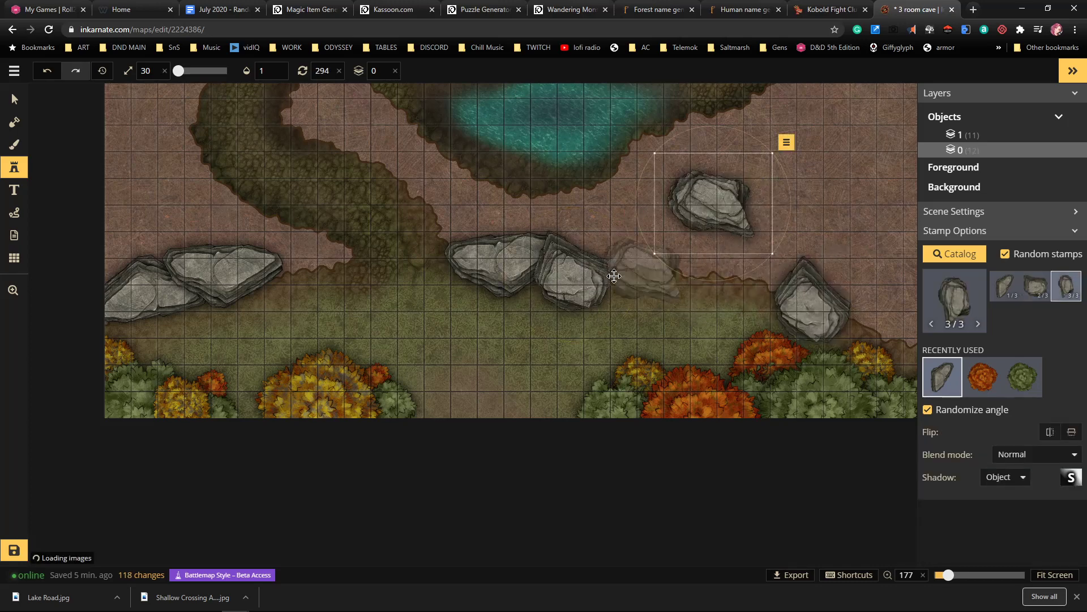
click(374, 306)
click(538, 362)
click(847, 167)
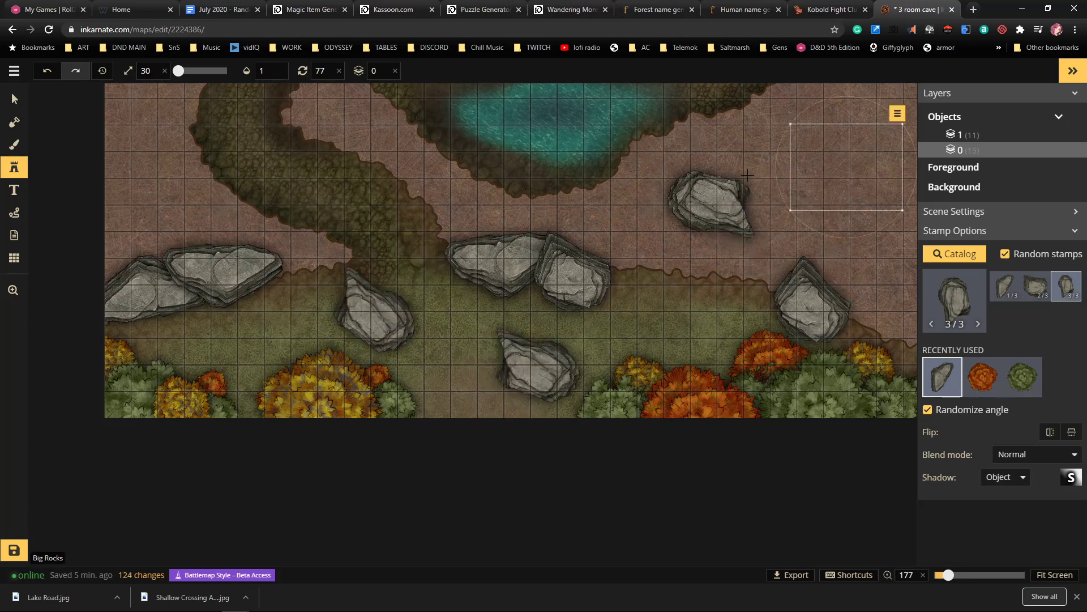
click(153, 169)
click(356, 164)
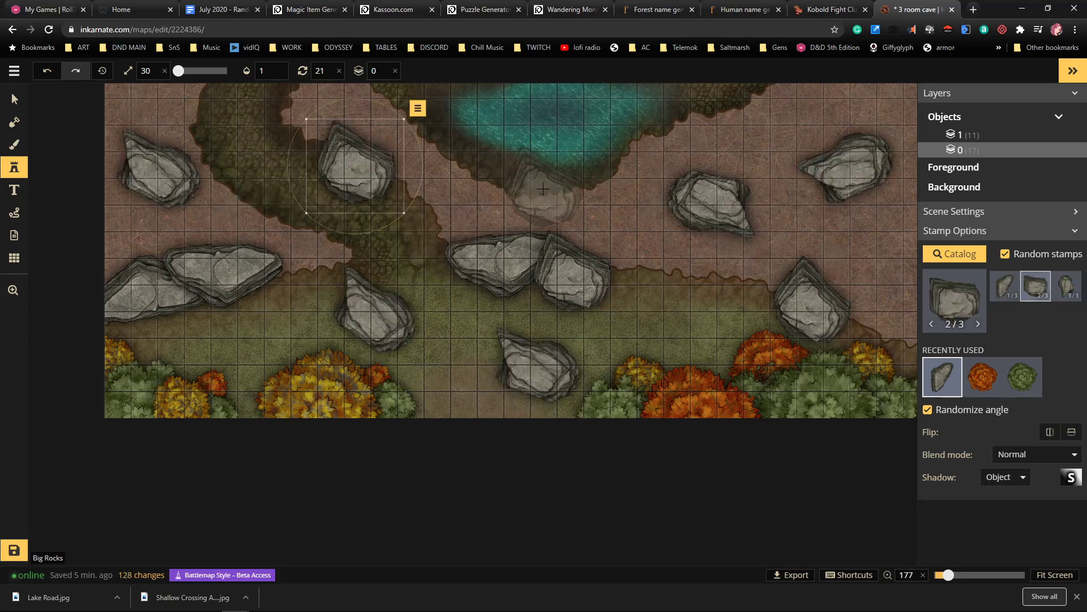
click(554, 184)
Move the northwestern loose rock to the eastern end of the western rock row, rotated to 91 degrees at size 40
click(14, 100)
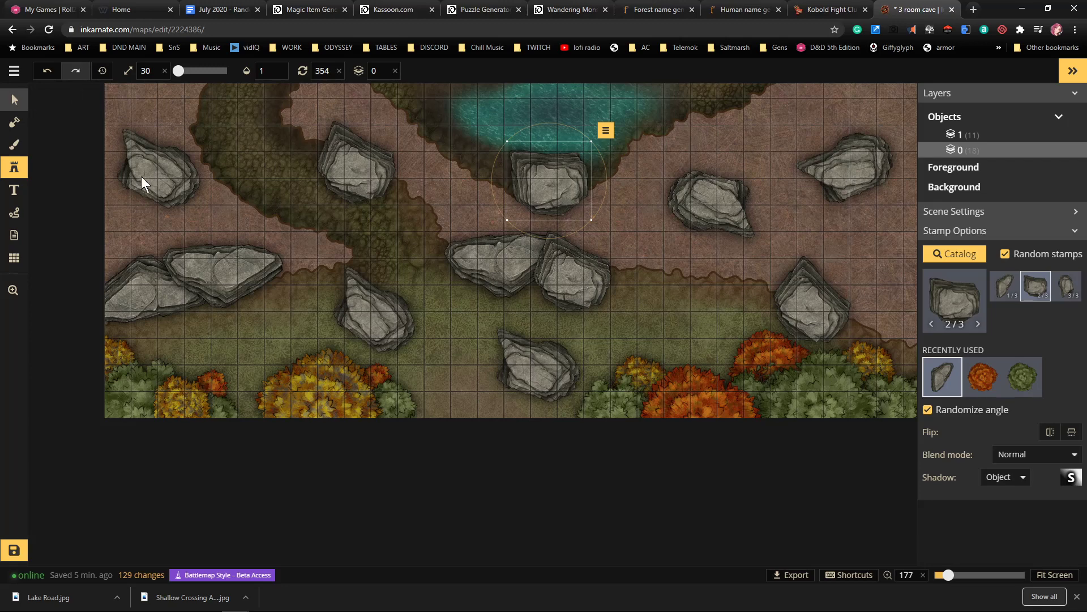
drag(166, 161, 297, 271)
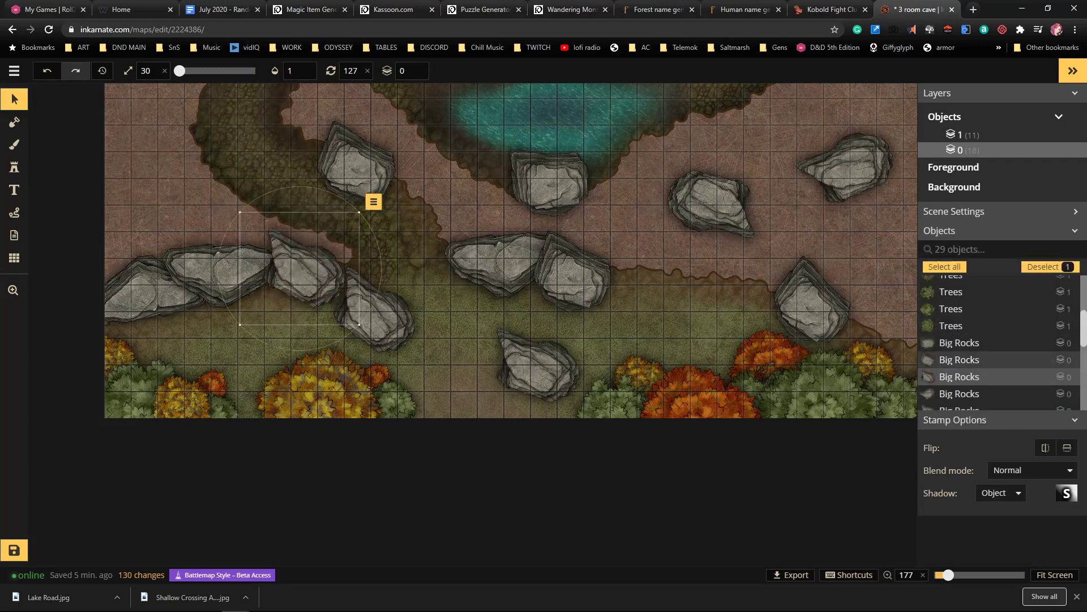
drag(372, 199, 360, 222)
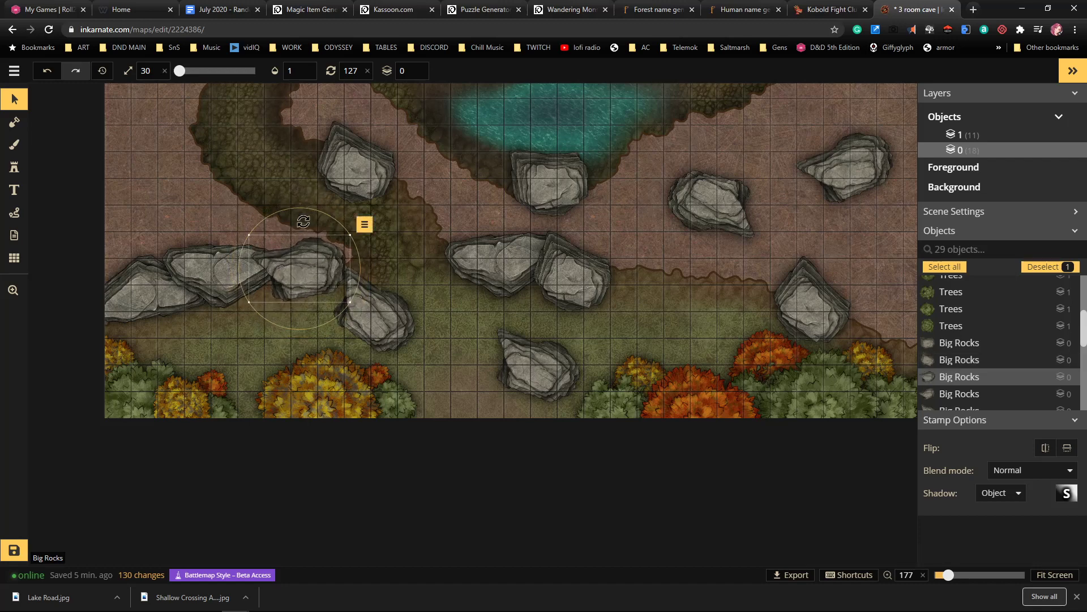
drag(321, 264, 334, 254)
scroll(334, 254, up, 5)
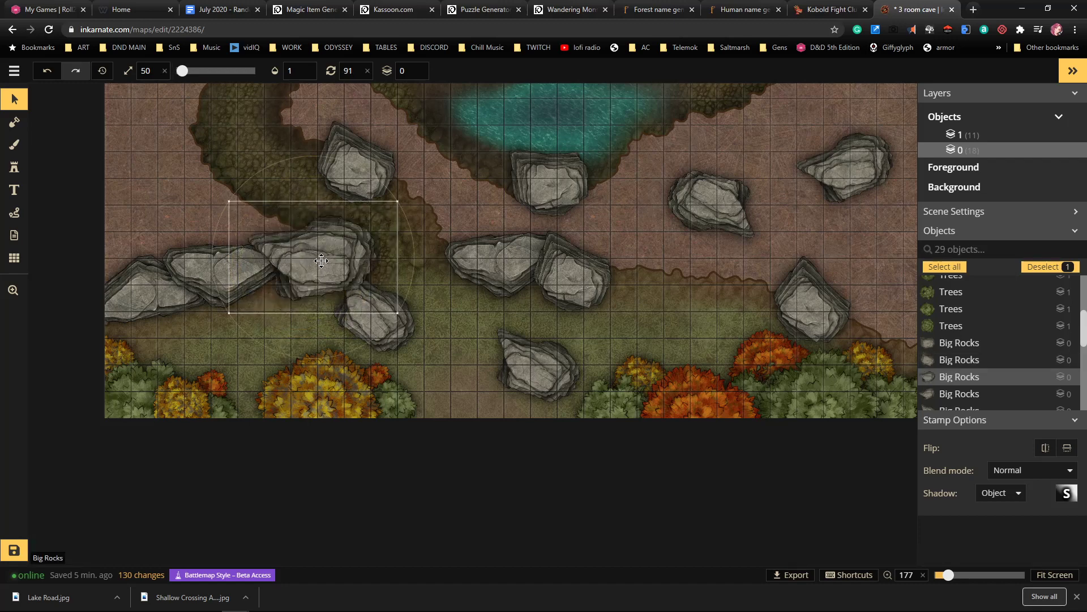
drag(316, 270, 306, 277)
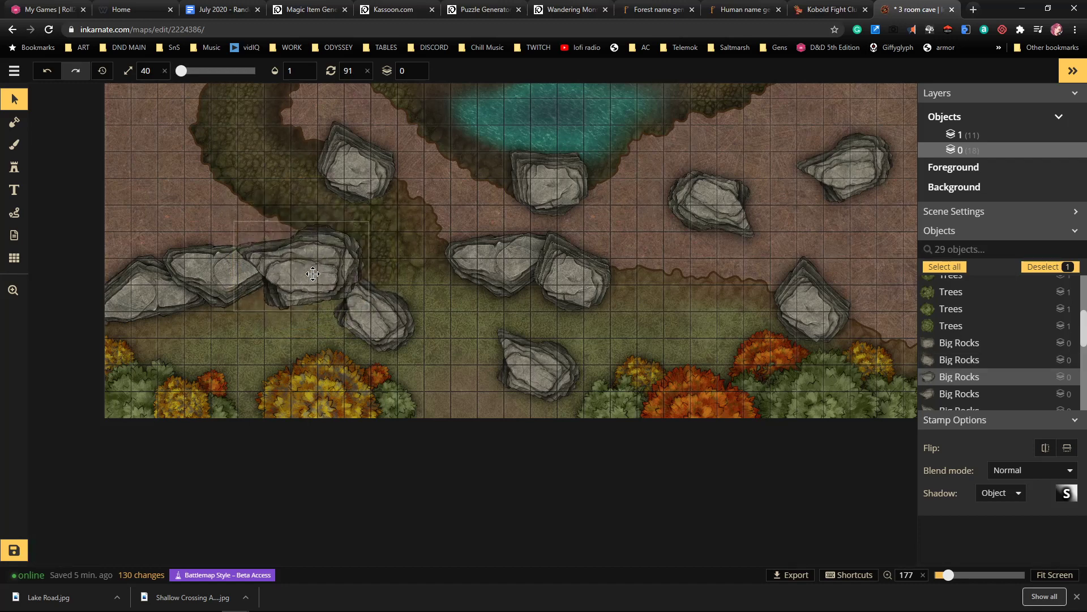
Move the rock below the cave entrance to the map's far eastern edge, rotated to 111 degrees, at size 40 on layer -2
click(382, 321)
click(368, 320)
drag(368, 320, 876, 311)
drag(864, 229, 898, 249)
scroll(874, 311, up, 4)
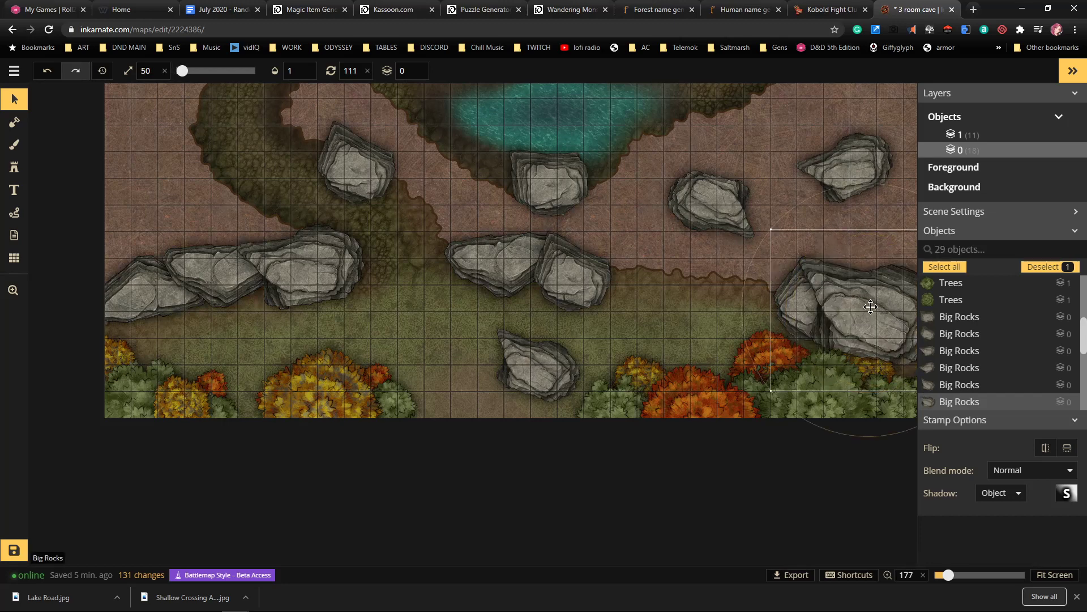
scroll(873, 310, down, 2)
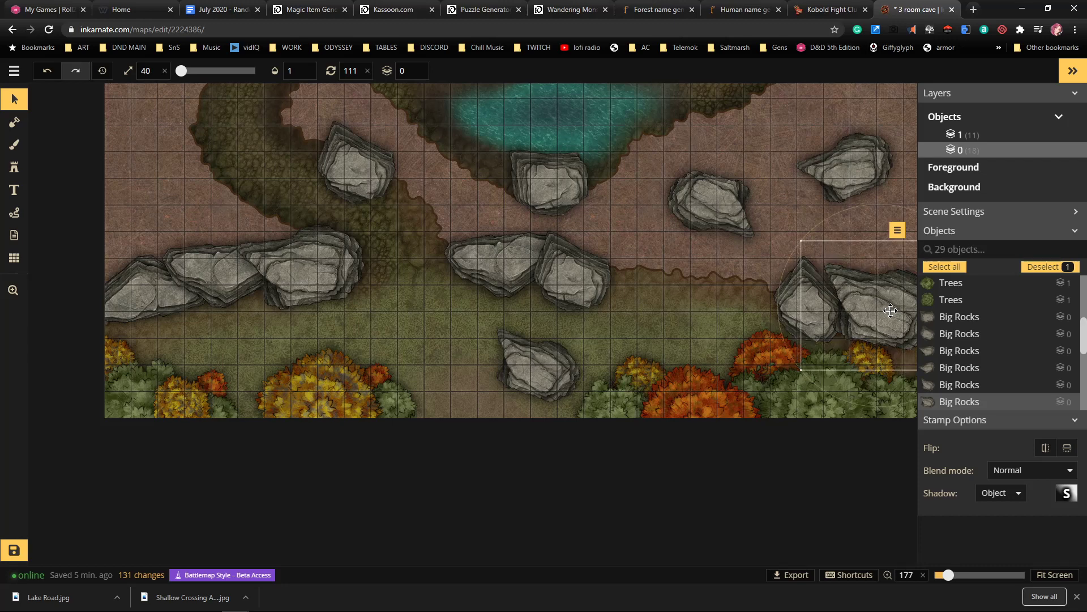
key(Page_Down)
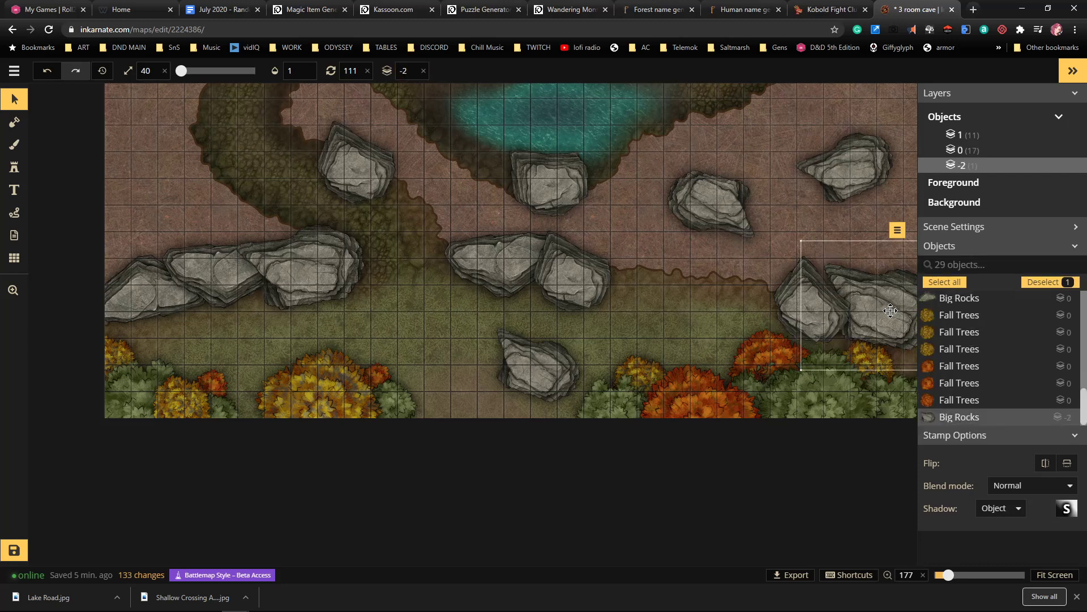
Enlarge the rock beside the far eastern one to size 40, rotate it to 9 degrees and fit it against its neighbour
click(736, 298)
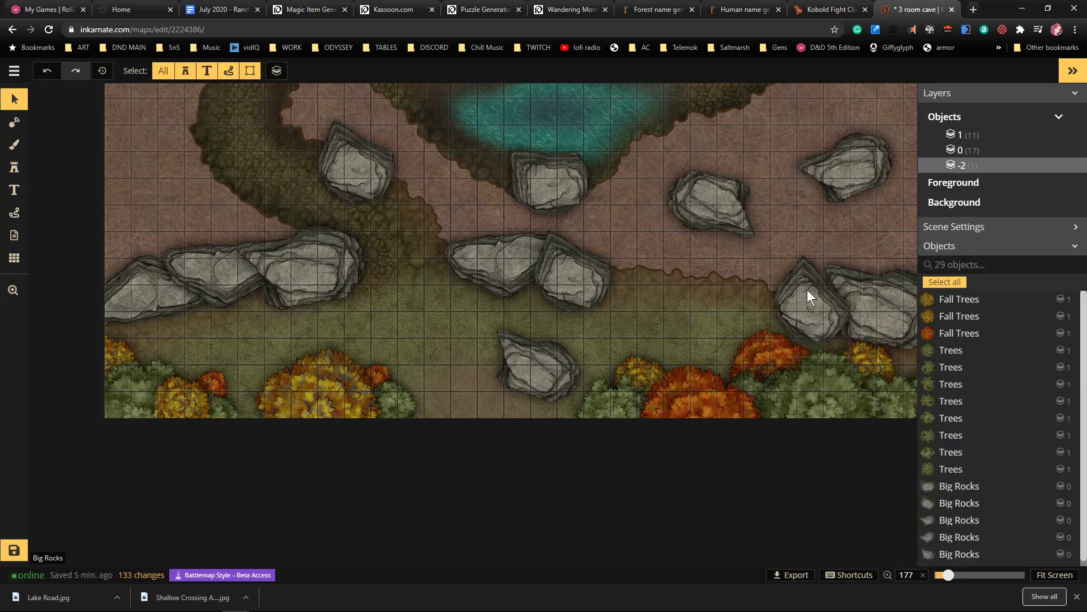
click(834, 327)
drag(811, 233, 776, 243)
drag(785, 280, 812, 272)
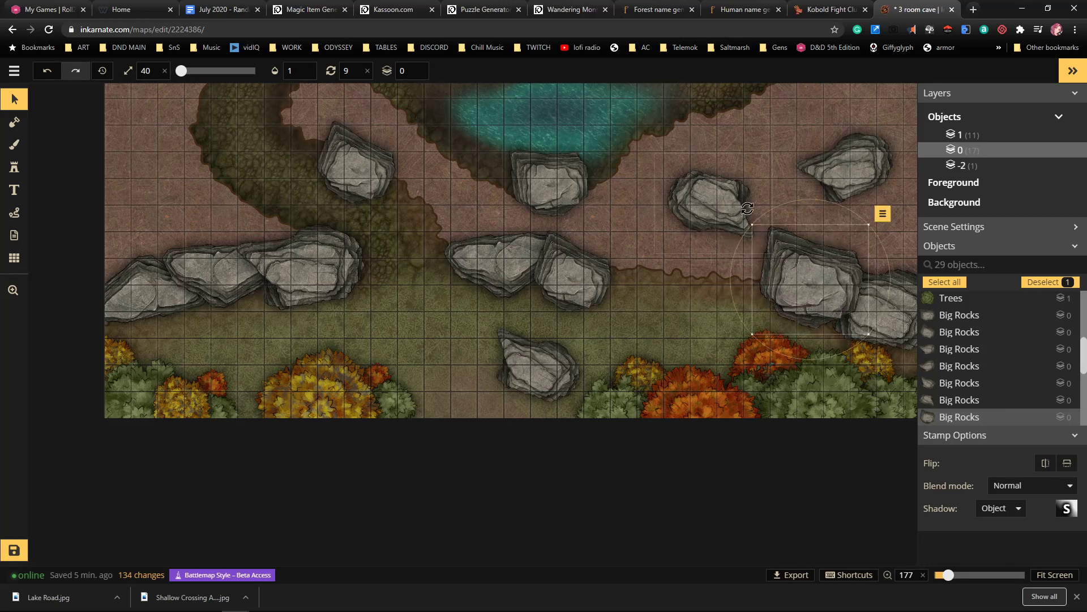
Fill the gap in the eastern rock row with the loose rock south of the pool, flipped vertically, rotated to 103 degrees, at size 50
drag(705, 195, 646, 292)
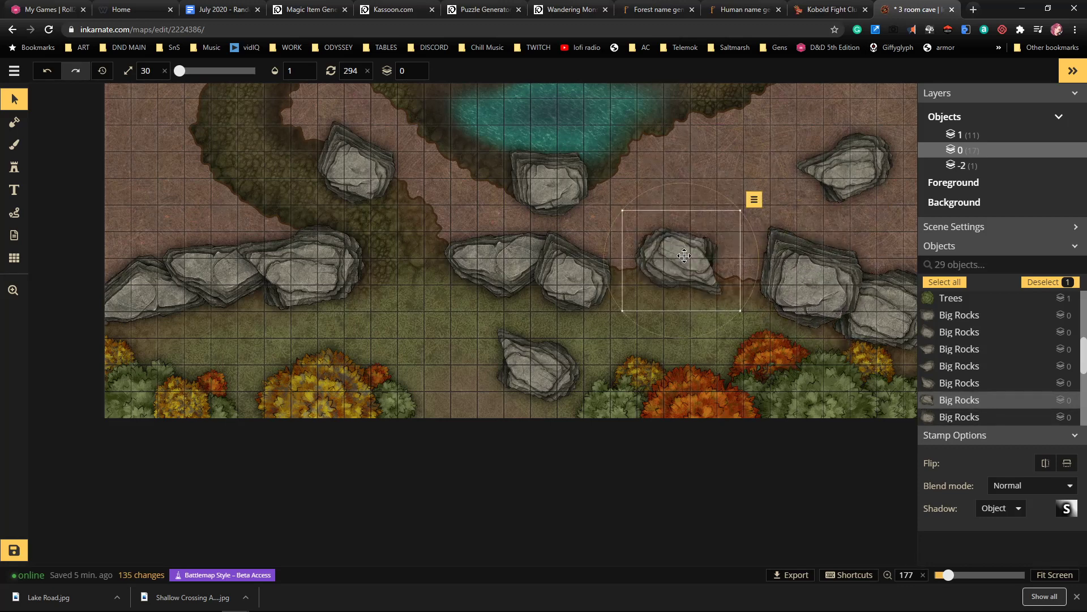
click(754, 199)
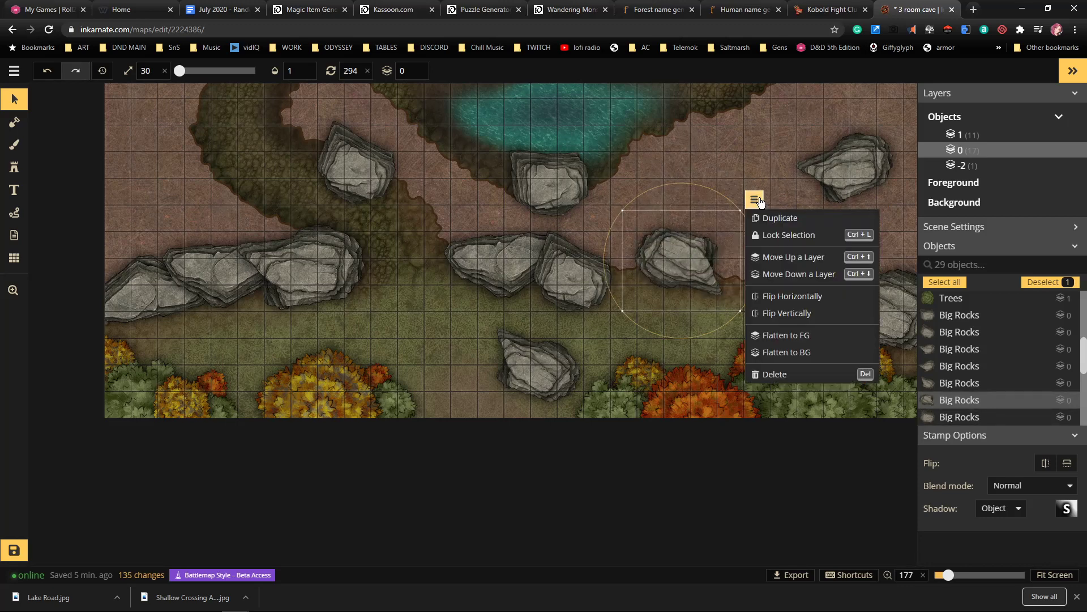
click(788, 314)
drag(707, 192, 749, 232)
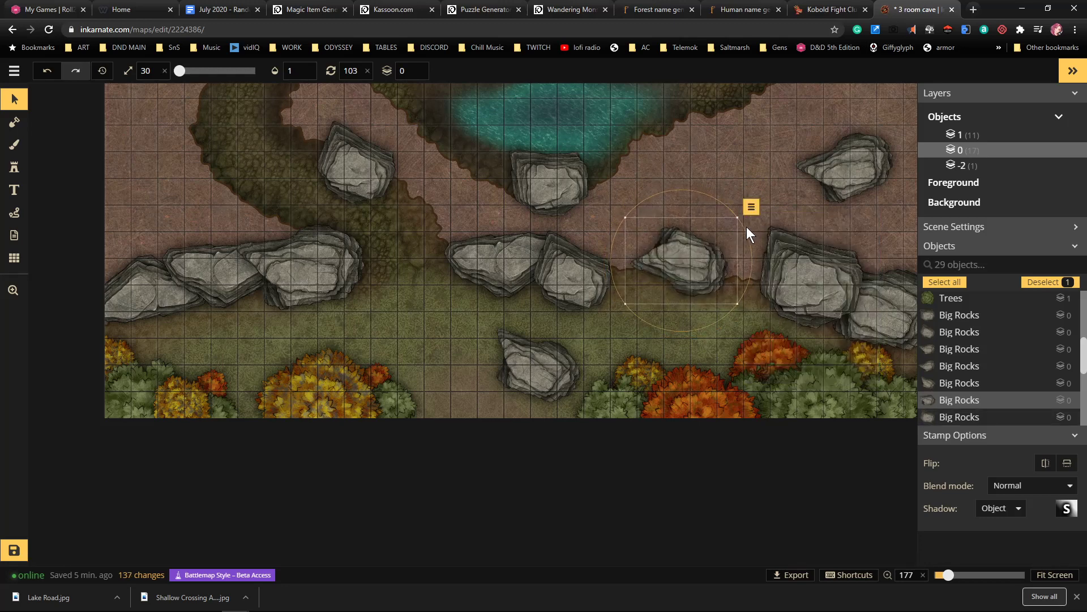
scroll(699, 249, up, 4)
mouse_move(703, 263)
mouse_down()
mouse_move(717, 255)
mouse_move(697, 274)
mouse_up()
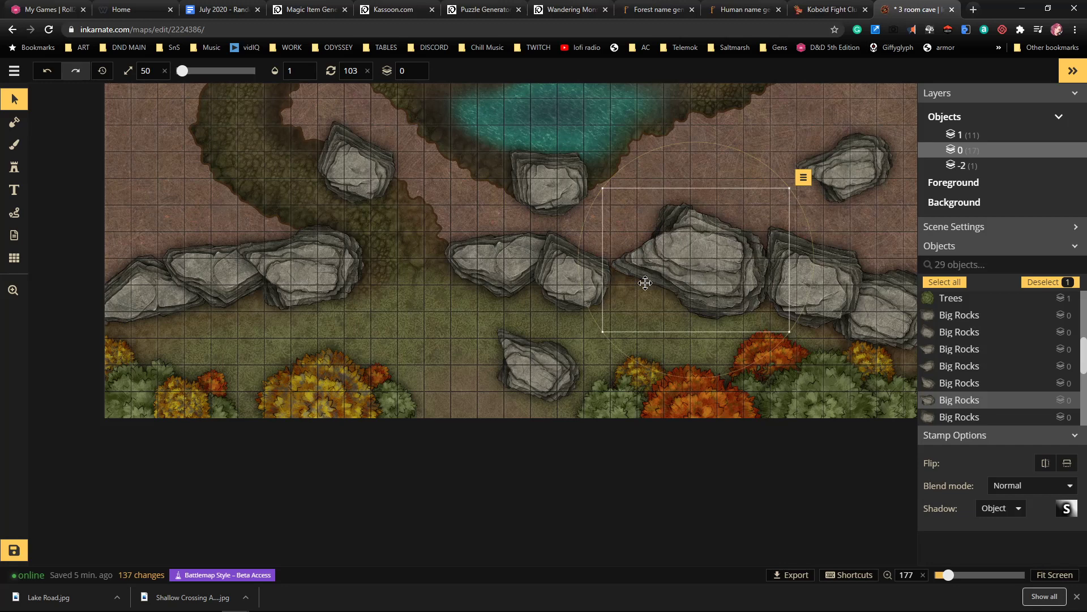
Shift the second rock east of the entrance slightly north, at size 40 on layer 1, rotated to 174 degrees
click(568, 285)
drag(563, 275, 572, 253)
scroll(571, 253, up, 2)
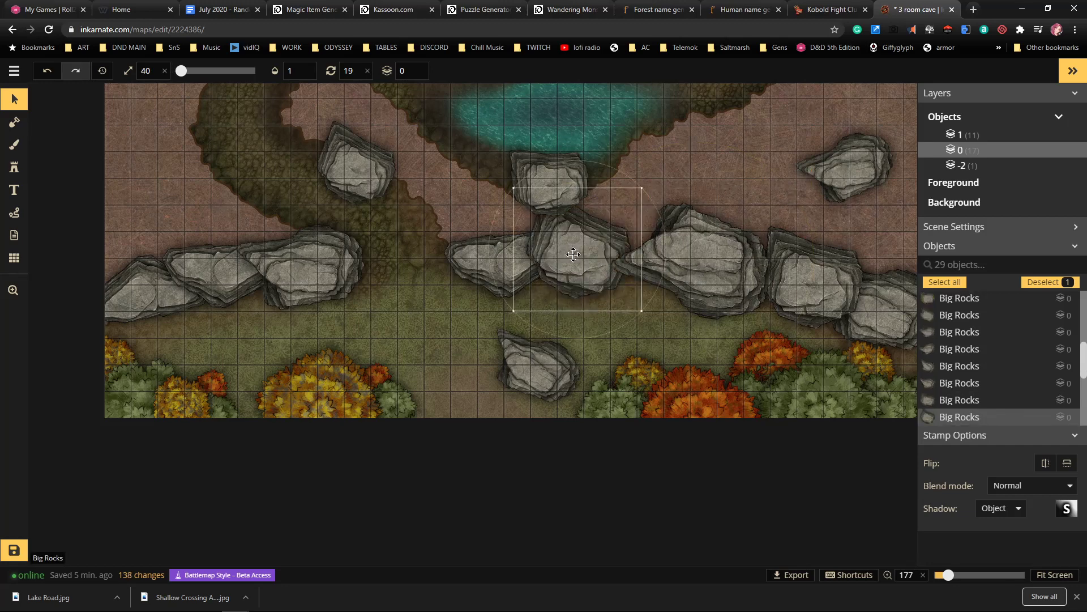
key(bracketright)
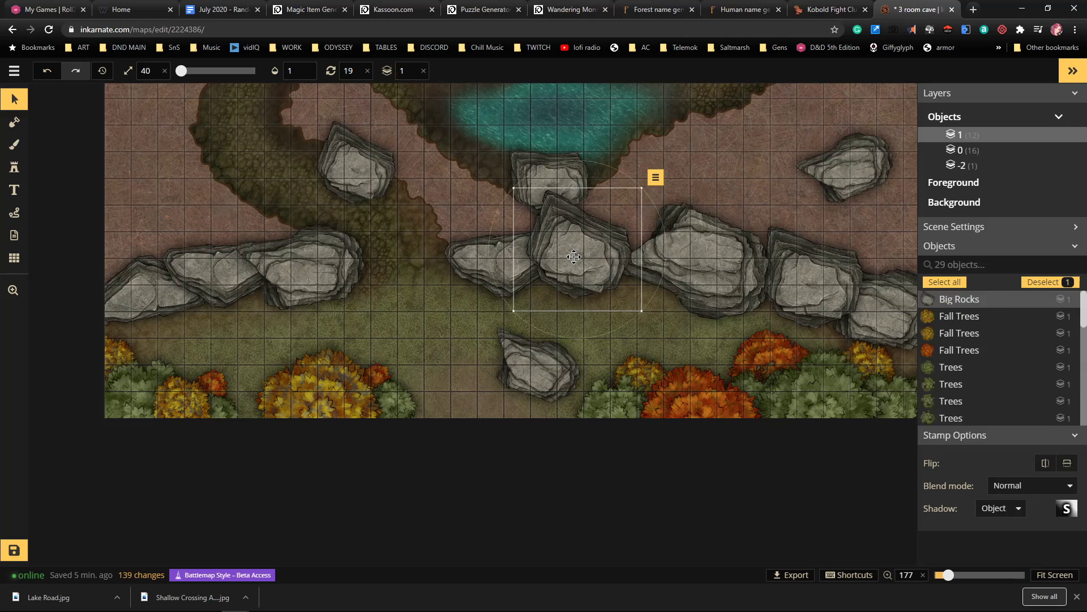
drag(658, 218, 598, 250)
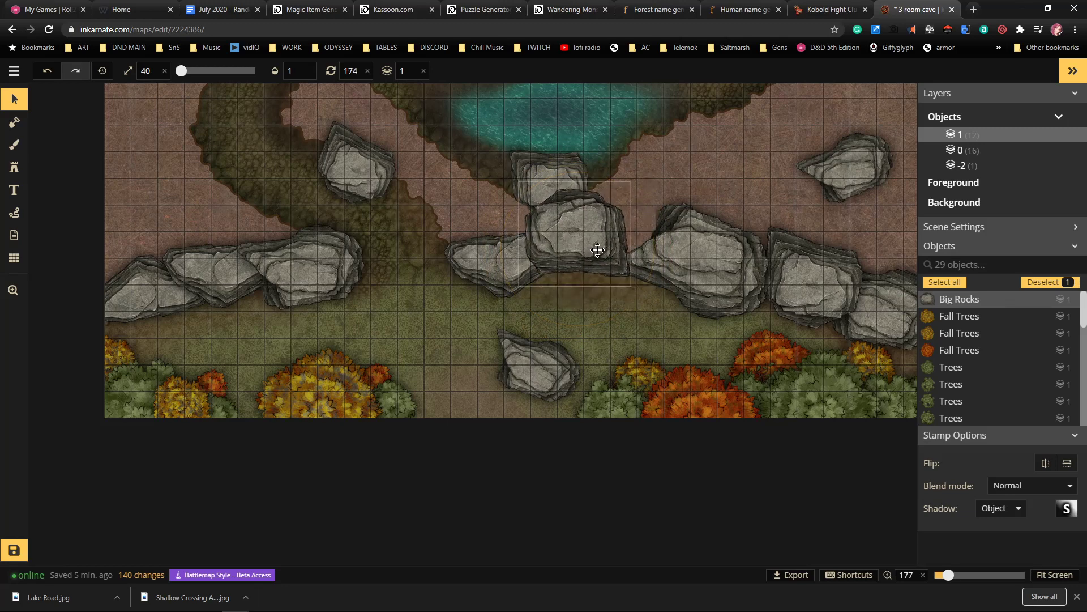
click(630, 340)
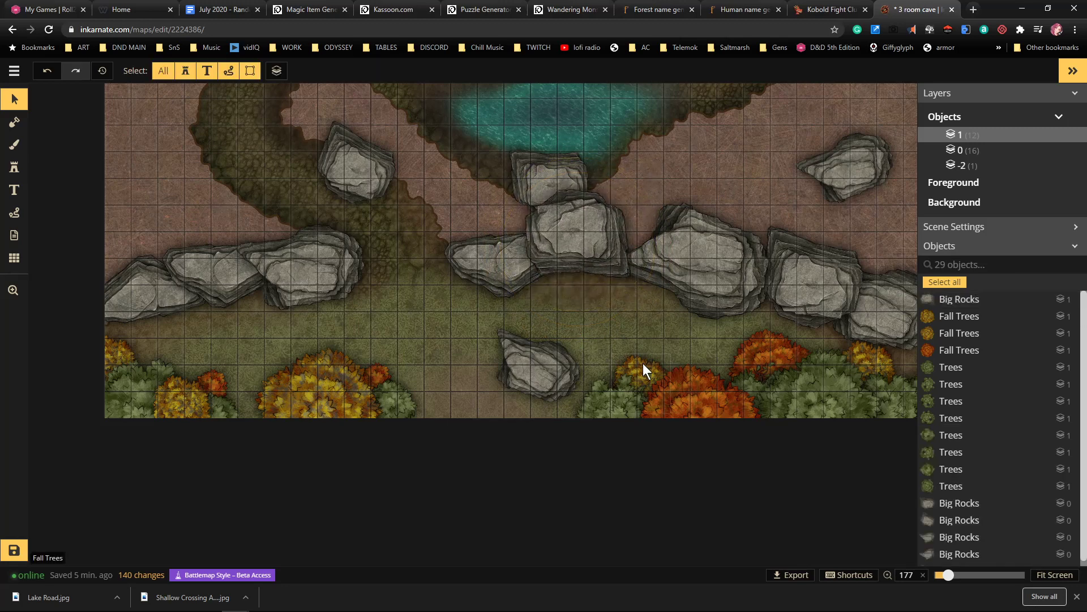
Move the loose rock on the passage to the eastern side of the cave entrance and rotate it to 39 degrees
click(351, 164)
drag(354, 165, 444, 212)
drag(476, 165, 493, 171)
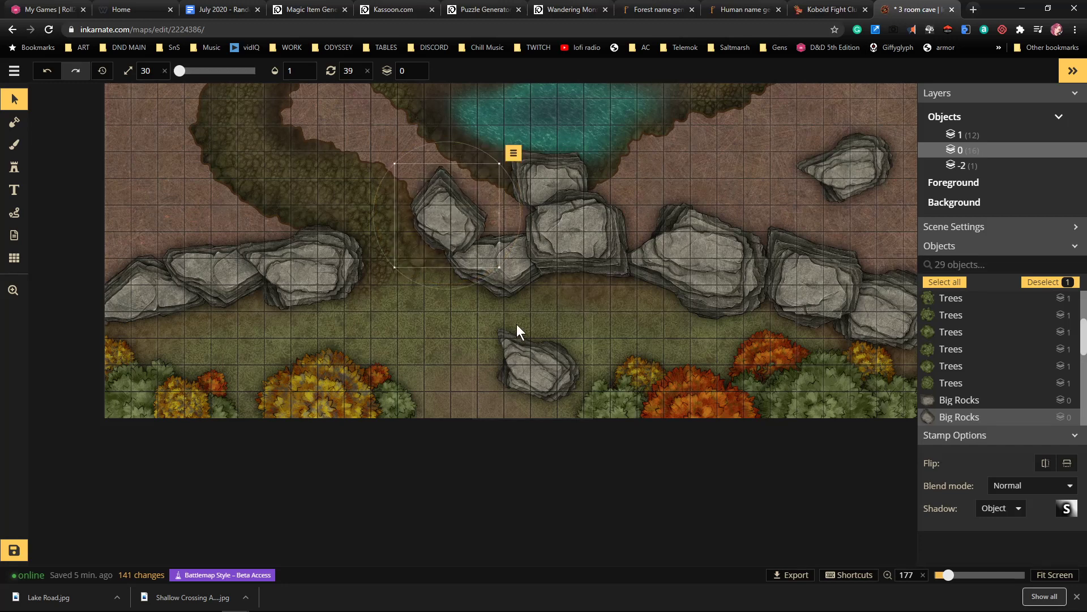
Move the rock on the southern grass onto the western rock row and rotate it to fit in front of the joint
click(534, 355)
drag(534, 356, 573, 321)
drag(609, 258, 502, 296)
drag(583, 338, 250, 307)
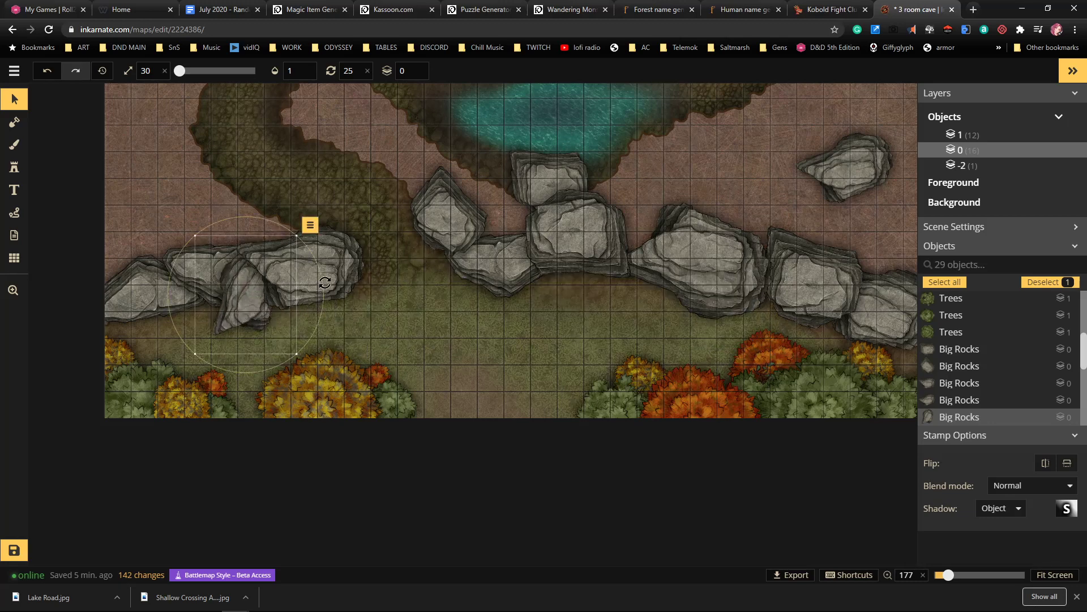
drag(323, 274, 173, 293)
click(612, 313)
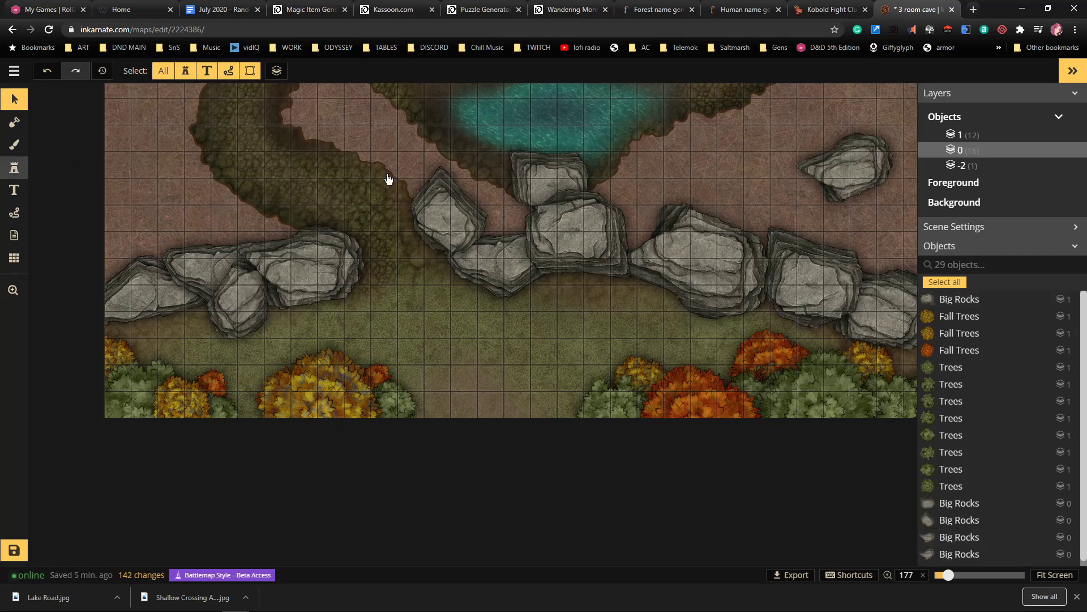
Clear the stamp catalog search, choose the leafy green vine stamp set and set its layer to 1
key(o)
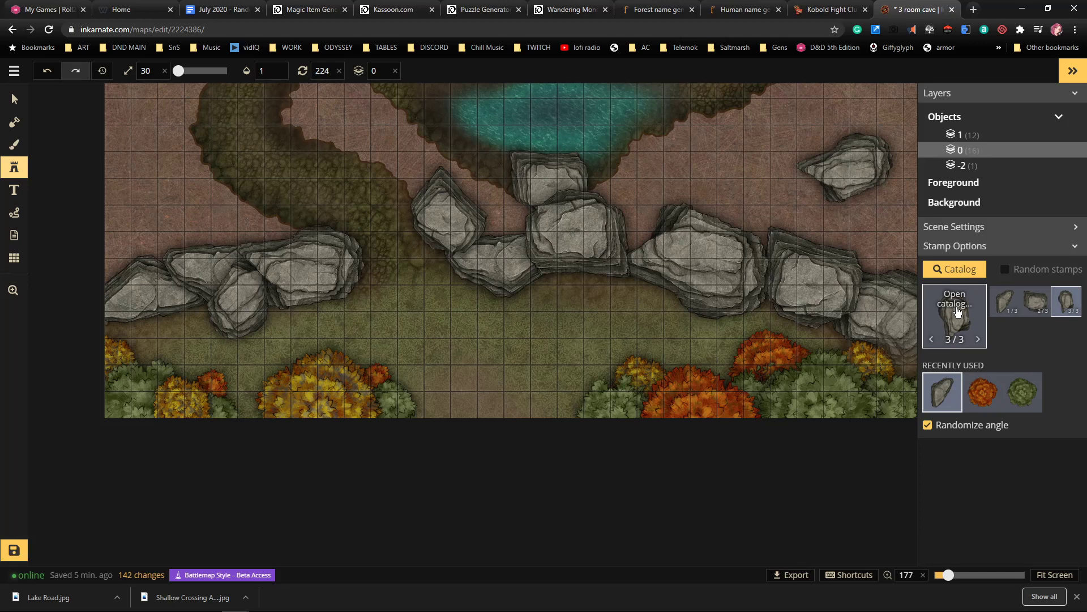
click(957, 310)
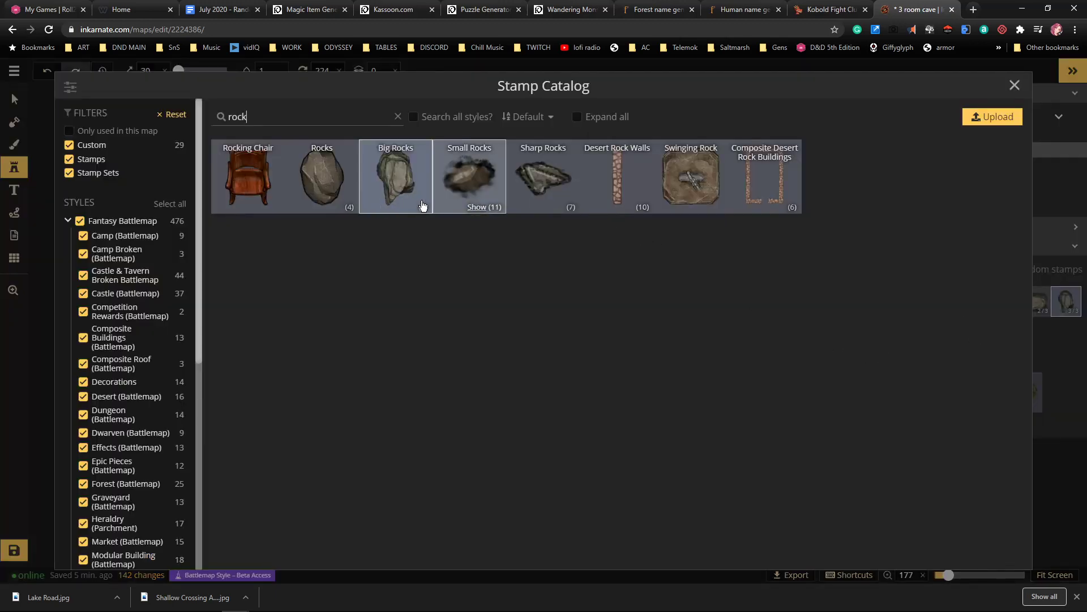
click(398, 119)
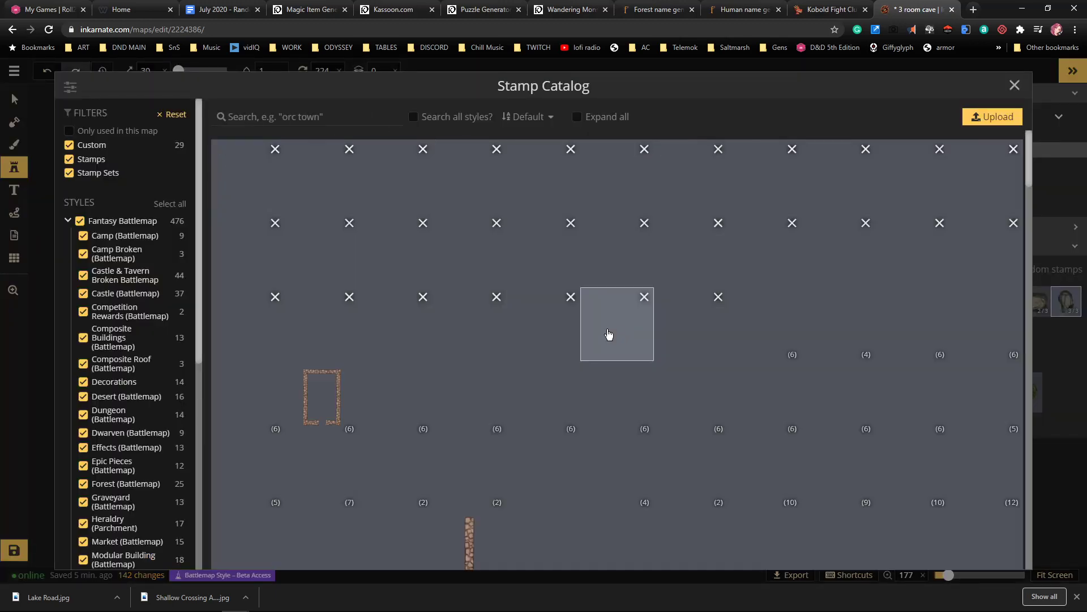
scroll(753, 363, down, 3)
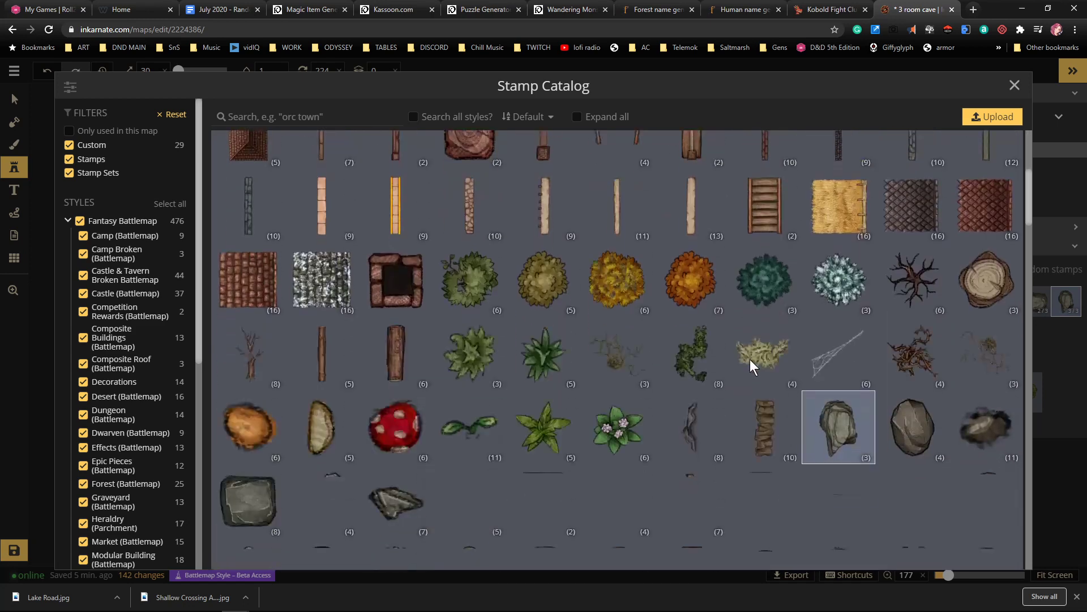
click(704, 364)
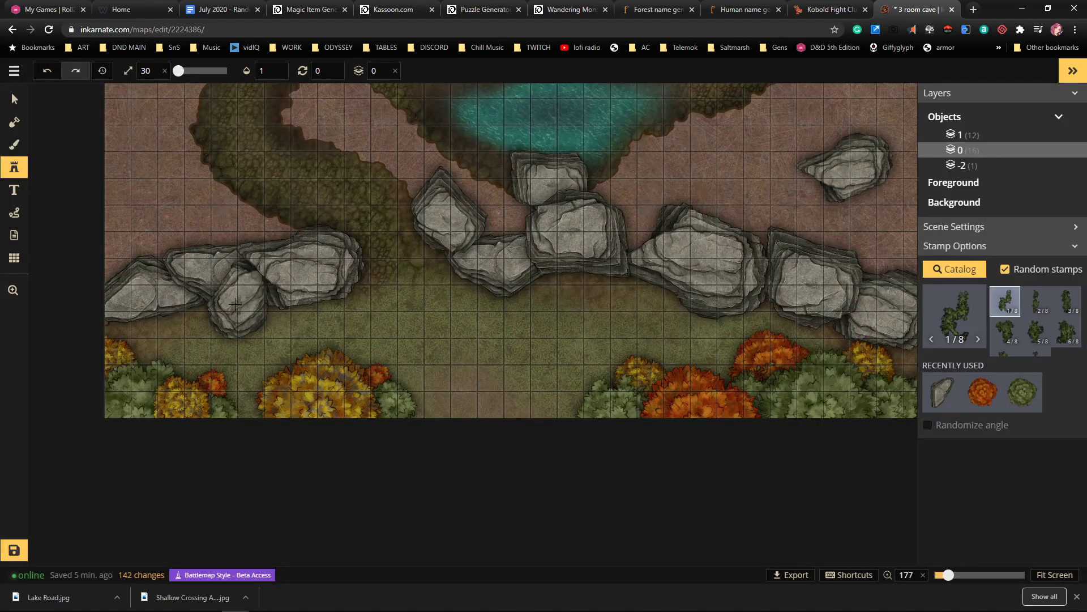
key(Page_Up)
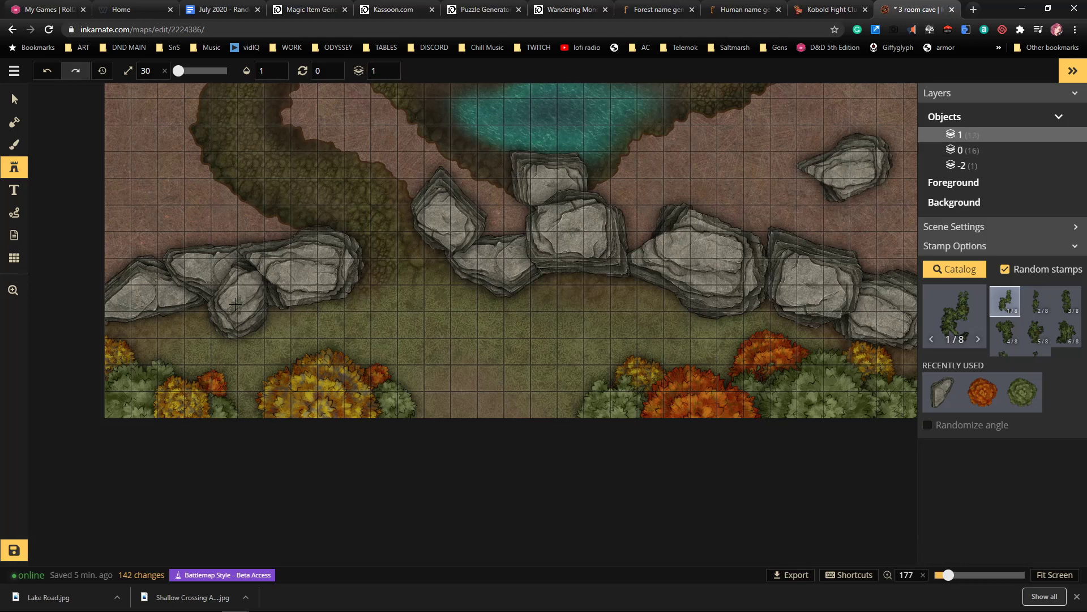
Set the vine stamp size to 50 and place vines on the lower edges of two rocks west of the cave entrance
key(Page_Up)
key(Page_Down)
key(bracketright)
key(bracketright)
click(219, 319)
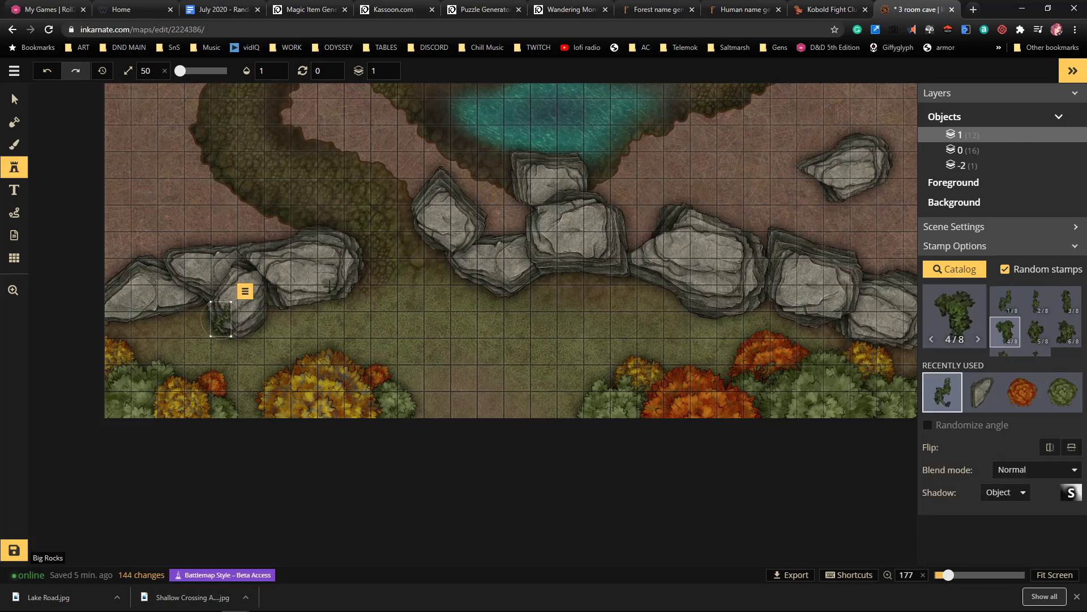
click(332, 288)
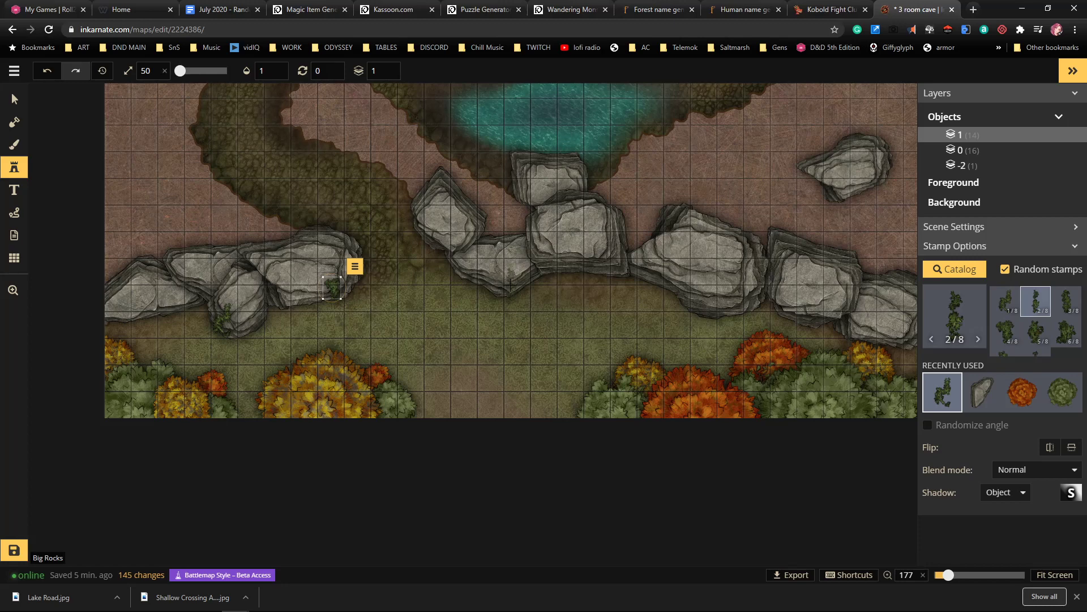
Place size 50 vines along the southern edges and joints of the rock row east of the cave entrance
click(541, 260)
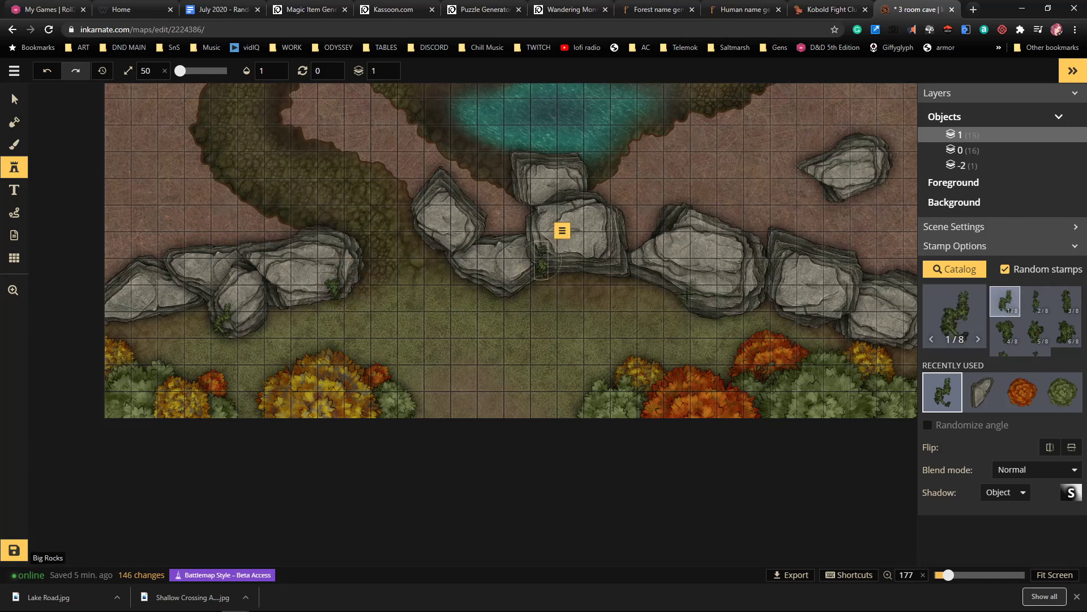
click(687, 293)
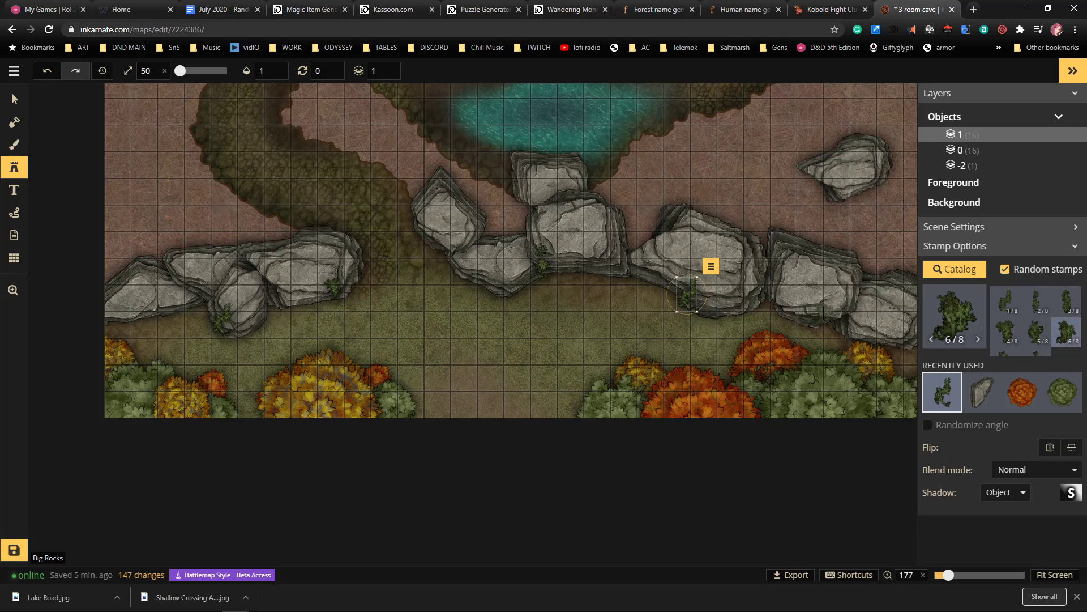
click(823, 315)
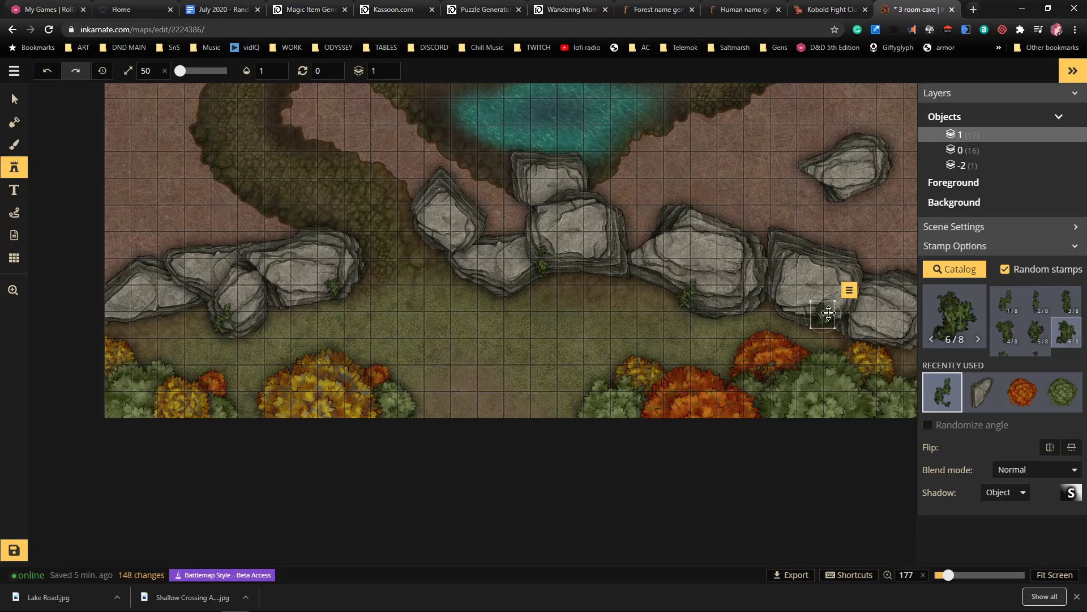
click(777, 298)
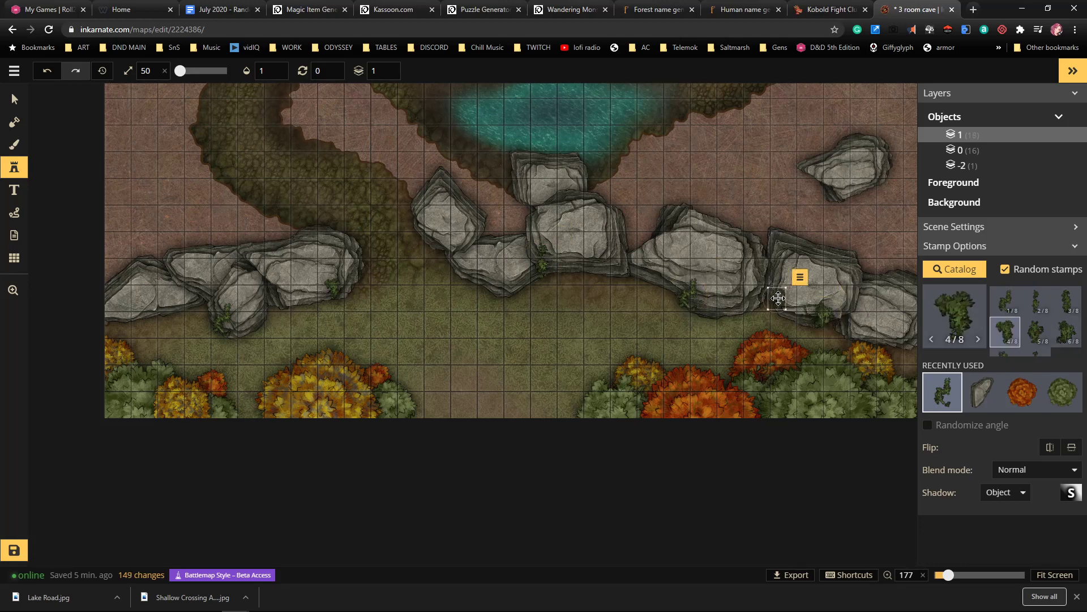
click(906, 334)
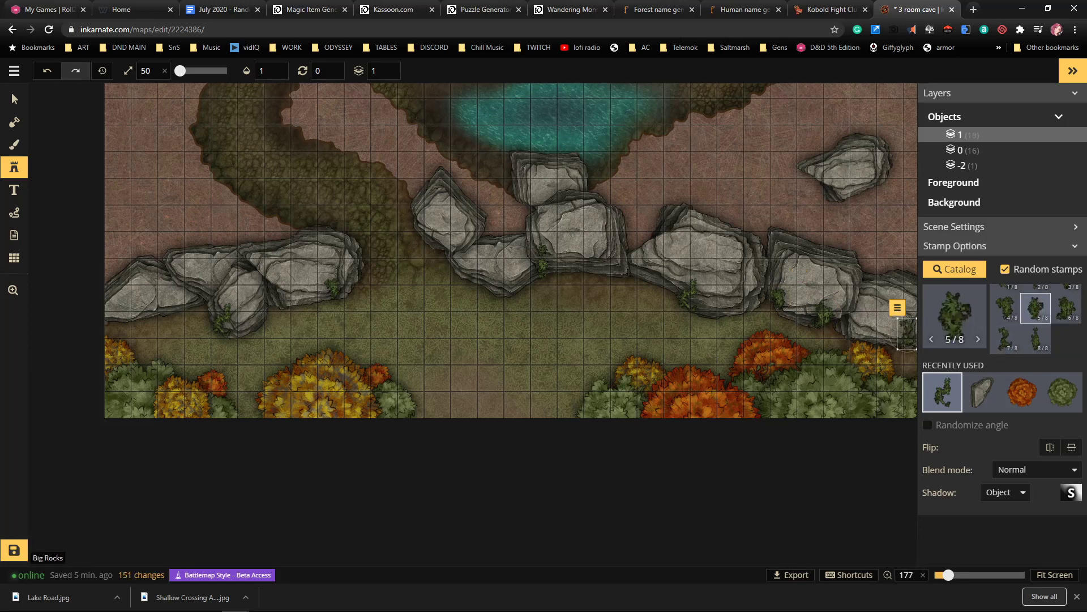
Add more vines on the western rock row, beside both sides of the entrance, and in the gap between the eastern rocks
click(282, 298)
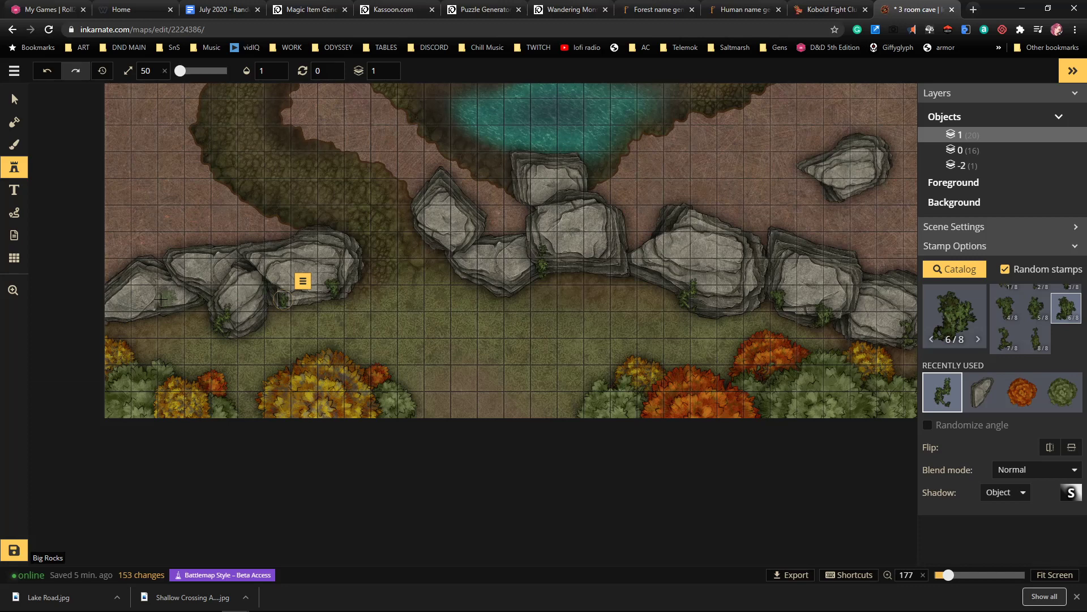
click(160, 302)
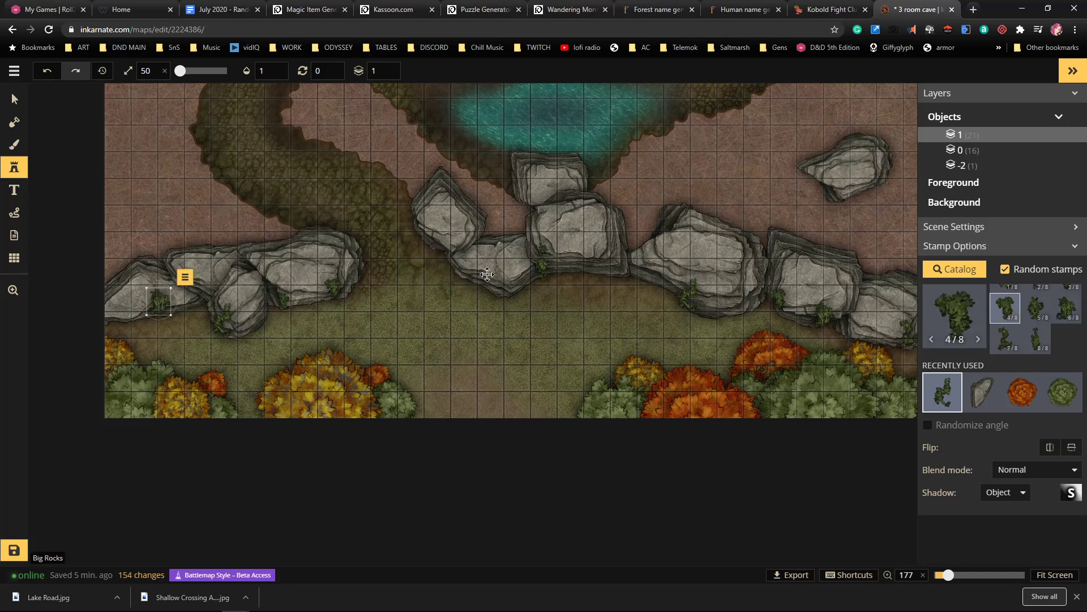
click(456, 257)
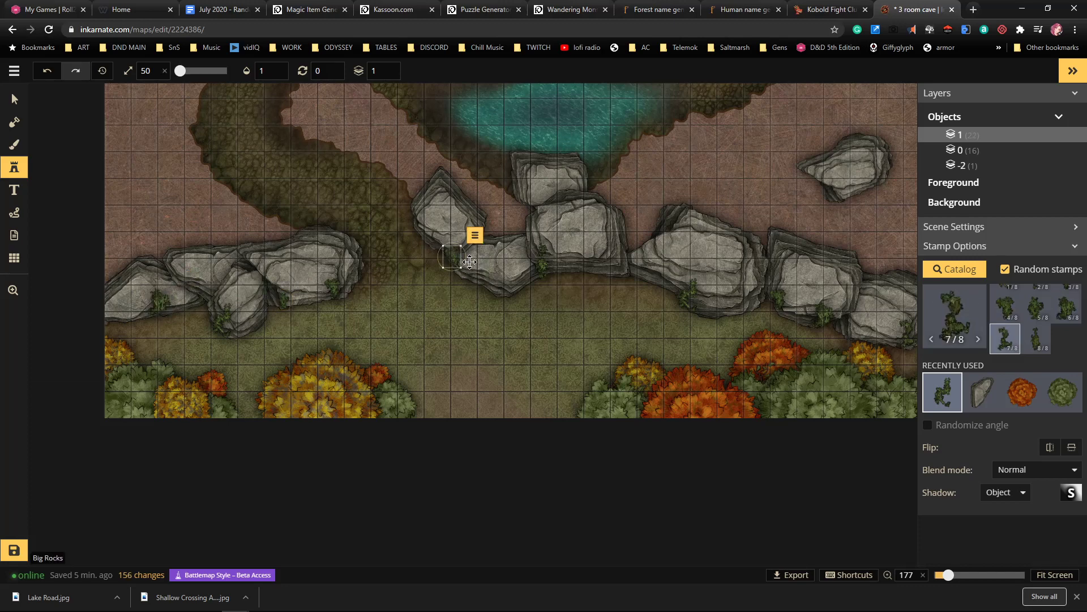
click(622, 263)
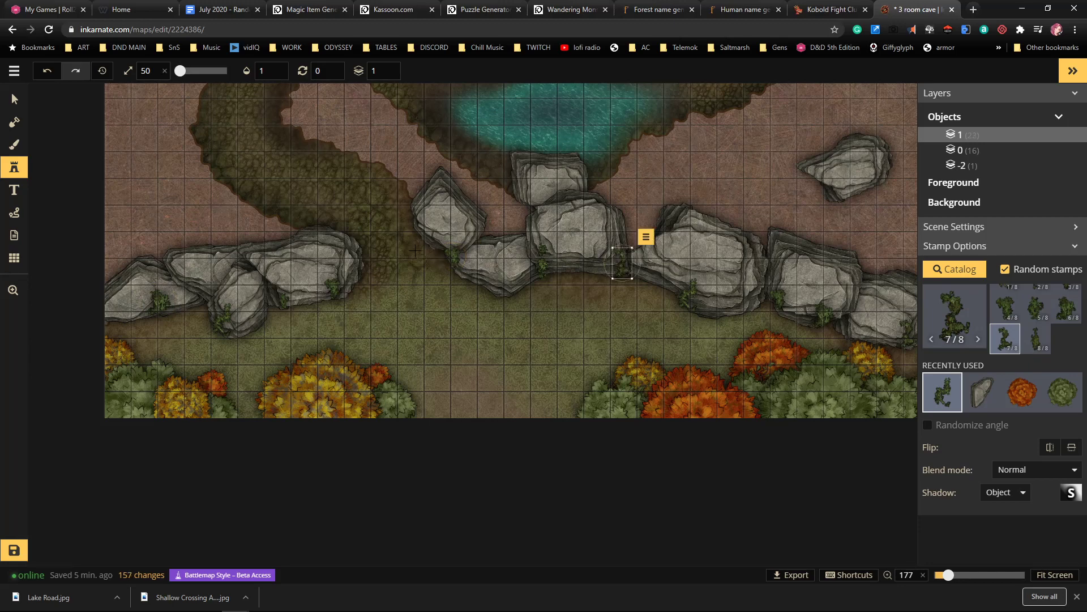
click(358, 263)
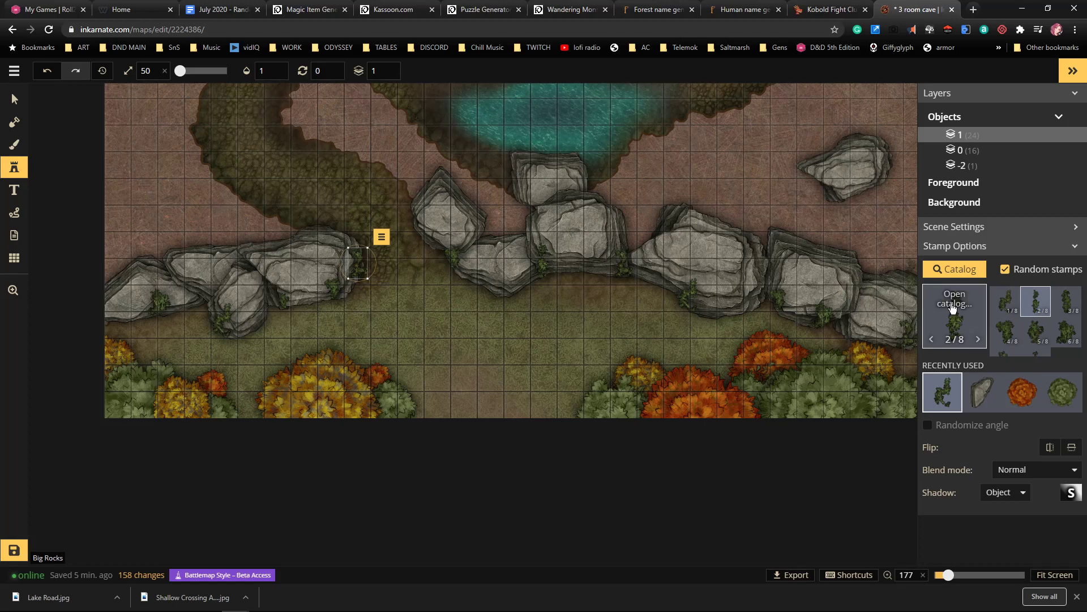
Choose the dark green spiky-leaf plant set and place size 70 plants on layer 1 along the base of both rock rows
click(953, 308)
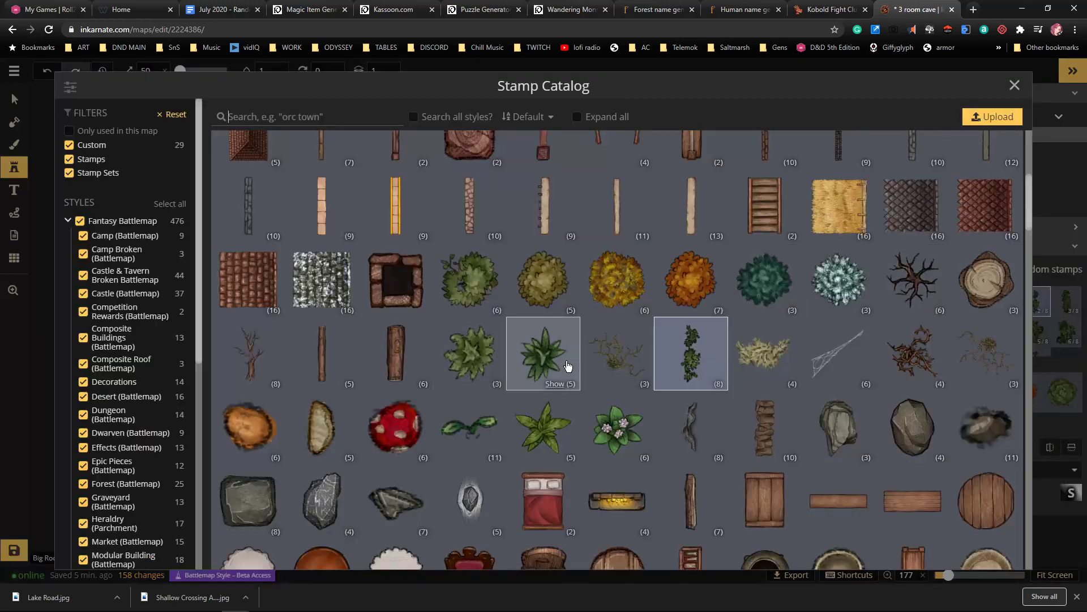
click(542, 363)
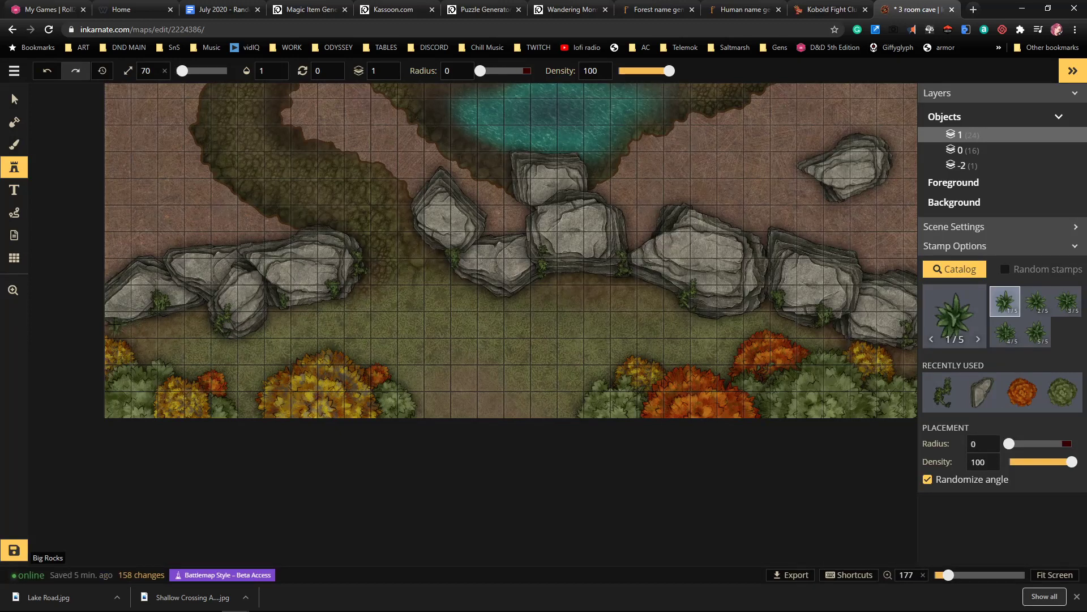
click(117, 324)
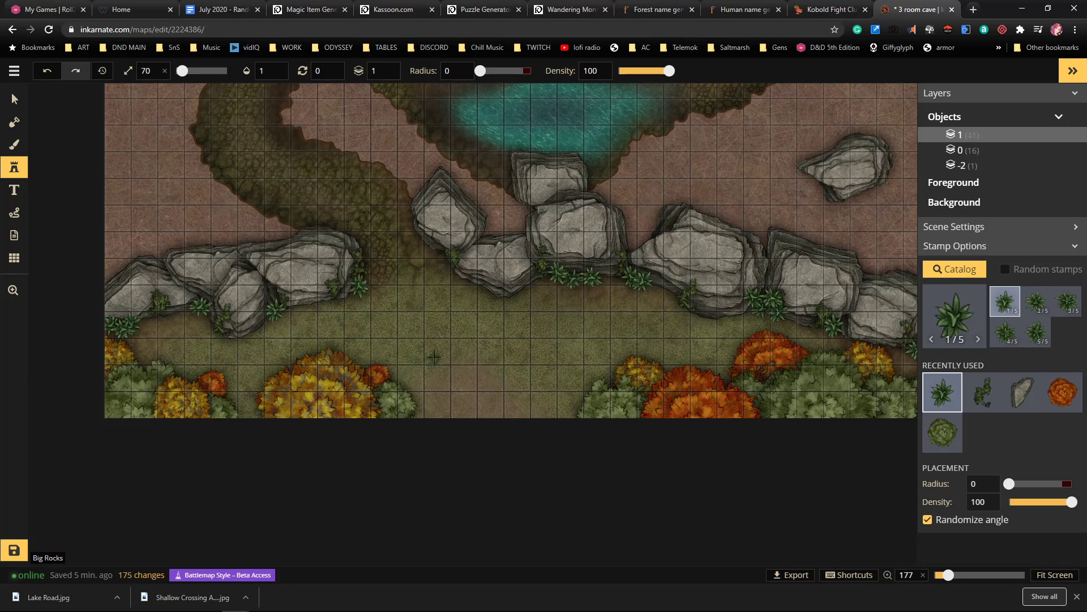
Set the plant stamp to layer -3 and size 100, and tuck plants behind the bushes along the southwestern edge
key(Page_Down)
key(Page_Down)
key(Page_Down)
key(Page_Down)
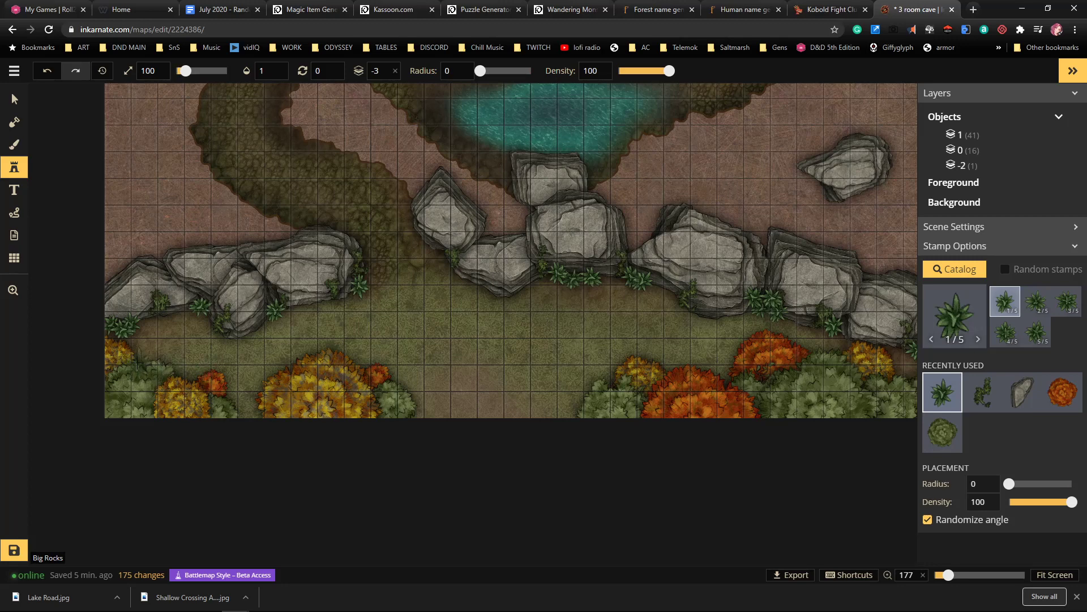
click(179, 379)
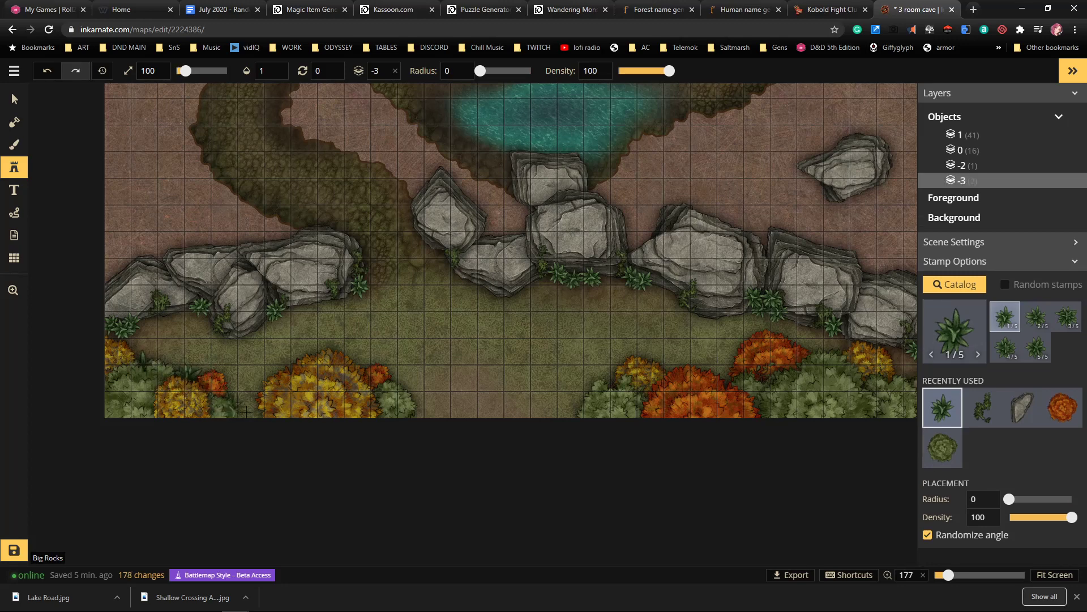
click(384, 385)
click(362, 367)
click(350, 373)
Place size 100 plants on layer -3 behind the green, yellow and orange bushes along the southeastern edge
click(611, 384)
click(656, 379)
click(722, 370)
click(737, 392)
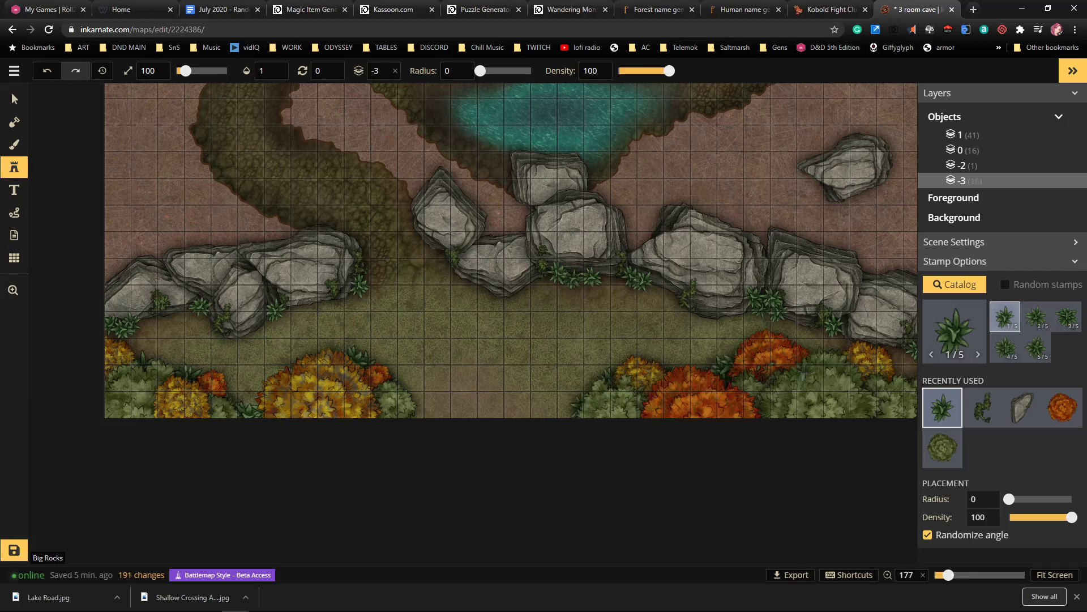
click(908, 376)
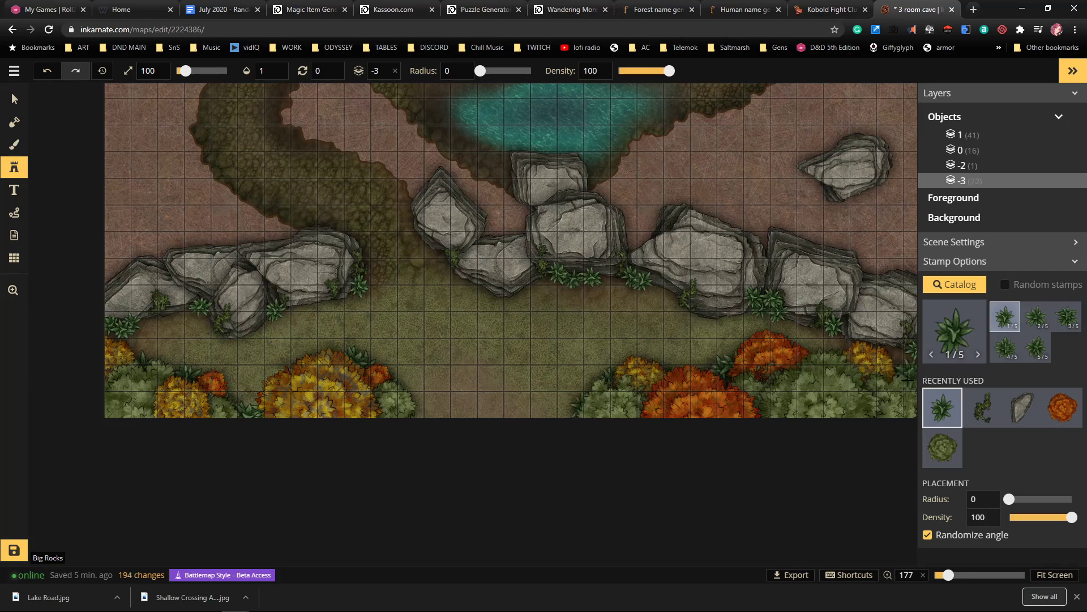
click(821, 360)
click(768, 373)
click(730, 388)
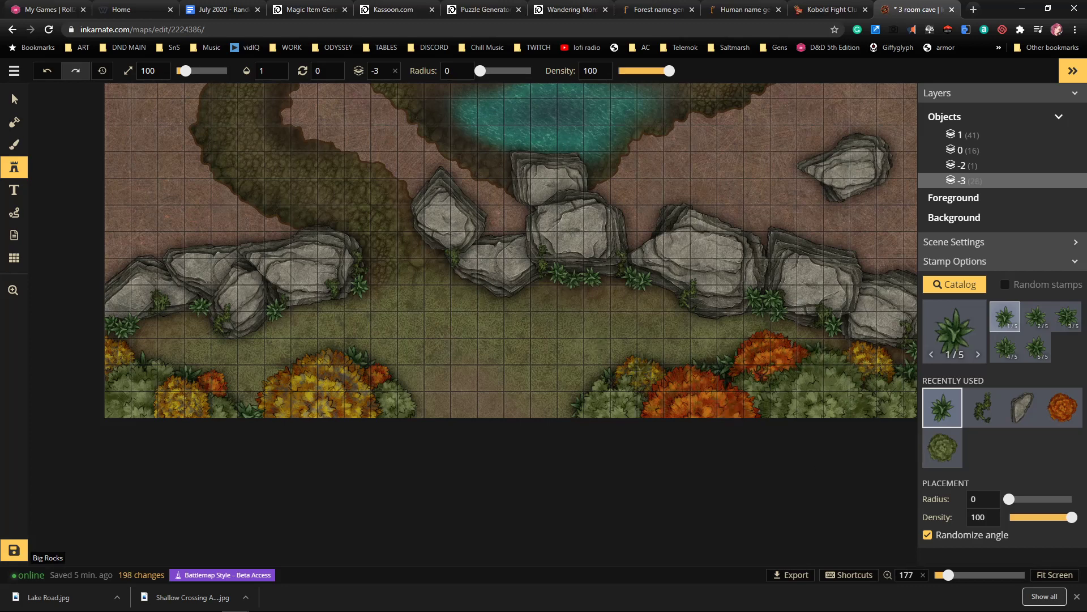
click(566, 410)
click(450, 202)
Examine the winding cave passage and the pool area north of the entrance
key(space)
drag(451, 203, 617, 371)
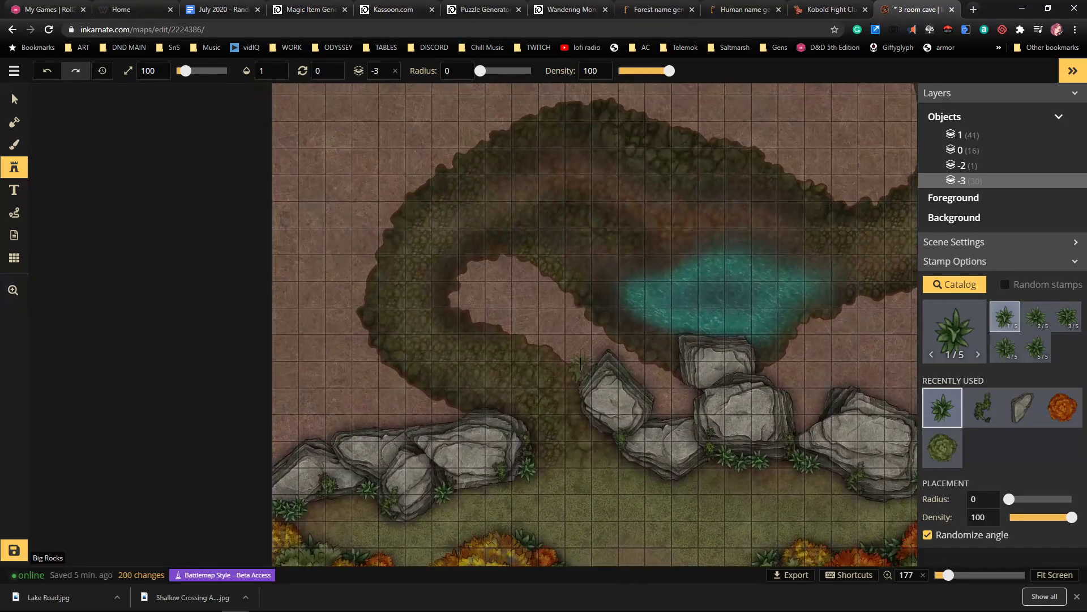
scroll(572, 355, up, 3)
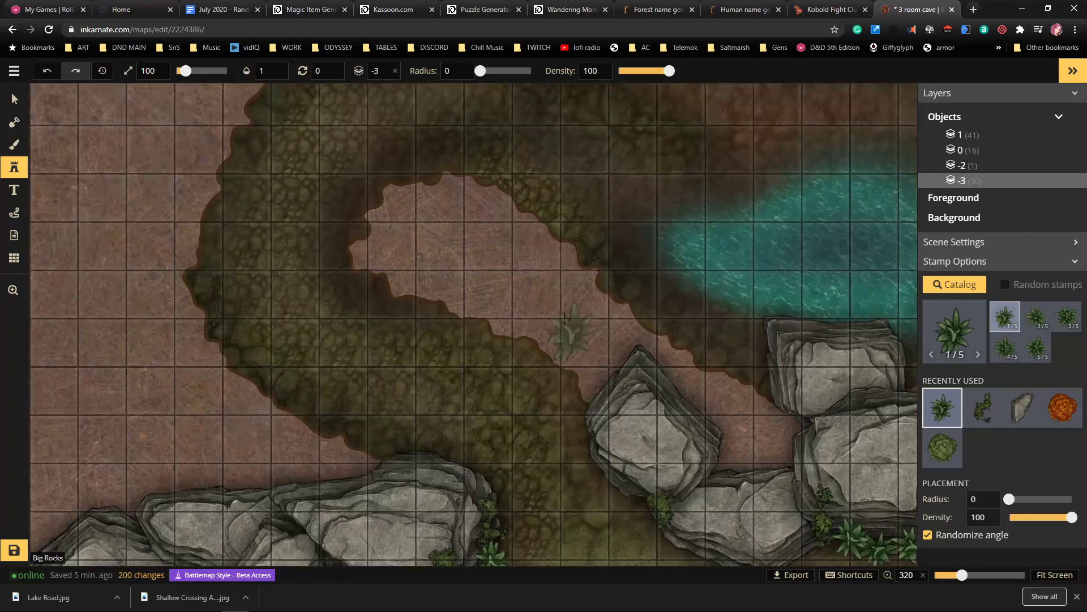
key(space)
scroll(466, 289, up, 3)
drag(466, 289, 497, 197)
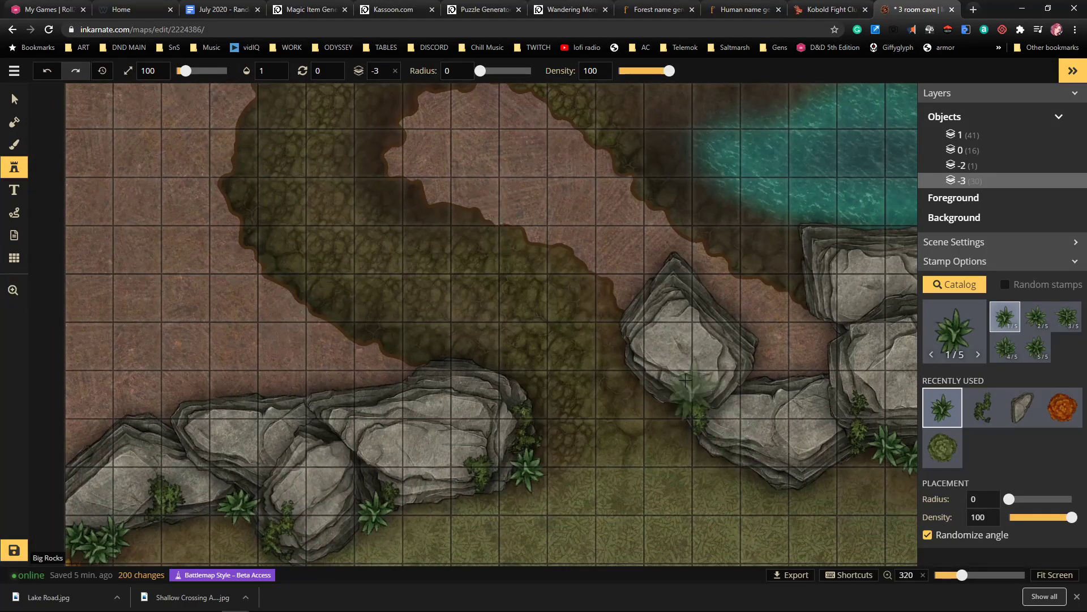
key(space)
drag(446, 219, 482, 274)
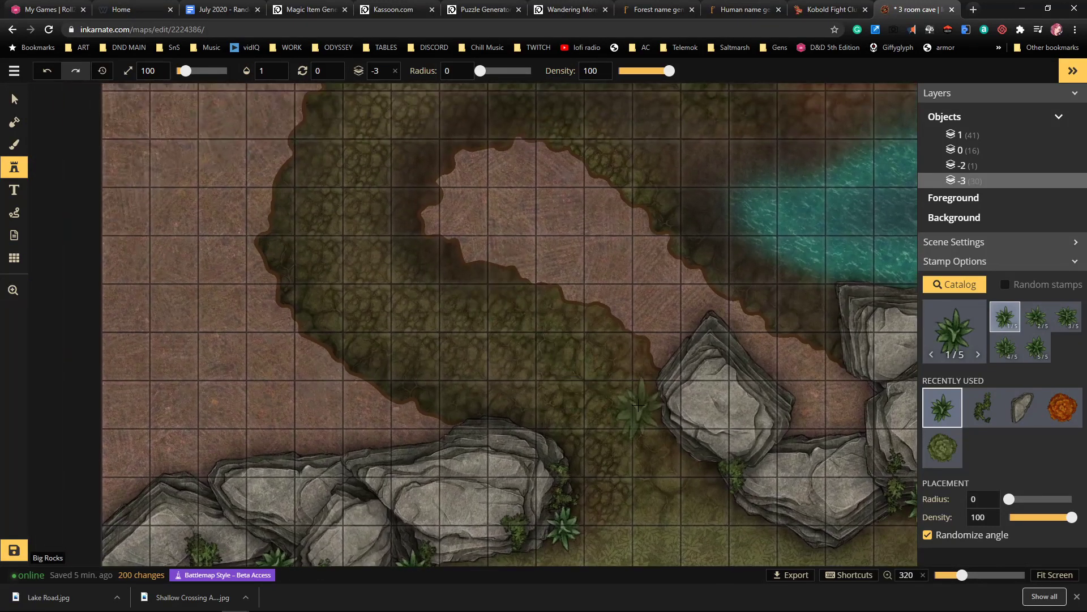
drag(501, 211, 437, 347)
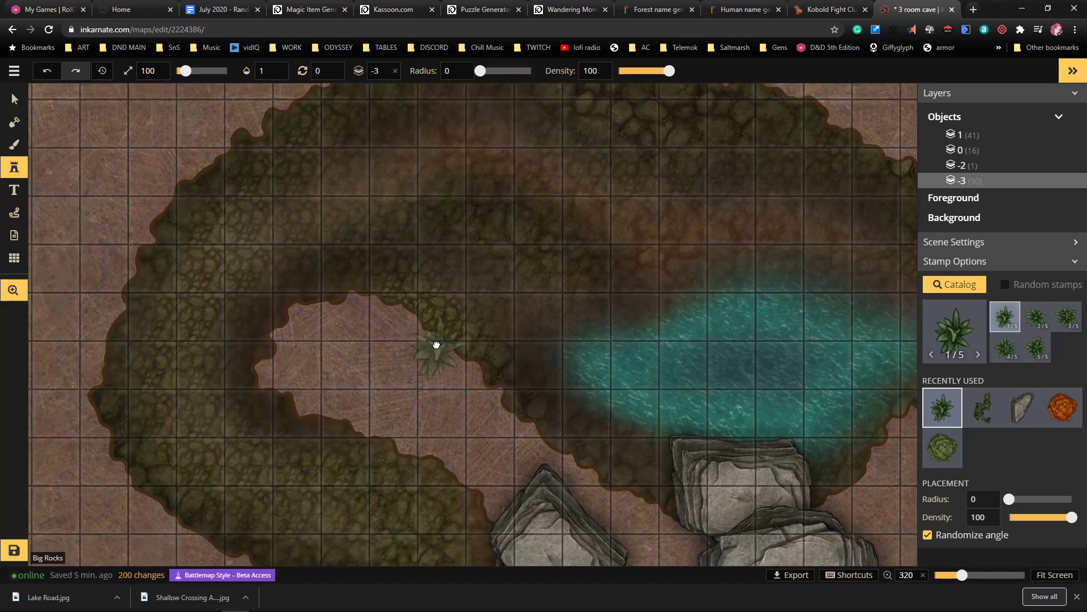
Search the stamp catalog for "stal" and "rock", then choose the Small Rocks set with variant 4 of 11
click(955, 334)
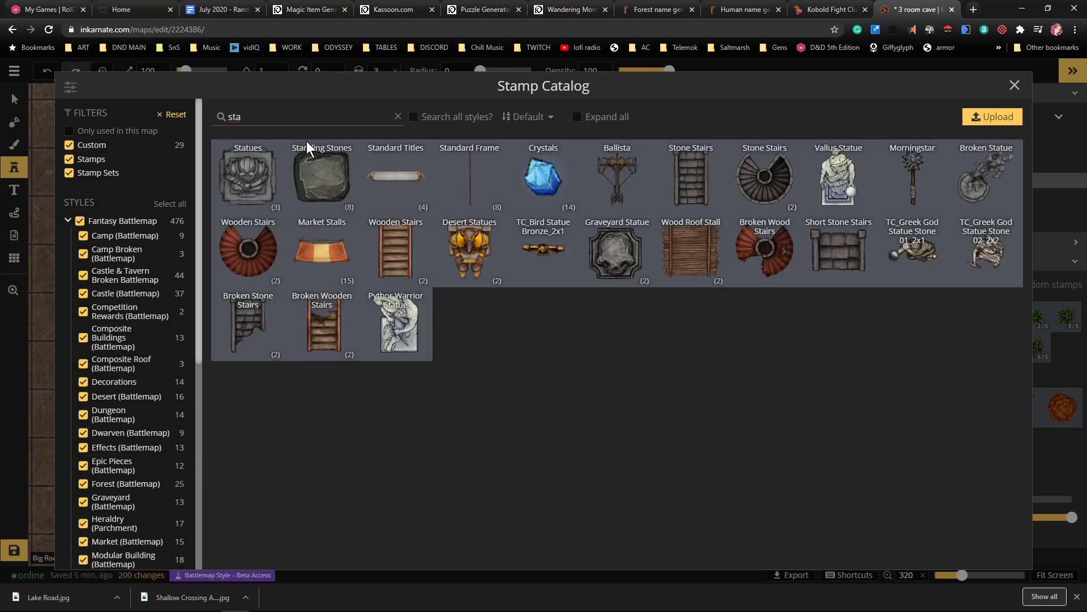
text(stal)
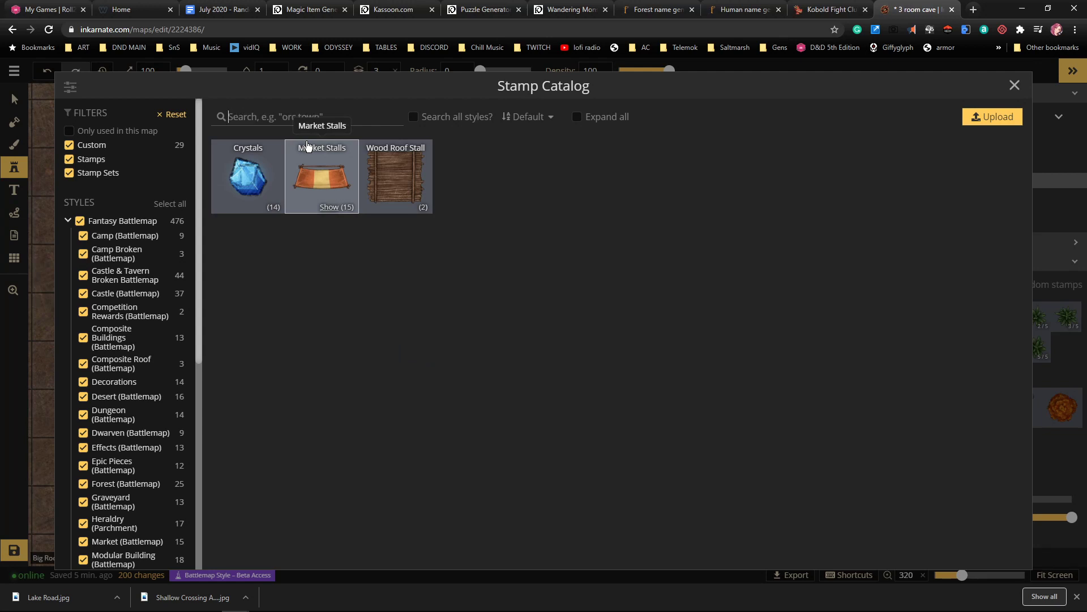
text(rock)
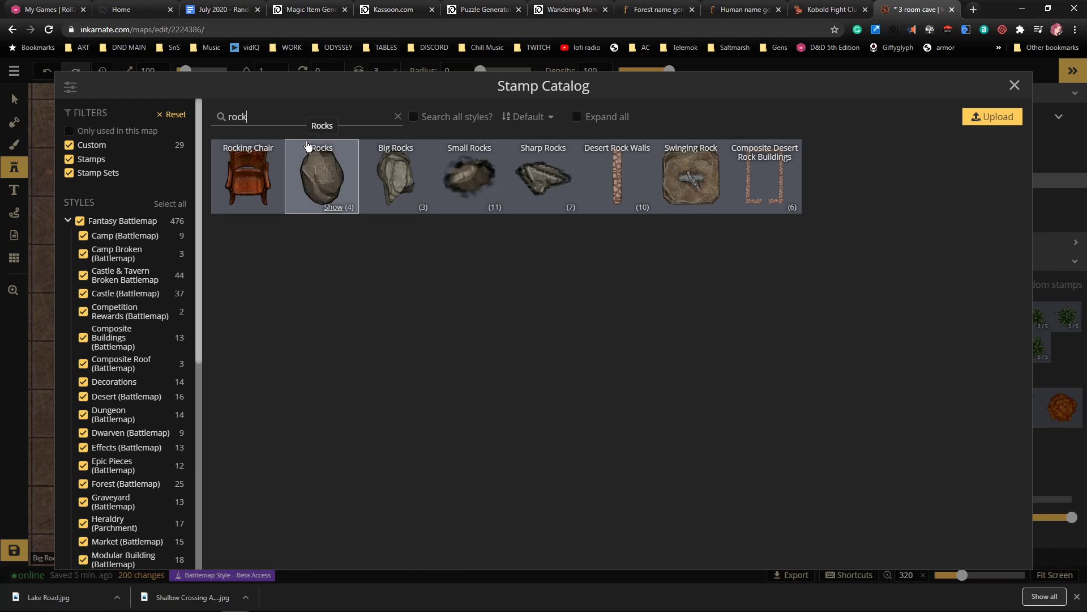
click(468, 178)
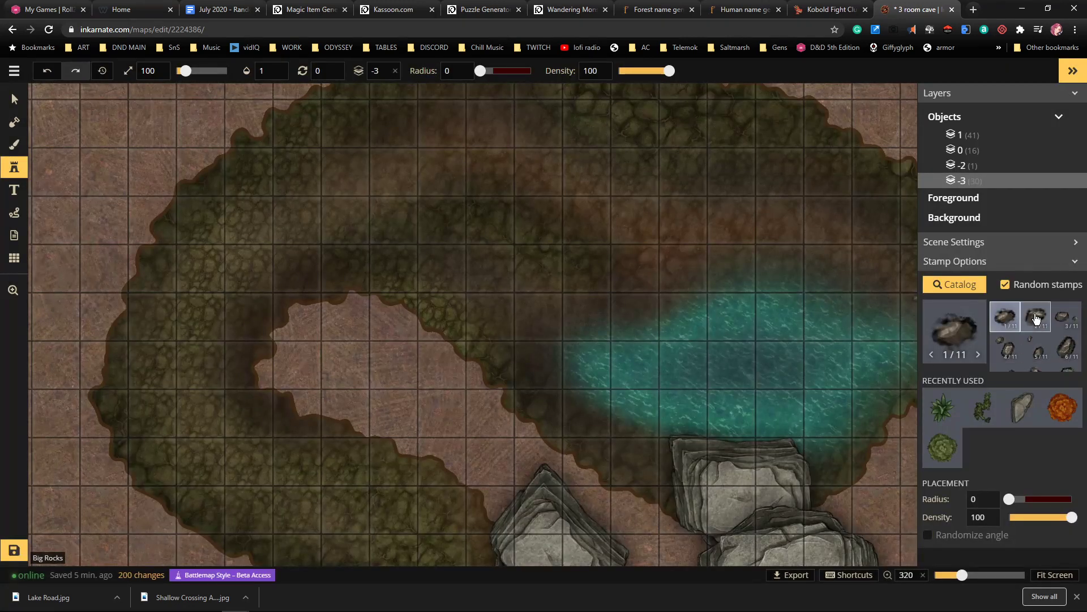
click(1007, 347)
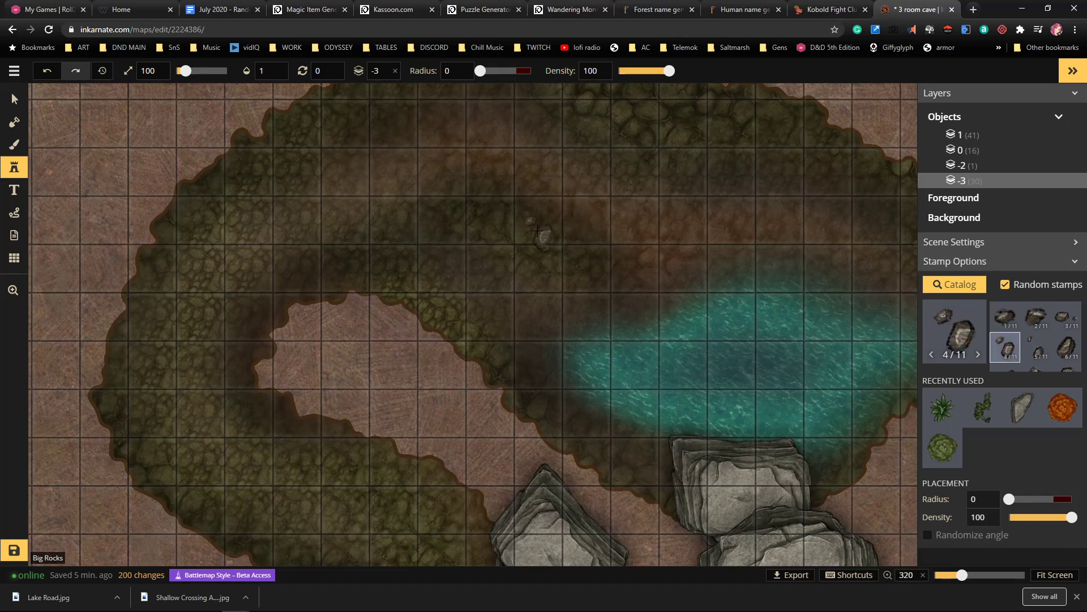
Place small rocks on layer -3 north and northwest of the pool at size 100 and farther west at size 70
click(604, 260)
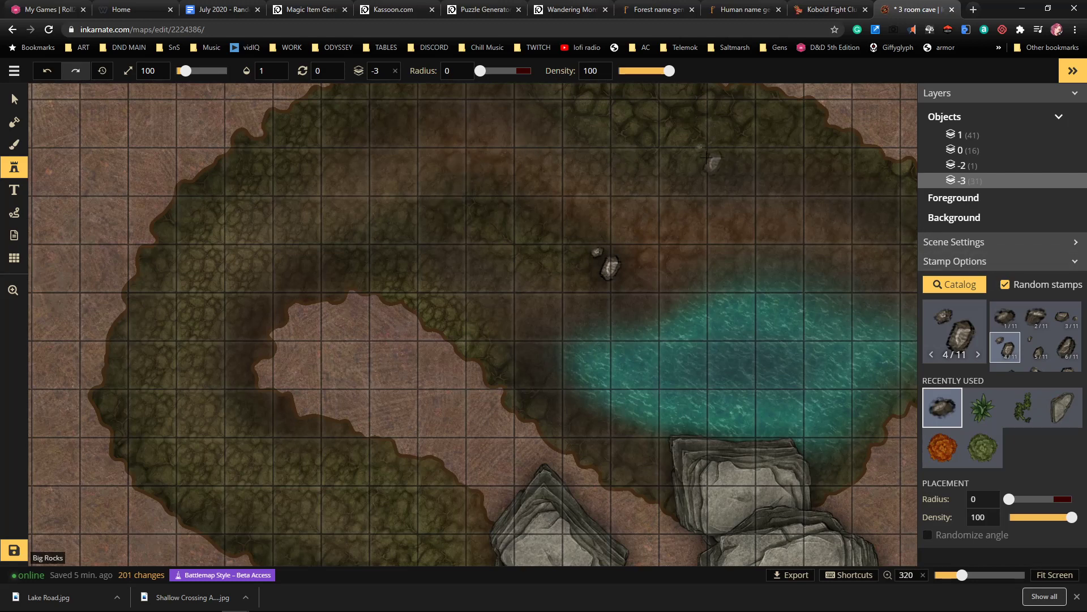
click(702, 166)
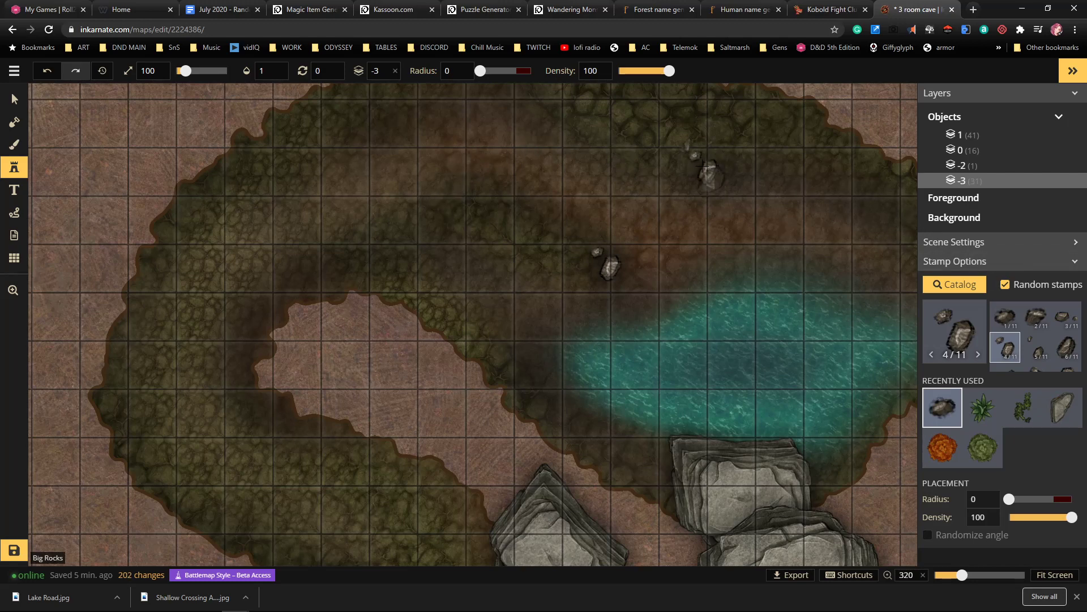
scroll(704, 168, up, 1)
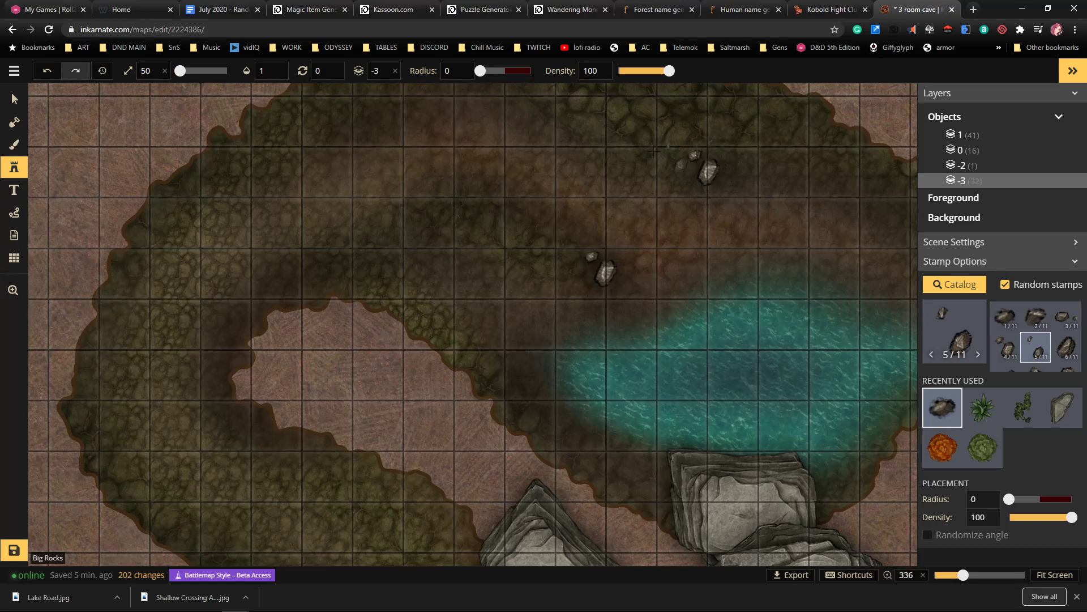
shift+scroll(601, 143, up, 4)
click(509, 250)
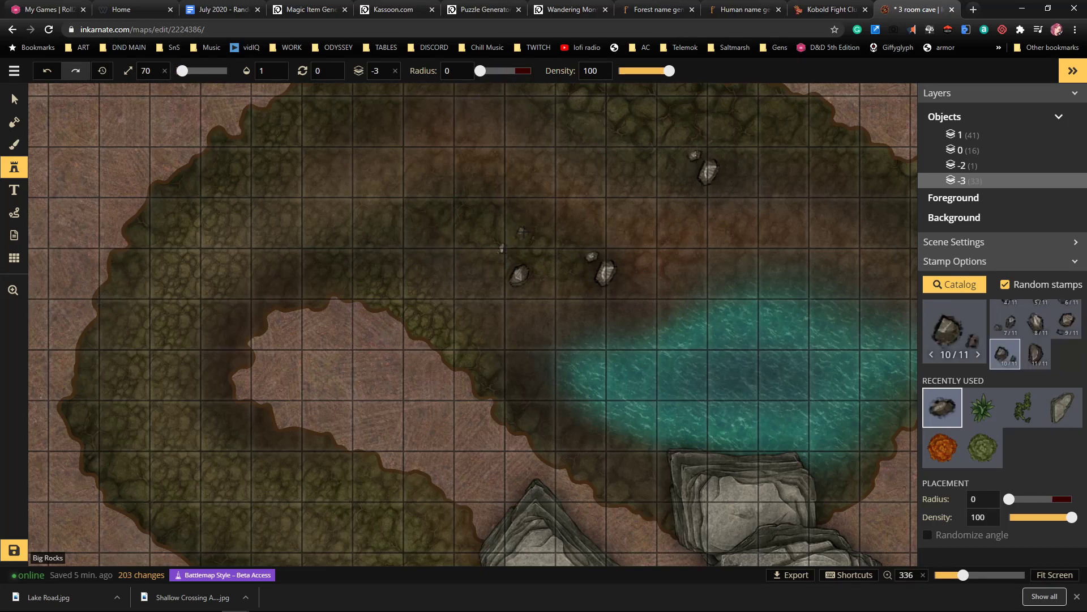
click(523, 232)
Increase the small rock size to 110 and place two rocks side by side near the northern wall above the pool
shift+scroll(737, 168, up, 4)
scroll(800, 152, down, 1)
click(804, 151)
click(818, 164)
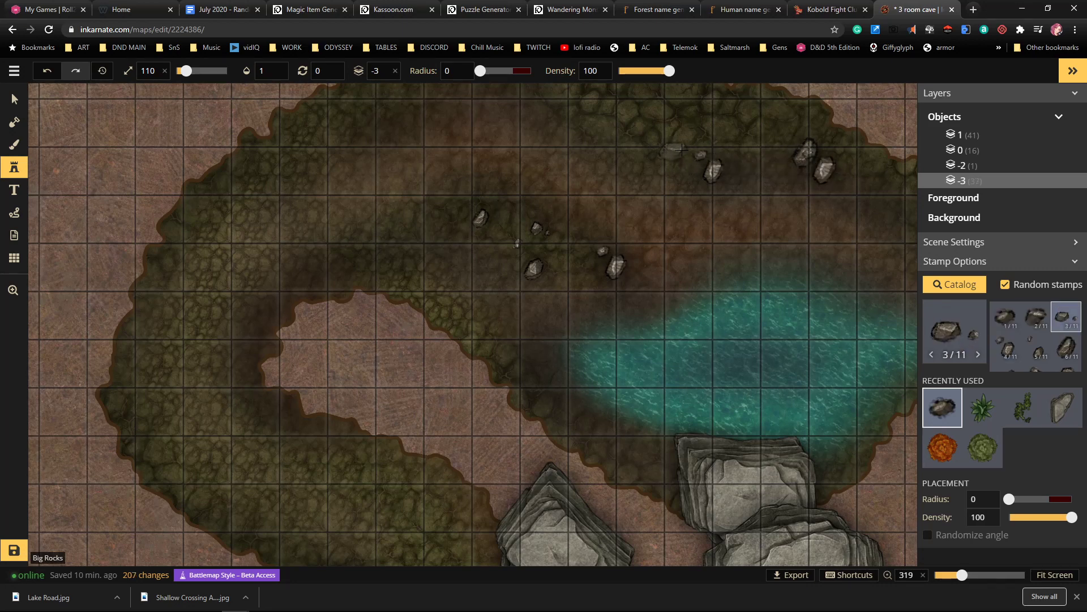
Place one small rock near the northern wall and three more in the cluster northwest of the pool at size 110
click(679, 149)
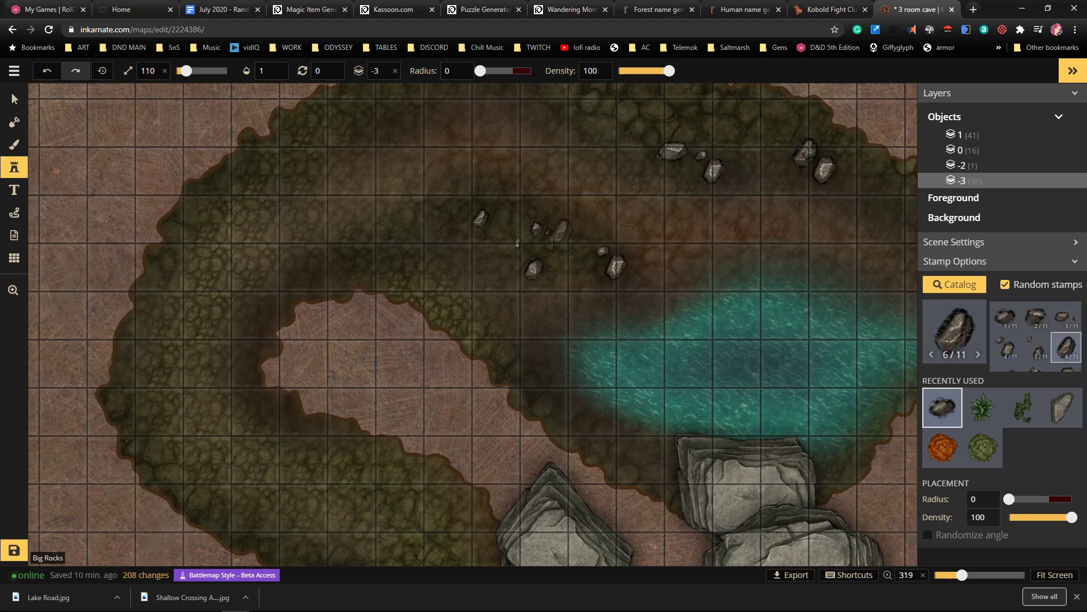
click(511, 244)
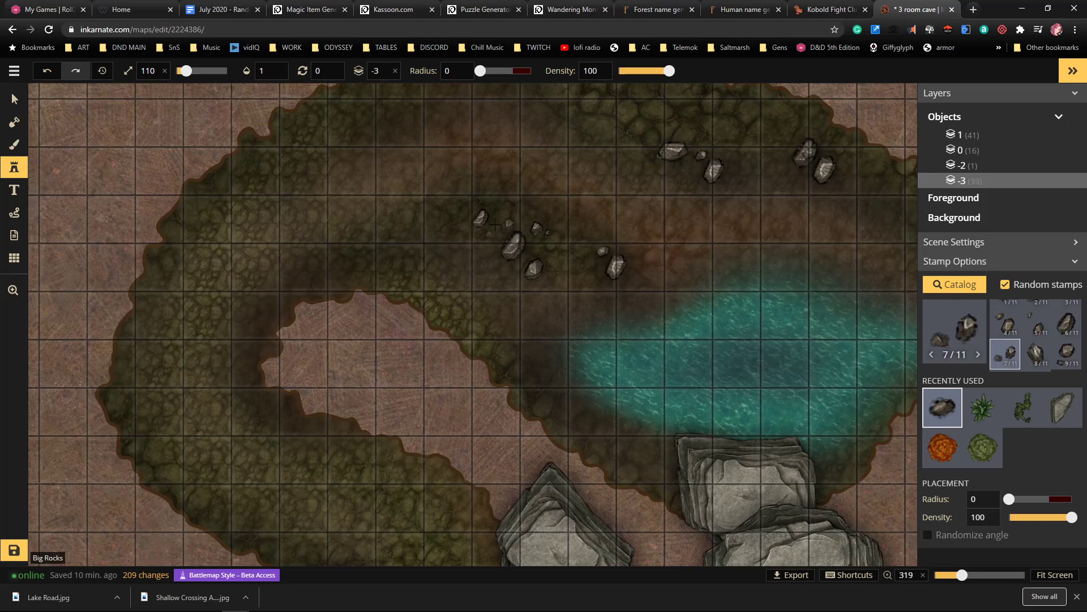
click(491, 208)
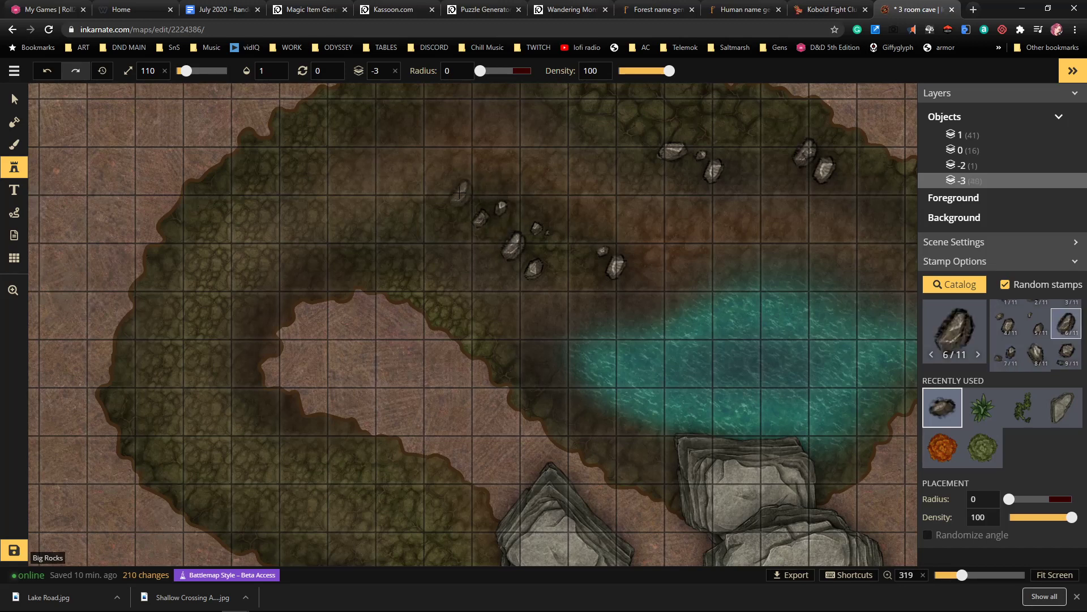
click(441, 208)
Place small rocks in rows along the cave's northernmost wall and diagonally down toward the pool, adding some by the northeastern wall
drag(566, 165, 588, 286)
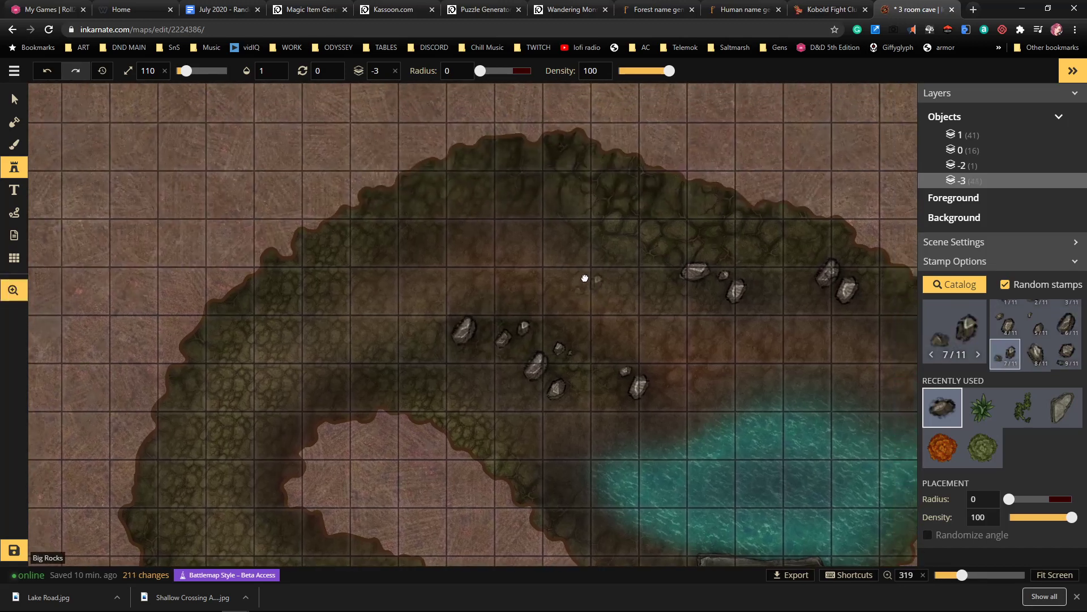
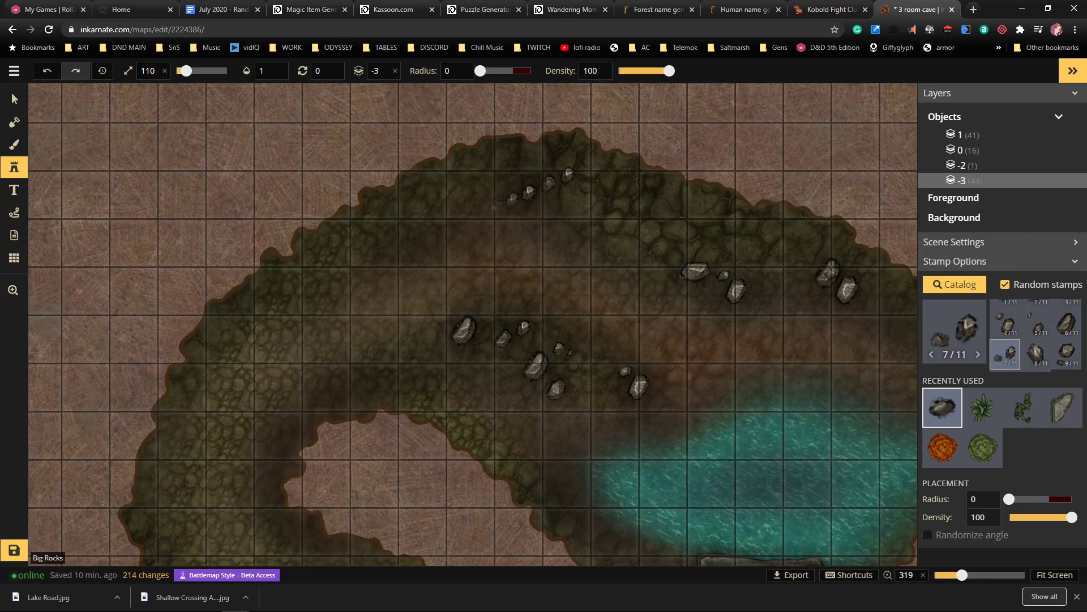
click(503, 200)
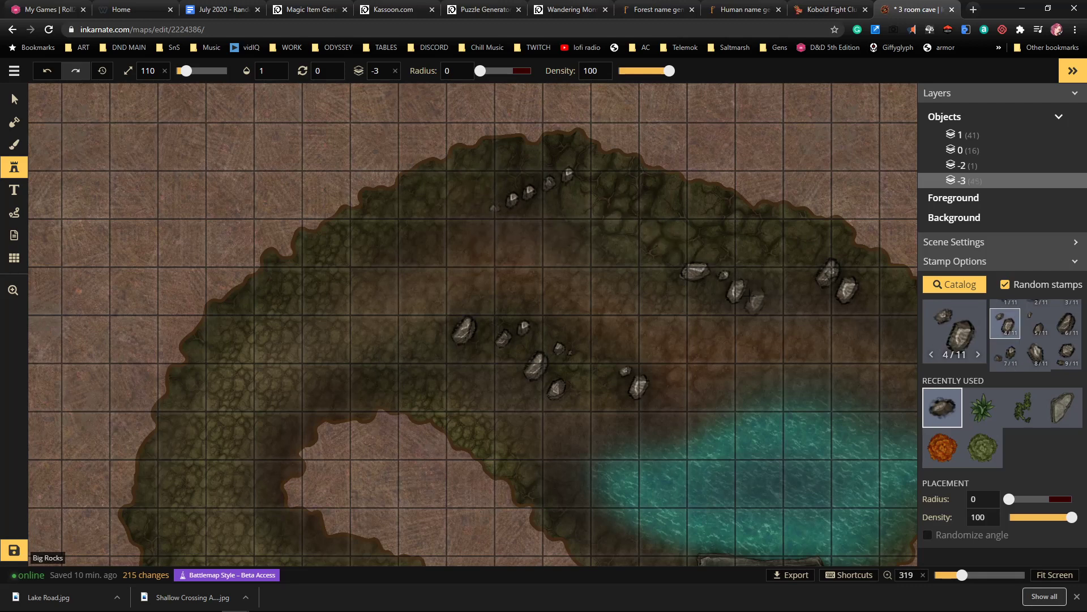
click(821, 264)
click(797, 245)
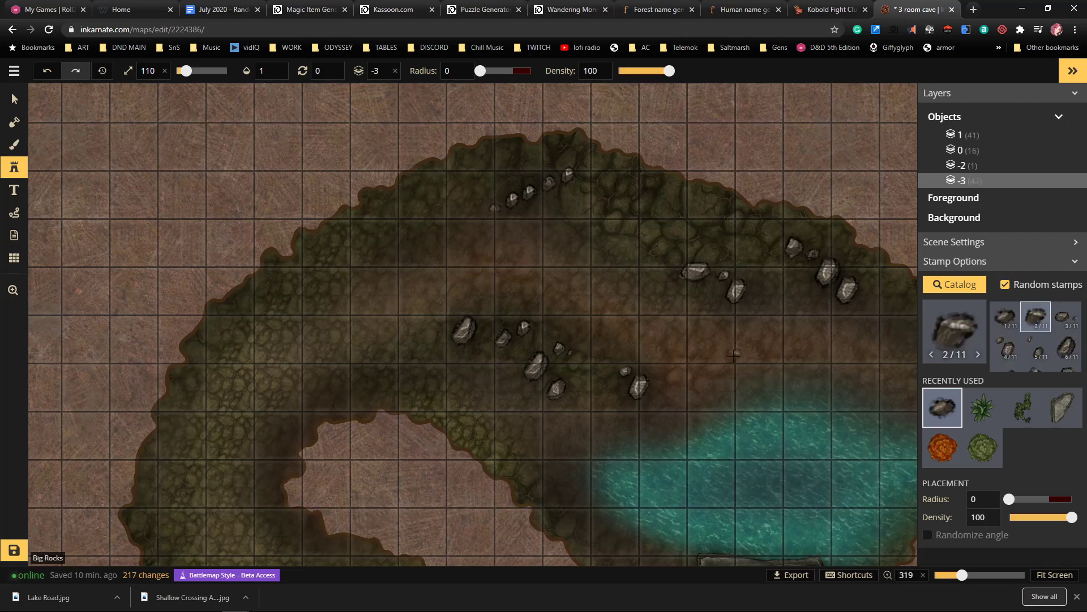
click(784, 347)
Place three small rocks northeast of the pool and at its eastern tip
key(Down)
key(Right)
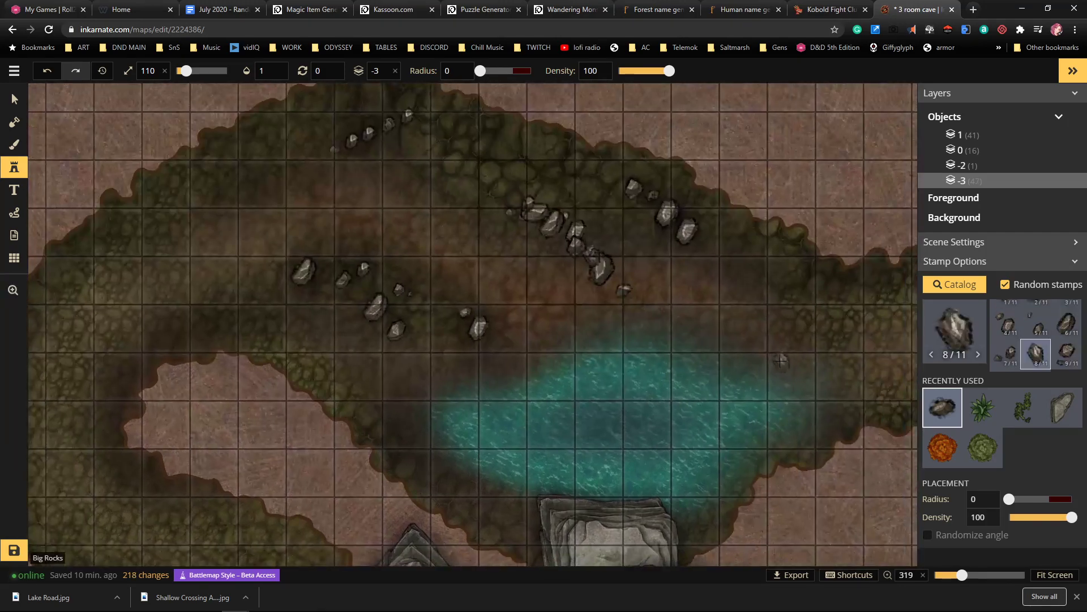
click(796, 293)
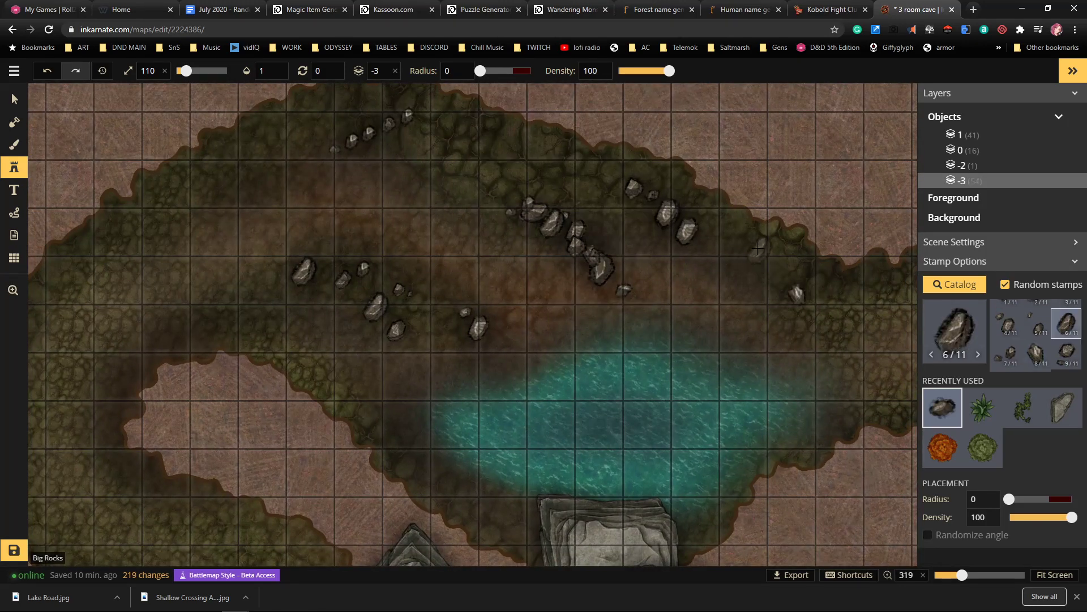
click(754, 260)
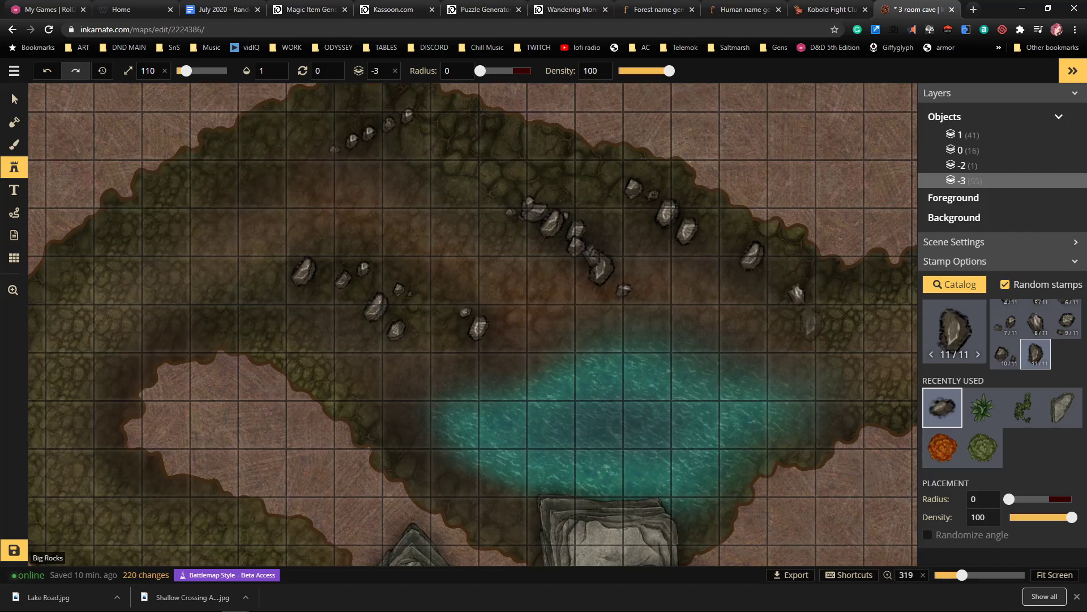
click(810, 386)
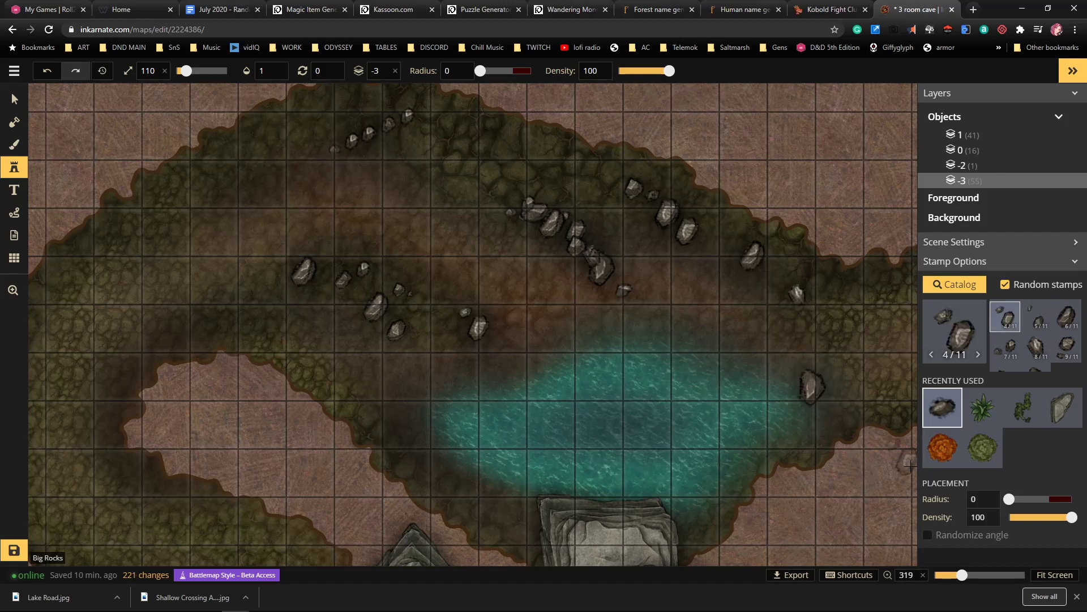
Place small rocks against the northwestern cave wall and beside the inner wall of the western bend
drag(426, 309, 553, 274)
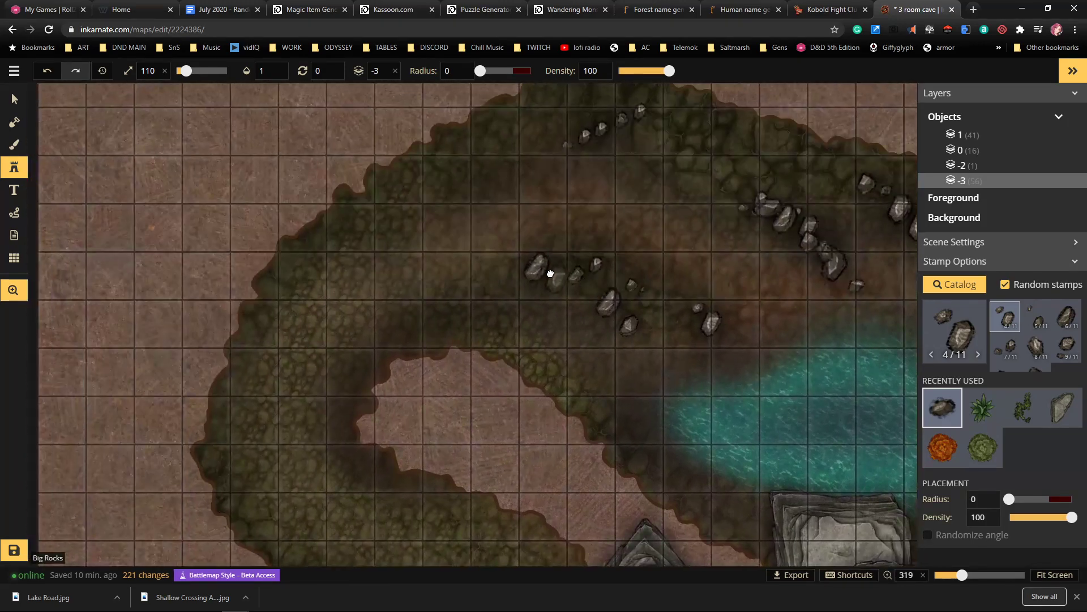
click(352, 209)
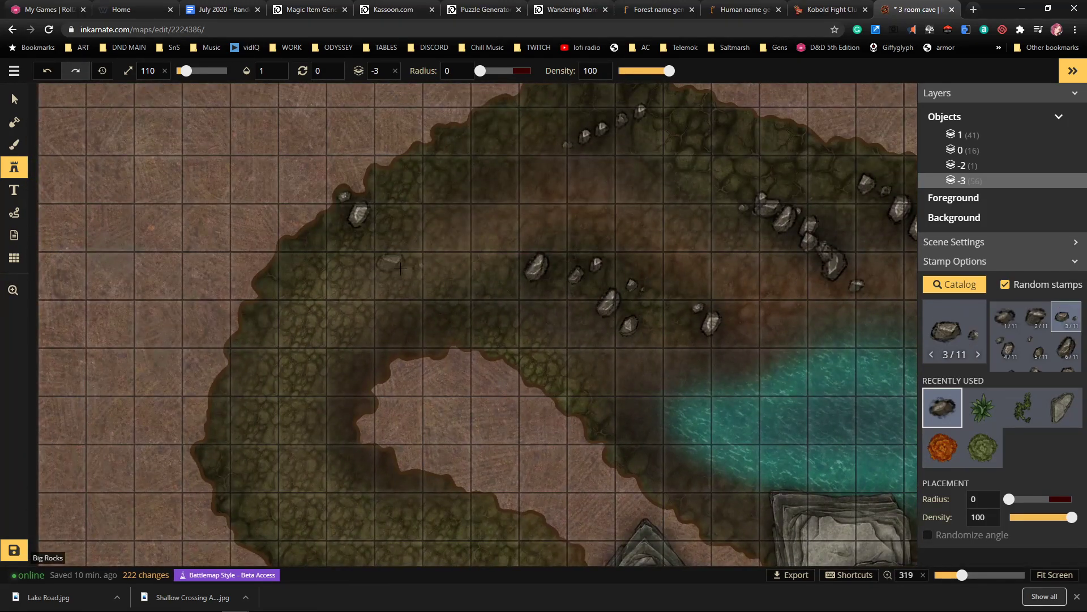
click(371, 337)
Increase the rock size to 160 and place rocks by the northwestern wall, the inner wall west of the pool and the northern wall
scroll(422, 226, up, 5)
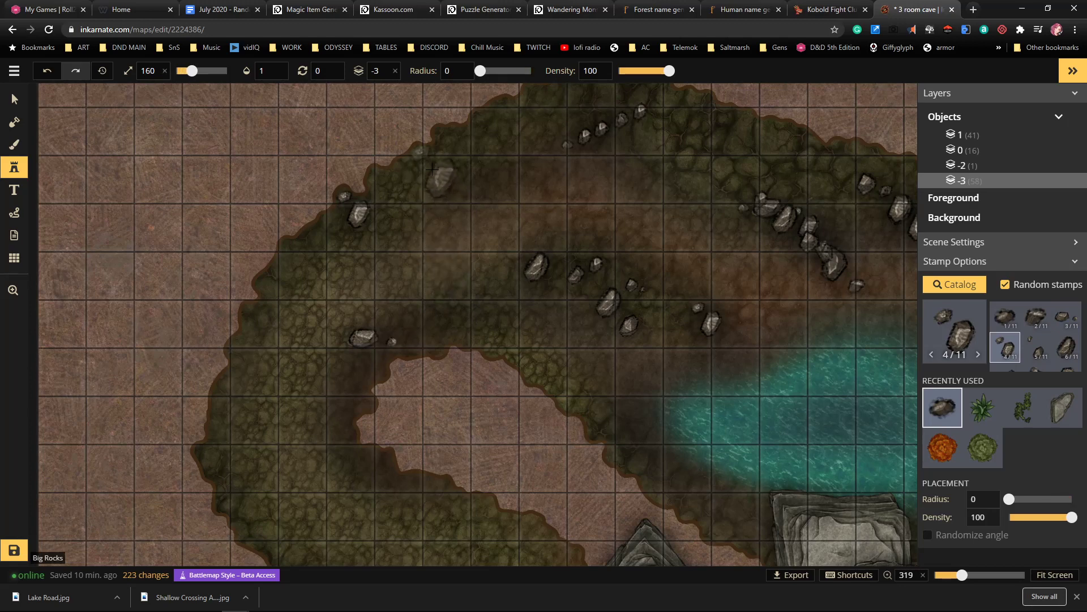
click(424, 142)
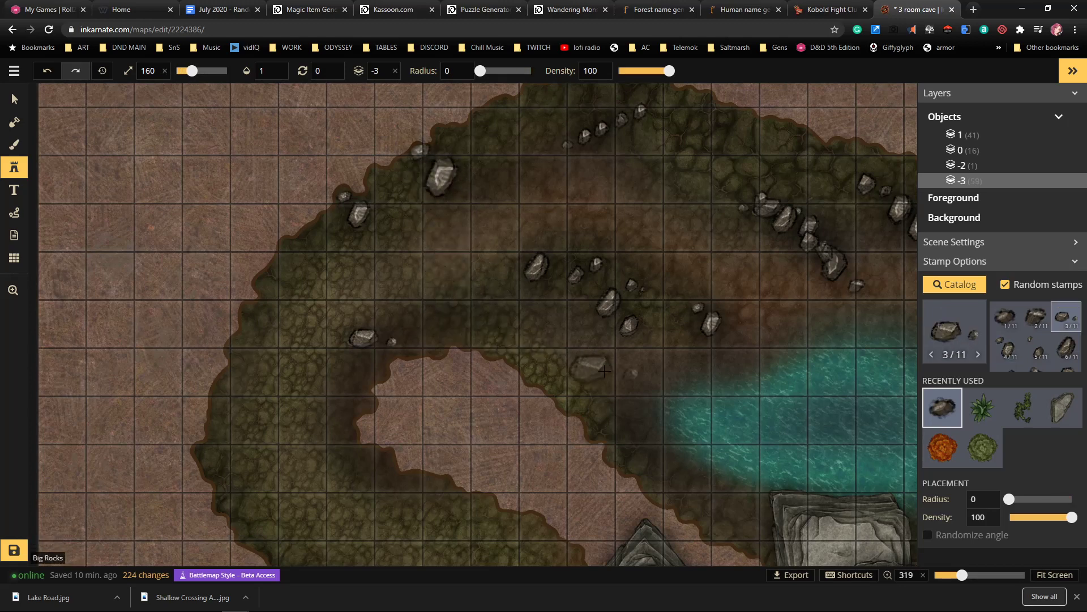
click(591, 400)
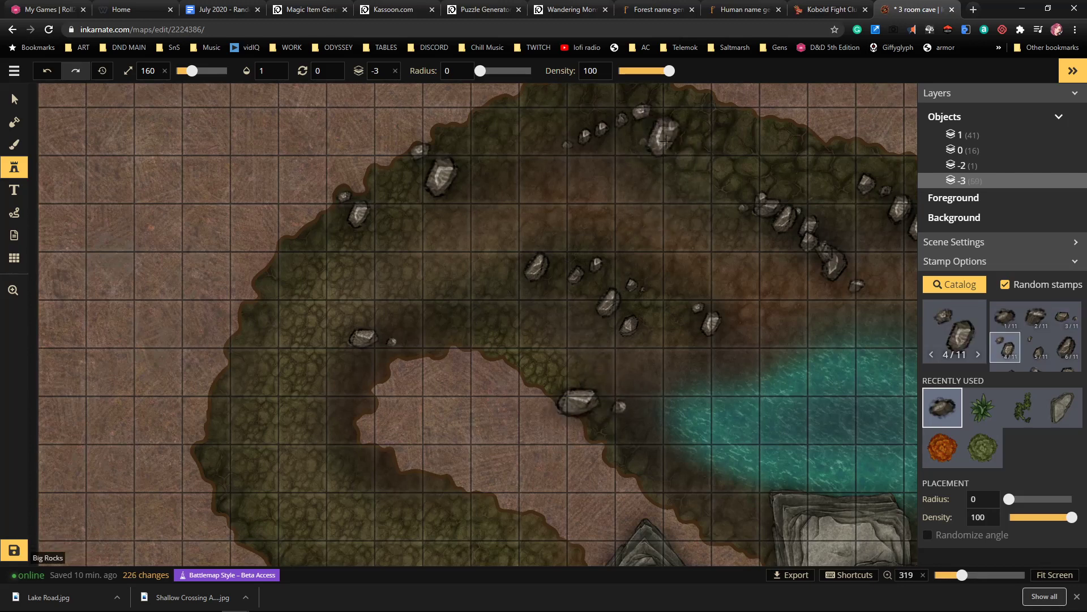
click(660, 130)
Increase the rock size to 270 and place a rock beside the row of small rocks at the northern wall
shift+scroll(700, 172, up, 8)
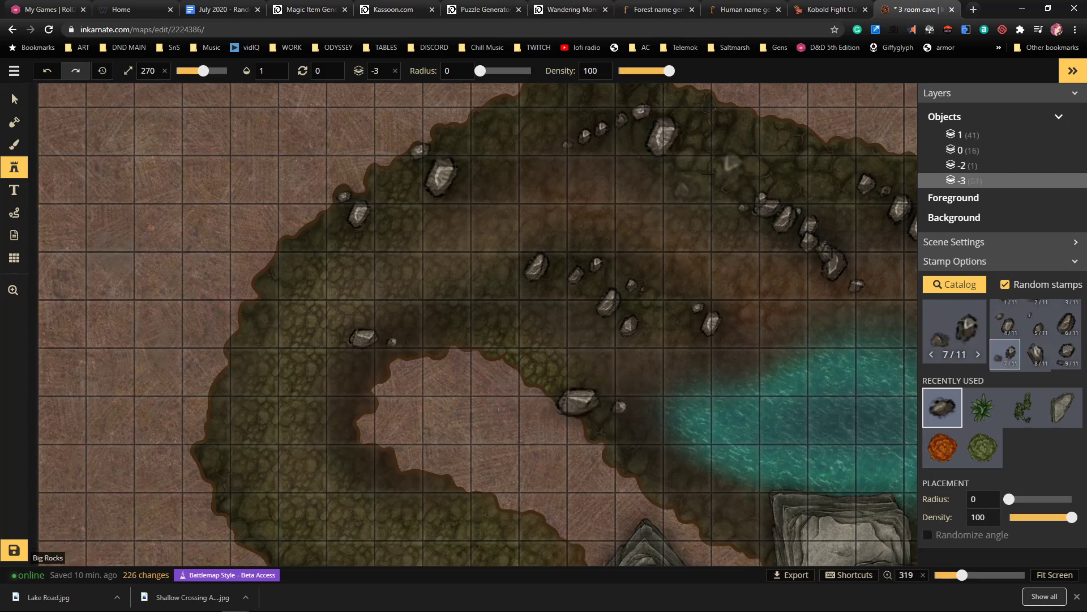
click(553, 142)
drag(807, 265, 730, 288)
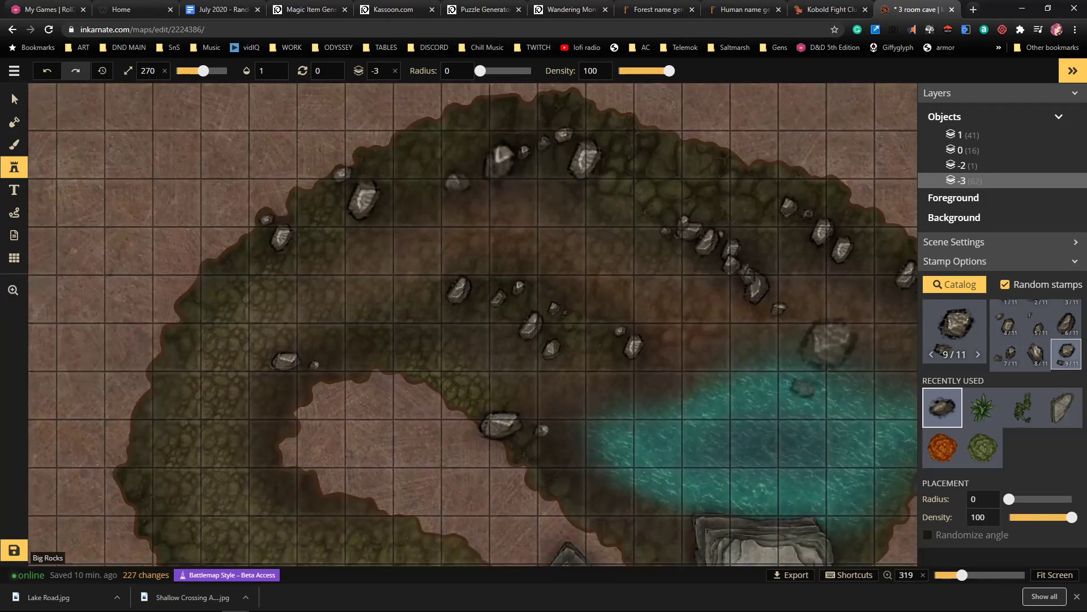
Search the stamp catalog for "mush" and choose the Giant Mushrooms set with variant 8 of 8
click(955, 312)
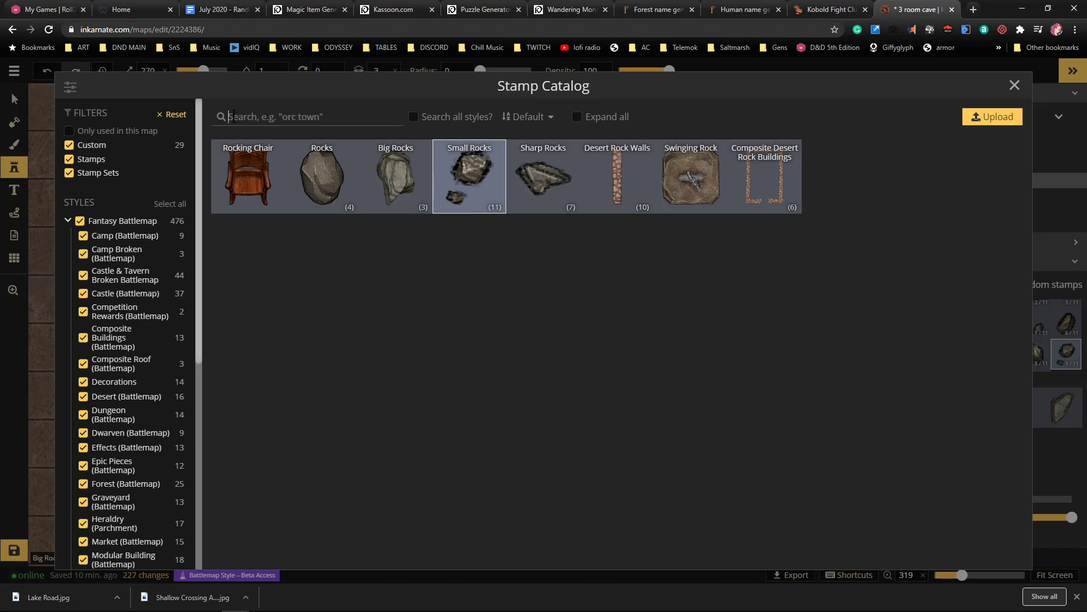
text(mush)
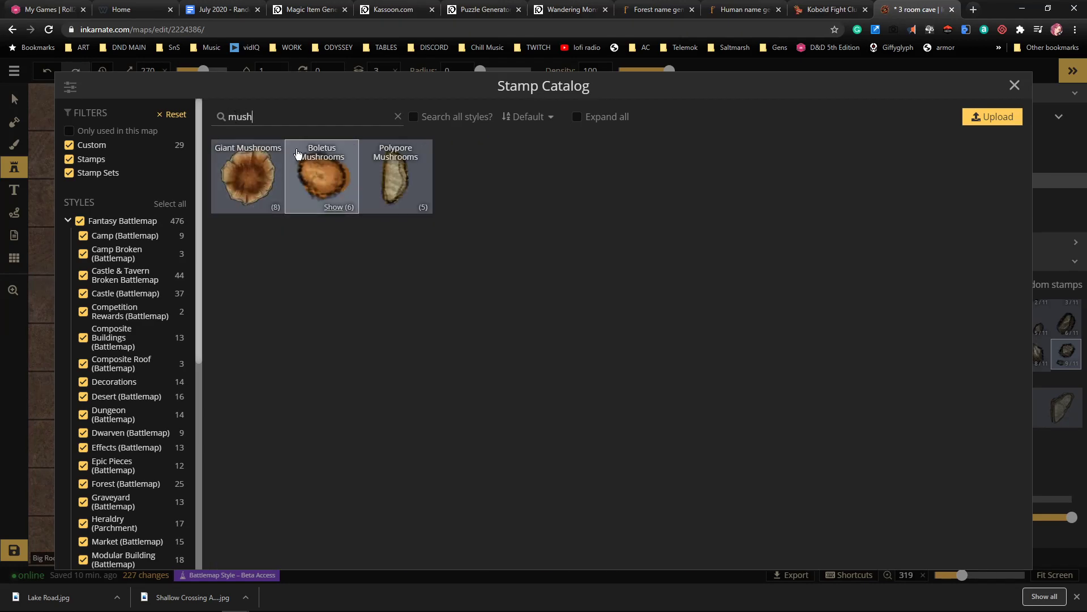
click(257, 181)
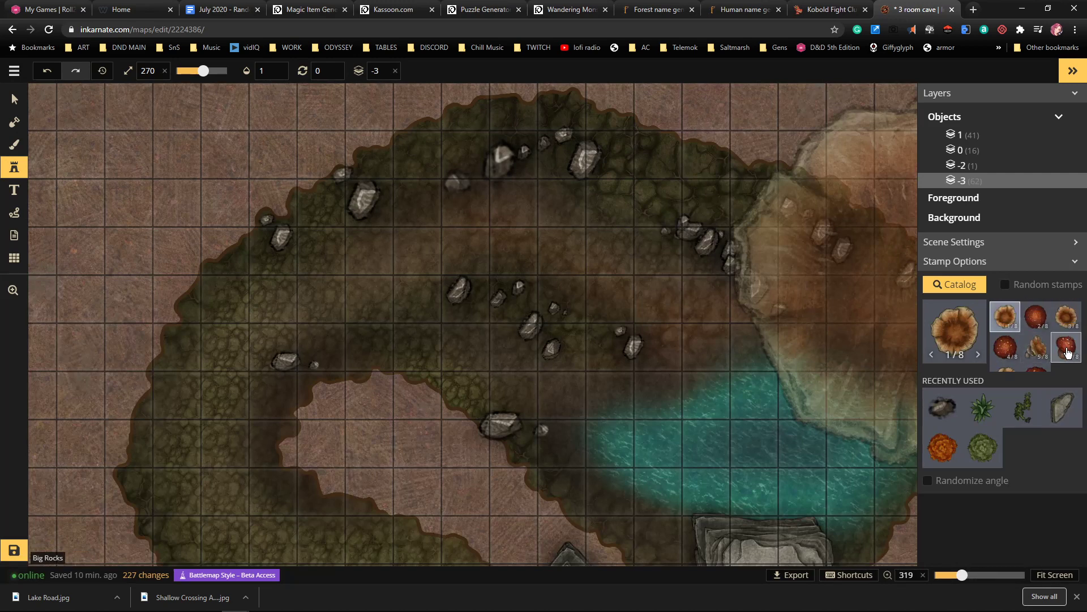
scroll(1042, 354, down, 1)
click(1044, 361)
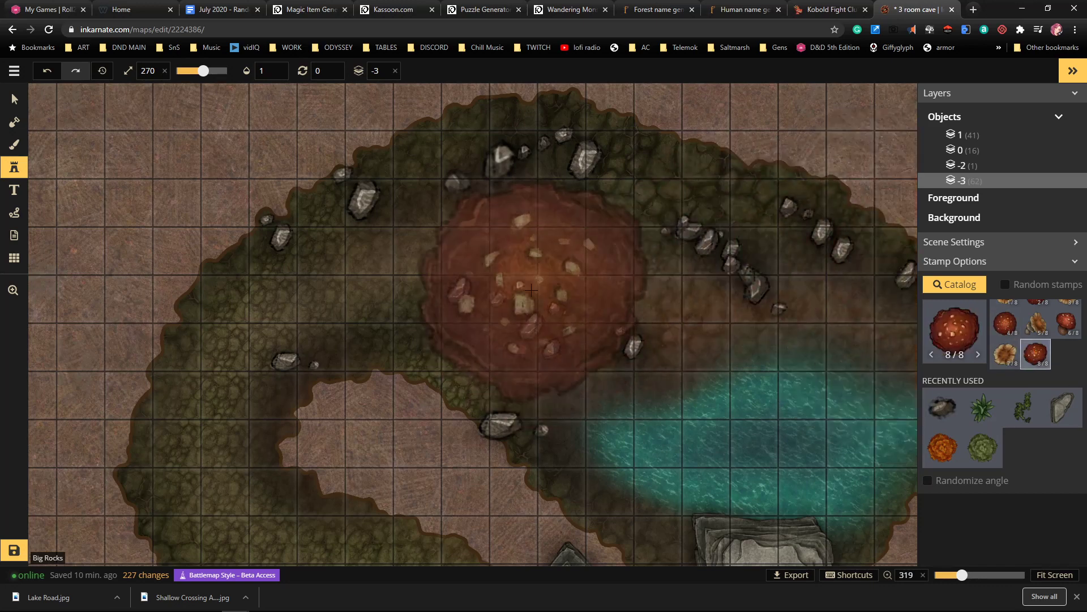
Stamp three size 50 giant mushrooms of variant 8 around the cave: mid-floor, below the upper rocks, and beside the rock west of the pool
scroll(531, 290, down, 17)
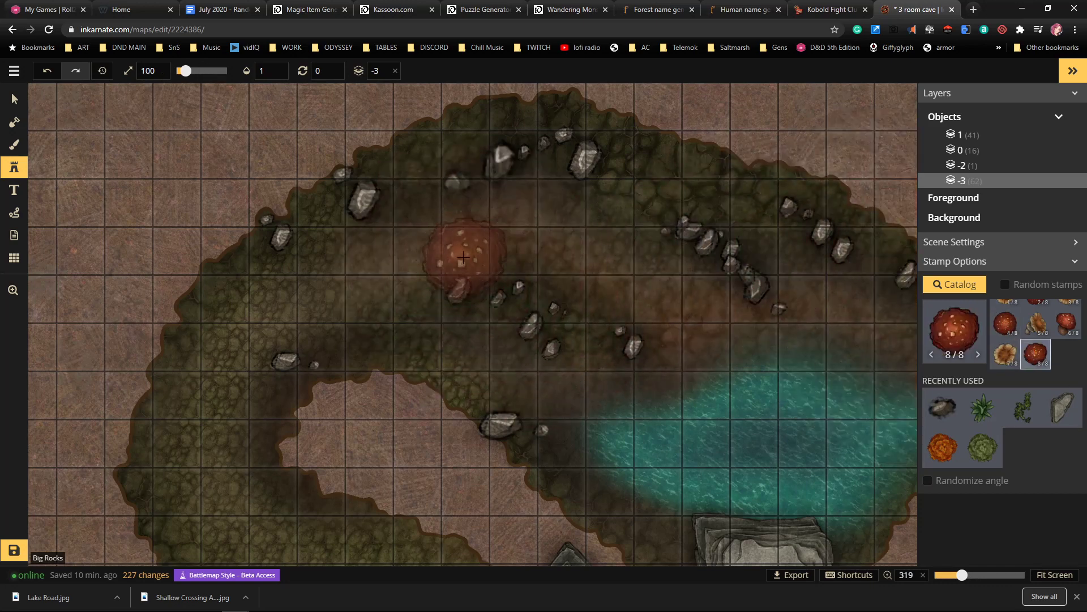
scroll(444, 212, down, 5)
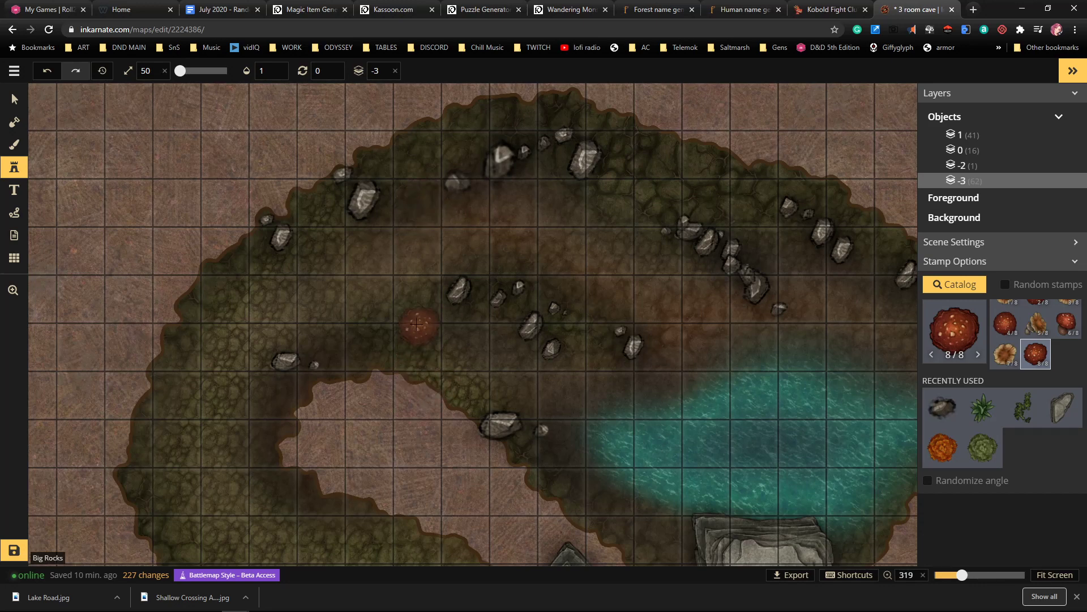
click(385, 319)
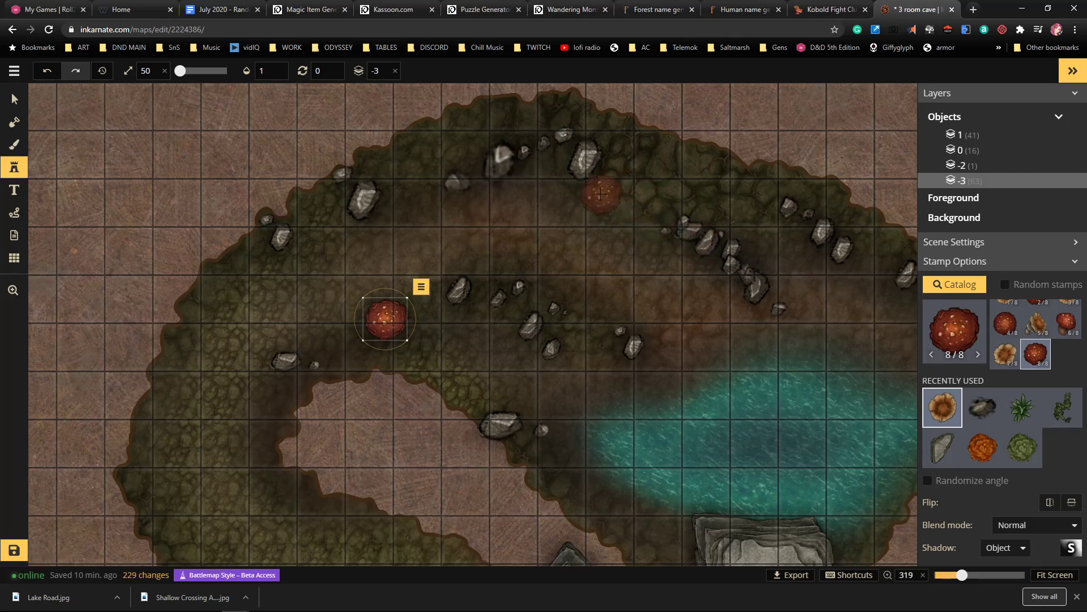
click(600, 195)
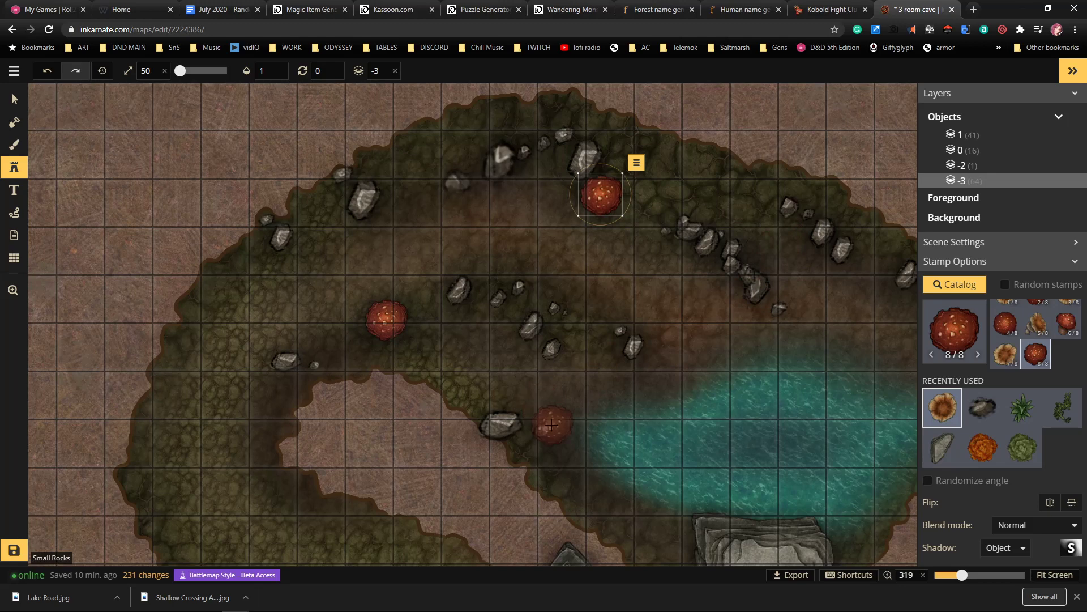
click(540, 432)
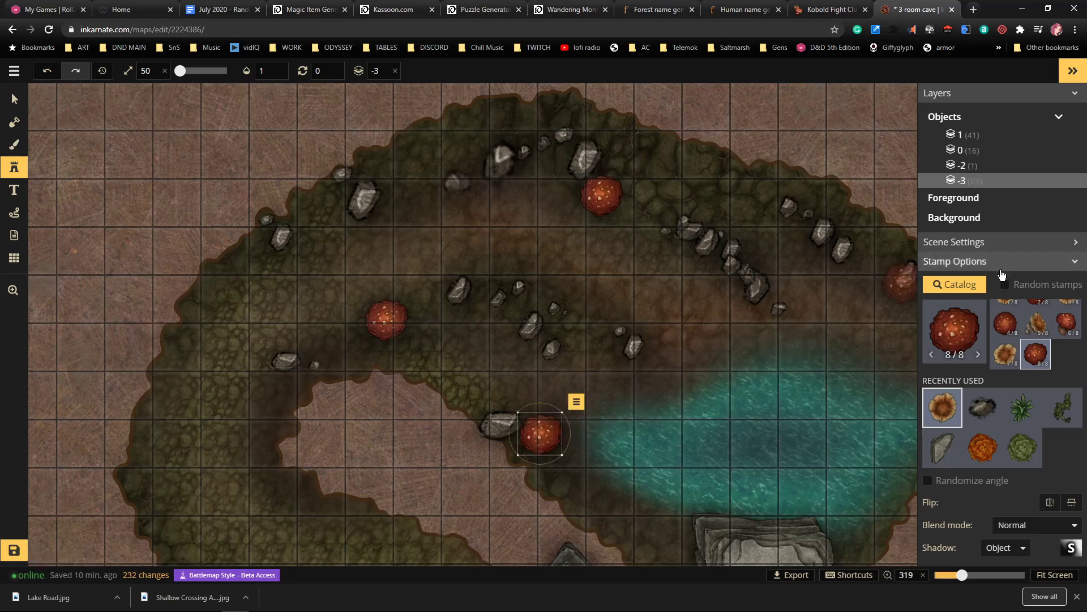
Stamp giant mushroom variant 2 at sizes 20 and 10 in a cluster by the western wall rocks, plus a size 10 beside the upper mushroom
scroll(1036, 326, up, 1)
click(1035, 326)
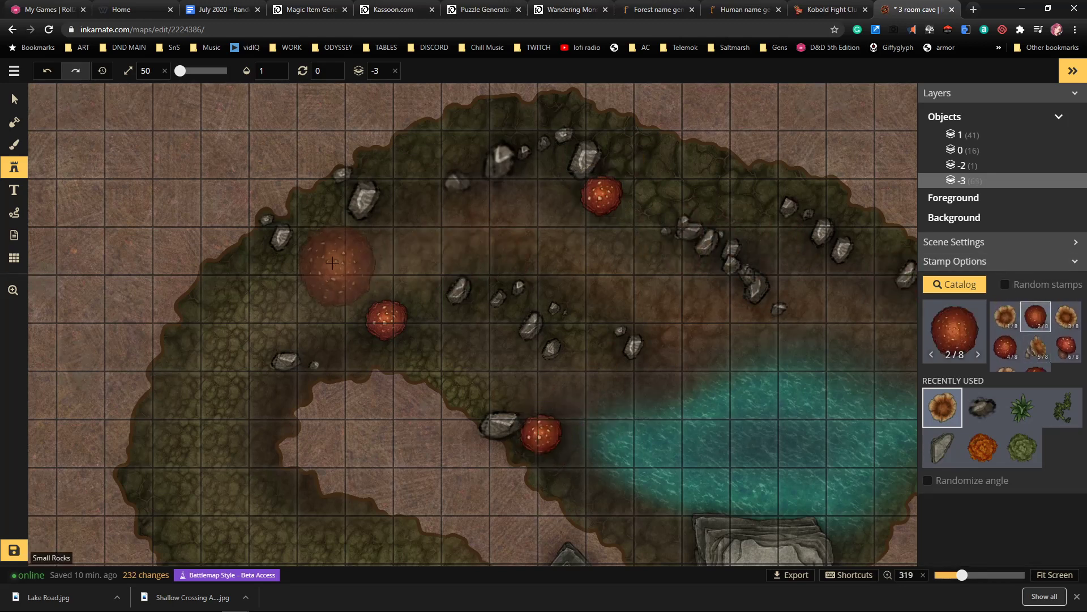
click(258, 254)
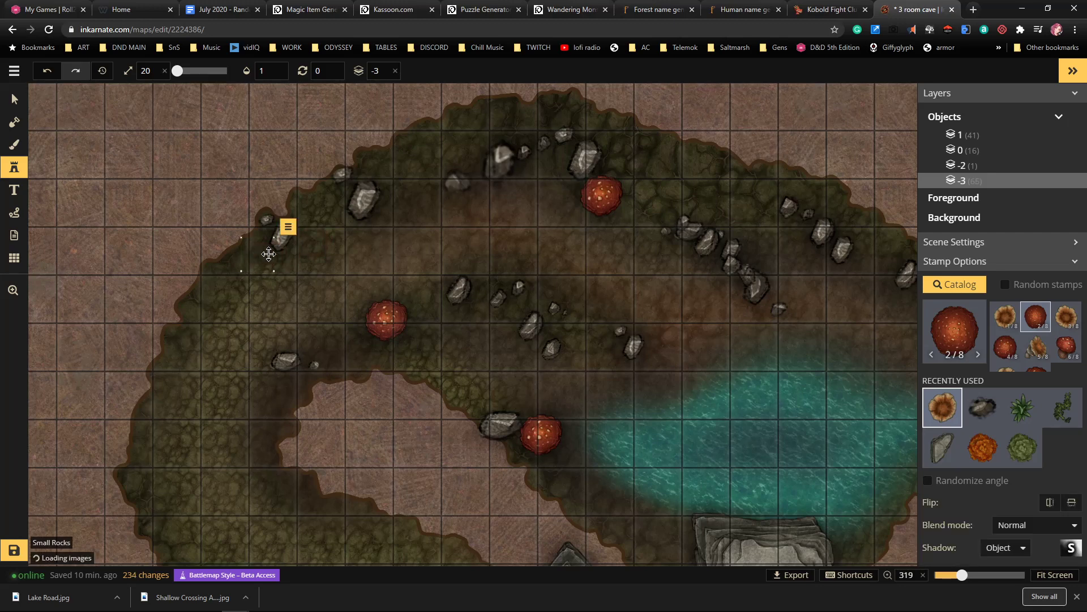
key([)
click(298, 245)
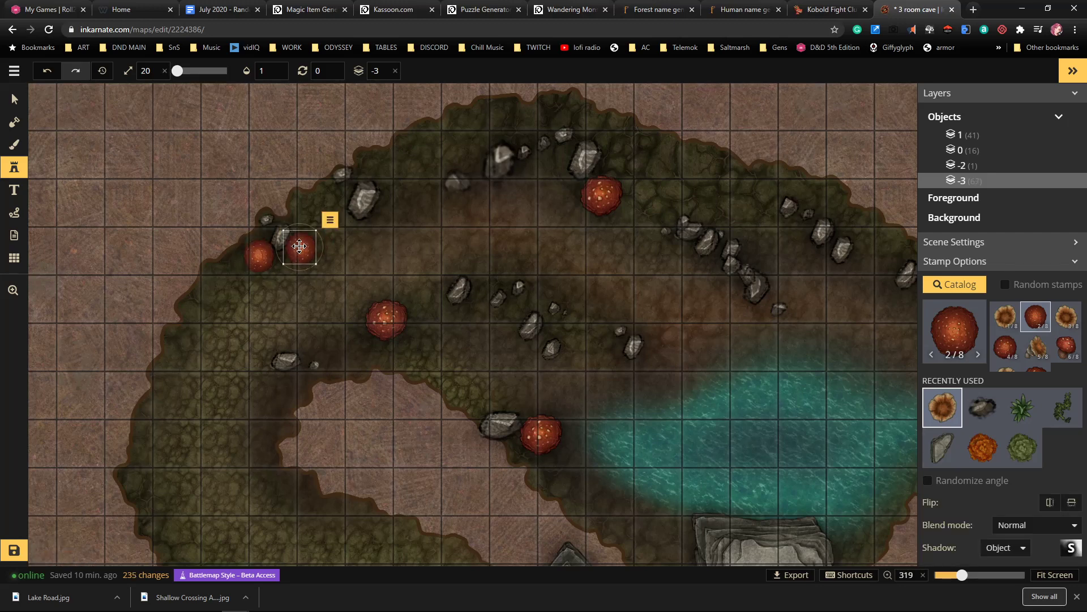
click(299, 247)
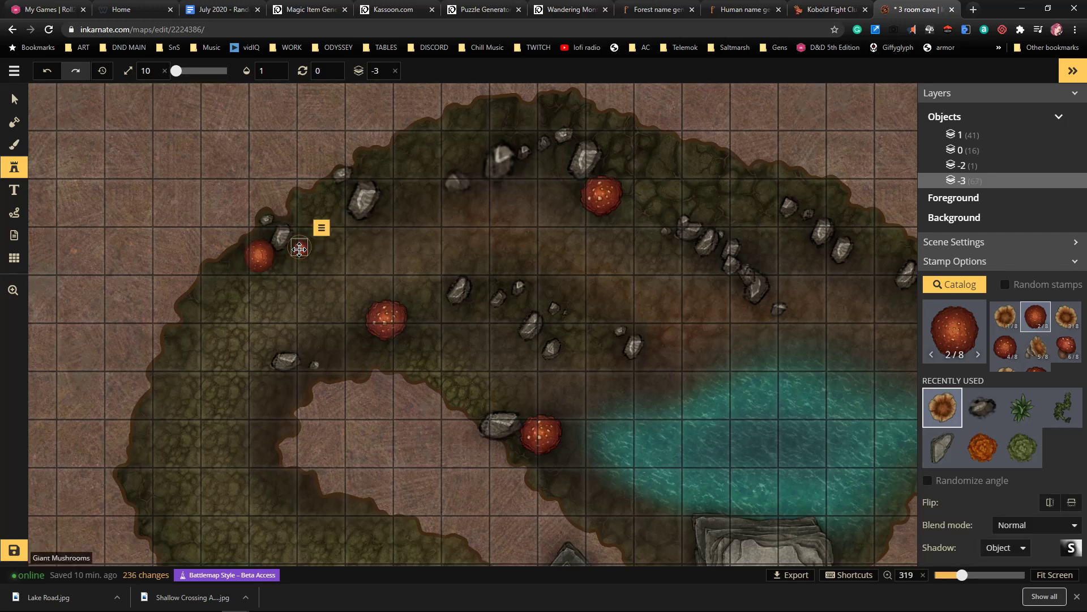
click(285, 263)
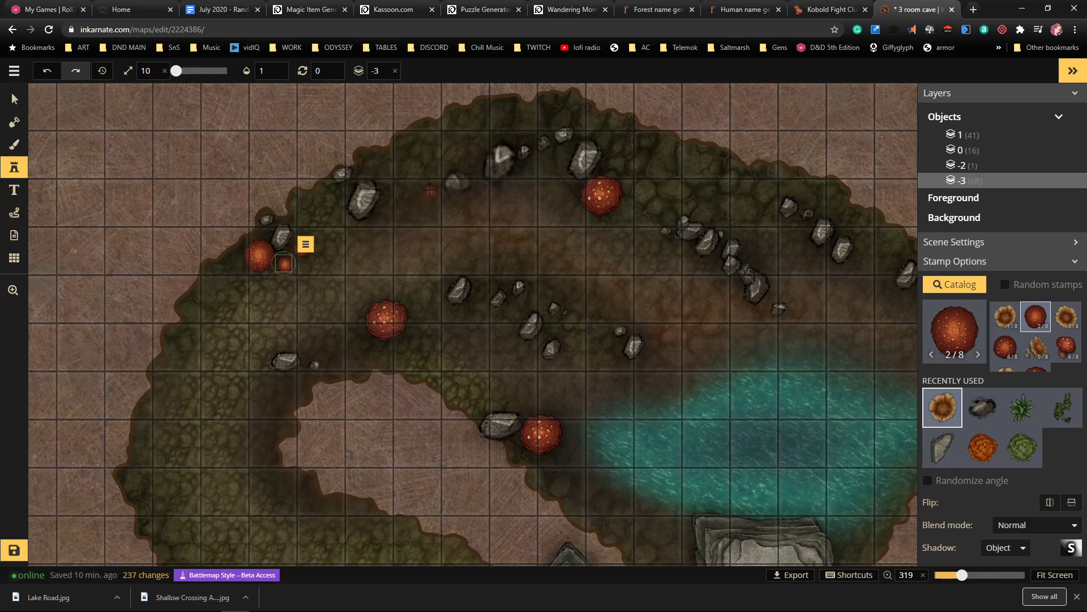
click(629, 210)
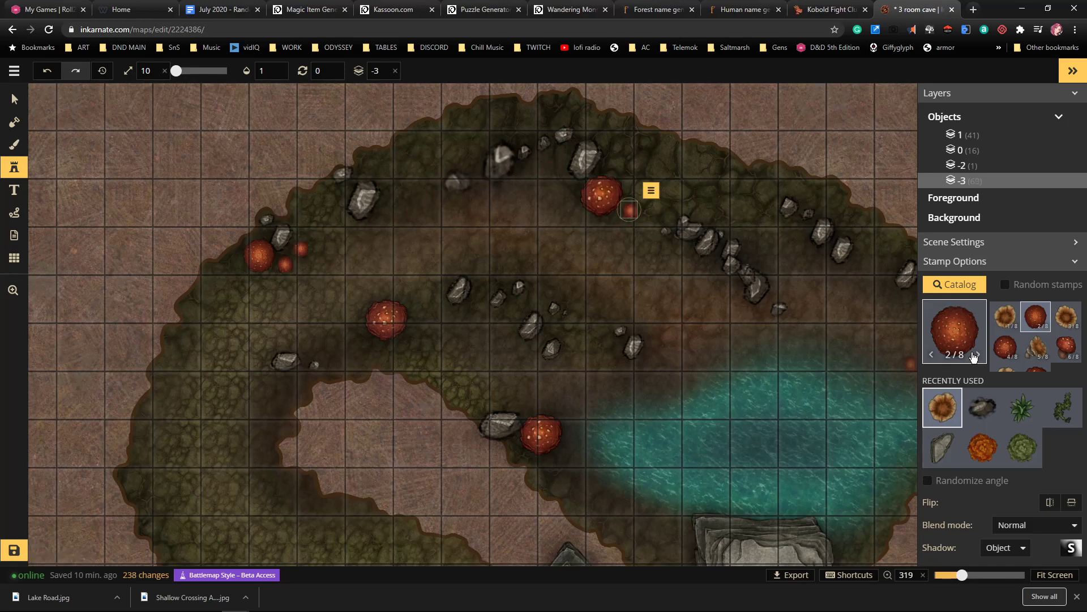
Stamp giant mushroom variant 4 at size 20 beside the mid-floor mushroom and beside the one west of the pool
click(1005, 347)
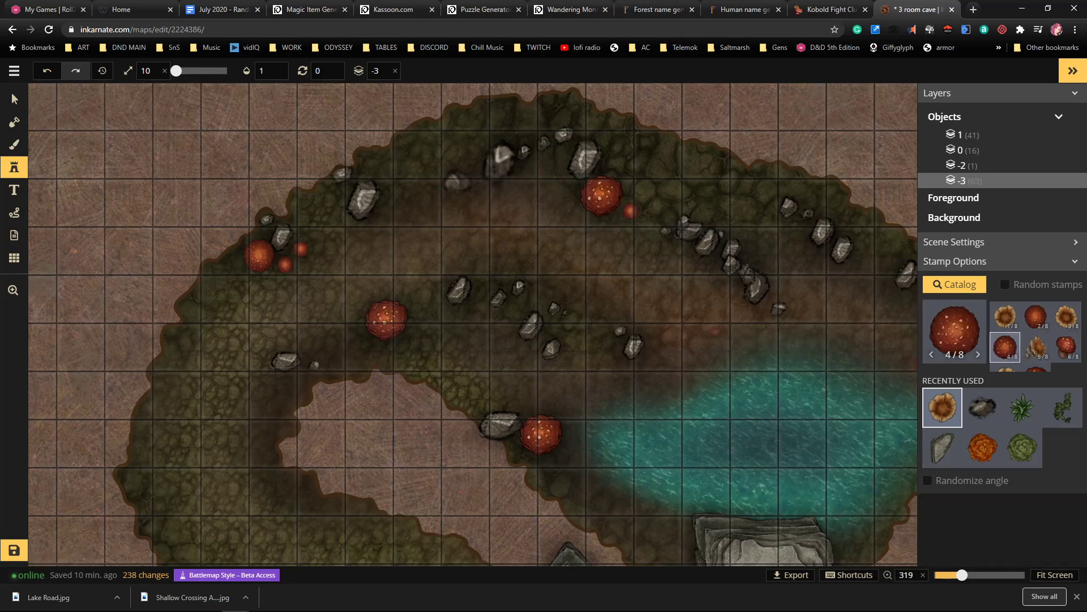
click(417, 335)
scroll(416, 335, up, 2)
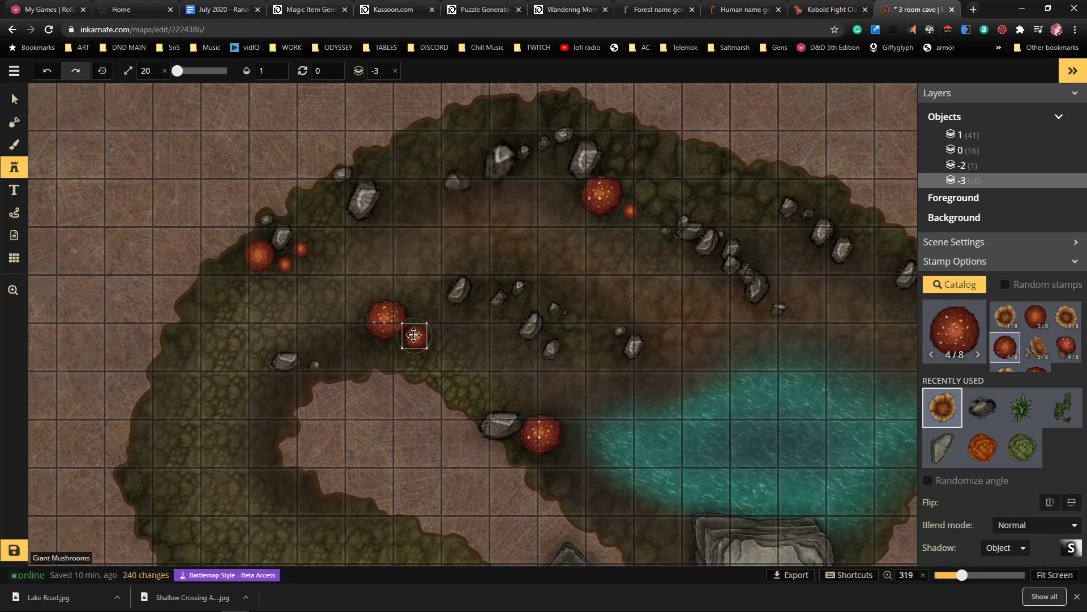
scroll(397, 289, down, 1)
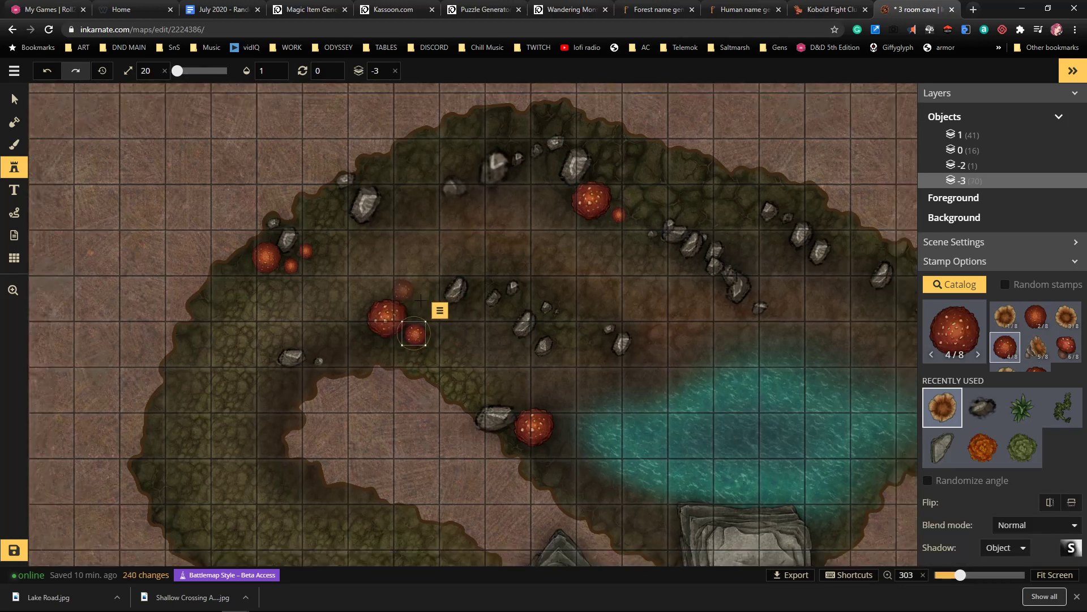
click(517, 400)
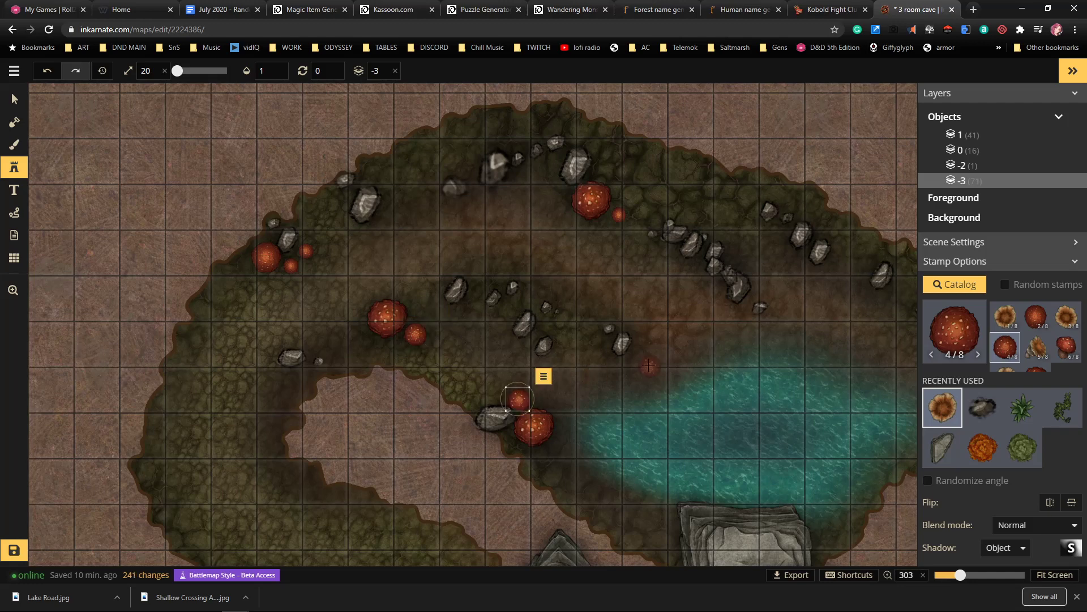
drag(806, 272, 604, 257)
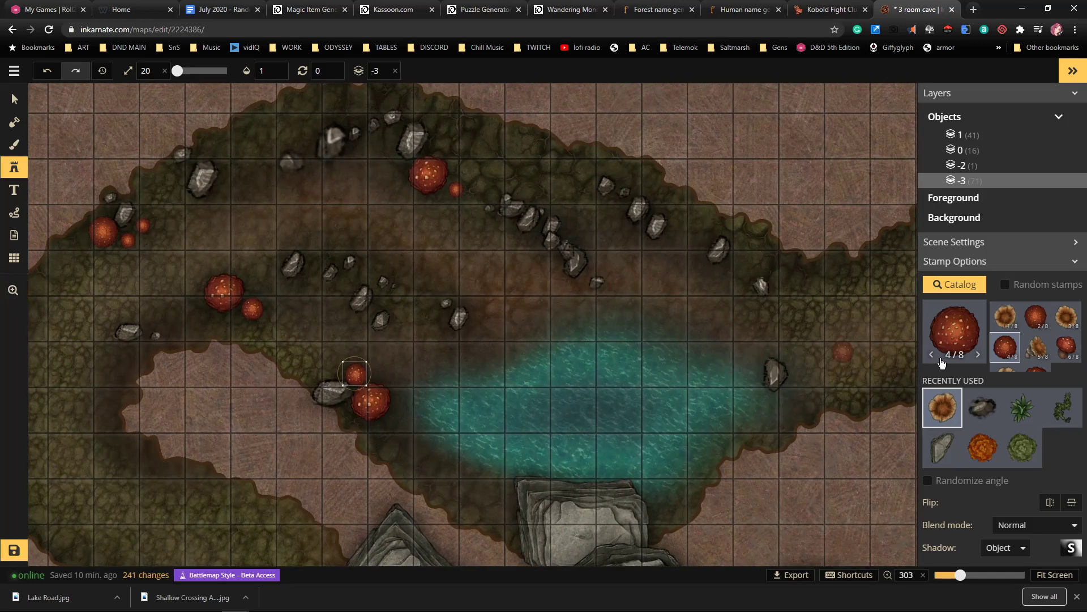
click(963, 318)
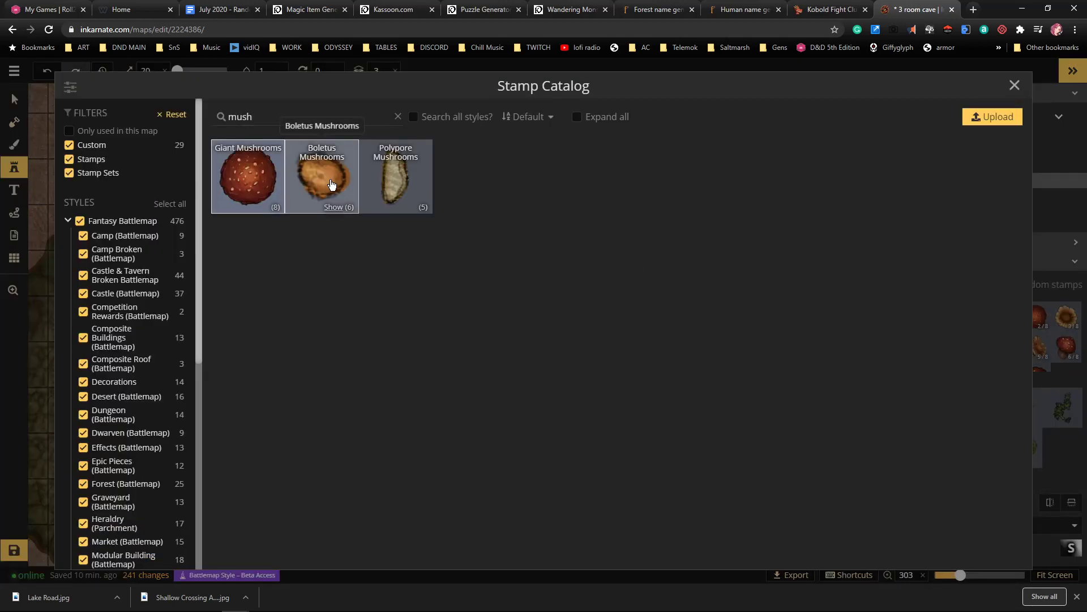
click(332, 184)
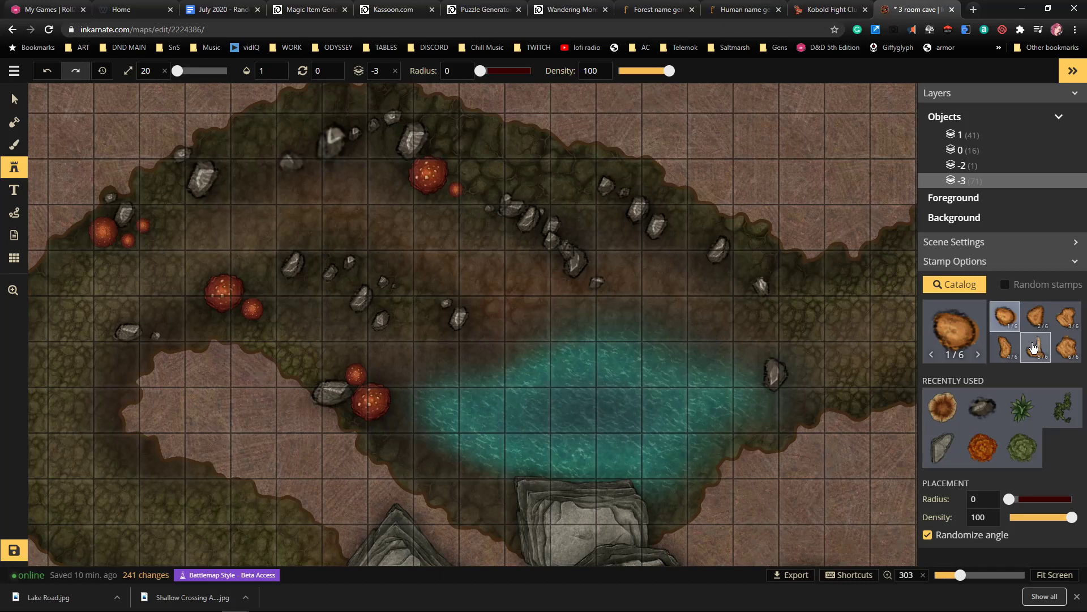
click(949, 321)
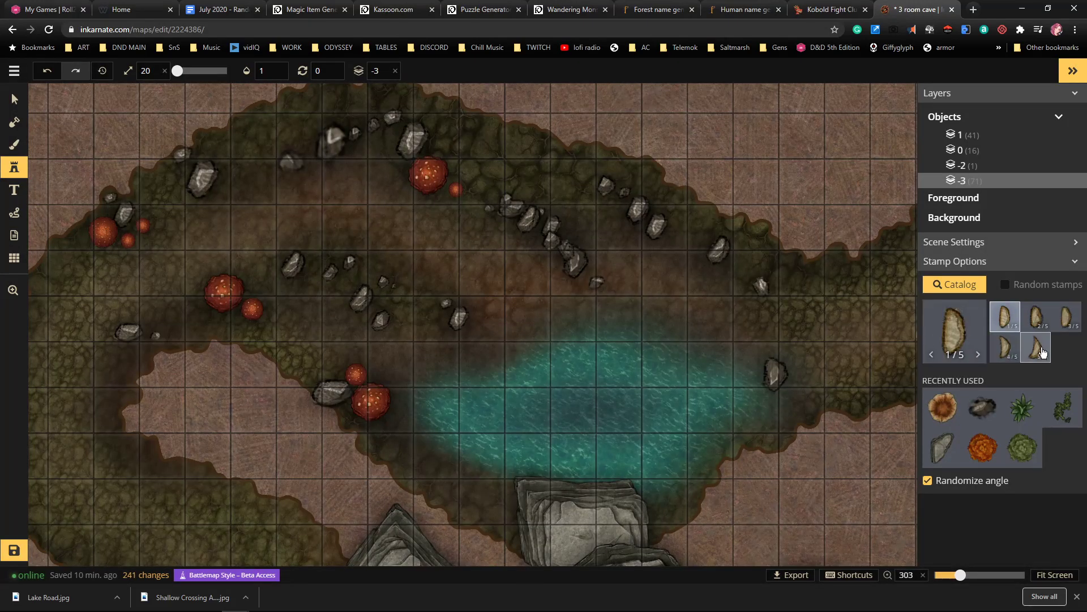
click(1065, 325)
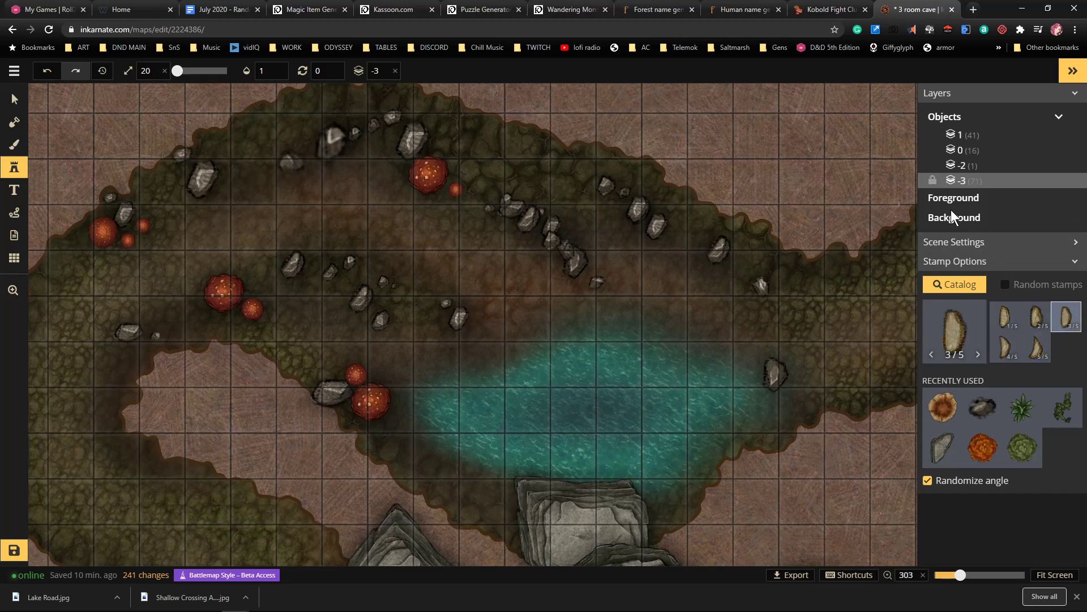
Clear the "mush" search in the stamp catalog and choose the Hay Piles stamp set
click(949, 327)
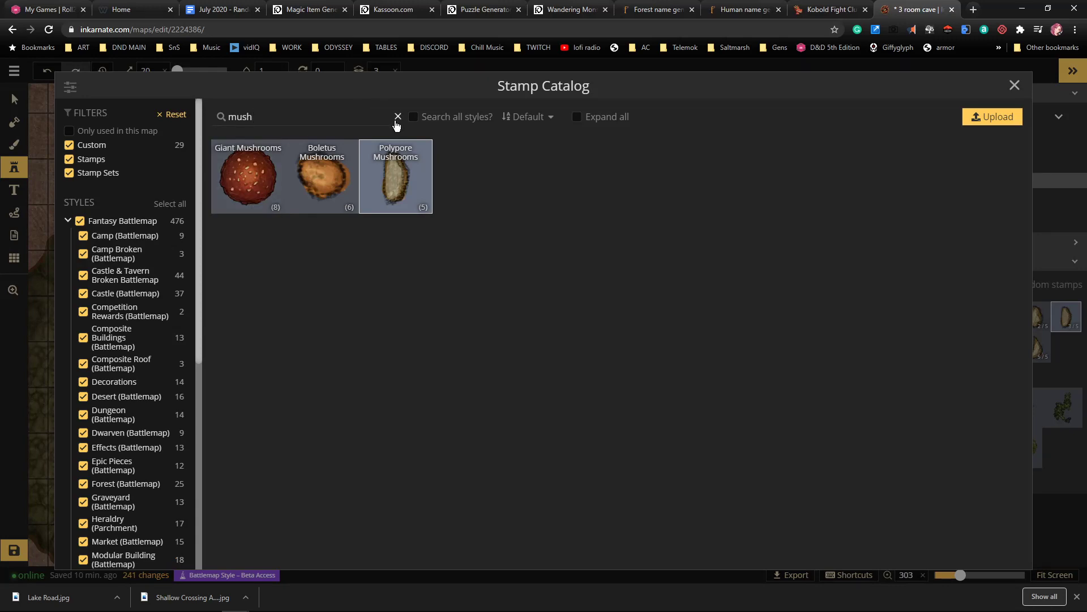
click(397, 118)
scroll(524, 309, down, 8)
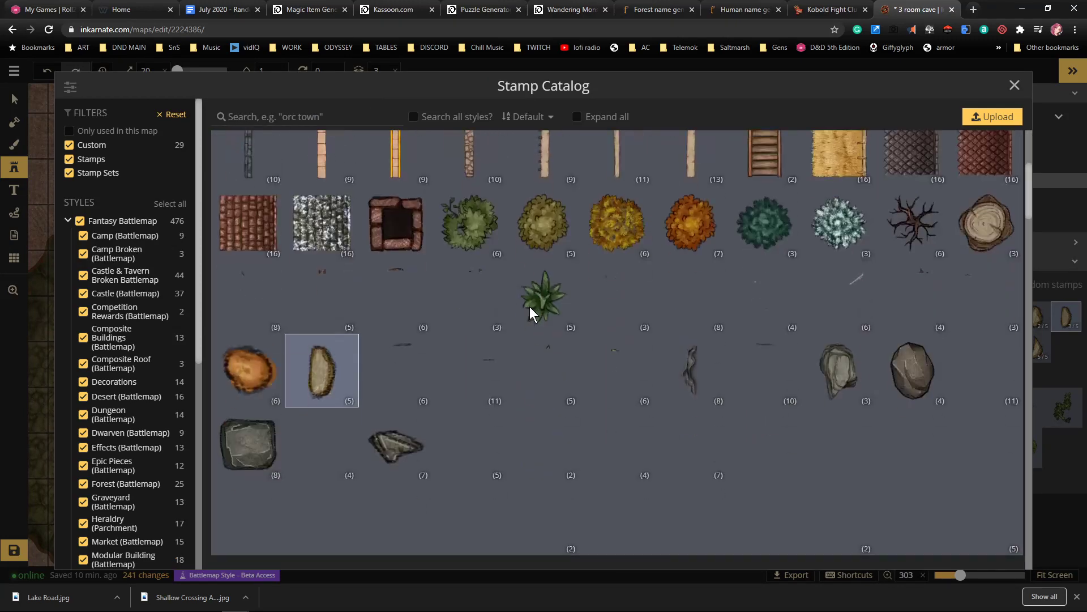
scroll(529, 307, down, 2)
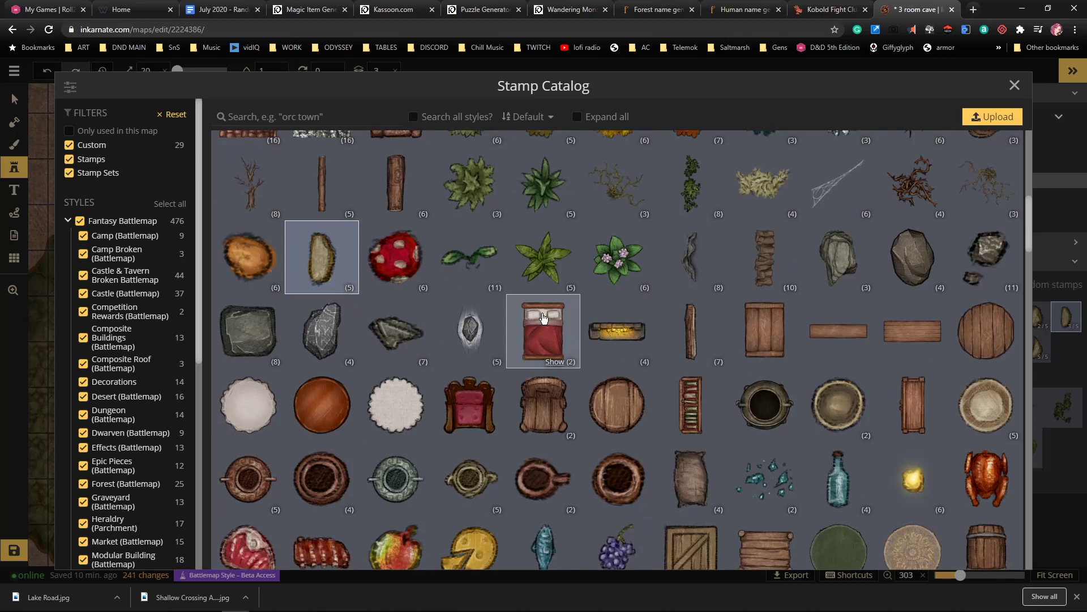
scroll(719, 332, up, 1)
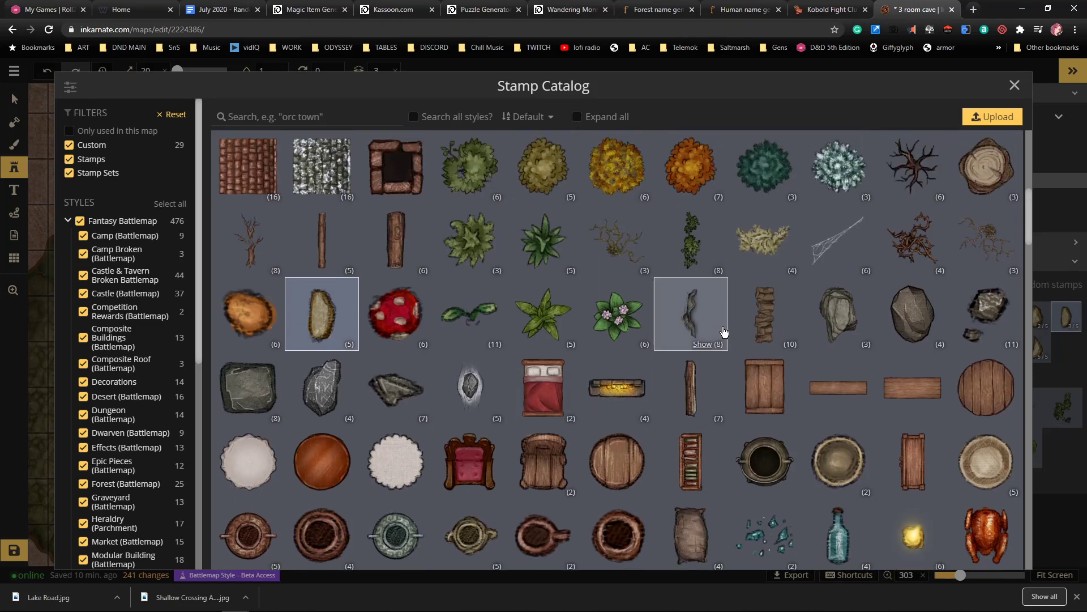
scroll(727, 332, down, 7)
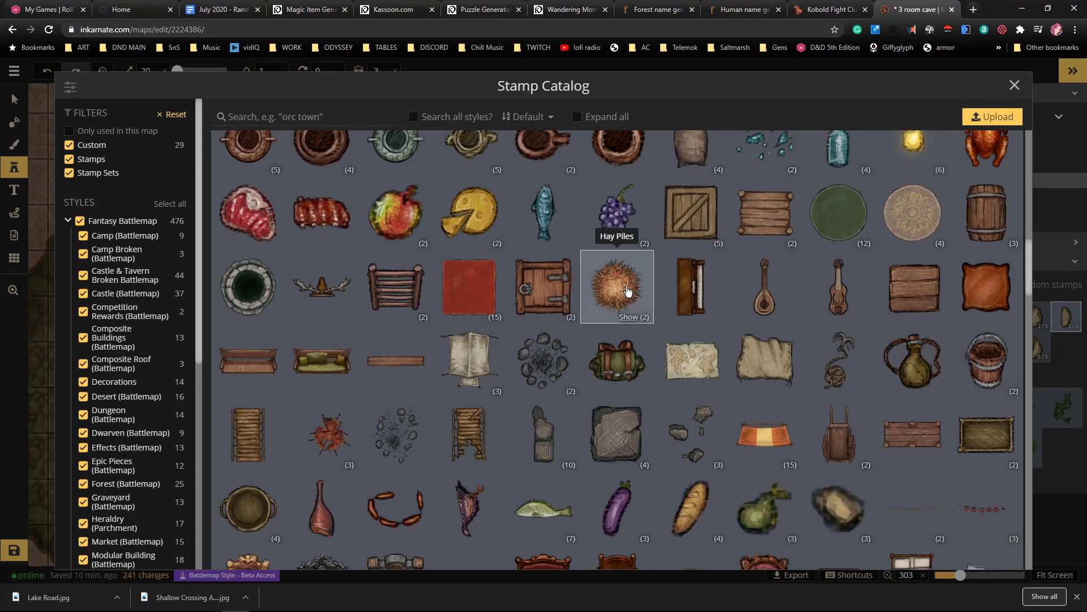
scroll(627, 290, down, 1)
scroll(620, 291, up, 1)
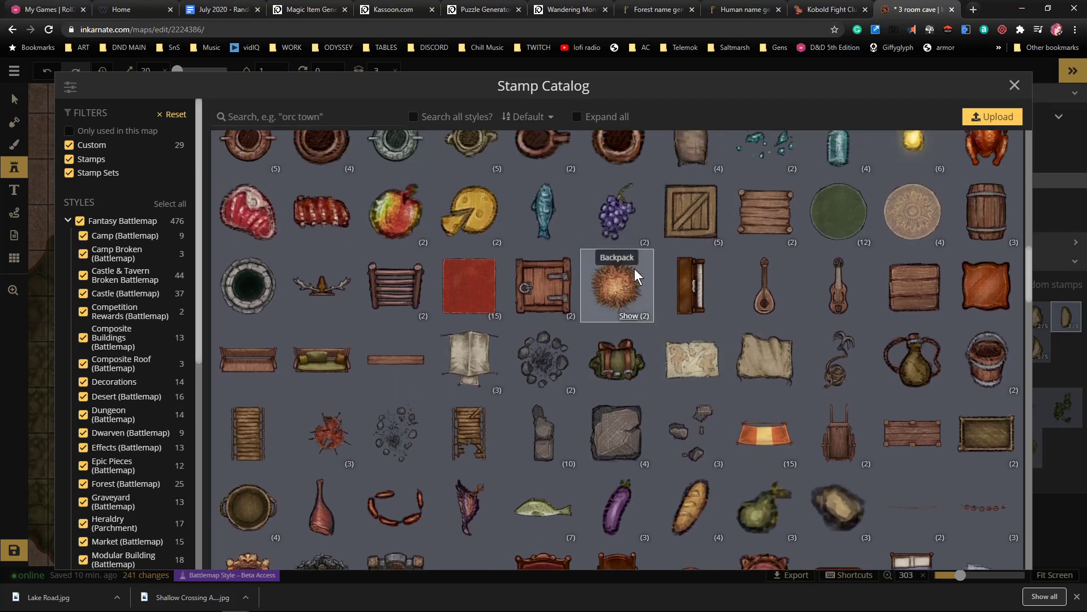
click(619, 291)
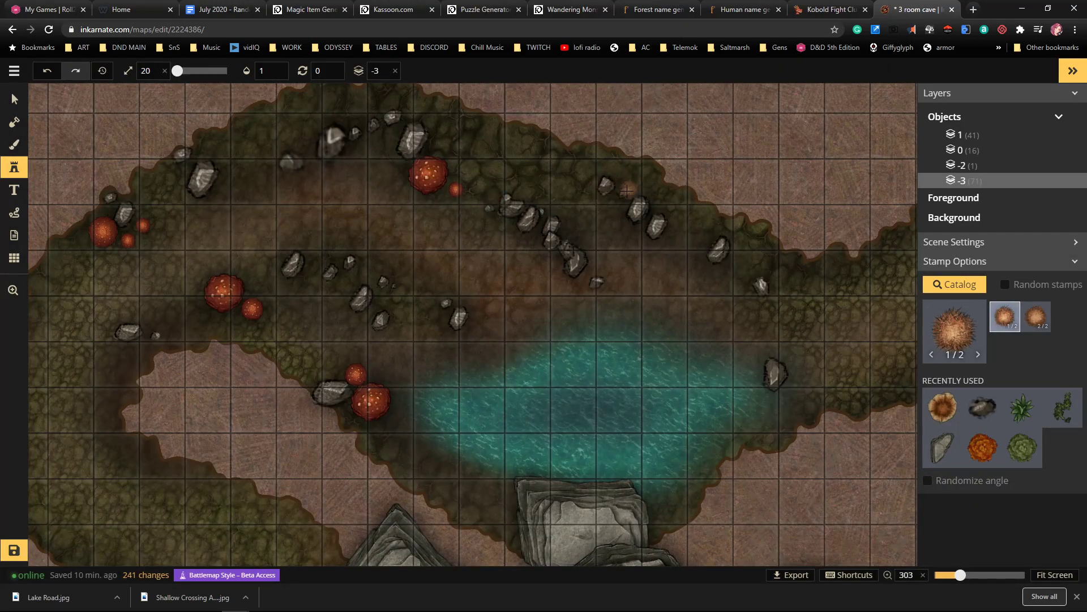
Stamp two overlapping hay piles in the alcove at the corridor's end: variant 2 at size 50 and variant 1 at size 80
click(1040, 320)
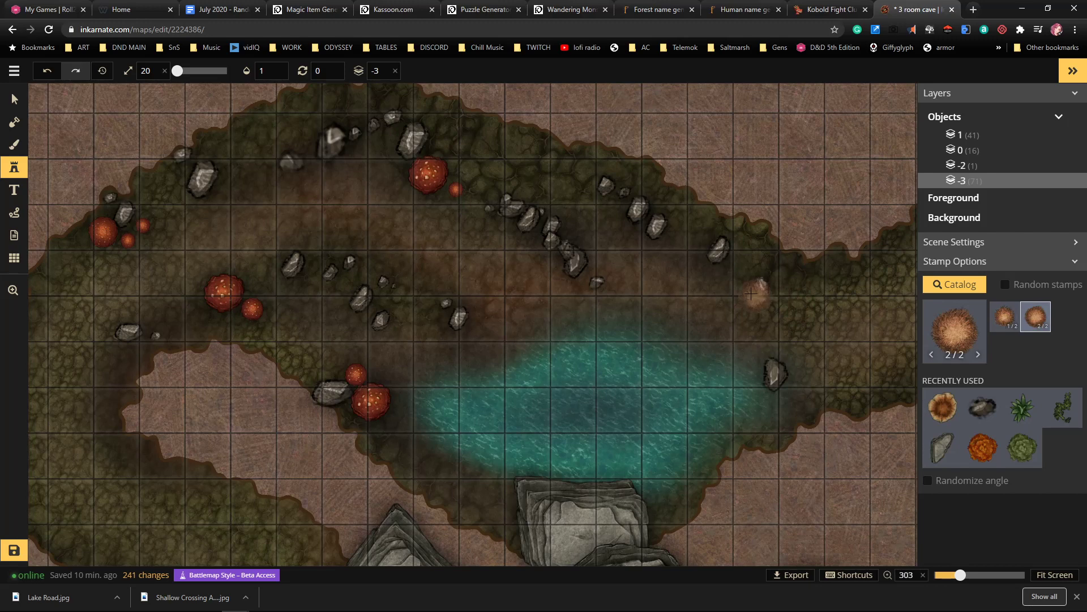
key(space)
drag(818, 218, 588, 269)
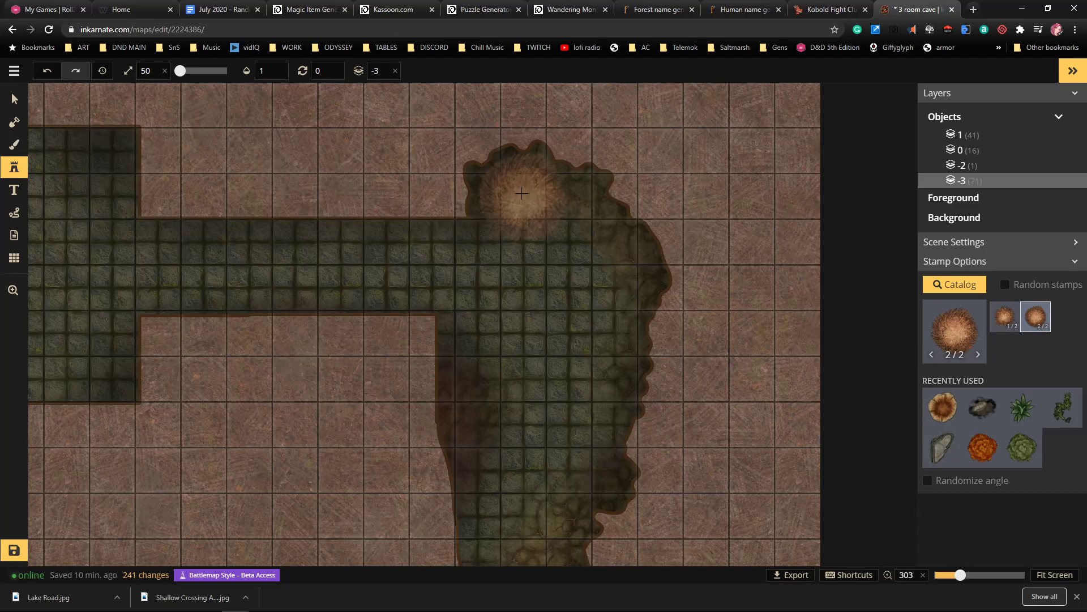
click(521, 202)
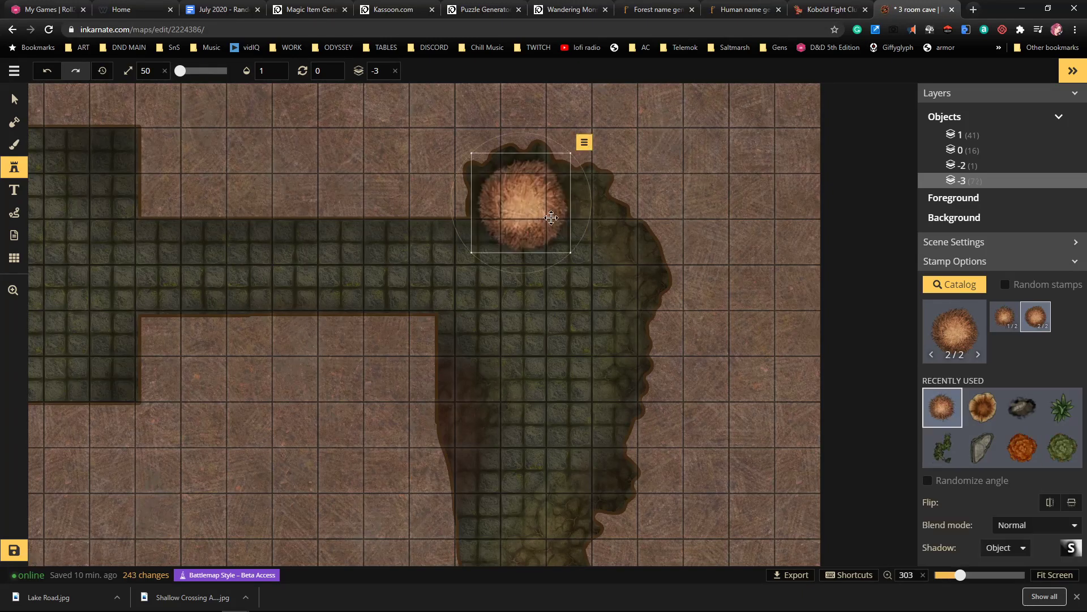
scroll(591, 258, down, 1)
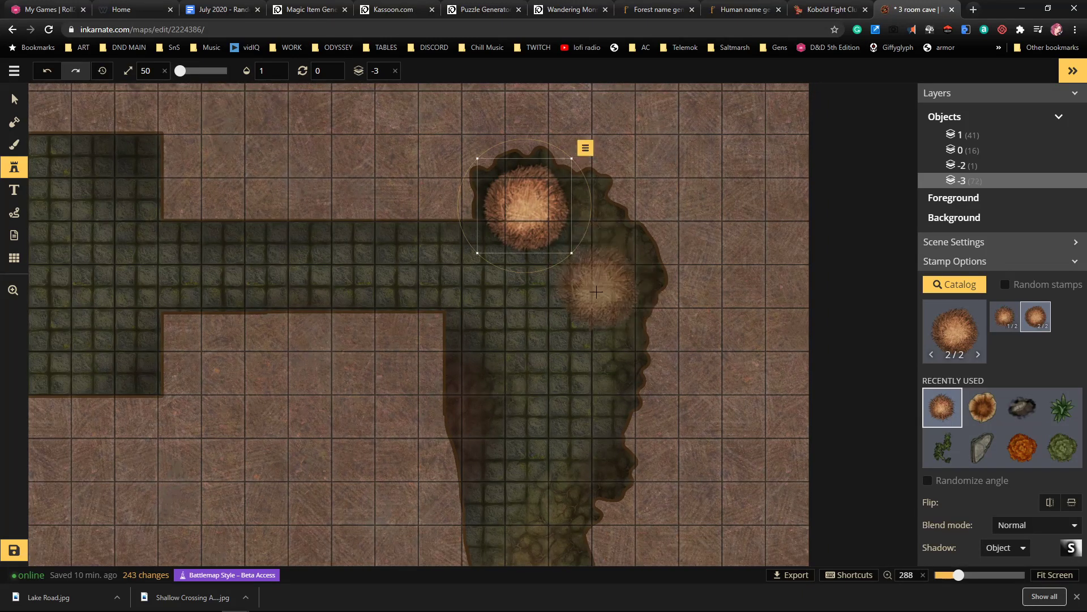
click(999, 324)
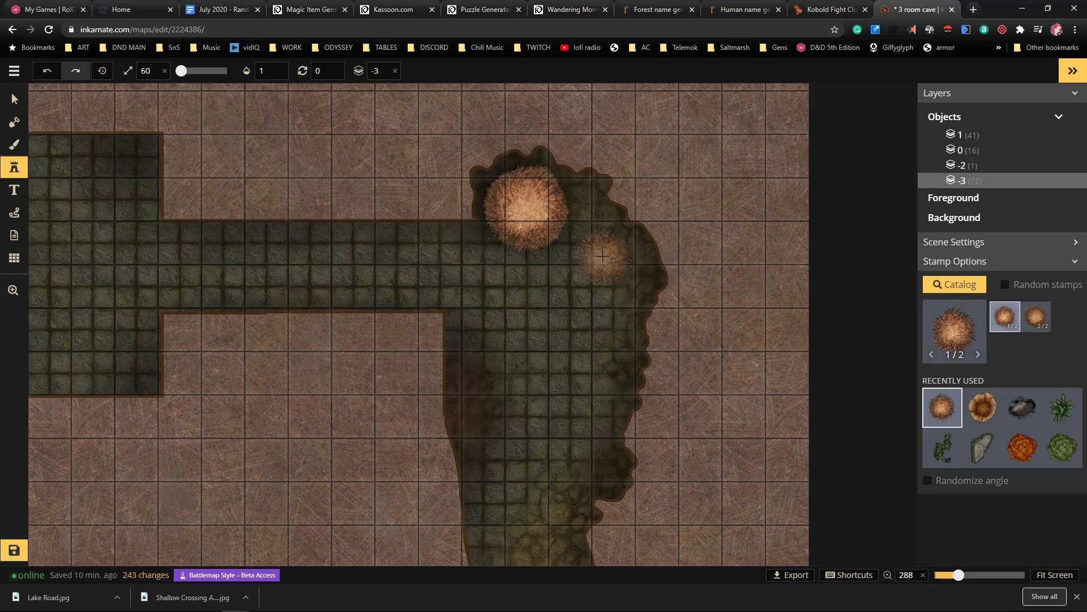
click(586, 233)
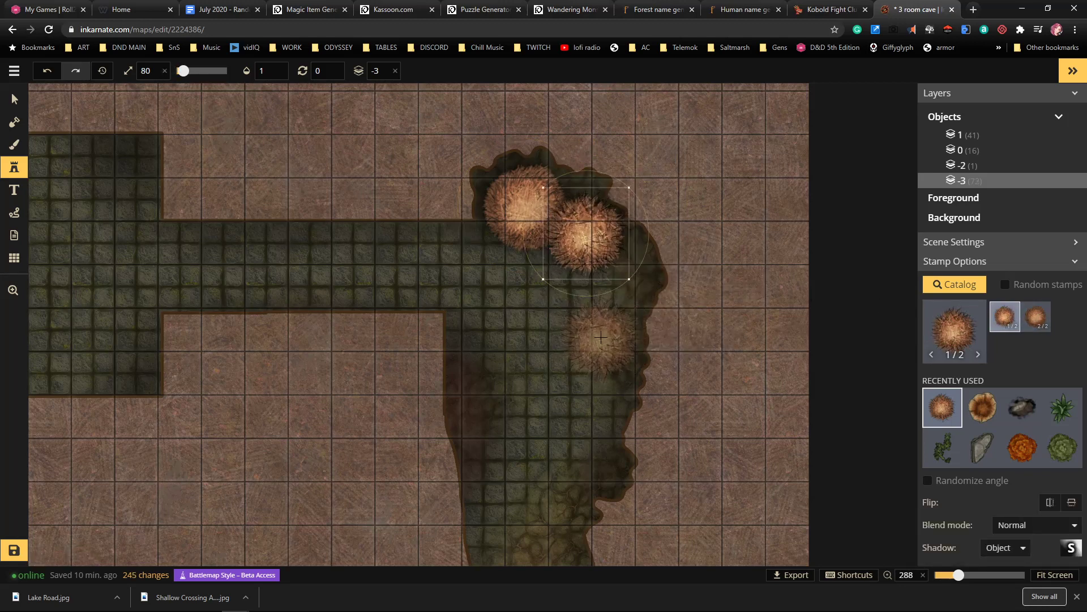
Stamp hay pile variant 2 at size 60 just below the two overlapping hay piles at the corridor's end
click(1033, 319)
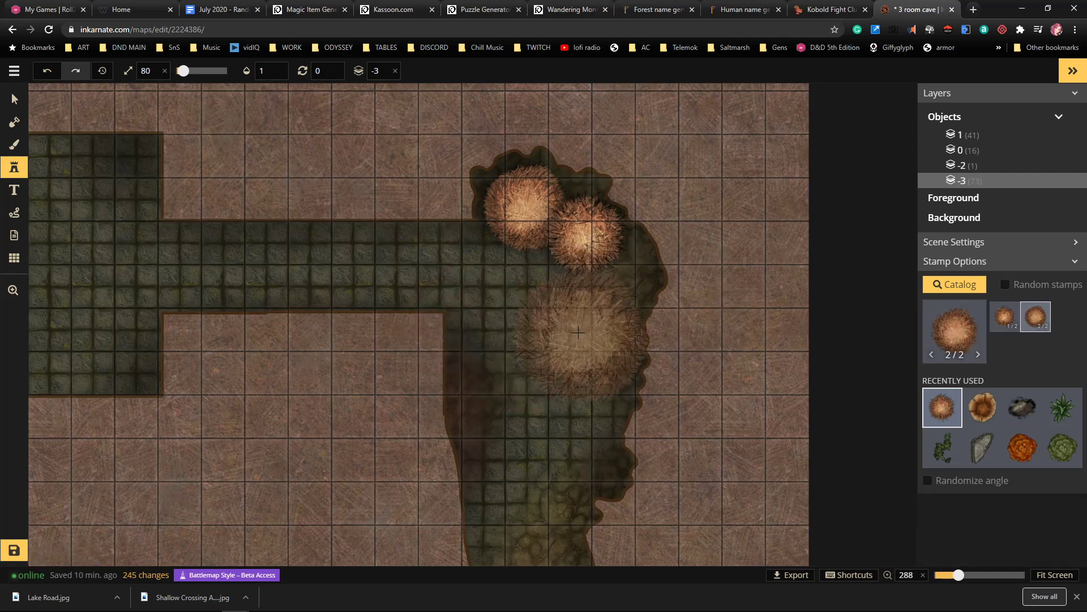
scroll(579, 328, down, 2)
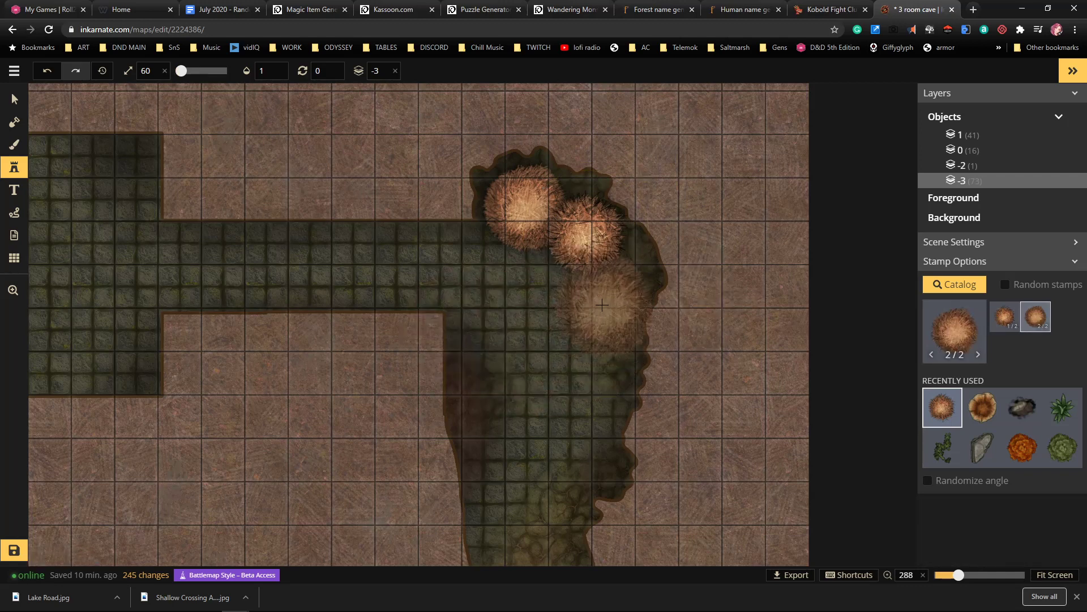
click(600, 308)
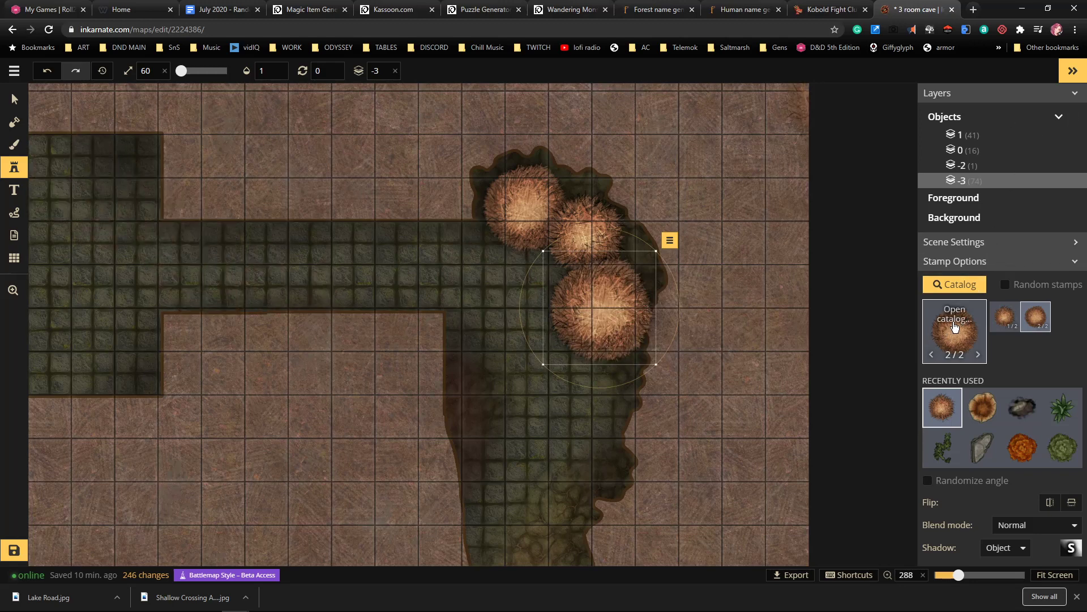
Choose the Ruined Stones stamp set and stamp variant 1 at size 70 near each of the square room's four corners
click(955, 326)
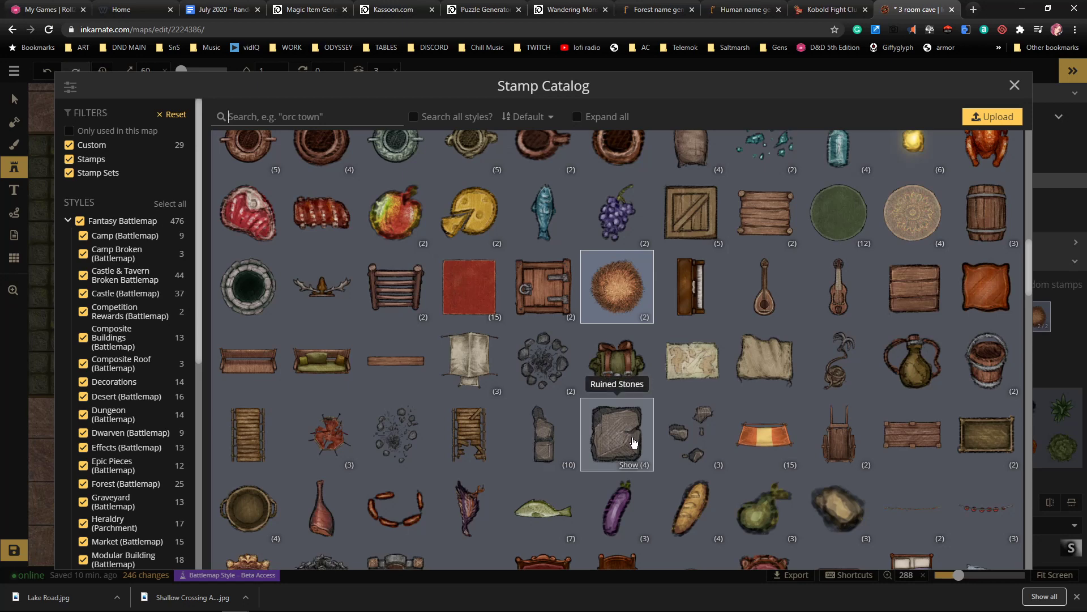
click(632, 442)
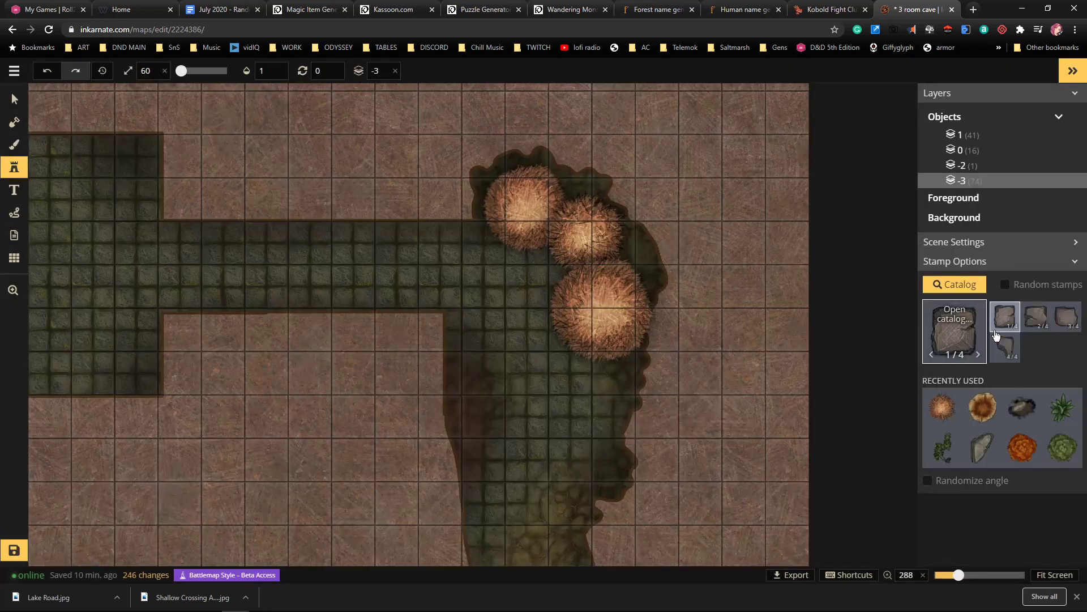
scroll(246, 267, up, 3)
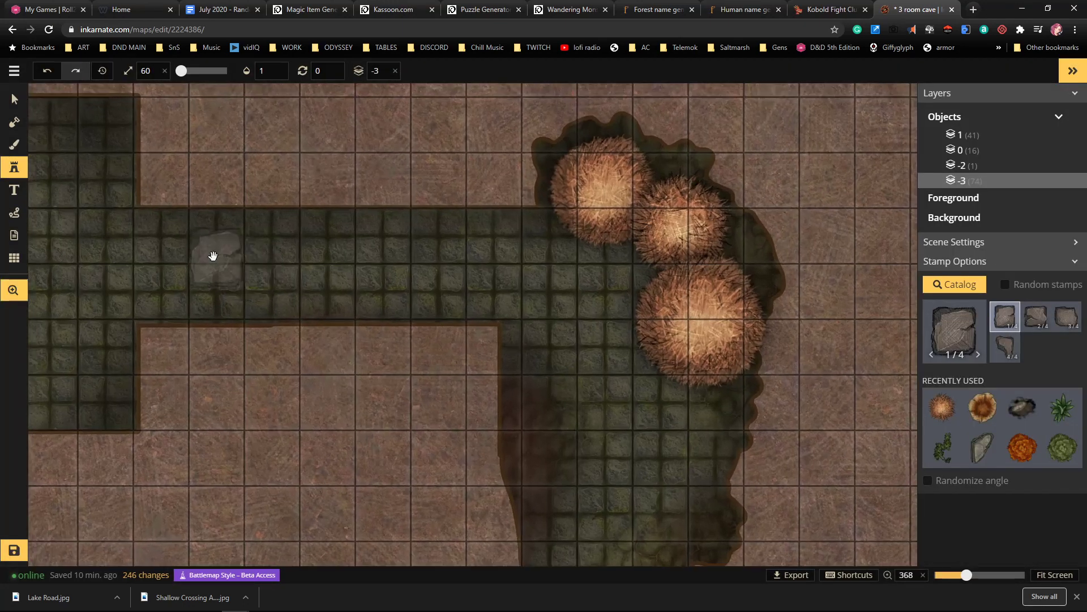
drag(214, 252, 614, 257)
scroll(469, 214, up, 1)
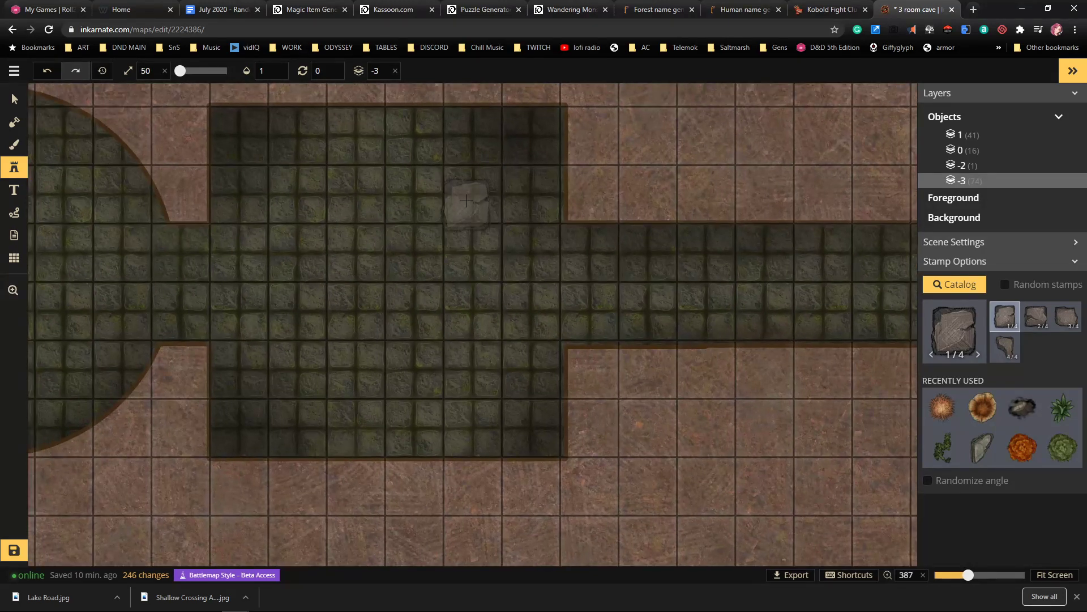
scroll(472, 192, up, 1)
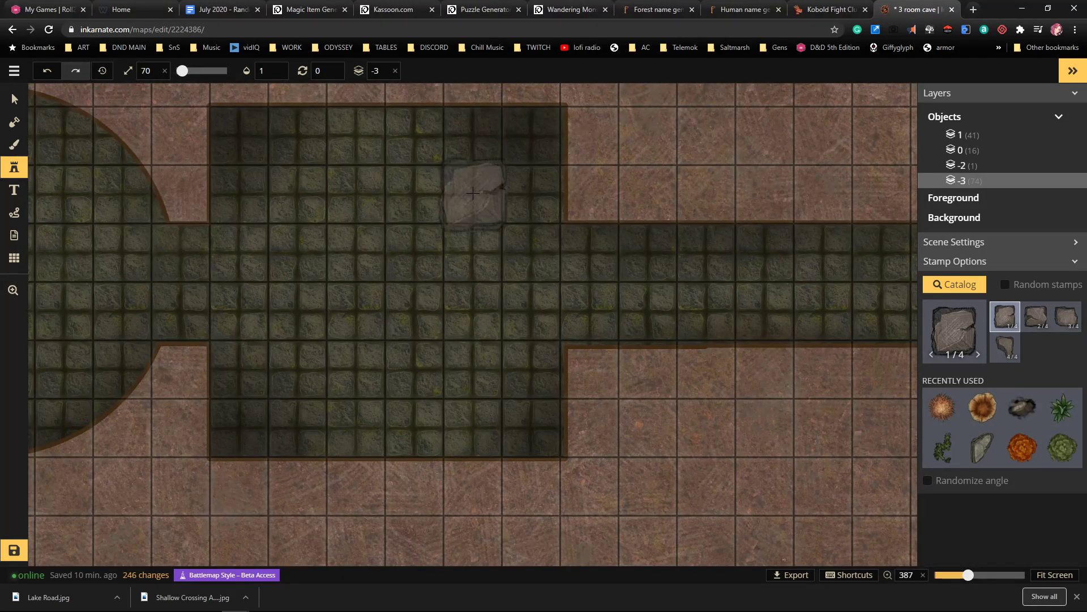
click(473, 193)
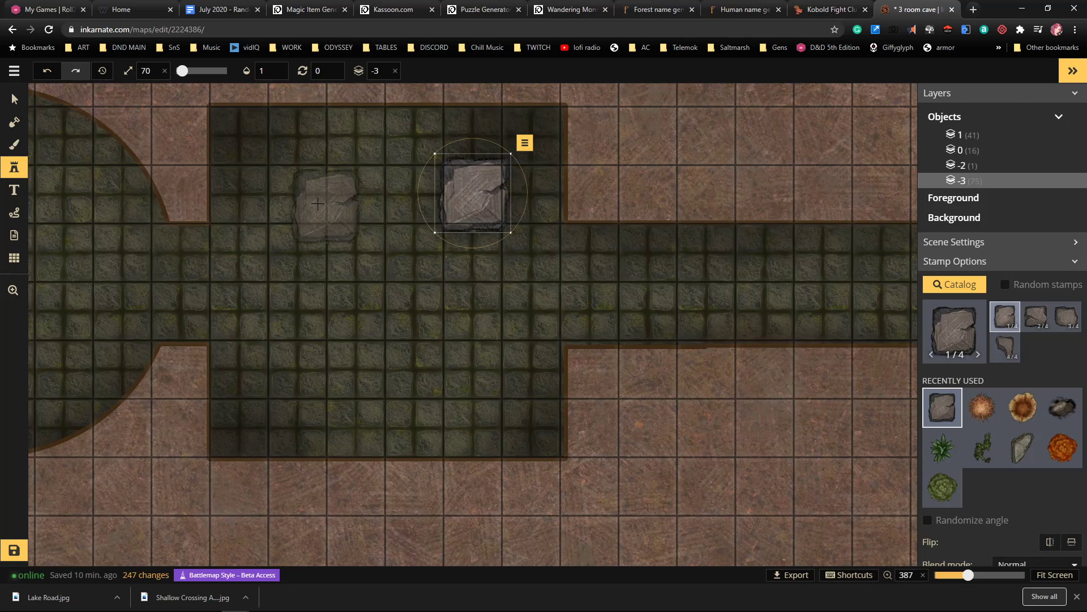
click(296, 194)
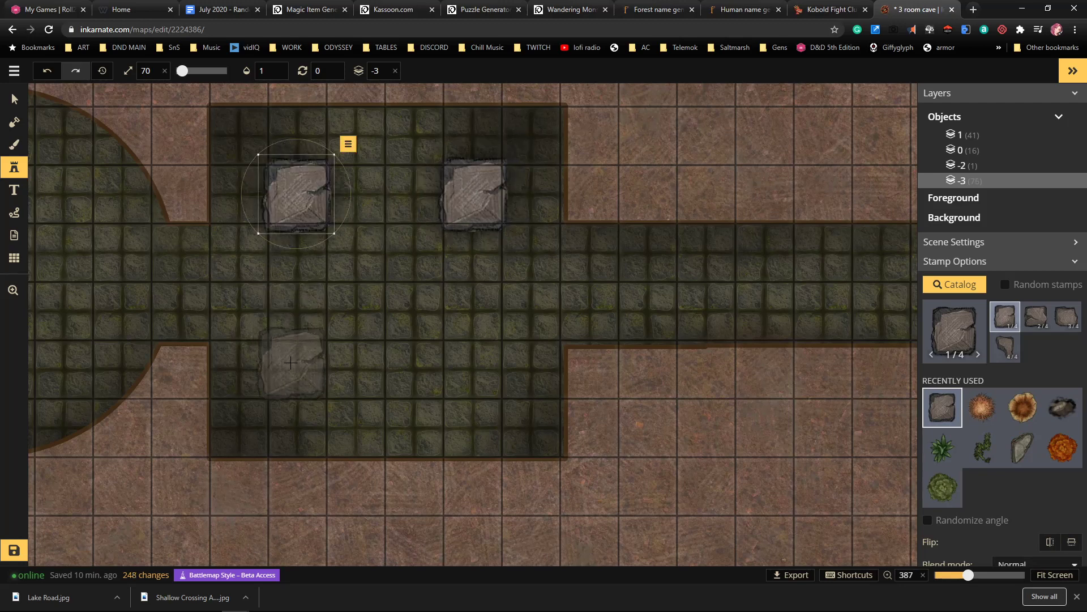
click(297, 370)
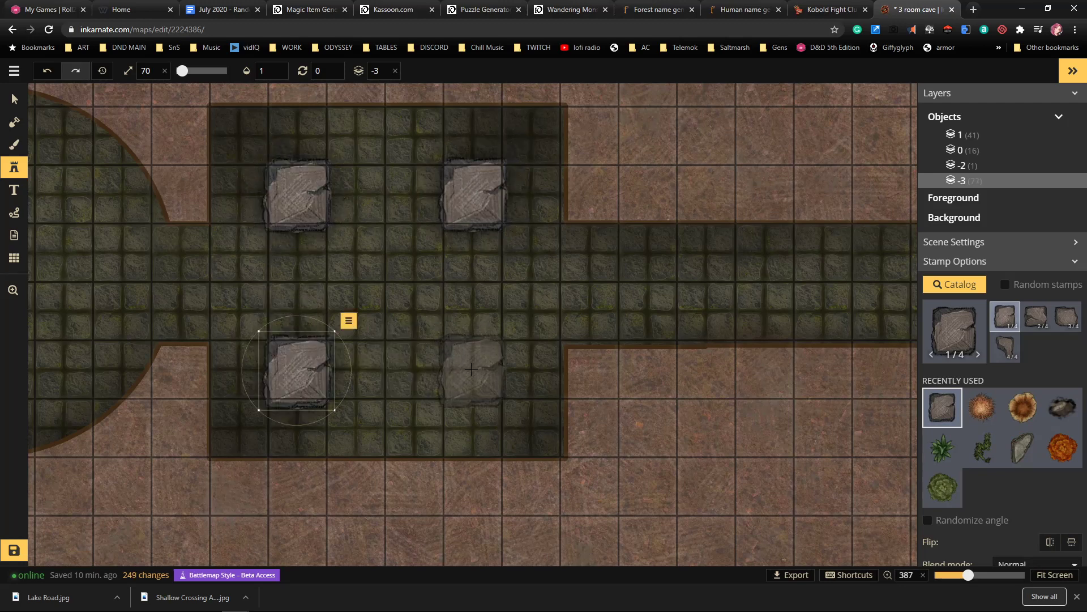
click(471, 369)
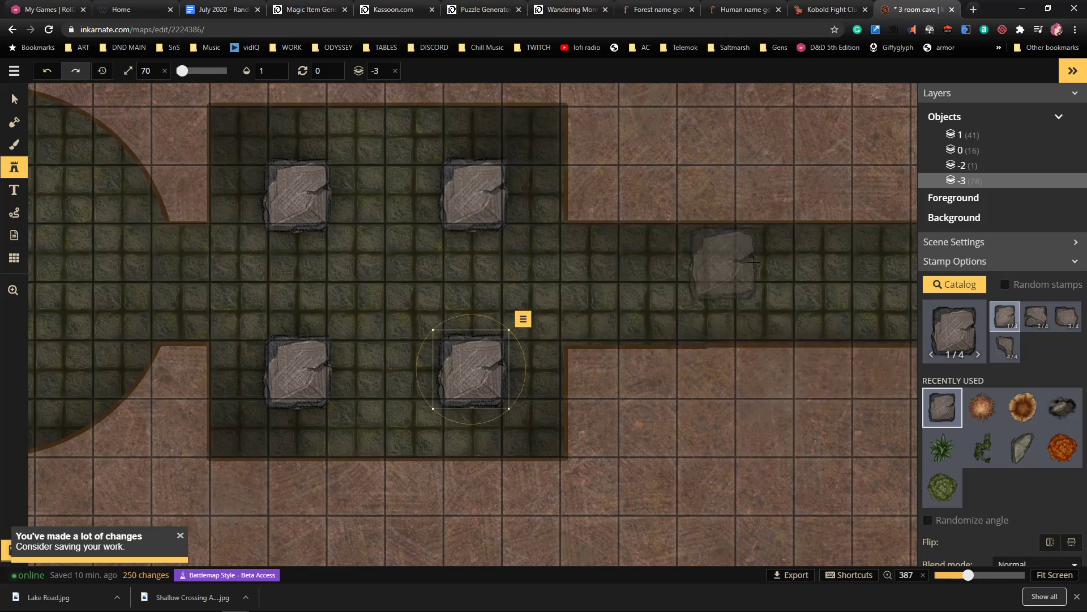
Search the stamp catalog for "mush" and choose the Giant Mushrooms stamp set
drag(771, 270, 660, 283)
scroll(659, 283, down, 10)
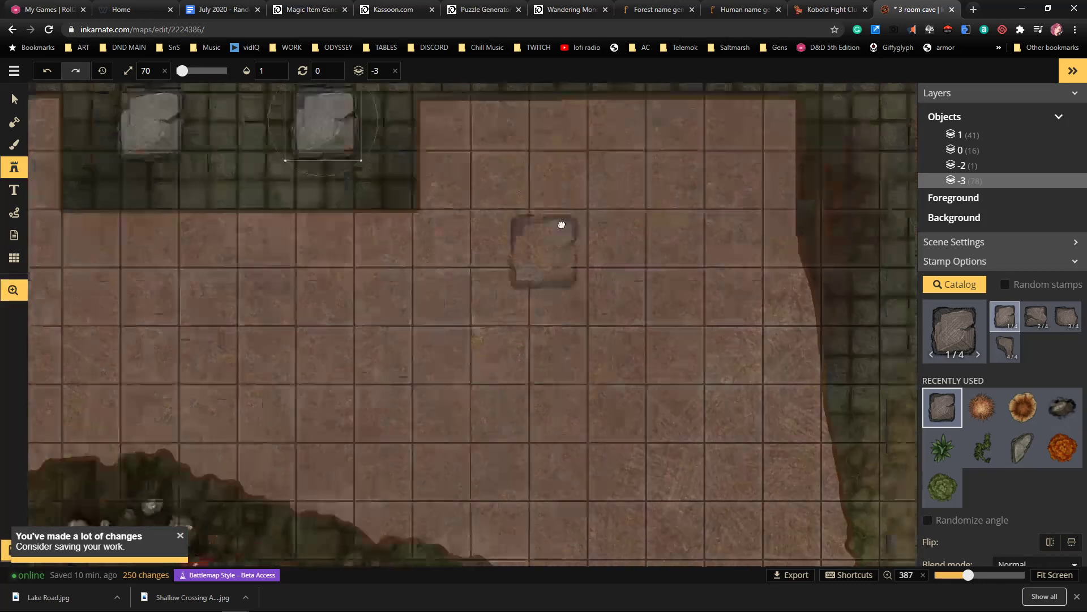
scroll(572, 158, down, 3)
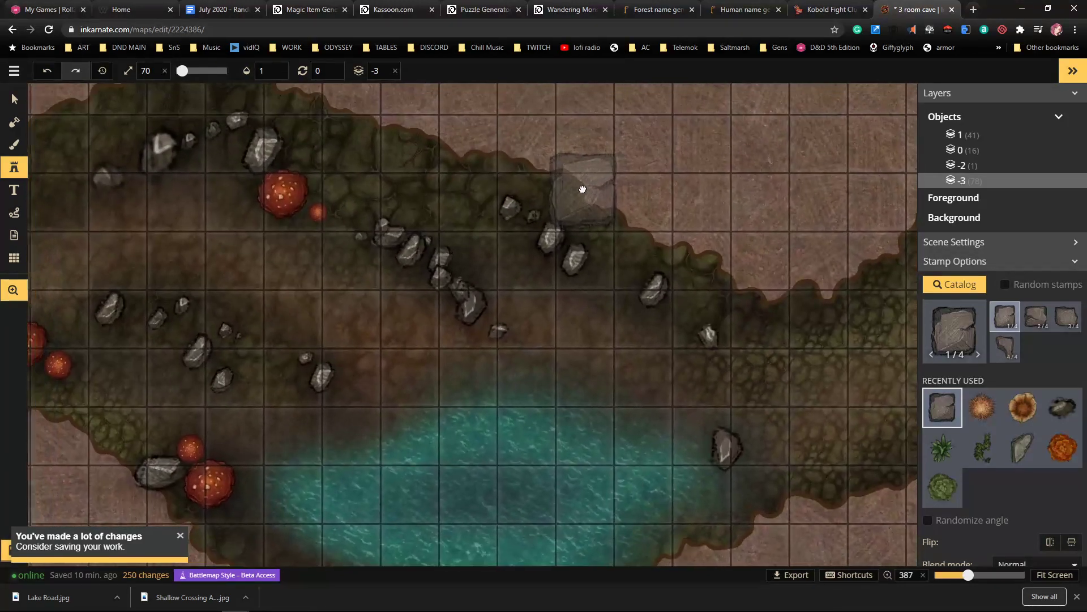
click(945, 416)
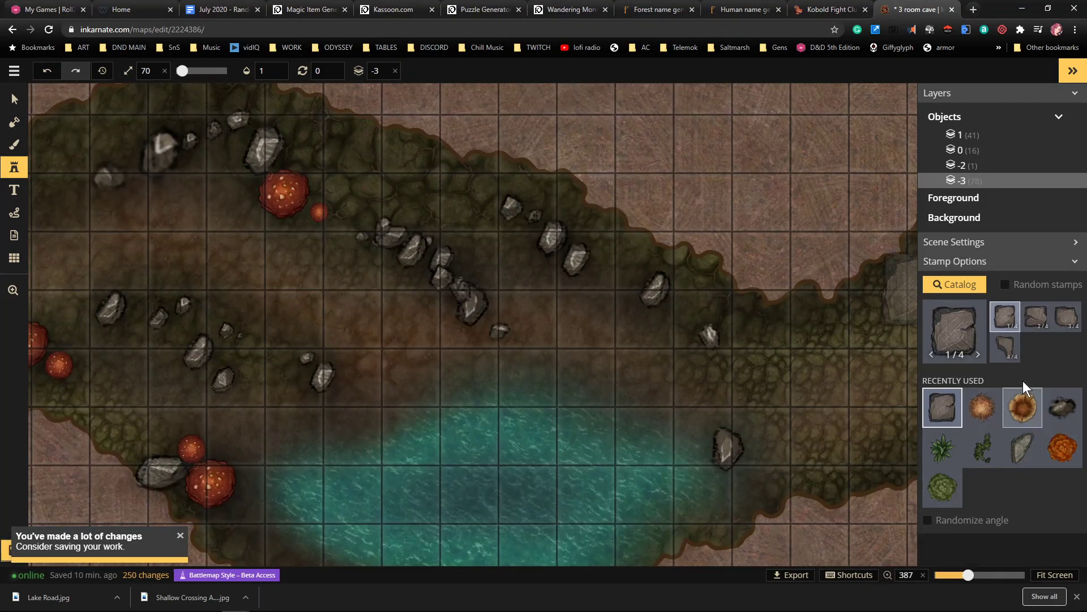
click(965, 342)
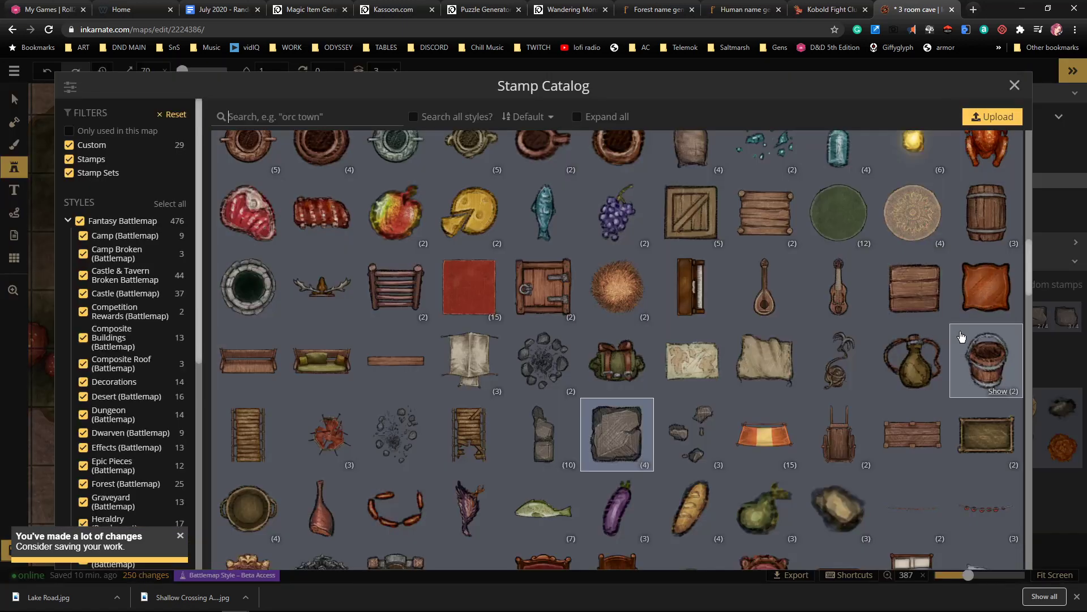
scroll(626, 312, up, 3)
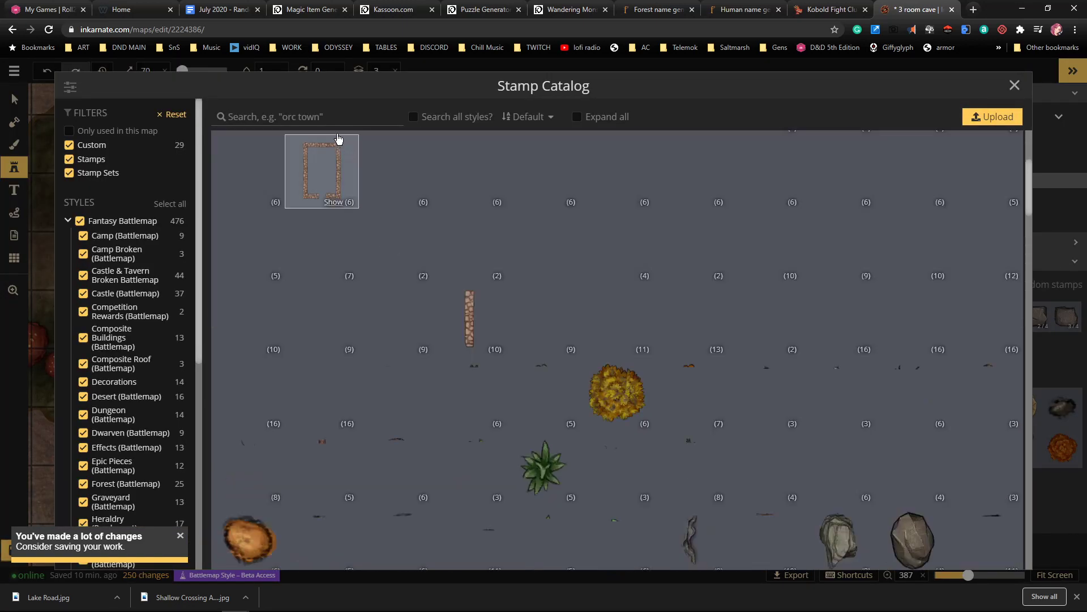
text(mush)
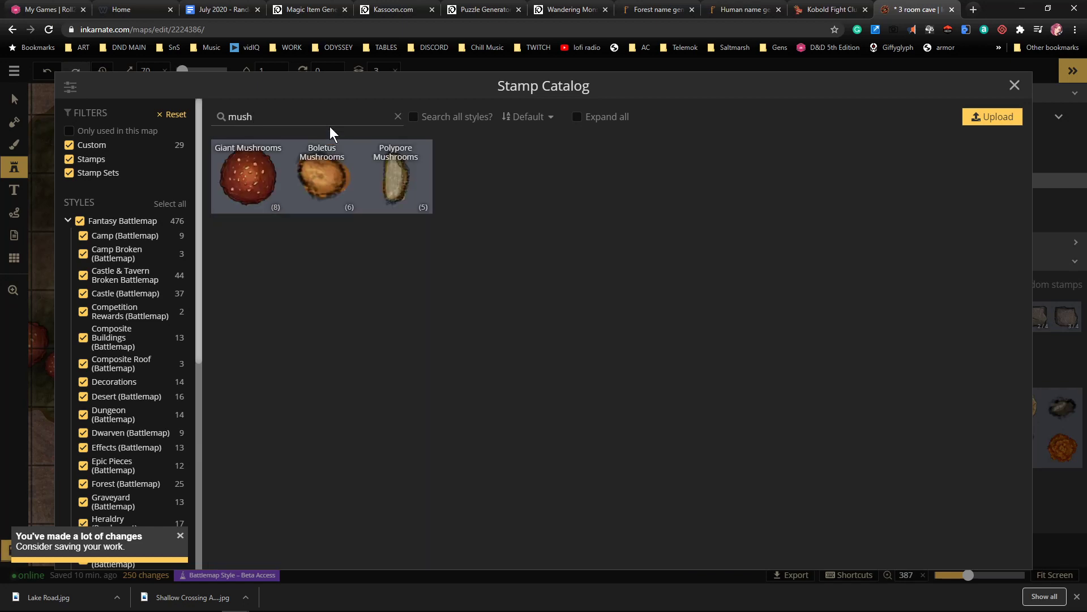
click(238, 184)
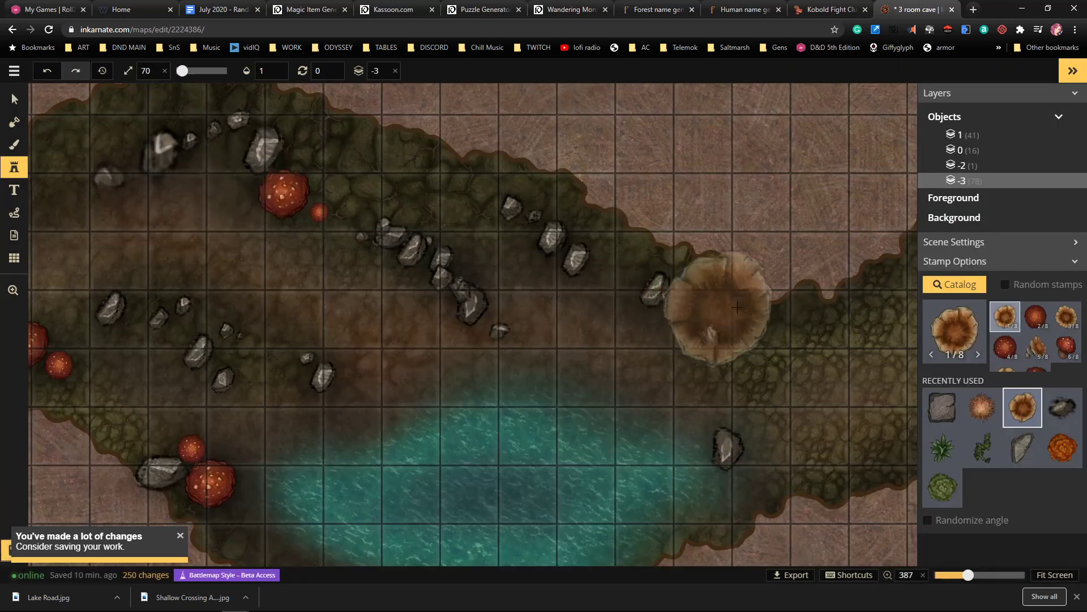
Stamp giant mushroom variant 4 at size 40 on the cave's northern edge east of the pool, with a size 20 one beside it
drag(794, 340, 562, 316)
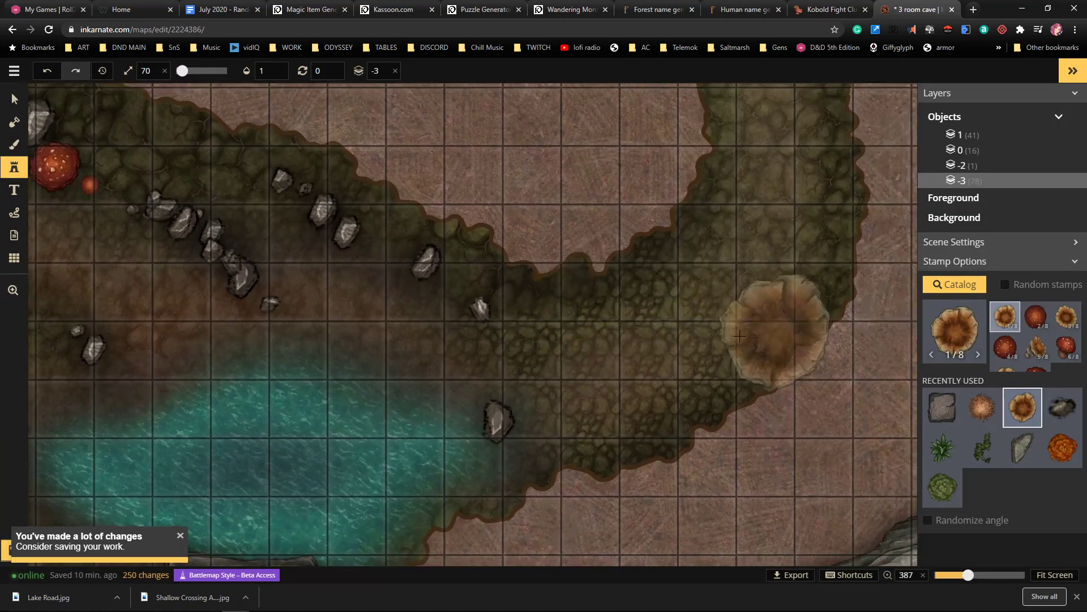
click(1005, 346)
scroll(577, 342, down, 6)
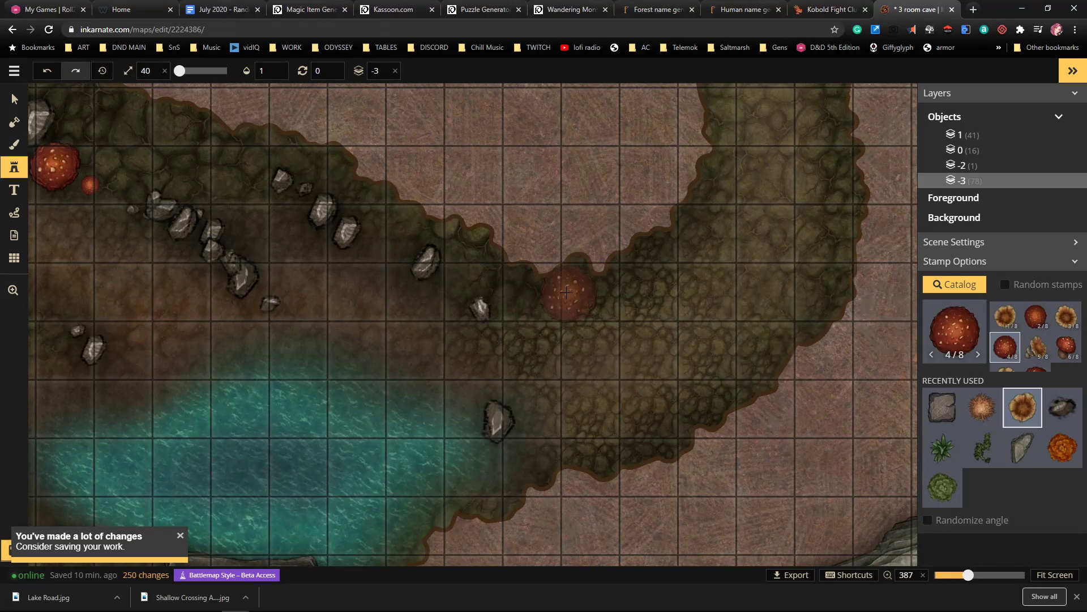
click(567, 291)
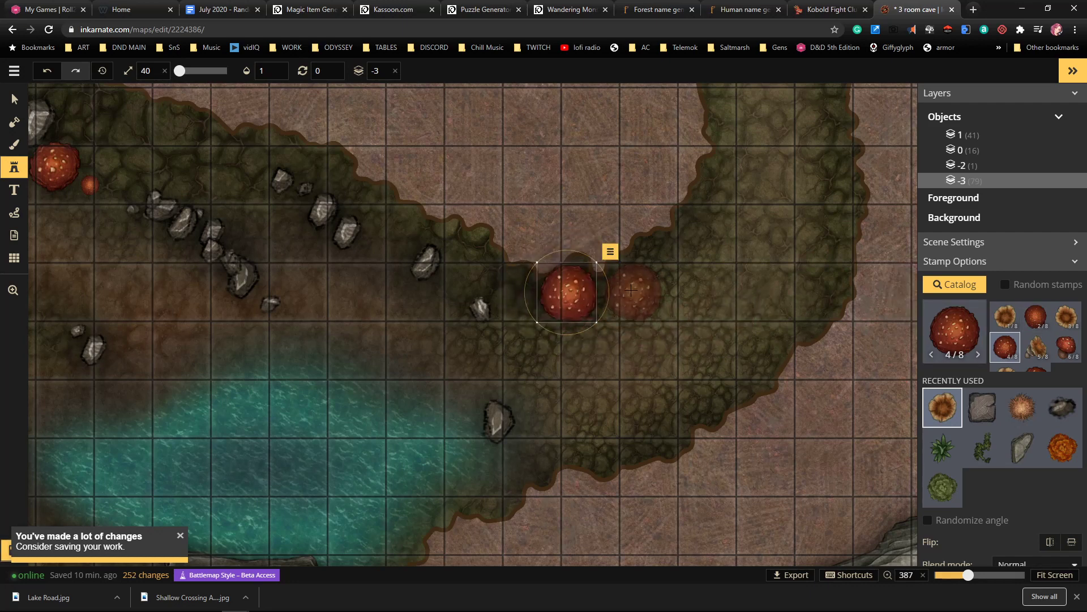
scroll(623, 288, down, 4)
click(606, 287)
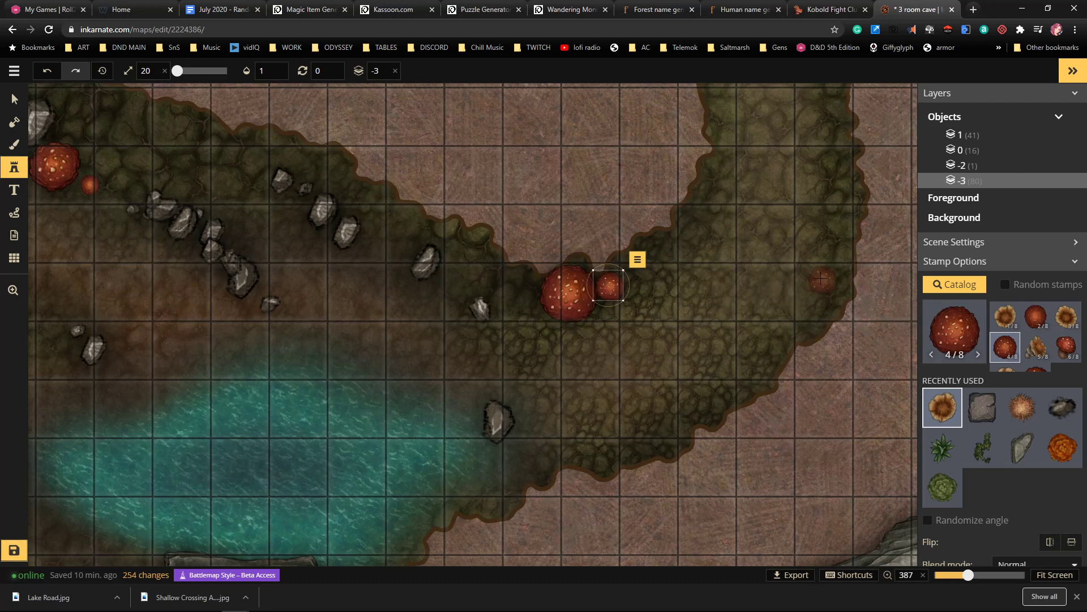
Stamp giant mushroom variants 4 and 8 at size 50, both rotated to 56, side by side along the passage's eastern wall
scroll(821, 278, up, 6)
click(821, 278)
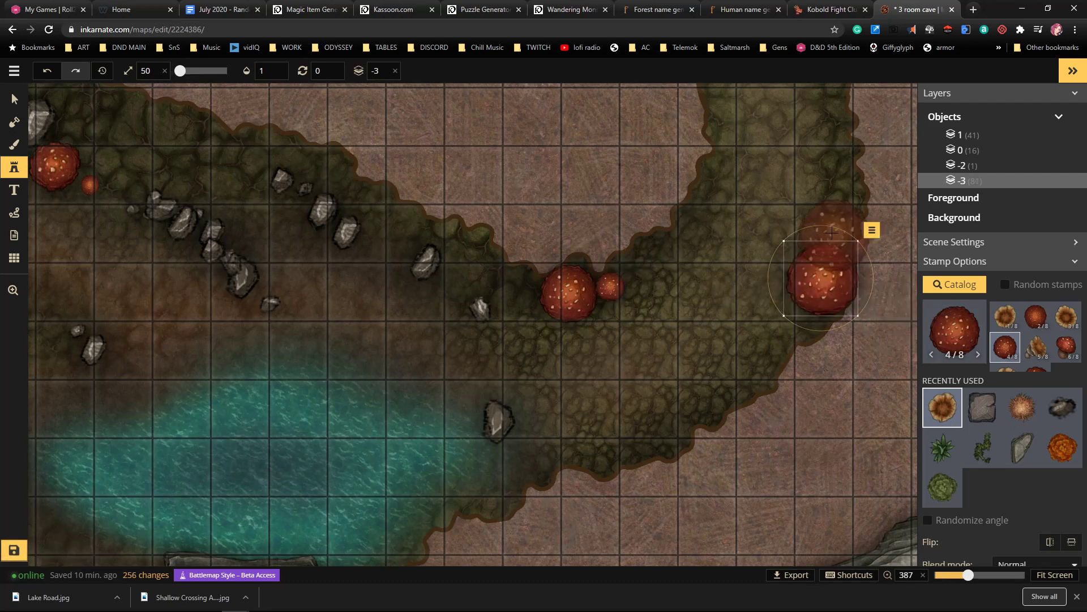
scroll(831, 232, down, 5)
scroll(1038, 342, down, 1)
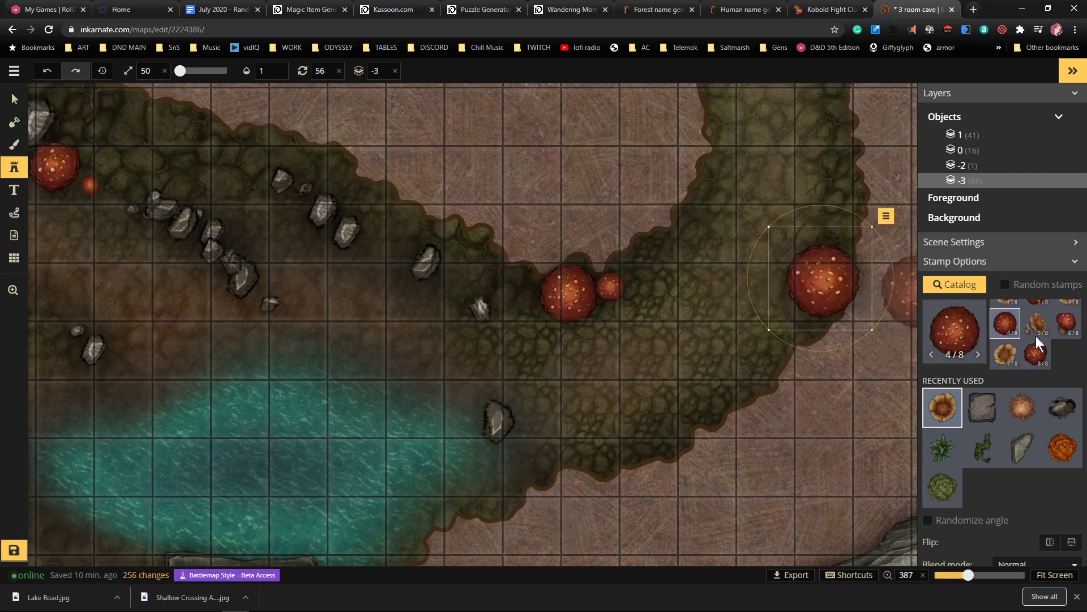
click(1036, 351)
click(786, 325)
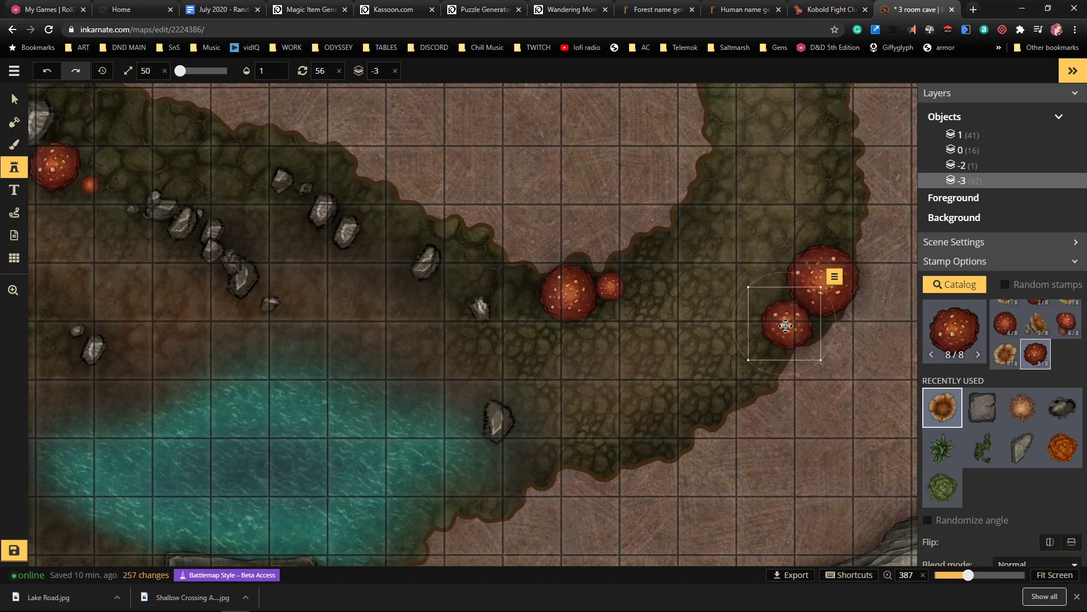
Search the stamp catalog for "wall" and choose the Ruined Walls stamp set
drag(668, 328, 784, 300)
scroll(640, 317, down, 5)
drag(606, 321, 552, 251)
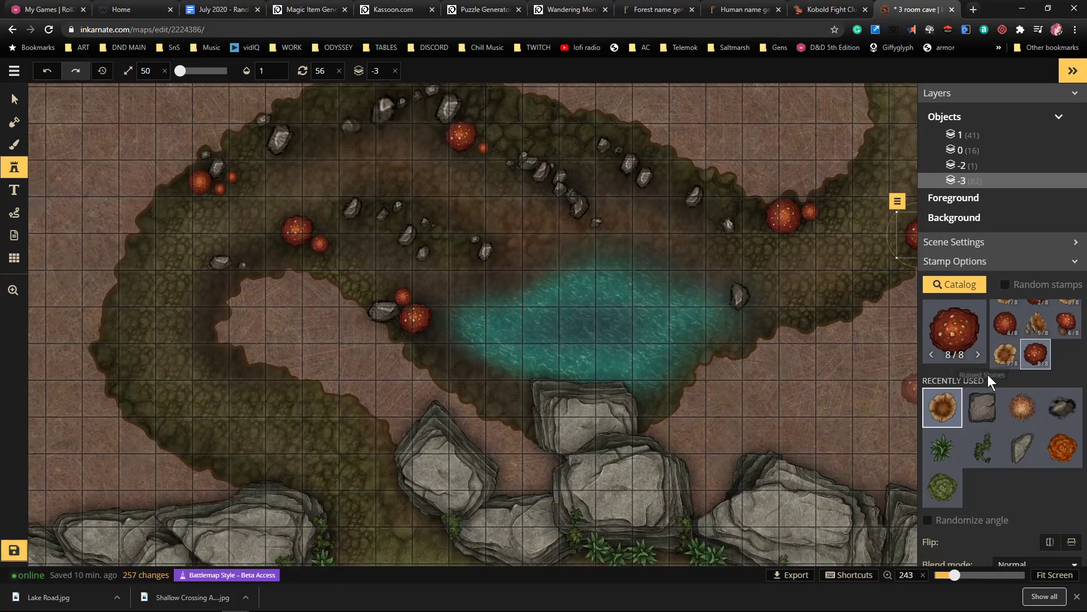
drag(745, 223, 573, 357)
key(space)
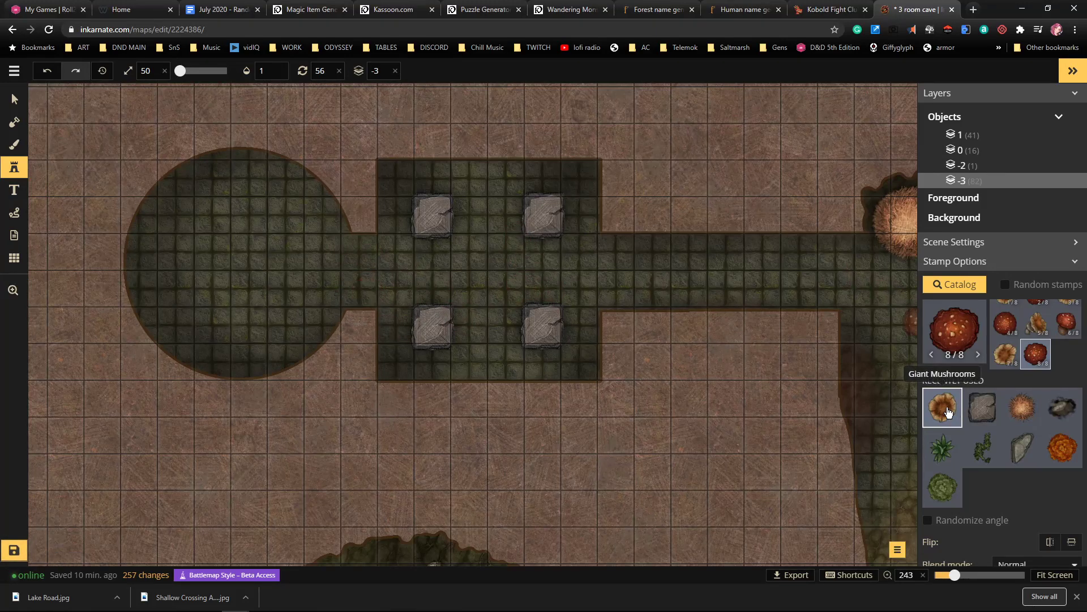
click(953, 334)
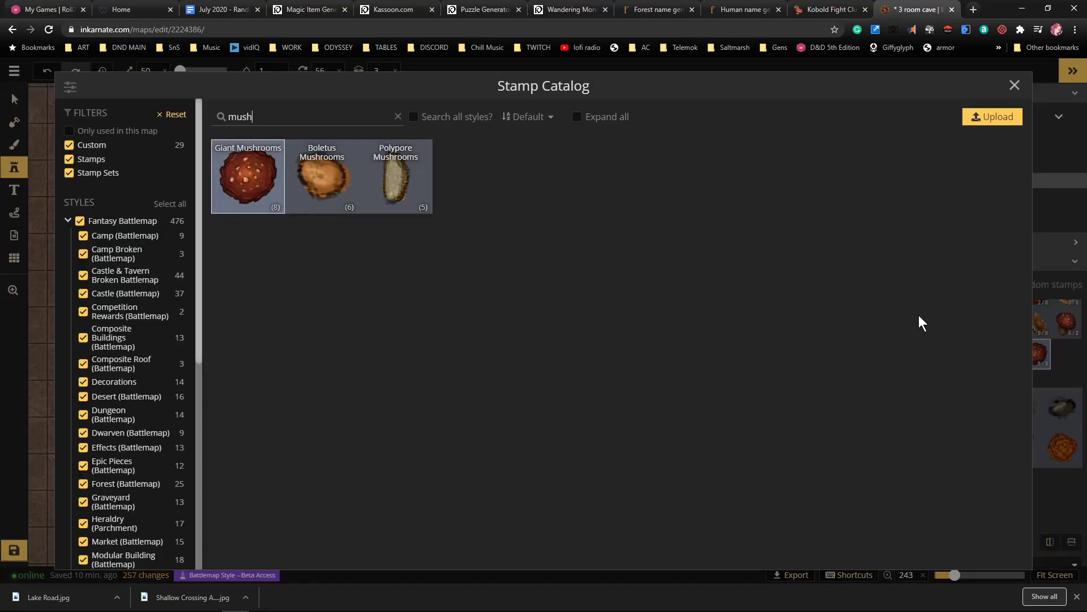
text(wall)
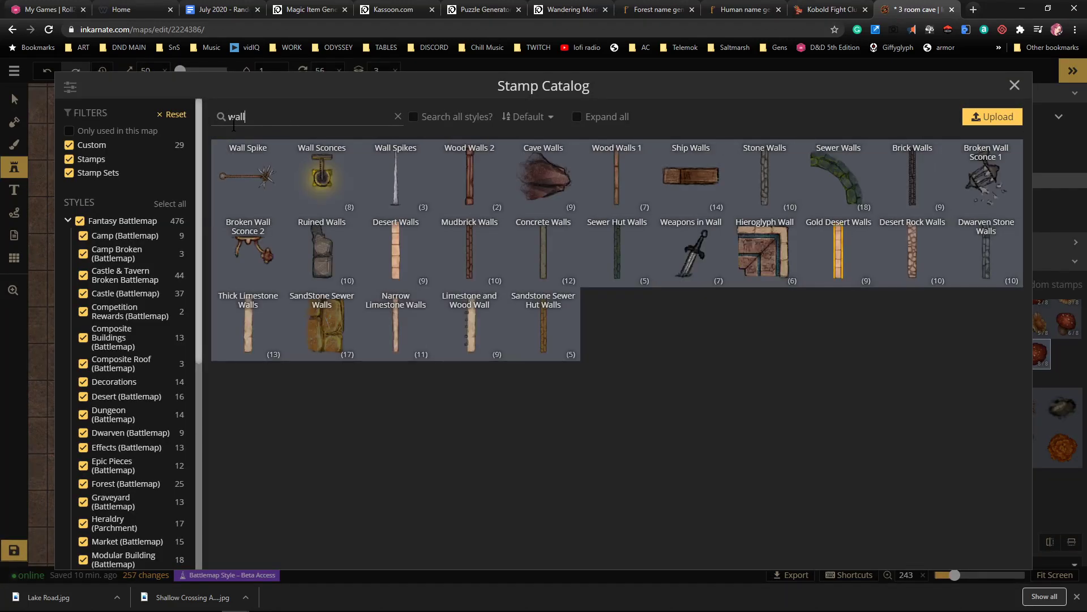
click(335, 268)
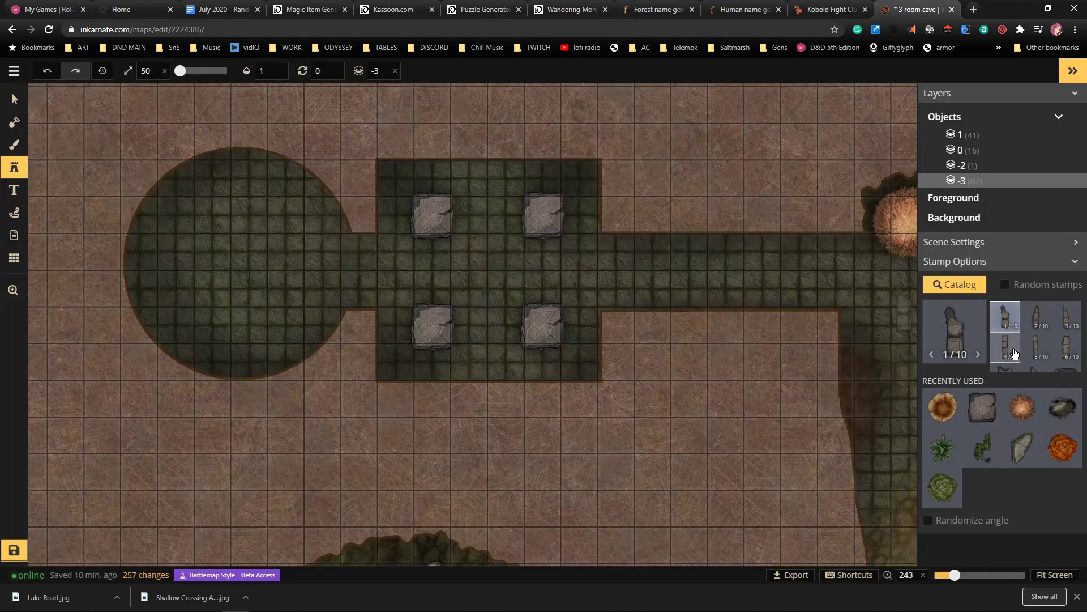
Stamp Ruined Walls variant 5 at size 50 along the square room's west and east edges, above and below both corridor openings
click(1032, 351)
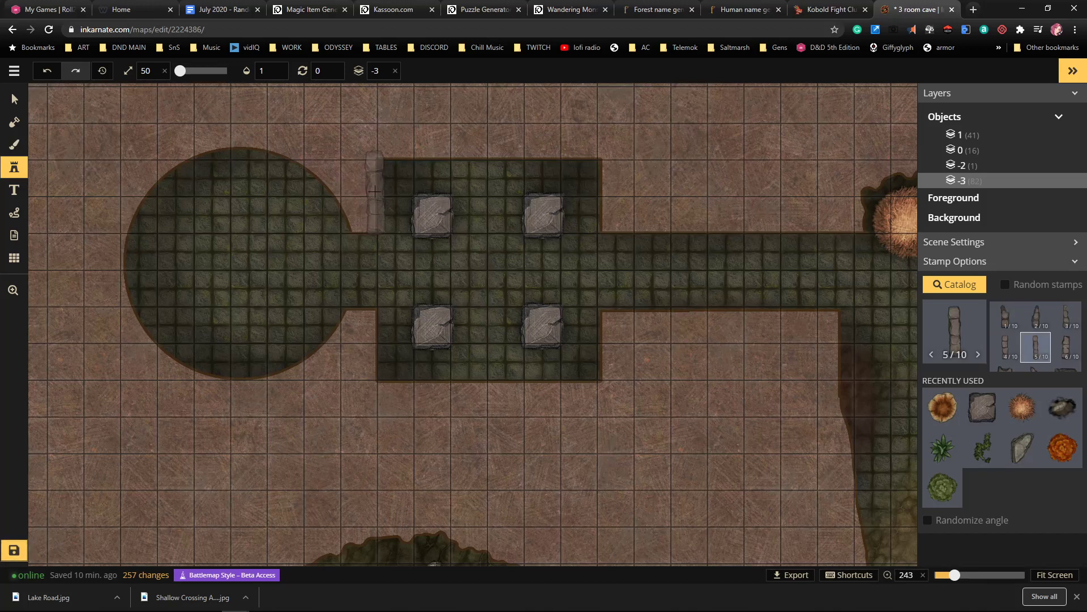
click(374, 192)
click(372, 348)
click(372, 347)
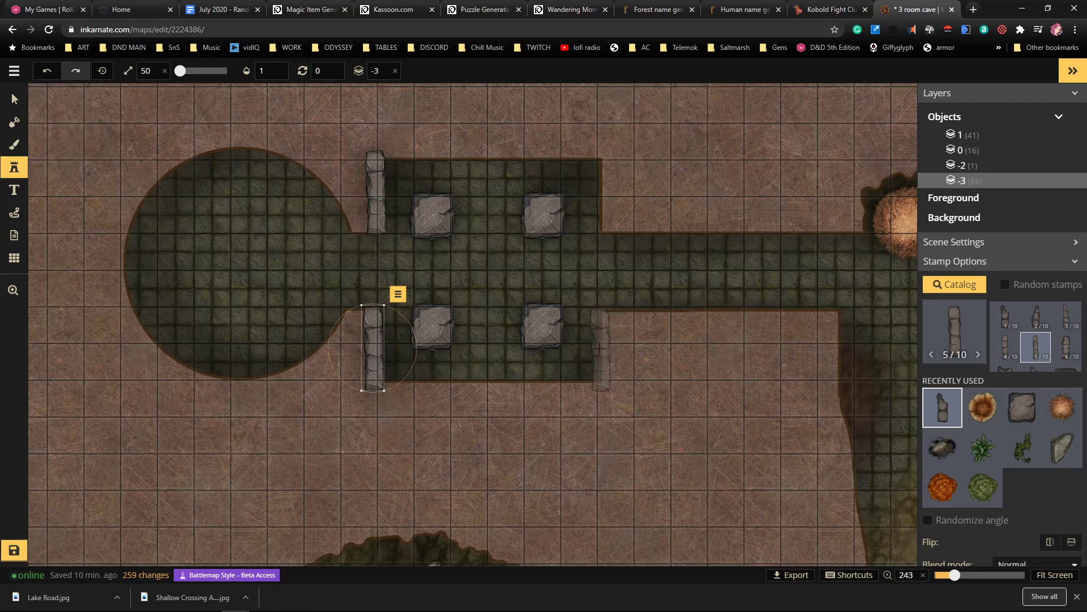
click(599, 348)
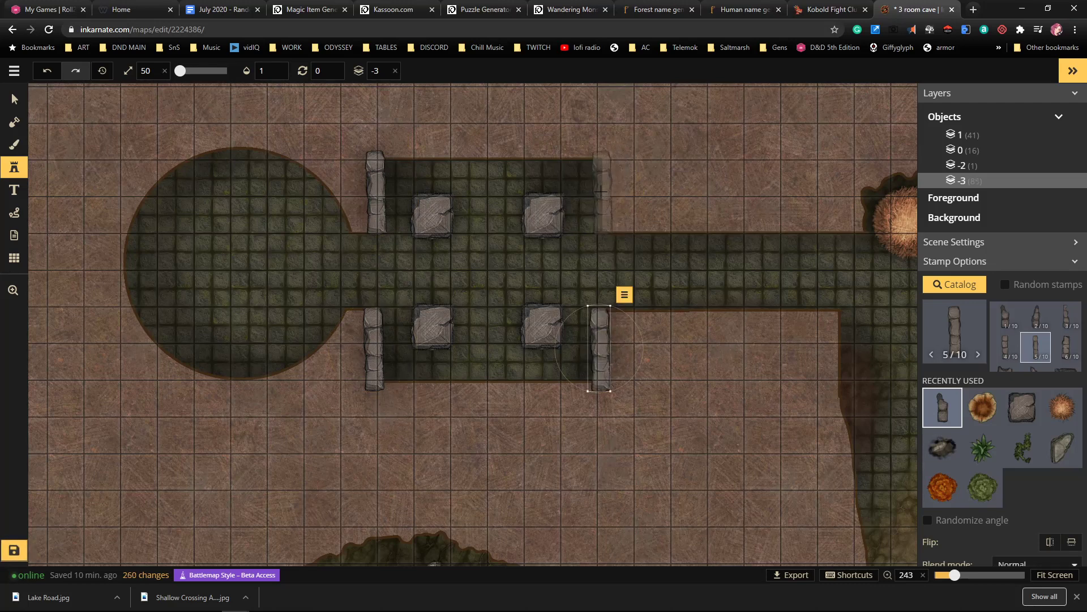
click(600, 191)
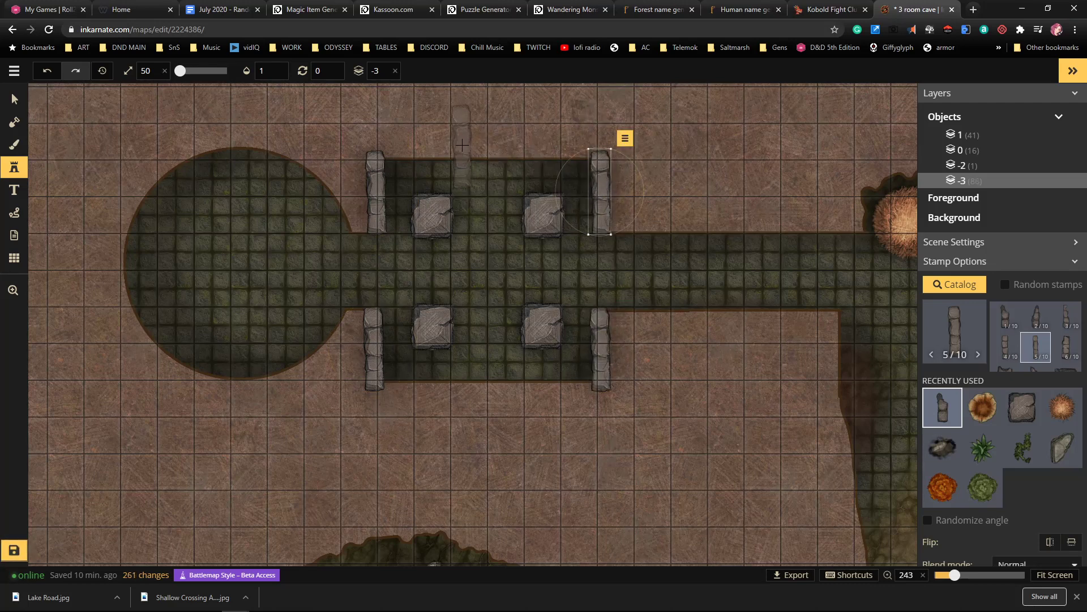
Stamp Ruined Walls variant 5 at size 50, rotated to 90, along the western part of the square room's north edge
click(462, 145)
scroll(463, 145, up, 2)
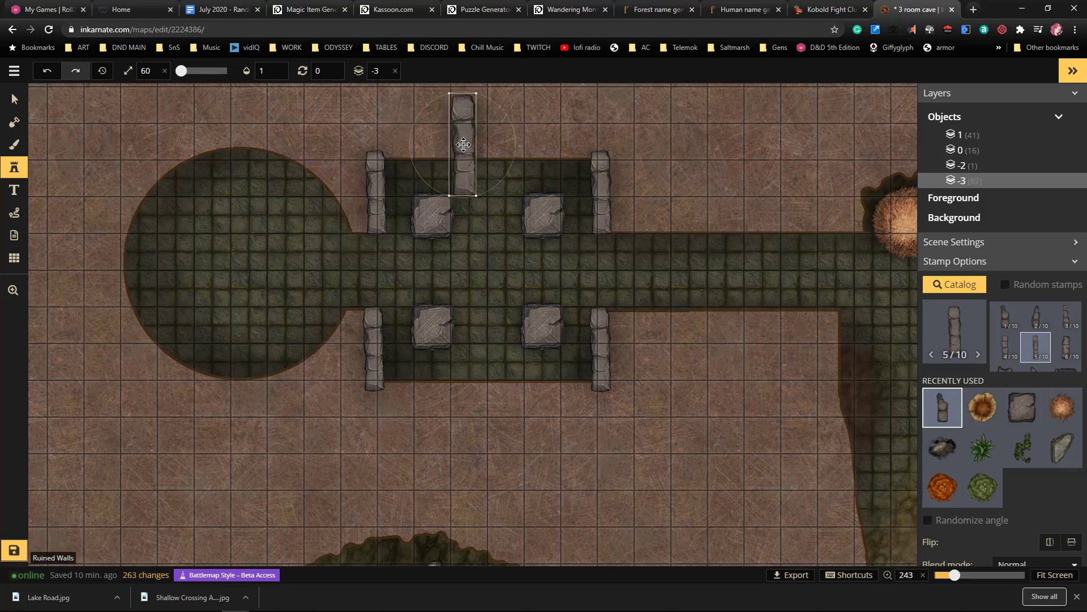
scroll(464, 146, down, 2)
drag(508, 129, 486, 199)
drag(482, 145, 435, 155)
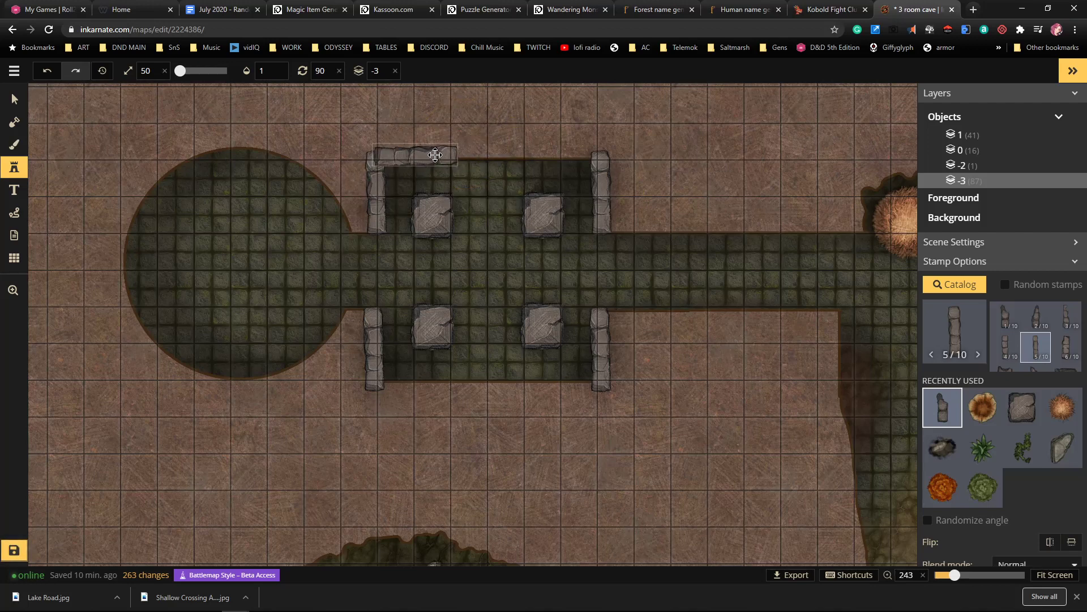
drag(438, 154, 439, 154)
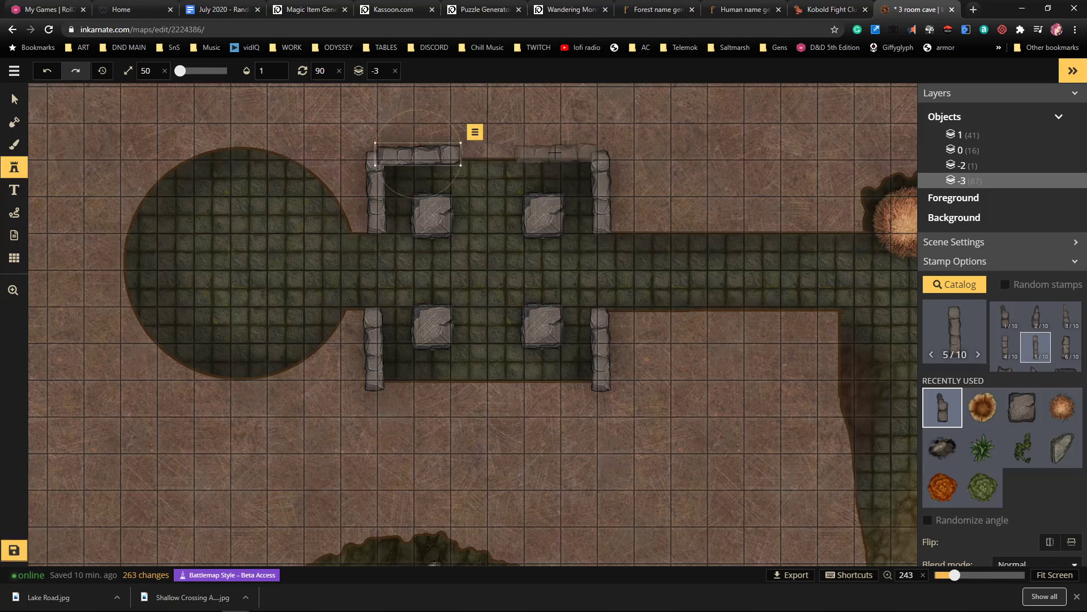
Complete the square room's north and south walls with five more Ruined Walls segments at size 50 and rotation 90
click(555, 151)
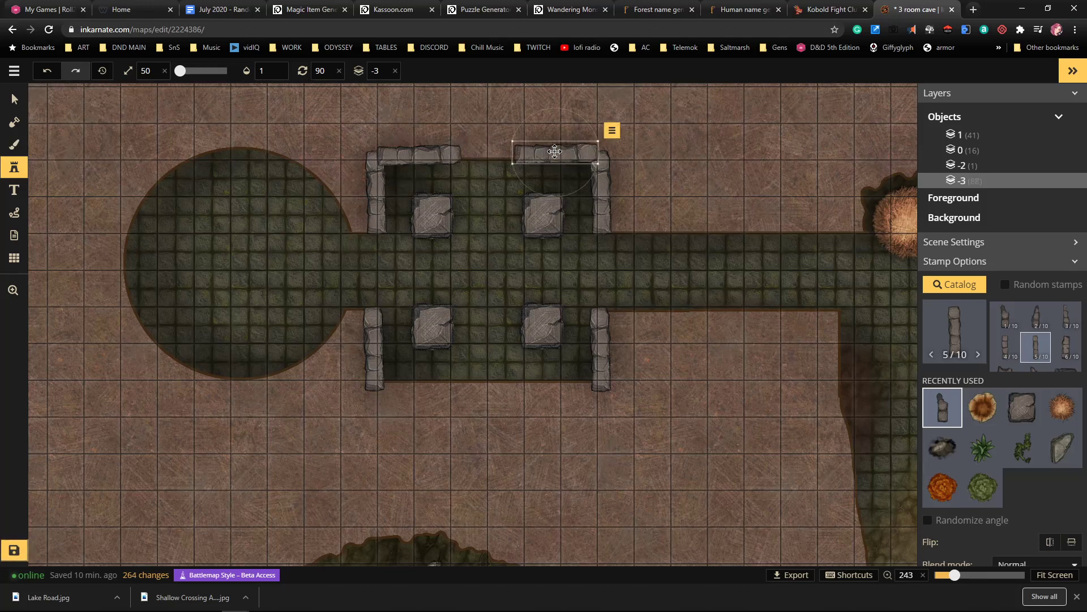
click(418, 384)
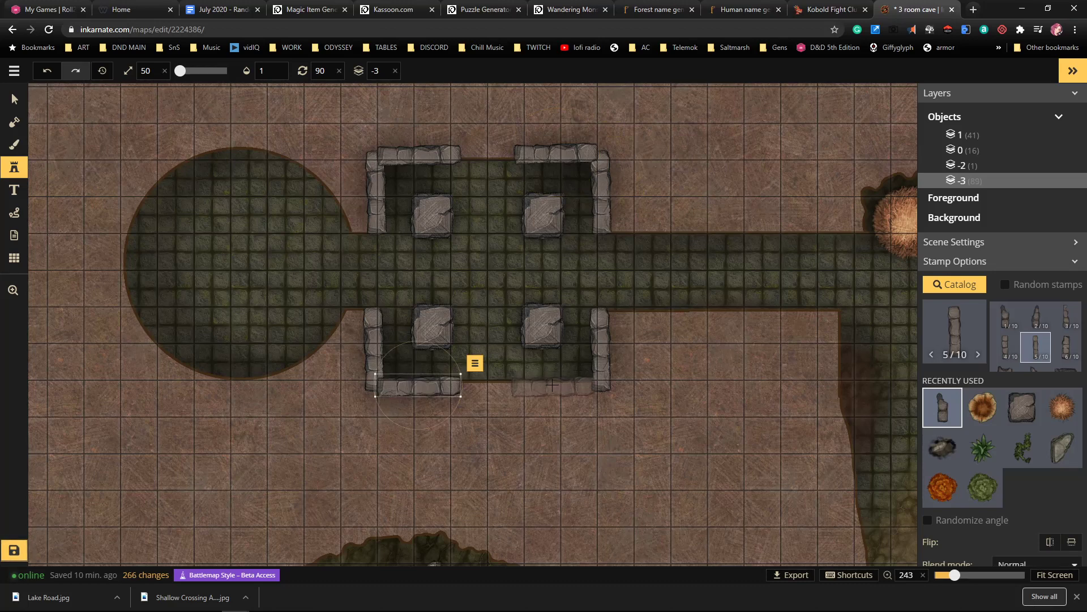
click(552, 384)
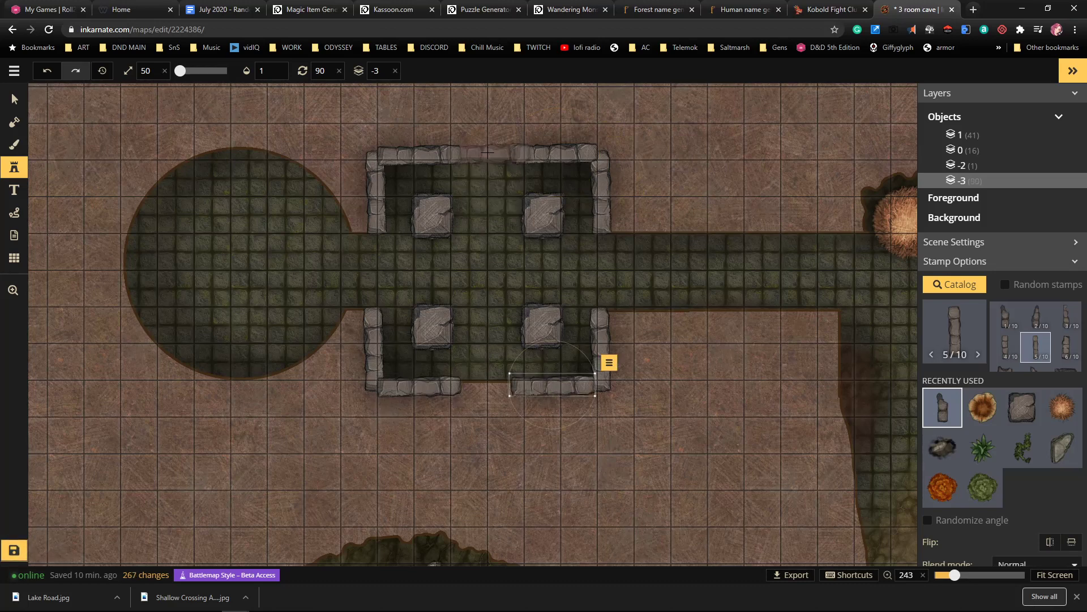
click(487, 152)
click(485, 385)
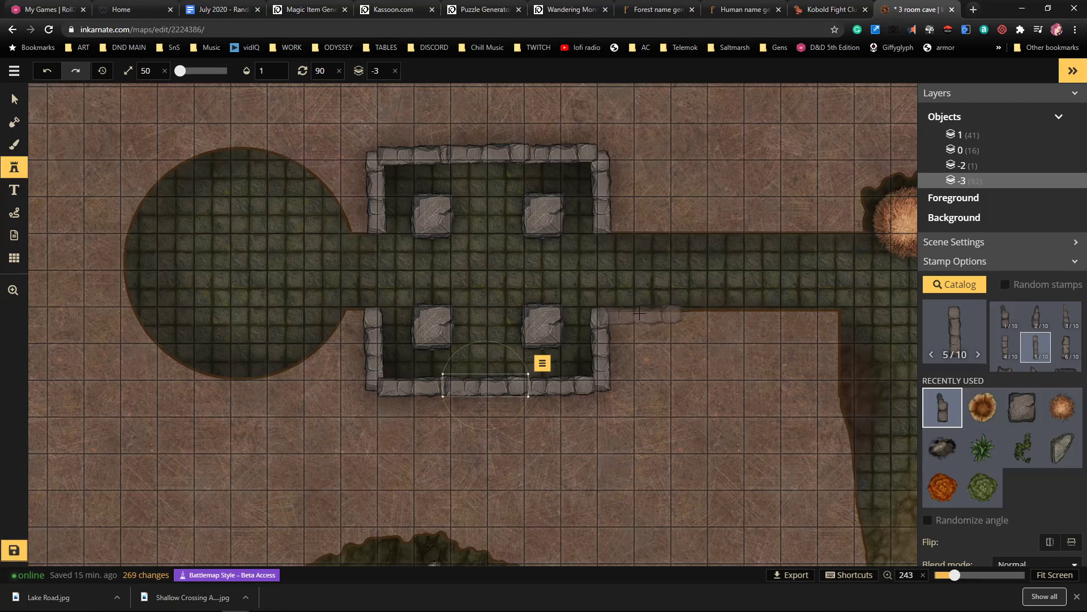
Line the eastern corridor's south edge with three Ruined Walls segments, from the square room to the cave passage
click(637, 311)
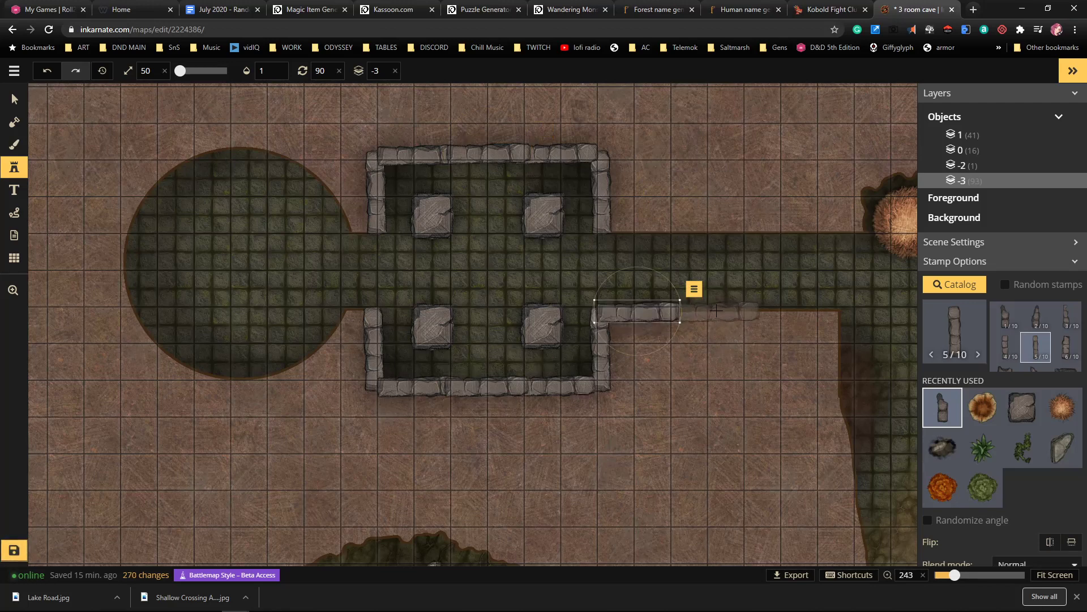
click(716, 310)
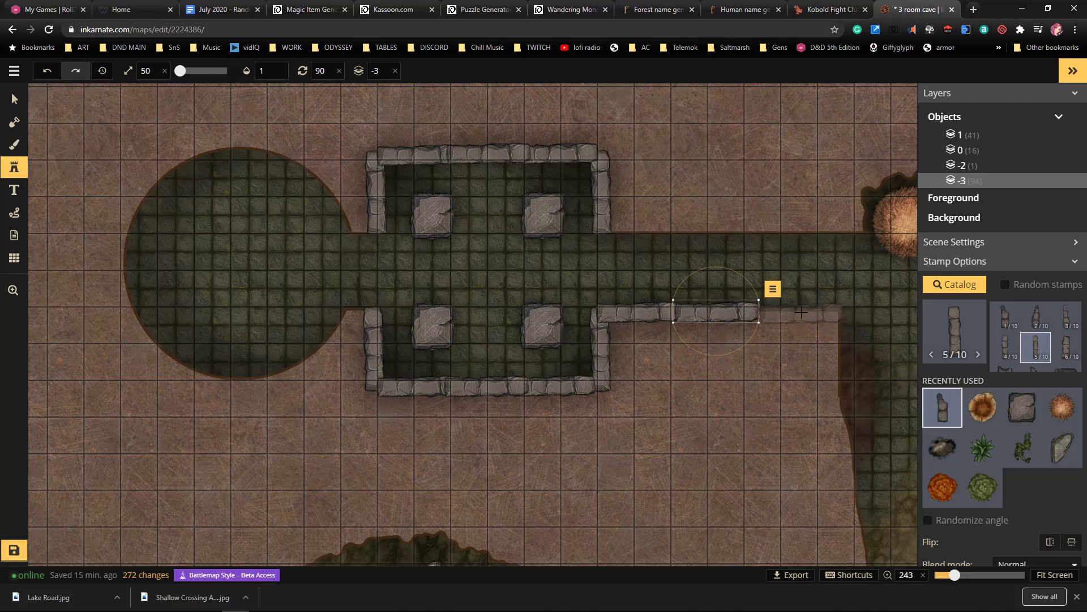
click(798, 309)
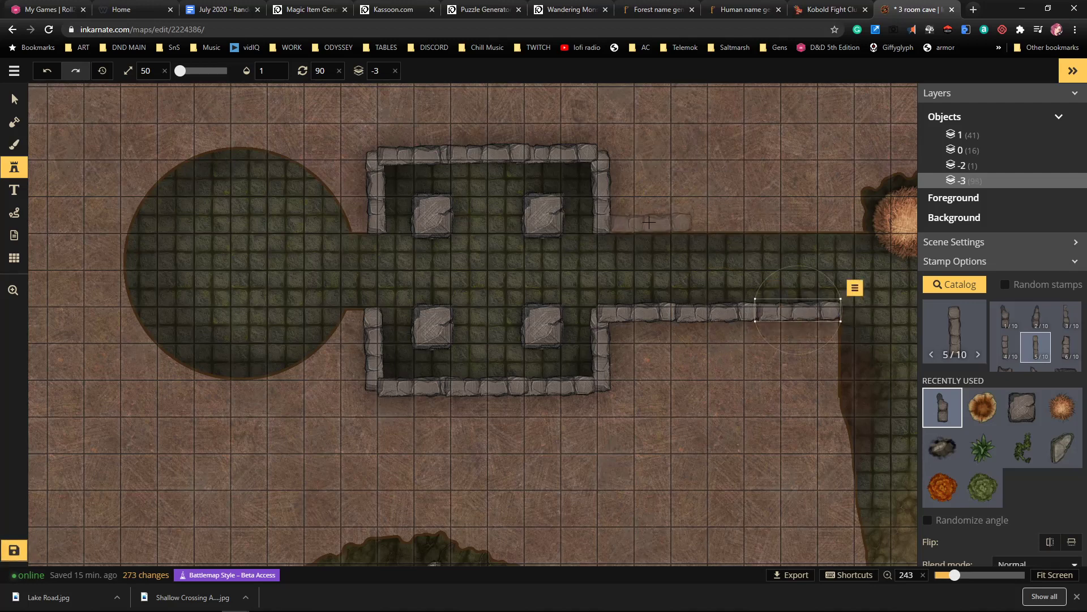
Line the eastern corridor's north edge with four Ruined Walls segments, the last one reaching the hay piles
click(645, 225)
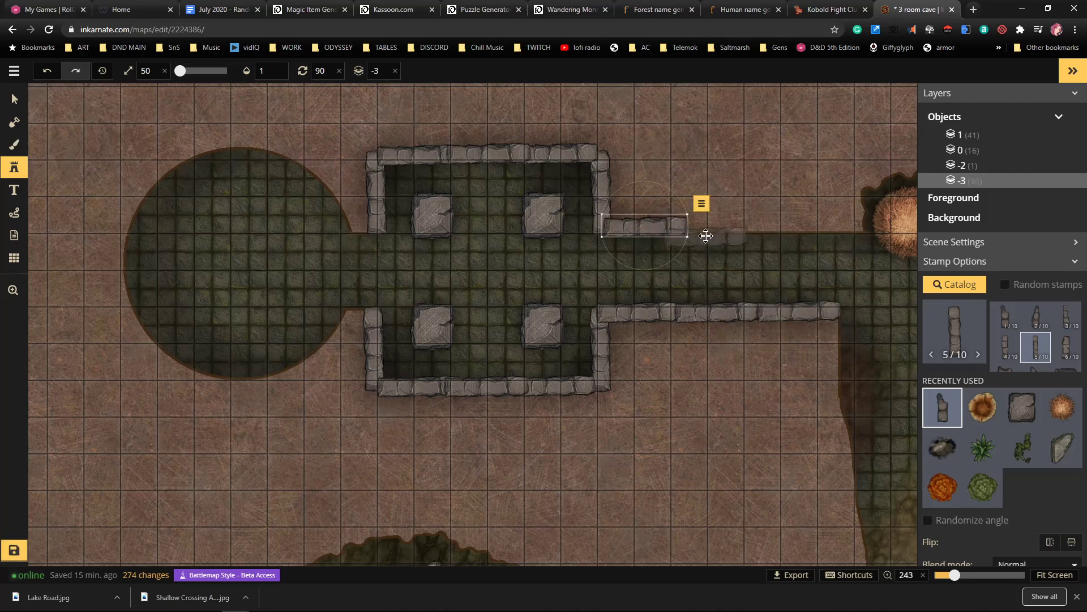
click(721, 226)
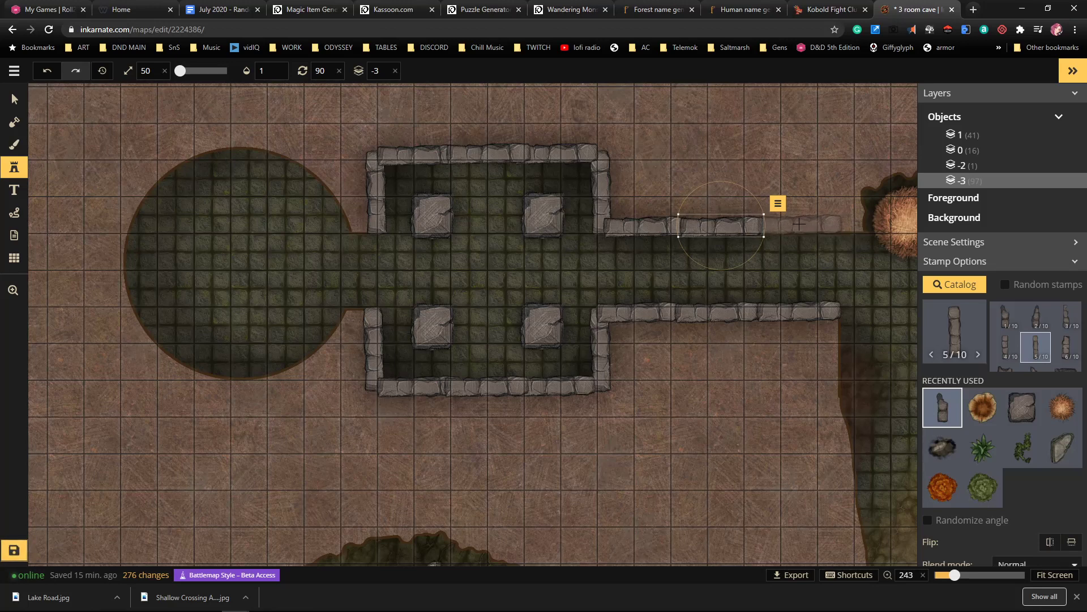
click(799, 224)
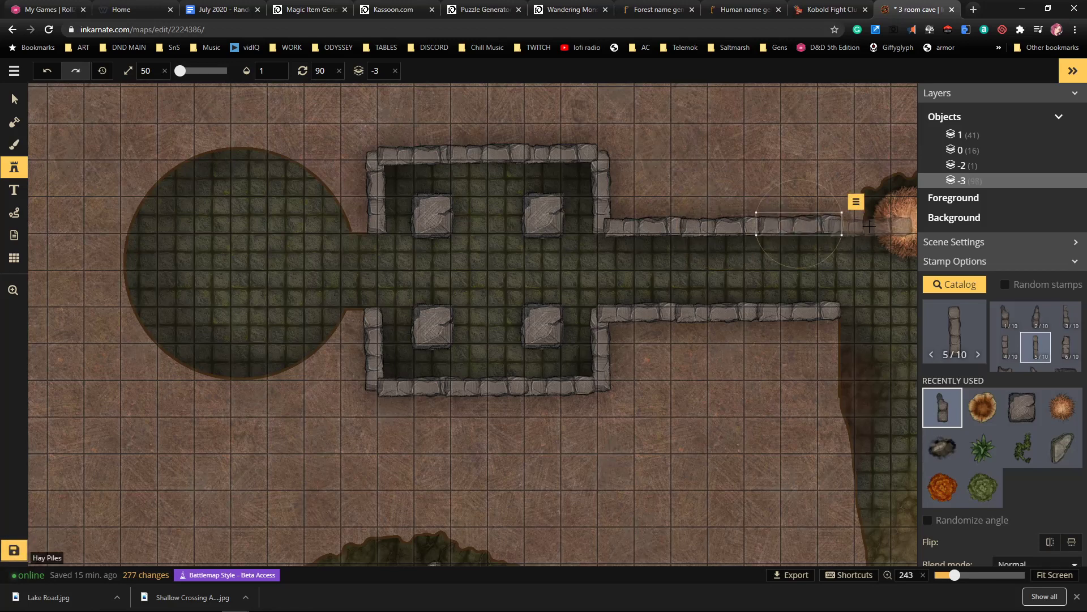
click(868, 224)
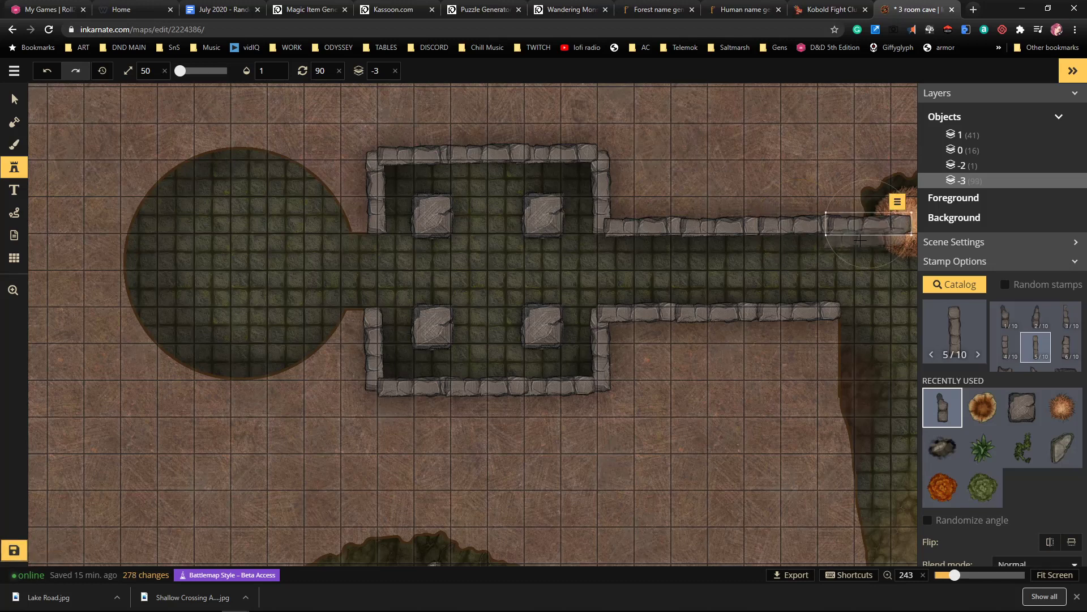
Raise the wall segment overlapping the hay pile to layer 3
drag(889, 289, 644, 293)
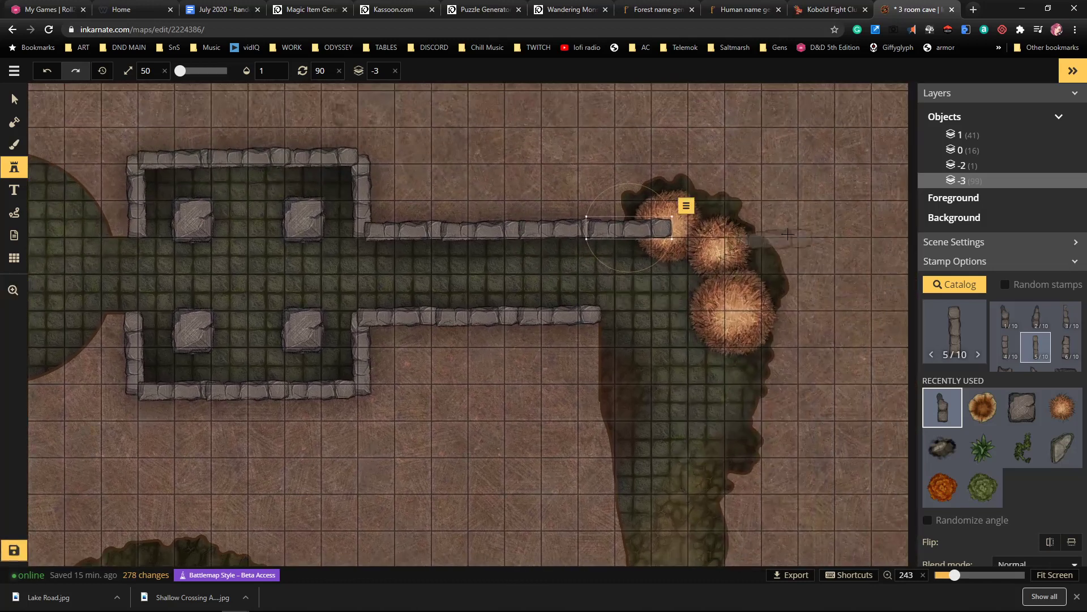
key(Page_Up)
key(Page_Up)
key(Page_Up)
key(Page_Up)
key(Page_Up)
key(Page_Up)
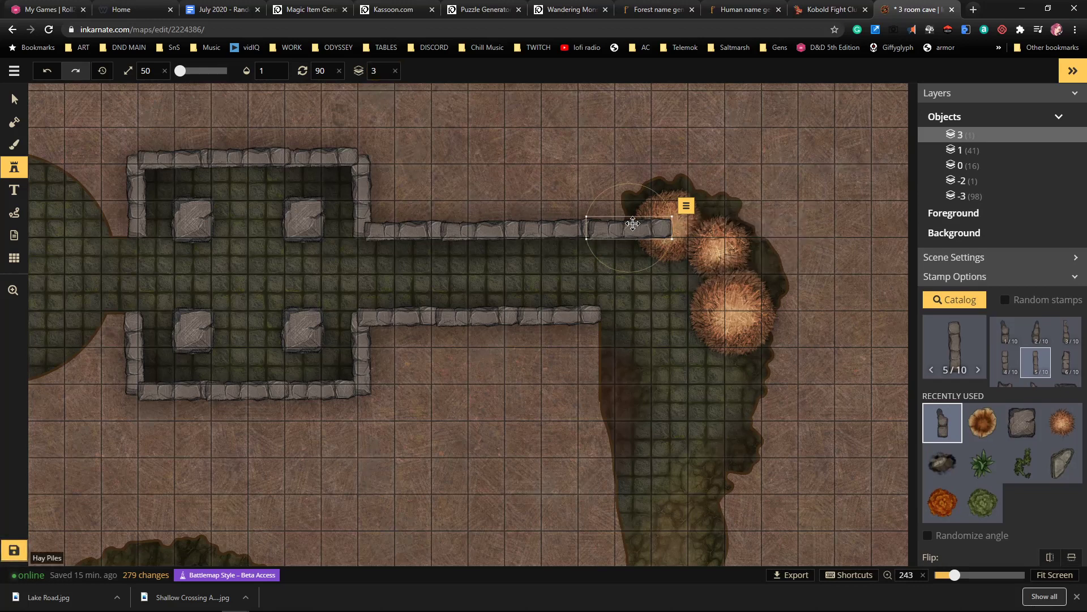
Move the corridor's easternmost north wall segment west, clear of the hay piles, and set its layer to -2
key(v)
drag(649, 229, 589, 228)
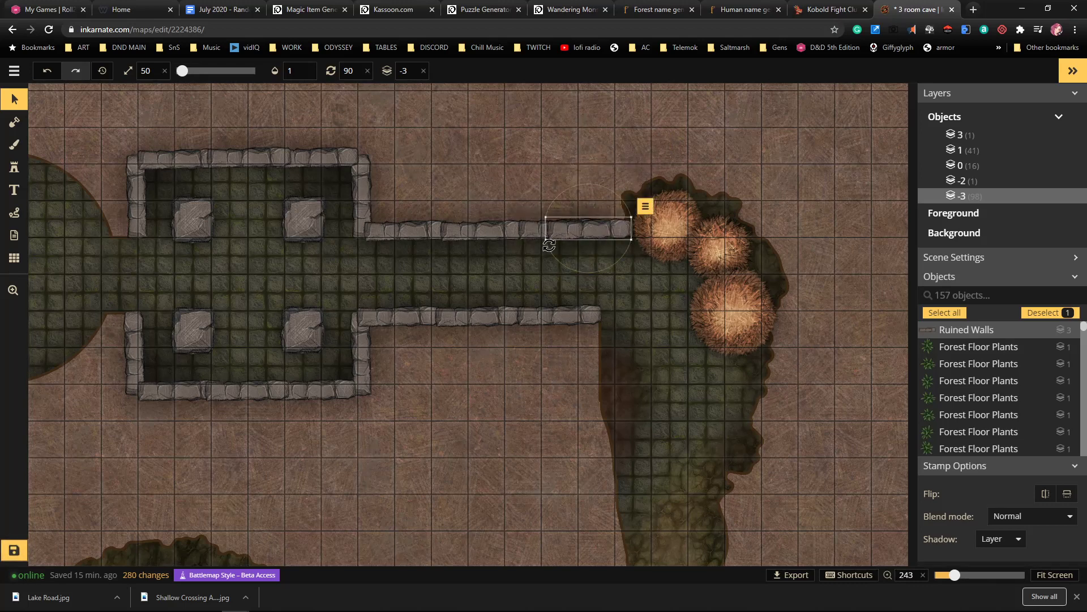
key(Page_Down)
key(Page_Down)
key(Page_Down)
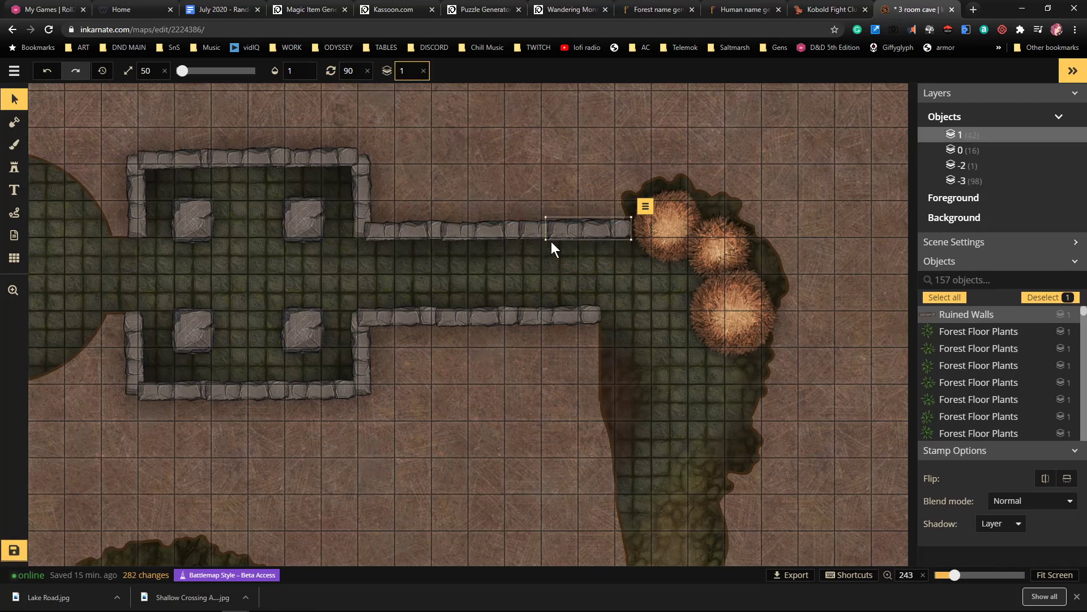
key(Page_Down)
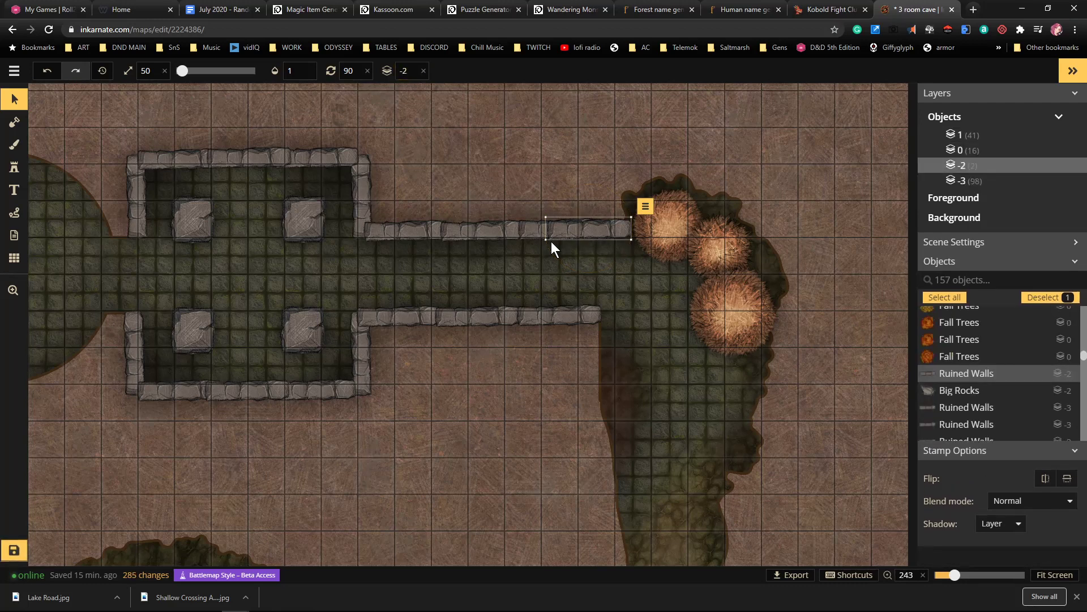
click(599, 300)
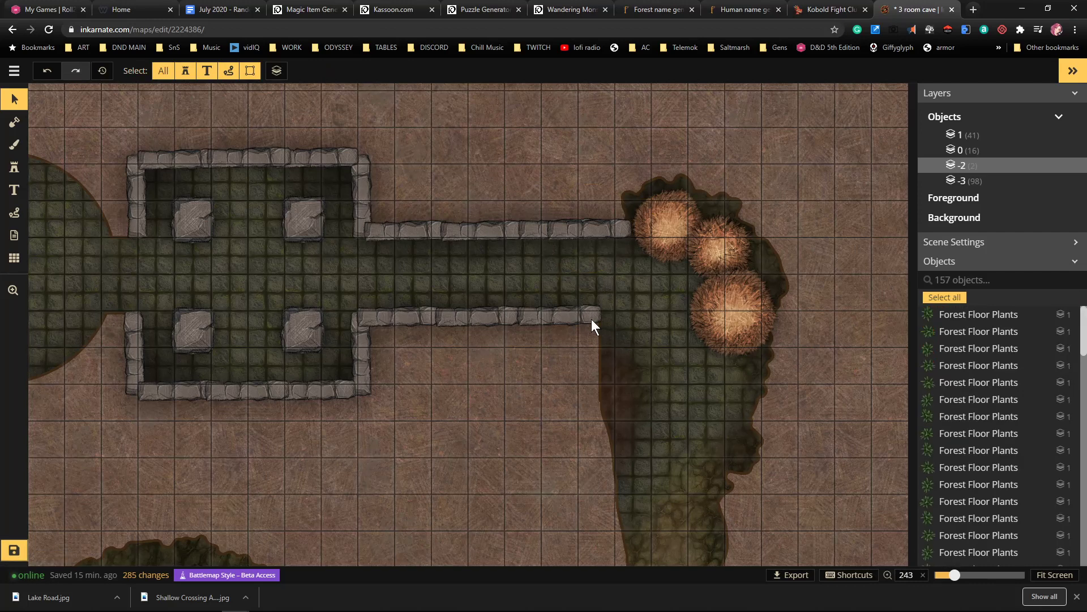
Copy the corridor's last south wall segment, rotate the copy to 180 and place it down the cave passage's western edge
click(582, 321)
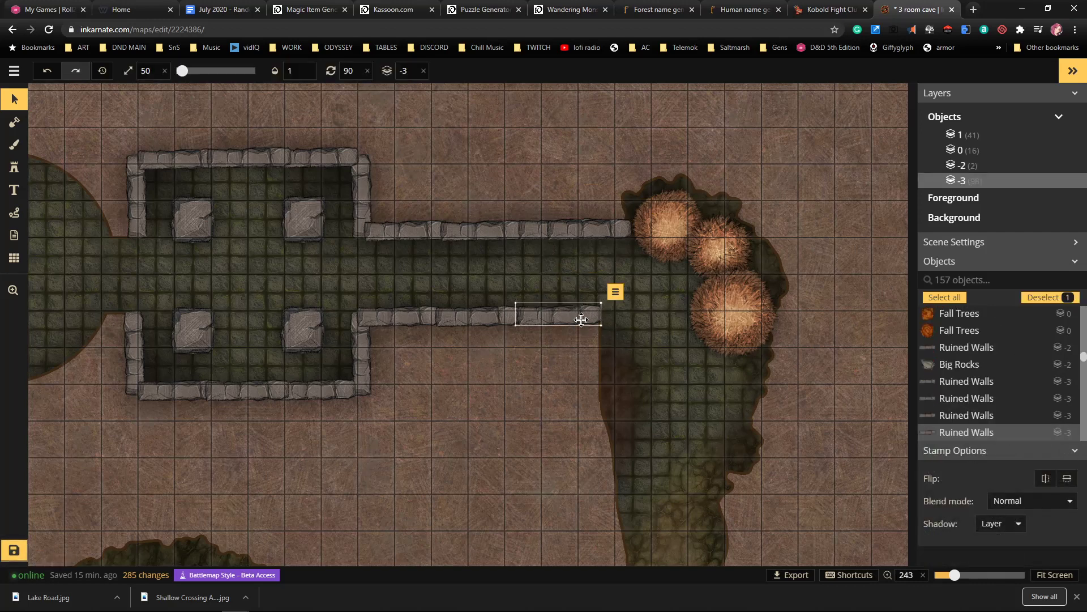
click(615, 371)
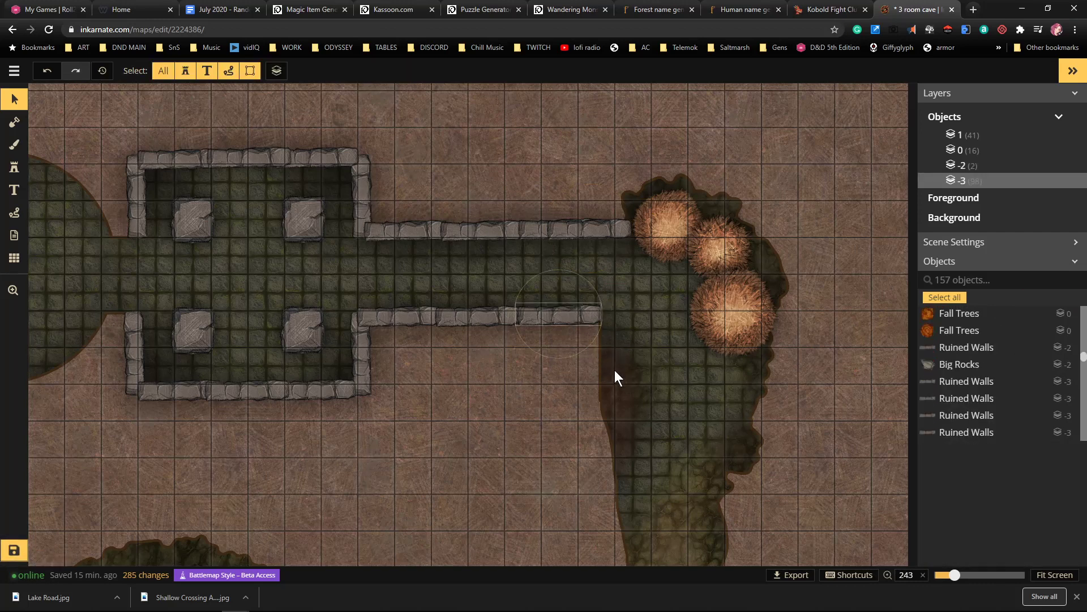
key(ctrl+v)
drag(645, 336, 599, 347)
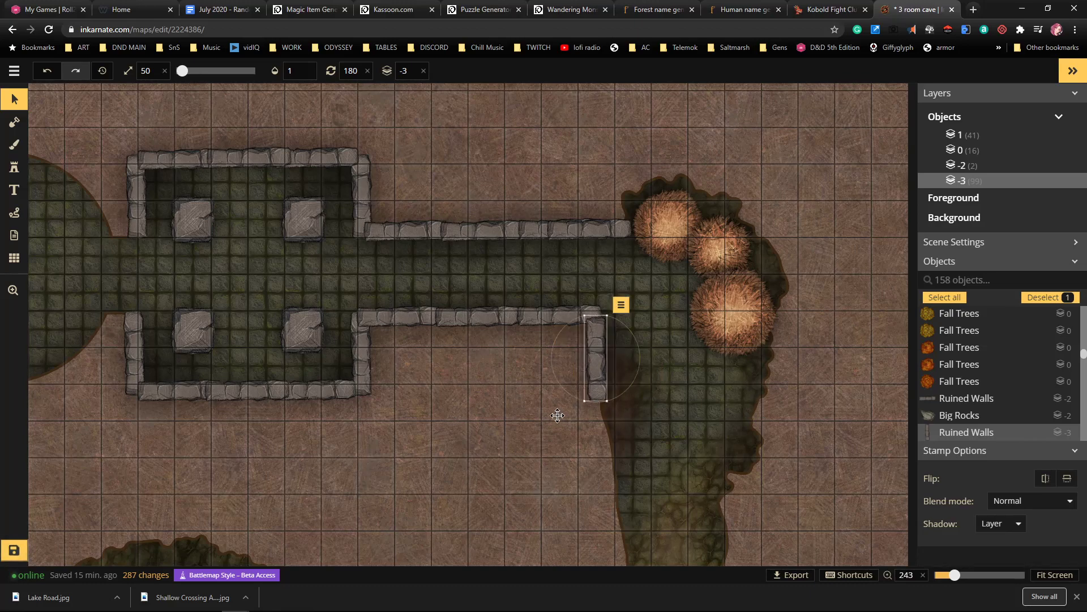
click(542, 429)
Choose the Sewer Walls stamp set from the stamp catalog
drag(699, 412, 675, 476)
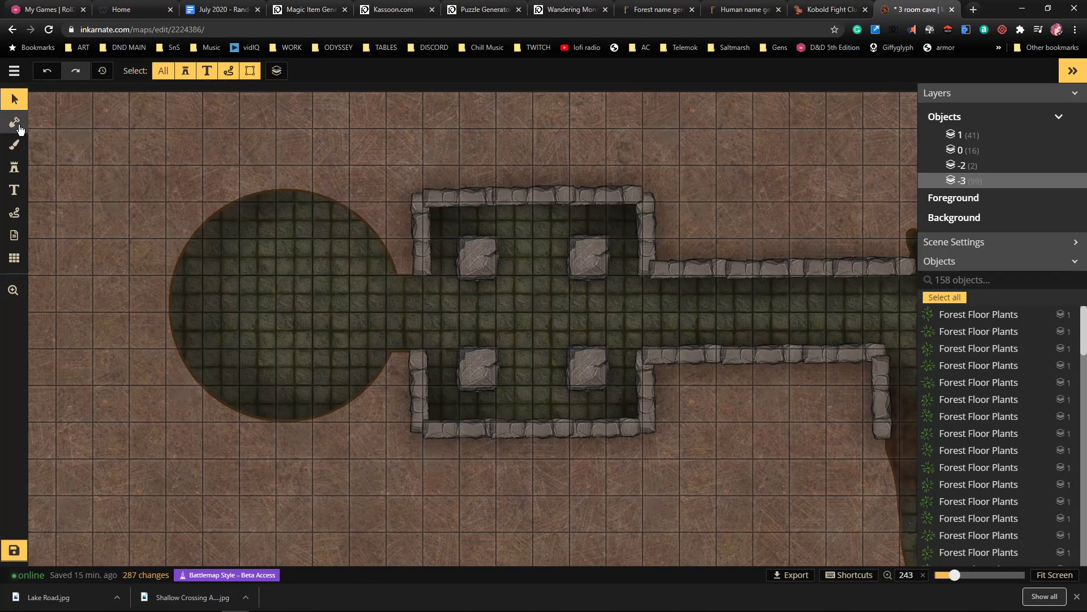
click(14, 167)
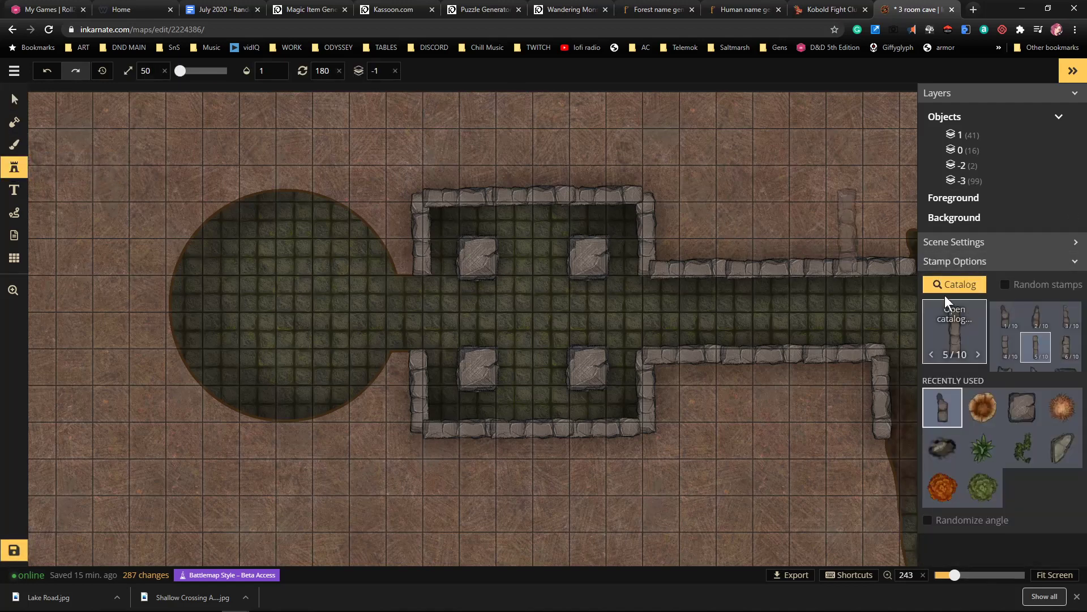
click(945, 299)
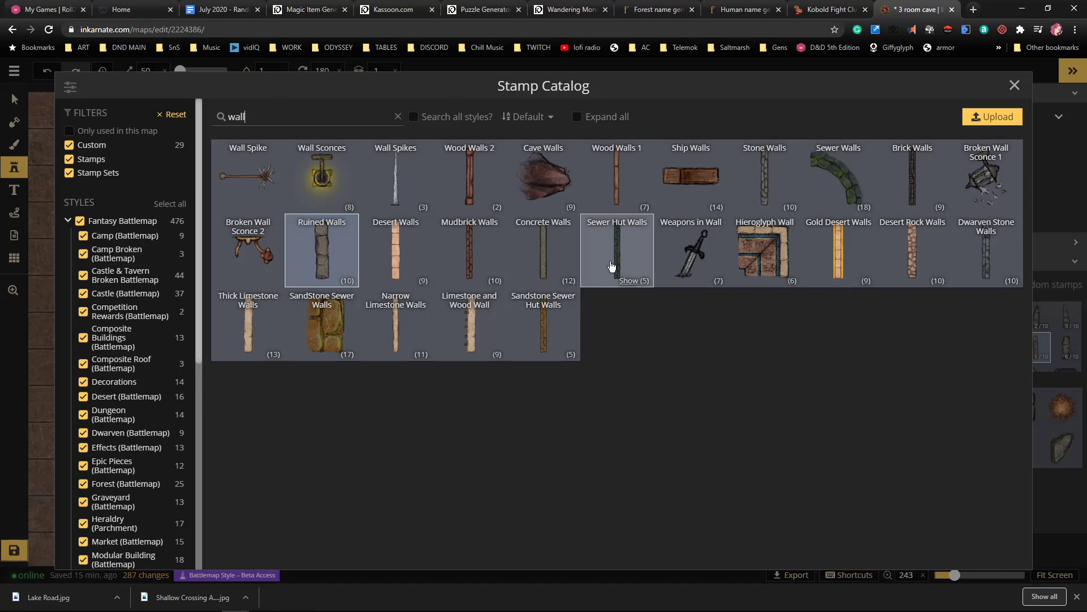
click(840, 181)
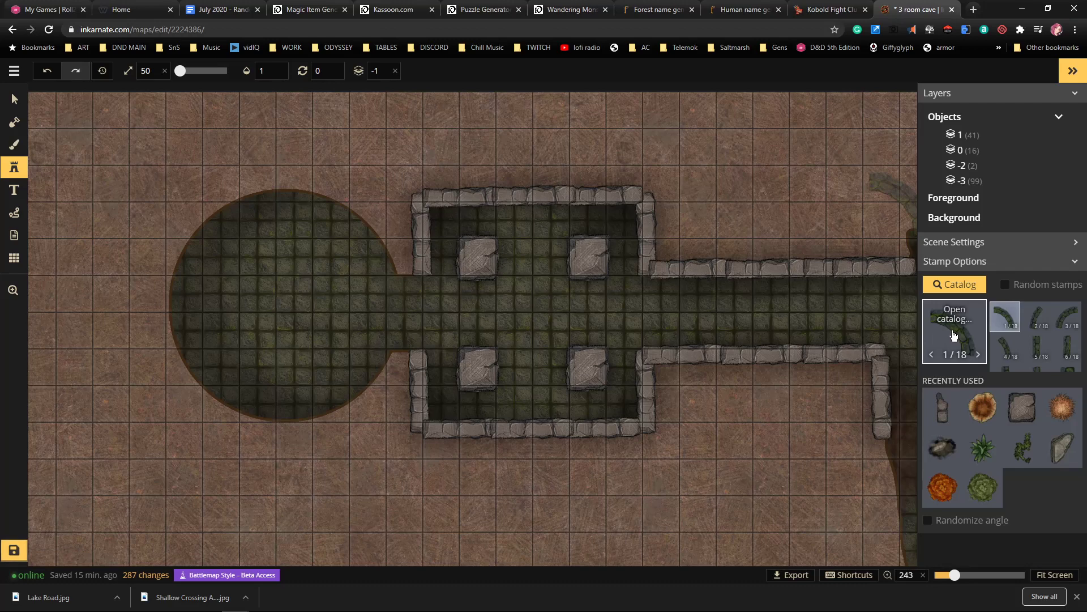
Stamp Sewer Walls variant 1 at size 80 on layer 3 along the round room's northeast edge and, rotated to 90, its southeast edge
scroll(362, 215, up, 3)
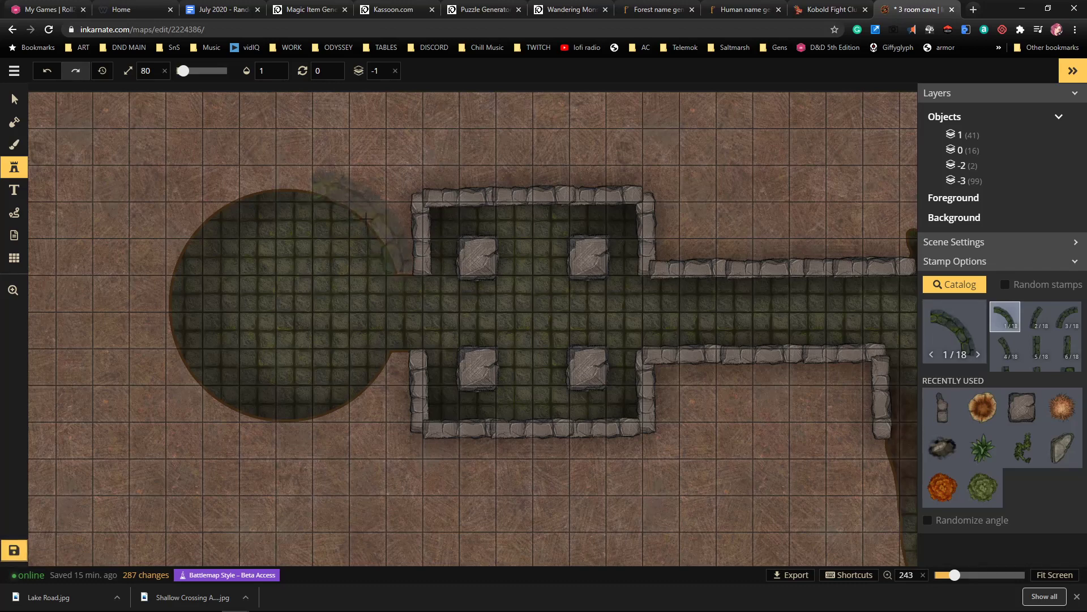
scroll(363, 220, up, 1)
scroll(362, 221, down, 1)
alt+scroll(363, 222, up, 3)
click(364, 225)
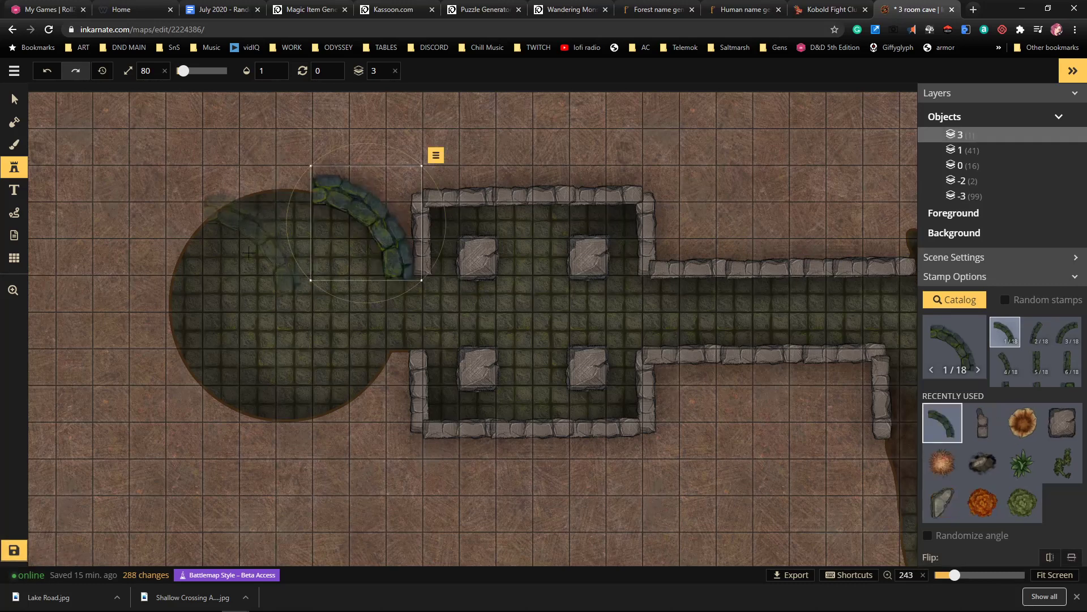
click(292, 421)
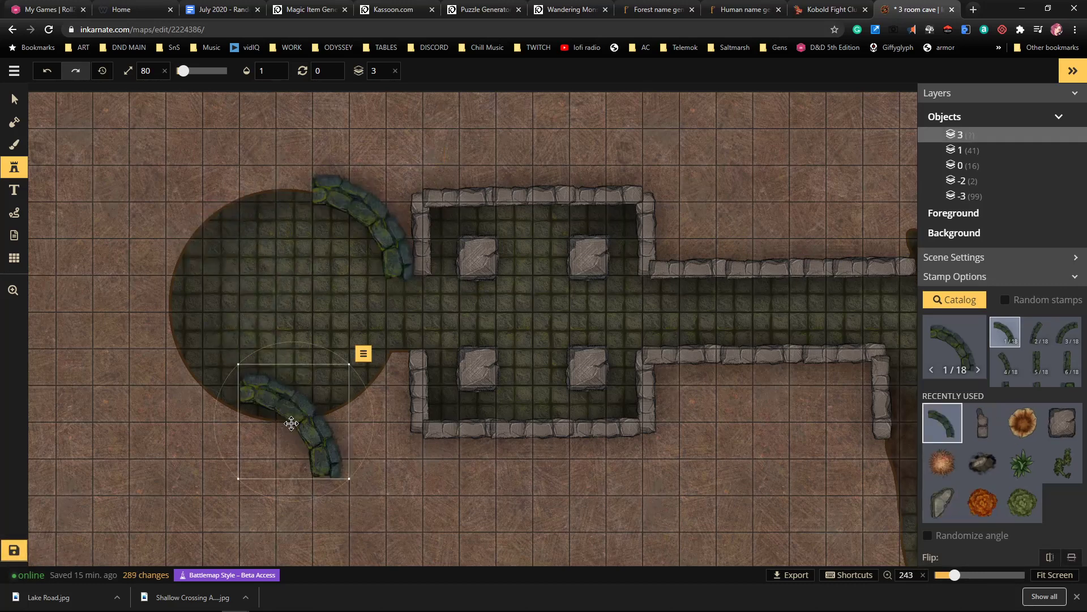
drag(348, 366, 374, 405)
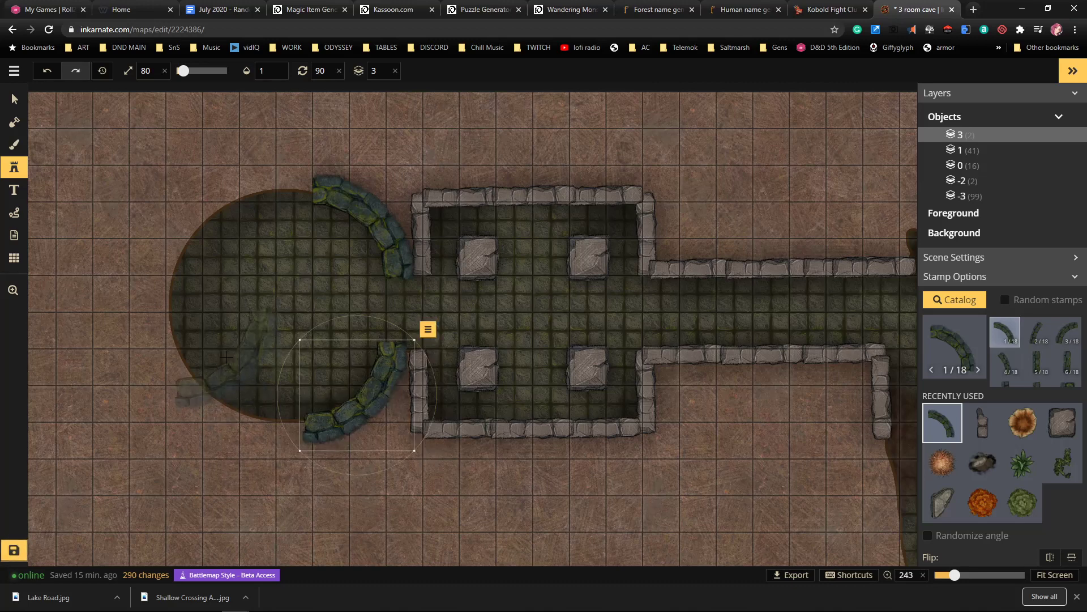
Stamp a size 80 curved sewer wall, rotated to 187, along the round room's southwest edge
click(203, 365)
drag(229, 295, 262, 393)
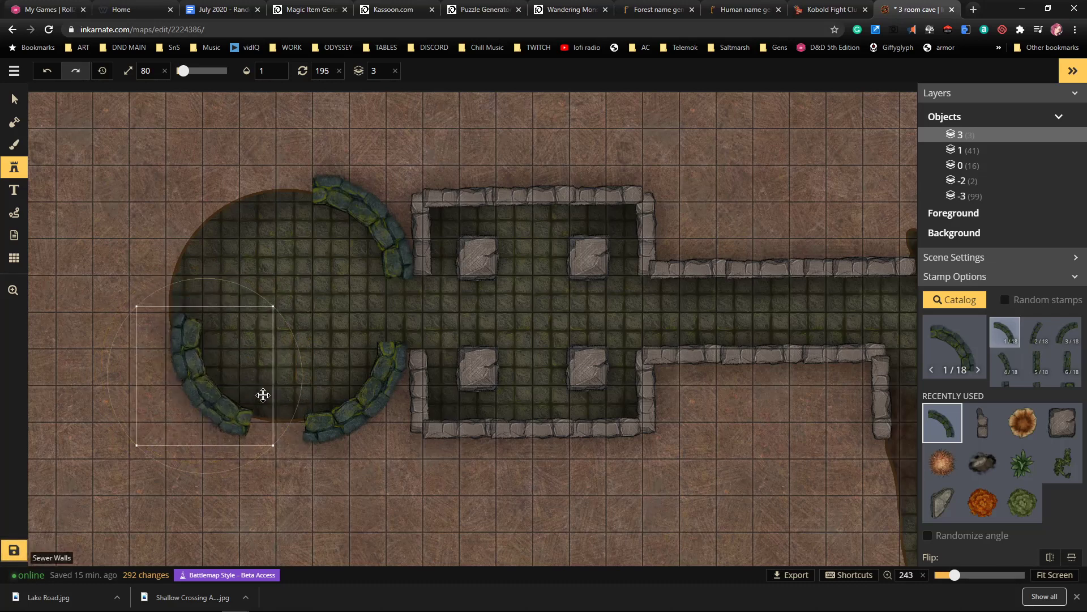
drag(303, 349, 298, 335)
drag(208, 383, 204, 390)
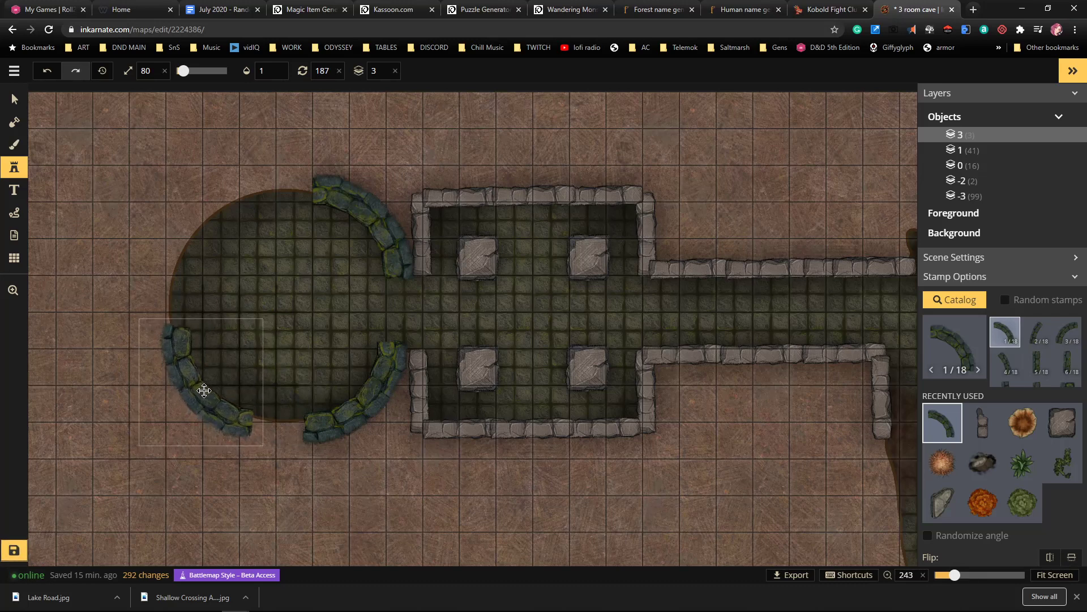
Stamp a size 80 curved sewer wall, rotated to 275, along the round room's northwest edge
click(233, 241)
drag(300, 187, 215, 280)
drag(255, 226, 233, 199)
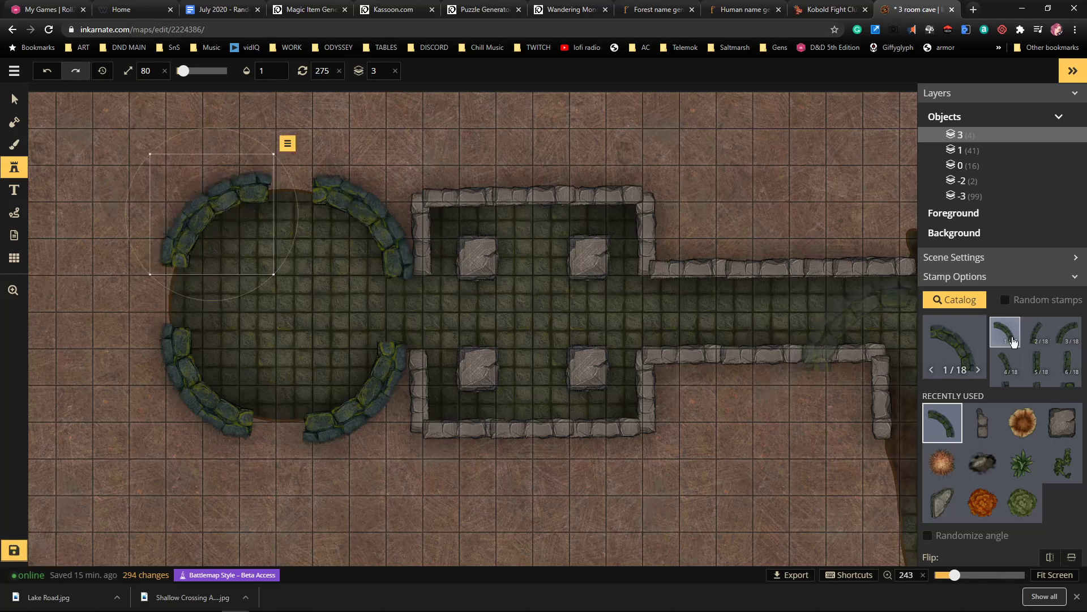
Stamp straight sewer wall variant 8 across the round room's south, north and west gaps, rotated to 275, 90 and 359
scroll(1019, 345, down, 1)
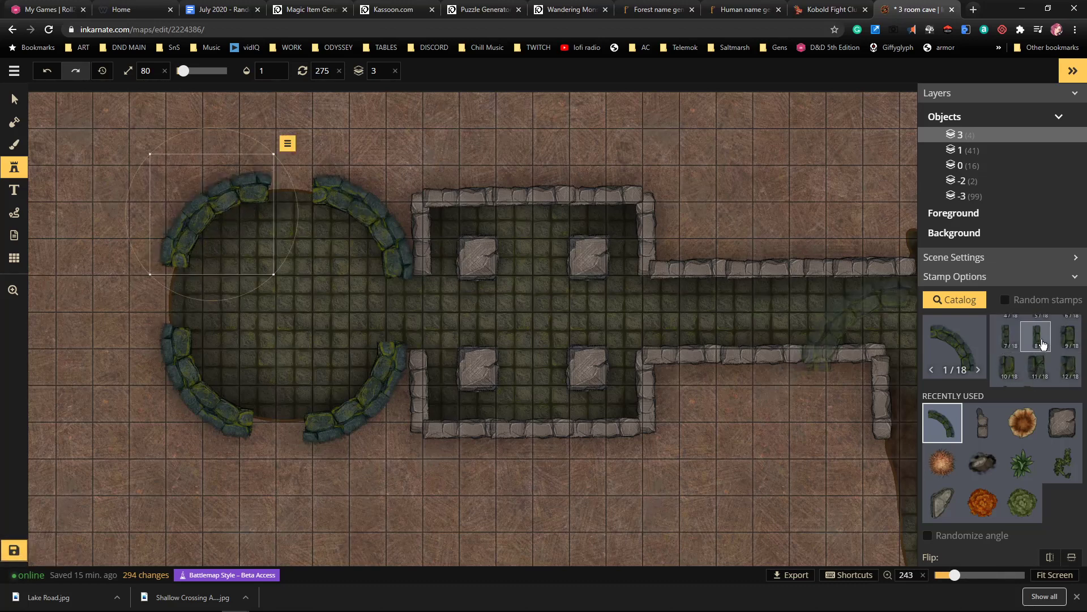
click(1037, 340)
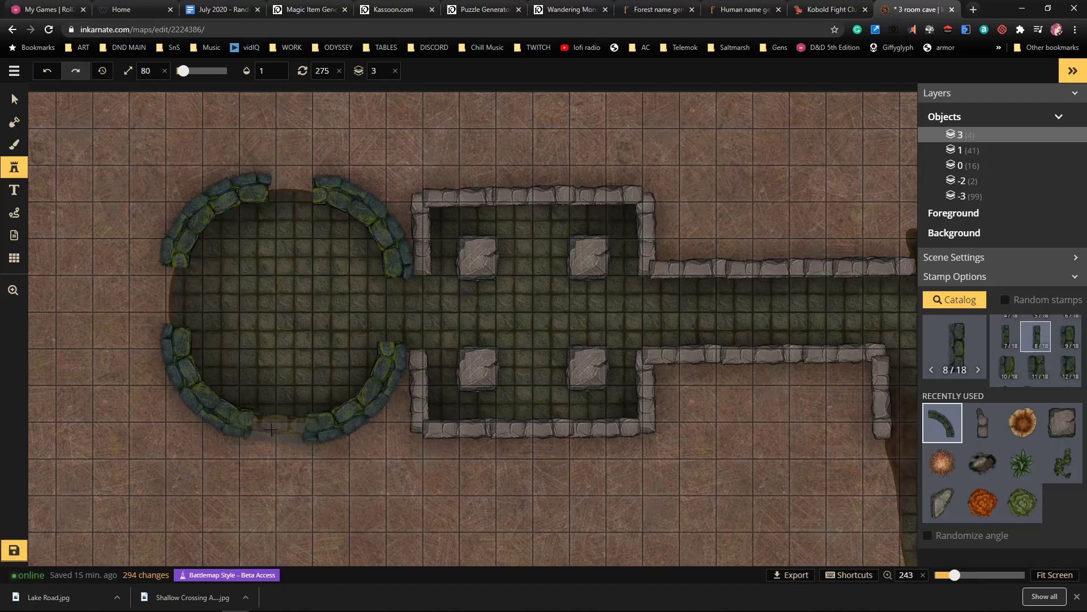
click(276, 428)
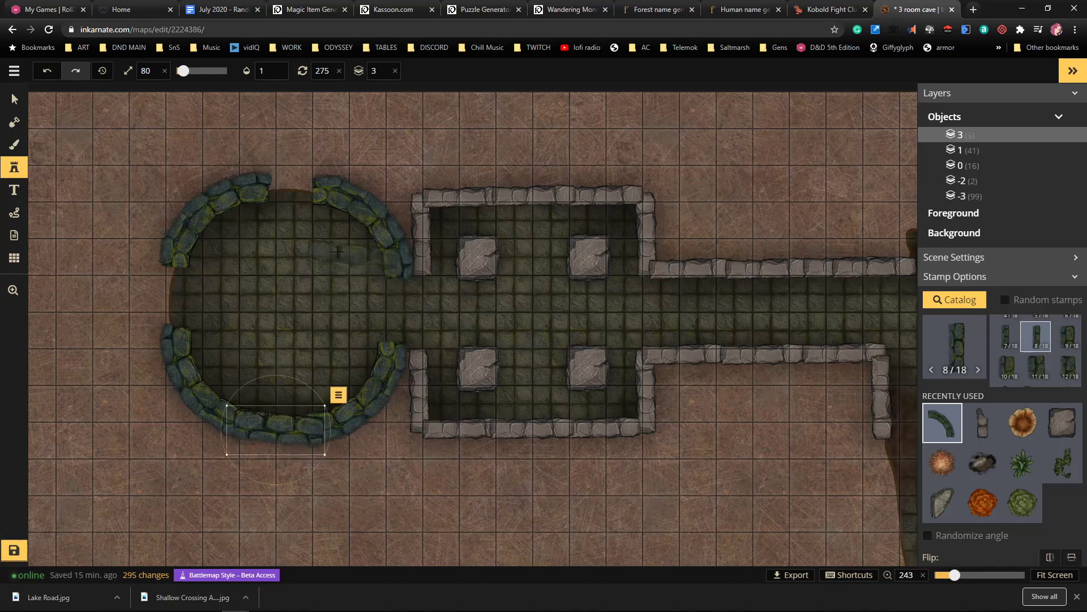
click(293, 193)
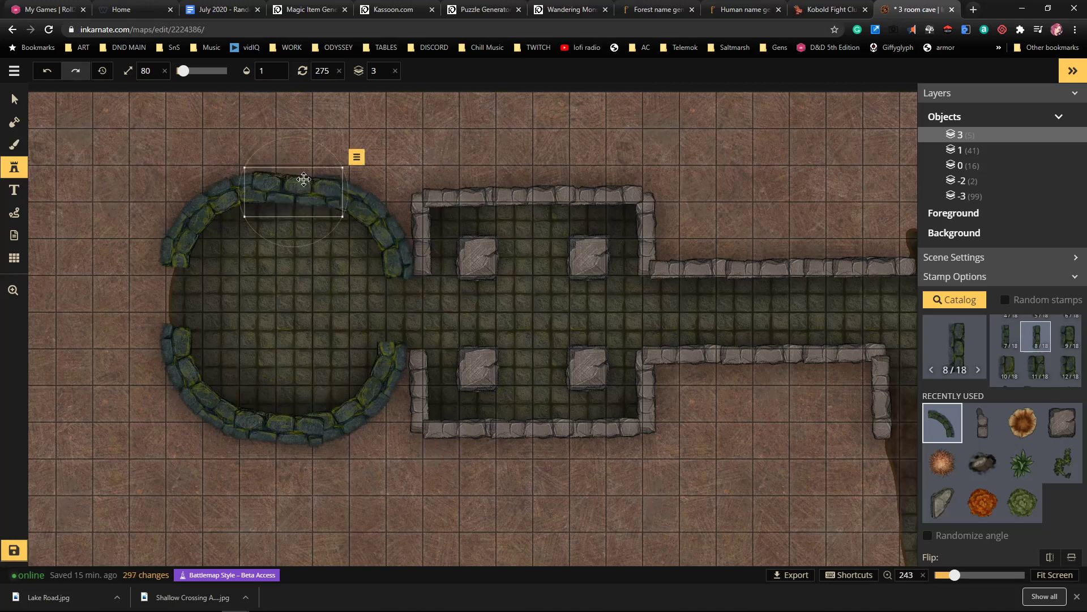
drag(318, 146, 260, 265)
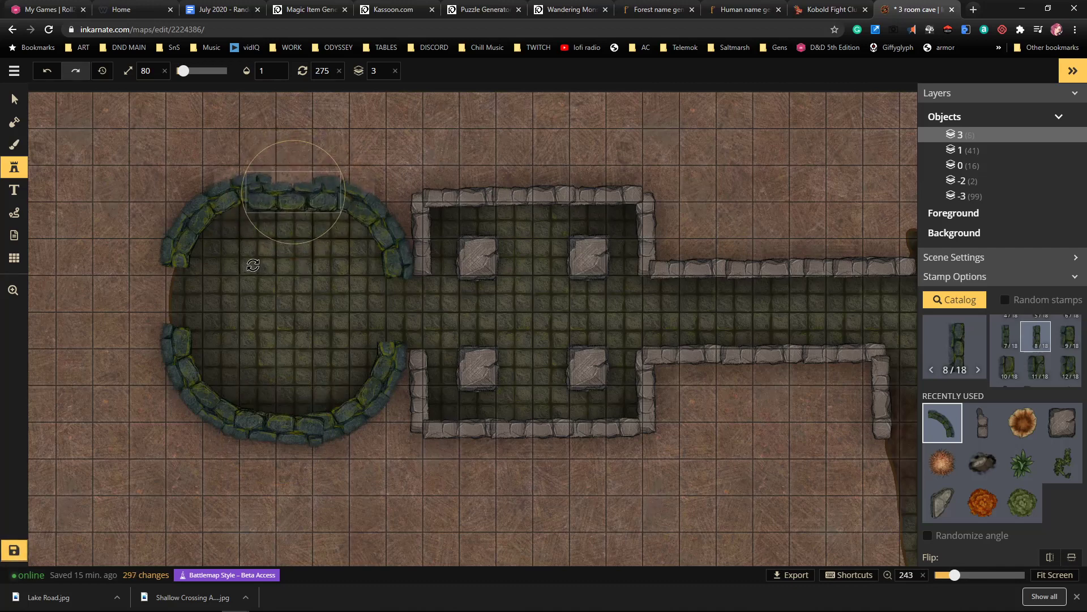
mouse_move(300, 193)
mouse_down()
mouse_move(319, 200)
mouse_move(304, 183)
mouse_up()
click(171, 294)
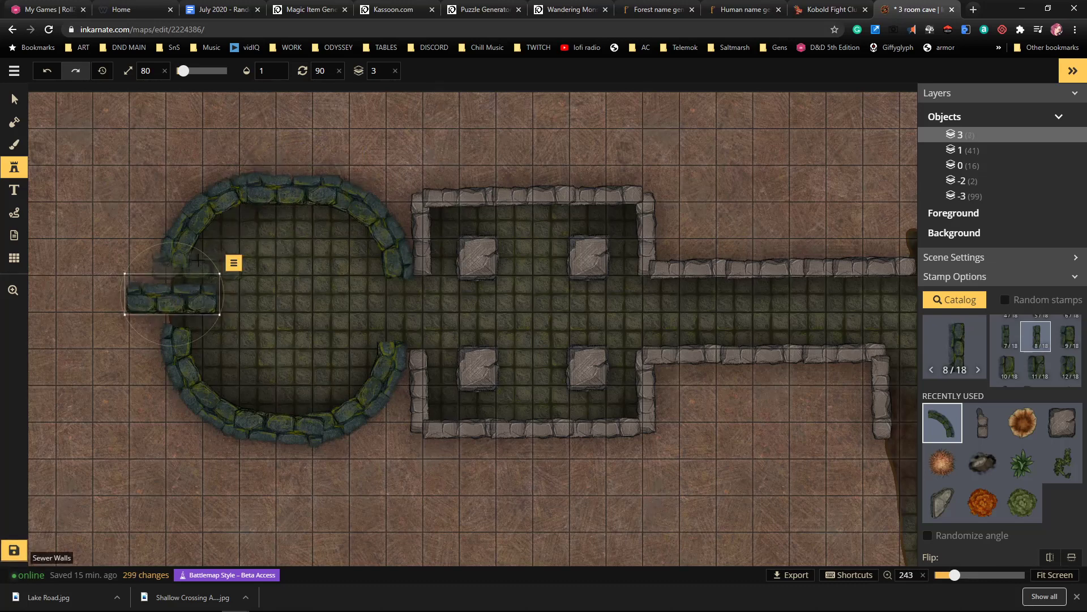
drag(229, 261, 104, 341)
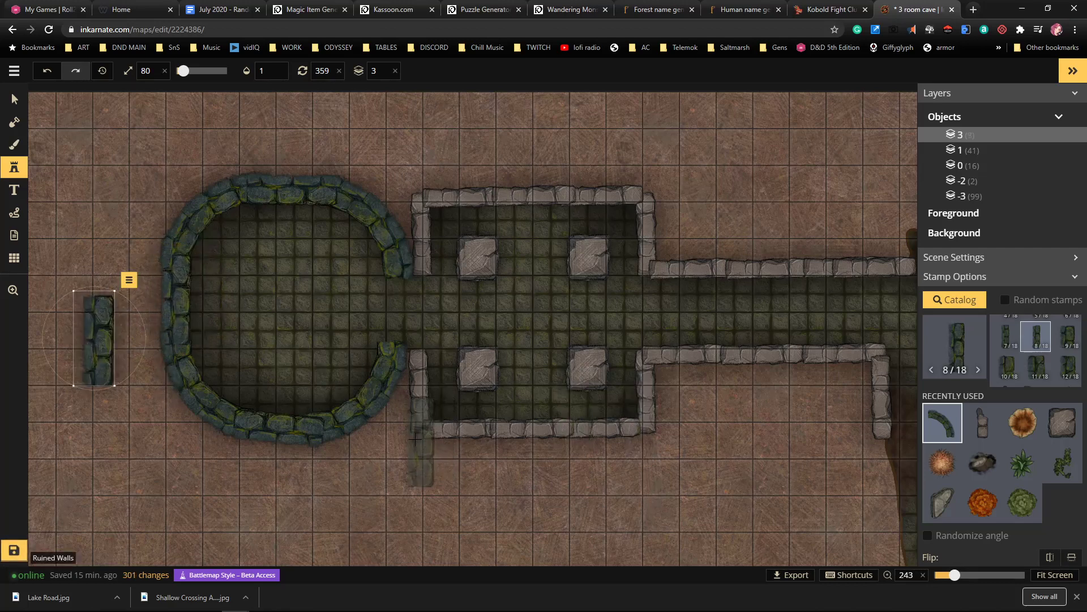
Delete the spare sewer wall stamp outside the round room's west side and save the map
key(ctrl+z)
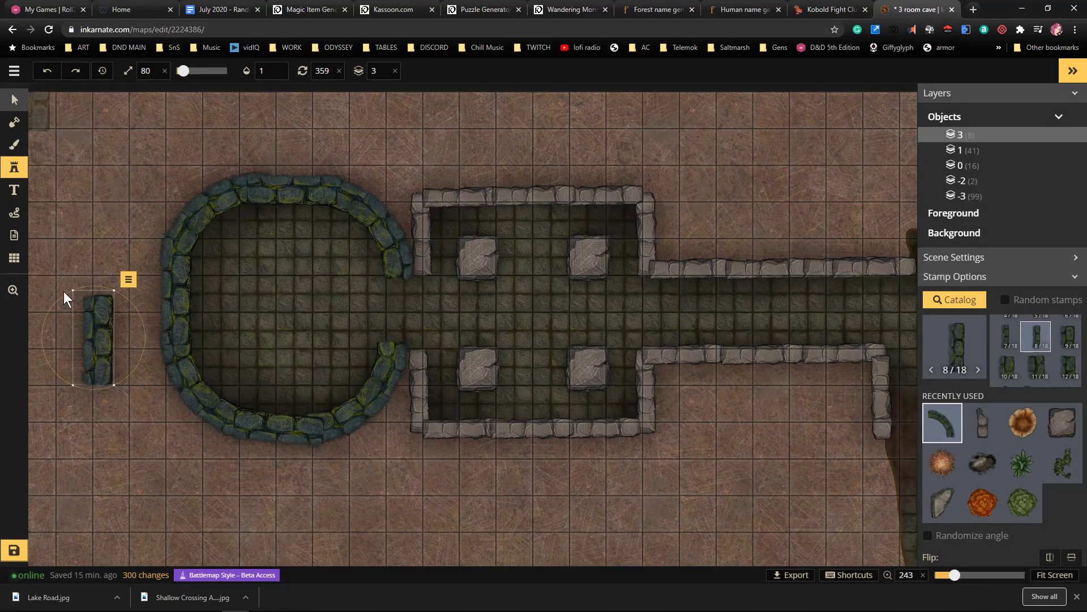
key(v)
key(Delete)
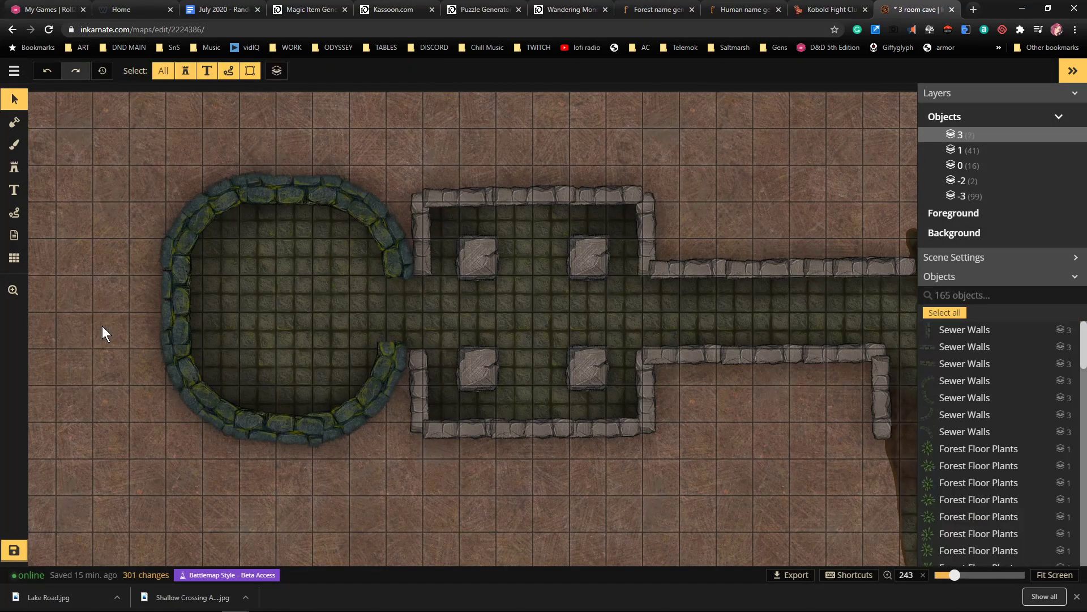
click(14, 549)
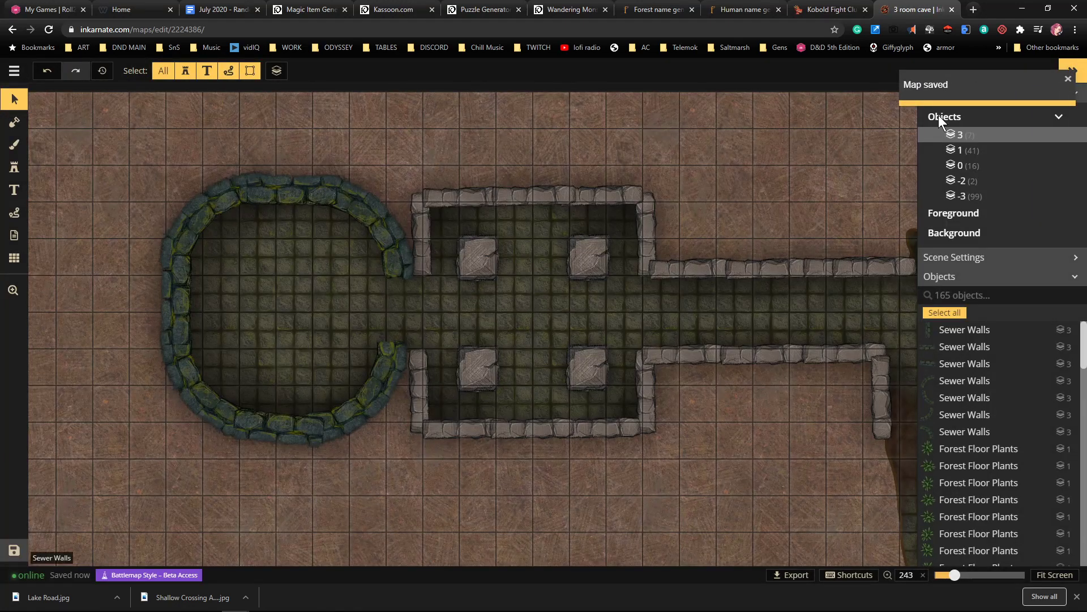
Search the stamp catalog for "stat" and choose variant 3 of the Statues set
drag(806, 397, 560, 218)
scroll(557, 400, left, 5)
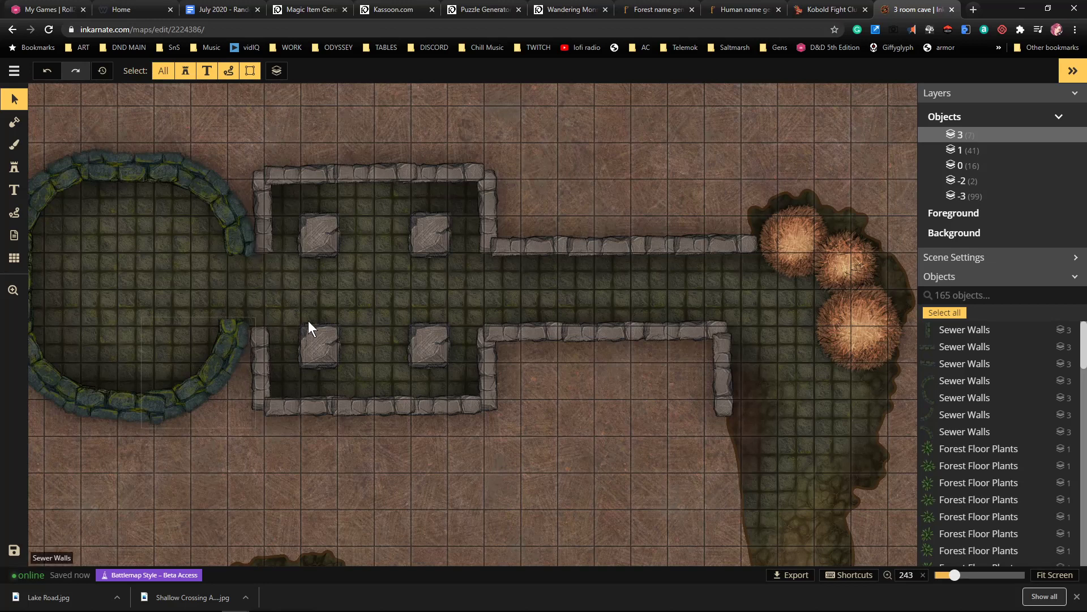
drag(325, 317, 444, 316)
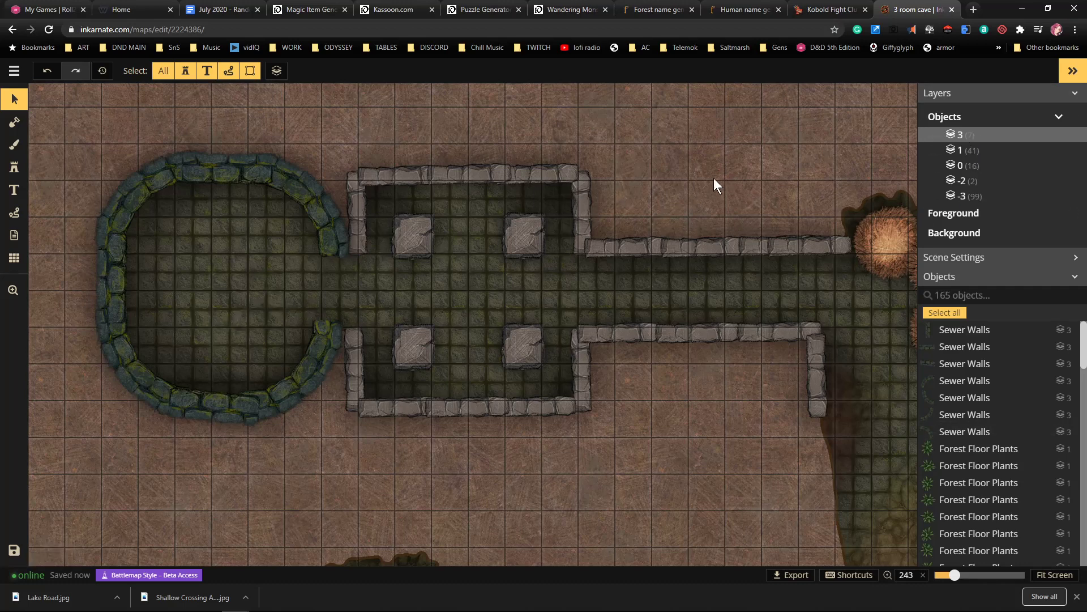
key(o)
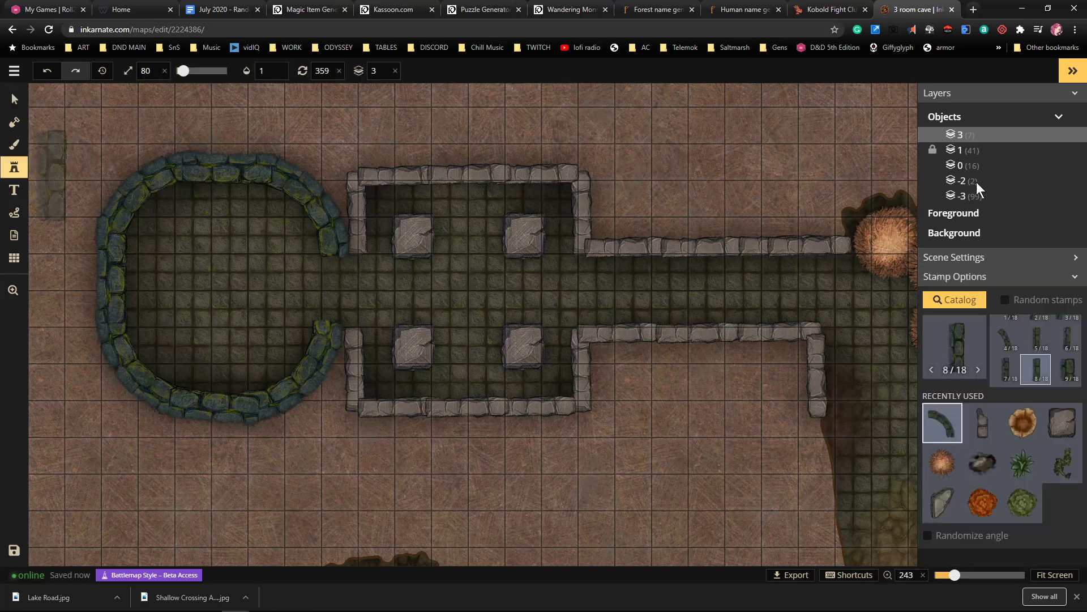
key(c)
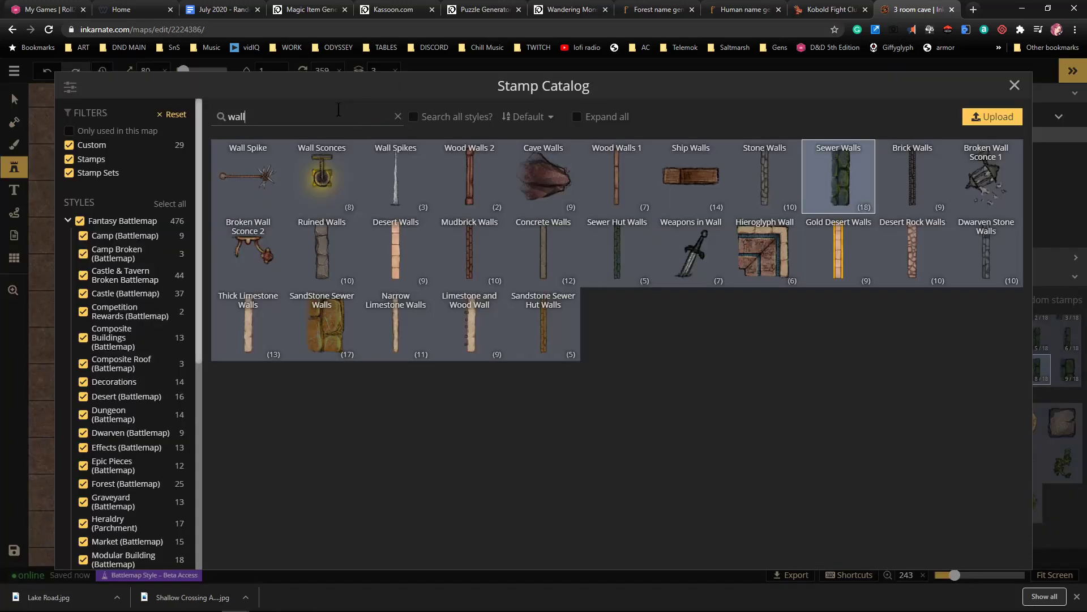
text(stat)
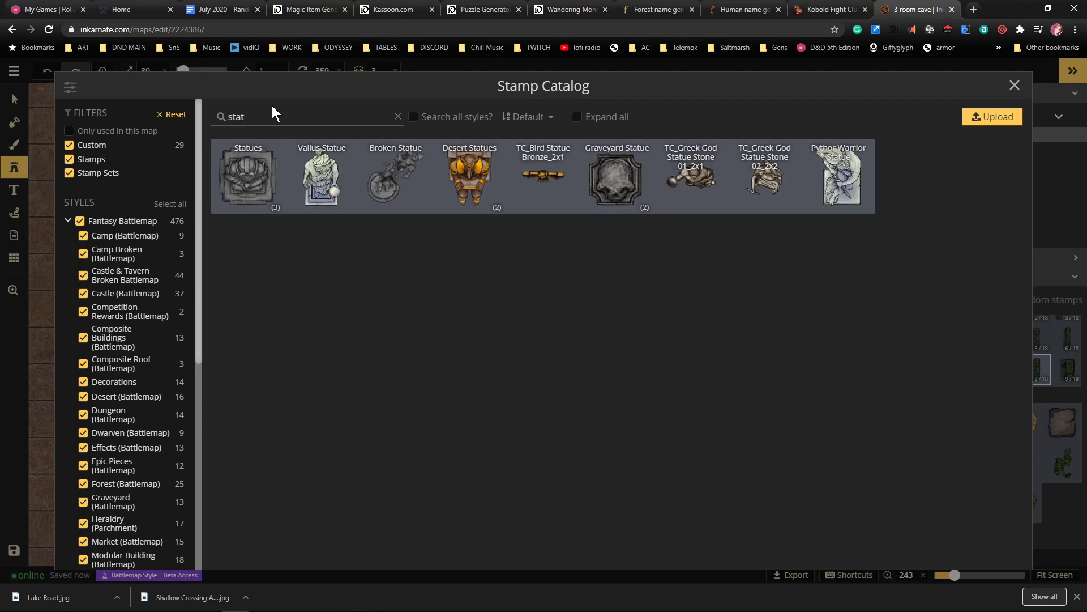
click(250, 181)
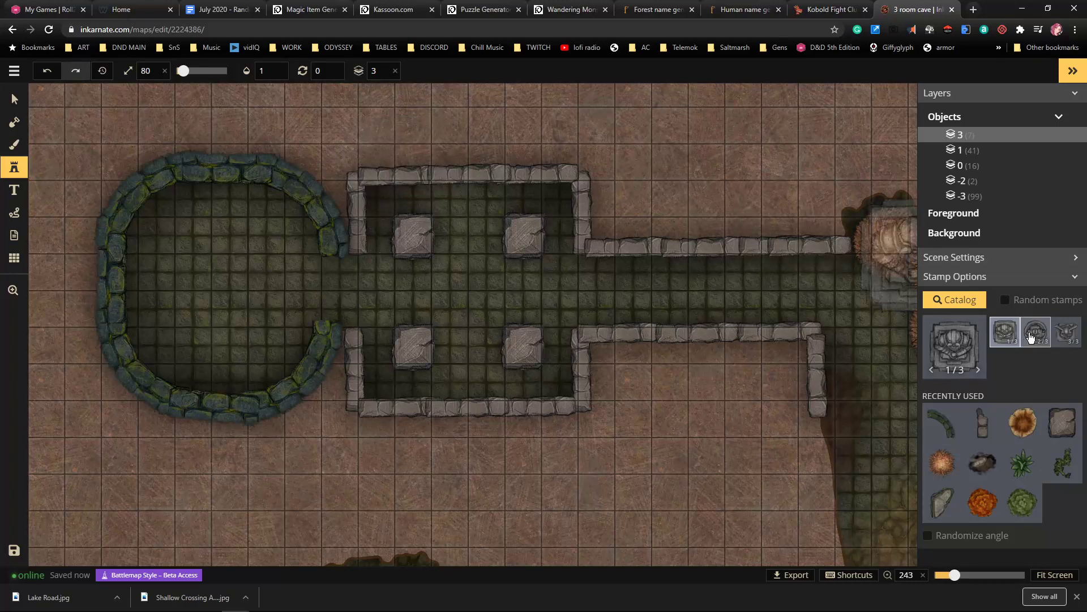
click(1030, 338)
click(1070, 338)
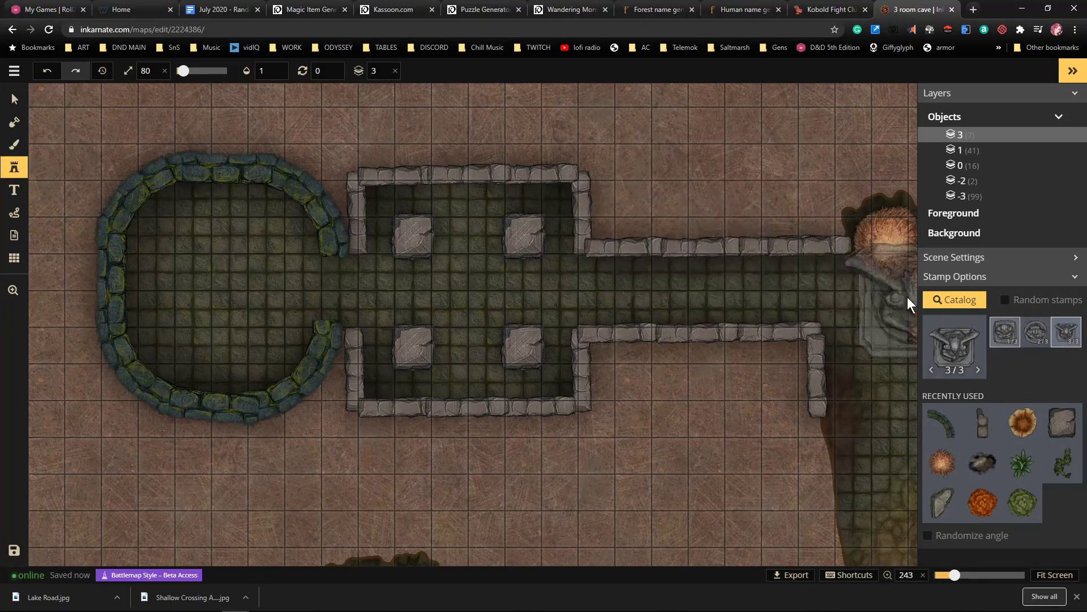
Stamp the horned statue at size 40 on layer 3, rotated to 270, against the round room's west wall
click(224, 279)
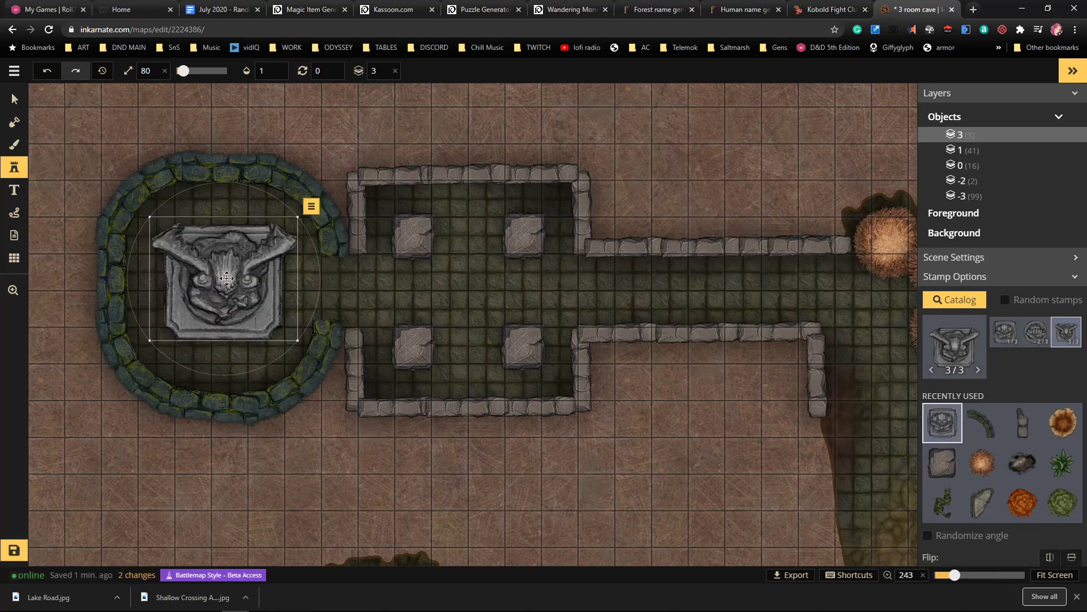
drag(219, 179, 141, 240)
scroll(206, 272, down, 4)
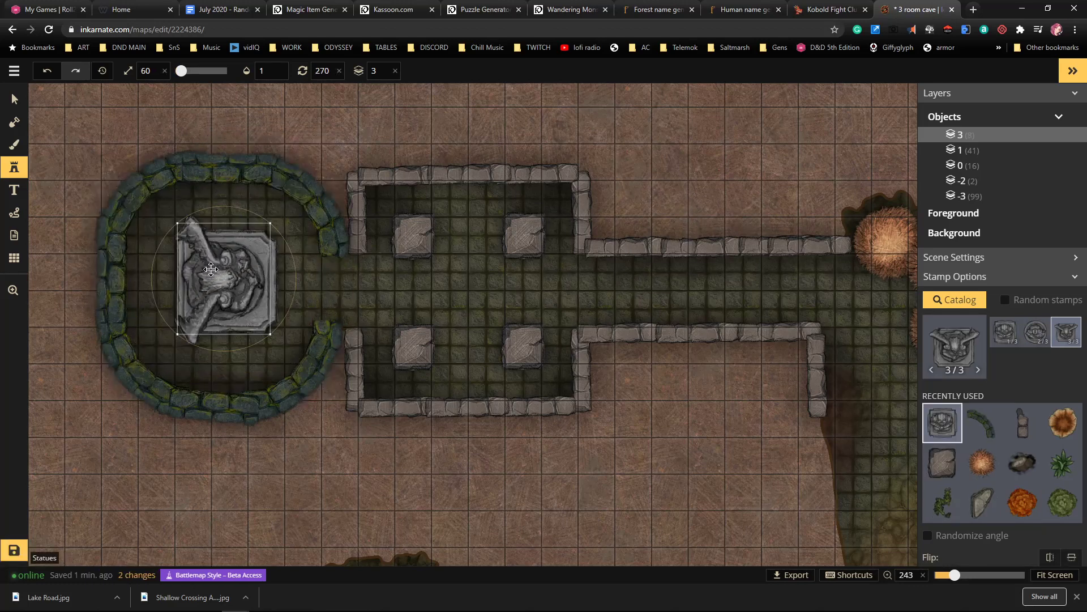
drag(224, 278, 153, 280)
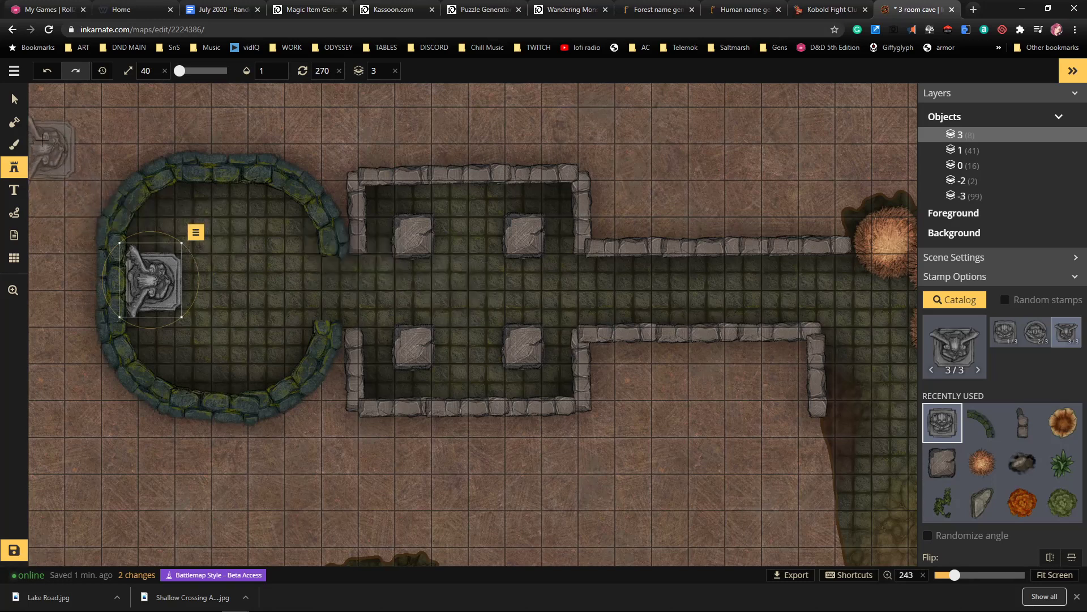
Brush the brown ground texture at opacity 0.29, sizes 60 and 30, over the opening between the round and square rooms
click(14, 147)
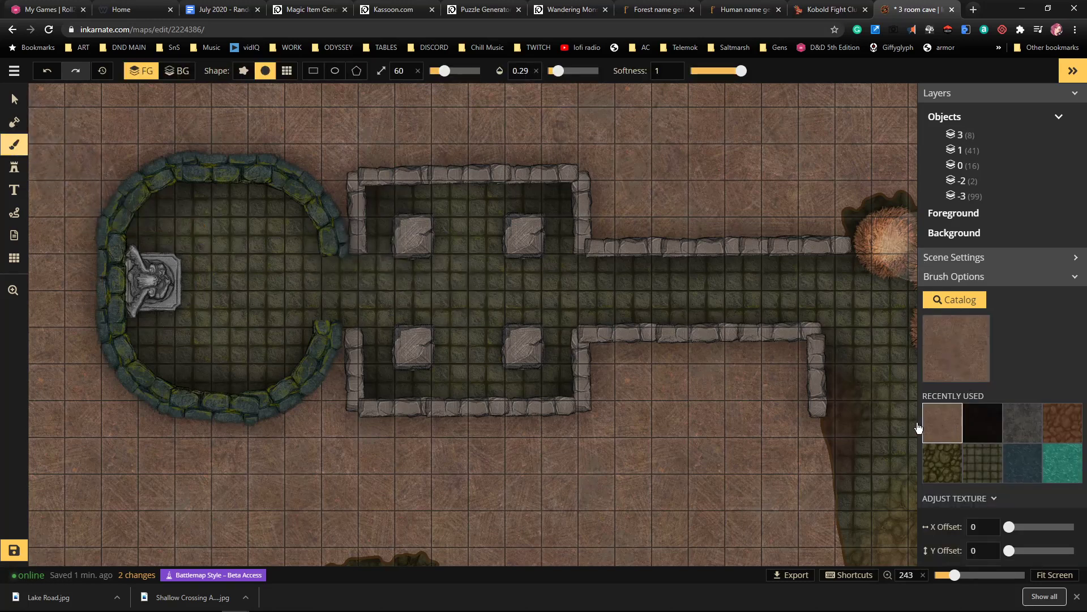
mouse_move(389, 316)
mouse_down()
mouse_move(339, 272)
mouse_move(351, 305)
mouse_up()
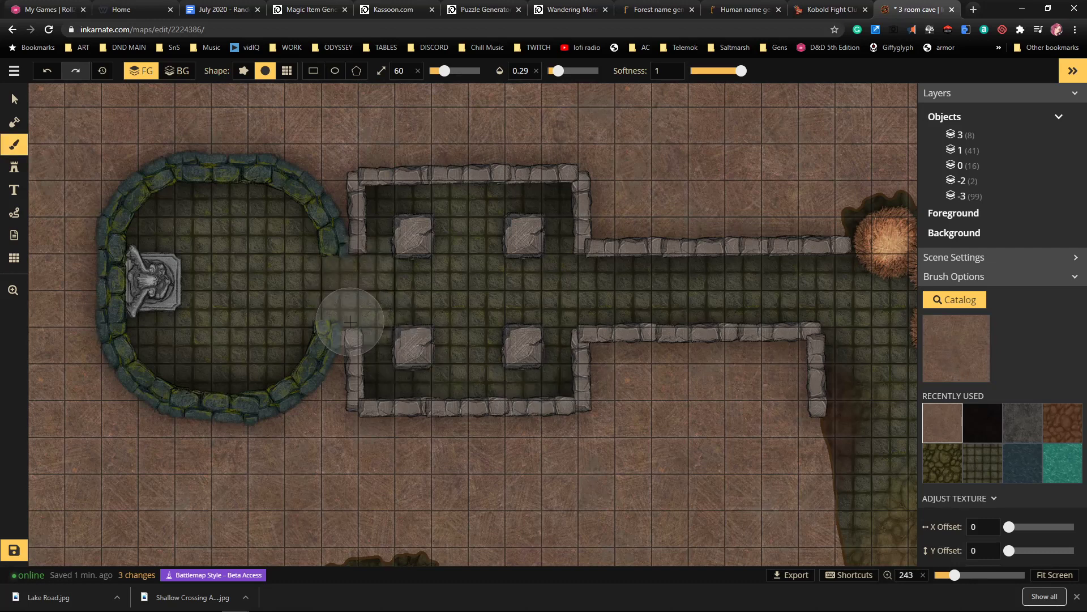
scroll(350, 292, down, 1)
key(bracketleft)
key(bracketleft)
key(bracketleft)
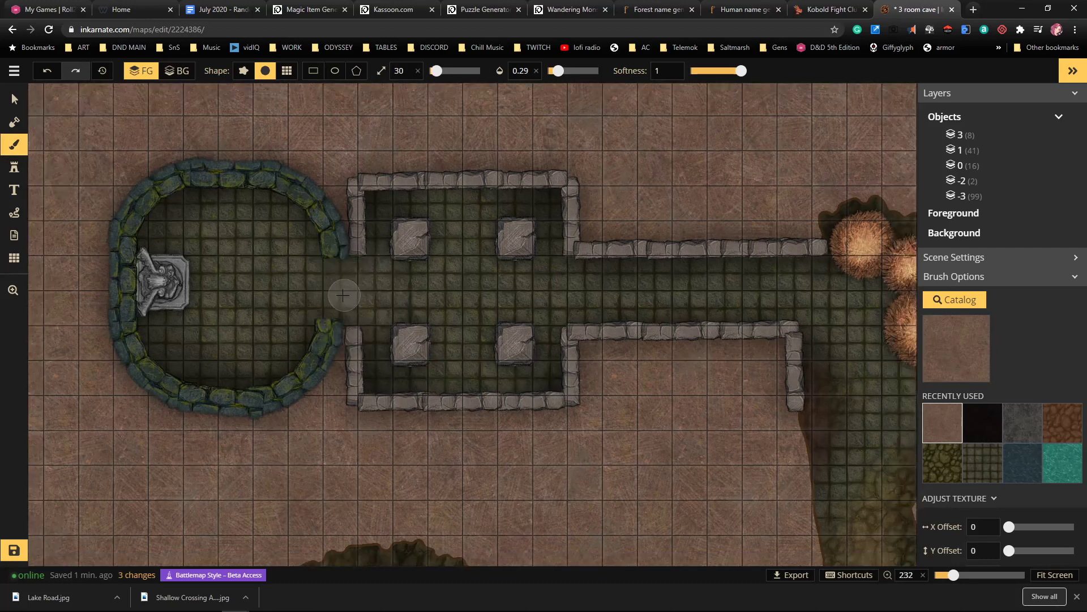
mouse_move(356, 282)
mouse_down()
mouse_move(336, 302)
mouse_move(477, 280)
mouse_move(439, 300)
mouse_move(376, 289)
mouse_move(563, 284)
mouse_move(376, 318)
mouse_move(339, 313)
mouse_move(291, 282)
mouse_move(359, 352)
mouse_up()
Brush the brown ground texture at size 50 and opacity 0.29 over the floor where the corridor meets the cave
key(bracketright)
key(bracketright)
mouse_move(775, 279)
mouse_down()
mouse_move(842, 299)
mouse_move(856, 437)
mouse_move(857, 357)
mouse_move(837, 453)
mouse_move(857, 438)
mouse_move(886, 367)
mouse_move(880, 313)
mouse_move(860, 278)
mouse_move(793, 313)
mouse_move(803, 289)
mouse_move(721, 280)
mouse_move(828, 287)
mouse_move(846, 269)
mouse_move(891, 362)
mouse_move(895, 409)
mouse_move(869, 335)
mouse_up()
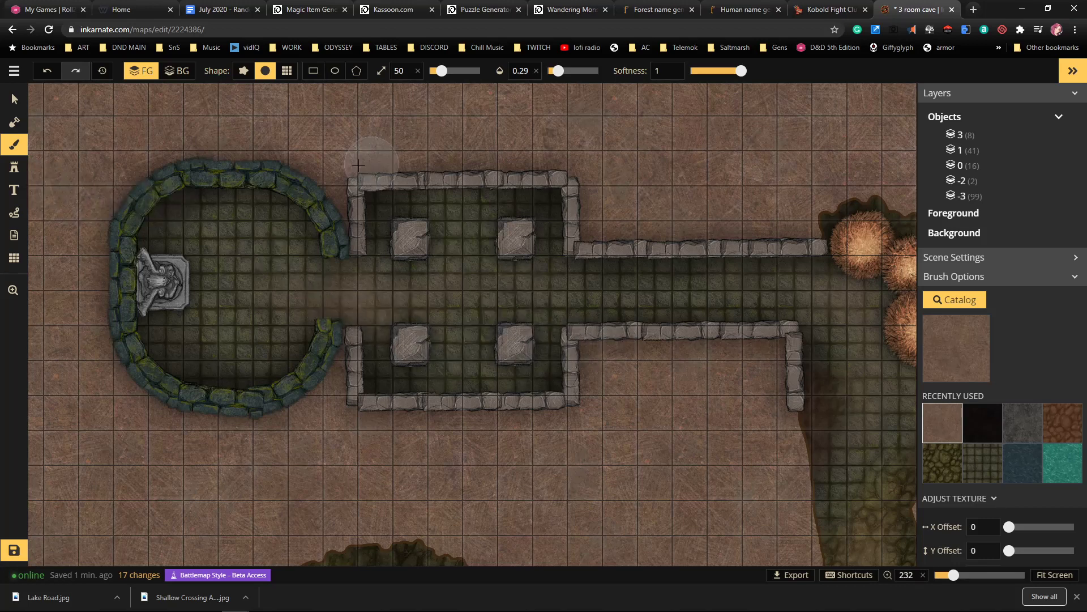
click(952, 312)
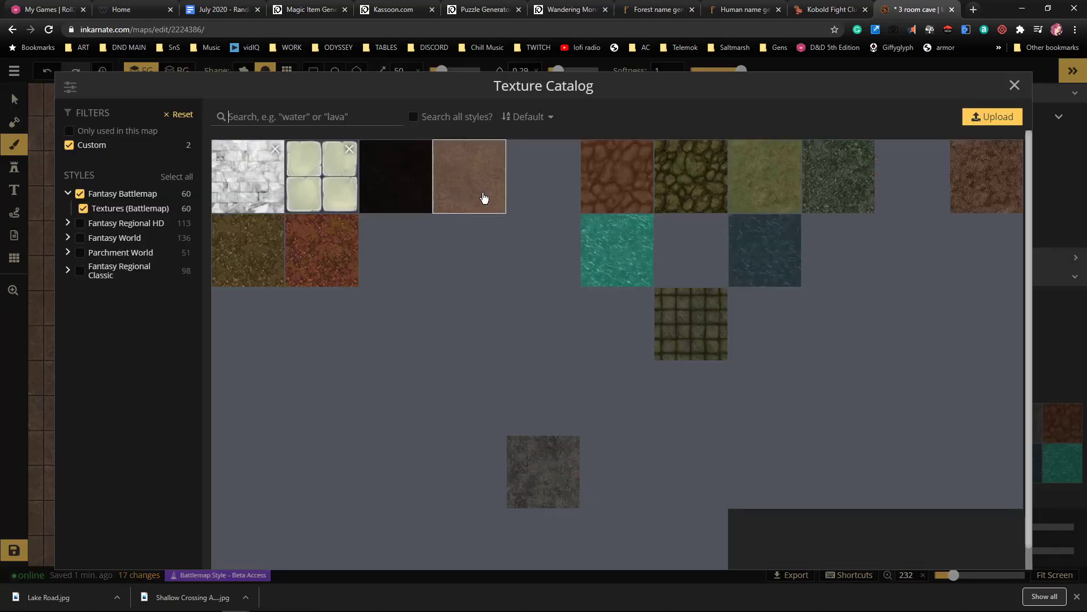
click(1013, 86)
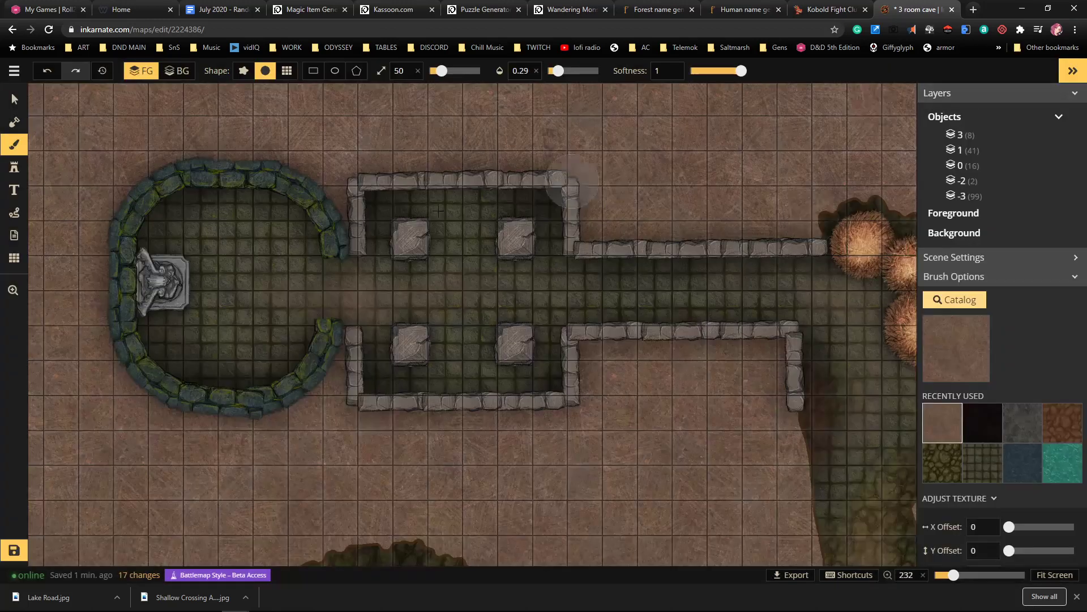
Search the stamp catalog for "tile" and choose variant 2 of the Decorated Tiles set
click(15, 167)
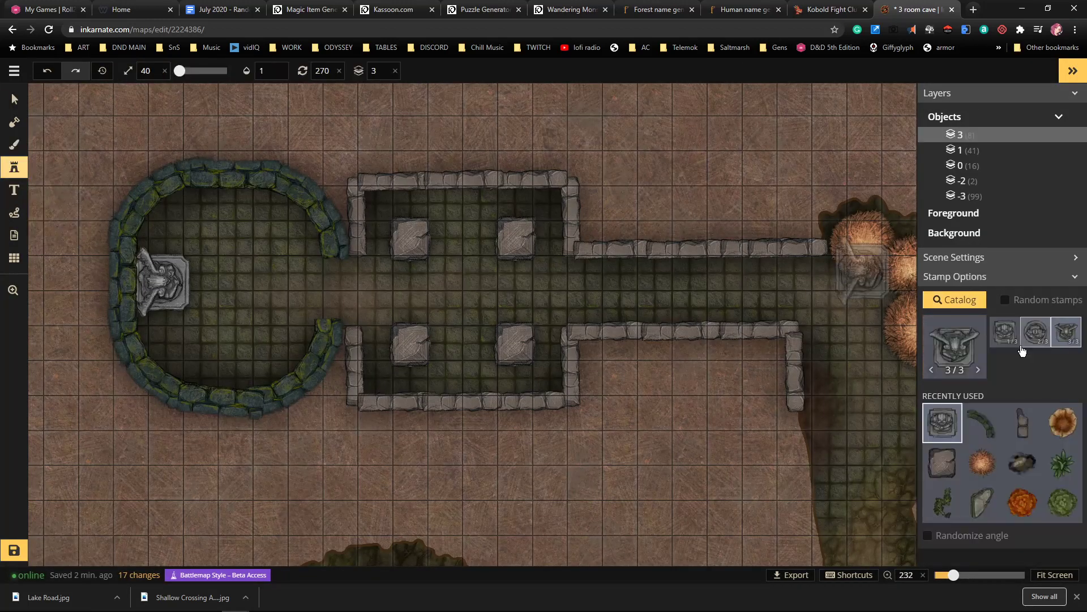
click(960, 339)
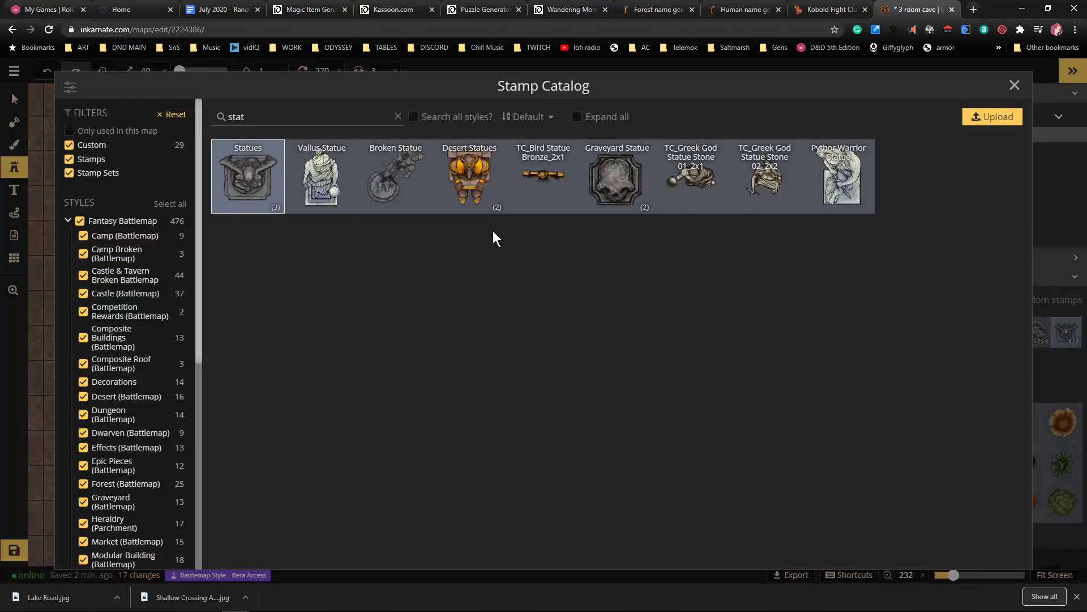
drag(252, 117, 209, 116)
text(til)
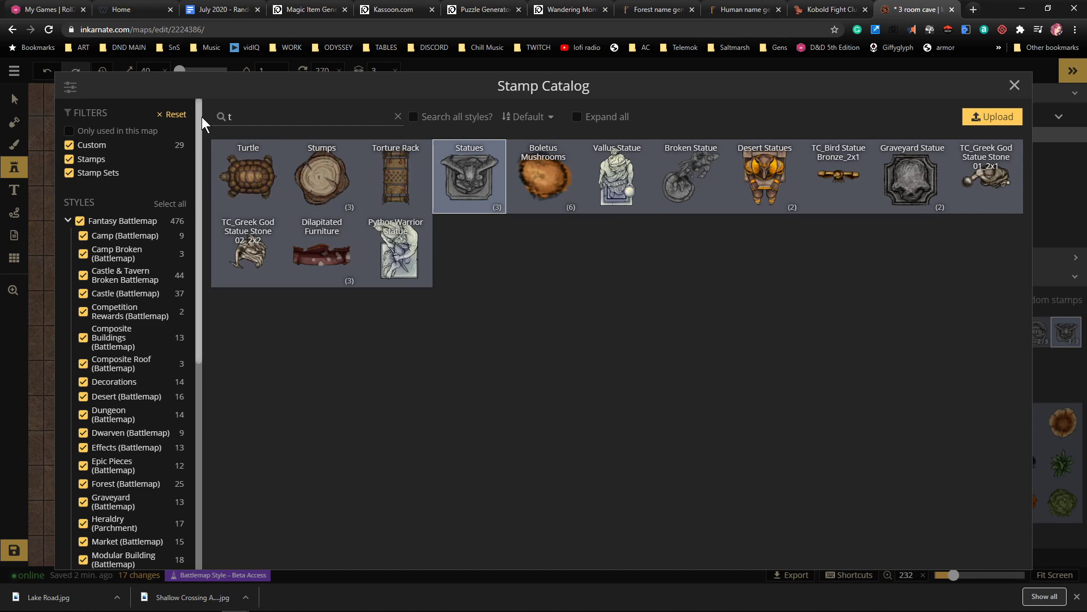
text(e)
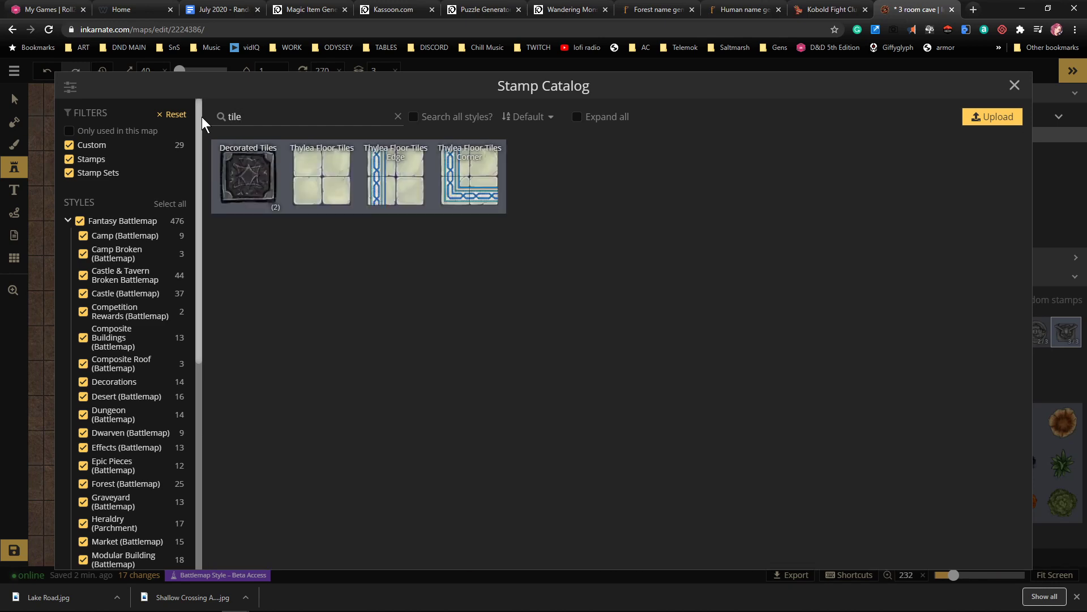
click(247, 174)
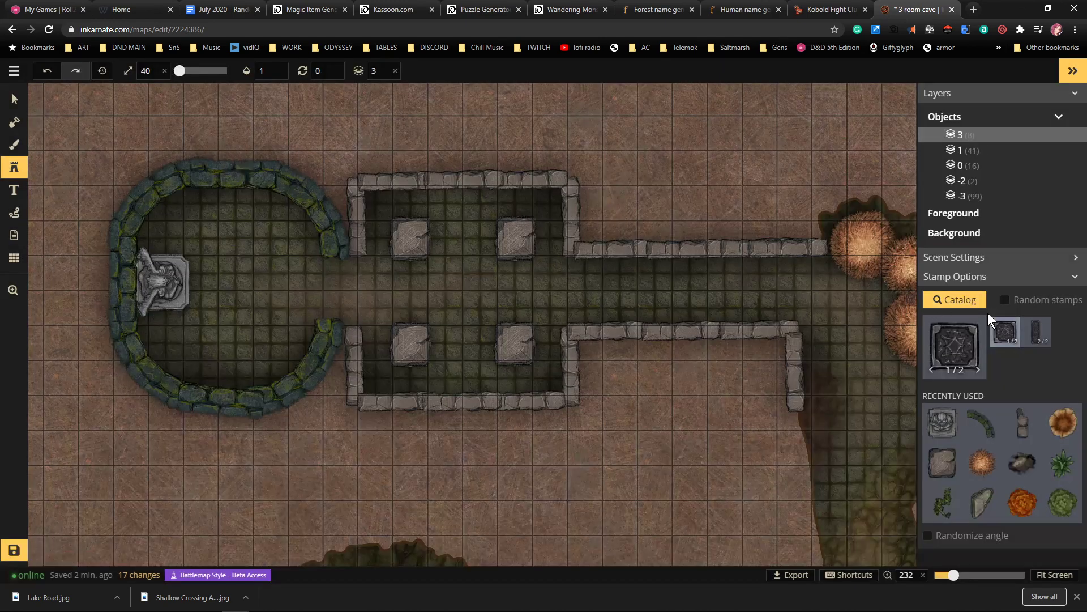
click(1036, 333)
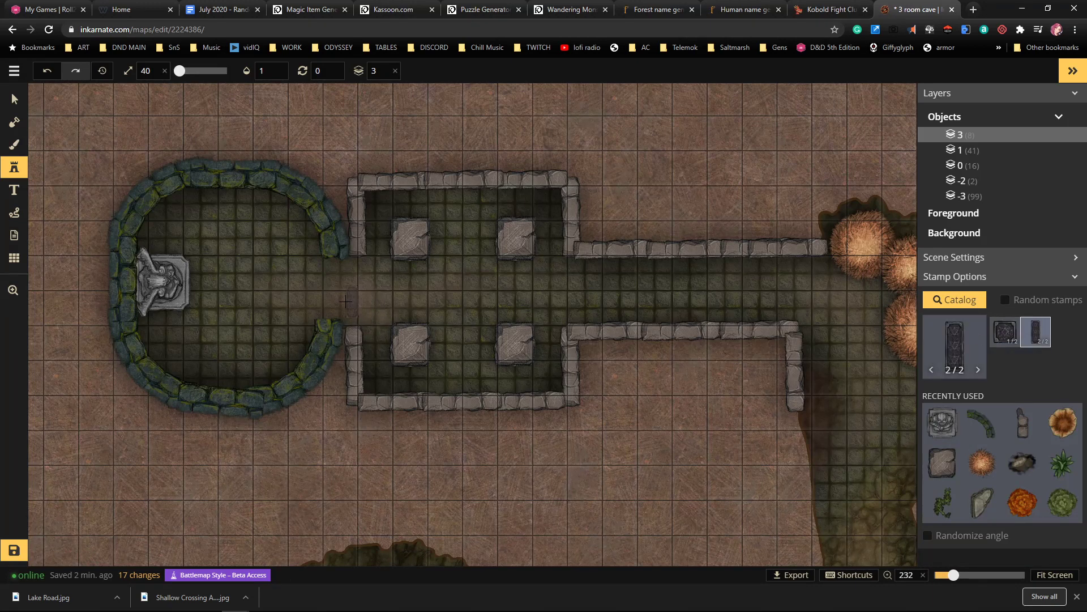
Stamp the oblong decorated tile at size 110 on layer -4 in the round room's east entrance
scroll(340, 294, up, 2)
scroll(340, 289, up, 2)
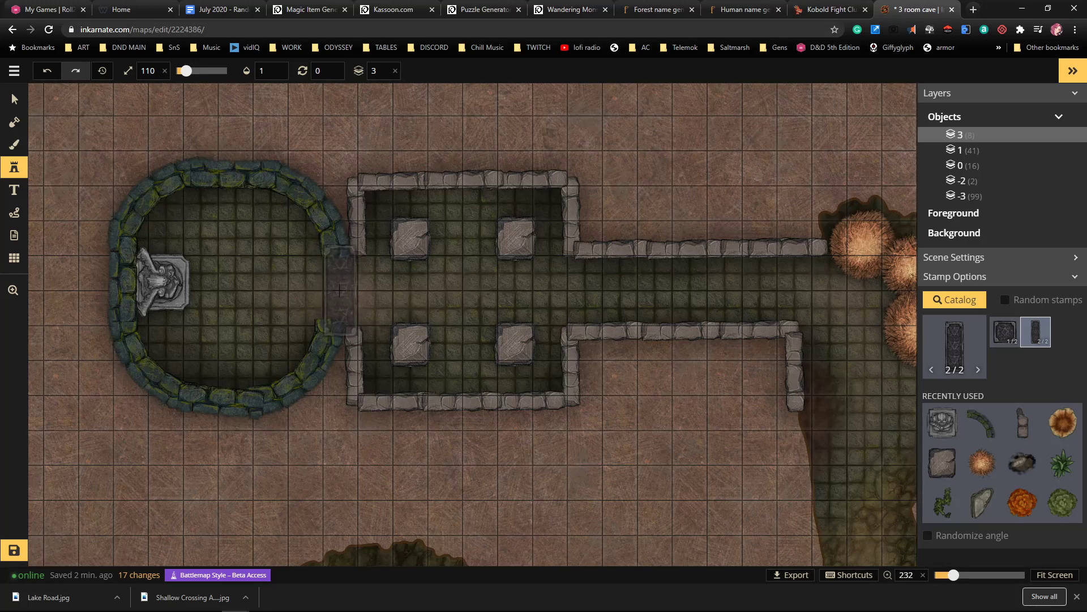
scroll(340, 290, down, 3)
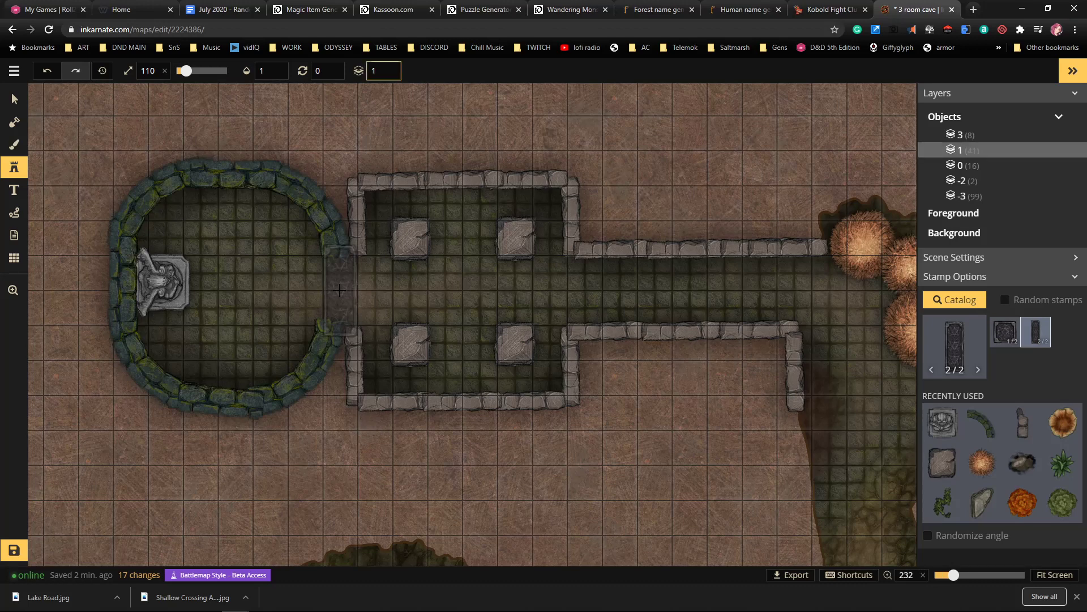
scroll(340, 290, down, 1)
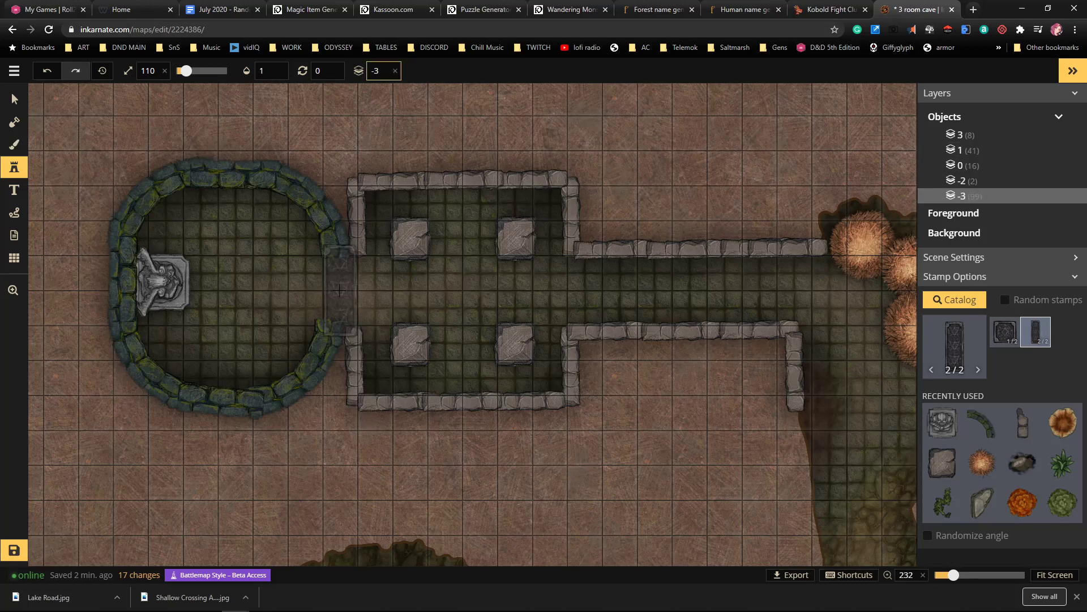
scroll(340, 290, down, 1)
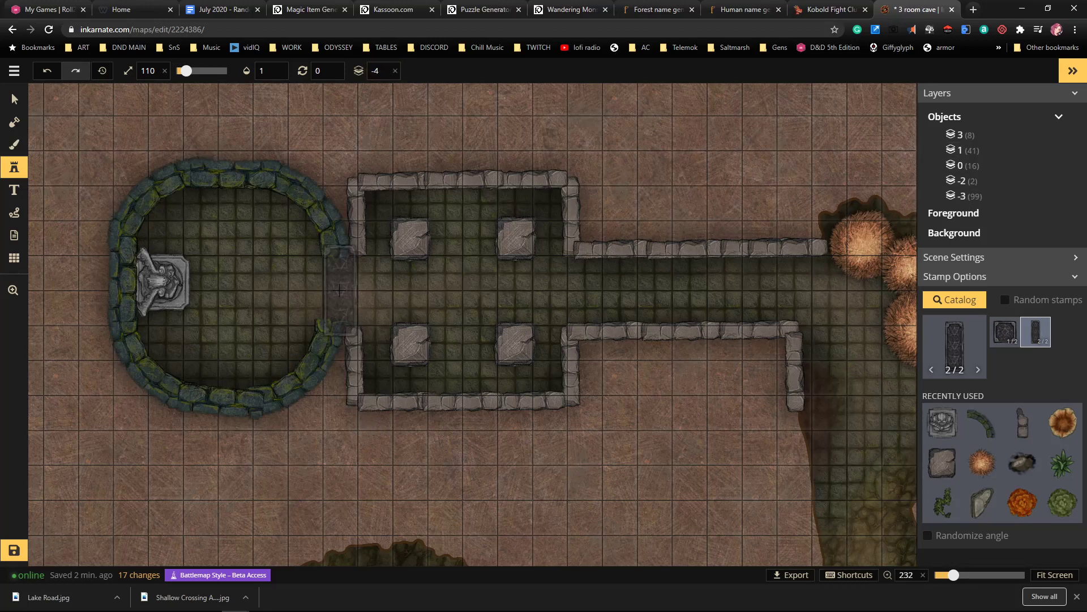
click(340, 290)
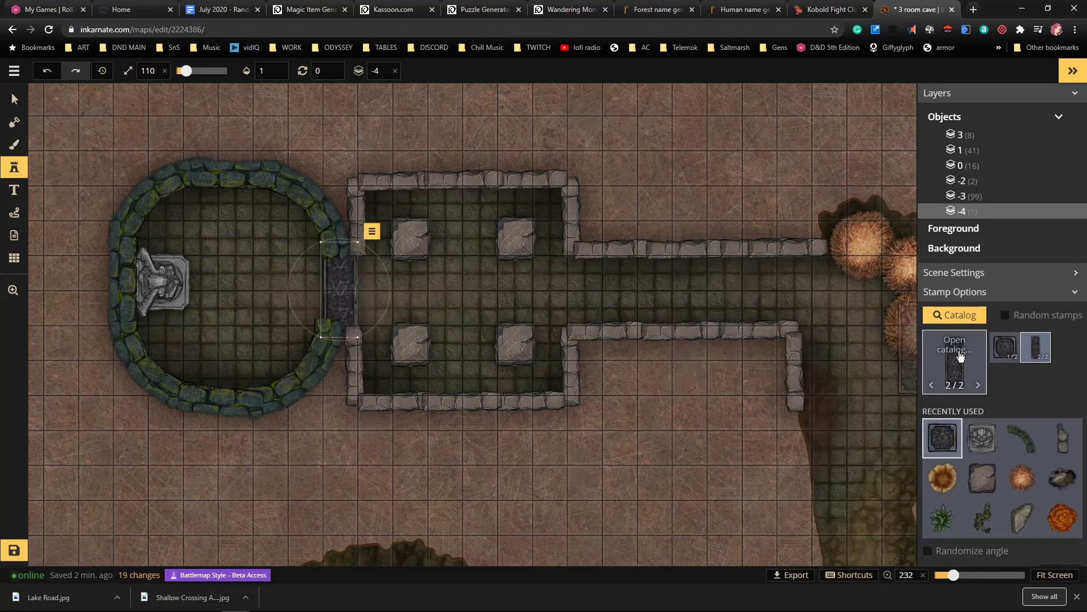
Stamp five square decorated tiles, variant 1 at size 100 on layer -4, in a staggered pattern between the square room's pillars towards the corridor
click(940, 447)
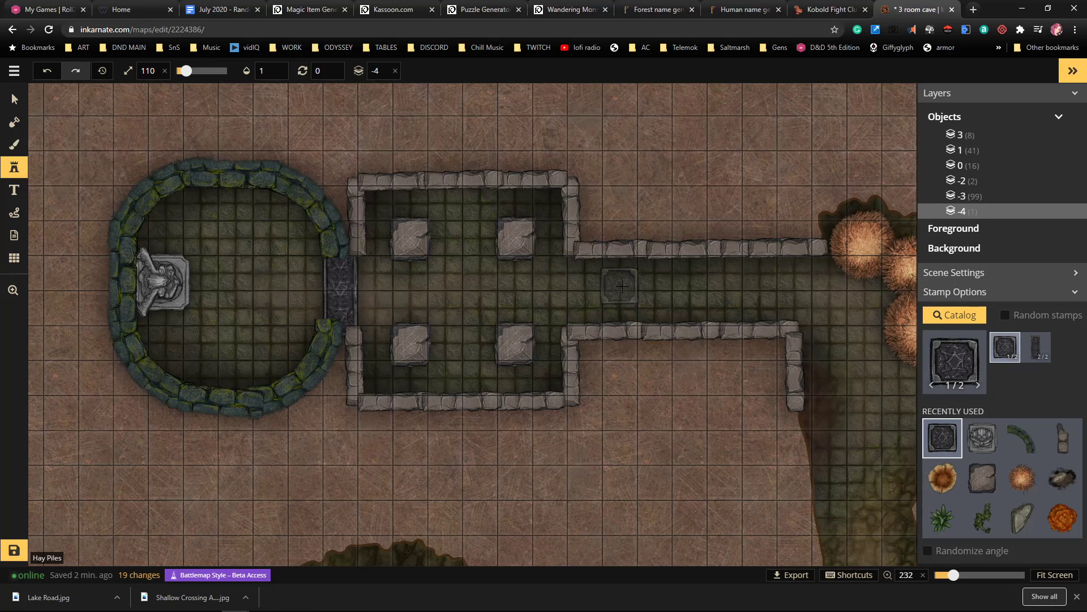
scroll(491, 302, up, 1)
scroll(491, 303, down, 2)
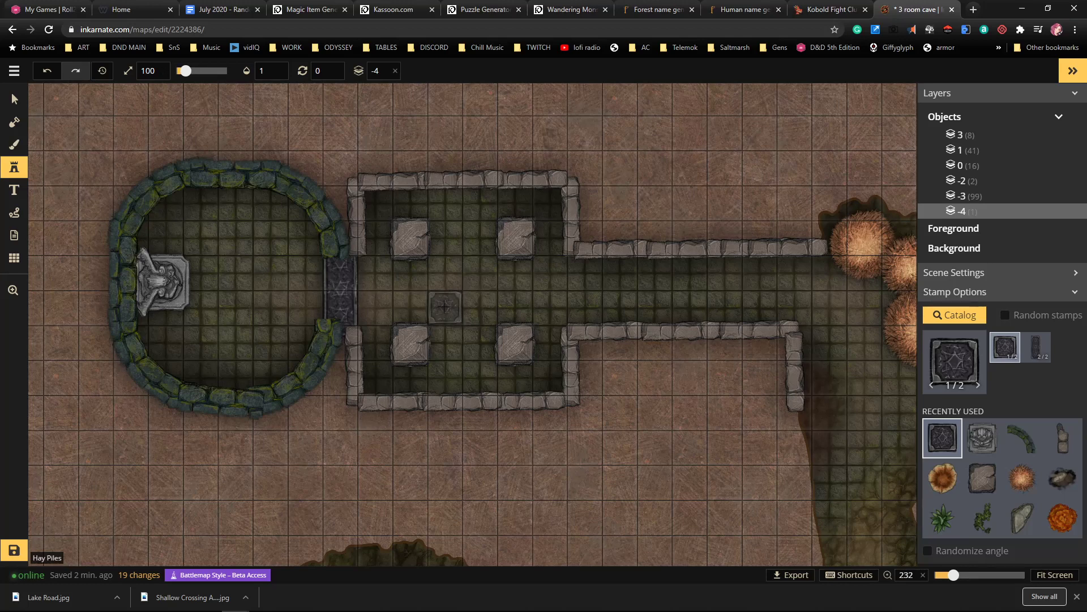
click(445, 306)
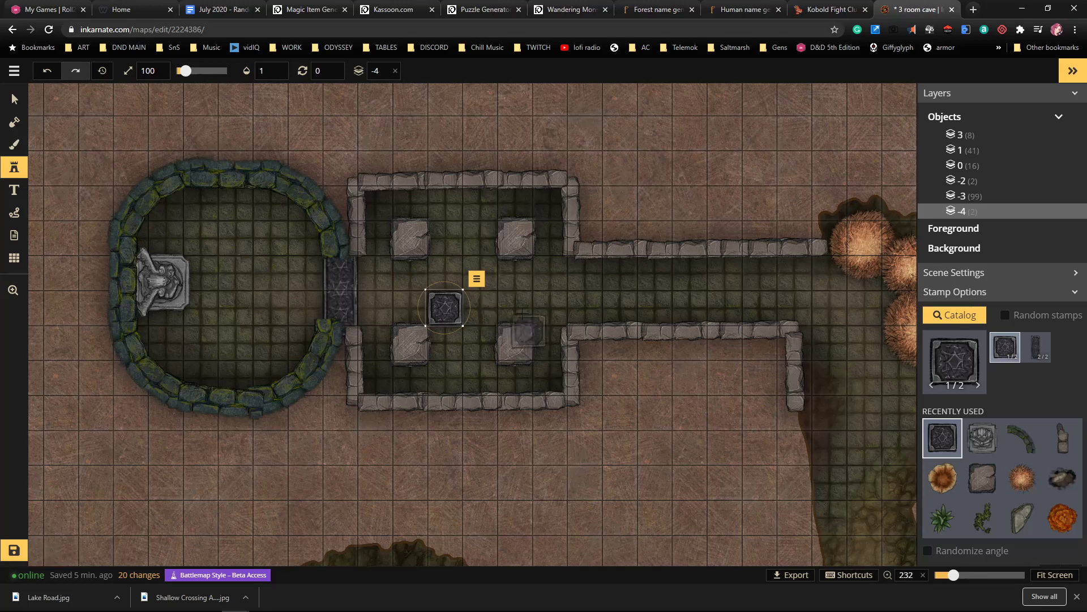
click(481, 276)
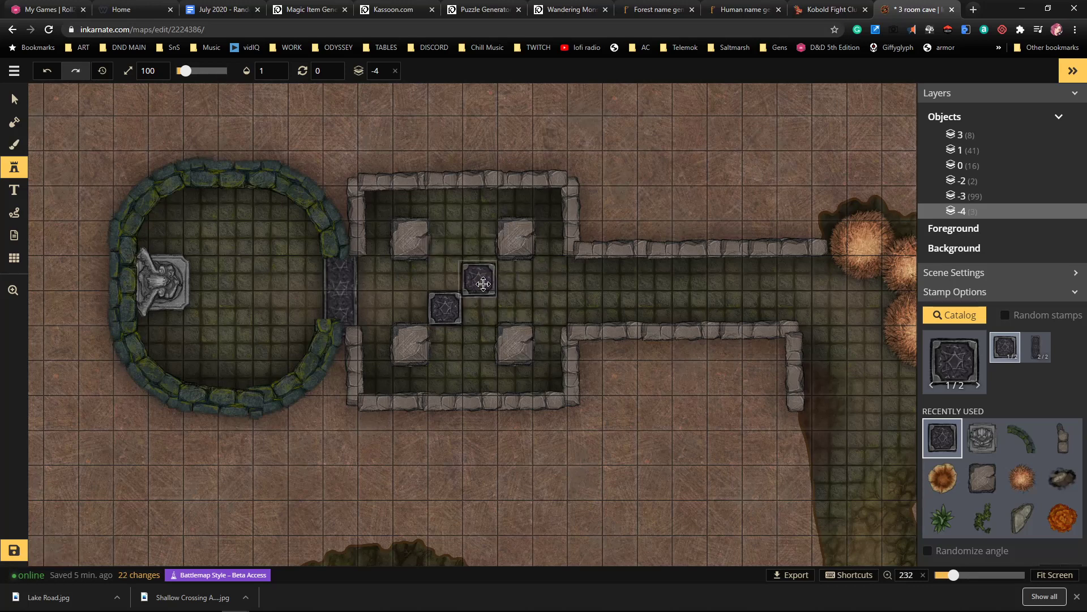
click(487, 280)
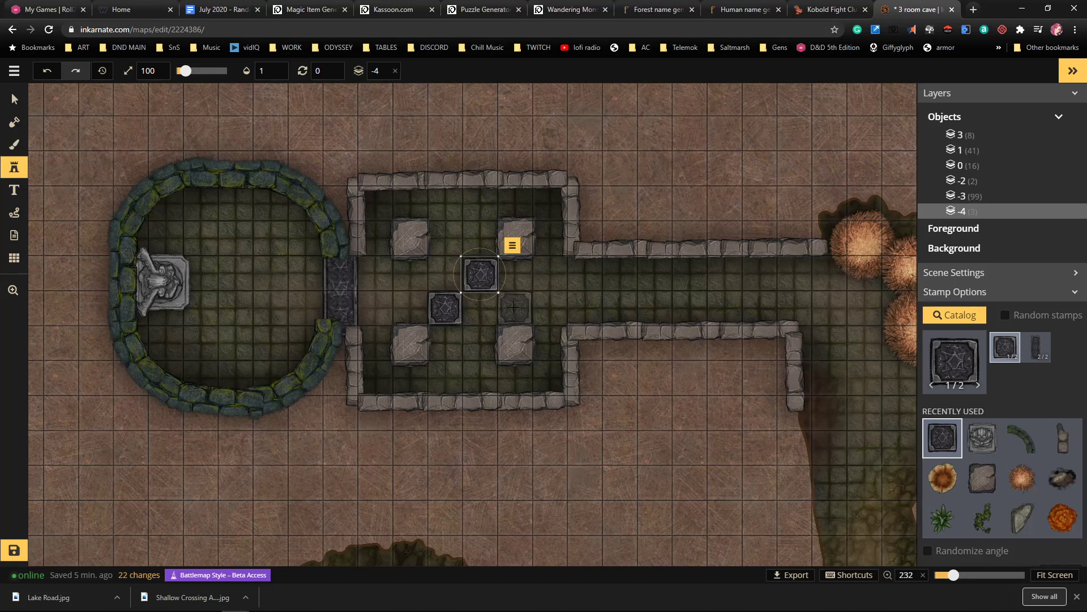
click(514, 306)
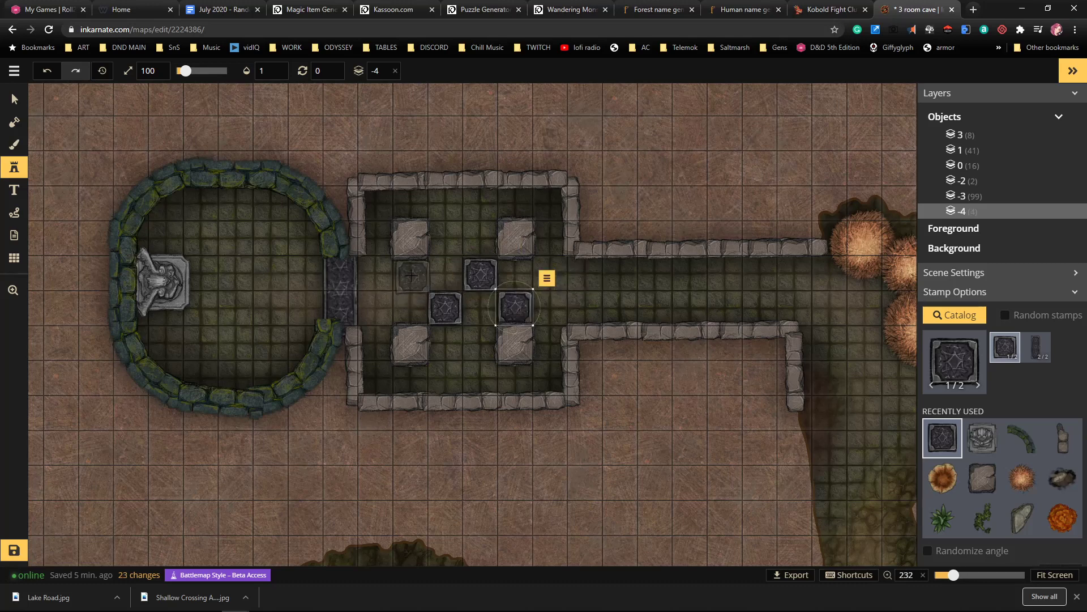
click(409, 273)
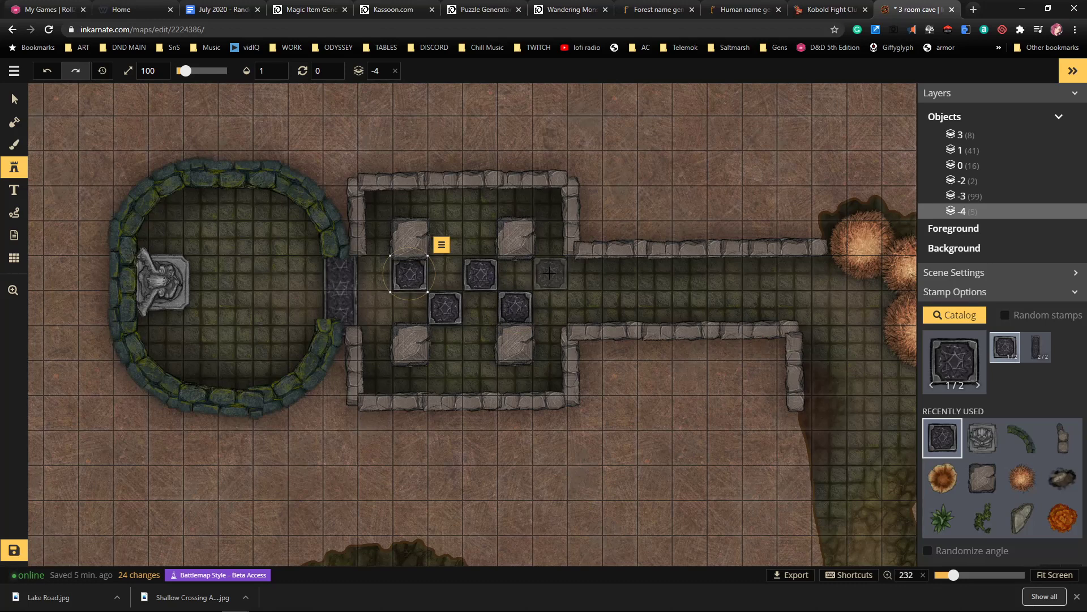
click(549, 272)
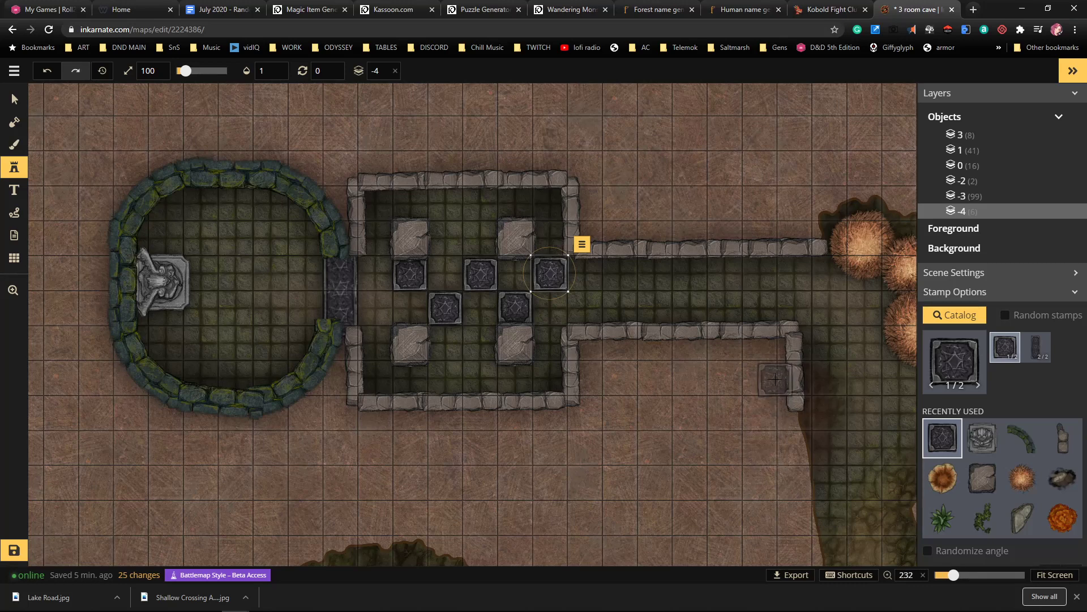
Search the stamp catalog for "scon" and choose variant 3 of the Wall Sconces set
drag(792, 390, 629, 342)
drag(597, 415, 692, 430)
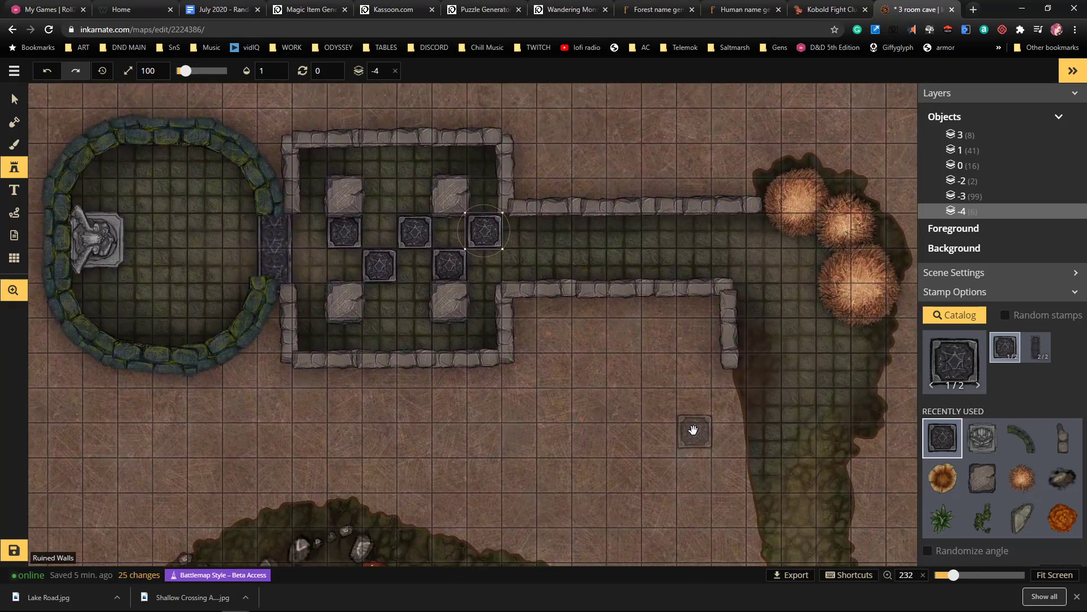
drag(525, 415, 498, 439)
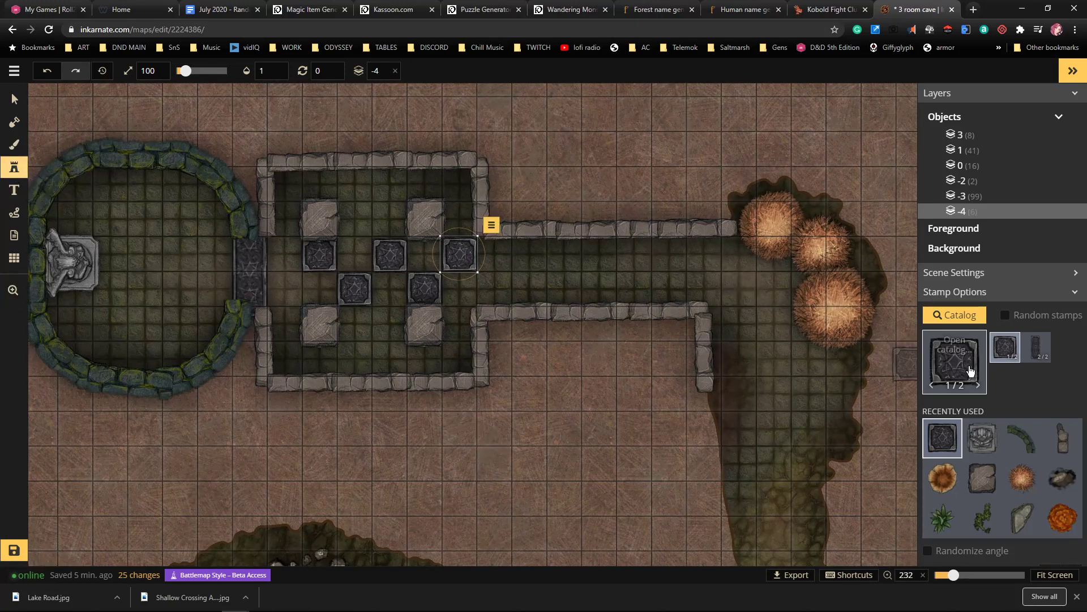
click(957, 361)
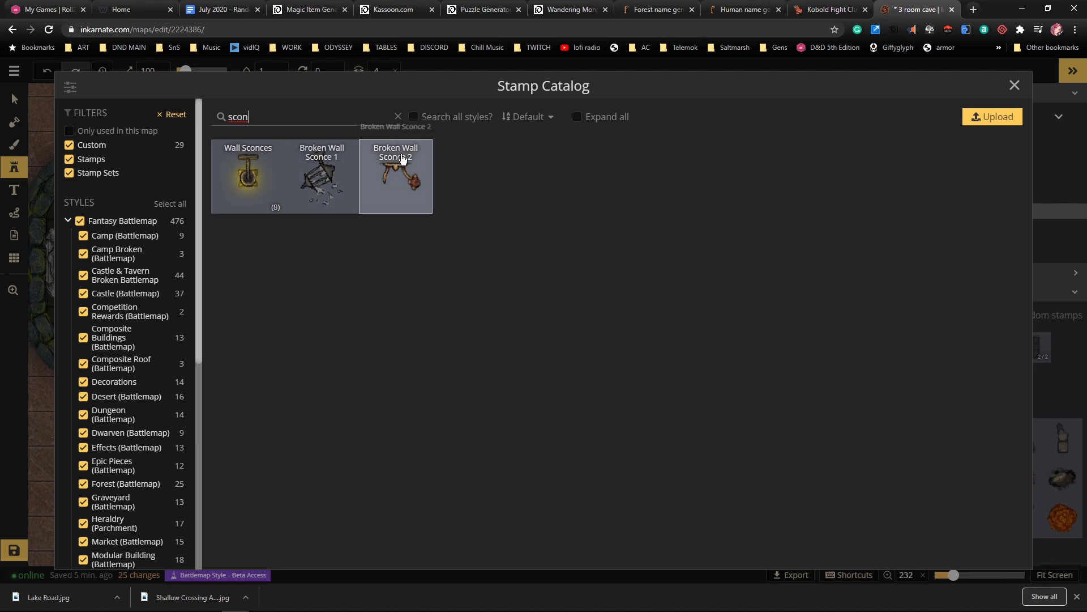
click(260, 168)
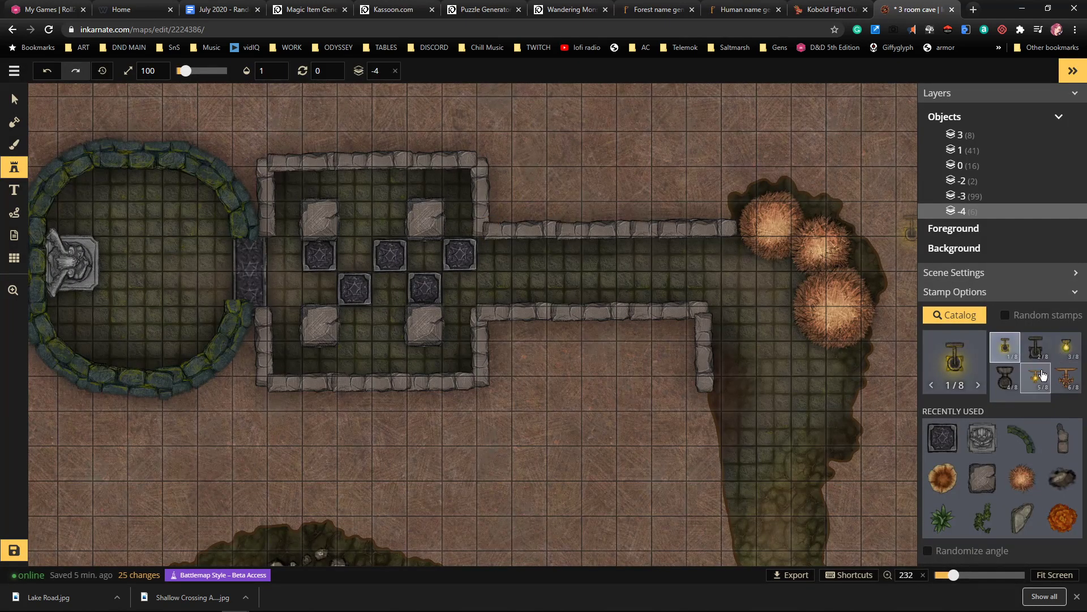
scroll(1036, 374, down, 1)
scroll(1019, 391, up, 1)
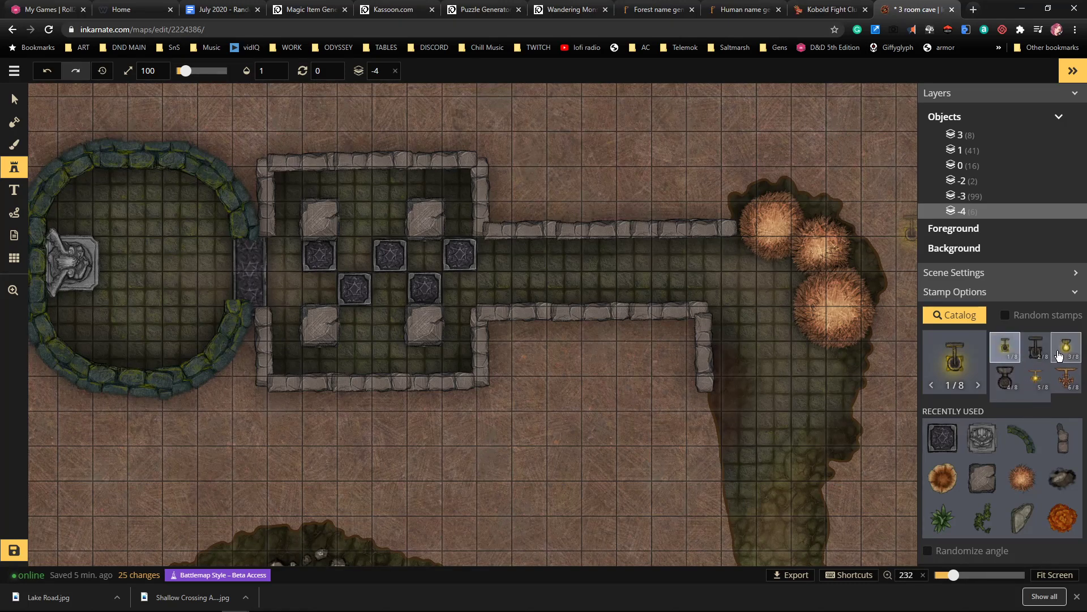
click(1065, 353)
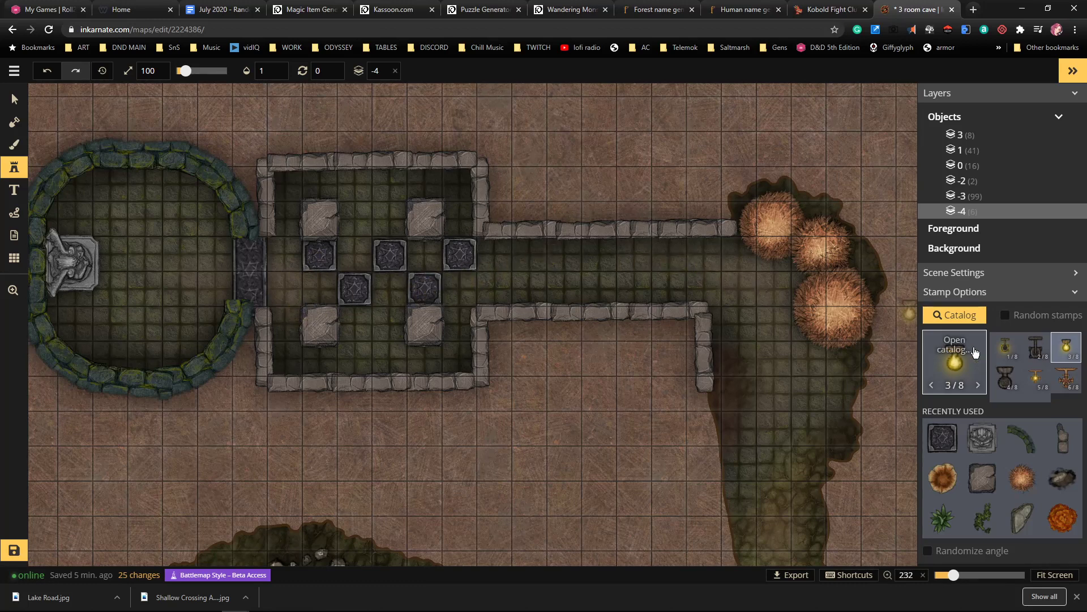
Save the map
key(space)
drag(315, 378, 261, 72)
scroll(382, 271, down, 5)
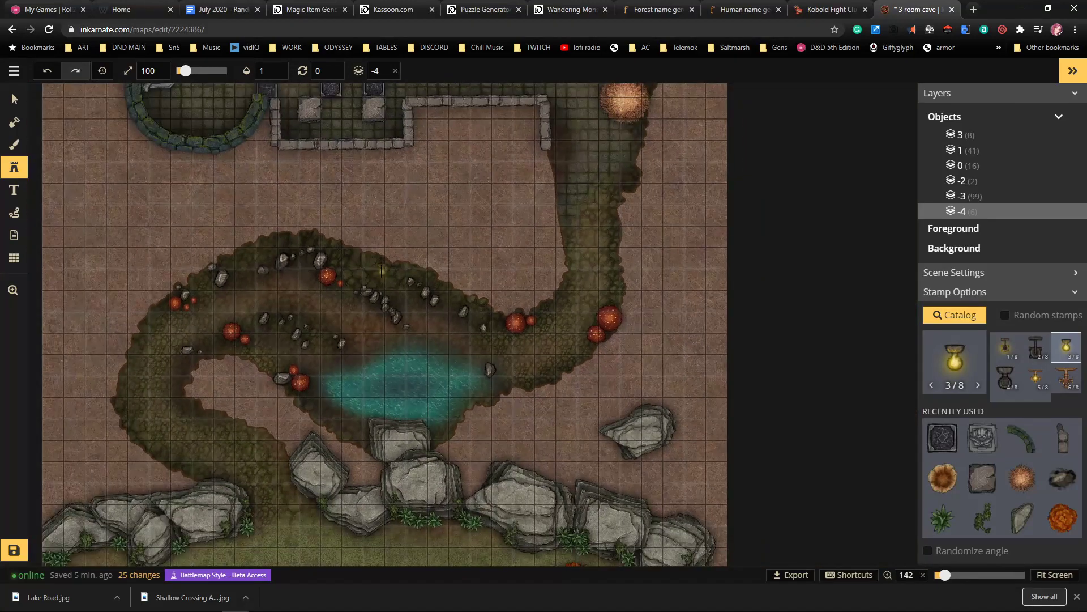
drag(456, 220, 643, 167)
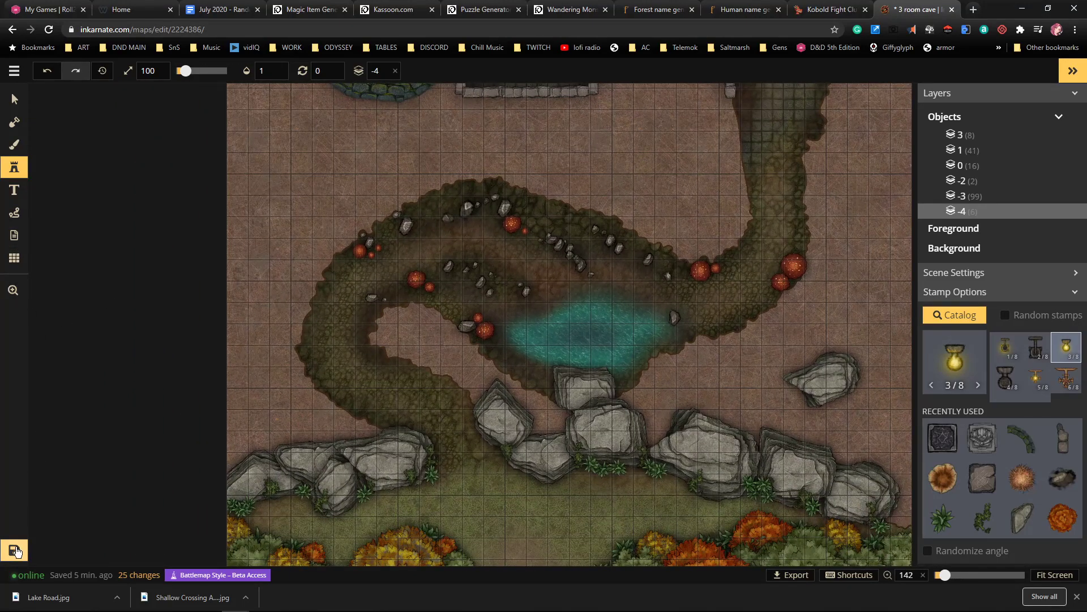
click(15, 550)
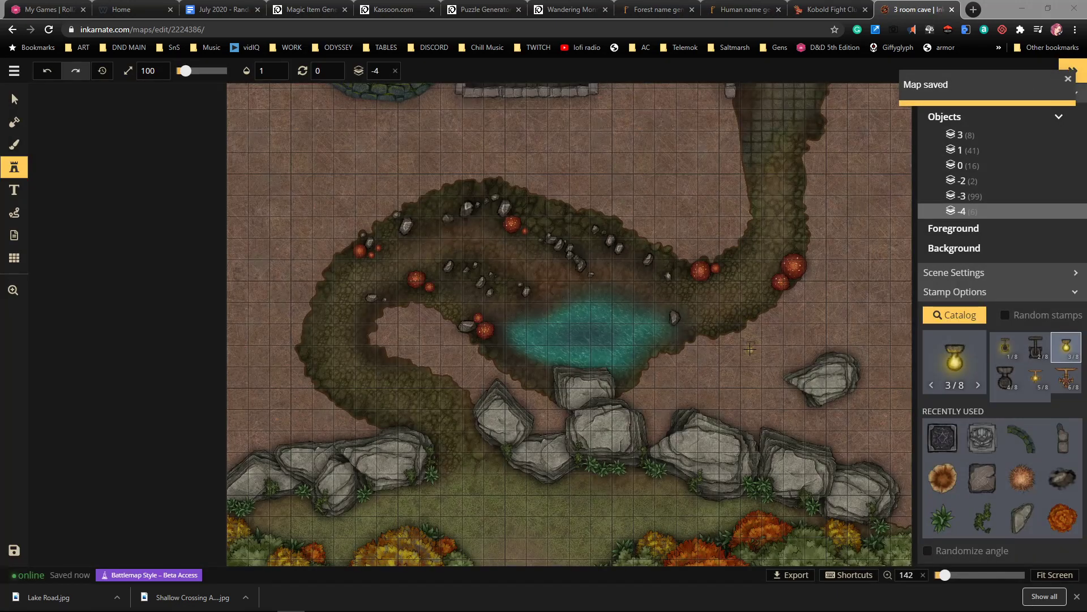
Review the rooms, corridor and pool cave across the map and check the whole layout in the image export preview
click(14, 101)
drag(705, 311, 566, 359)
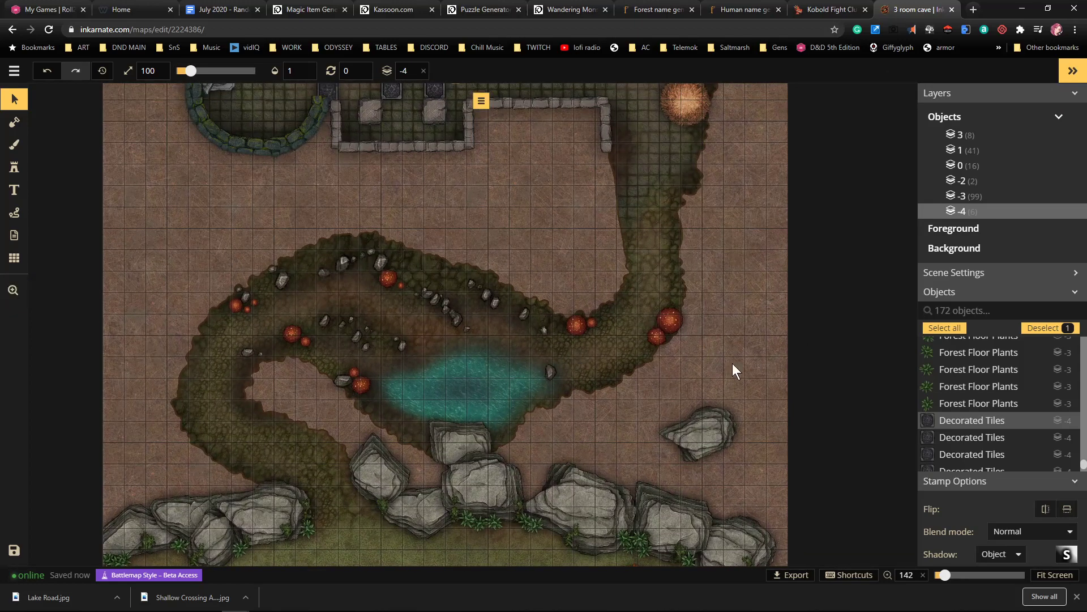
scroll(762, 358, up, 2)
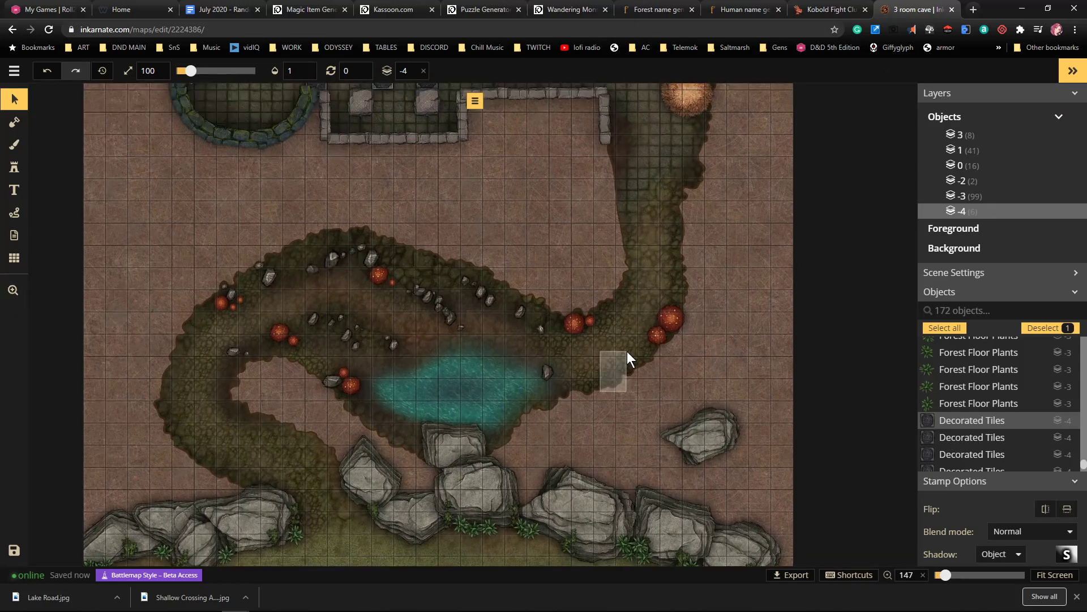
click(633, 379)
key(space)
drag(614, 332, 666, 516)
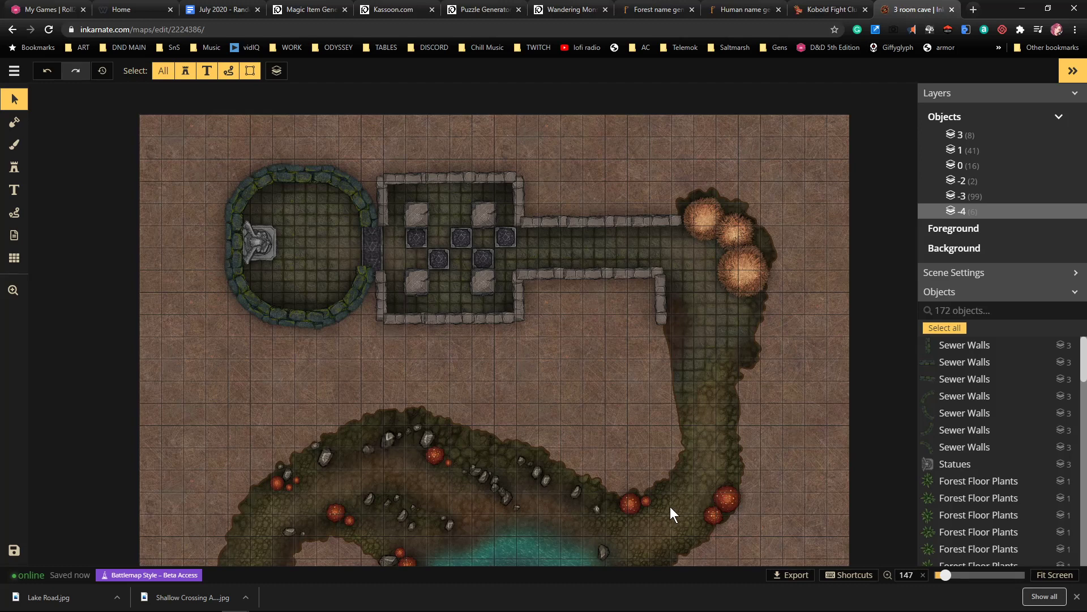
scroll(641, 377, down, 2)
scroll(641, 377, up, 1)
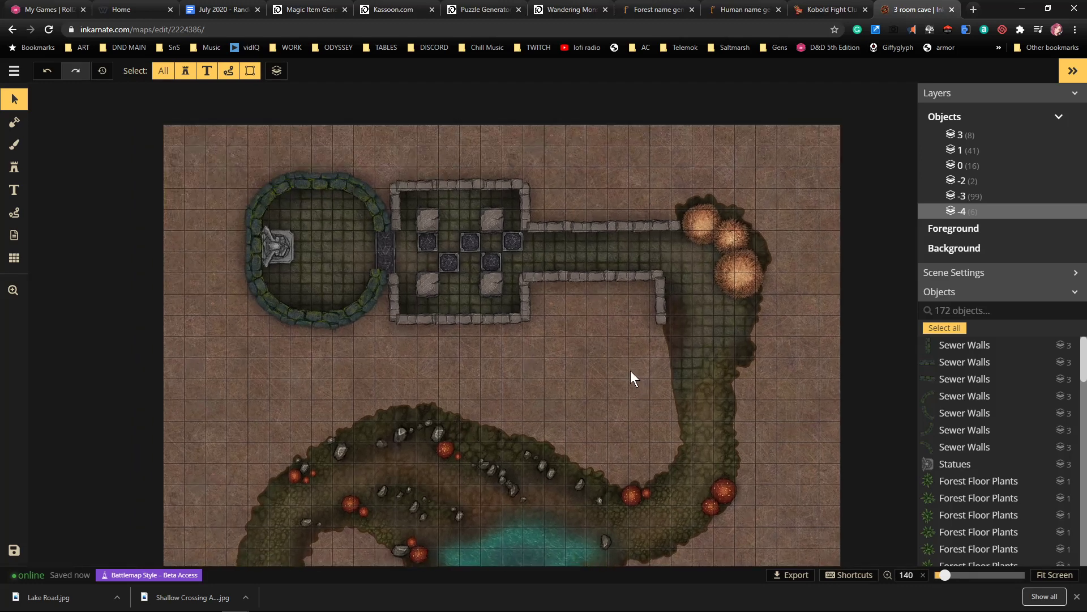
key(space)
drag(595, 400, 593, 355)
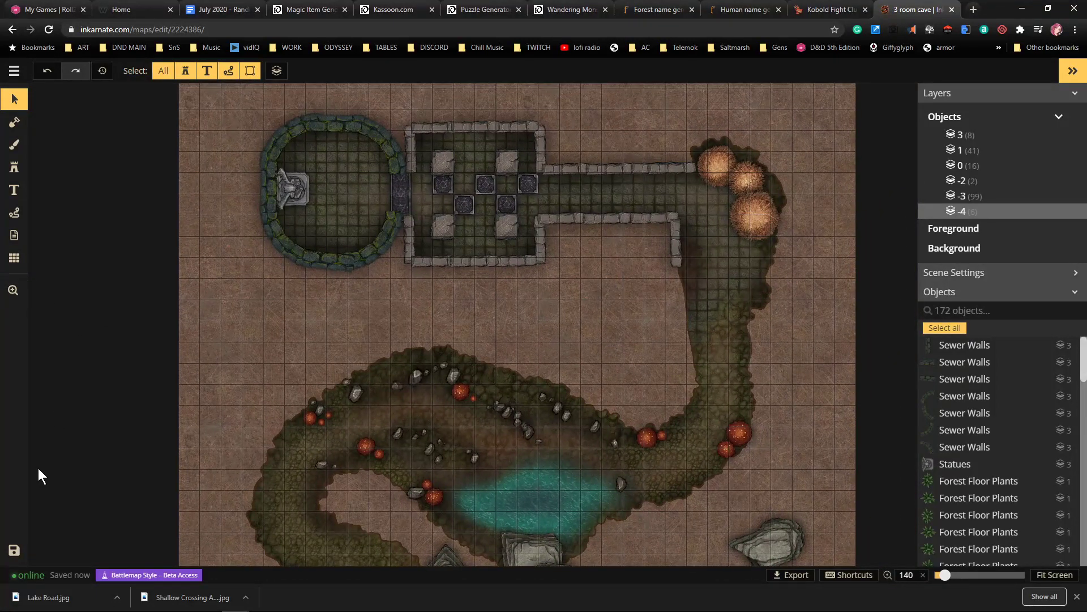
click(797, 576)
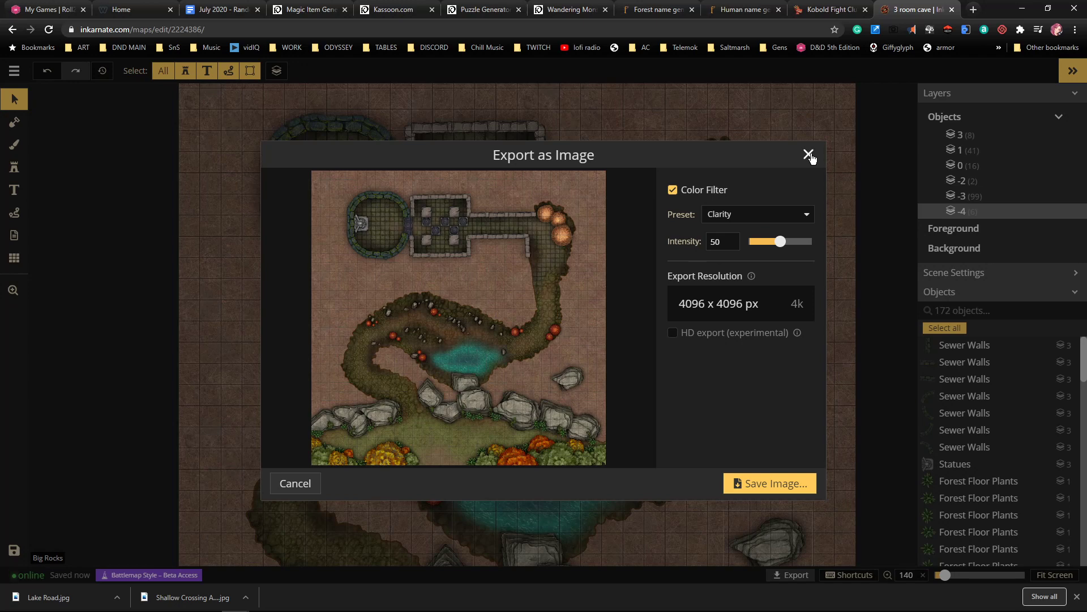
click(809, 155)
Move the lone big rock east of the pool to its southern shore, beside the existing boulders
scroll(736, 295, down, 5)
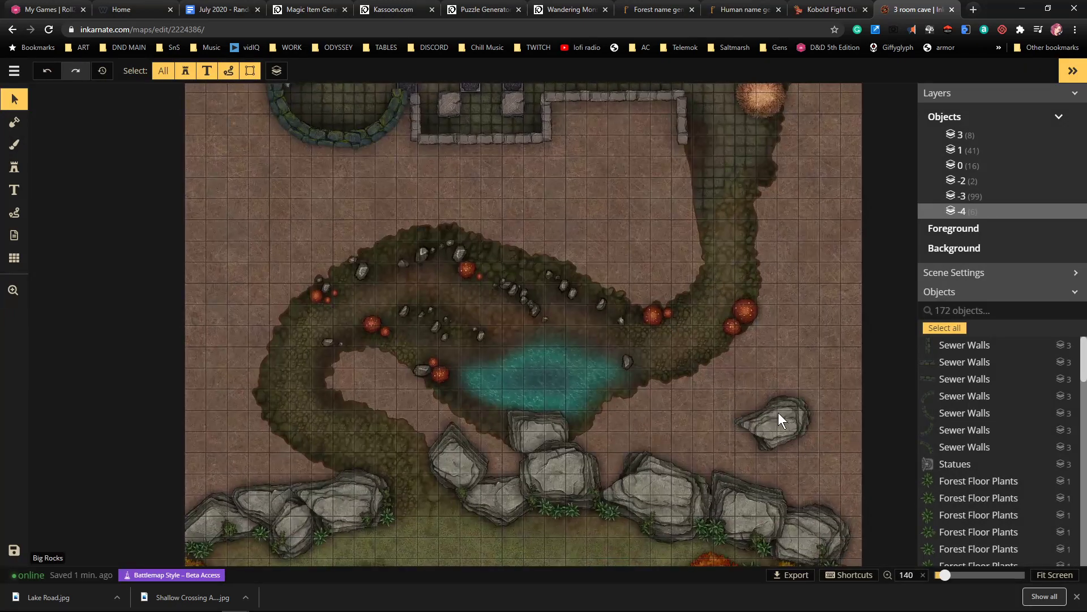
click(780, 421)
drag(779, 422, 595, 417)
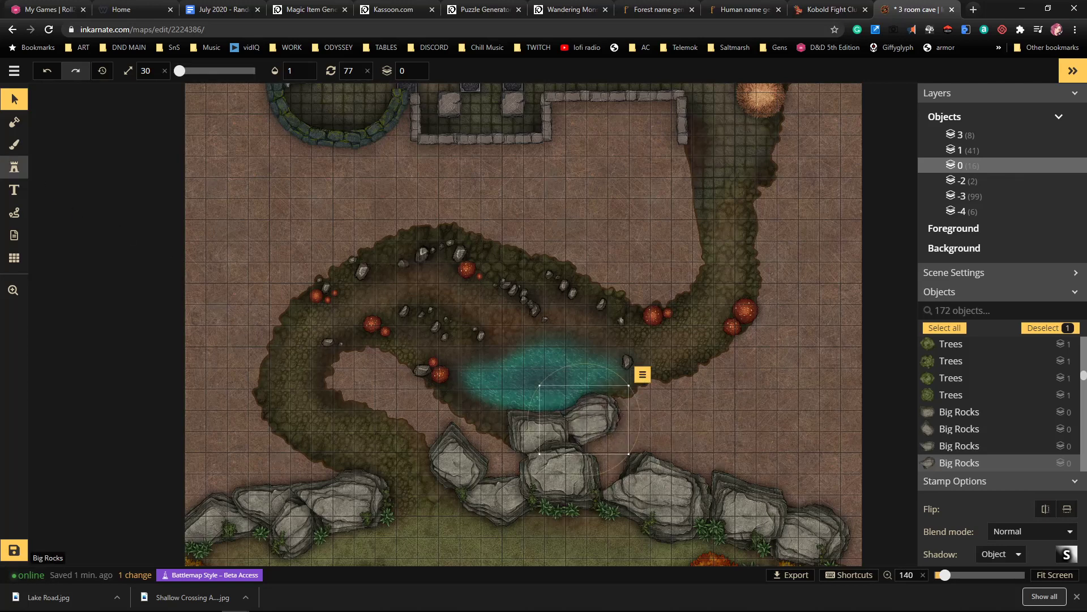
Stamp variant 3 of Big Rocks at size 30 on layer -4 at the pool's southwest shore and rotate it to fit the boulders
click(14, 167)
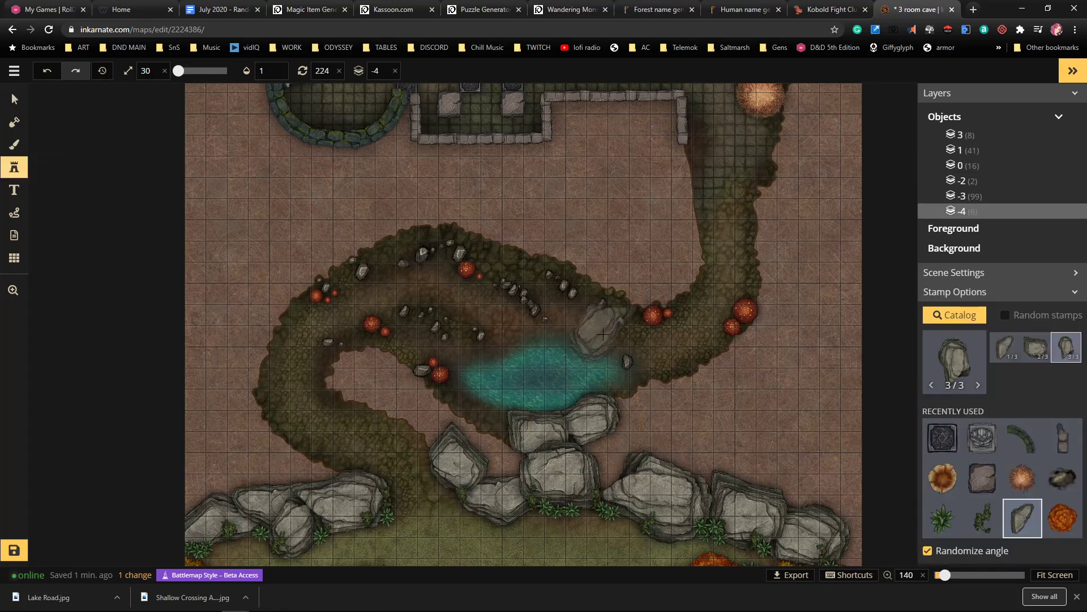
scroll(492, 420, down, 2)
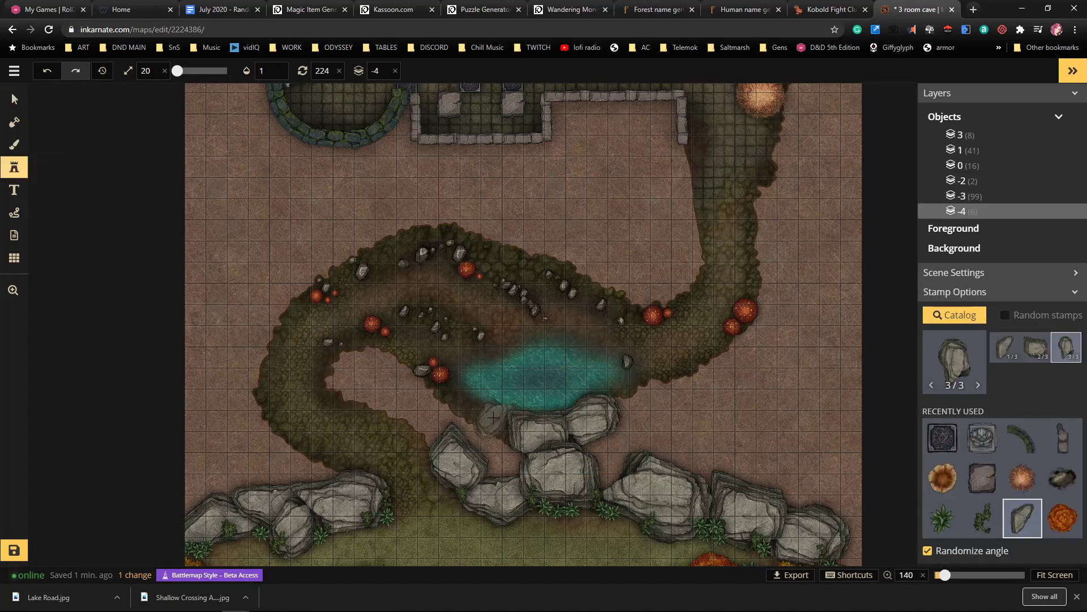
scroll(492, 419, up, 2)
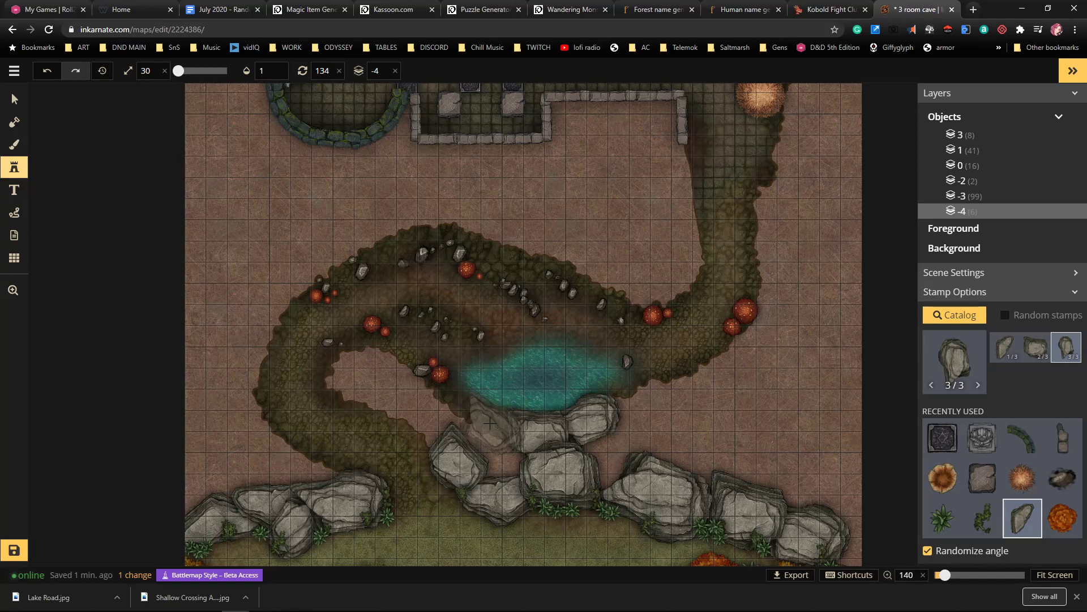
click(490, 422)
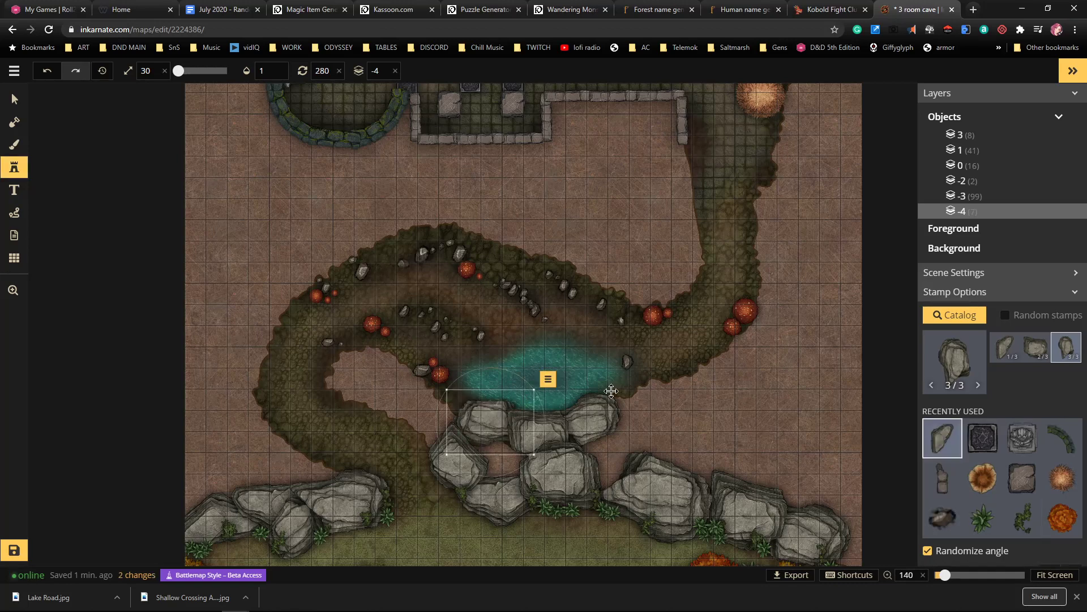
drag(526, 409, 510, 392)
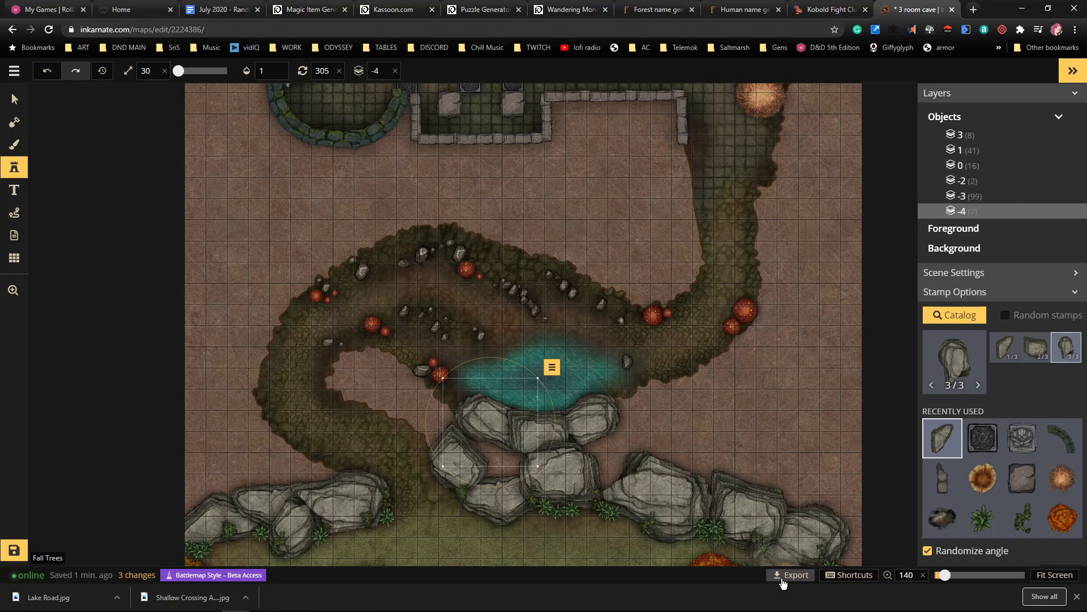
Export the cave map as a 4096 x 4096 px image with the Clarity colour filter at intensity 50
click(782, 582)
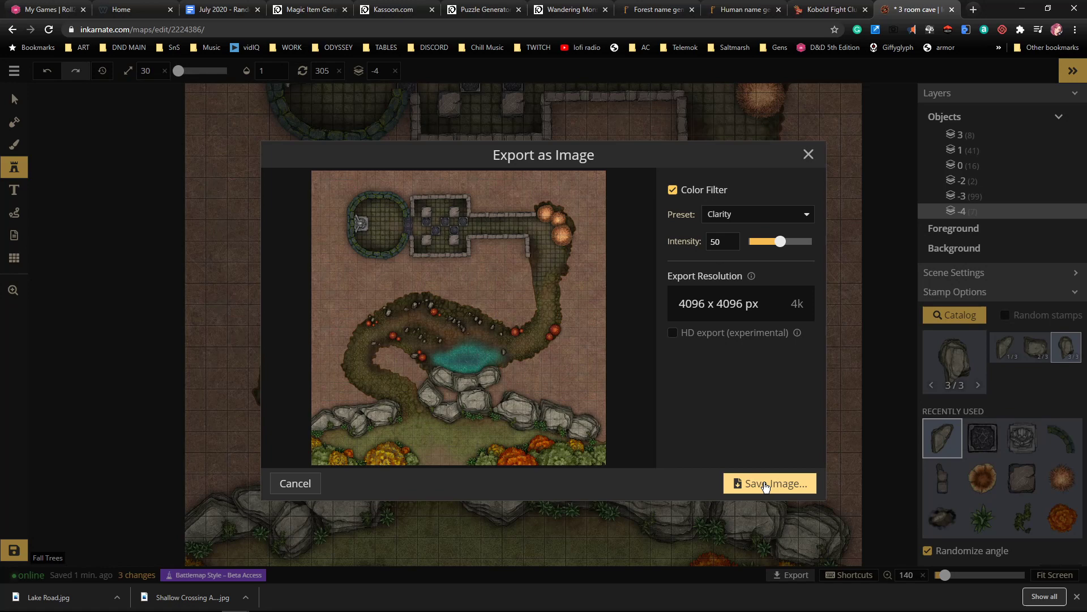
click(765, 485)
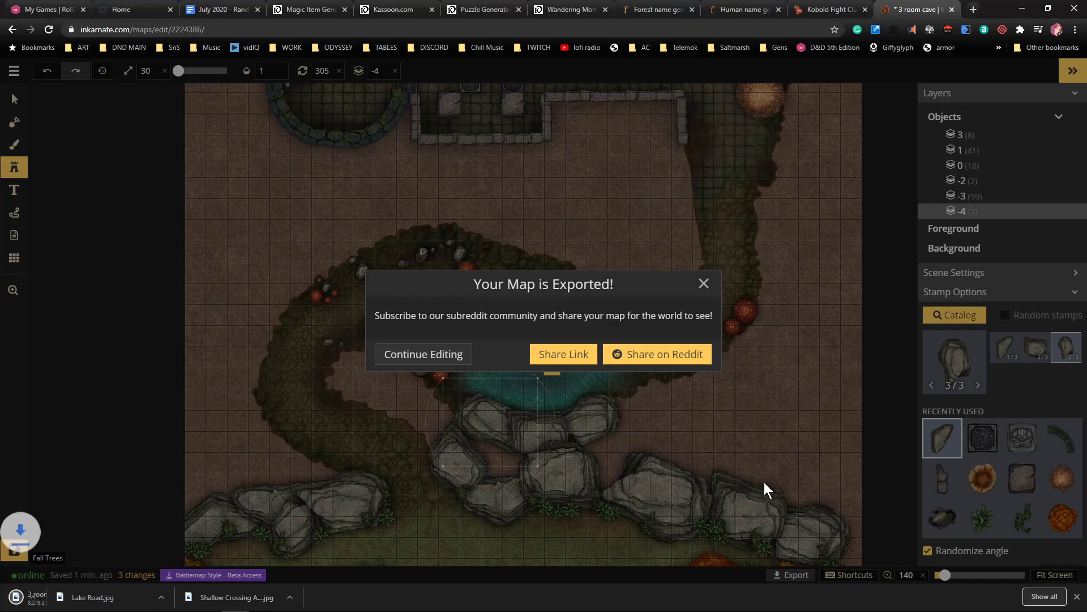
Switch to Roll20 and launch the One Shots game that has no session scheduled
click(46, 10)
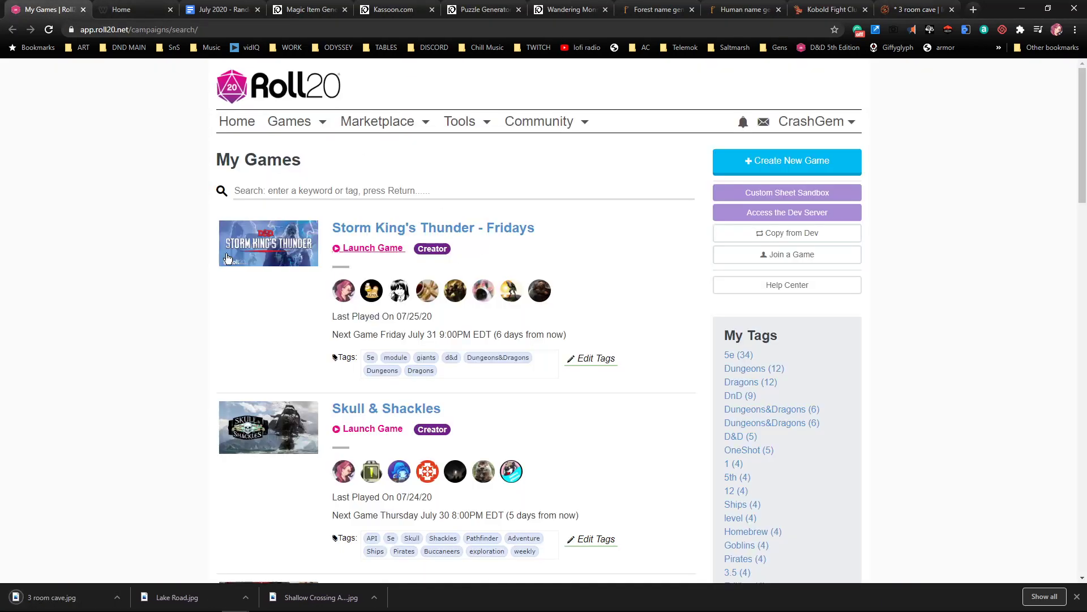
mouse_move(295, 125)
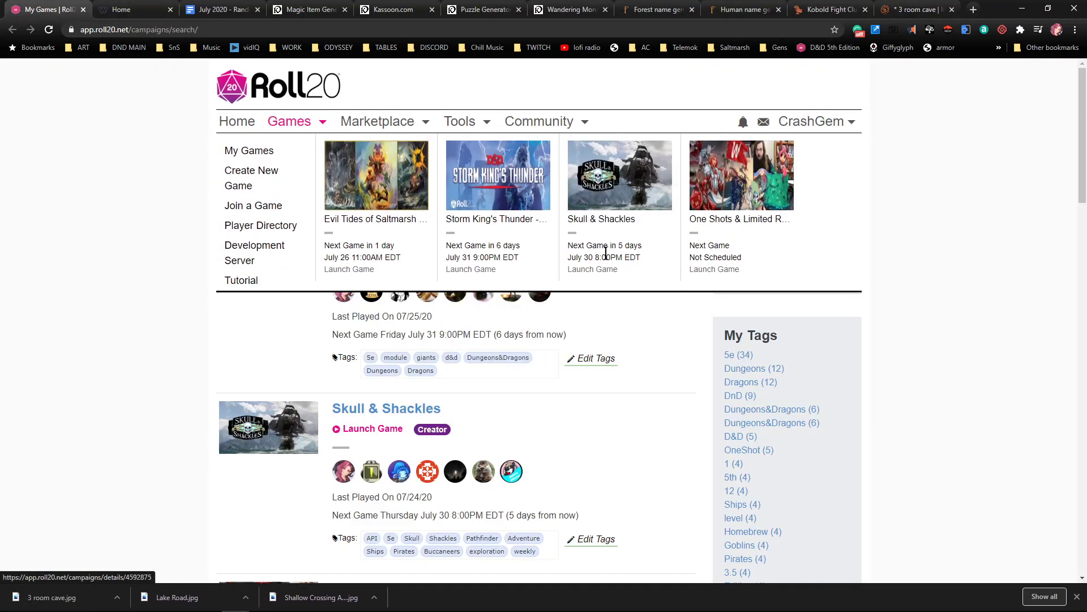
click(700, 271)
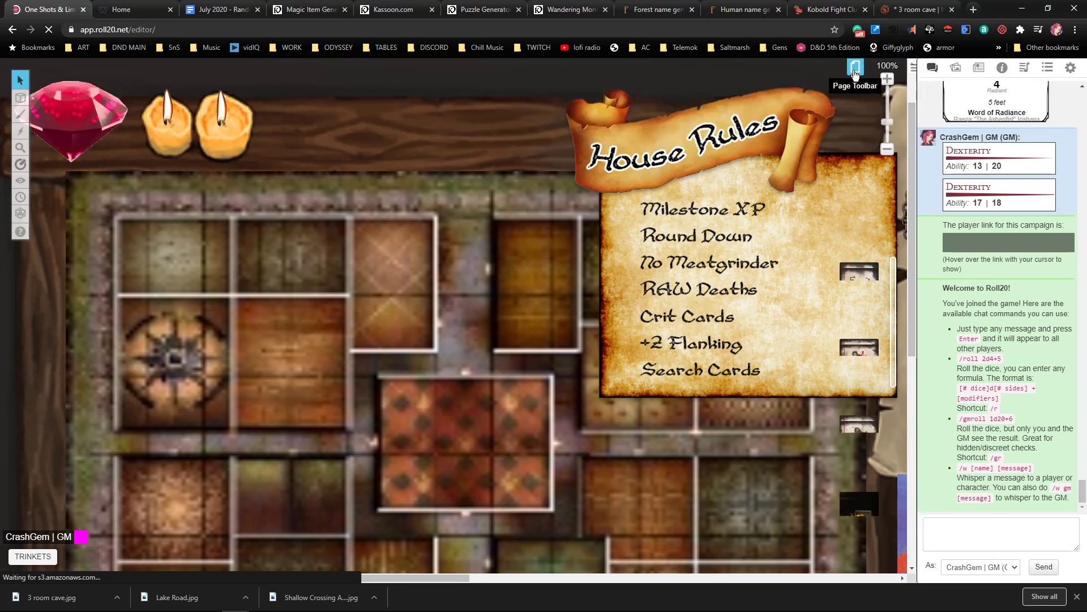
Rename the blank "HQ Q5 (Copy)" page as "Divine Road"
click(855, 74)
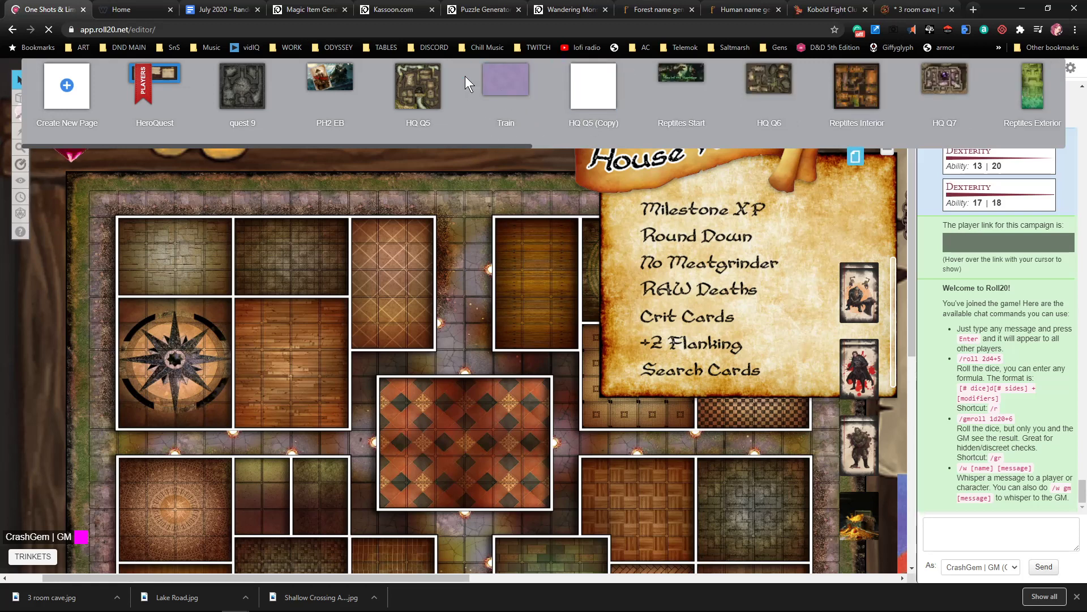
click(583, 118)
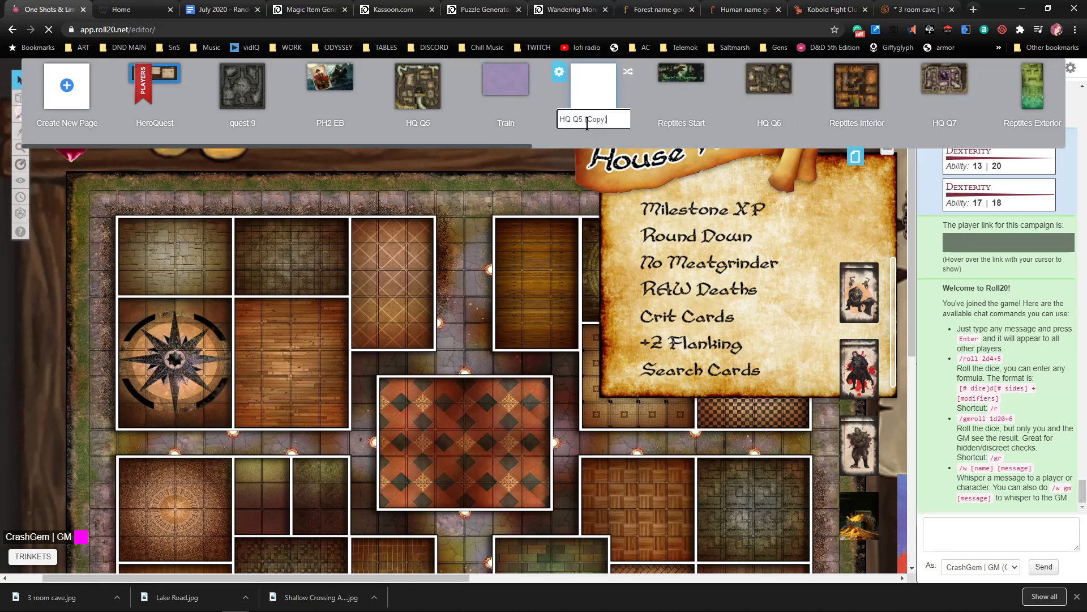
triple_click(558, 121)
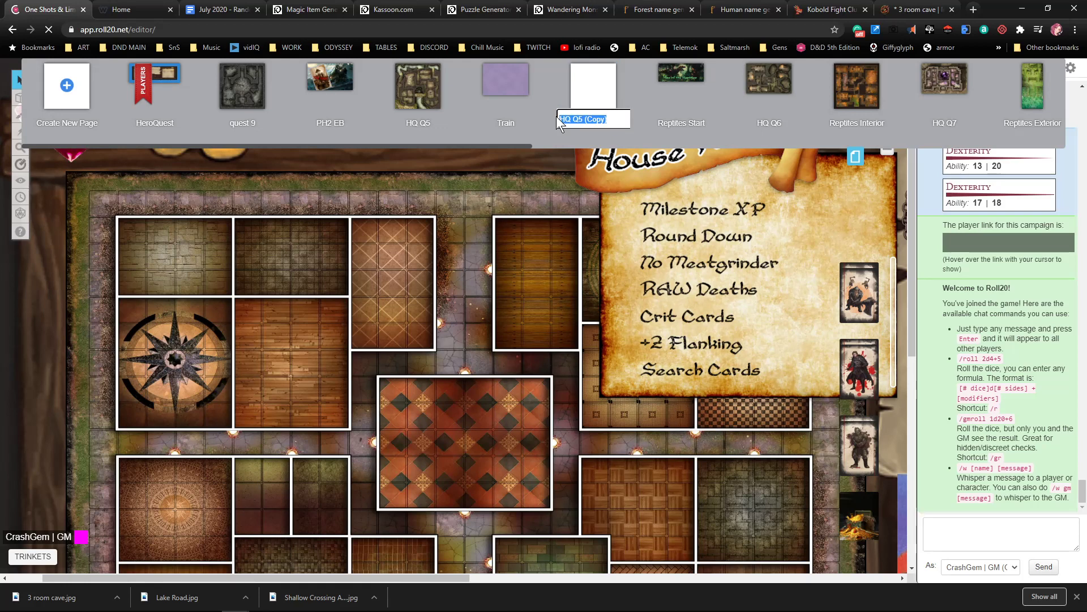
text(D)
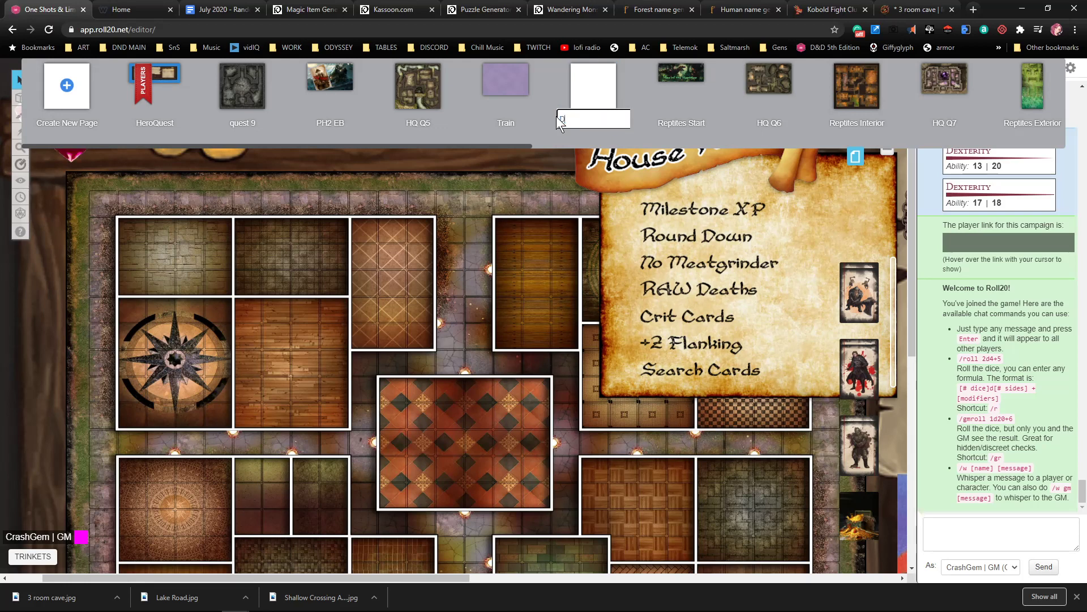
text(ivine Road)
key(Return)
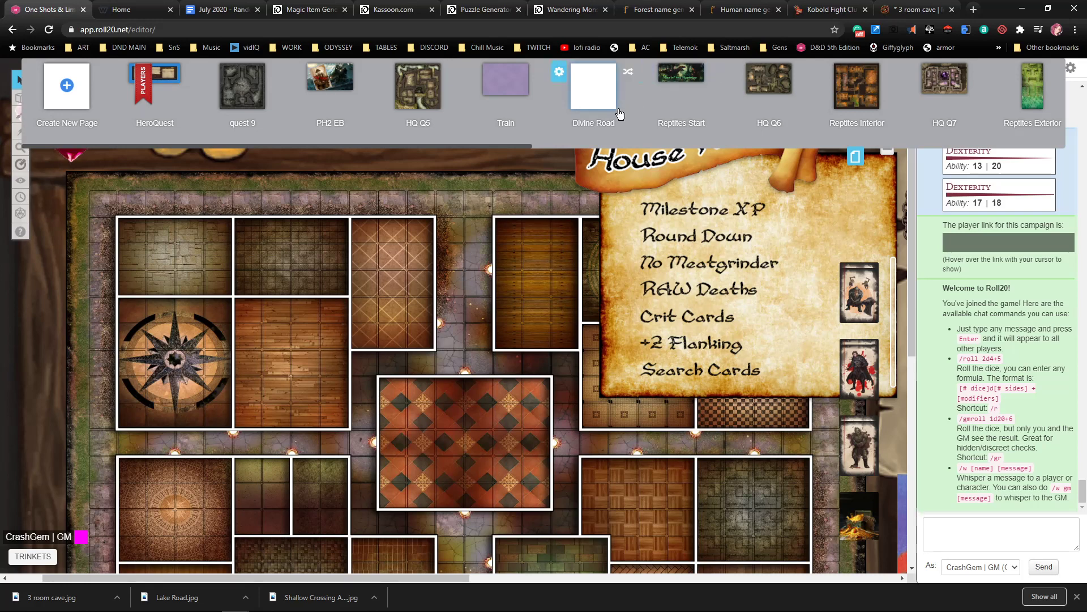
Open the Divine Road page and place the lakeside road map image on it
click(597, 95)
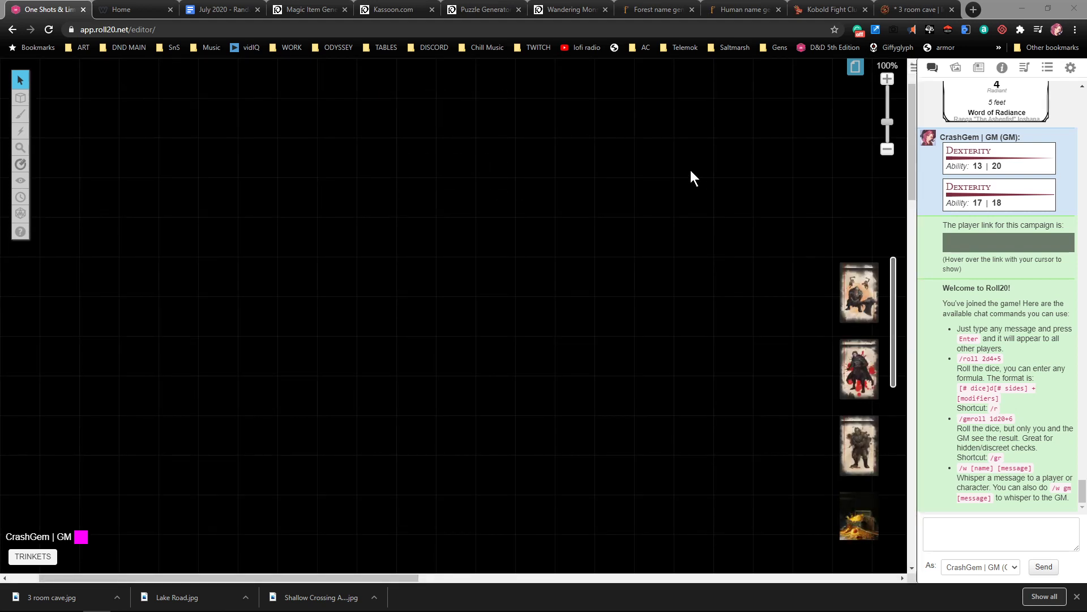
scroll(592, 326, down, 3)
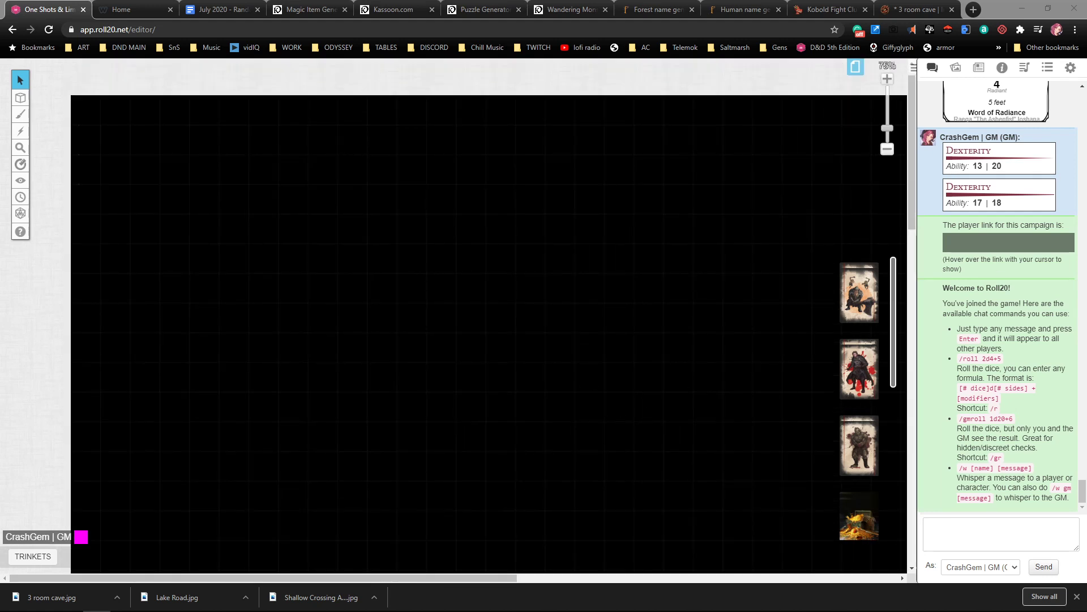
drag(938, 340, 759, 332)
drag(759, 332, 380, 360)
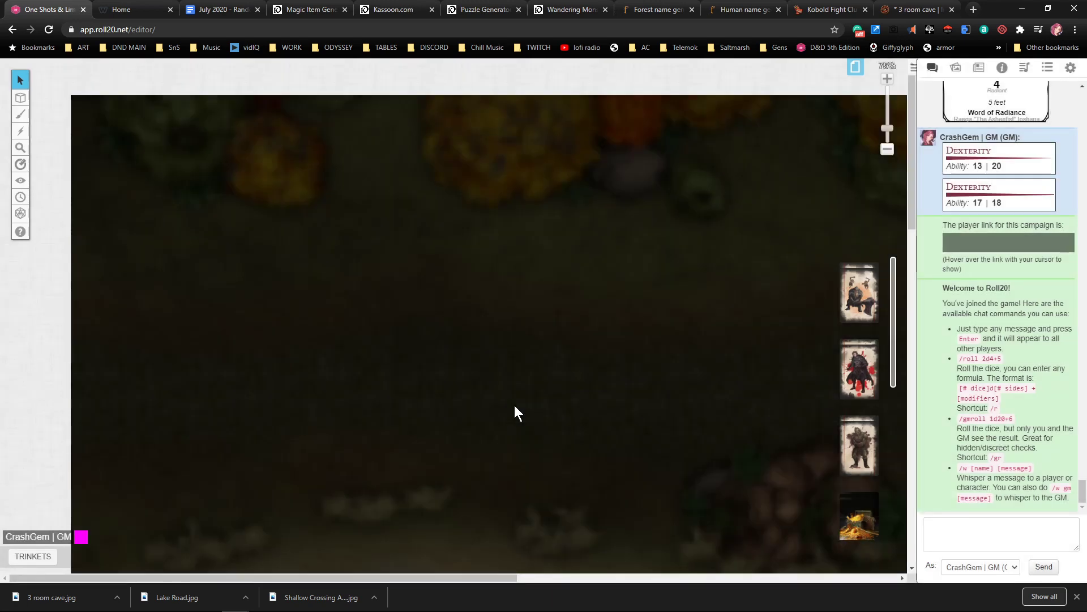
Reposition the road map image within the page and scale it up to cover a large part of the grid
click(405, 294)
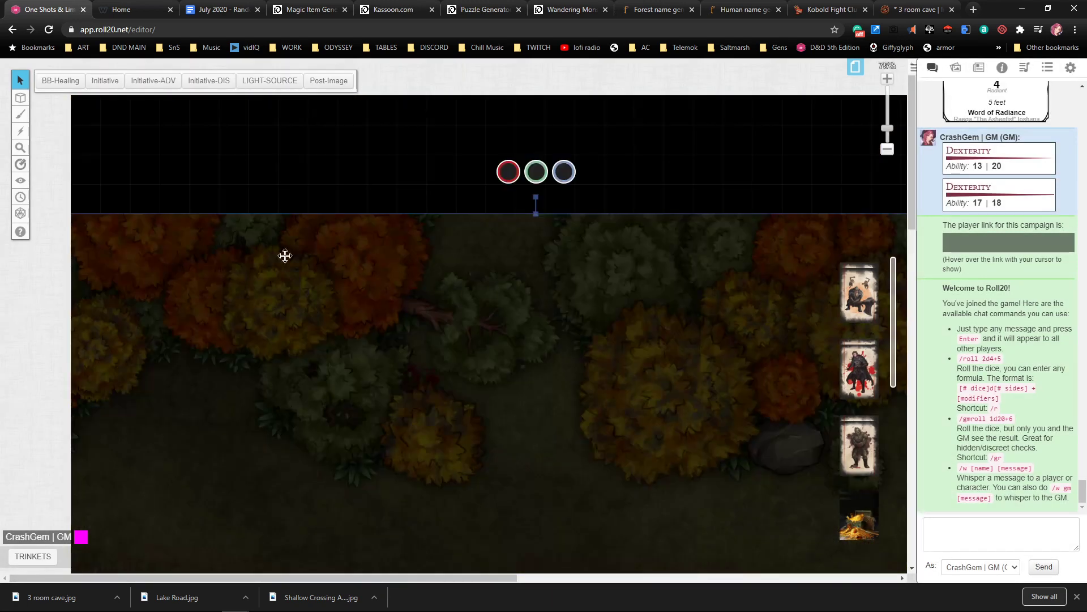
drag(285, 255, 523, 166)
drag(219, 124, 723, 442)
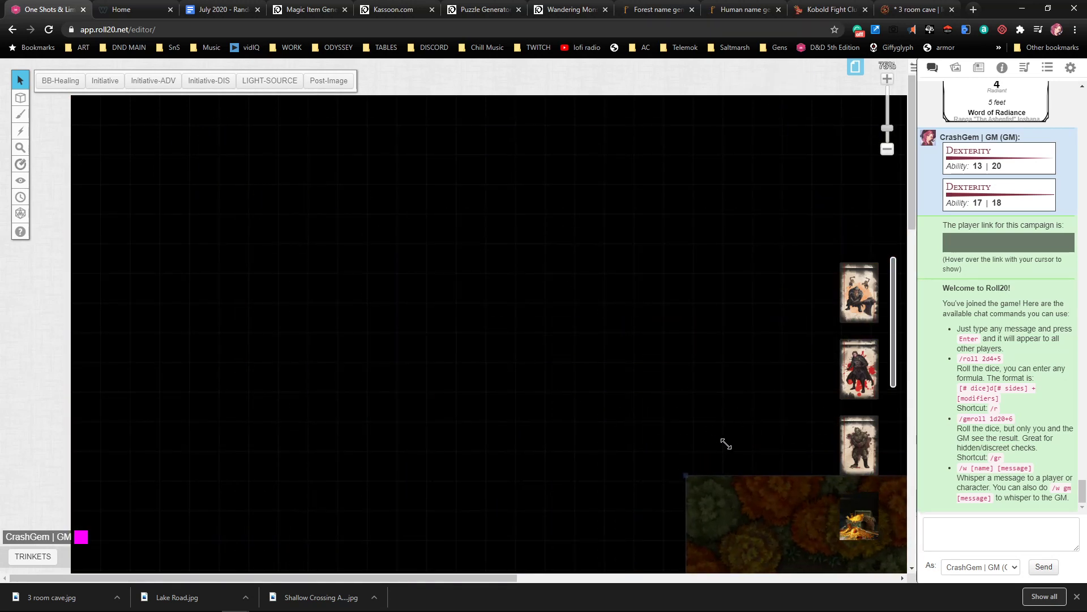
drag(764, 498, 408, 323)
scroll(417, 292, down, 3)
scroll(417, 292, down, 2)
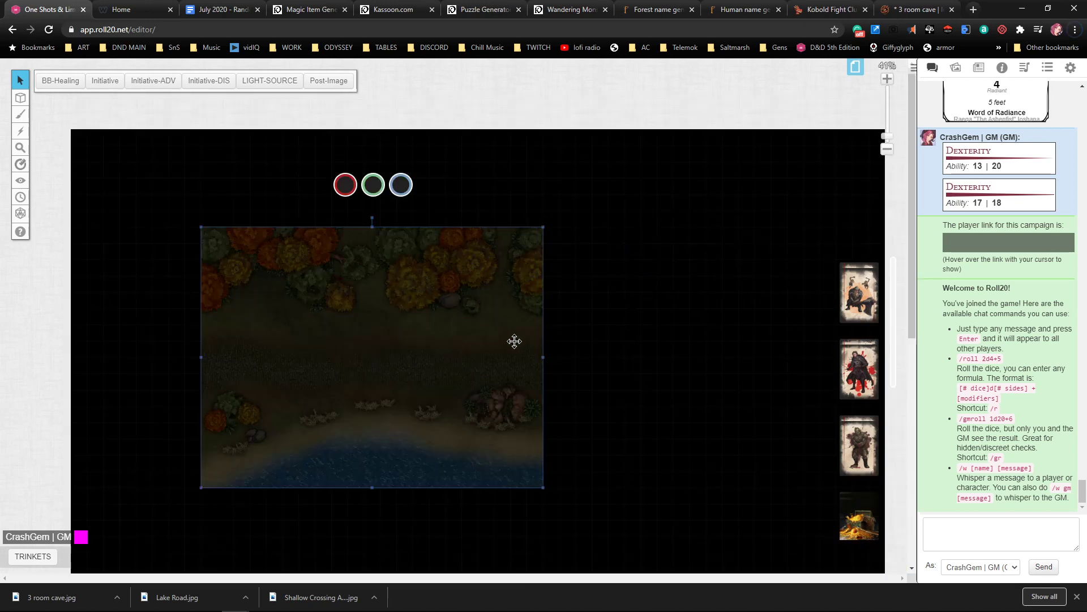
scroll(464, 357, down, 2)
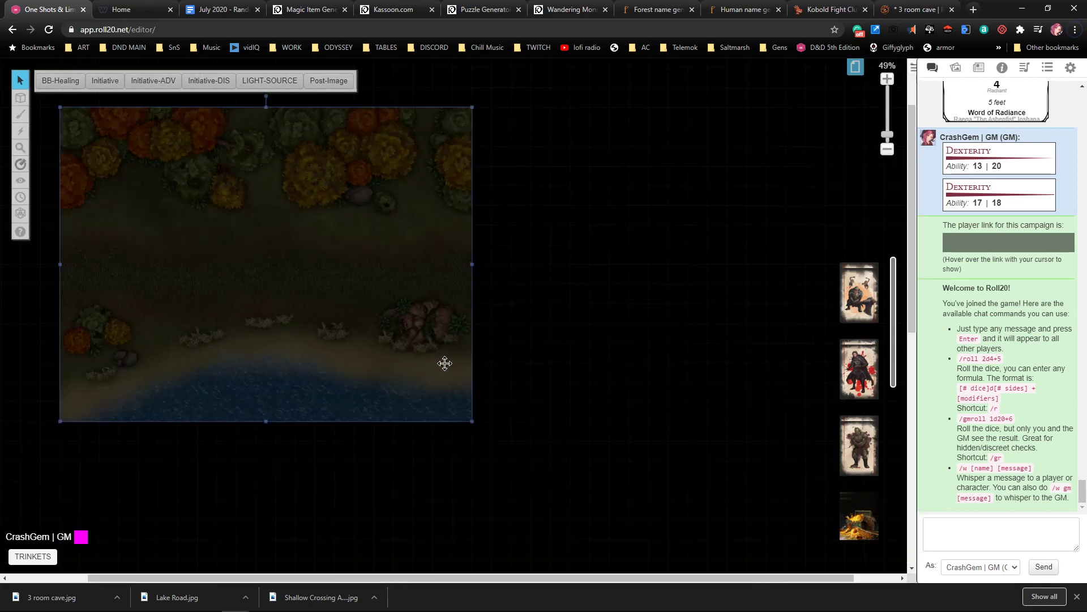
drag(473, 418, 739, 569)
Shift the enlarged road map image away from the page's top-left corner and assign its layer
right_click(481, 394)
mouse_move(502, 385)
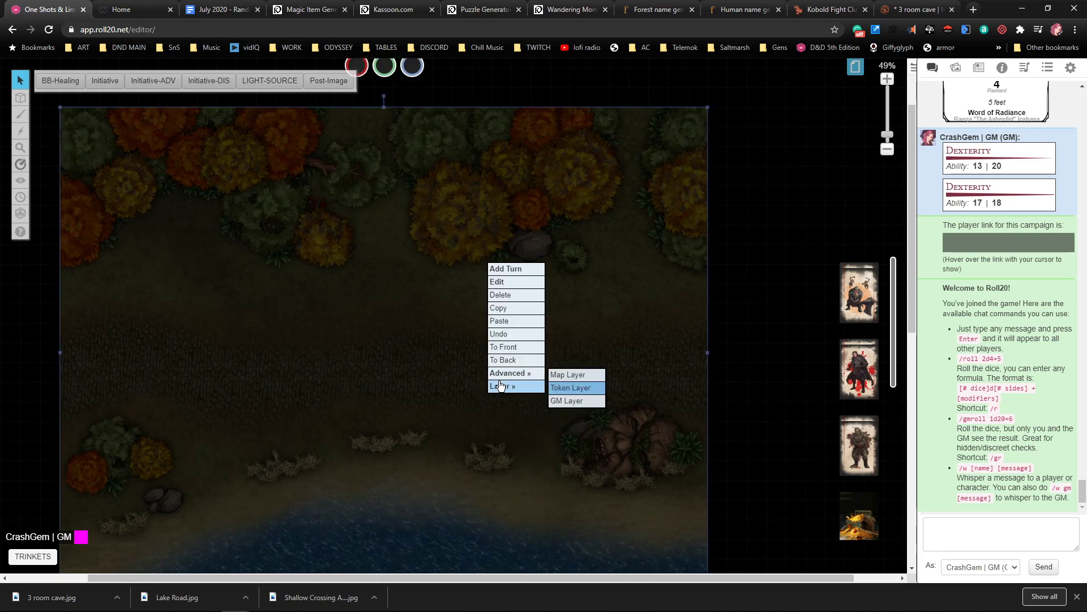
drag(263, 327, 342, 347)
right_click(478, 401)
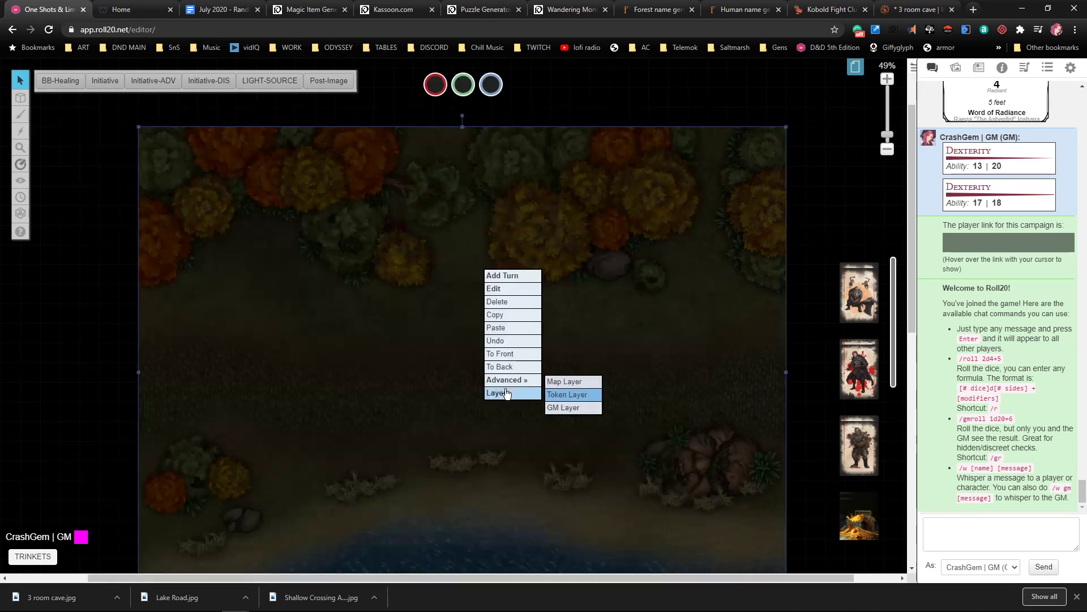
click(566, 395)
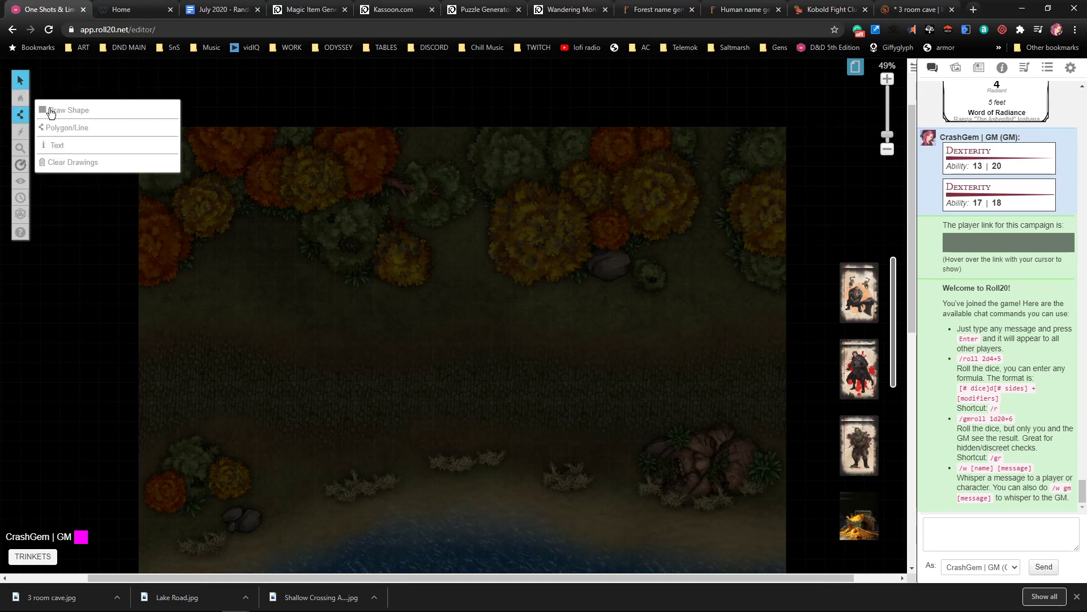
Draw an unfilled magenta rectangle around the edges of the road map image on the dynamic lighting layer
click(55, 110)
click(43, 78)
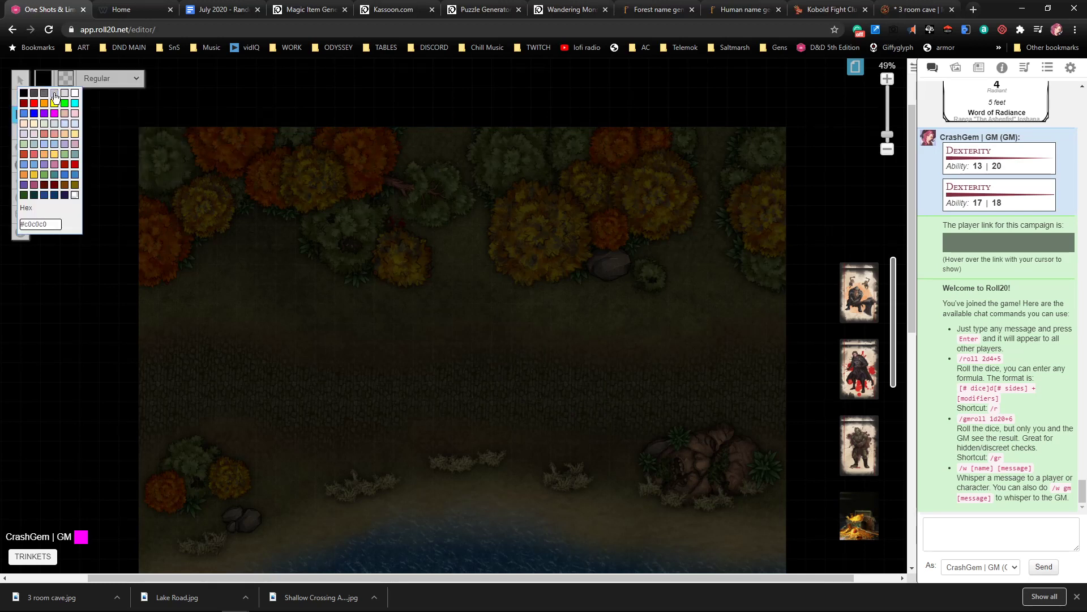
click(54, 113)
scroll(343, 167, down, 1)
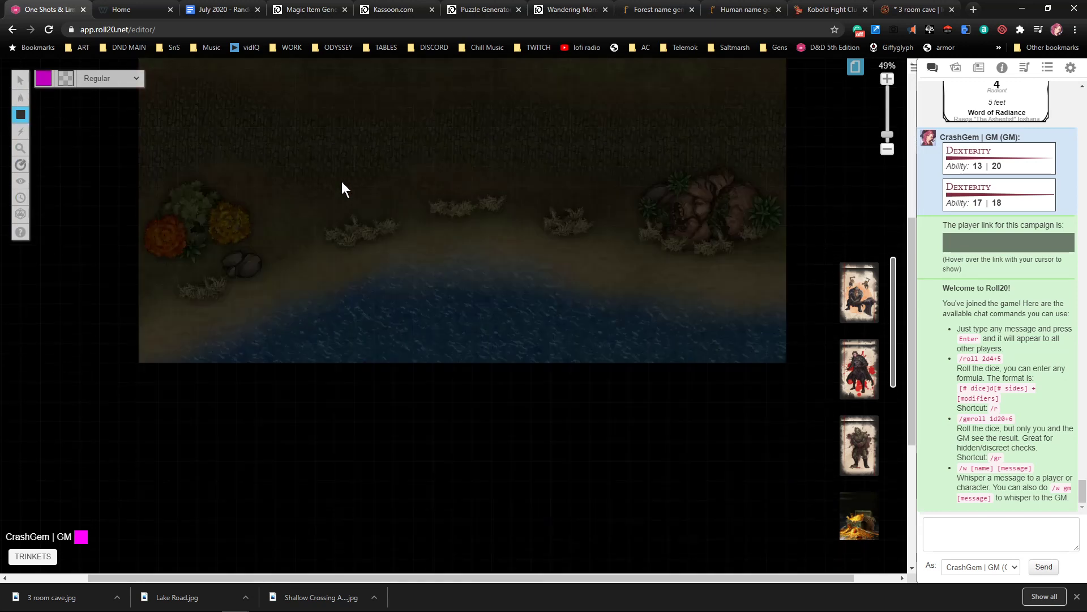
scroll(342, 179, down, 3)
mouse_move(166, 187)
mouse_down()
mouse_move(273, 254)
mouse_move(470, 432)
mouse_move(484, 430)
mouse_up()
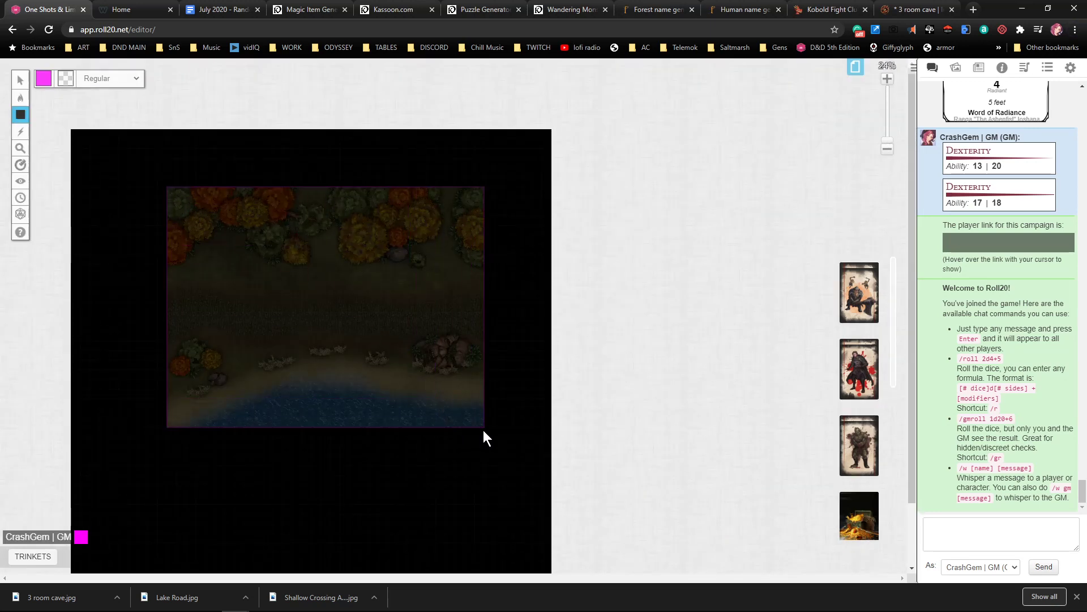
Search the journal for "sun" and place the Sunlight BRIGHT token near the middle of the road map
click(978, 68)
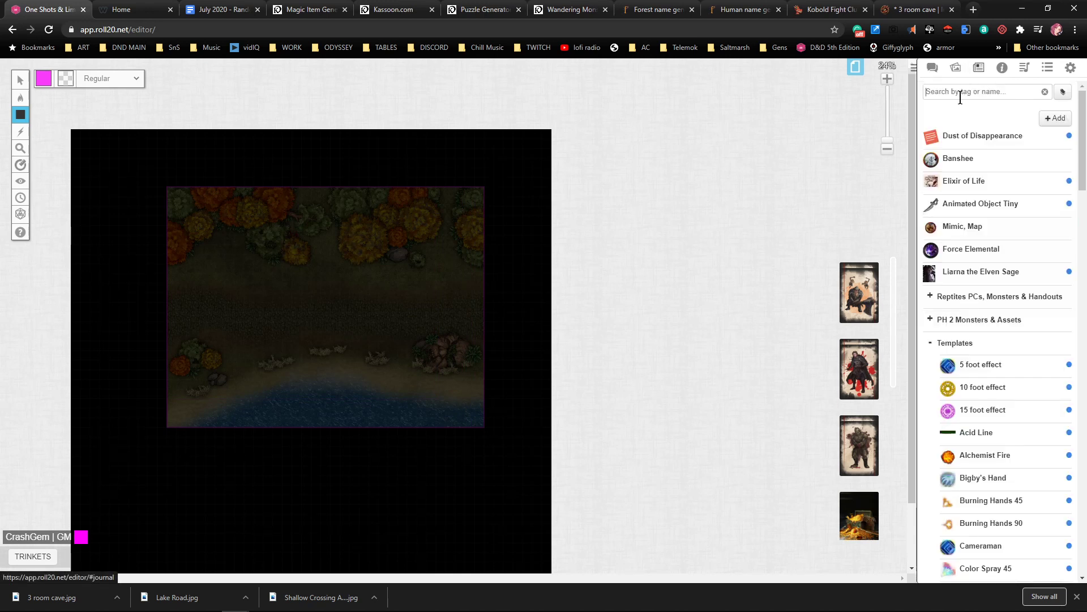
text(sun)
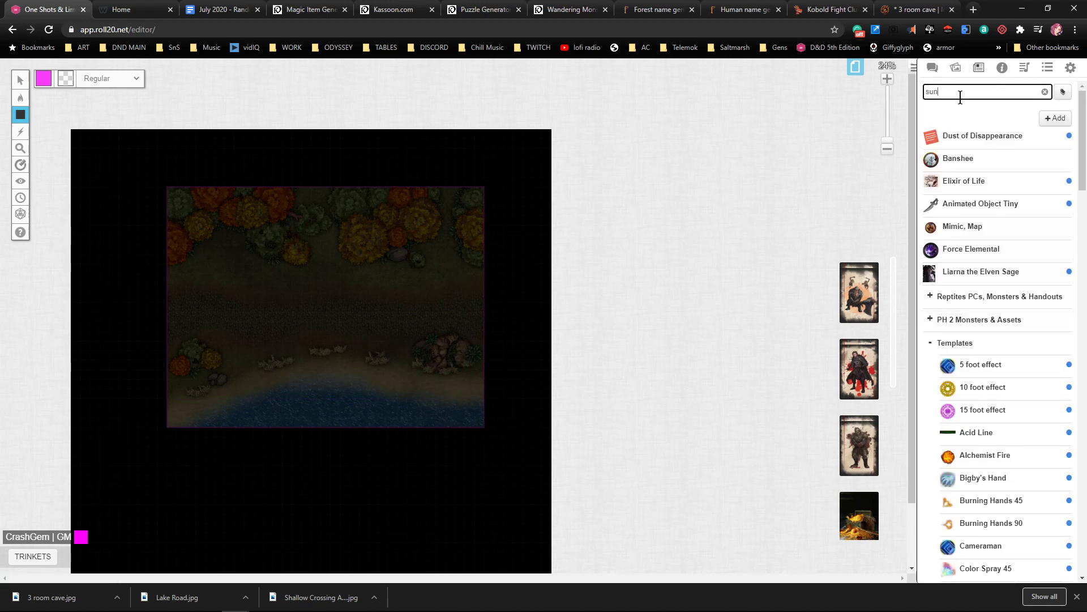
drag(973, 161, 321, 297)
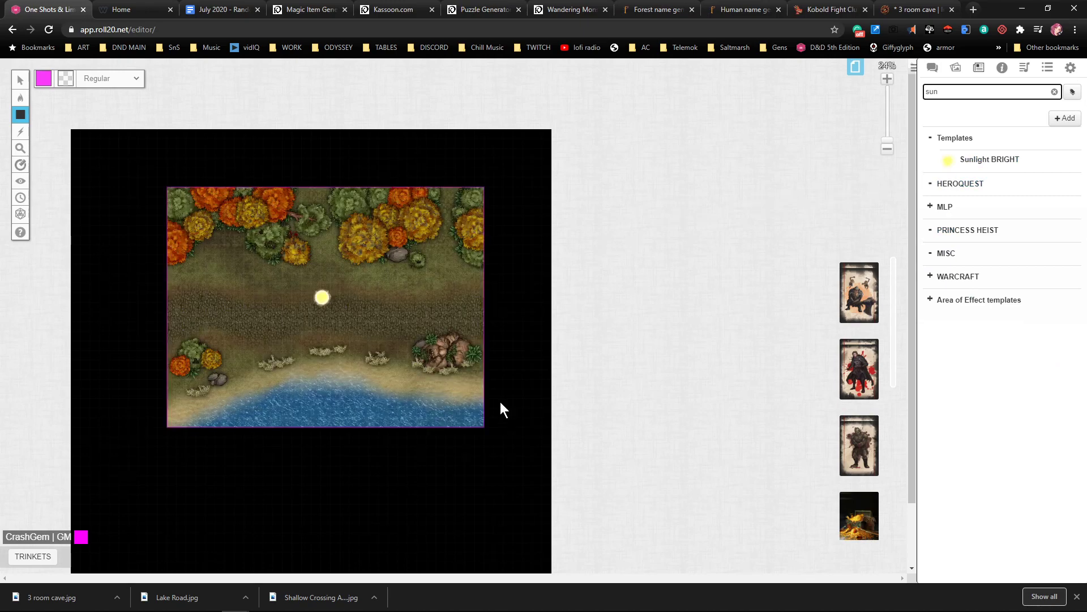
Try a small magenta light-blocking ellipse on the road east of the sunlight token and delete it
scroll(505, 412, up, 5)
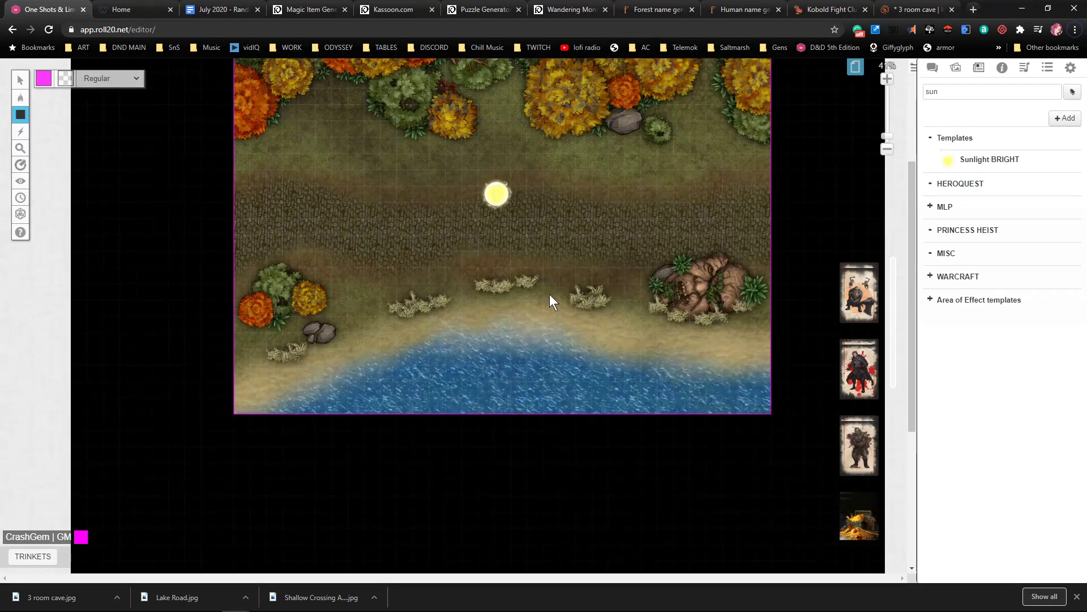
scroll(570, 232, up, 5)
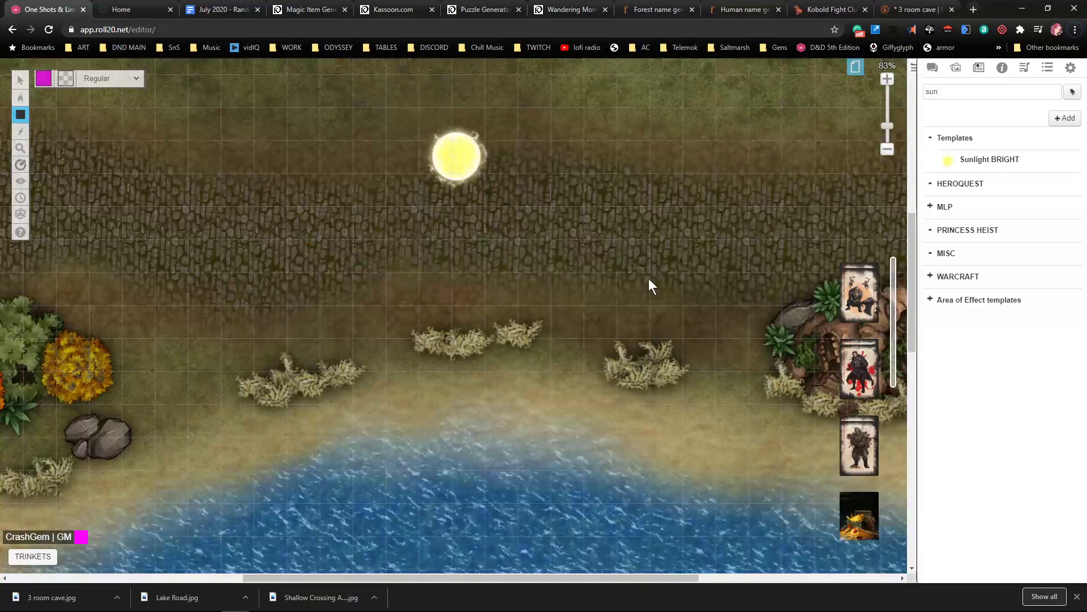
drag(691, 190, 652, 223)
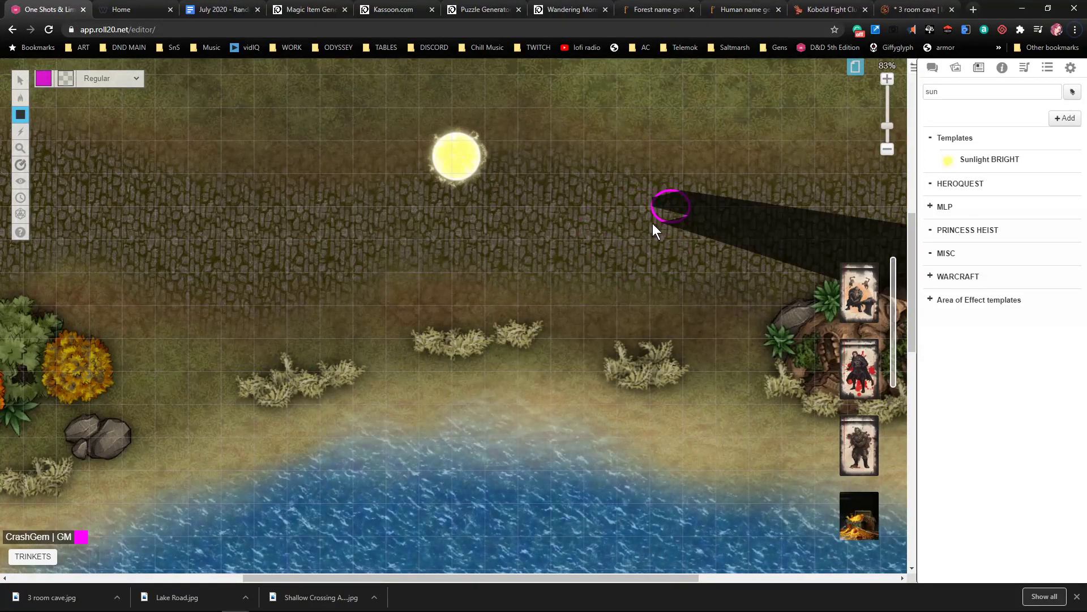
mouse_move(20, 80)
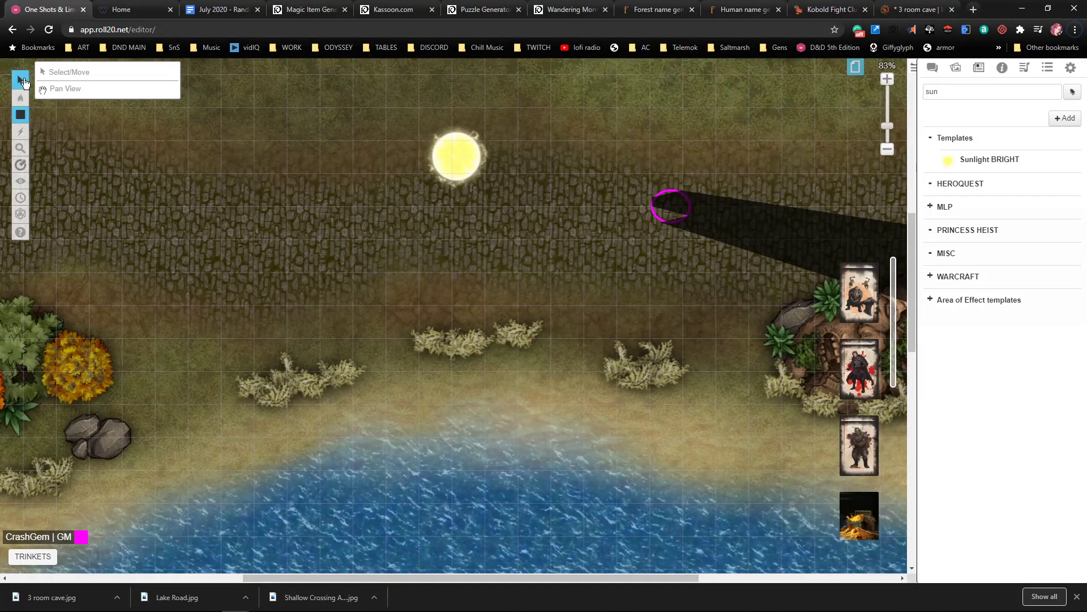
click(71, 73)
drag(617, 127, 707, 267)
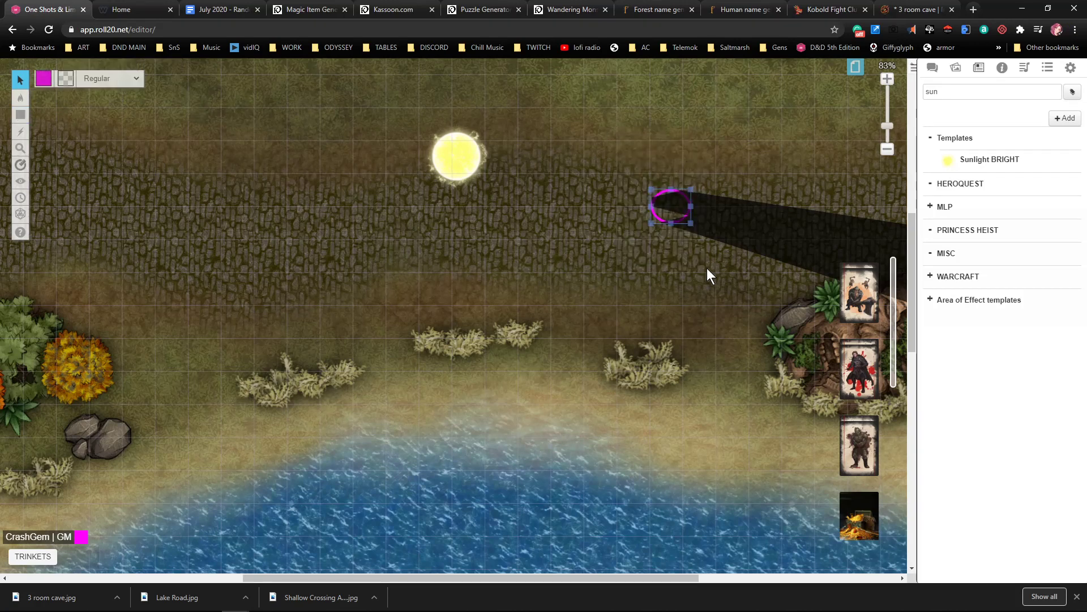
key(Delete)
Duplicate the Divine Road page
scroll(617, 227, down, 5)
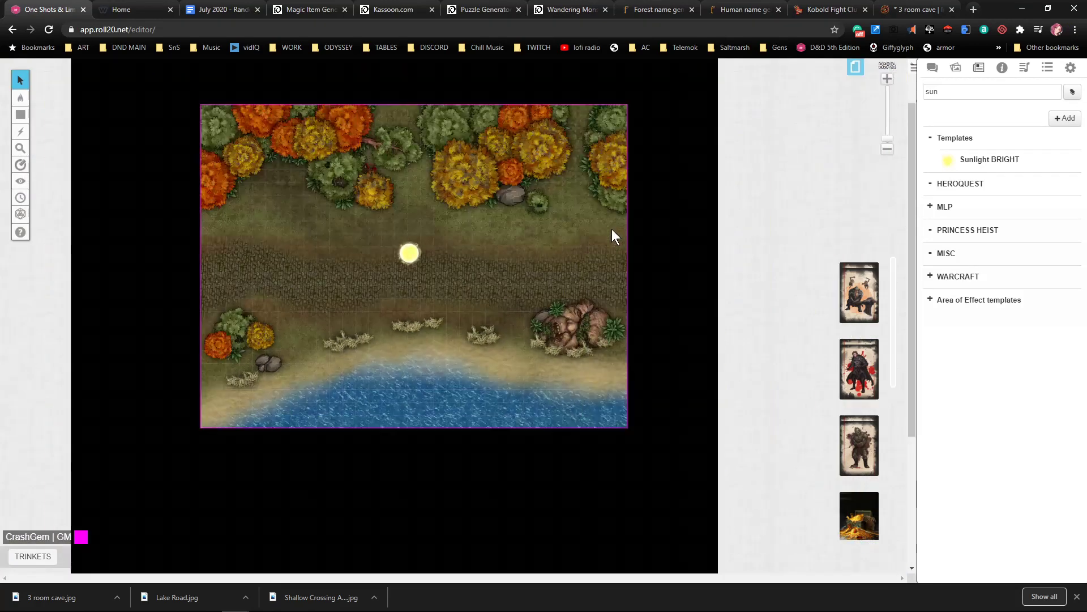
click(855, 67)
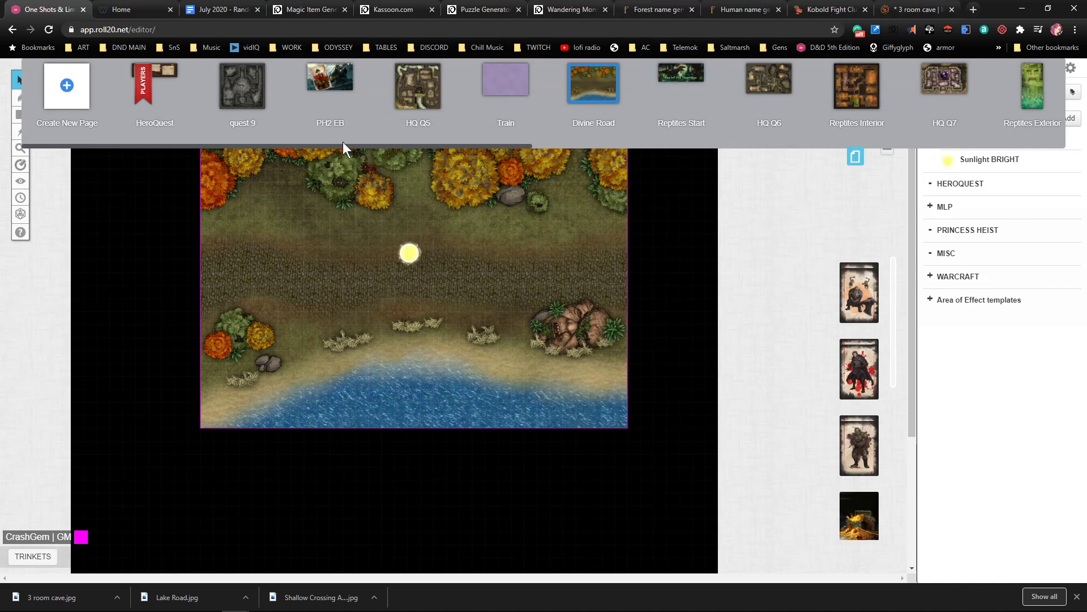
drag(339, 145, 434, 149)
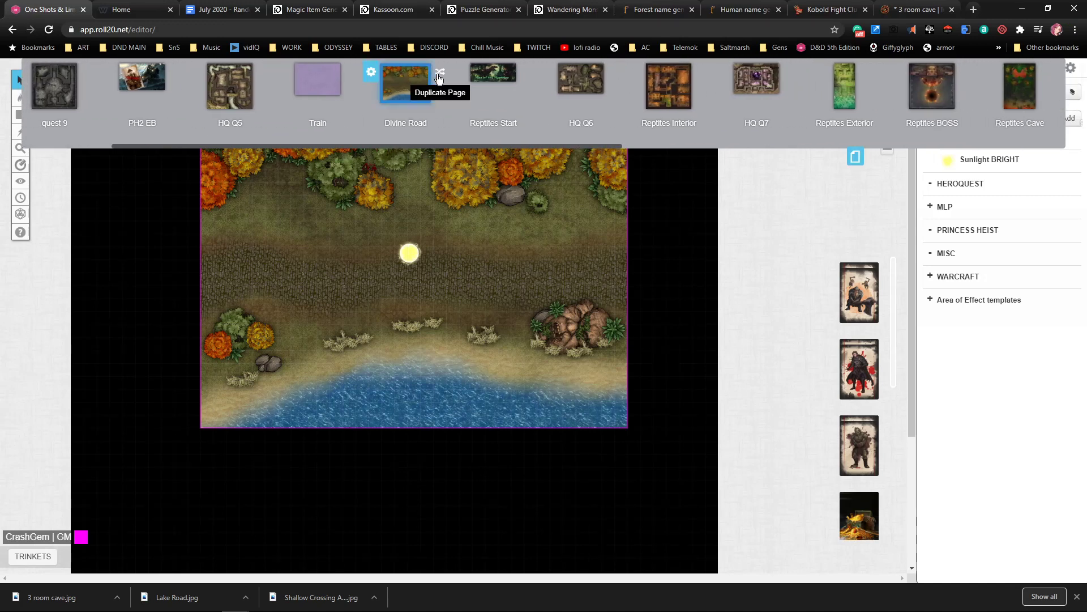
click(442, 75)
Rename the duplicated page as Divine Woods and open it
double_click(488, 121)
click(481, 119)
key(ctrl+shift+Right)
key(ctrl+shift+Right)
text(Woods)
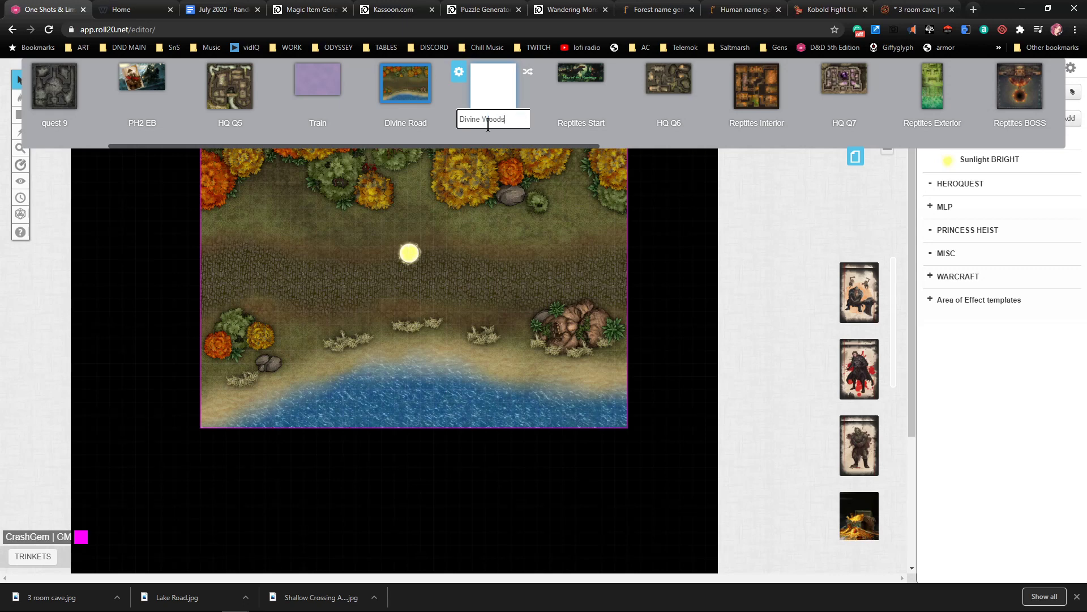
key(Return)
click(494, 101)
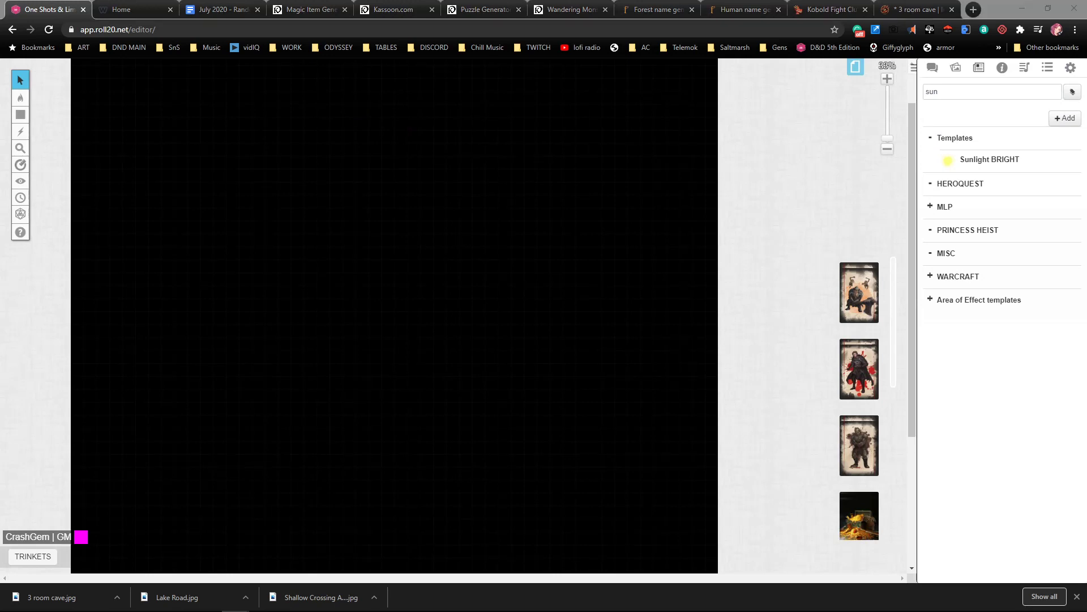
Add the forest stream-crossing map image to the page, enlarge it to a little over twice its size and position it away from the page edges
drag(1022, 410, 344, 310)
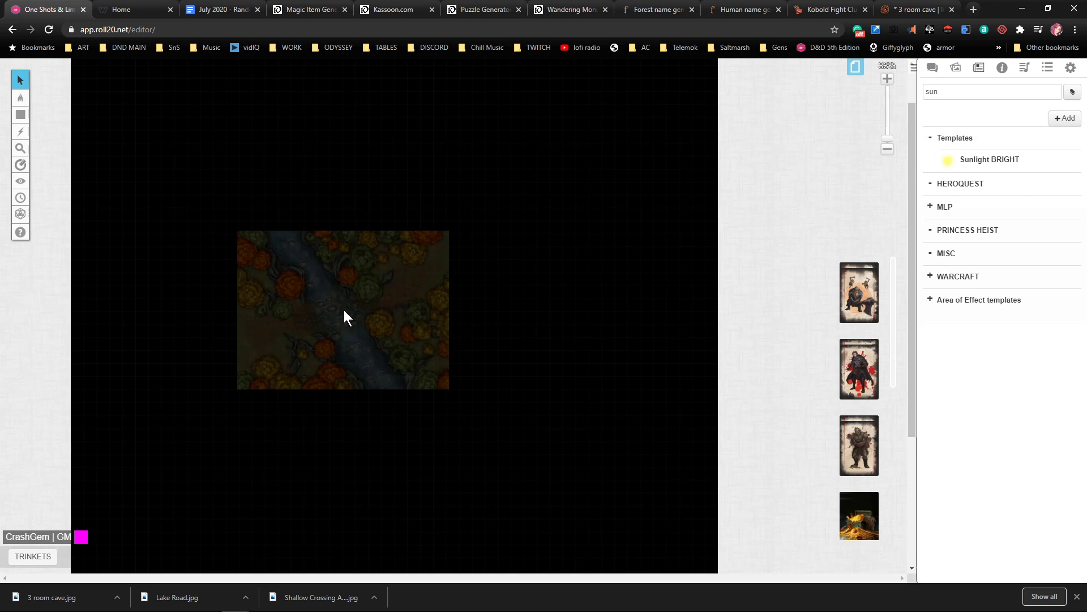
drag(359, 271, 283, 158)
drag(372, 275, 639, 448)
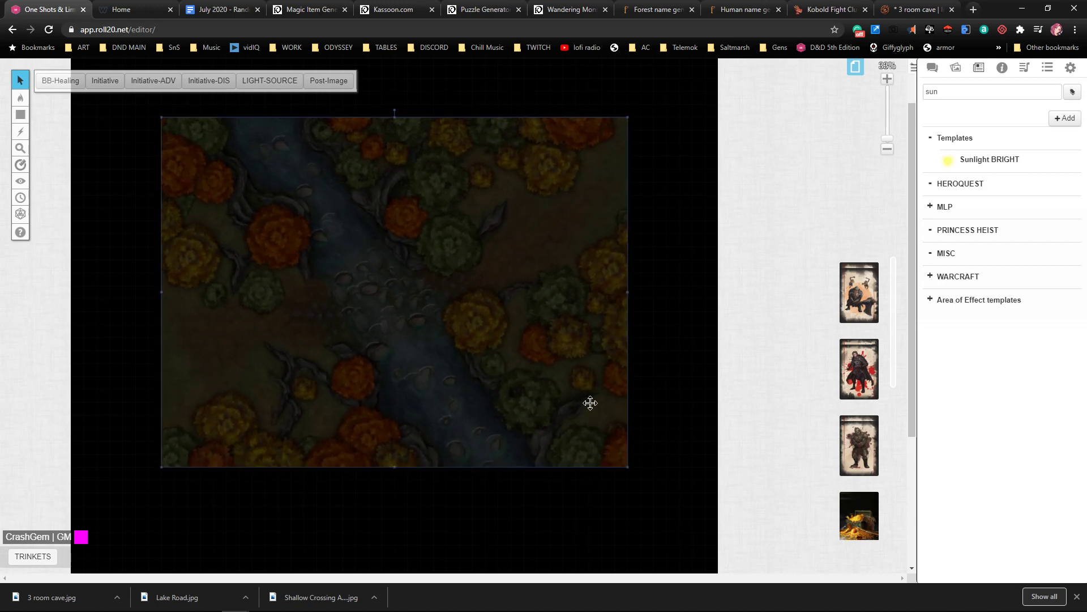
drag(587, 400, 555, 337)
Assign the forest map image to the Map Layer
scroll(555, 335, up, 2)
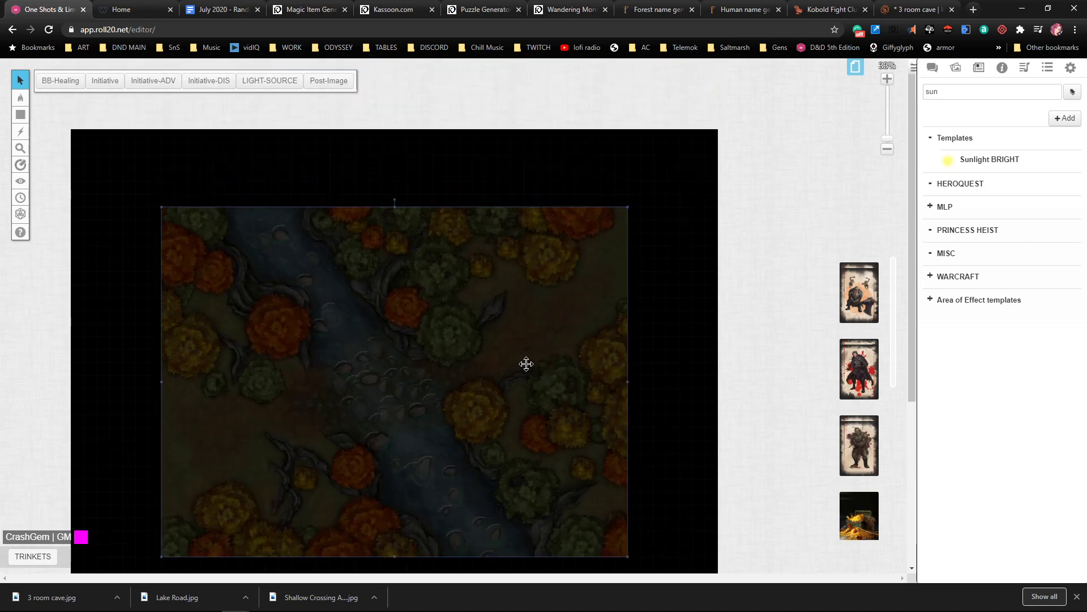
scroll(525, 334, down, 3)
scroll(488, 291, up, 2)
right_click(472, 290)
mouse_move(490, 287)
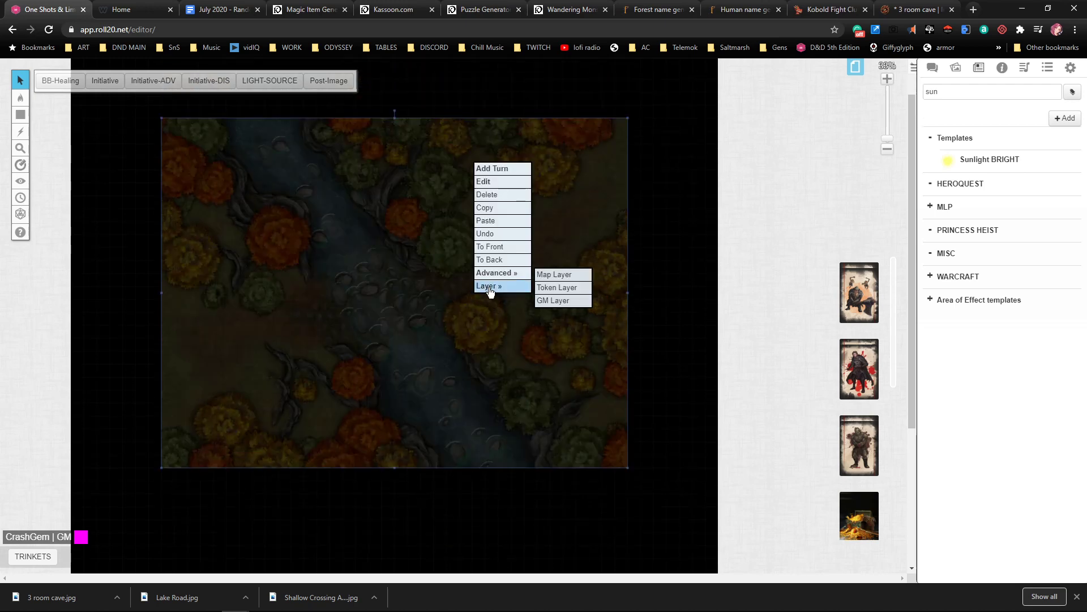
click(554, 276)
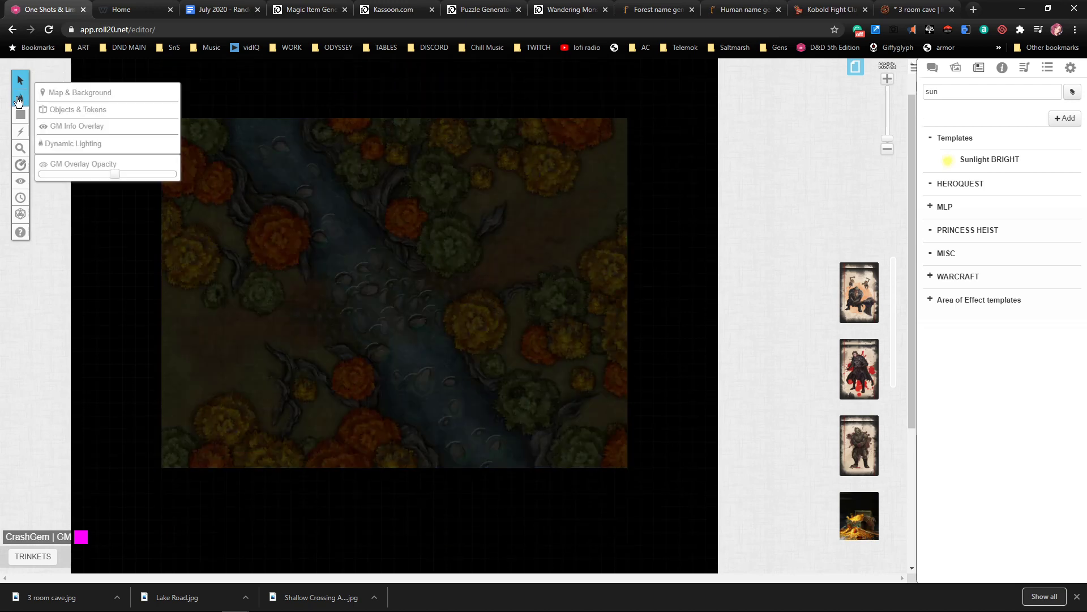
Outline the forest map's edges with an unfilled magenta rectangle and place the Sunlight BRIGHT token near the middle of the stream
mouse_move(27, 122)
click(74, 110)
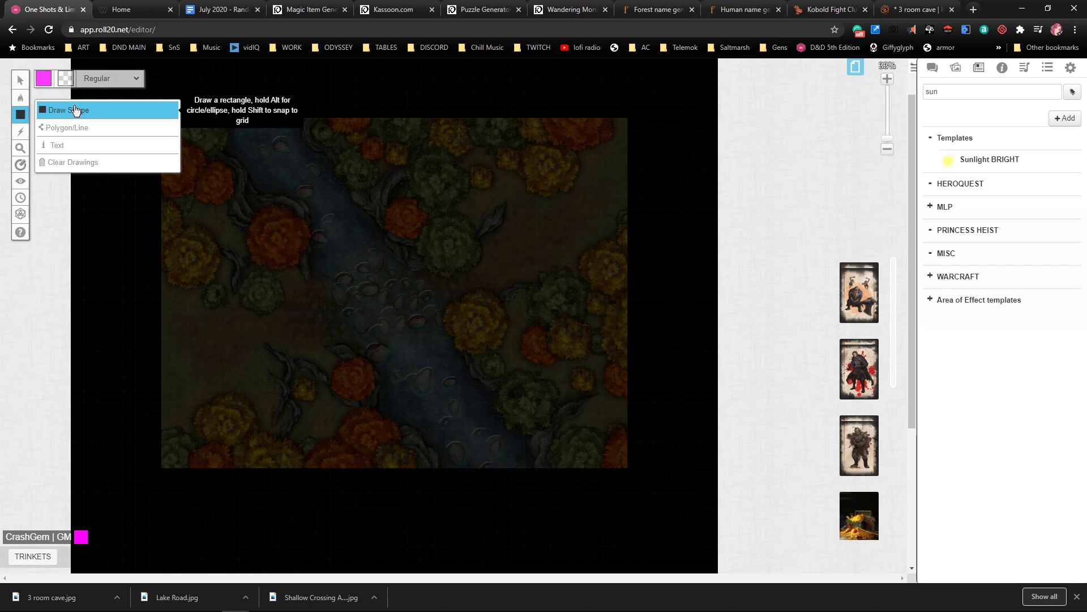
drag(162, 119, 381, 311)
drag(426, 355, 626, 469)
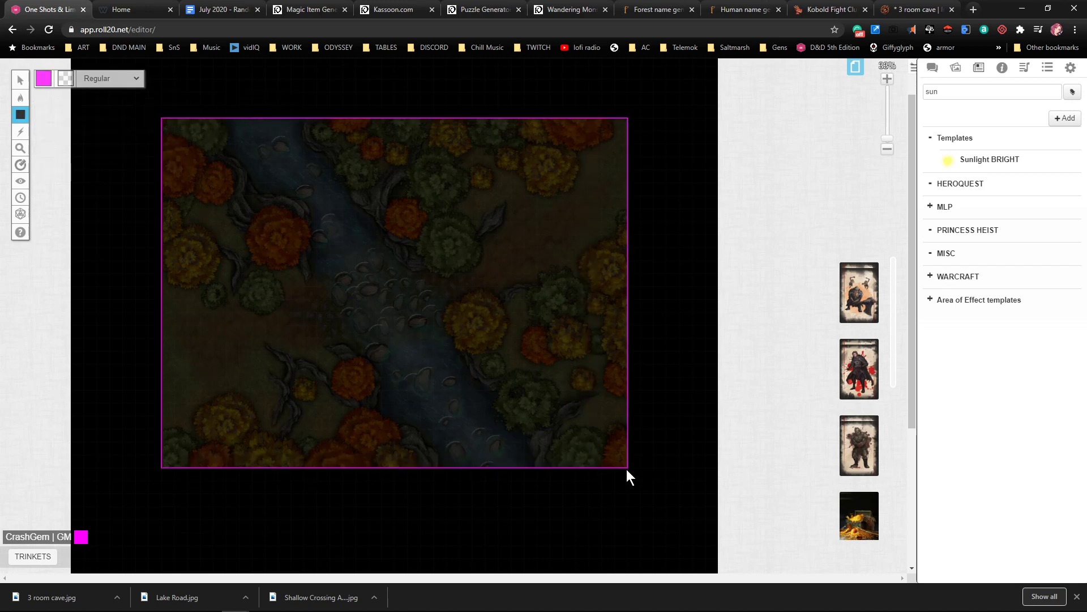
drag(990, 163, 404, 286)
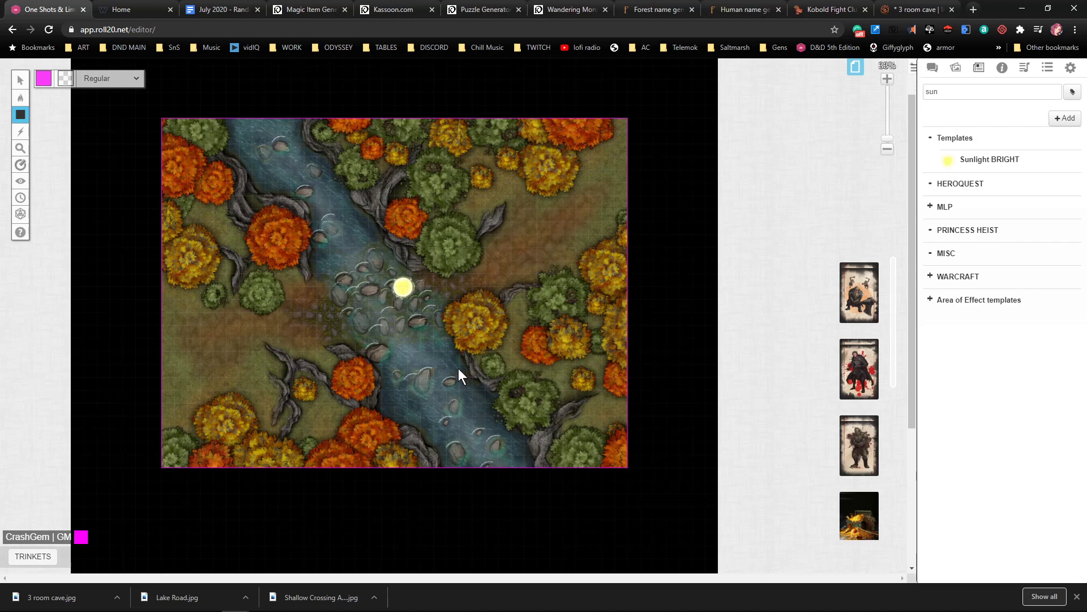
Switch to the GM Info Overlay layer and search the journal for "owl", clearing the search term after checking
mouse_move(20, 98)
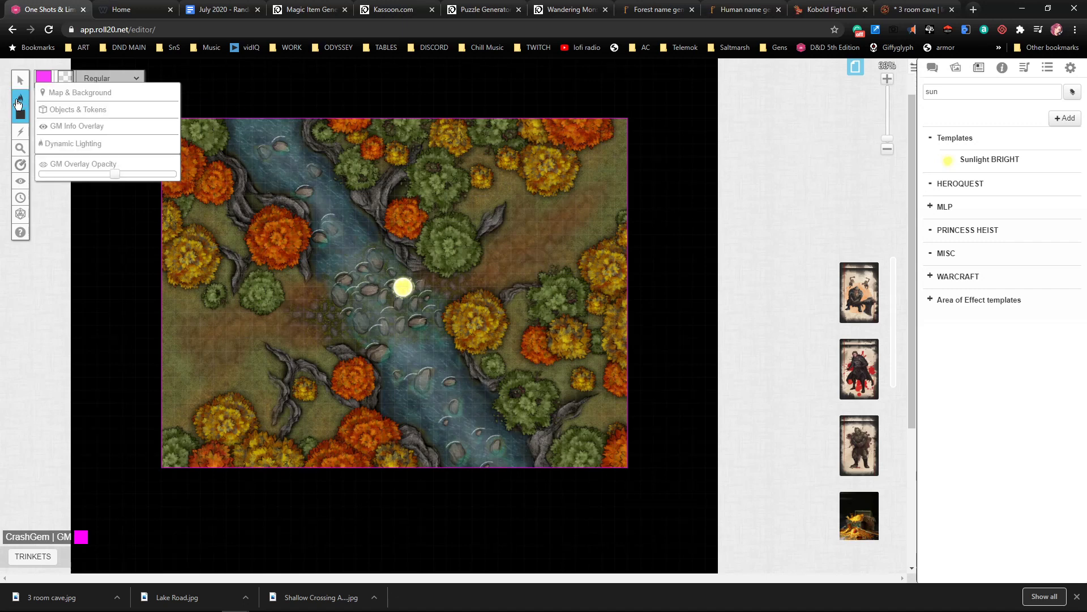
click(91, 124)
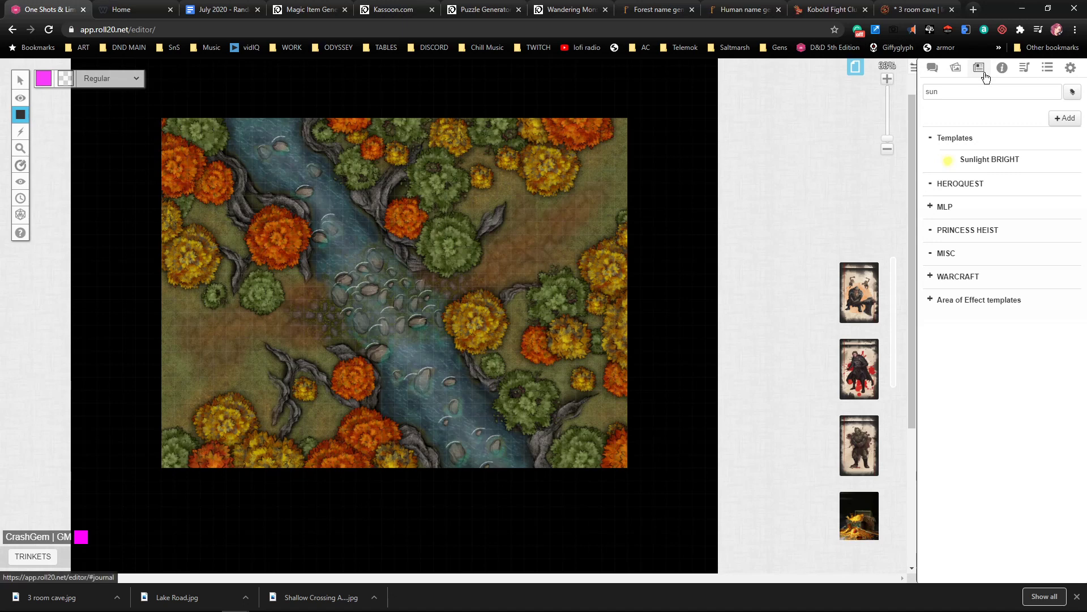
double_click(974, 90)
text(owl)
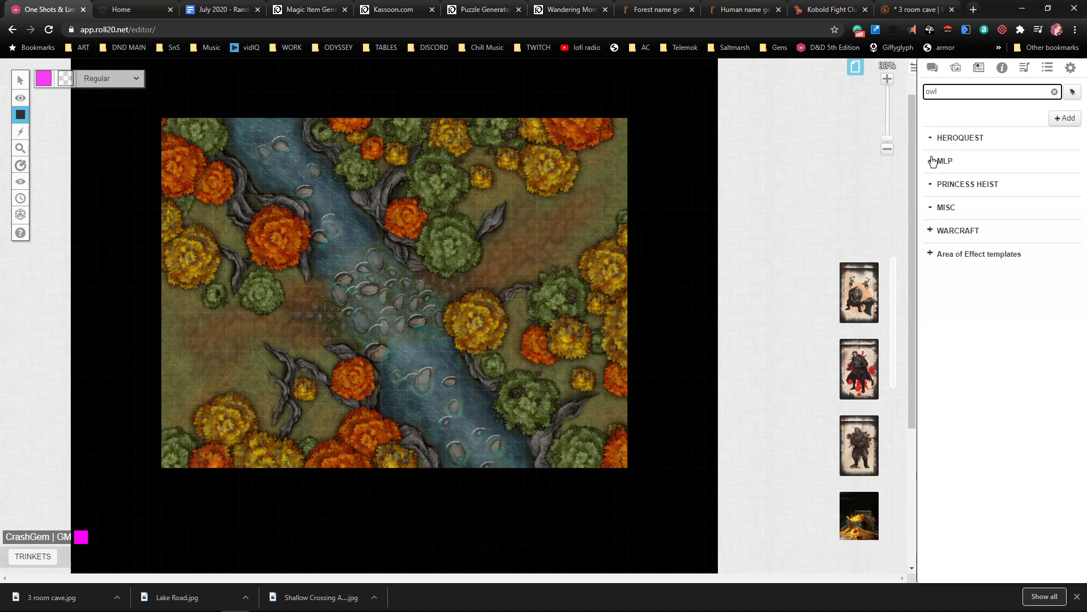
key(BackSpace)
key(BackSpace)
key(BackSpace)
Open the Transmogrifier and choose 5e Monster Manual as the source game
click(1070, 67)
scroll(1017, 311, down, 6)
scroll(1005, 396, down, 1)
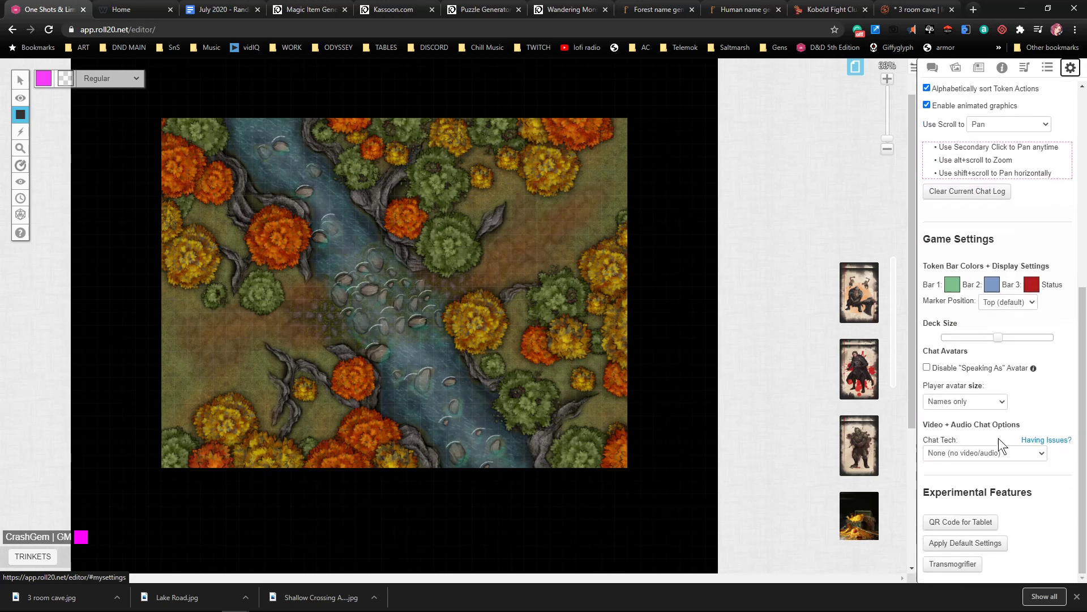
click(962, 563)
click(434, 167)
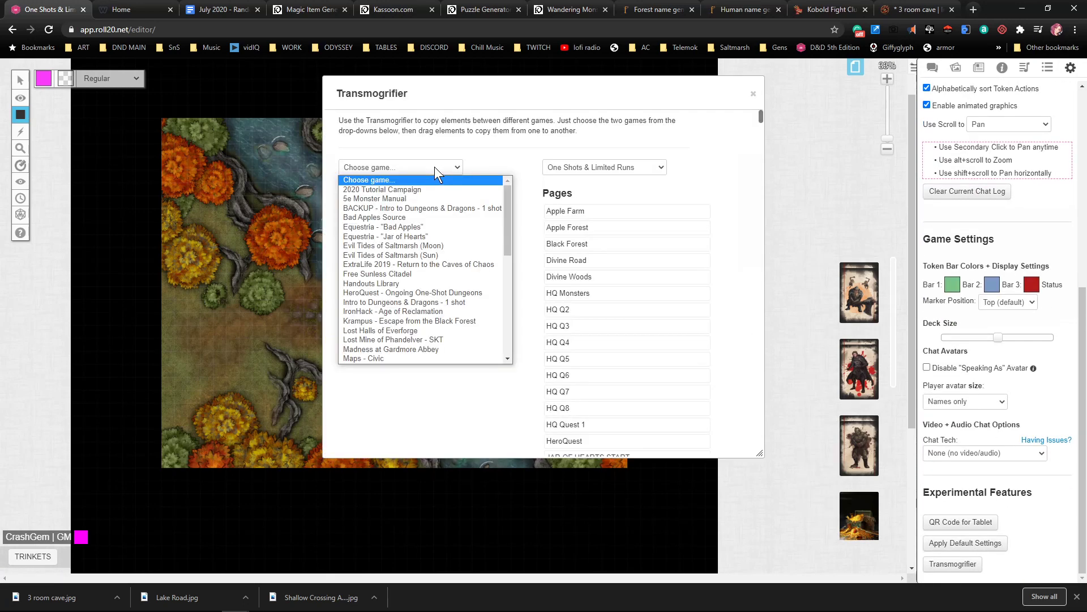
click(398, 201)
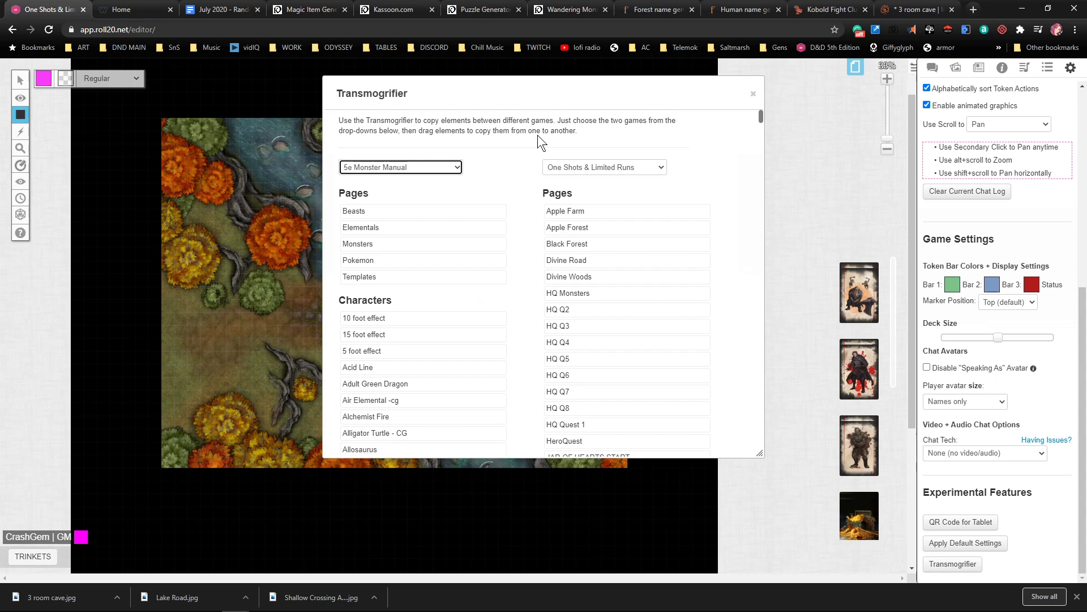
Search the Transmogrifier lists for "snake" and step through the matching characters
click(515, 149)
key(ctrl+f)
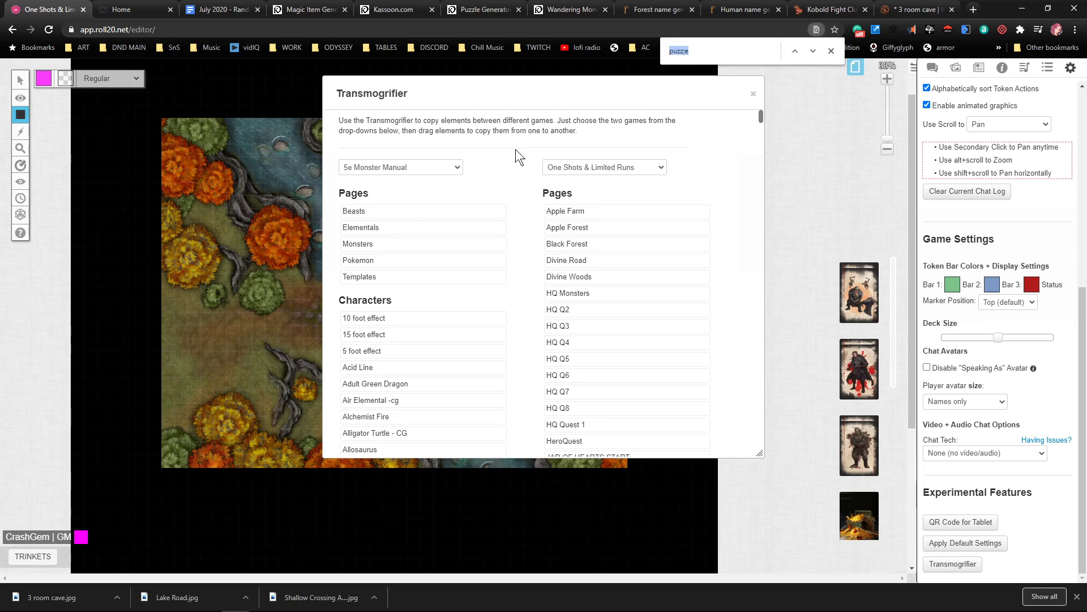
text(snake)
key(Return)
key(Return)
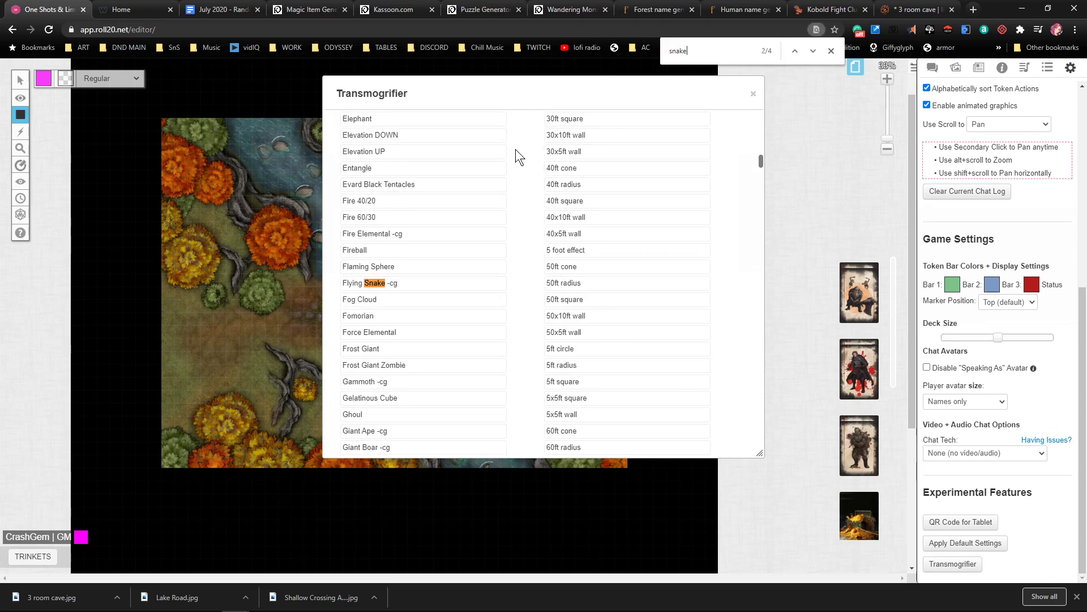
key(Return)
key(Return)
key(Return)
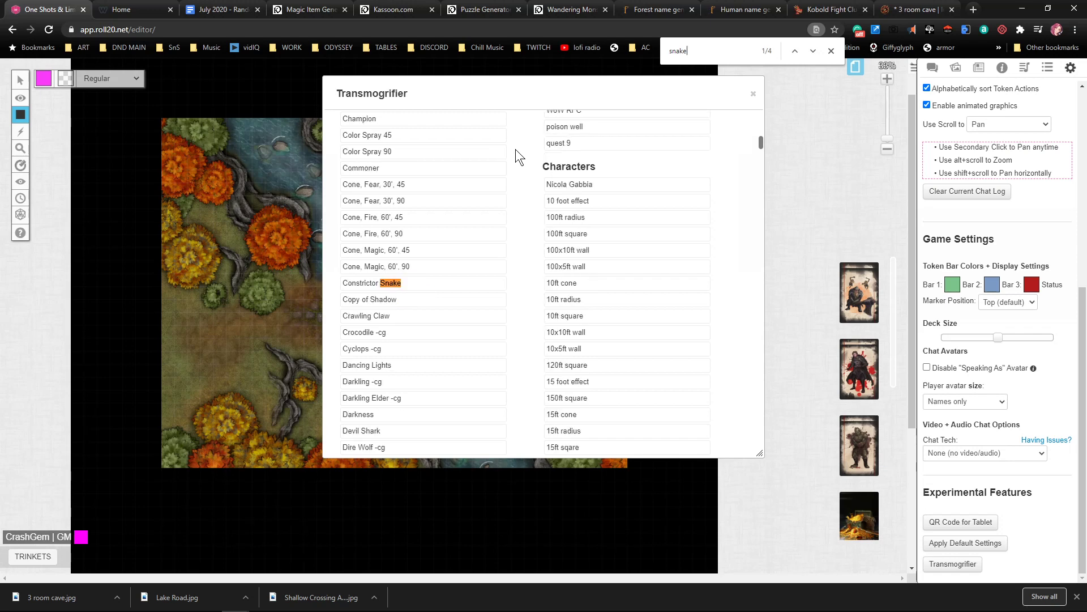
key(Return)
key(Return)
key(Return)
Find "owl" in the Transmogrifier, copy the Giant Owl -cg character into One Shots & Limited Runs and close the dialog
key(ctrl+f)
text(owl)
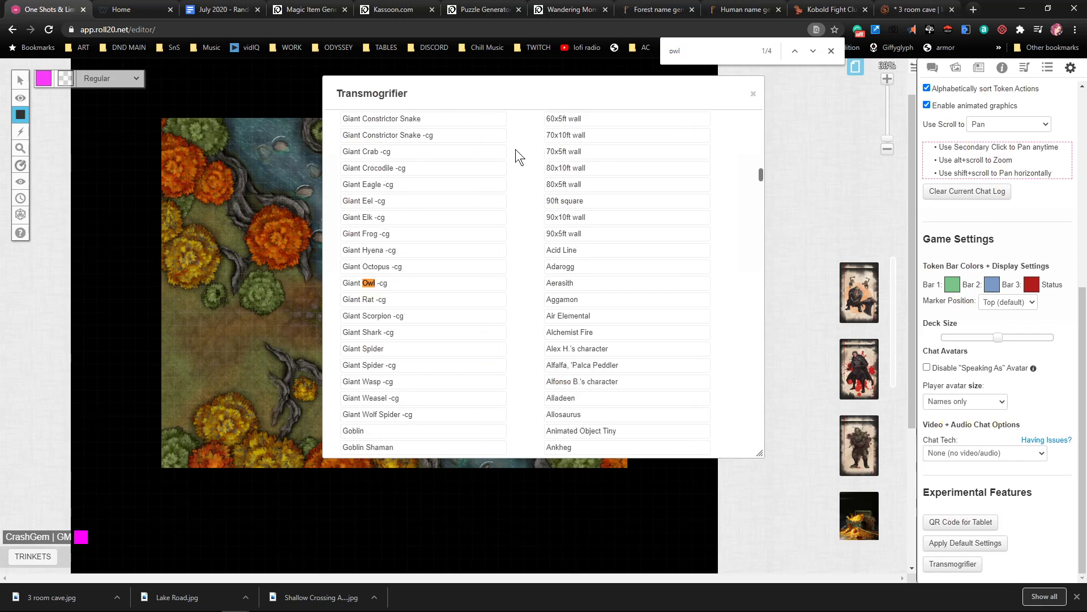
drag(367, 283, 572, 266)
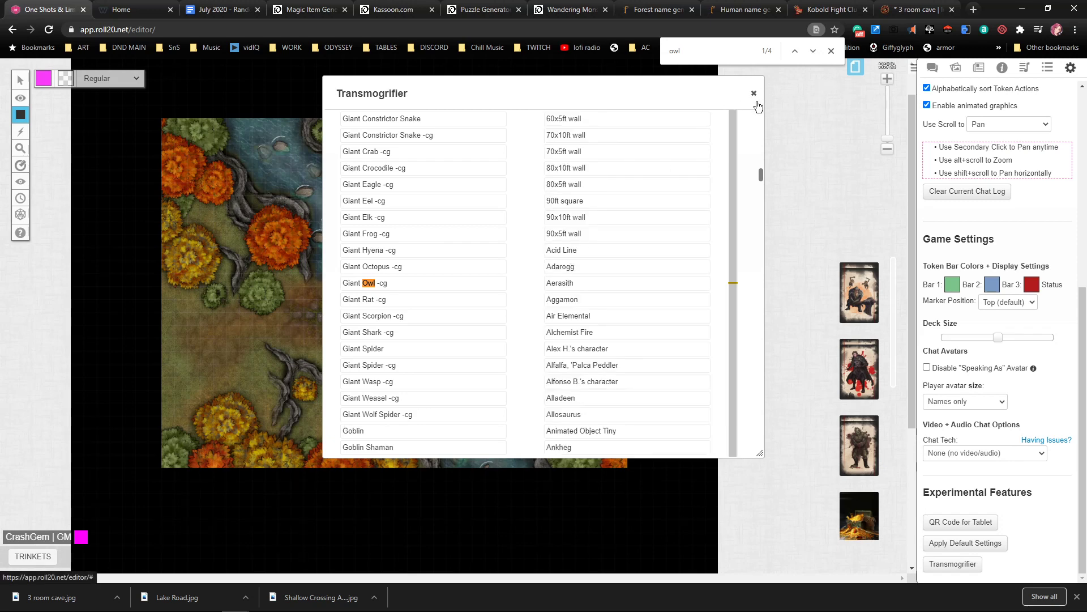
click(754, 93)
Search the journal for "owl" and place three Giant Owl -cg tokens in the black area east of the forest map
click(979, 68)
click(959, 91)
text(owl)
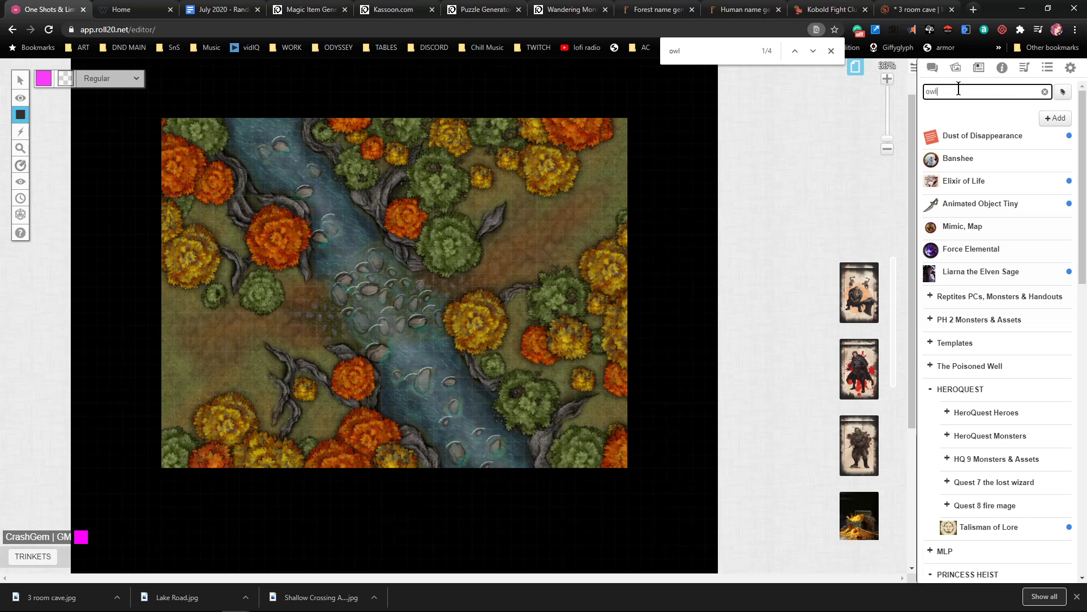
drag(986, 282, 682, 209)
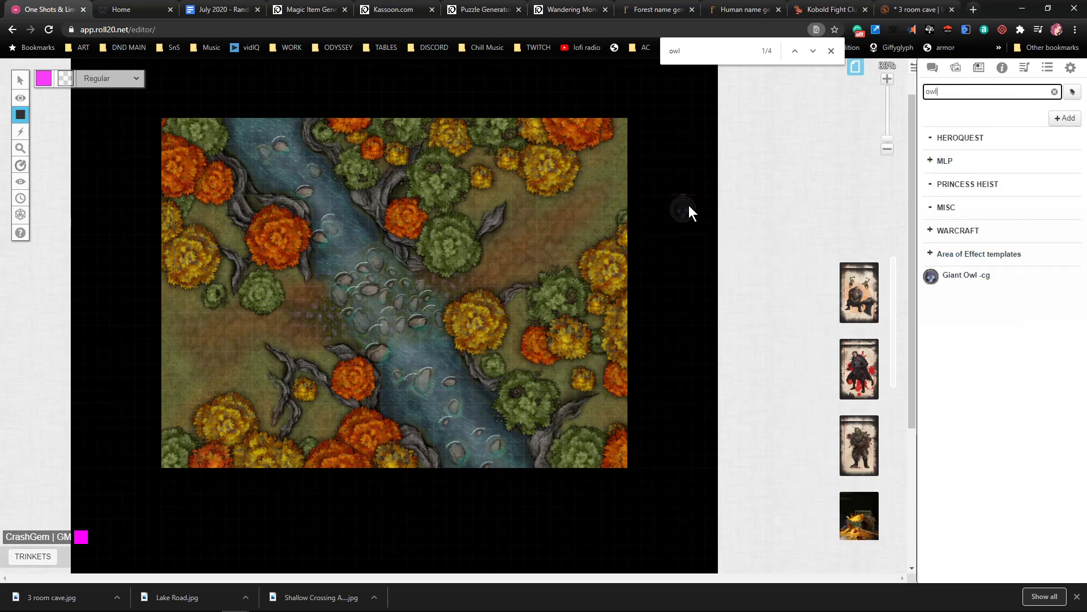
drag(968, 277, 671, 261)
drag(940, 277, 665, 308)
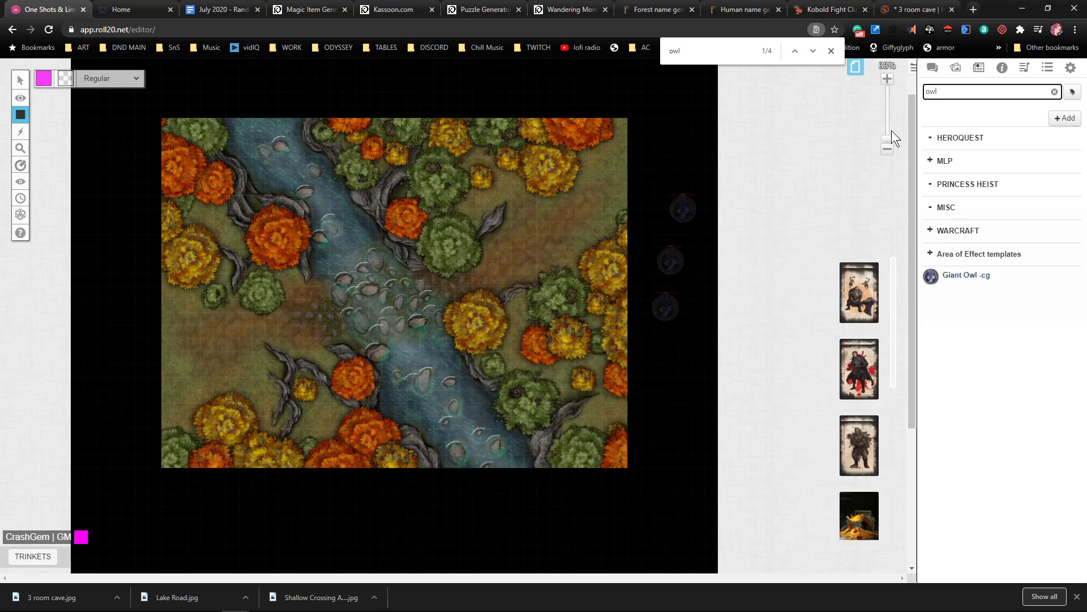
Search the D&D 5th Edition compendium for "snake", place a Swarm of Poisonous Snakes below the owl tokens and close its sheet
click(1002, 67)
click(949, 106)
text(snake)
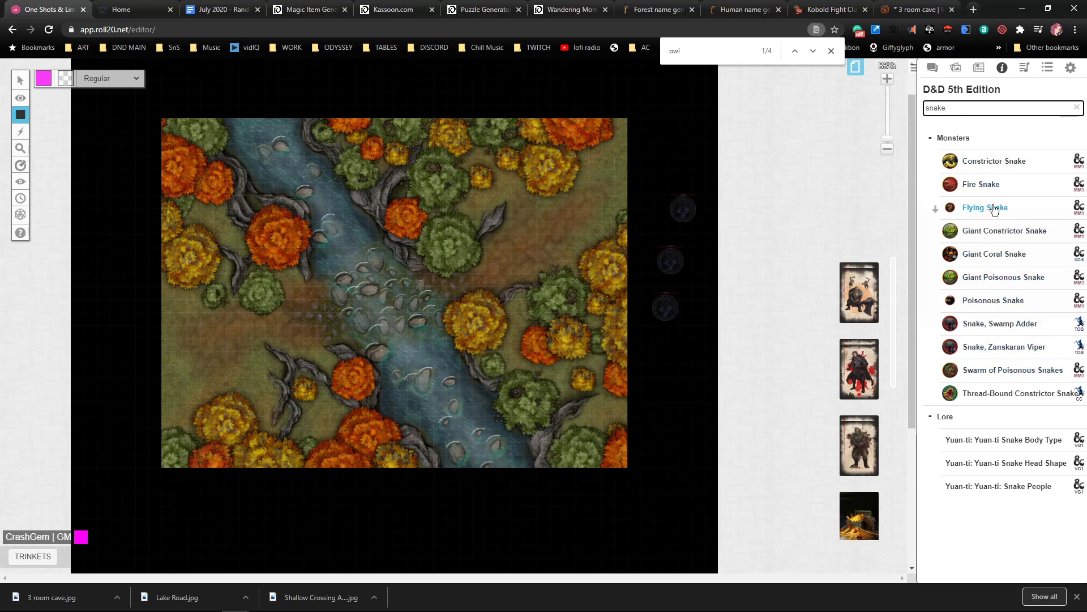
drag(1015, 371, 673, 365)
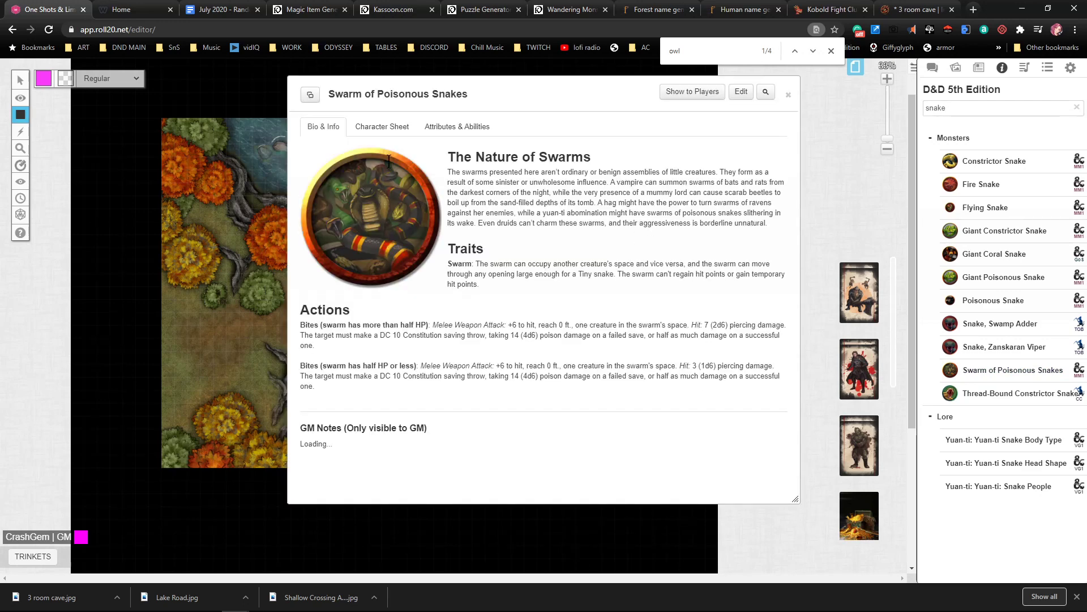
click(789, 97)
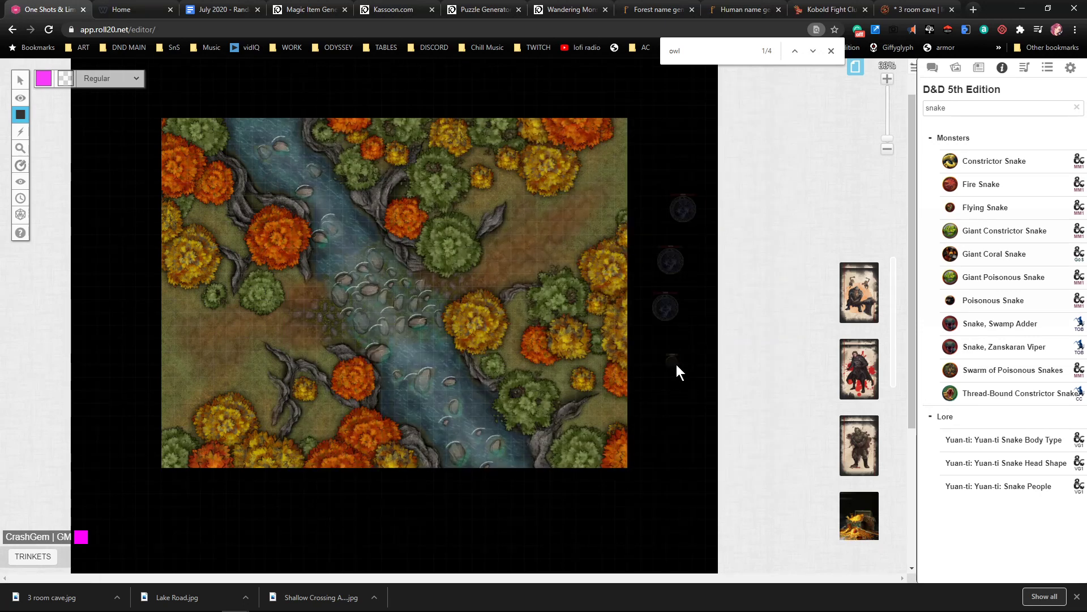
Move the snake swarm token closer under the owls and add a second copy of it just below
click(17, 79)
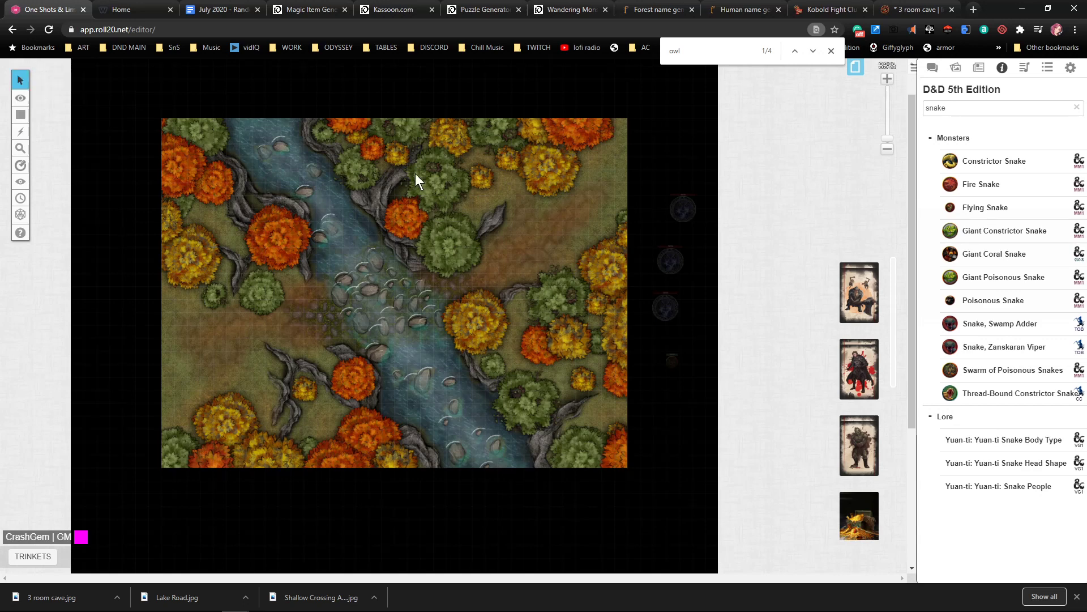
click(673, 361)
mouse_move(673, 360)
mouse_down()
mouse_move(651, 342)
mouse_move(661, 352)
mouse_up()
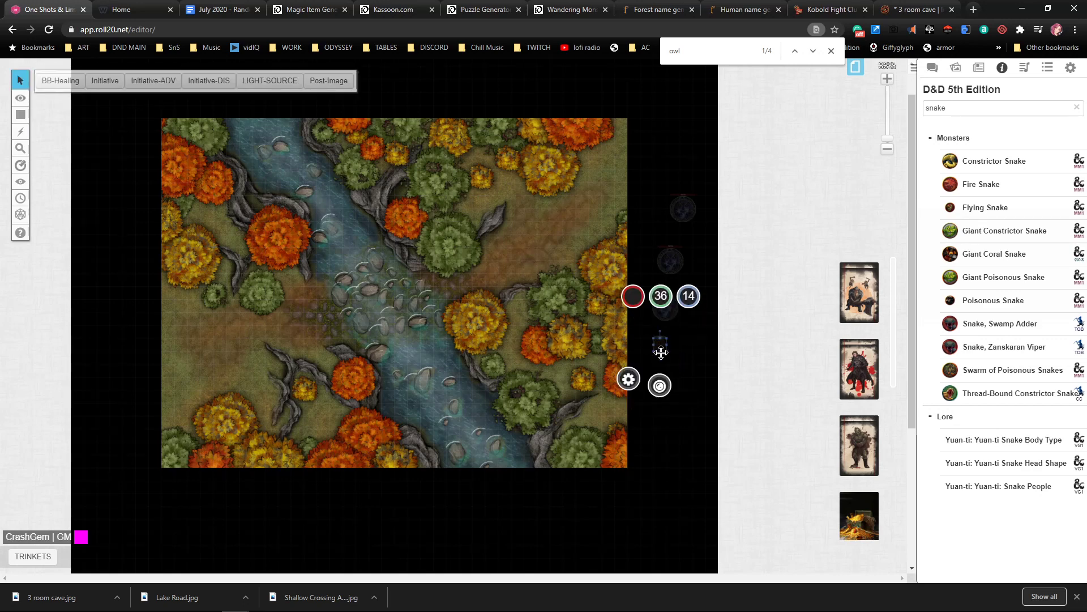
click(668, 418)
drag(666, 416, 692, 365)
click(701, 335)
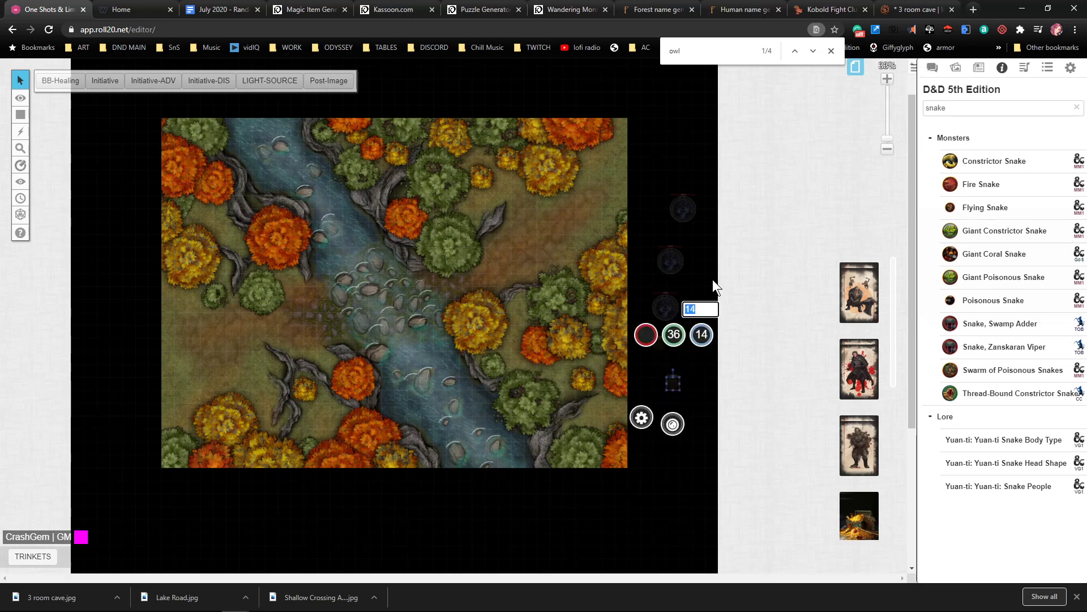
click(816, 162)
Duplicate the Divine Woods page
click(856, 67)
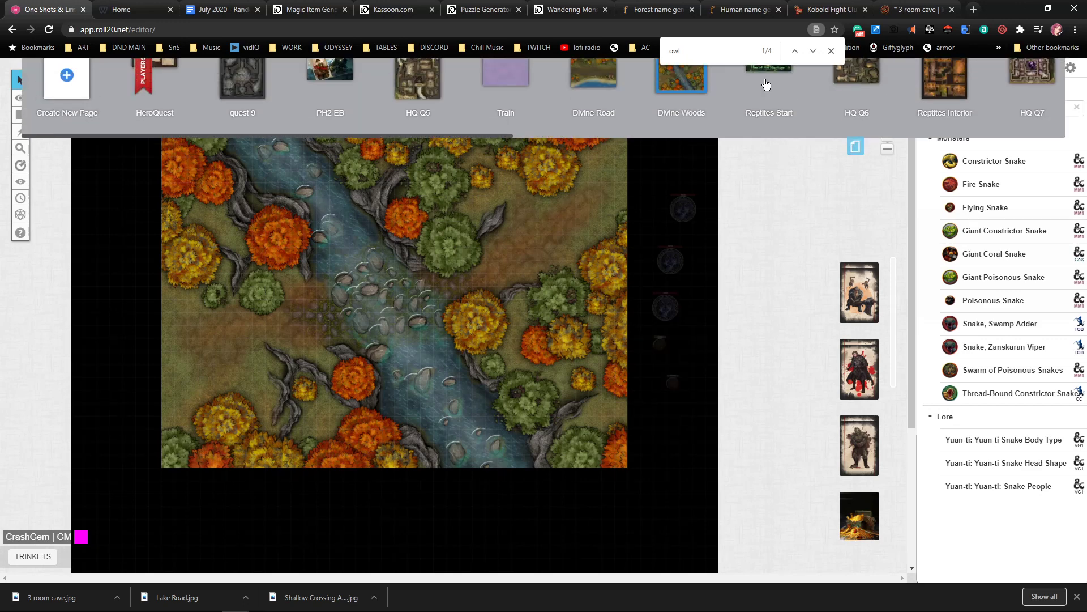
click(716, 74)
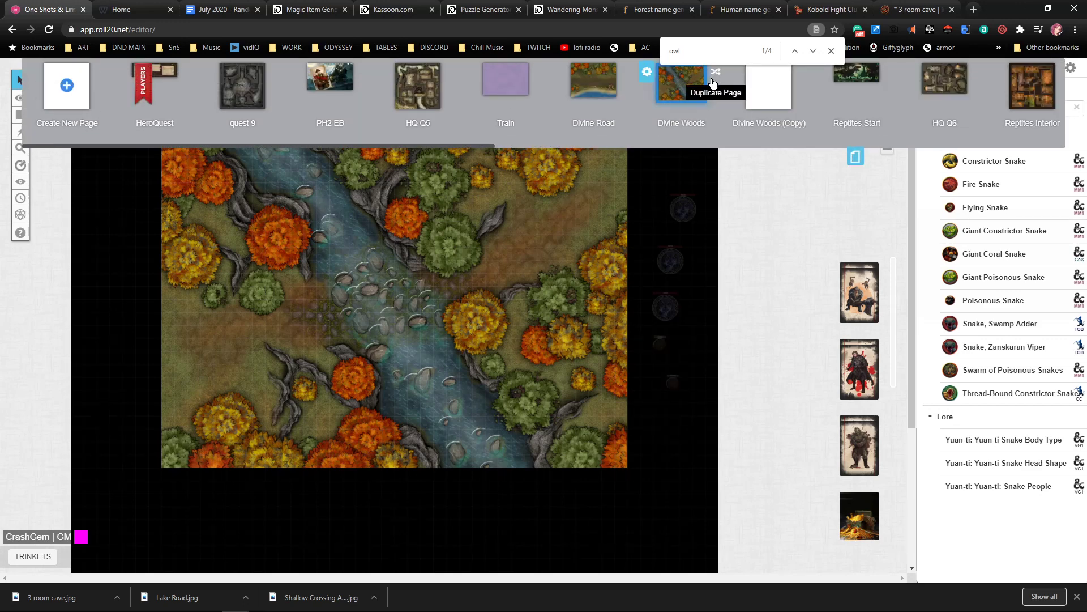
Rename the duplicated Divine Woods page to Divine Cave and open it
click(757, 121)
drag(757, 120, 826, 128)
text(Cave)
key(Return)
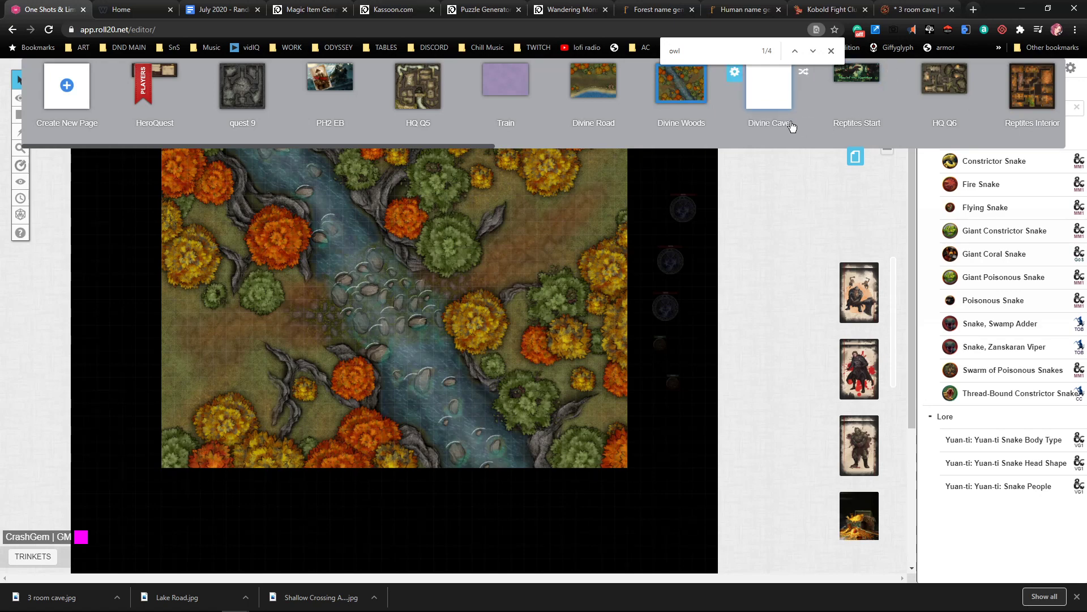
click(784, 105)
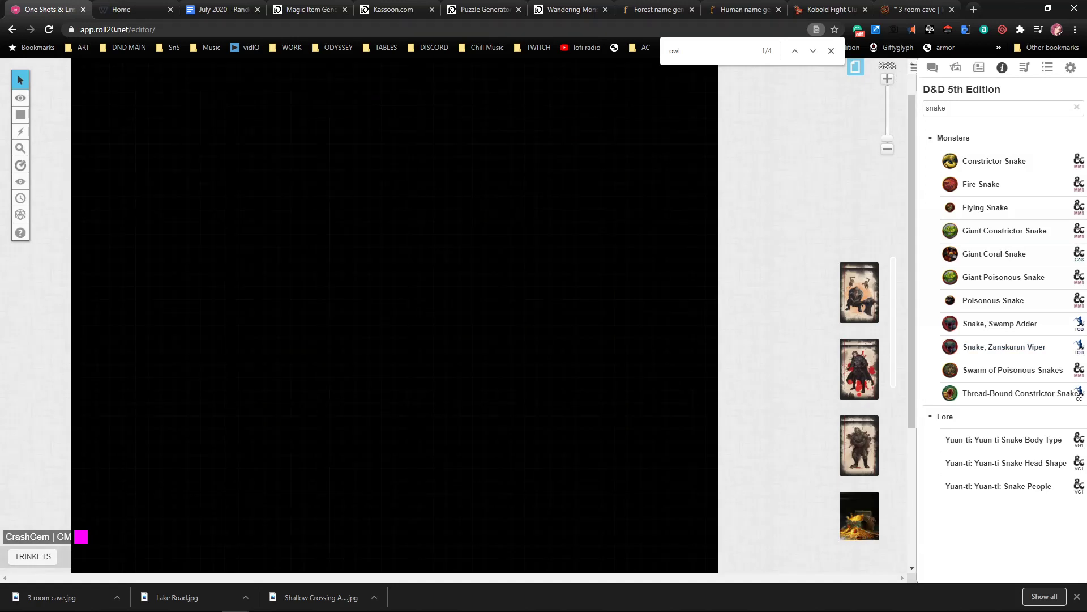
Add the three-room cave map image in the upper-left part of the page and set its dimensions to 32 by 32 units
drag(808, 331, 333, 304)
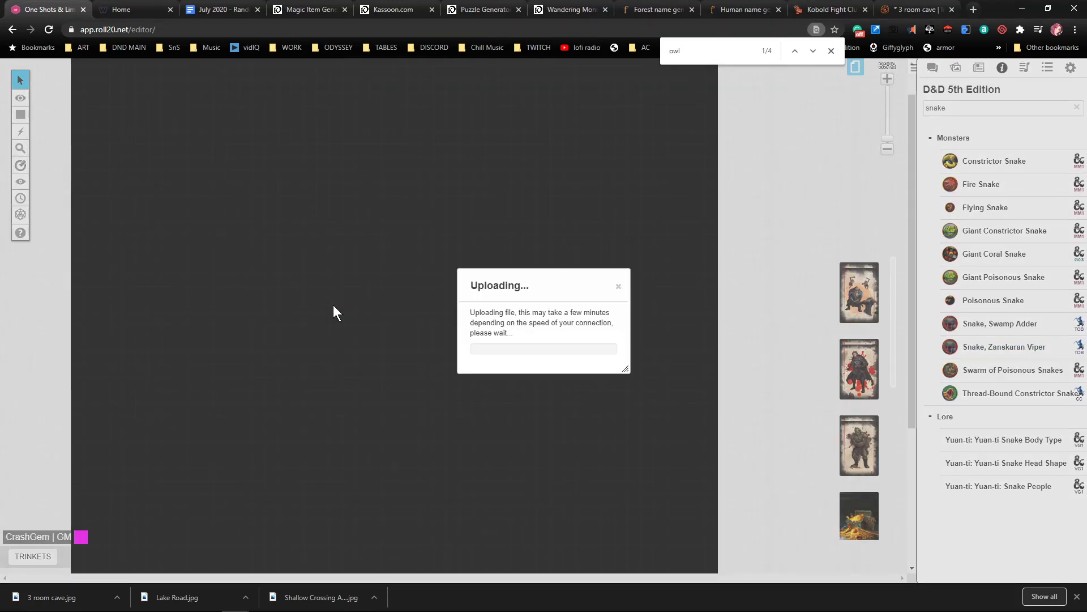
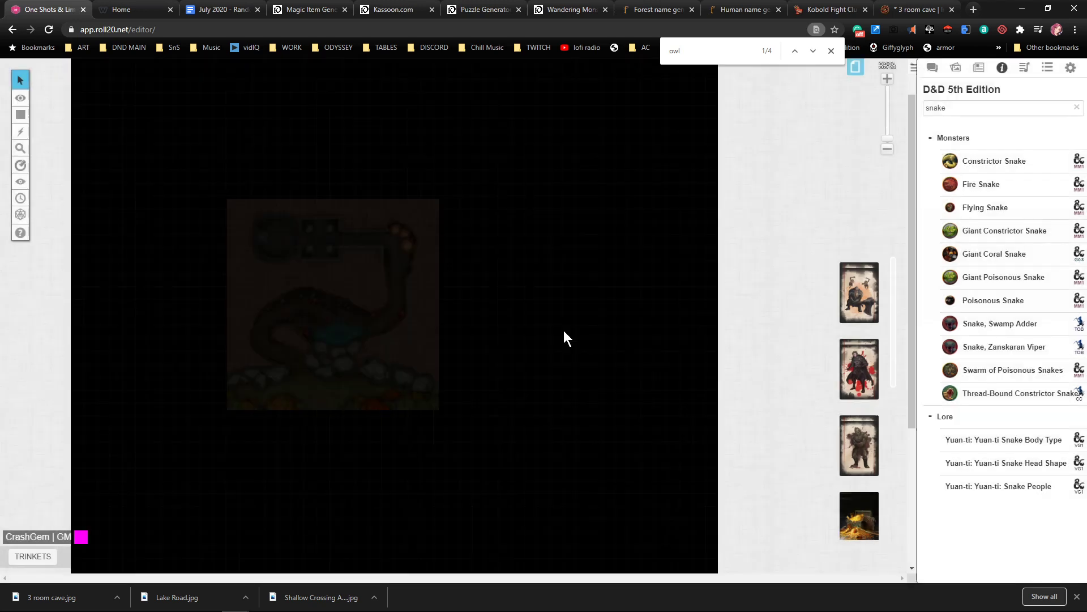
drag(364, 279, 302, 171)
right_click(338, 263)
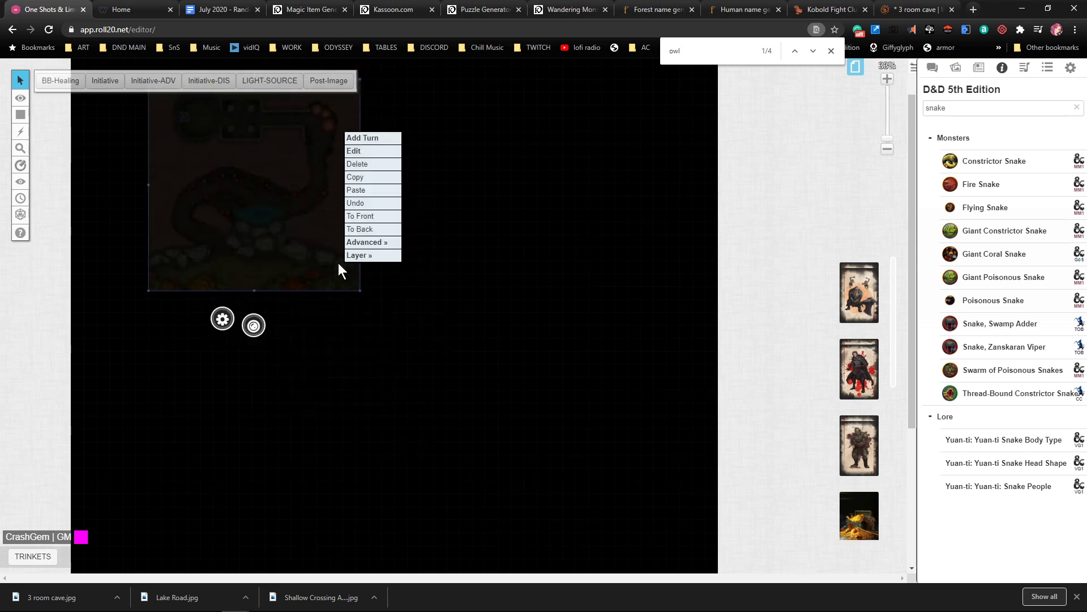
mouse_move(368, 244)
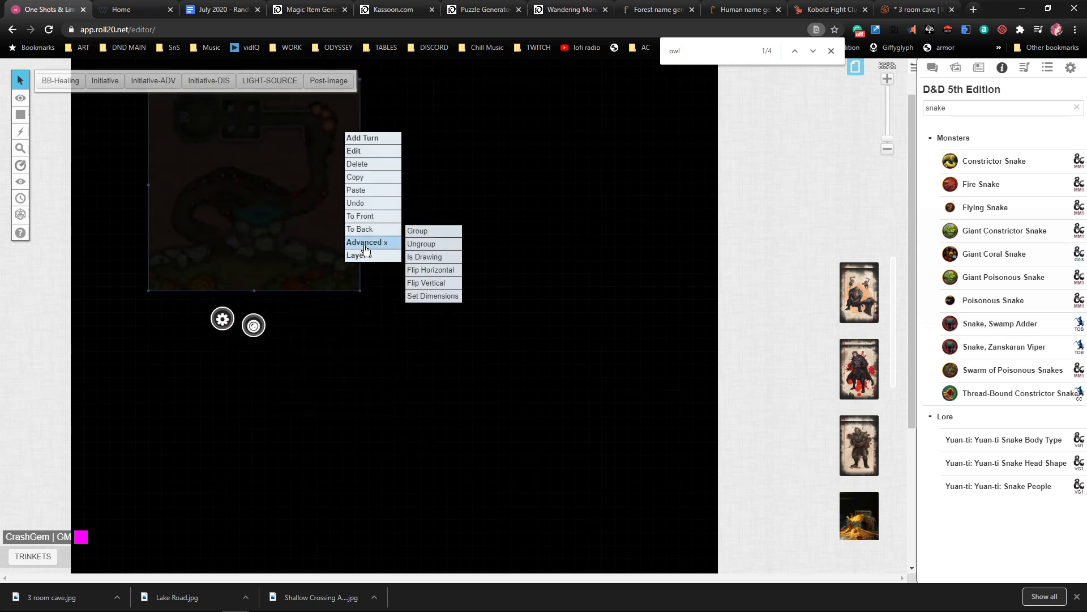
click(434, 298)
click(484, 304)
click(481, 324)
click(487, 334)
key(ctrl+a)
text(32)
key(Tab)
text(3)
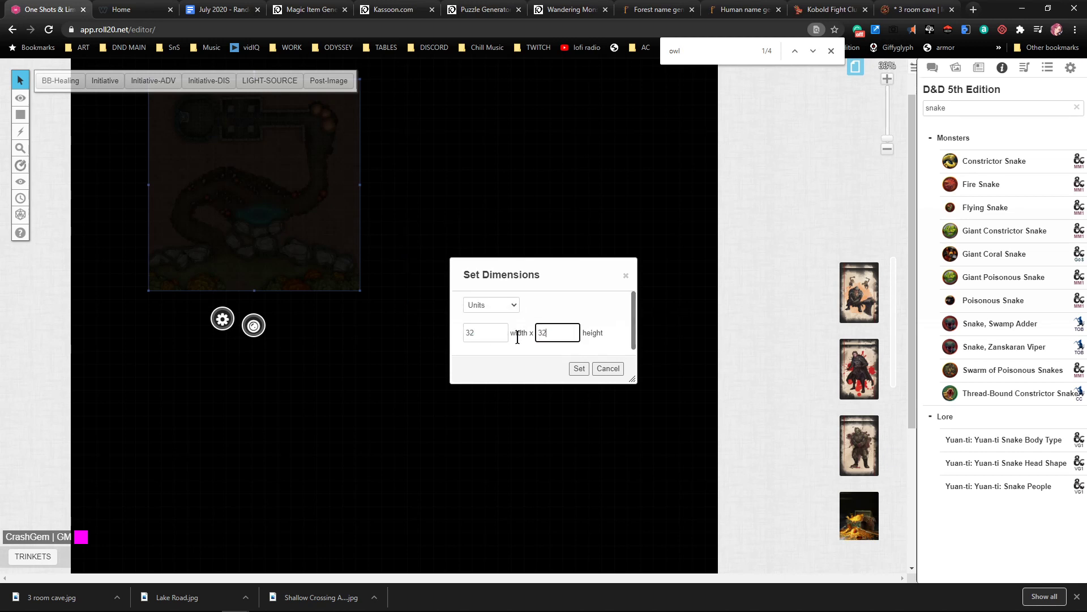
click(579, 368)
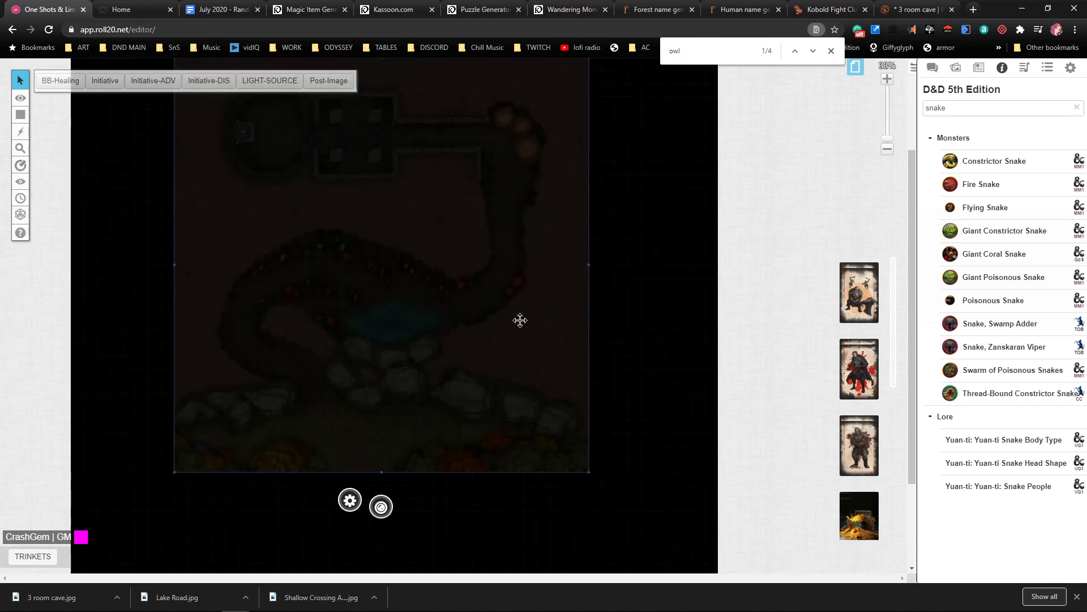
Move the cave image to the Map Layer
right_click(469, 335)
mouse_move(490, 327)
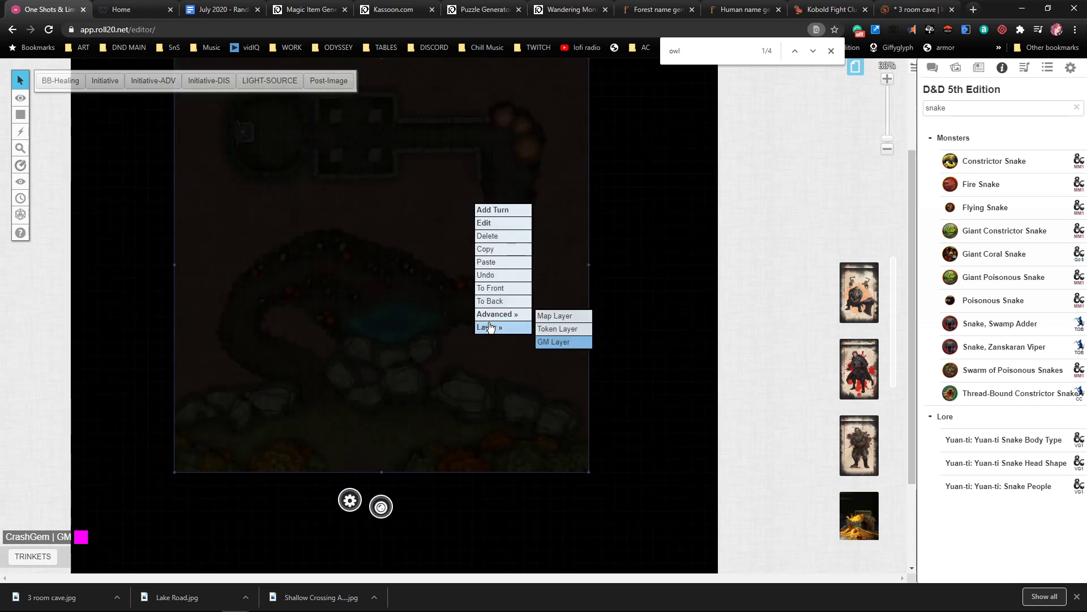
click(553, 316)
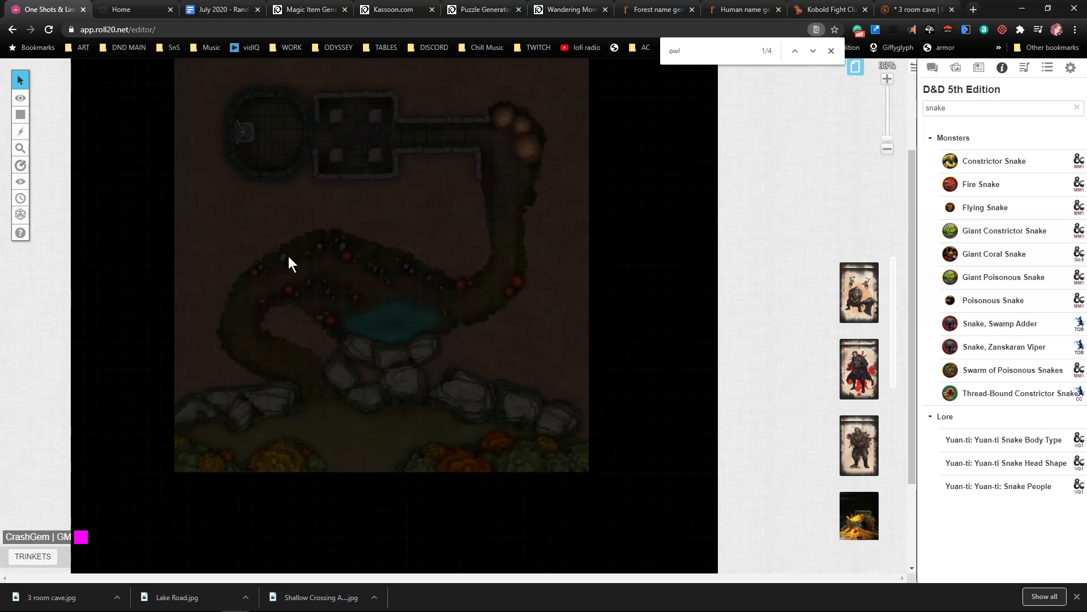
Draw a rectangular boundary around the whole cave map on the Dynamic Lighting layer
mouse_move(17, 113)
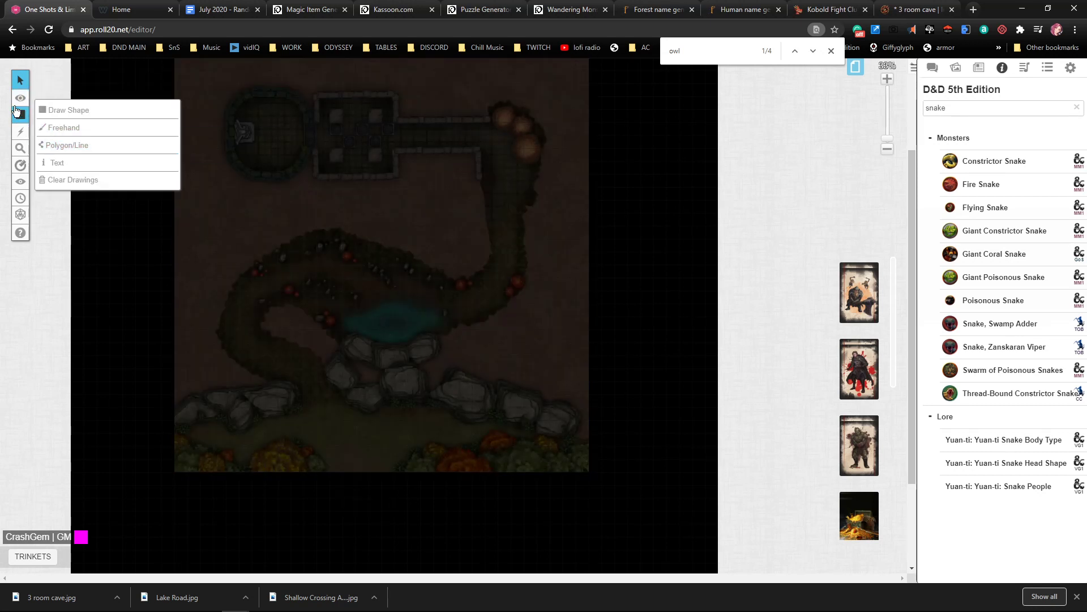
click(62, 144)
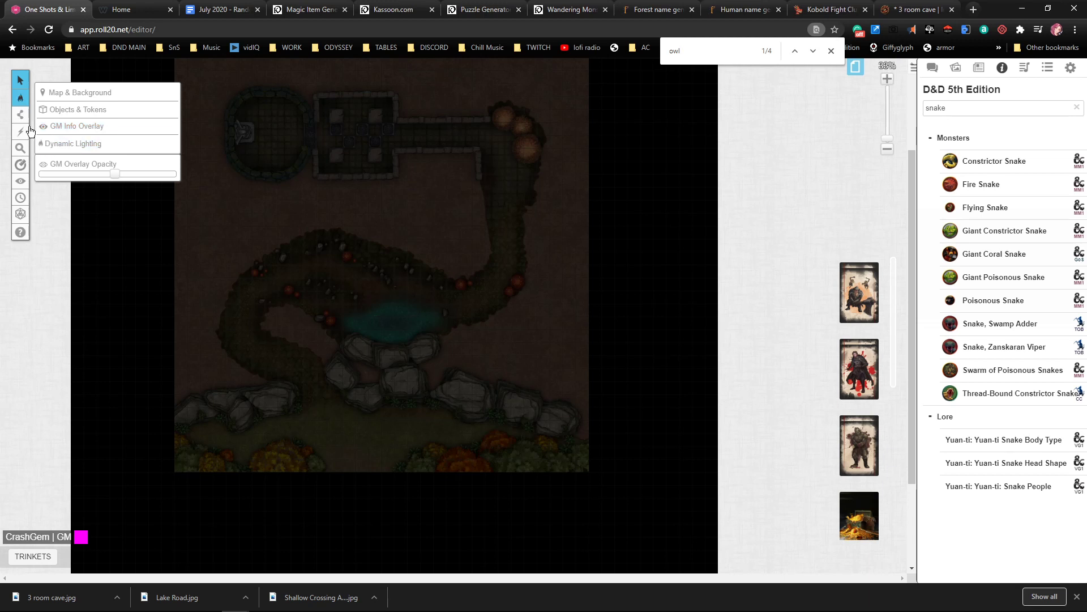
click(56, 107)
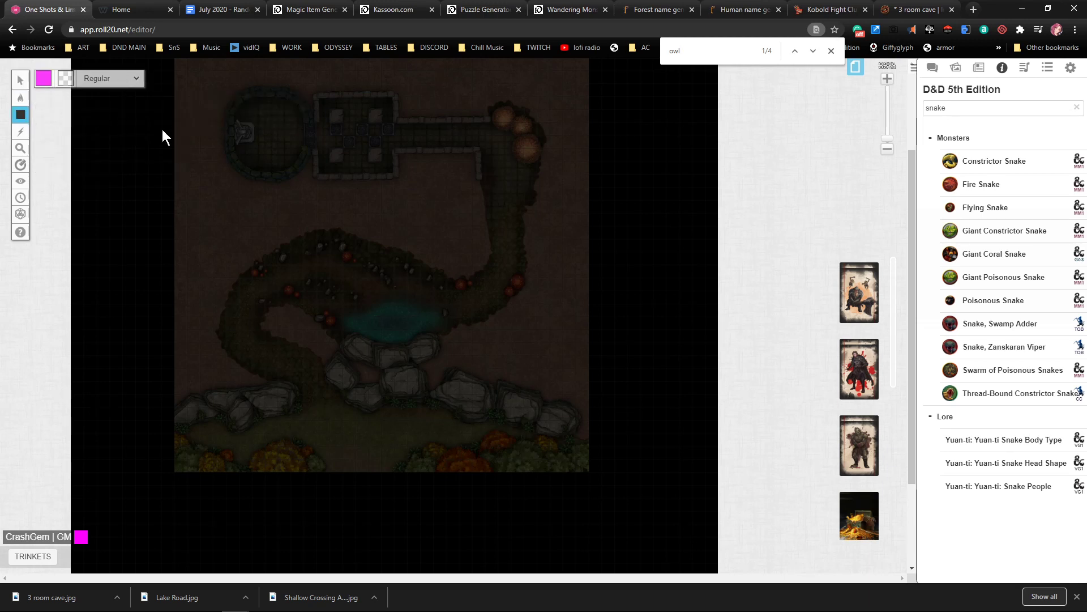
scroll(184, 138, up, 2)
scroll(184, 135, down, 1)
mouse_move(175, 103)
mouse_down()
mouse_move(456, 444)
mouse_move(585, 513)
mouse_up()
Start a polygon line at the map's west edge, tracing the southwestern boulders and the cave's outer west wall northward
mouse_move(22, 119)
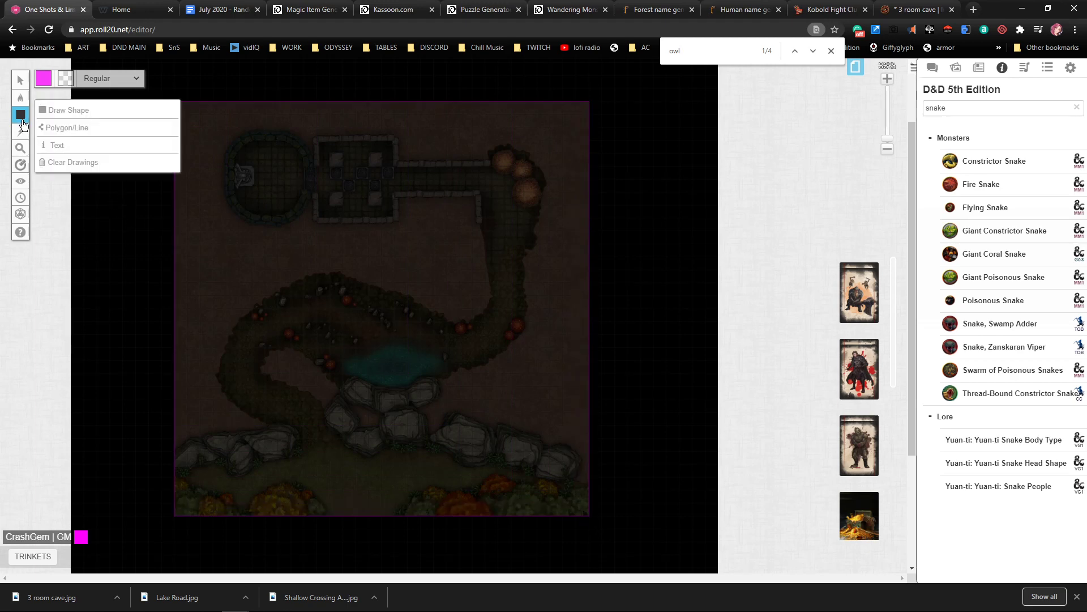
click(55, 128)
scroll(257, 237, up, 5)
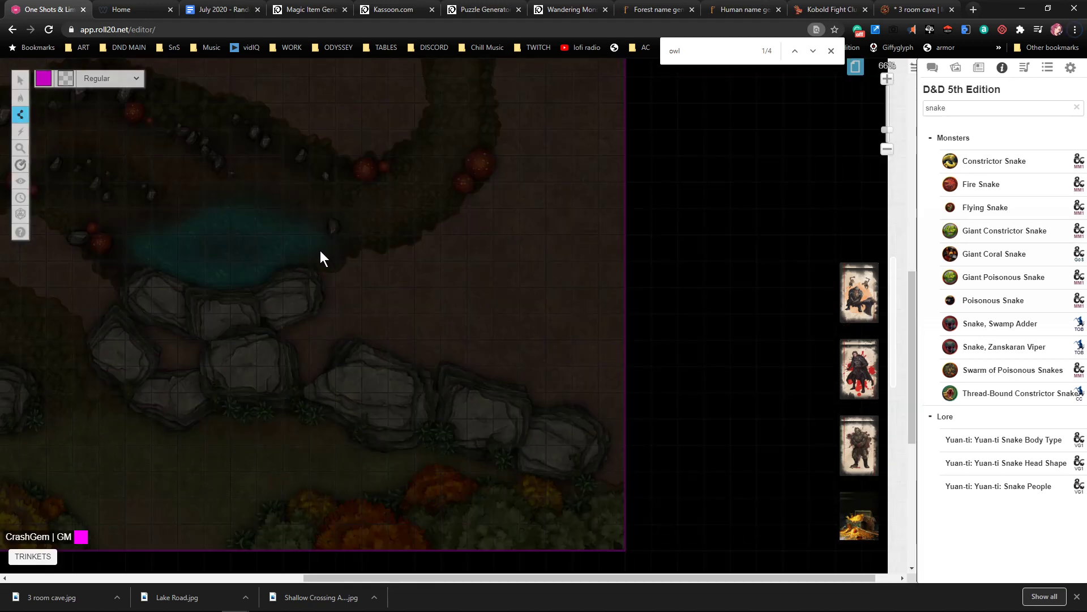
scroll(327, 246, left, 8)
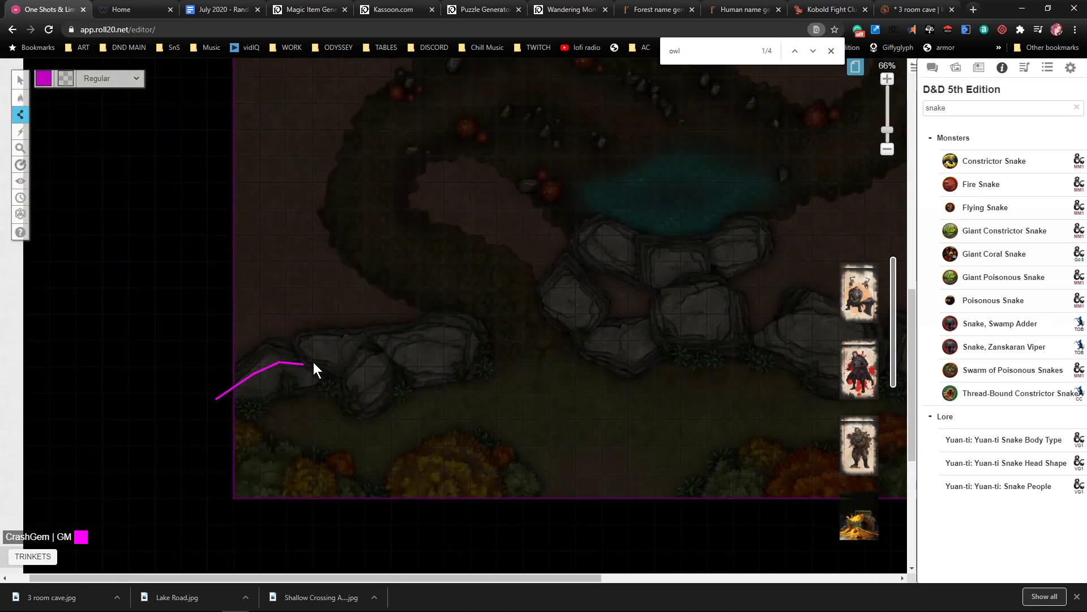
click(361, 367)
click(464, 353)
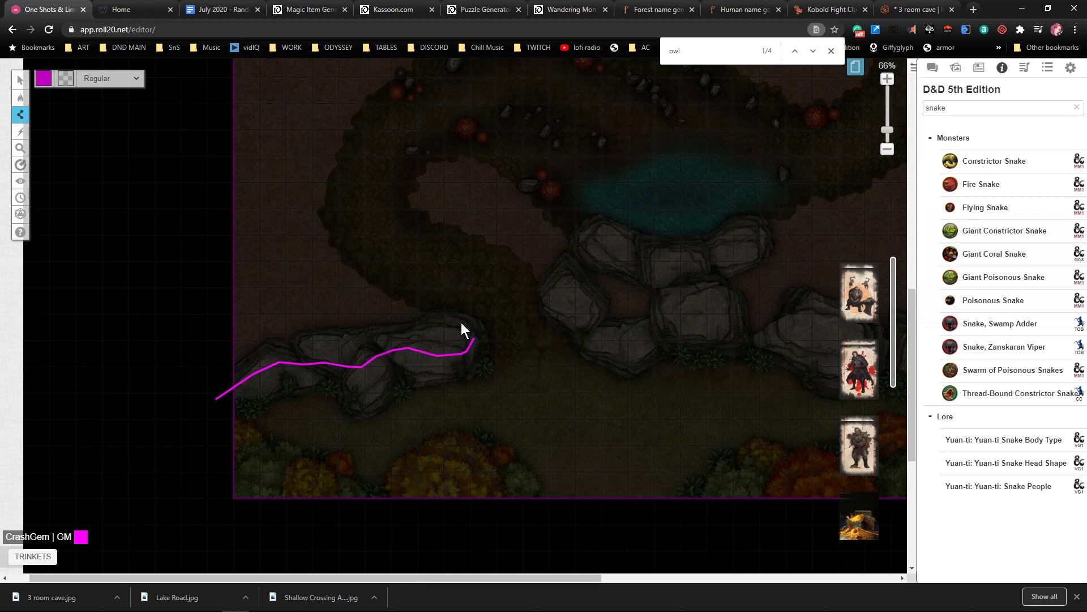
drag(447, 316, 413, 307)
mouse_move(323, 238)
mouse_down()
mouse_move(313, 216)
mouse_move(327, 180)
mouse_up()
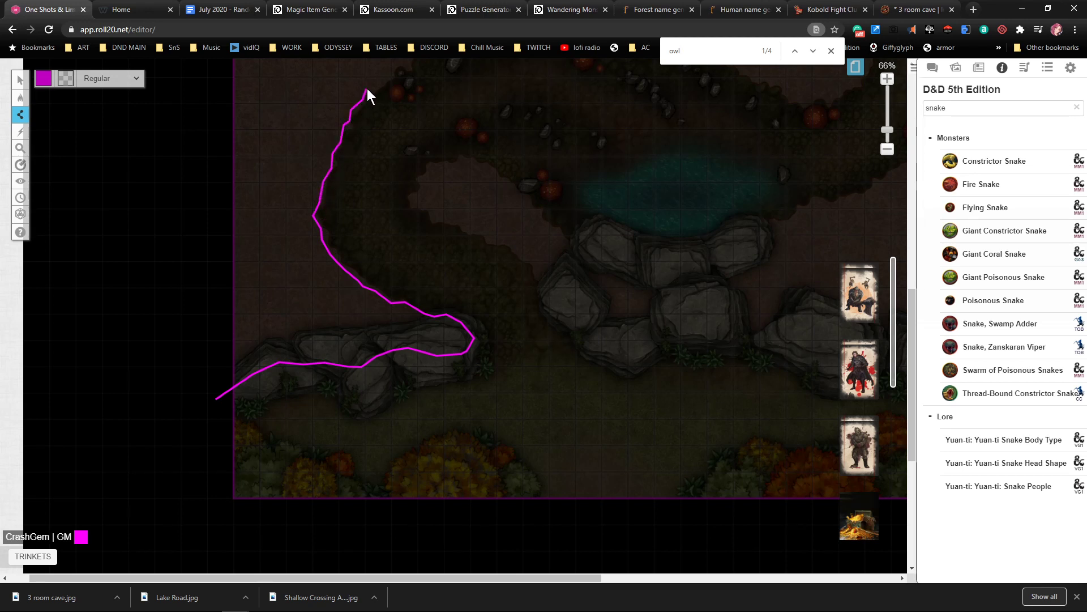
drag(384, 80, 396, 65)
Continue the wall line over the cave's northern edge and into the inner bend of the passage leading north
scroll(443, 101, up, 3)
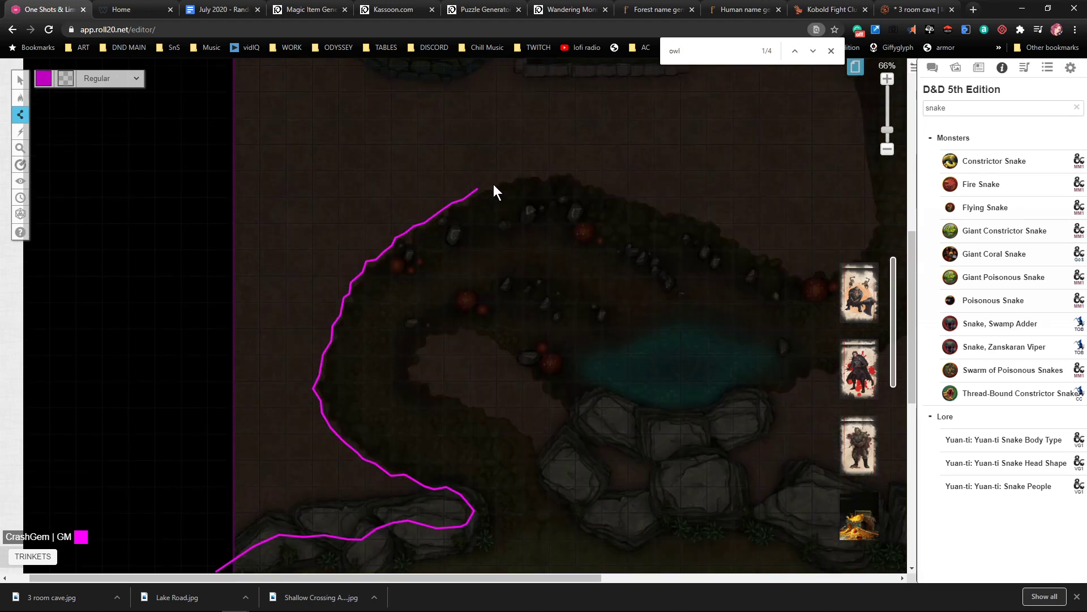
drag(515, 177, 540, 175)
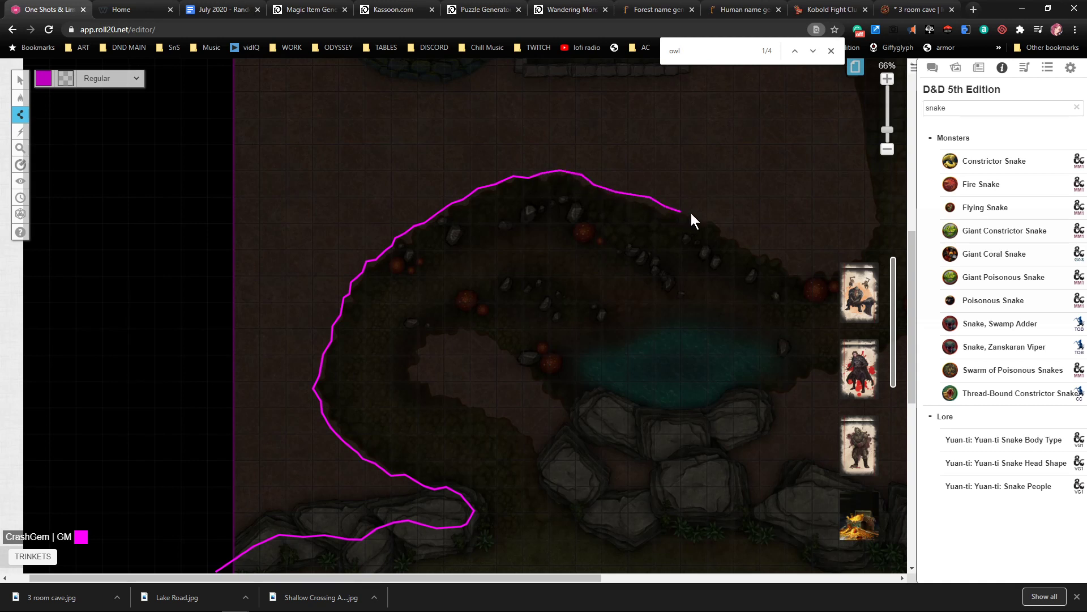
drag(781, 261, 801, 278)
scroll(788, 250, right, 3)
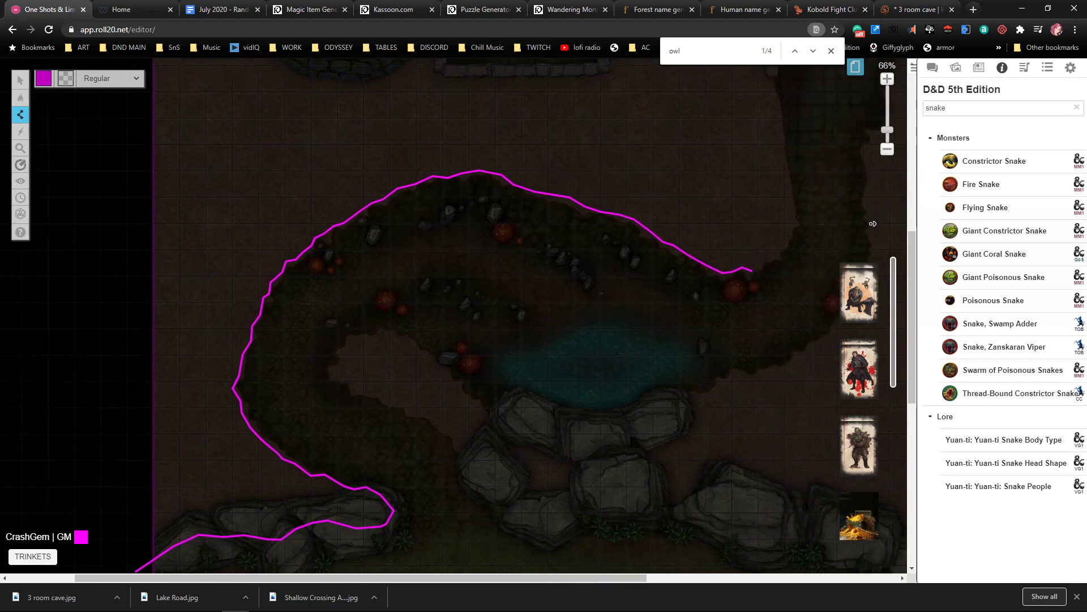
scroll(736, 340, up, 3)
mouse_move(678, 442)
mouse_down()
mouse_move(703, 426)
mouse_move(718, 388)
mouse_up()
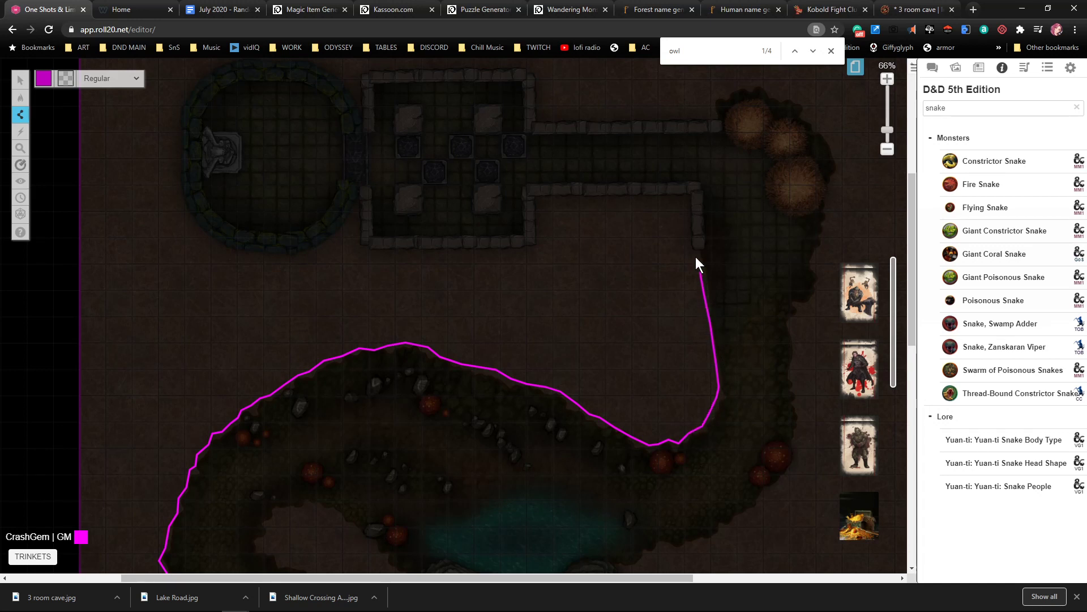
Extend the wall line up the passage's stone wall, along the corridor's south wall and around the square room's south side
drag(697, 254, 697, 188)
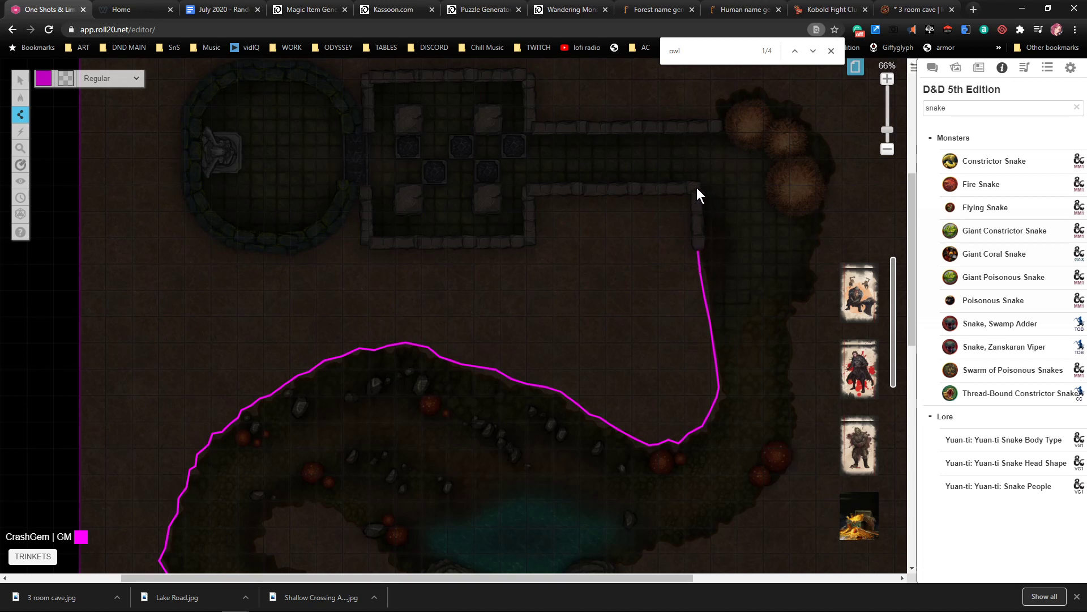
click(529, 189)
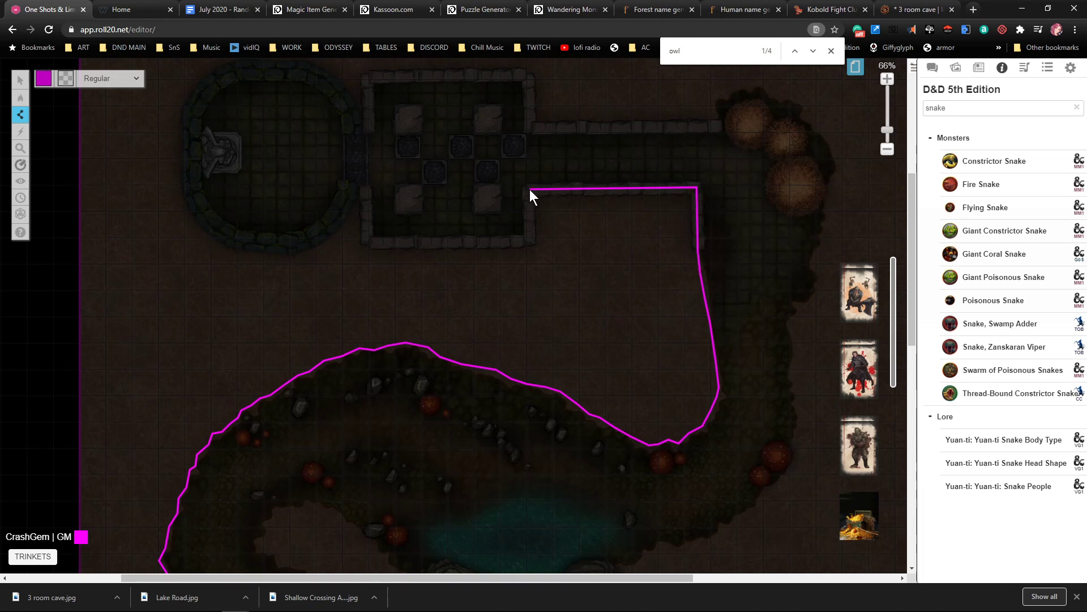
click(530, 240)
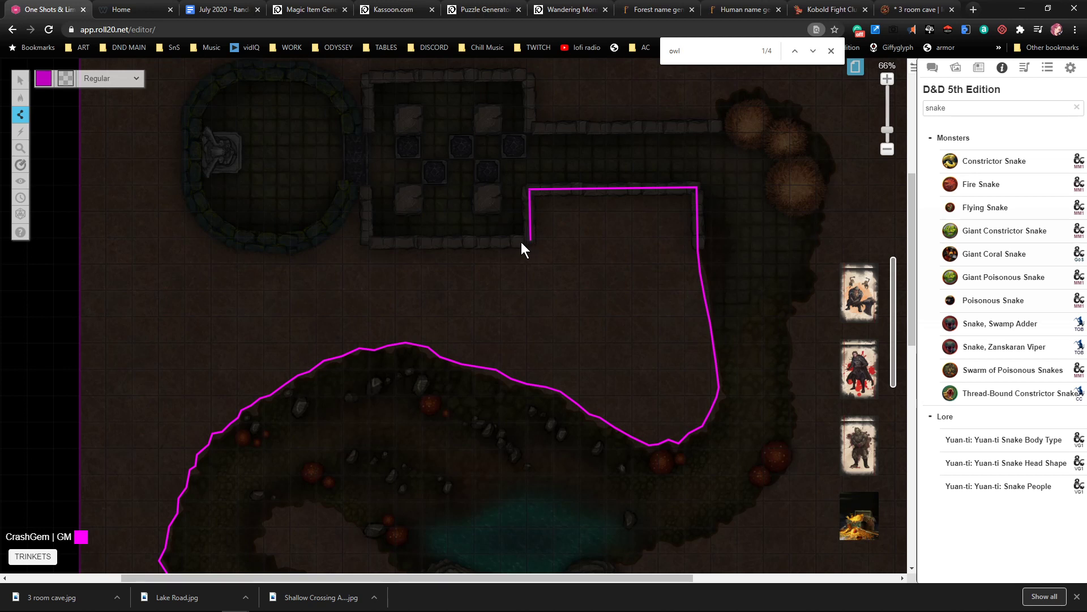
click(369, 240)
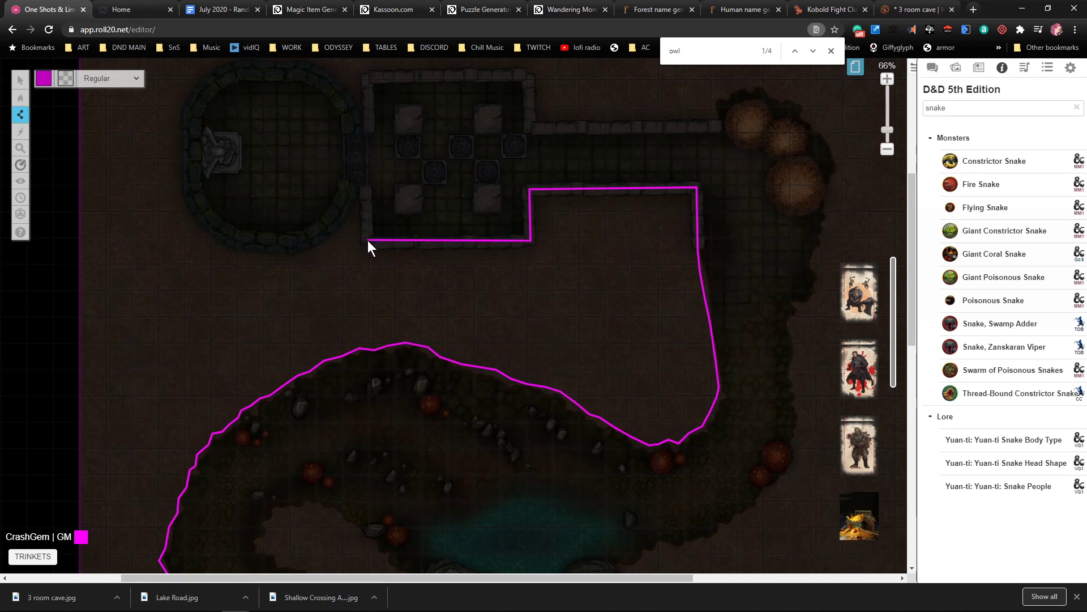
Continue the wall line through the doorway and around the round statue room's south, west and northwest walls
click(368, 189)
click(345, 189)
click(343, 202)
click(318, 230)
click(237, 239)
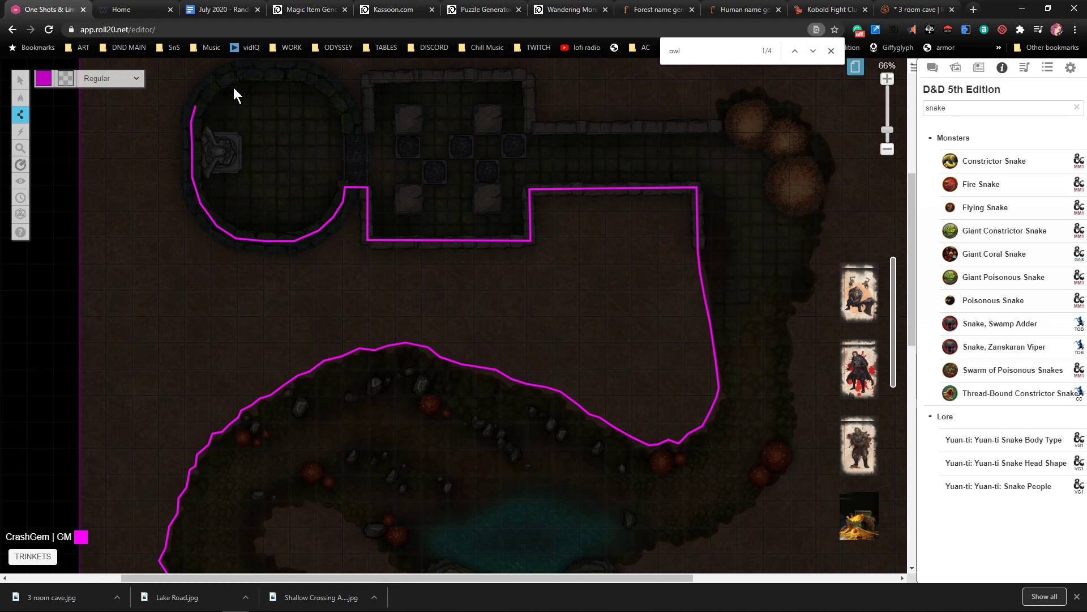
scroll(234, 91, up, 2)
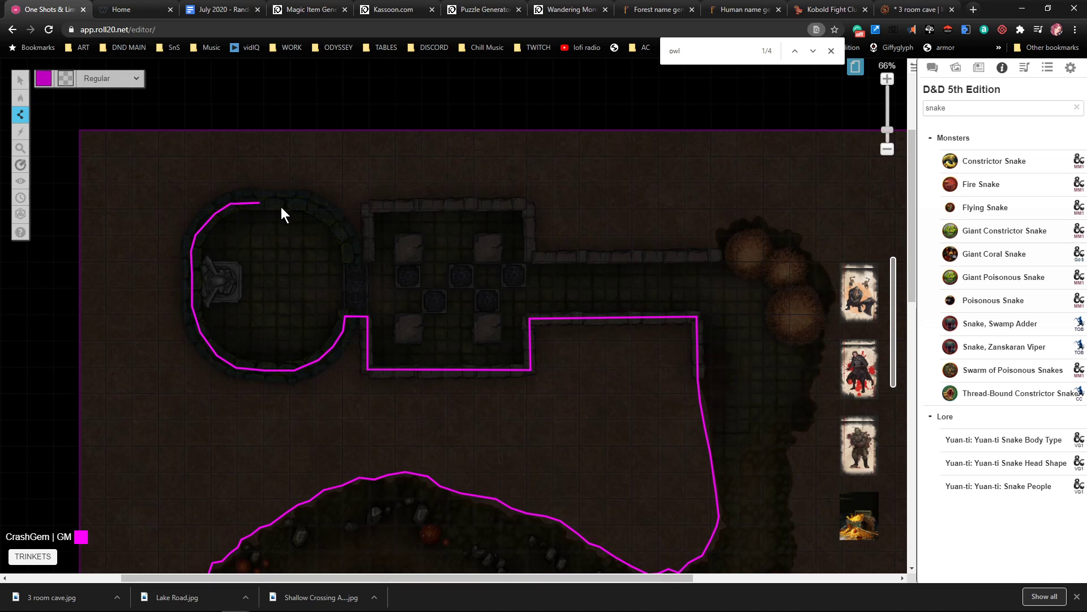
Close off the round room's northeast side and trace the square room's north and east walls and the corridor's north wall
drag(308, 206, 341, 232)
click(369, 209)
click(529, 209)
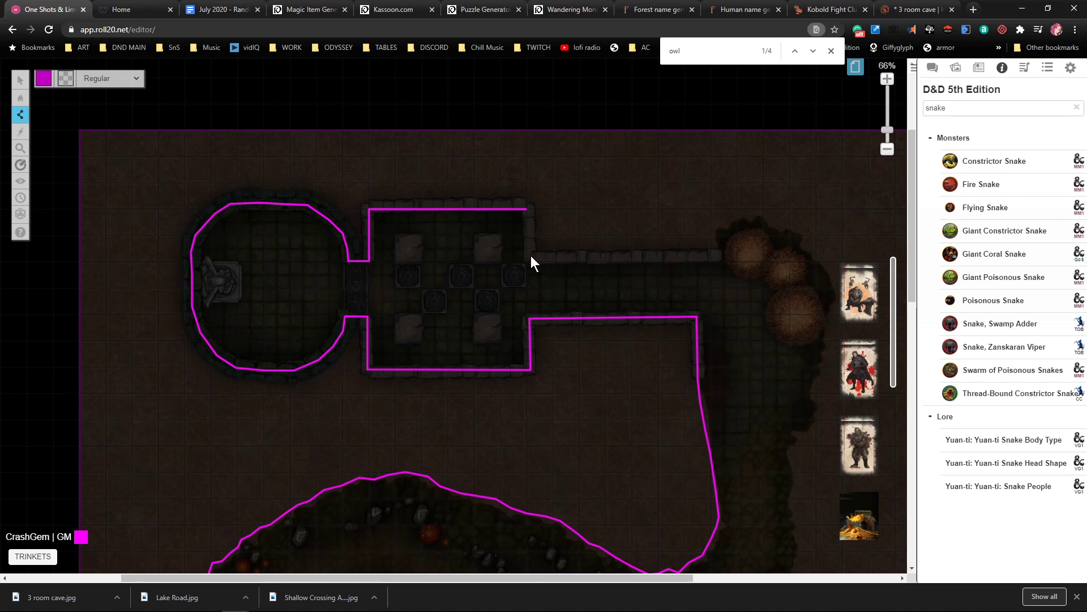
key(ctrl+z)
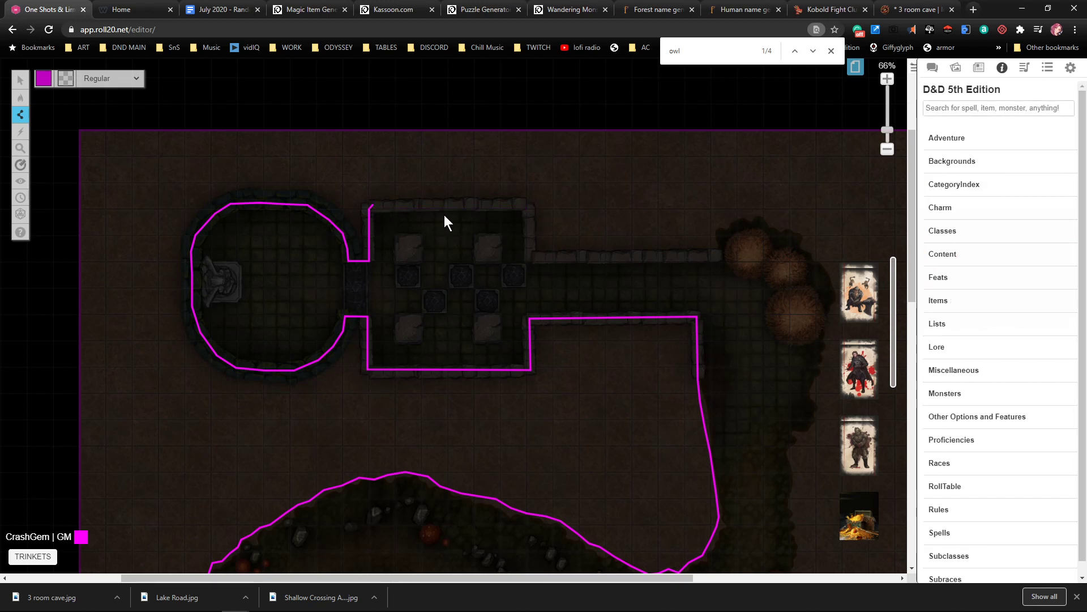
click(526, 206)
click(529, 257)
click(722, 256)
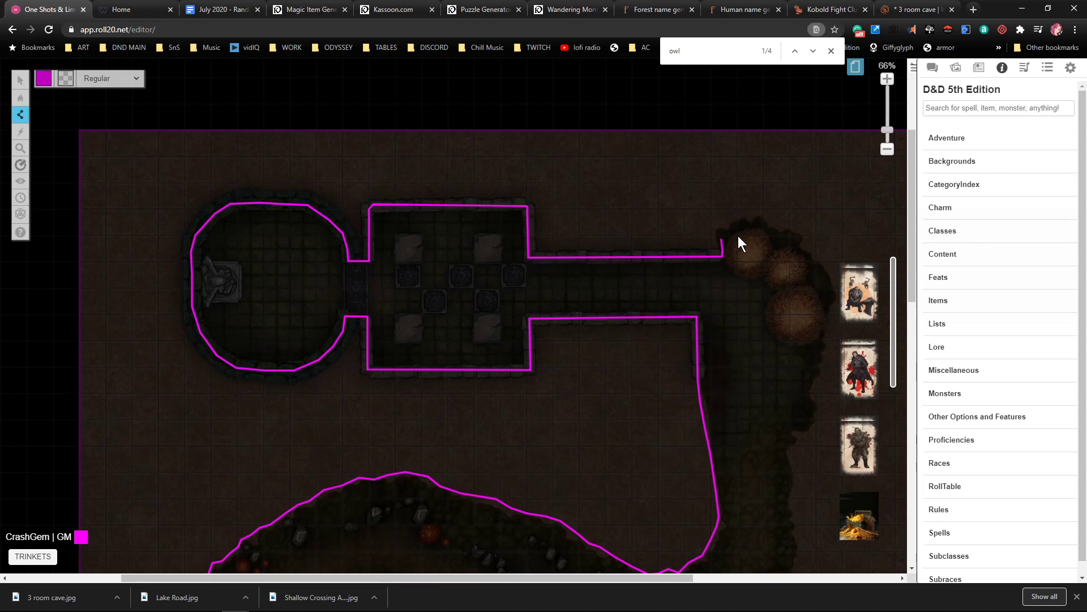
Trace the wall line around the outside of the three round mounds at the corridor's east end and down the passage's east side
click(720, 231)
click(743, 216)
click(756, 219)
click(821, 247)
click(825, 263)
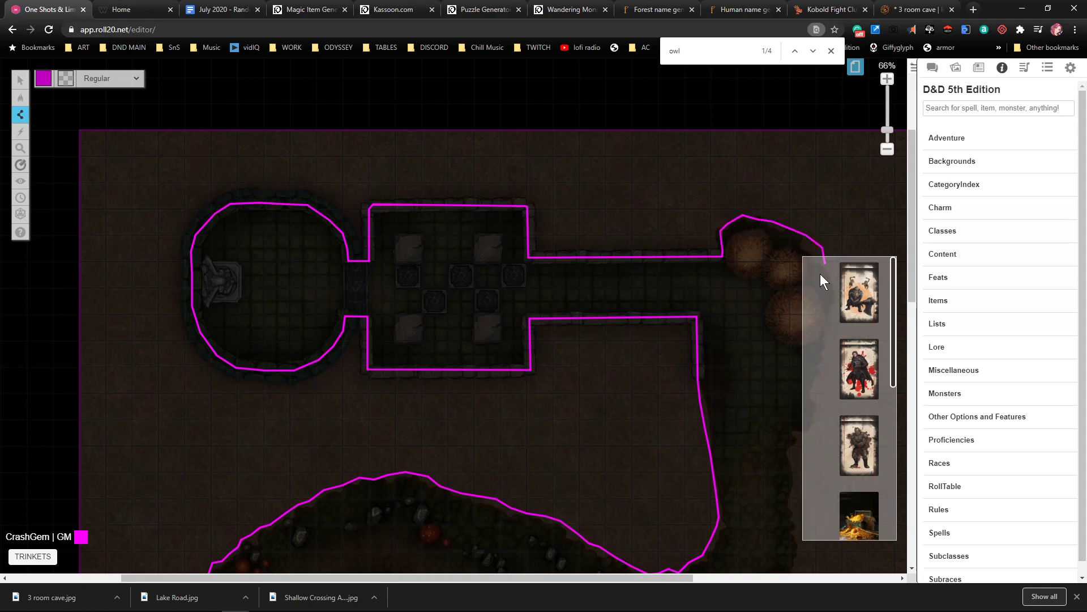
drag(810, 250, 691, 130)
click(699, 115)
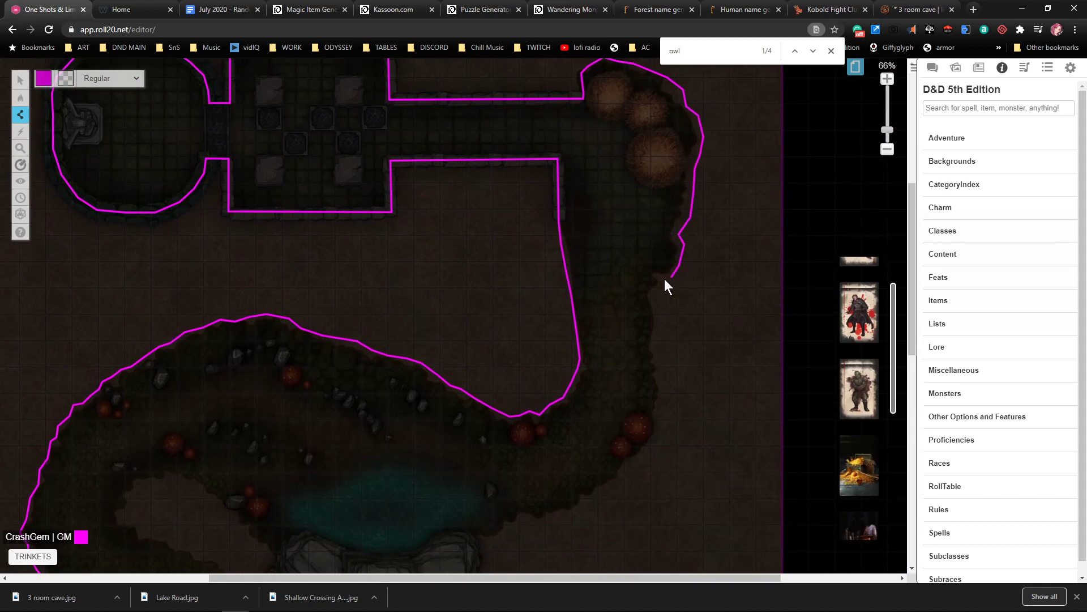
Continue the wall line down the passage's outer east wall and along the boulders south of the pool
click(662, 321)
click(516, 522)
scroll(461, 433, down, 3)
click(467, 419)
click(417, 443)
click(383, 443)
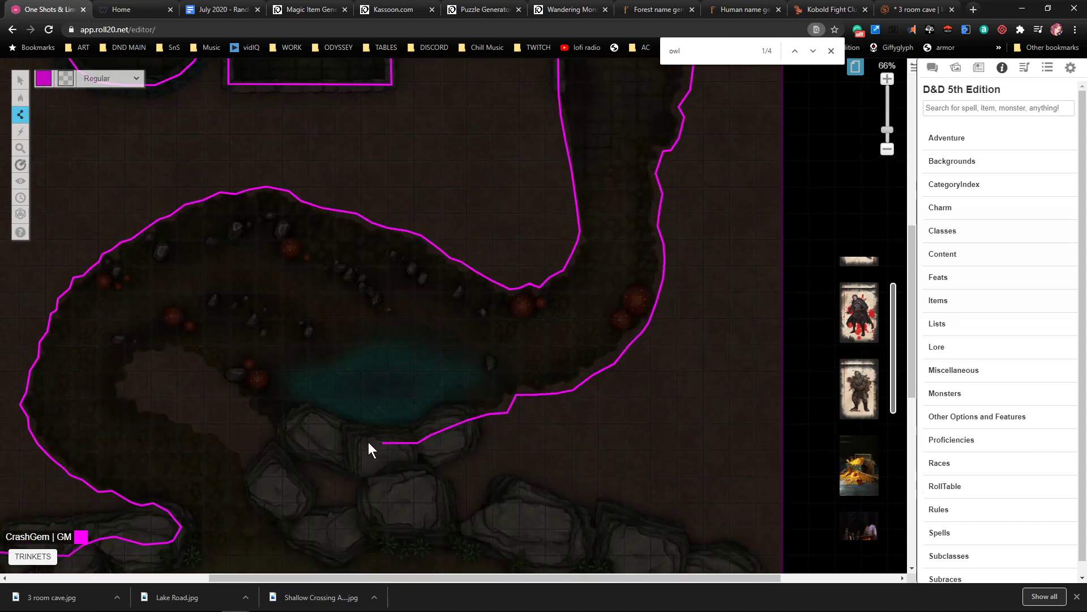
Continue the wall line along the boulders southwest of the pool and around the solid rock outcrop, back down its southwest side
double_click(313, 416)
click(280, 436)
click(248, 406)
click(234, 396)
click(231, 385)
click(187, 356)
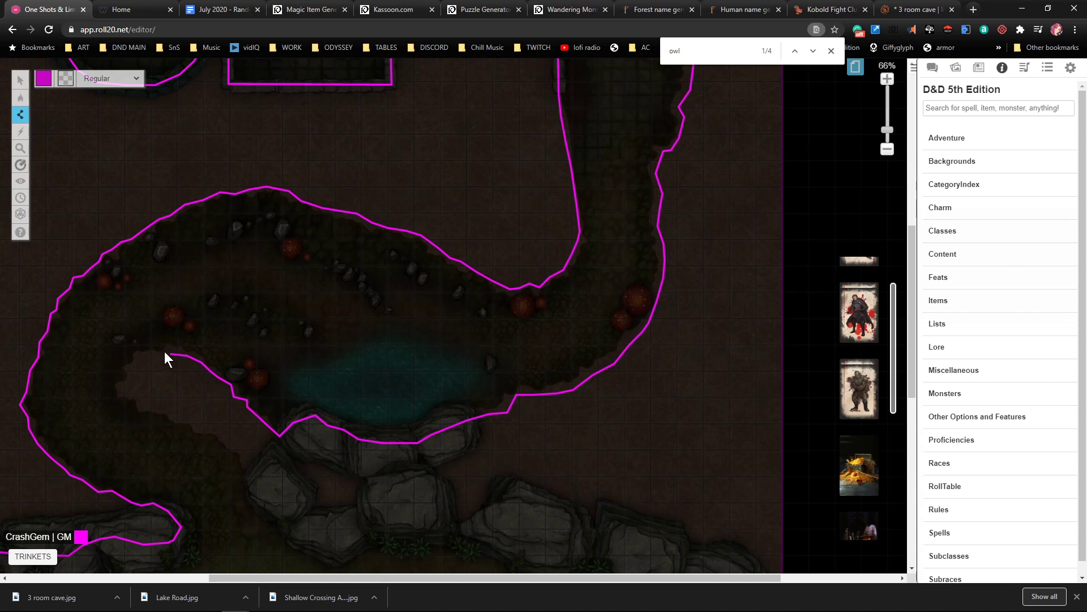
click(136, 366)
click(144, 404)
drag(182, 420, 225, 437)
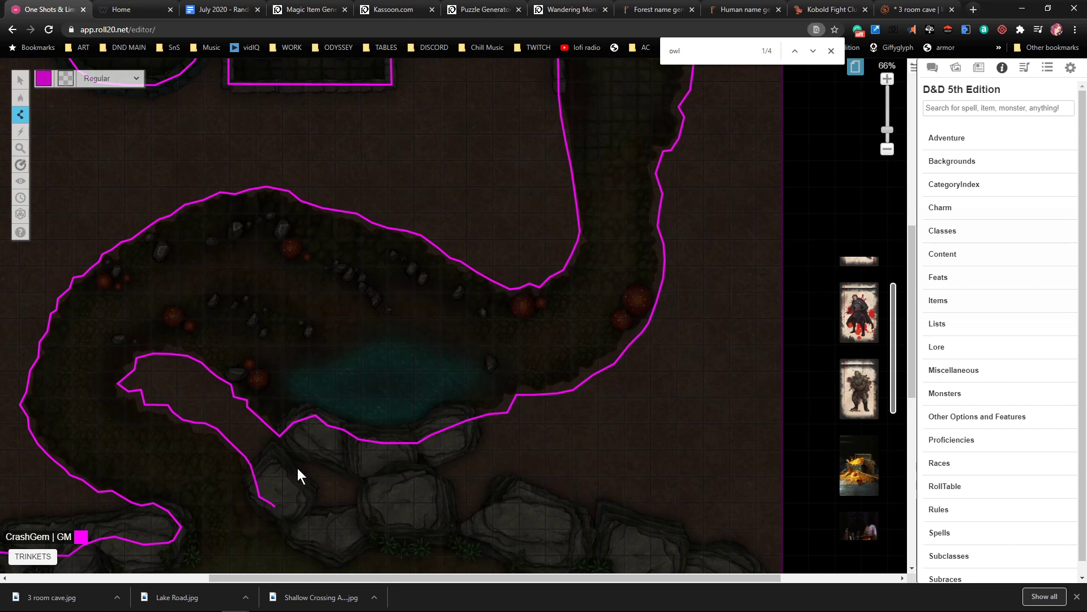
Trace the wall line along the southern edge of the cliff boulders and finish it just past the map's east border
scroll(295, 472, down, 3)
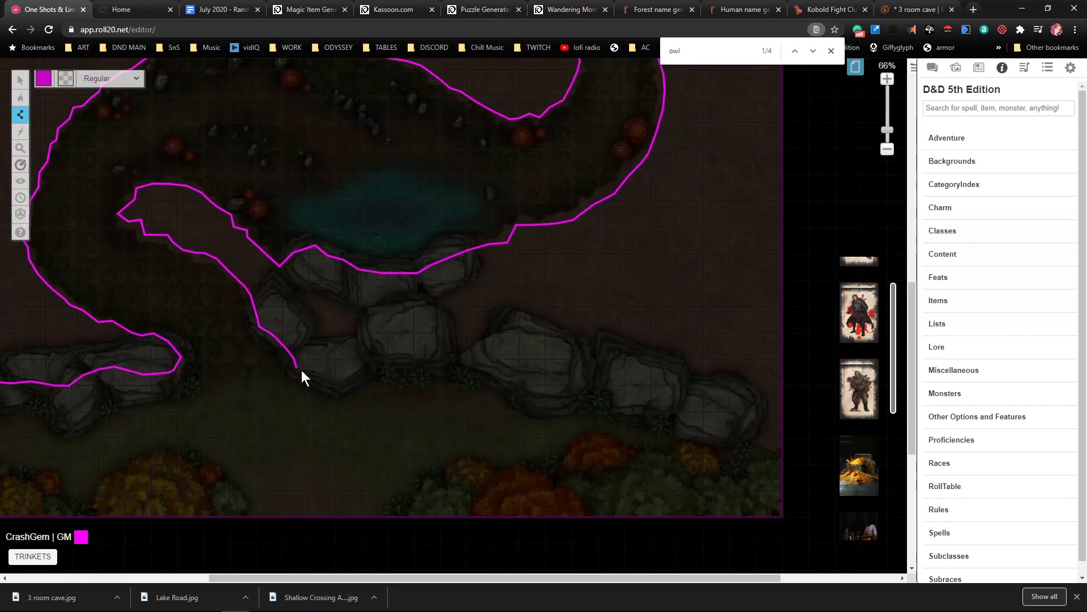
drag(367, 361, 392, 353)
drag(463, 363, 484, 375)
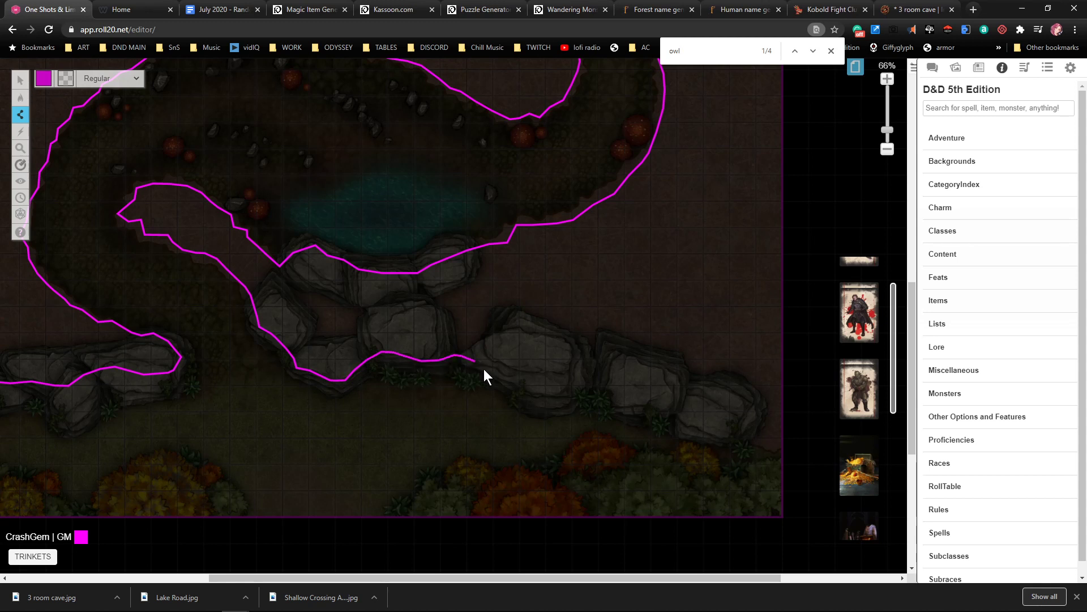
mouse_move(543, 400)
mouse_down()
mouse_move(600, 392)
mouse_move(699, 423)
mouse_up()
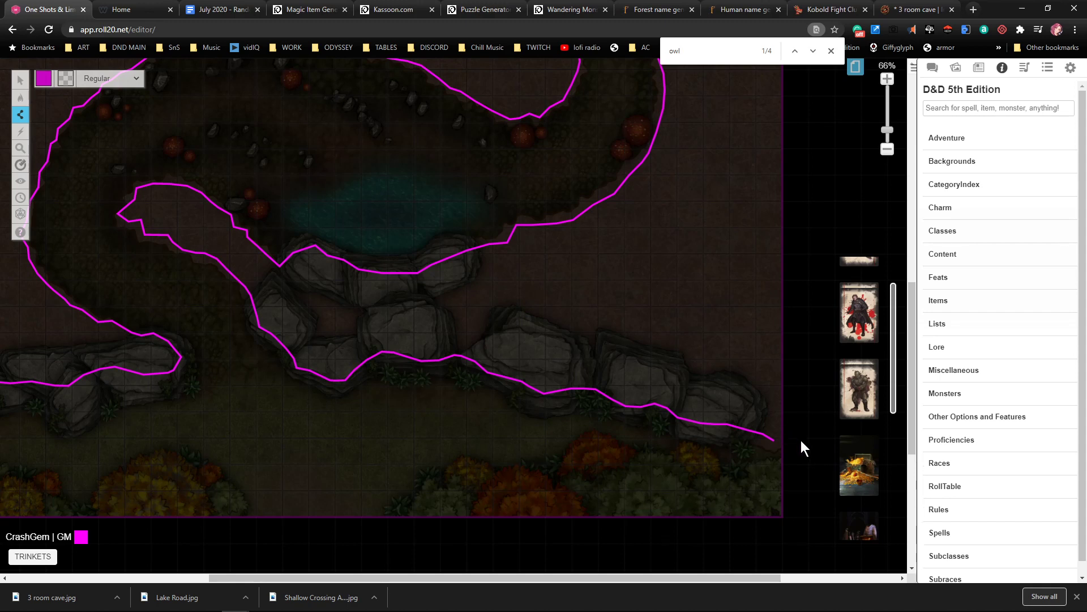
drag(806, 441, 807, 441)
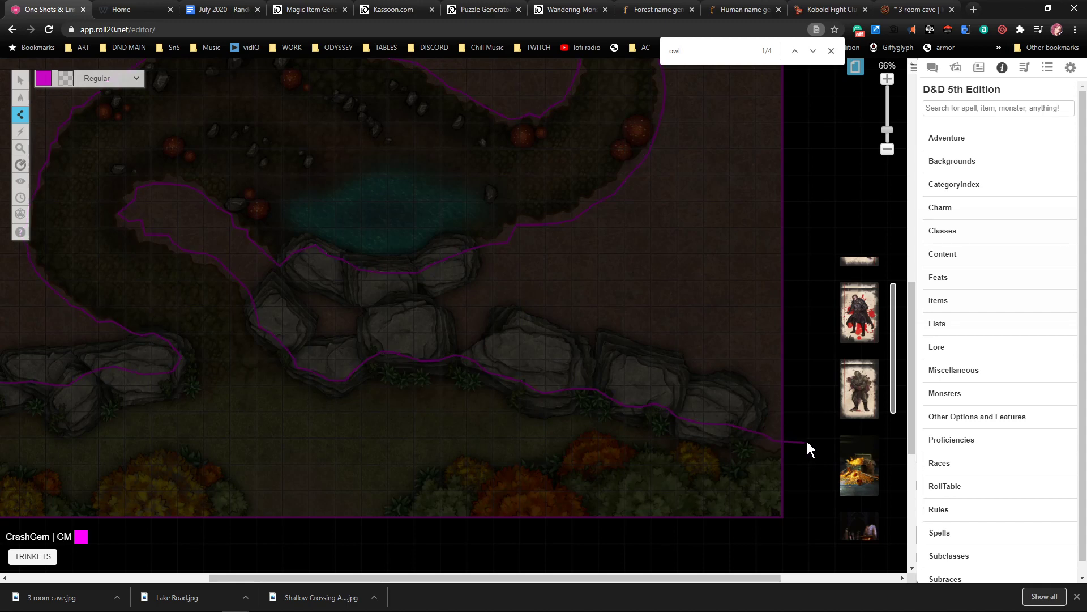
Search the journal for "sun" and place a Sunlight BRIGHT token by the bushes in the clearing's southwest part
scroll(513, 291, down, 5)
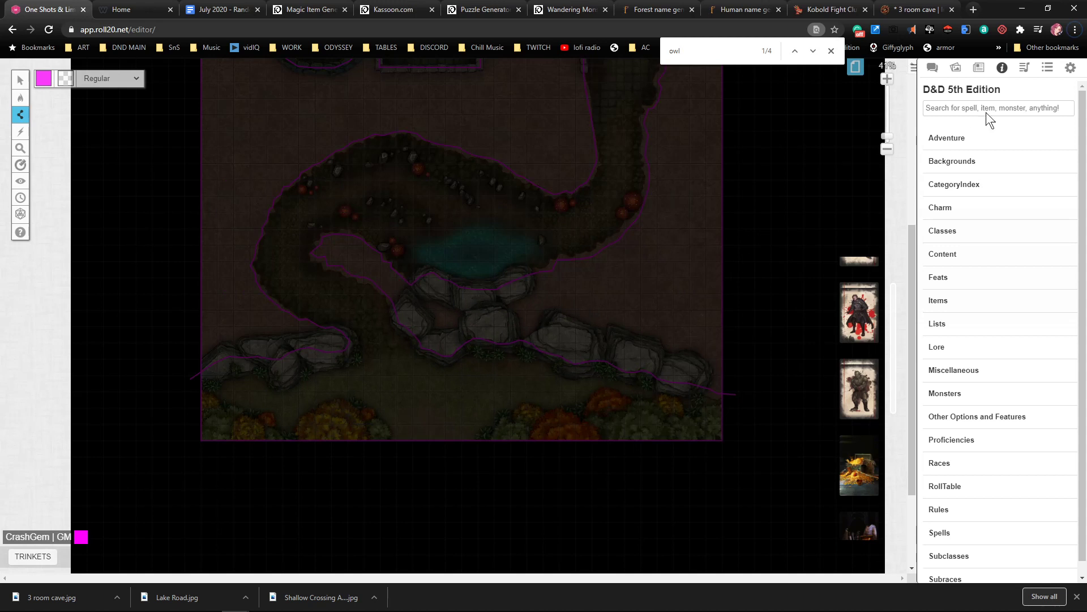
click(979, 67)
drag(962, 92, 917, 88)
text(sun)
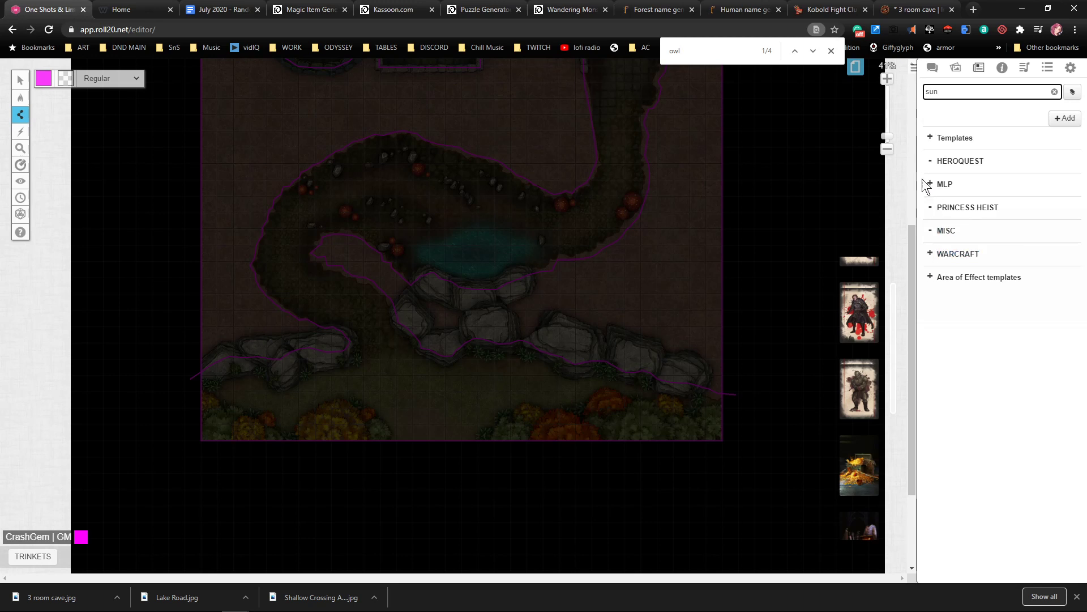
click(929, 139)
drag(970, 161, 302, 415)
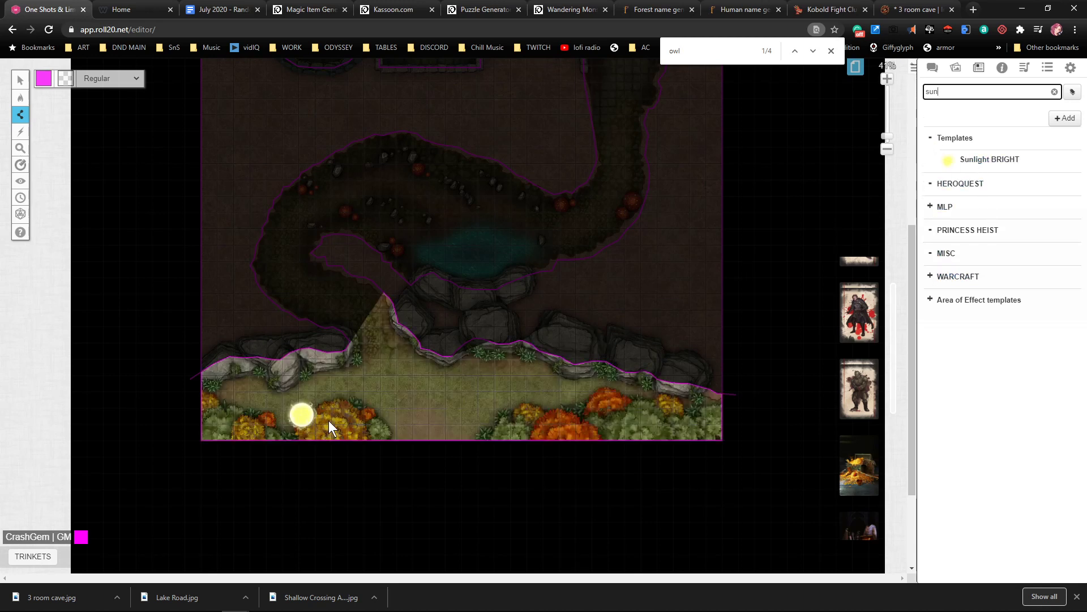
Copy the sunlight token to the clearing's southeast bushes and to the middle of its southern edge
click(20, 80)
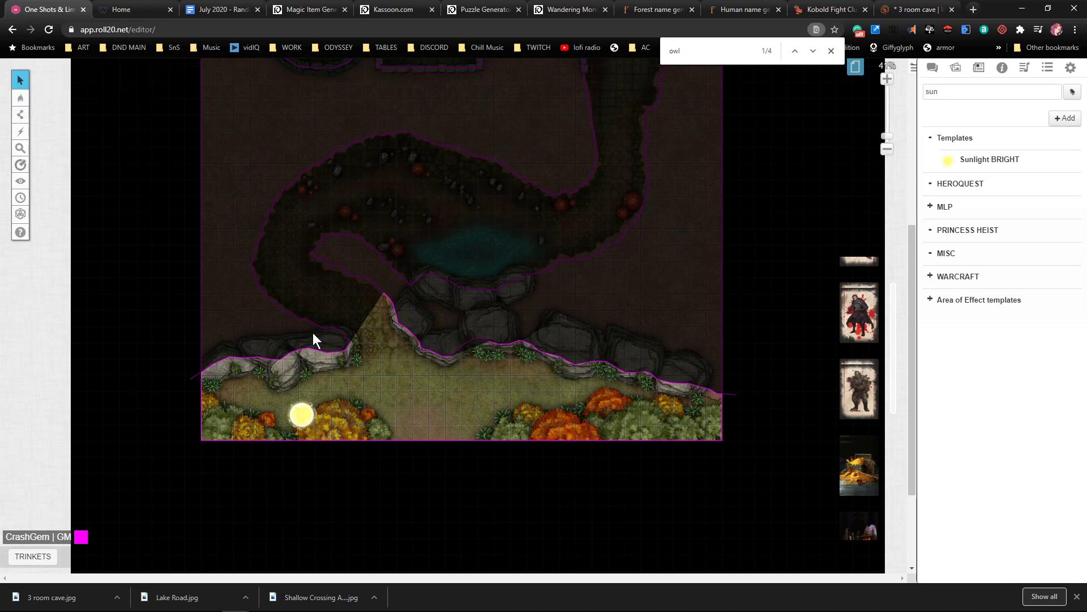
click(304, 417)
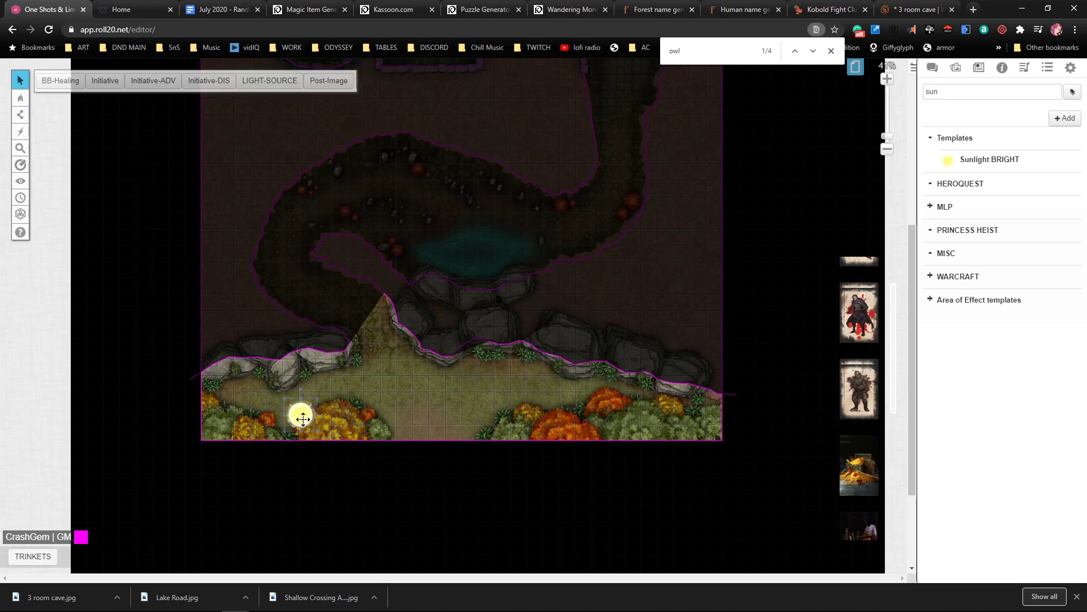
key(ctrl+c)
click(563, 407)
key(ctrl+v)
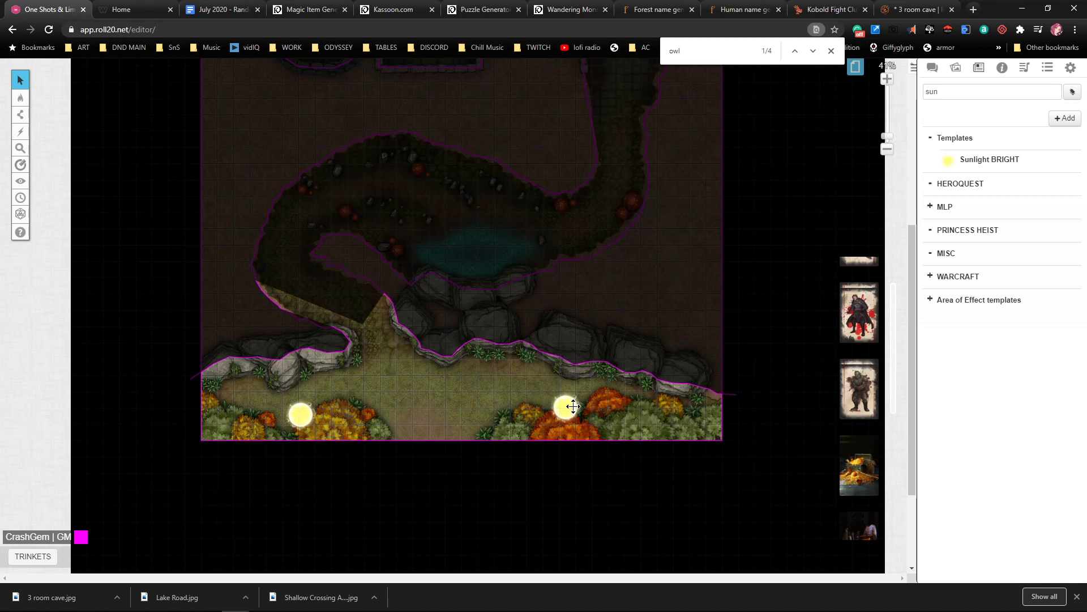
click(425, 417)
key(ctrl+v)
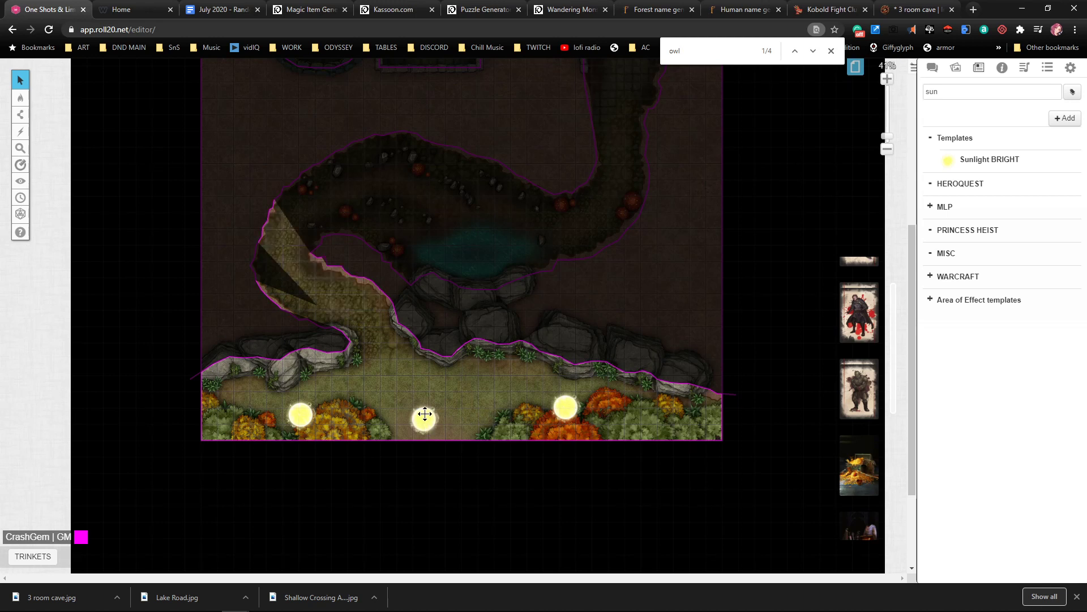
Delete and restore the sunlight by the southeast bushes, and move the middle sunlight up to the cave entrance
click(562, 402)
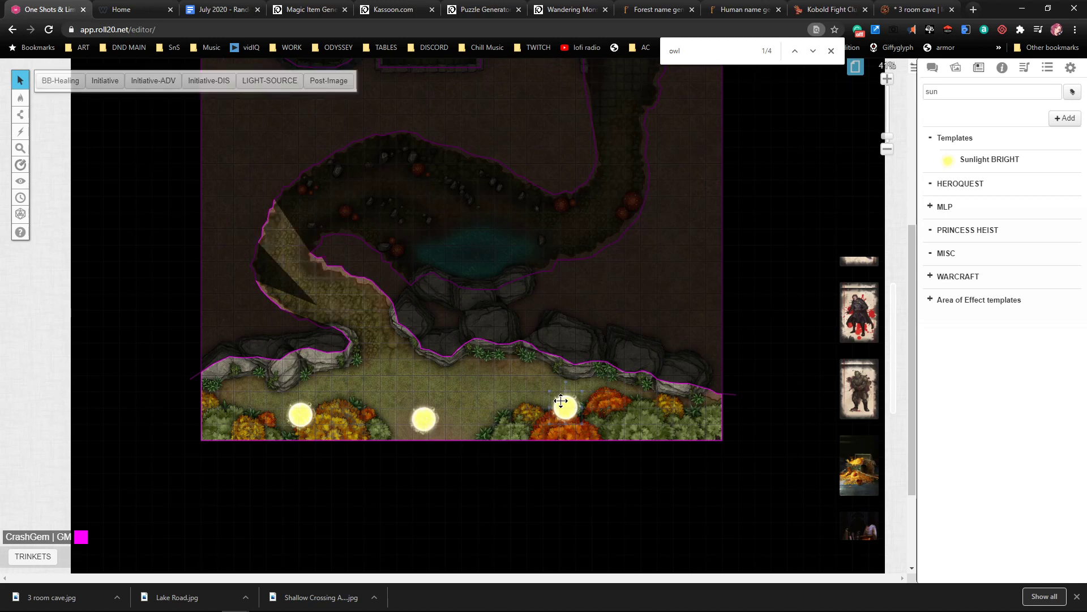
key(Delete)
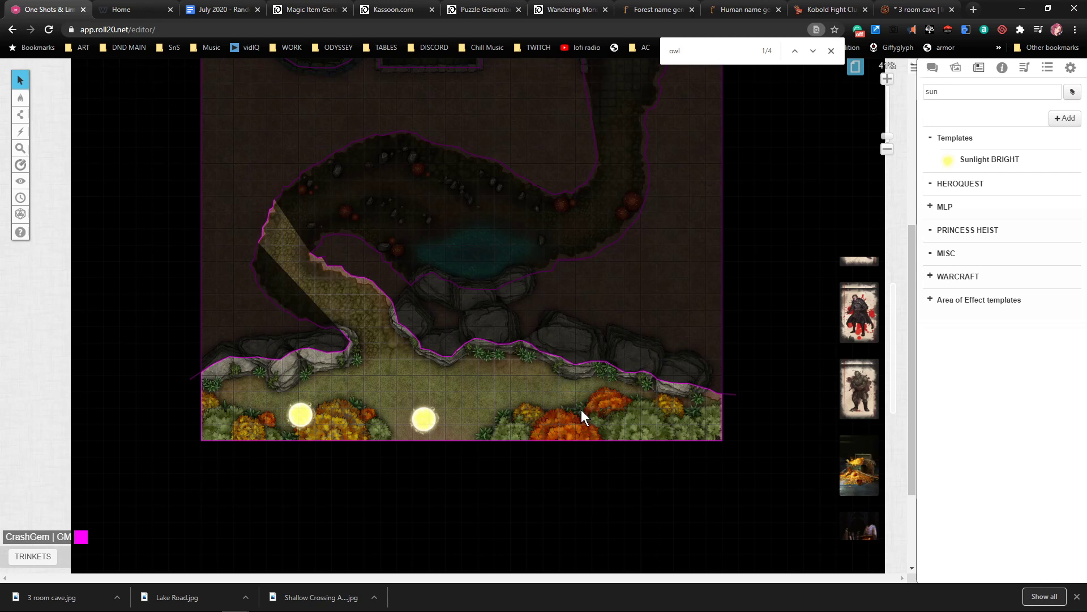
key(ctrl+z)
drag(424, 417, 395, 358)
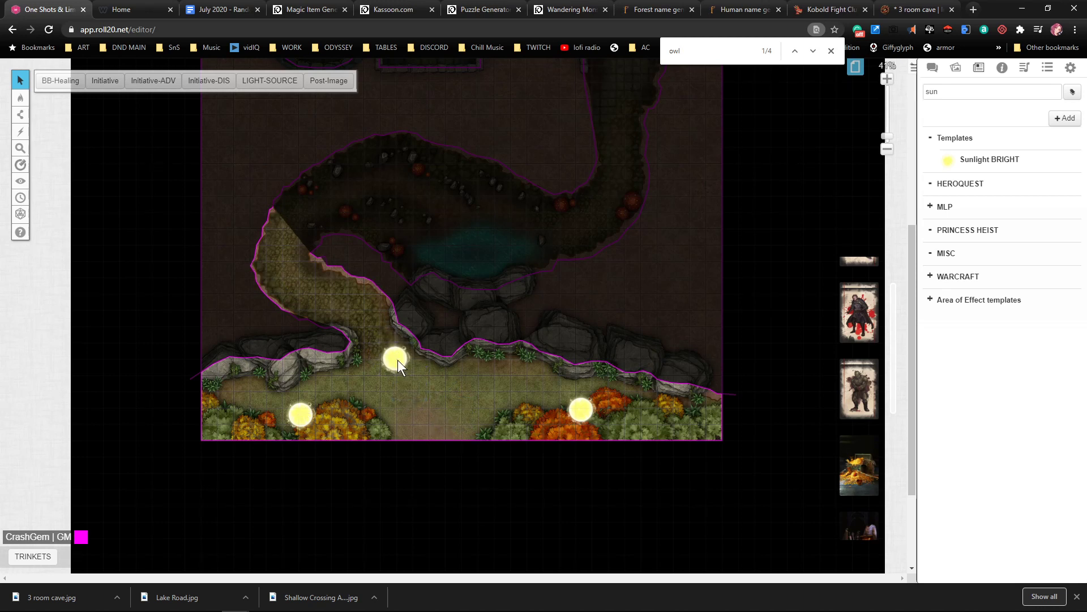
click(476, 396)
Search the journal for "moon" and place a Moonlight DIM token at the west bend of the entrance passage
scroll(476, 399, up, 1)
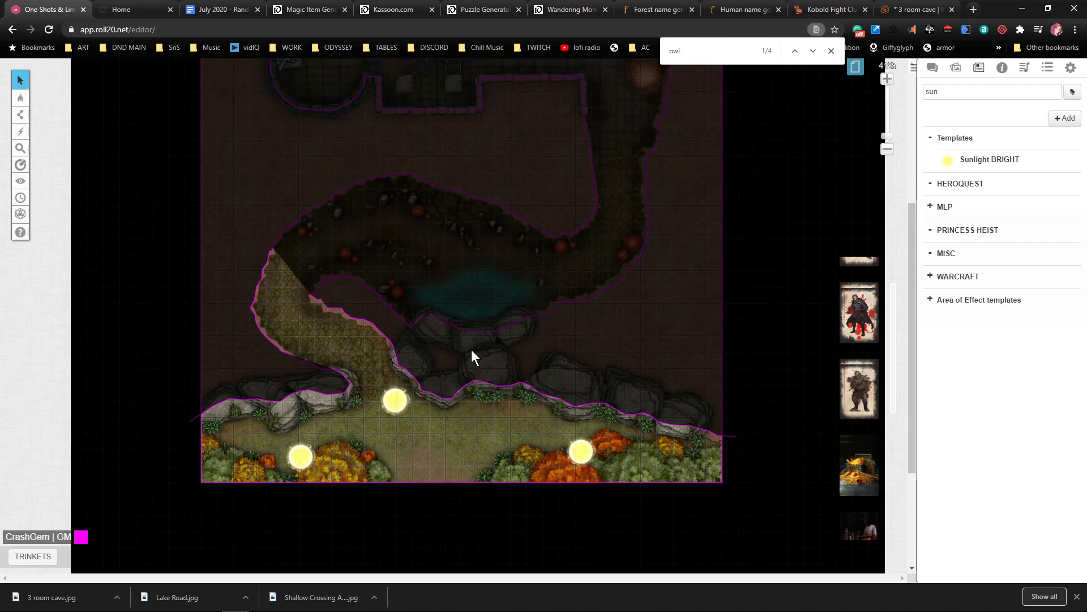
scroll(467, 343, up, 4)
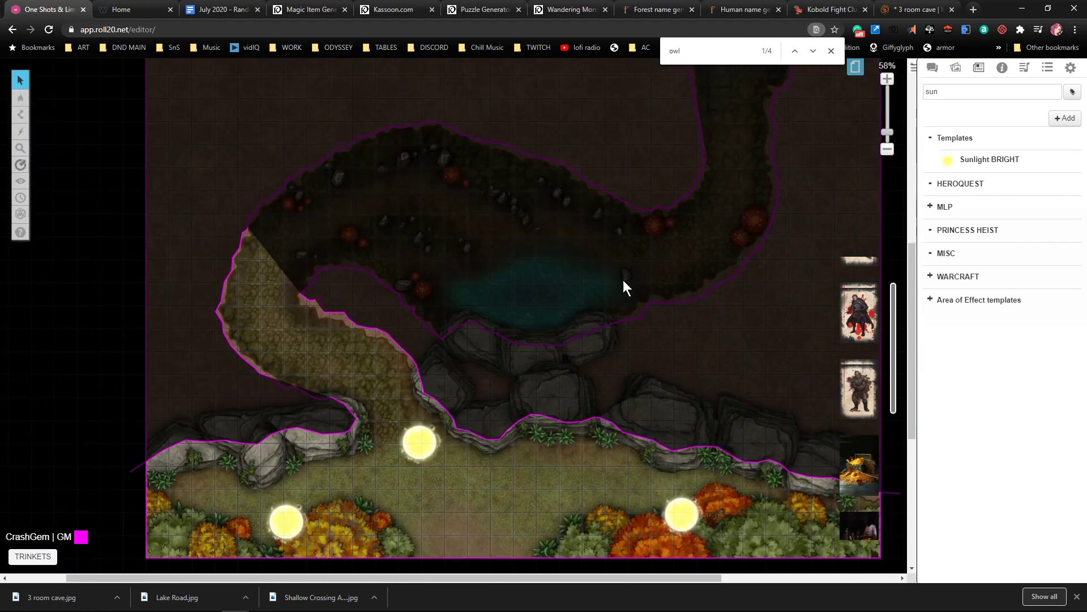
double_click(921, 90)
text(moon)
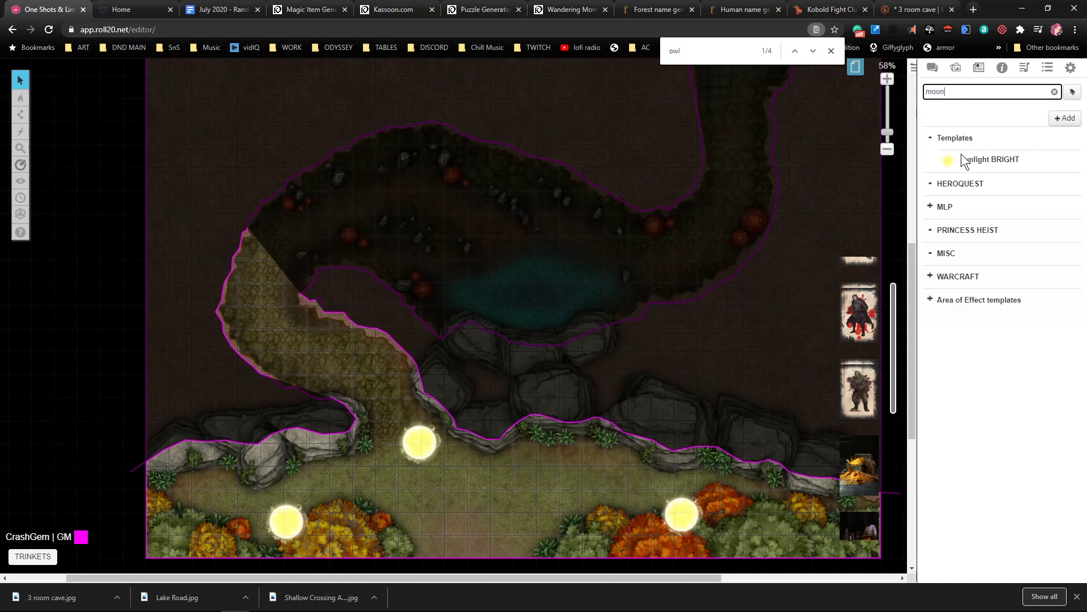
drag(964, 181, 264, 282)
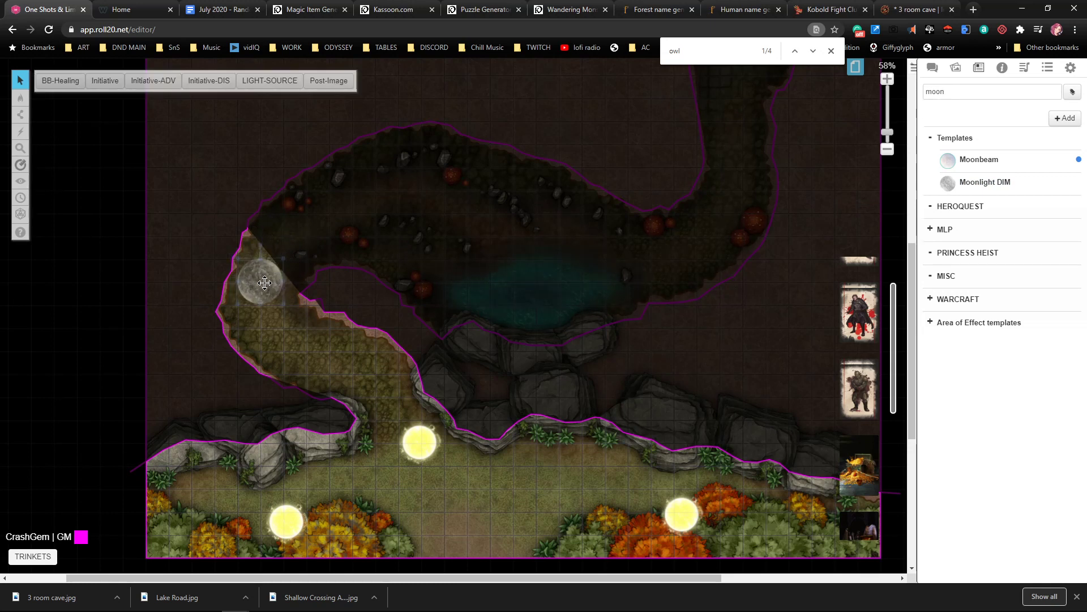
click(300, 338)
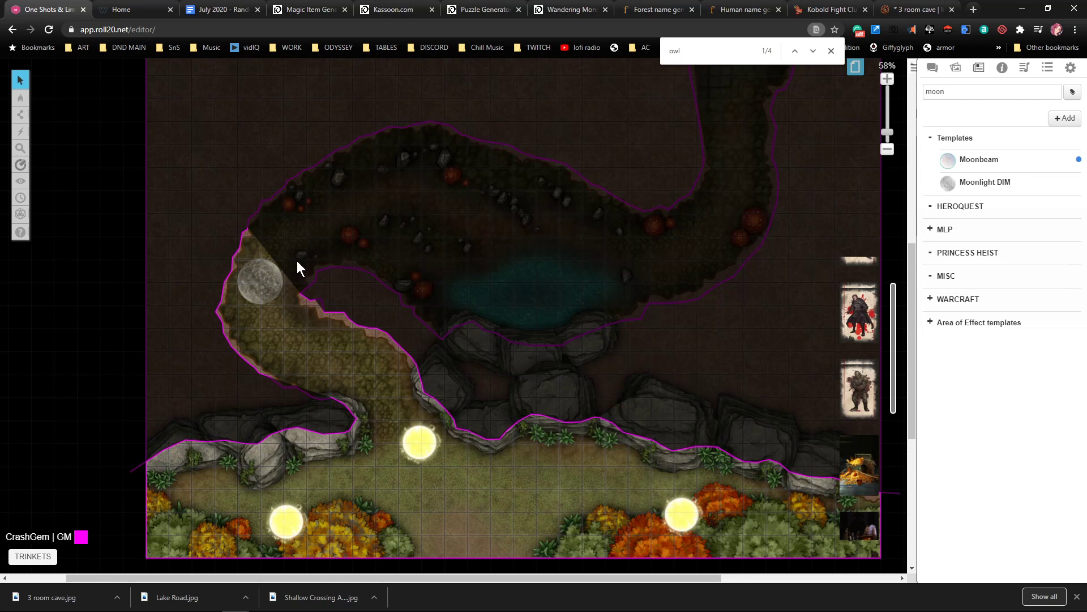
mouse_move(266, 281)
mouse_down()
mouse_move(346, 221)
mouse_move(270, 256)
mouse_move(258, 288)
mouse_up()
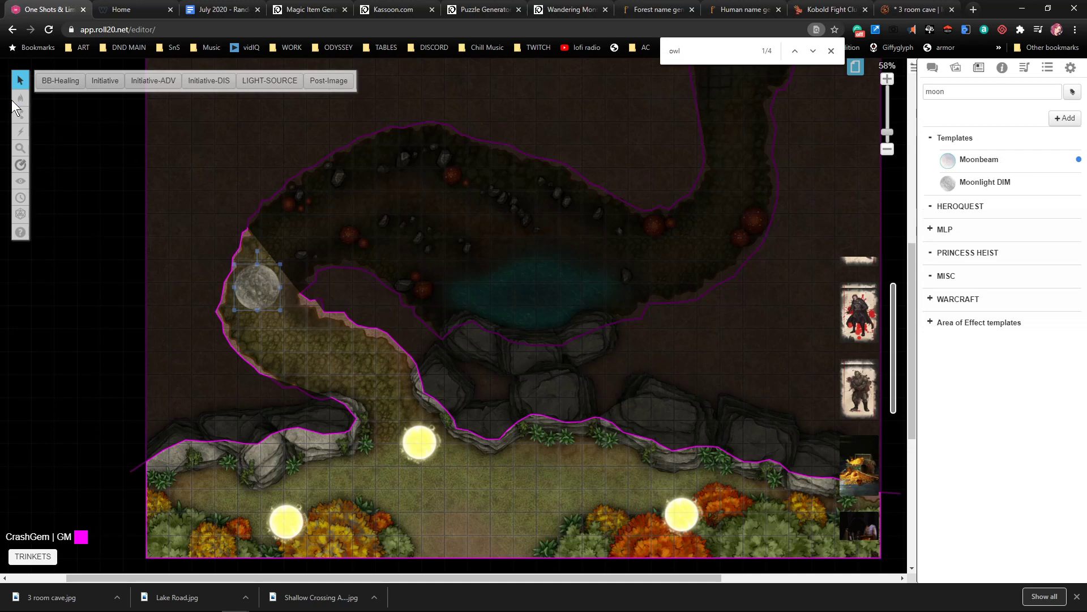
Switch to the Objects & Tokens layer, search the art library for "crystal" and place quartzcrystals_02.png at the pool's southeast edge
mouse_move(20, 98)
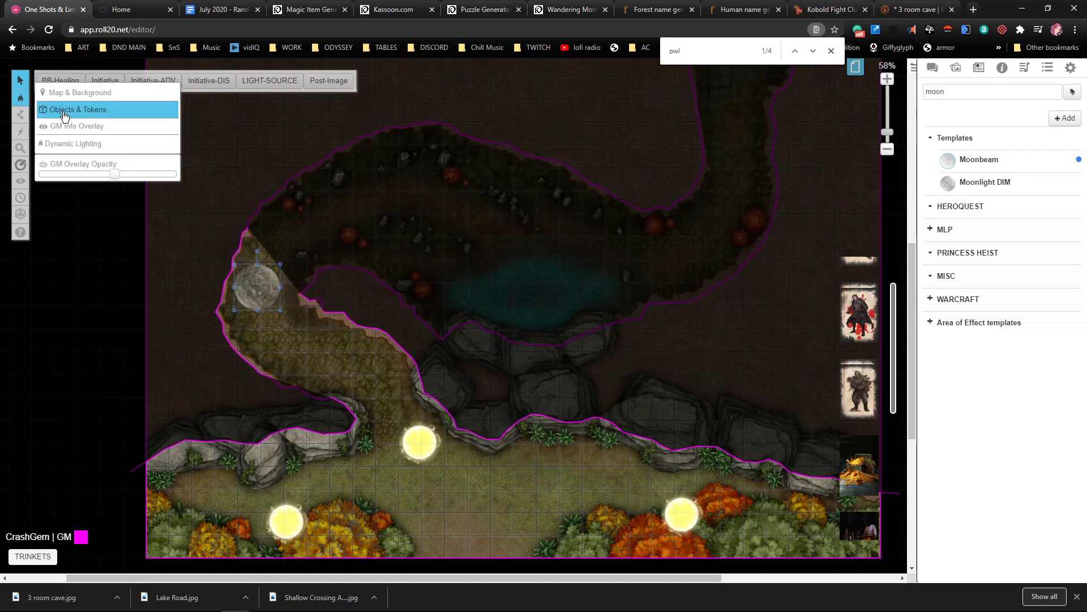
click(64, 111)
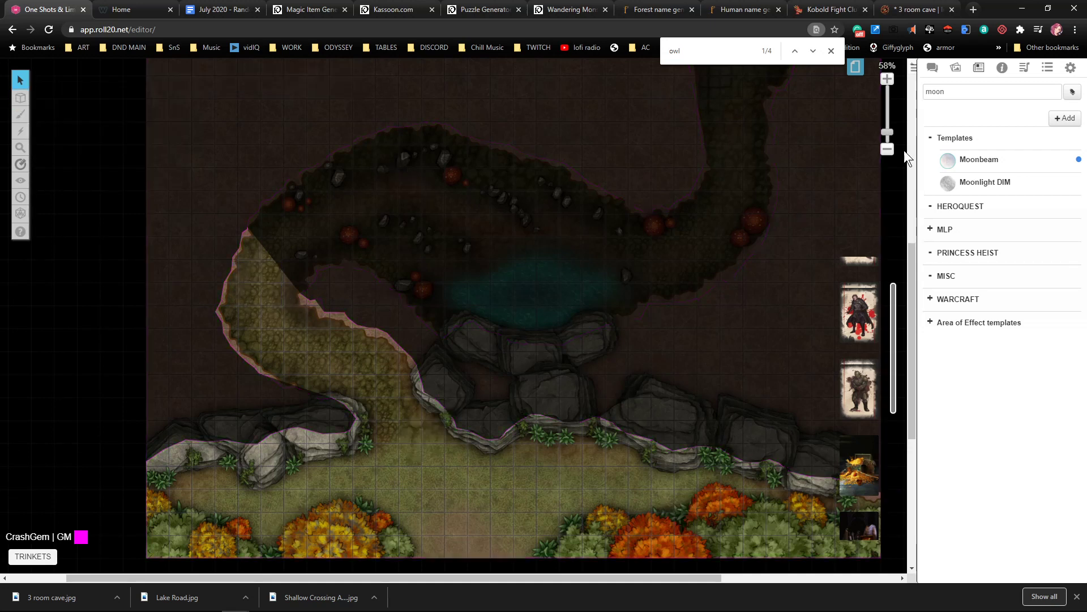
double_click(925, 92)
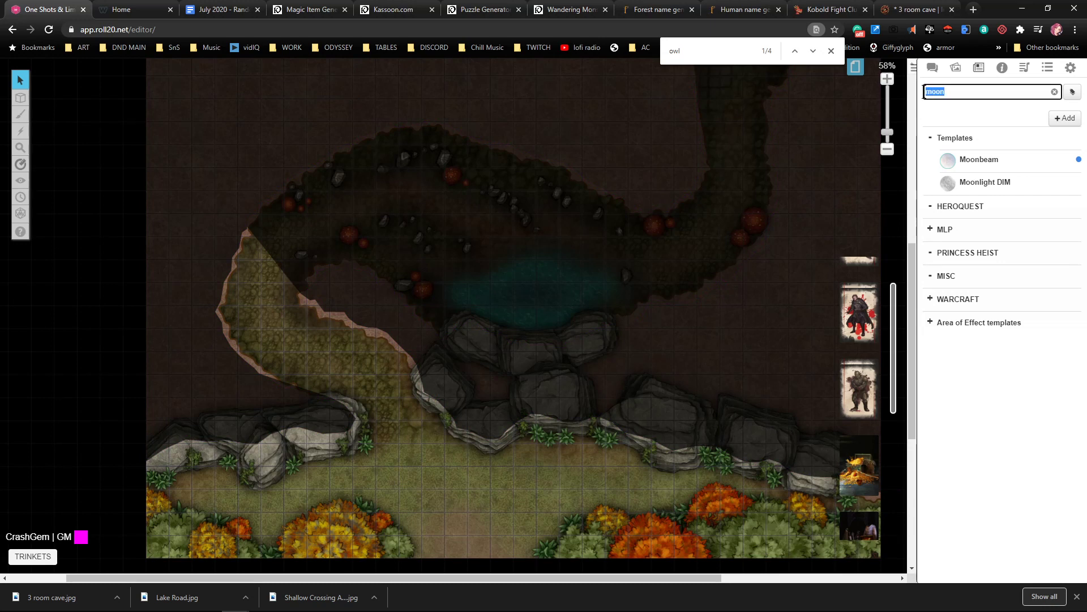
click(956, 67)
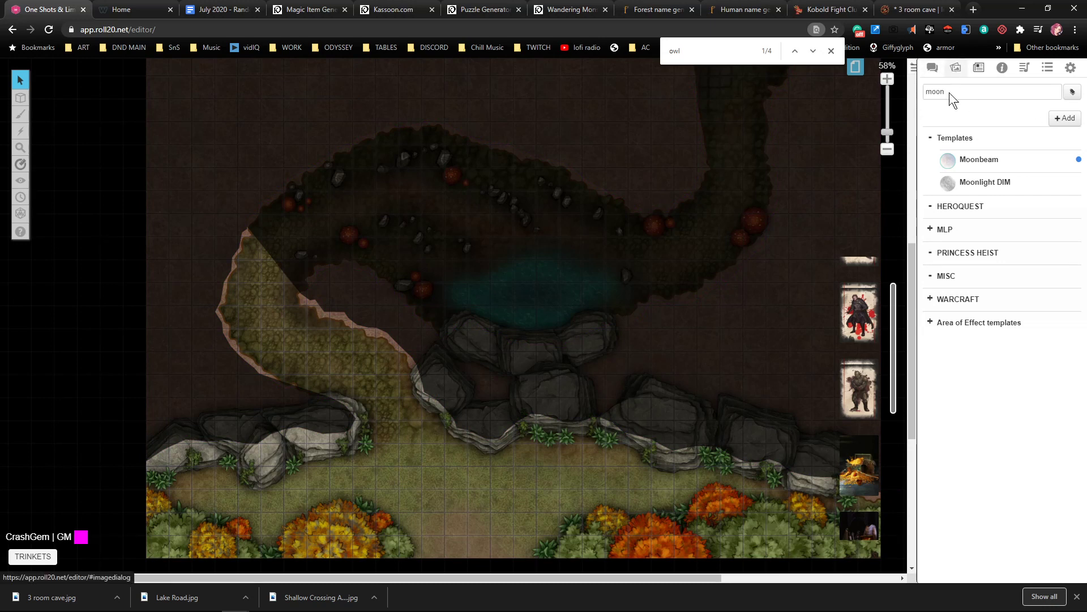
click(950, 116)
text(crystal)
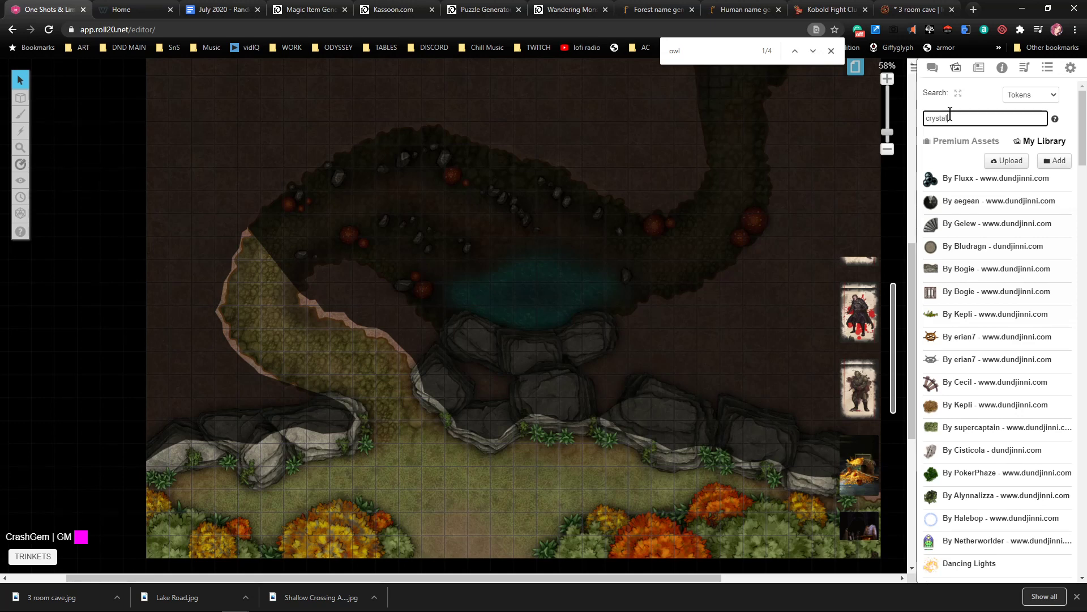
key(Return)
mouse_move(973, 365)
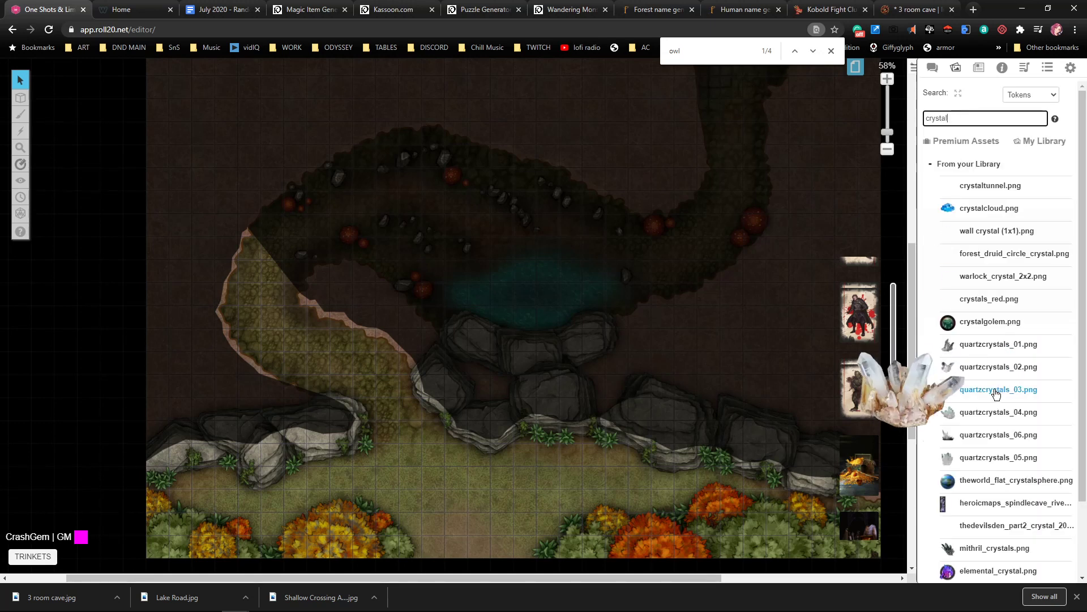
drag(972, 365, 629, 285)
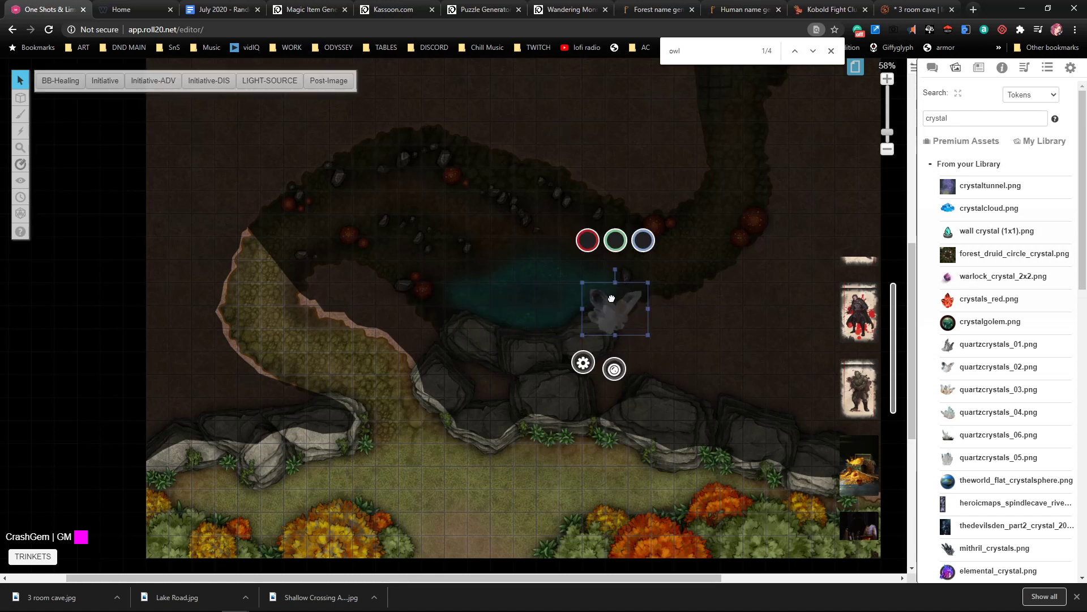
Set the crystal as a drawing and rotate it counterclockwise to fit against the pool's southeast bank
right_click(614, 296)
mouse_move(651, 278)
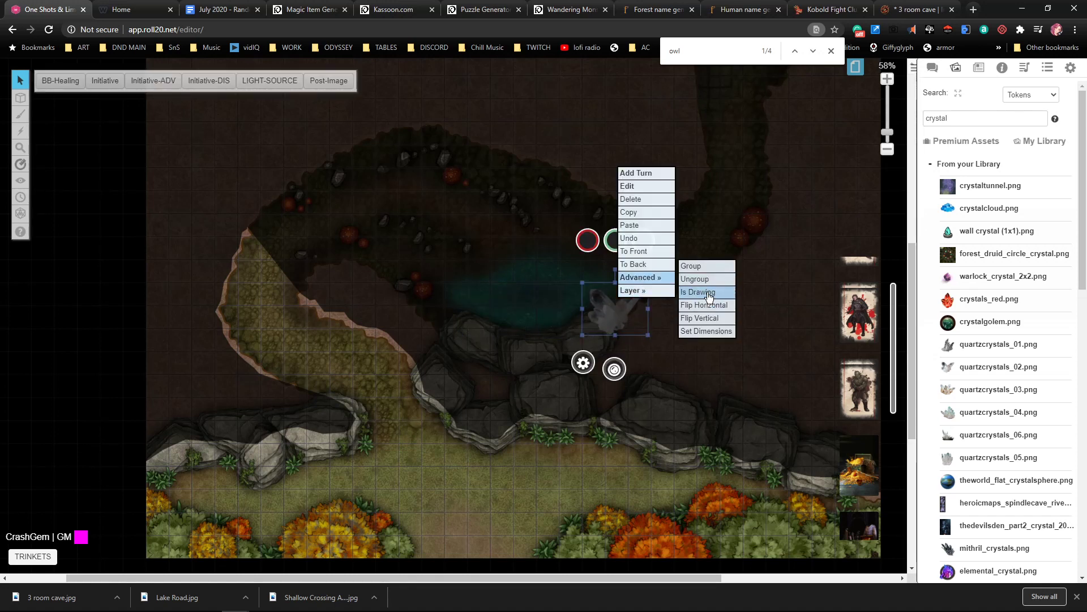
click(698, 292)
click(614, 313)
drag(617, 269, 625, 311)
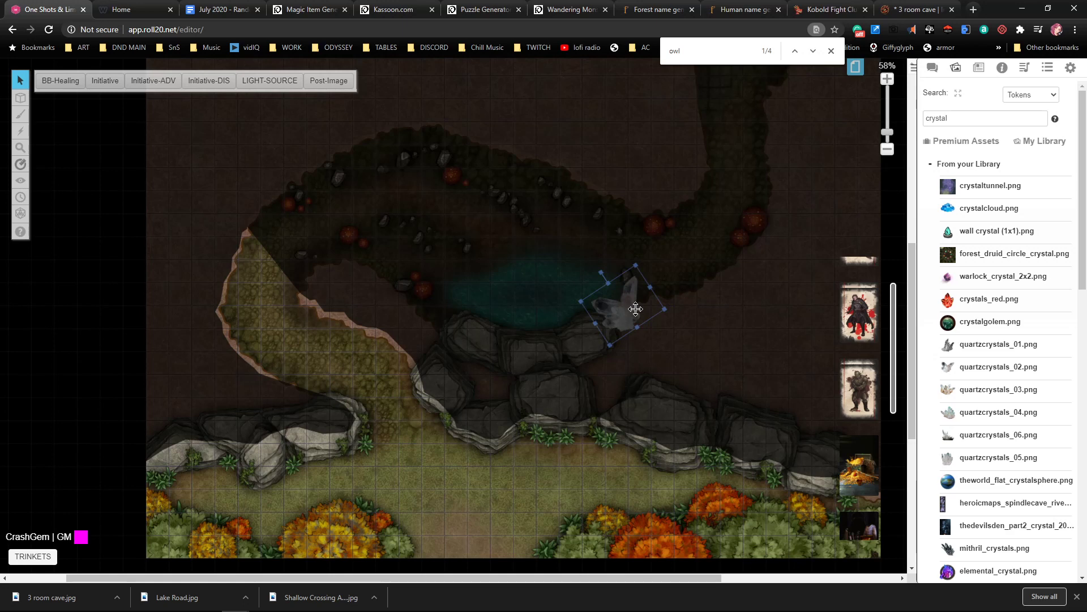
Paste a copy of the crystal at the pool's southwest edge and rotate it against the boulders
click(453, 320)
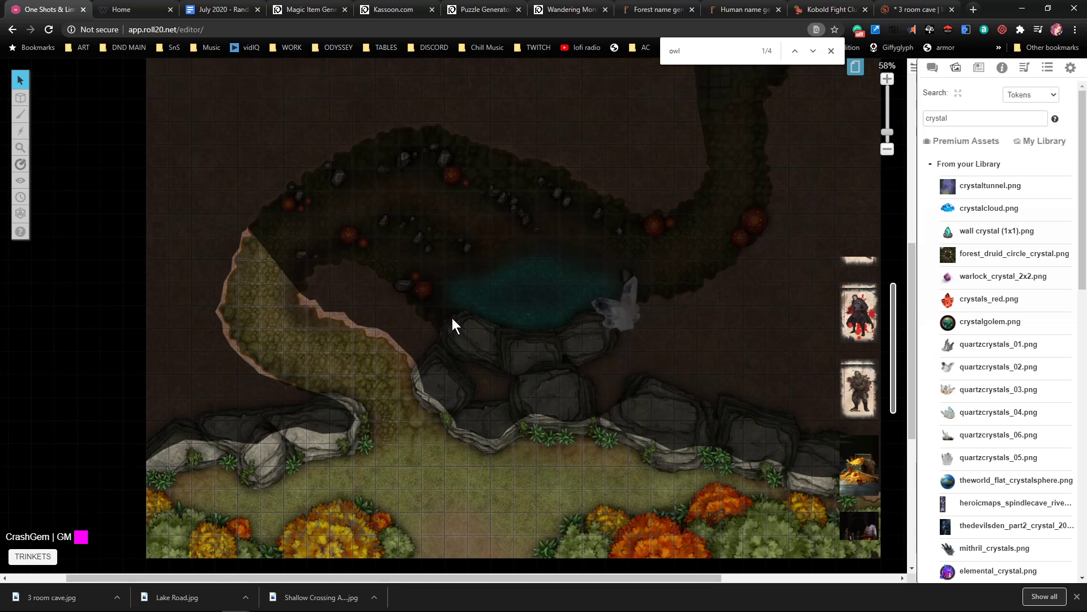
key(ctrl+v)
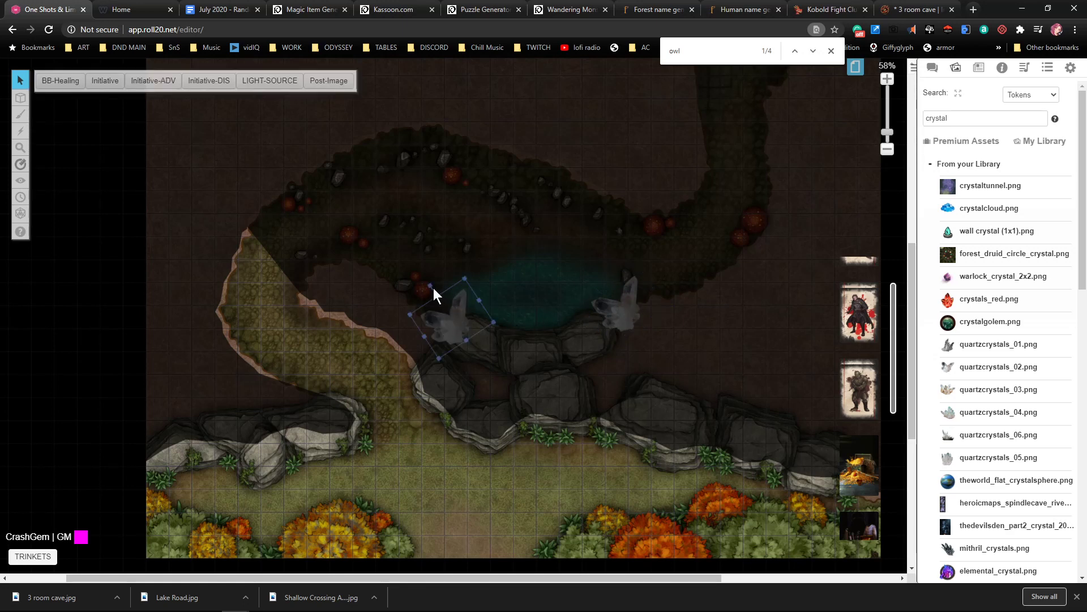
drag(430, 284, 448, 326)
click(448, 326)
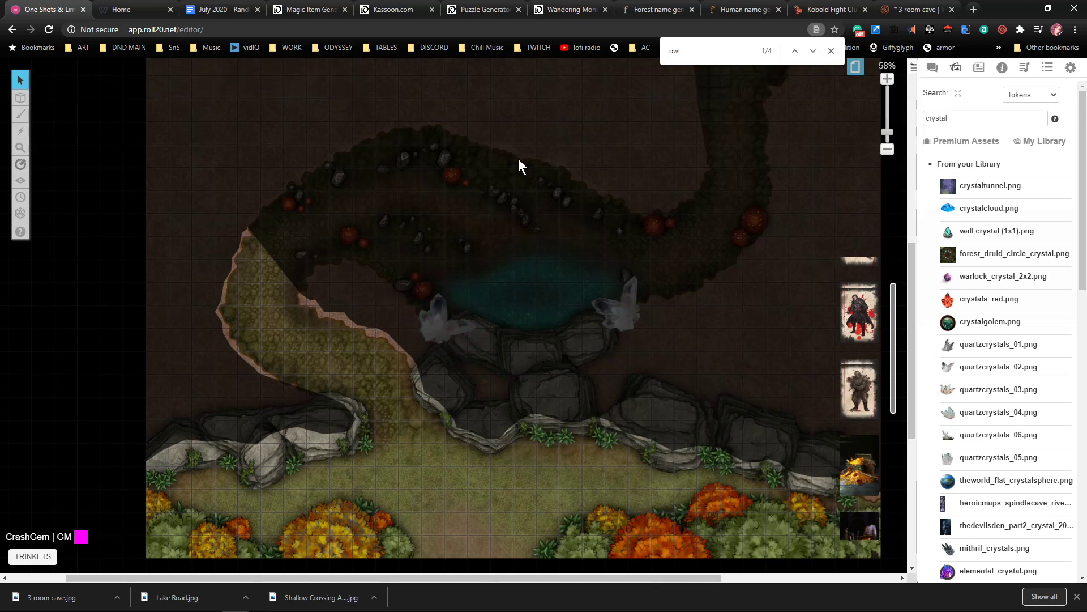
Paste a third copy of the quartz crystal on the cave's north wall and rotate it against the rock
key(ctrl+v)
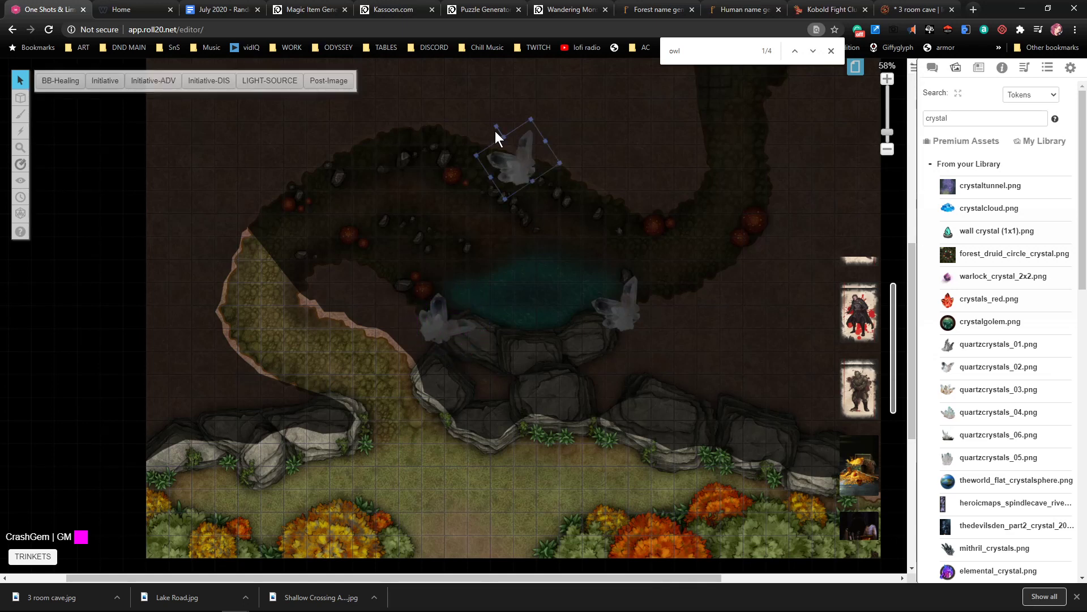
drag(497, 126, 495, 192)
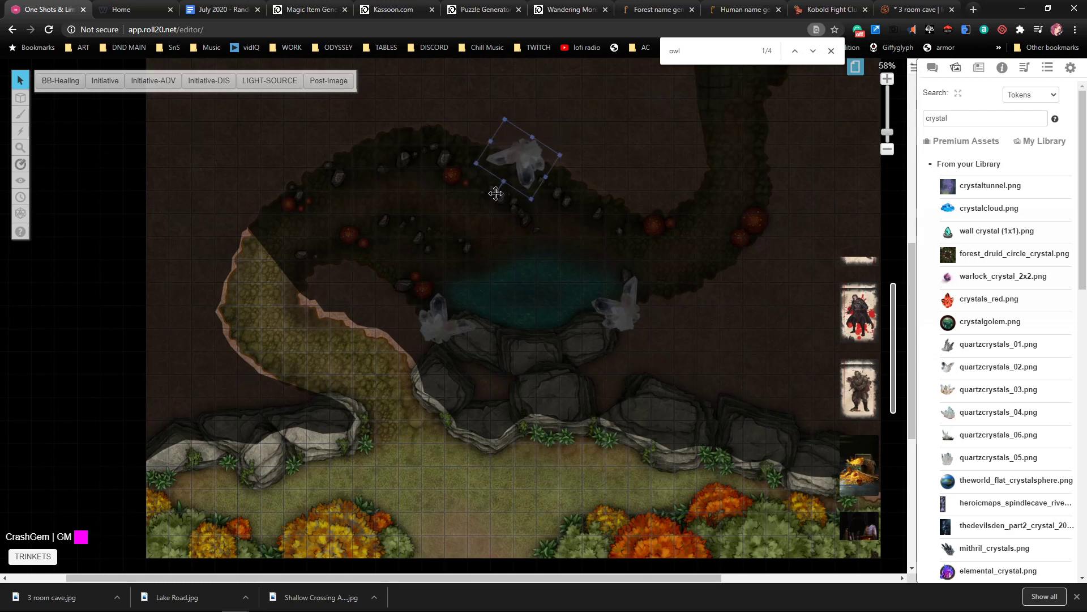
click(664, 176)
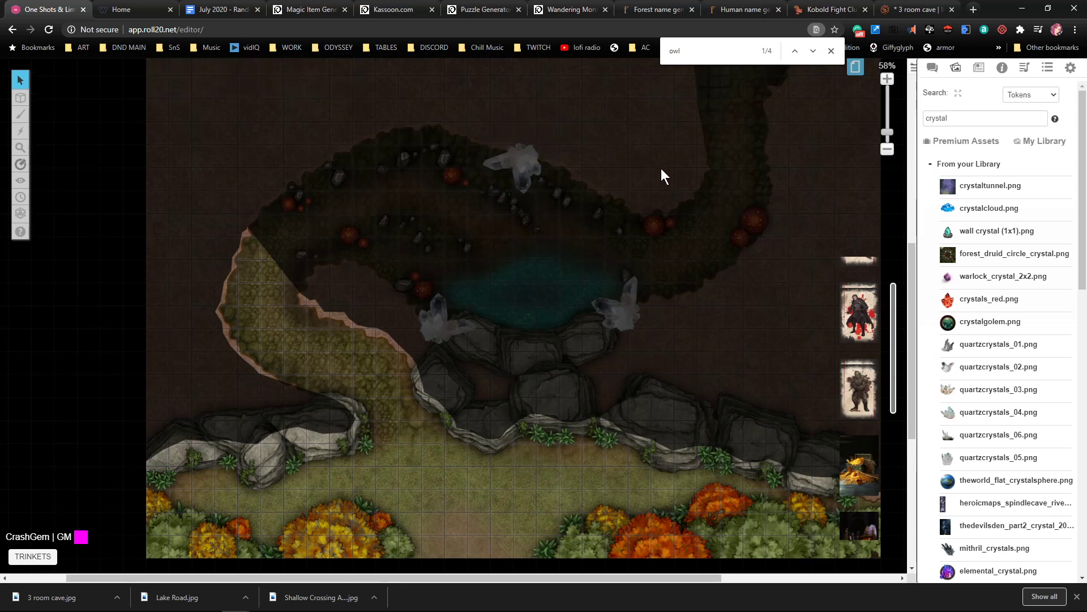
click(830, 51)
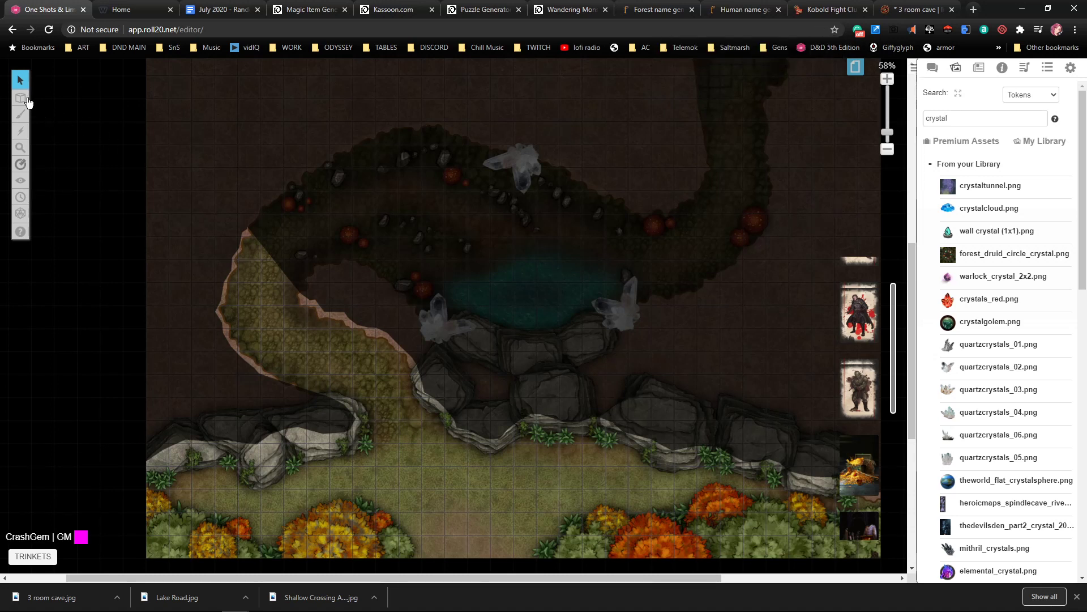
Bring up the journal and switch to the Dynamic Lighting layer
mouse_move(26, 98)
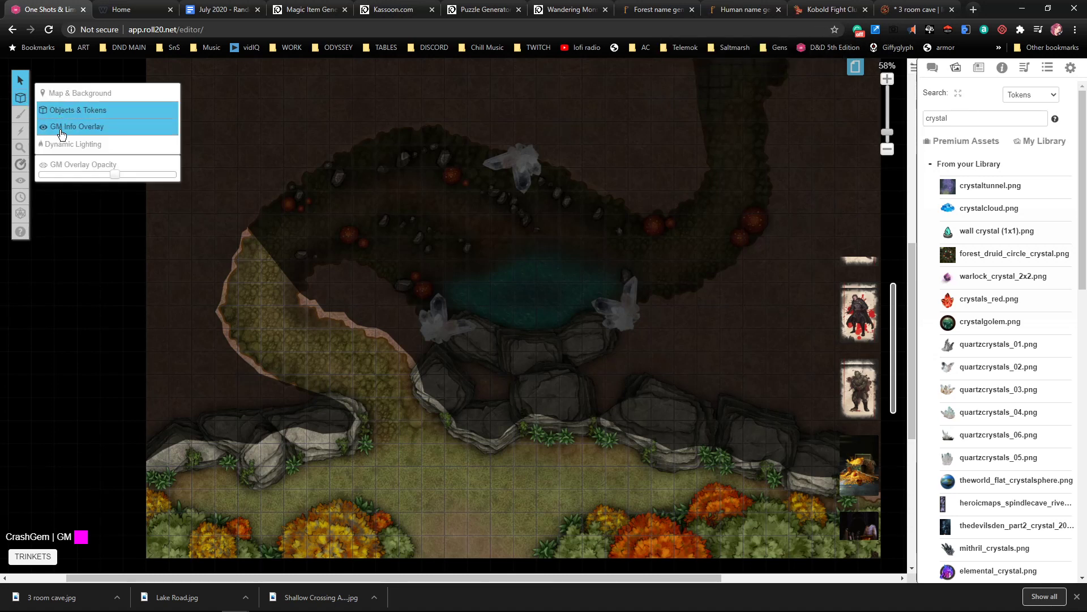
click(63, 134)
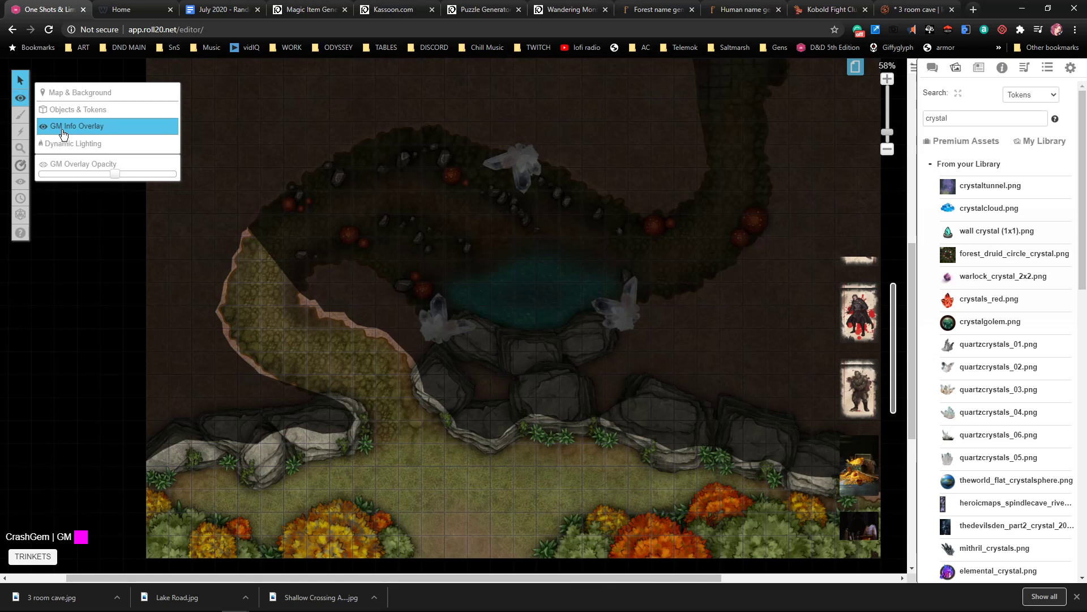
click(977, 70)
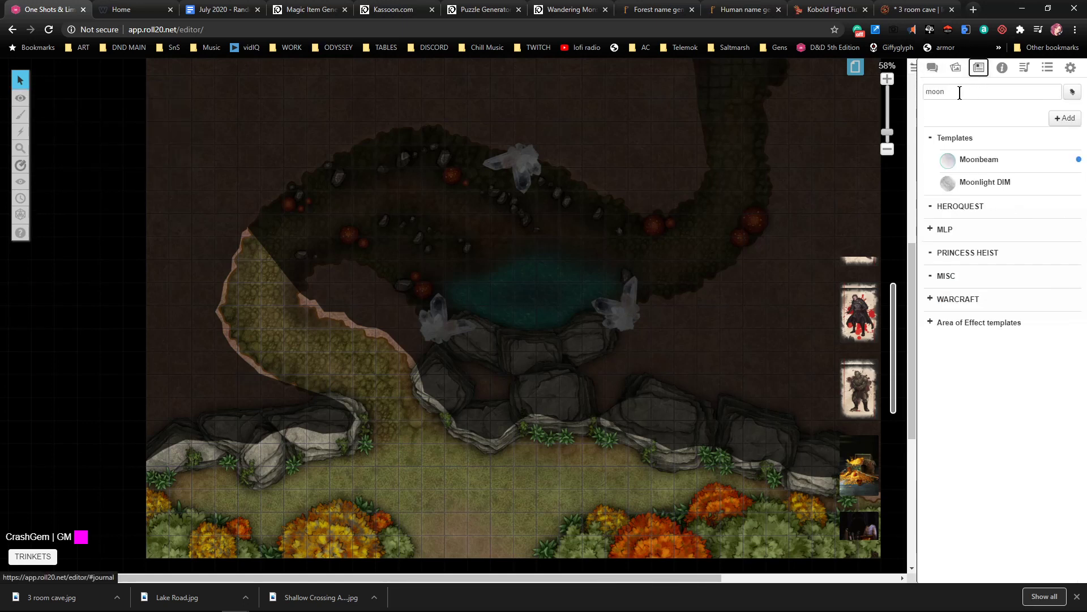
mouse_move(23, 99)
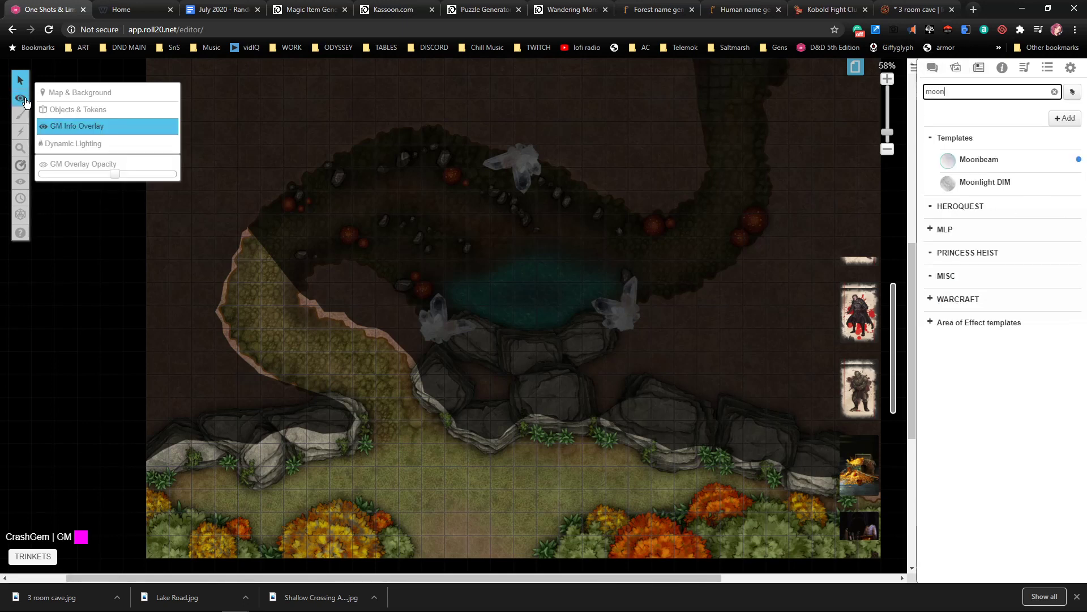
click(54, 146)
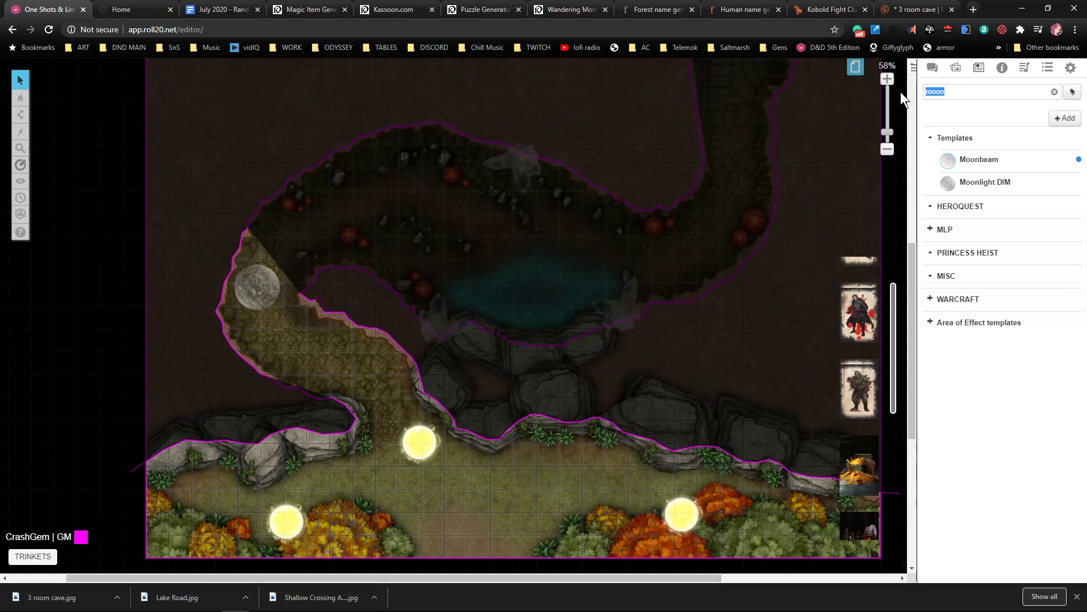
Search the journal for "fire" and place a Fire 40/20 token at the pool's northwest edge
text(dim)
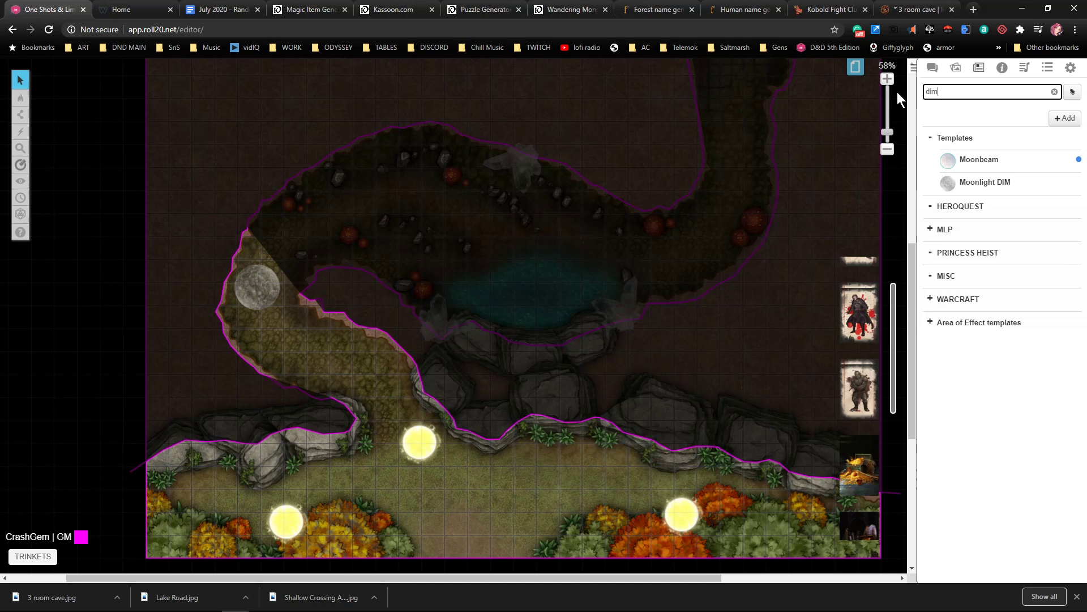
key(BackSpace)
key(BackSpace)
key(BackSpace)
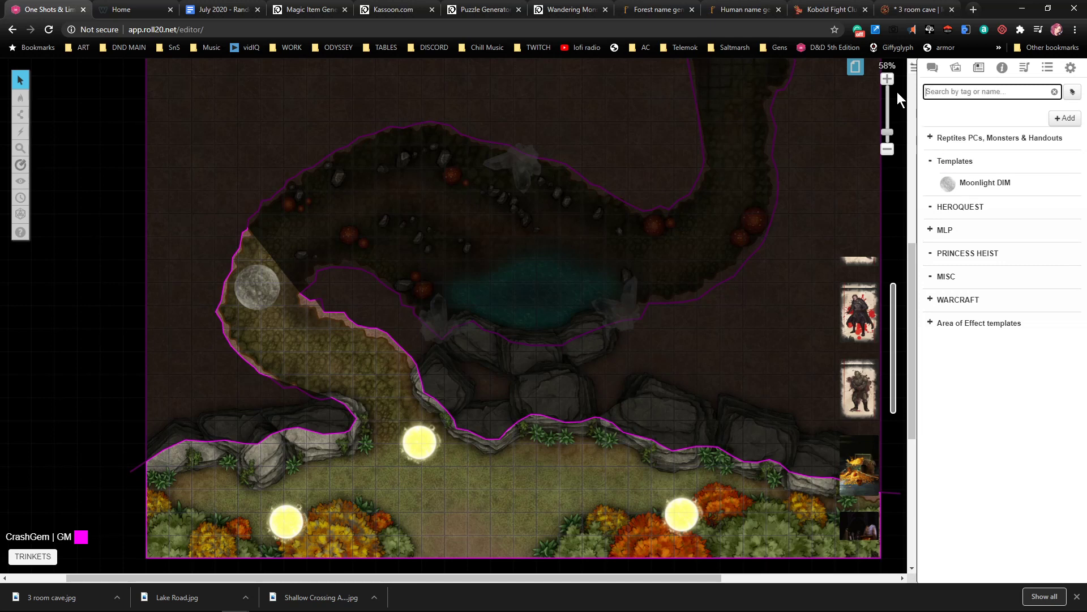
text(fire)
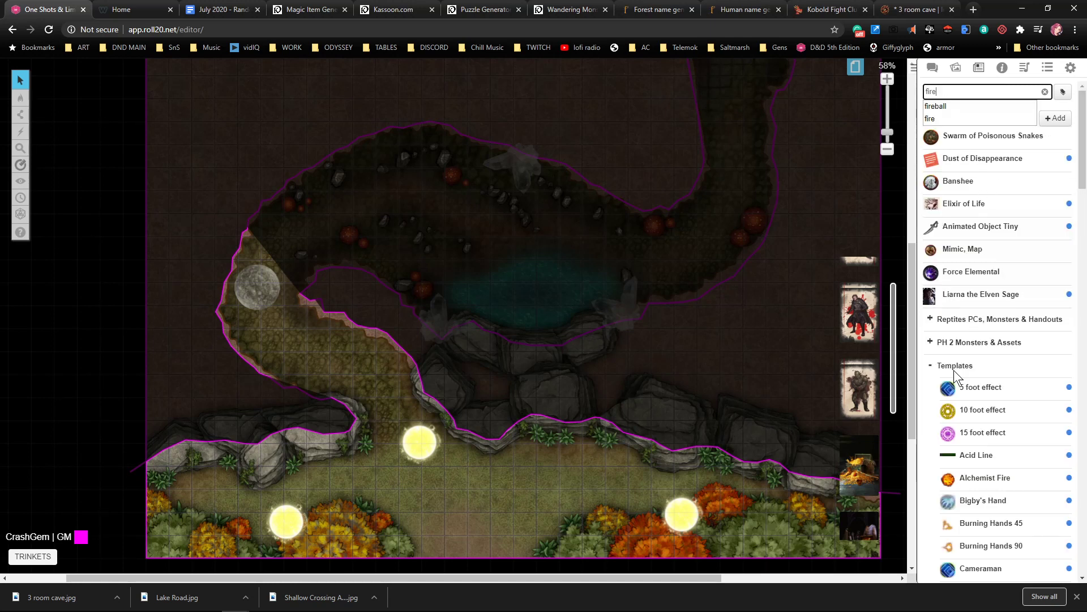
scroll(966, 355, down, 6)
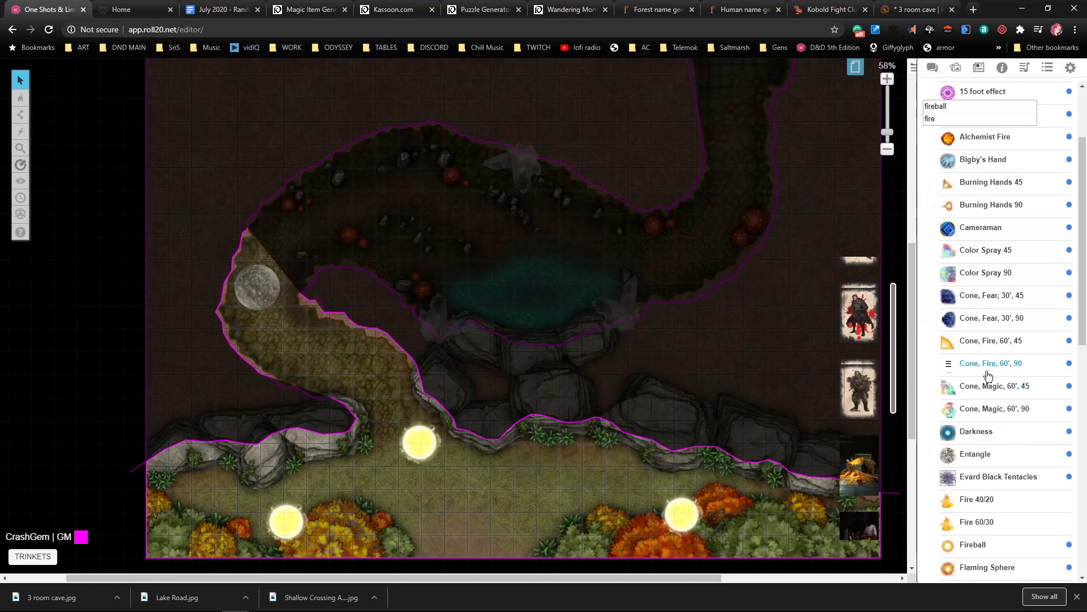
drag(985, 506, 477, 274)
click(477, 274)
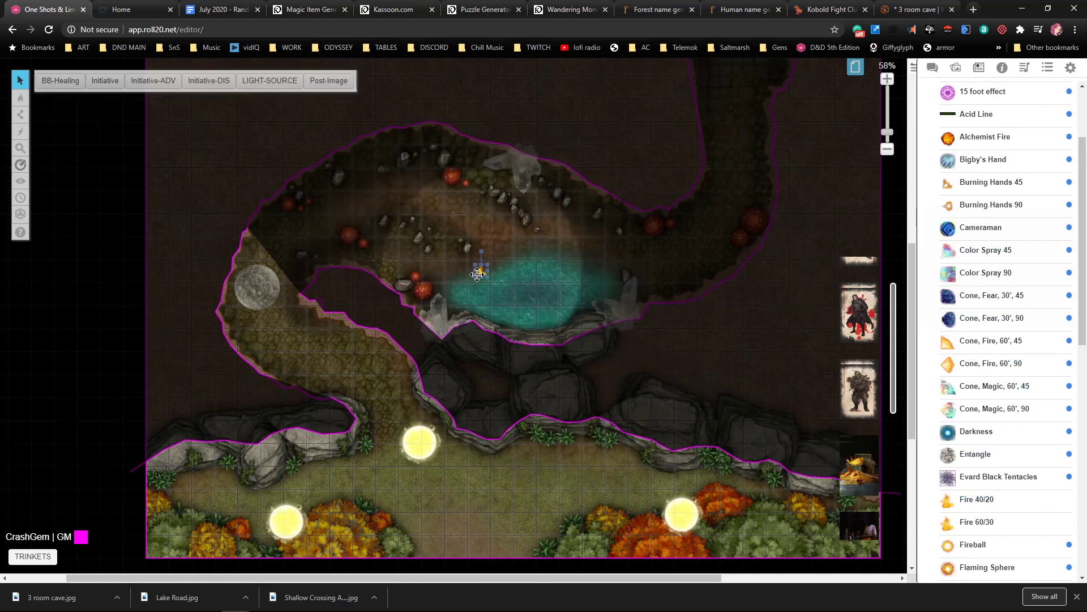
Change the start-of-dim distance of the Fire 40/20 token's emitted light and save the token
double_click(480, 272)
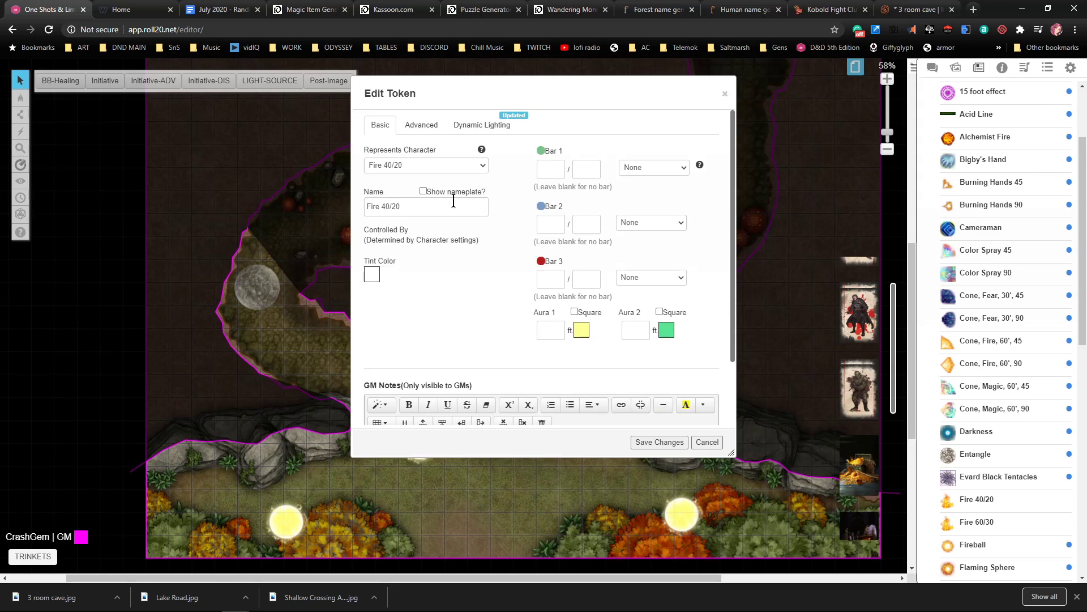
click(420, 123)
drag(548, 170, 585, 170)
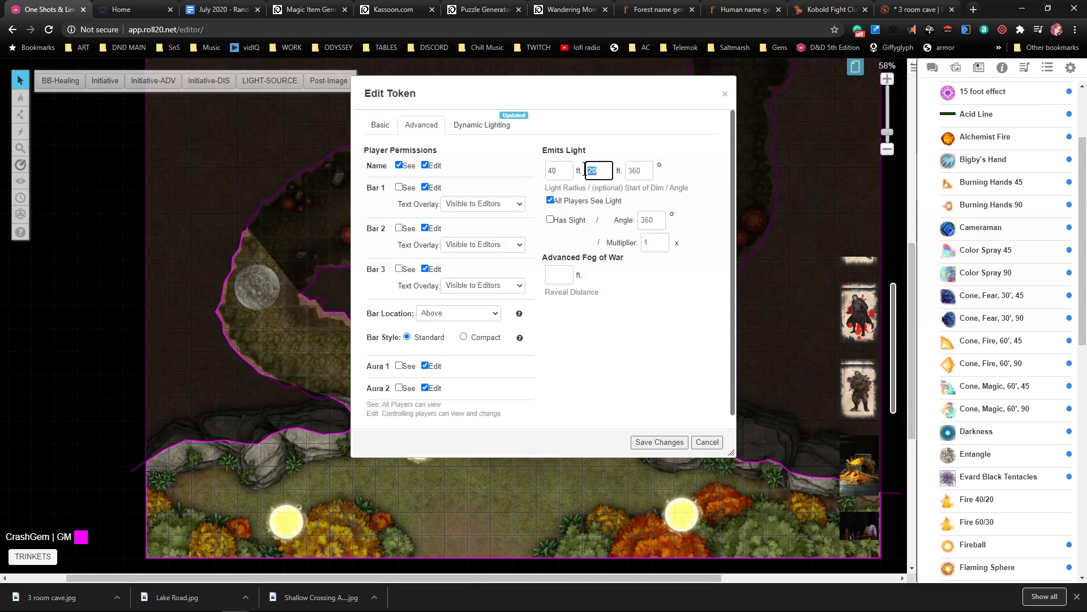
key(BackSpace)
click(585, 170)
click(657, 442)
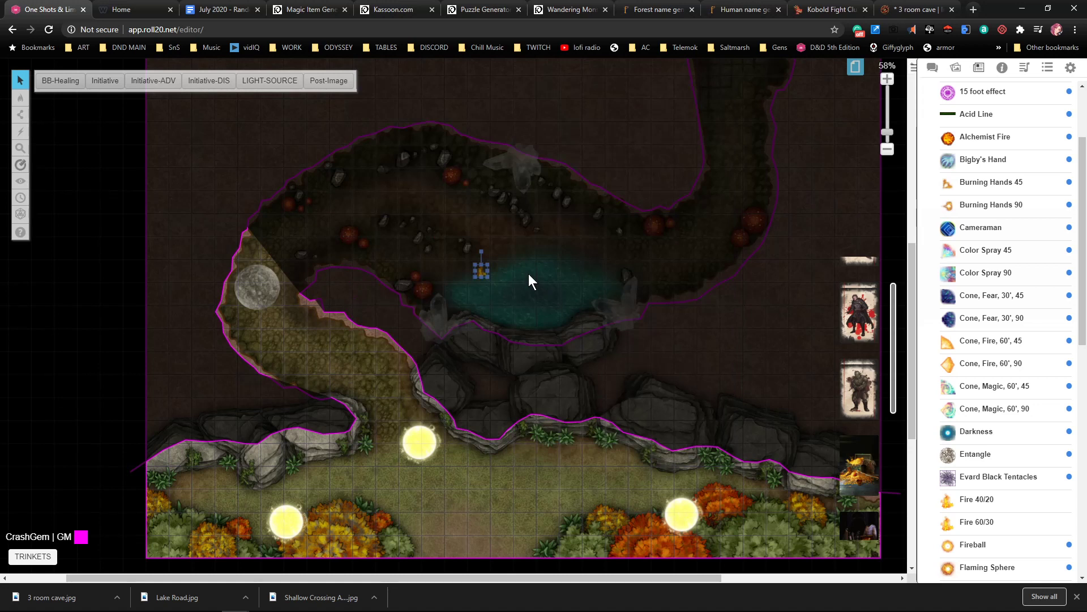
Move the fire token onto the southwest crystal and paste copies so each of the three crystals holds two
drag(480, 270, 440, 306)
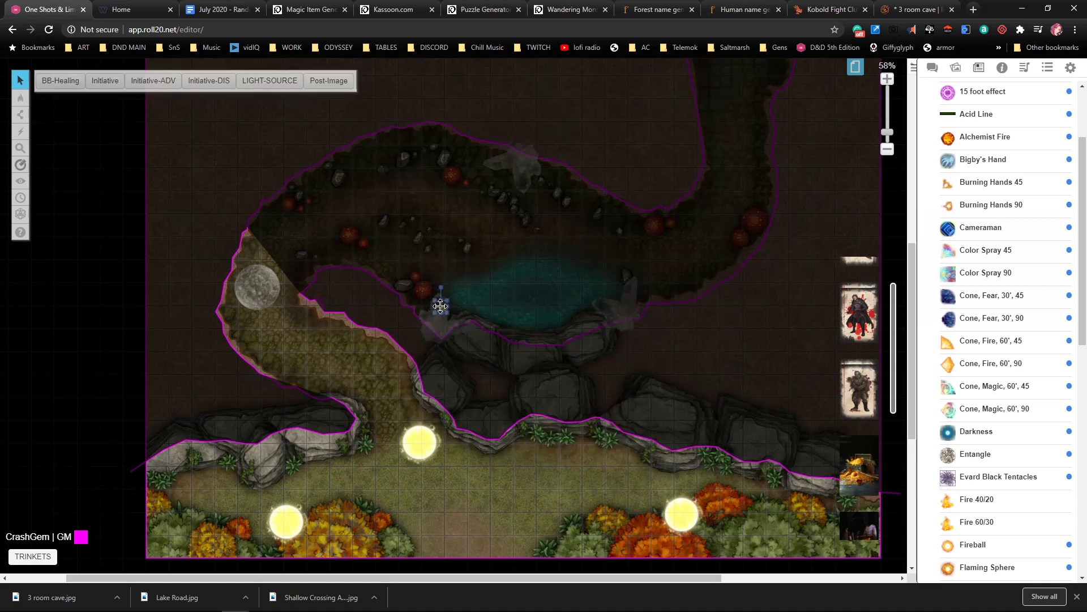
click(520, 168)
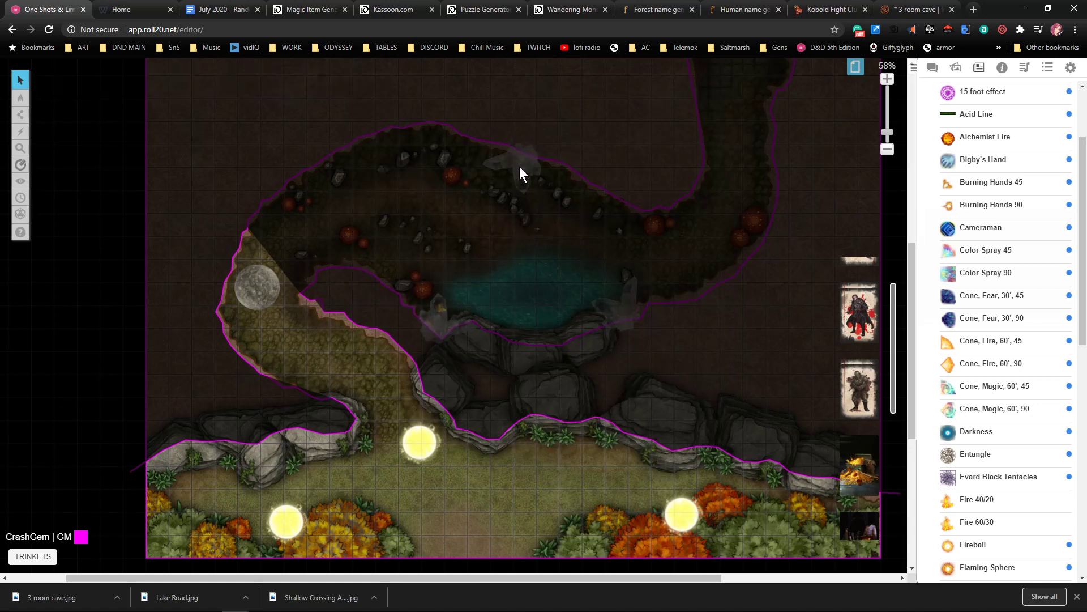
key(ctrl+v)
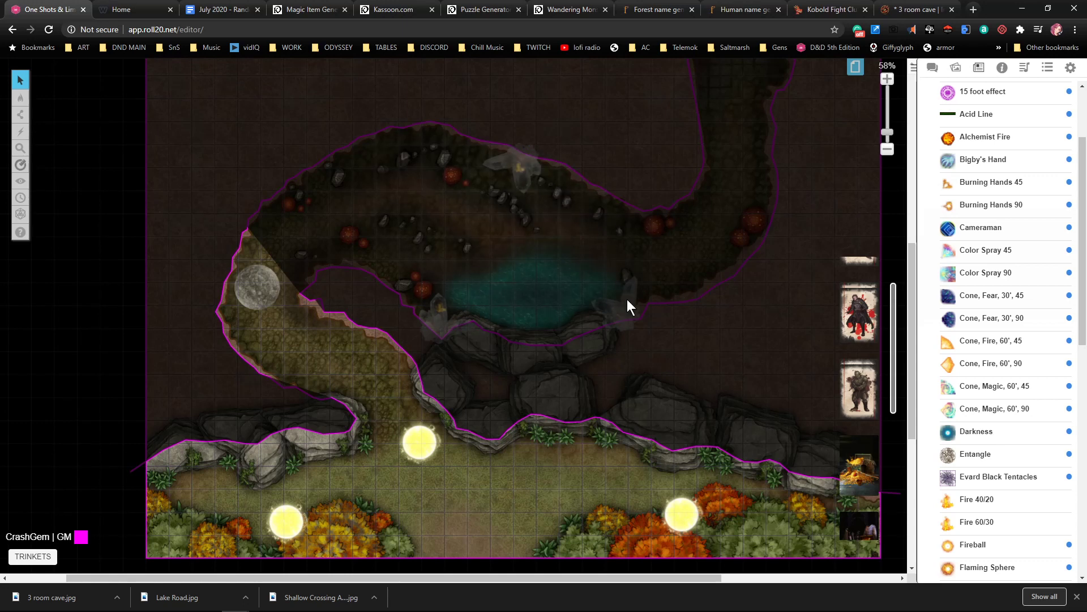
key(ctrl+v)
key(ctrl+v)
key(ctrl+v)
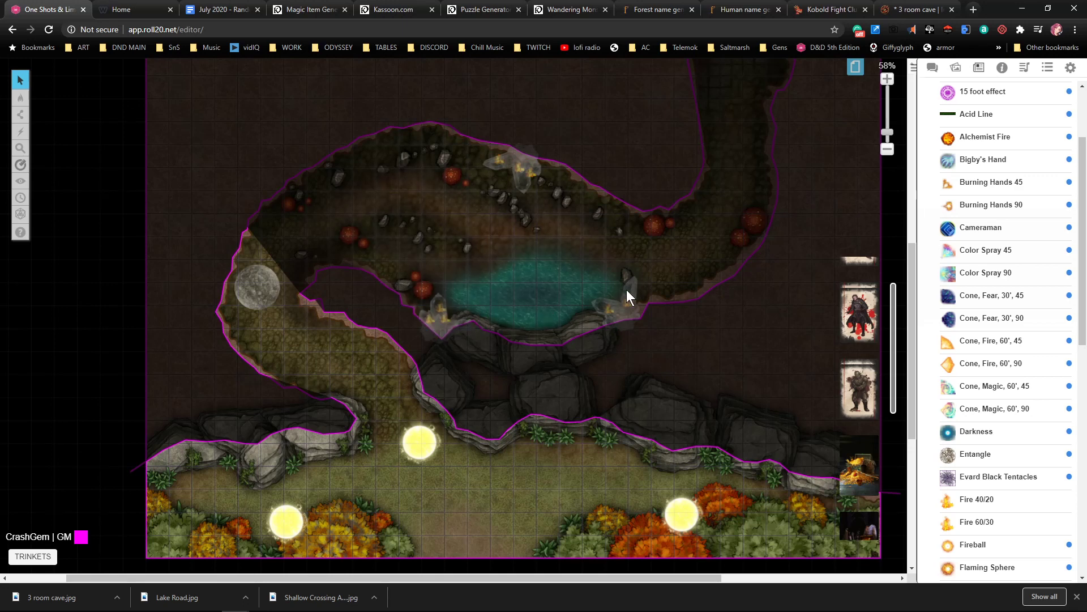
Draw a narrow green rectangle as a light barrier across the doorway between the round statue chamber and the square room
drag(690, 135, 708, 320)
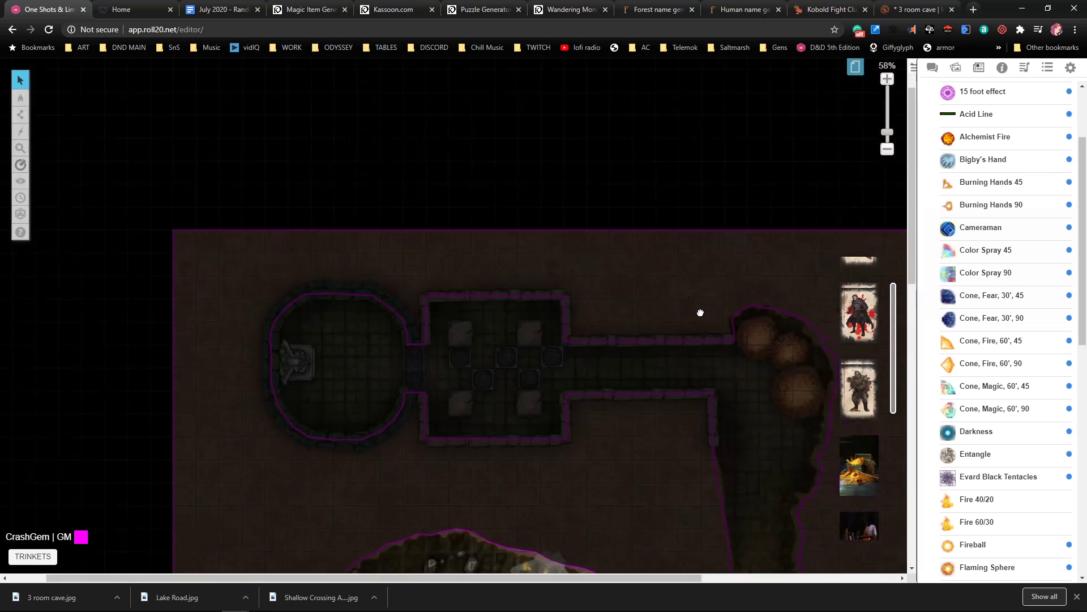
scroll(707, 321, down, 3)
scroll(708, 320, right, 2)
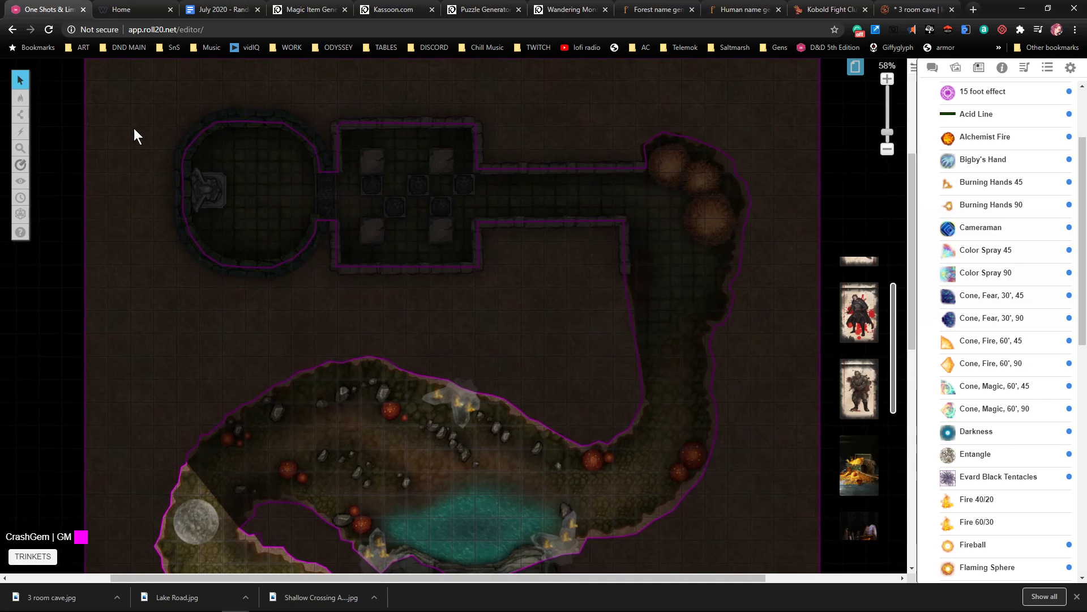
mouse_move(22, 100)
click(21, 114)
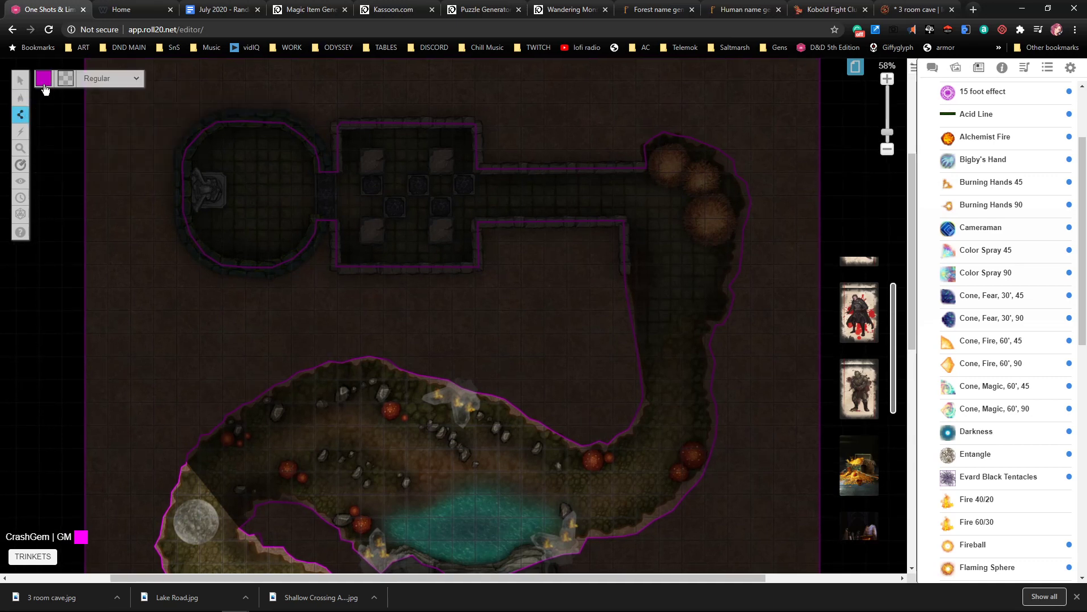
click(45, 84)
click(65, 102)
click(56, 109)
drag(326, 162, 334, 235)
click(20, 80)
Search the art library for "lion" and switch to the Objects & Tokens layer
click(957, 69)
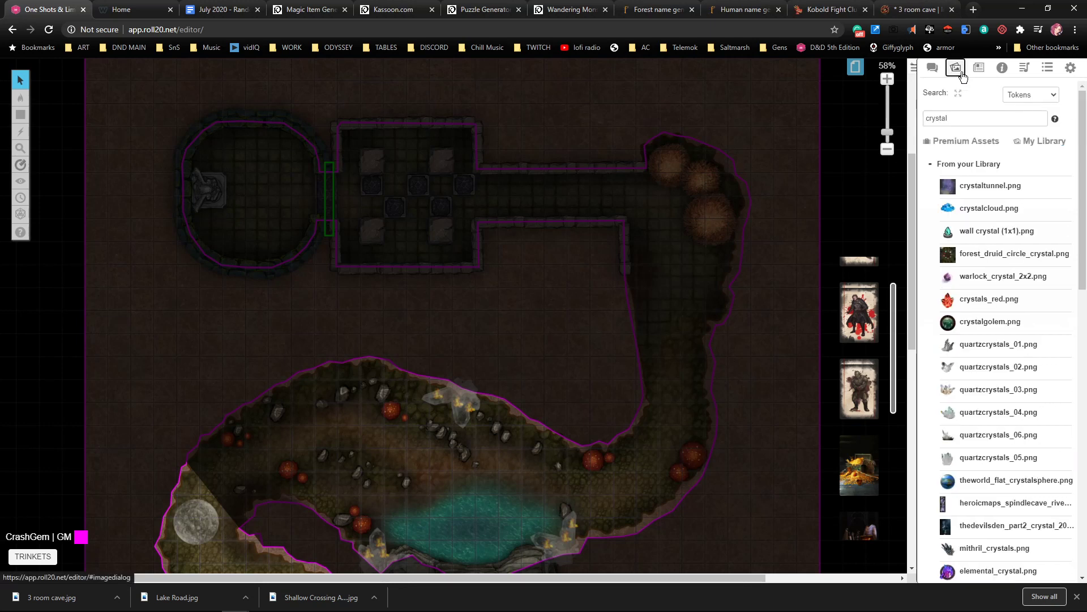
drag(963, 117, 913, 126)
text(lion)
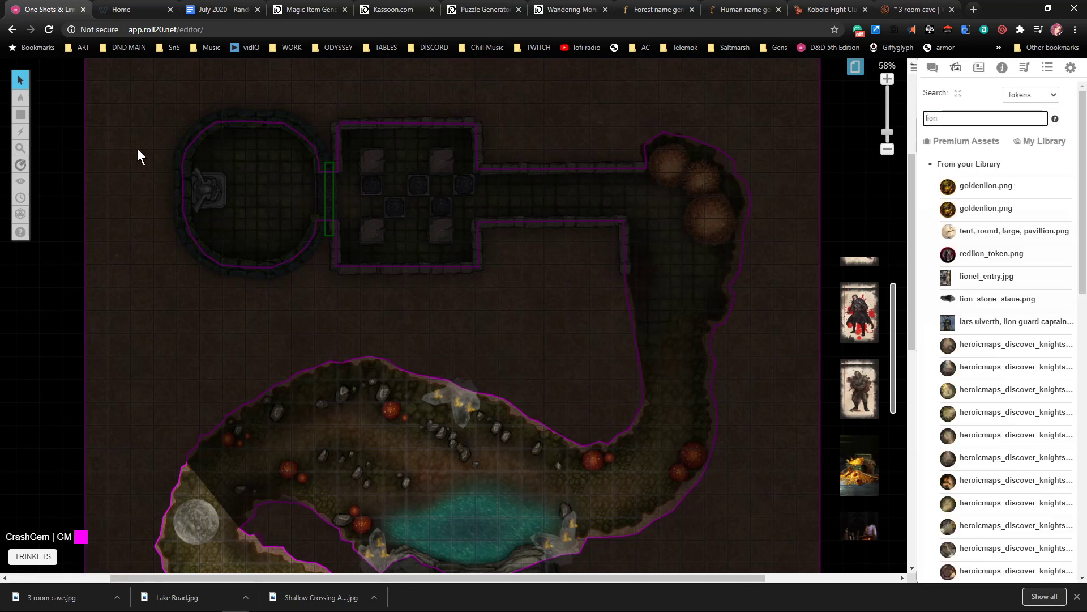
mouse_move(20, 98)
click(68, 111)
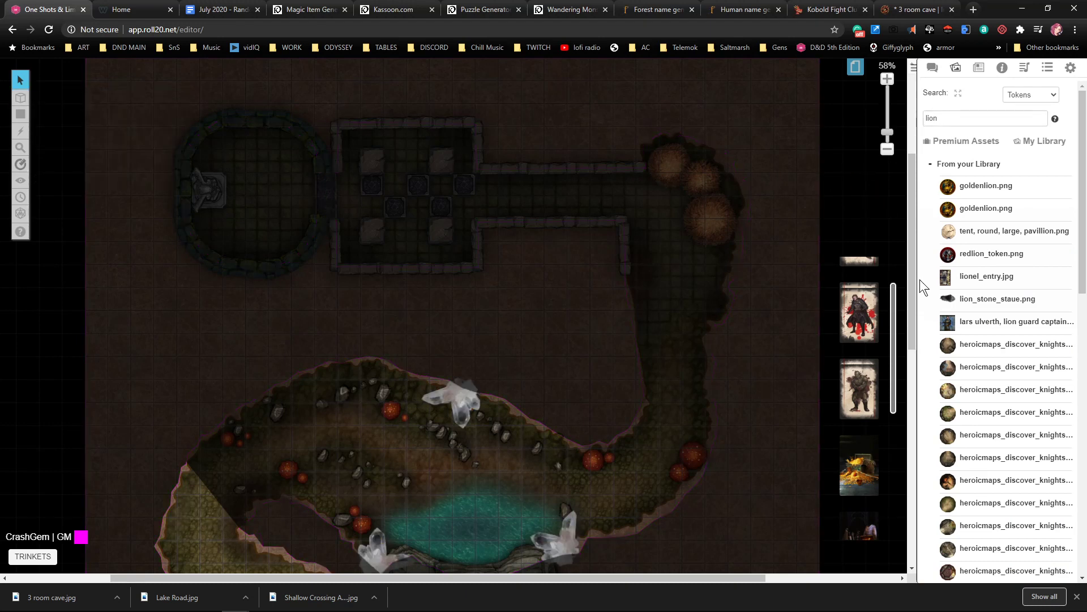
Place lion_stone_staue.png from the library at the round chamber's doorway, with its head reaching into the square room
scroll(970, 390, down, 3)
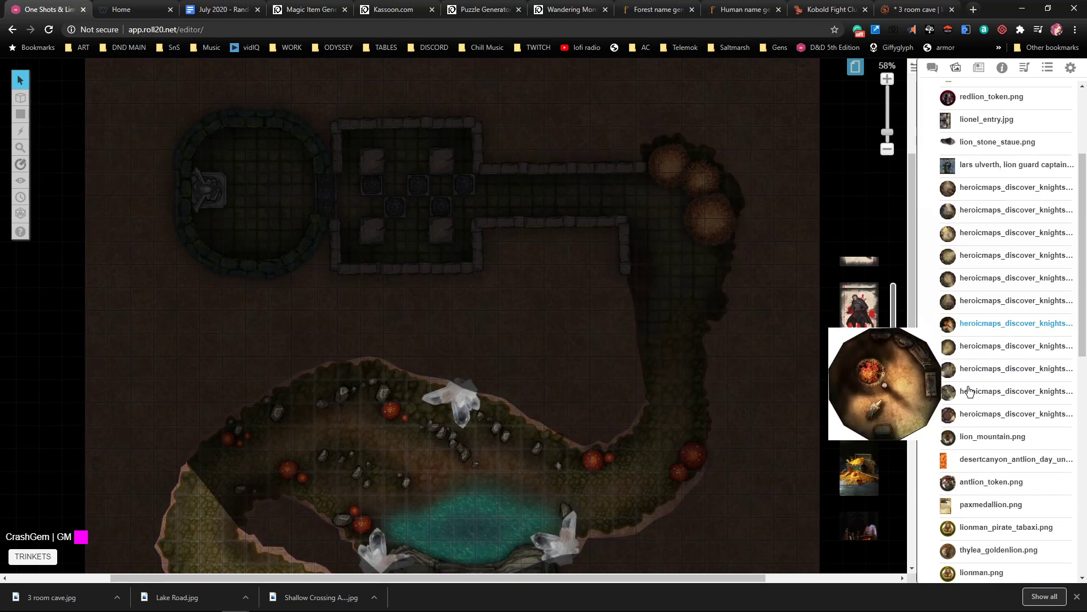
scroll(969, 405, down, 4)
scroll(967, 419, down, 2)
scroll(998, 304, up, 8)
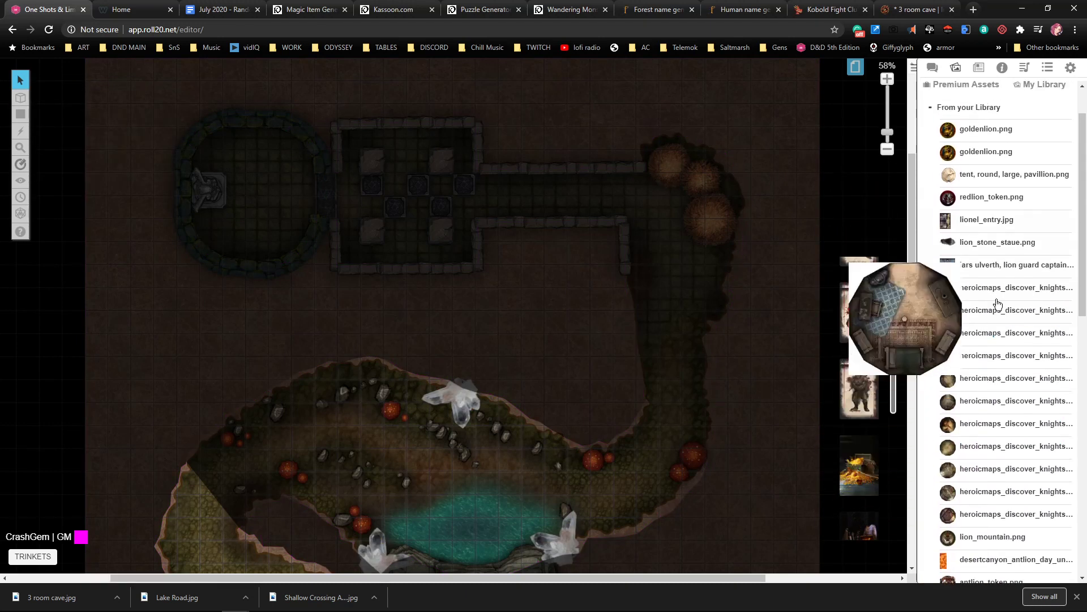
drag(1004, 245, 366, 233)
drag(332, 267, 328, 199)
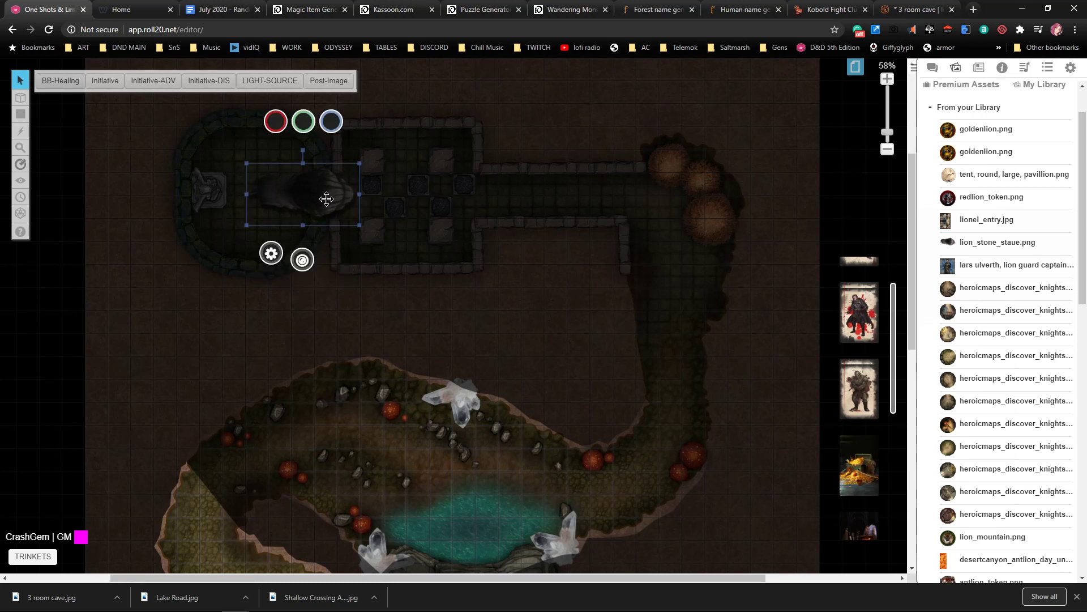
click(478, 308)
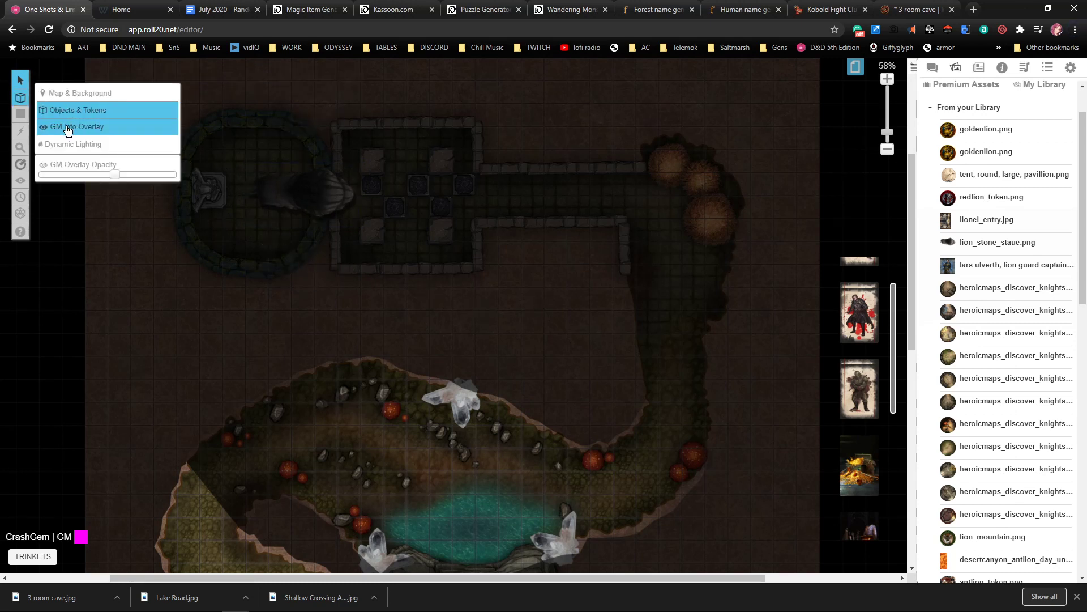
Search the journal for "kobol" and expand The Poisoned Well folder
scroll(583, 292, down, 6)
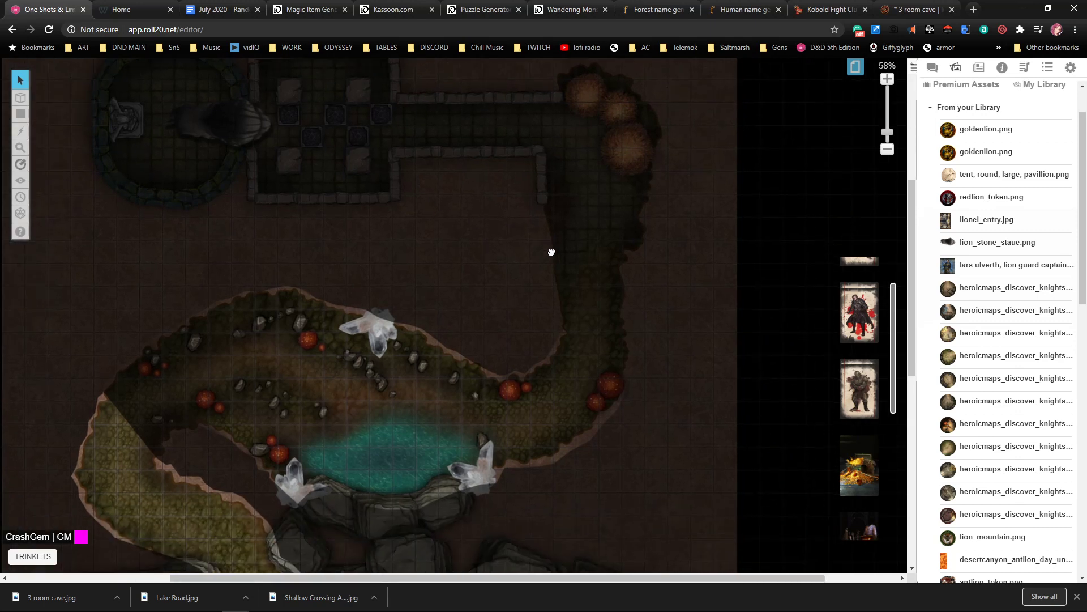
scroll(591, 154, down, 2)
scroll(534, 255, up, 5)
scroll(534, 255, right, 3)
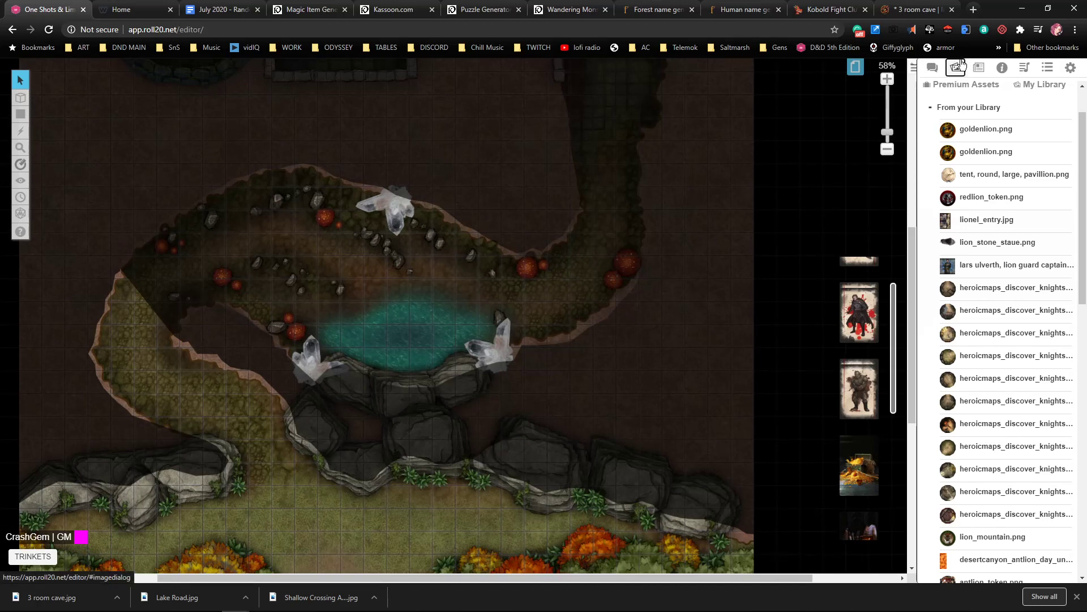
scroll(764, 221, up, 2)
scroll(765, 221, right, 3)
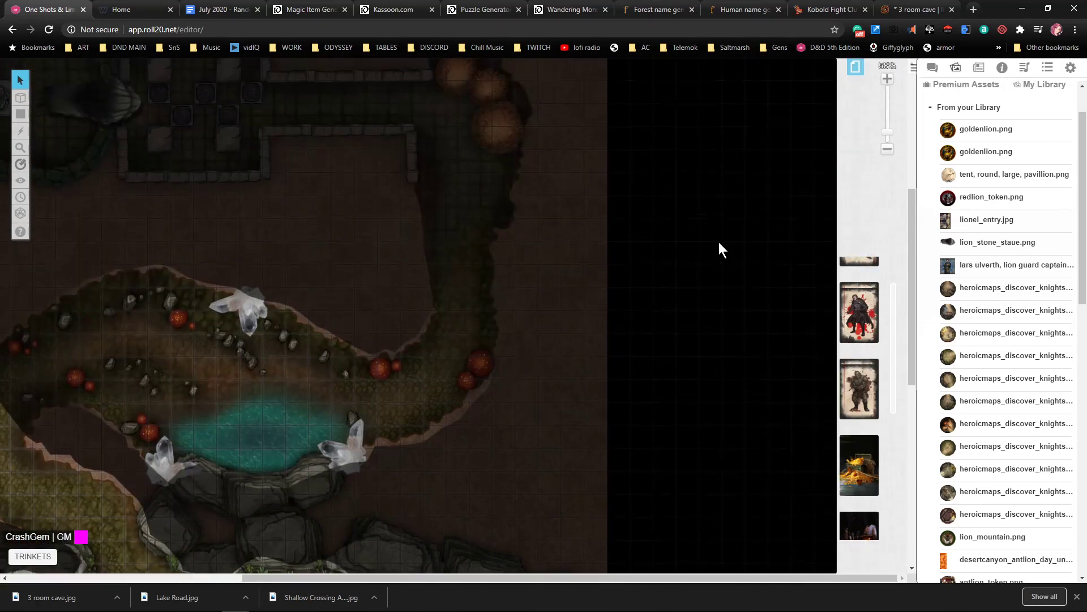
click(979, 68)
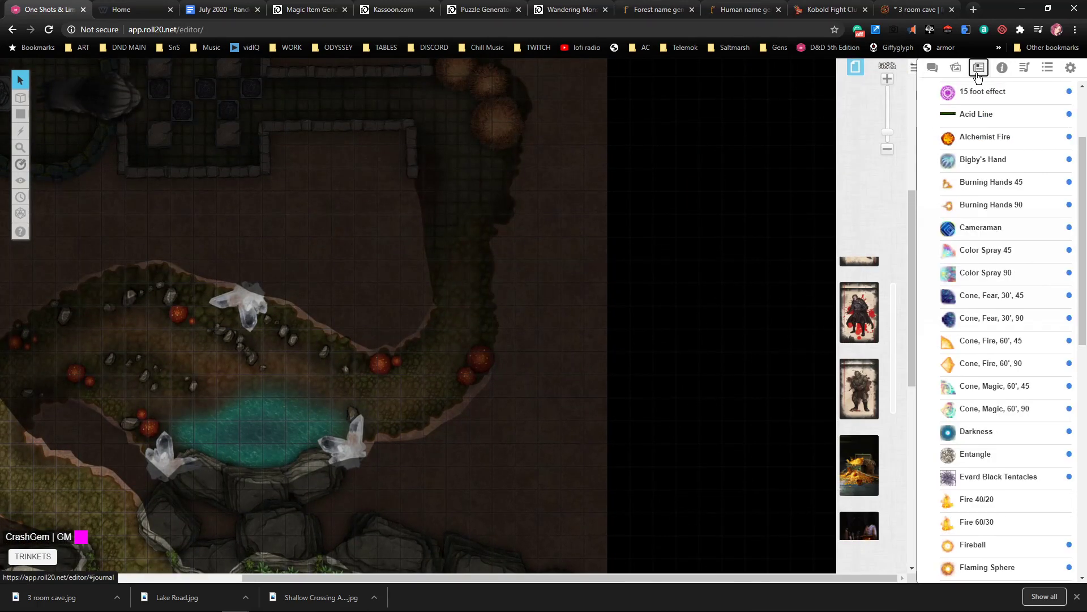
scroll(951, 136, up, 2)
text(kobol)
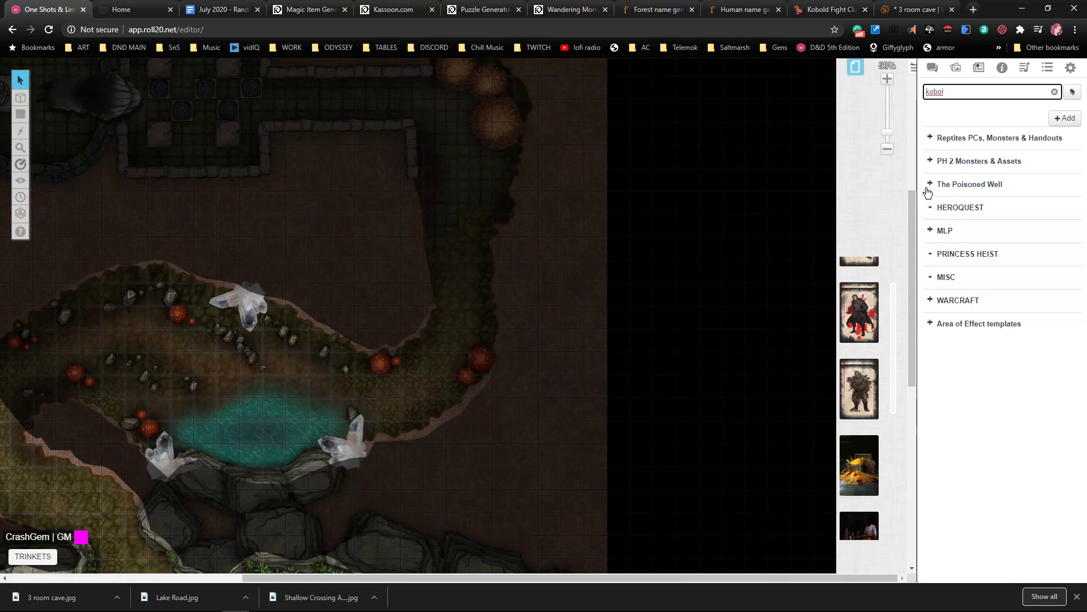
click(929, 185)
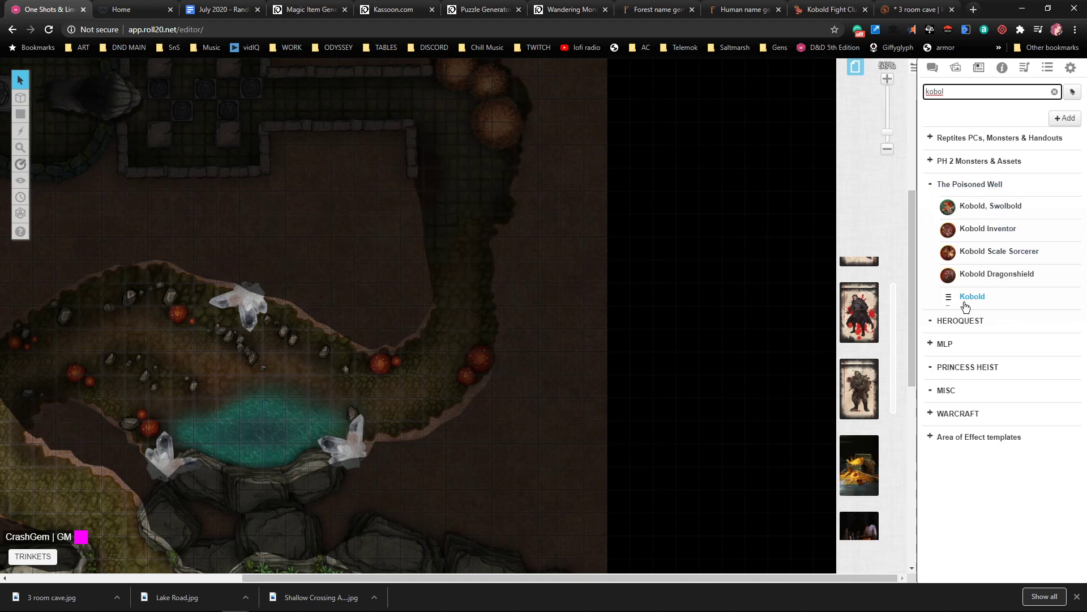
Place three Kobolds, a Kobold Dragonshield and a Kobold Scale Sorcerer from the journal in the empty area east of the cave
drag(967, 304, 706, 273)
drag(972, 299, 673, 312)
drag(970, 300, 728, 336)
drag(967, 280, 735, 372)
drag(989, 254, 696, 370)
Move the group of kobold tokens into the cave passage just south of the three large brown mounds
drag(760, 395, 648, 250)
drag(729, 341, 435, 247)
click(593, 228)
drag(491, 172, 483, 203)
drag(470, 109, 558, 99)
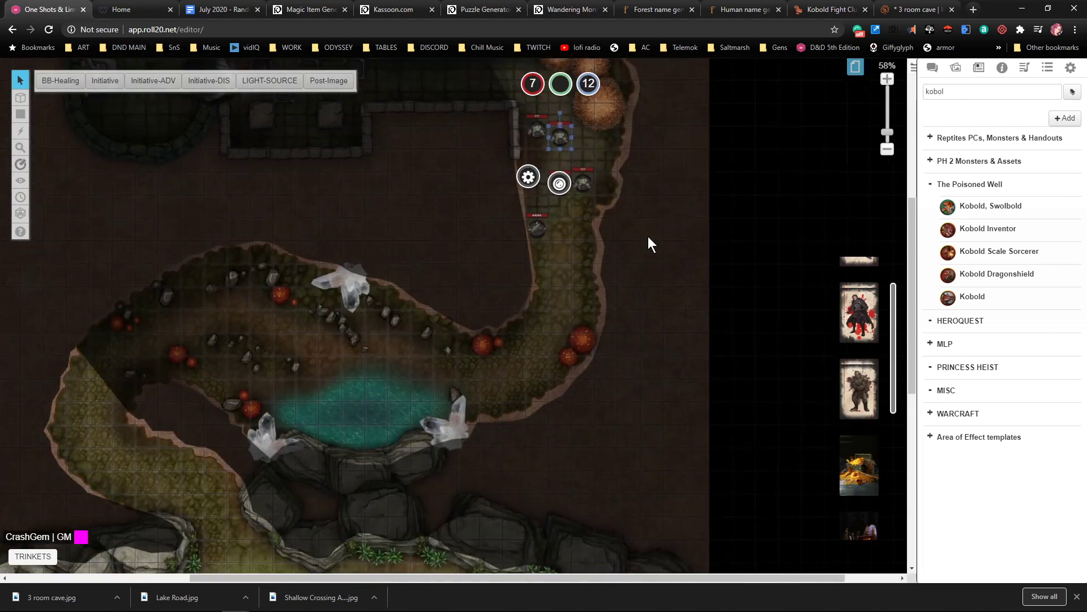
Search the art library for "dragon" and look through the results for a suitable dragon token
click(957, 68)
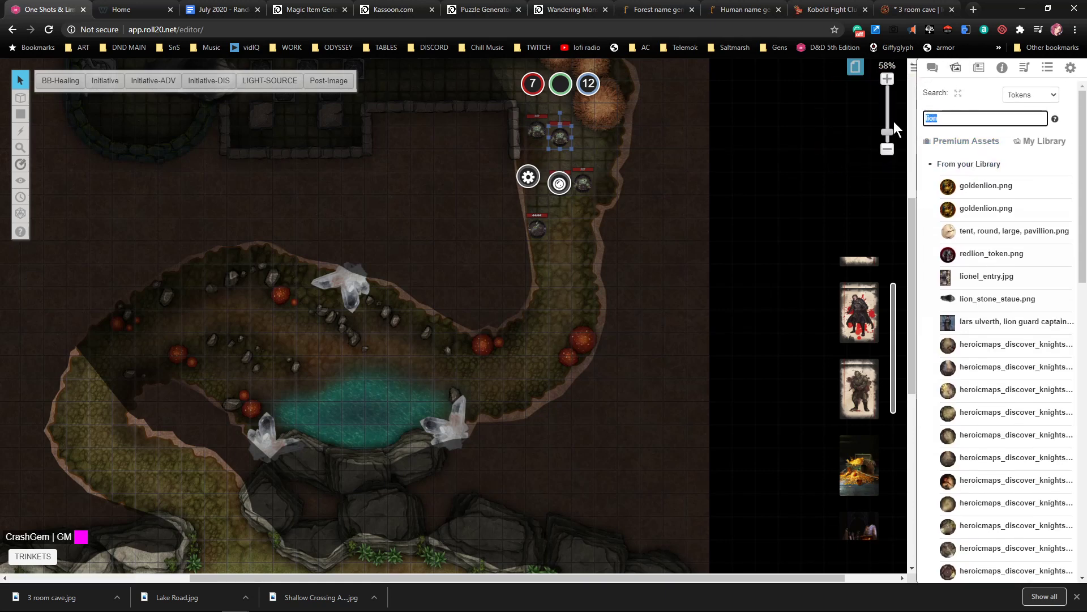
text(drag)
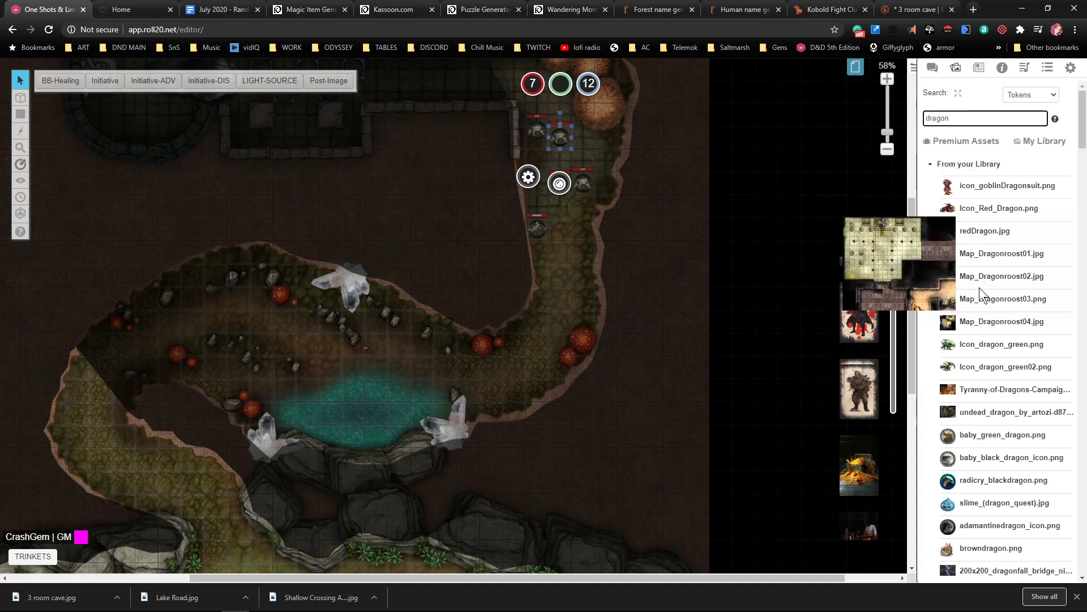
scroll(999, 266, down, 15)
scroll(965, 348, down, 5)
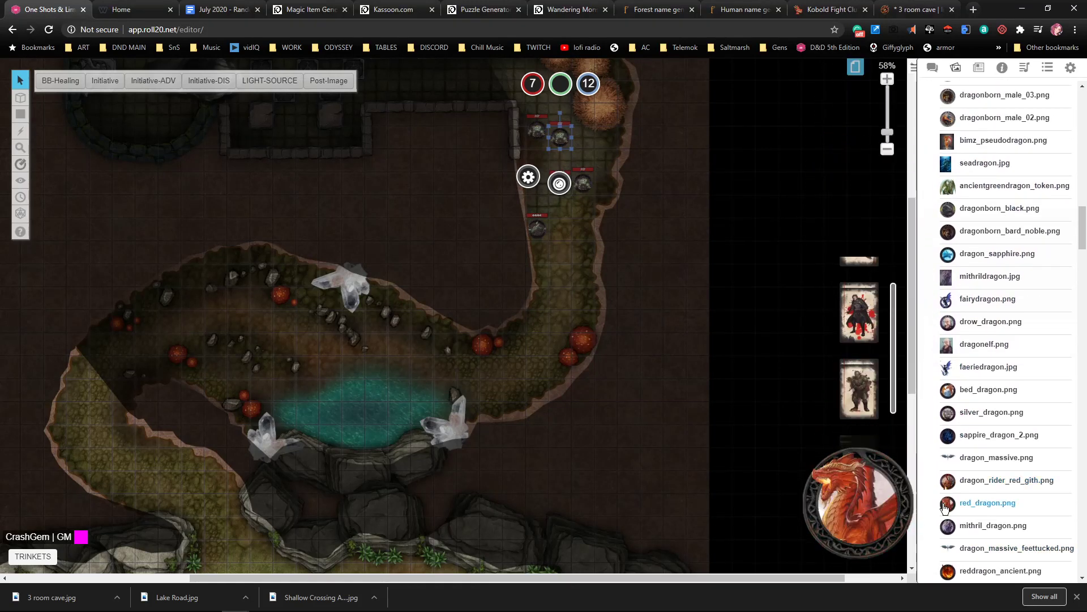
scroll(949, 486, down, 4)
scroll(949, 465, down, 5)
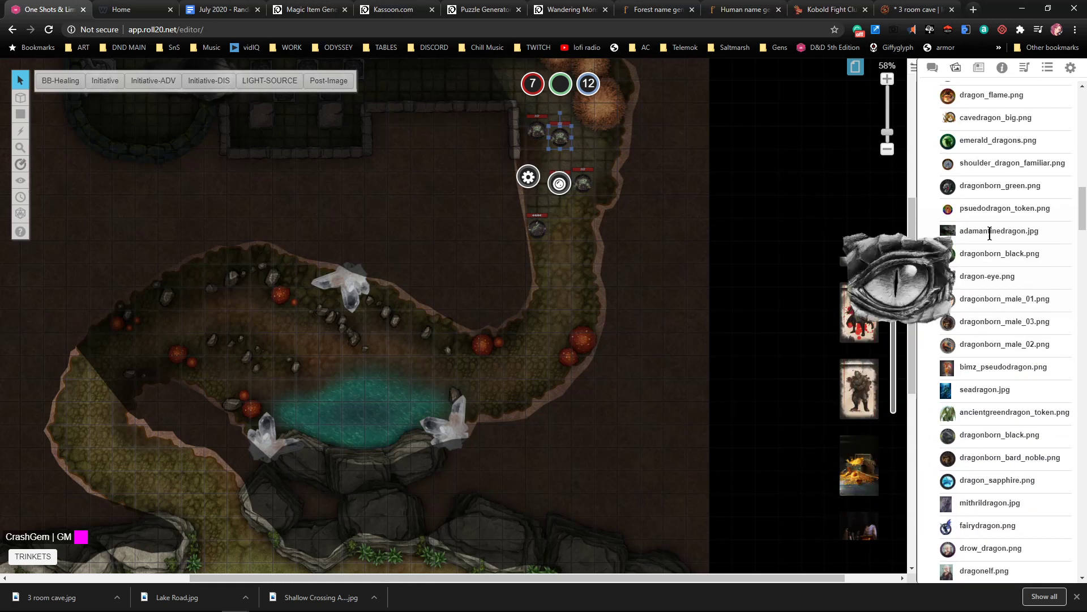
Find the Copper Dragon Wyrmling in the compendium, place it in the pool cavern and close its character sheet
click(979, 67)
click(1002, 67)
click(967, 109)
text(copper drag)
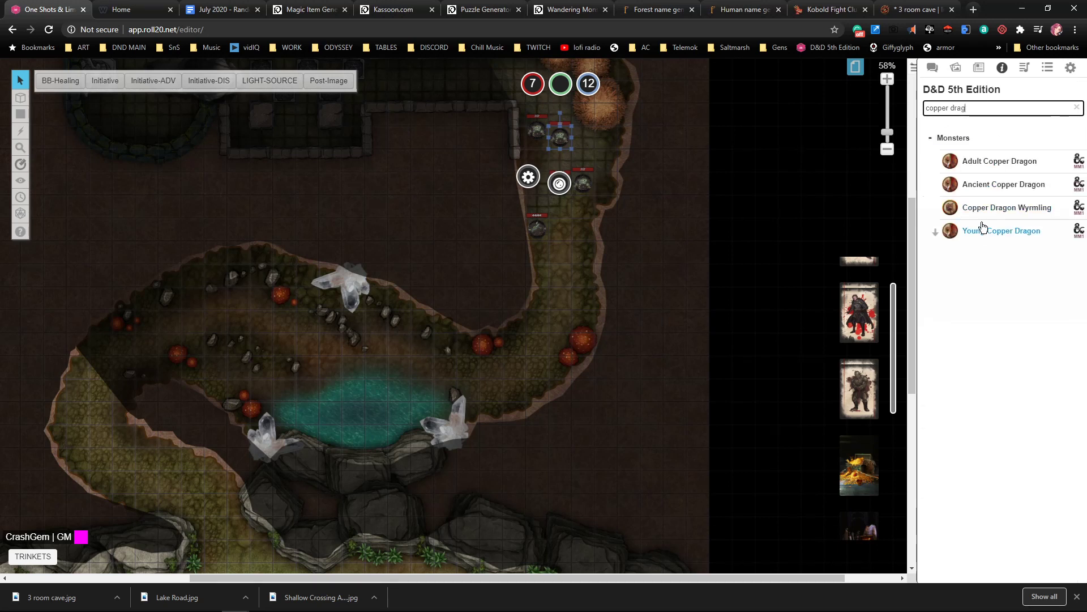
drag(1018, 213, 391, 388)
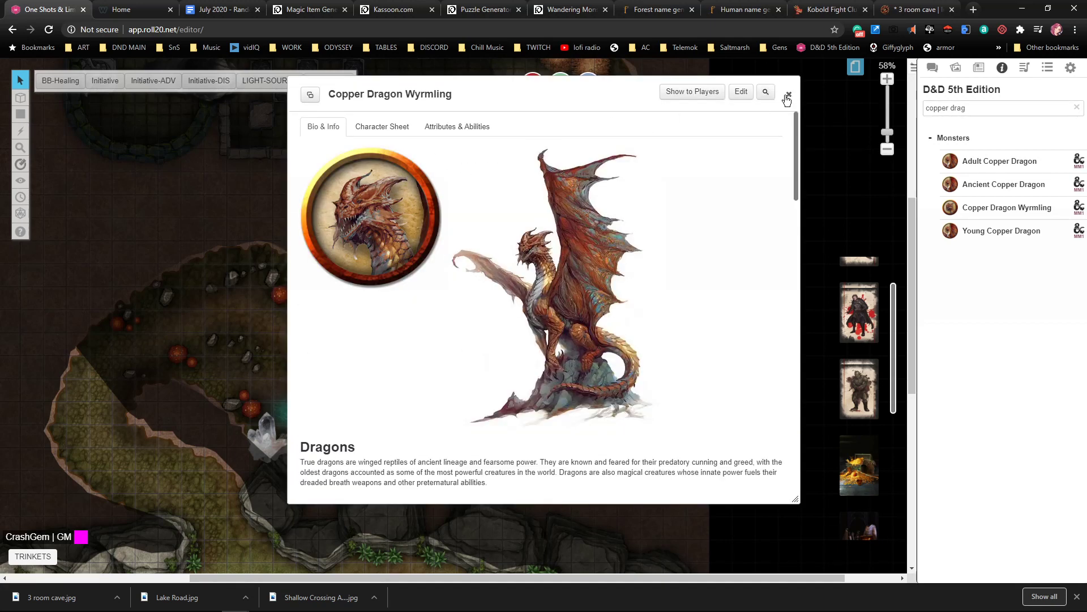
click(788, 95)
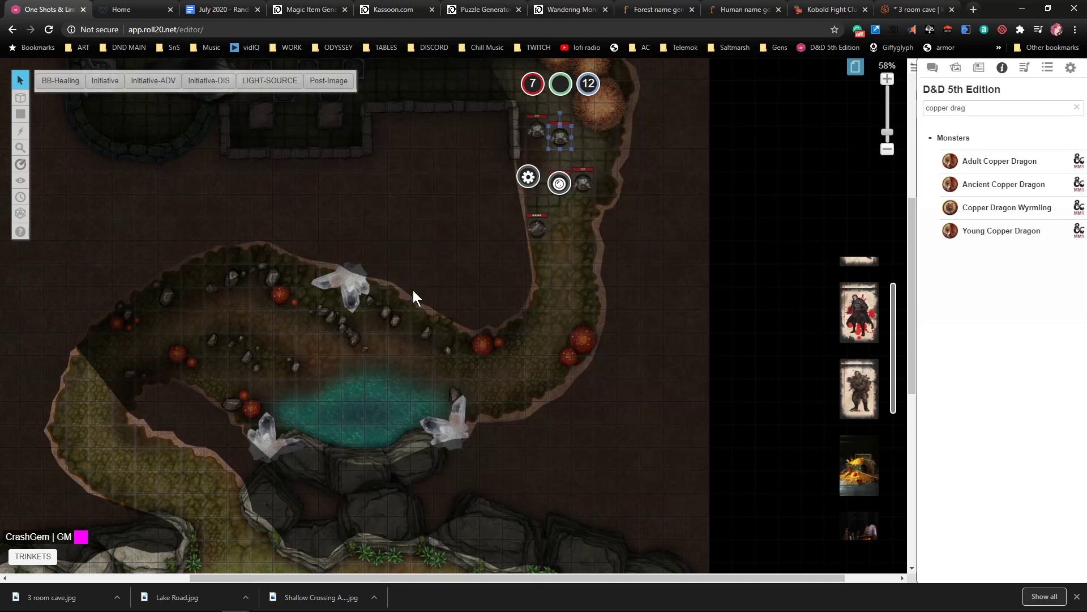
Search the compendium for "martial art master" and for "master" alone, look through the results and clear the search
drag(428, 250, 450, 268)
scroll(480, 245, left, 3)
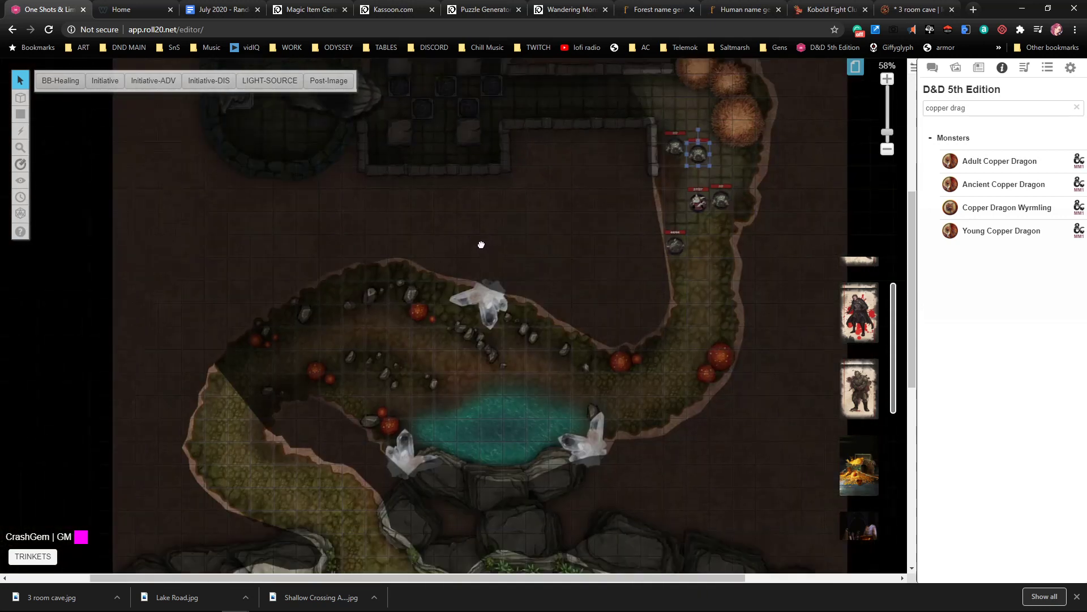
scroll(519, 308, up, 3)
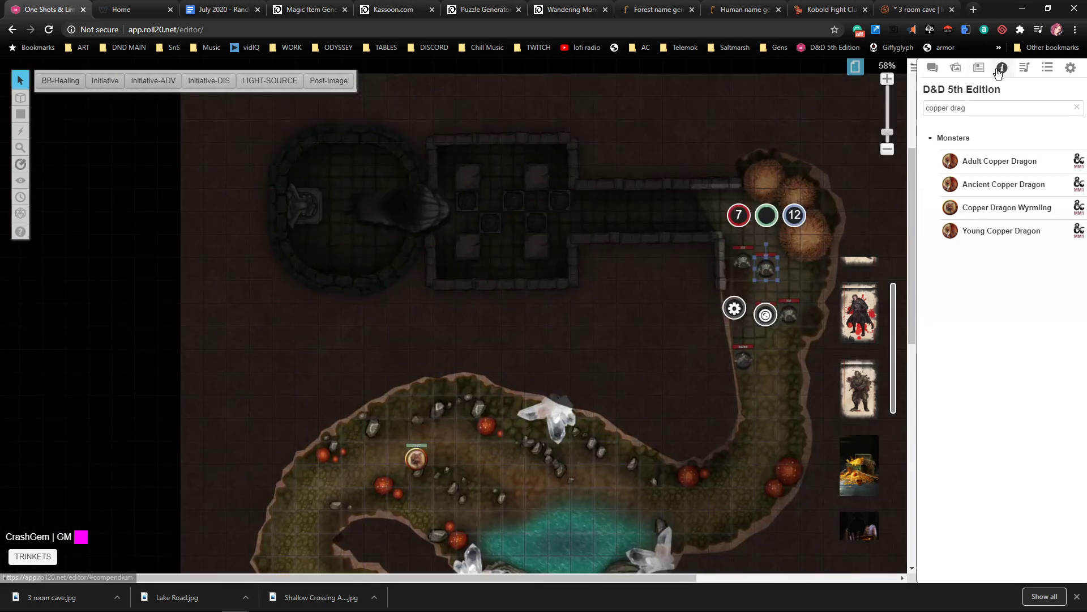
triple_click(954, 108)
text(martial art master)
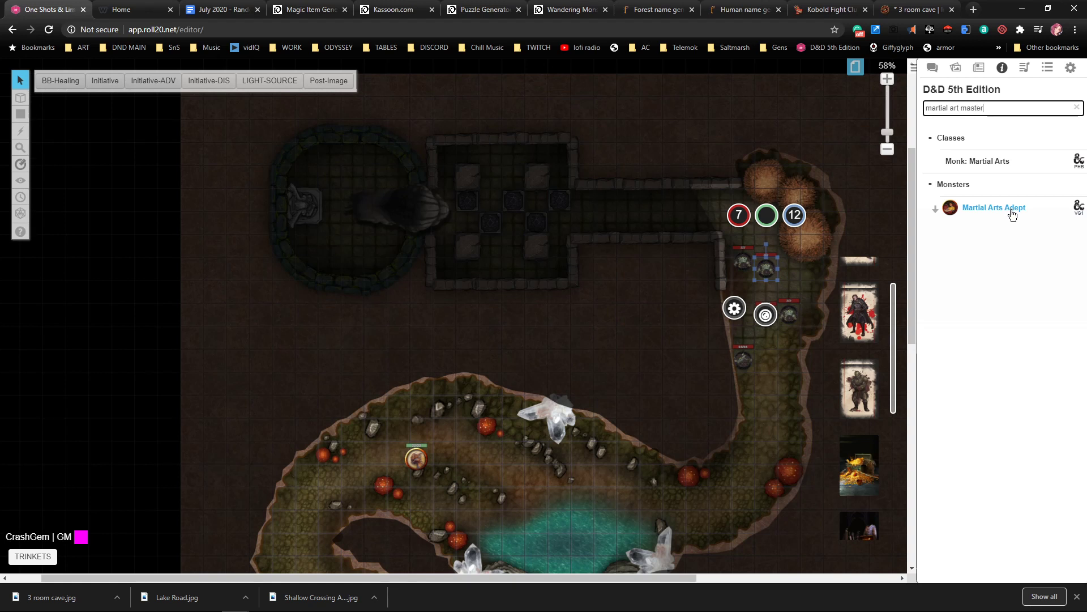
drag(961, 108, 910, 112)
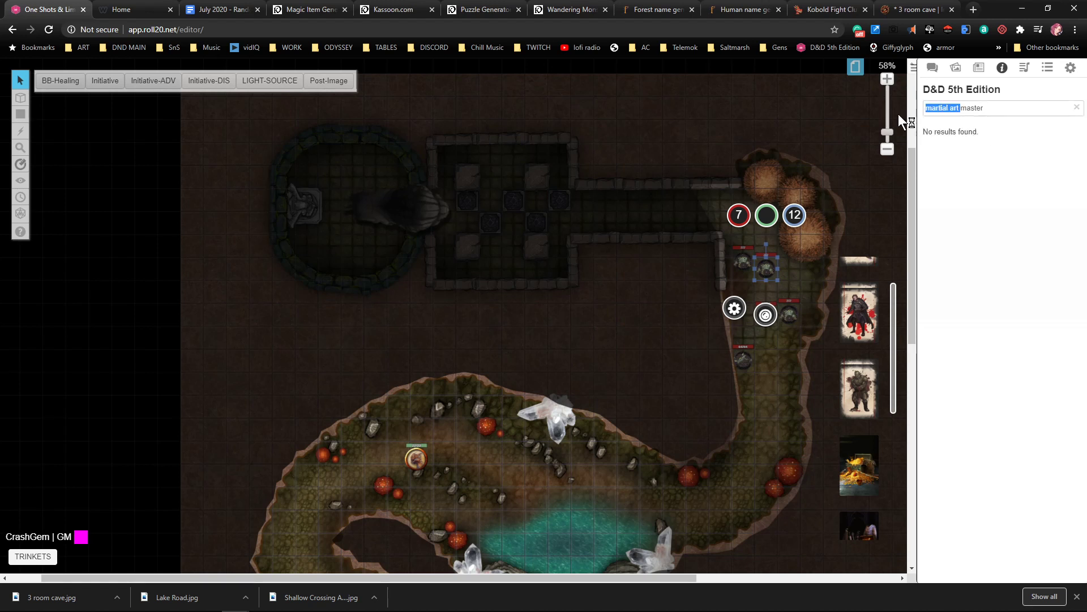
key(BackSpace)
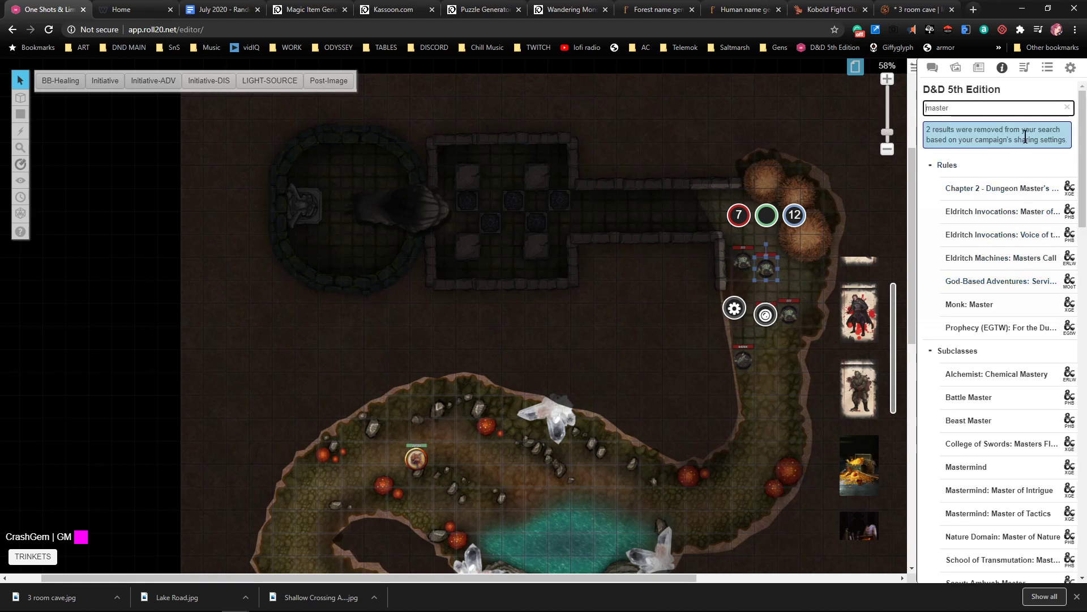
scroll(1011, 242, down, 7)
scroll(1020, 226, up, 7)
scroll(1029, 177, up, 1)
click(1069, 109)
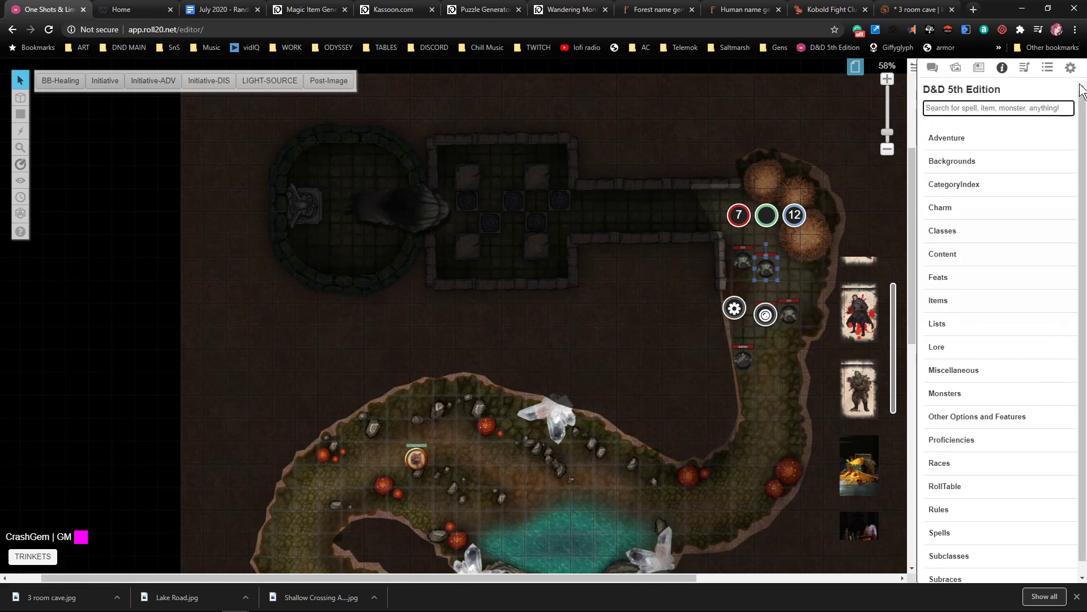
Open the Transmogrifier from the game settings and choose Odyssey Test Realm as the source game
click(1070, 68)
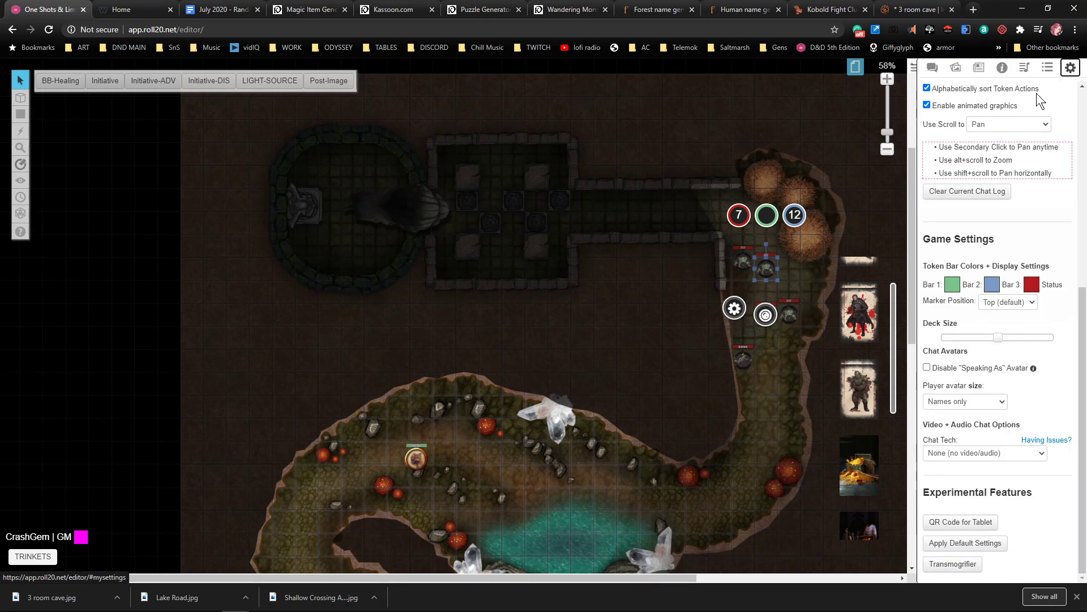
click(943, 561)
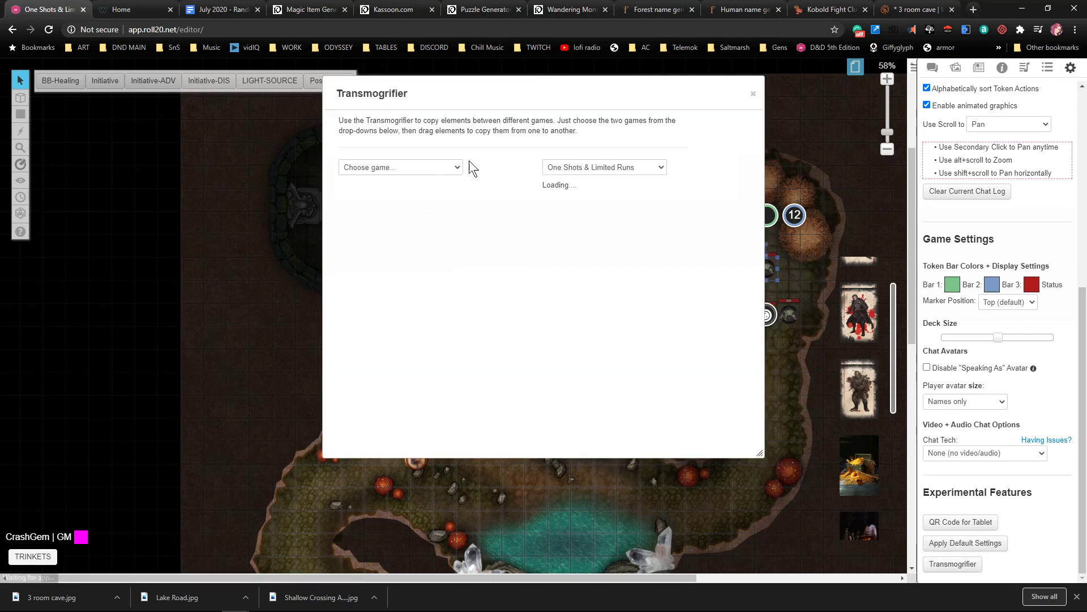
click(446, 167)
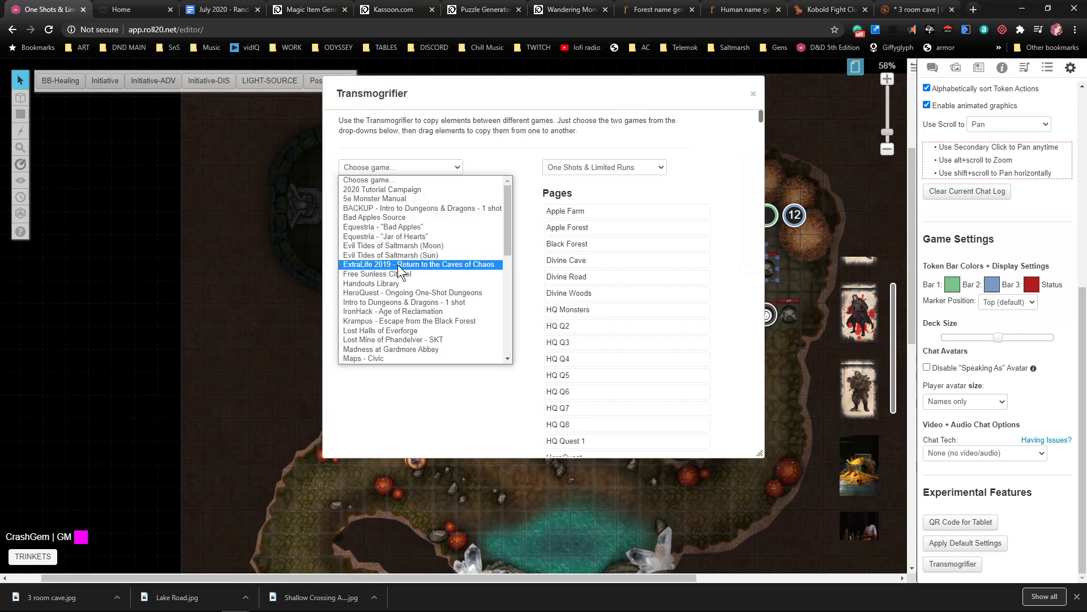
scroll(403, 294, down, 2)
scroll(403, 293, down, 1)
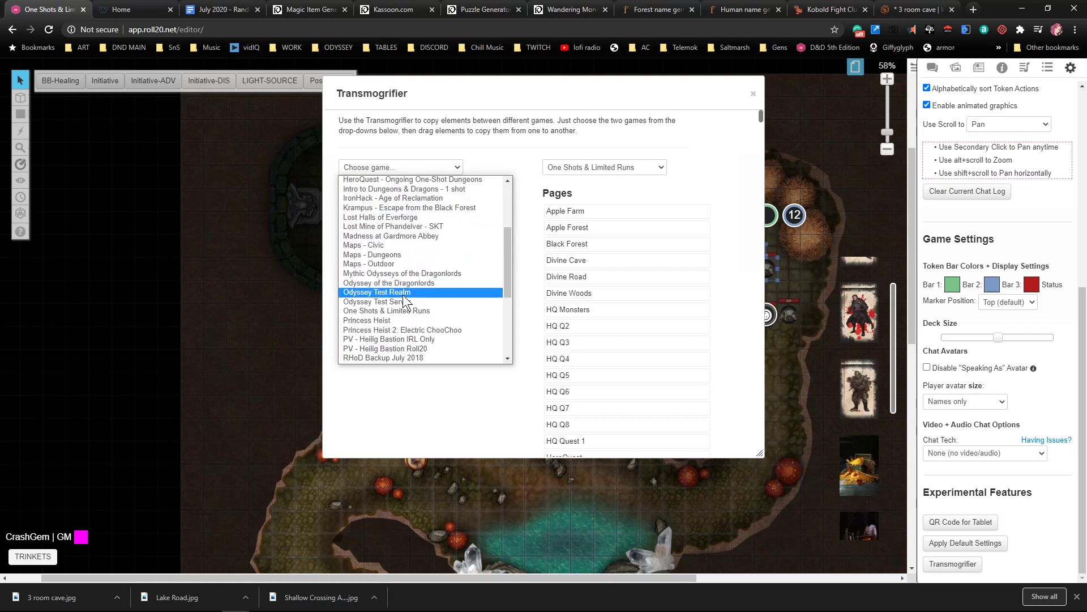
click(403, 292)
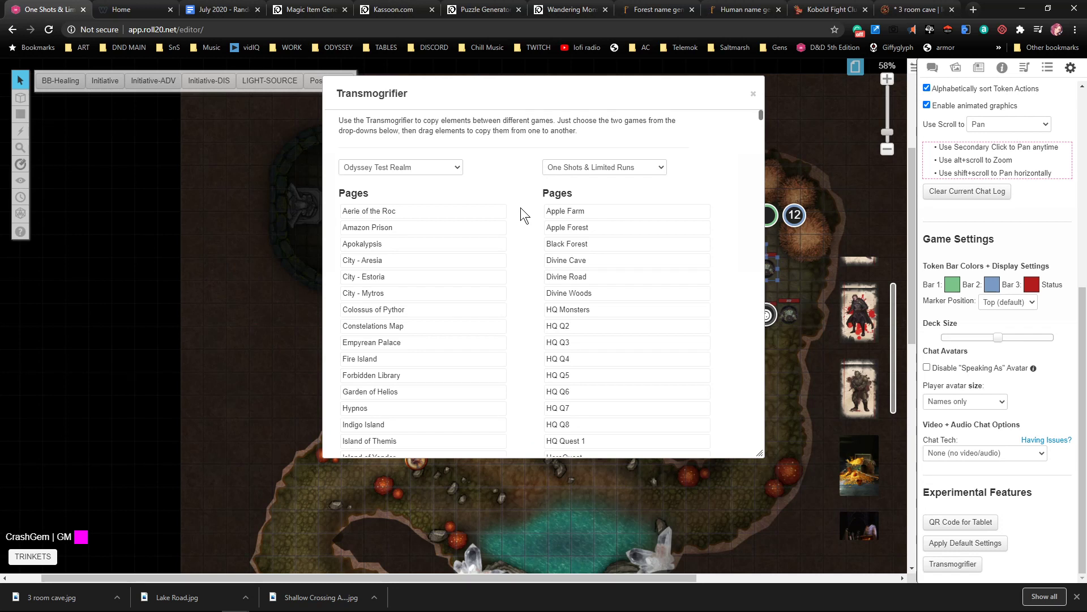
Find Martial Master in the source game, copy it to One Shots & Limited Runs and close the Transmogrifier
key(ctrl+f)
text(mart)
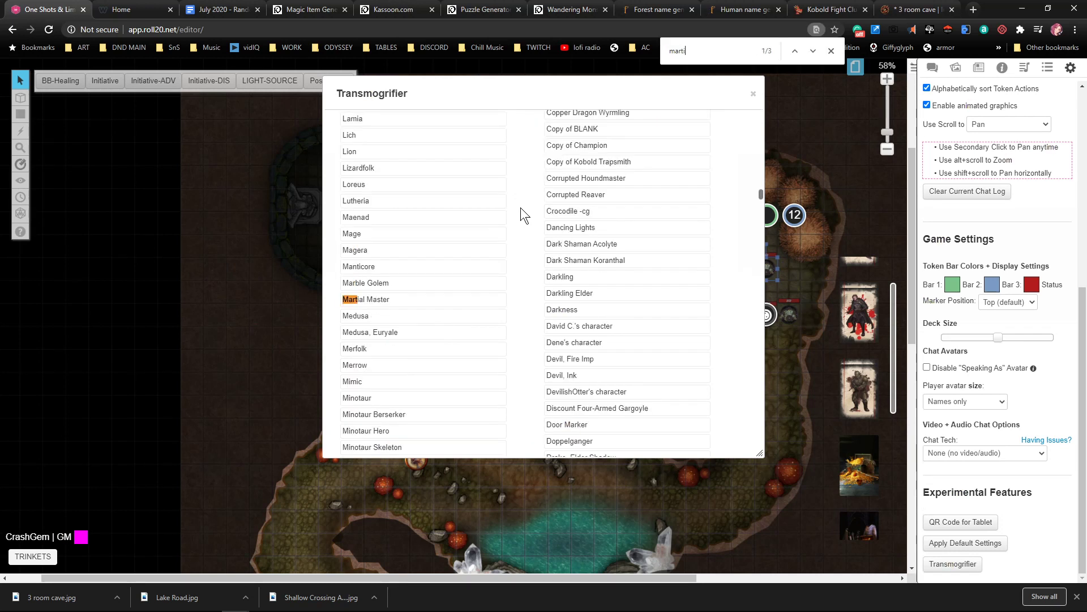
drag(367, 299, 595, 272)
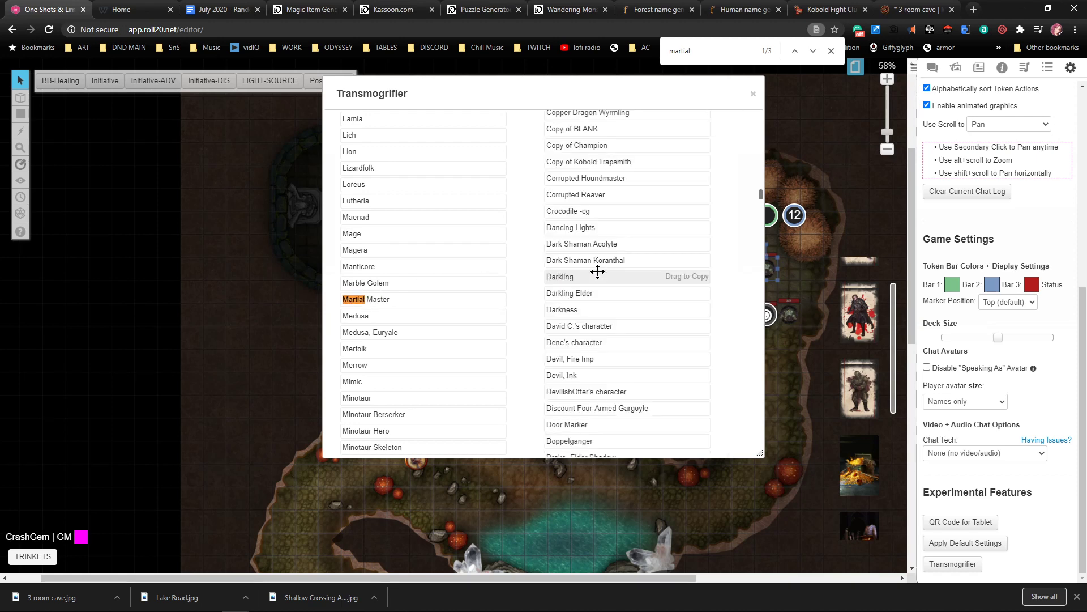
click(755, 97)
Search the journal for "martia" and place the Martial Master token beside the statue in the round chamber
click(978, 68)
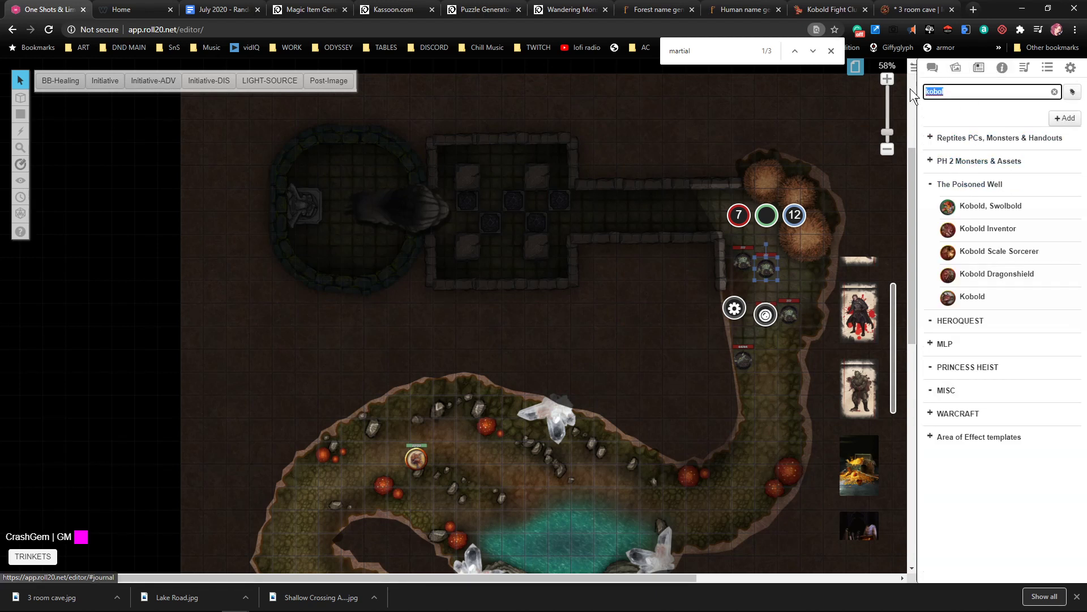
text(martia)
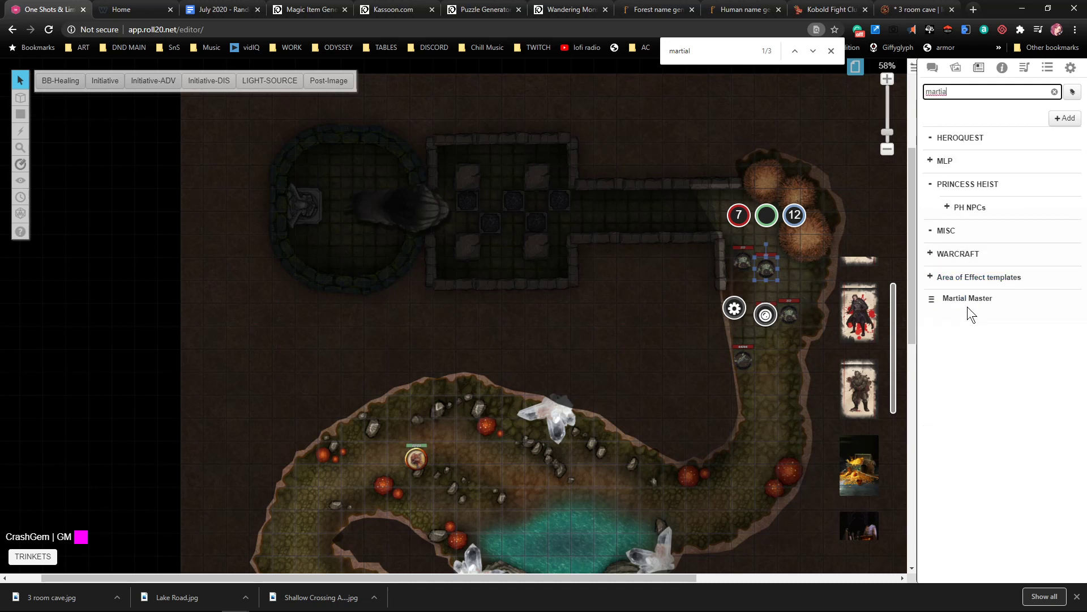
drag(970, 298, 341, 220)
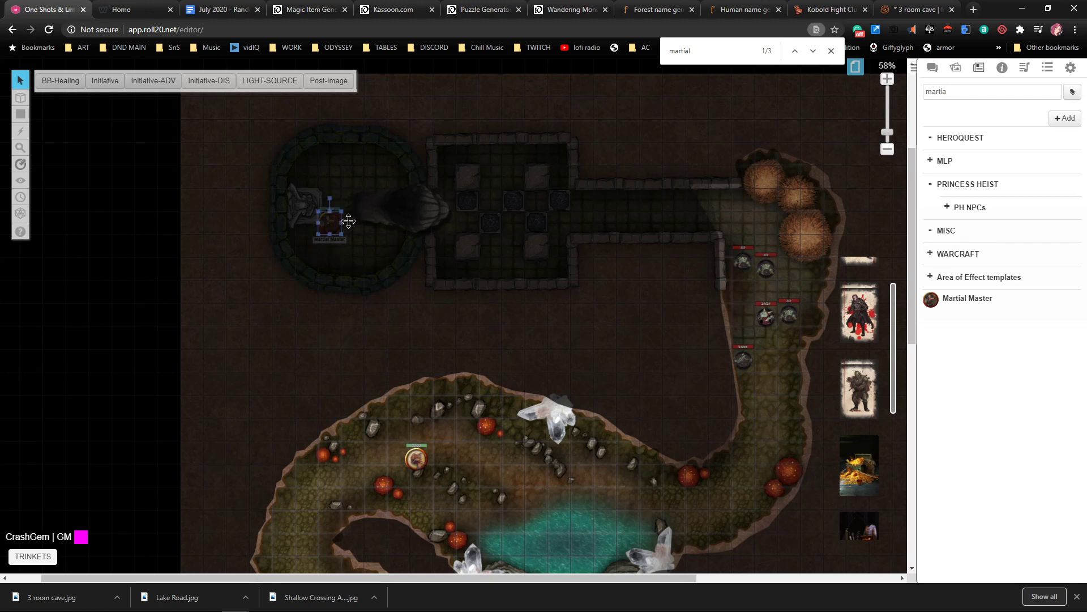
click(562, 311)
Search the art library for "treasure" tokens
scroll(658, 334, right, 4)
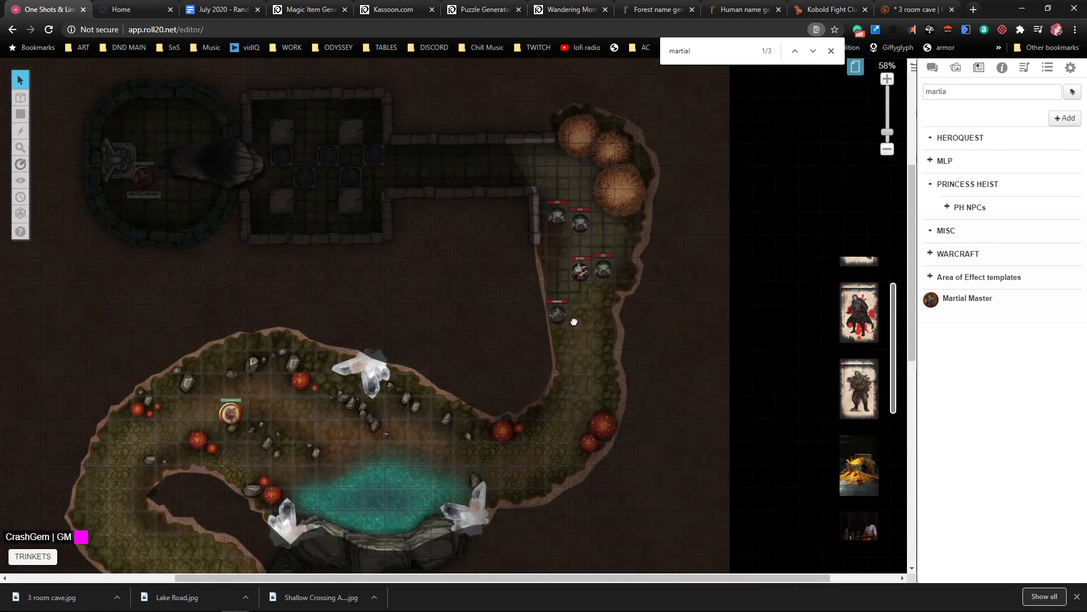
scroll(587, 300, down, 3)
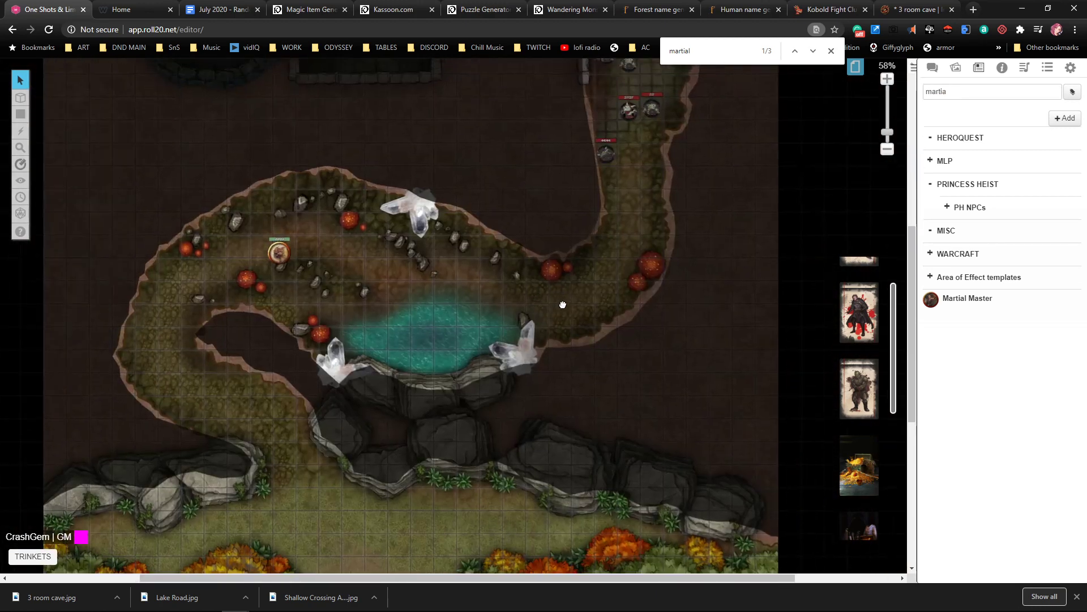
click(956, 67)
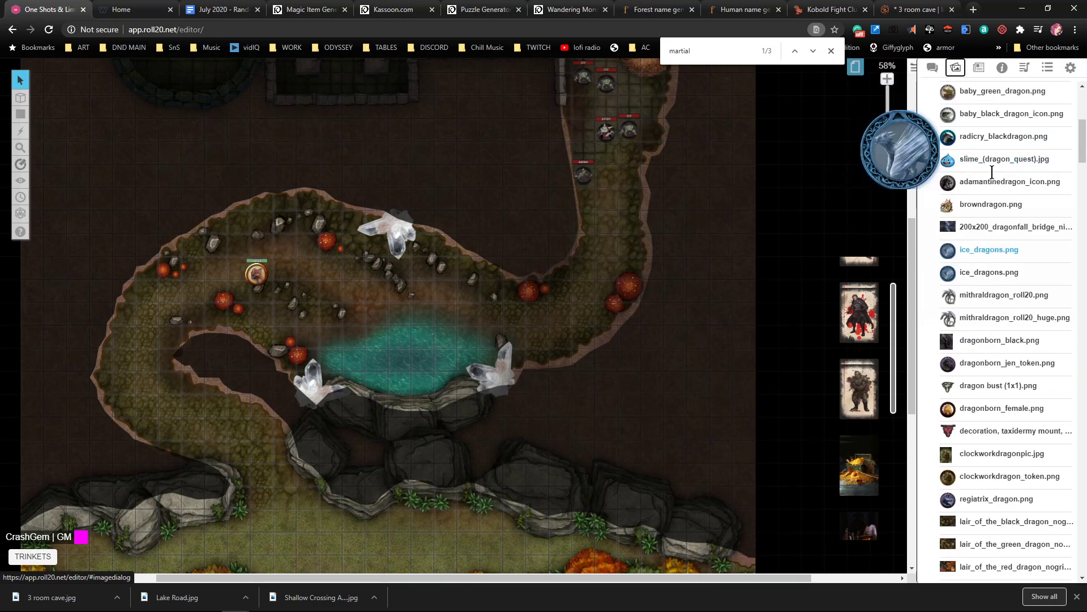
double_click(956, 118)
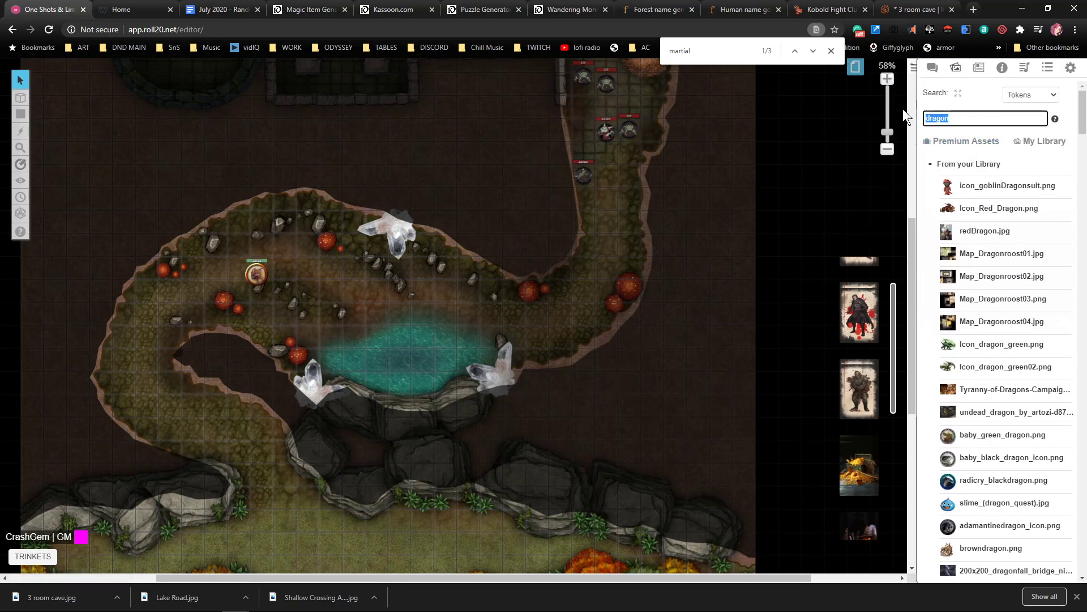
text(treasure)
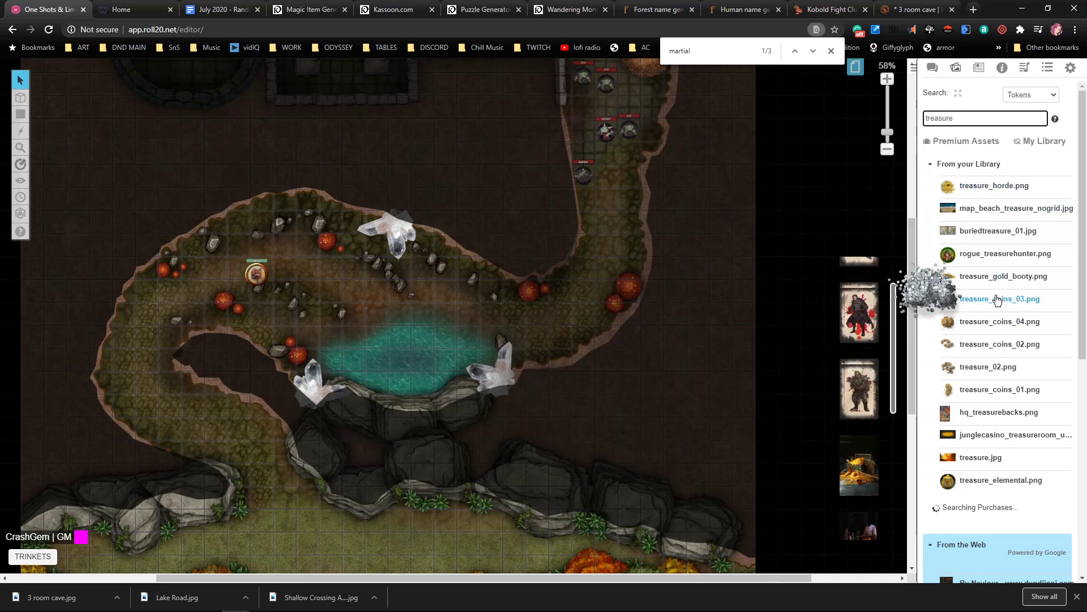
Place the treasure_coins_04.png gold pile north of the pool beside the upper crystal cluster and enlarge it
drag(998, 322, 458, 359)
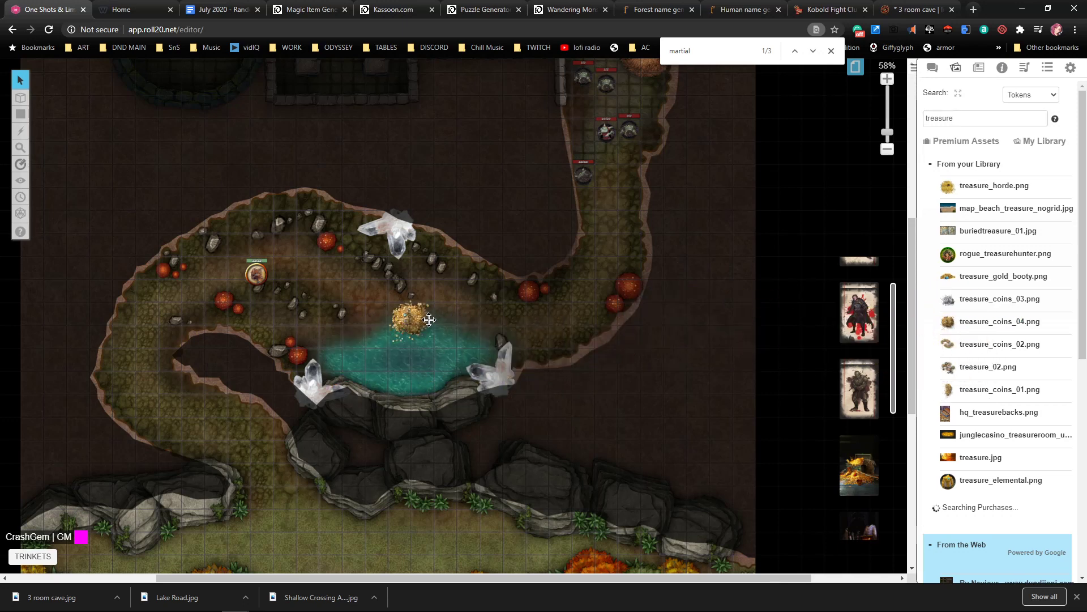
click(429, 320)
drag(431, 301, 437, 260)
key(ctrl+c)
key(ctrl+v)
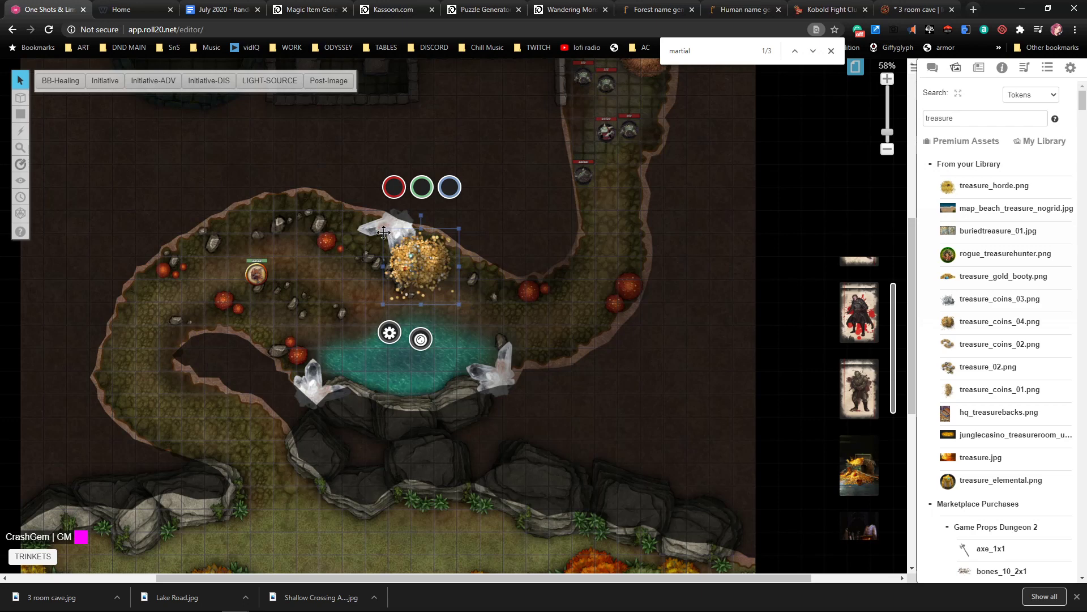
Bring the upper crystal cluster in front of the gold pile and send both to the map layer
right_click(371, 233)
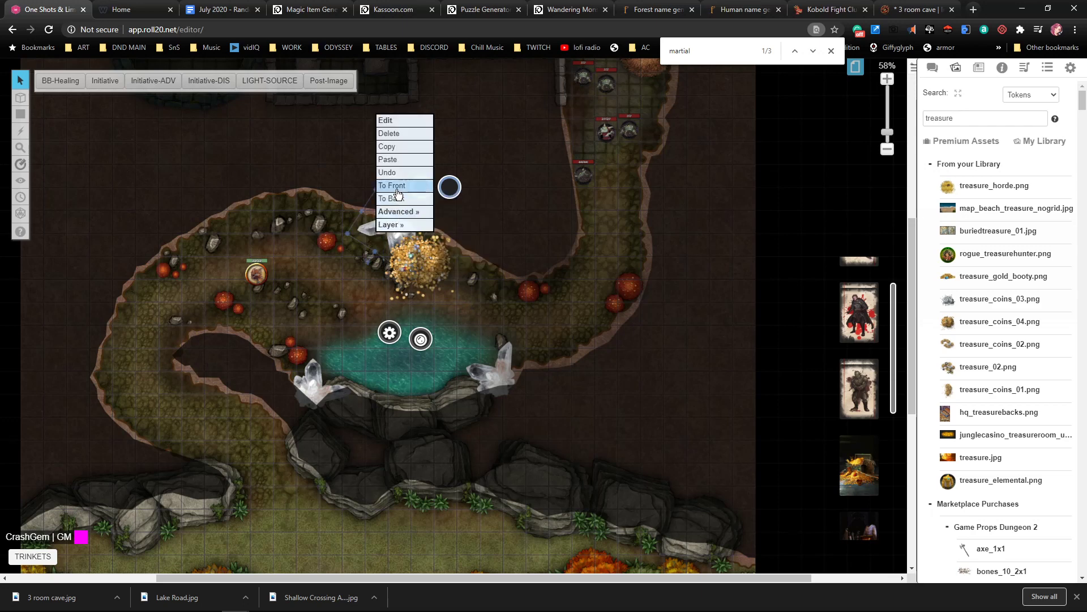
click(396, 193)
click(429, 263)
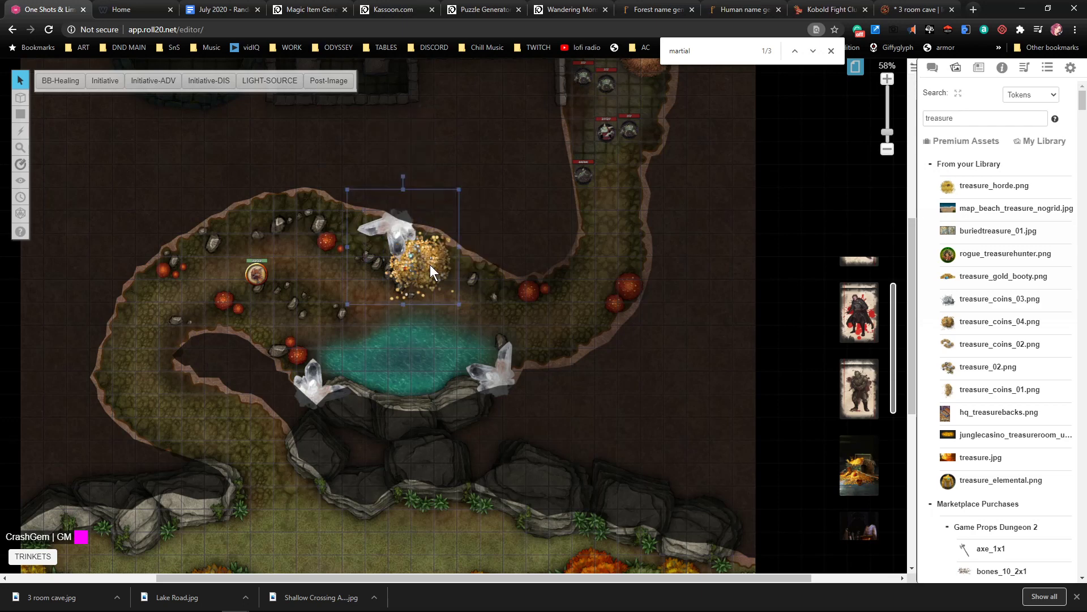
right_click(429, 264)
mouse_move(456, 257)
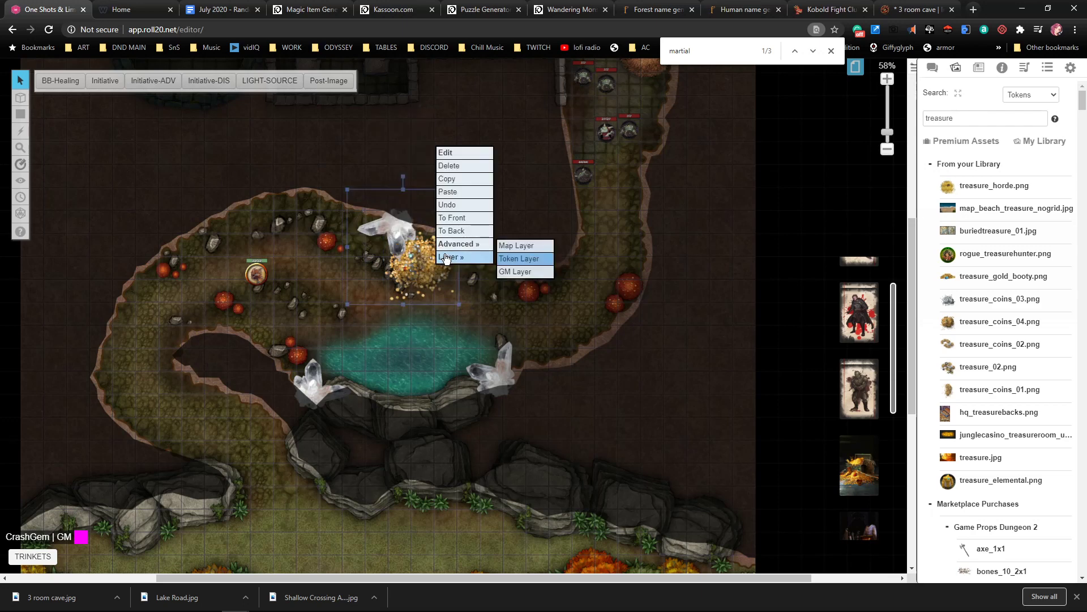
click(512, 247)
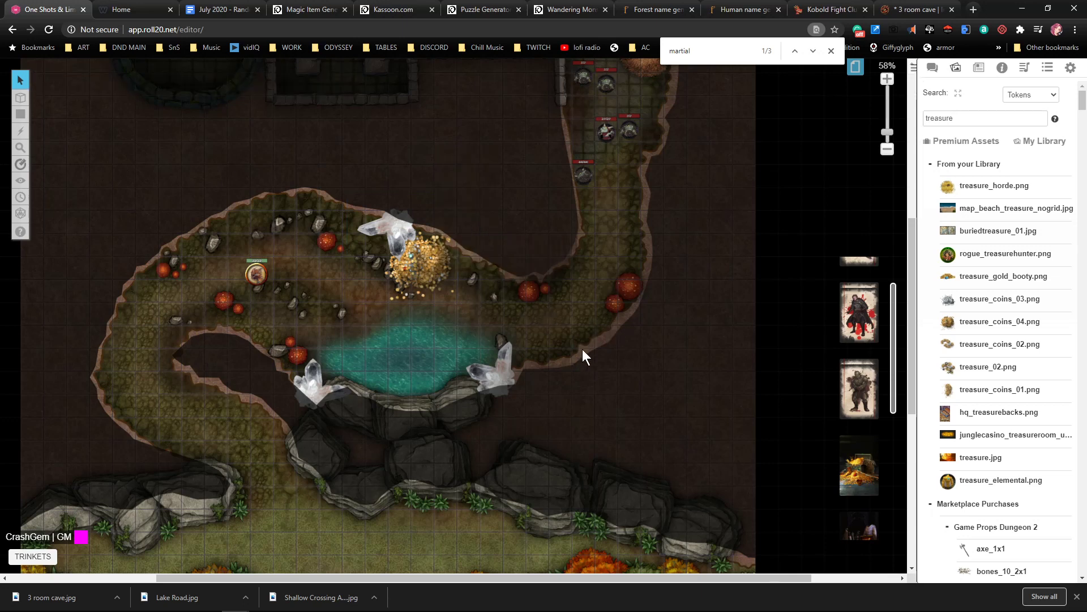
Place the treasure_coins_03.png silver pile against the gold pile's east side, rotate it to follow the wall and move it to the map layer
mouse_move(1014, 326)
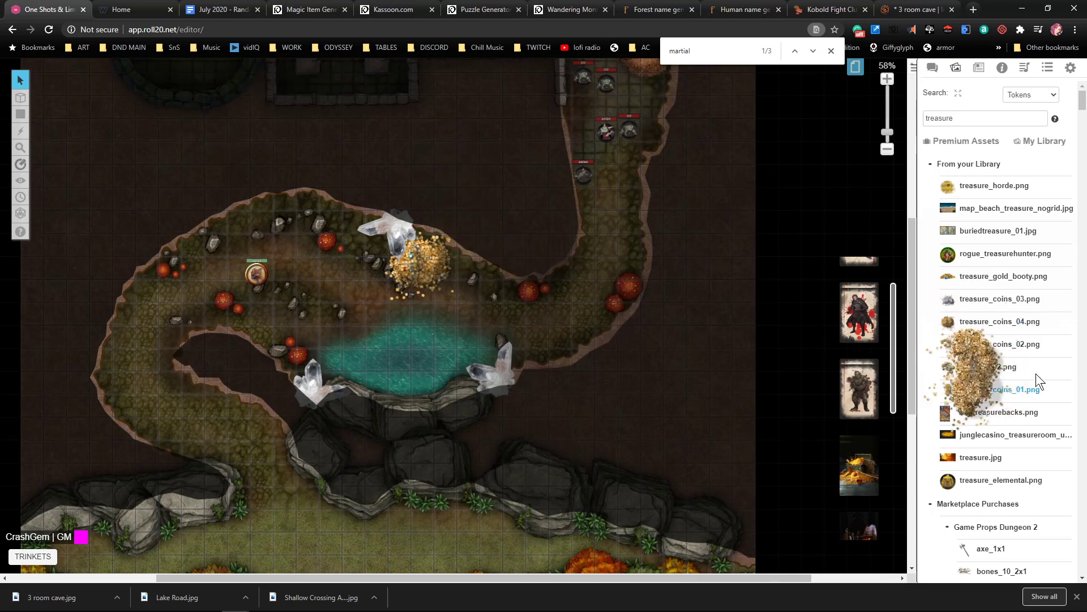
drag(1000, 298, 493, 306)
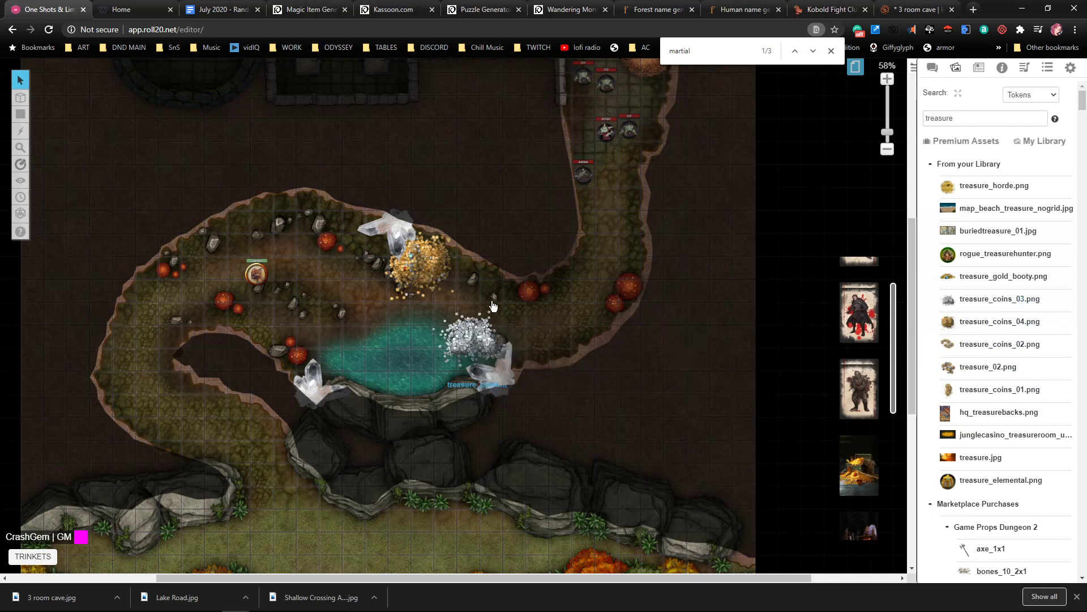
click(458, 282)
drag(458, 278, 485, 245)
drag(427, 291, 458, 276)
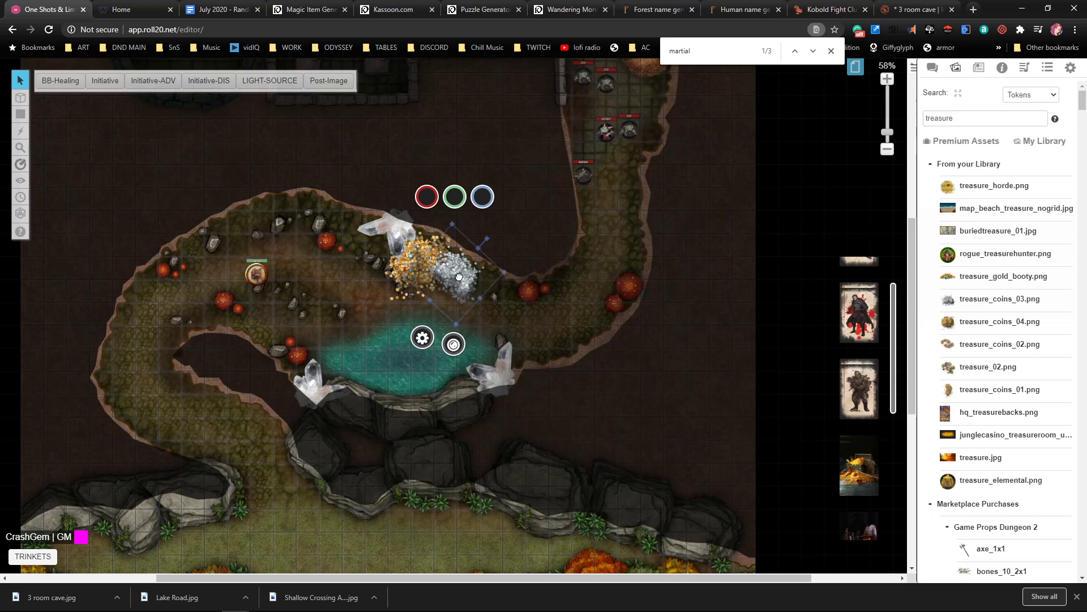
right_click(459, 276)
mouse_move(487, 269)
click(544, 258)
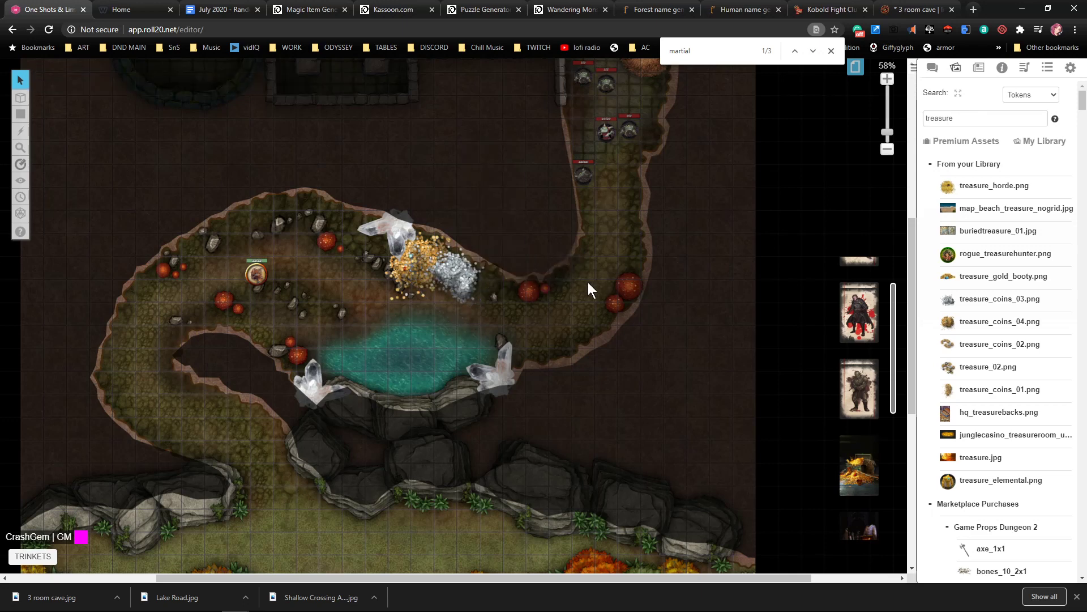
Move the creature token from the cave's west side onto the gold pile and close the browser's page search
drag(268, 274, 422, 270)
drag(584, 322, 628, 468)
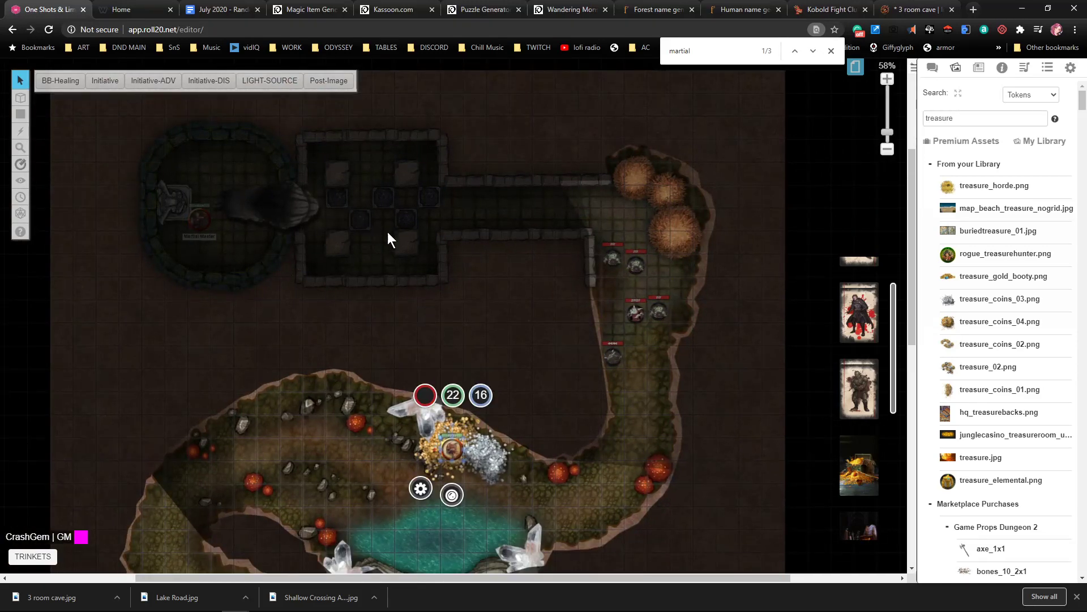
drag(451, 305, 682, 60)
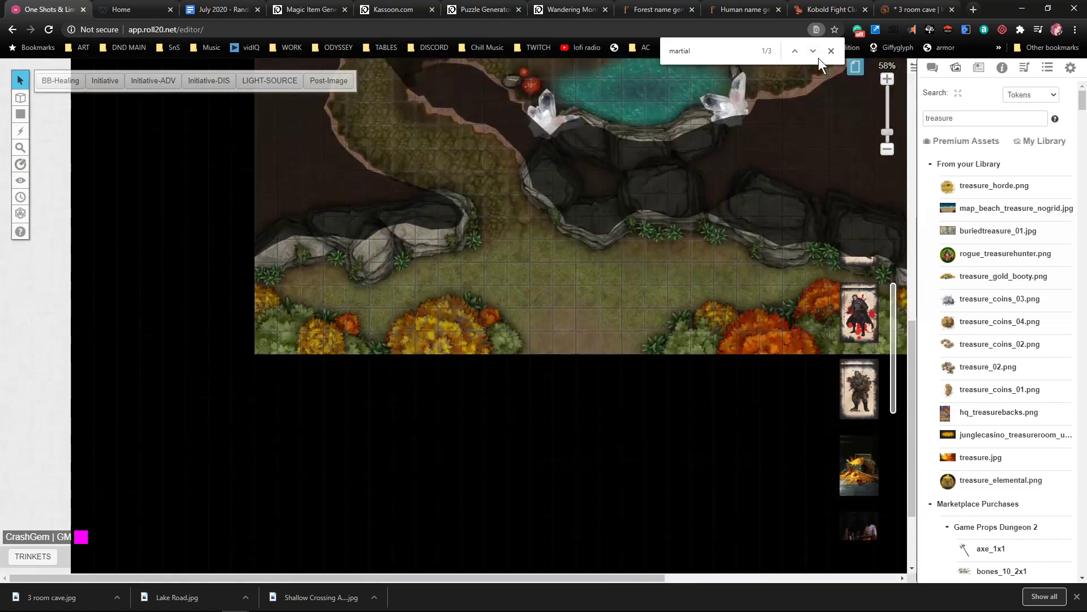
click(831, 51)
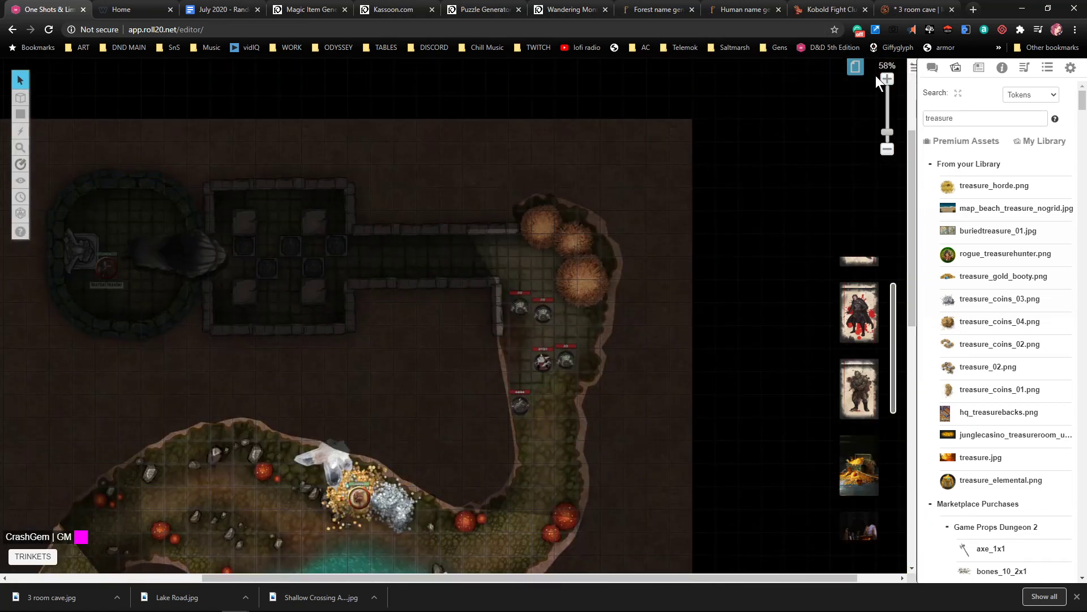
click(856, 68)
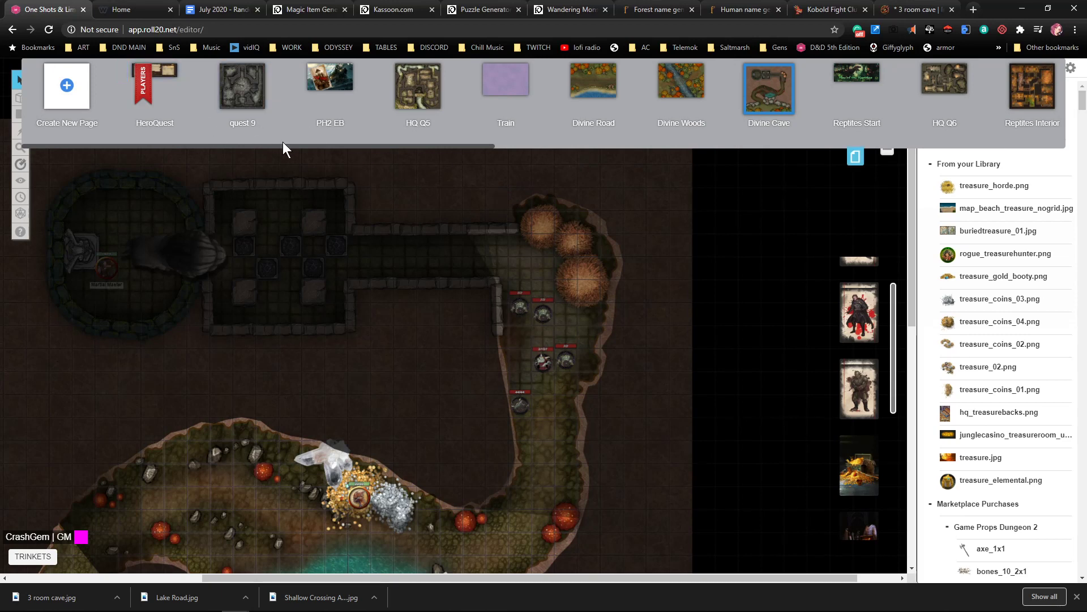
click(855, 156)
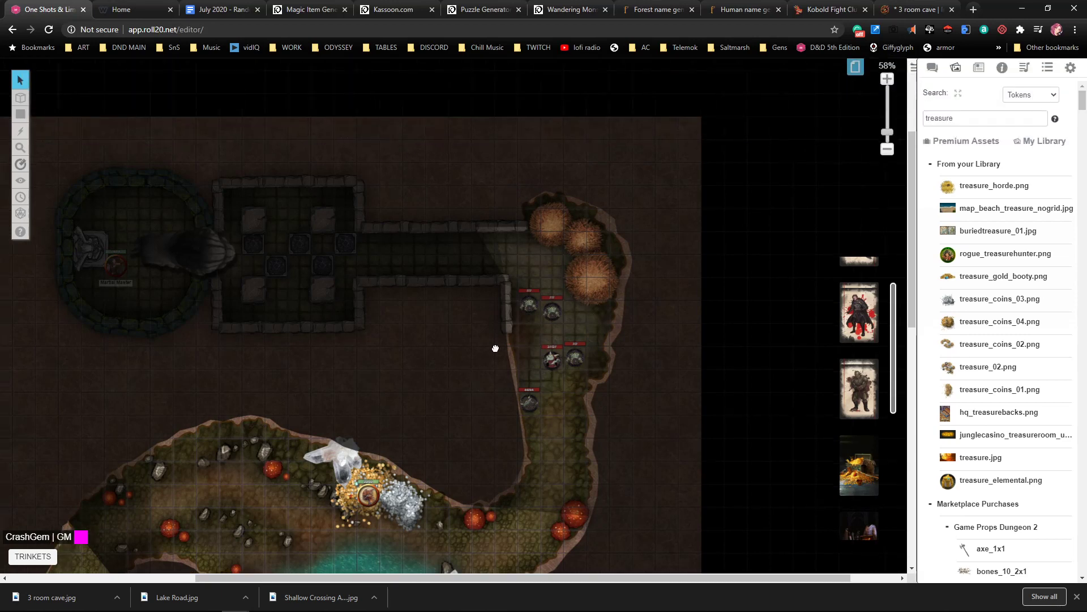
drag(337, 499, 541, 278)
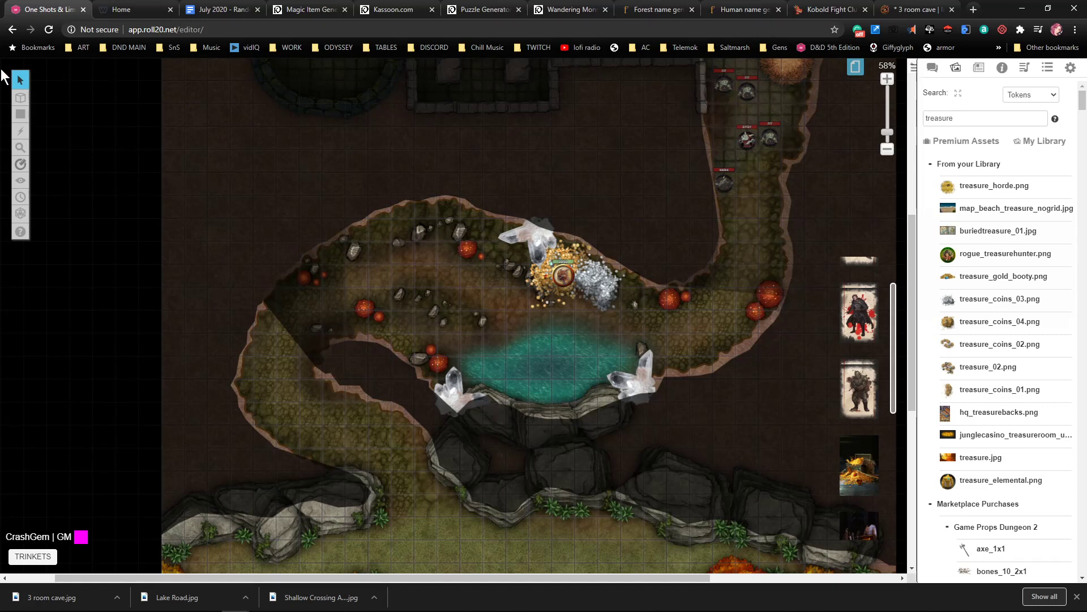
Check the light sources at the western bend and on the crystals in the dynamic lighting layer, and return to the objects and tokens layer
mouse_move(23, 100)
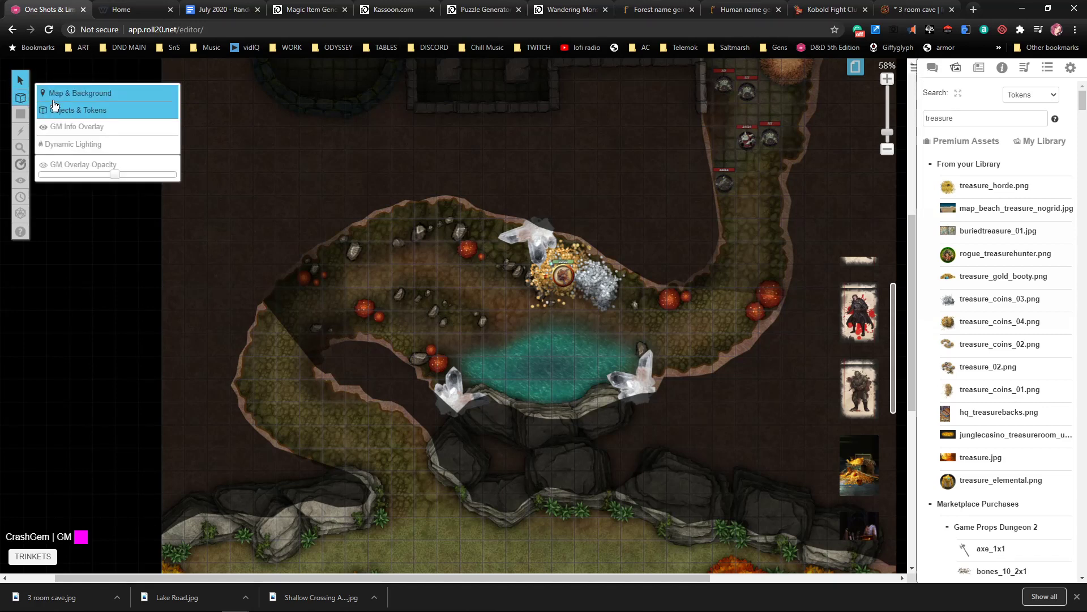
click(73, 144)
drag(267, 345, 288, 331)
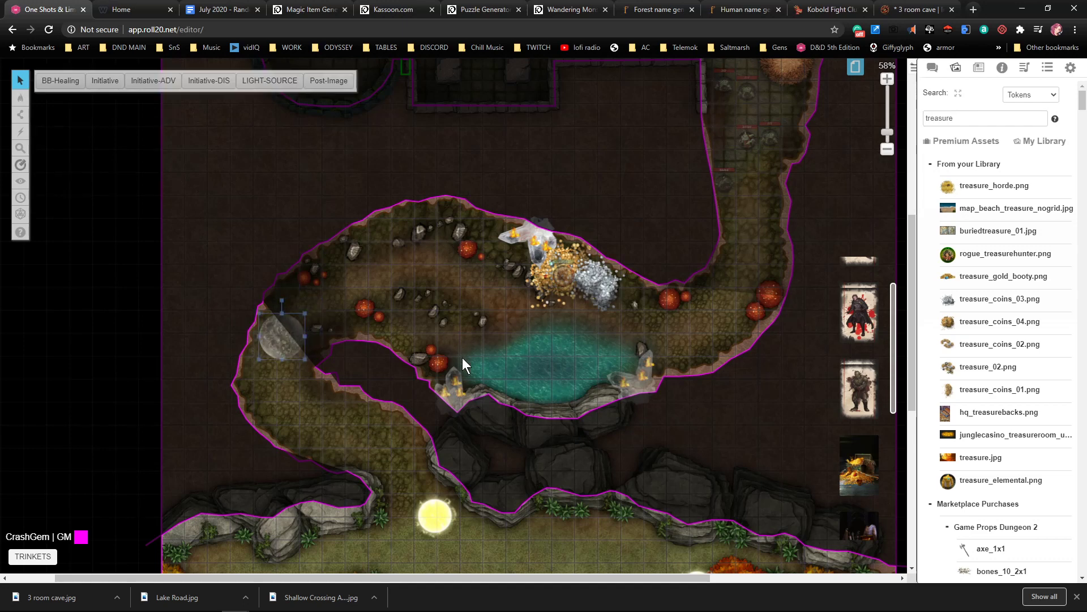
click(457, 377)
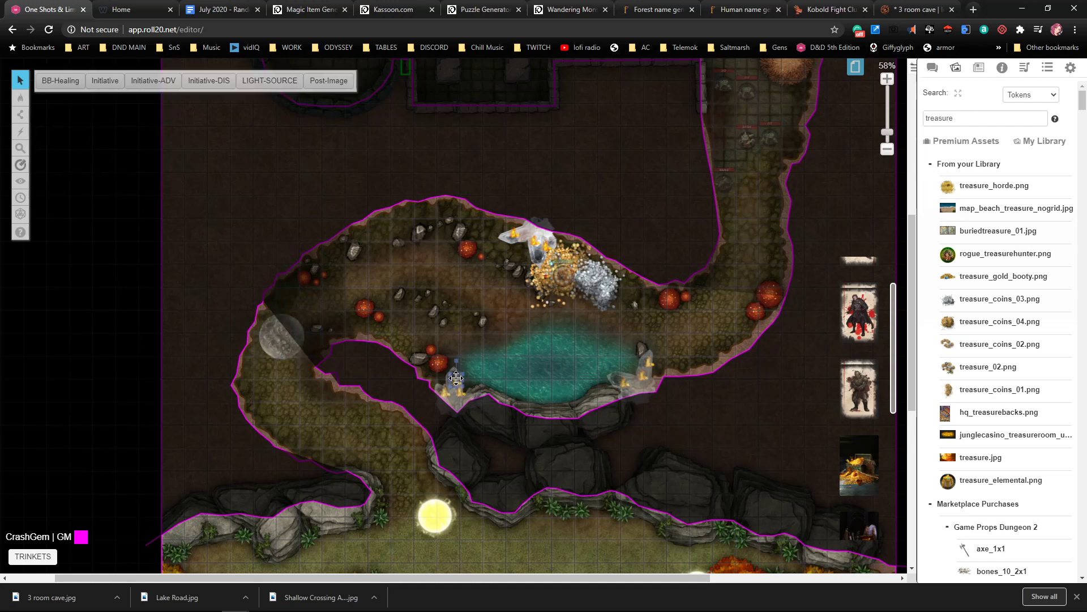
click(534, 310)
click(534, 238)
click(535, 242)
click(646, 383)
click(628, 331)
mouse_move(21, 97)
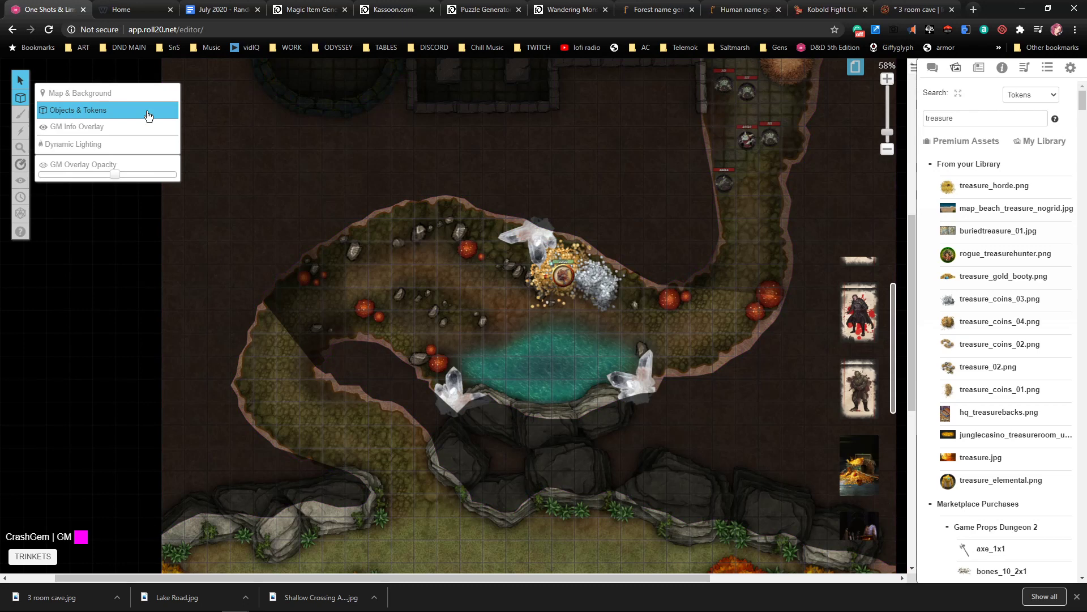
click(57, 112)
Give the Divine Cave page darker grid lines in its page settings and apply the change
drag(715, 294, 651, 317)
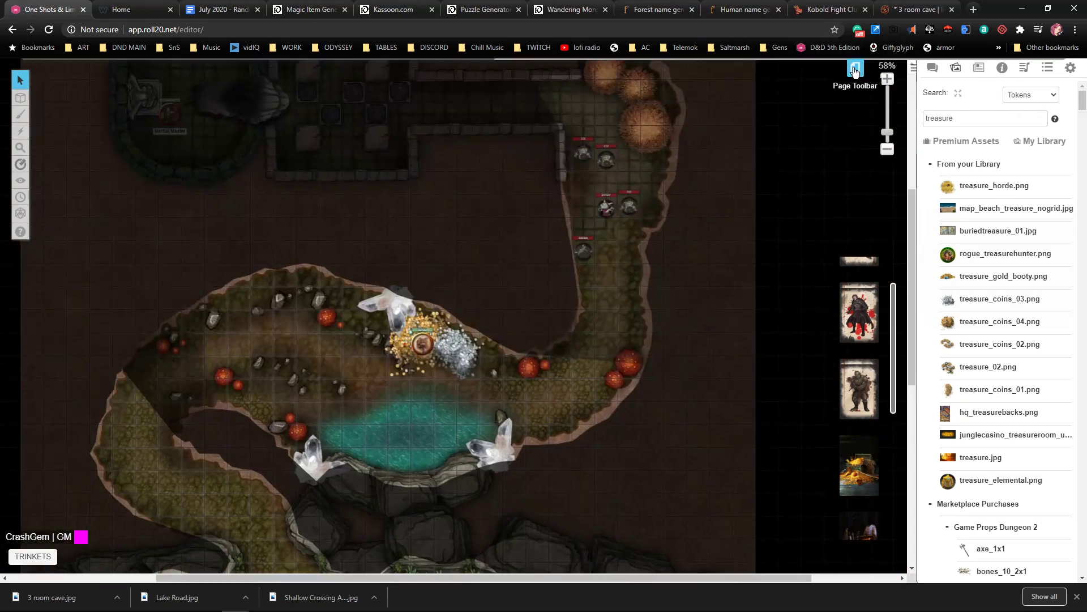
click(855, 67)
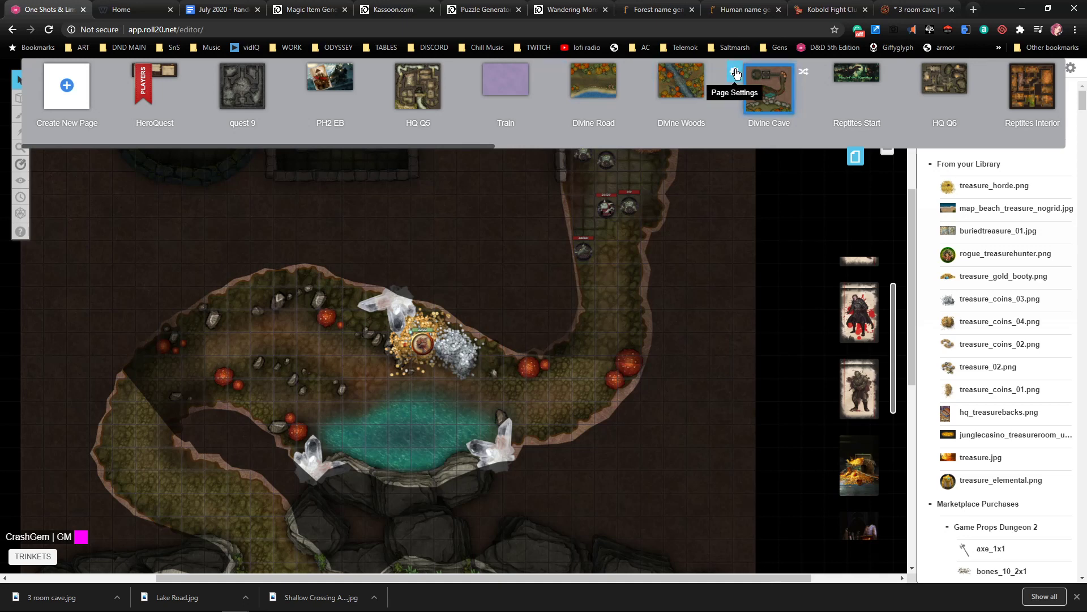
click(734, 72)
scroll(556, 304, down, 3)
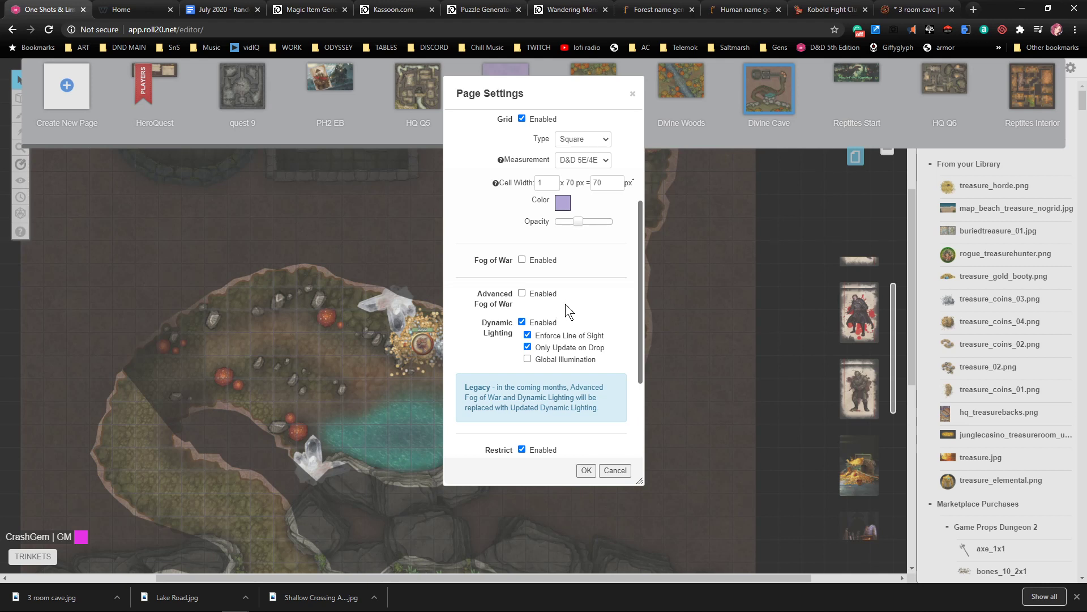
scroll(574, 311, up, 1)
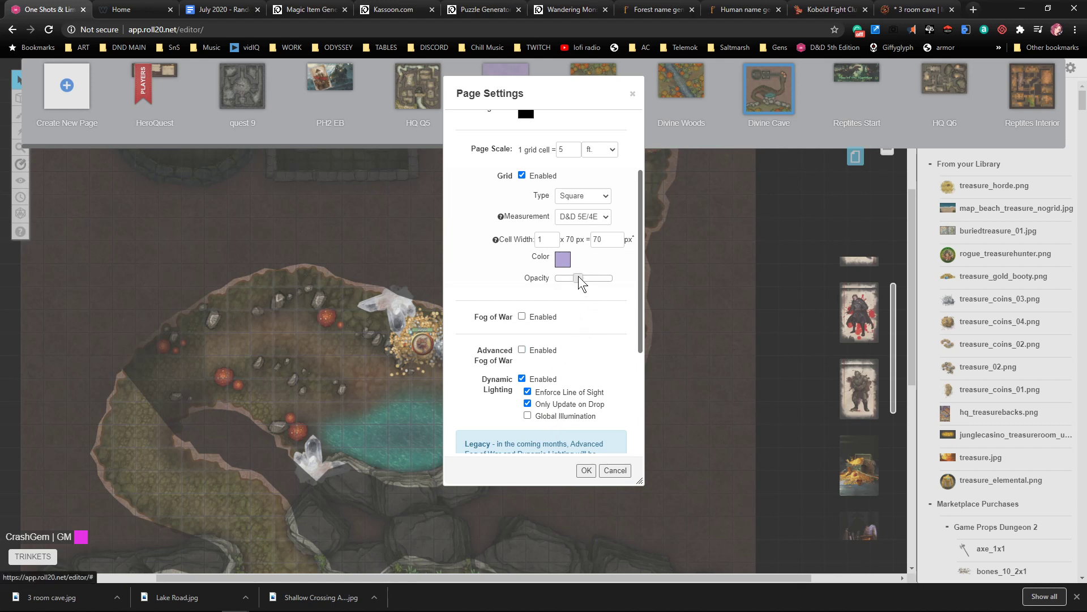
click(585, 472)
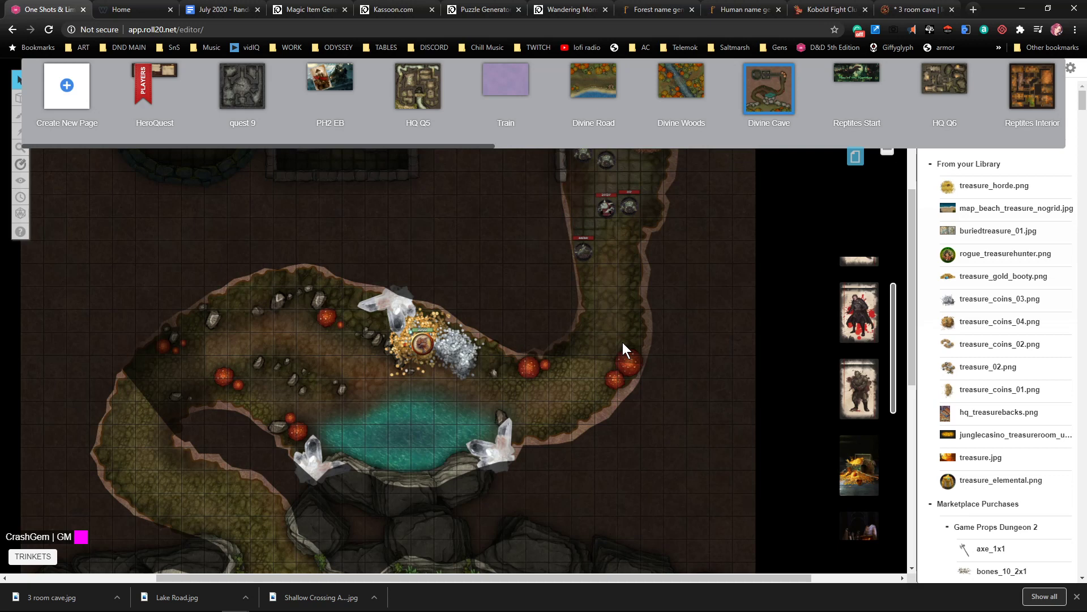
click(855, 157)
drag(517, 323, 549, 351)
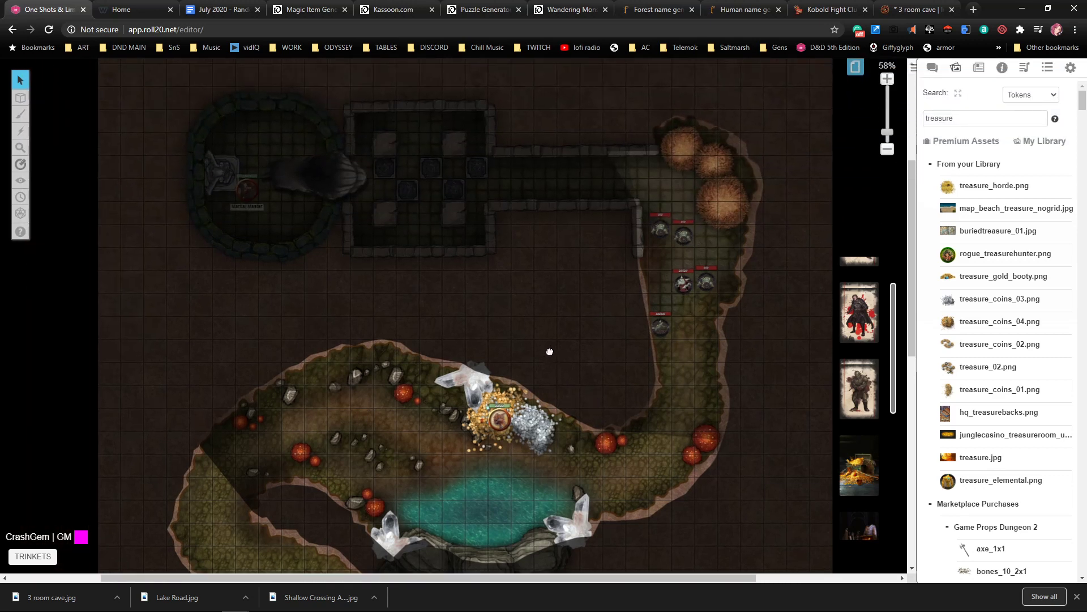
scroll(532, 295, down, 5)
scroll(506, 230, down, 1)
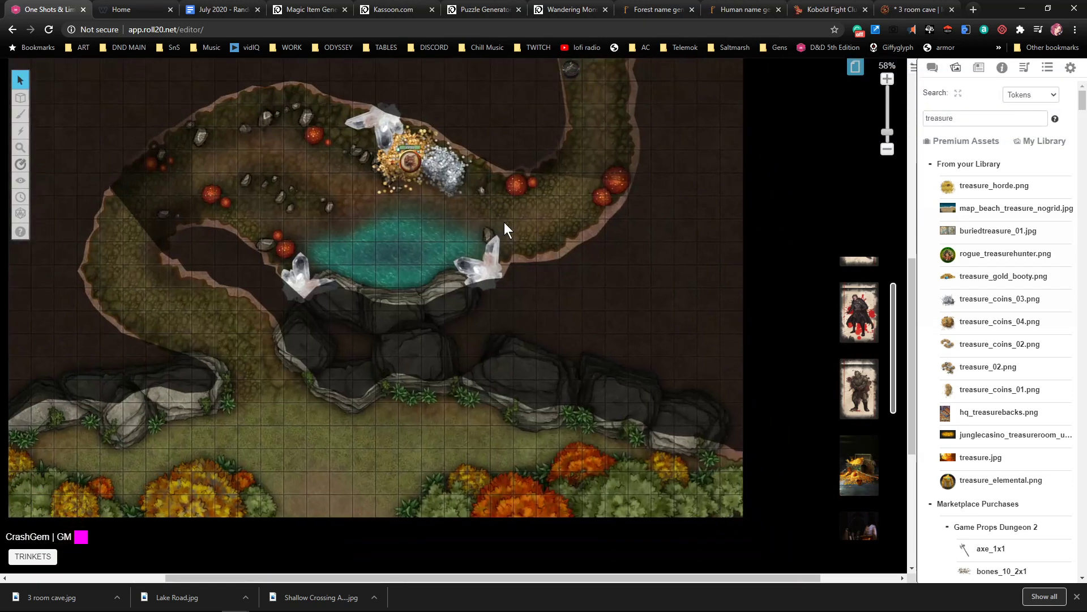